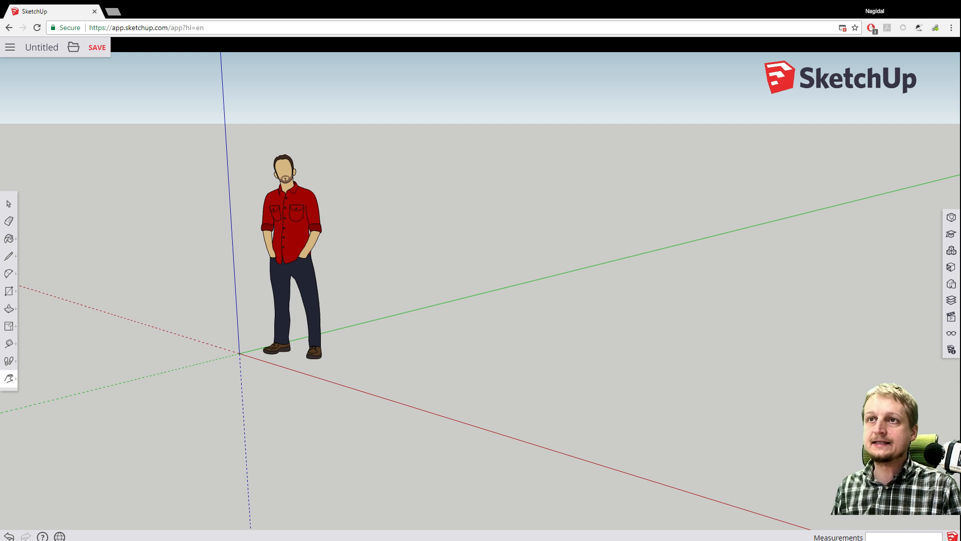
Draw an upright rectangle in front of the standing figure, near the origin.
middle_click_drag(395, 246, 111, 203)
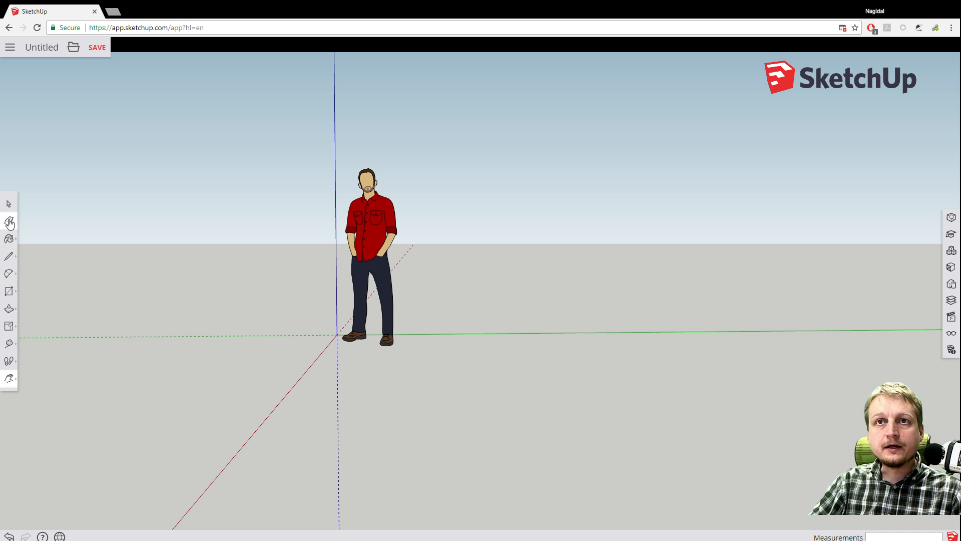
left_click(8, 292)
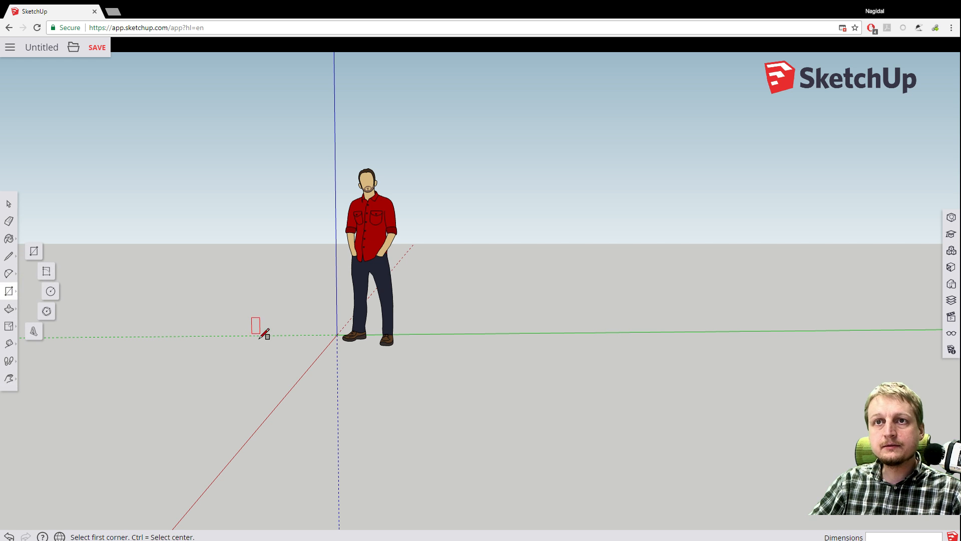
left_click(36, 254)
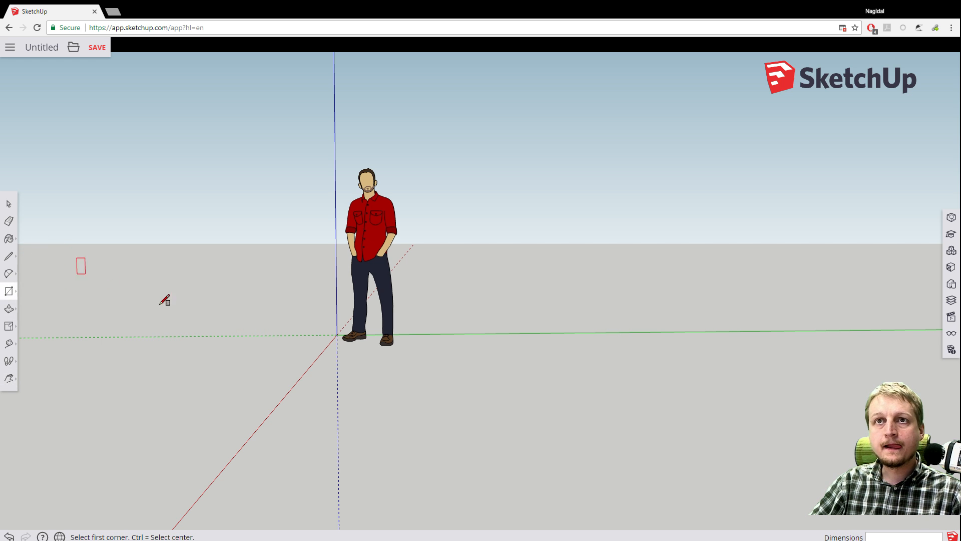
left_click(360, 361)
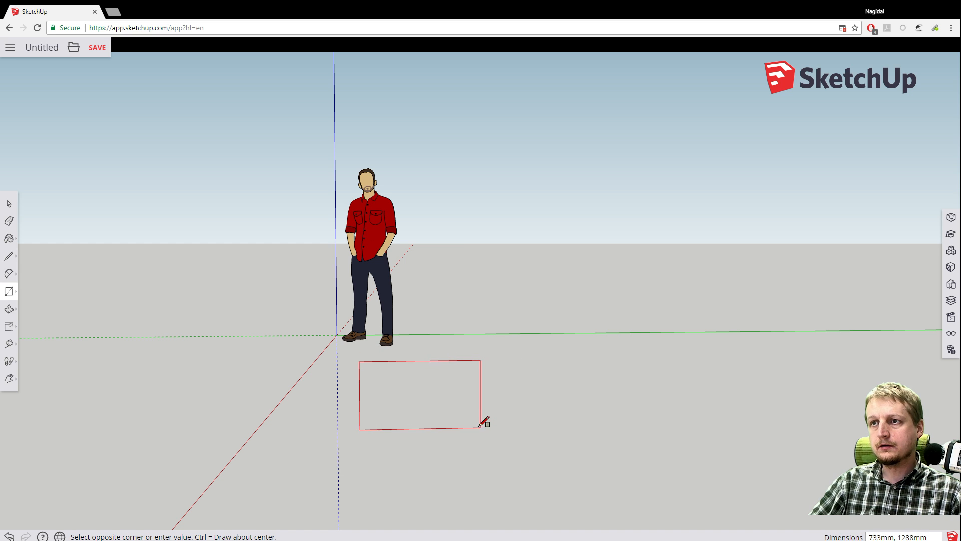
left_click(510, 420)
Undo the upright rectangle and draw a flat rectangle of about 983 by 1734 mm on the ground beside the figure.
key("o")
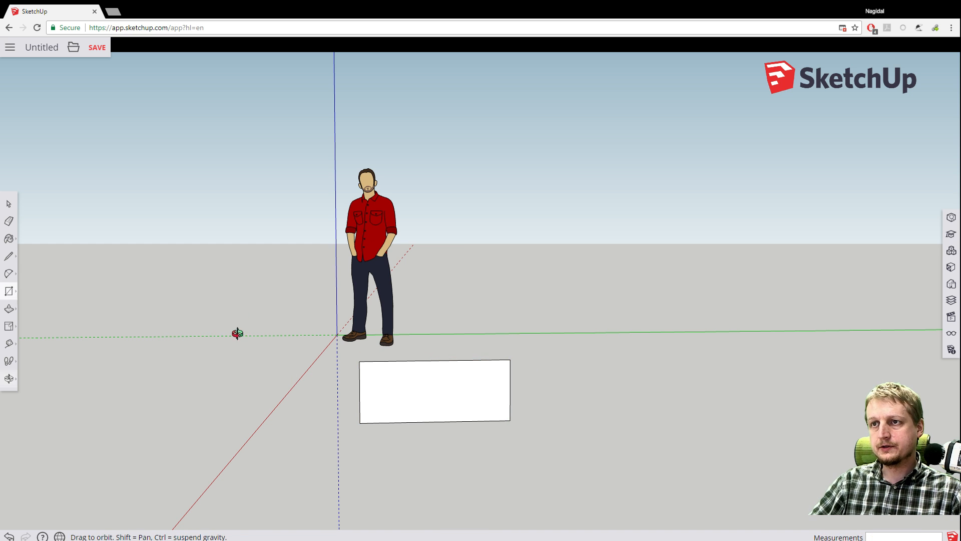
left_click_drag(236, 333, 310, 377)
key("r")
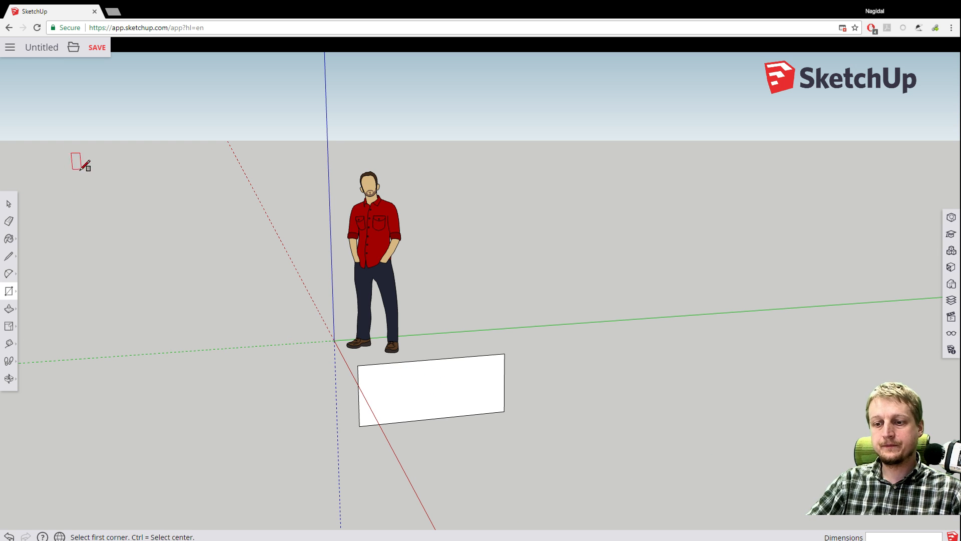
key("ctrl")
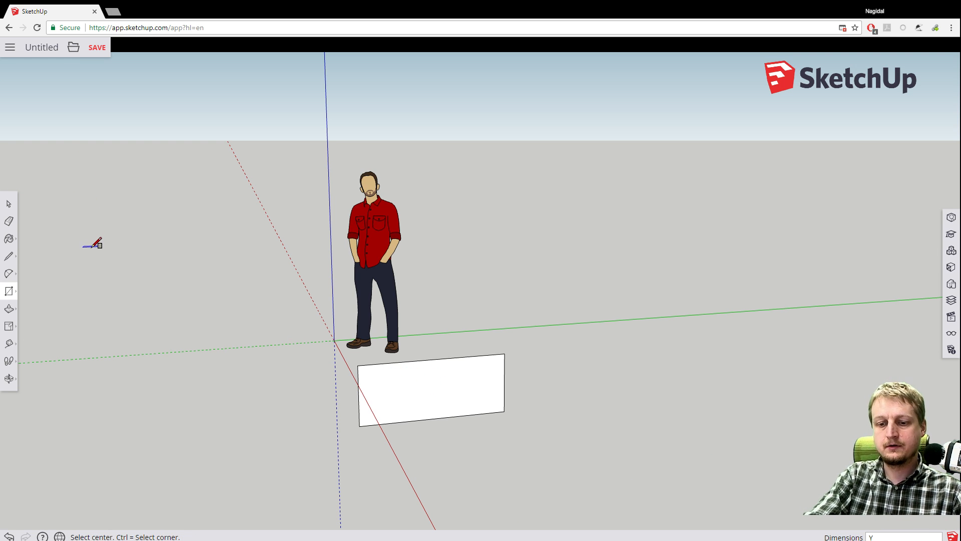
key("ctrl+z")
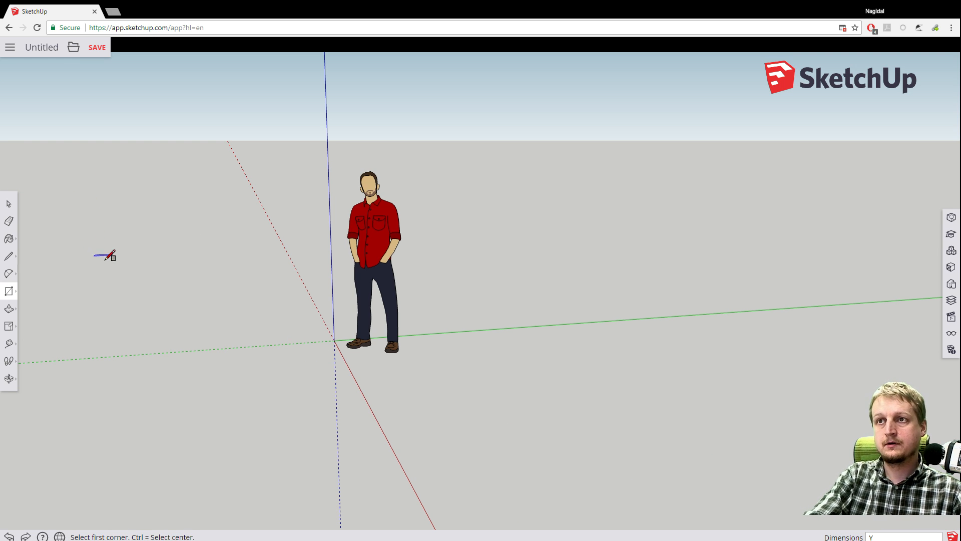
left_click(413, 351)
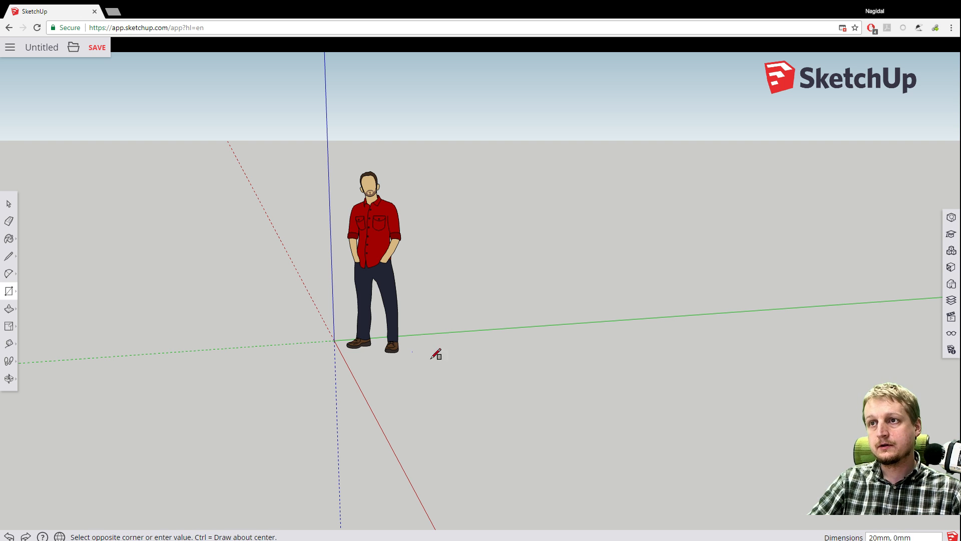
left_click(619, 362)
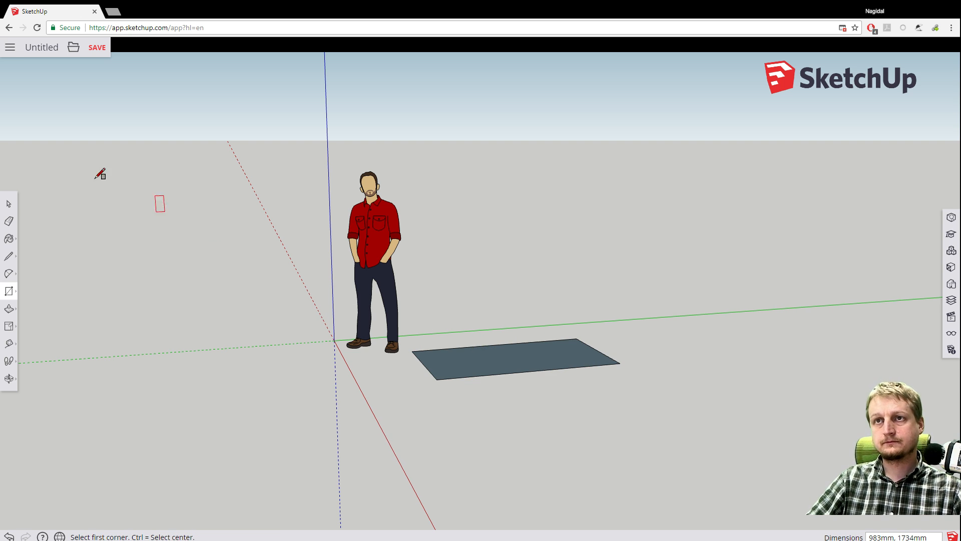
Select the flat rectangle's edges and its face in turn to compare what can be picked.
left_click(8, 204)
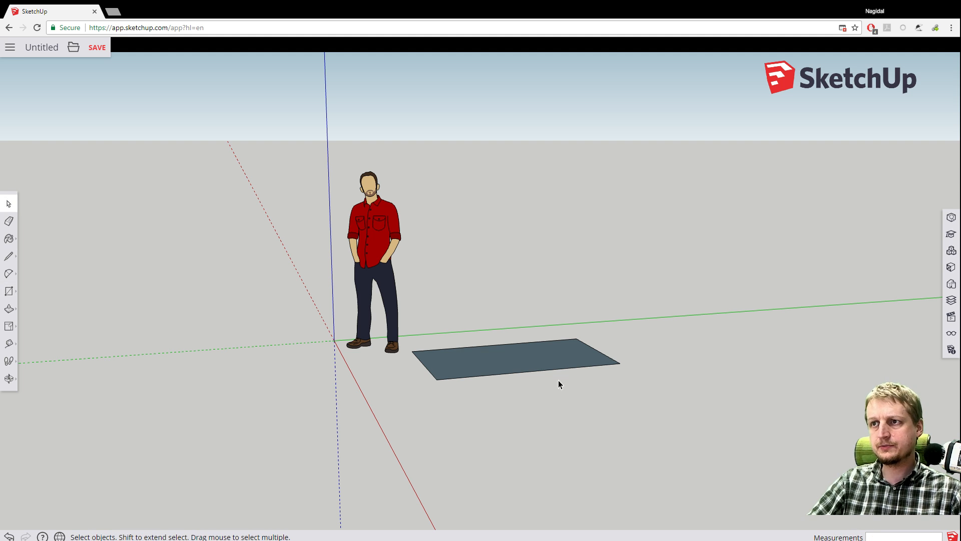
left_click(518, 372)
left_click(514, 356)
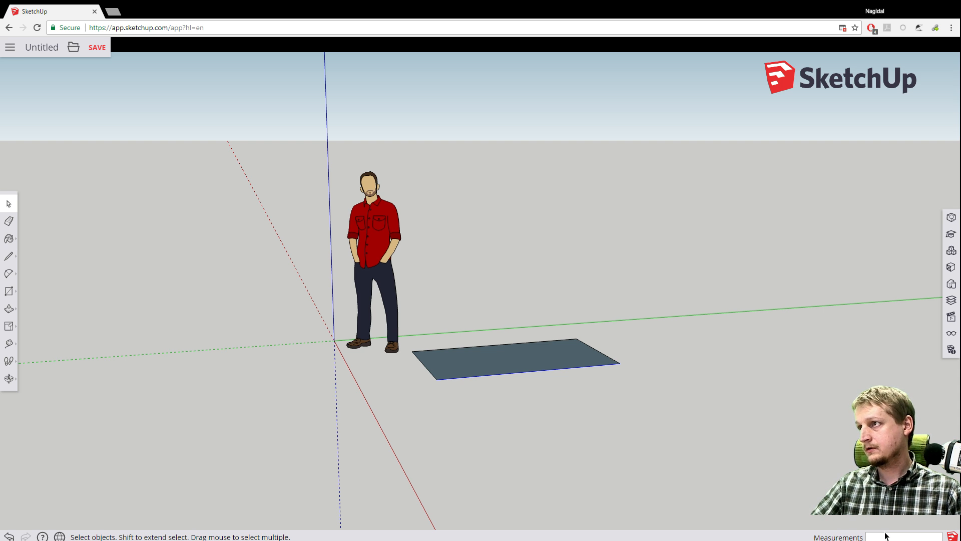
left_click(518, 353)
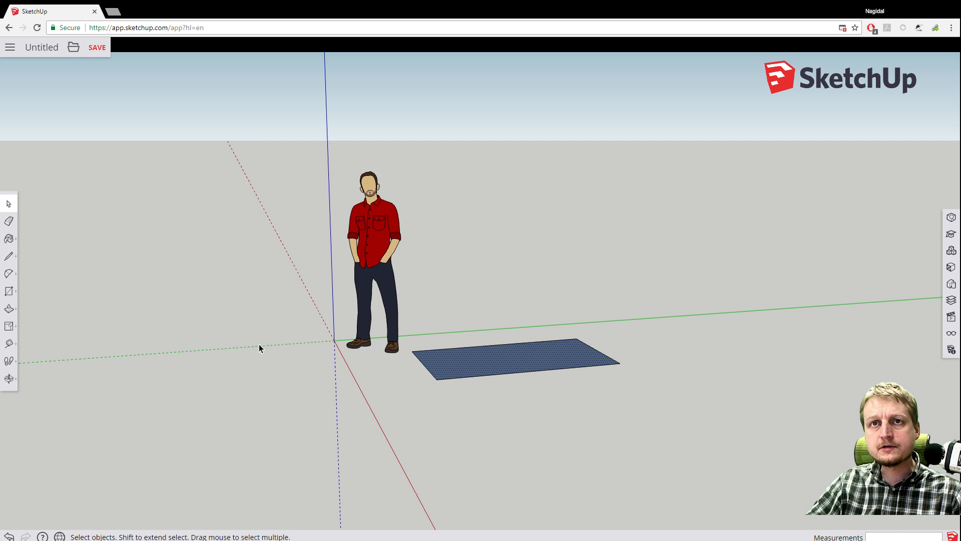
left_click(494, 345)
left_click(508, 356)
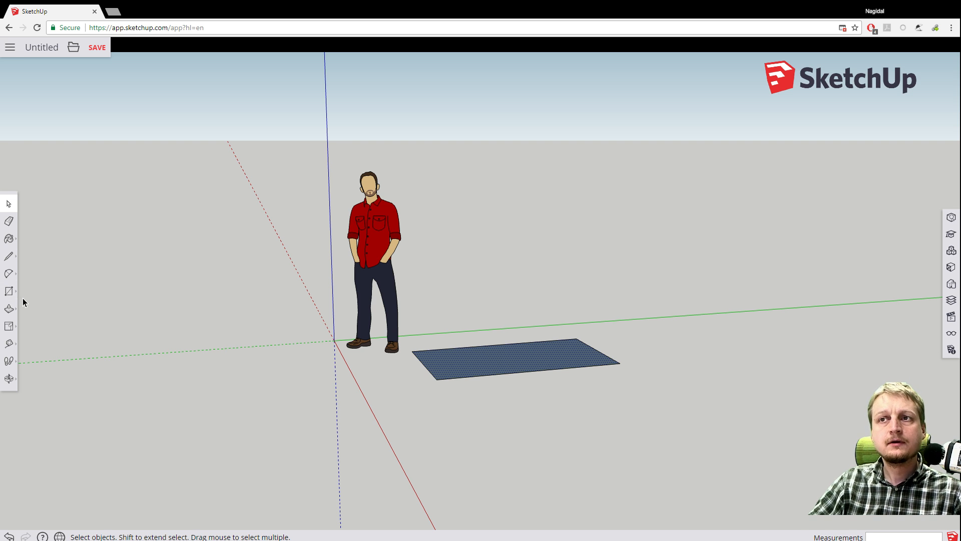
Inspect the length of the flat rectangle's front edge in Entity Info and close the details.
right_click(448, 379)
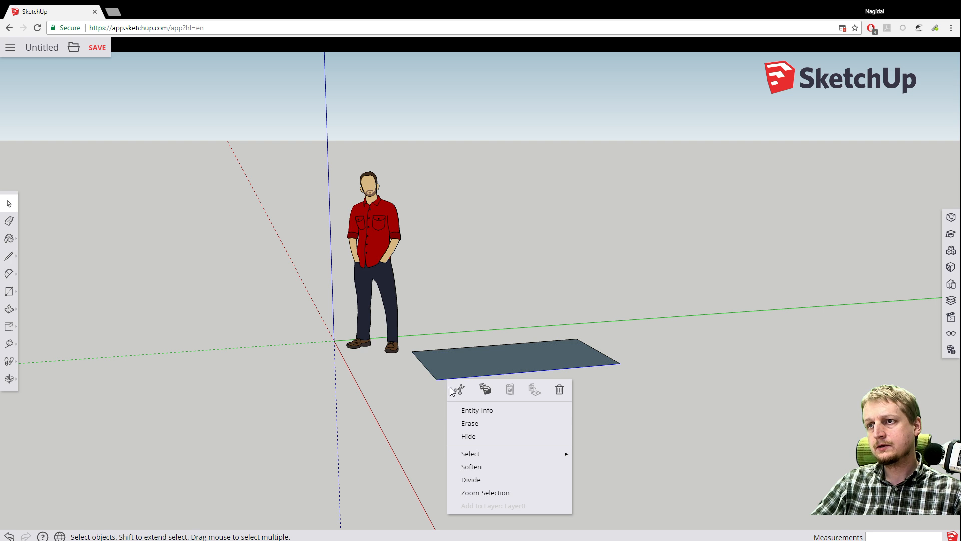
left_click(476, 411)
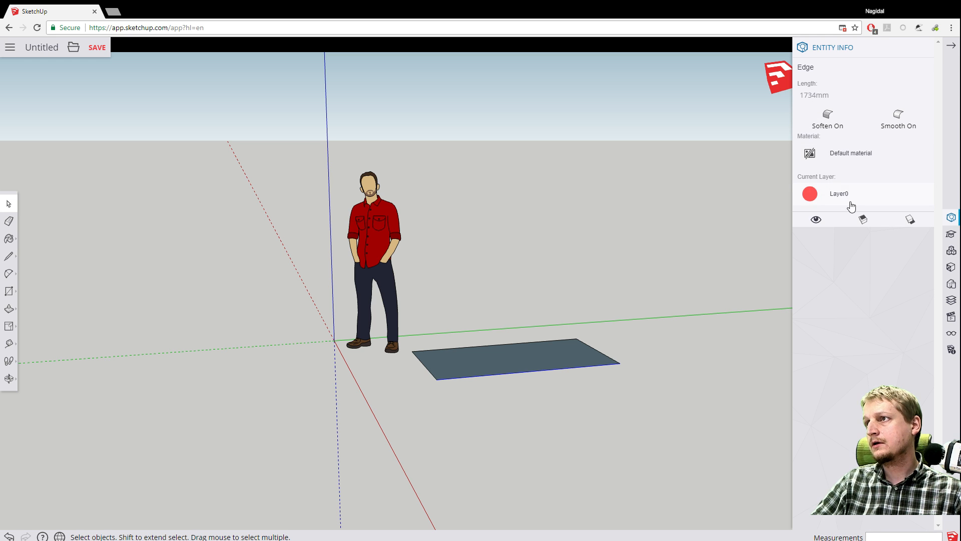
left_click(951, 45)
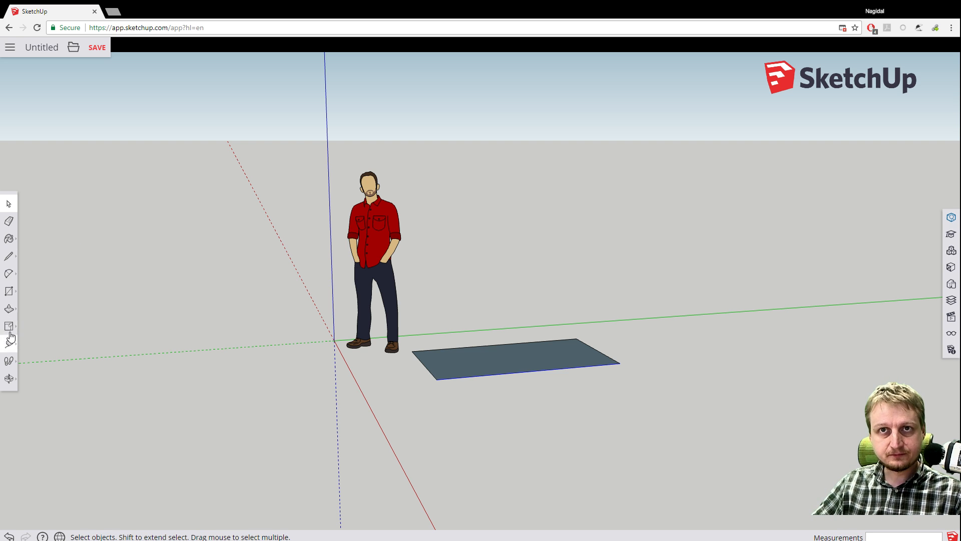
middle_click_drag(215, 288, 116, 280)
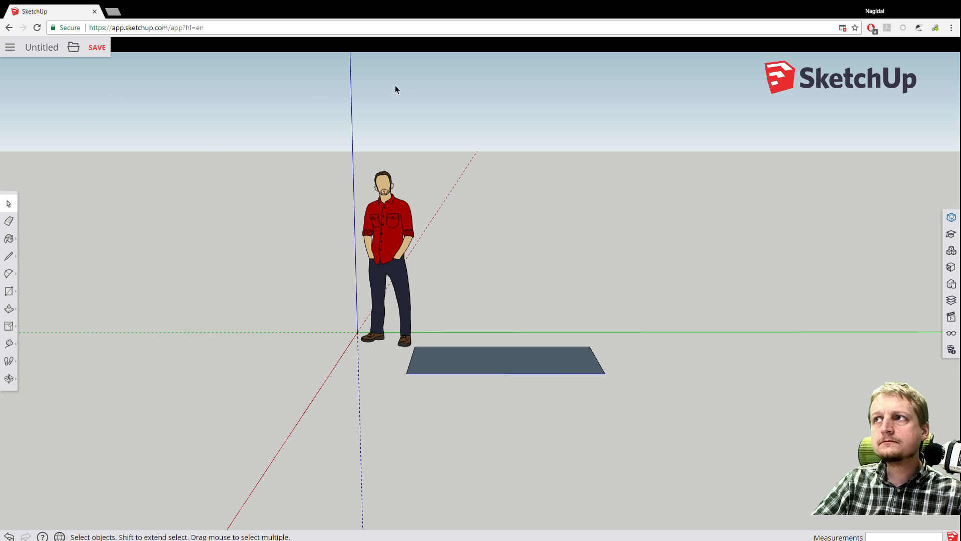
left_click(10, 47)
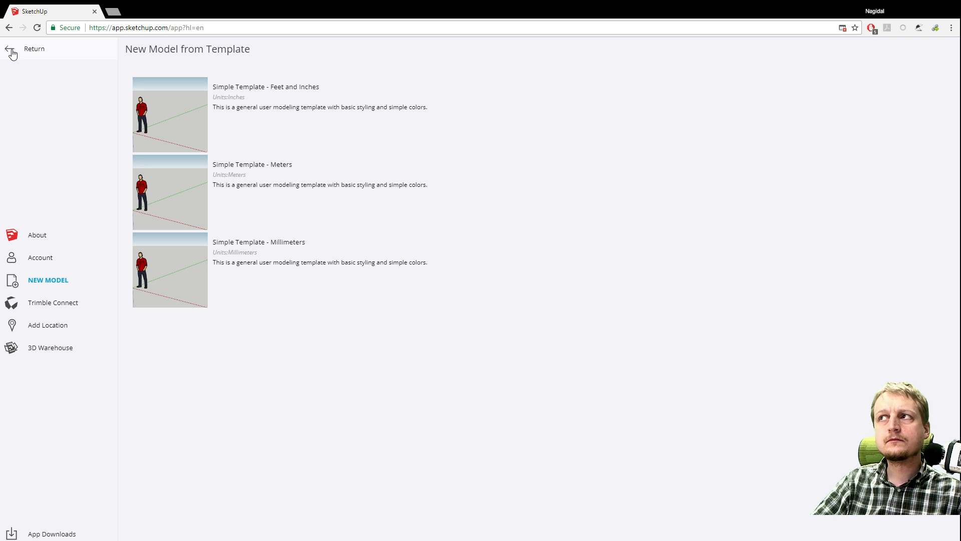
left_click(11, 50)
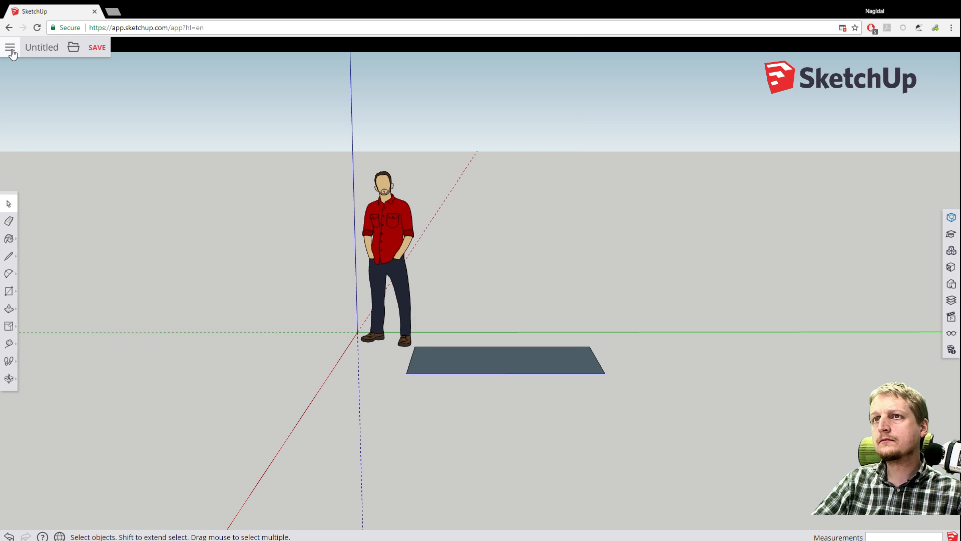
left_click(9, 309)
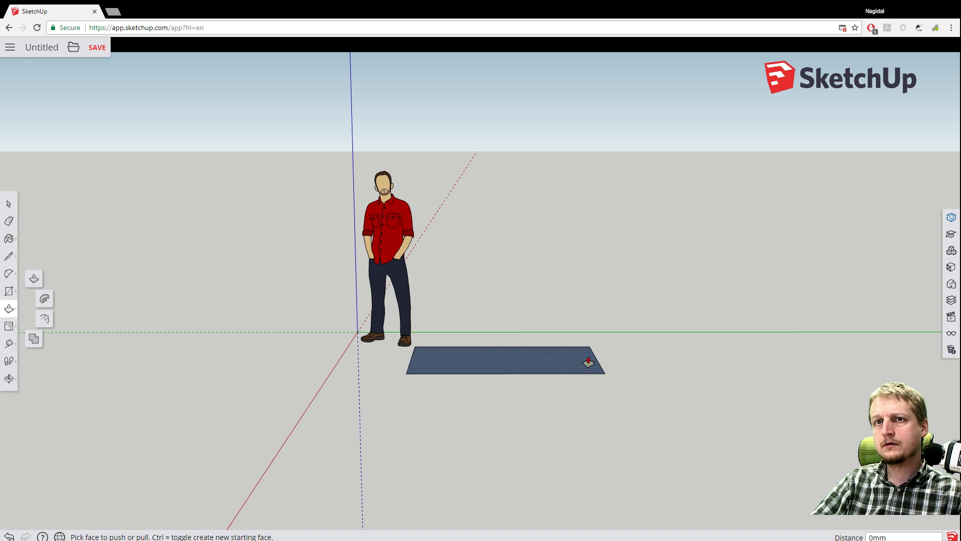
Draw a closed, irregular six-sided outline behind the flat rectangle with the Line tool, starting with an edge of about 1133 mm along the green axis.
left_click(9, 255)
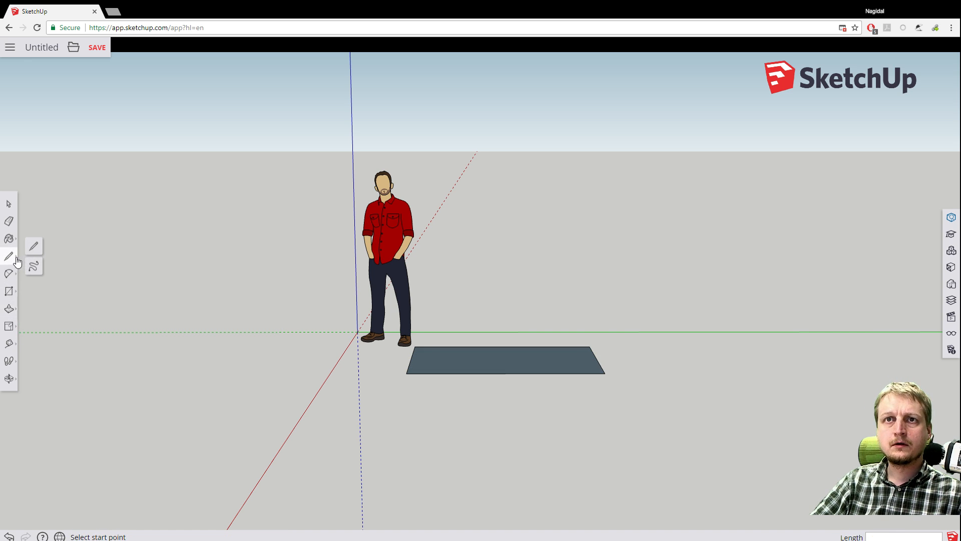
left_click(504, 302)
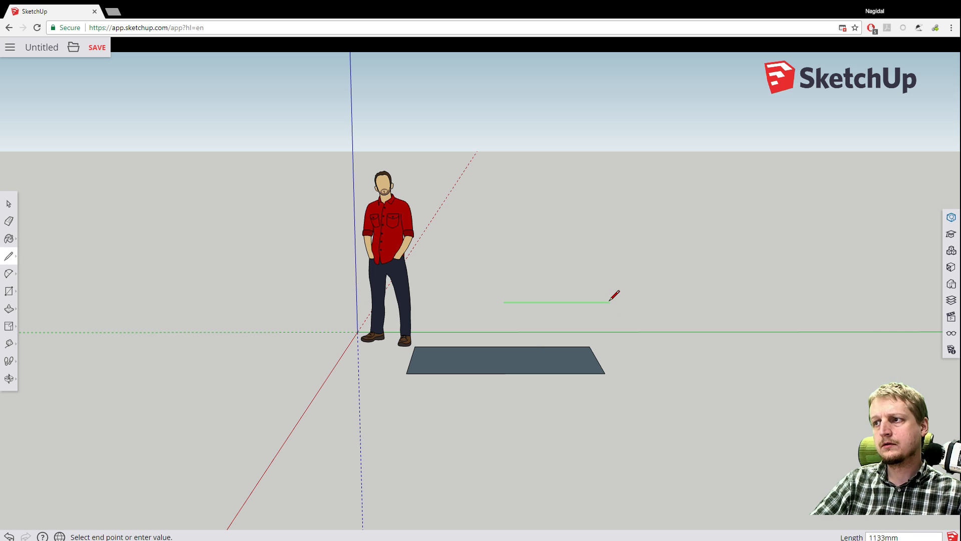
left_click(609, 302)
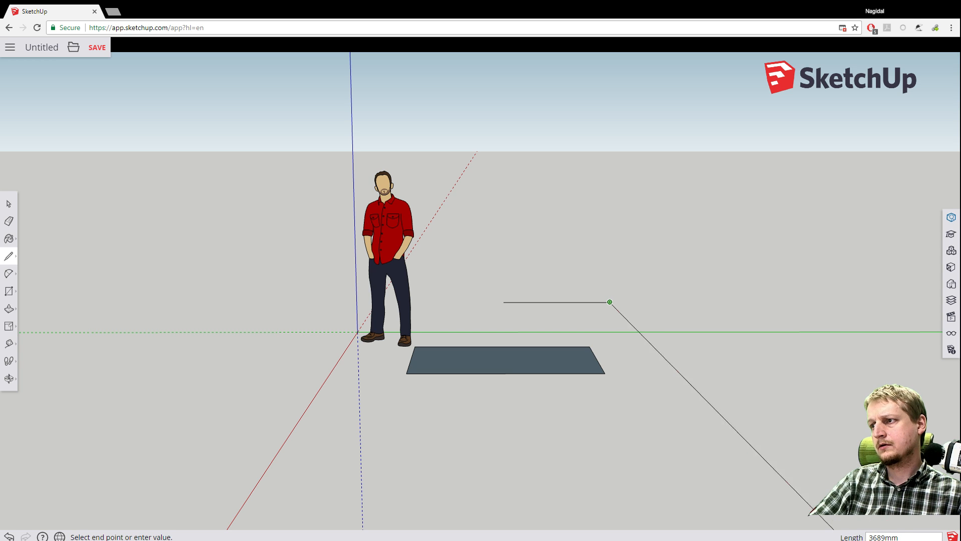
right_click(653, 352)
left_click(654, 302)
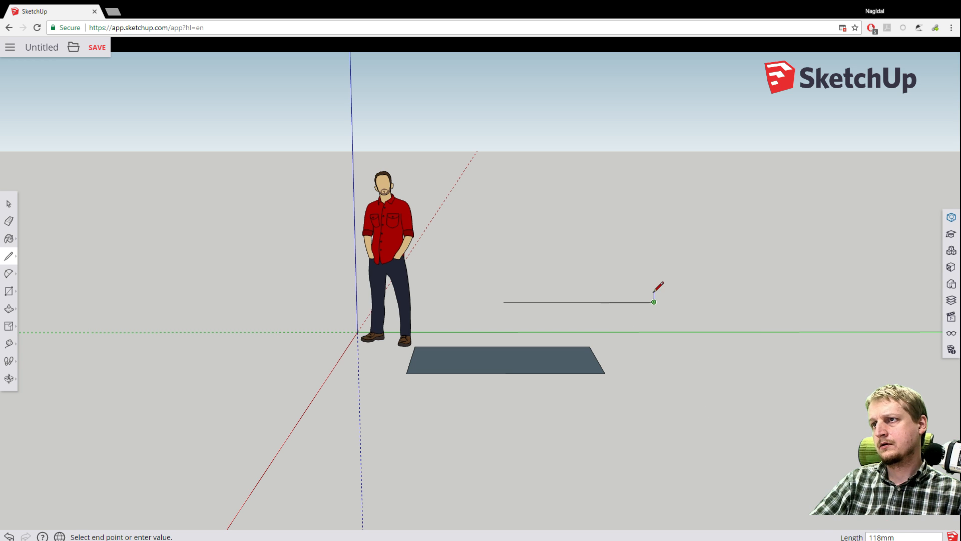
left_click(636, 287)
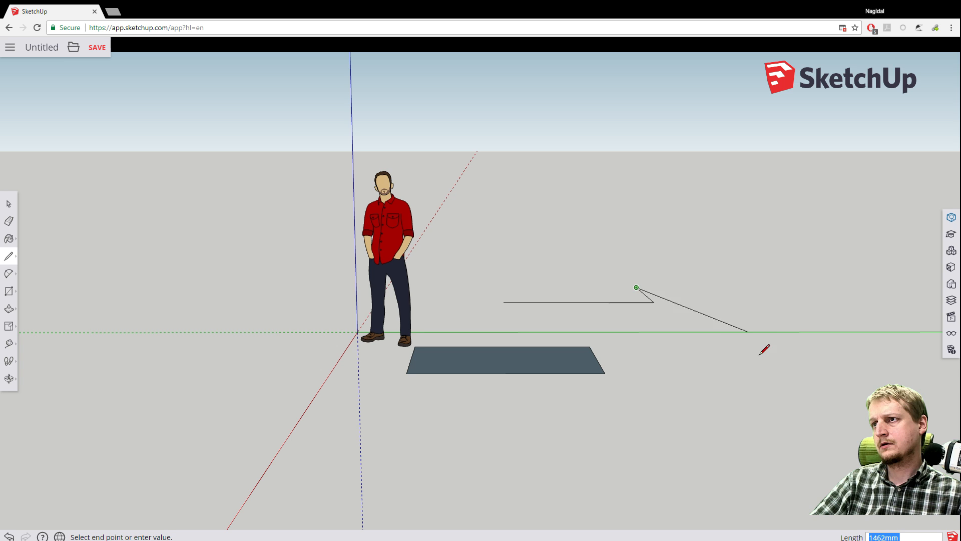
left_click(703, 287)
left_click(635, 247)
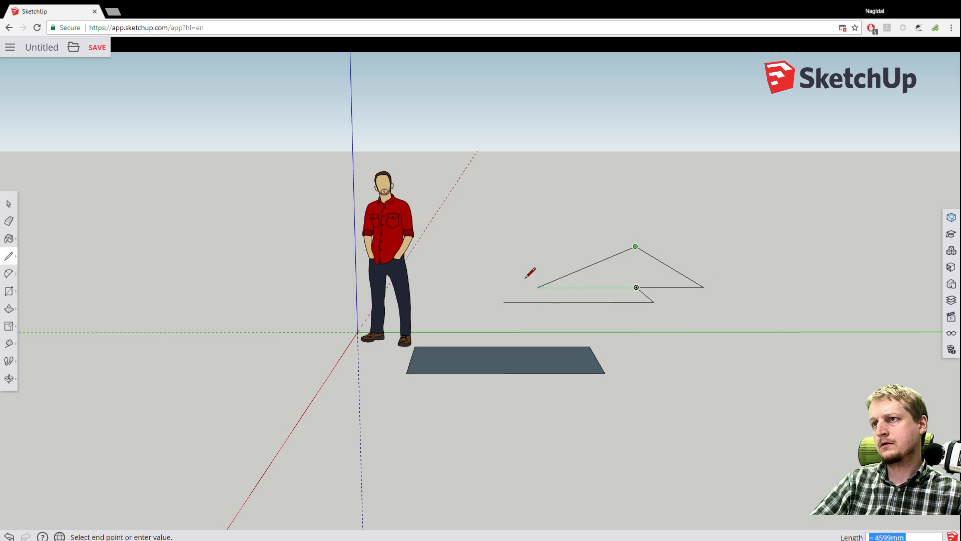
left_click(504, 302)
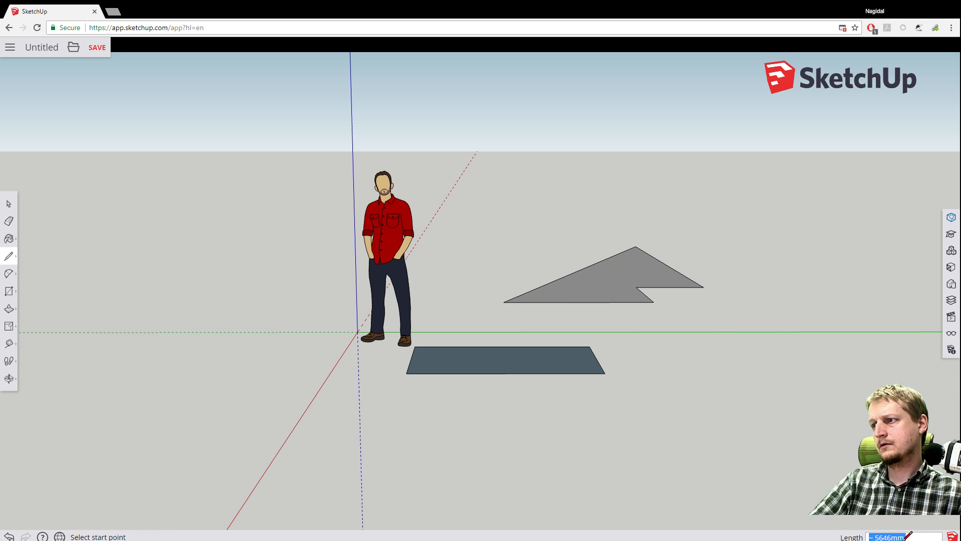
Shorten the outline's closing edge by entering a length, and continue with further edges toward the starting point.
key("Return")
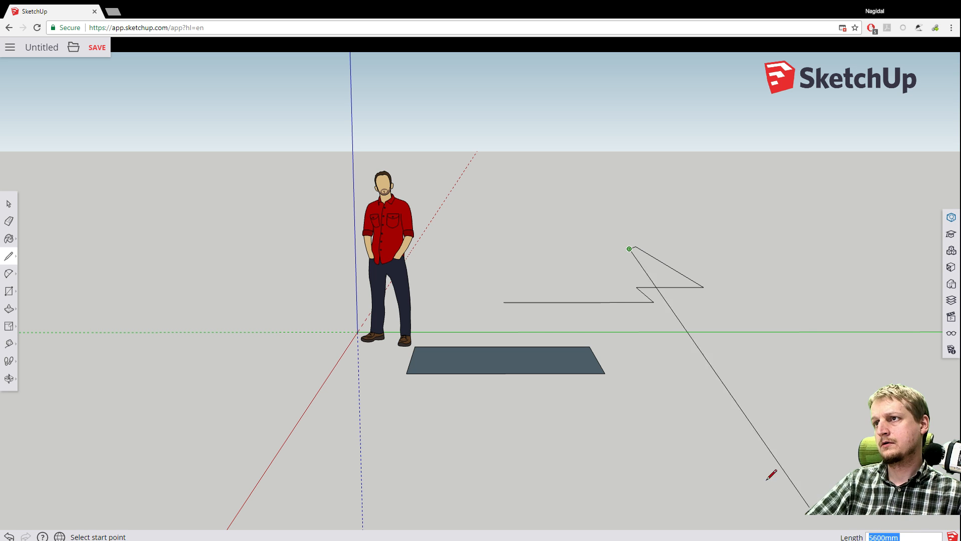
left_click(551, 263)
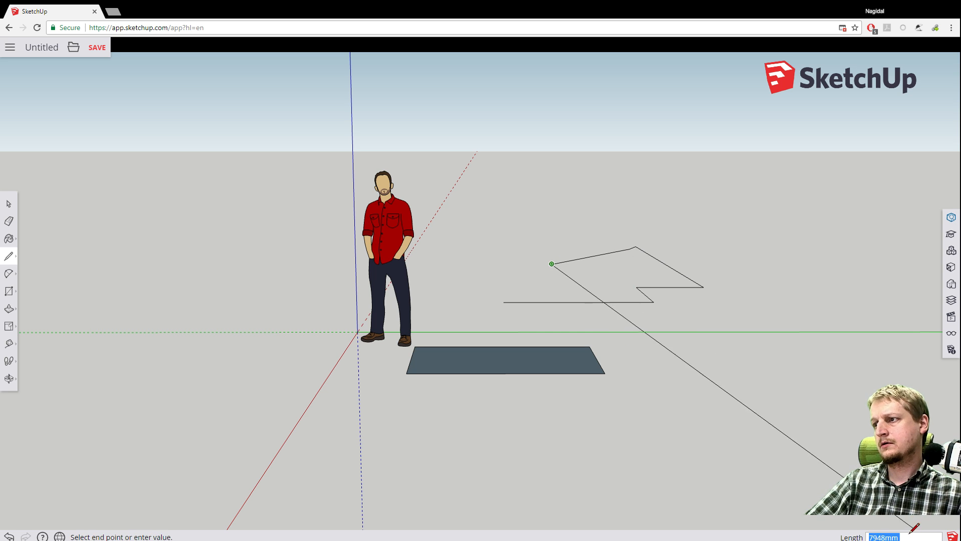
left_click(714, 395)
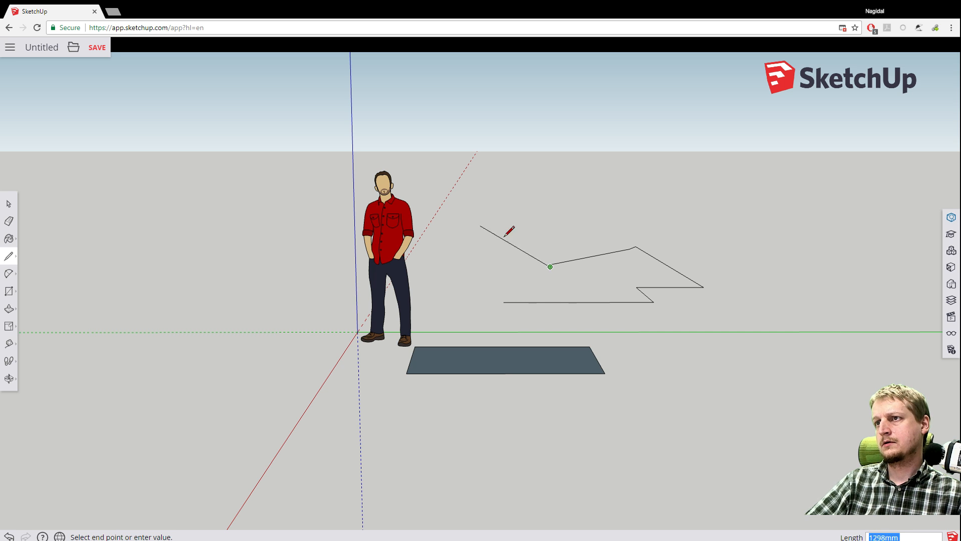
left_click(504, 302)
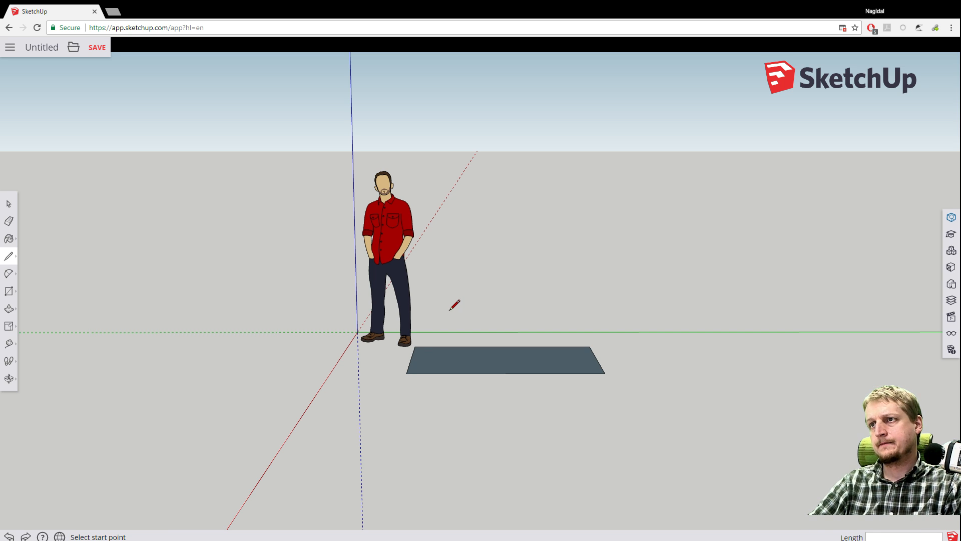
Delete the flat rectangle's face and its front edge.
left_click(8, 203)
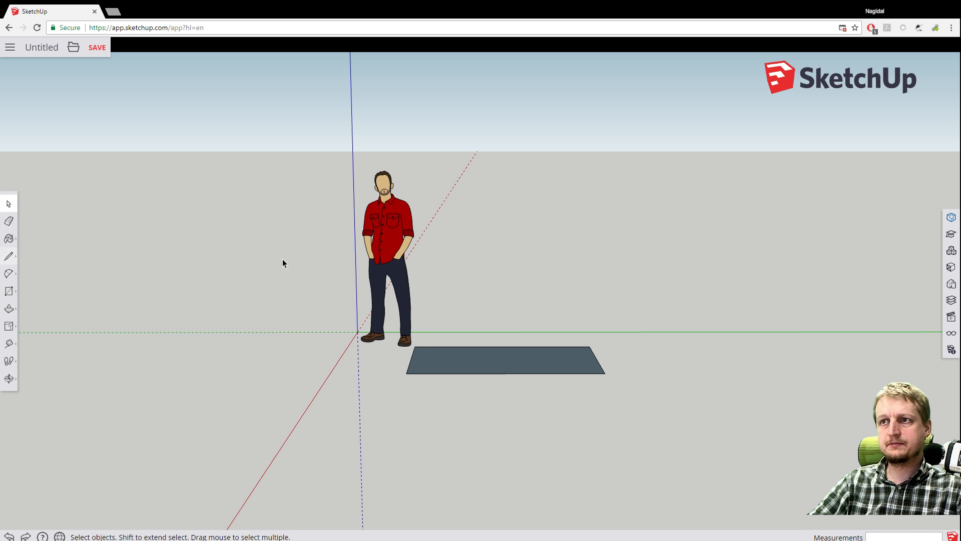
left_click(501, 366)
key("Delete")
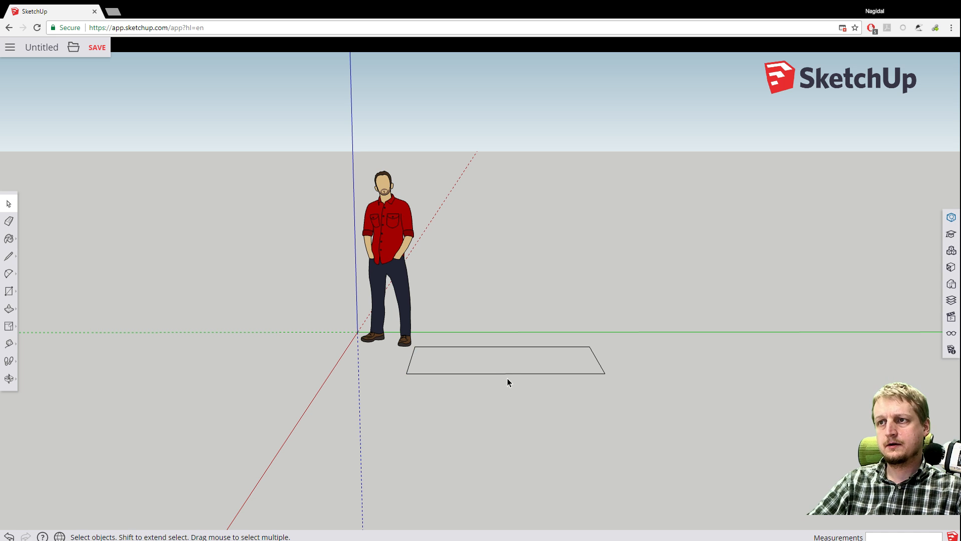
key("Delete")
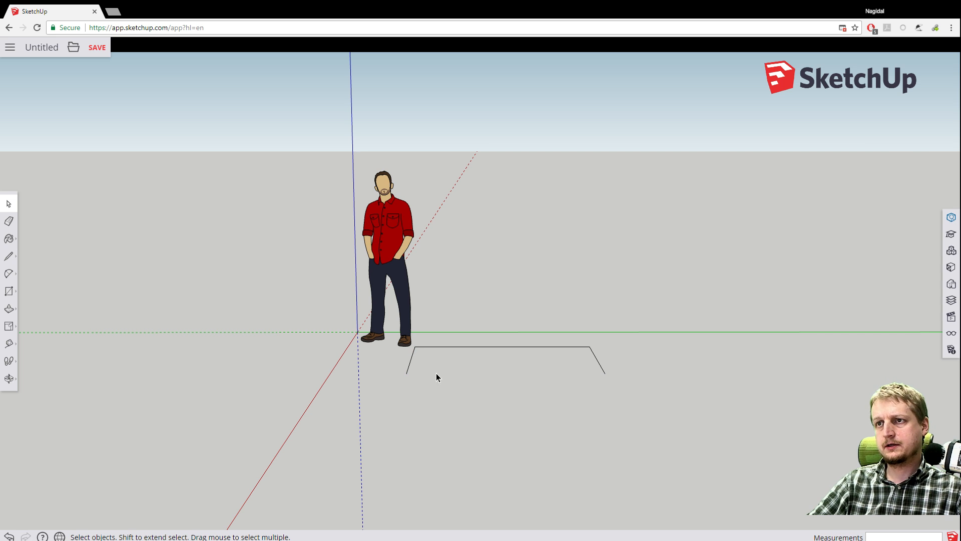
Delete the person figure and the remaining edges of the flat rectangle.
left_click_drag(386, 307, 372, 316)
key("Delete")
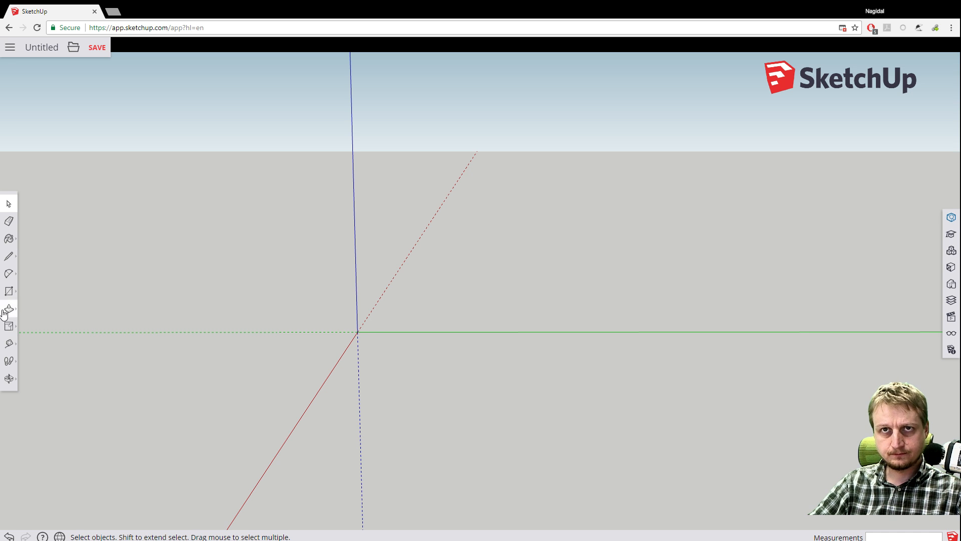
Try drawing a freehand rectangle of about 1737 by 1888 mm across the green axis, and undo it.
left_click(9, 292)
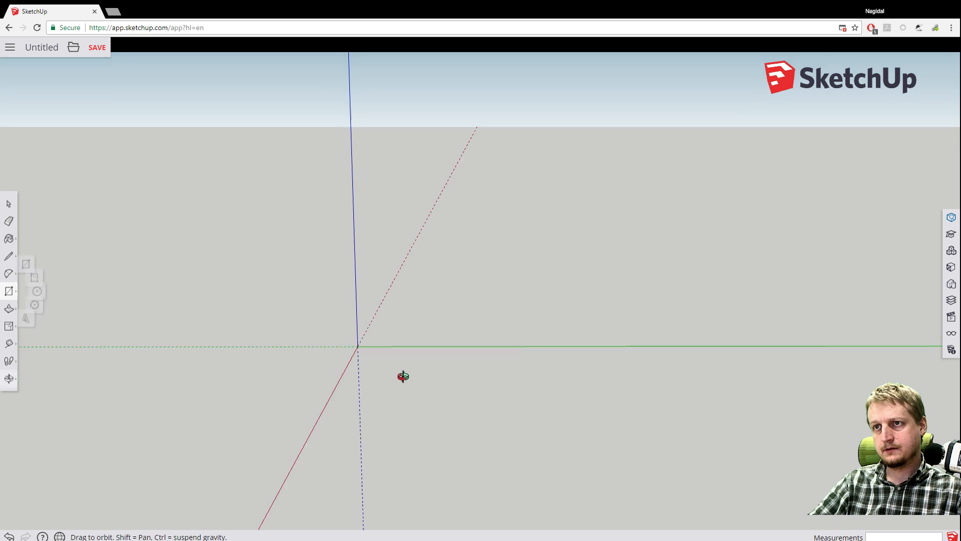
middle_click_drag(401, 375, 453, 371)
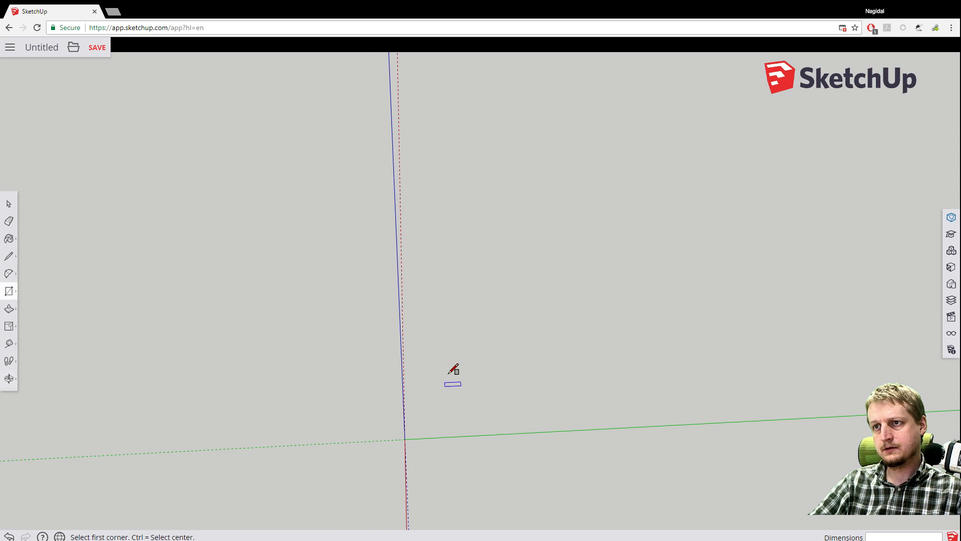
left_click(450, 368)
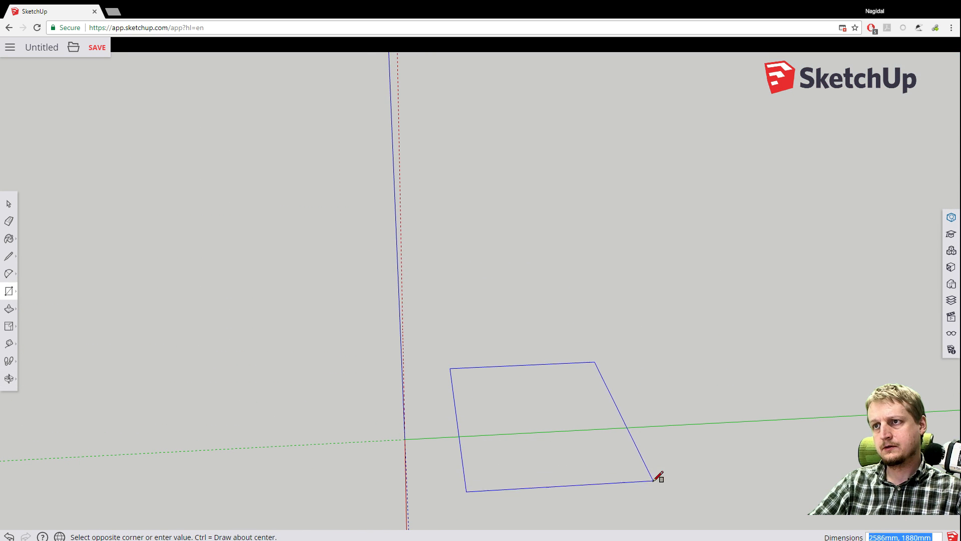
left_click(632, 434)
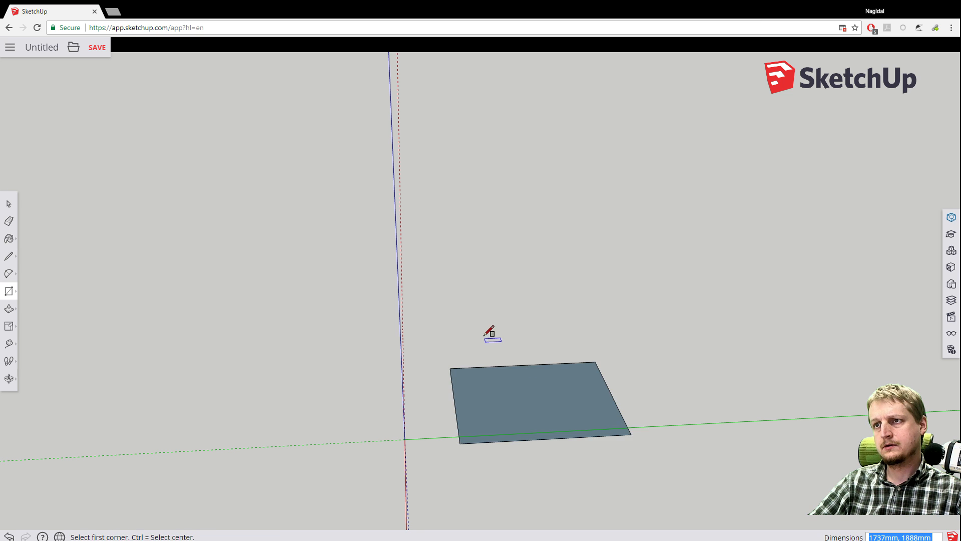
mouse_move(491, 333)
middle_mouse_down()
mouse_move(348, 160)
mouse_move(497, 368)
mouse_move(480, 346)
middle_mouse_up()
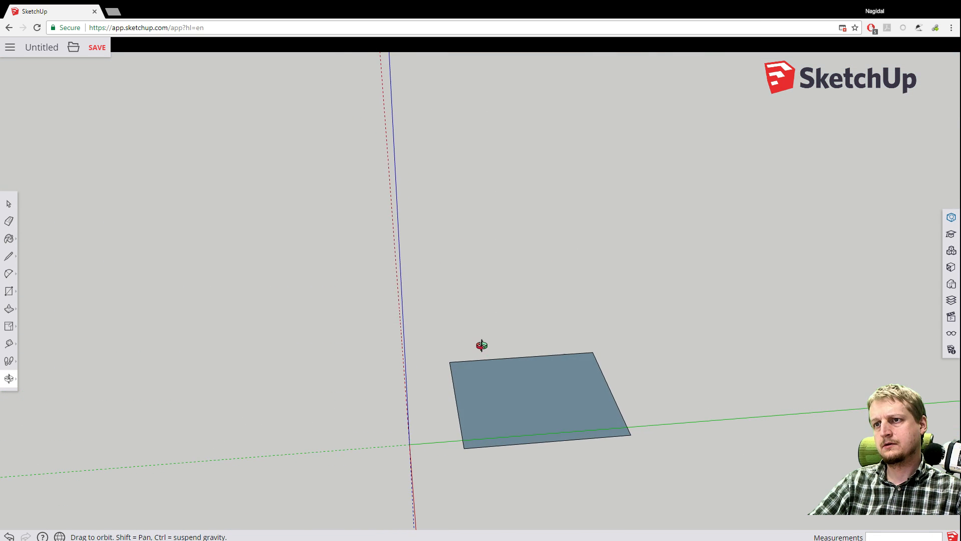
scroll(490, 395, "down", 3)
scroll(480, 389, "up", 5)
scroll(480, 389, "down", 2)
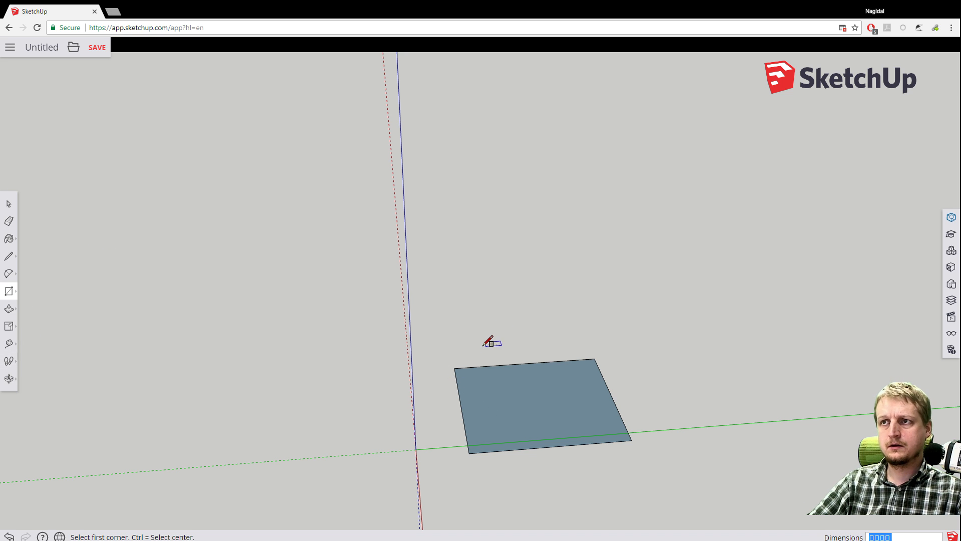
key("space")
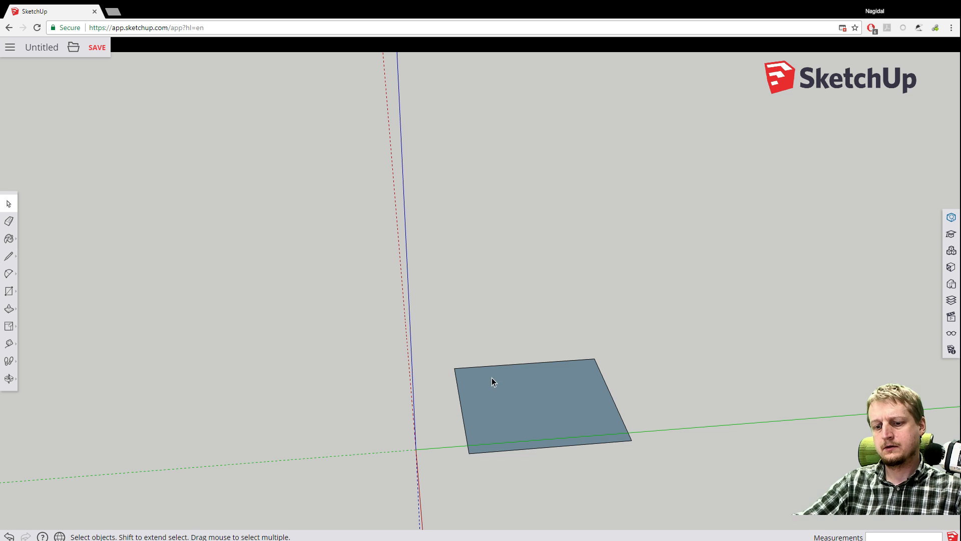
key("ctrl+z")
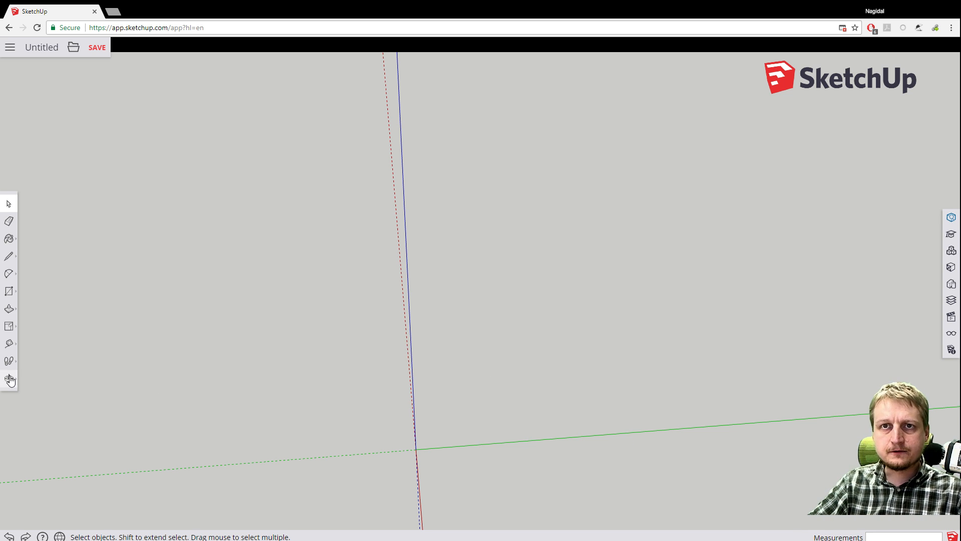
Orbit the empty scene around the axes with the Orbit tool.
left_click(10, 380)
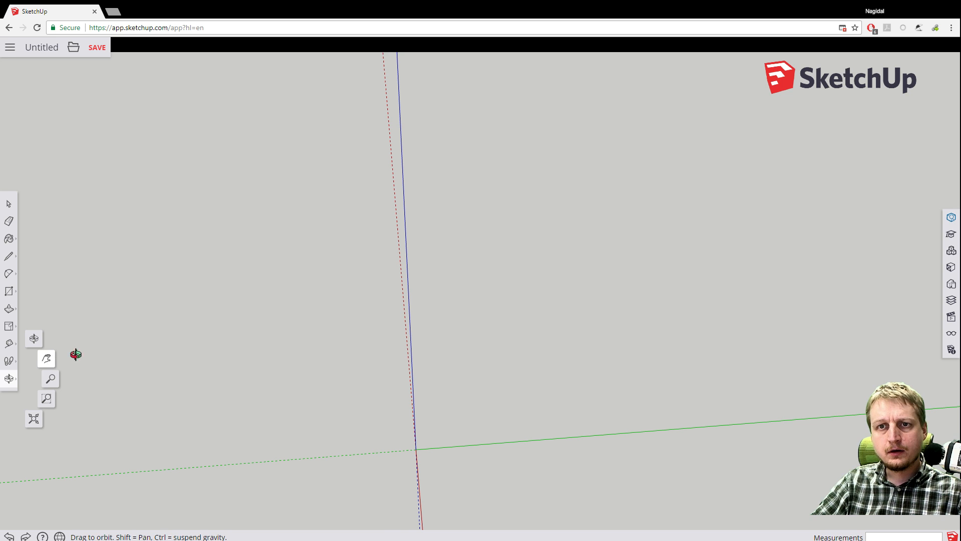
left_click_drag(356, 388, 371, 362)
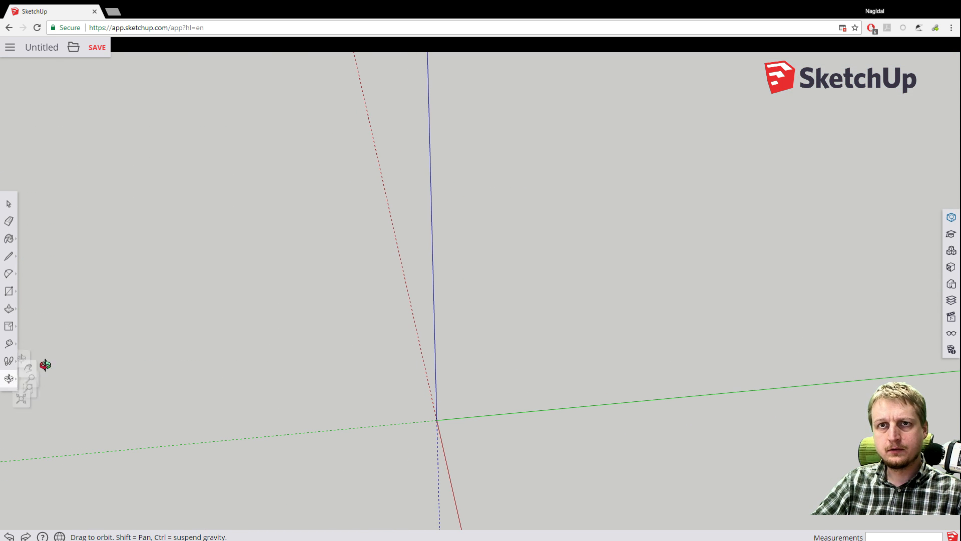
left_click_drag(354, 416, 464, 385)
left_click(10, 378)
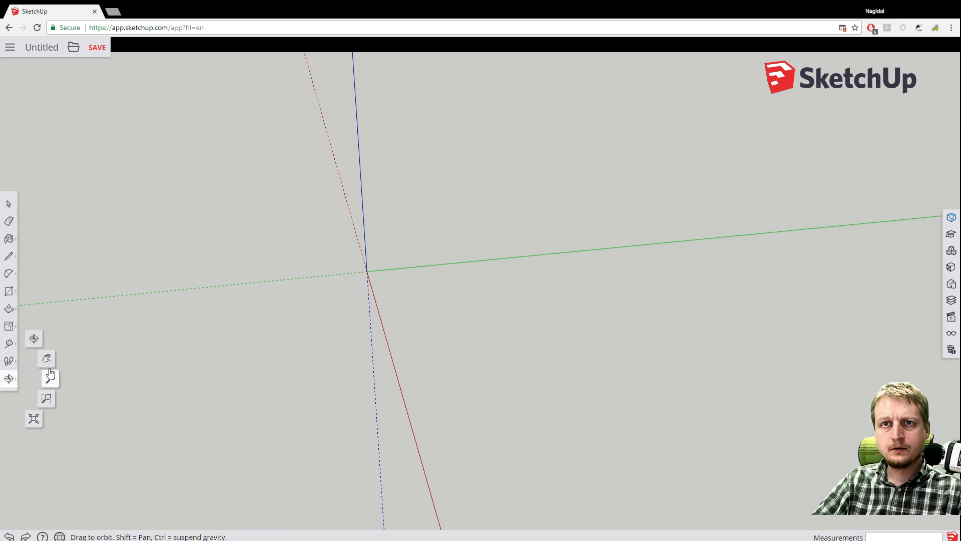
Move through the scene with the Walk tool and turn the camera with Look Around.
left_click(9, 360)
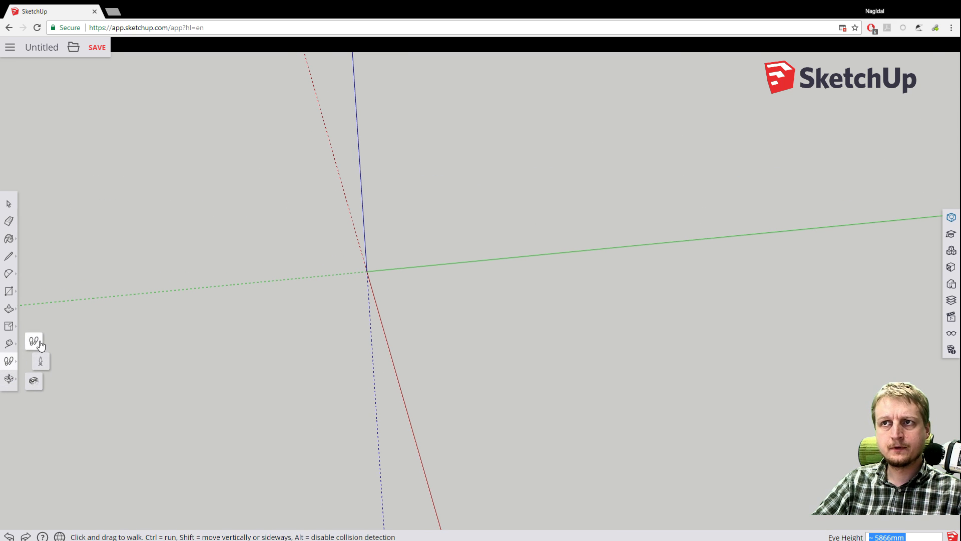
left_click(40, 344)
left_click_drag(415, 325, 209, 388)
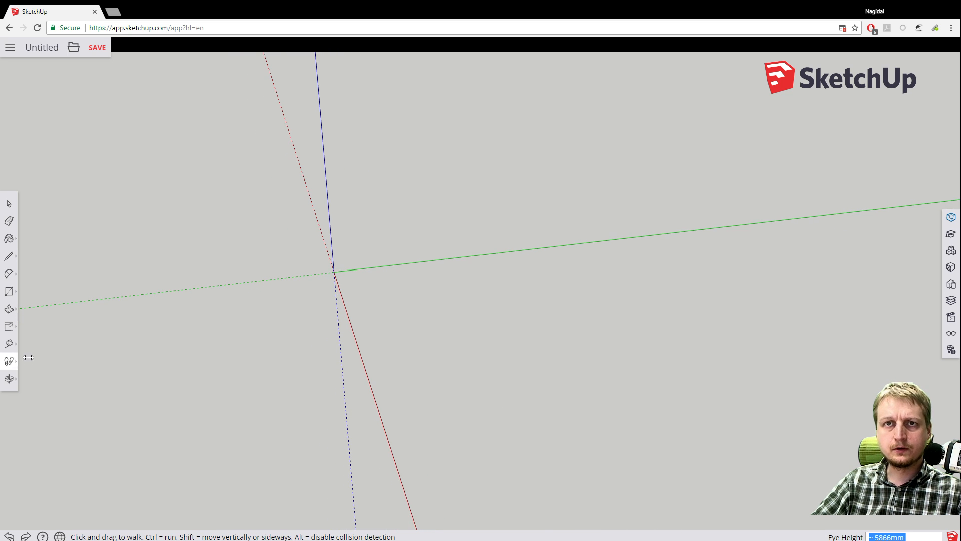
mouse_move(15, 369)
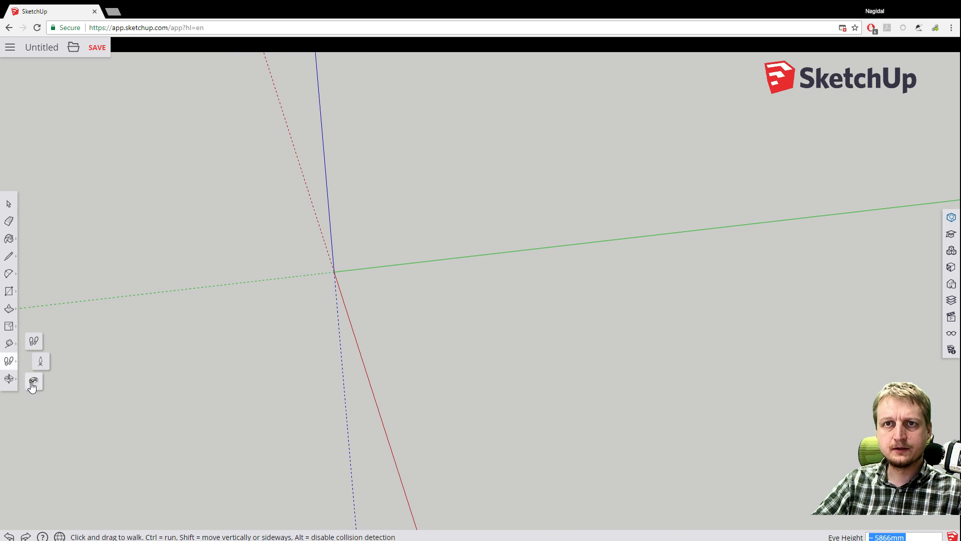
left_click(38, 380)
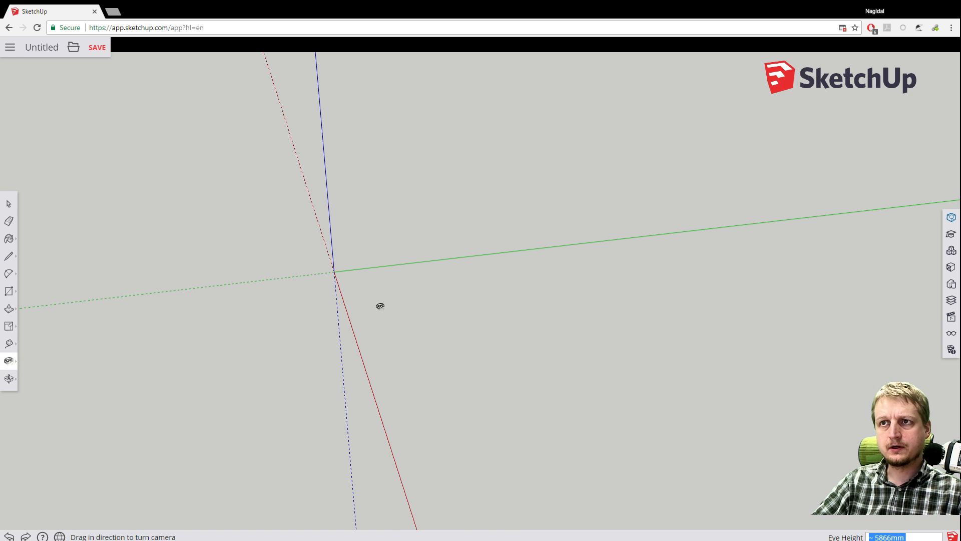
left_click_drag(379, 302, 439, 282)
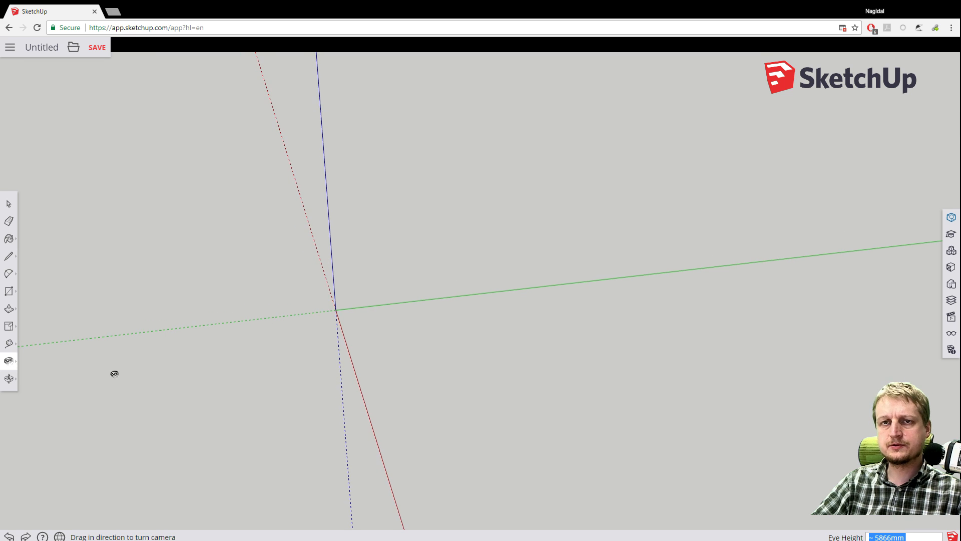
Orbit the view around the origin and shift it sideways with the Pan tool.
left_click(9, 378)
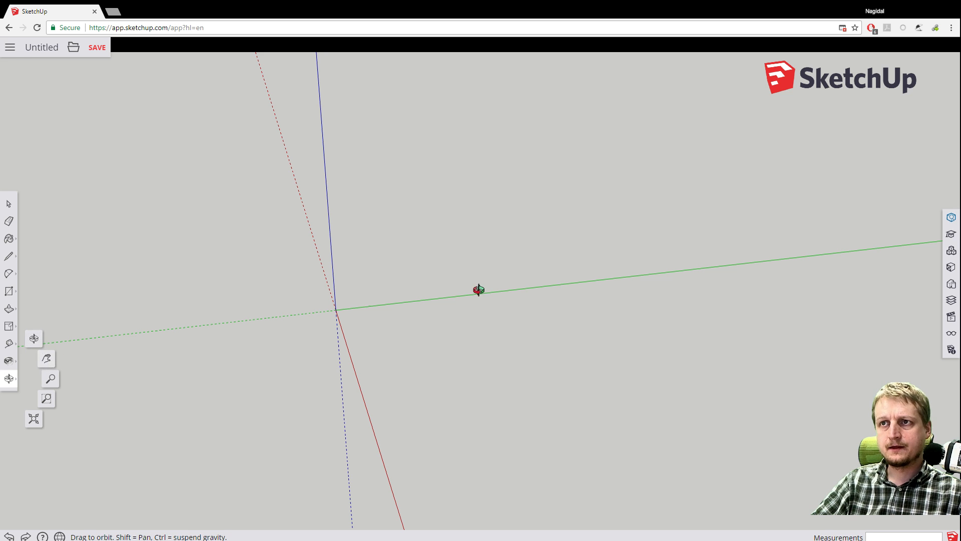
left_click_drag(478, 287, 103, 371)
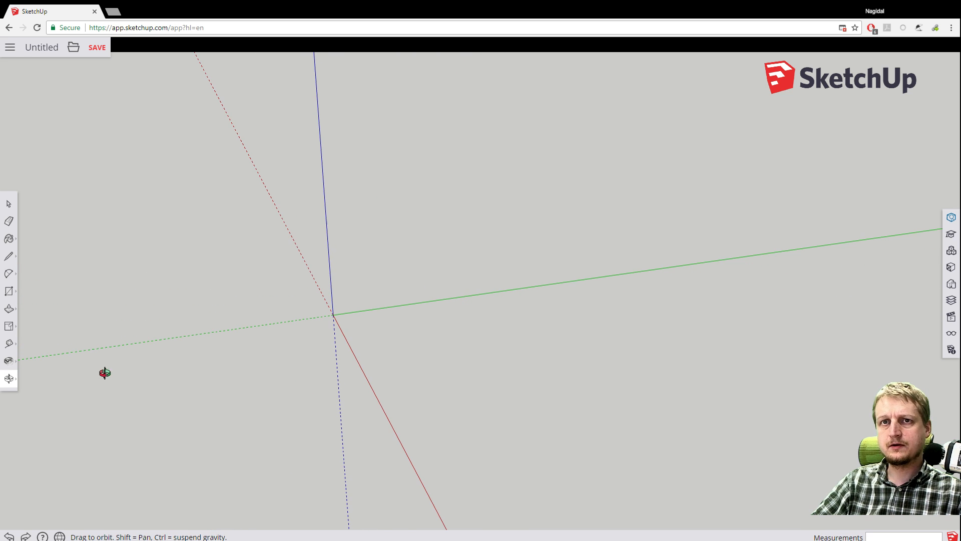
left_click(9, 379)
left_click(46, 359)
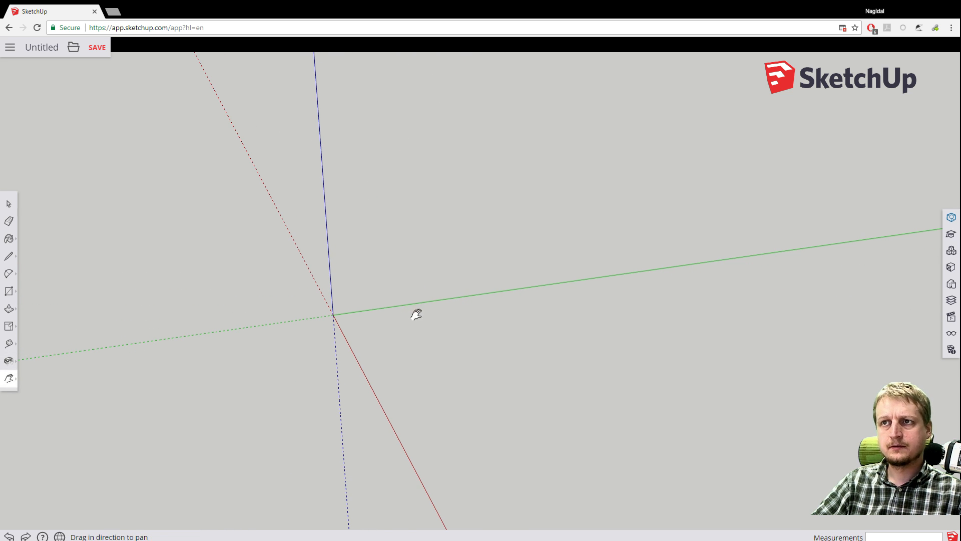
left_click_drag(416, 314, 281, 317)
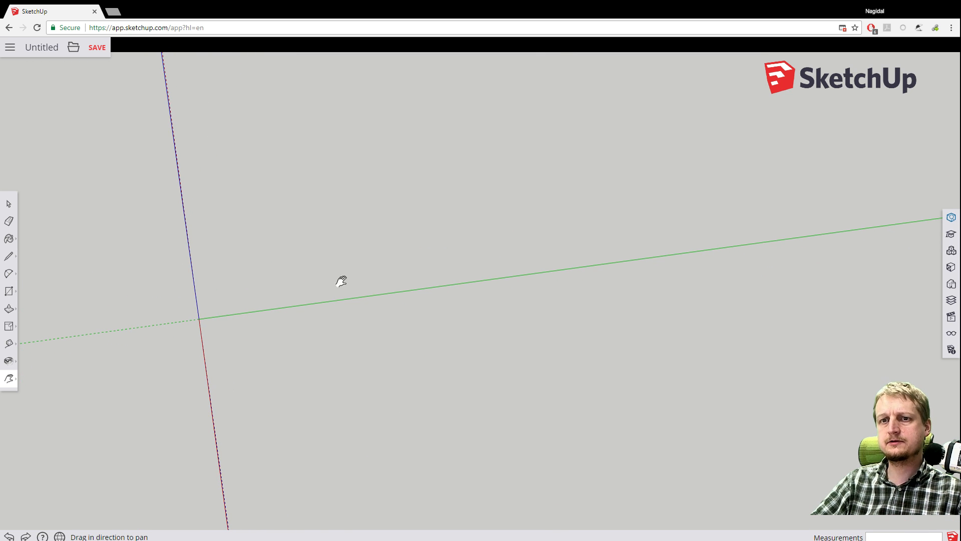
left_click_drag(329, 240, 384, 226)
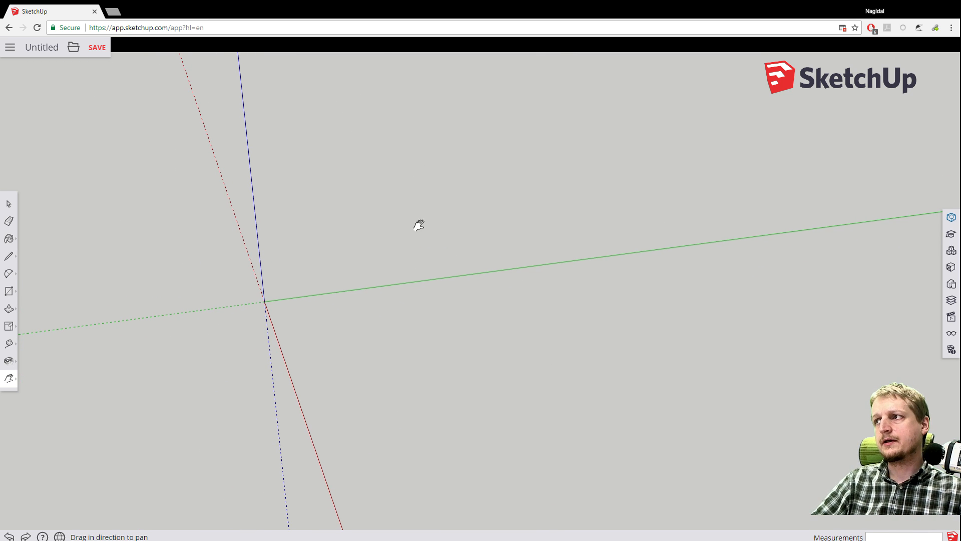
middle_click_drag(419, 225, 373, 234)
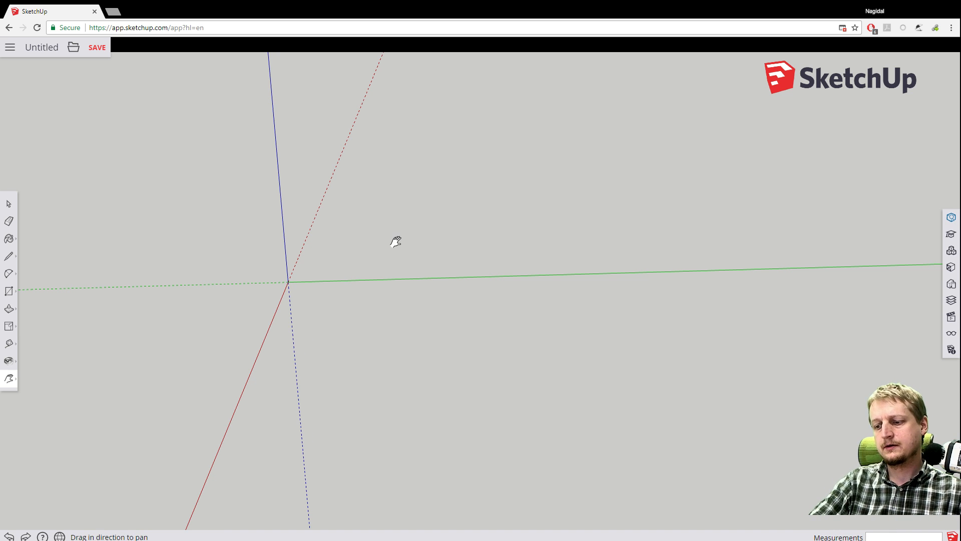
Alternate between the Pan and Orbit tools to reposition the view of the axes.
key("p")
key("h")
middle_click_drag(315, 269, 277, 258)
key("o")
left_click_drag(317, 275, 334, 264)
key("h")
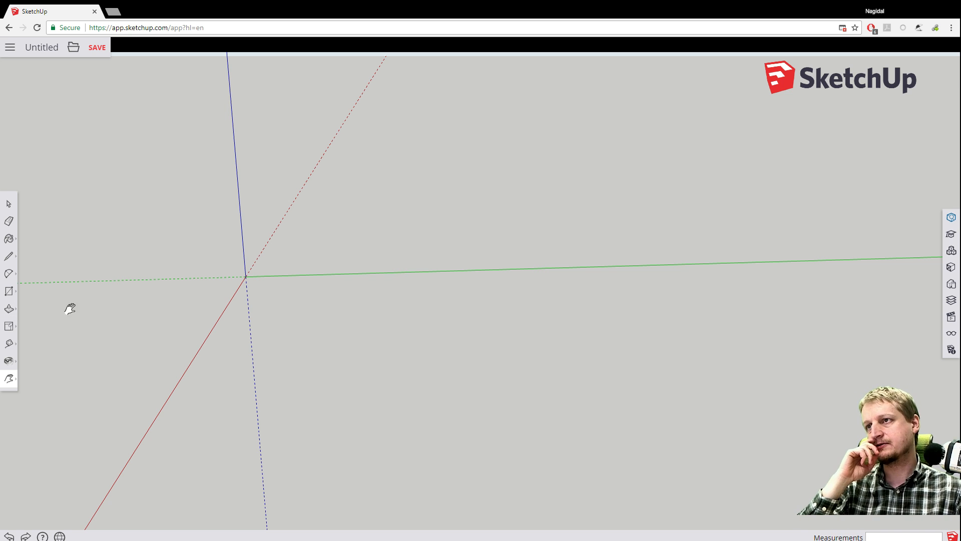
Try drawing a corner-to-corner rectangle of about 1811 by 1241 mm near the origin, and undo it.
left_click(9, 292)
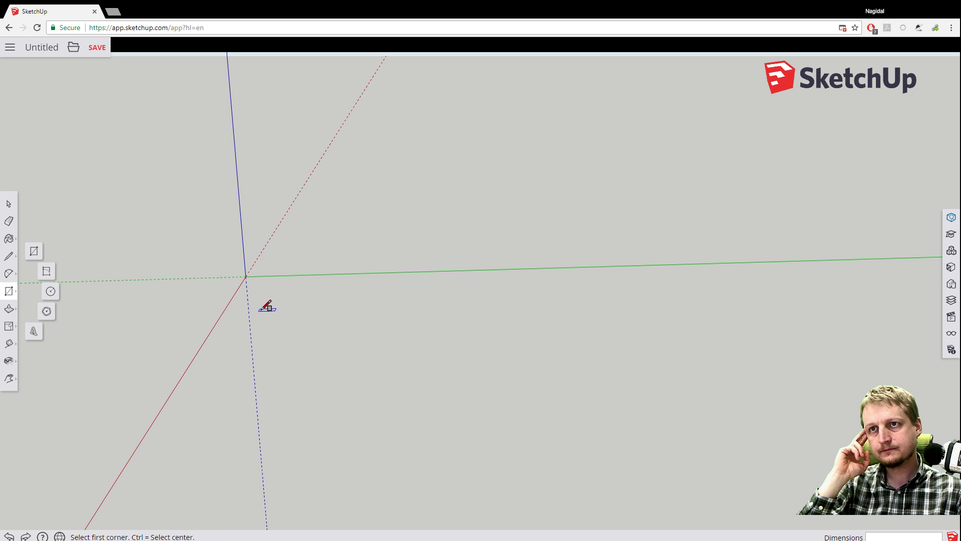
left_click(288, 305)
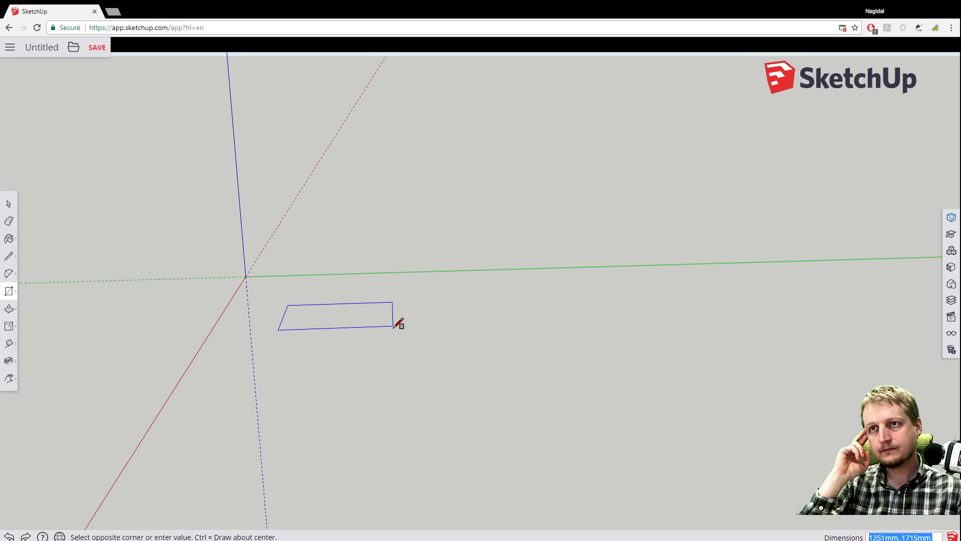
left_click(361, 340)
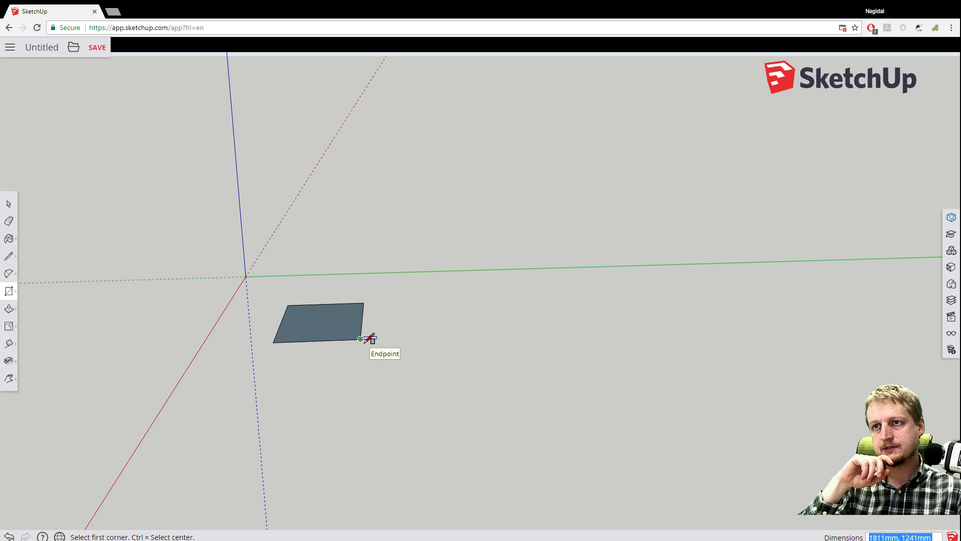
key("ctrl+z")
Draw a flat rectangle of 422.5 by 240 mm outward from its centre point near the origin.
left_click(272, 301, "ctrl")
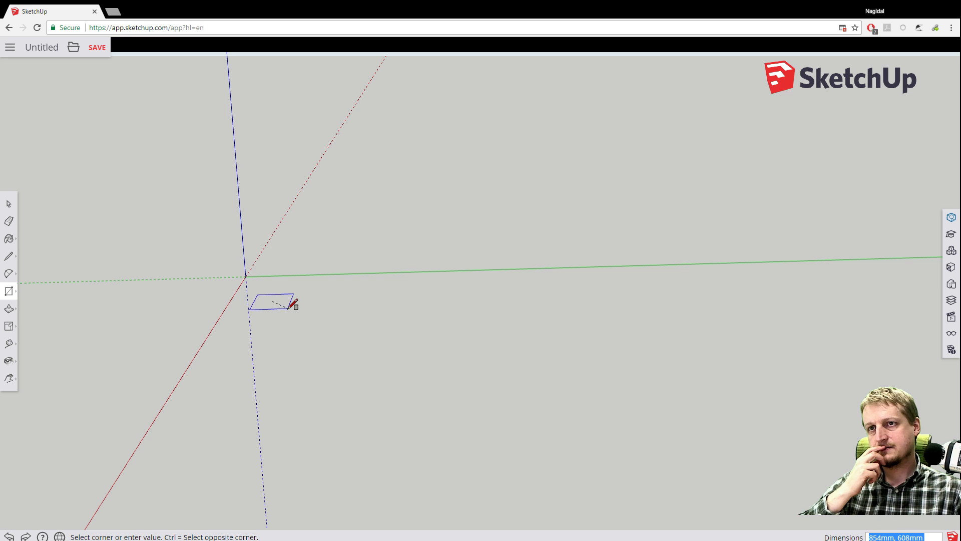
scroll(289, 303, "up", 1)
scroll(288, 303, "up", 3)
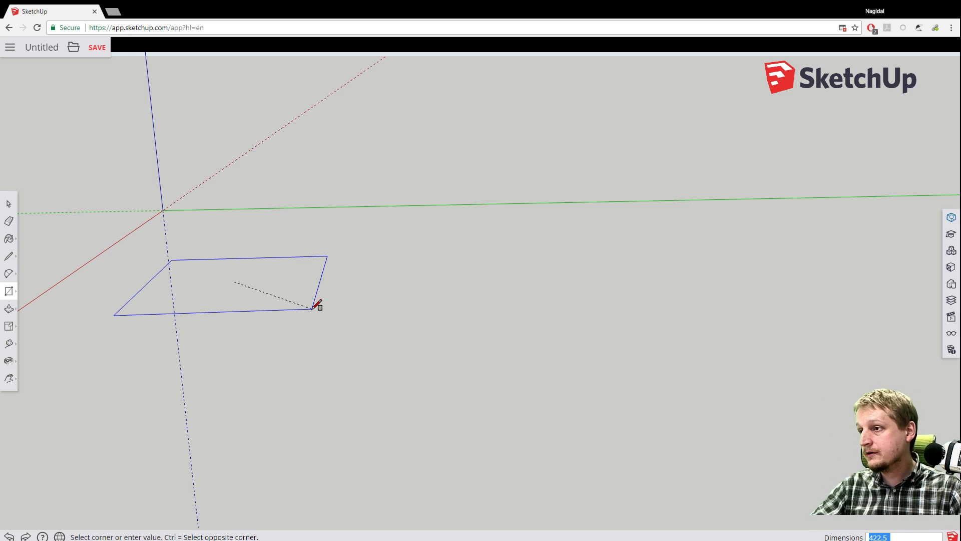
key("Return")
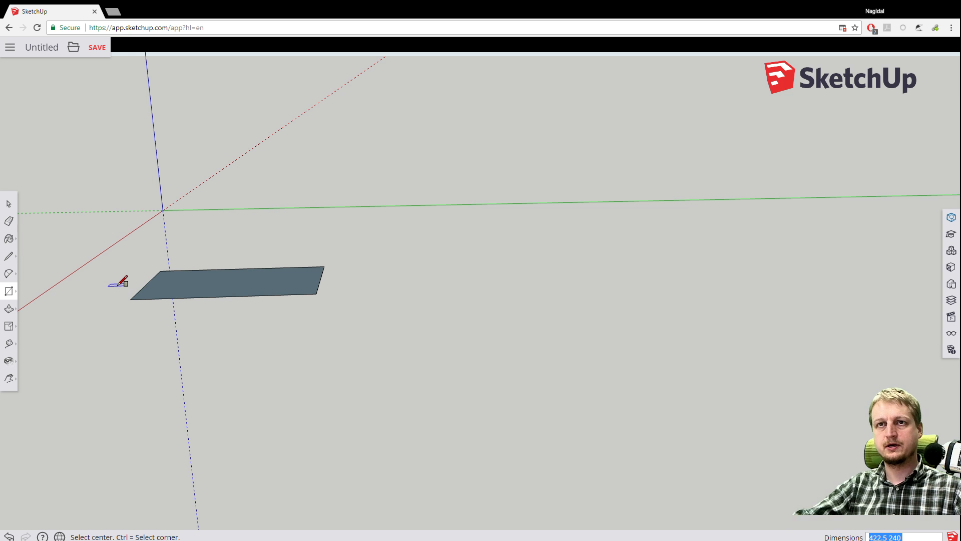
Try pulling the rectangle's face up freehand by about 65 mm with Push/Pull, and undo it.
middle_click_drag(115, 275, 148, 325)
key("r")
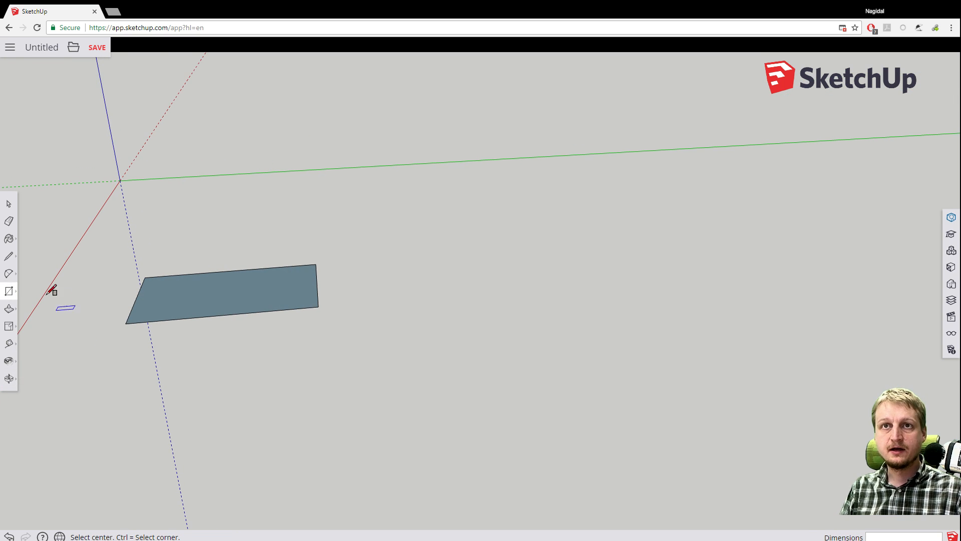
left_click(9, 309)
left_click(199, 298)
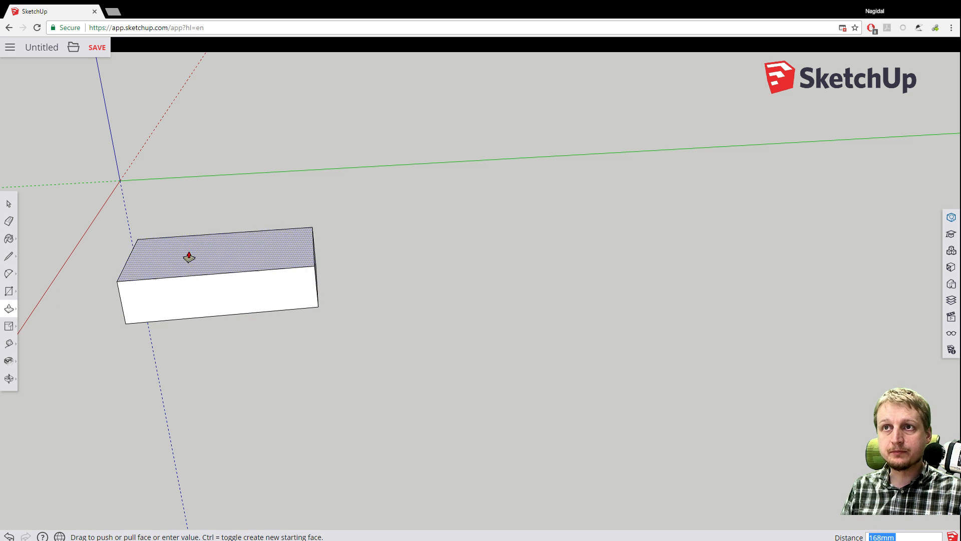
left_click(194, 285)
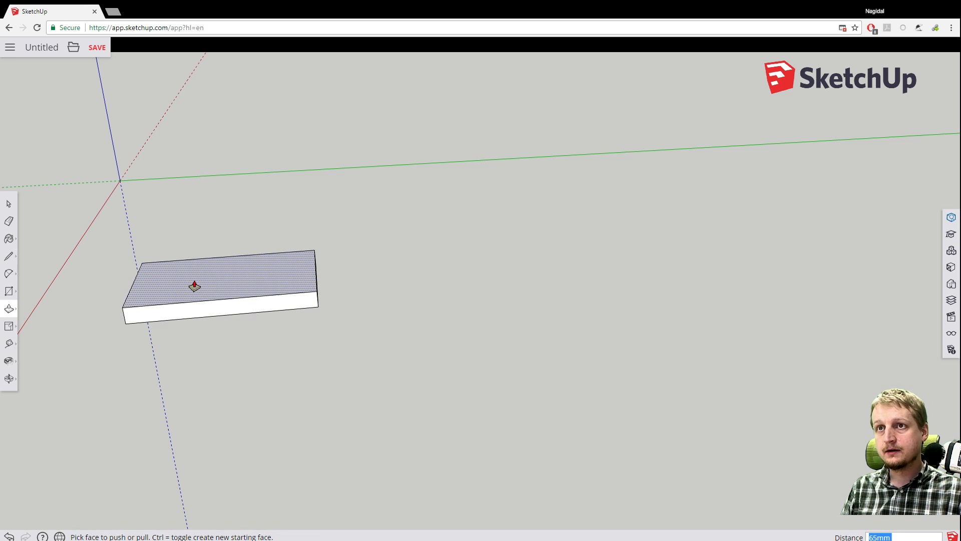
key("ctrl+z")
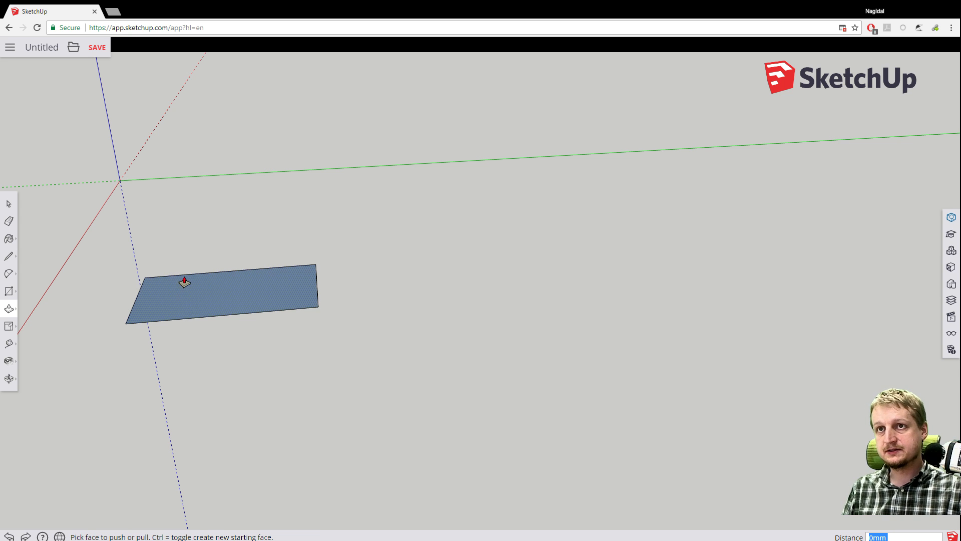
Extrude the flat rectangle's face upward by 28 mm with Push/Pull to give the board its thickness.
left_click(184, 301)
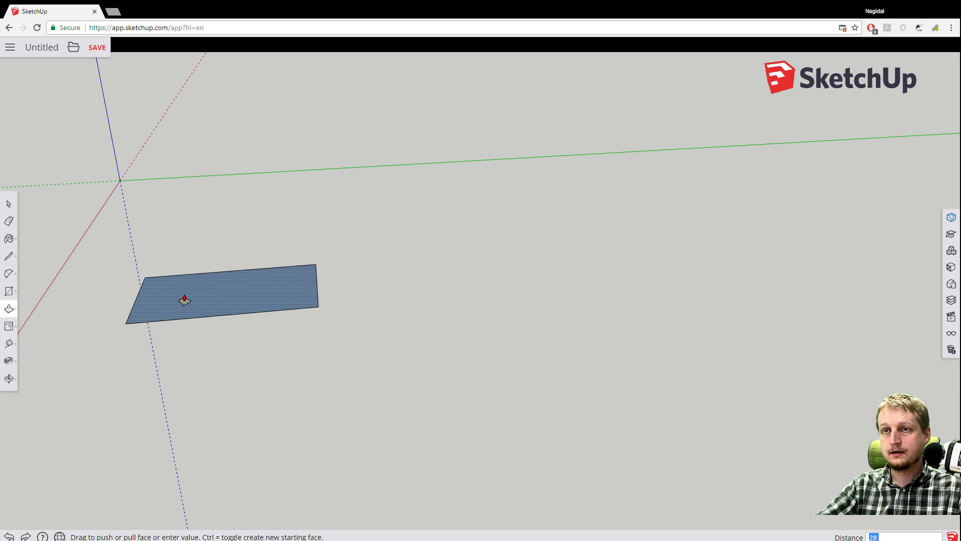
key("m")
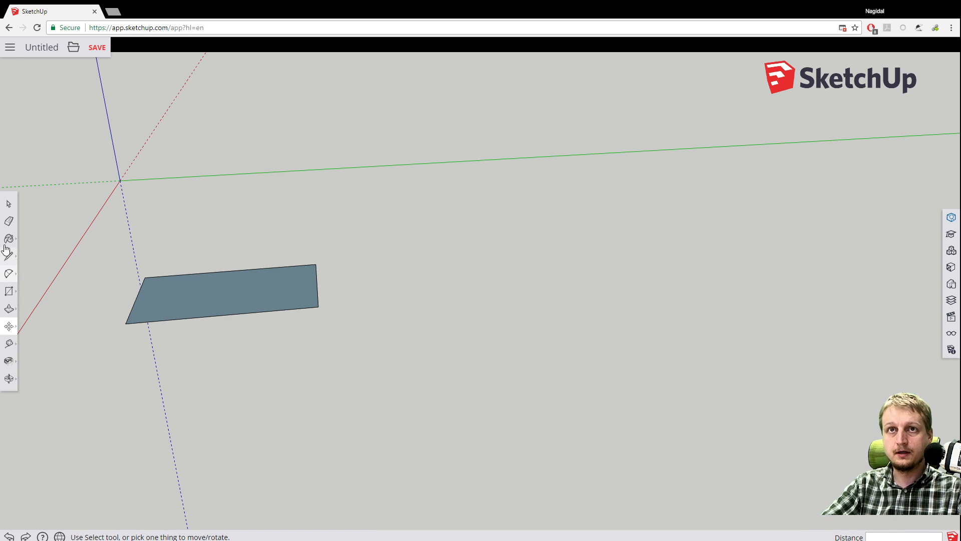
left_click(9, 308)
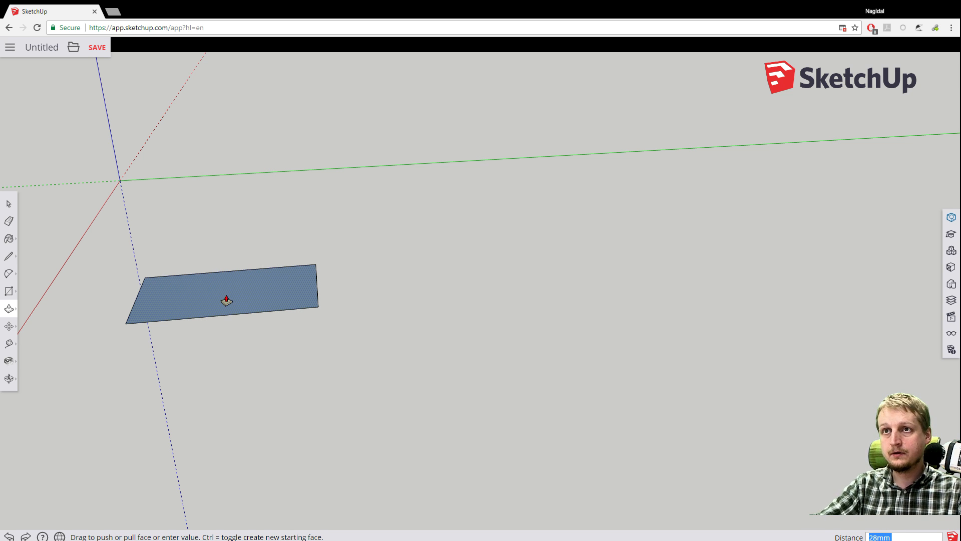
middle_click_drag(219, 289, 190, 269)
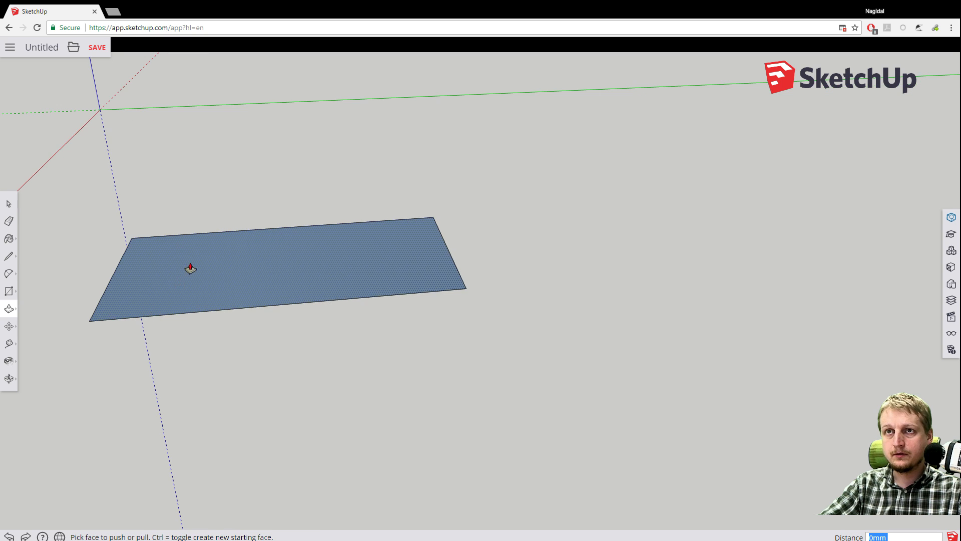
left_click(190, 269)
left_click(190, 259)
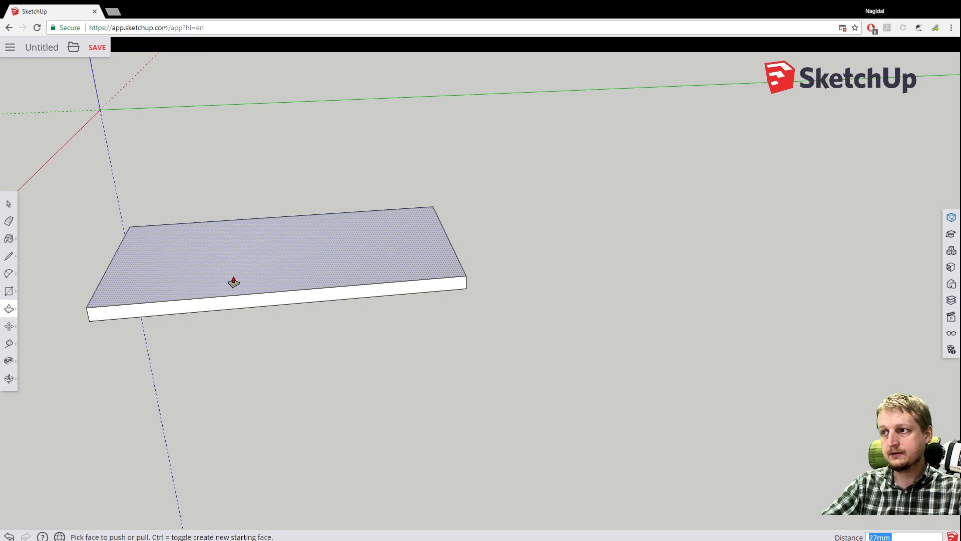
key("Return")
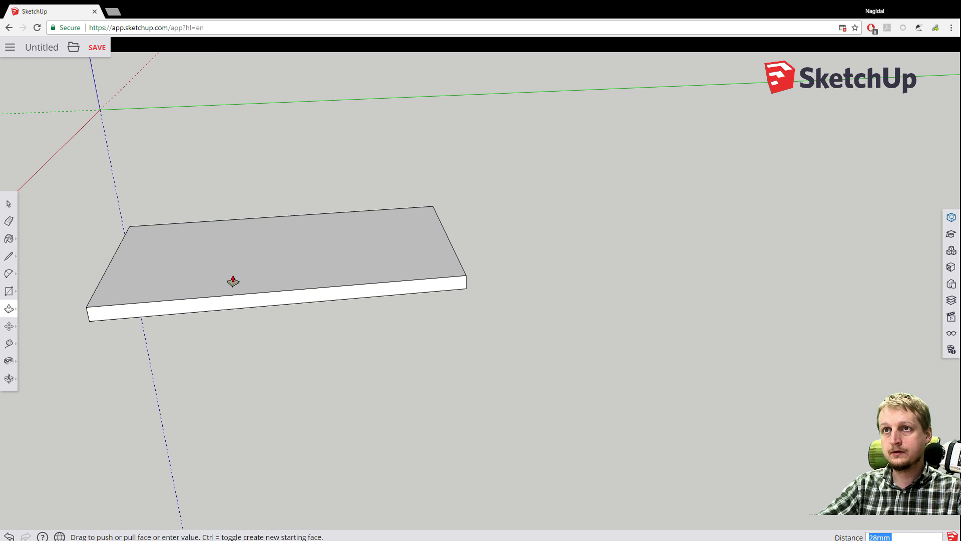
Check the length of the board's nearest vertical corner edge in its entity info, and close the information.
scroll(208, 295, "up", 5)
scroll(206, 294, "down", 3)
scroll(206, 295, "down", 1)
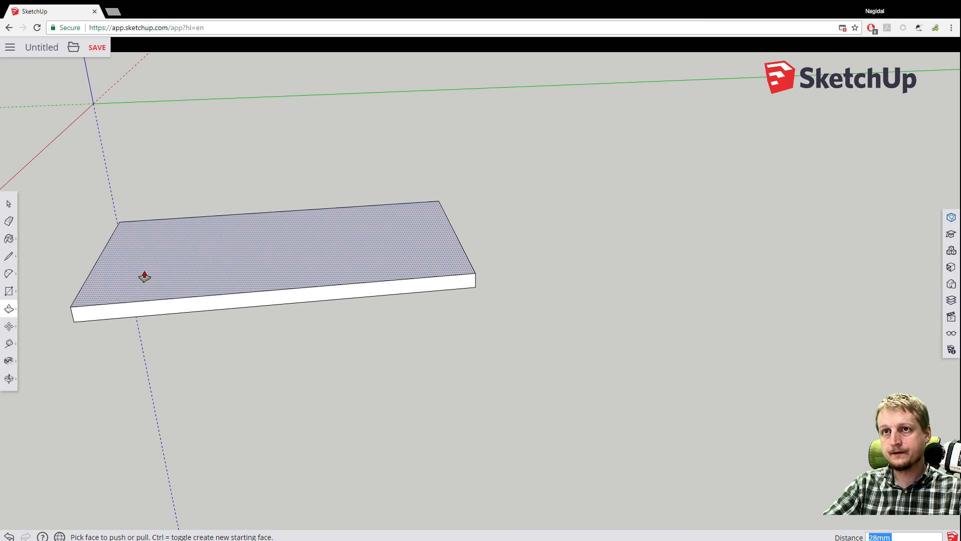
middle_click_drag(146, 244, 161, 163)
middle_click_drag(149, 219, 149, 219, "shift")
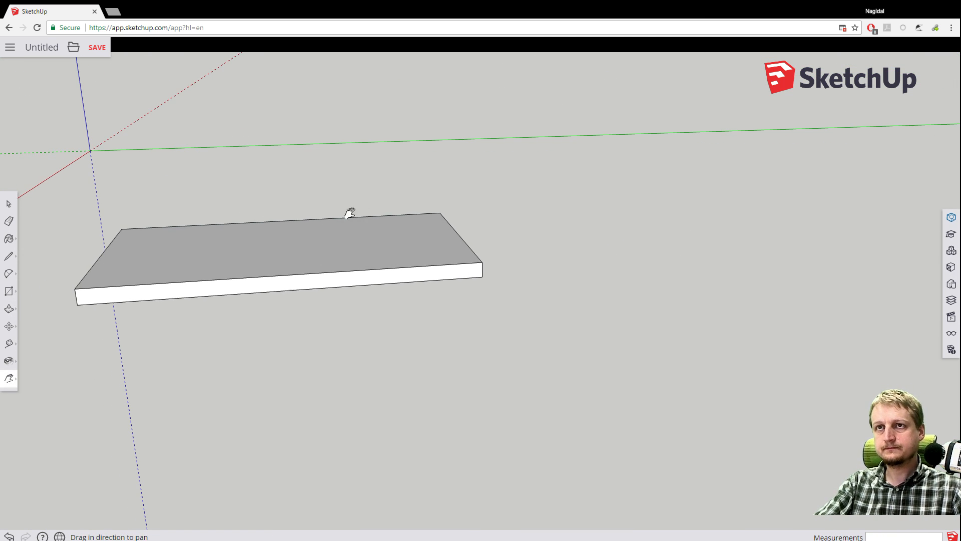
left_click_drag(197, 208, 536, 137)
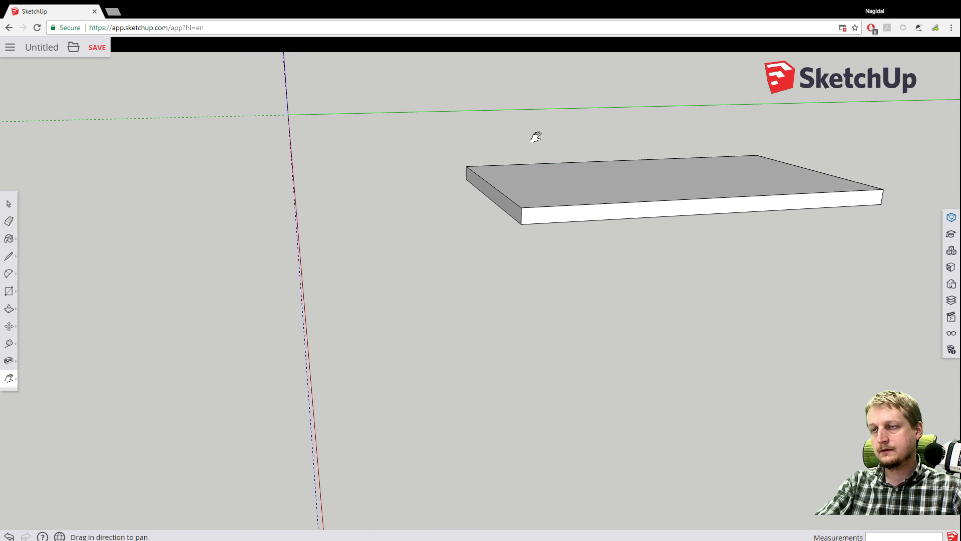
scroll(494, 224, "up", 4)
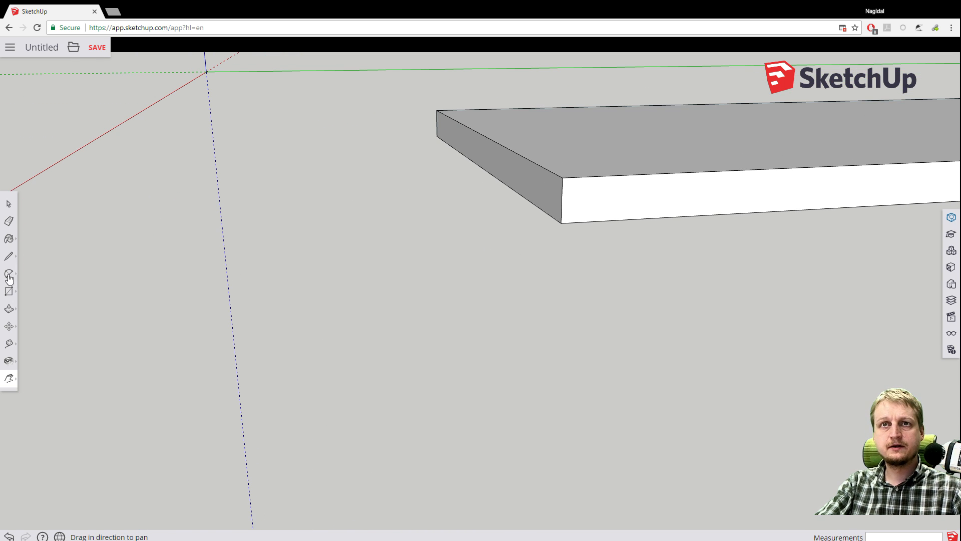
left_click(10, 204)
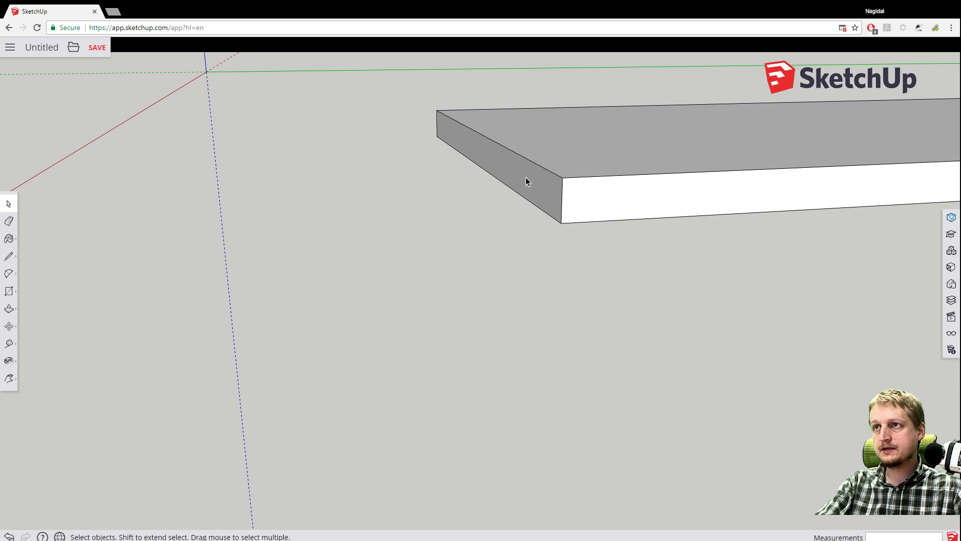
right_click(562, 198)
left_click(567, 225)
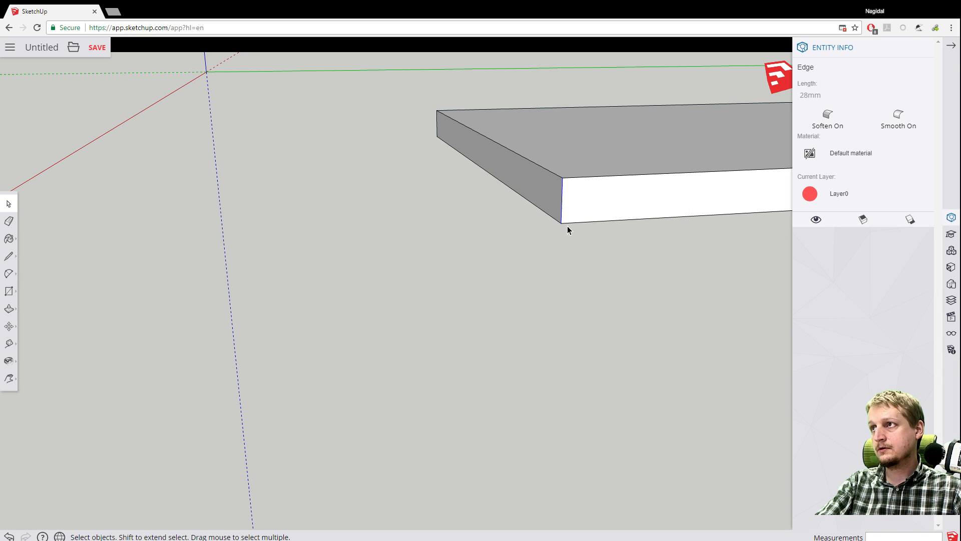
left_click(951, 46)
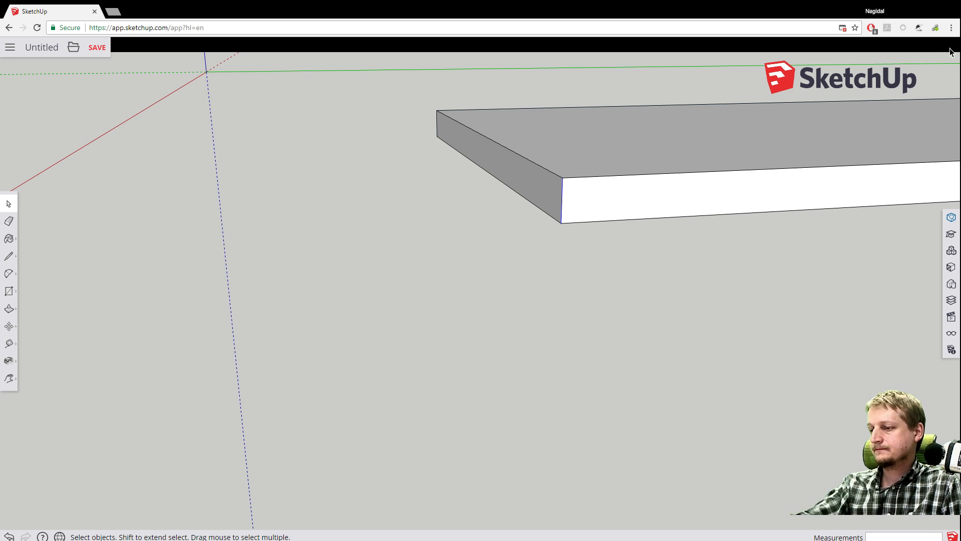
key("ctrl+s")
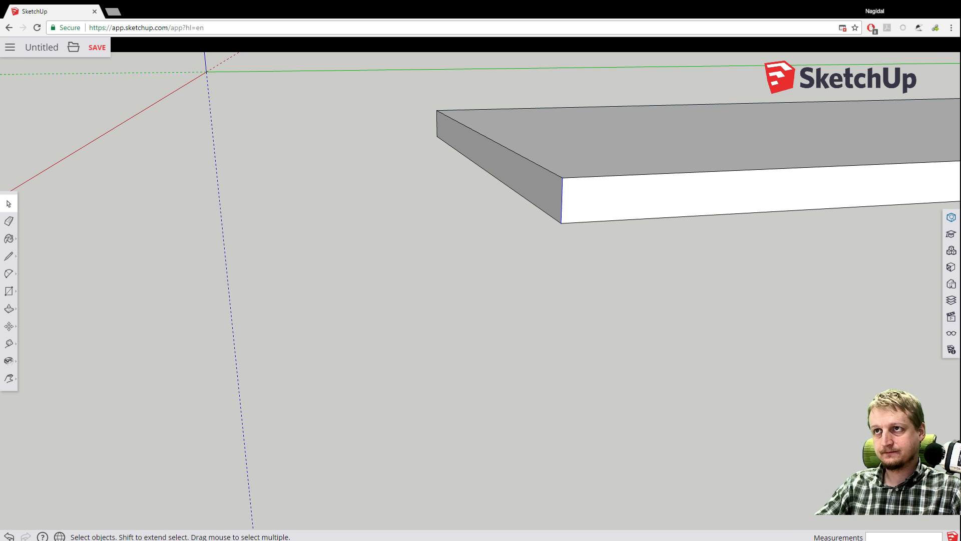
Draw a rectangle of about 359 by 208 mm on the board's top face, inside its edges.
scroll(466, 223, "down", 3)
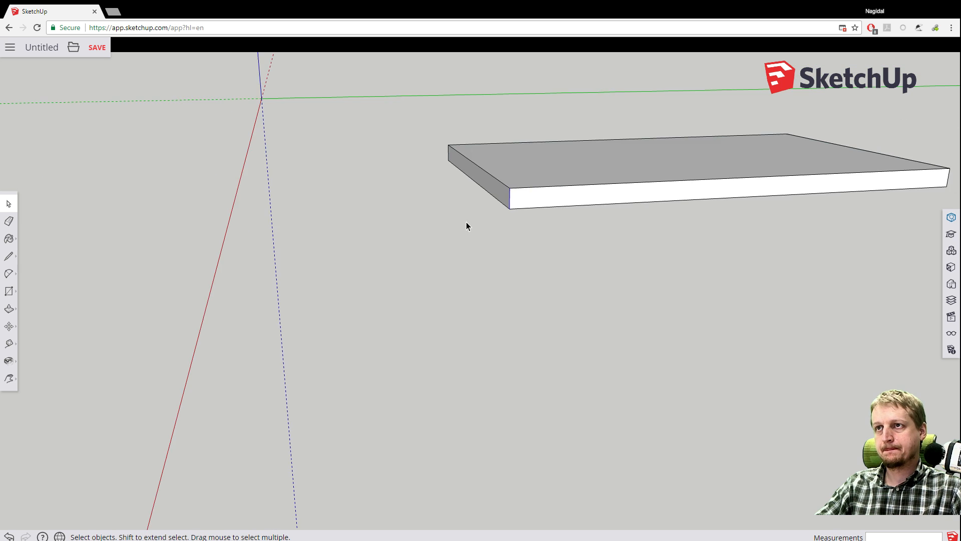
key("o")
left_click_drag(503, 229, 438, 387)
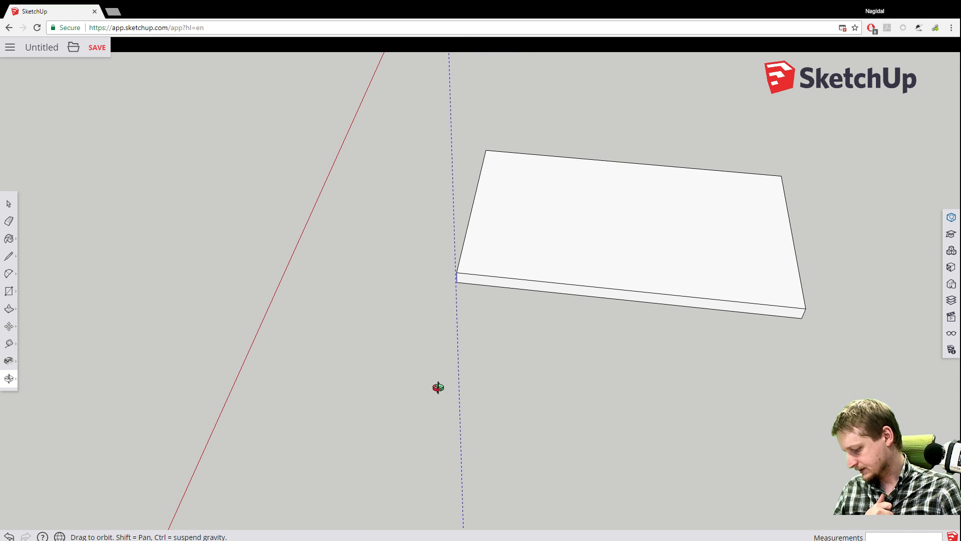
key("space")
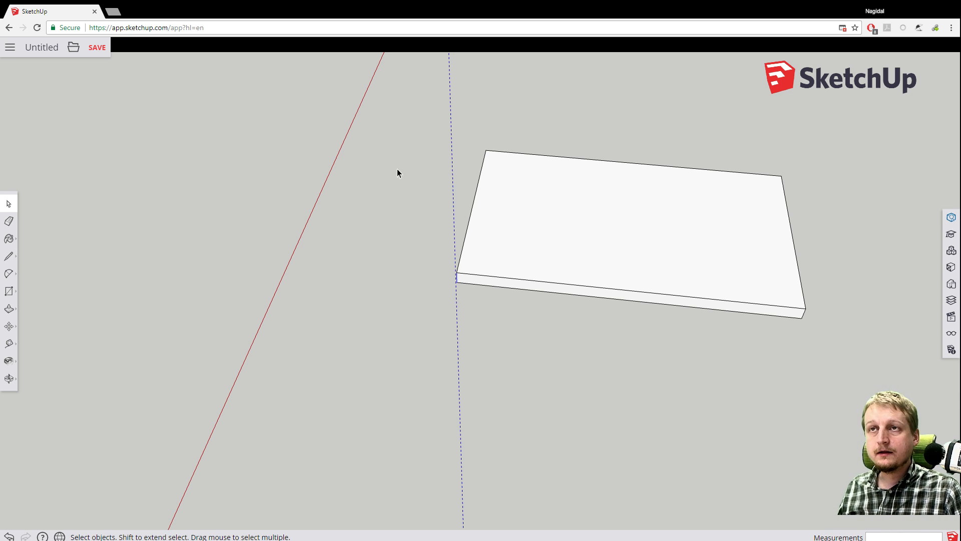
left_click(9, 309)
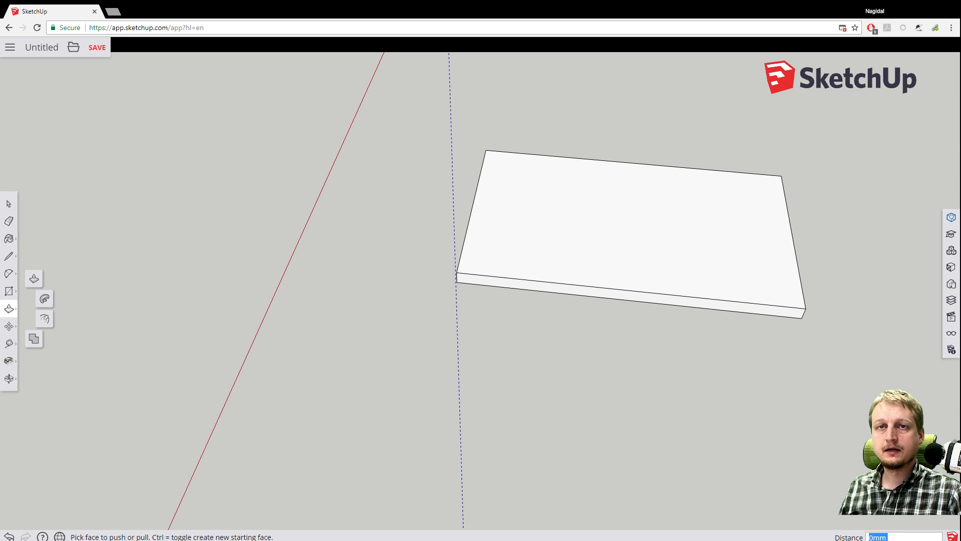
left_click(10, 291)
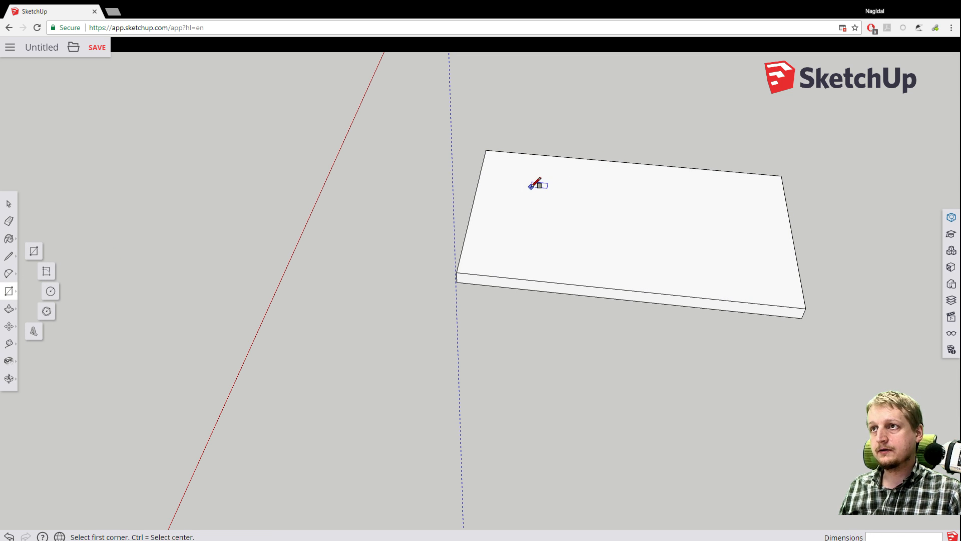
left_click(530, 185)
left_click(693, 264)
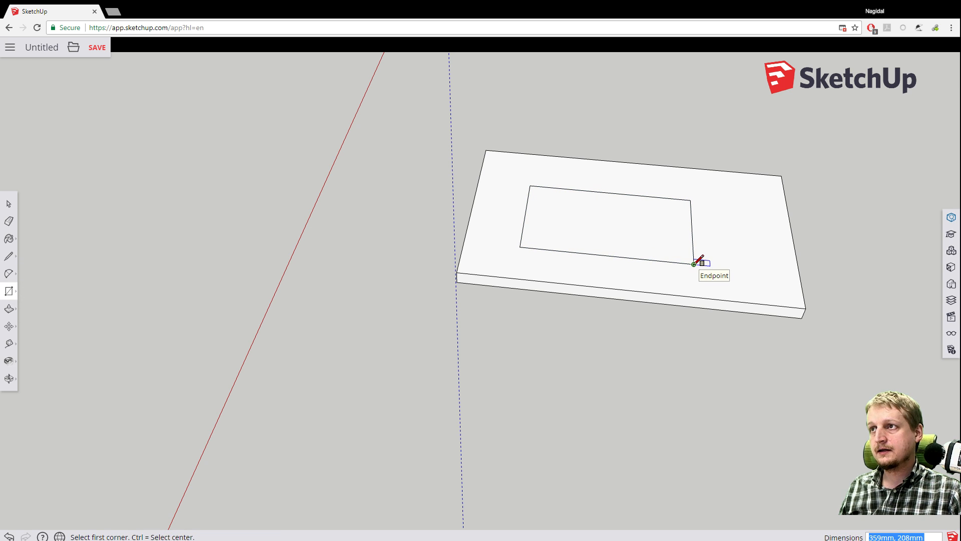
left_click(9, 309)
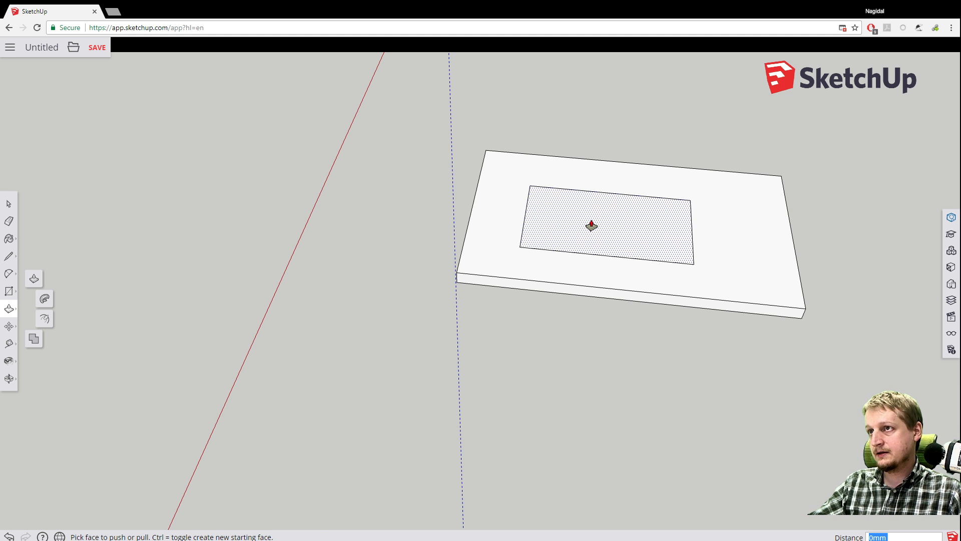
left_click(591, 225)
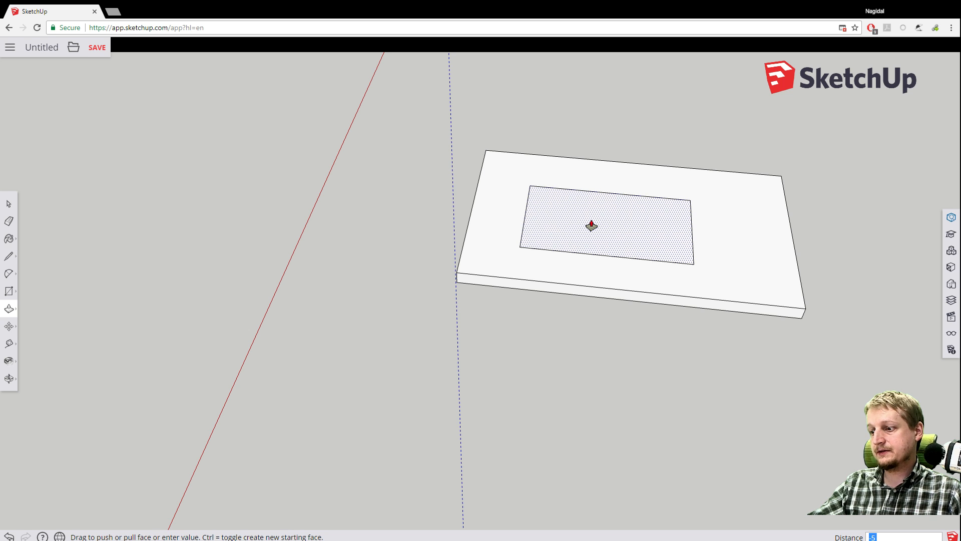
key("m")
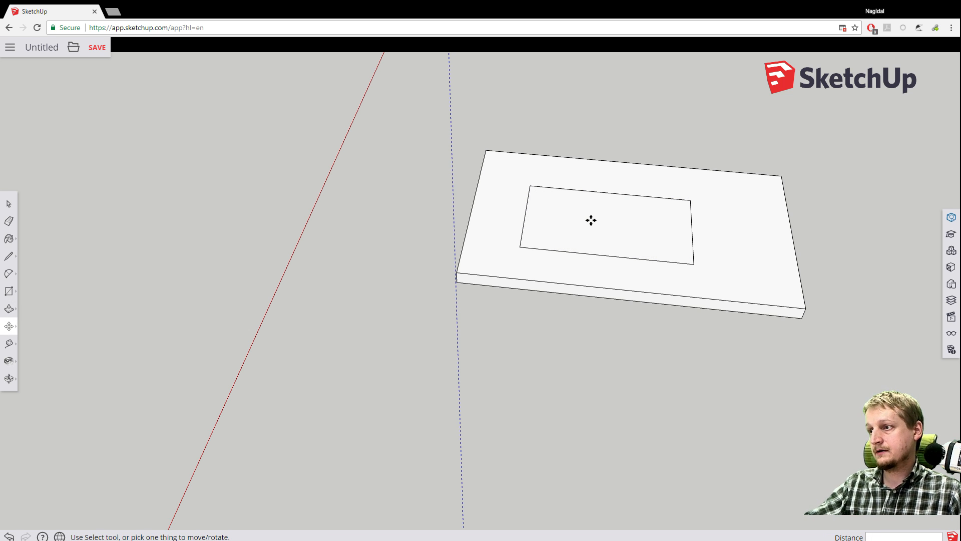
left_click(591, 220)
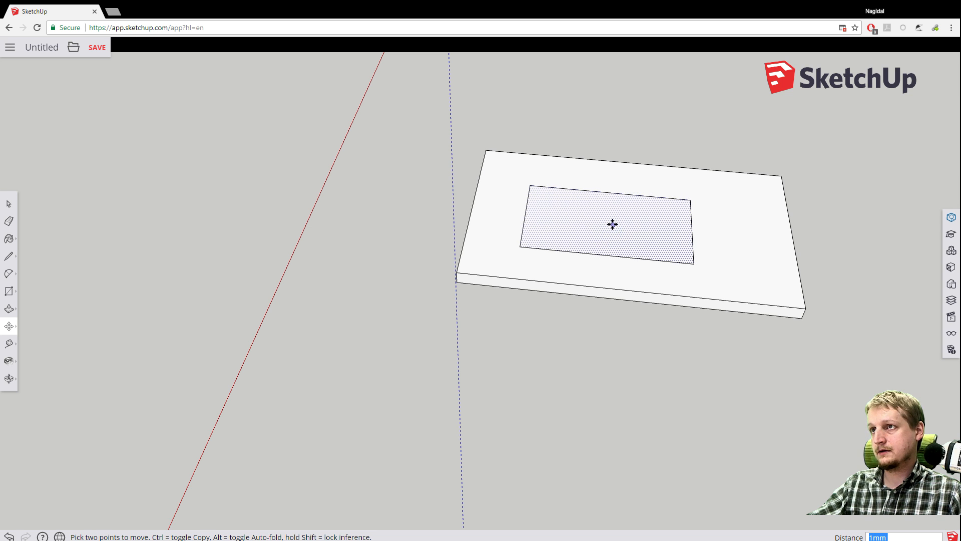
key("p")
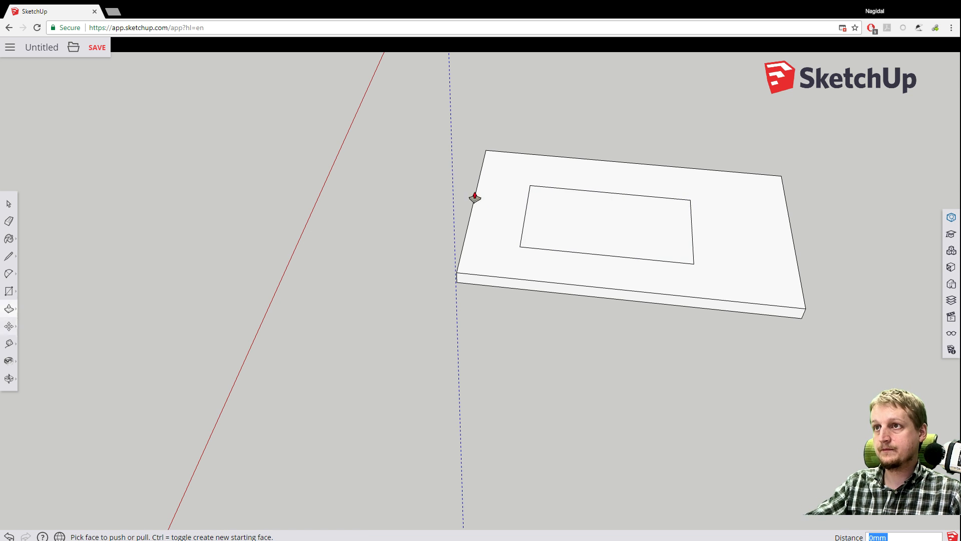
Try offsetting the inner rectangle's face with Push/Pull using a distance of -5 mm.
left_click(581, 215)
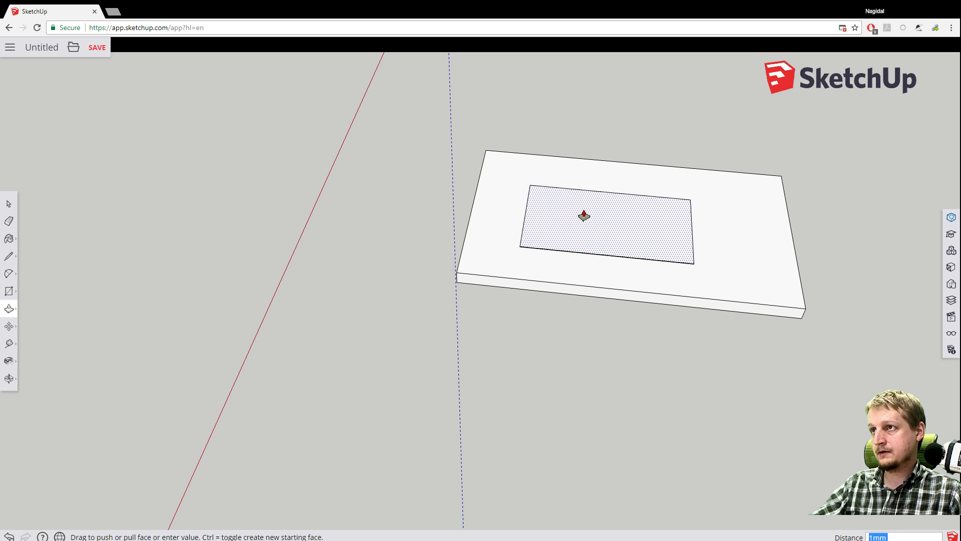
type("-5")
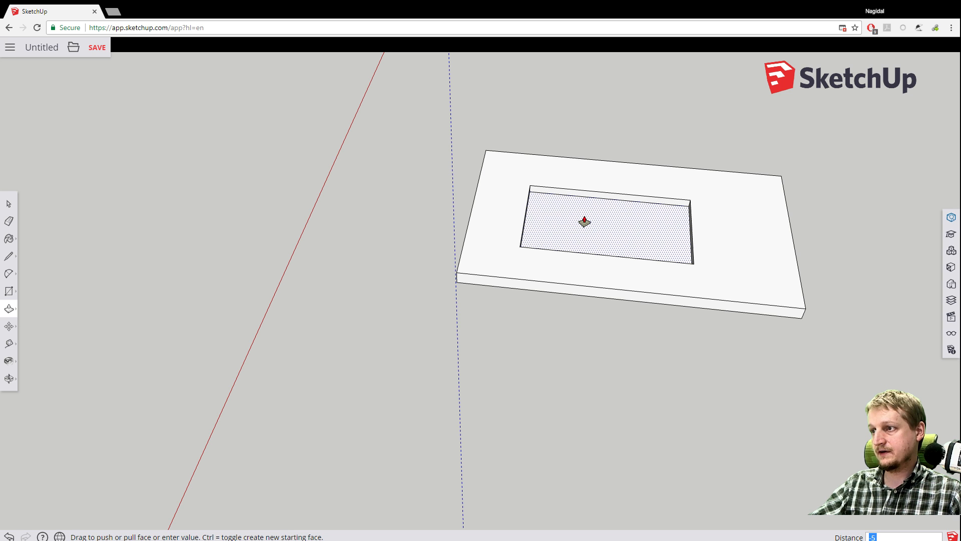
key("Return")
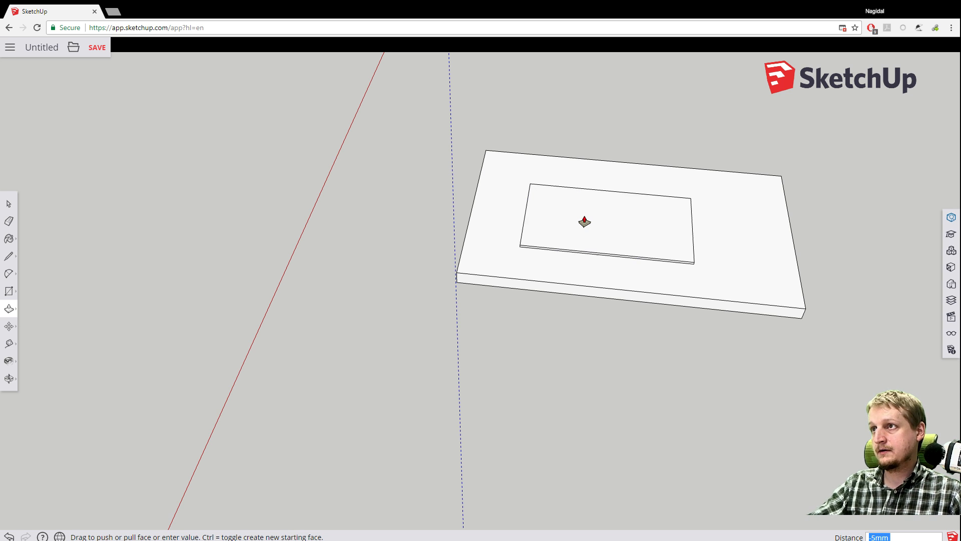
Try pulling the inner rectangle's face up freehand by about 52 mm, and undo the extrusions back to the flat outline.
scroll(432, 207, "up", 4)
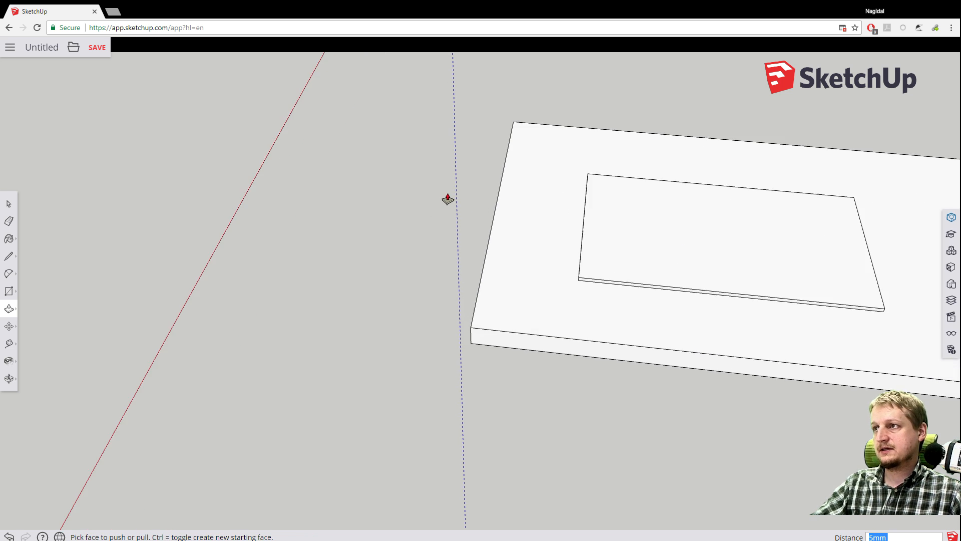
scroll(445, 194, "down", 3)
middle_click_drag(523, 206, 672, 128)
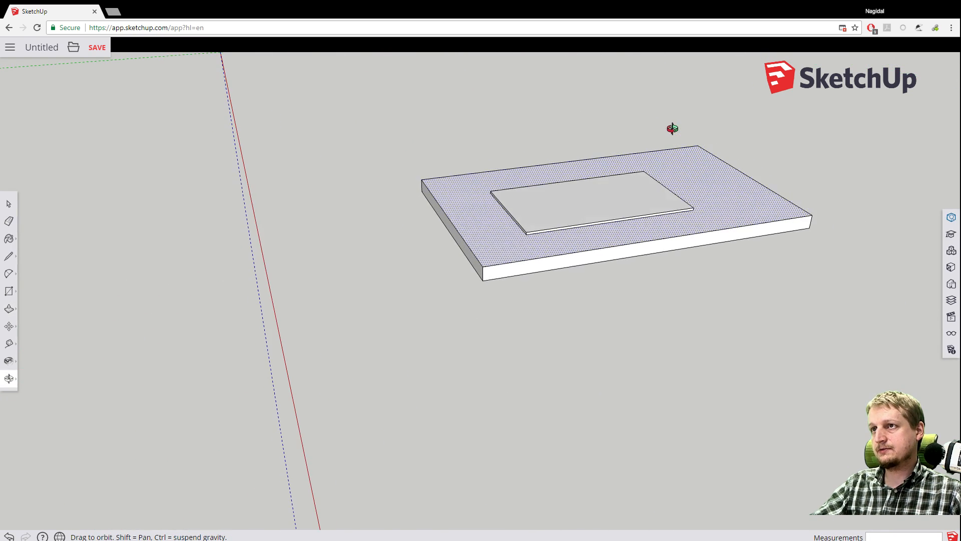
left_click(586, 200)
left_click(583, 176)
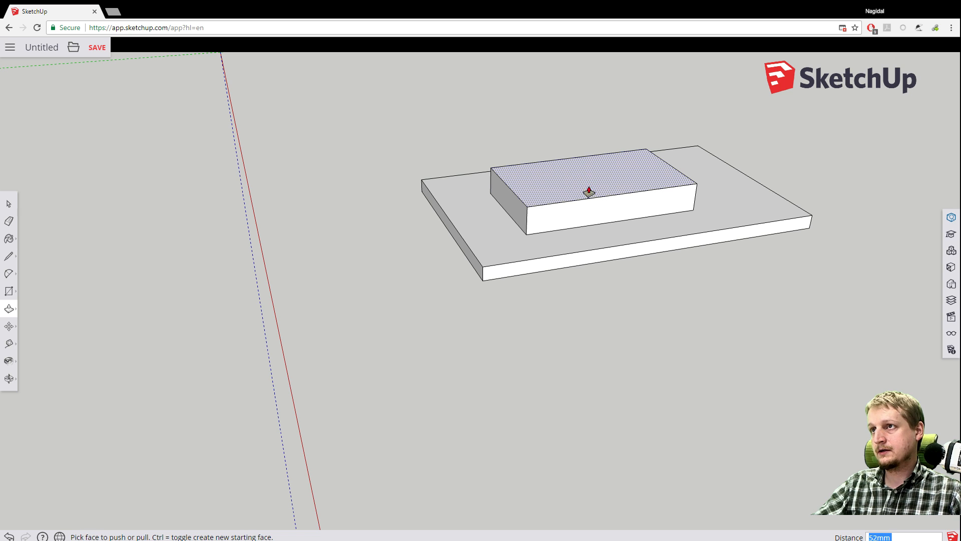
left_click(579, 182)
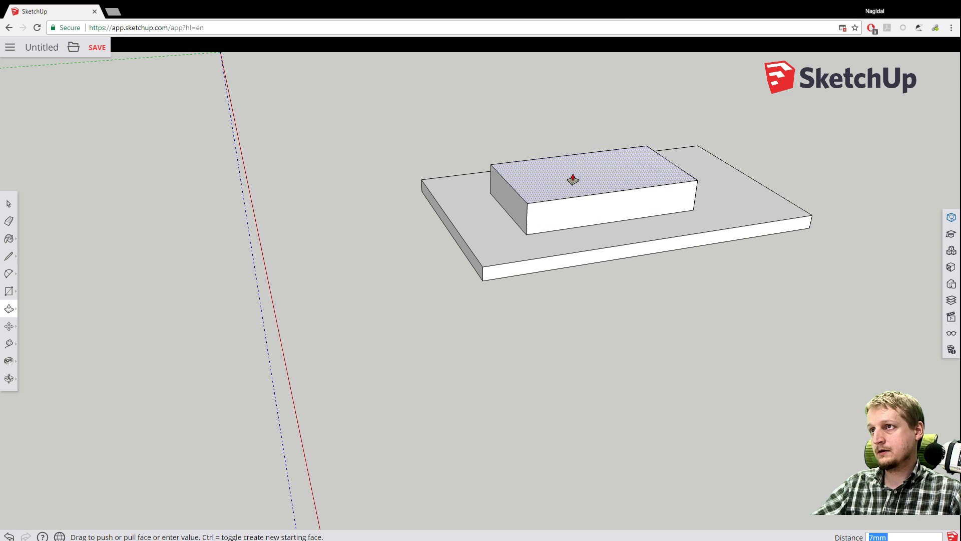
key("Escape")
key("ctrl+z")
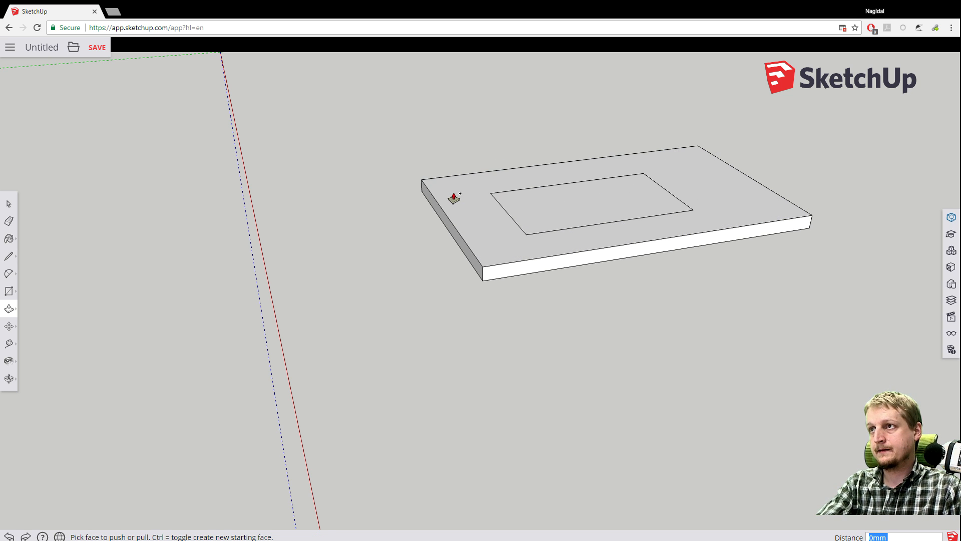
Try recessing the inner rectangle's face 10 mm into the board with Push/Pull.
left_click(573, 212)
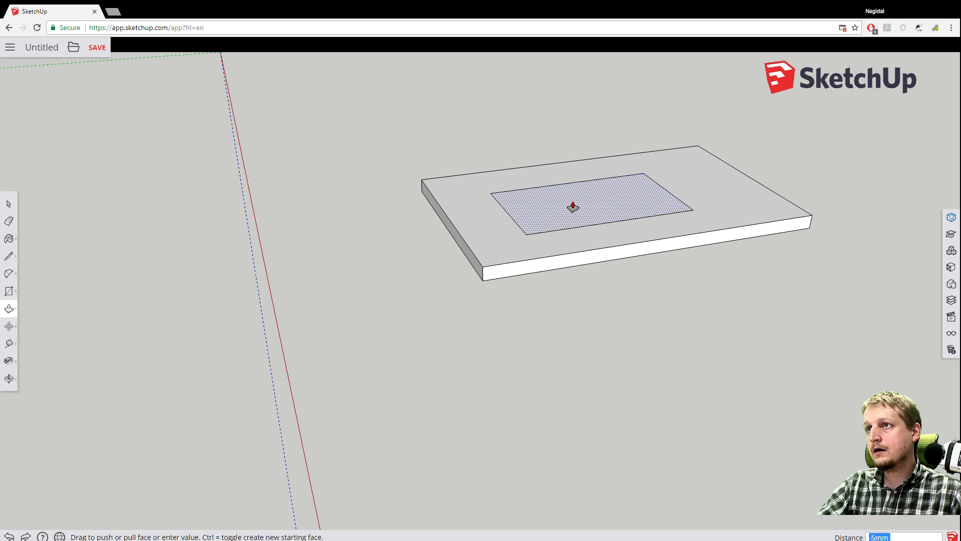
scroll(573, 206, "up", 6)
scroll(573, 207, "down", 2)
left_click(573, 208)
scroll(574, 211, "up", 1)
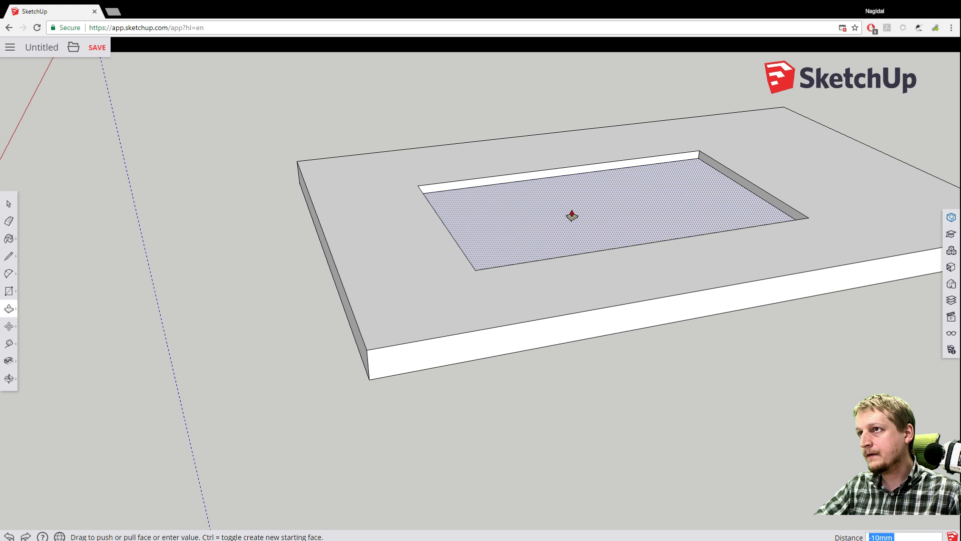
left_click(572, 215)
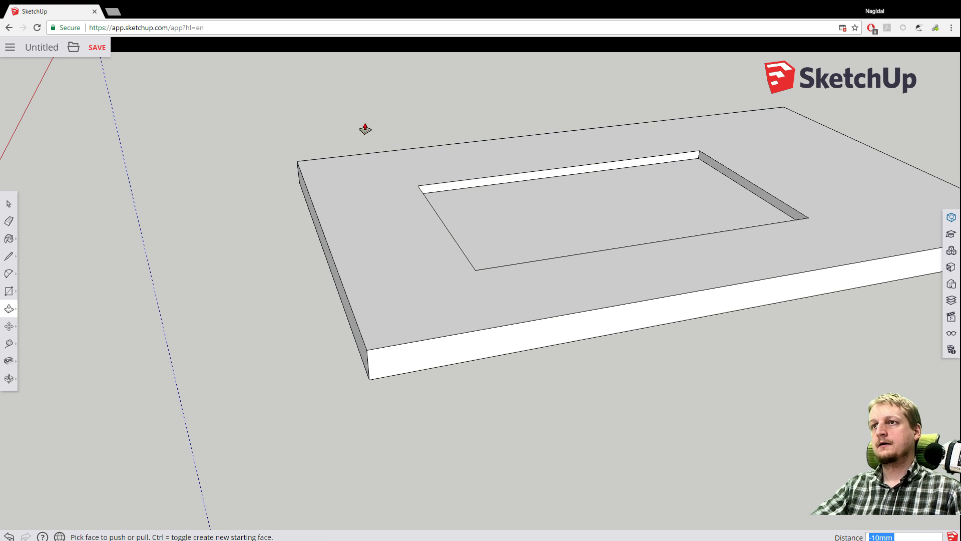
Undo the recess and the inner rectangle drawn on the board's top face.
middle_click_drag(354, 116, 215, 164)
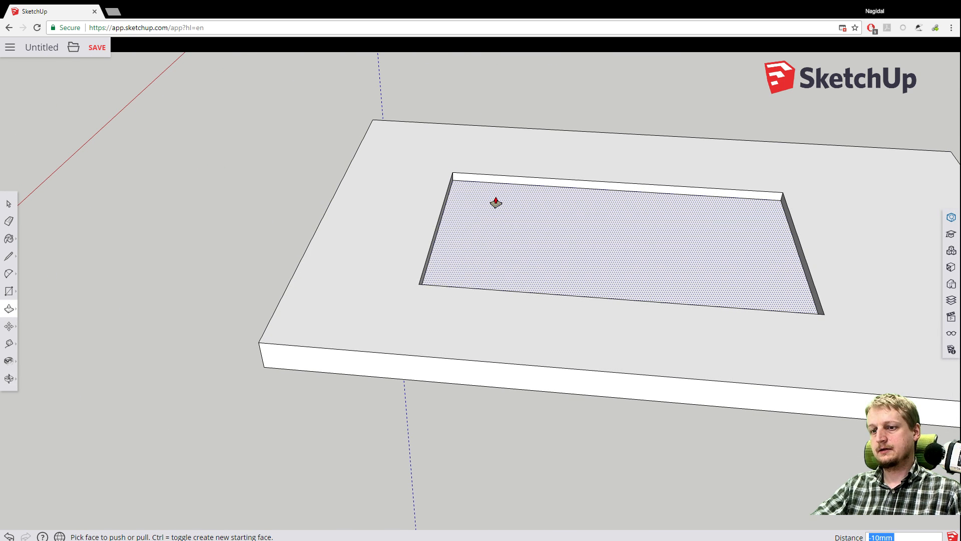
key("ctrl+z")
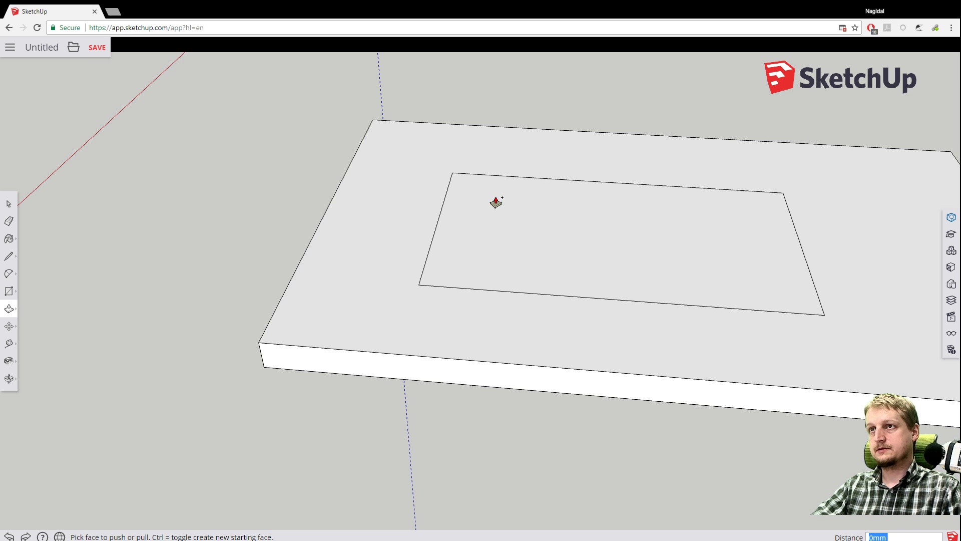
key("ctrl+z")
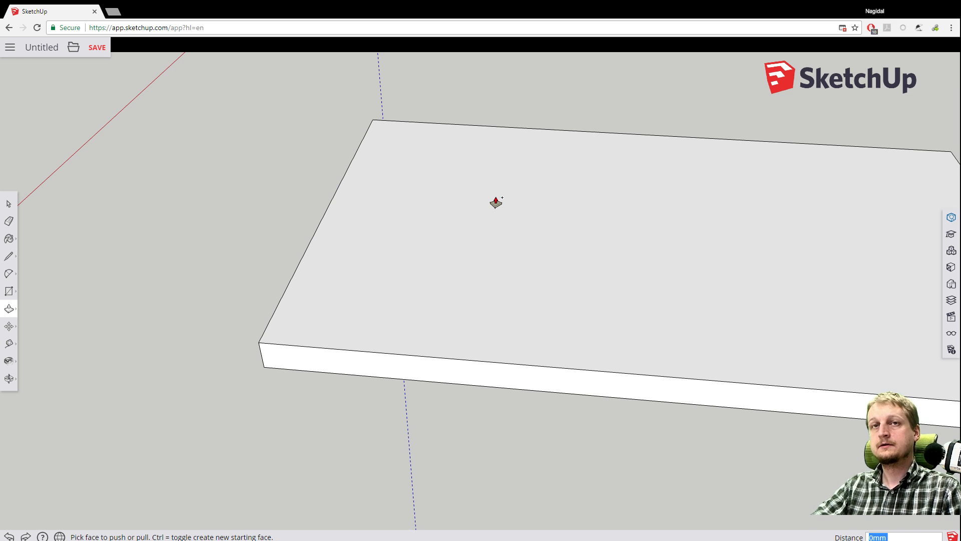
left_click(9, 290)
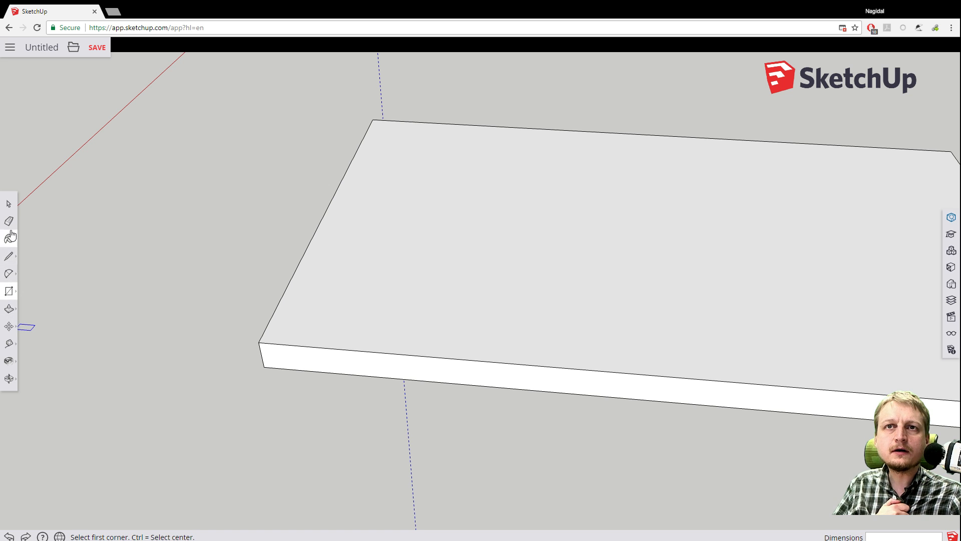
left_click(12, 346)
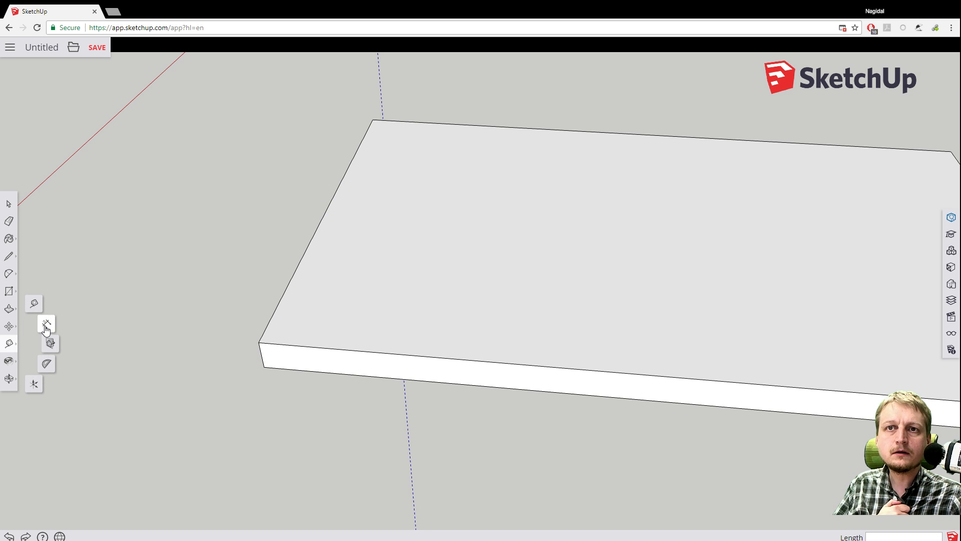
left_click(51, 368)
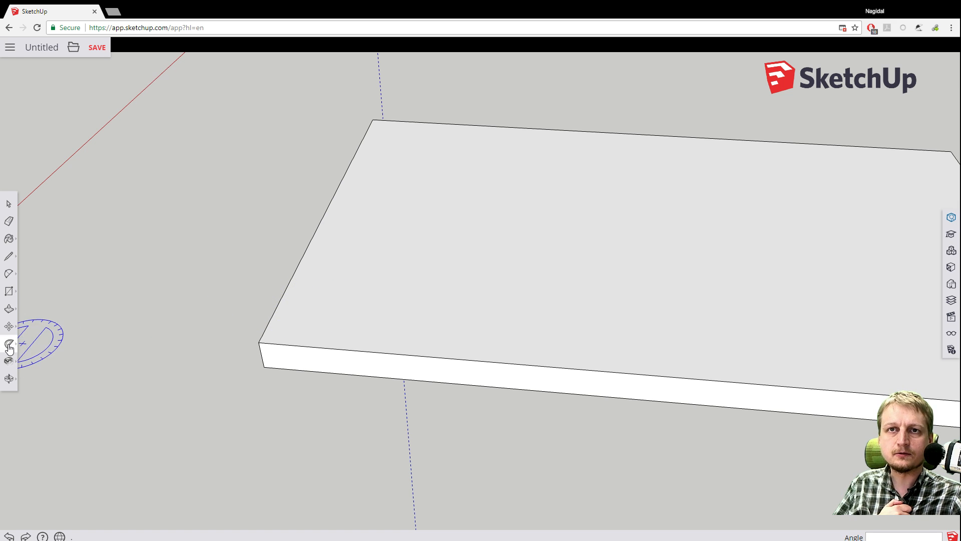
mouse_move(9, 347)
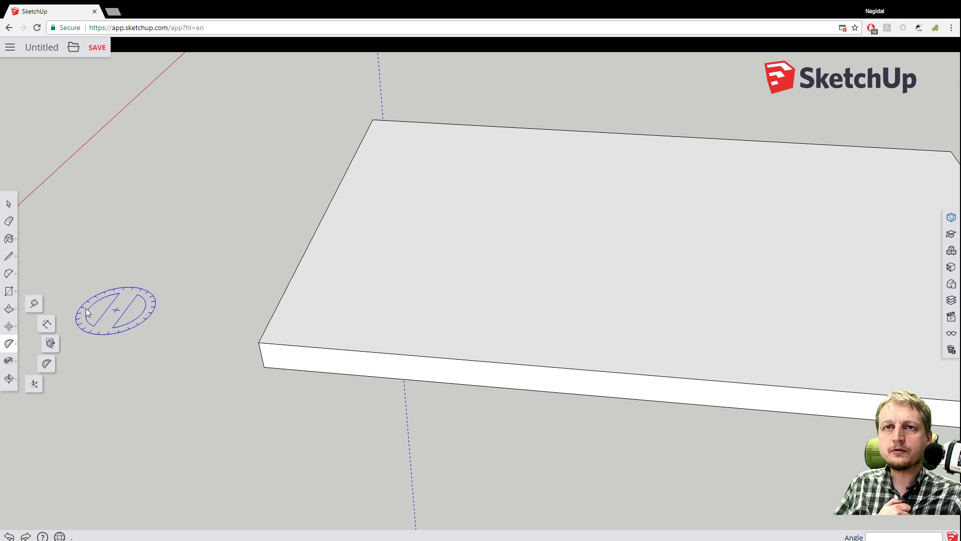
left_click(9, 256)
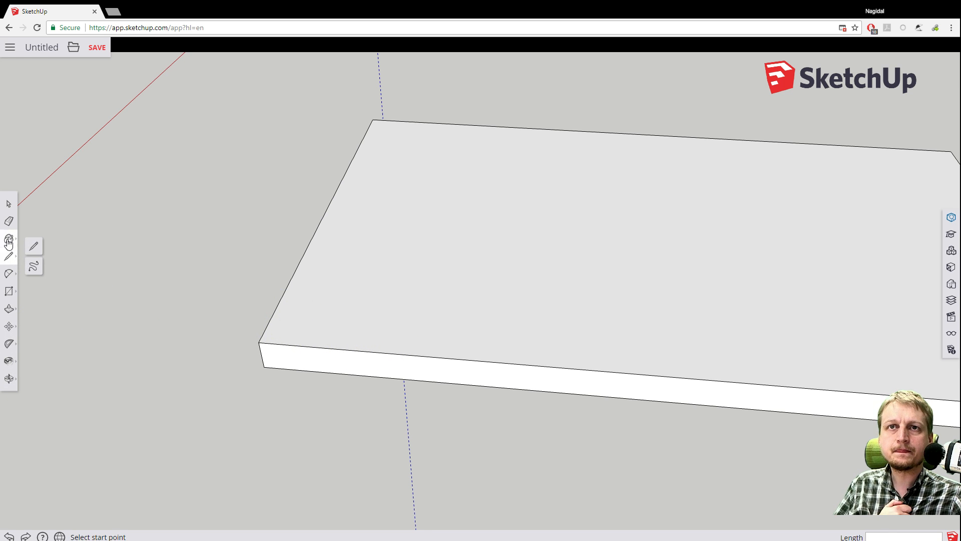
left_click(8, 240)
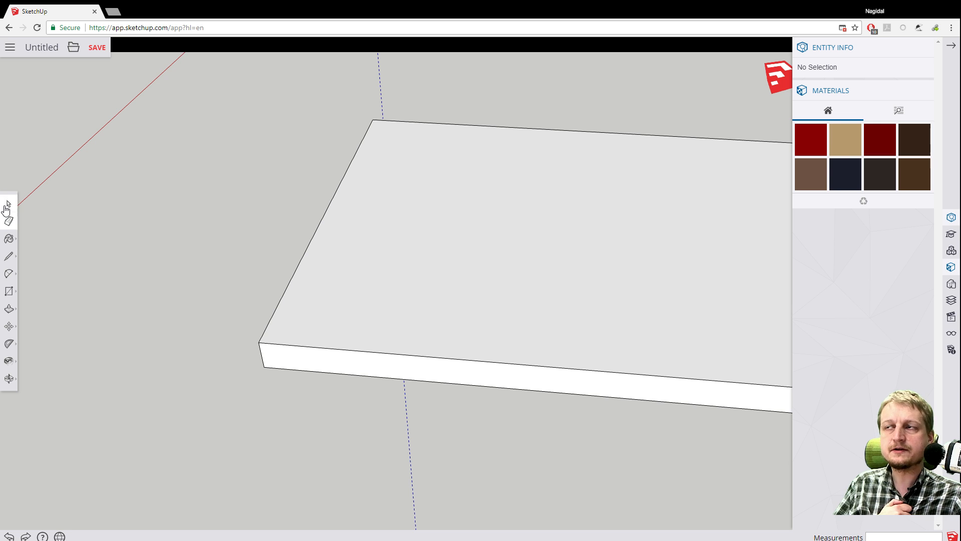
left_click(9, 221)
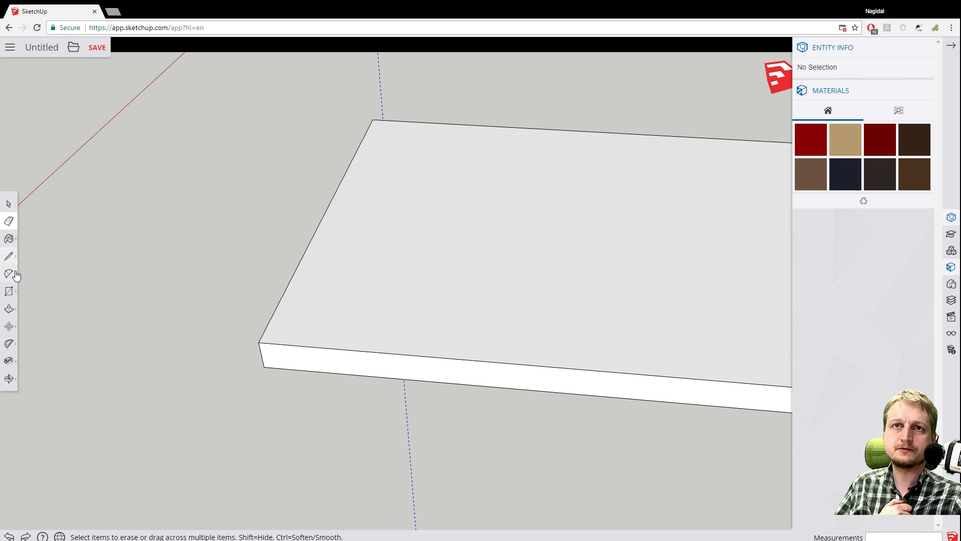
left_click(9, 291)
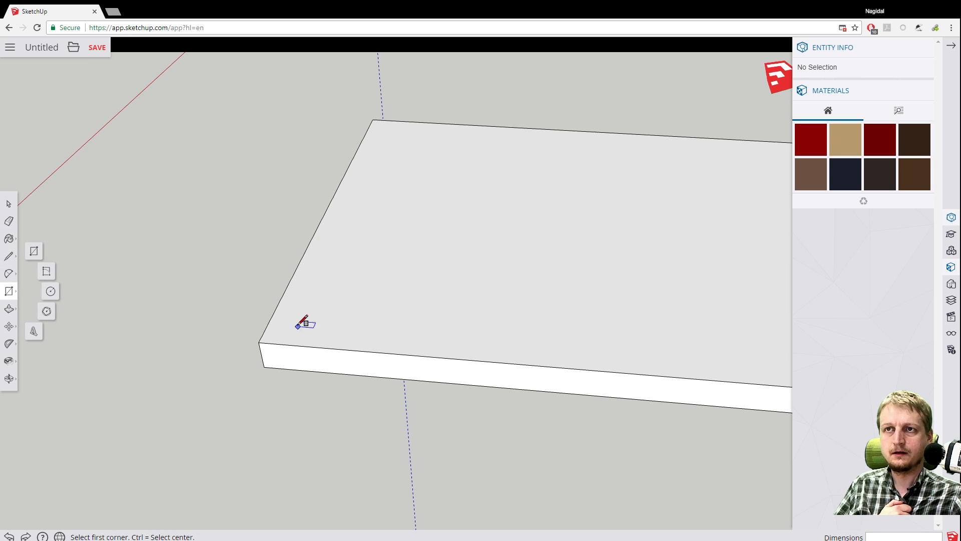
middle_click_drag(262, 202, 456, 172)
left_click(4, 294)
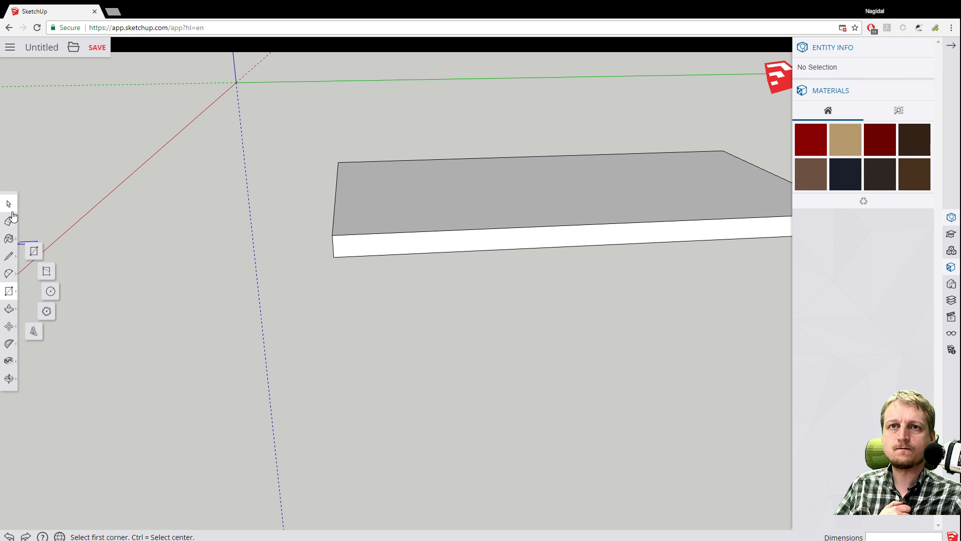
Try pushing the board's whole top face down 28 mm through its full thickness with Push/Pull.
left_click(9, 308)
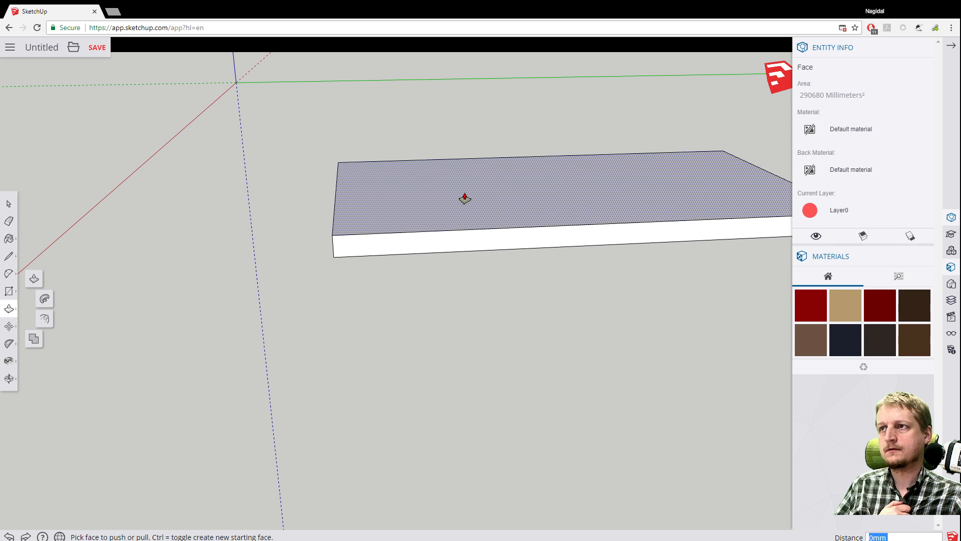
left_click(464, 199)
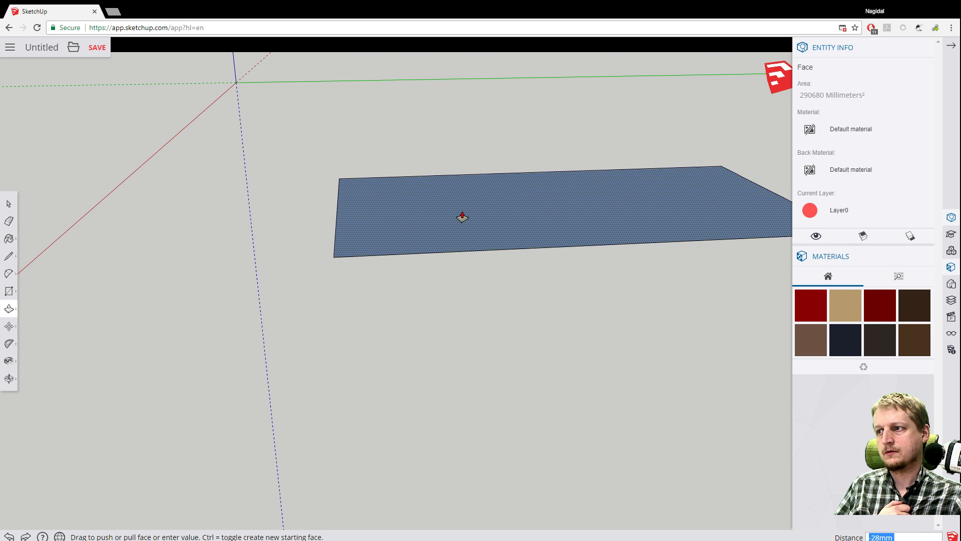
left_click(462, 216)
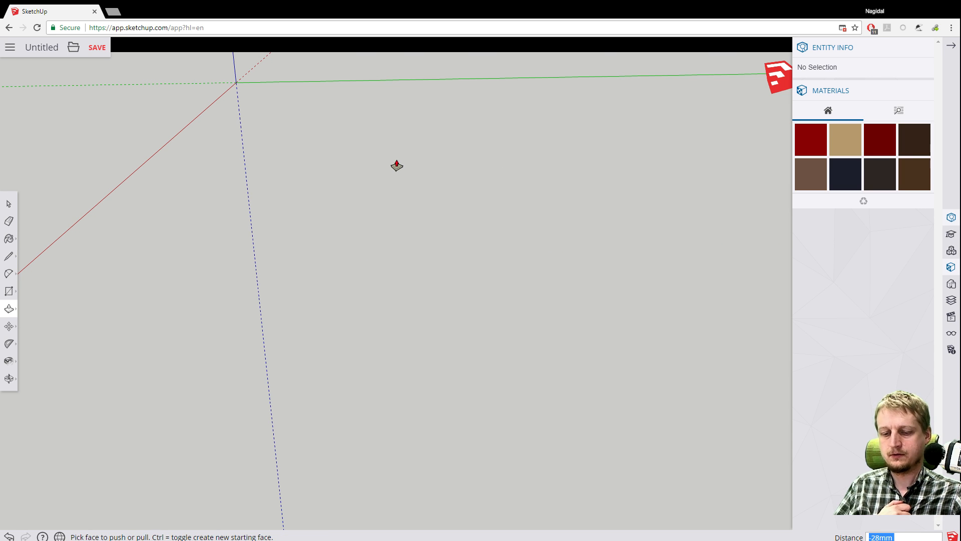
Undo the board's extrusions, restore its flat base rectangle with a redo, and close the entity and material information.
key("ctrl+z")
key("ctrl+z")
key("ctrl+z")
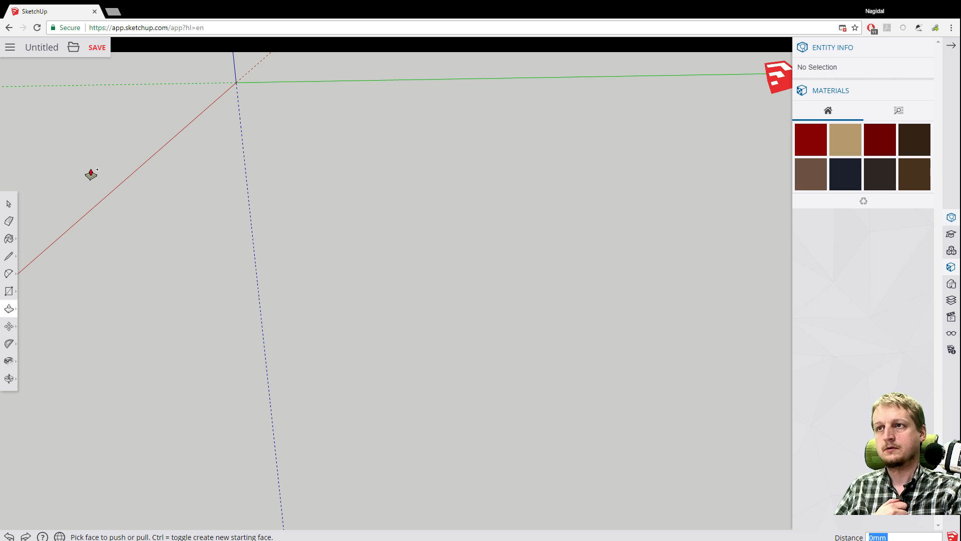
key("ctrl+y")
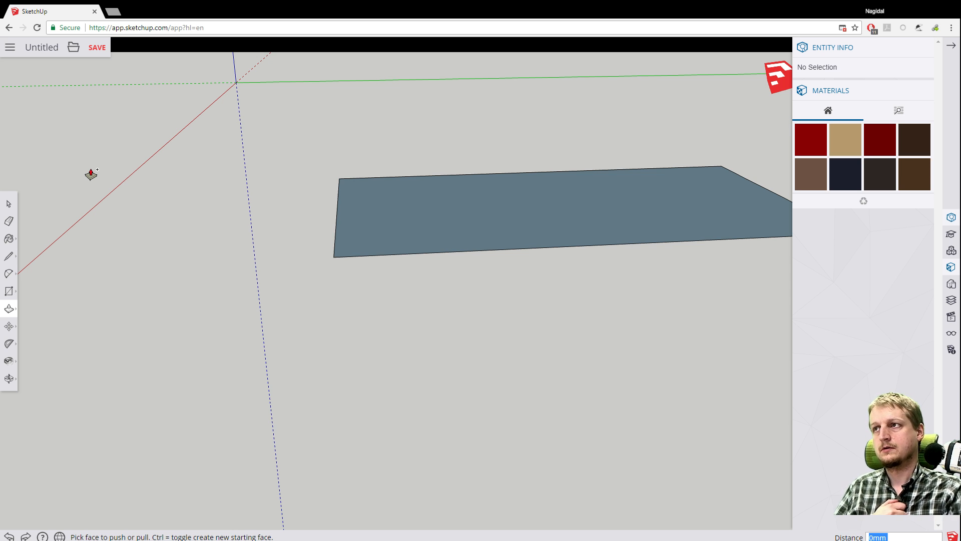
left_click(946, 47)
middle_click_drag(629, 182, 650, 259)
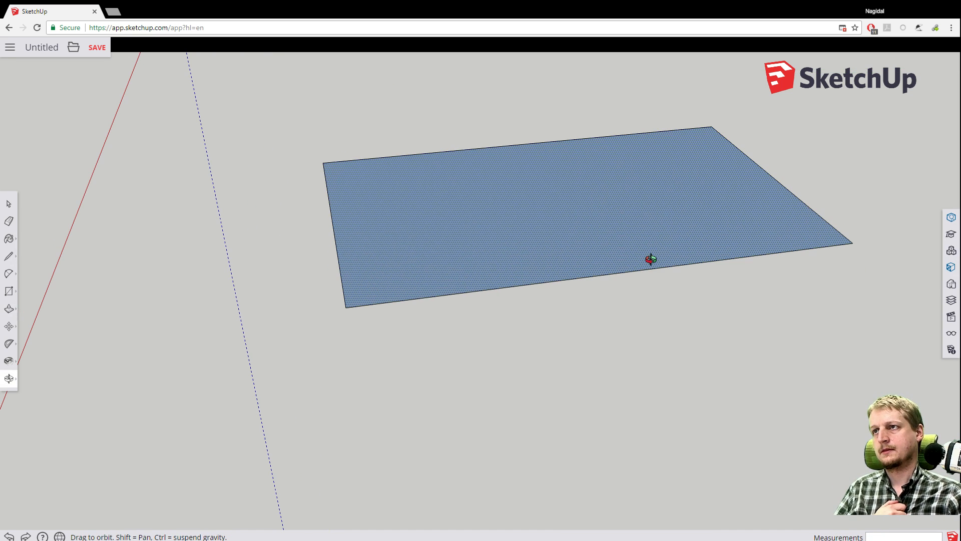
key("p")
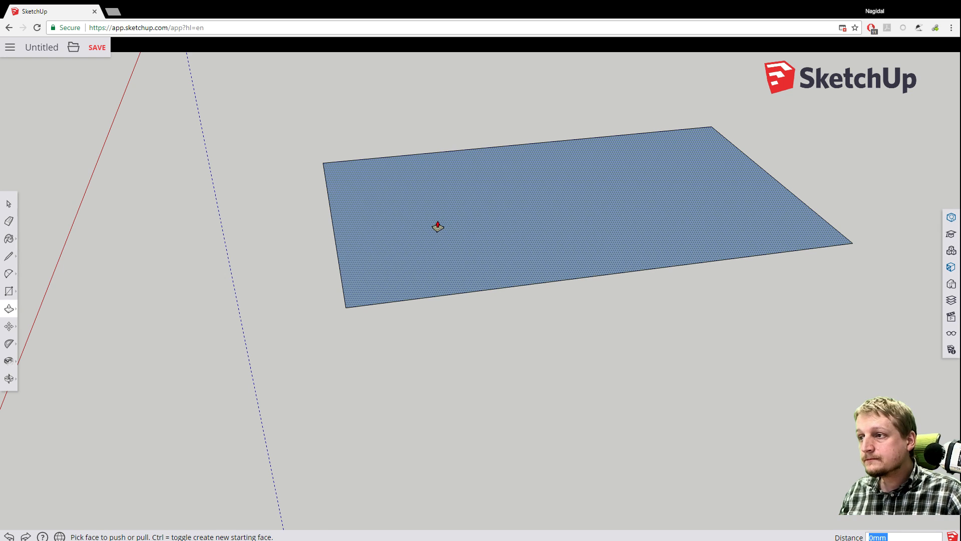
left_click(482, 223)
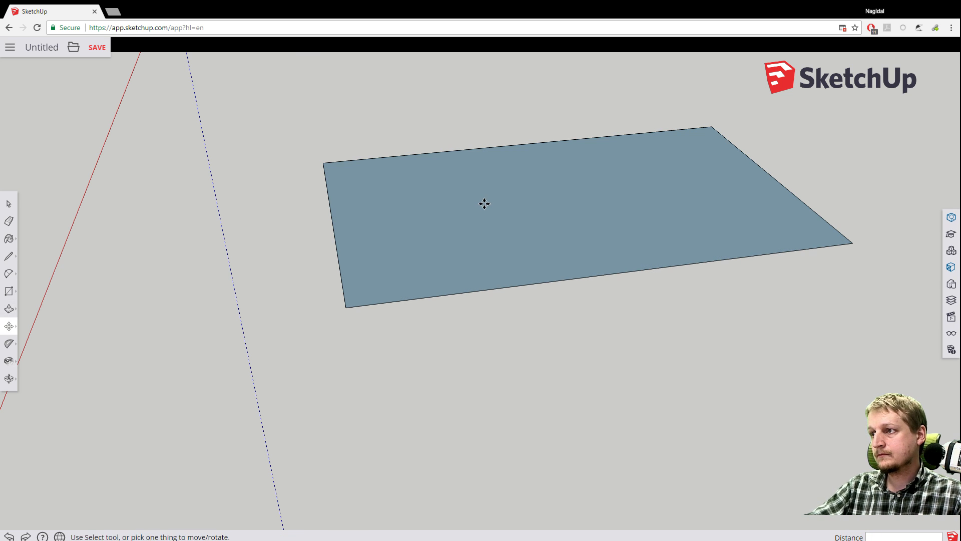
key("m")
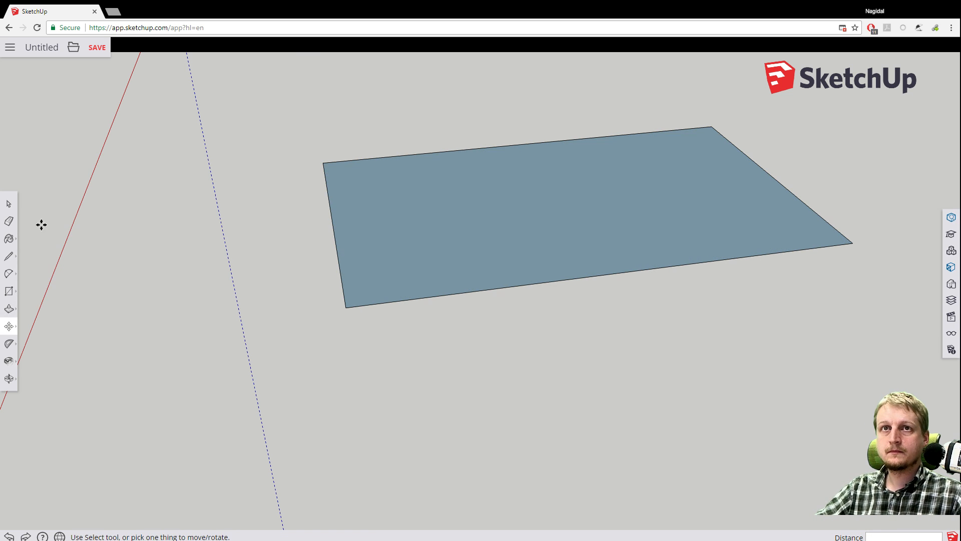
Extrude the flat base rectangle upward 18 mm with Push/Pull.
left_click(9, 311)
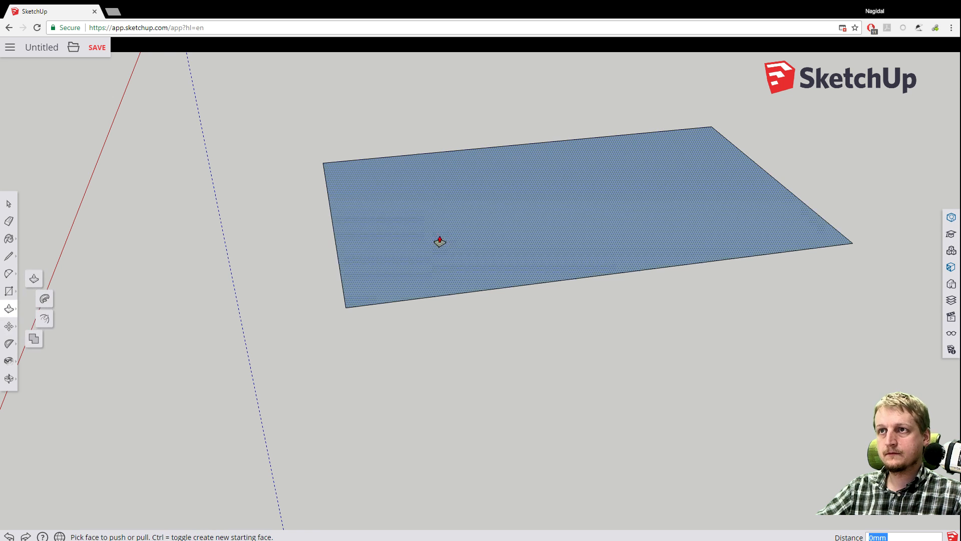
left_click(440, 238)
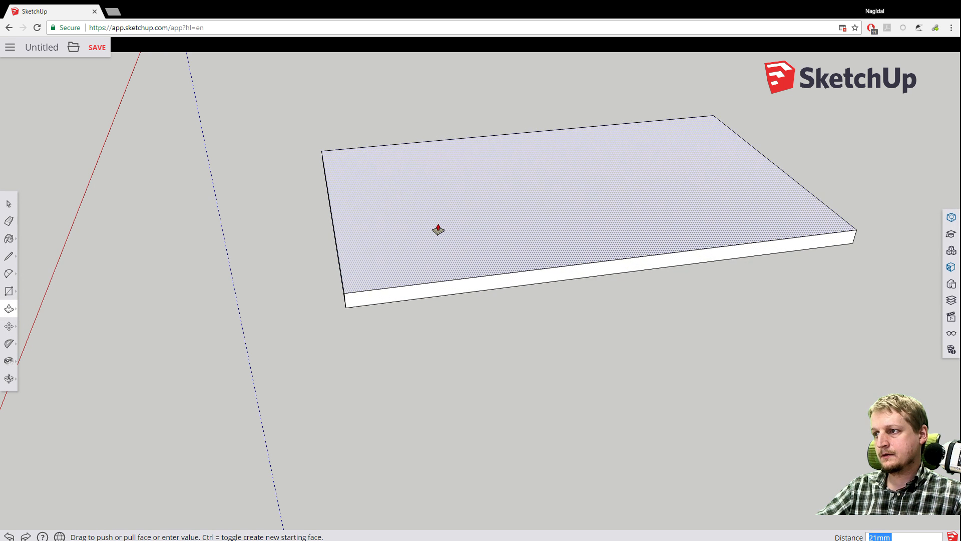
left_click(437, 231)
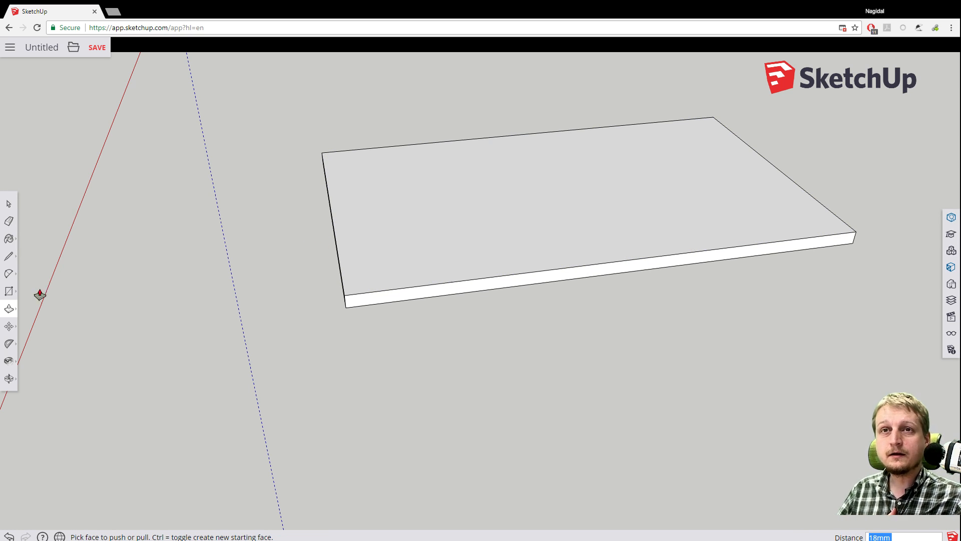
Draw a 302 by 30 mm rectangle on the board's top face, starting at the near left corner along the front edge.
left_click(9, 292)
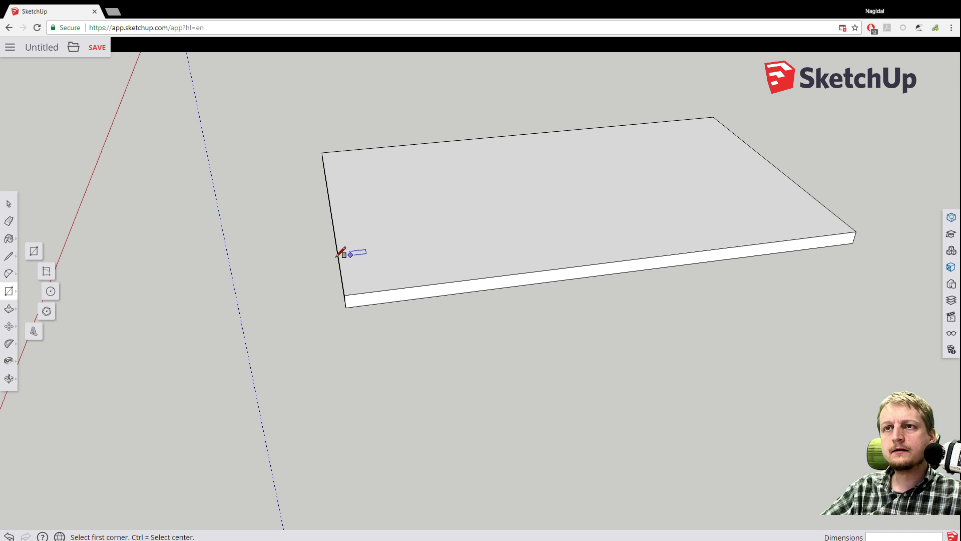
left_click(345, 296)
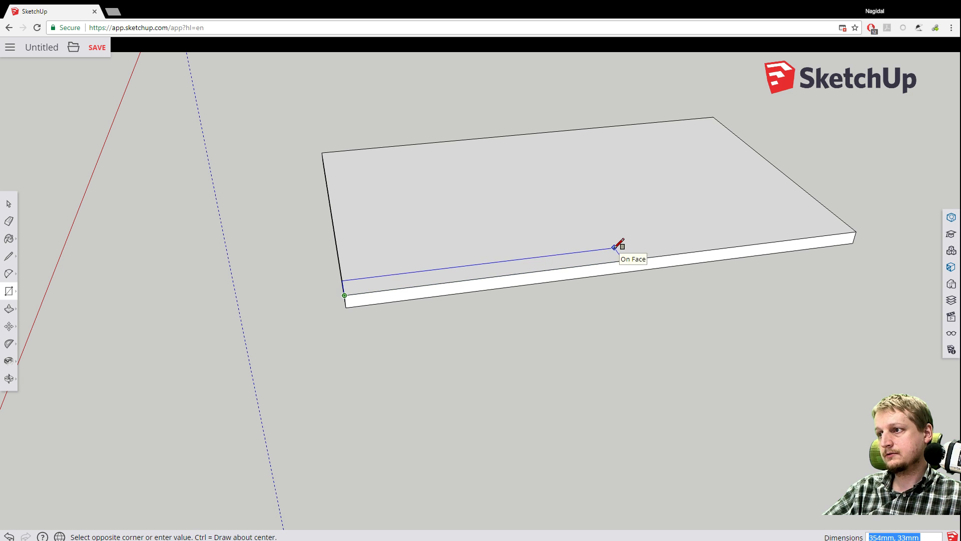
left_click(576, 254)
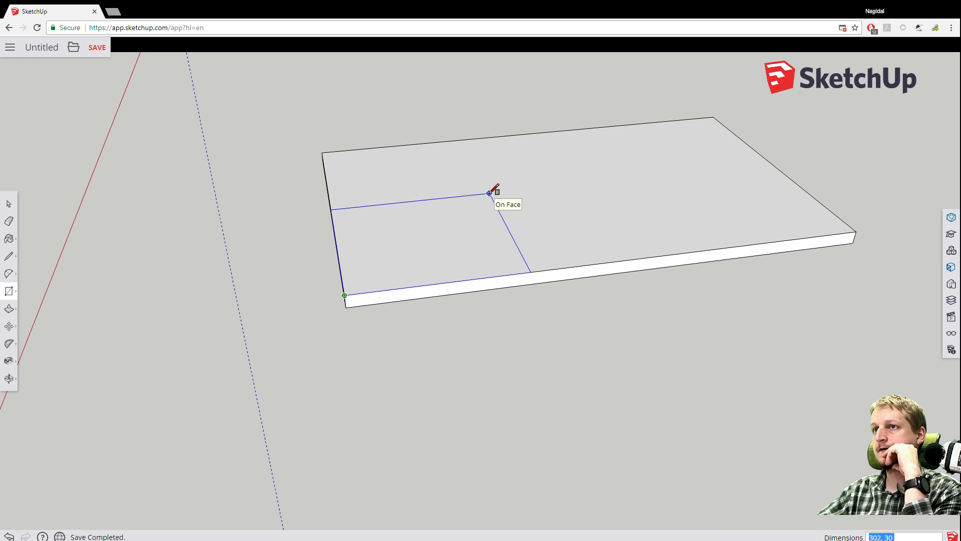
key("Return")
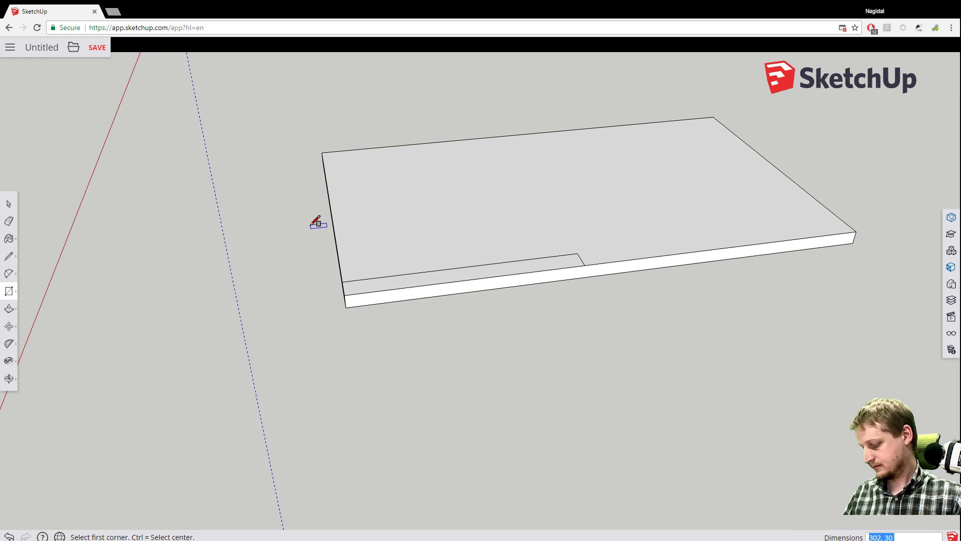
Check the length of the board's lower front edge in its entity info, and close the information.
left_click(8, 203)
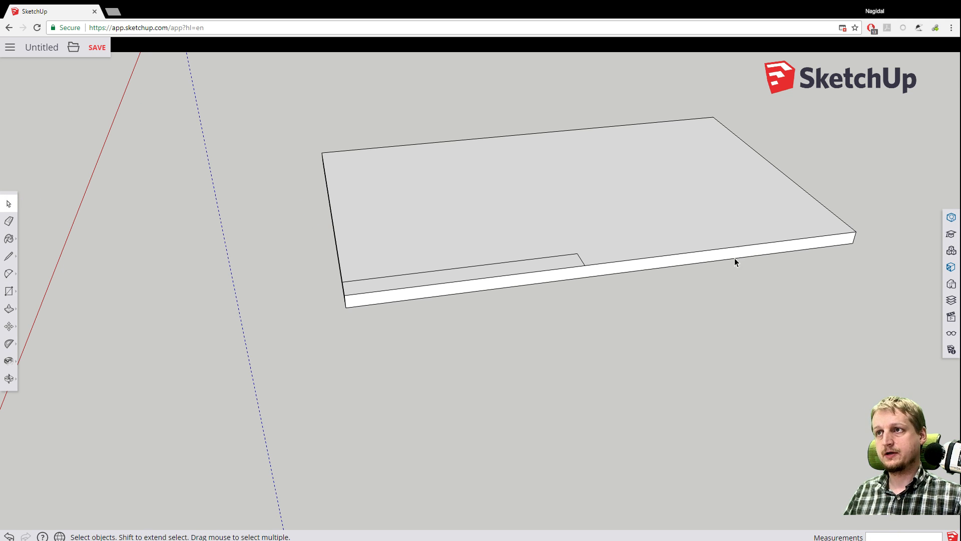
right_click(651, 269)
left_click(665, 299)
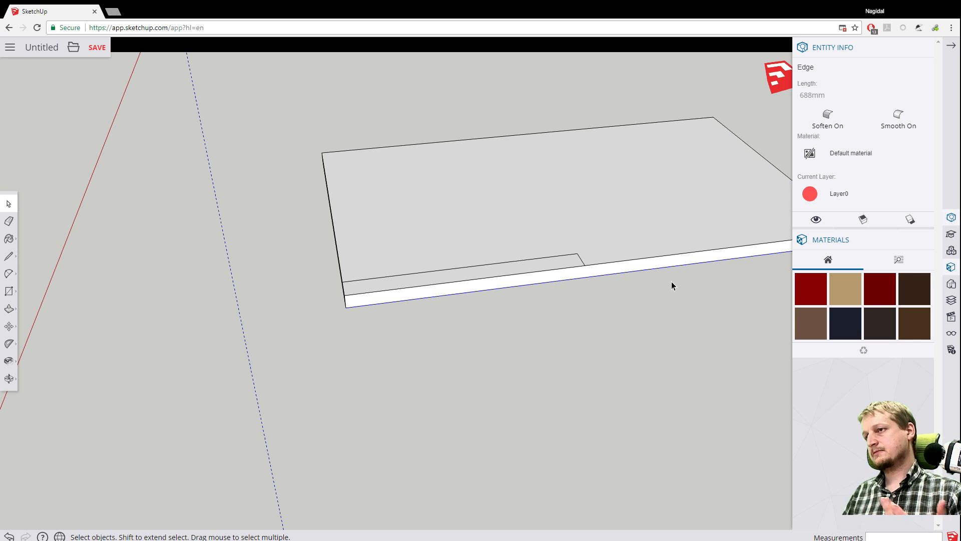
left_click(650, 284)
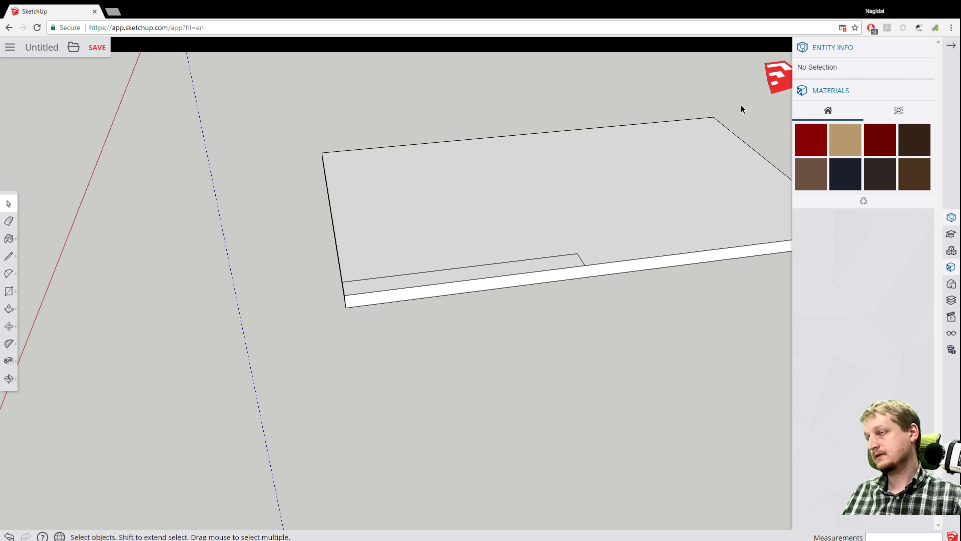
left_click(951, 46)
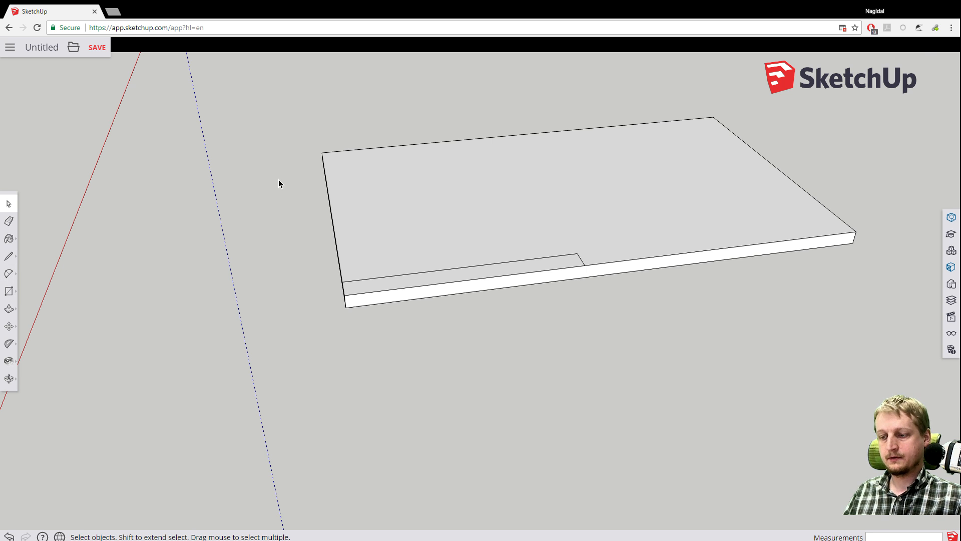
Copy the 302 by 30 mm strip face and paste it at the far left corner of the board's top face.
left_click(367, 284)
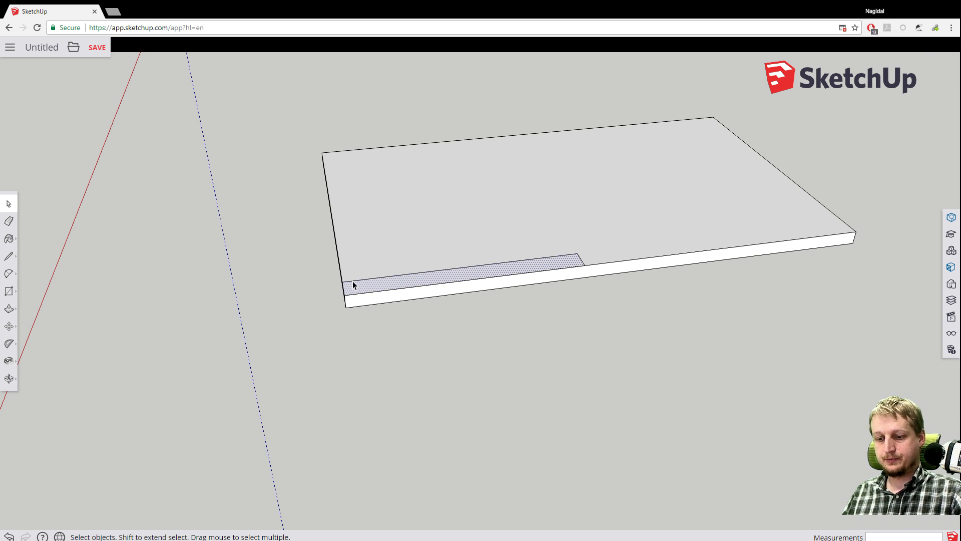
key("ctrl+v")
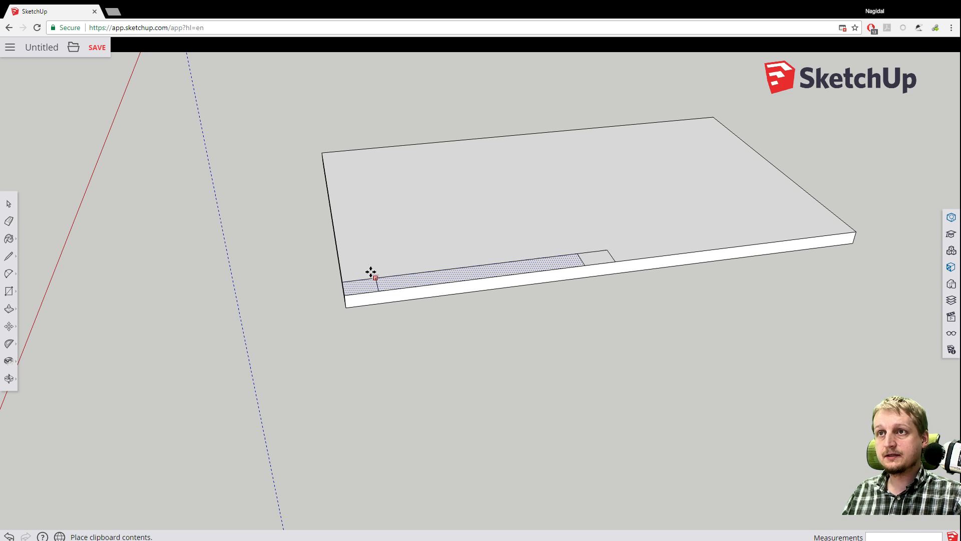
left_click(321, 153)
key("Escape")
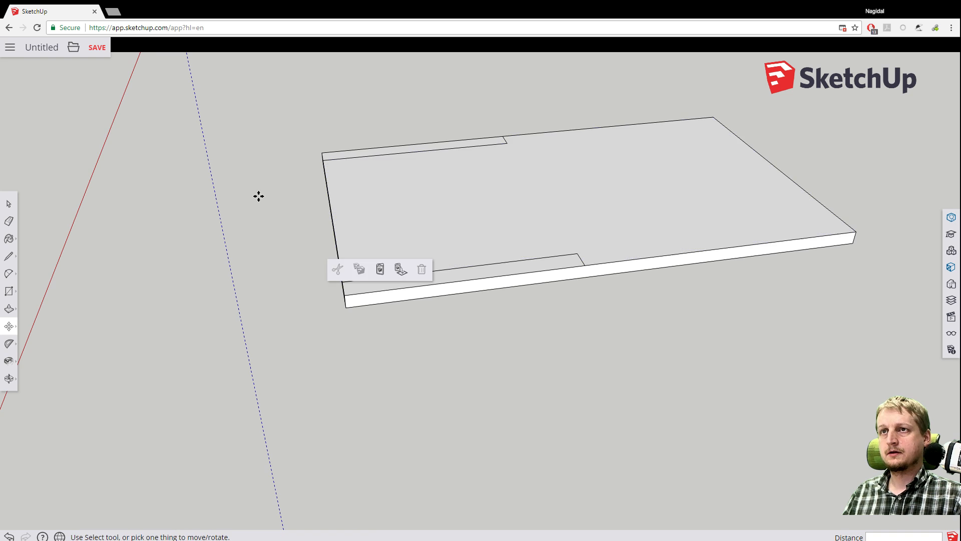
Delete the pasted strip's inner outline from the board's top face, restoring the far long edge as one line.
key("o")
left_click_drag(258, 196, 369, 371)
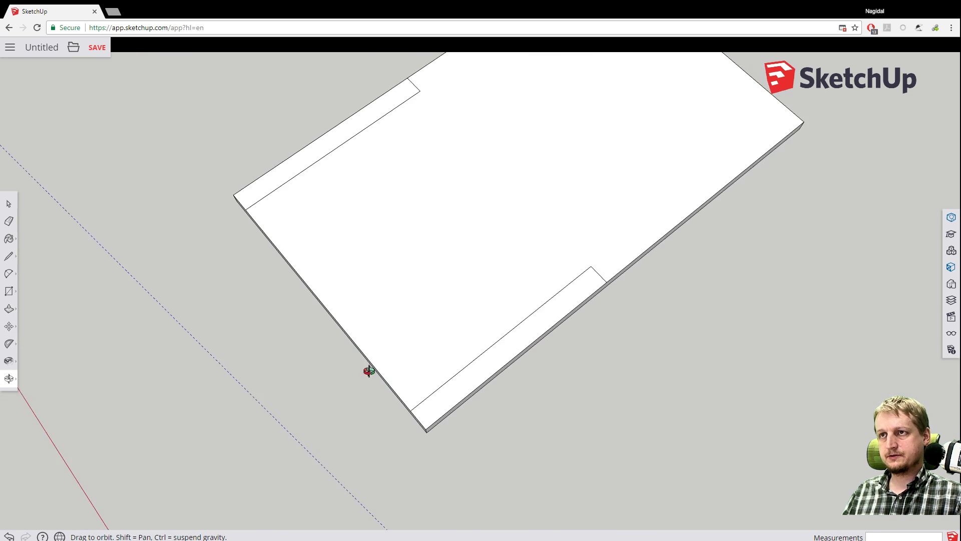
middle_click_drag(369, 371, 306, 238)
left_click(284, 161)
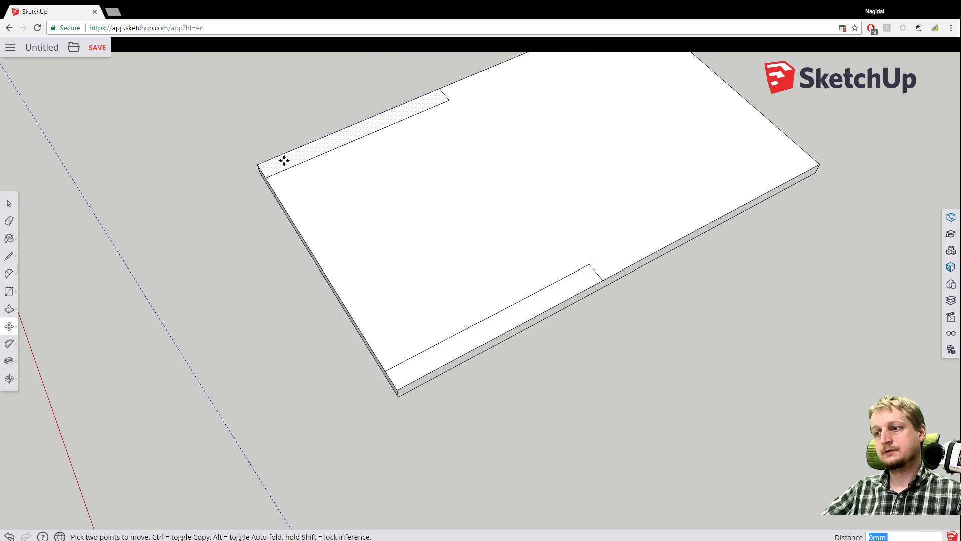
key("o")
left_click_drag(274, 293, 388, 167)
key("m")
key("space")
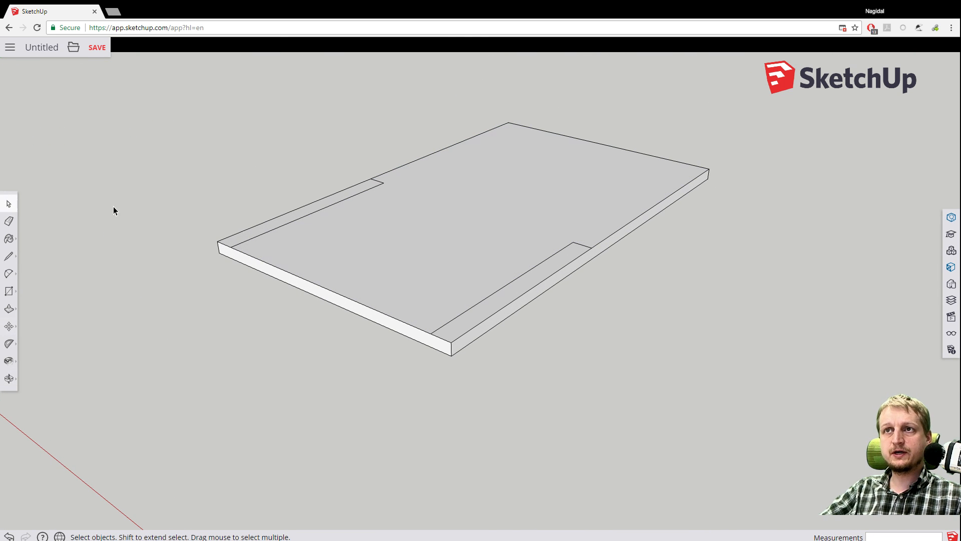
left_click(254, 237)
key("Delete")
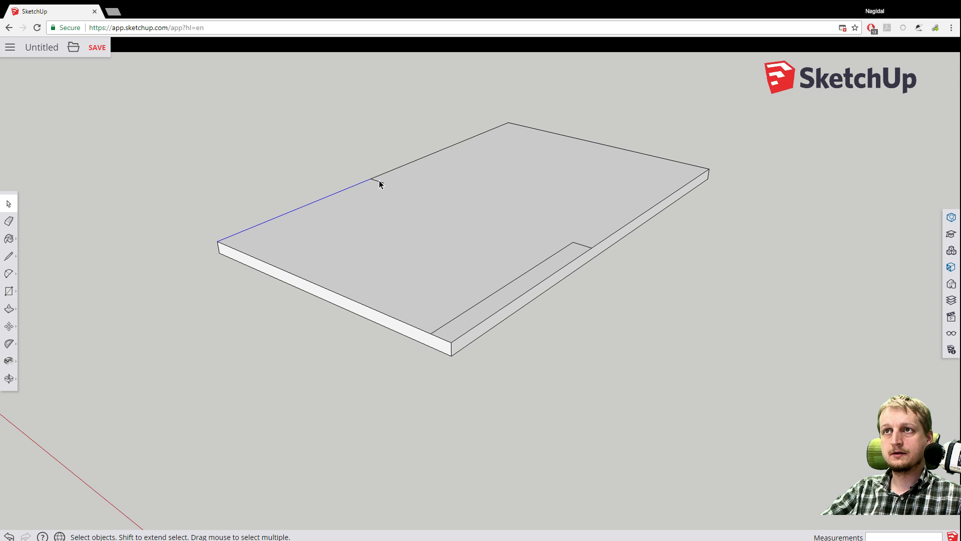
left_click(329, 197)
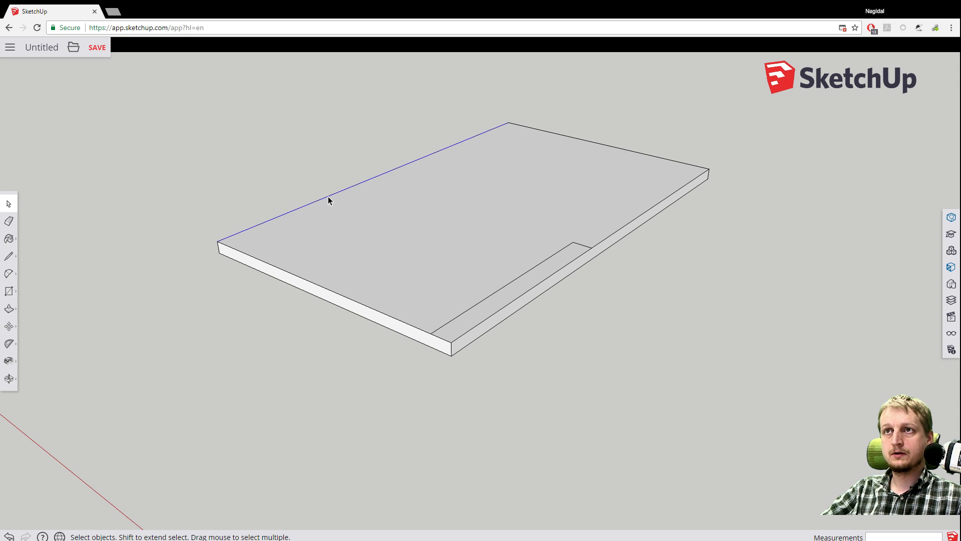
Delete the whole board together with the remaining strip outline.
middle_click_drag(189, 261, 551, 257)
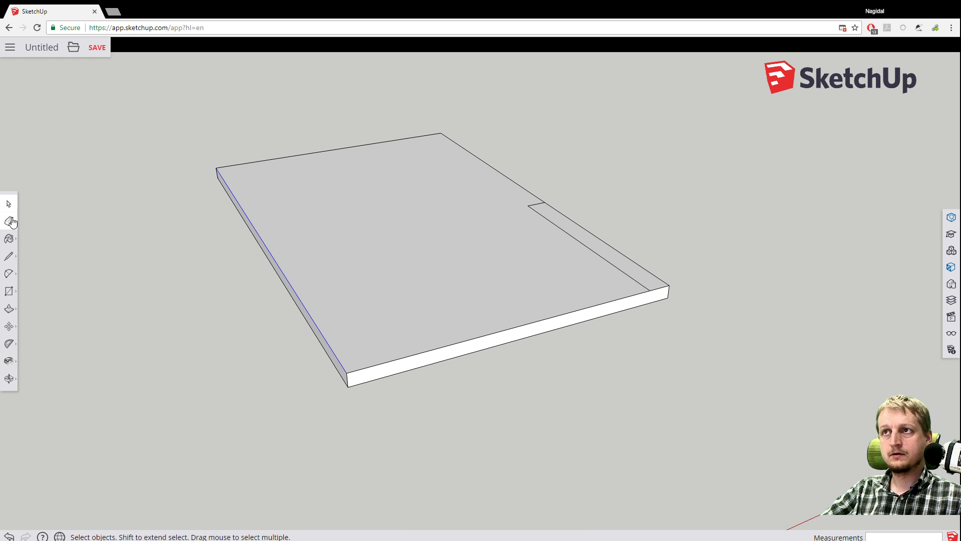
middle_click_drag(648, 270, 203, 281)
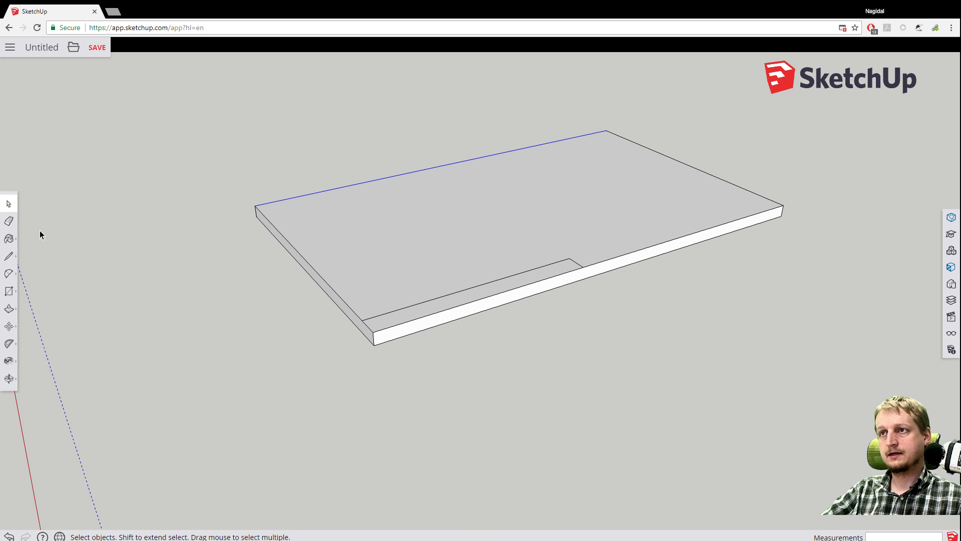
left_click(9, 290)
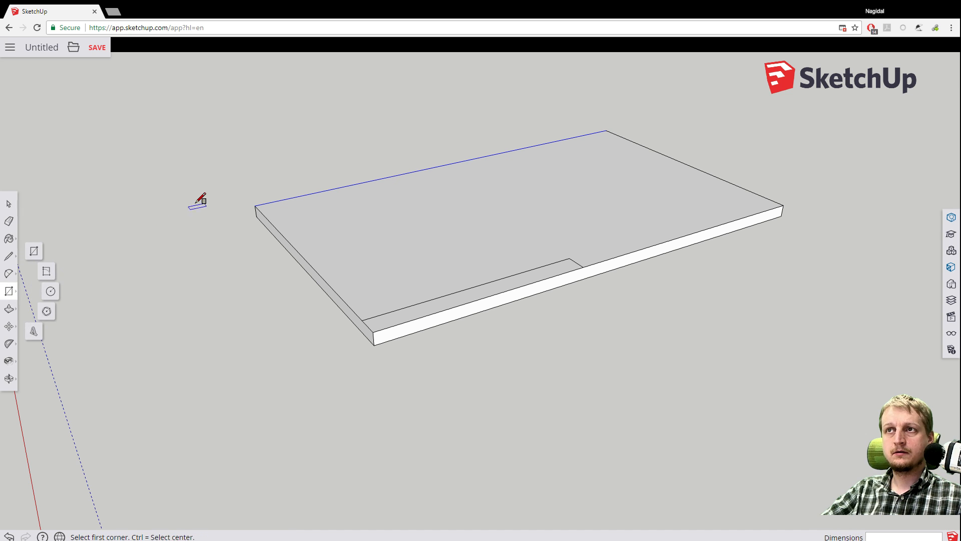
left_click(9, 204)
left_click_drag(176, 116, 820, 363)
key("Delete")
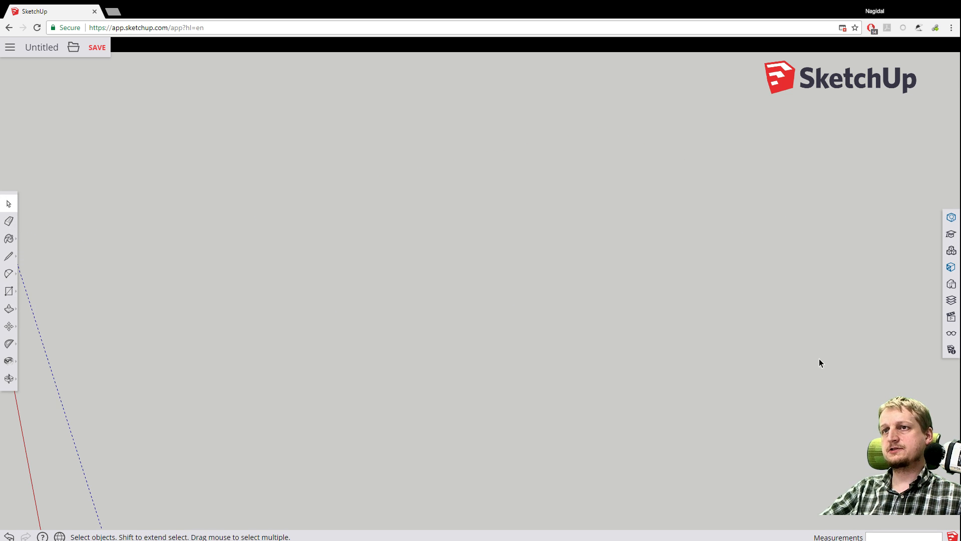
Reorient the view of the empty model to look at the origin and the three axes.
key("o")
left_click_drag(712, 337, 690, 276)
key("space")
scroll(689, 281, "down", 10)
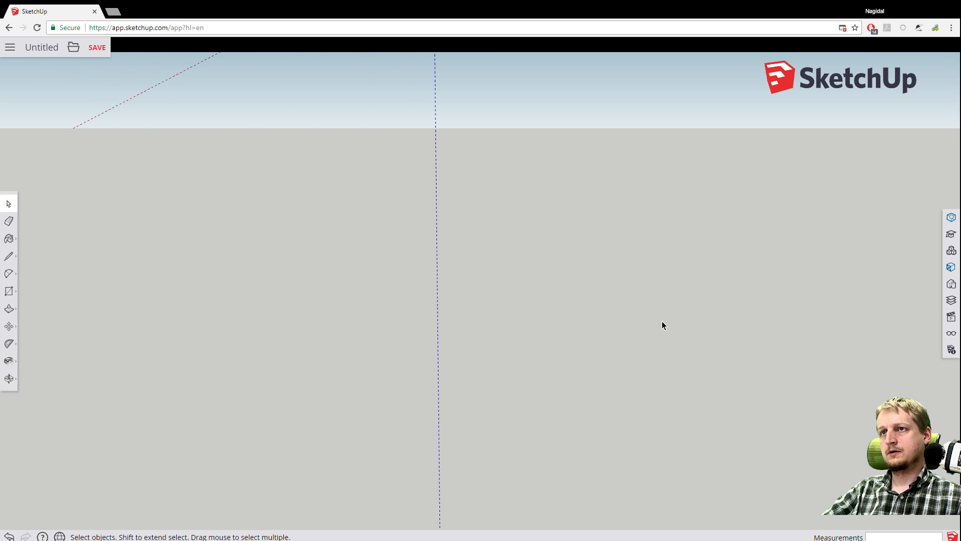
key("o")
left_click_drag(704, 238, 673, 300)
key("space")
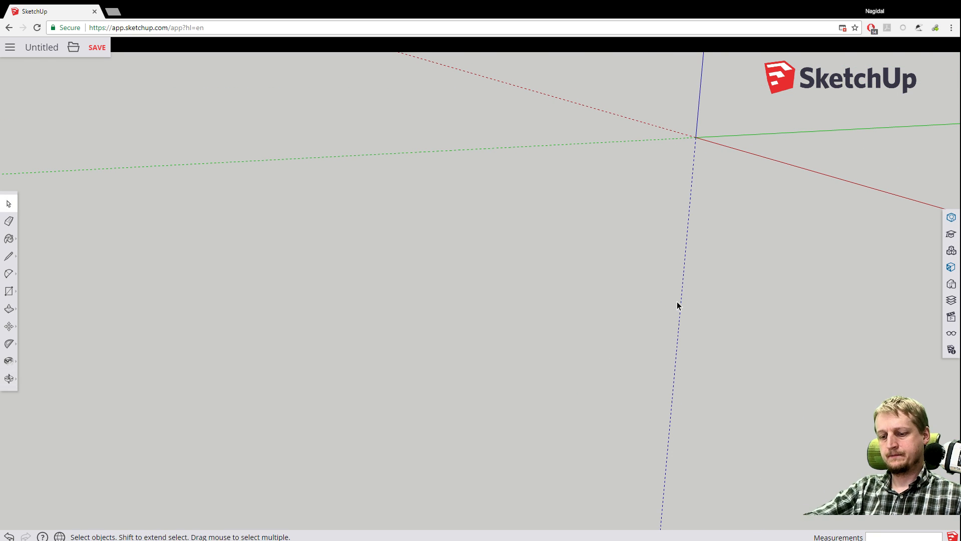
key("h")
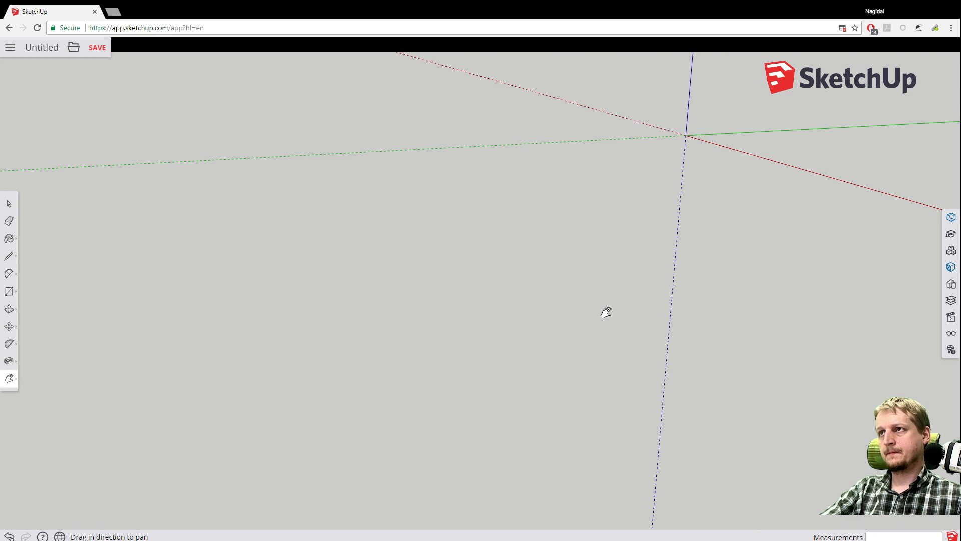
left_click_drag(798, 175, 581, 295)
middle_click_drag(581, 295, 232, 343, "shift")
middle_click_drag(575, 374, 504, 305, "shift")
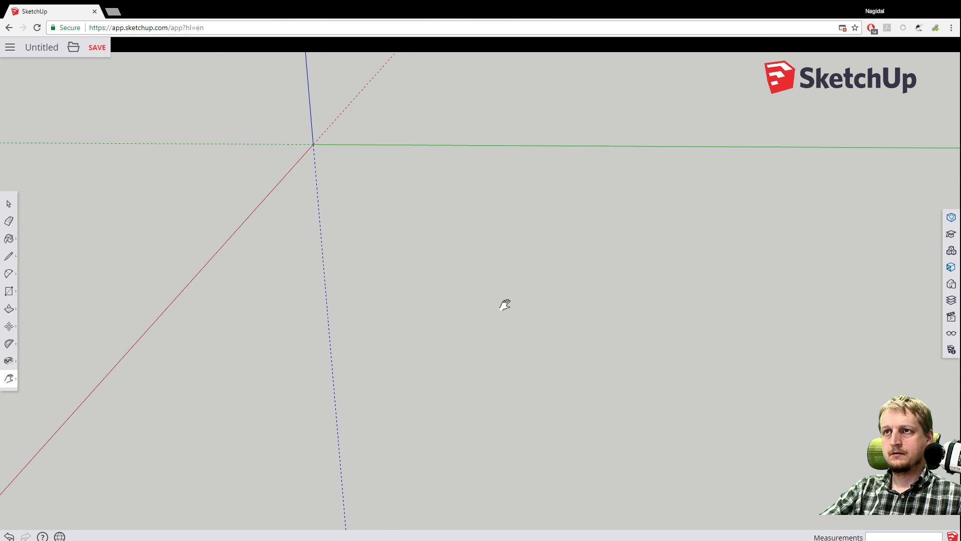
left_click_drag(395, 191, 405, 332)
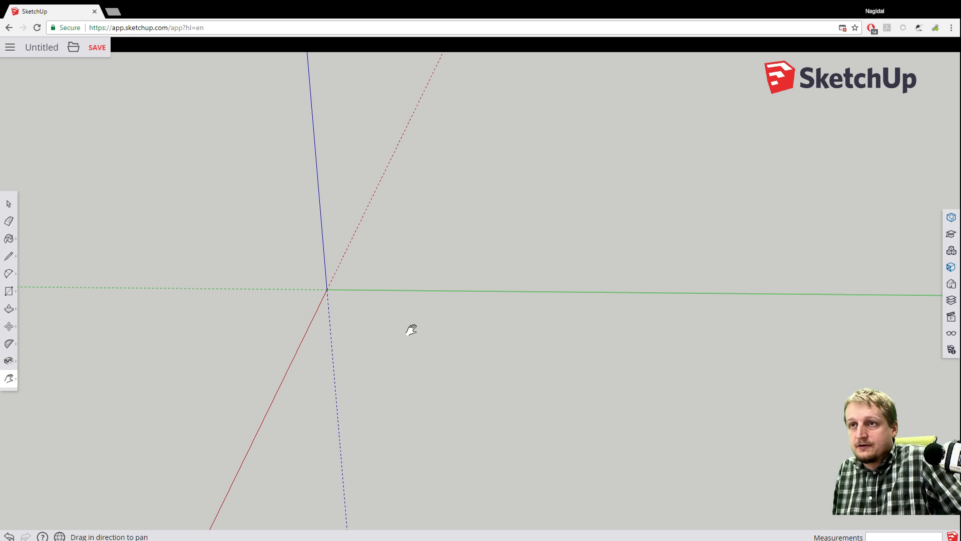
right_click(412, 233)
left_click(361, 343)
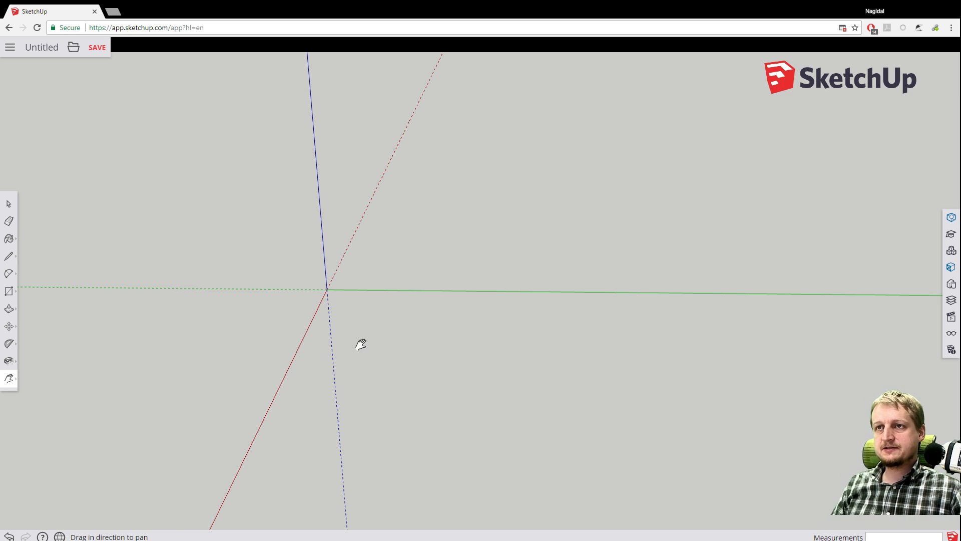
left_click_drag(378, 306, 362, 238)
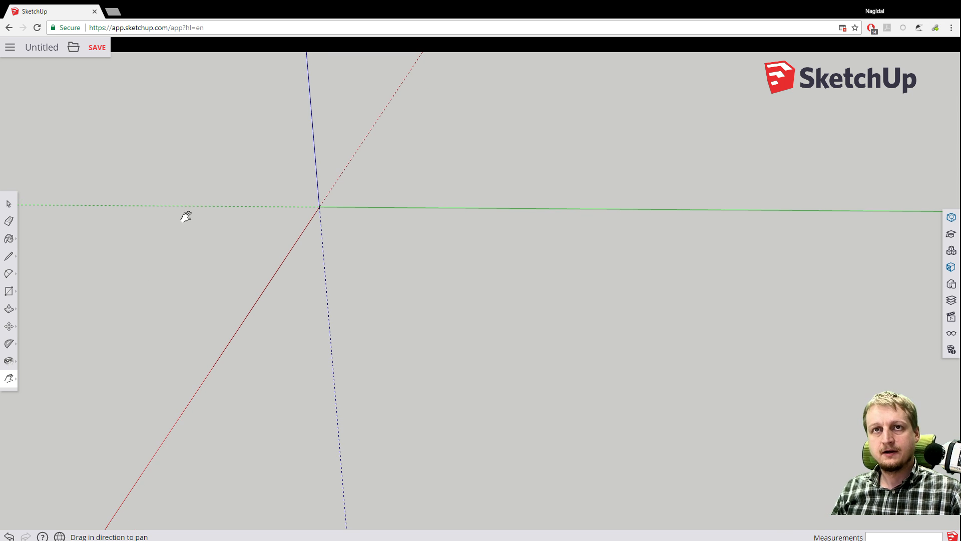
Draw a narrow ground rectangle about 422 mm long near the origin, parallel to the green axis.
left_click(10, 290)
left_click(353, 249)
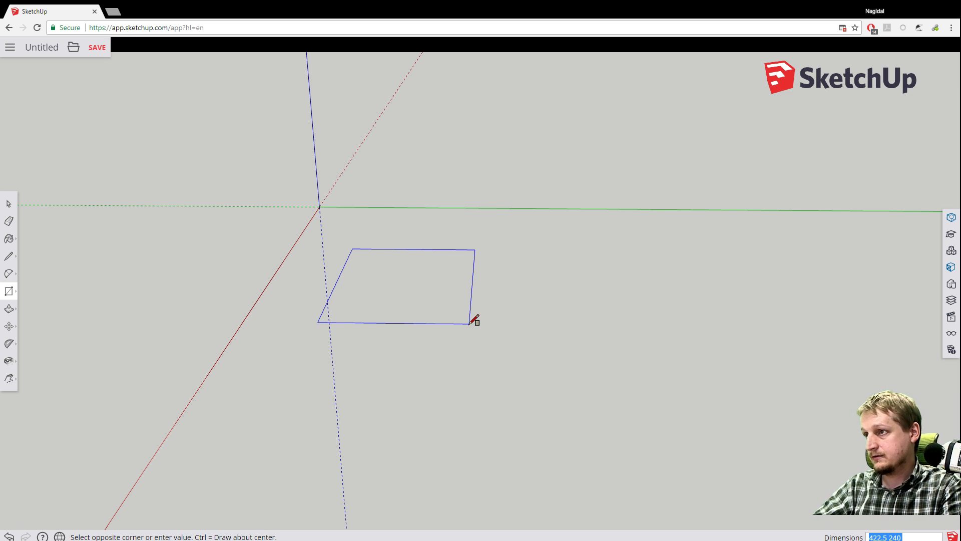
left_click(469, 324)
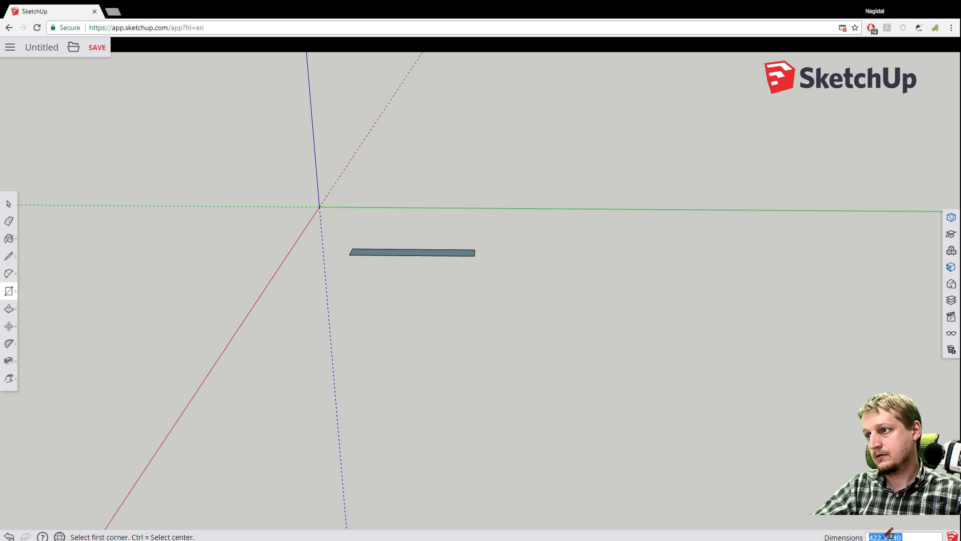
scroll(374, 277, "up", 3)
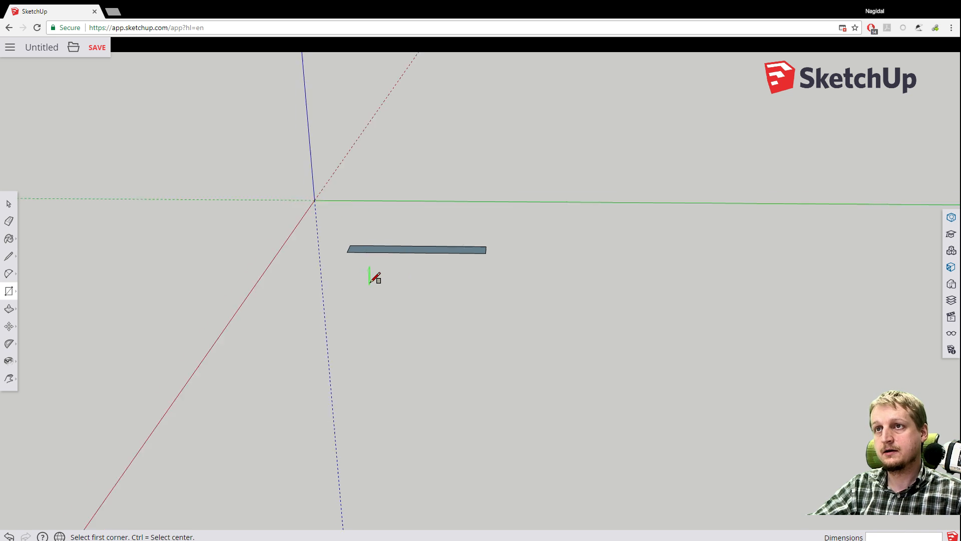
Check the length of the narrow rectangle's long front edge in its entity info.
left_click(10, 205)
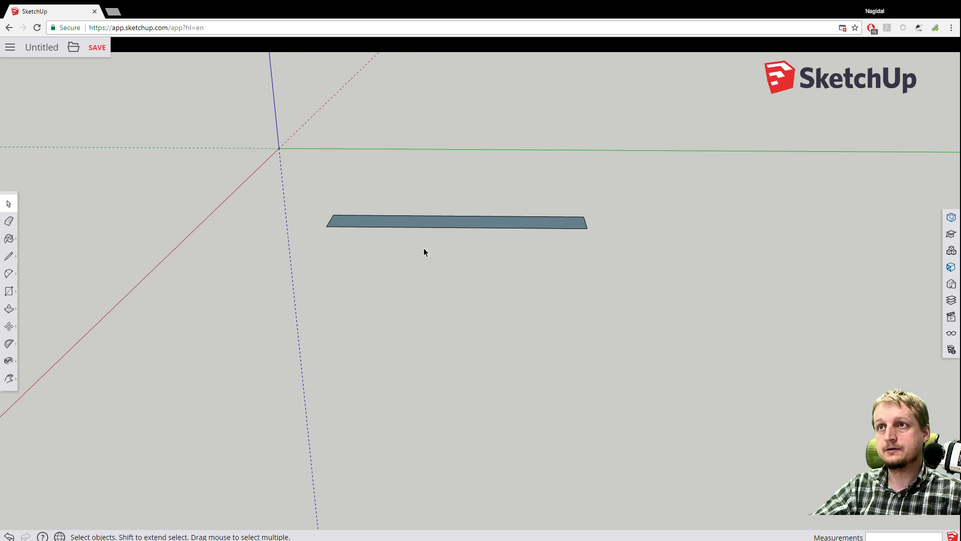
scroll(415, 238, "up", 3)
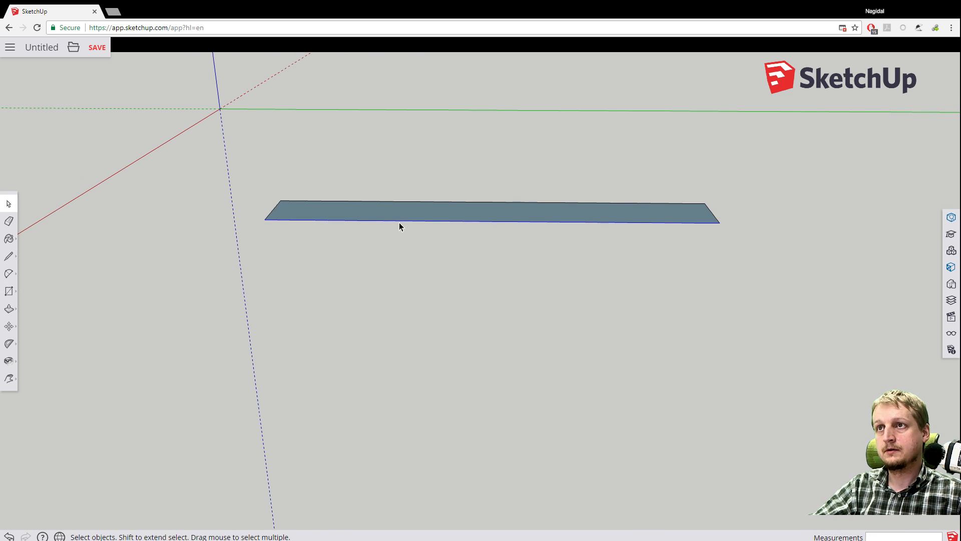
right_click(399, 223)
left_click(414, 254)
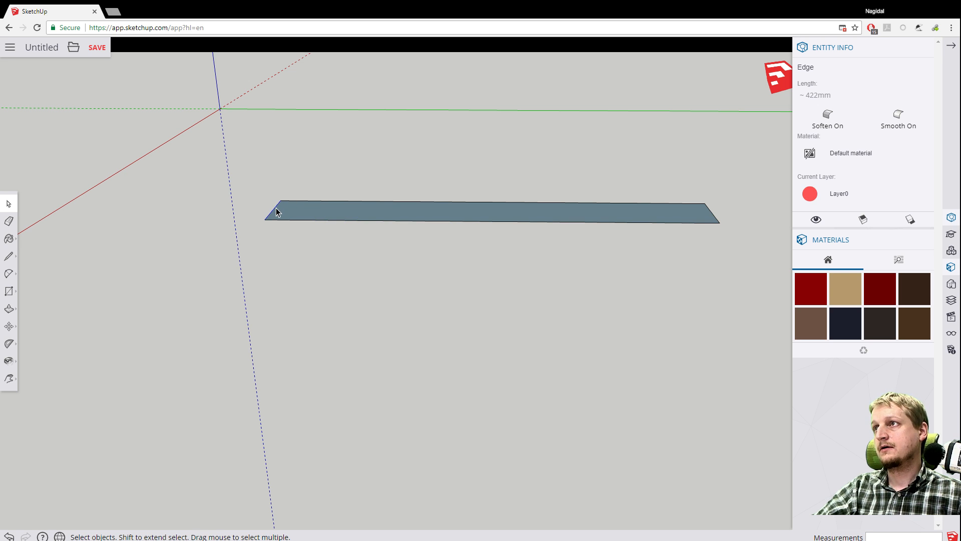
Delete the narrow rectangle with all its edges.
left_click(248, 188)
left_click_drag(228, 170, 746, 274)
key("Delete")
scroll(299, 261, "down", 2)
scroll(299, 260, "down", 2)
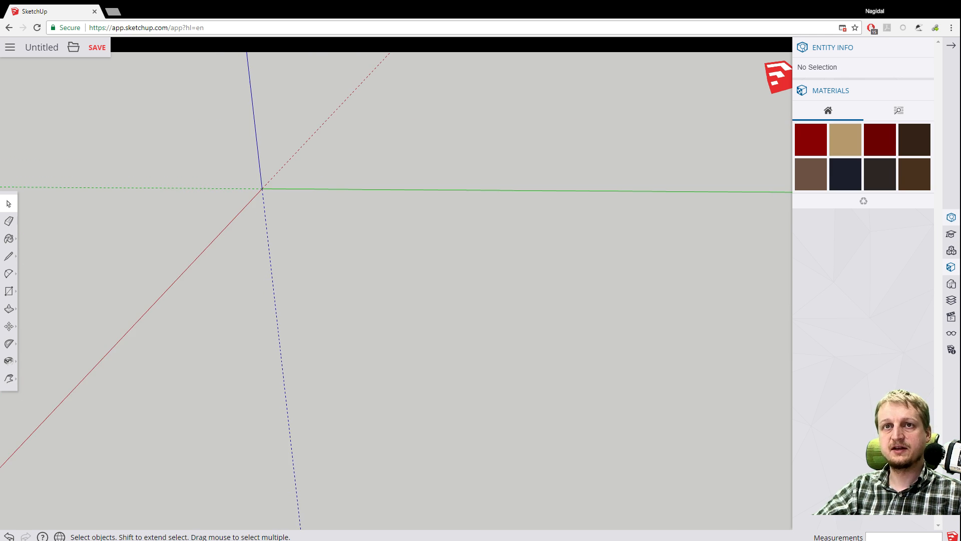
Draw a 240 by 420 mm rectangle on the ground near the origin, with its long side parallel to the green axis.
left_click(9, 291)
left_click(288, 216)
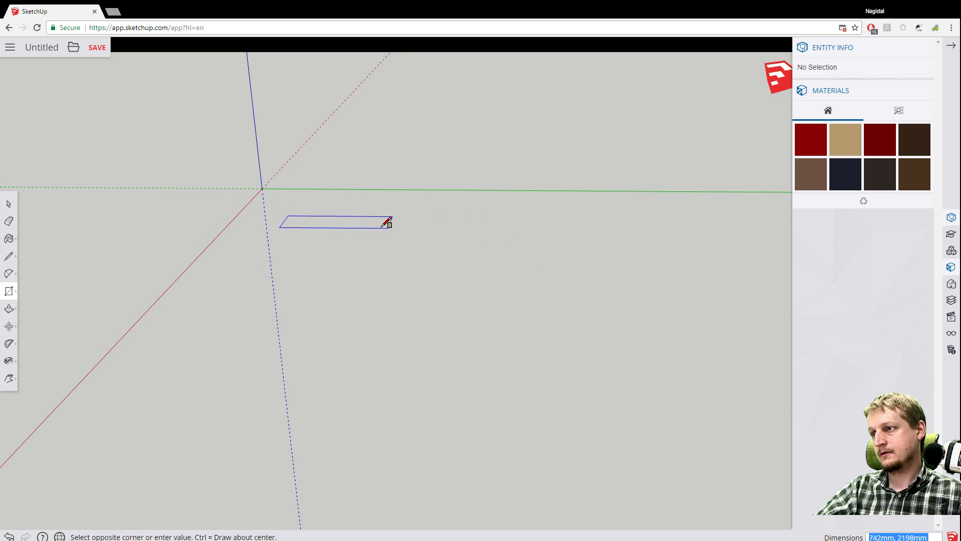
scroll(378, 224, "up", 1)
scroll(306, 223, "up", 3)
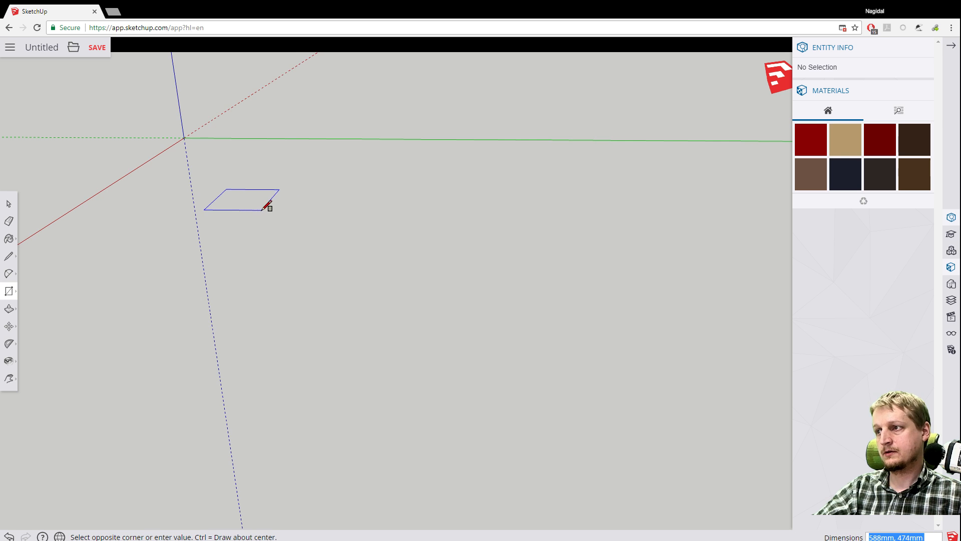
scroll(258, 202, "up", 1)
scroll(255, 200, "up", 3)
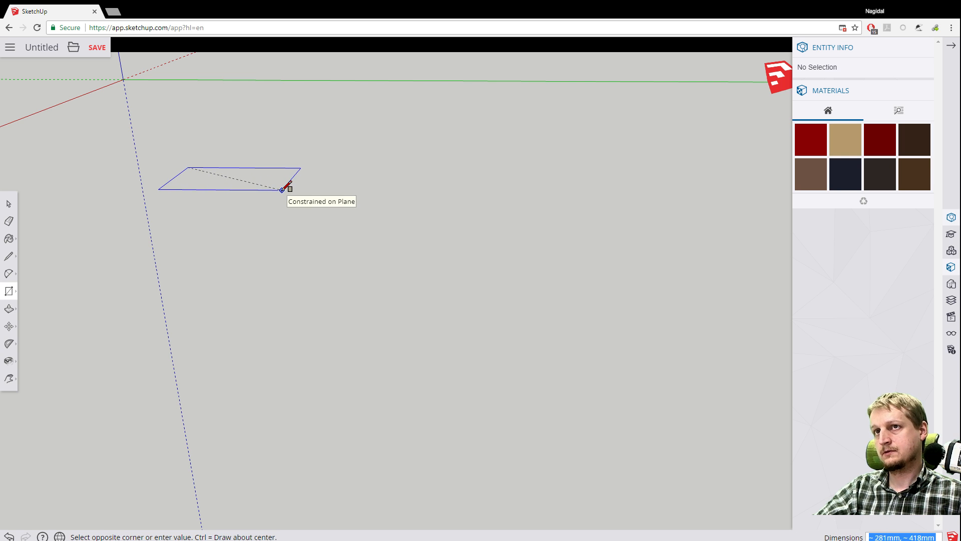
left_click(281, 189)
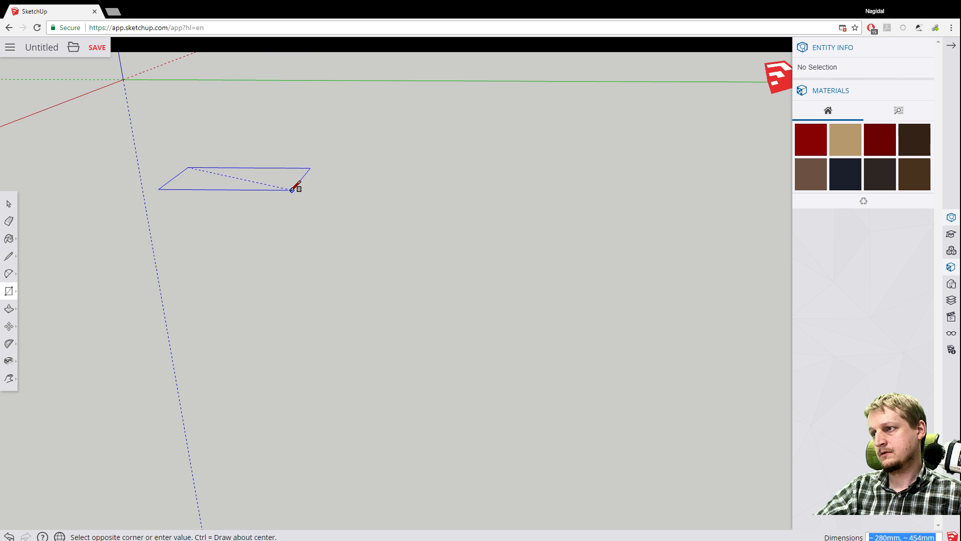
left_click(284, 191)
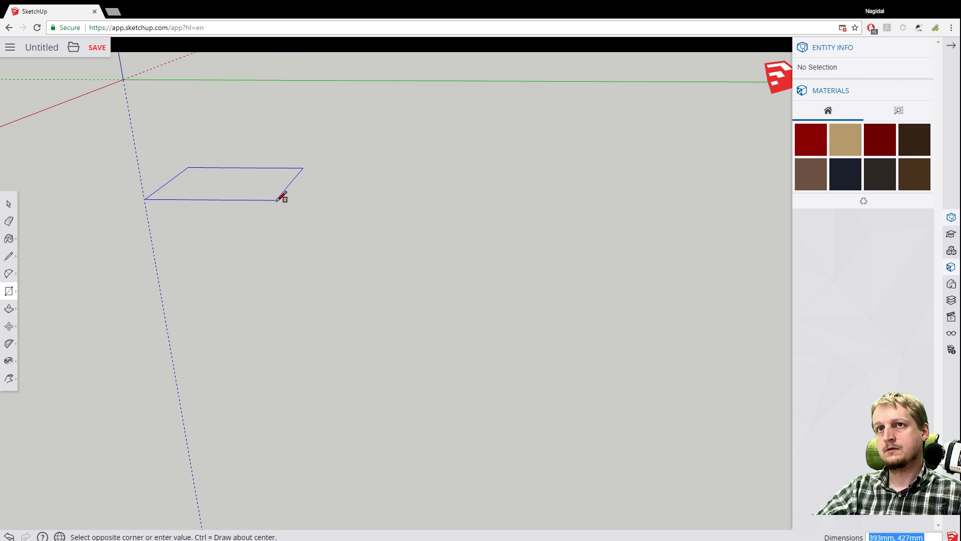
middle_click_drag(277, 200, 323, 232)
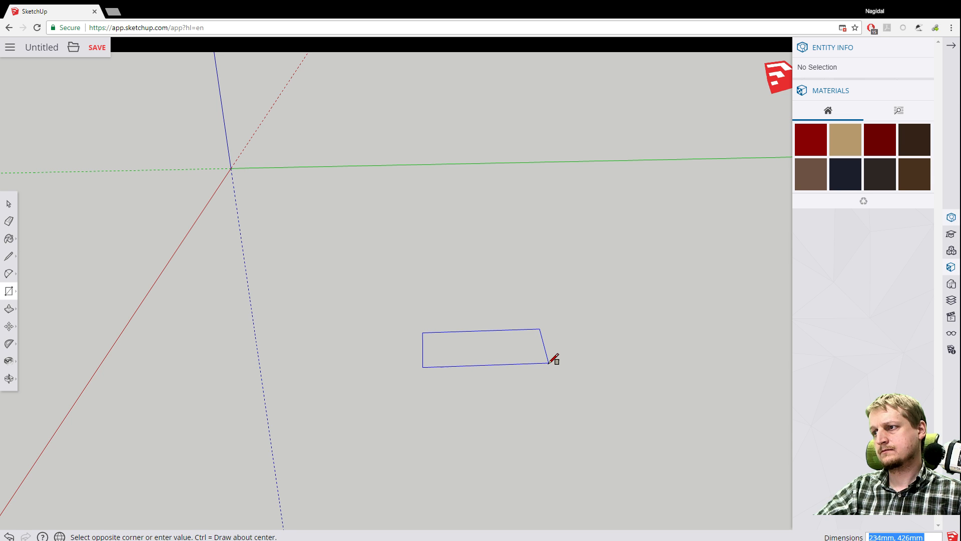
scroll(552, 360, "up", 4)
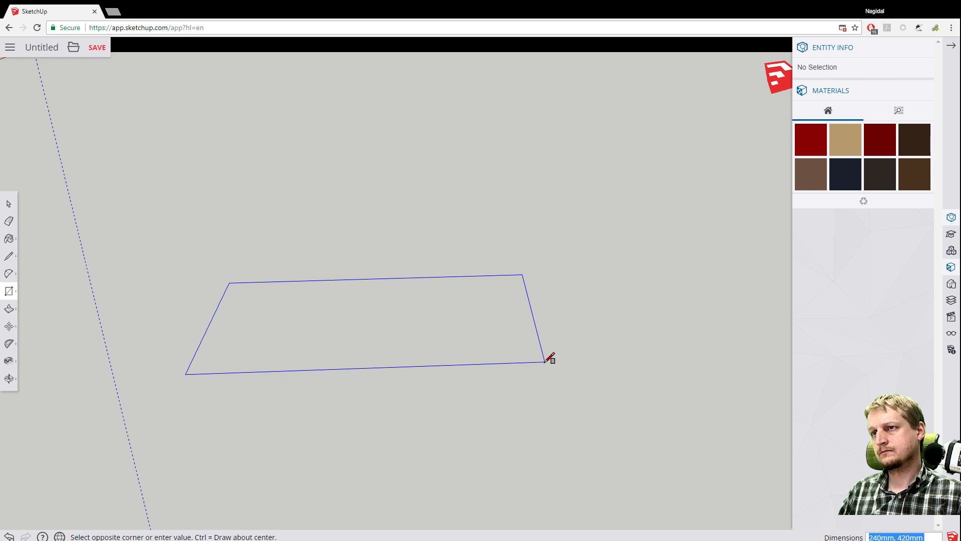
left_click(545, 361)
Pull the 240 by 420 mm rectangle up 18 mm into a board with Push/Pull.
middle_click_drag(403, 225, 401, 343)
key("r")
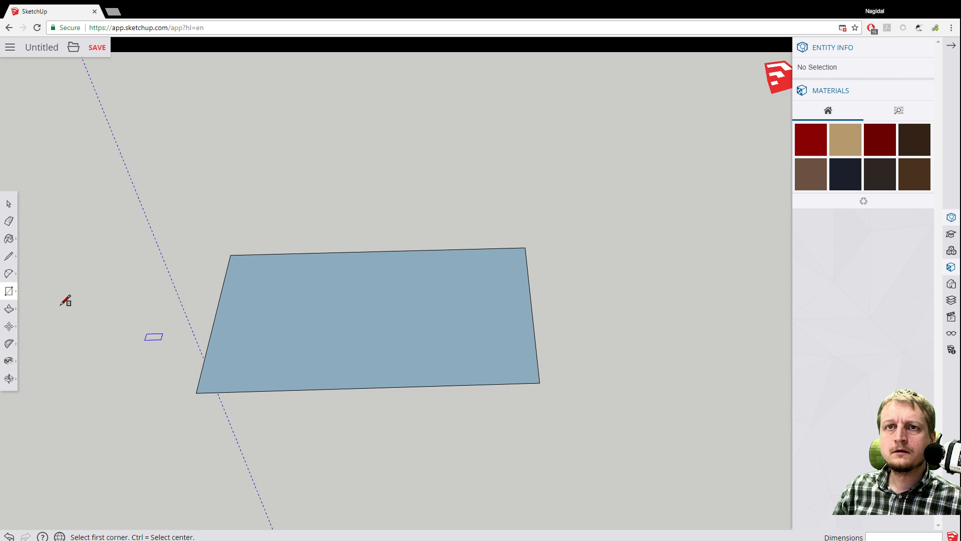
left_click(9, 308)
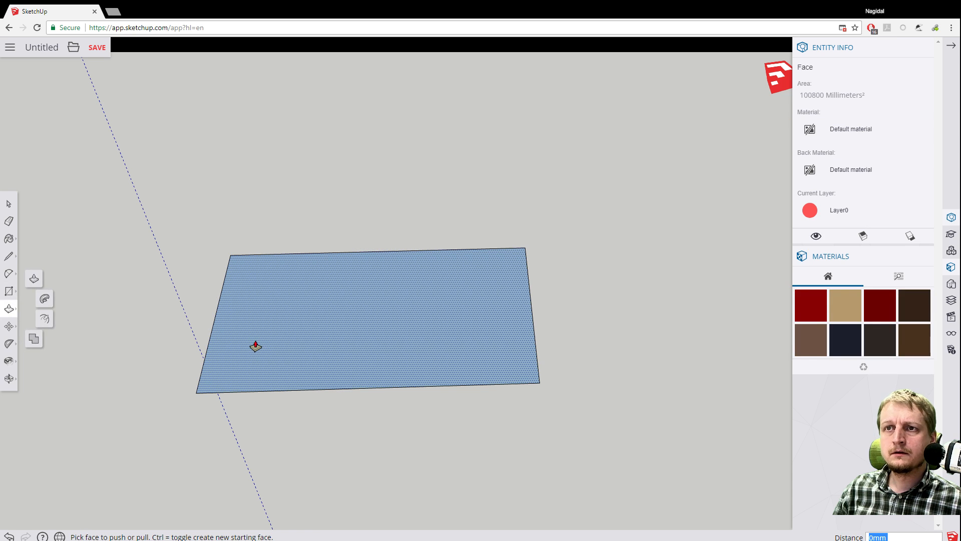
left_click(256, 343)
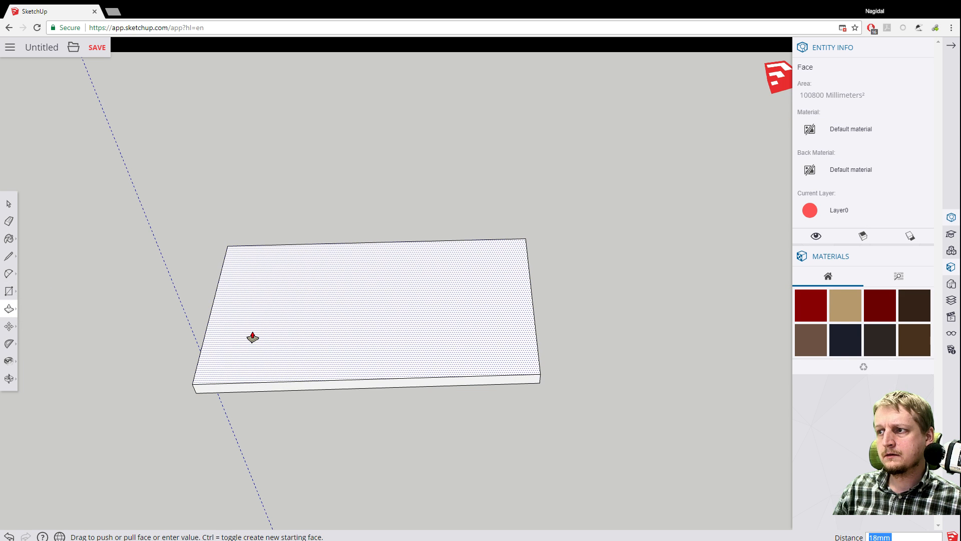
left_click(253, 337)
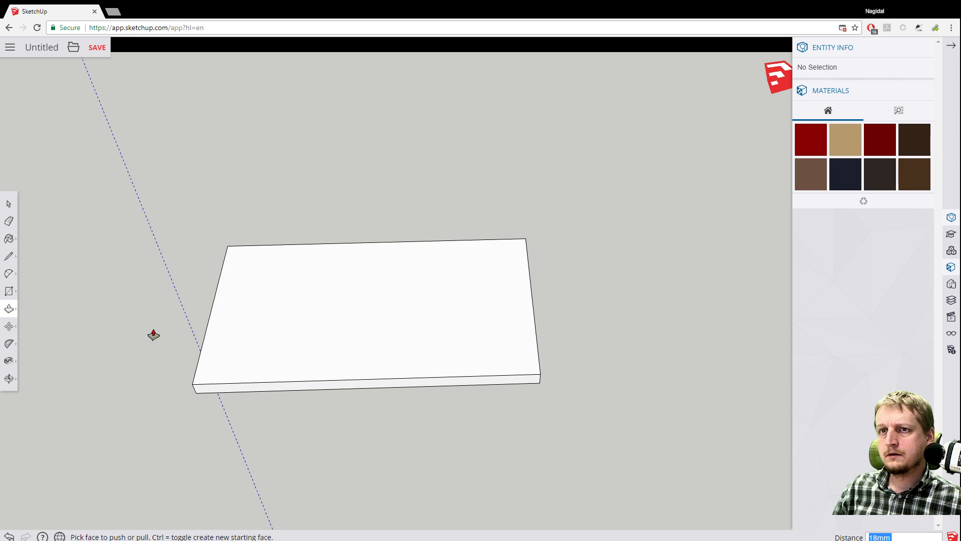
middle_click_drag(152, 332, 184, 260)
scroll(184, 260, "down", 6)
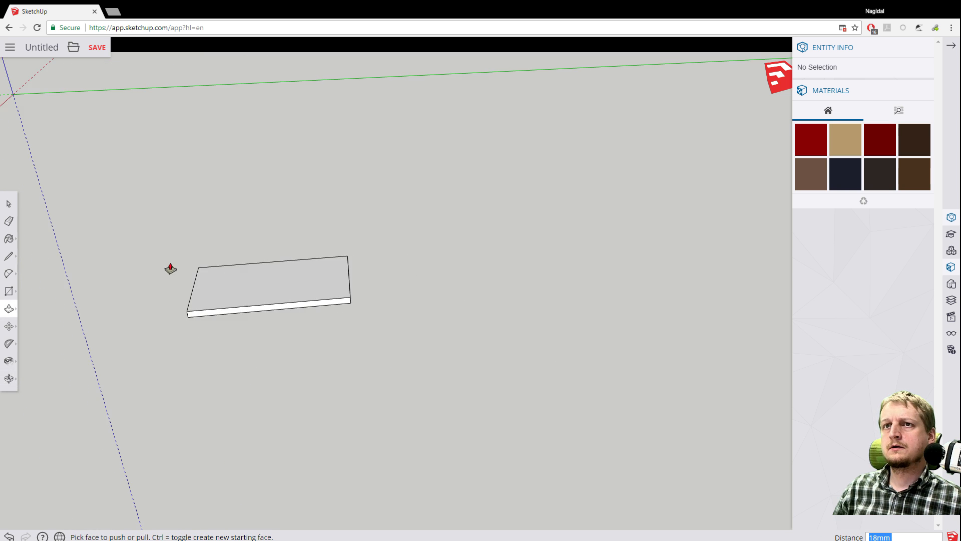
Select the whole board with all its faces and edges and move it close to the origin.
left_click(8, 203)
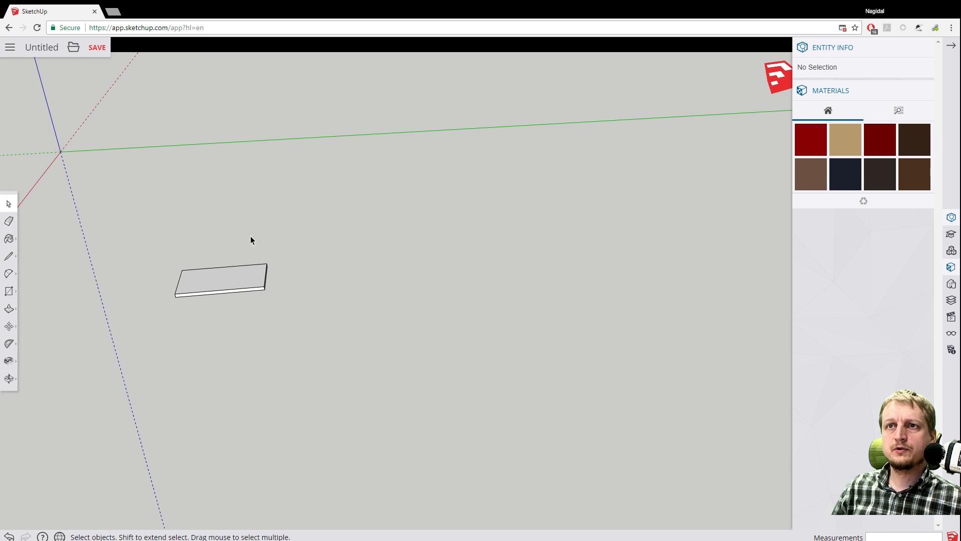
left_click(189, 273)
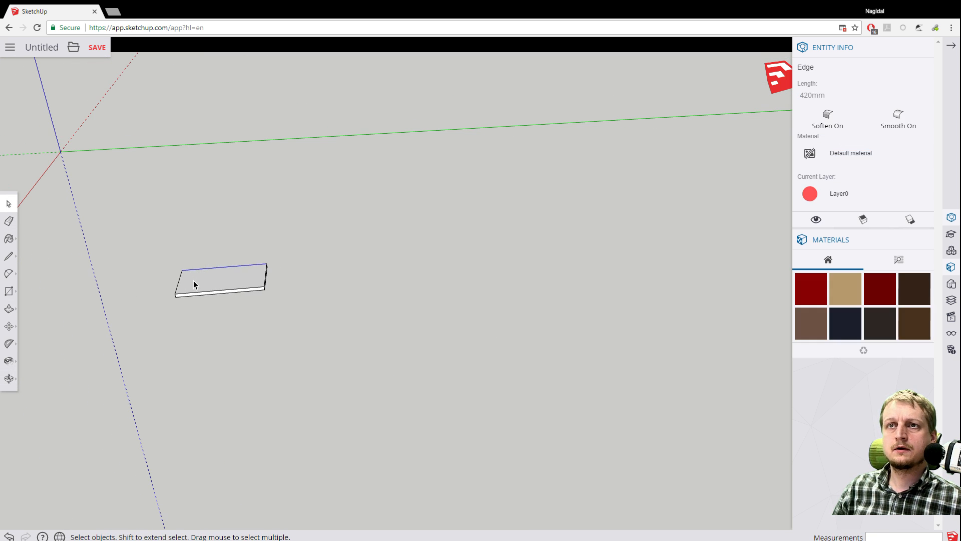
left_click(203, 286)
left_click_drag(127, 245, 387, 339)
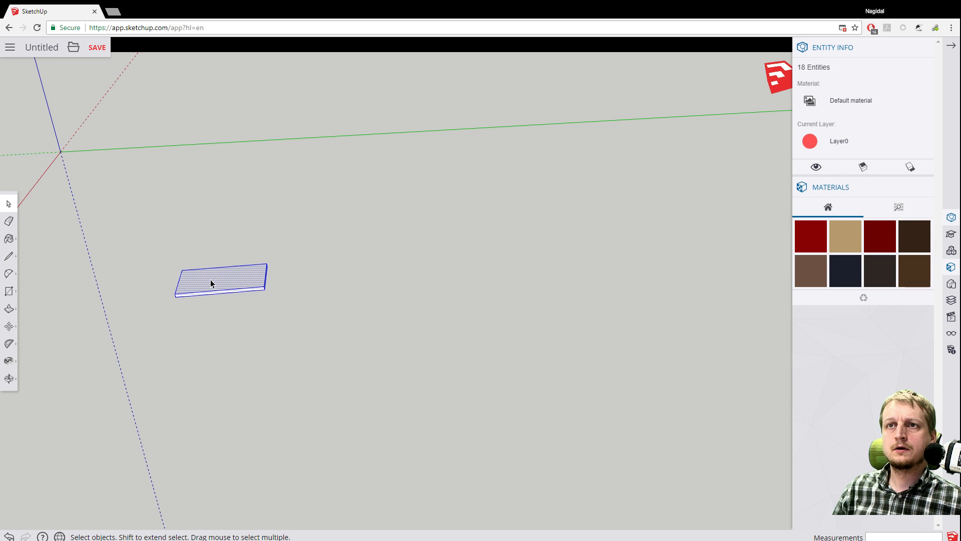
left_click_drag(138, 232, 281, 305)
triple_click(181, 280)
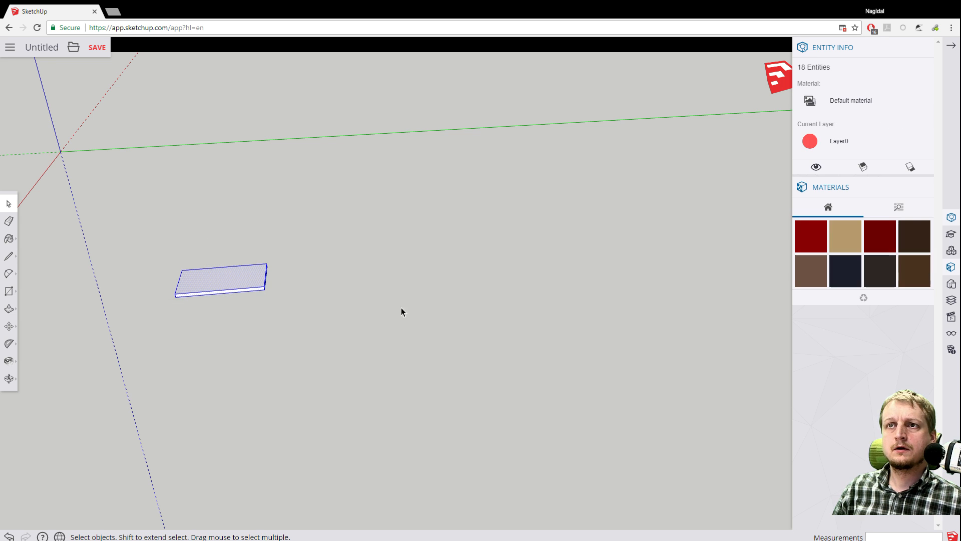
left_click(11, 327)
left_click(206, 272)
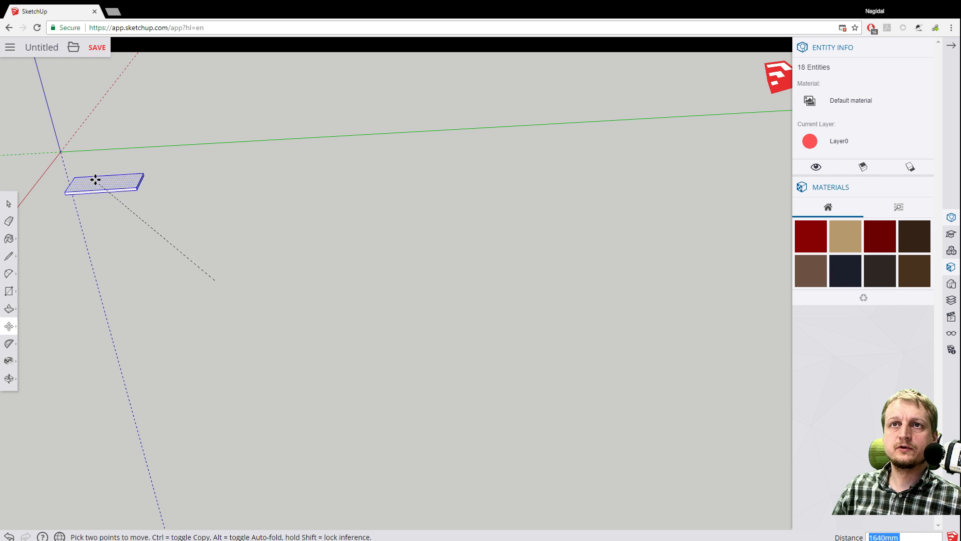
left_click(95, 167)
Move the selected board beside the origin so its short side lines up with the red axis.
middle_click_drag(85, 246, 330, 197)
middle_click_drag(120, 226, 360, 297, "shift")
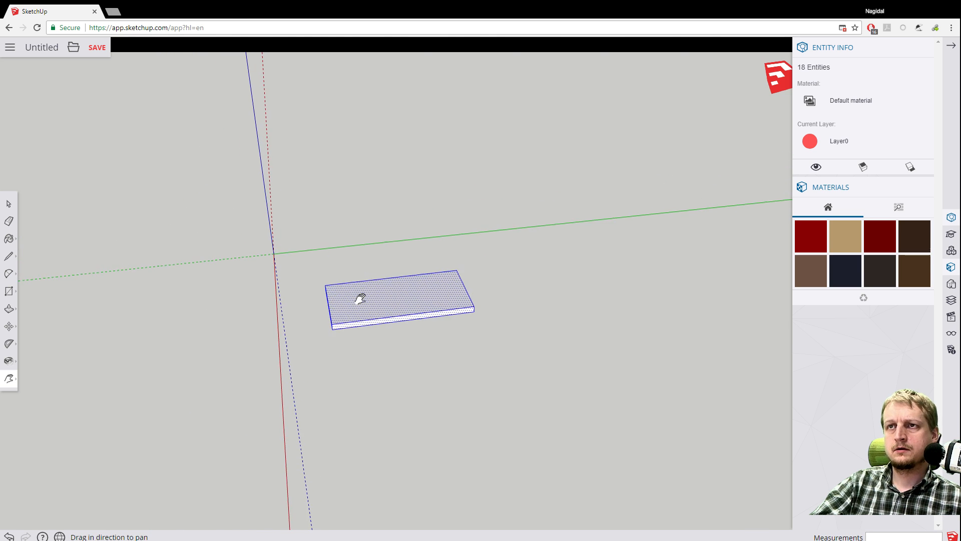
scroll(290, 277, "up", 4)
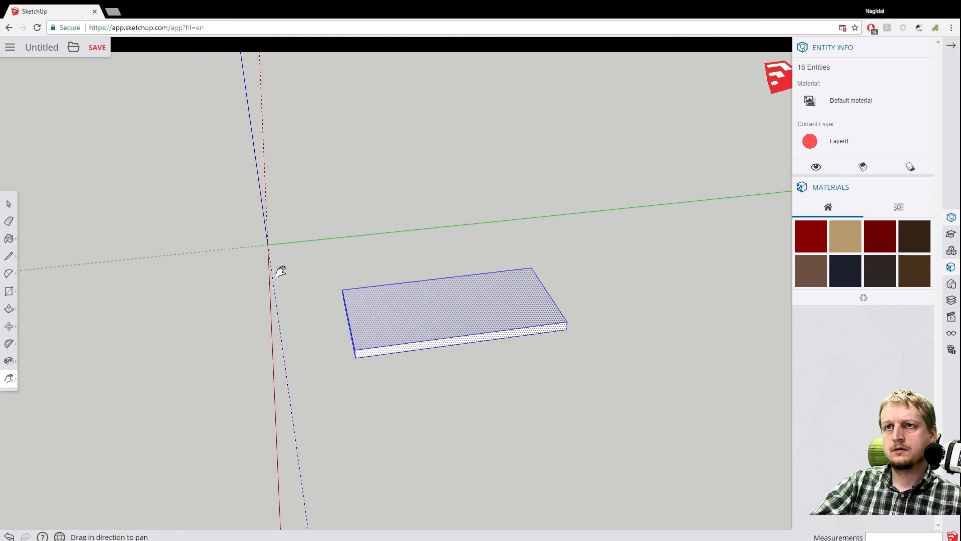
left_click(8, 325)
left_click(405, 314)
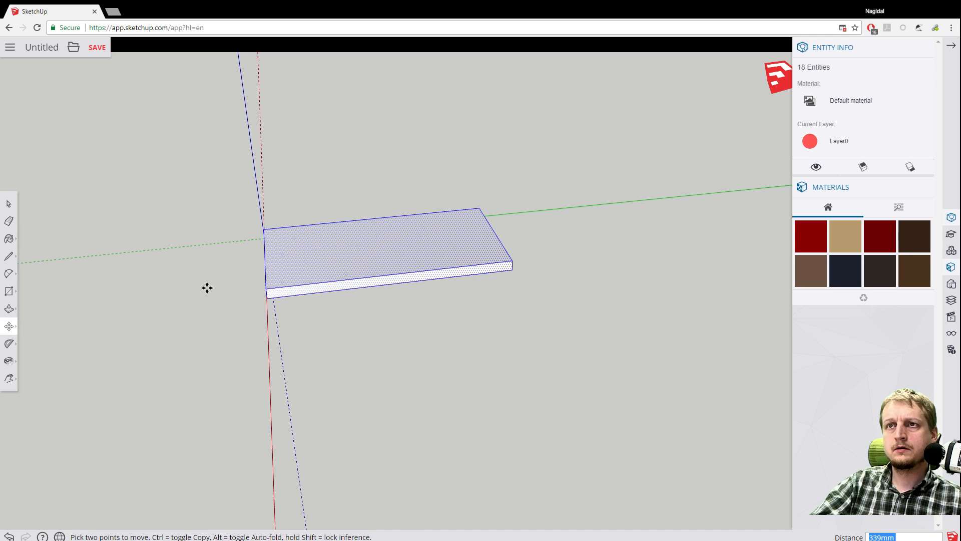
scroll(247, 266, "up", 4)
middle_click_drag(247, 265, 220, 339)
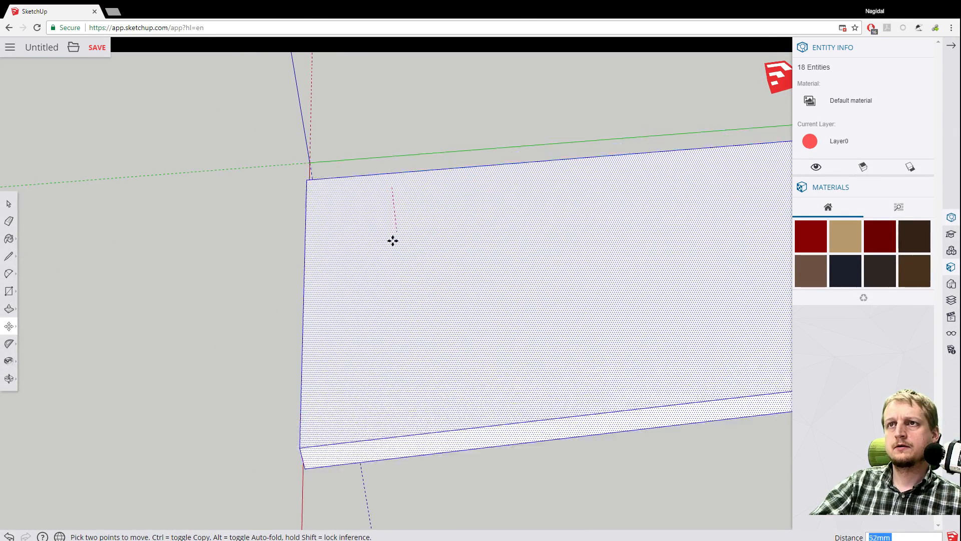
left_click(394, 266)
scroll(272, 279, "up", 2)
scroll(234, 273, "down", 2)
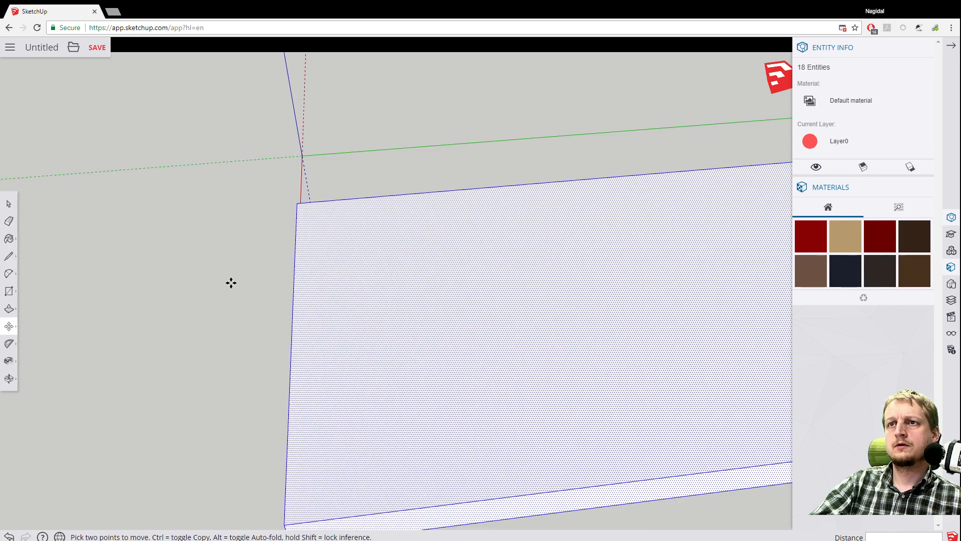
Nudge the board about 4 mm so the bottom edge of its short side lies on the red axis.
middle_click_drag(230, 283, 329, 157)
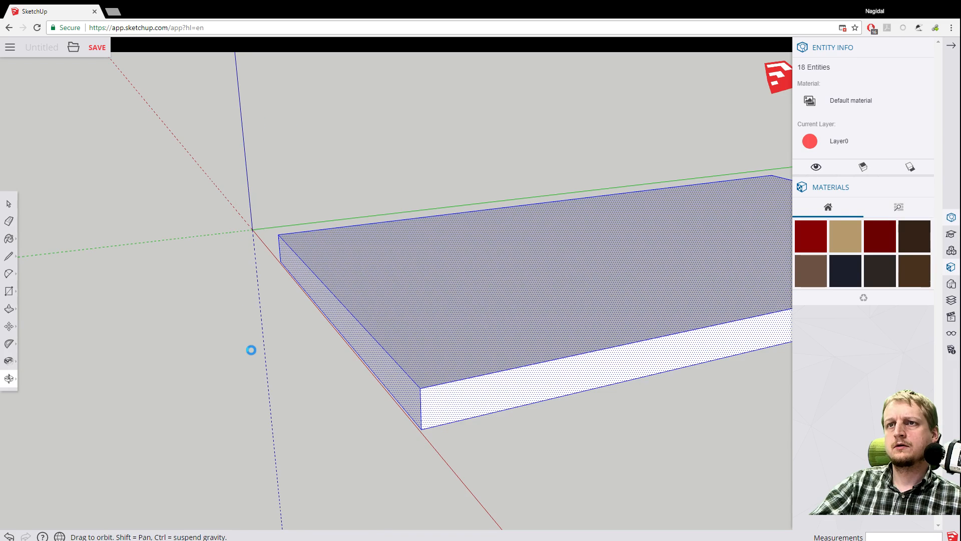
middle_click_drag(251, 348, 285, 301)
key("m")
left_click(339, 279)
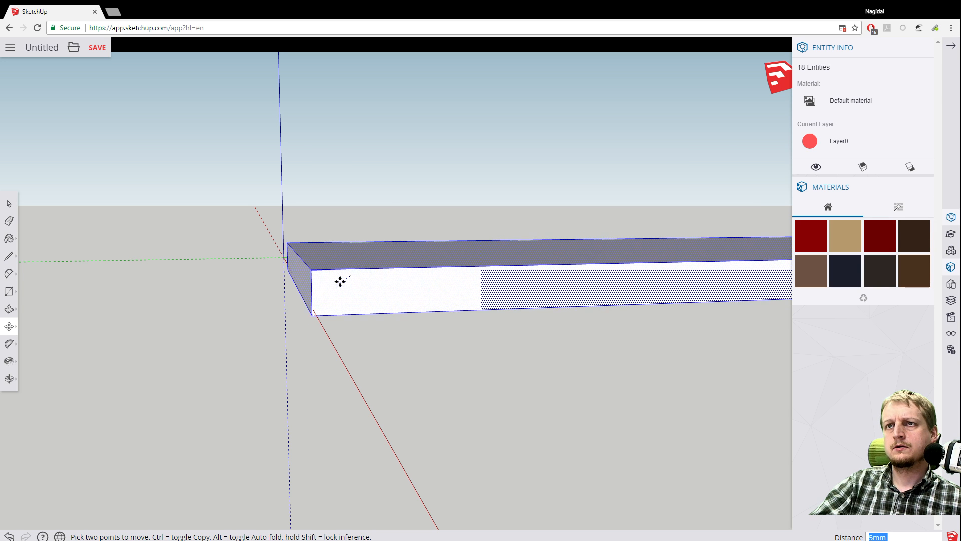
left_click(341, 279)
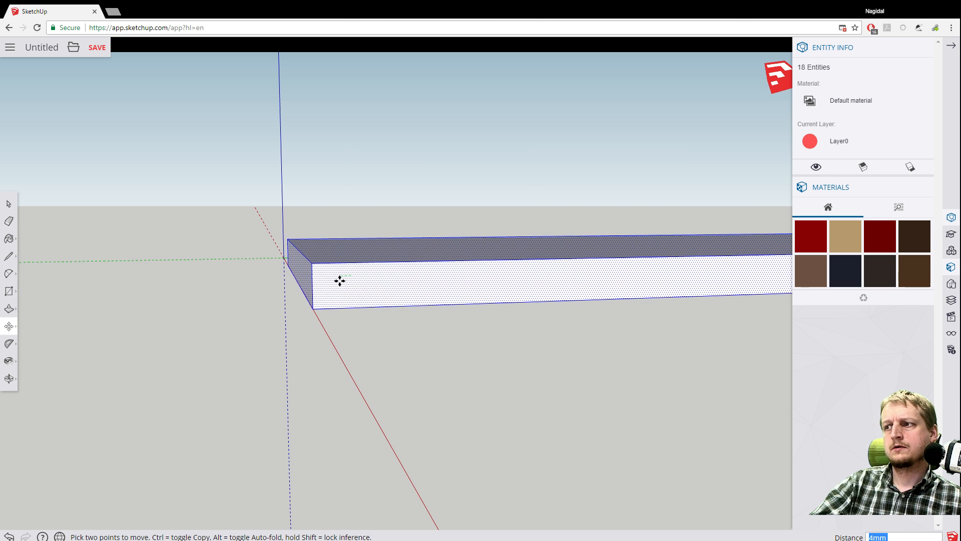
Move the board about 85 mm along the red axis so its bottom corner meets the origin.
middle_click_drag(307, 293, 275, 359)
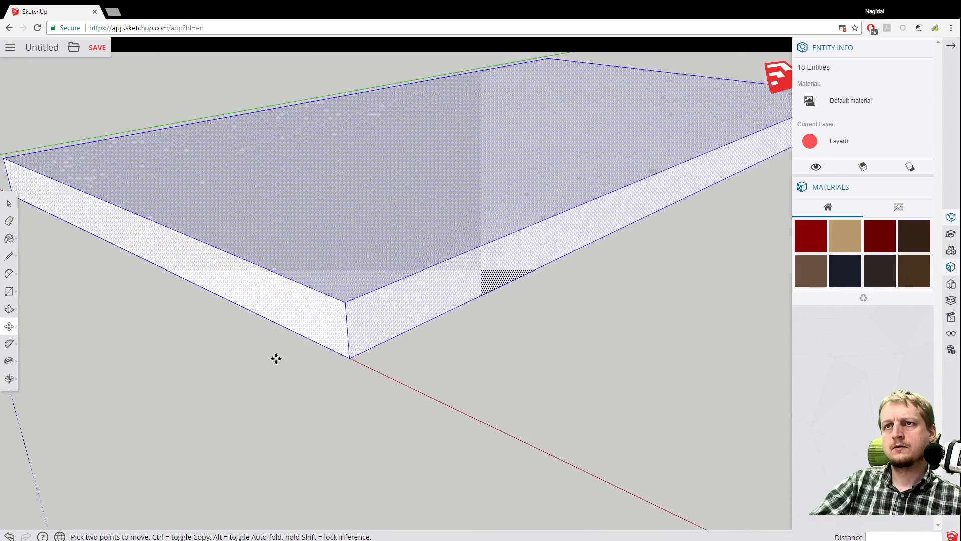
middle_click_drag(149, 338, 313, 344)
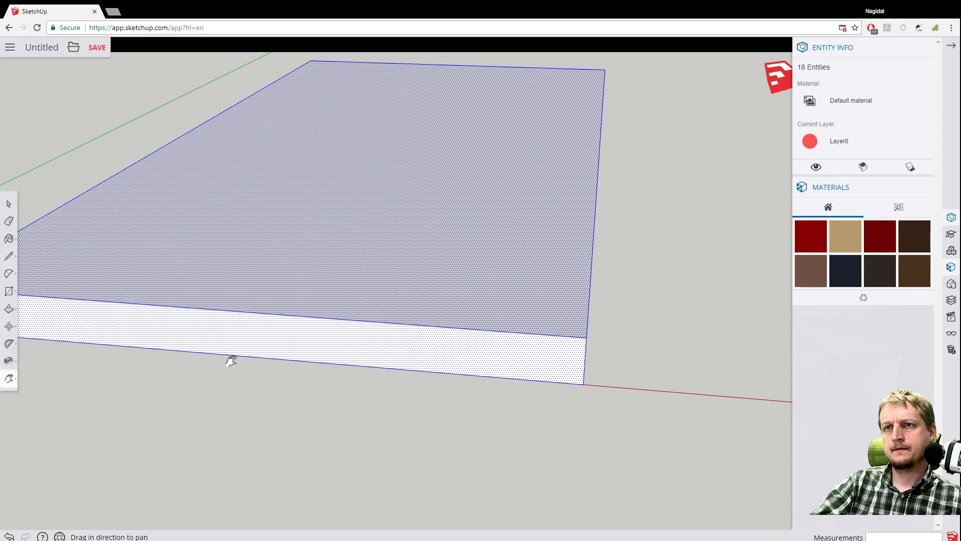
middle_click_drag(229, 358, 617, 284, "shift")
mouse_move(261, 437)
middle_mouse_down("shift")
mouse_move(395, 408)
mouse_move(673, 376)
middle_mouse_up("shift")
middle_click_drag(286, 338, 402, 364, "shift")
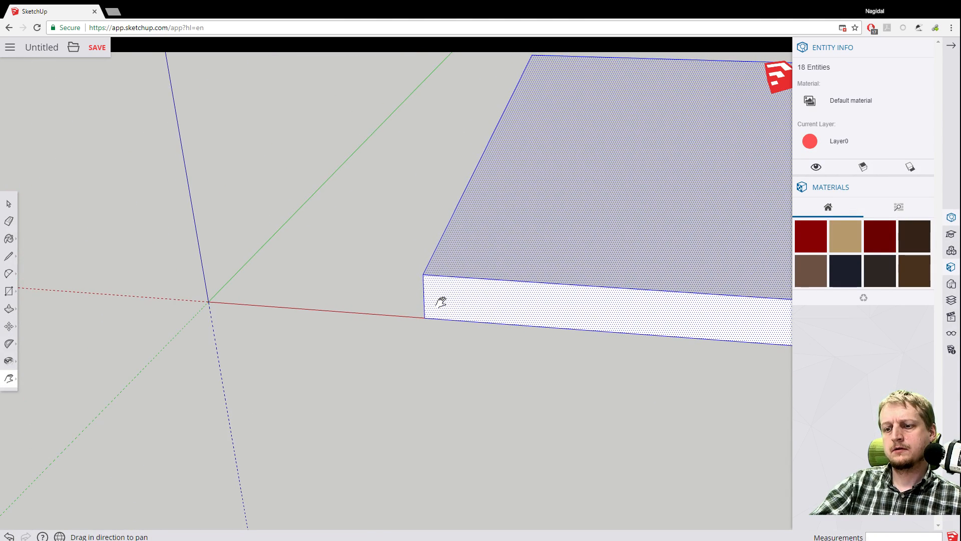
key("m")
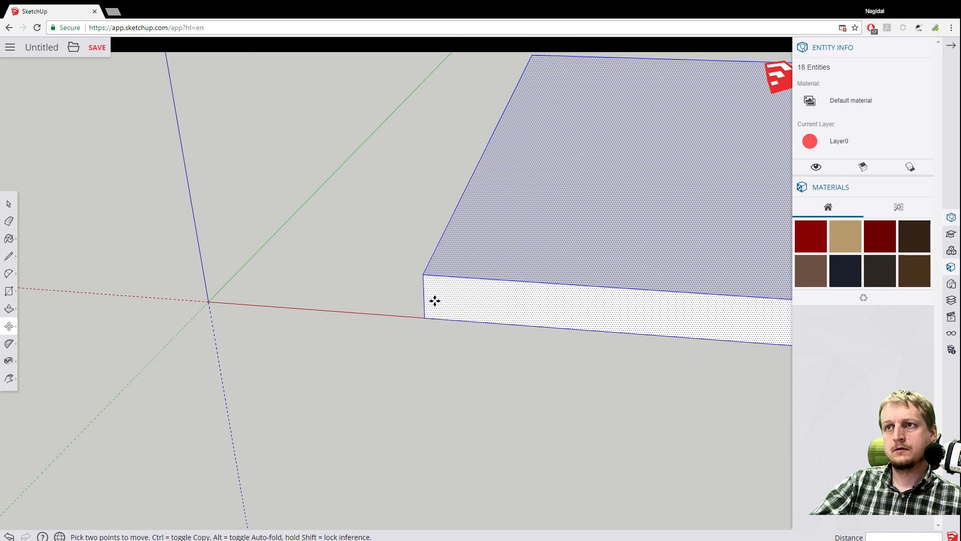
left_click(434, 301)
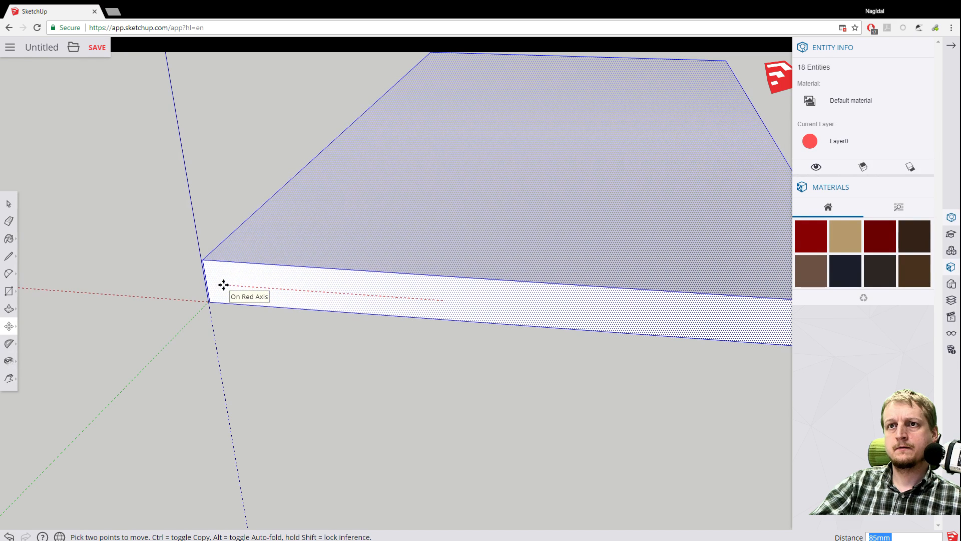
Close the small remaining gap between the board's bottom corner and the origin, checking the fit from several angles.
middle_click_drag(180, 307, 286, 303)
middle_click_drag(153, 347, 389, 330)
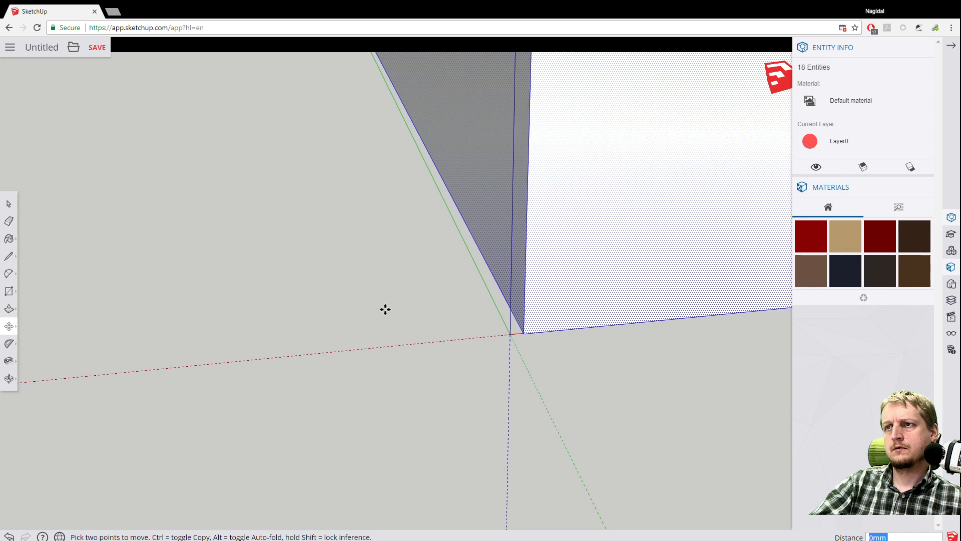
scroll(426, 299, "up", 3)
scroll(426, 298, "down", 3)
middle_click_drag(425, 302, 142, 322)
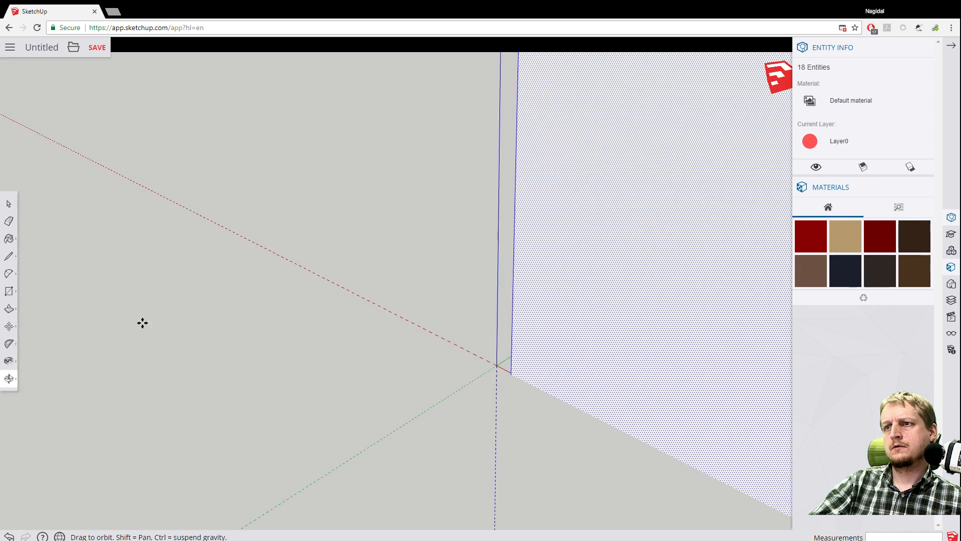
scroll(335, 298, "down", 3)
scroll(343, 300, "down", 5)
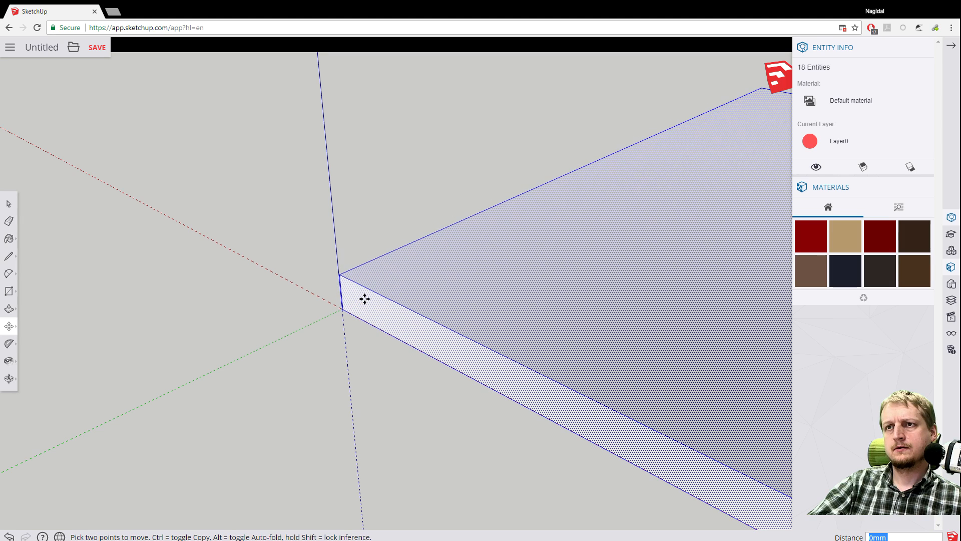
scroll(340, 357, "down", 5)
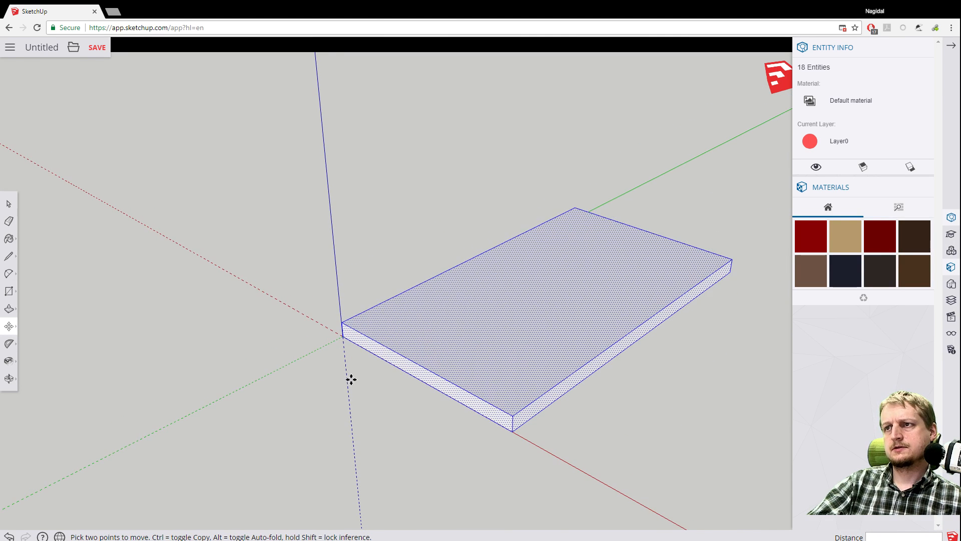
scroll(351, 379, "down", 1)
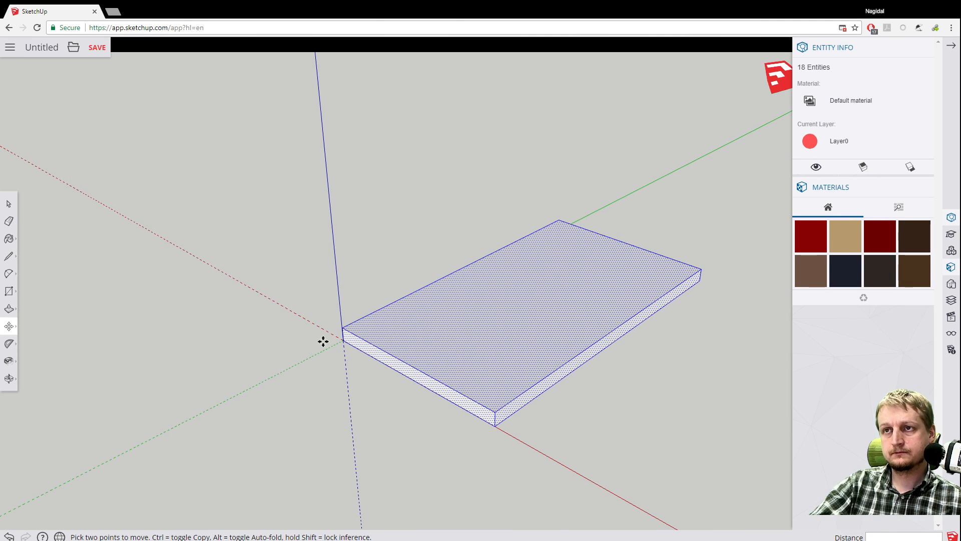
Delete the whole board with all its faces and edges.
left_click(8, 203)
left_click_drag(234, 255, 762, 438)
left_click_drag(213, 184, 755, 467)
key("Delete")
Draw a rectangle of about 240 by 422 mm from the origin, with its long side along the green axis.
middle_click_drag(661, 404, 602, 378)
scroll(584, 389, "down", 6)
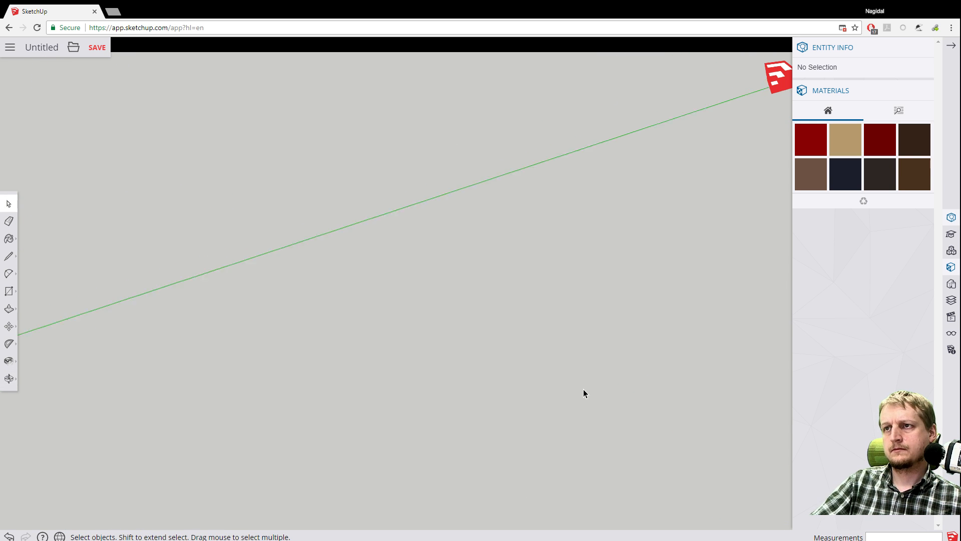
middle_click_drag(552, 401, 373, 364)
middle_click_drag(291, 312, 392, 311)
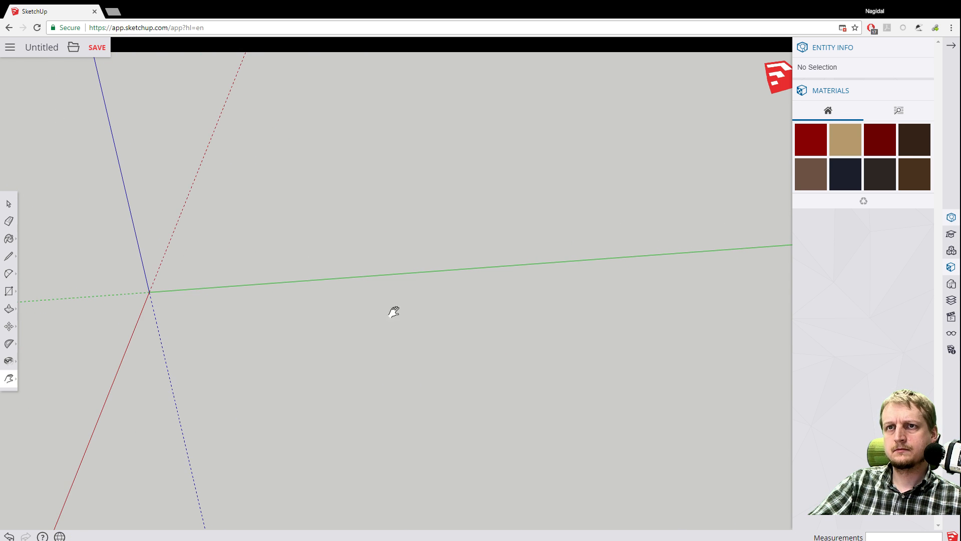
middle_click_drag(302, 296, 247, 322)
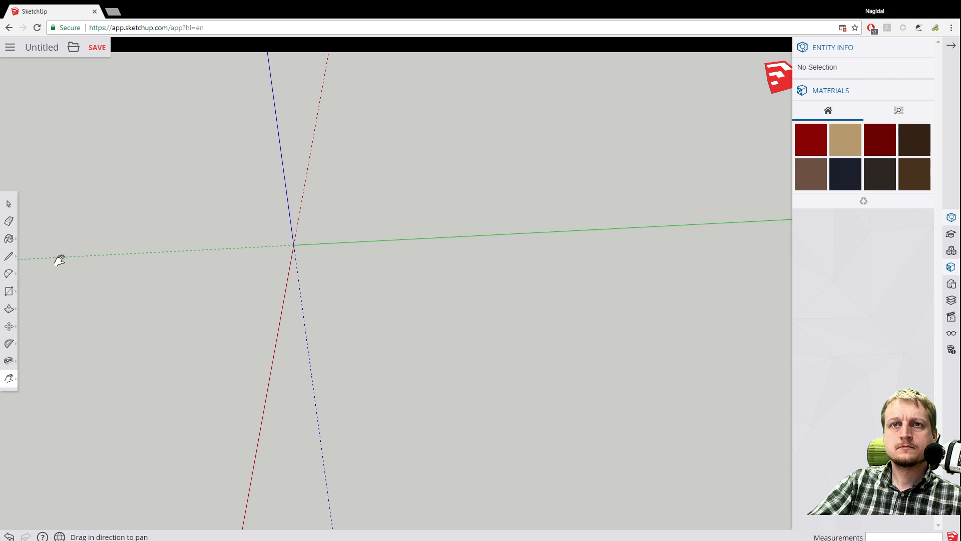
left_click(9, 291)
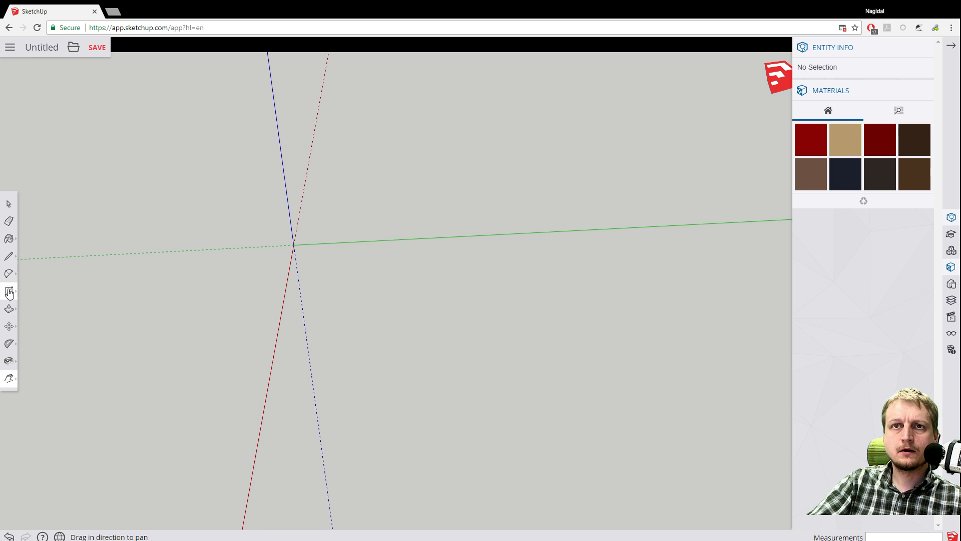
left_click(293, 245)
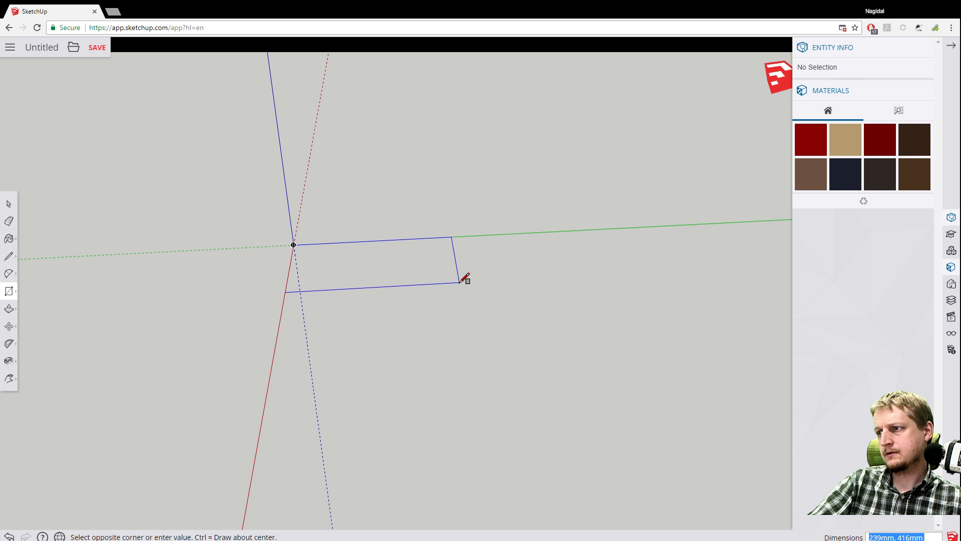
scroll(466, 279, "up", 5)
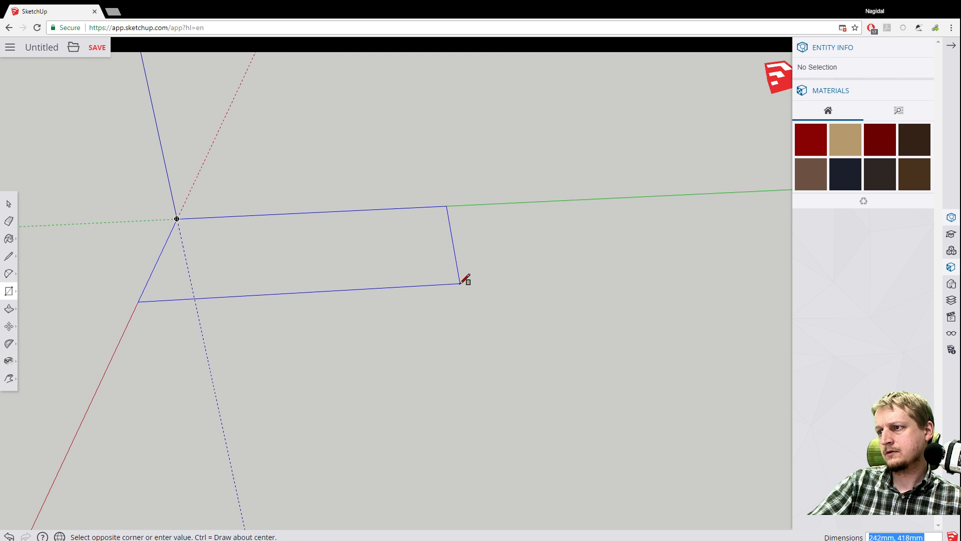
scroll(459, 274, "up", 3)
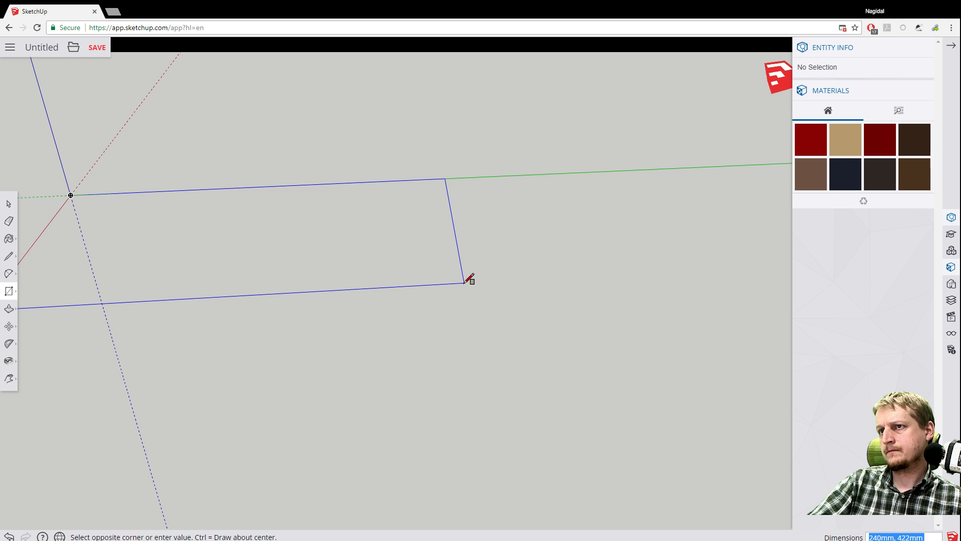
left_click(464, 282)
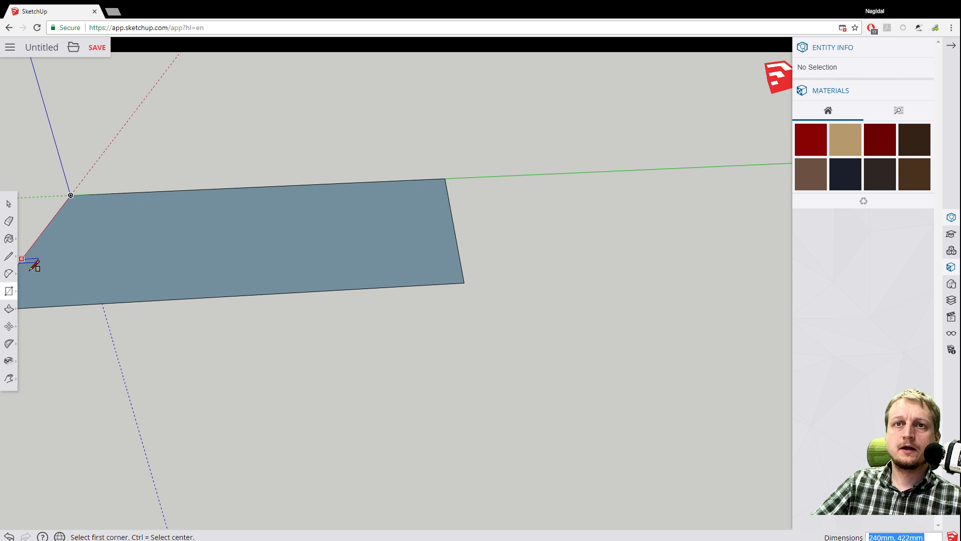
Push/Pull the rectangle up 18 mm to form the board.
left_click(9, 308)
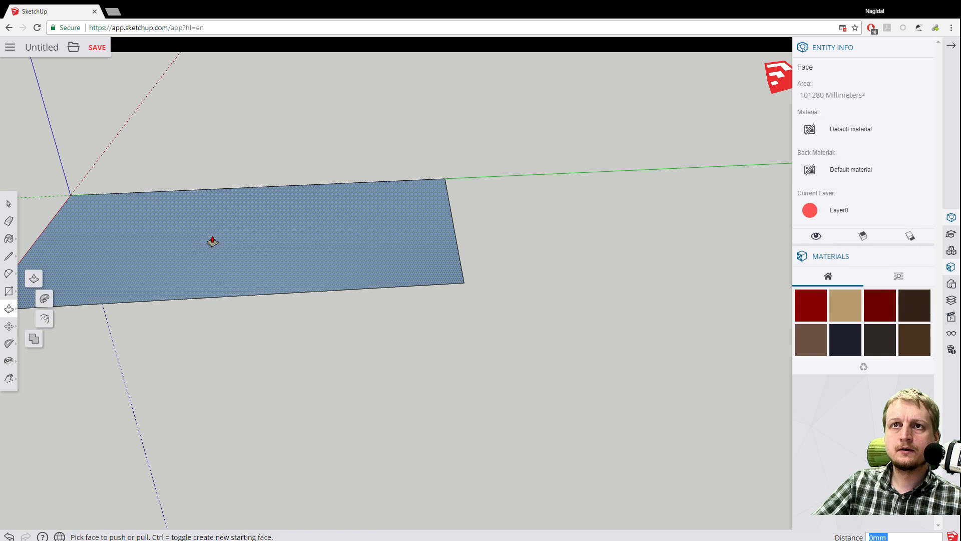
left_click(212, 242)
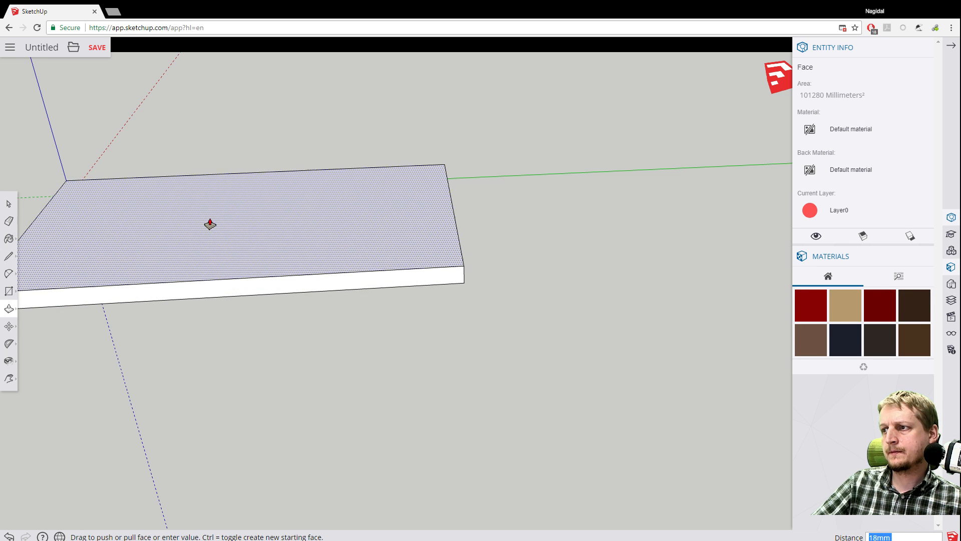
left_click(210, 224)
Draw a strip about 303 by 30 mm on the board's top face, starting at the corner above the origin and running along the long edge.
key("h")
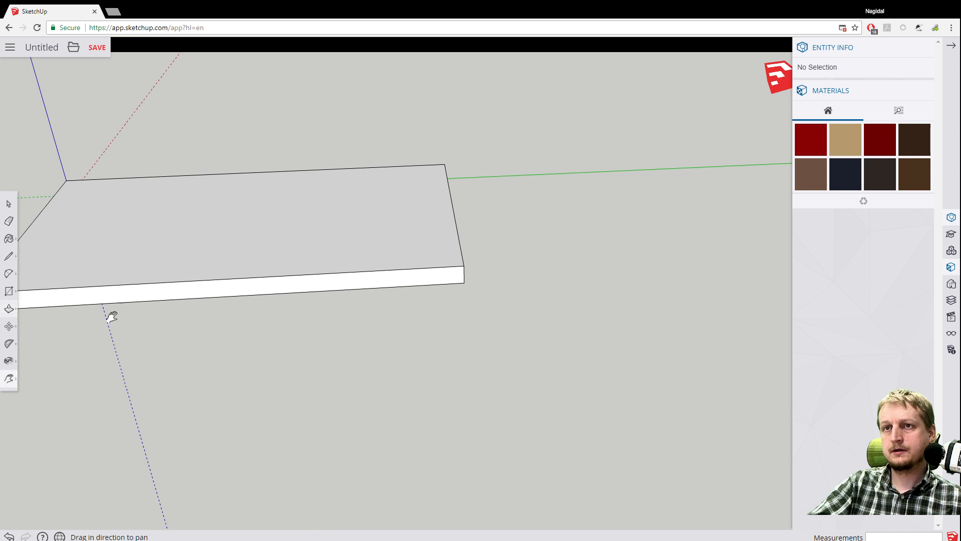
left_click_drag(235, 317, 399, 322)
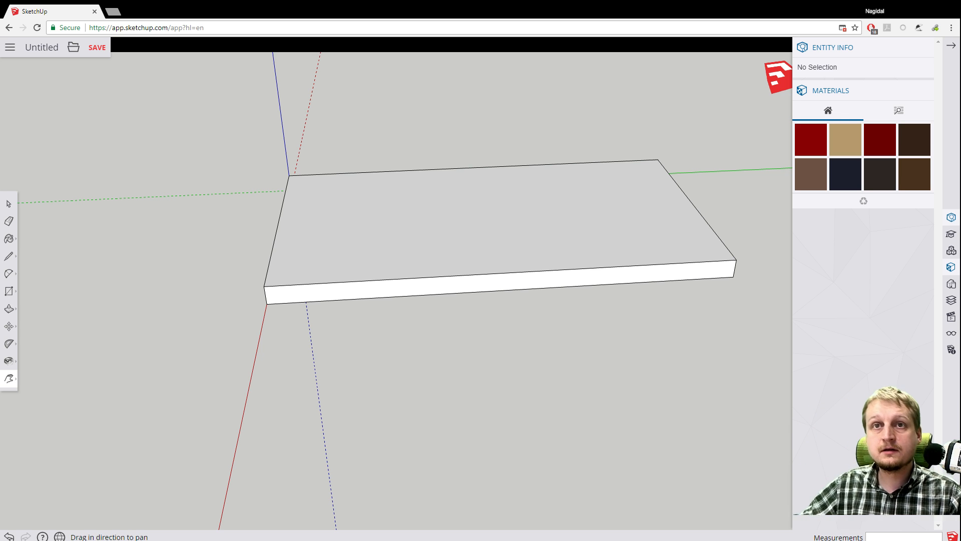
left_click(10, 292)
scroll(220, 193, "up", 3)
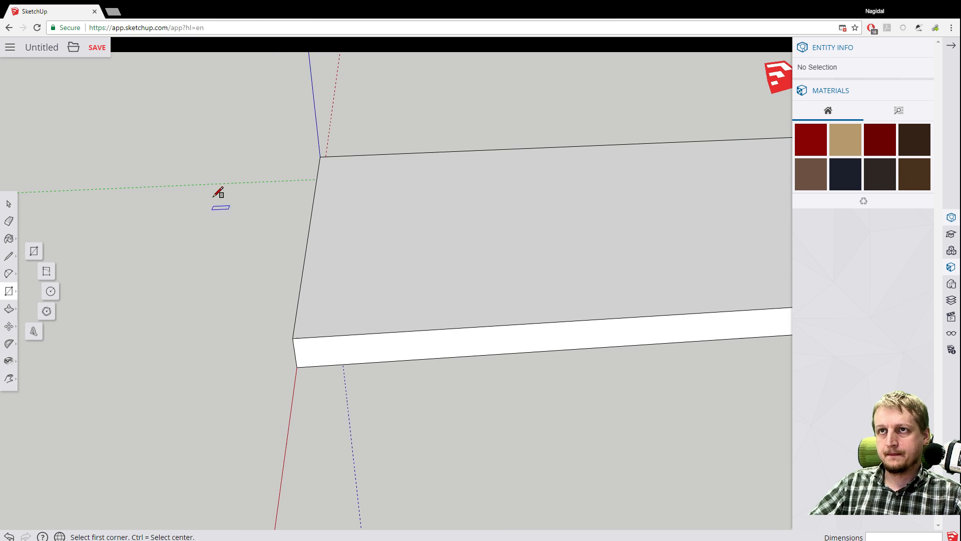
key("h")
left_click_drag(251, 172, 142, 392)
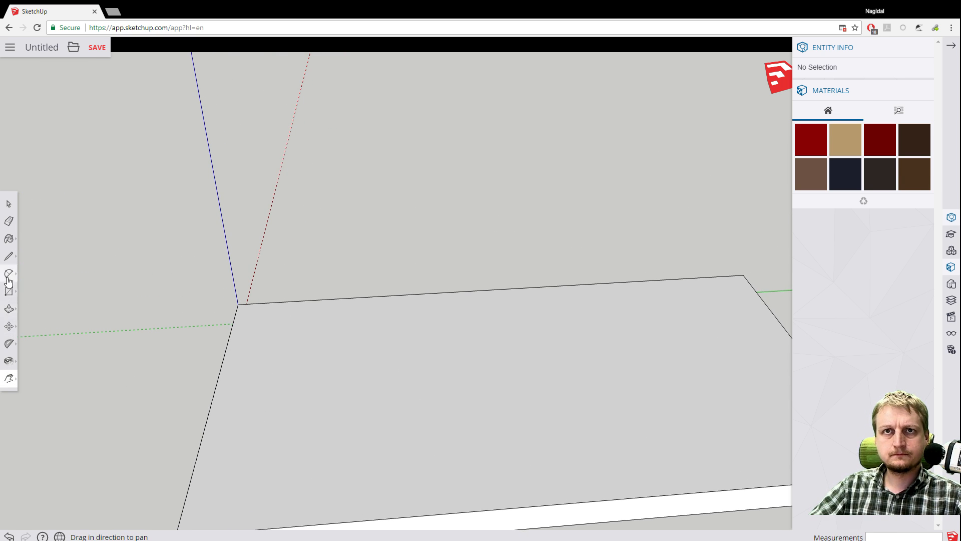
left_click(9, 291)
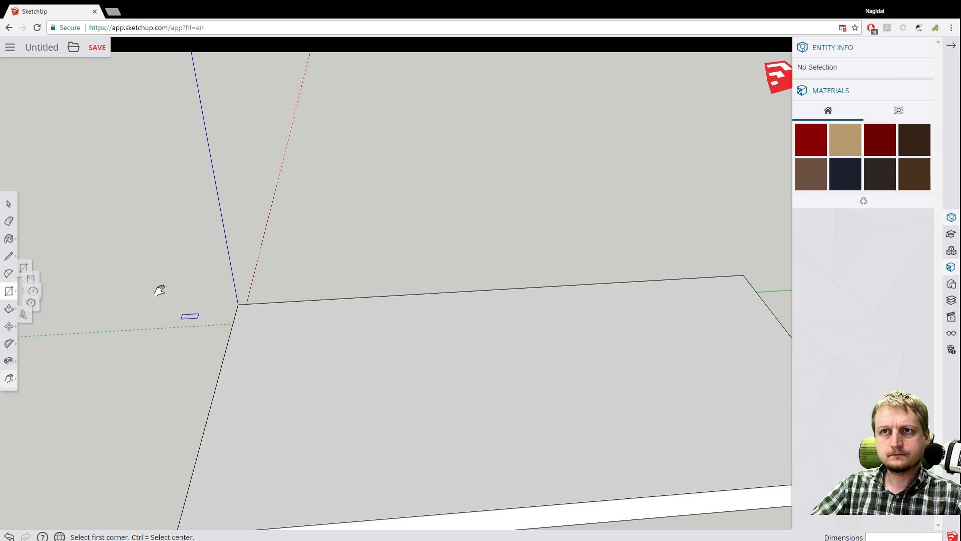
left_click(238, 304)
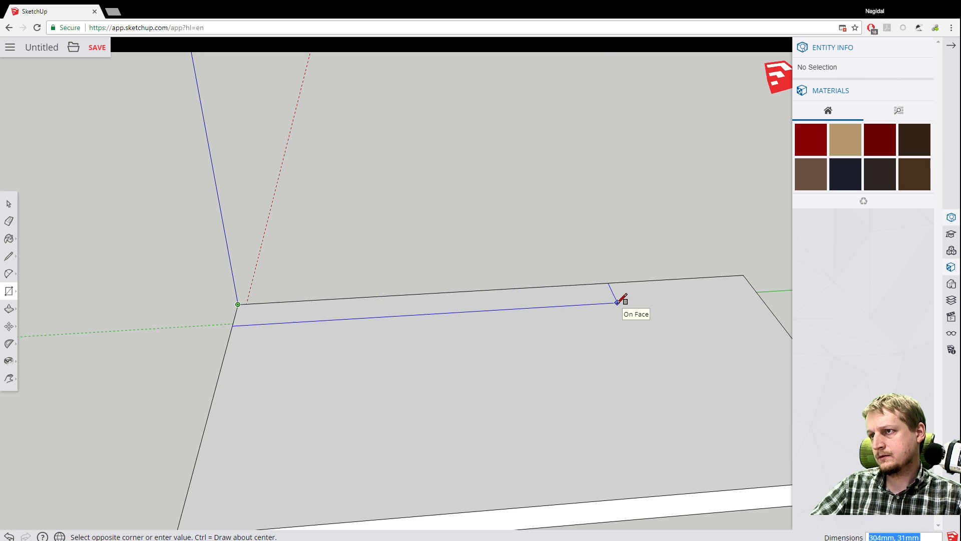
scroll(617, 302, "up", 1)
scroll(617, 302, "up", 2)
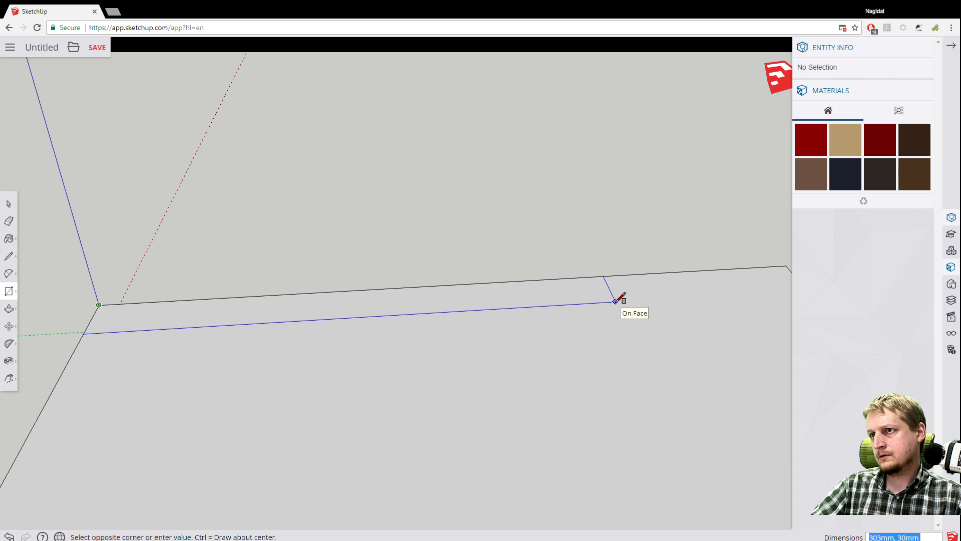
left_click(616, 301)
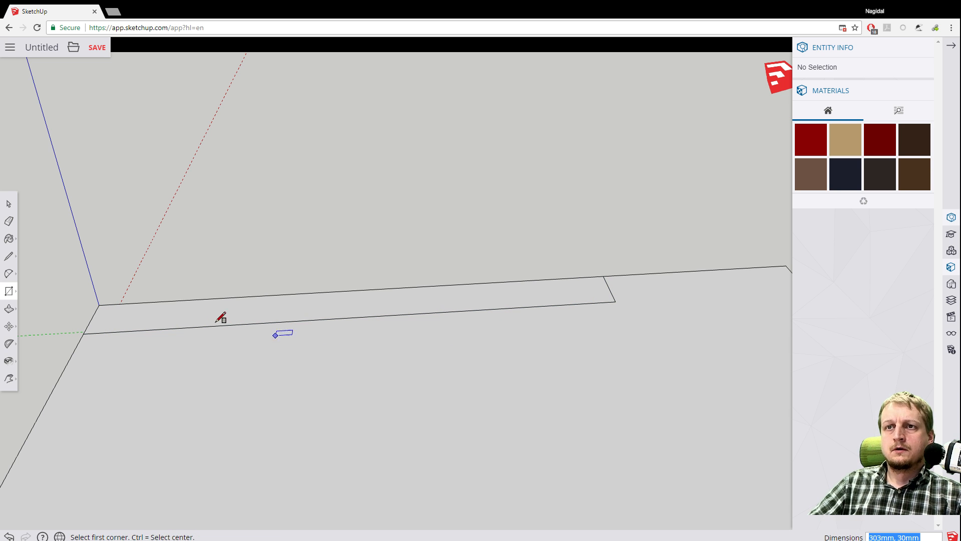
Draw a strip about 302 by 30 mm along the opposite long edge and a strip about 180 by 30 mm connecting both along the short edge.
key("h")
left_click_drag(175, 327, 408, 171)
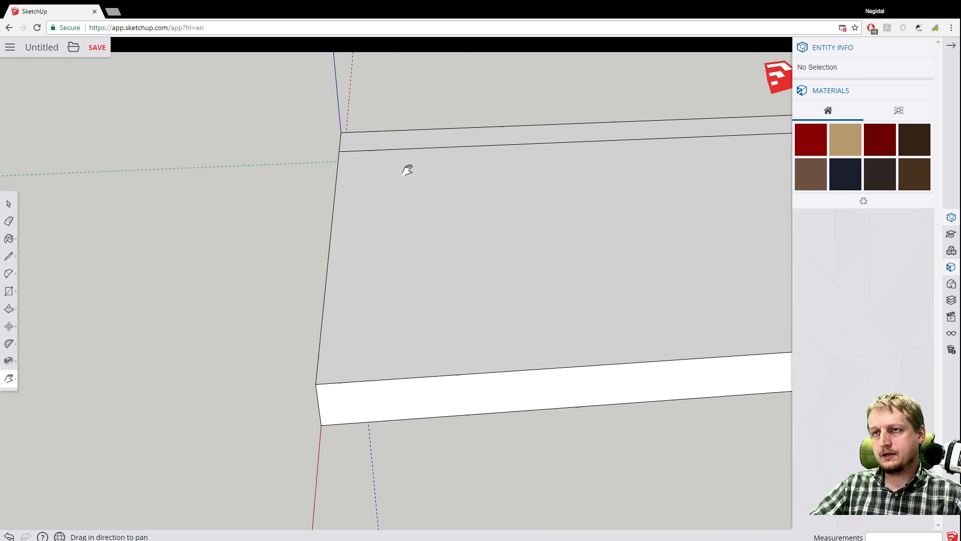
scroll(254, 227, "down", 5)
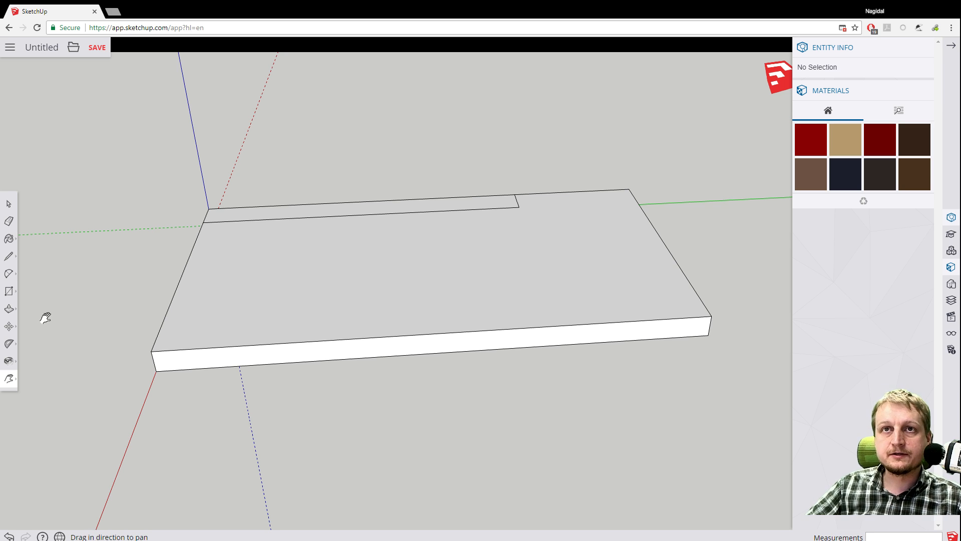
left_click(8, 292)
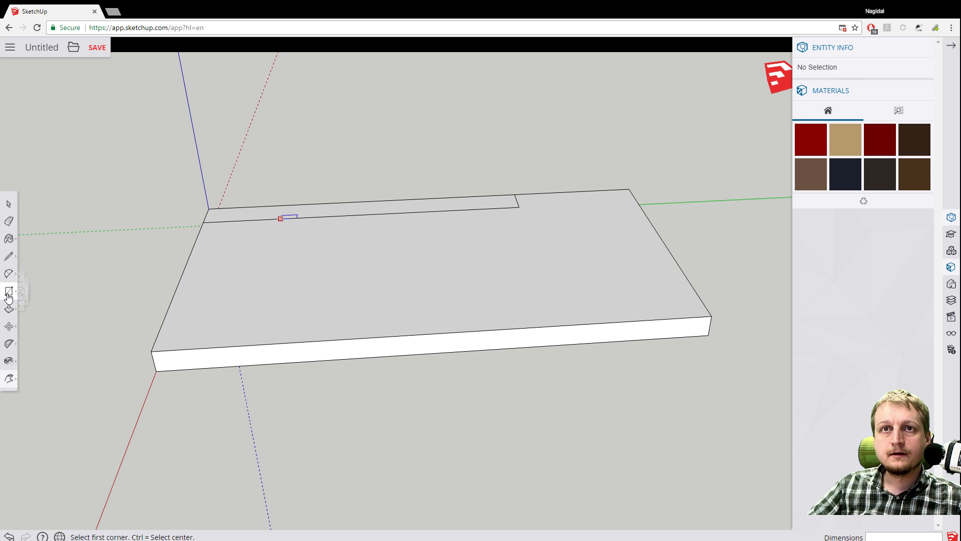
left_click(151, 351)
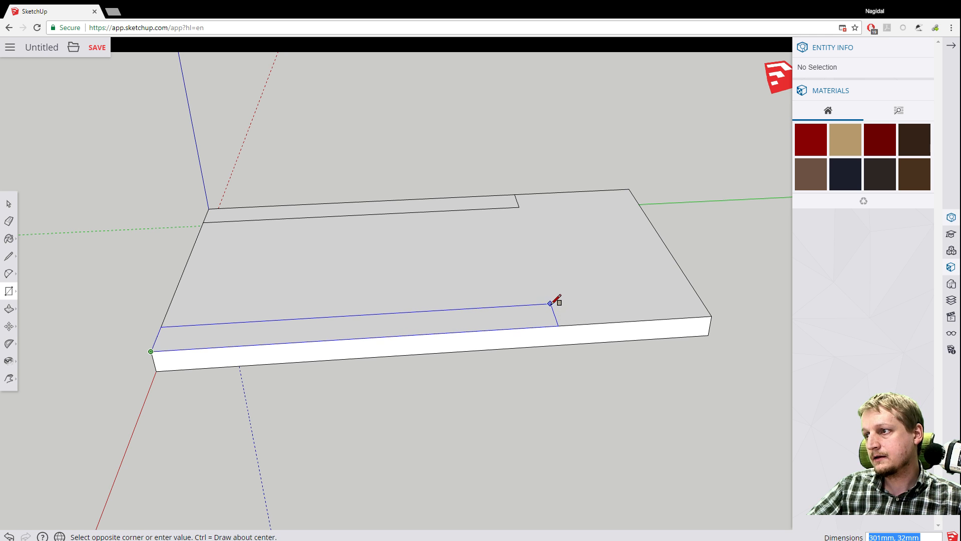
scroll(552, 303, "up", 2)
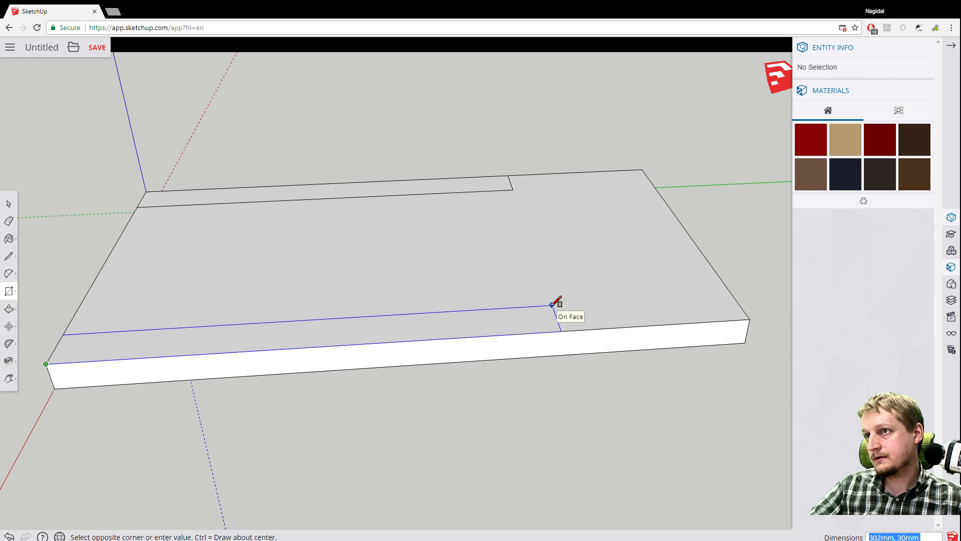
left_click(552, 304)
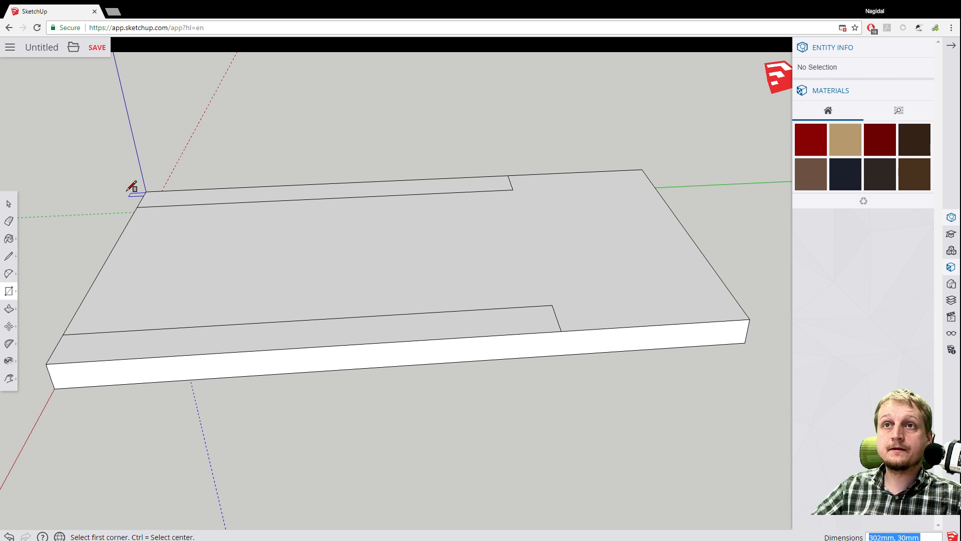
left_click(137, 207)
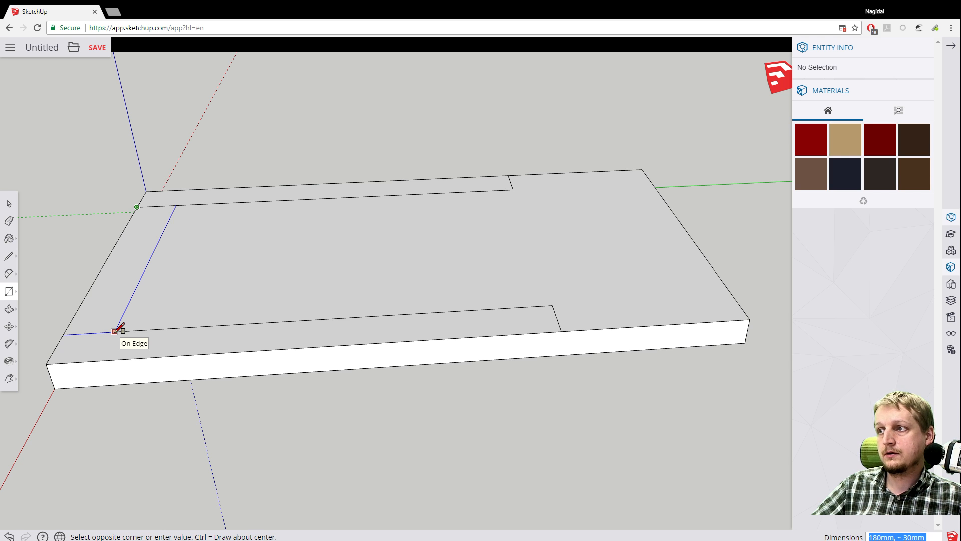
left_click(115, 331)
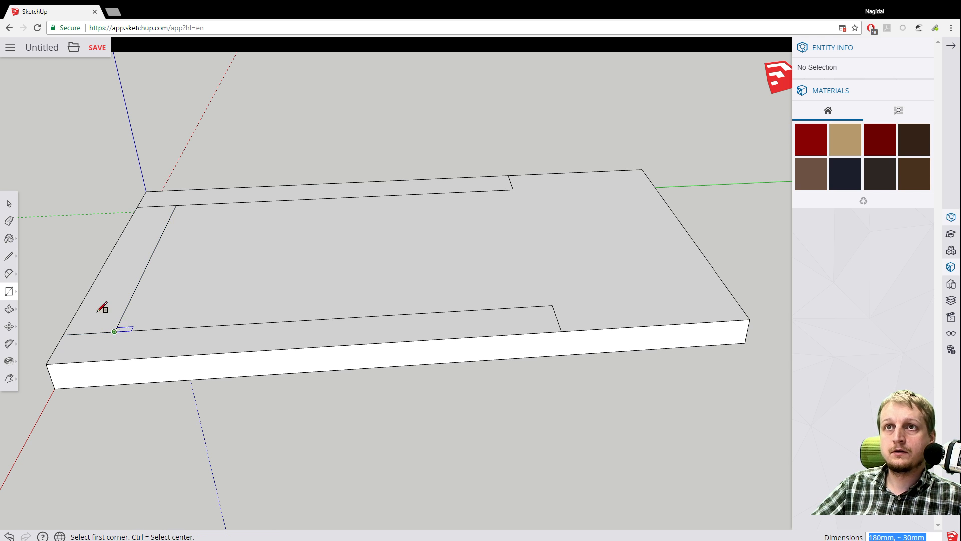
Draw a crosswise strip about 160 by 30 mm from the front strip's inner end corner, leaving a gap before the opposite strip.
middle_click_drag(68, 267, 439, 316)
left_click_drag(241, 478, 73, 442)
key("r")
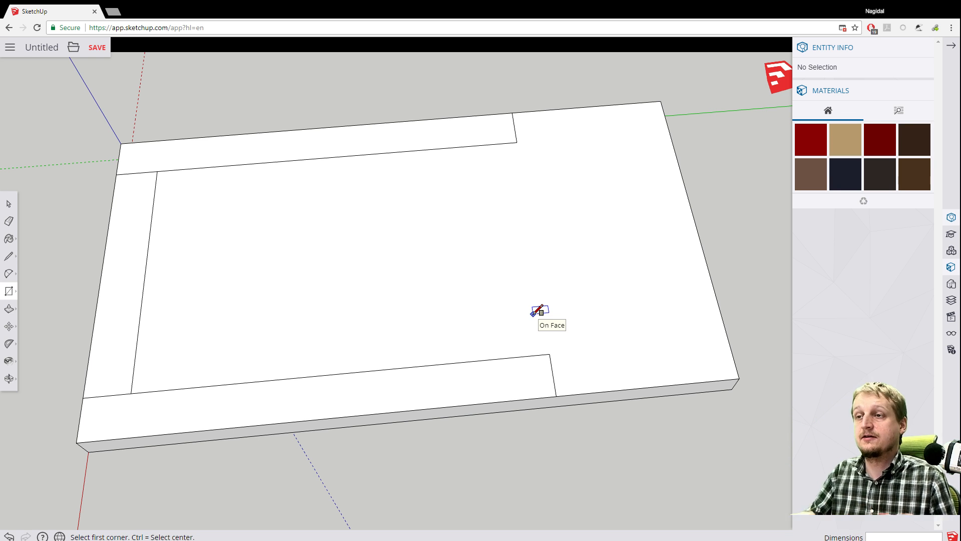
left_click(549, 354)
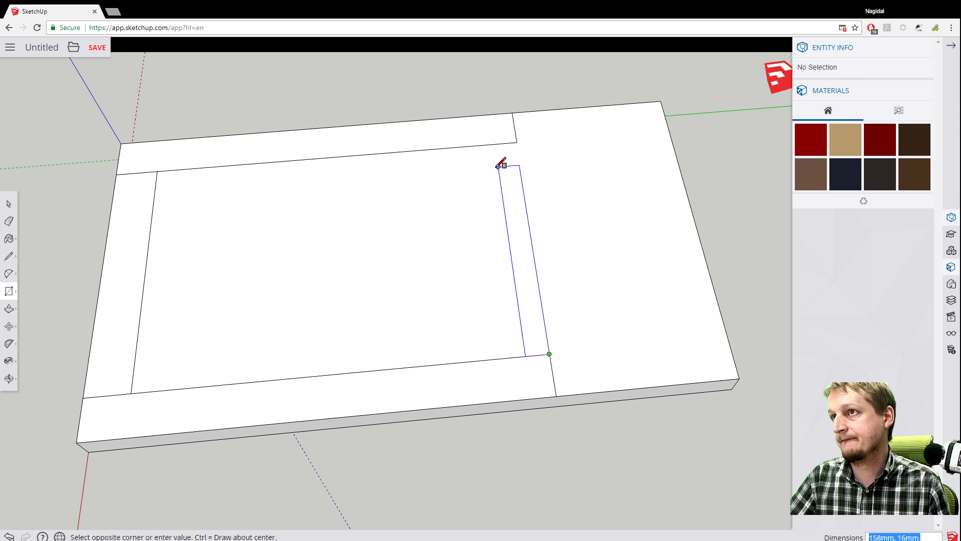
scroll(500, 164, "up", 2)
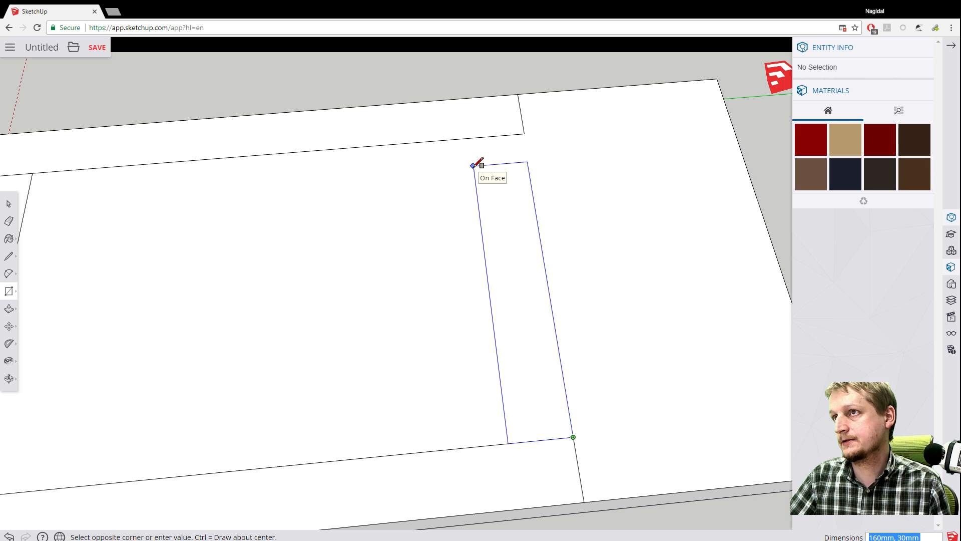
left_click(473, 165)
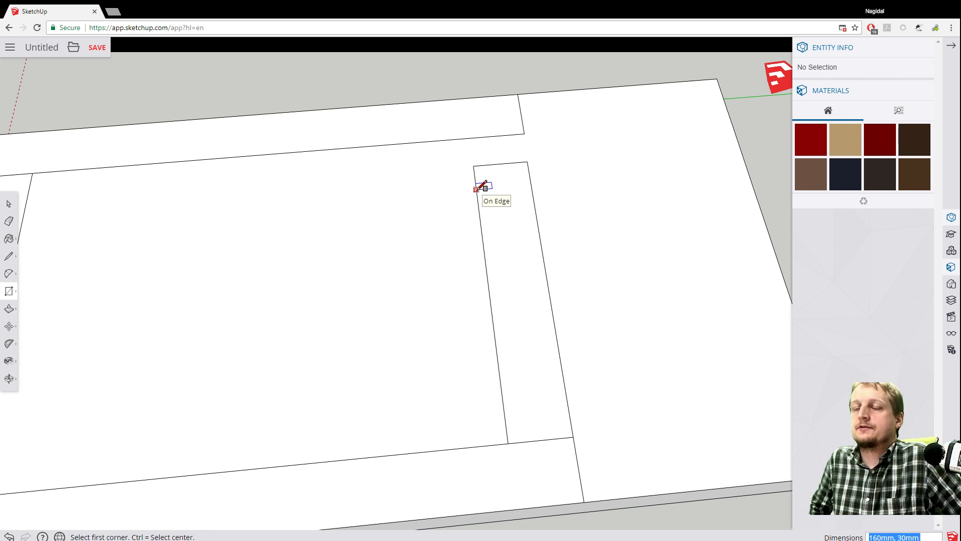
Save the model in the SketchUp project under the name Autoclicker.
scroll(463, 167, "down", 2)
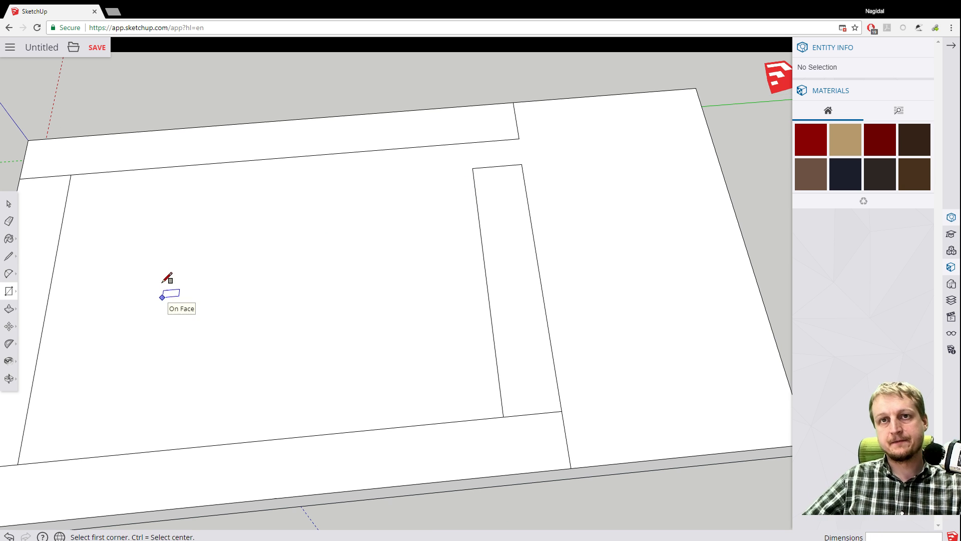
scroll(212, 287, "down", 3)
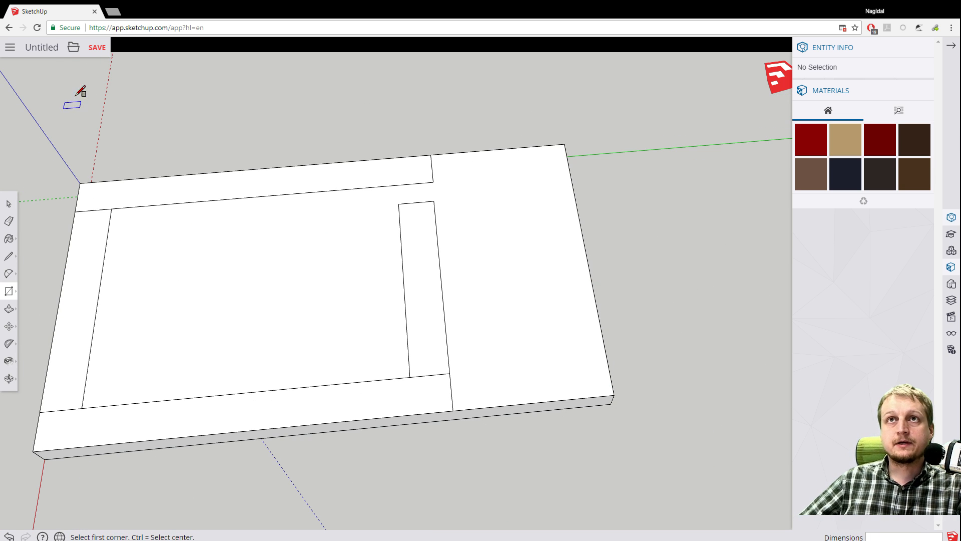
left_click(95, 48)
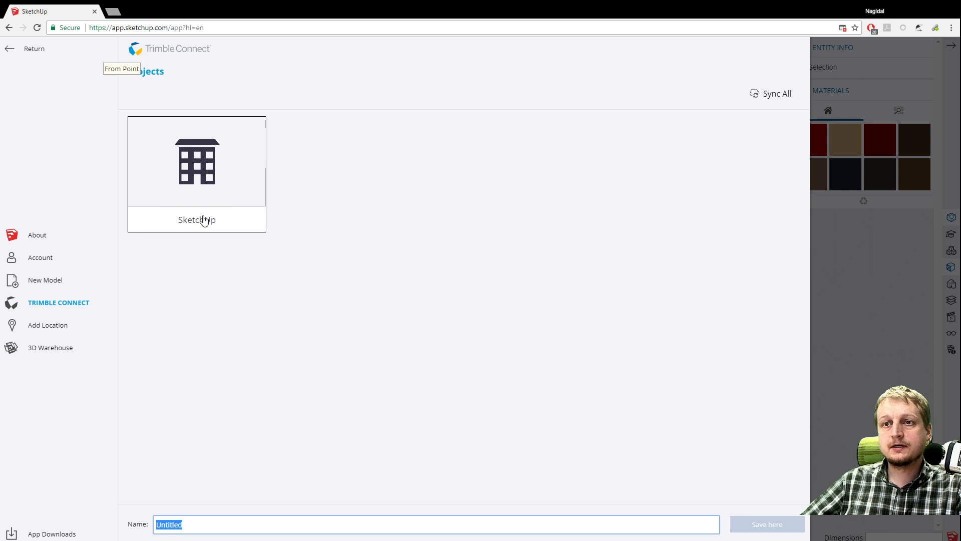
left_click(182, 229)
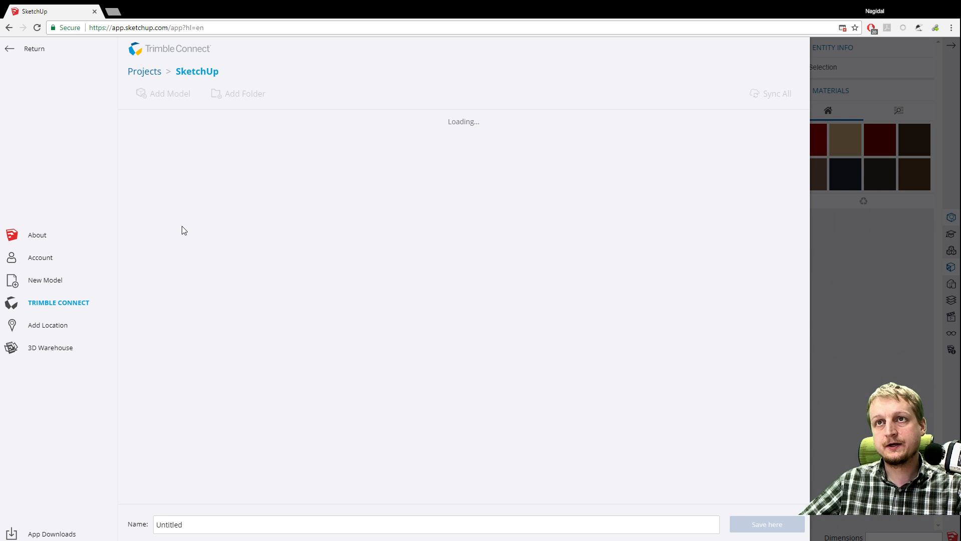
left_click(170, 526)
left_click_drag(171, 526, 189, 524)
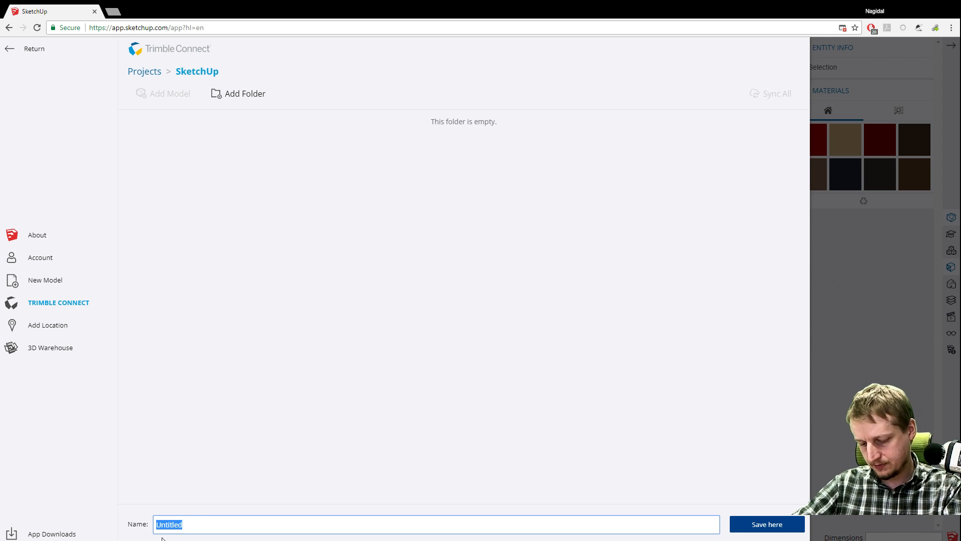
type("Autoclicker")
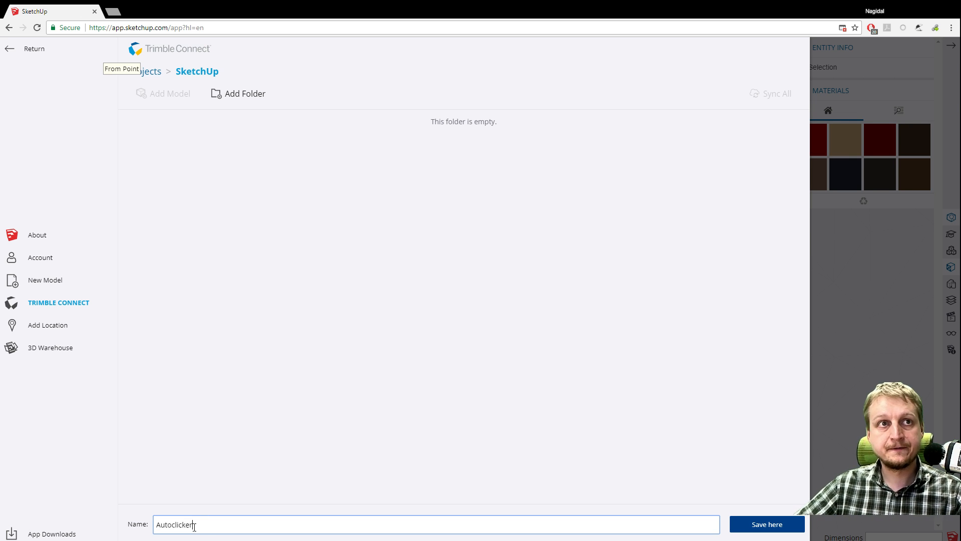
left_click(730, 524)
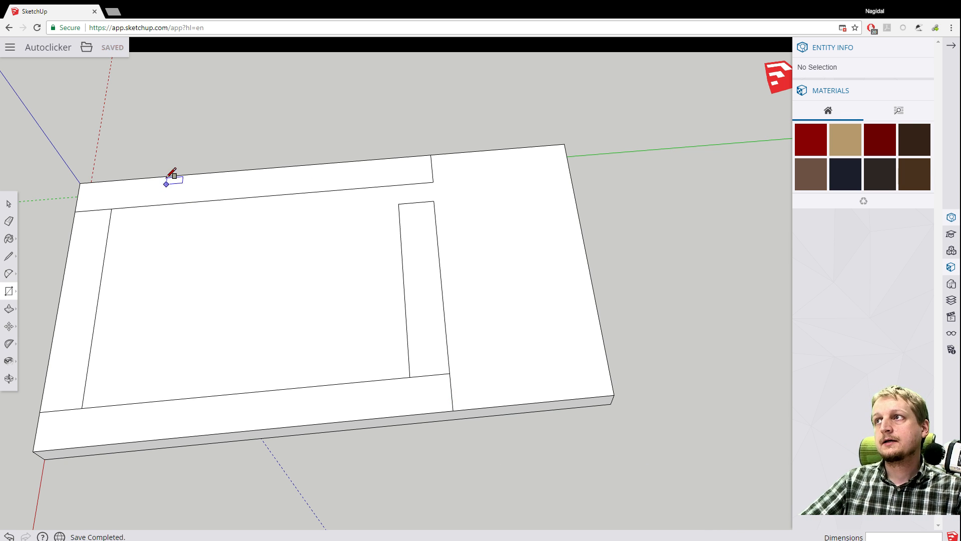
Delete the edge segments separating the front long strip from the short-edge strip and from the crosswise strip.
middle_click_drag(138, 215, 118, 212)
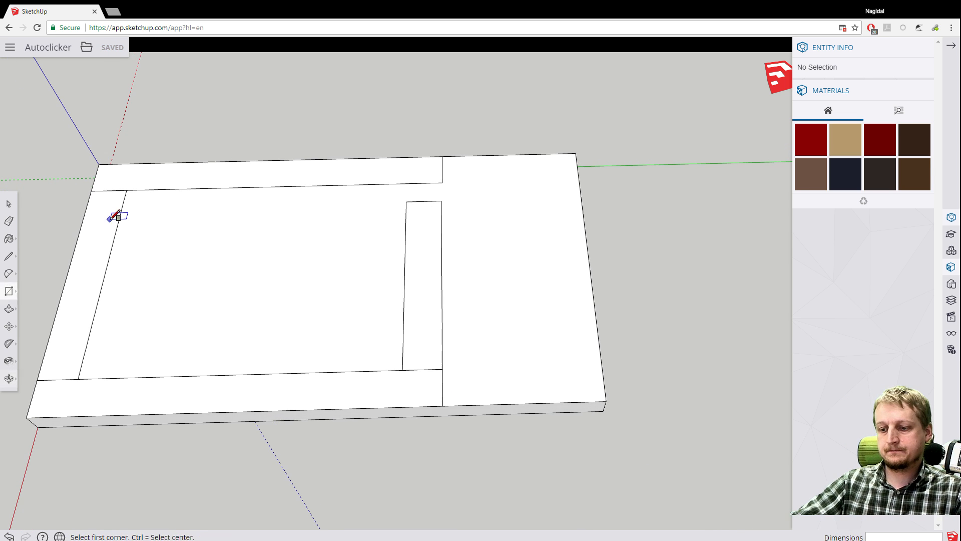
key("h")
left_click_drag(157, 212, 262, 187)
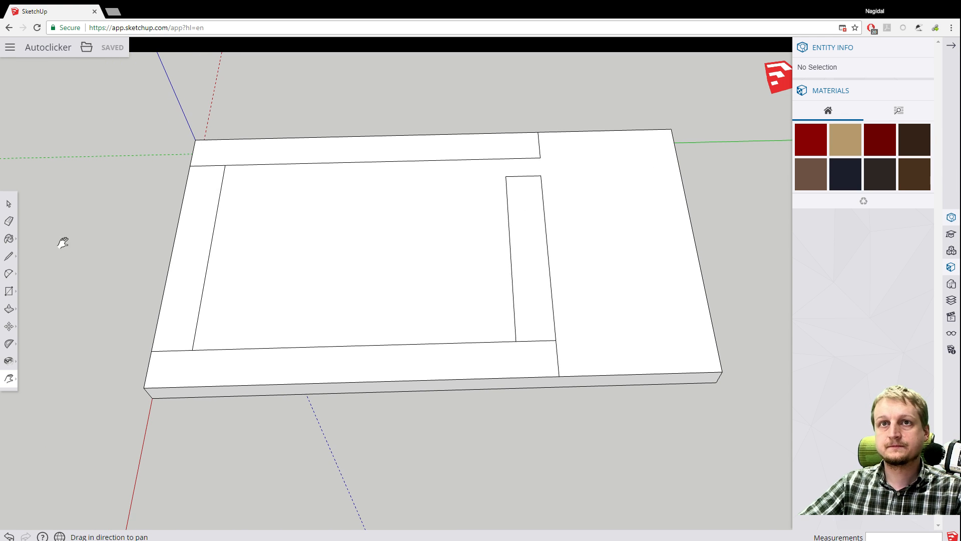
left_click(8, 203)
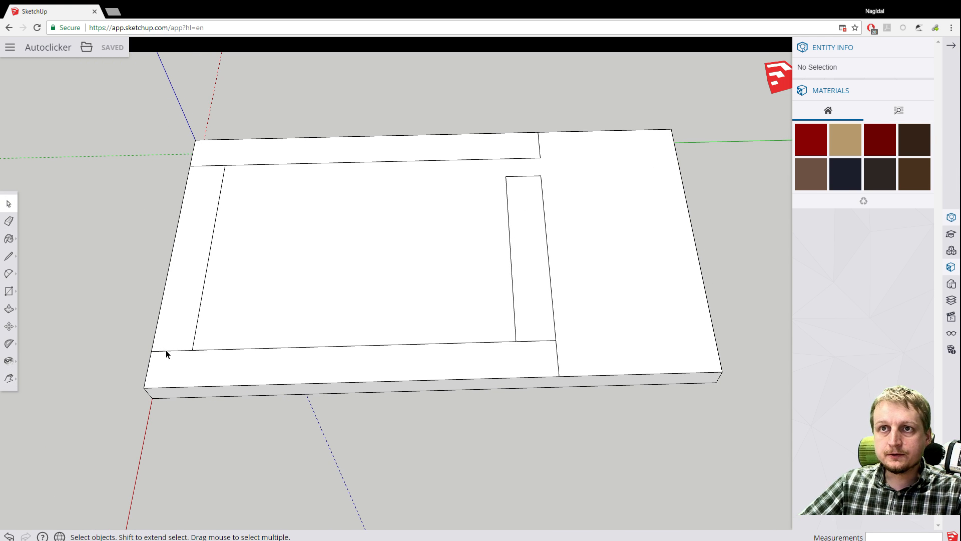
left_click(166, 350)
key("Delete")
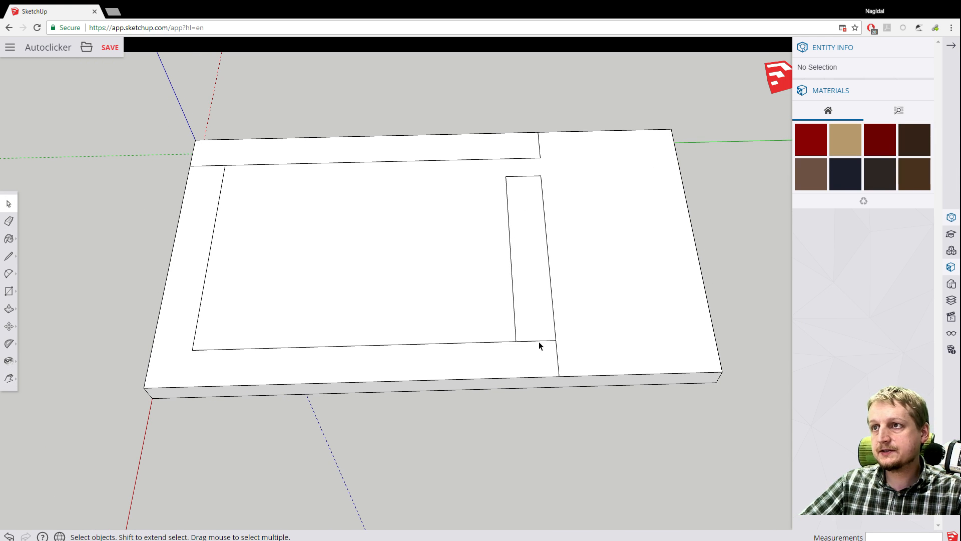
left_click(539, 340)
left_click(537, 341)
key("Delete")
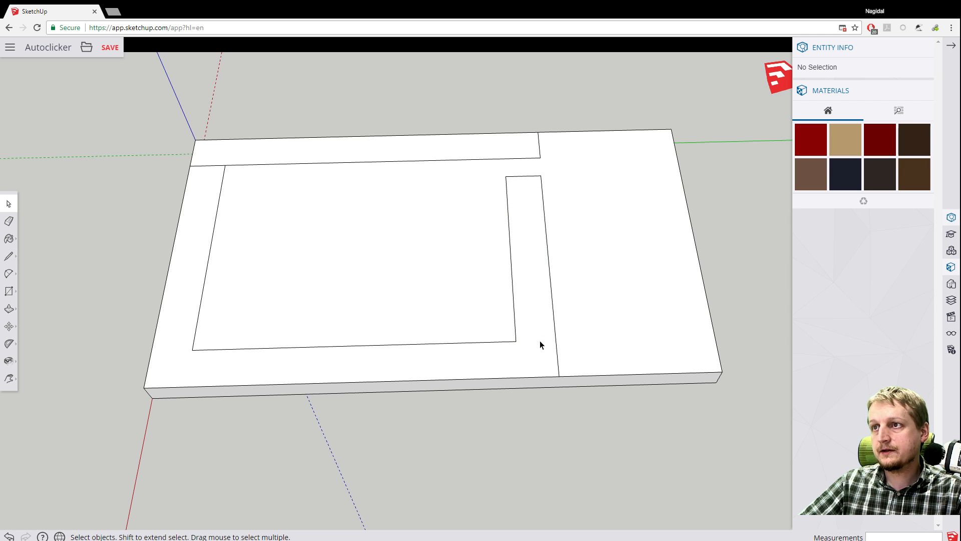
Delete the edge segment dividing the short-edge strip from the far long strip near the origin.
left_click(206, 165)
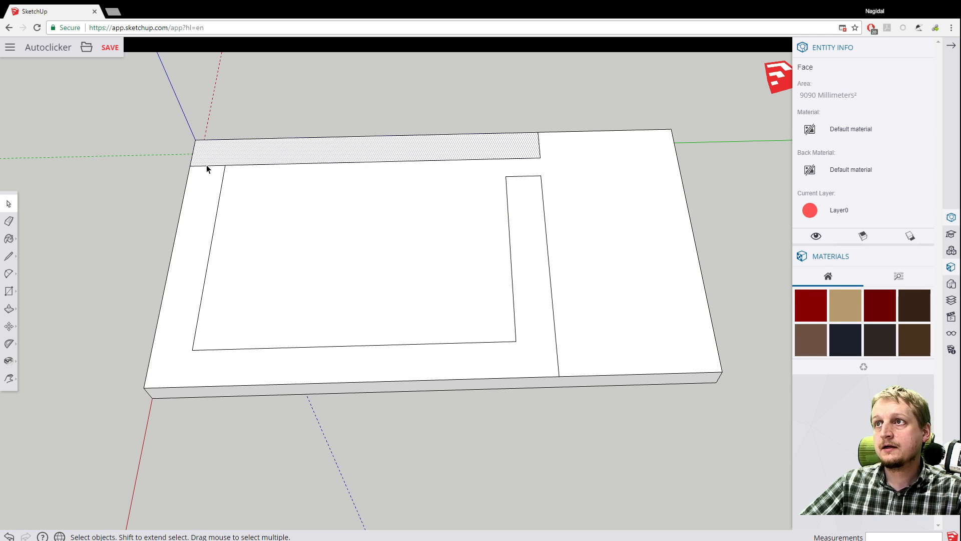
left_click(207, 166)
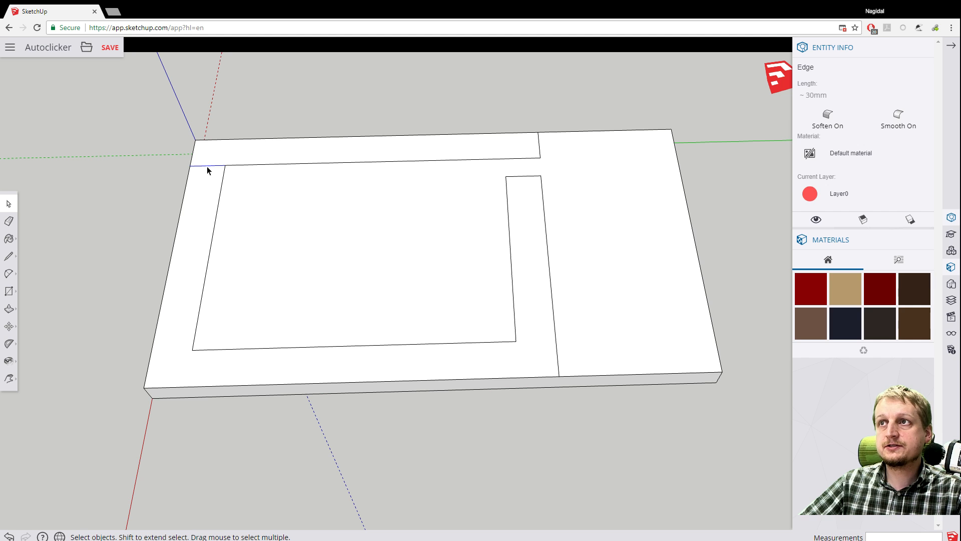
key("Delete")
scroll(526, 155, "up", 5)
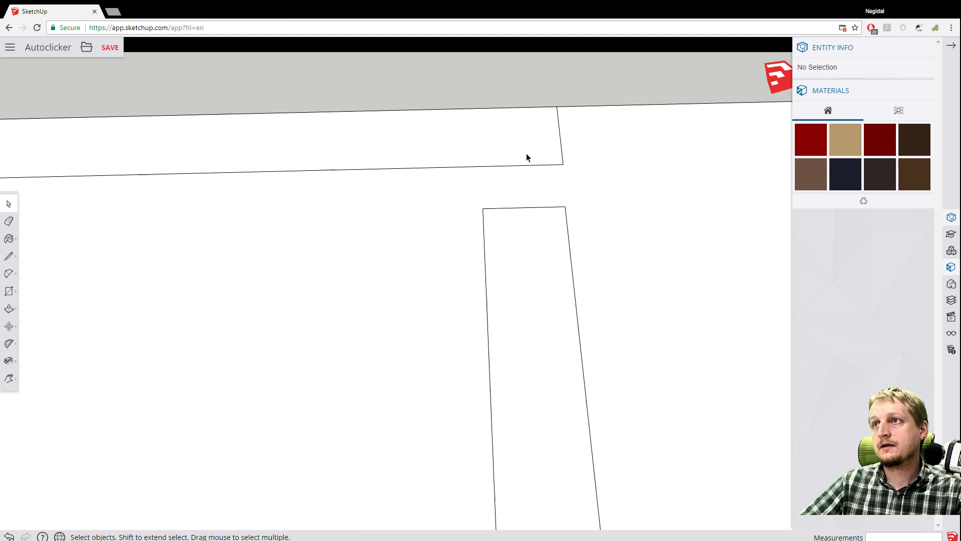
scroll(525, 155, "down", 5)
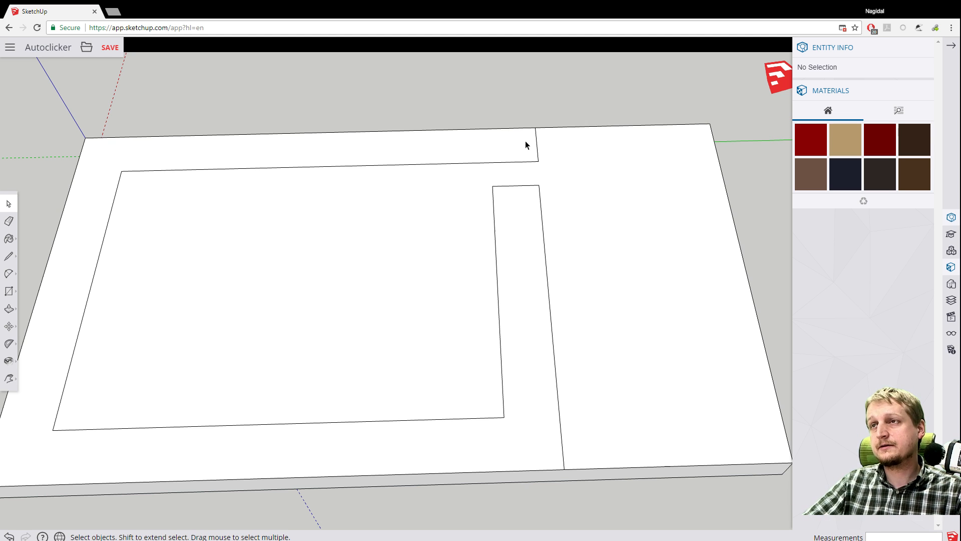
scroll(526, 145, "up", 6)
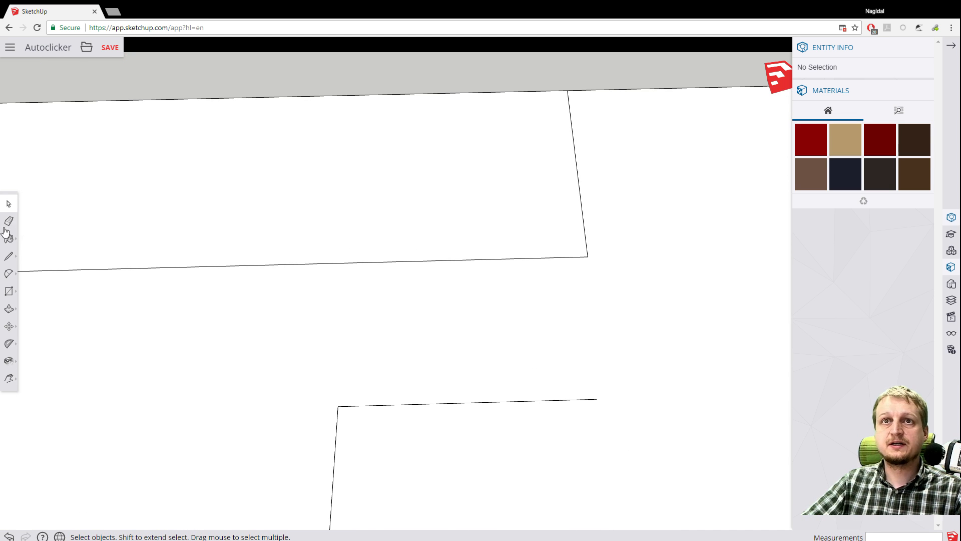
left_click(9, 291)
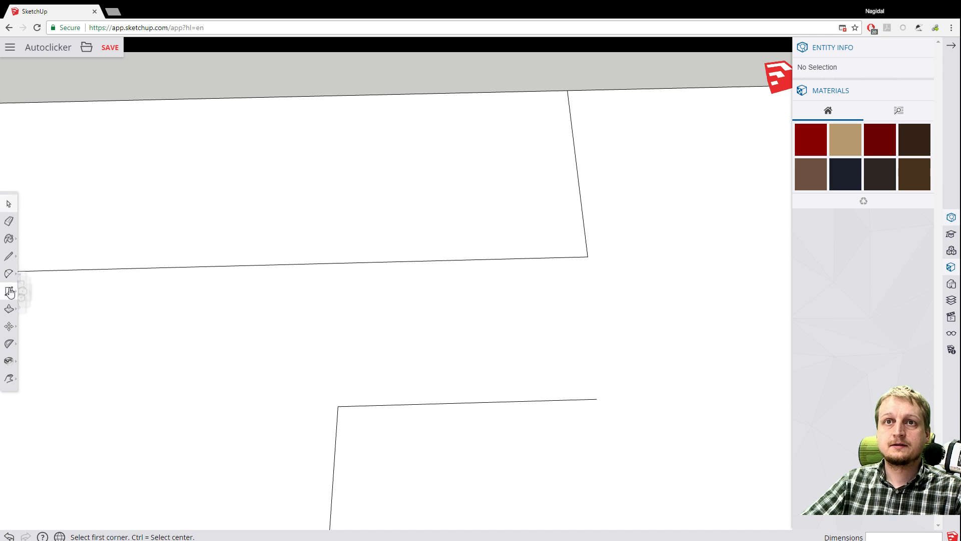
left_click(9, 203)
left_click(576, 162)
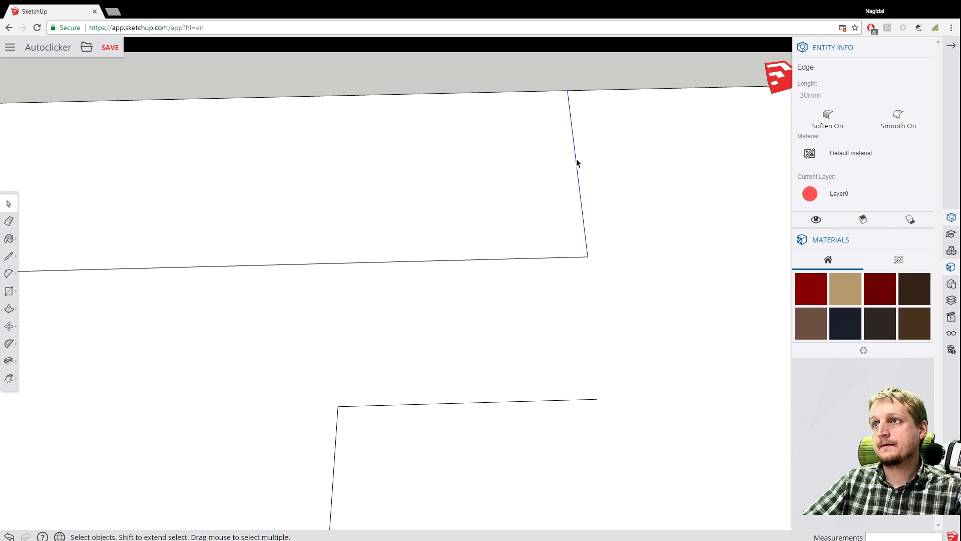
double_click(574, 165)
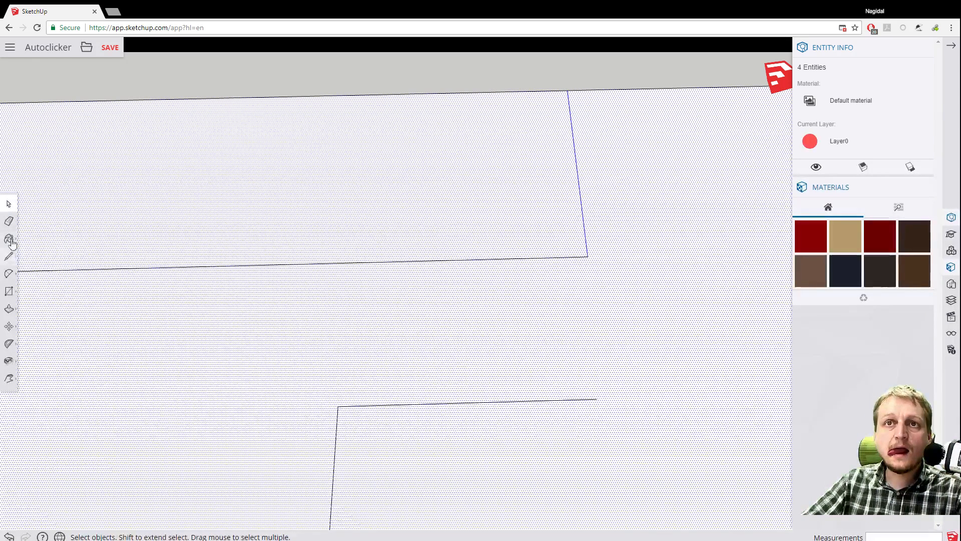
left_click(9, 326)
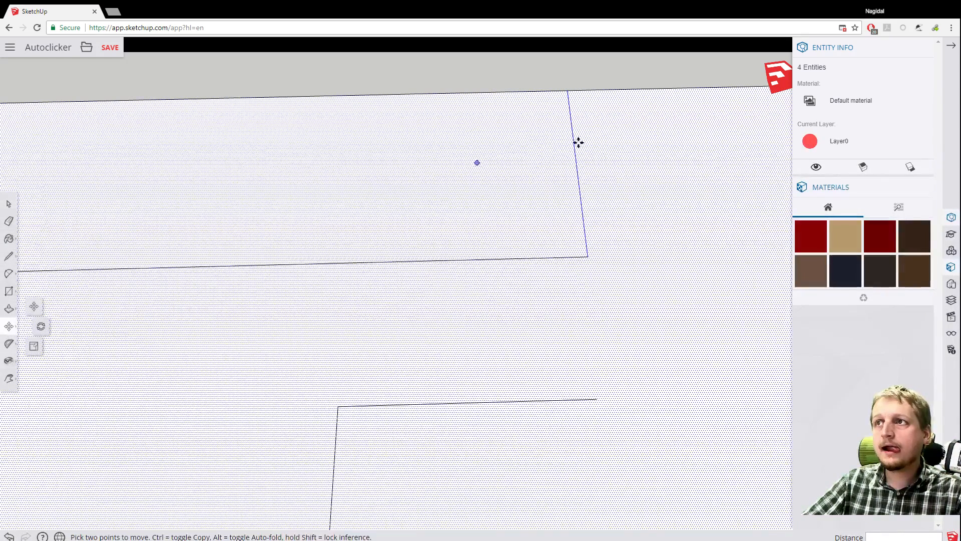
left_click(574, 150)
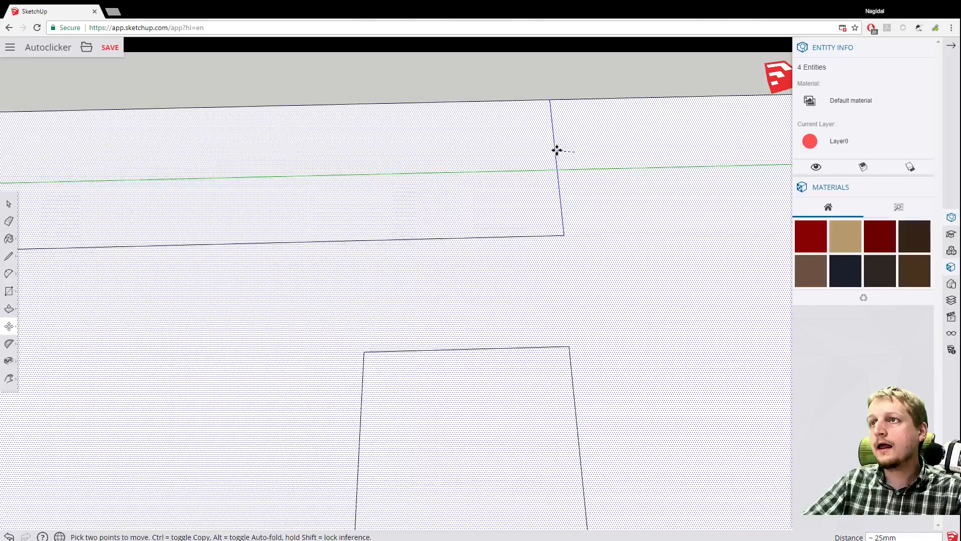
key("Escape")
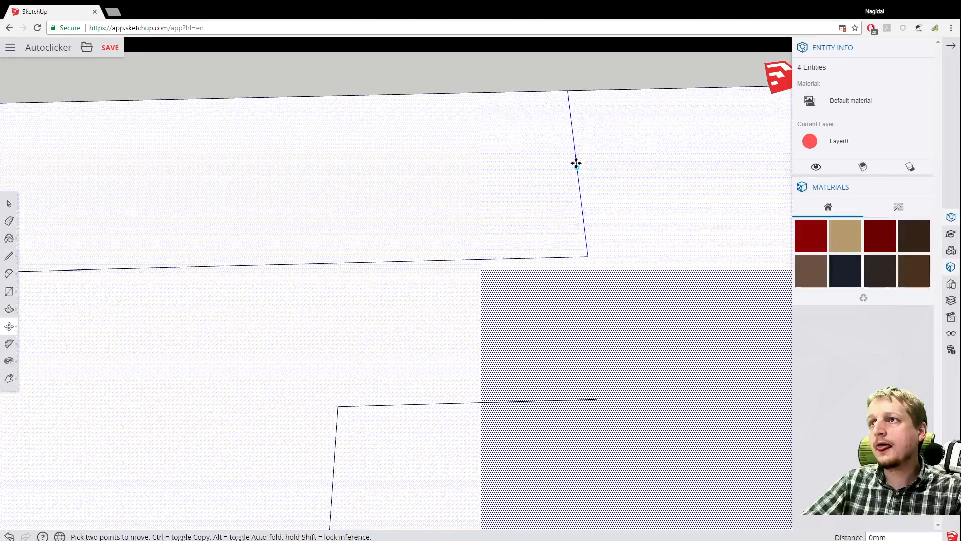
left_click(575, 163)
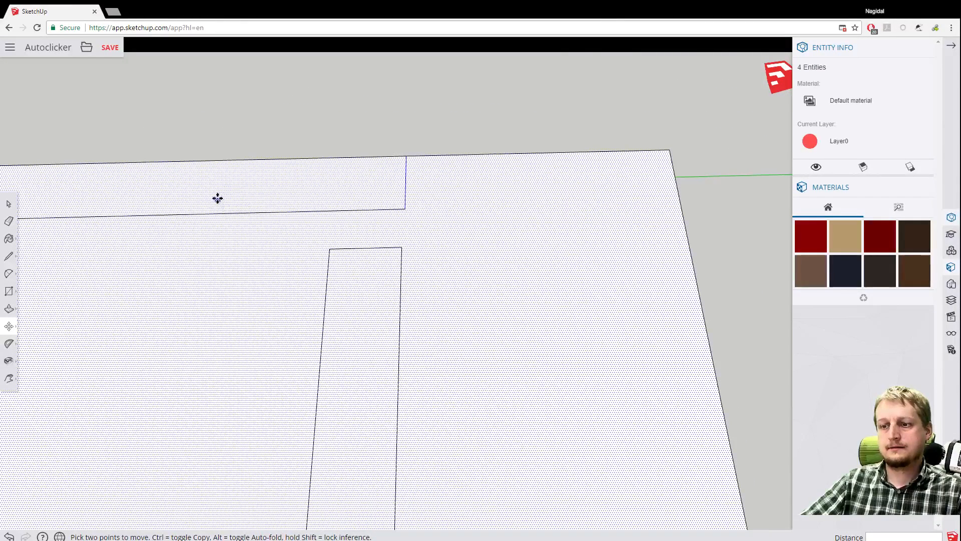
Examine the strip outlines on the board's top face from several angles, including the far strip's end.
key("h")
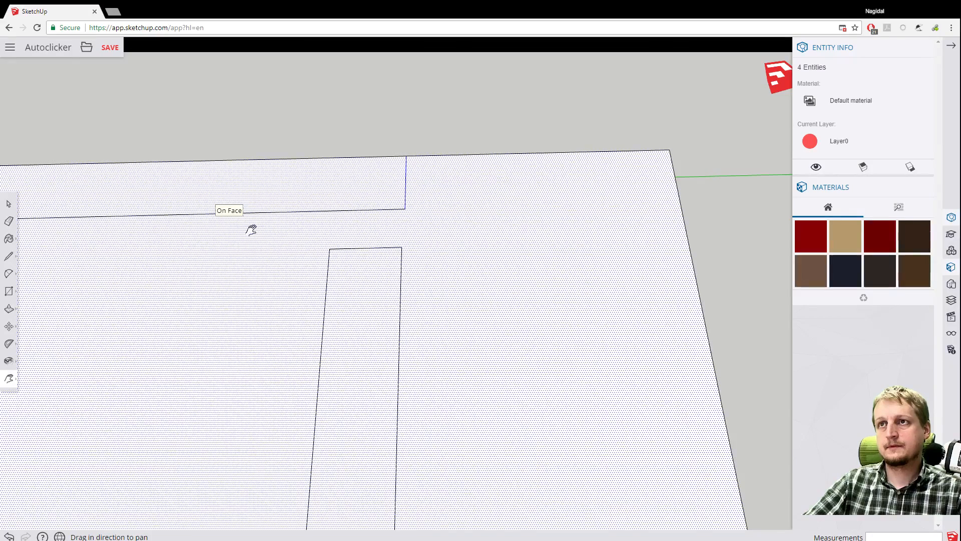
left_click_drag(234, 227, 451, 204)
key("o")
left_click_drag(165, 218, 713, 59)
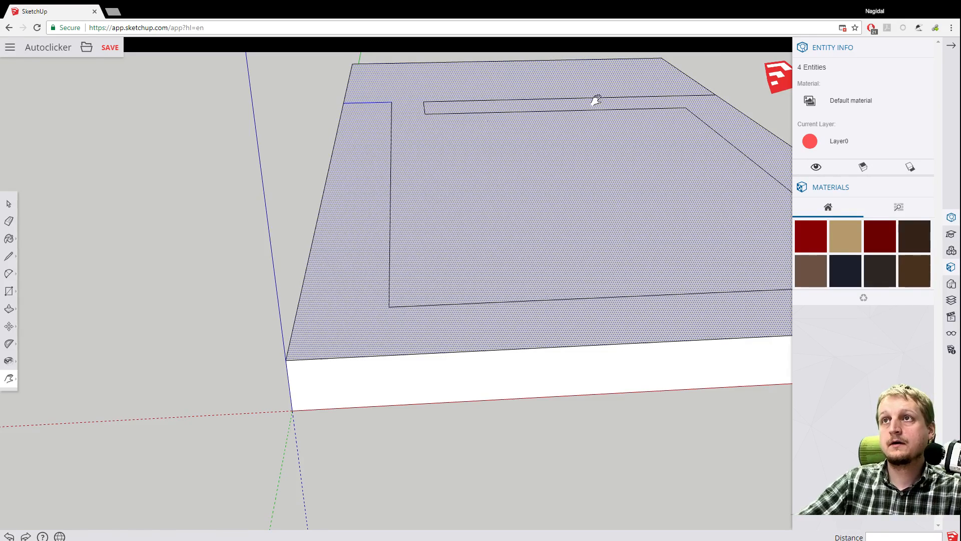
left_click_drag(424, 109, 196, 168)
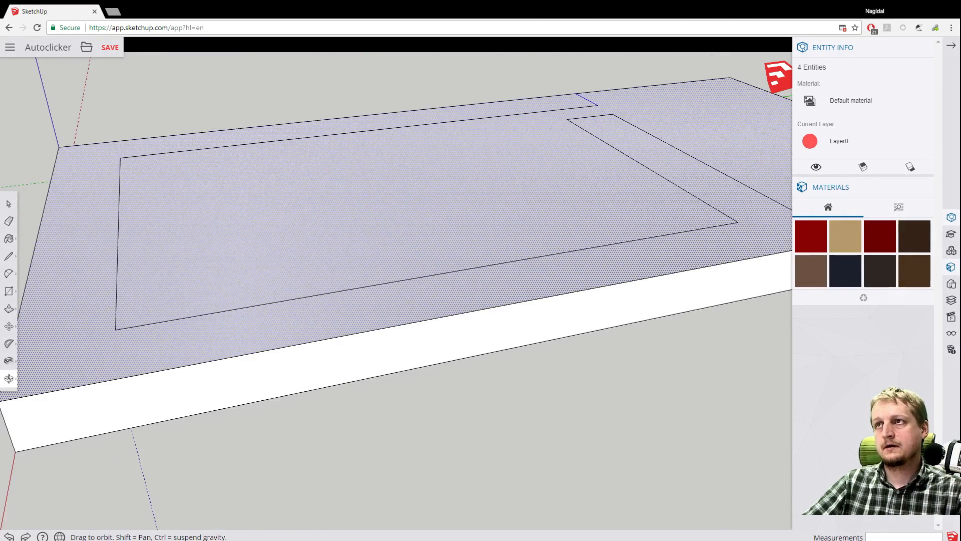
key("h")
middle_click_drag(521, 146, 440, 111)
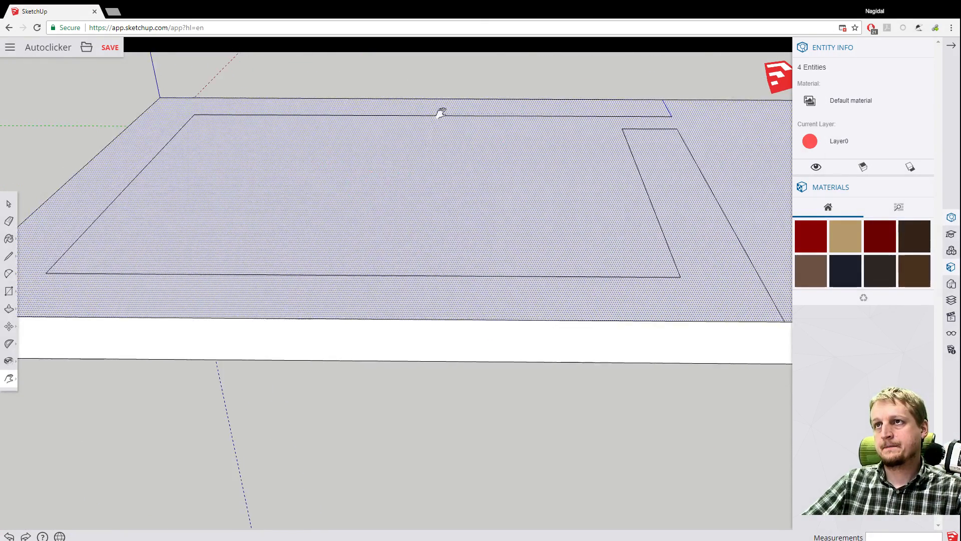
middle_click_drag(405, 141, 422, 302)
scroll(683, 135, "up", 4)
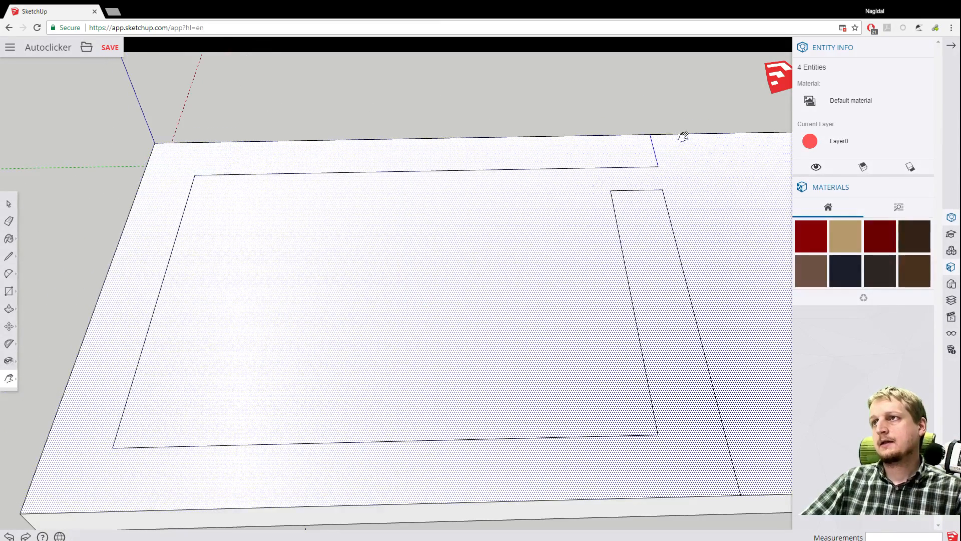
scroll(650, 162, "up", 5)
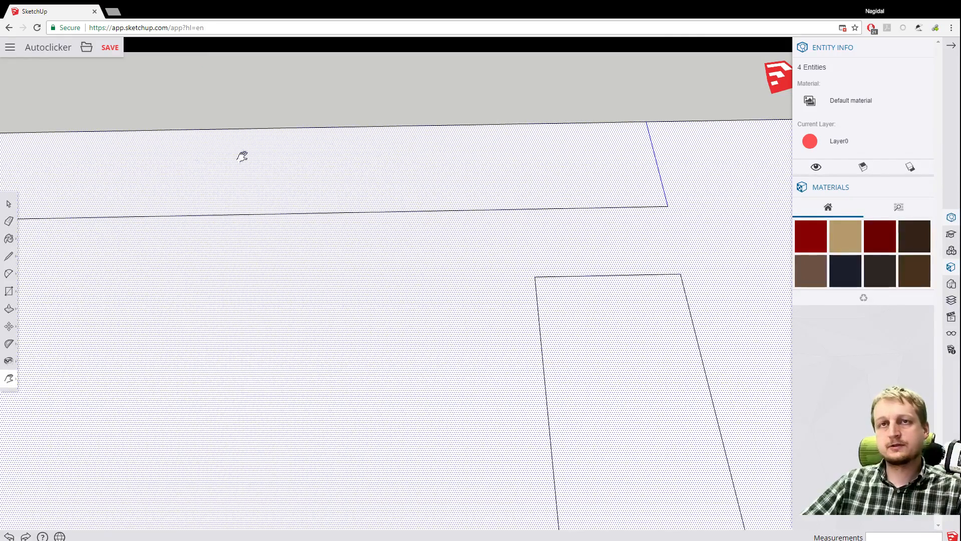
Draw a thin rectangle, 30 mm by about 1 mm, just inside the end edge of the far long strip.
left_click(12, 295)
scroll(656, 150, "up", 2)
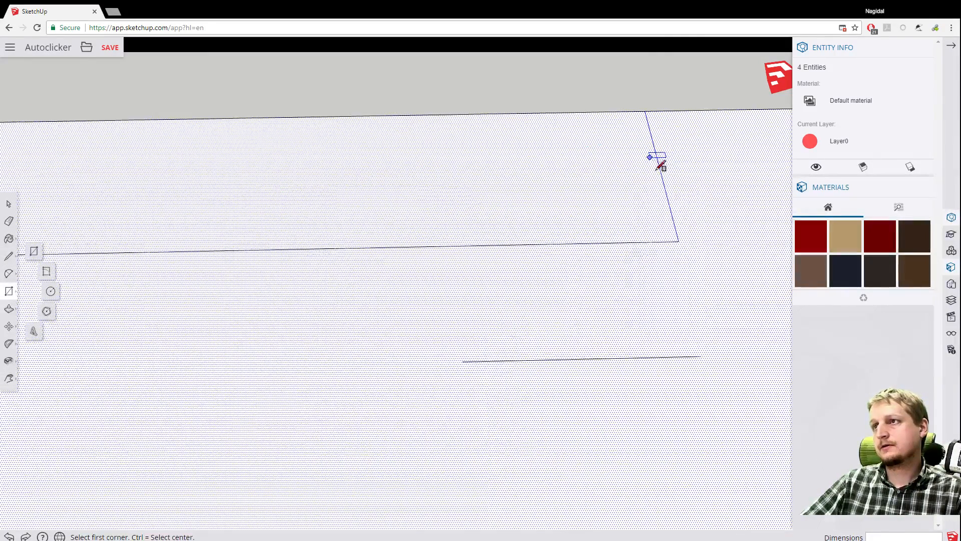
left_click(679, 241)
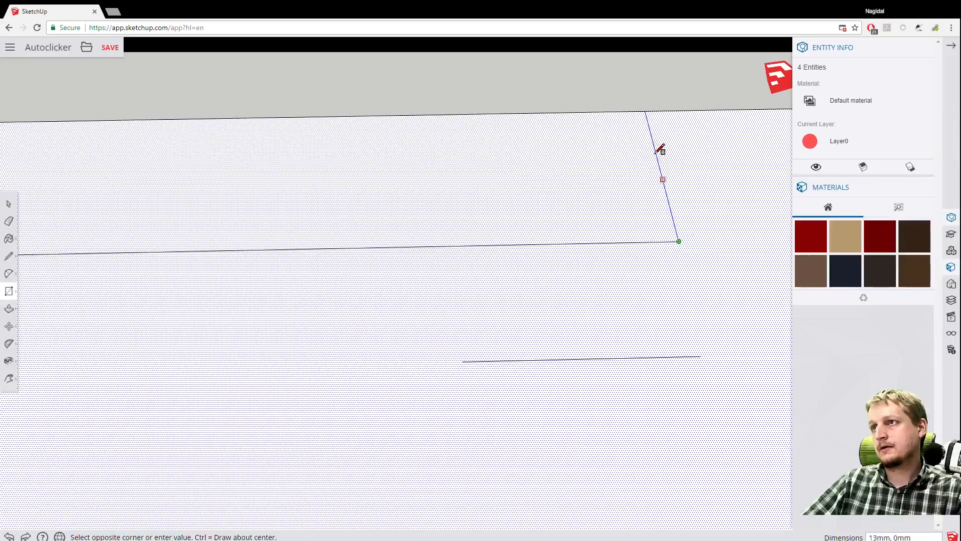
left_click(645, 111)
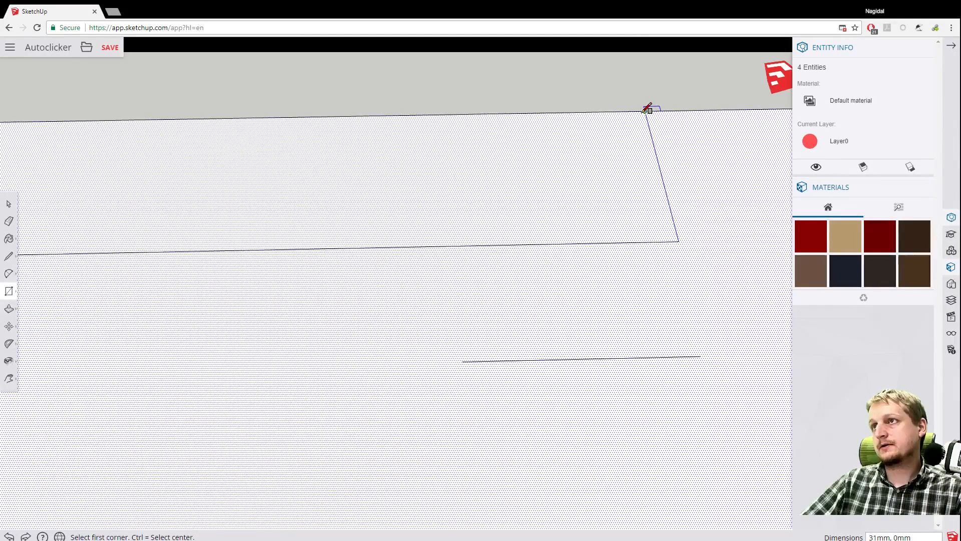
left_click(678, 241)
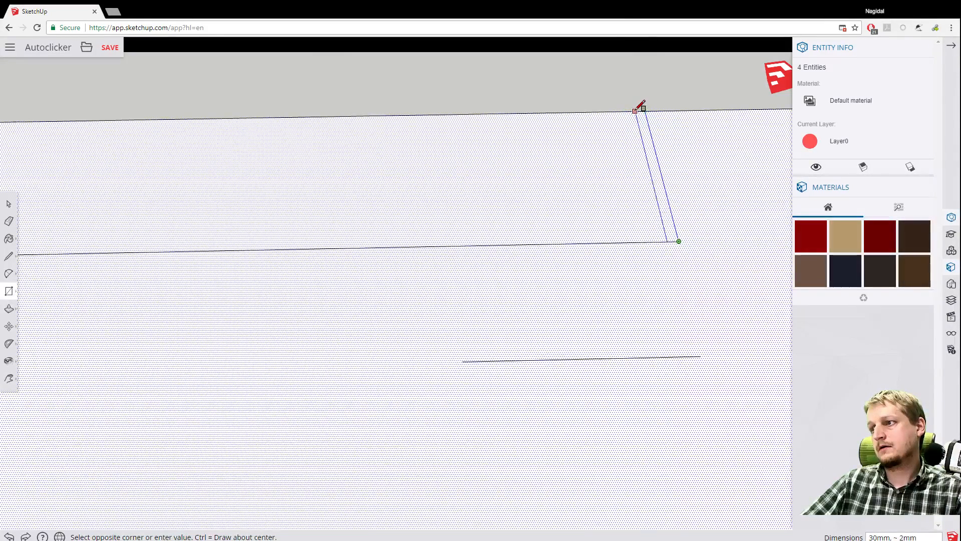
scroll(641, 108, "up", 3)
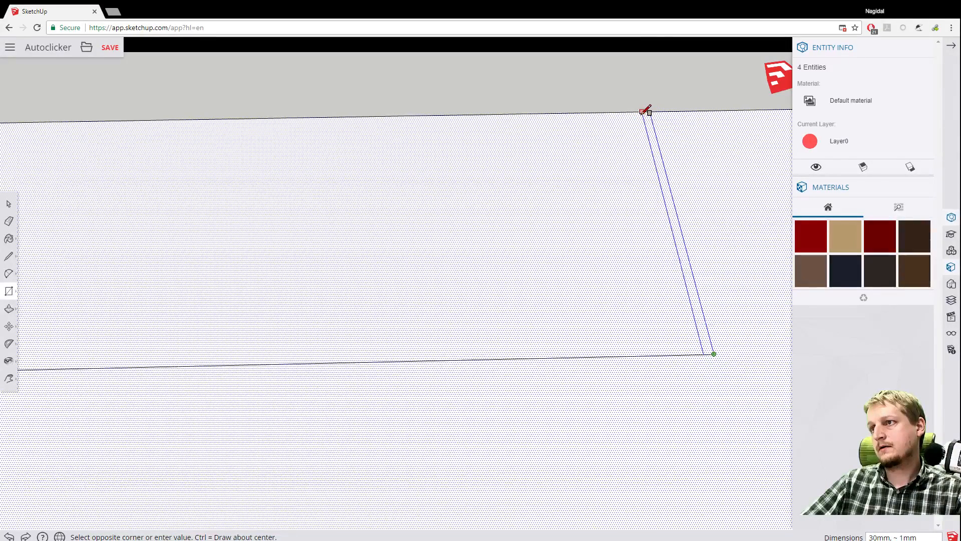
left_click(644, 111)
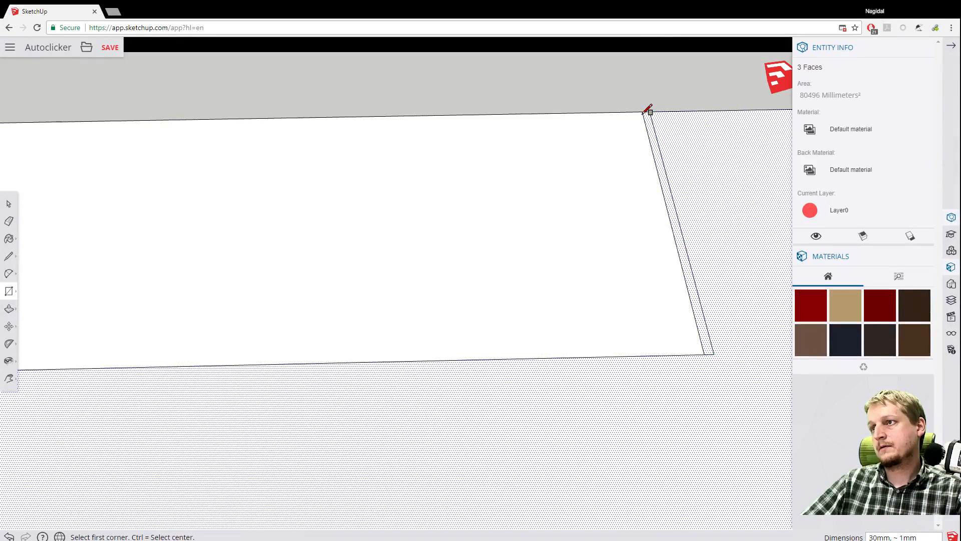
Delete the far strip's old end edge and the short leftover edge beside it to shorten the strip.
scroll(525, 210, "down", 5)
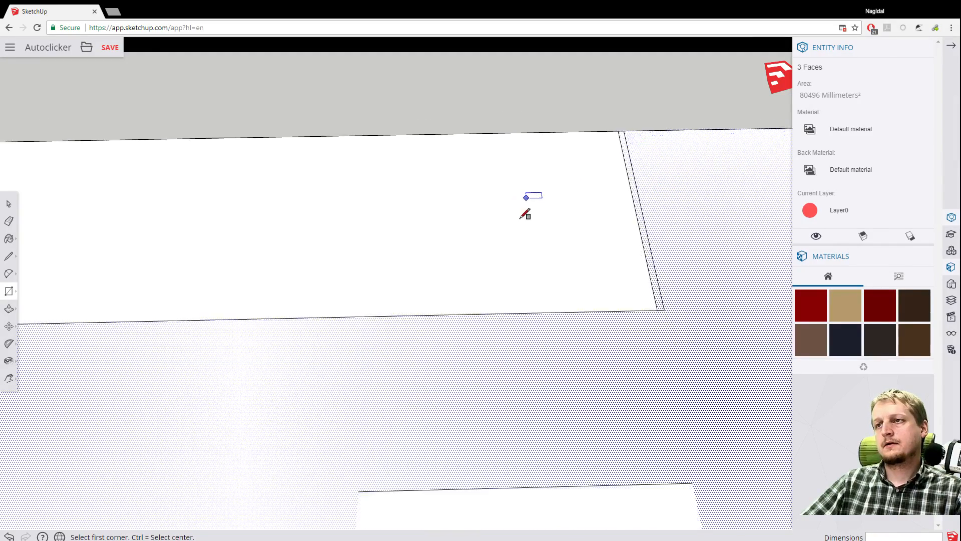
scroll(443, 231, "down", 2)
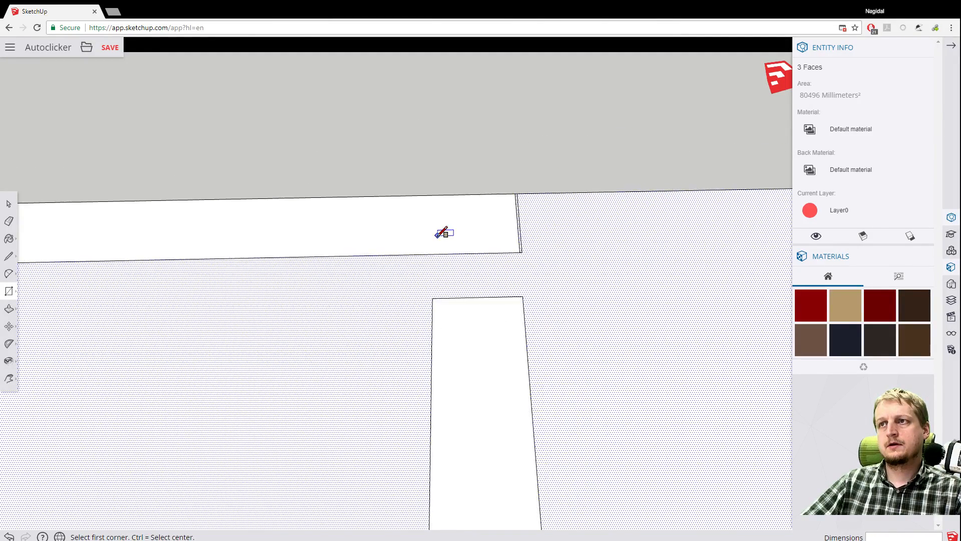
scroll(519, 210, "up", 2)
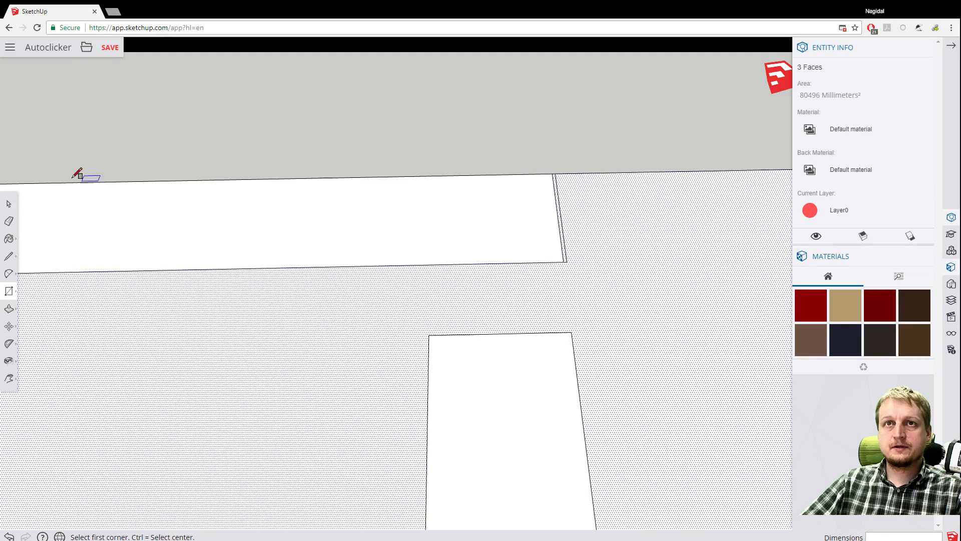
left_click(8, 204)
scroll(607, 226, "up", 2)
scroll(607, 226, "up", 2)
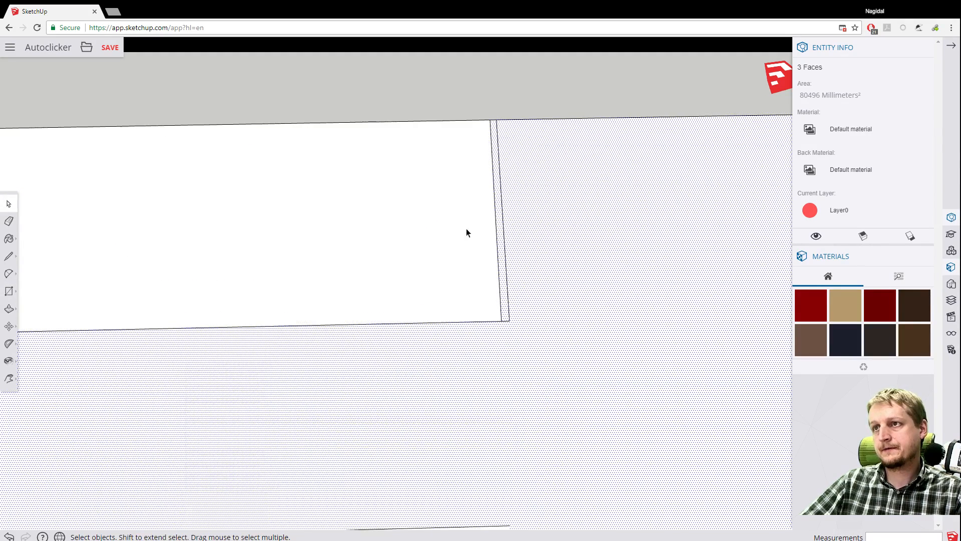
left_click(506, 249)
key("Delete")
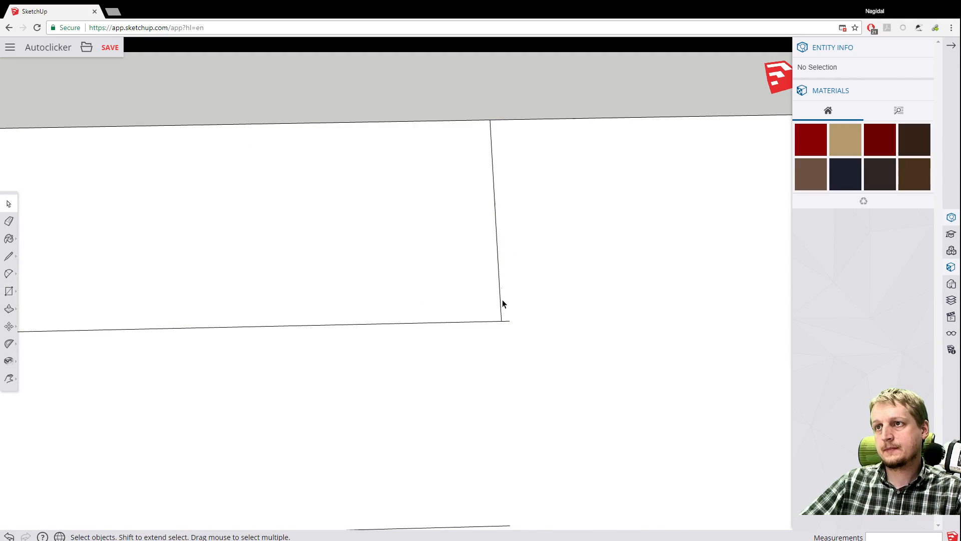
left_click(507, 321)
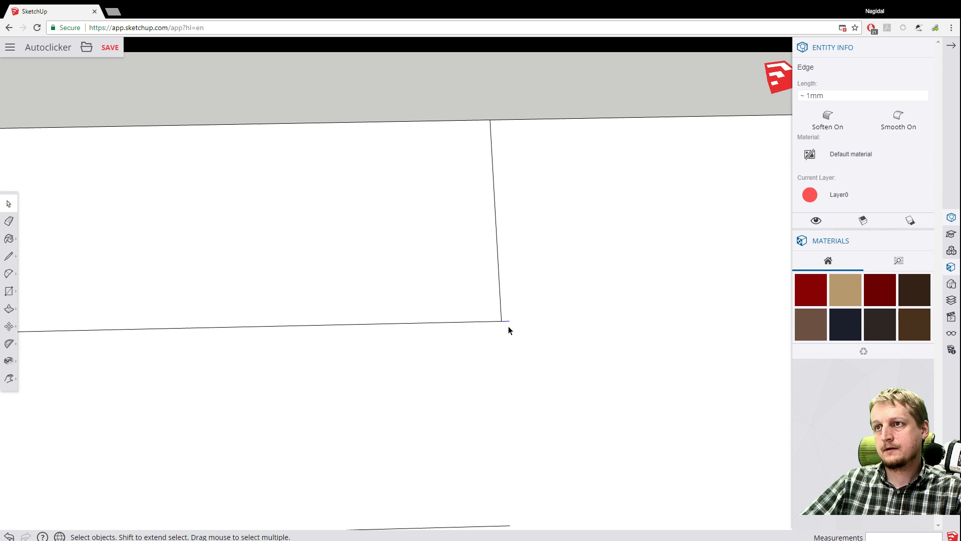
key("Delete")
Check the merged strip outline on the board's top face by selecting its face.
scroll(414, 308, "down", 4)
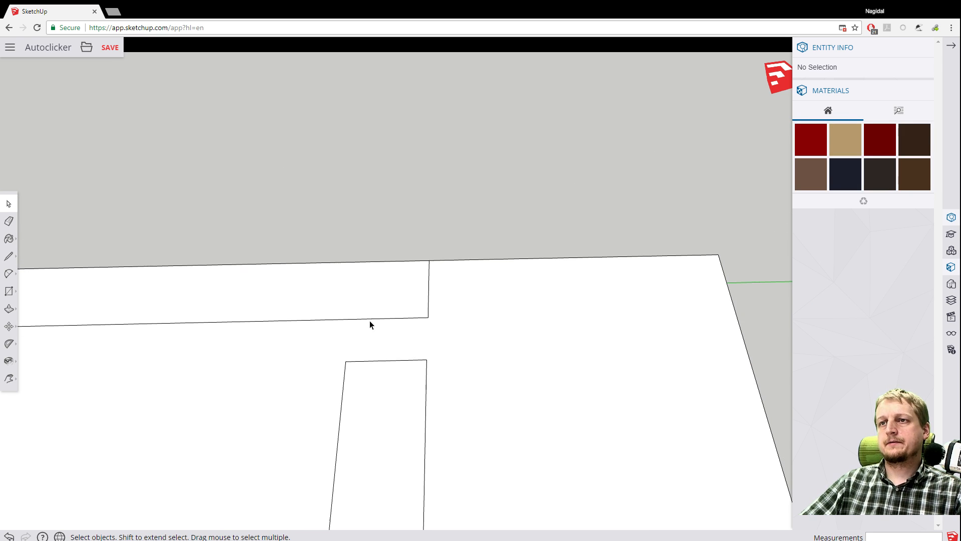
key("h")
left_click_drag(290, 371, 641, 189)
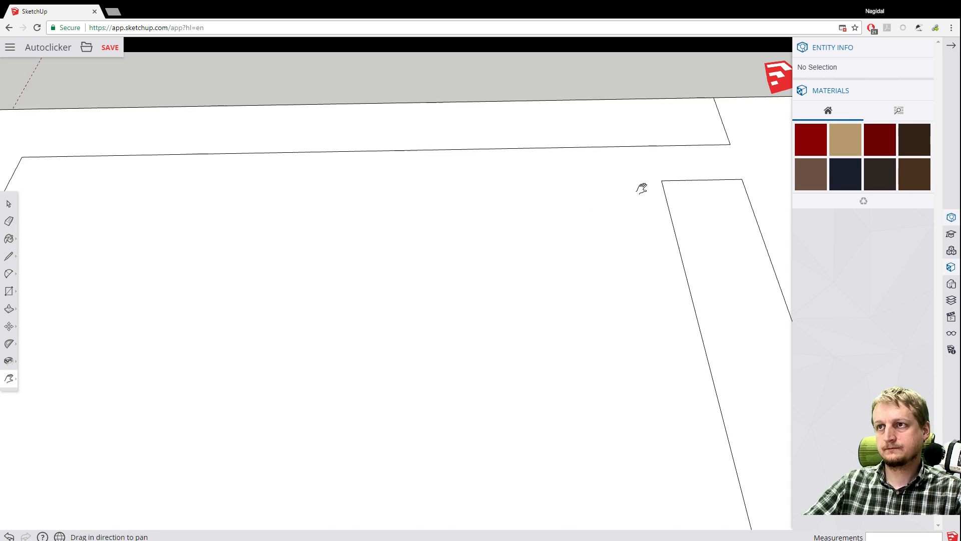
scroll(336, 260, "down", 3)
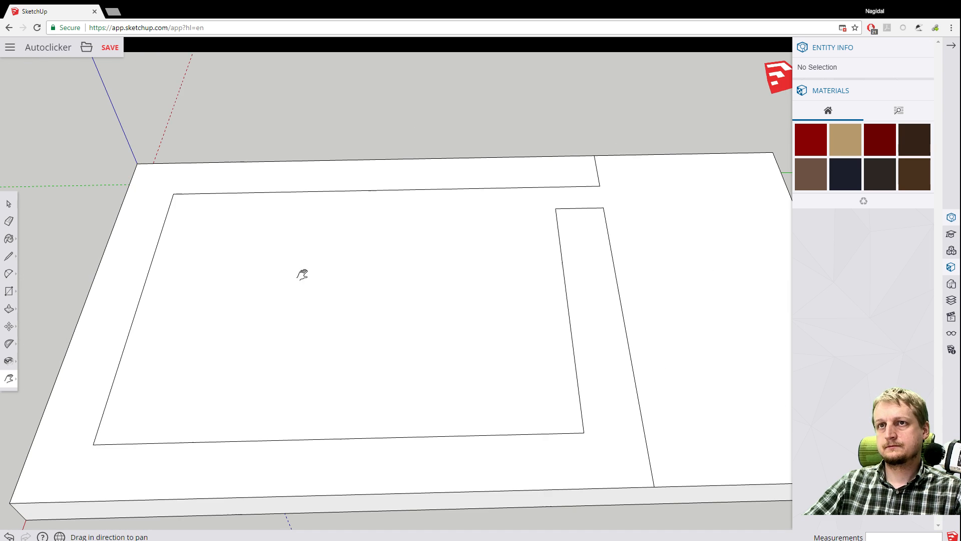
left_click(9, 204)
left_click(279, 261)
left_click(150, 248)
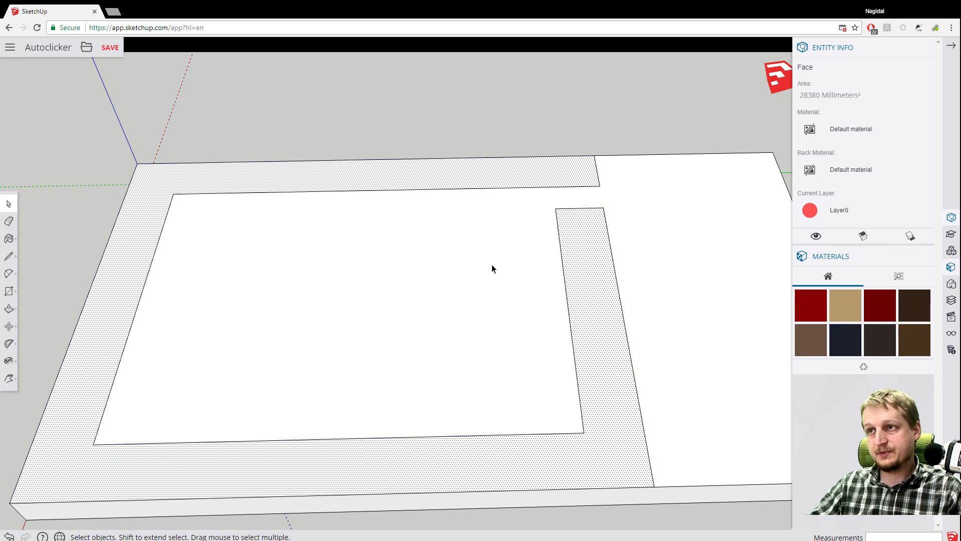
Draw a 21 by 15 mm rectangle from the crosswise strip's inner corner and an adjoining one about 18 by 20 mm along the inner edge.
scroll(534, 319, "up", 2)
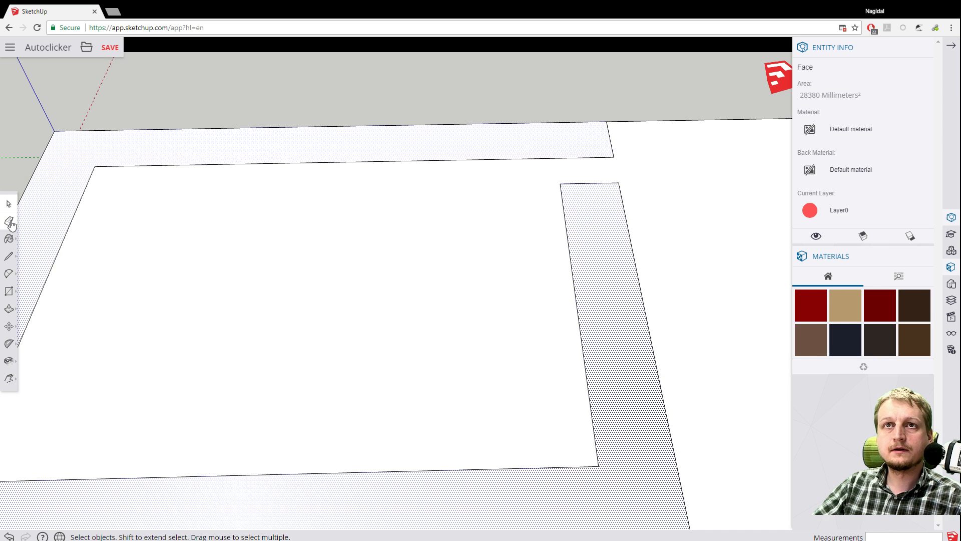
left_click(9, 291)
left_click(35, 253)
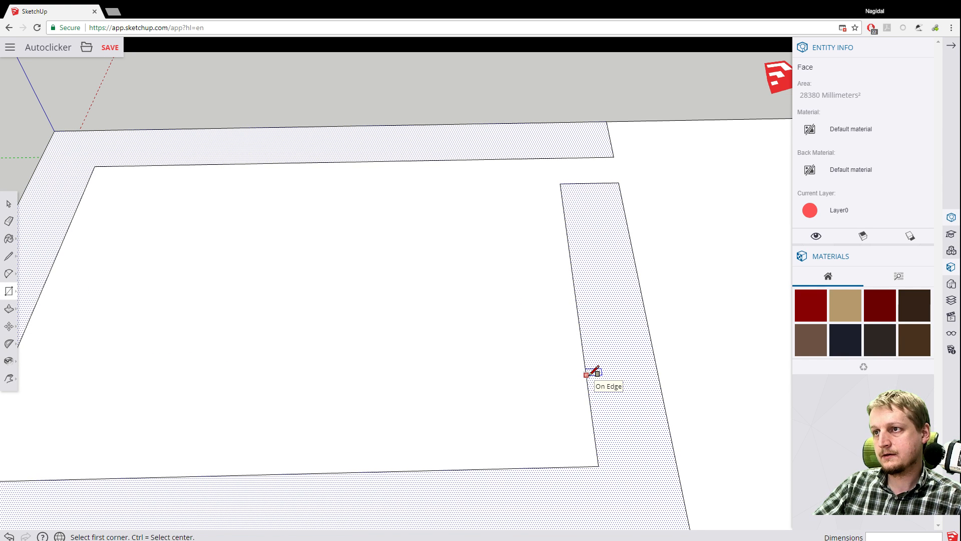
left_click(599, 465)
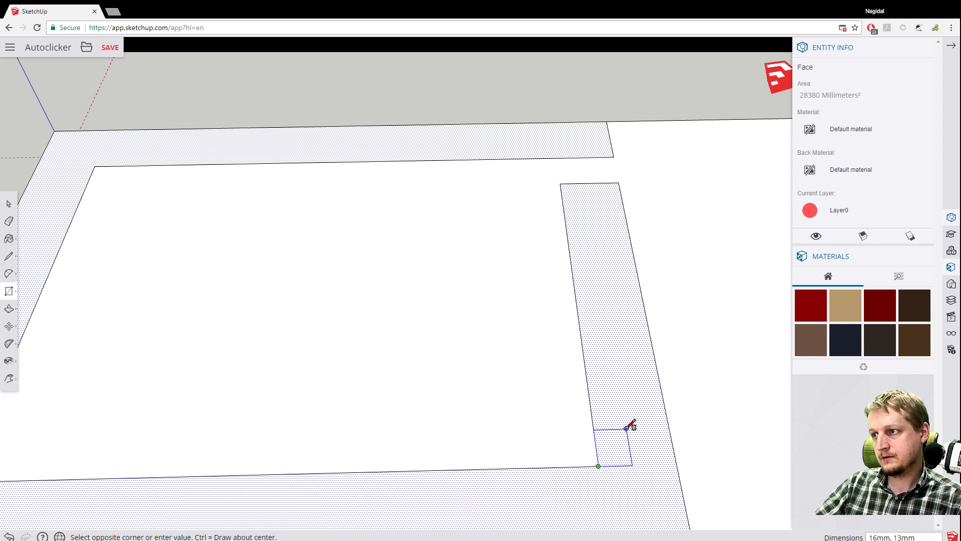
scroll(617, 429, "up", 3)
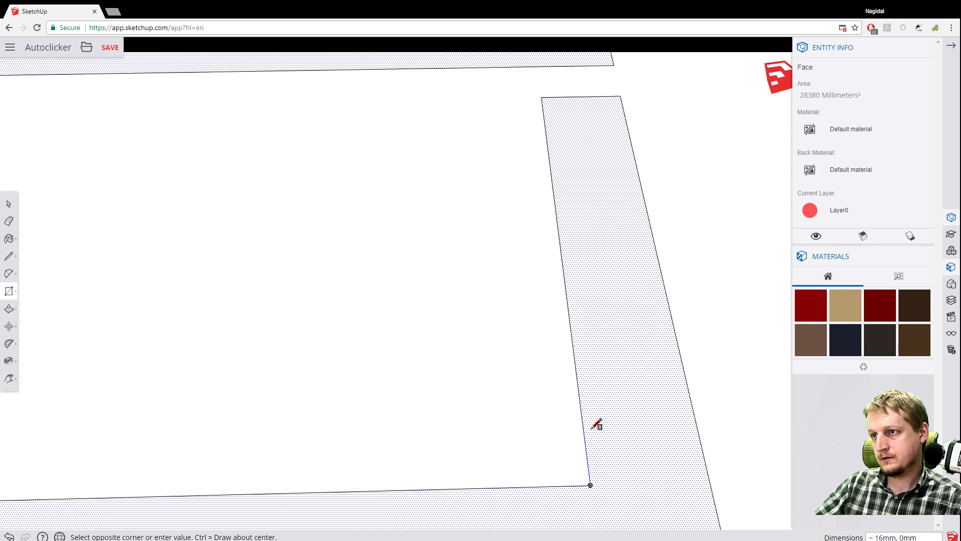
left_click(664, 430)
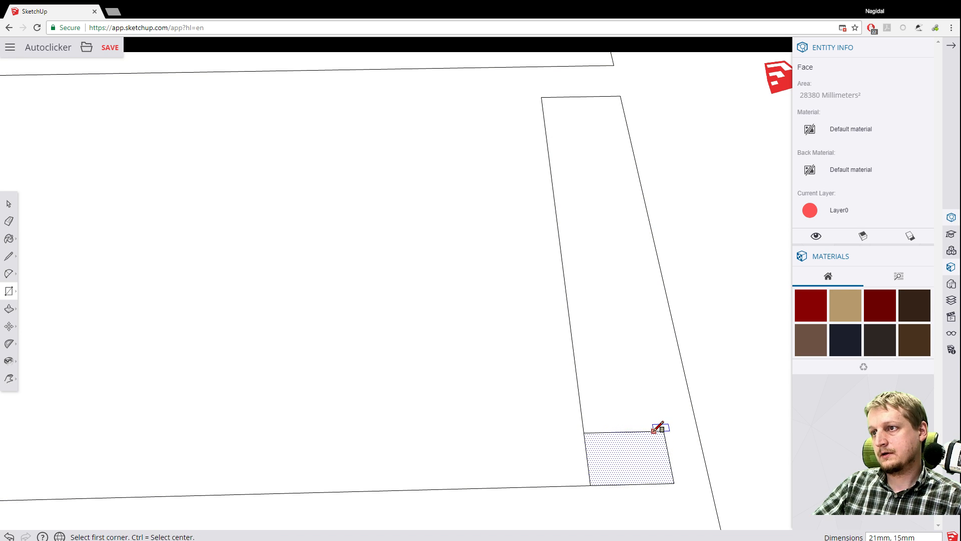
left_click(654, 431)
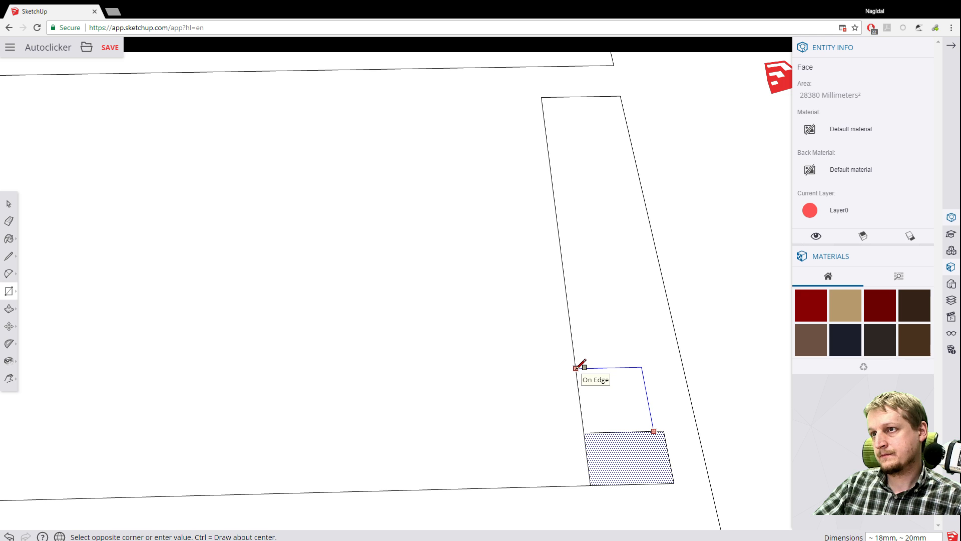
left_click(576, 368)
Draw a thin rectangle about 20 by 1 mm along the crosswise strip's inner edge, within the second helper rectangle.
left_click(577, 367)
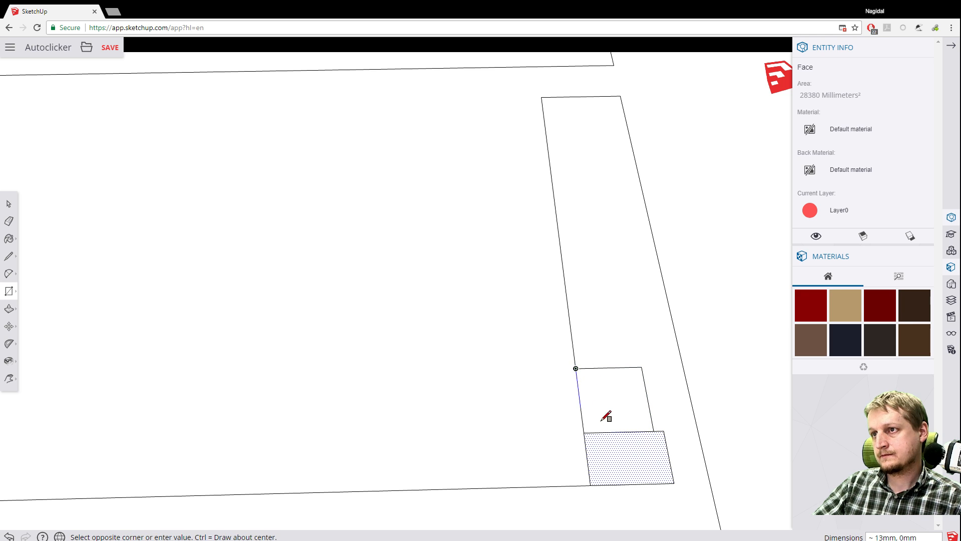
scroll(593, 430, "up", 3)
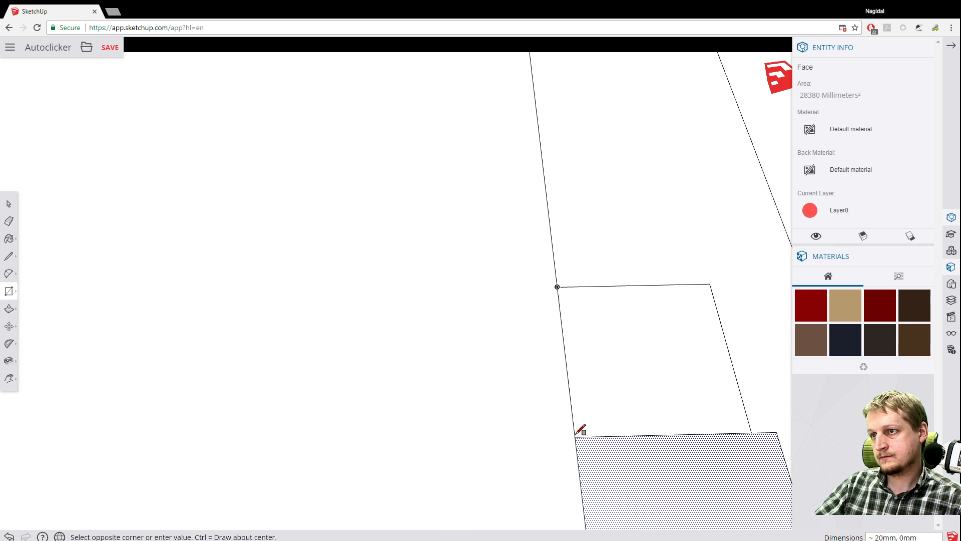
scroll(576, 436, "up", 2)
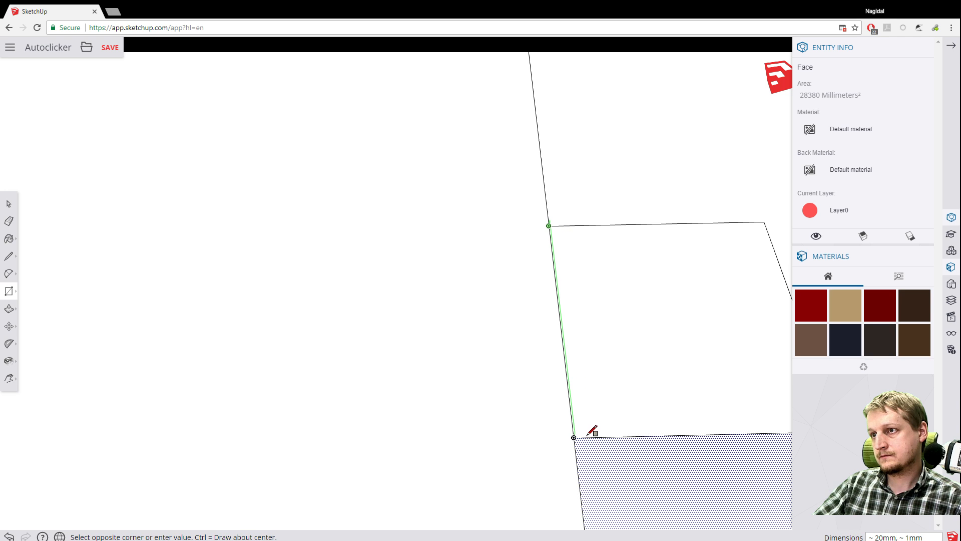
left_click(589, 437)
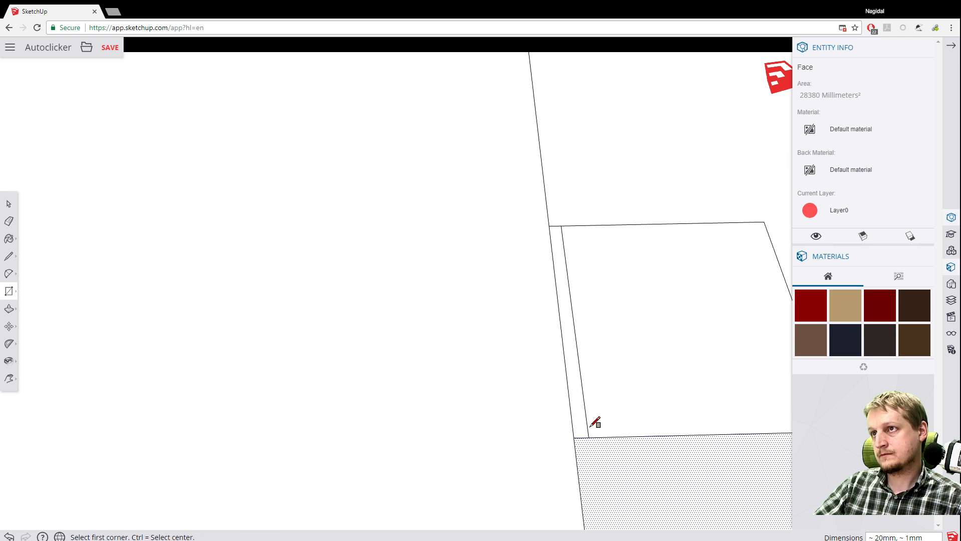
scroll(557, 331, "down", 5)
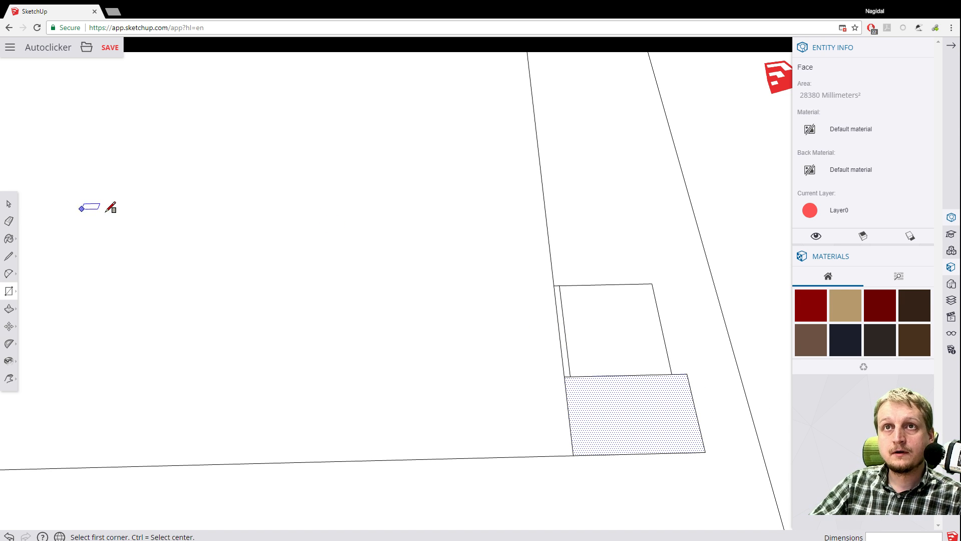
Delete the second helper rectangle's end edge and its long edge inside the crosswise strip, keeping the thin rectangle.
left_click(9, 204)
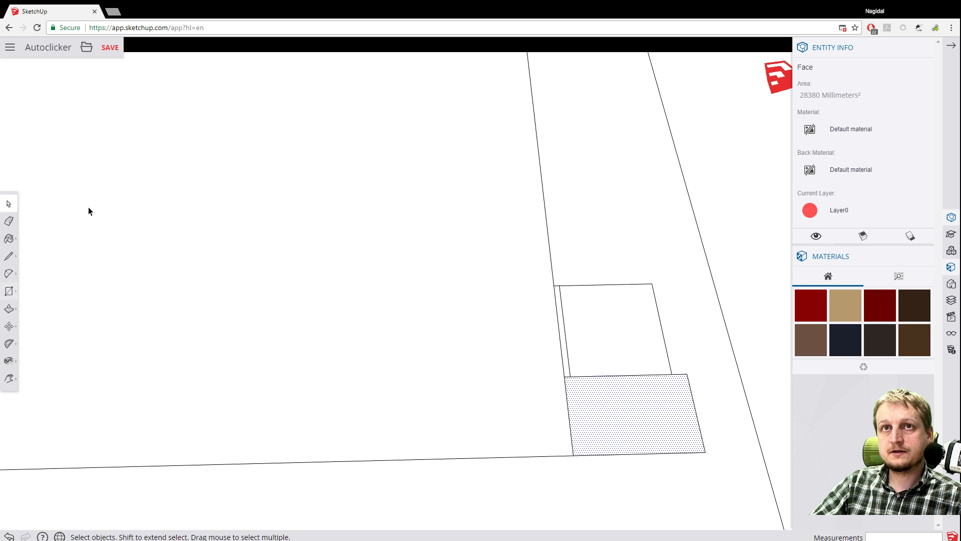
left_click(607, 284)
key("Delete")
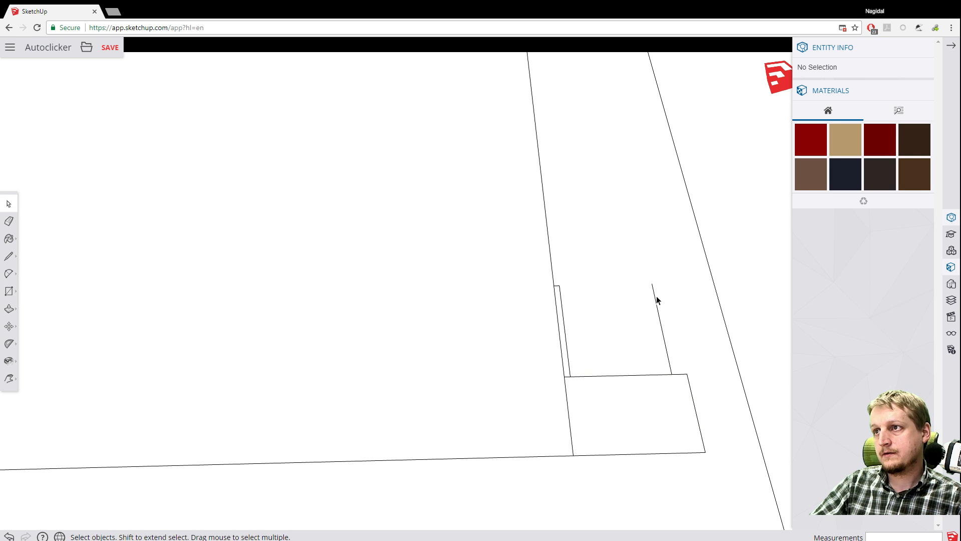
left_click(656, 297)
key("Delete")
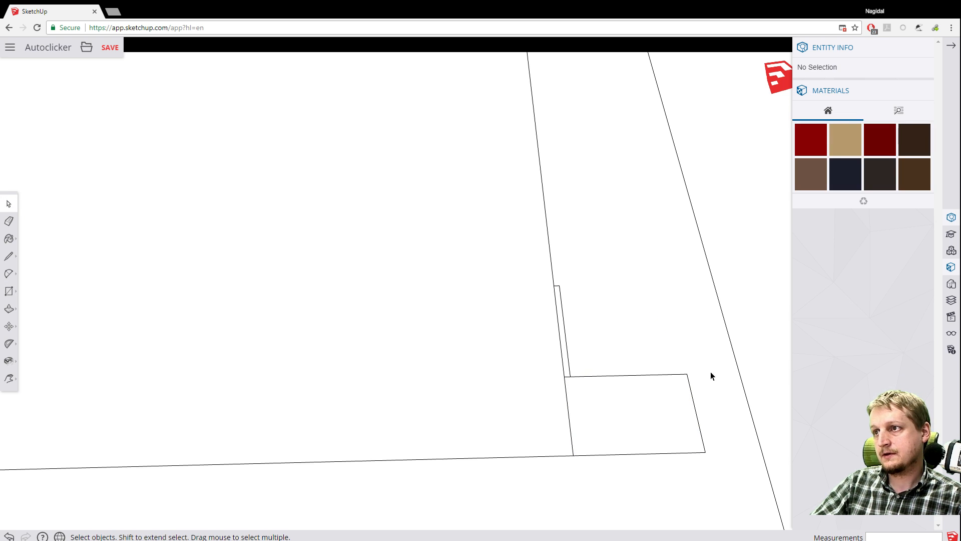
Delete the 21 by 15 mm helper rectangle with the surrounding strip face, plus the leftover edge extending from the inner corner.
left_click_drag(691, 359, 639, 398)
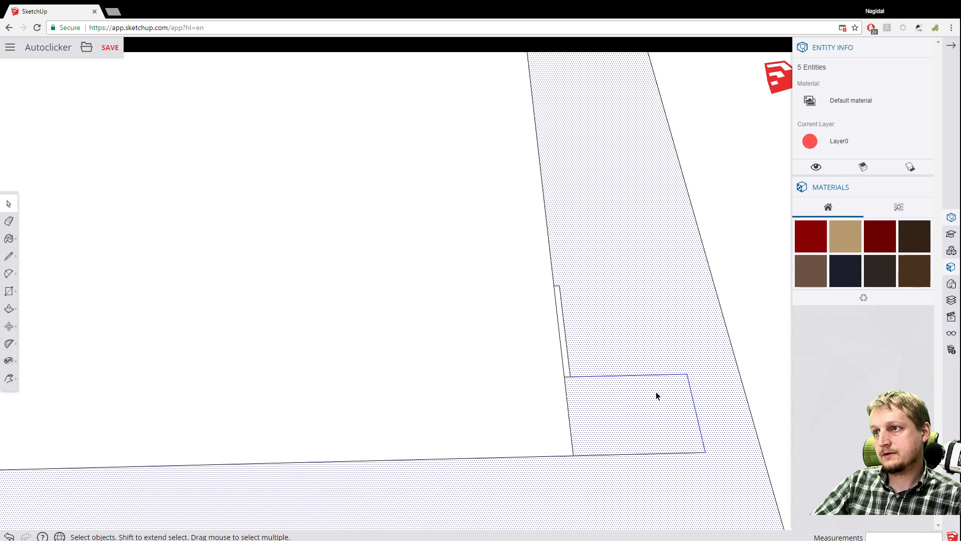
key("Delete")
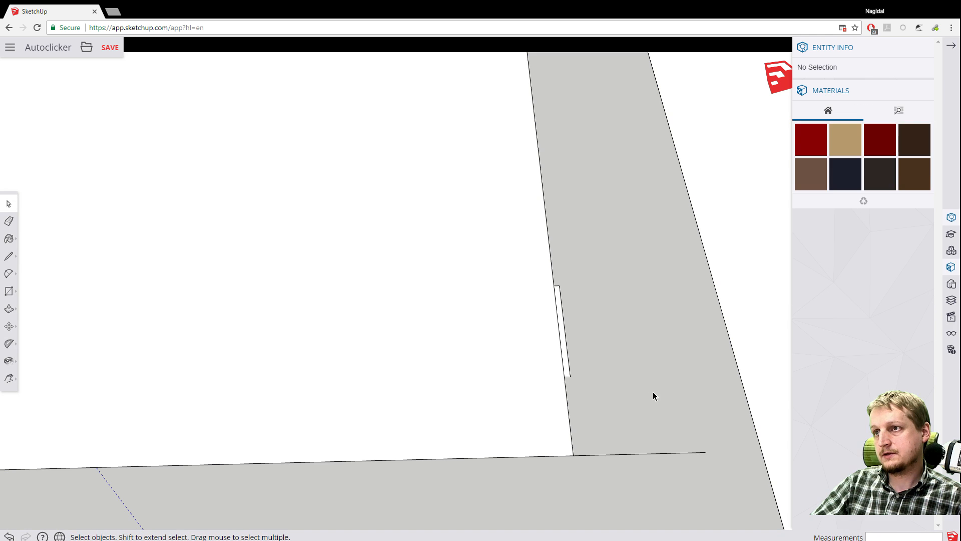
left_click(645, 453)
key("Delete")
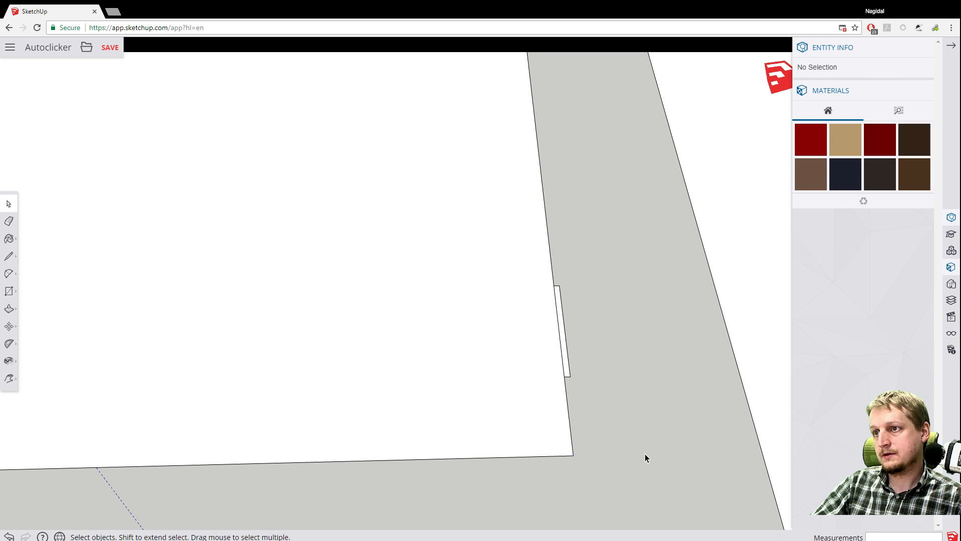
Delete the edge segment separating the thin rectangle from the board's central face to form a small projection.
left_click(557, 320)
key("Delete")
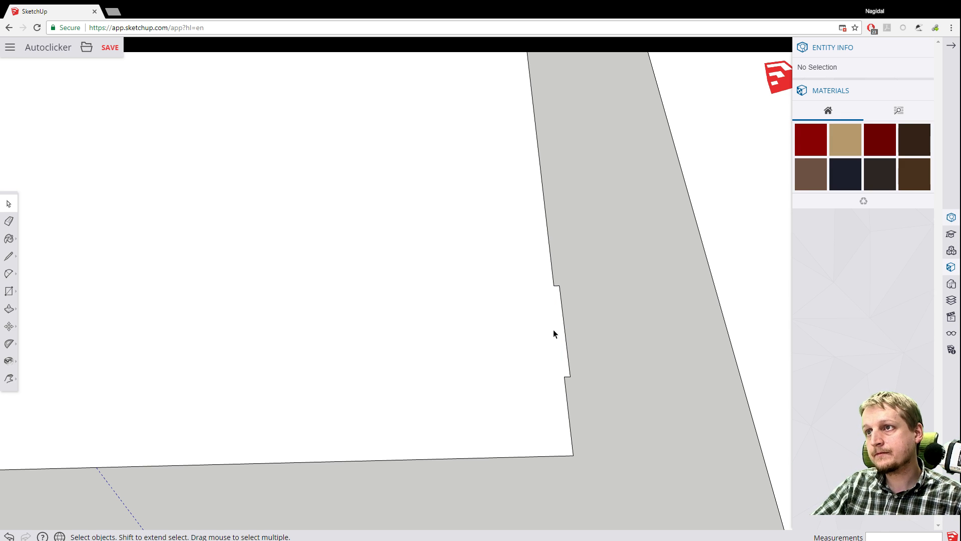
scroll(466, 339, "down", 2)
scroll(462, 331, "down", 2)
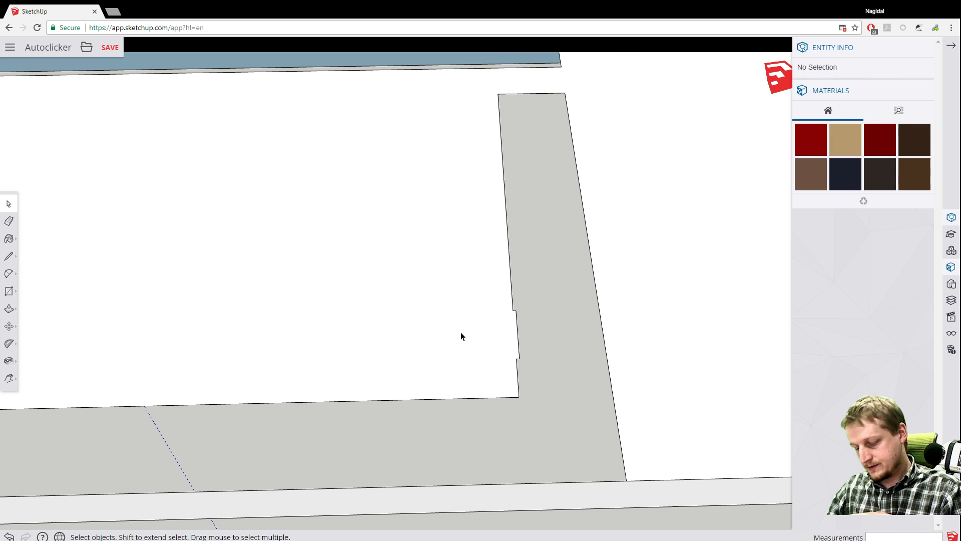
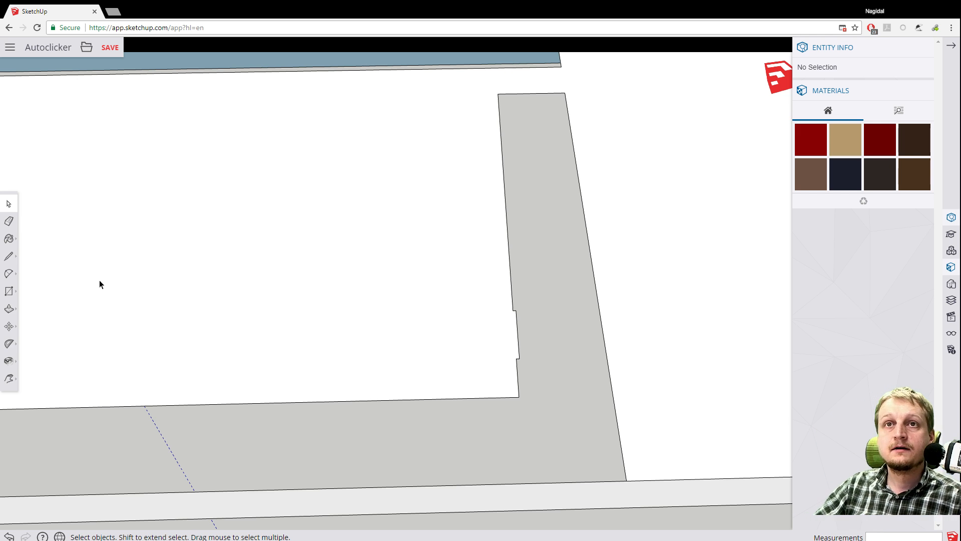
Draw a 21 by 14 mm helper rectangle from the inner corner into the lengthwise front strip.
left_click(8, 223)
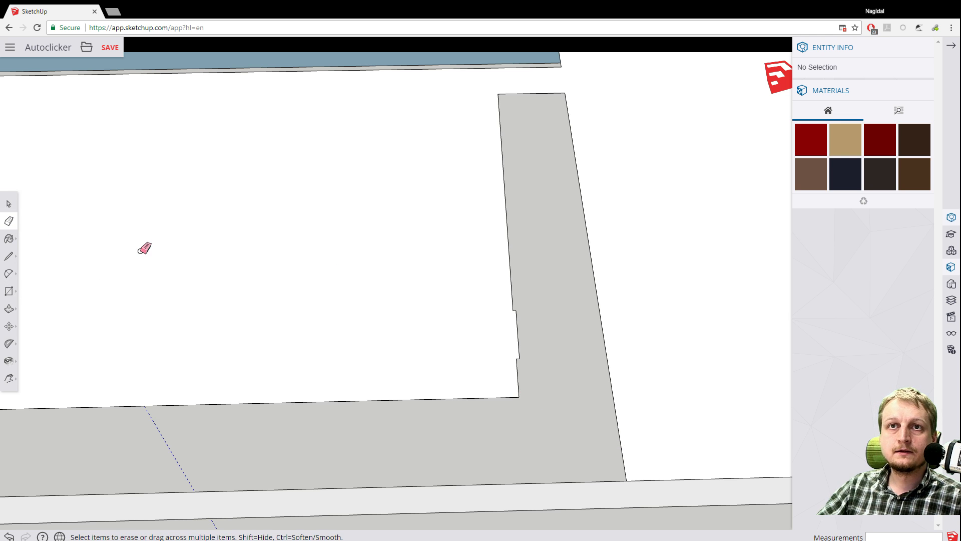
left_click(9, 291)
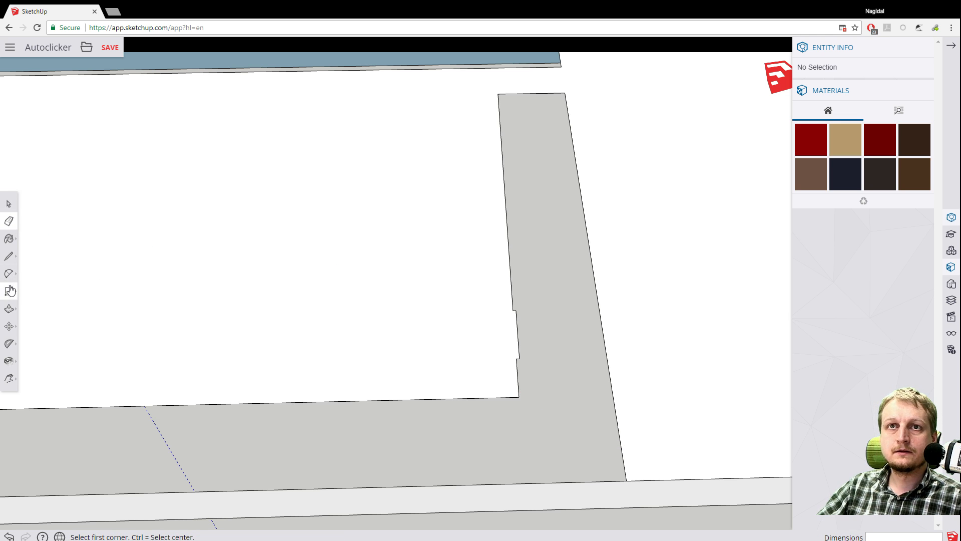
left_click(519, 397)
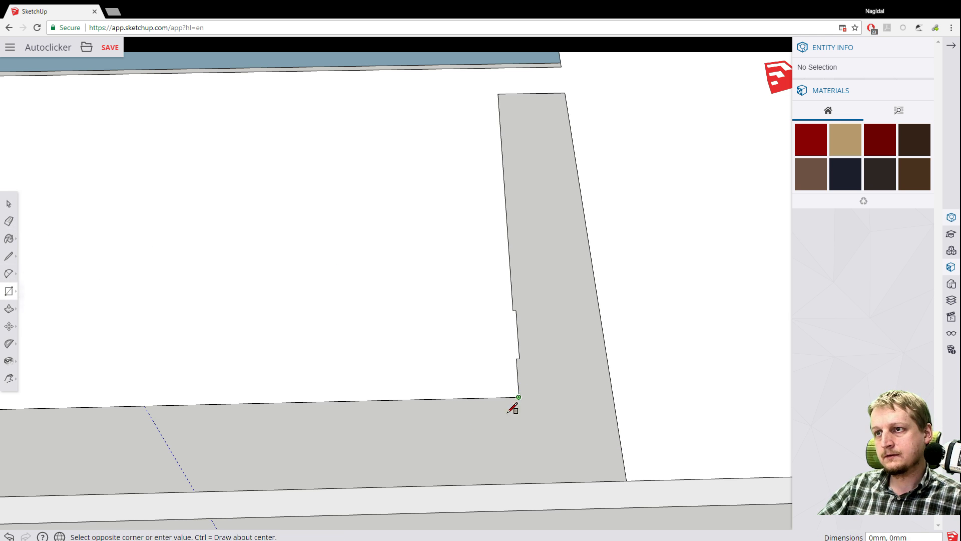
left_click(476, 456)
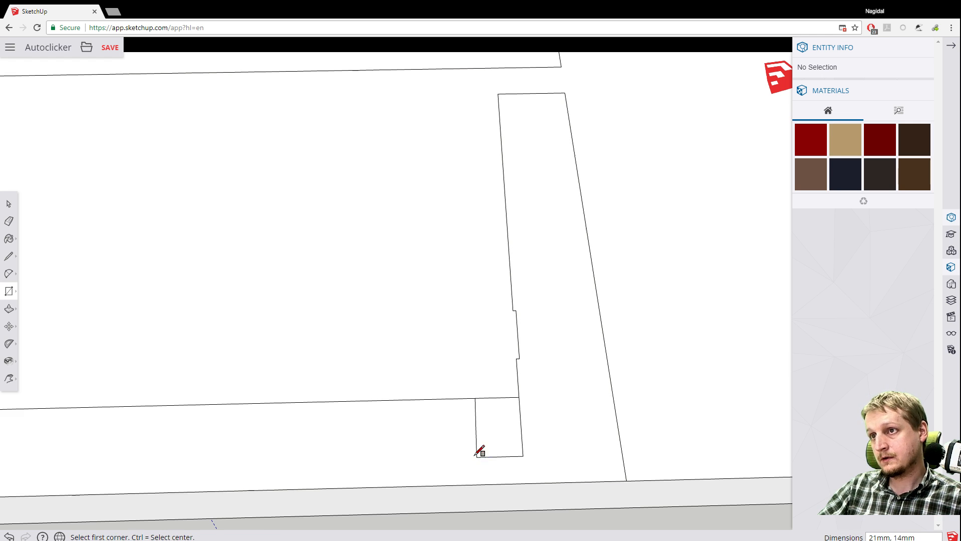
Draw a second helper rectangle about 16 by 5 mm beside the first, reaching the front strip's inner edge.
left_click(476, 441)
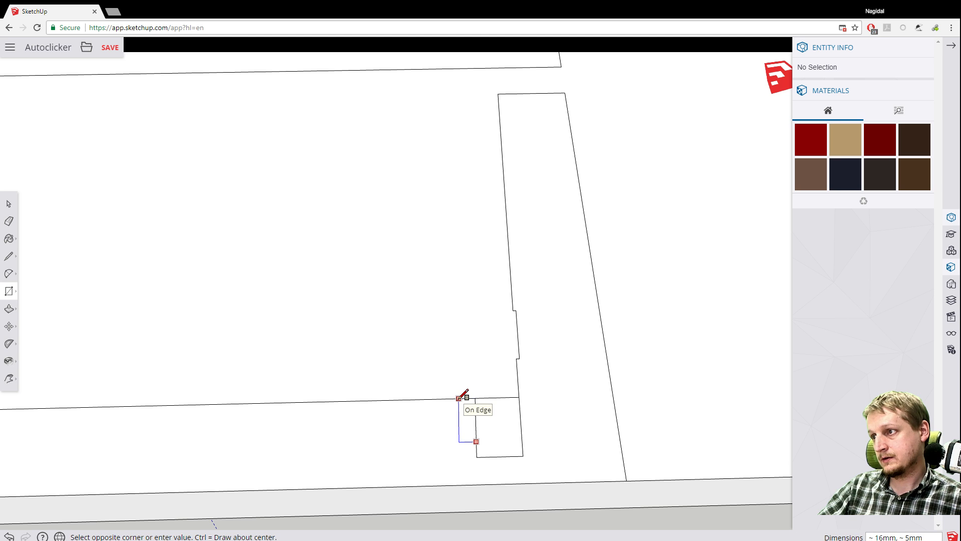
left_click(459, 398)
scroll(465, 395, "up", 5)
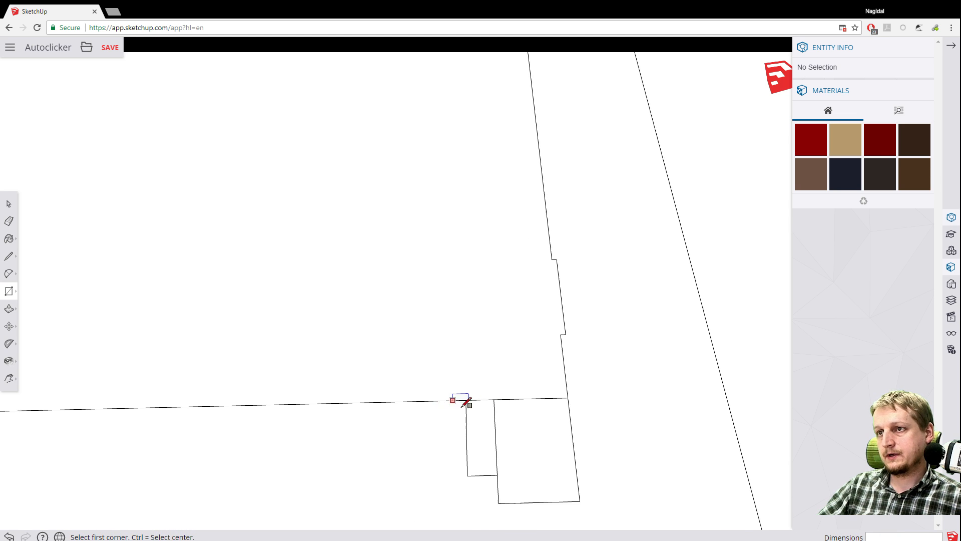
Draw a thin rectangle about 5 by 1 mm along the front strip's inner edge, within the second helper rectangle.
scroll(473, 395, "up", 2)
left_click(467, 403)
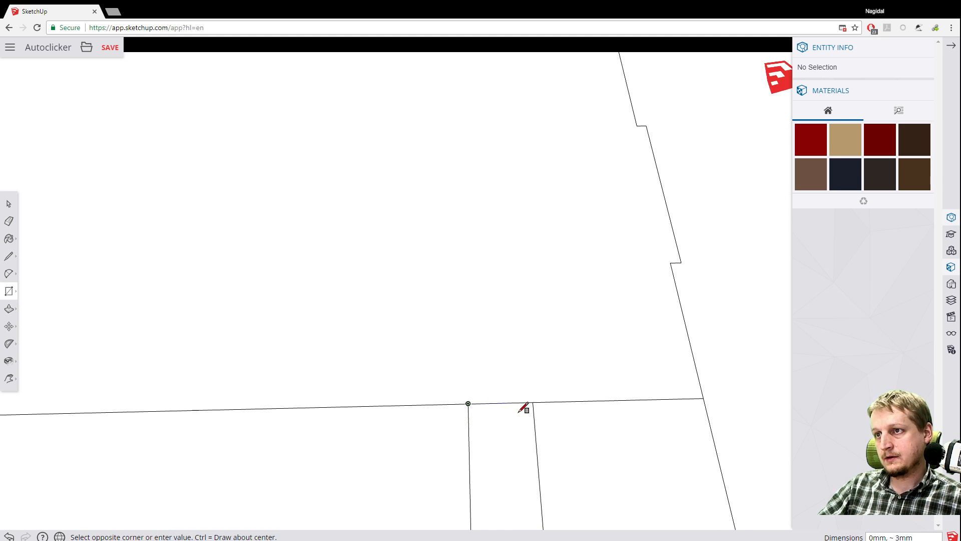
scroll(534, 413, "up", 2)
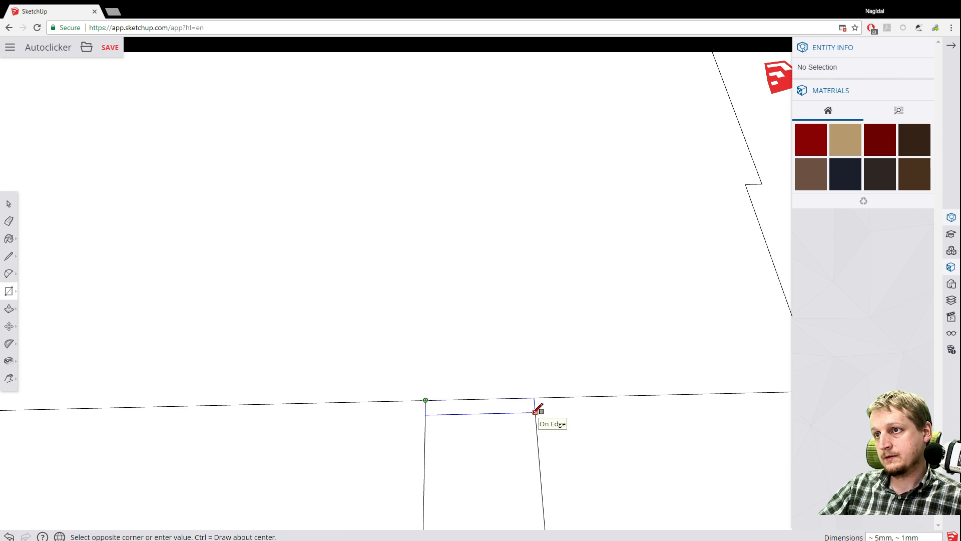
left_click(534, 411)
scroll(430, 386, "down", 3)
scroll(434, 415, "down", 1)
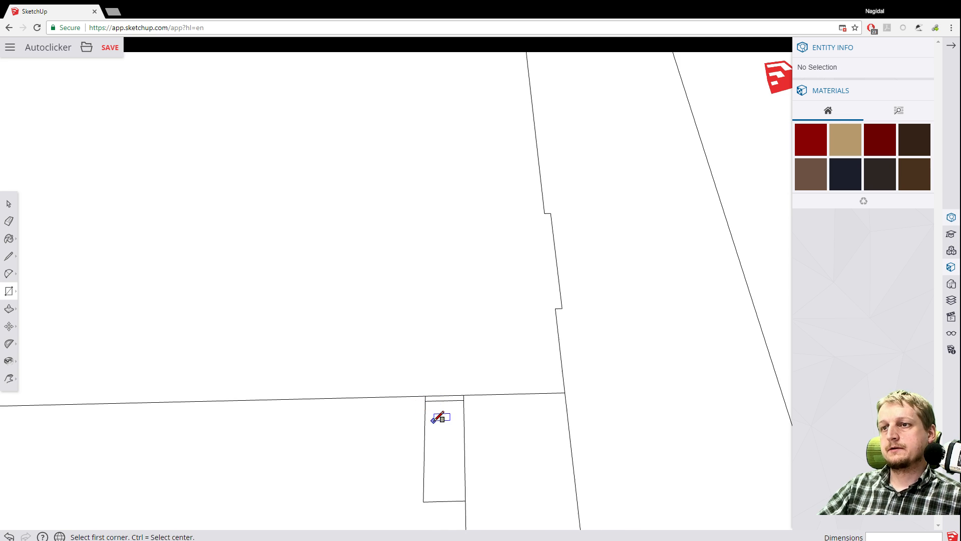
scroll(437, 423, "up", 1)
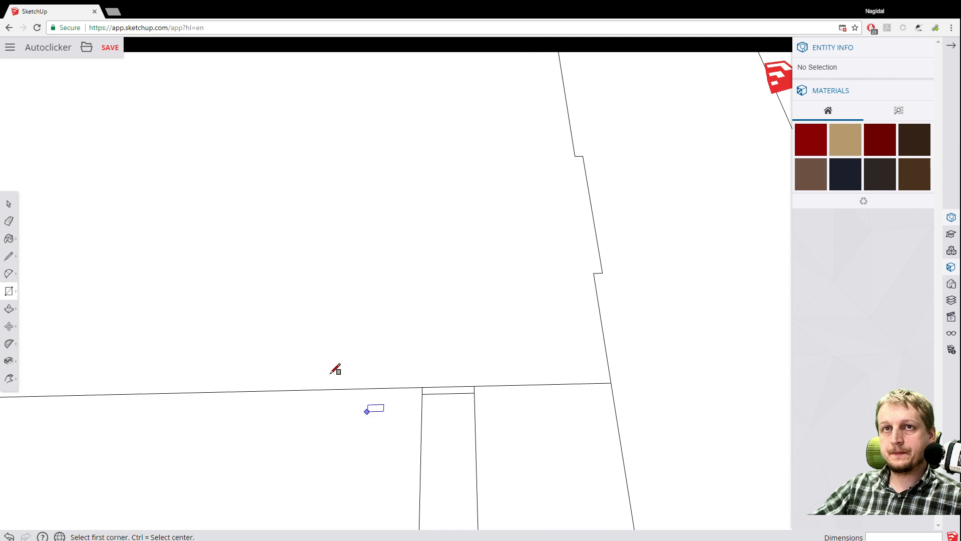
Delete the remaining edges of both helper rectangles inside the front strip, keeping only the thin rectangle at its inner edge.
left_click(8, 256)
scroll(398, 430, "down", 2)
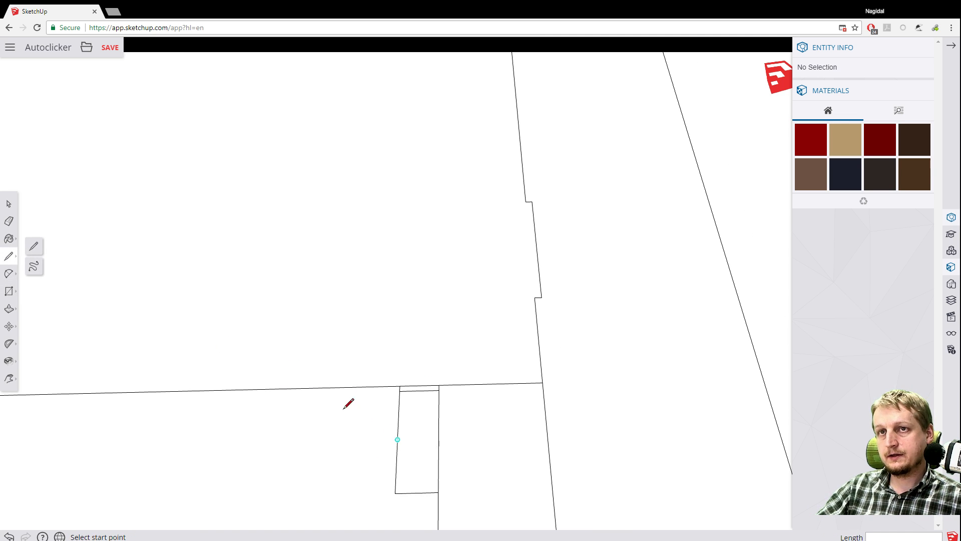
left_click(9, 203)
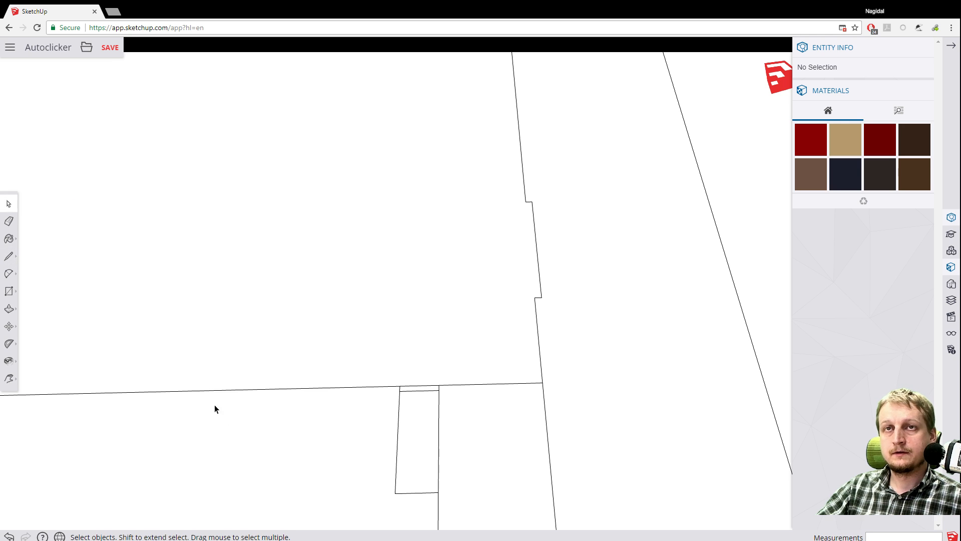
left_click(398, 421)
key("Delete")
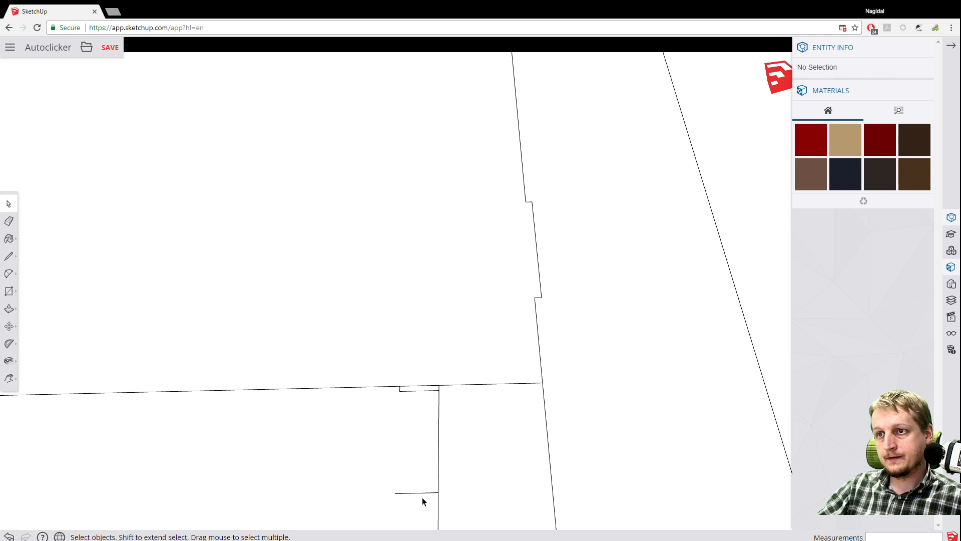
scroll(411, 471, "down", 2)
left_click_drag(359, 452, 534, 513)
key("Delete")
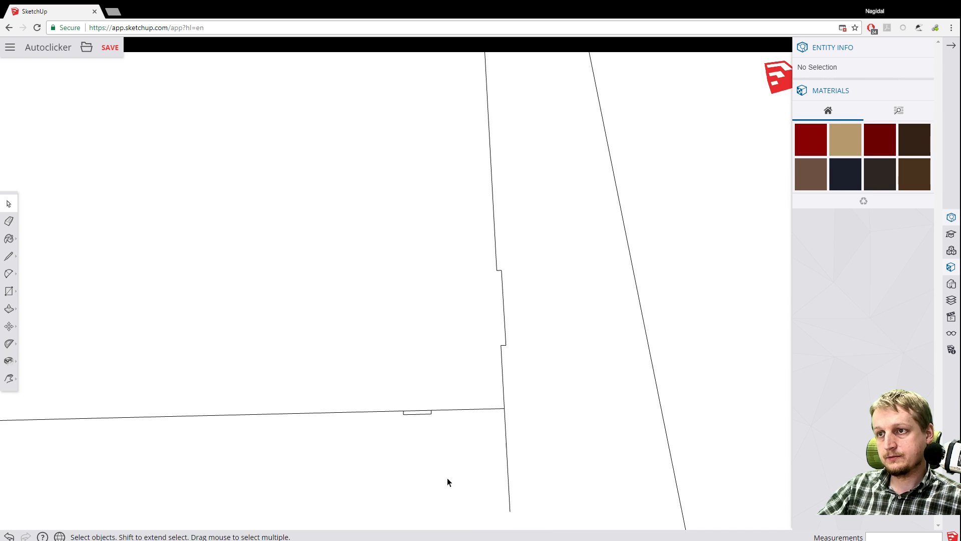
left_click(503, 456)
left_click(506, 453)
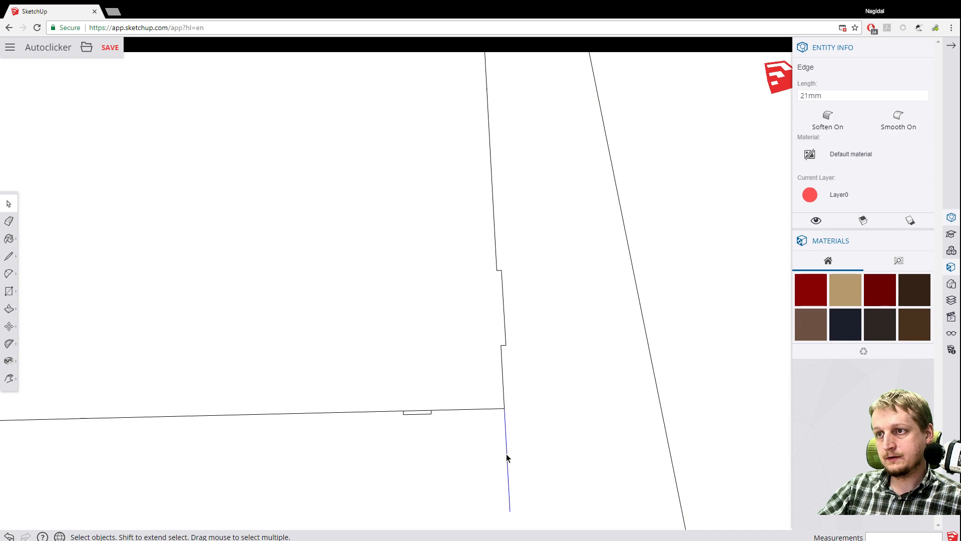
key("Delete")
Delete the edge segment between the thin rectangle and the central face to form a small notch in the front strip.
left_click(422, 409)
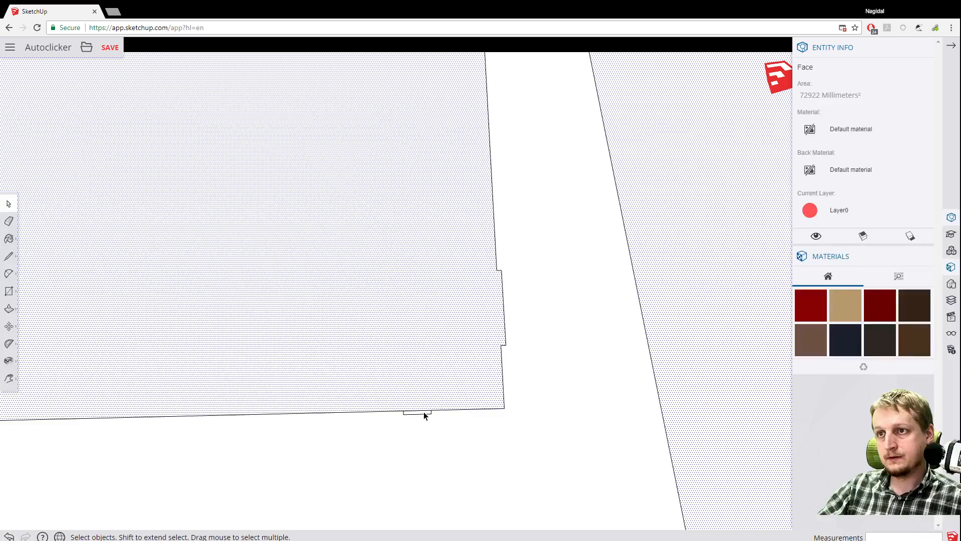
scroll(425, 410, "up", 3)
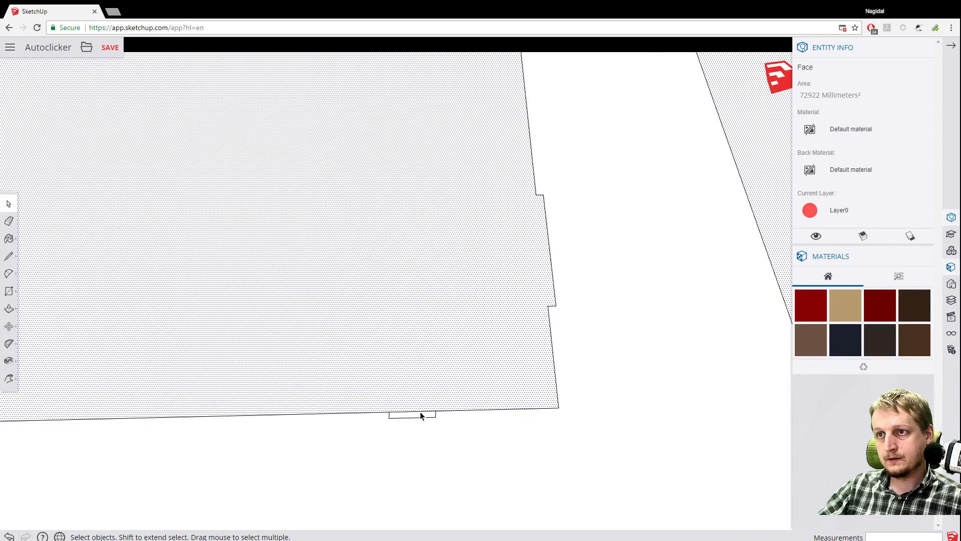
left_click(420, 411)
key("Delete")
scroll(421, 404, "up", 2)
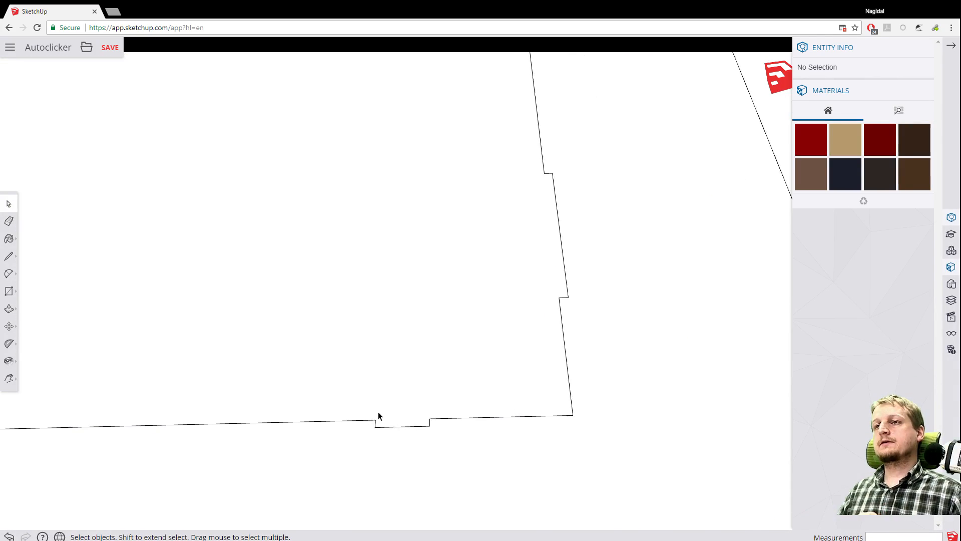
scroll(378, 412, "down", 6)
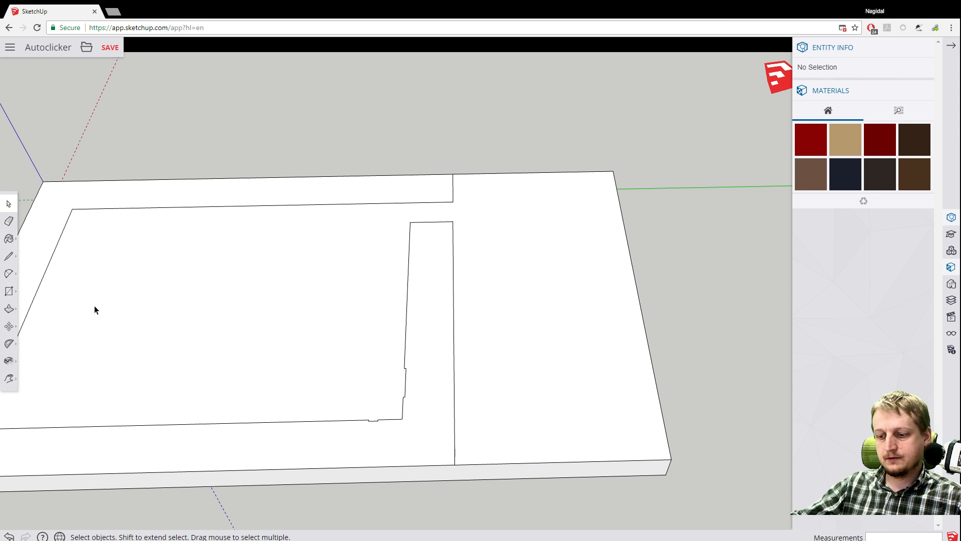
Push/Pull the merged strip face upward by 10 mm to raise the frame above the board.
key("h")
left_click_drag(177, 300, 259, 276)
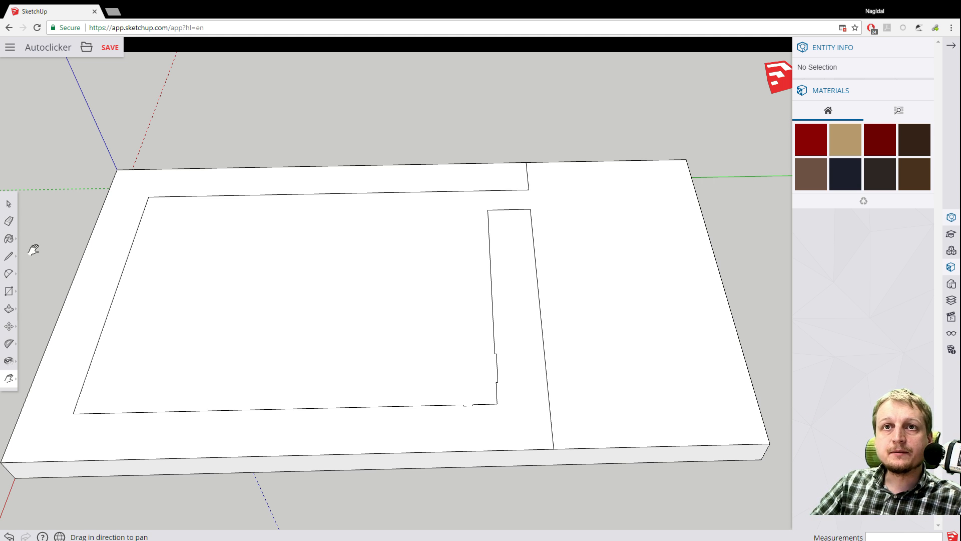
left_click(9, 308)
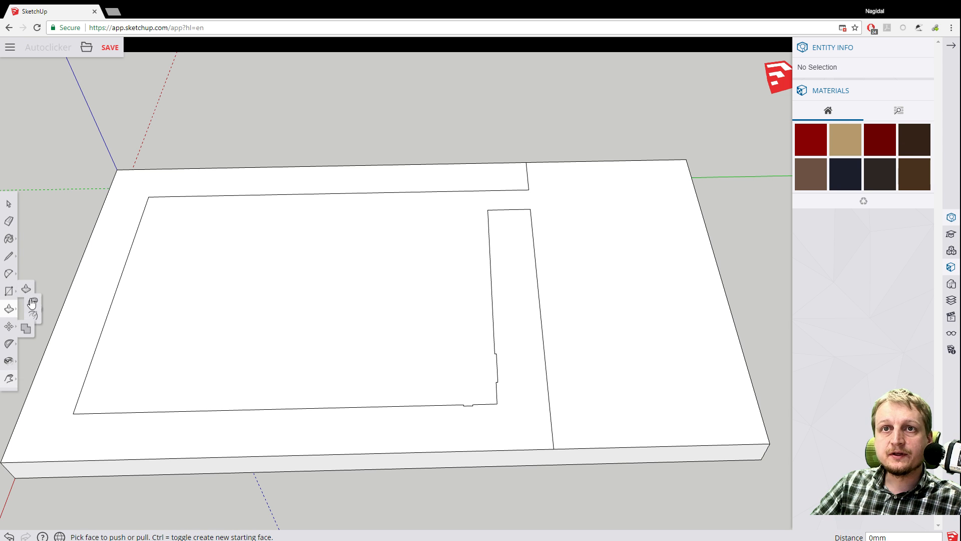
left_click(113, 271)
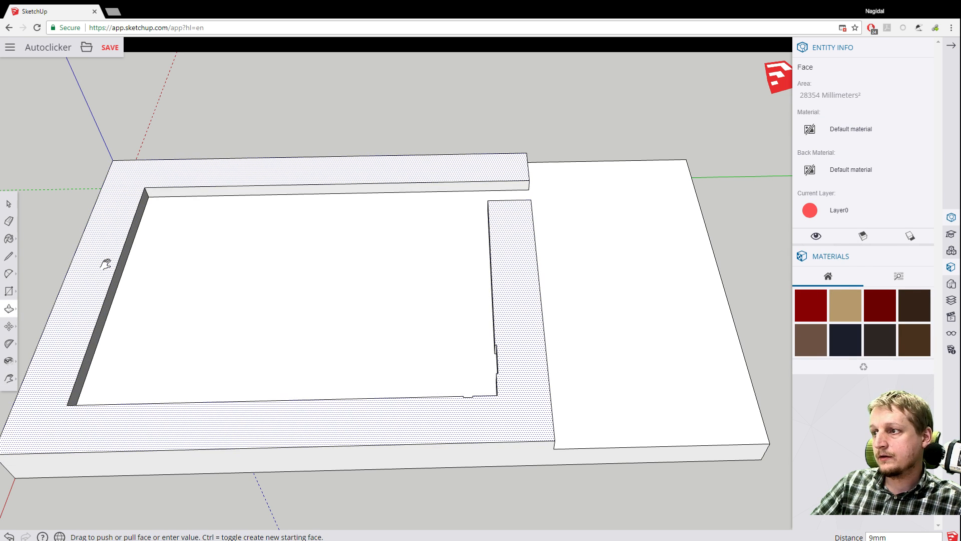
left_click(104, 262)
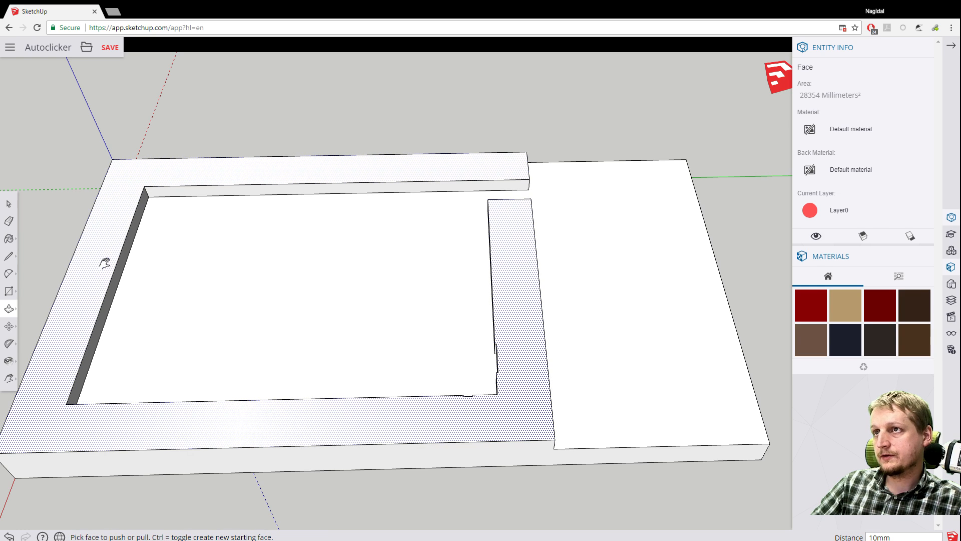
Save the model with the raised frame.
scroll(190, 165, "down", 2)
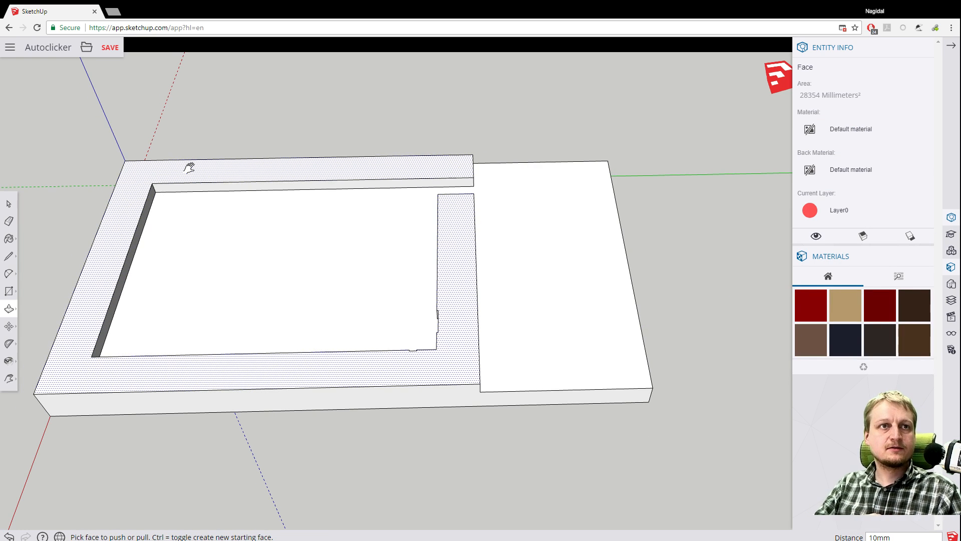
scroll(119, 264, "down", 3)
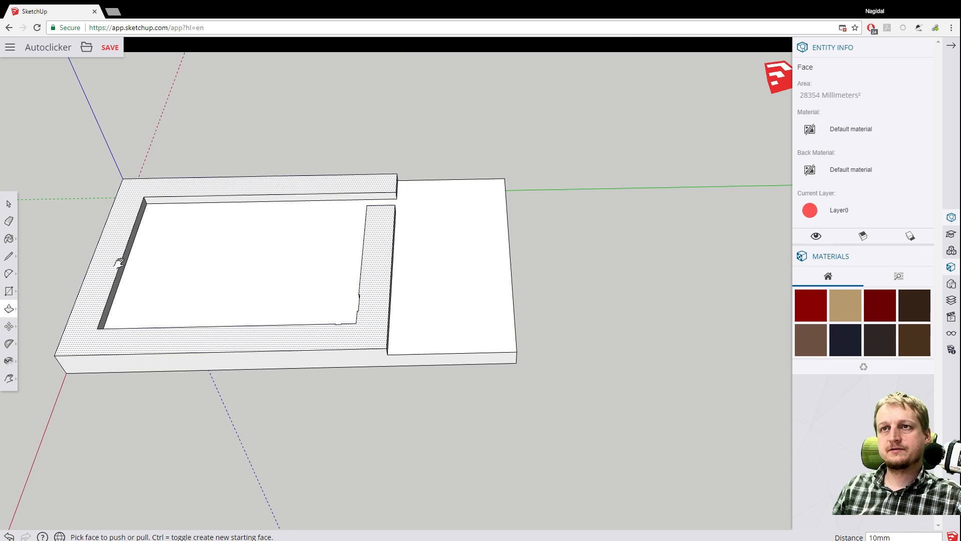
scroll(118, 264, "up", 3)
left_click(112, 48)
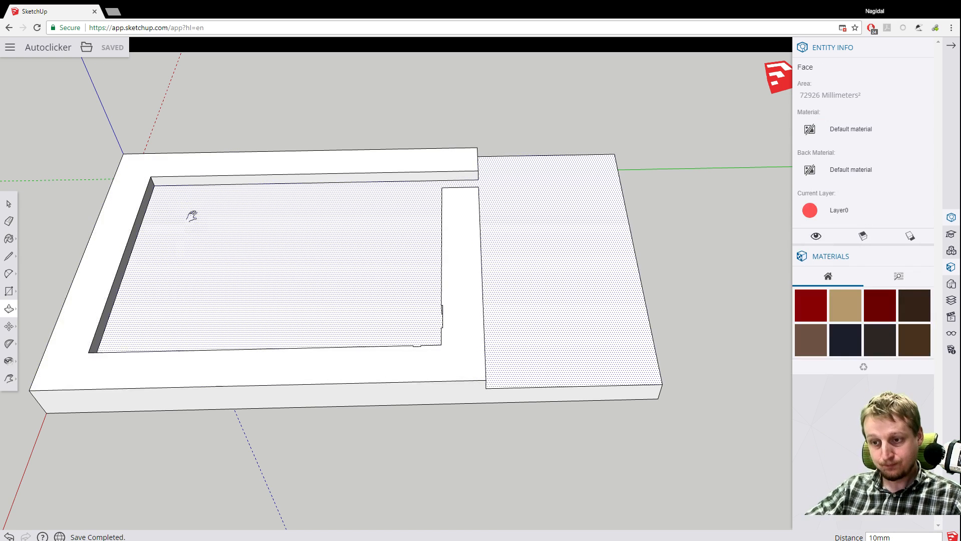
Try a Push/Pull on the recessed central face and undo it.
left_click_drag(173, 295, 349, 171)
key("ctrl+z")
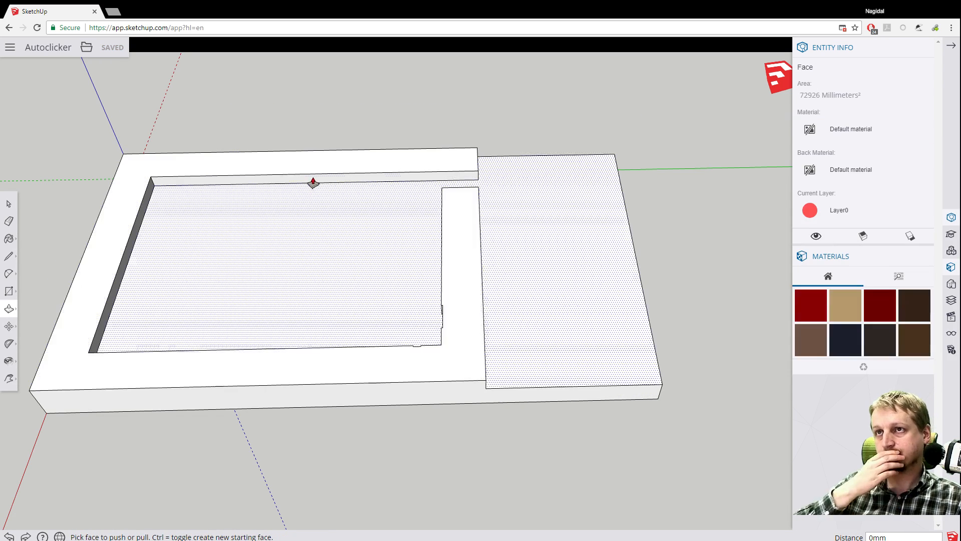
Examine the raised frame, its corner opening and the small notches along the inner walls from several angles.
middle_click_drag(225, 189, 687, 208, "shift")
middle_click_drag(457, 299, 114, 392)
left_click_drag(166, 353, 111, 335)
key("h")
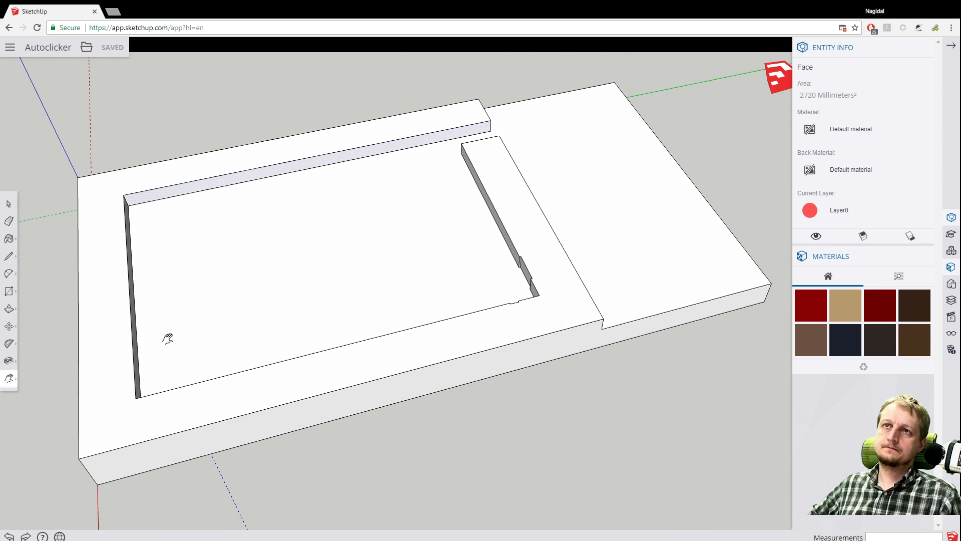
key("o")
left_click_drag(386, 208, 244, 254)
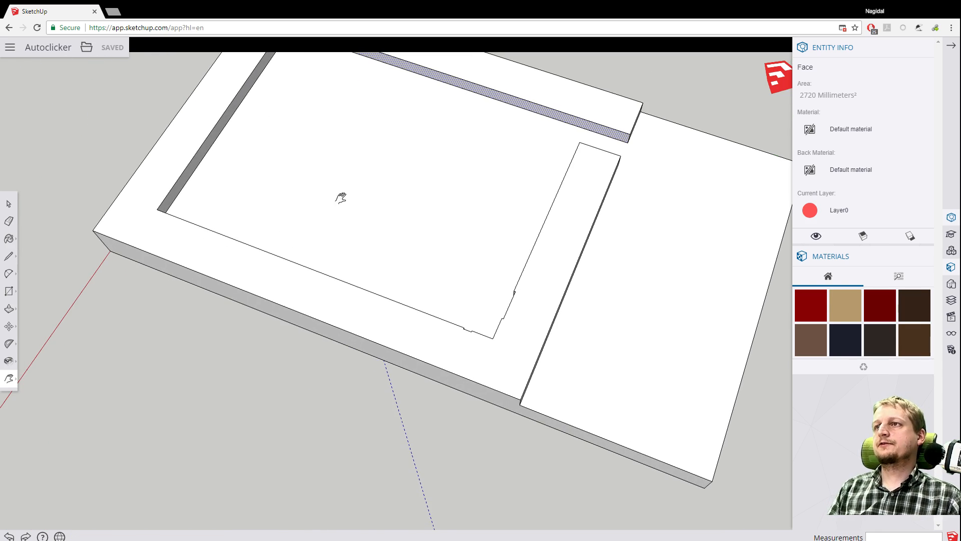
left_click_drag(339, 197, 554, 125)
key("h")
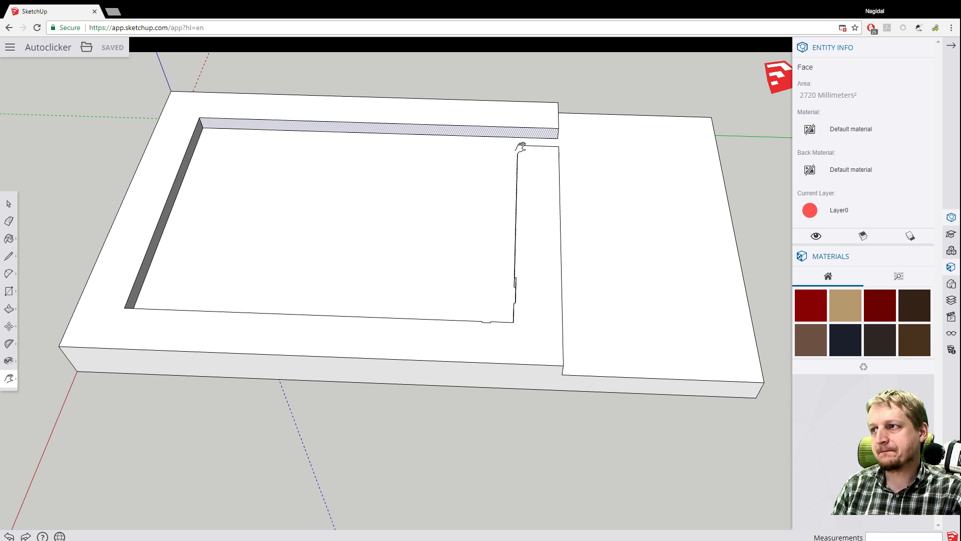
middle_click_drag(295, 212, 359, 195)
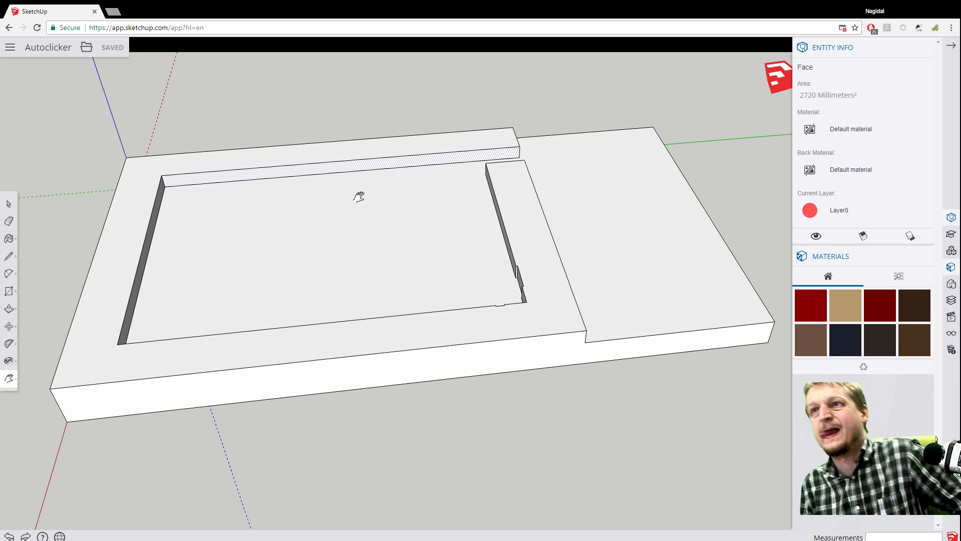
scroll(361, 192, "up", 5)
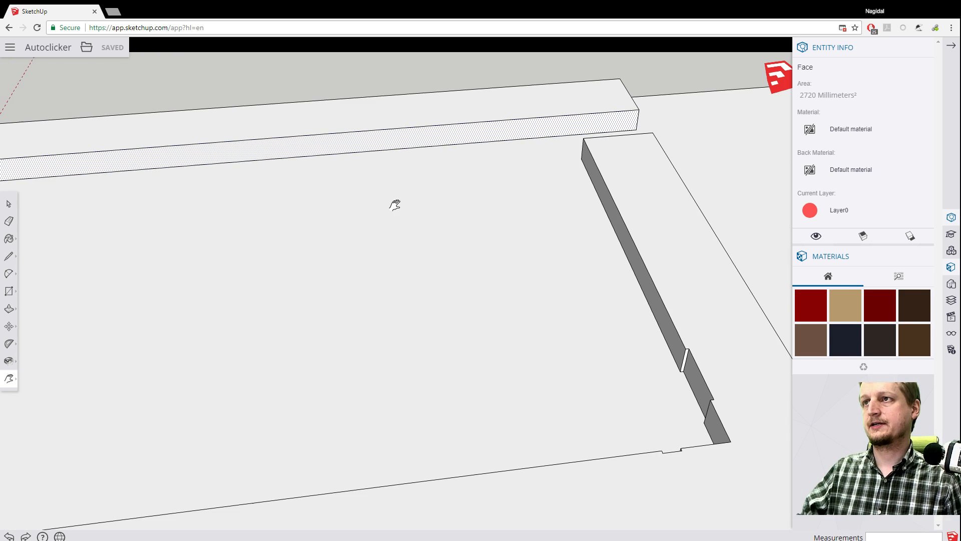
scroll(427, 160, "down", 7)
scroll(376, 115, "up", 3)
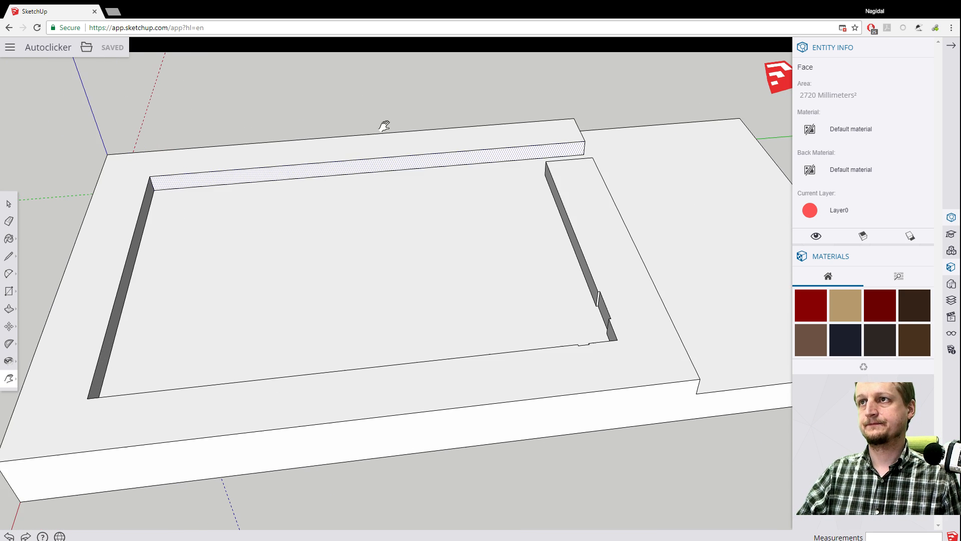
scroll(382, 120, "down", 1)
left_click_drag(373, 118, 338, 205)
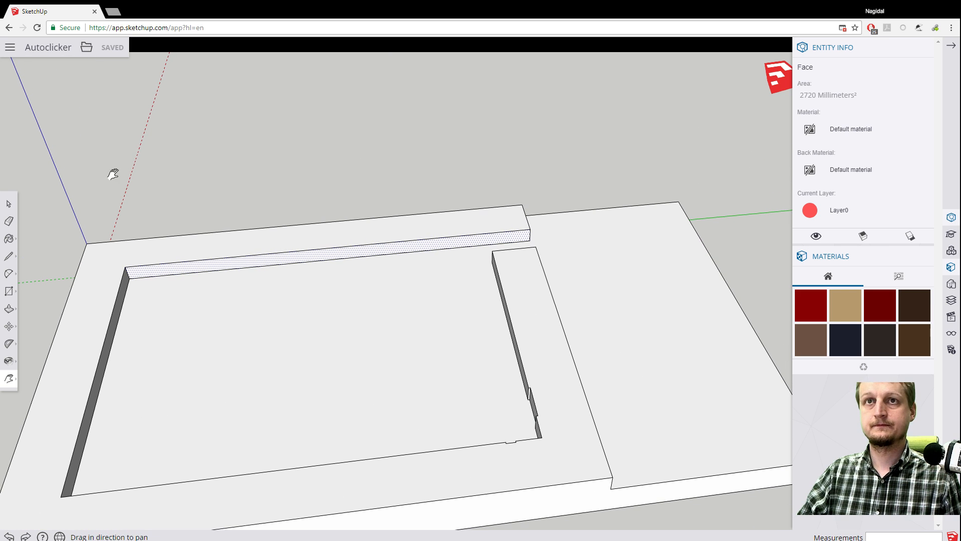
Draw a line about 20 mm long across the corner opening, from the inner side wall's base to the opposite frame wall.
left_click(10, 256)
scroll(470, 258, "up", 3)
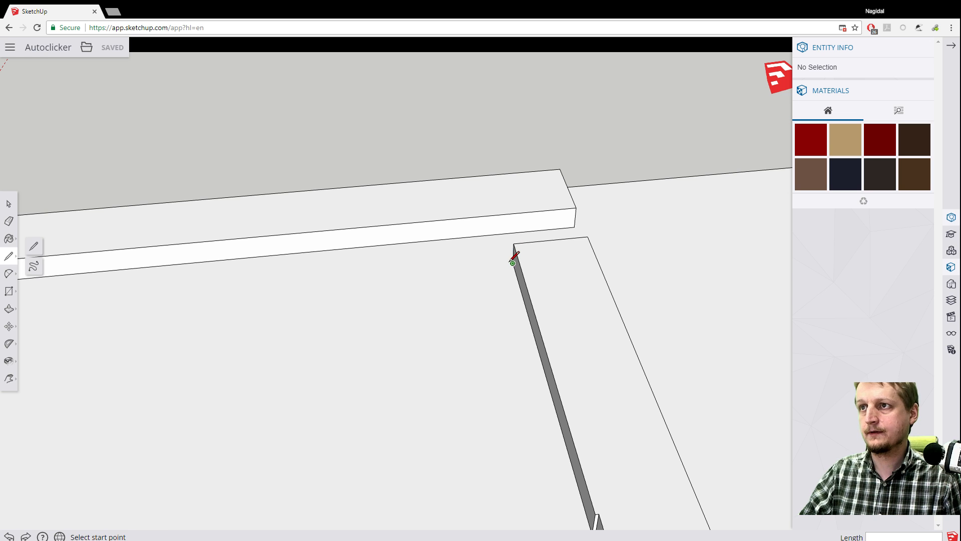
left_click(512, 263)
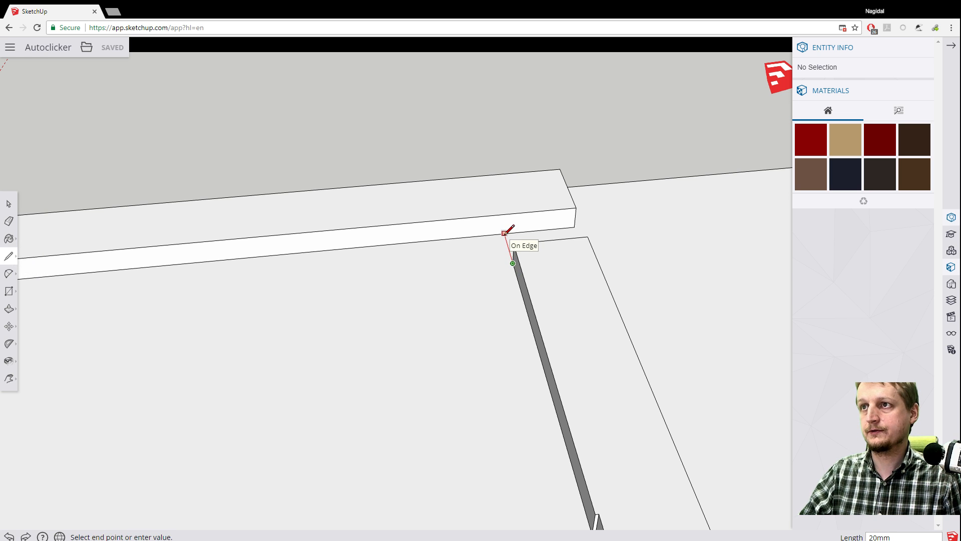
left_click(504, 233)
Push/Pull the enclosed central face upward by 8 mm inside the raised frame.
scroll(392, 220, "down", 5)
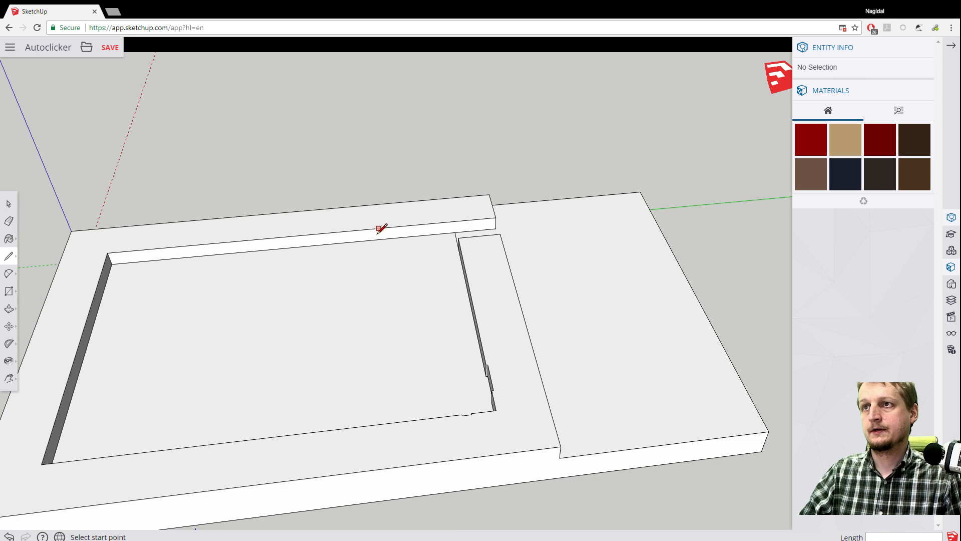
left_click(9, 308)
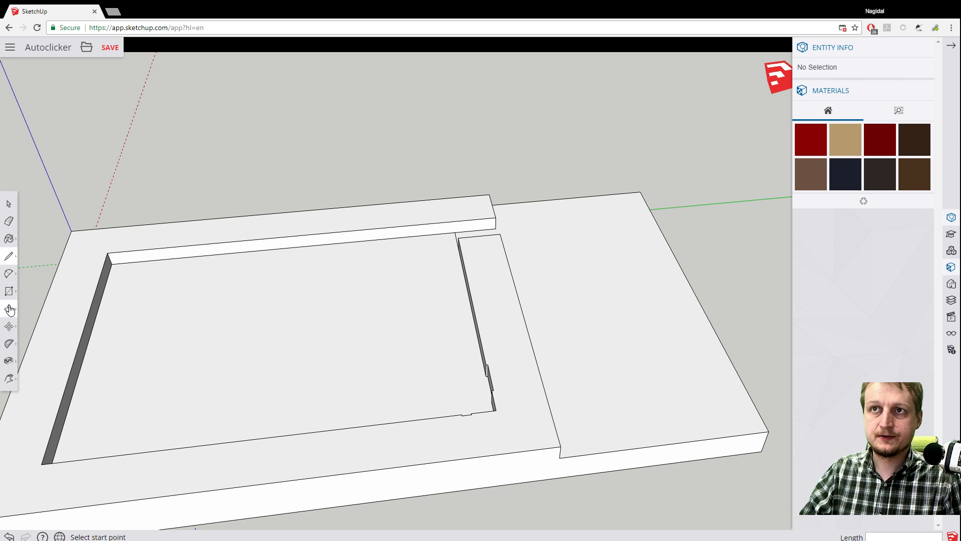
left_click(254, 307)
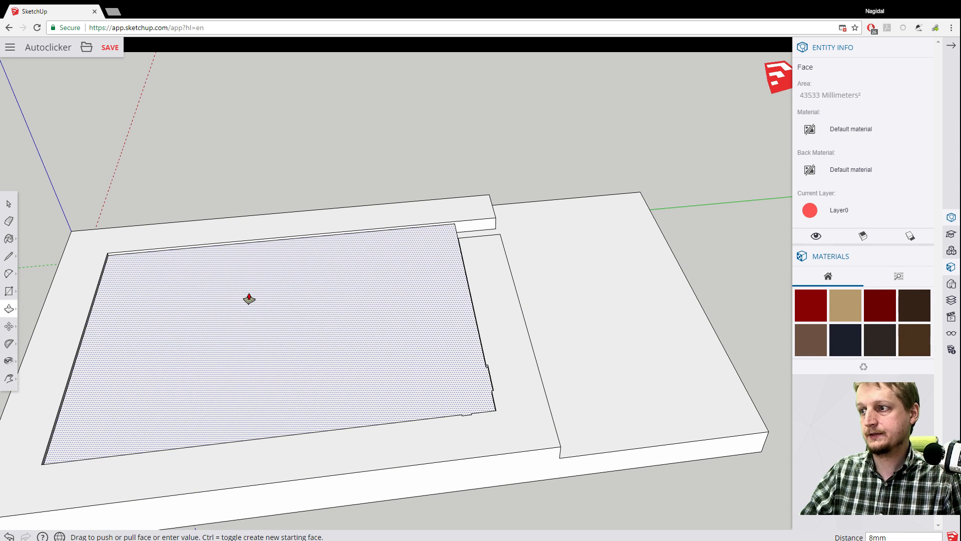
left_click(249, 299)
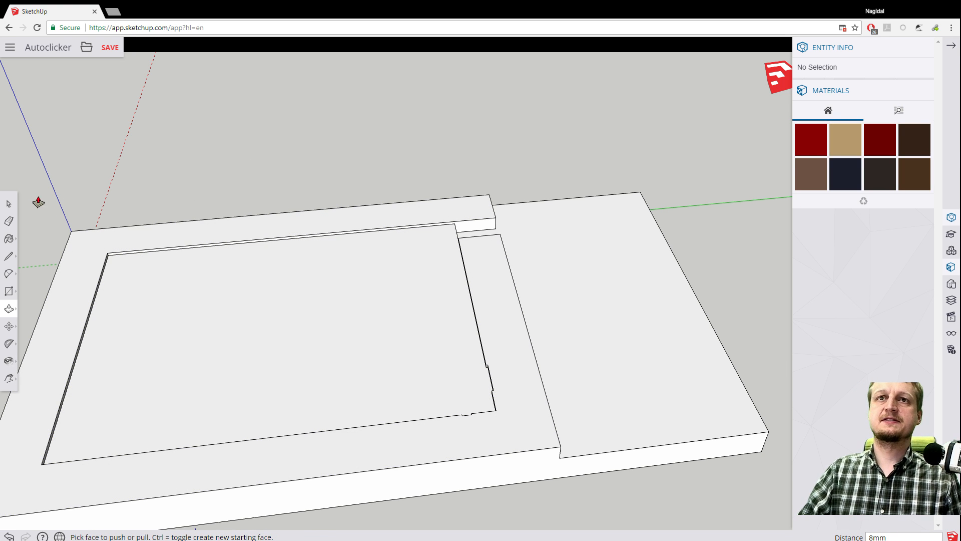
Save the model with the raised central face.
left_click(9, 204)
left_click_drag(326, 165, 140, 169)
key("space")
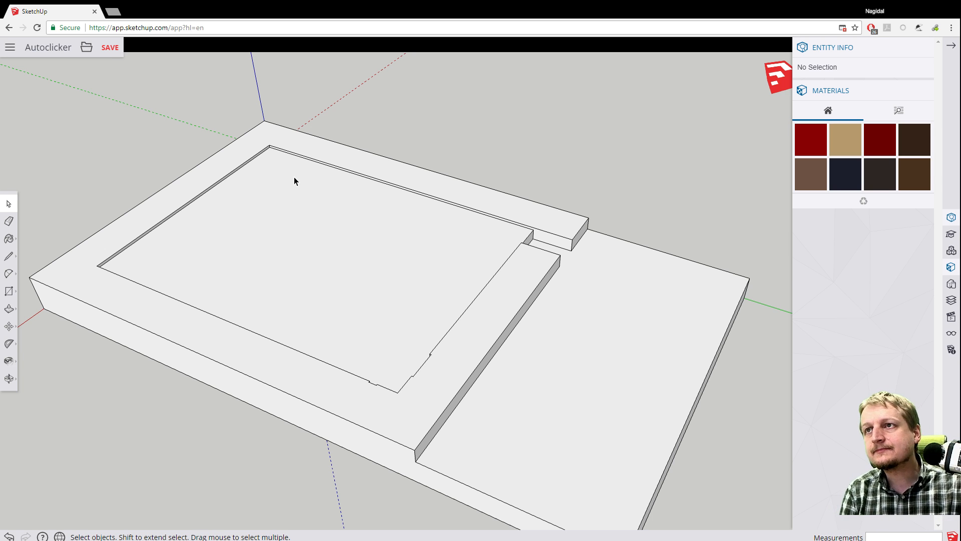
left_click(110, 48)
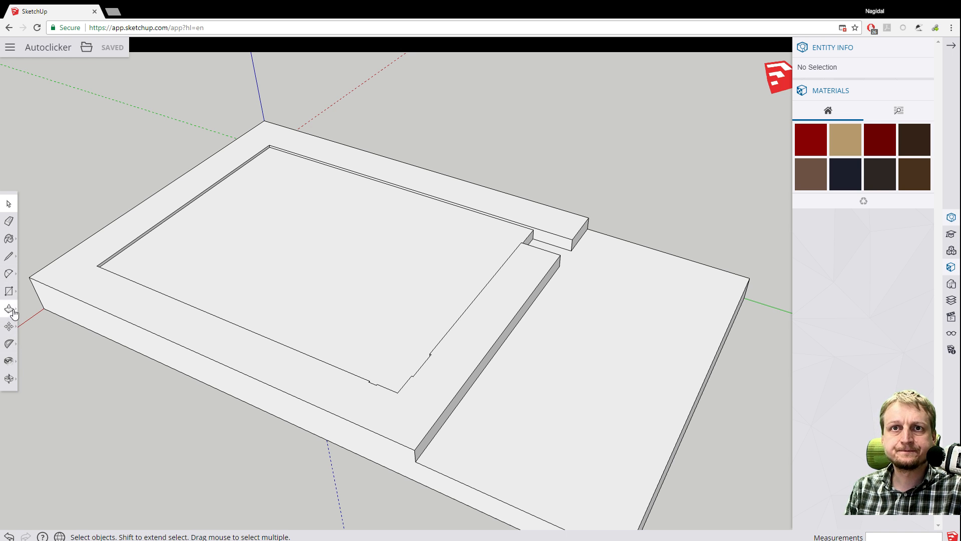
Draw a circle on the raised central face, with its center placed freehand inside the frame.
left_click(11, 294)
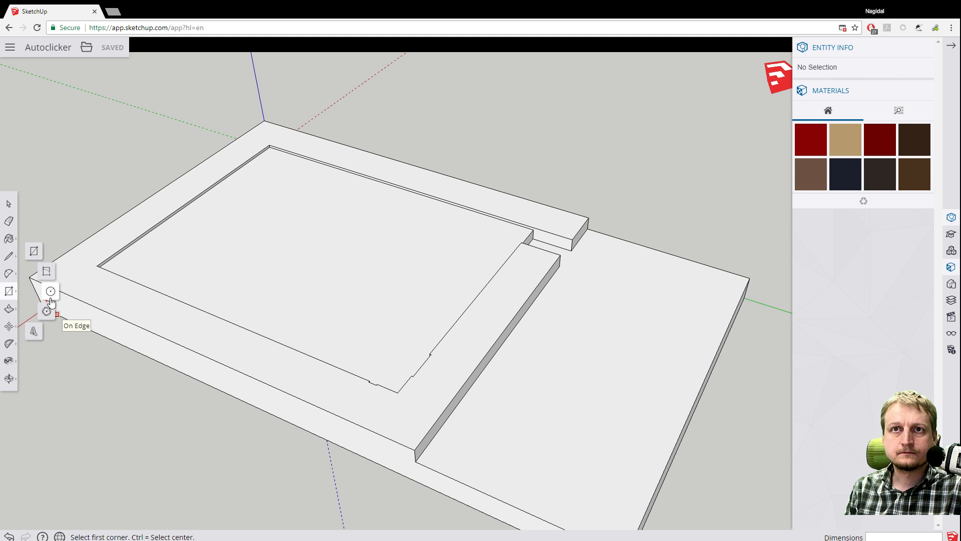
left_click(51, 296)
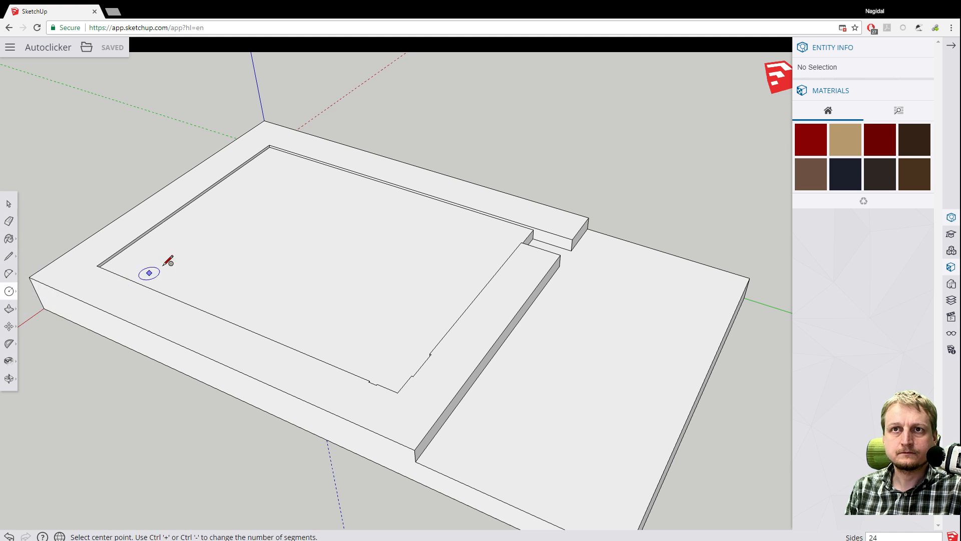
scroll(200, 246, "up", 5)
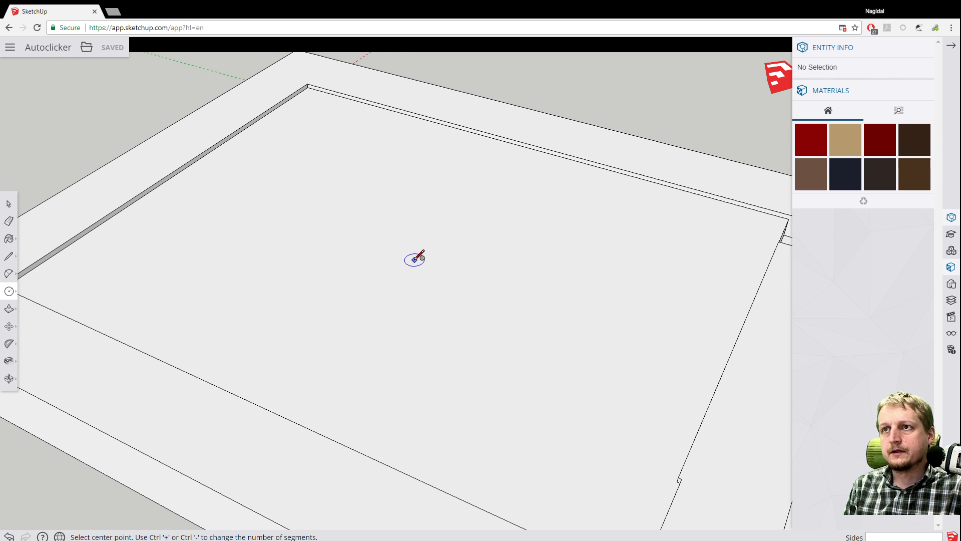
scroll(419, 259, "up", 4)
scroll(419, 259, "down", 2)
left_click(436, 280)
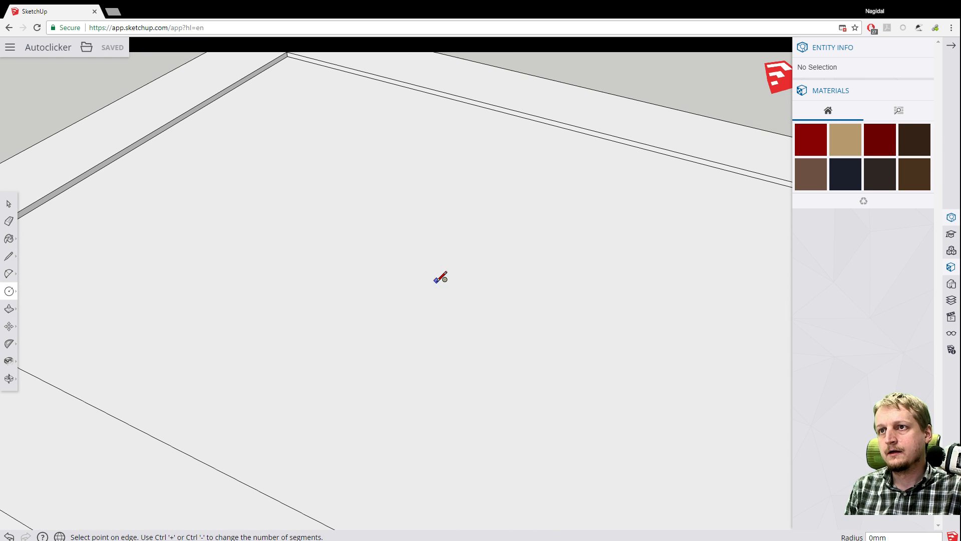
scroll(441, 291, "up", 3)
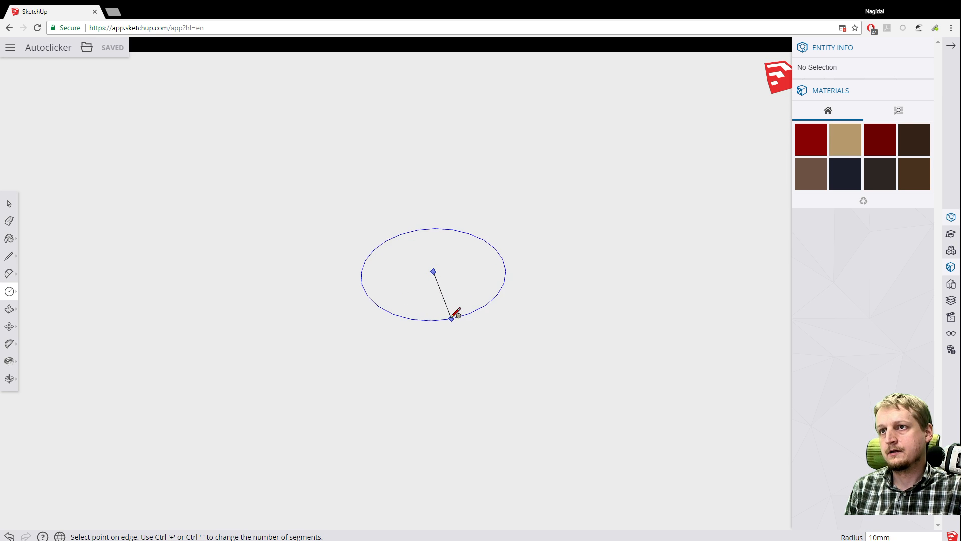
Draw a circle with a radius of about 33 mm near the middle of the recessed face.
scroll(451, 308, "down", 4)
scroll(449, 307, "down", 2)
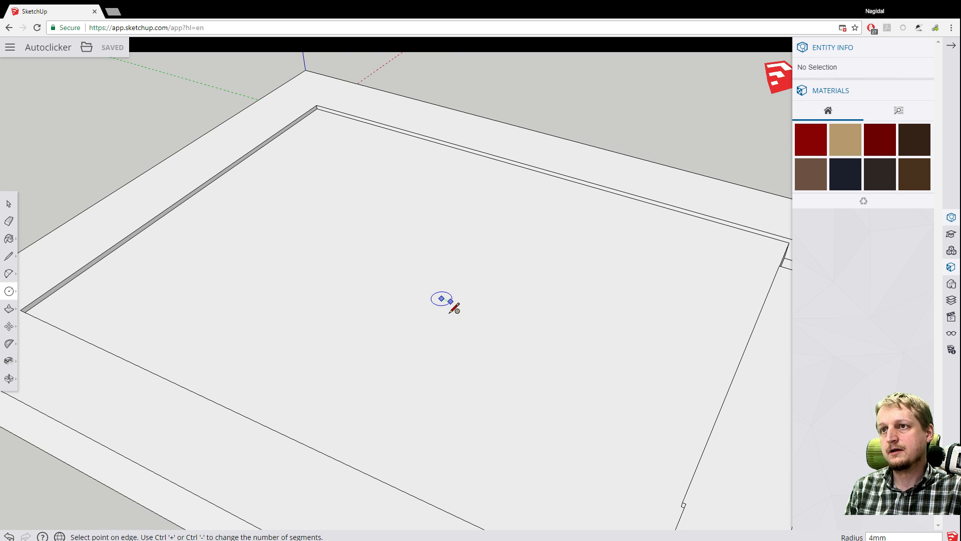
scroll(451, 303, "down", 3)
scroll(449, 308, "down", 2)
scroll(449, 307, "down", 4)
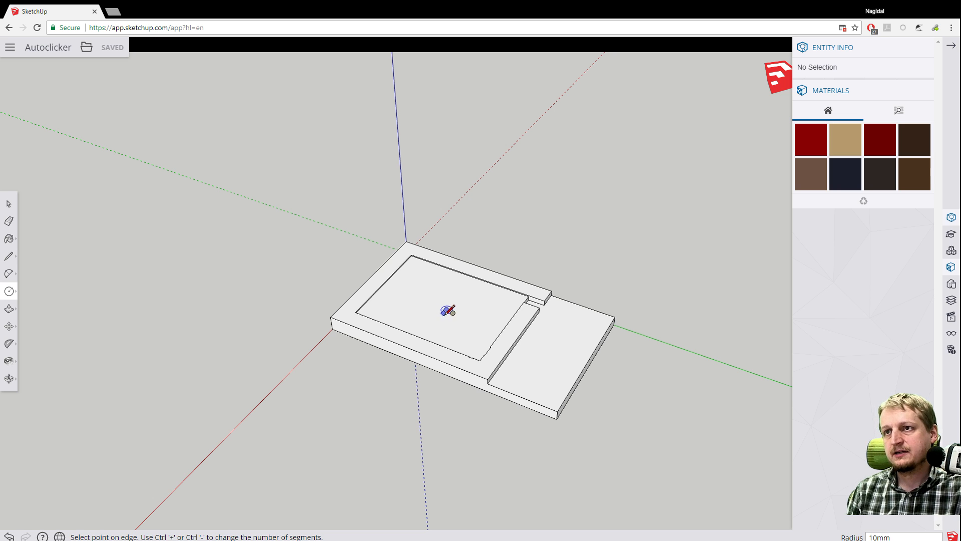
left_click(446, 309)
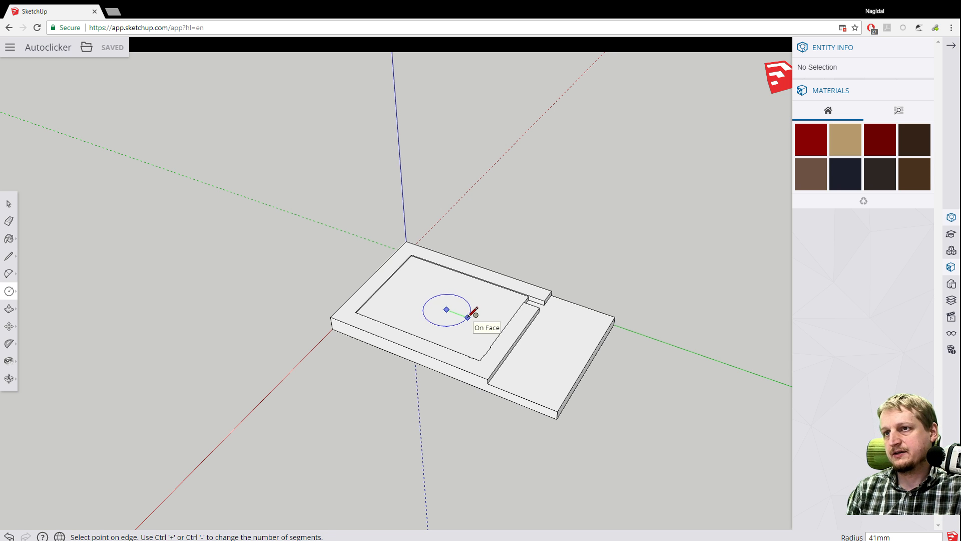
left_click(466, 312)
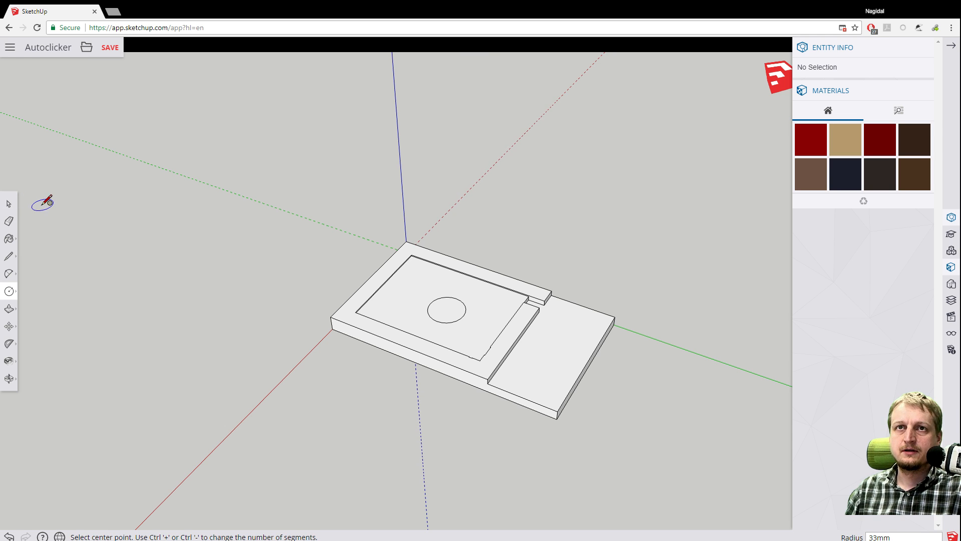
Delete the circle with the 33 mm radius from the recessed face.
left_click(9, 292)
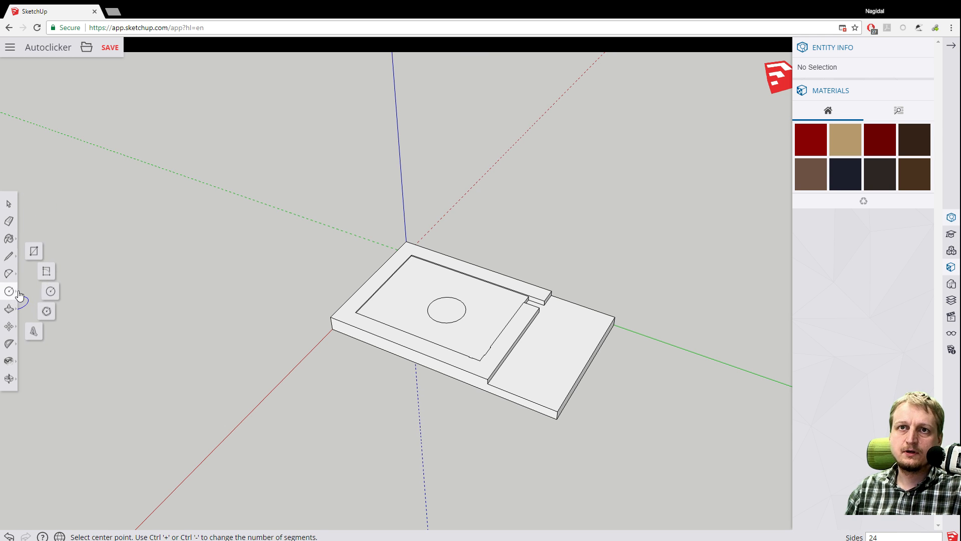
left_click(8, 205)
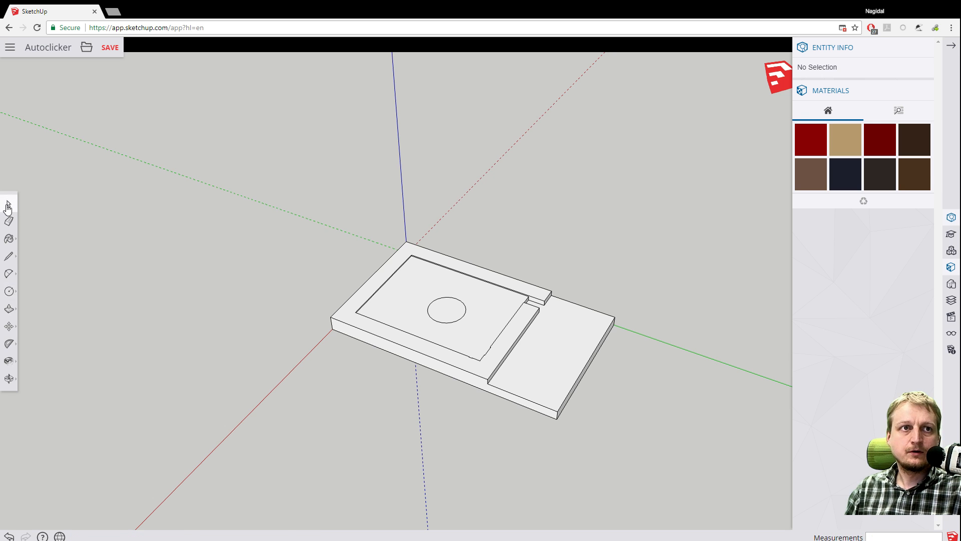
left_click(437, 323)
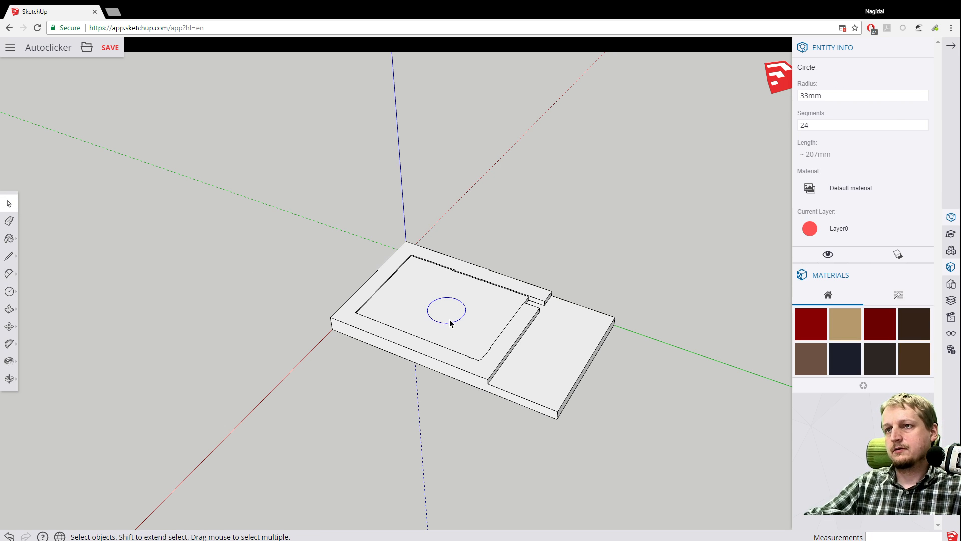
key("Delete")
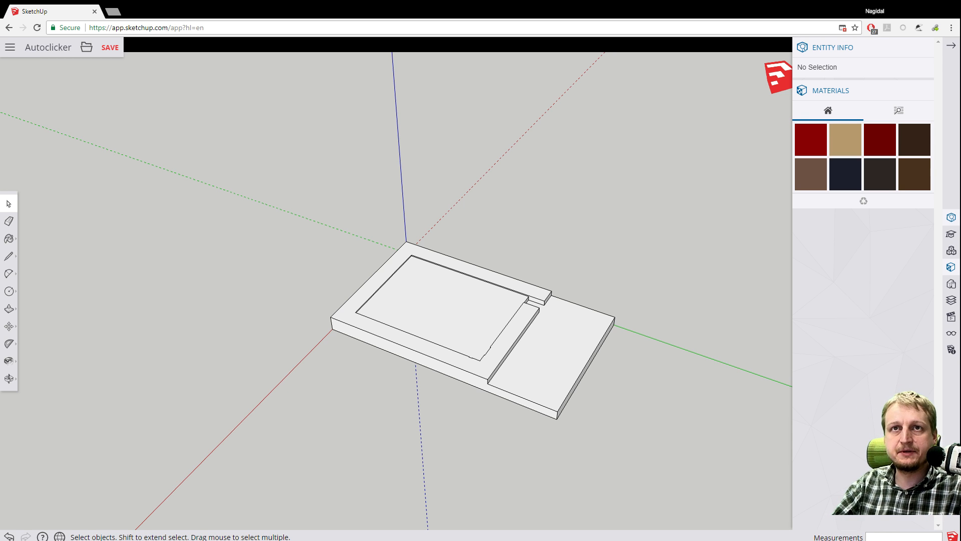
Scale the entire model uniformly about its opposite corner by a factor of 10, and clear the selection.
scroll(225, 275, "down", 8)
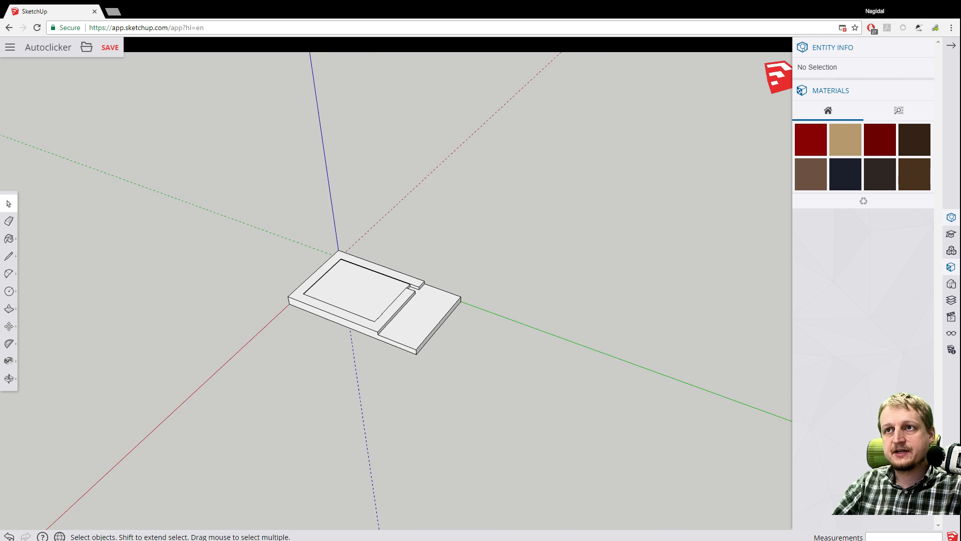
scroll(200, 300, "down", 2)
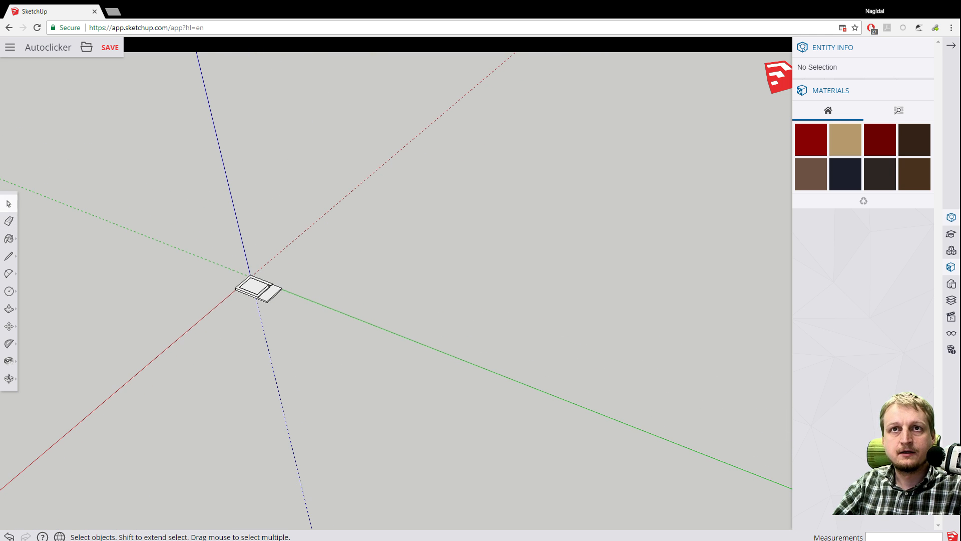
left_click_drag(231, 399, 333, 250)
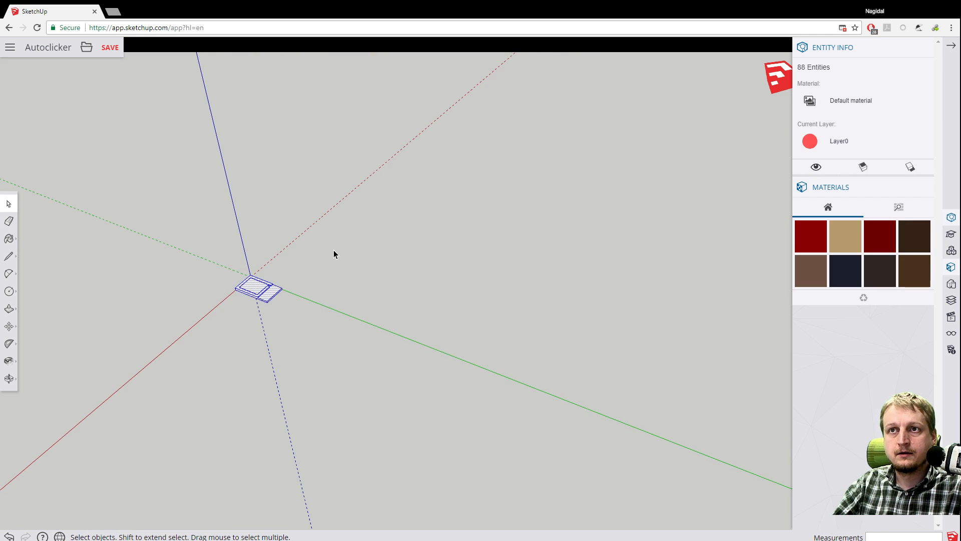
left_click(9, 327)
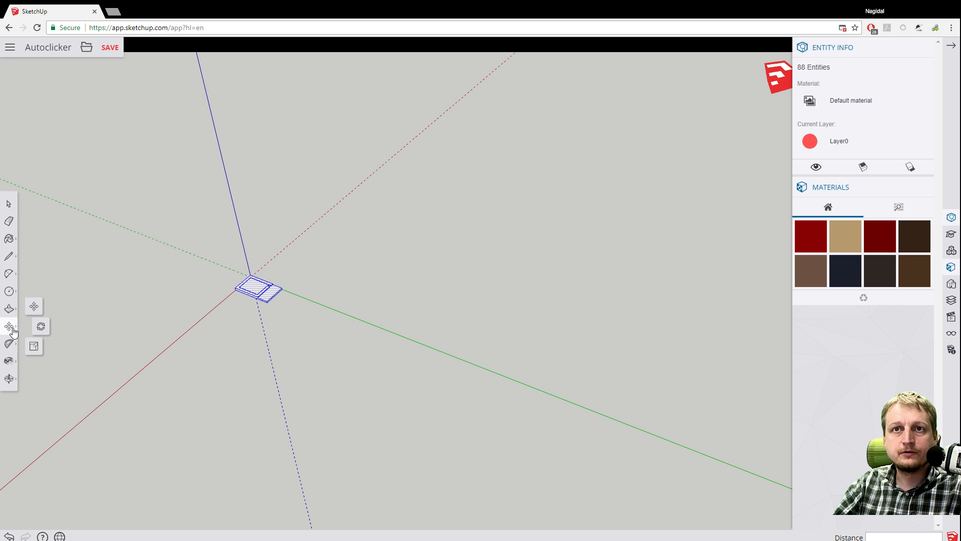
left_click(40, 350)
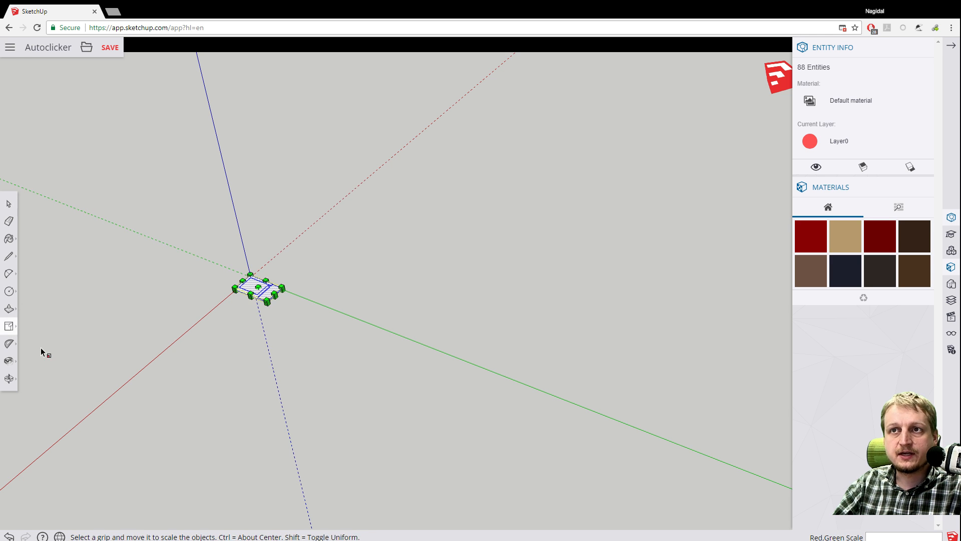
scroll(156, 325, "up", 2)
scroll(343, 300, "up", 3)
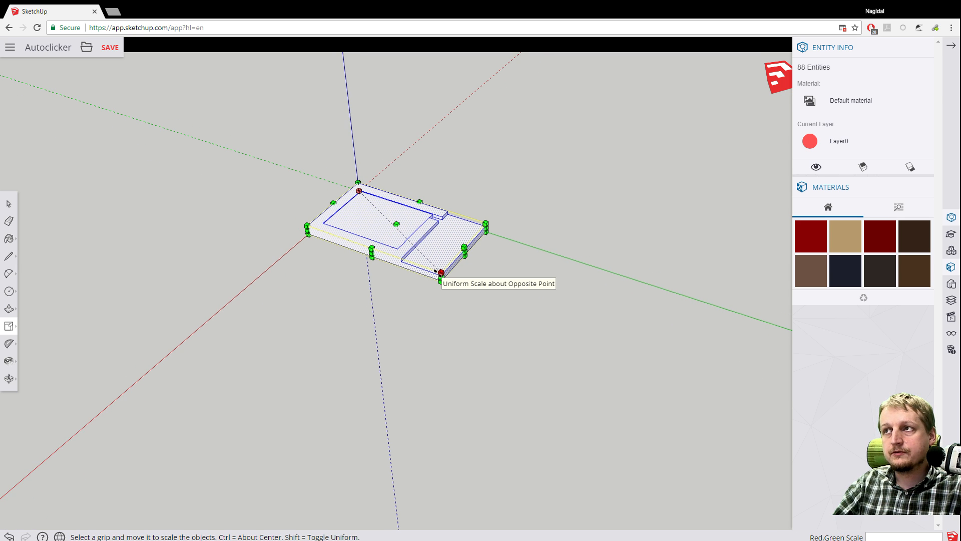
left_click_drag(436, 271, 478, 309)
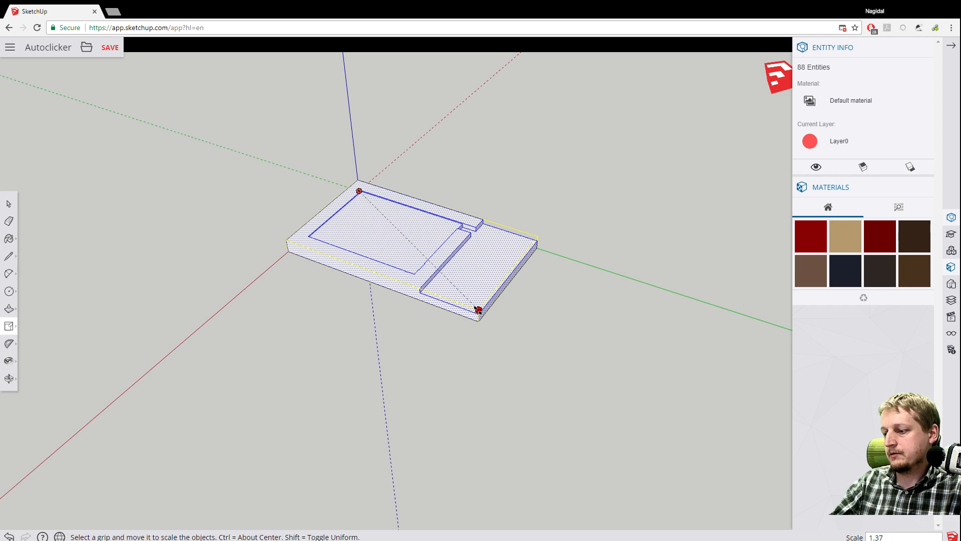
key("Return")
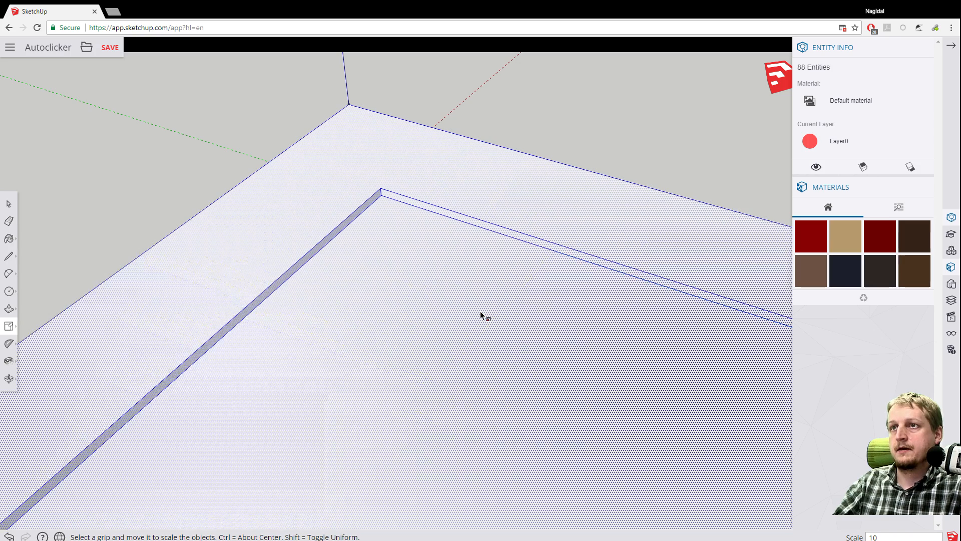
scroll(406, 245, "down", 10)
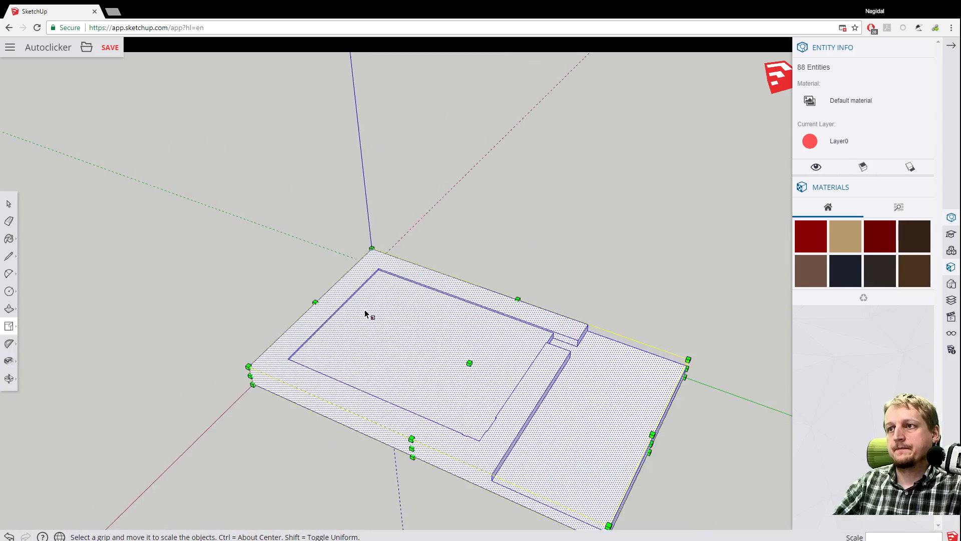
scroll(365, 314, "down", 2)
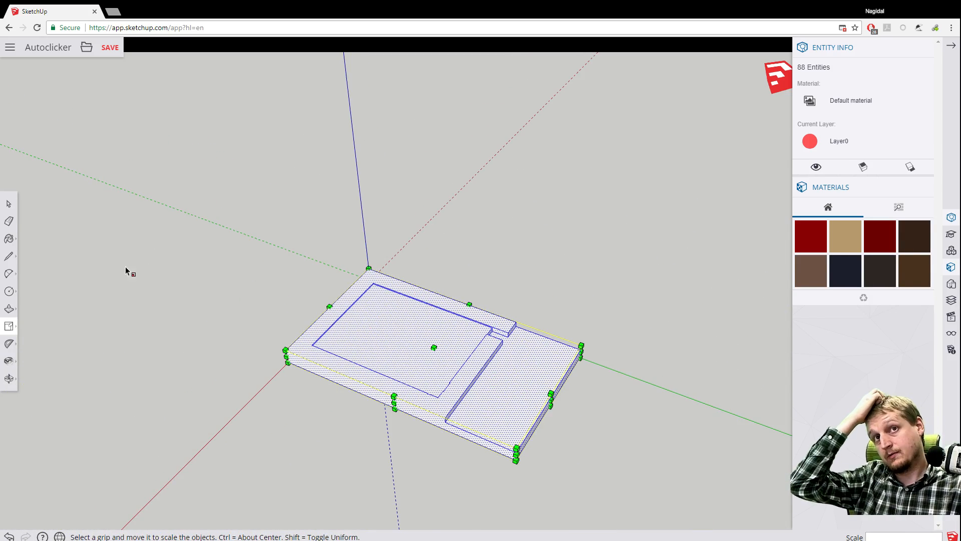
left_click(9, 204)
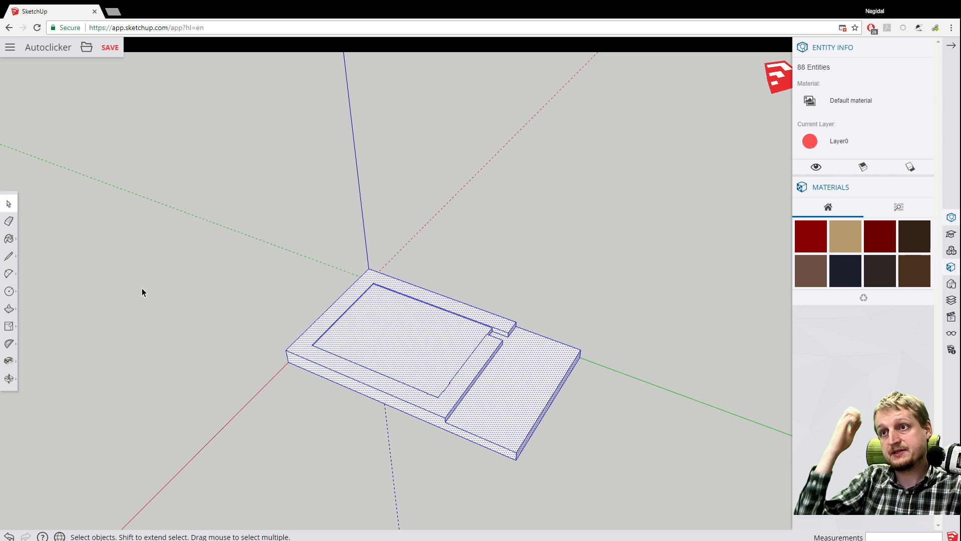
left_click(142, 289)
Save the enlarged Autoclicker model.
scroll(230, 347, "up", 4)
scroll(229, 350, "down", 3)
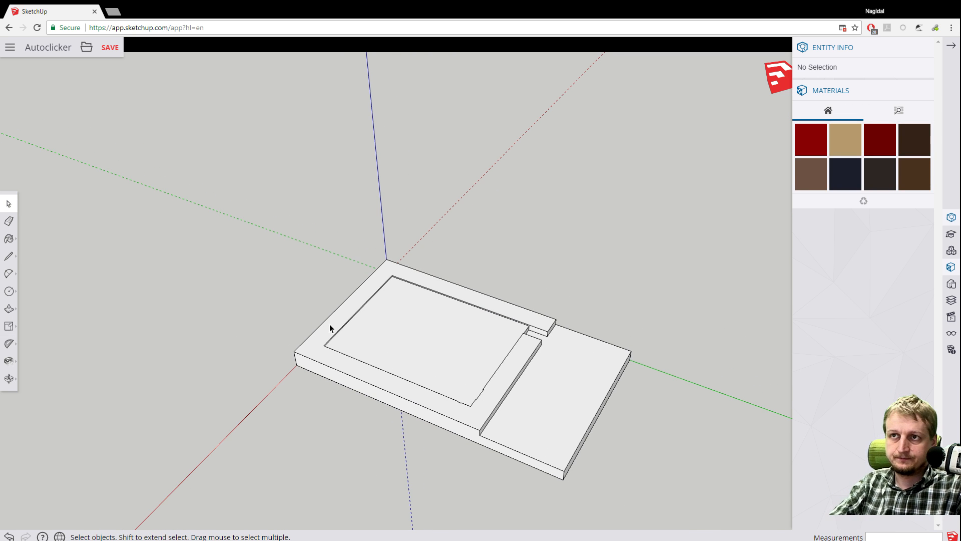
scroll(330, 301, "up", 3)
scroll(345, 281, "down", 2)
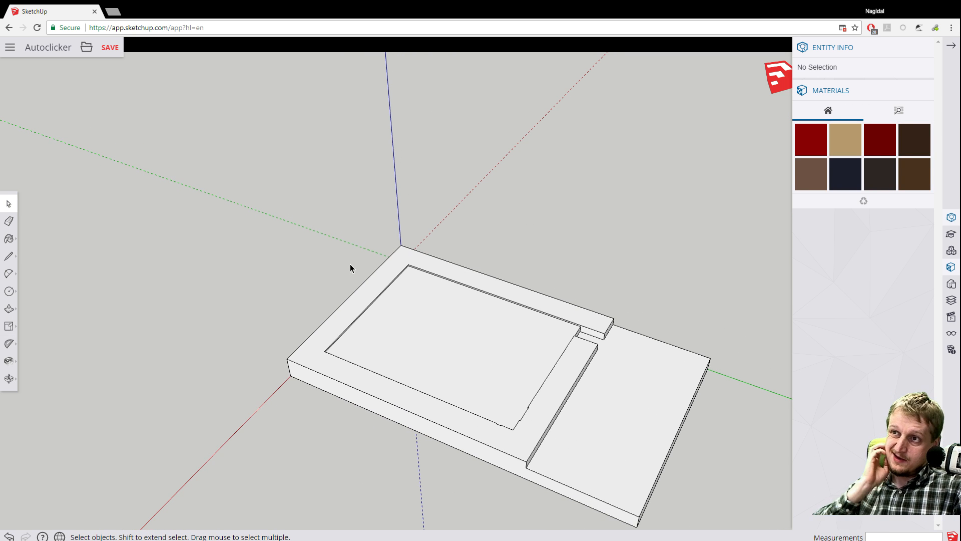
scroll(388, 268, "down", 2)
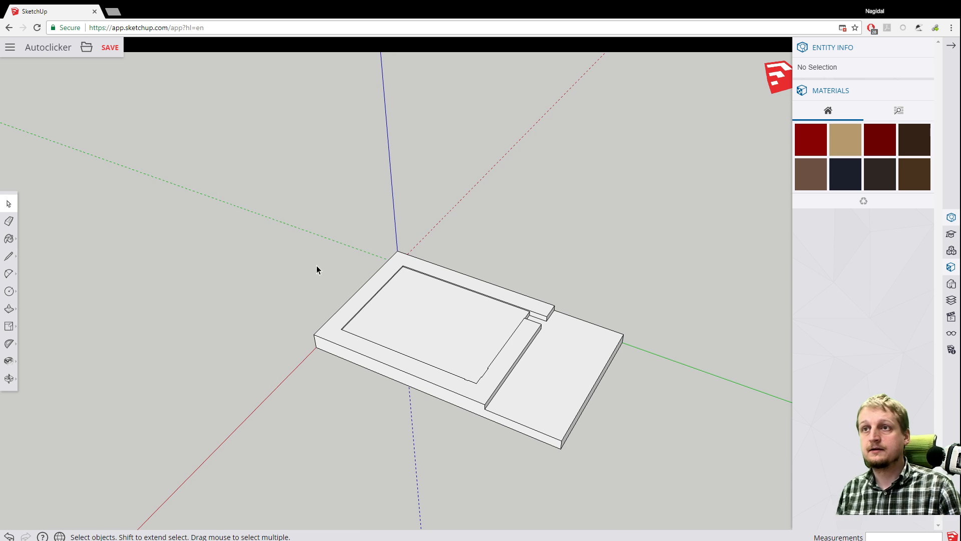
middle_click_drag(322, 328, 439, 235)
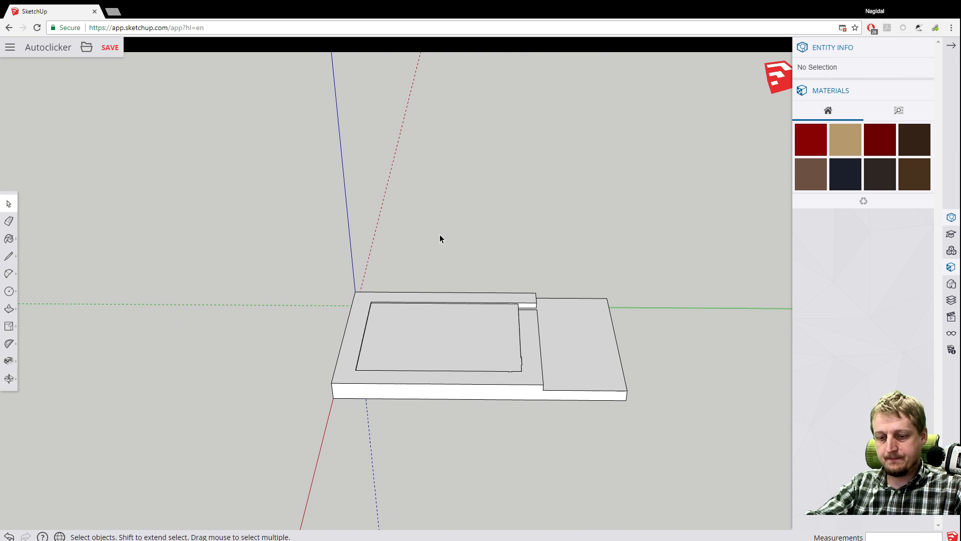
left_click(113, 52)
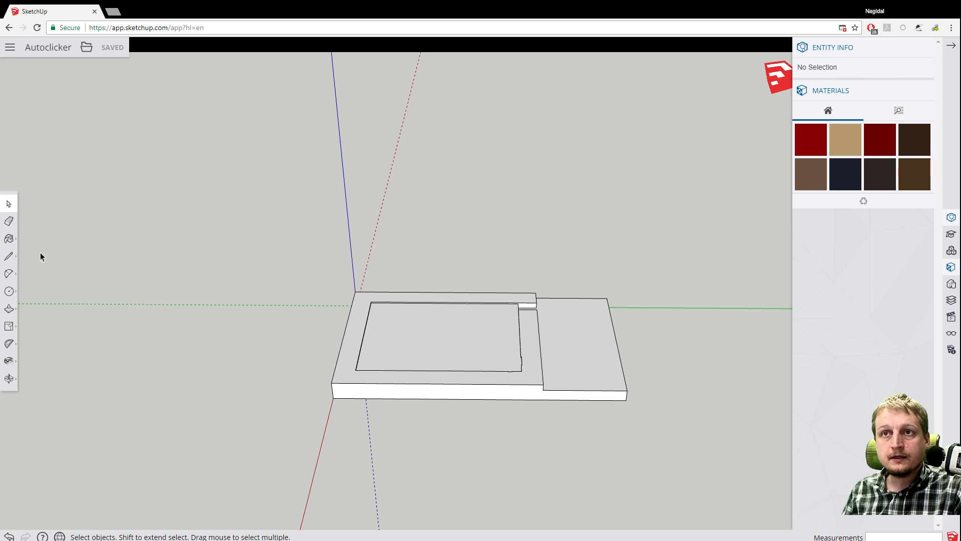
Draw a circle with a radius of about 93 mm on the enlarged model's recessed face.
scroll(445, 344, "up", 3)
left_click(9, 291)
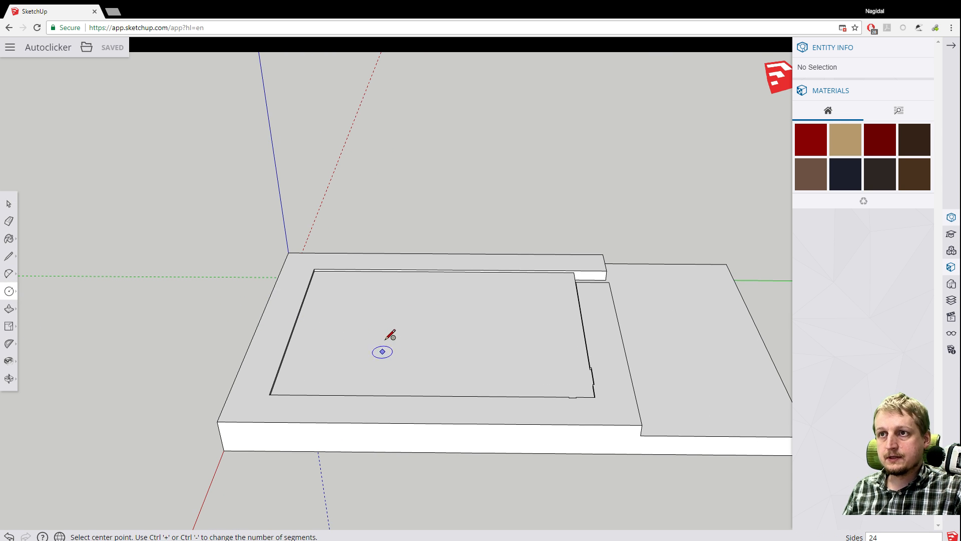
scroll(400, 338, "up", 5)
left_click(433, 350)
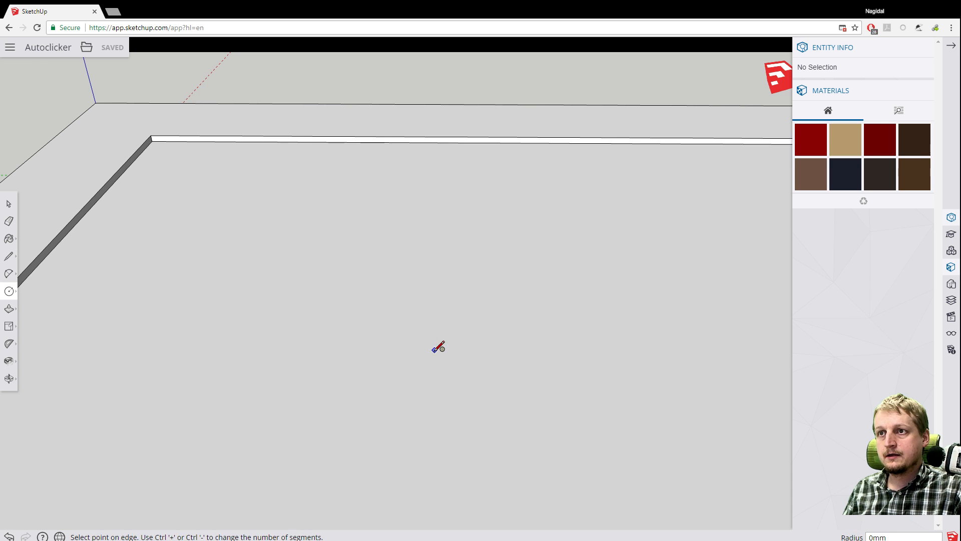
scroll(438, 348, "up", 3)
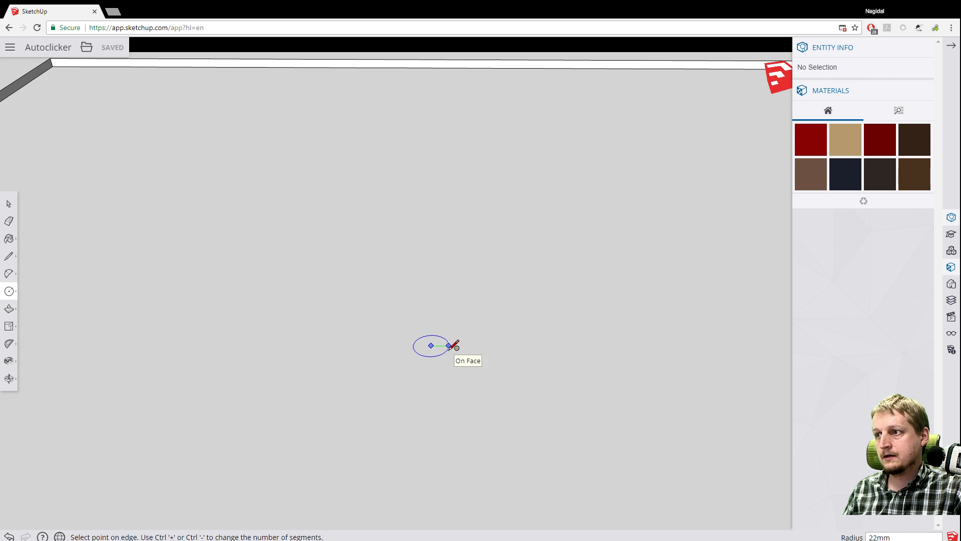
scroll(453, 345, "up", 1)
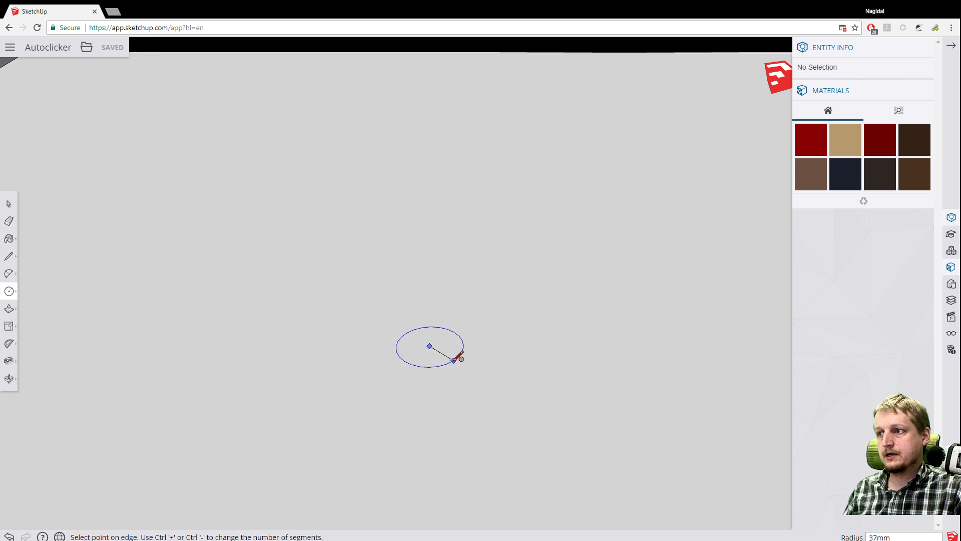
scroll(453, 360, "down", 1)
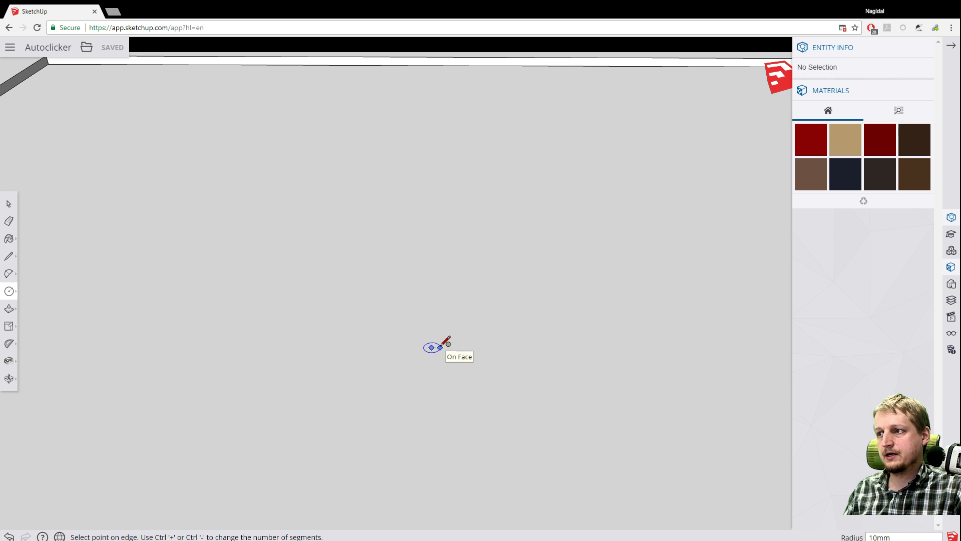
scroll(440, 347, "down", 2)
scroll(461, 368, "down", 2)
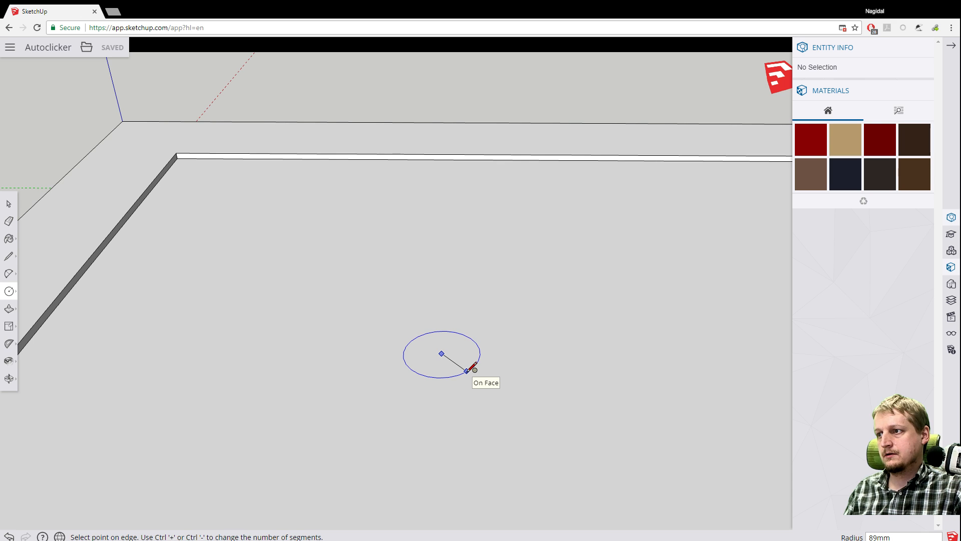
scroll(474, 369, "up", 3)
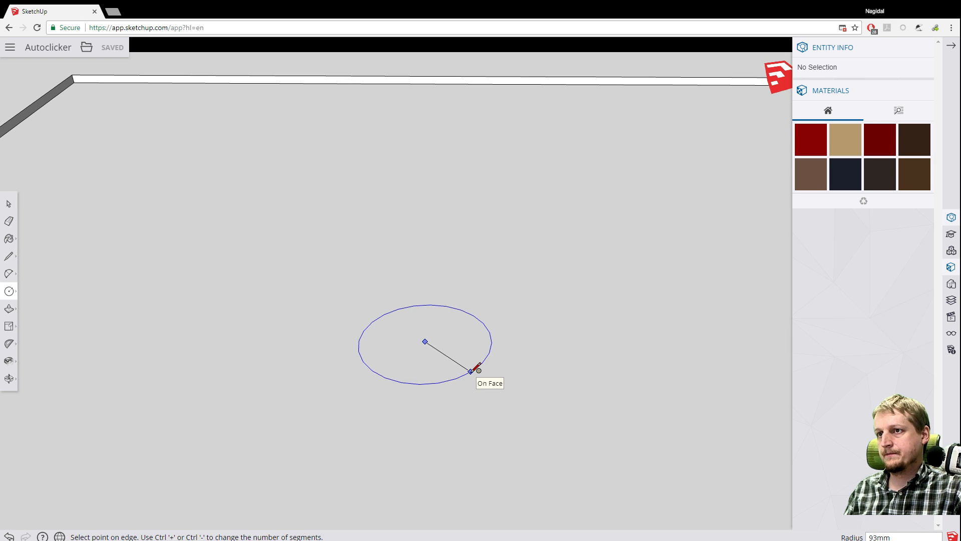
left_click(471, 370)
Delete the newly drawn circle from the enlarged model's recessed face.
scroll(272, 401, "down", 5)
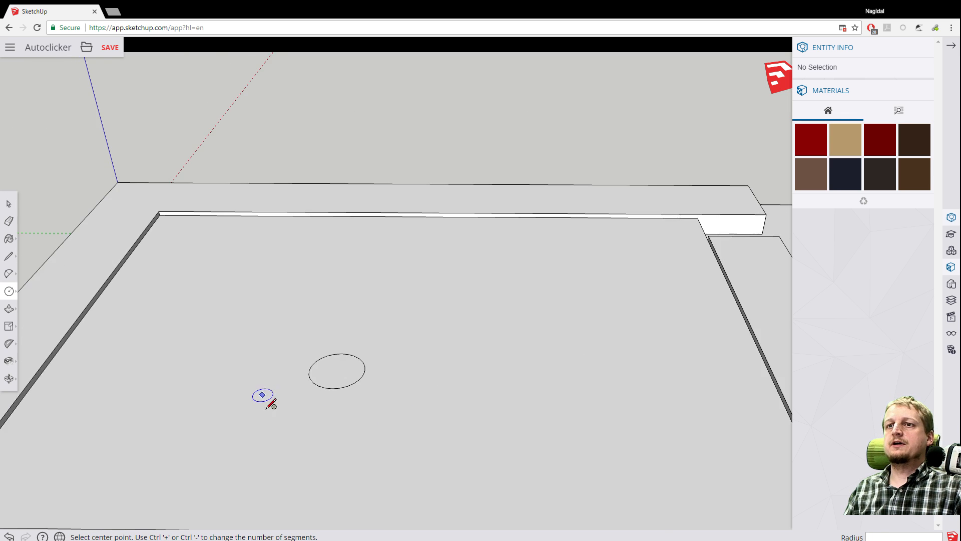
scroll(271, 403, "down", 5)
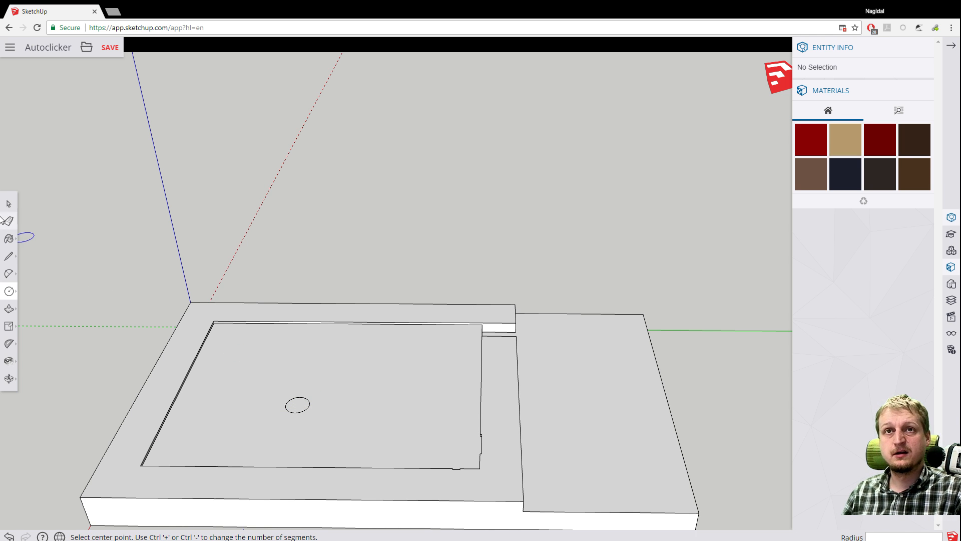
left_click(9, 203)
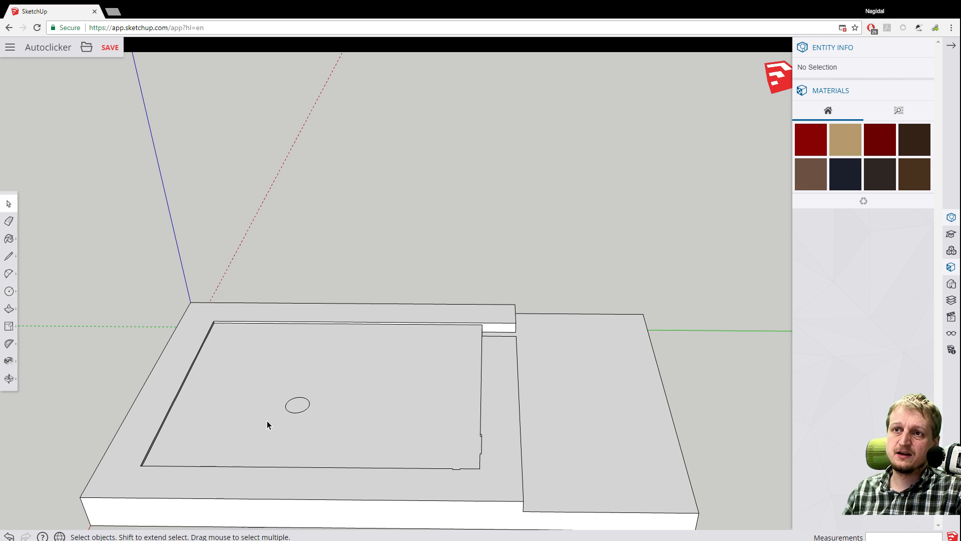
left_click(298, 413)
key("Delete")
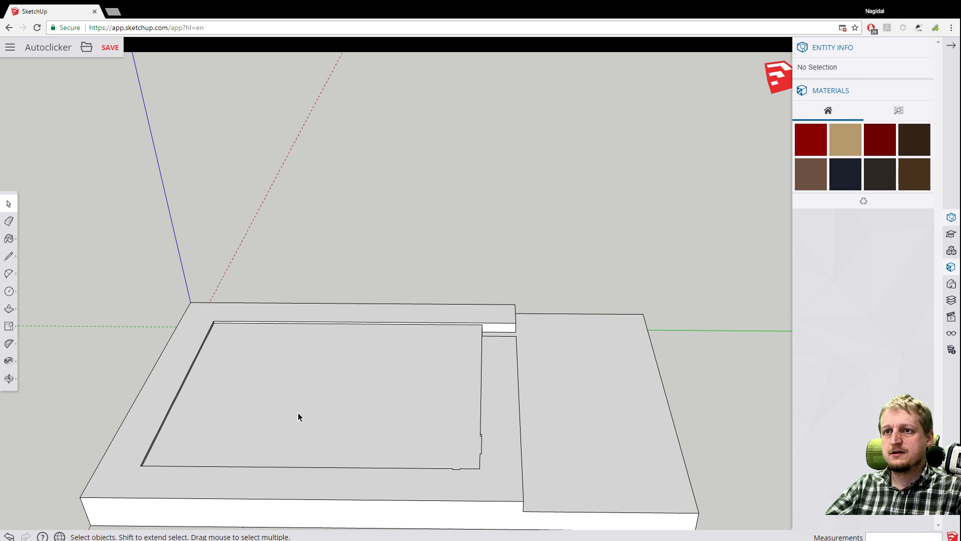
Check the length of the base's lower front edge, and clear the selection.
scroll(302, 431, "down", 4)
scroll(306, 467, "up", 2)
scroll(308, 478, "down", 1)
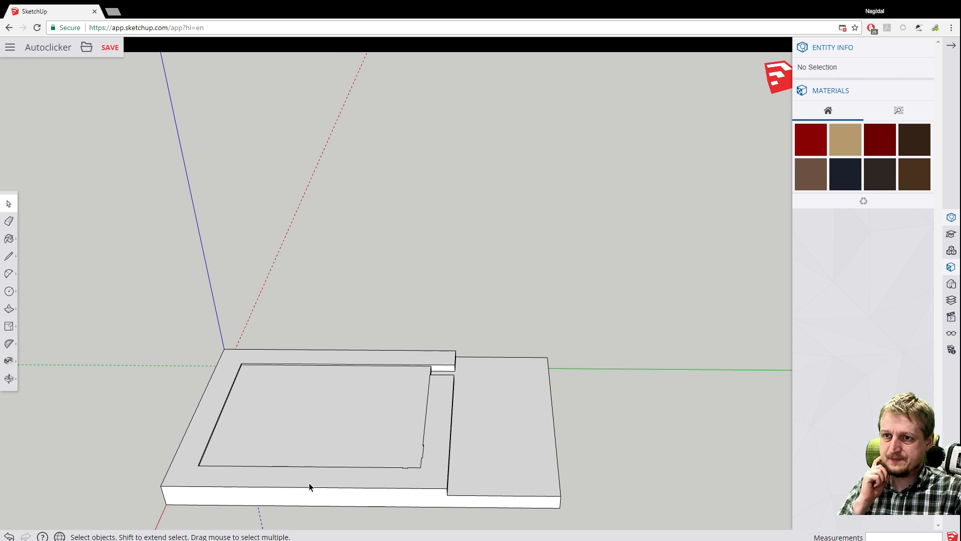
left_click(266, 505)
right_click(266, 504)
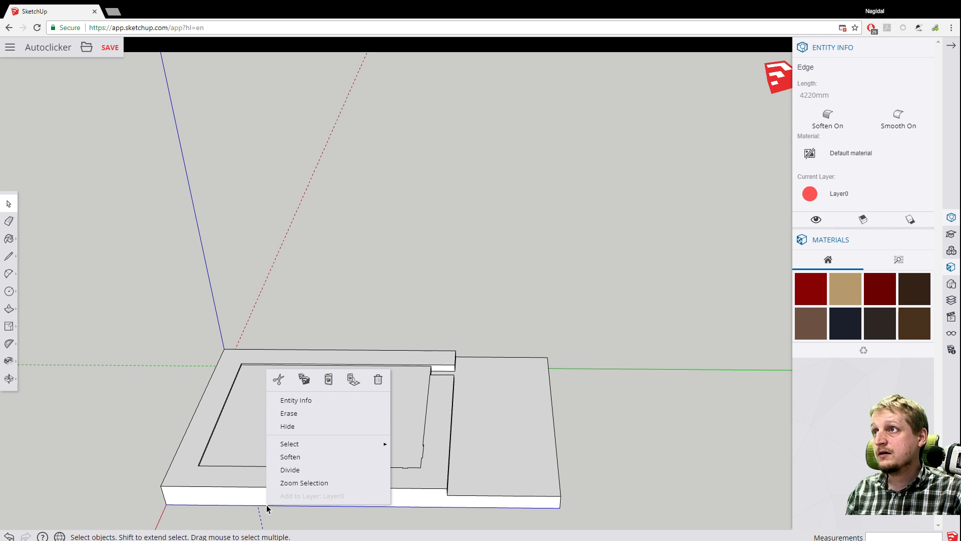
left_click(343, 311)
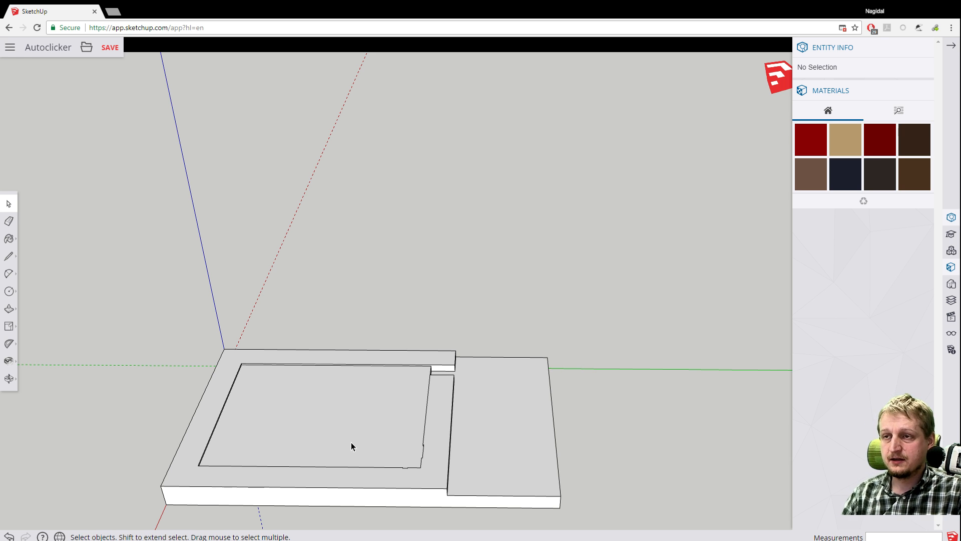
Draw a circle with a radius of about 10 mm on the enlarged model's recessed face.
scroll(309, 459, "up", 3)
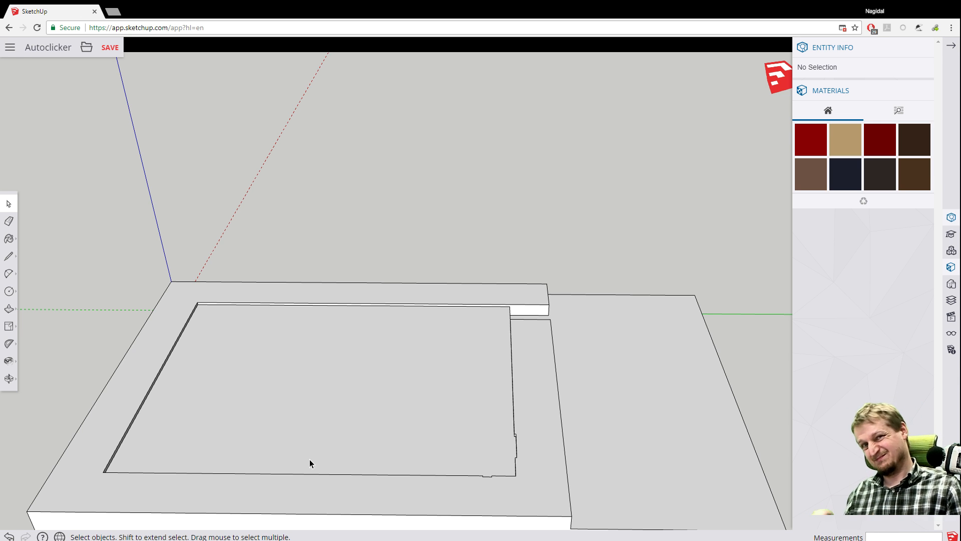
left_click(9, 290)
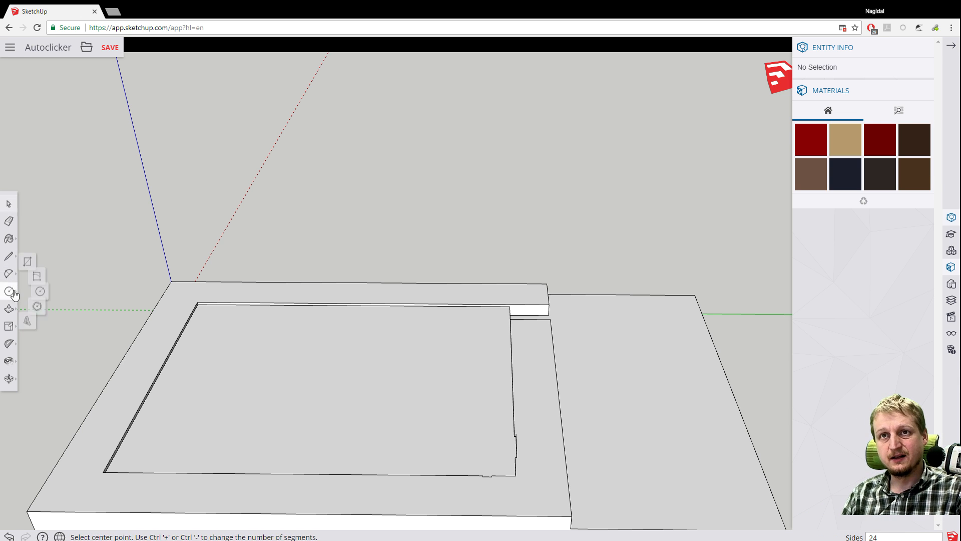
scroll(260, 405, "up", 5)
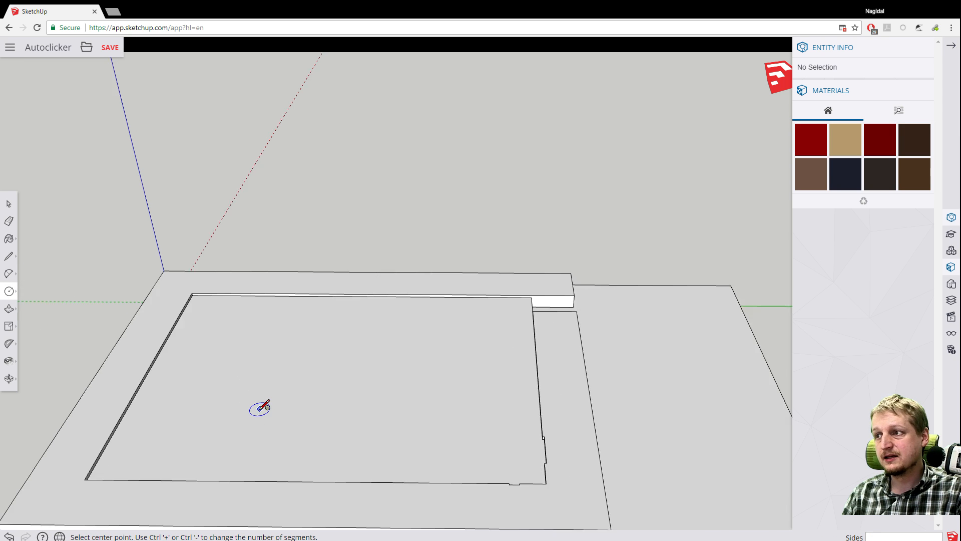
scroll(260, 407, "down", 3)
left_click(260, 405)
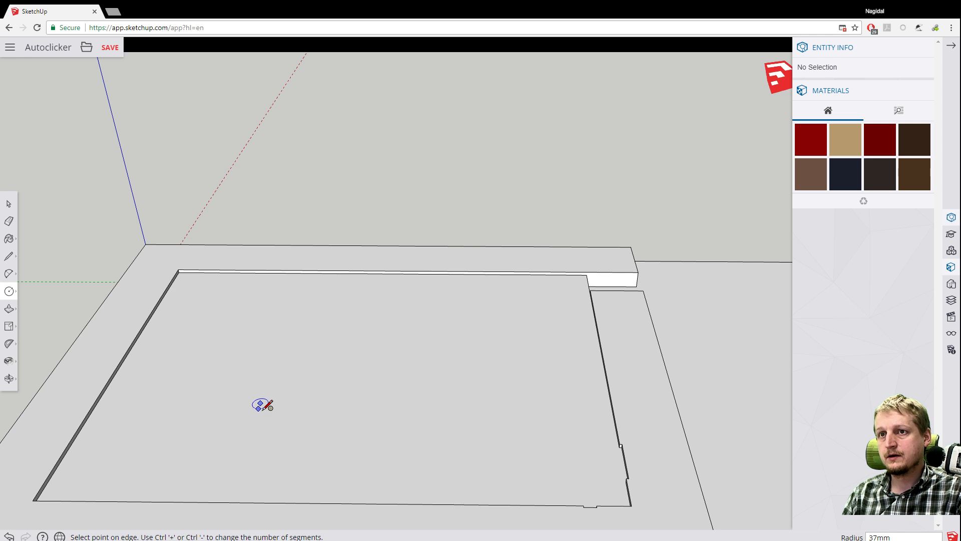
scroll(271, 405, "up", 4)
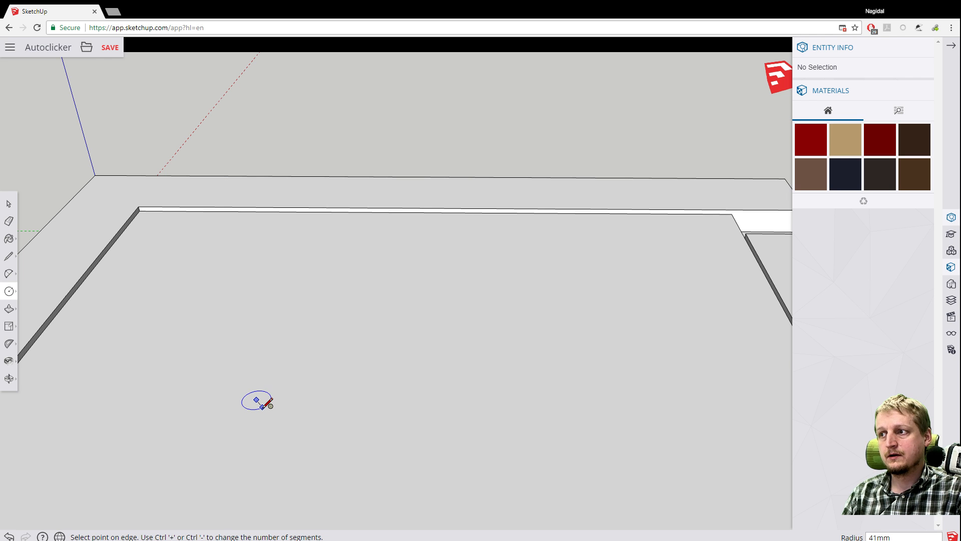
scroll(270, 404, "up", 2)
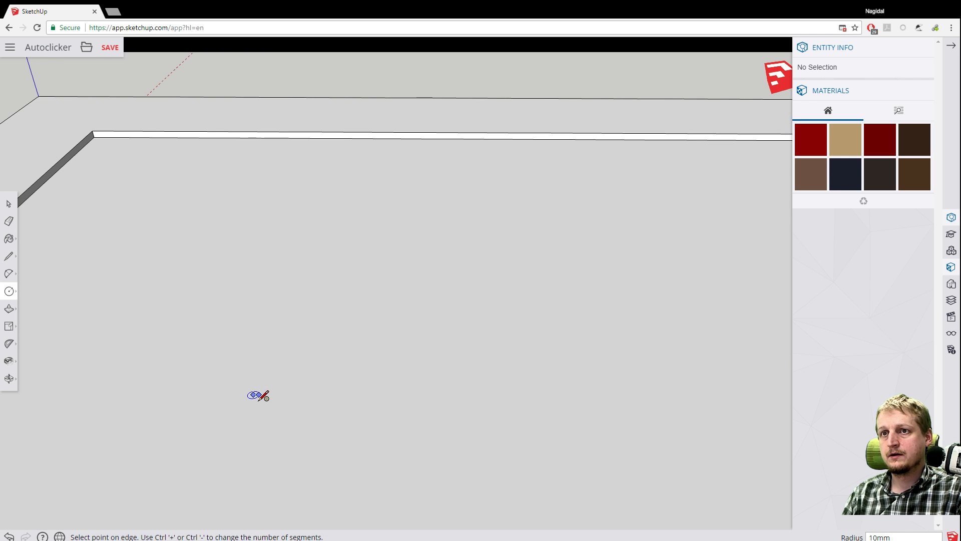
scroll(266, 404, "up", 2)
scroll(265, 404, "up", 2)
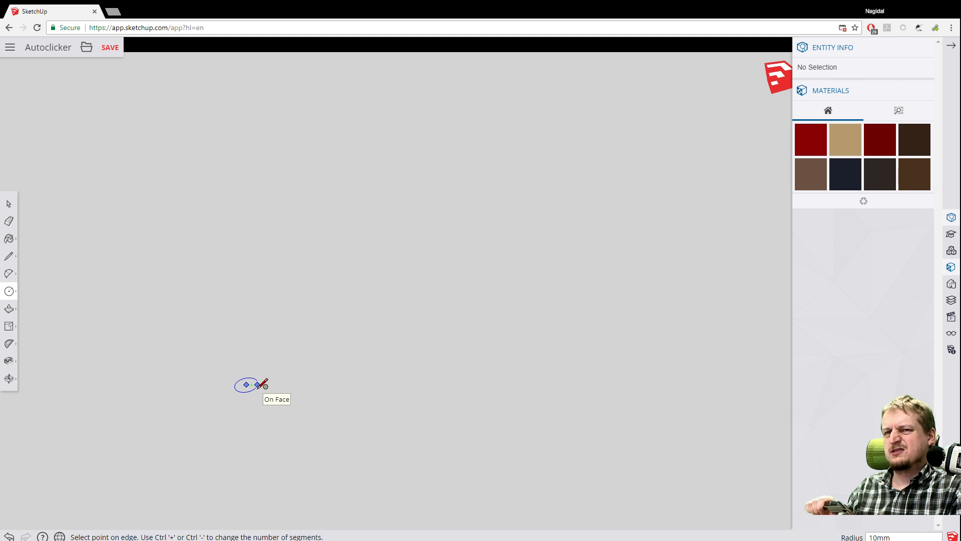
left_click(258, 384)
Compare the small circle with the whole base, and delete it from the recessed face.
scroll(309, 465, "down", 5)
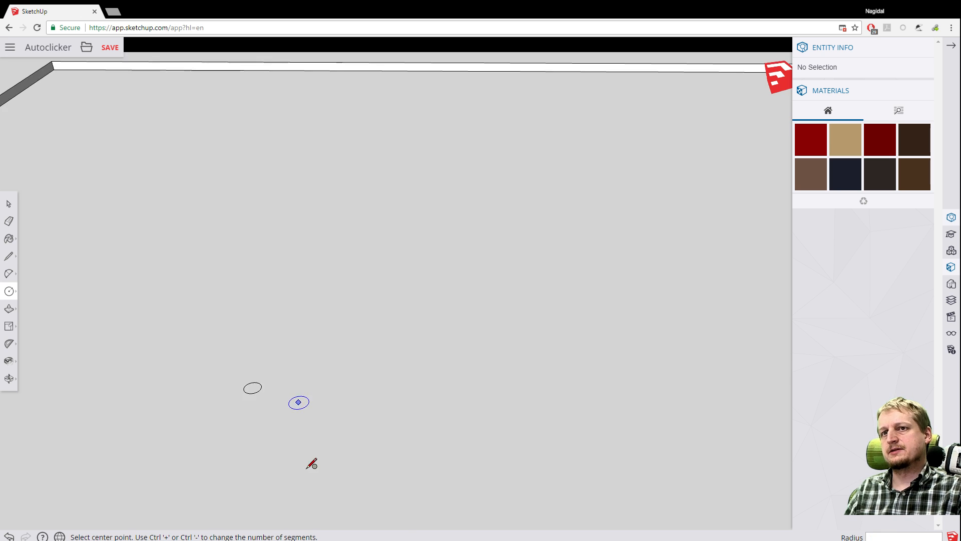
scroll(306, 480, "down", 6)
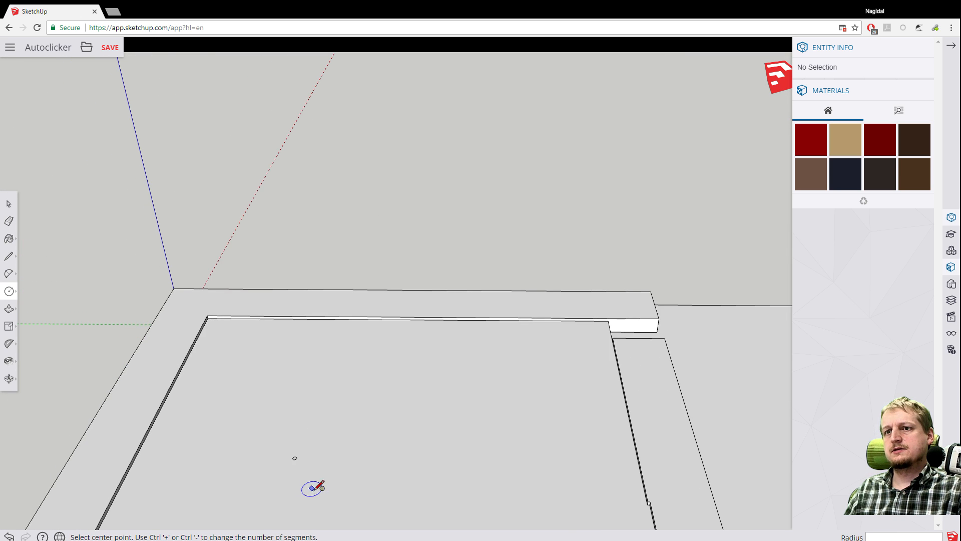
scroll(326, 502, "down", 3)
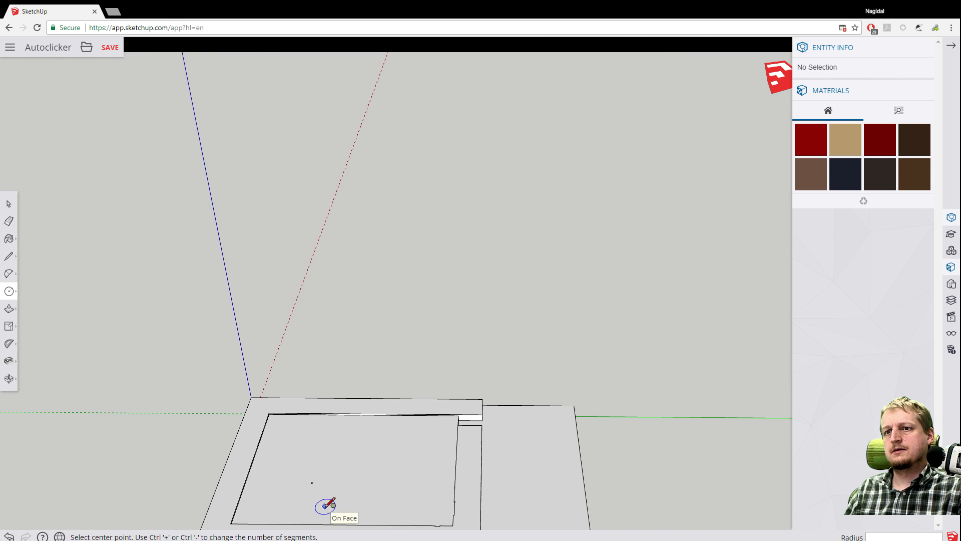
scroll(327, 505, "up", 6)
scroll(326, 512, "up", 3)
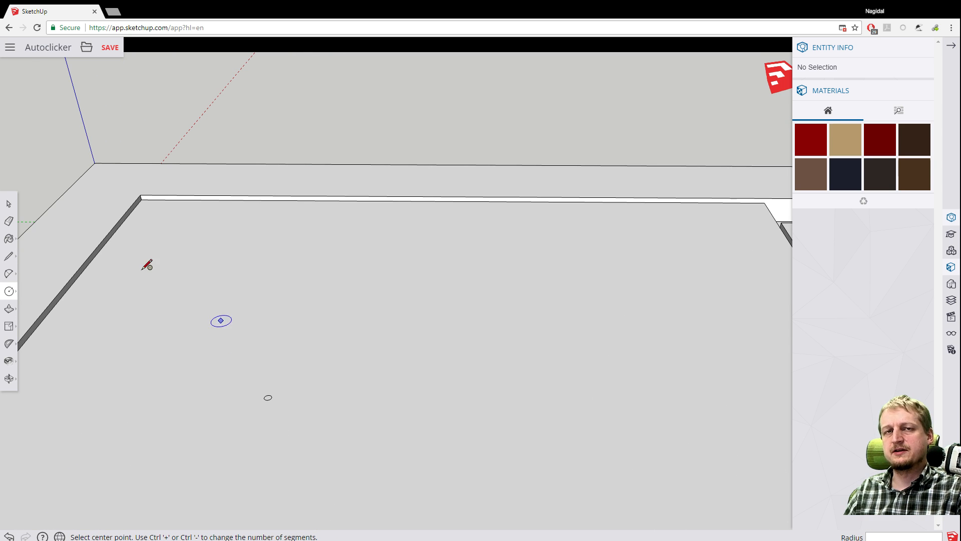
left_click(9, 203)
left_click(267, 400)
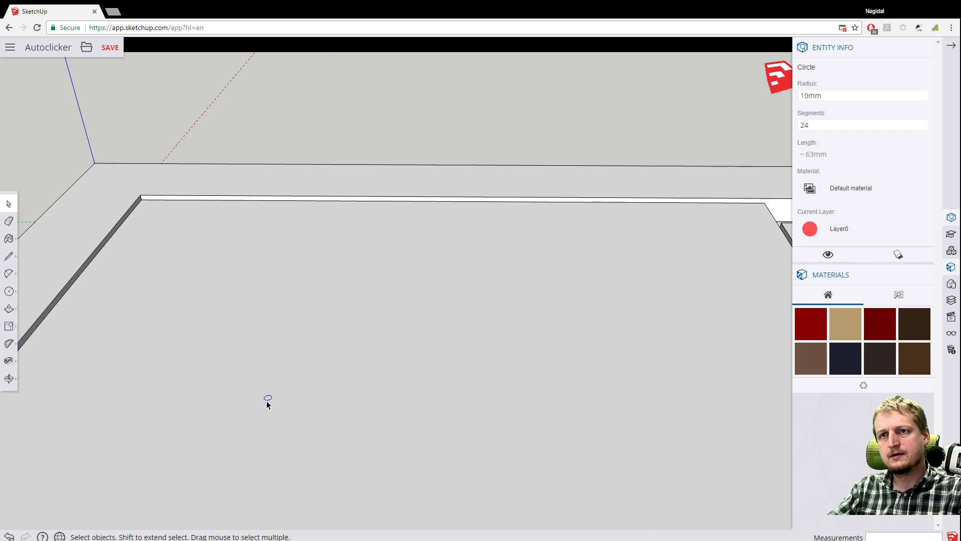
key("Delete")
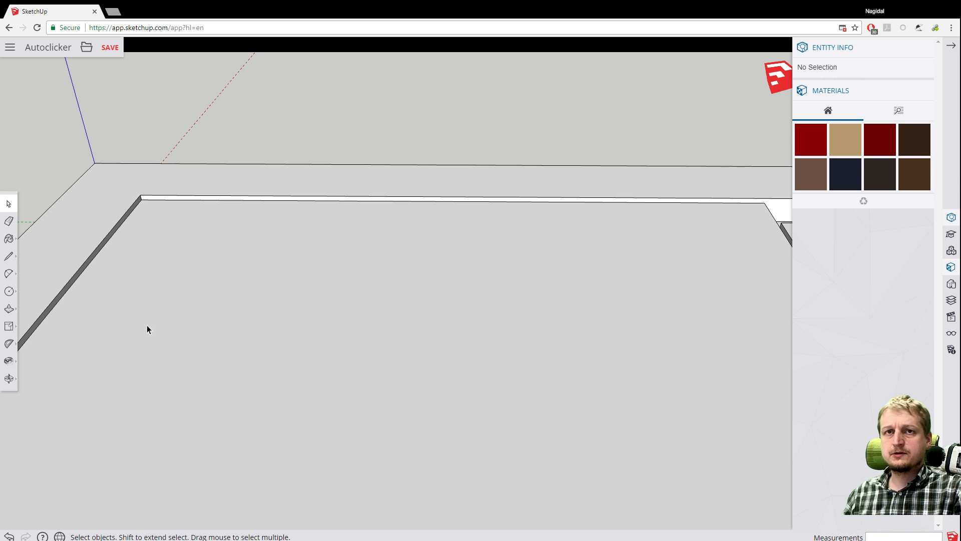
Draw a circle with a radius of about 93 mm on the recessed face and extrude it upward about 363 mm.
left_click(9, 292)
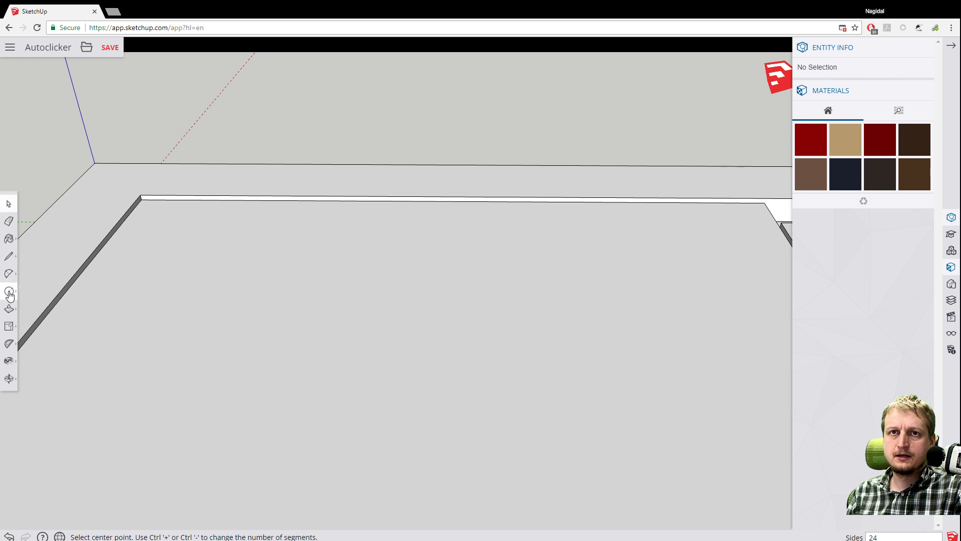
left_click(272, 320)
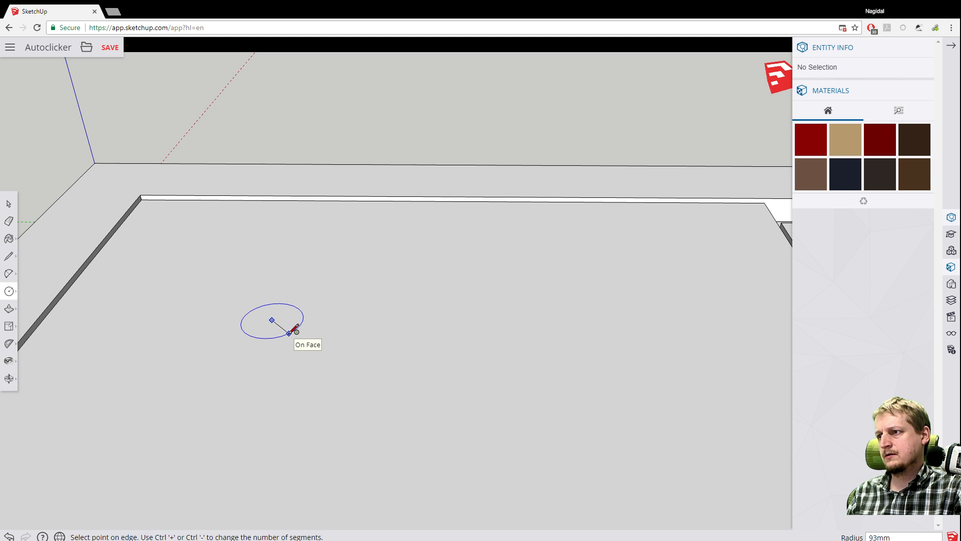
left_click(297, 328)
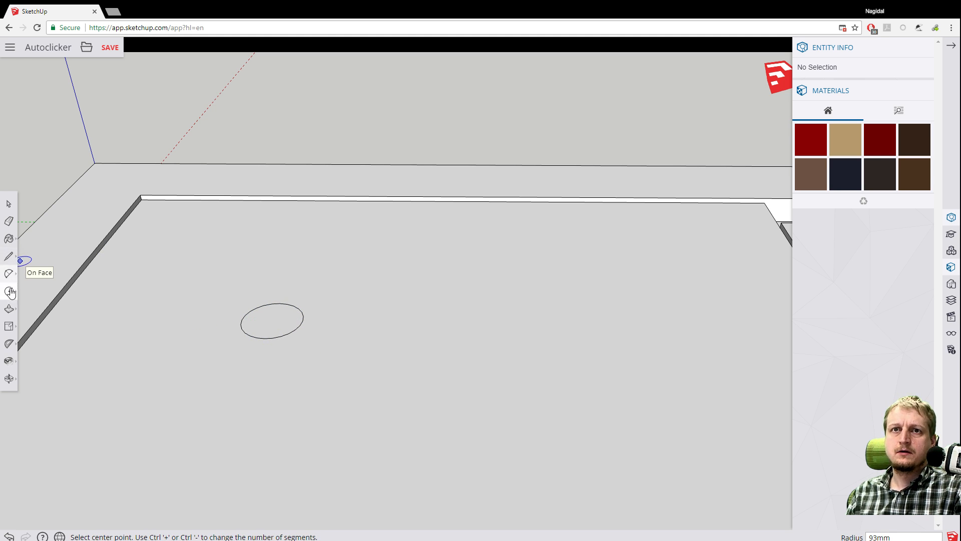
left_click(11, 312)
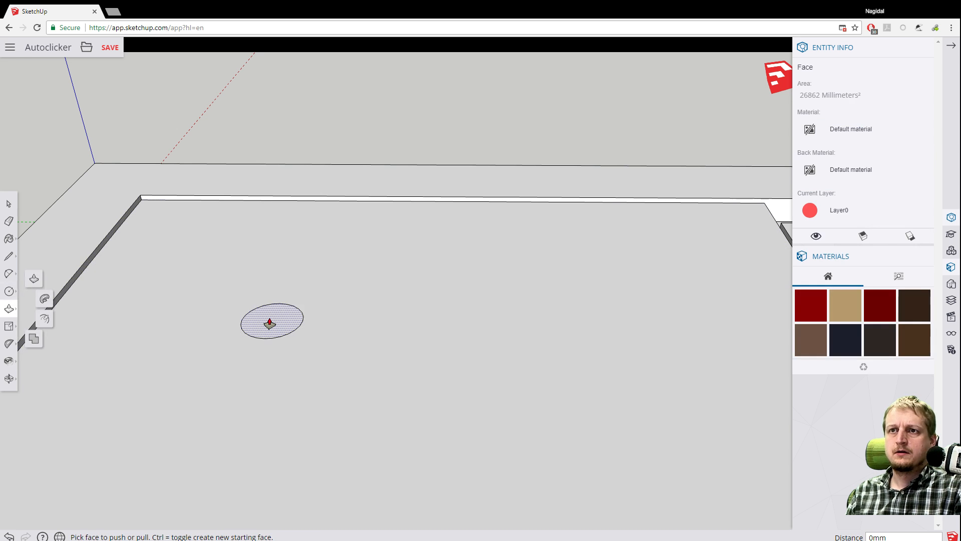
left_click_drag(269, 323, 266, 217)
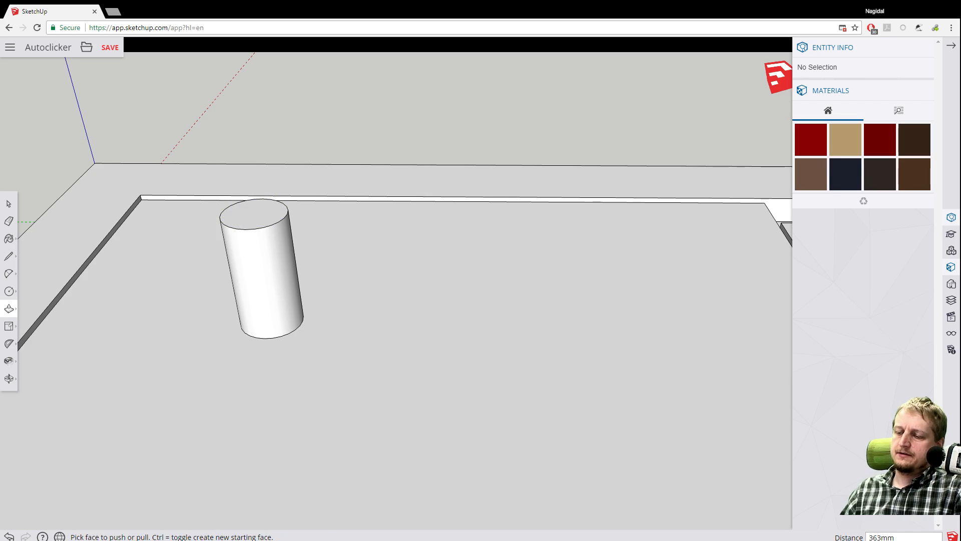
Undo the extrusion of the cylinder and the circle it was raised from.
key("ctrl+z")
key("ctrl+z")
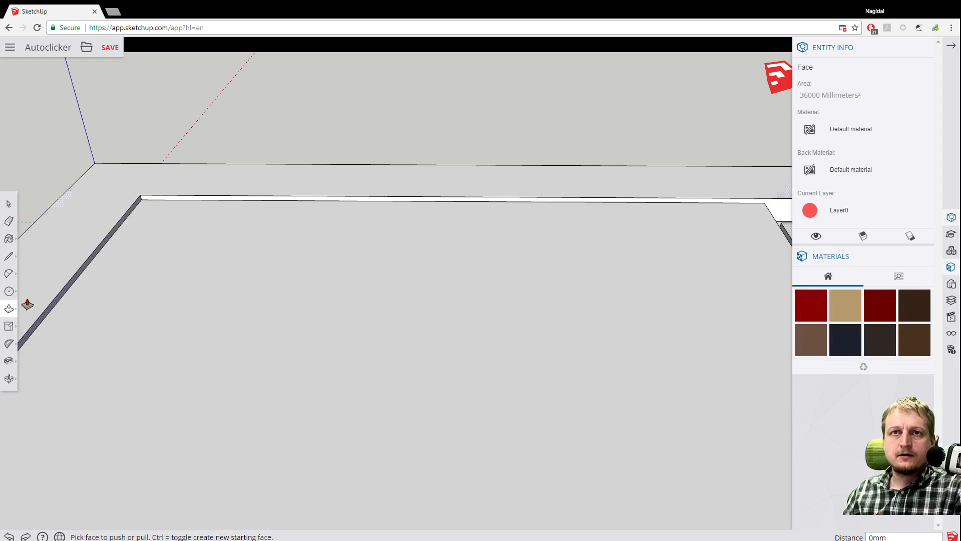
Draw a circle with a radius of about 47 mm on the recessed face, toward its rear corner.
left_click(9, 291)
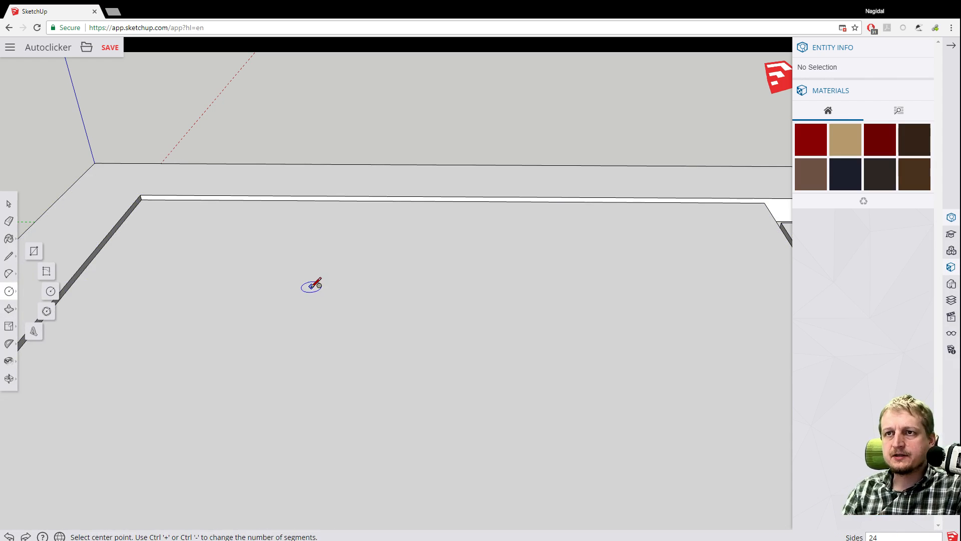
left_click(304, 322)
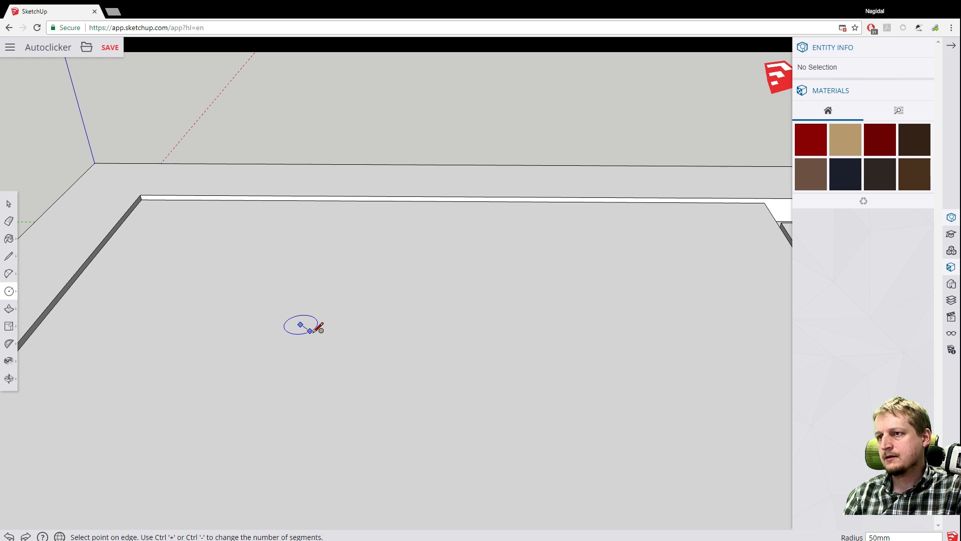
scroll(322, 331, "up", 3)
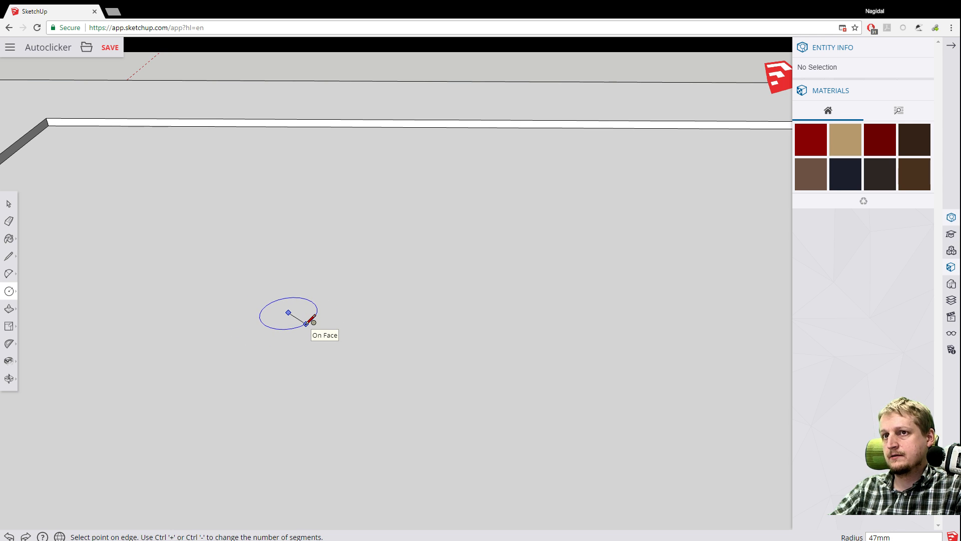
left_click(306, 324)
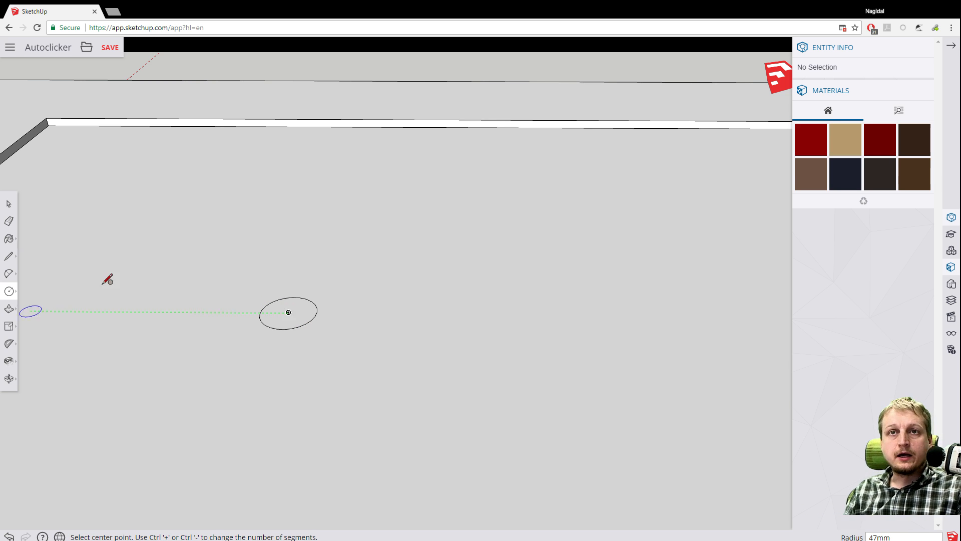
Extrude the 47 mm radius circle upward about 424 mm into a cylinder with Push/Pull.
left_click(9, 310)
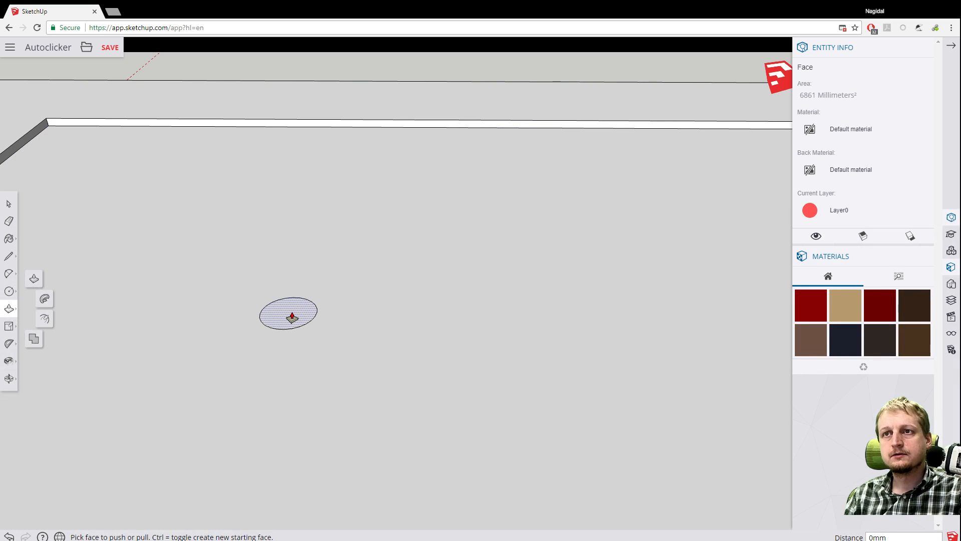
left_click(289, 313)
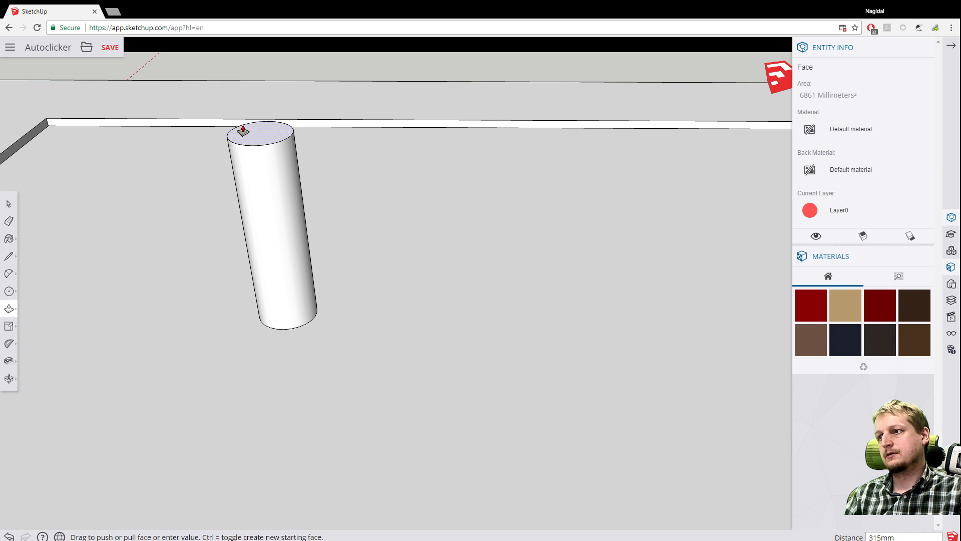
scroll(238, 119, "down", 5)
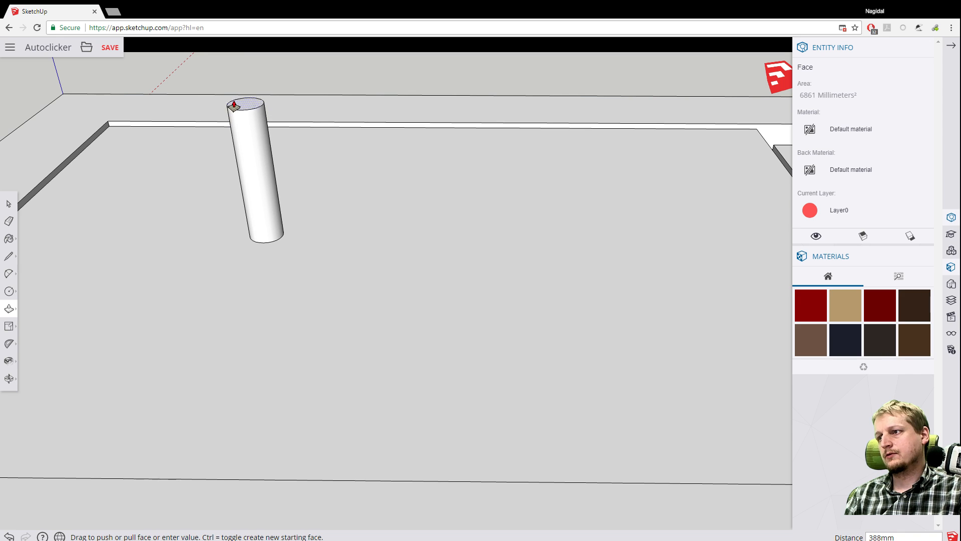
scroll(233, 100, "down", 3)
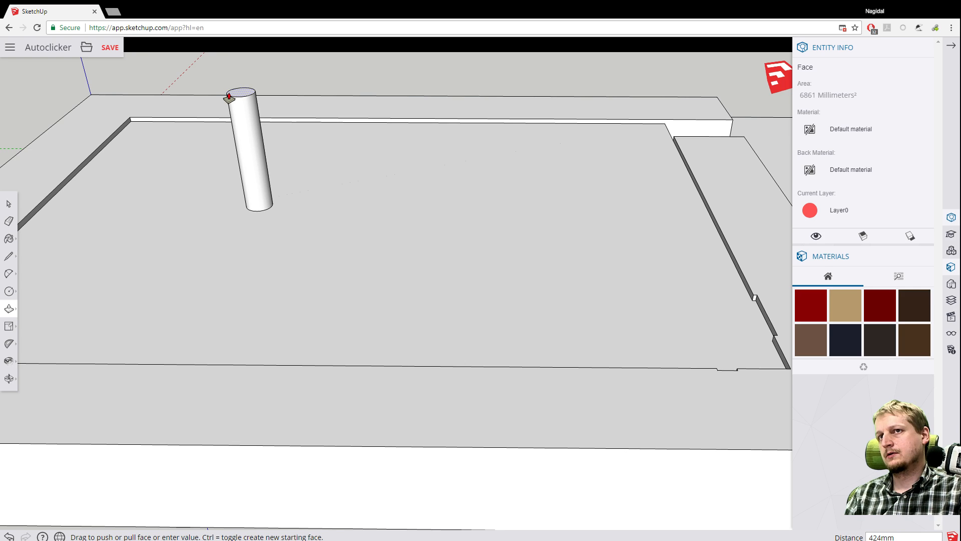
left_click(229, 97)
Examine the cylinder's size and position on the recessed face from the front and from above.
scroll(120, 196, "down", 1)
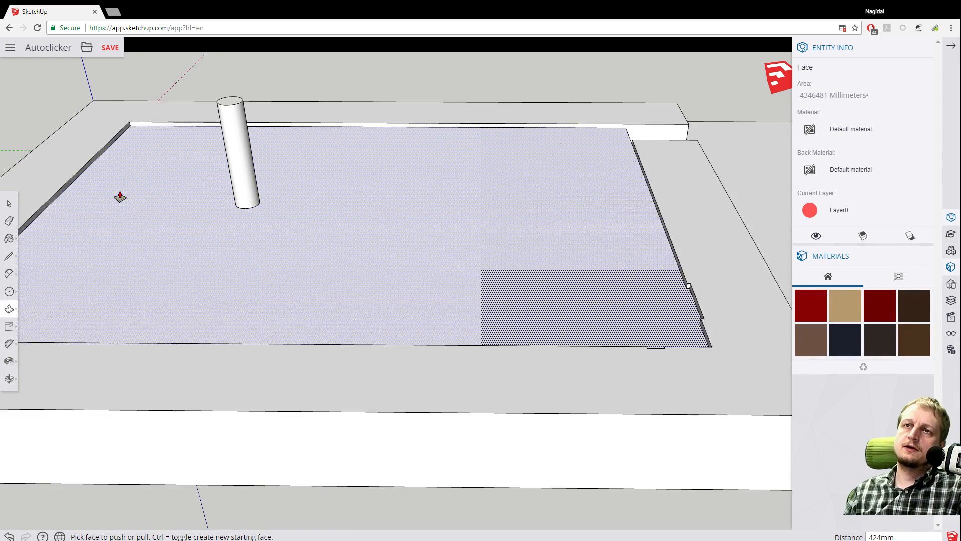
scroll(120, 197, "down", 3)
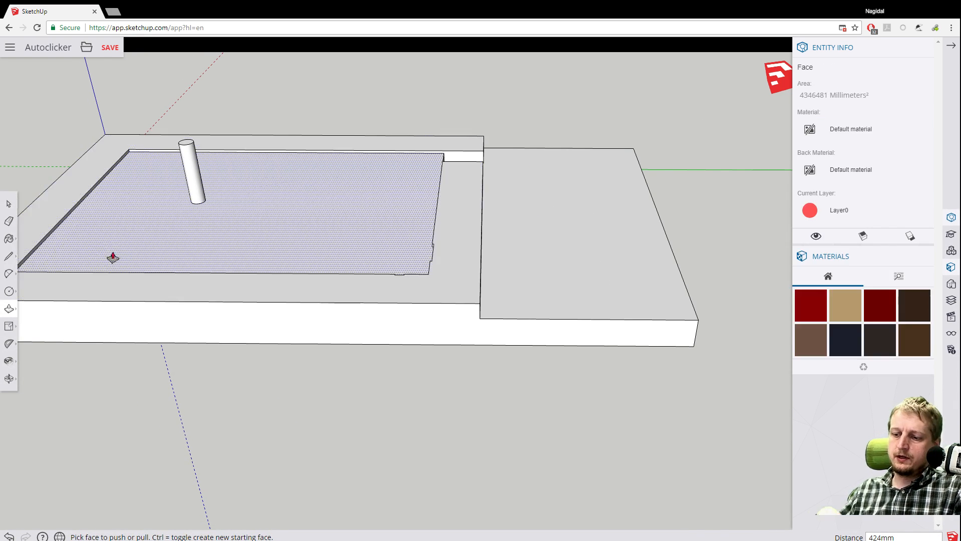
key("h")
left_click_drag(135, 234, 353, 413)
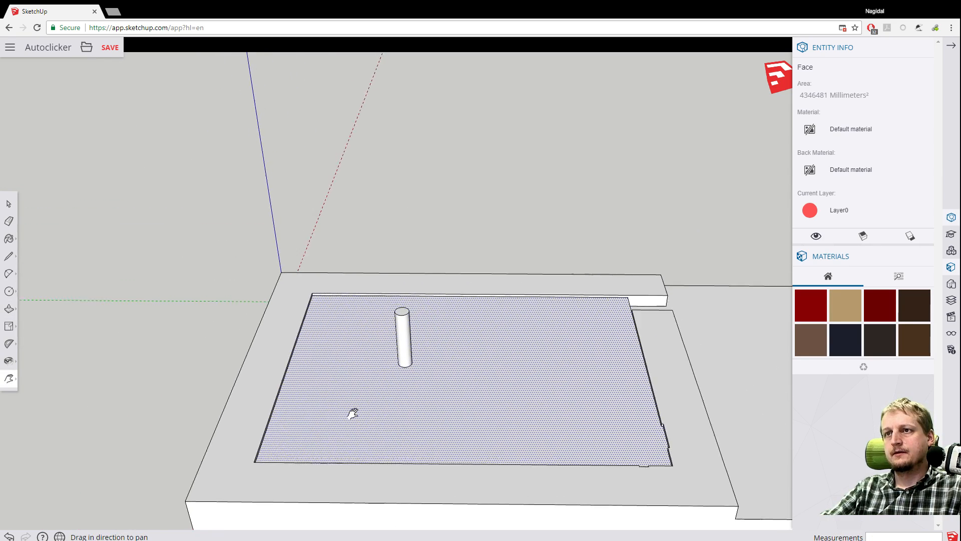
middle_click_drag(352, 414, 144, 504)
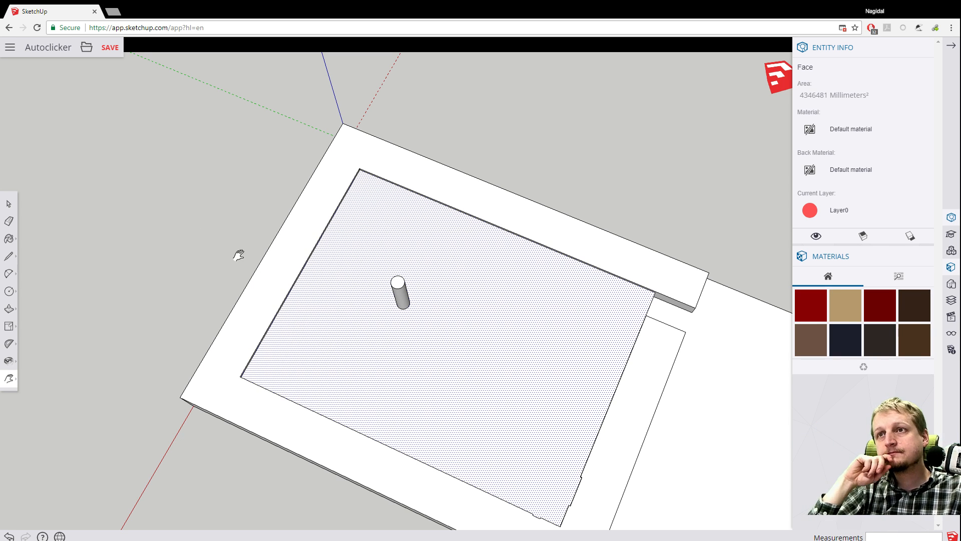
scroll(260, 230, "up", 3)
scroll(261, 230, "down", 3)
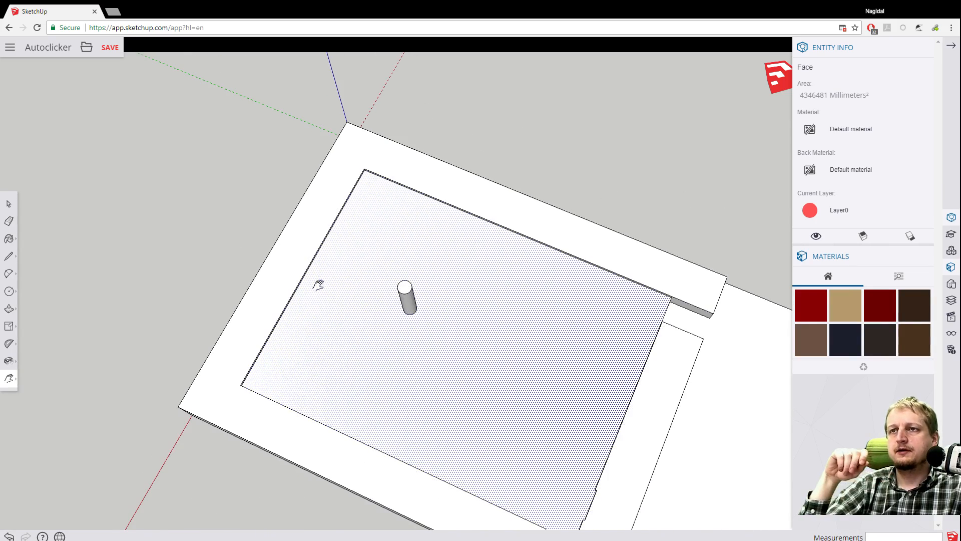
Save the Autoclicker model with the extruded cylinder.
middle_click_drag(317, 280, 534, 99)
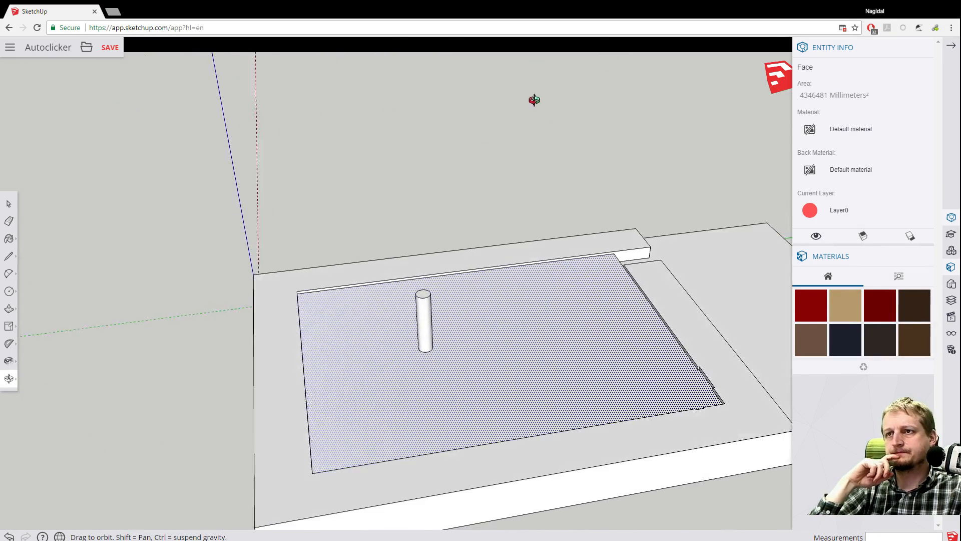
scroll(451, 227, "up", 2)
scroll(452, 230, "down", 3)
middle_click_drag(498, 307, 328, 346)
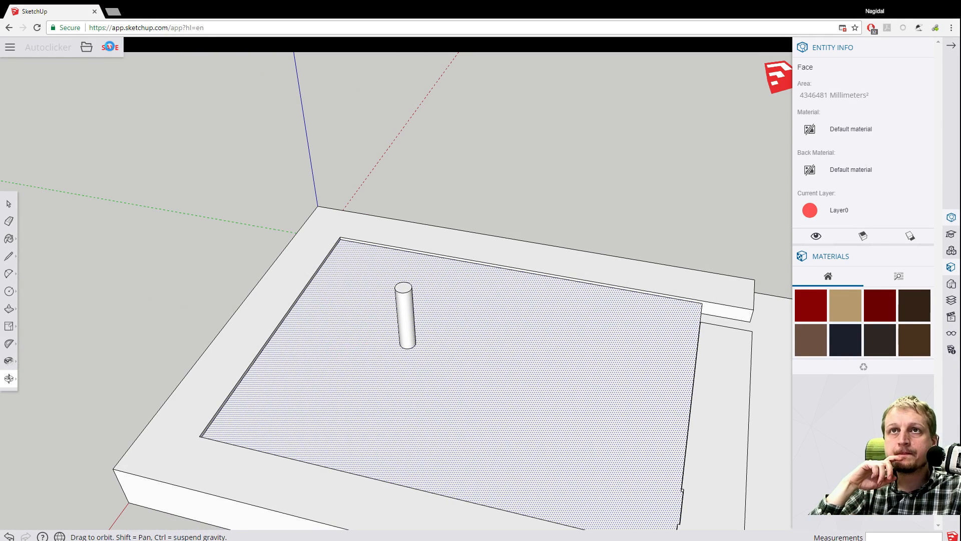
left_click(110, 47)
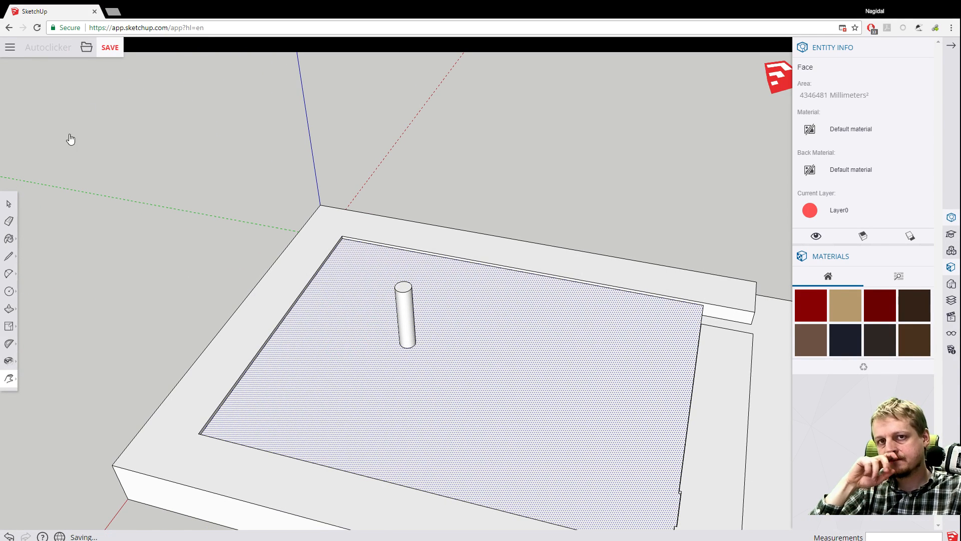
Draw a circle with a radius of about 47 mm on the recessed face, beside the existing cylinder.
left_click(10, 346)
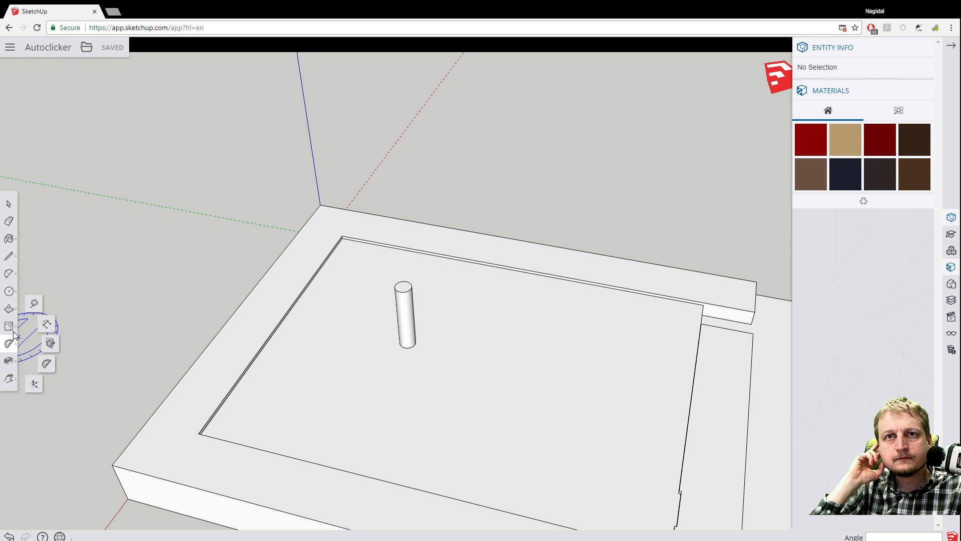
left_click(9, 291)
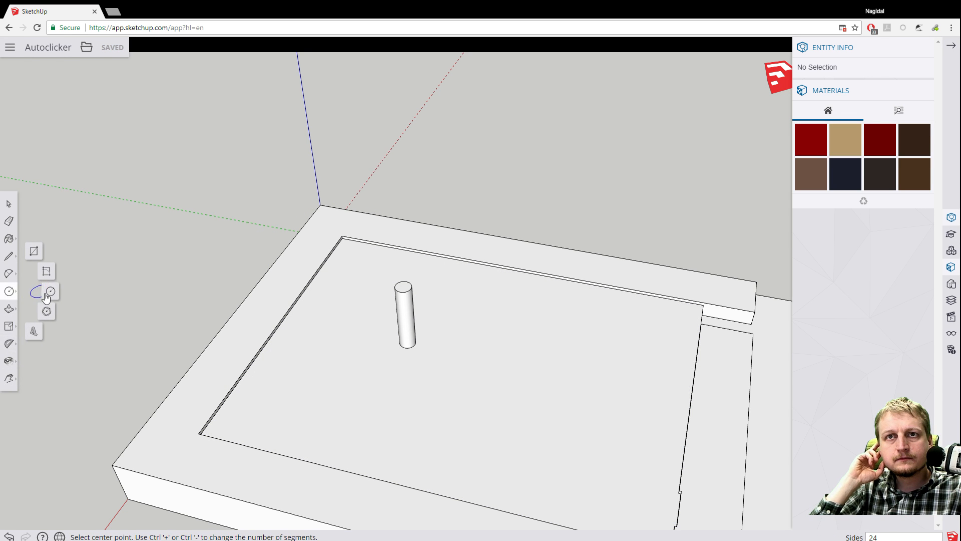
left_click(9, 274)
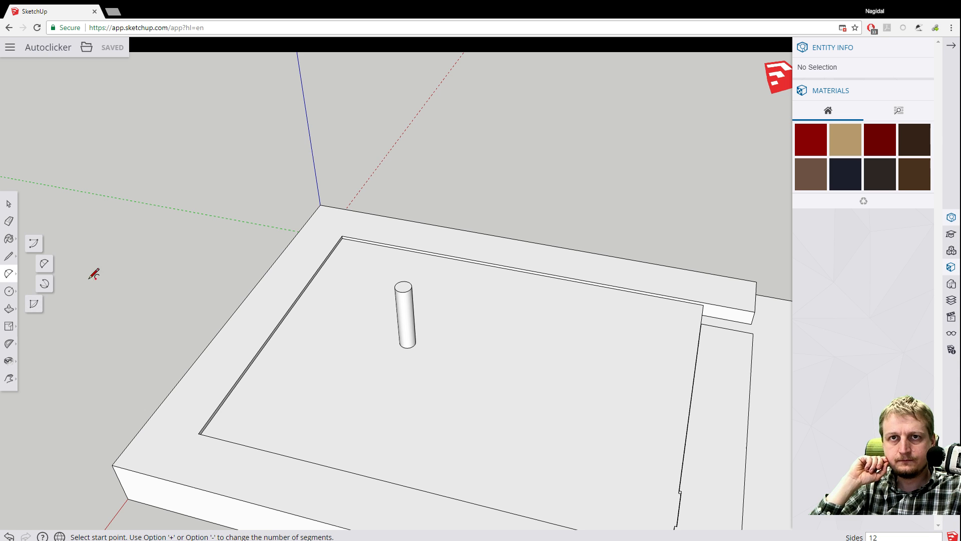
left_click(9, 291)
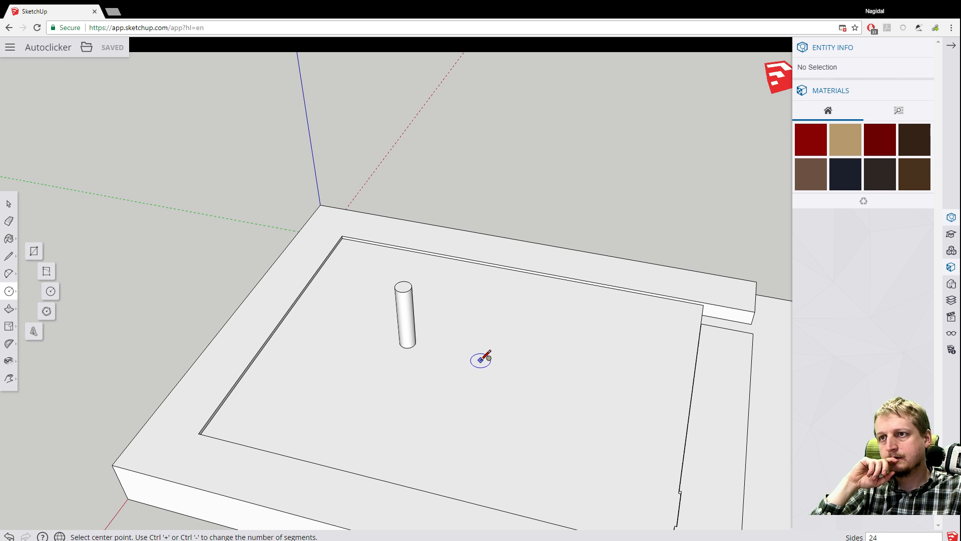
left_click(481, 358)
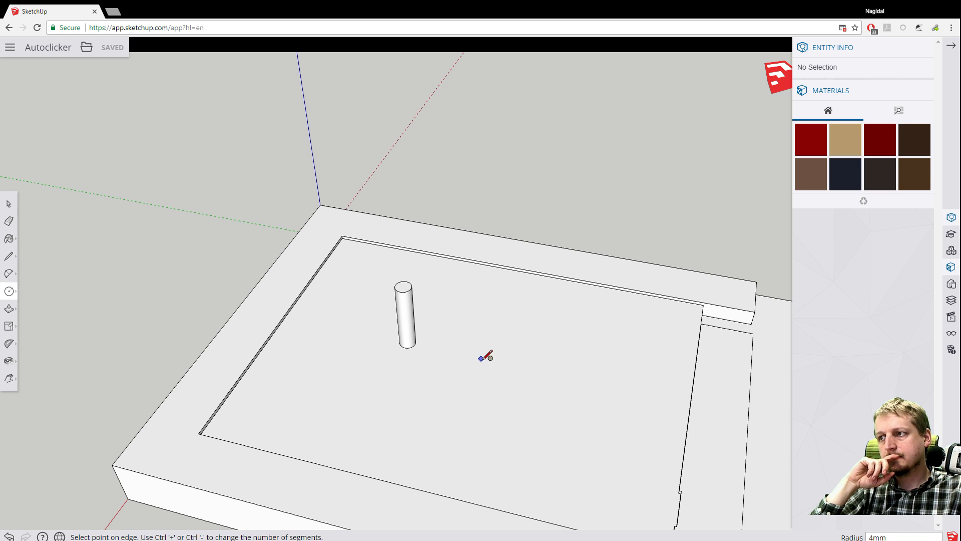
scroll(489, 360, "up", 4)
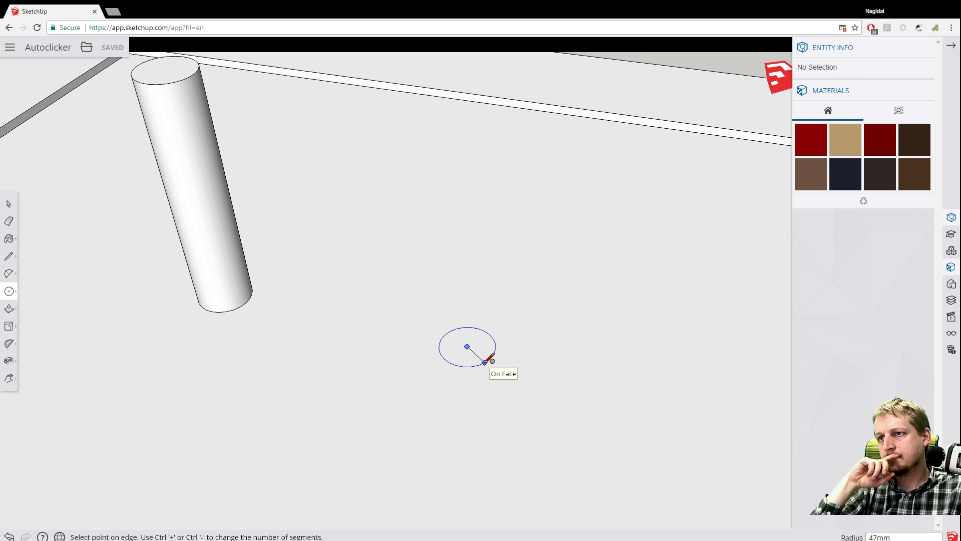
left_click(490, 359)
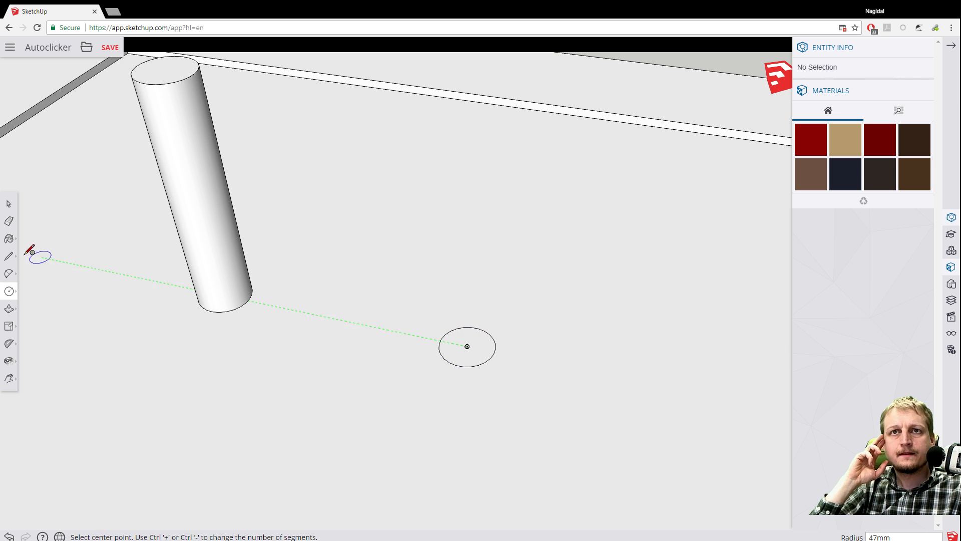
Begin a two-point arc from a vertex on the front edge of the new 47 mm radius circle.
left_click(9, 291)
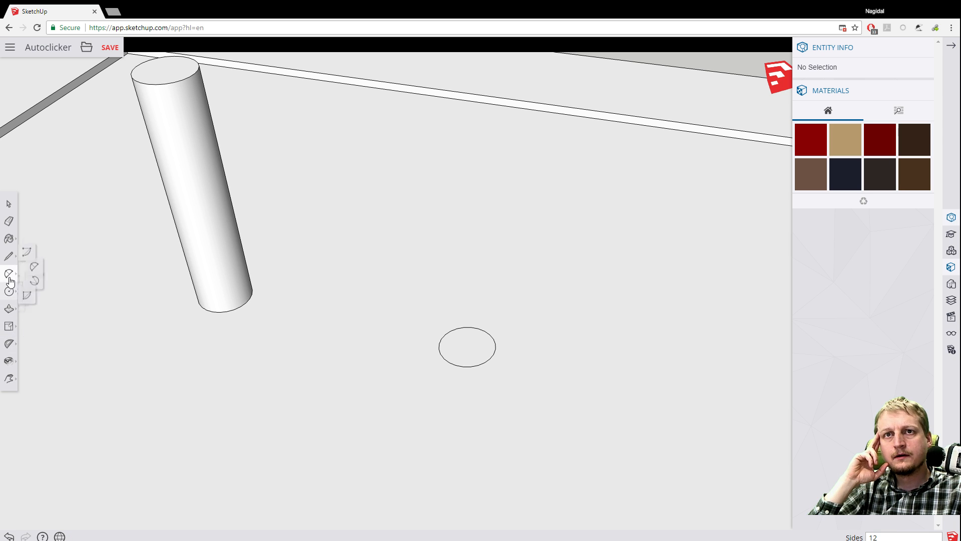
left_click(10, 275)
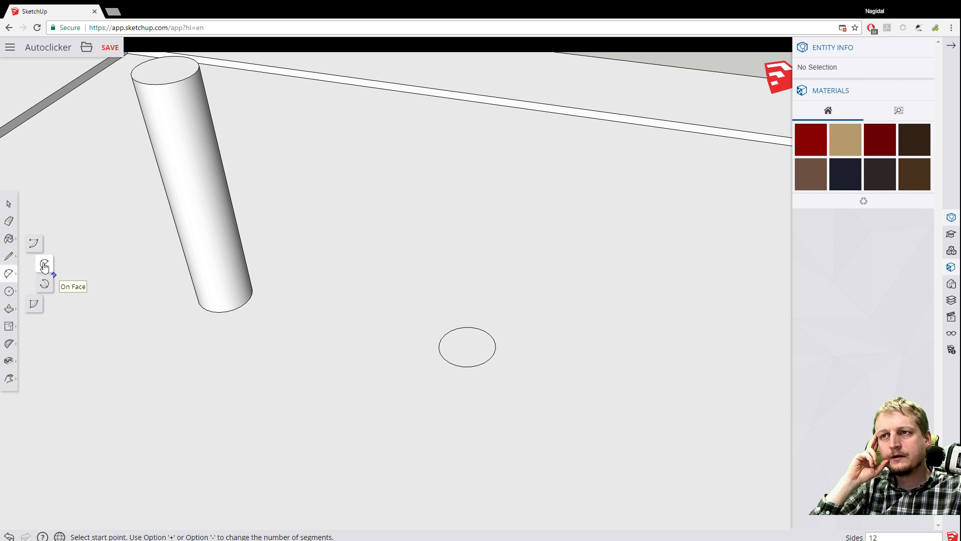
left_click(44, 266)
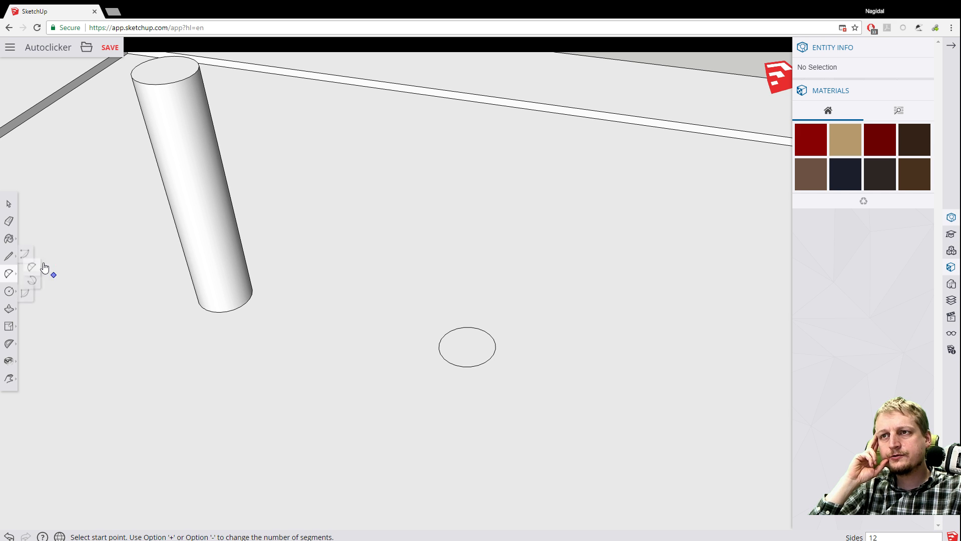
left_click(456, 364)
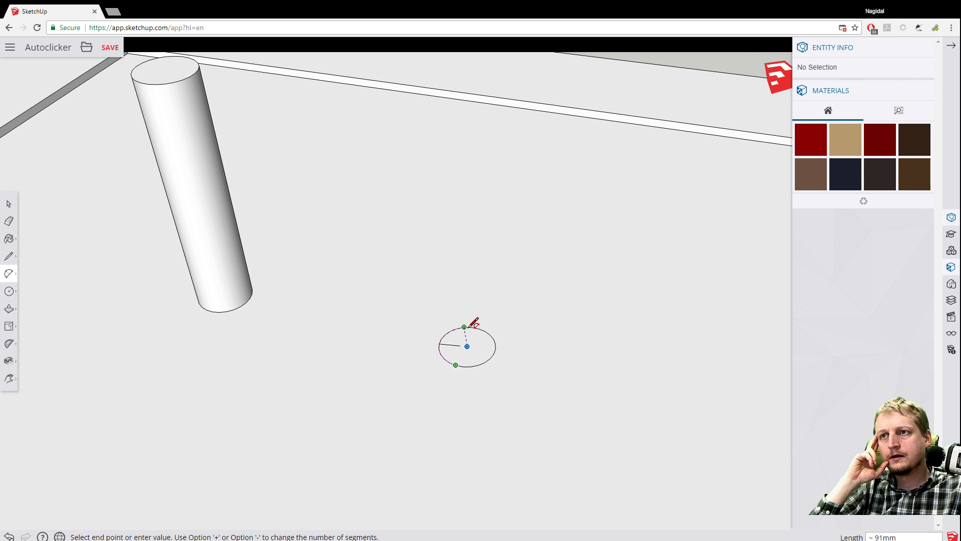
scroll(480, 324, "up", 3)
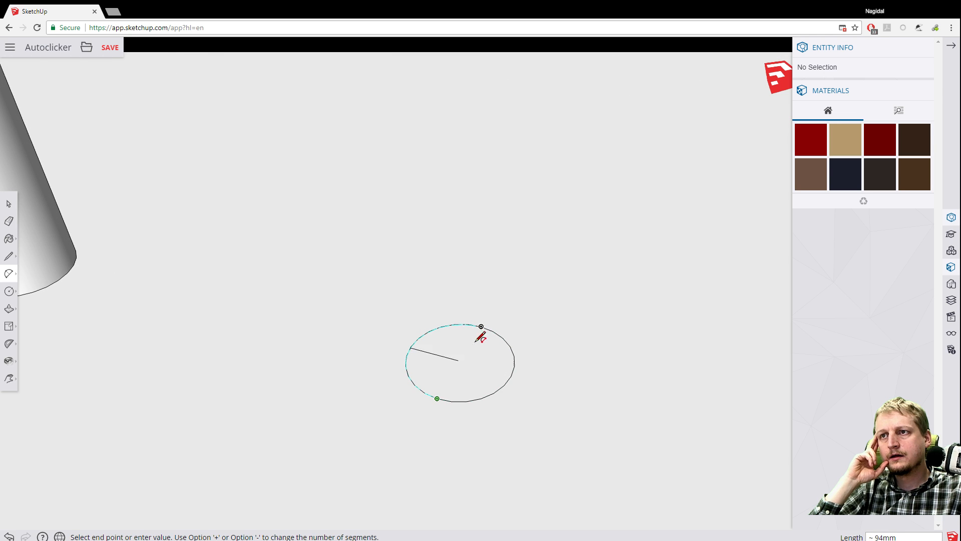
scroll(457, 364, "down", 1)
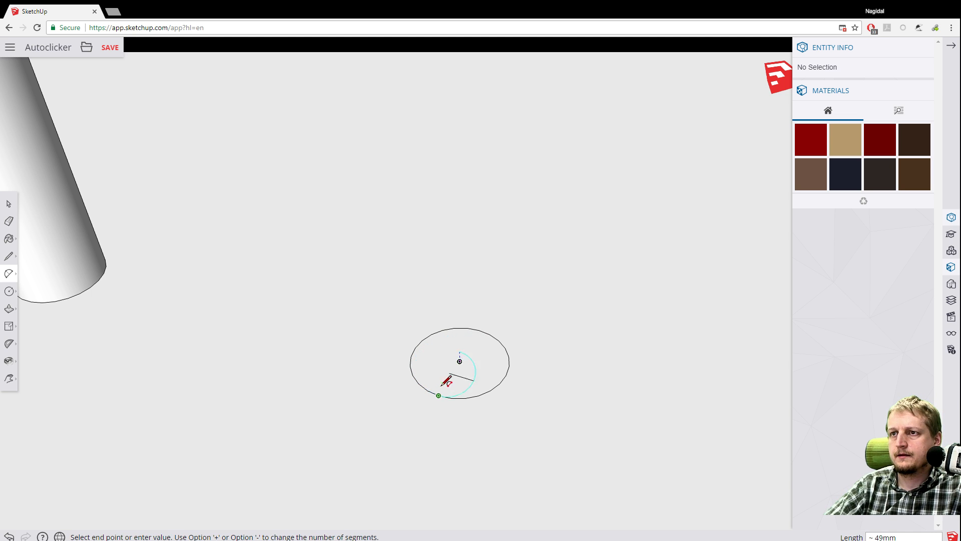
scroll(447, 384, "up", 2)
scroll(450, 360, "down", 1)
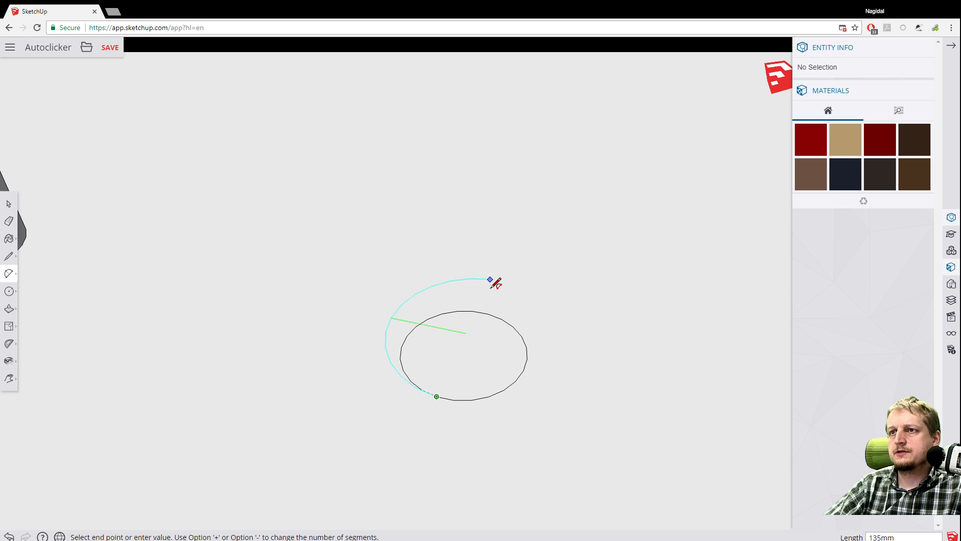
scroll(495, 280, "down", 2)
scroll(495, 280, "down", 2)
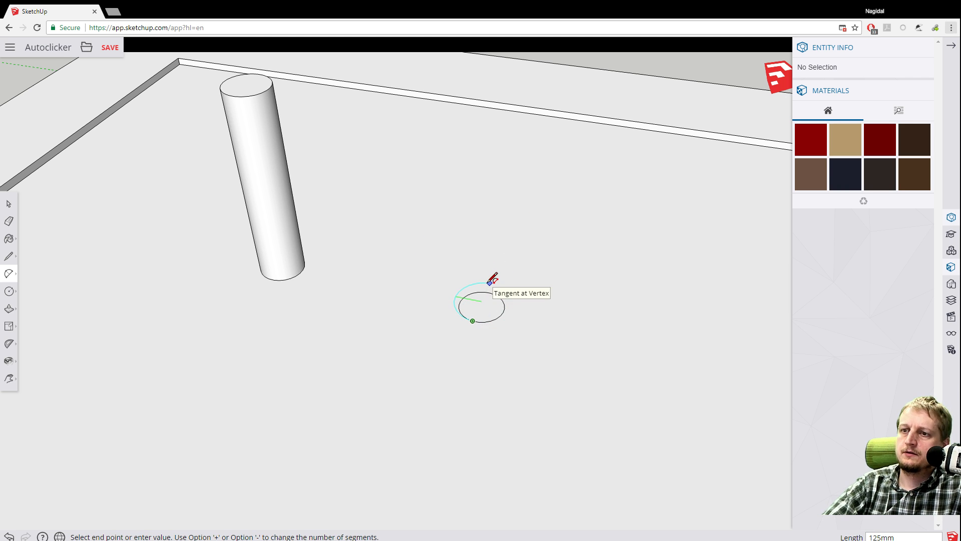
scroll(494, 290, "down", 1)
scroll(495, 295, "down", 1)
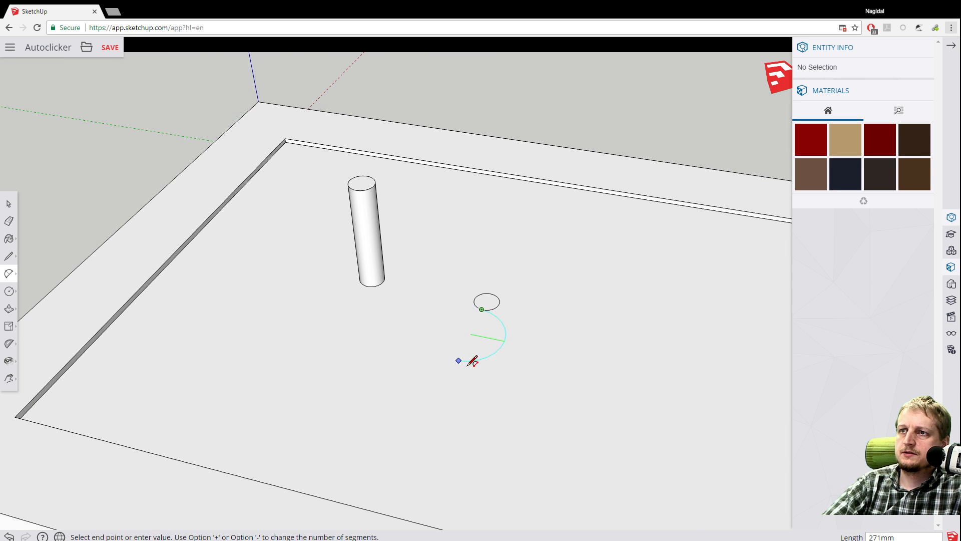
scroll(491, 300, "up", 2)
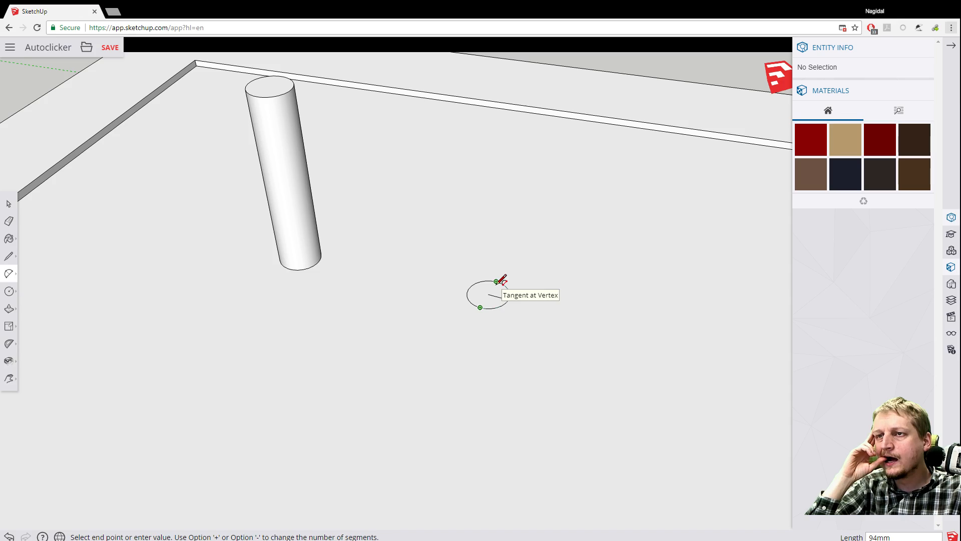
Apply Orient Faces to the recessed face around the new circle.
right_click(302, 312)
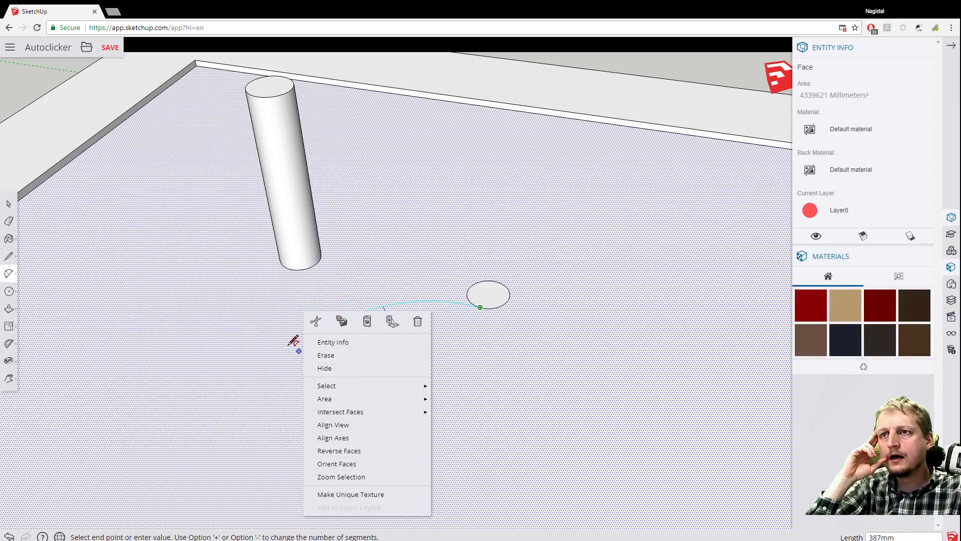
mouse_move(379, 413)
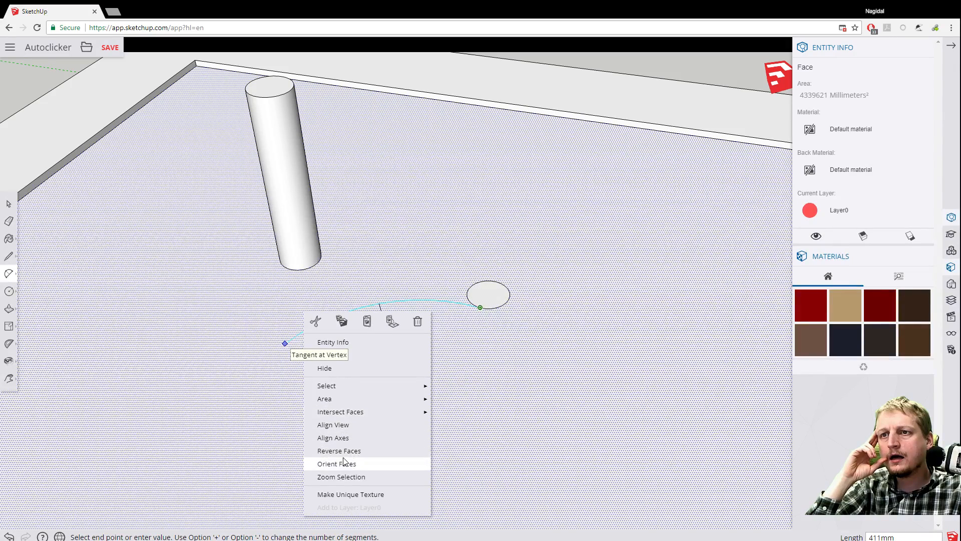
left_click(330, 463)
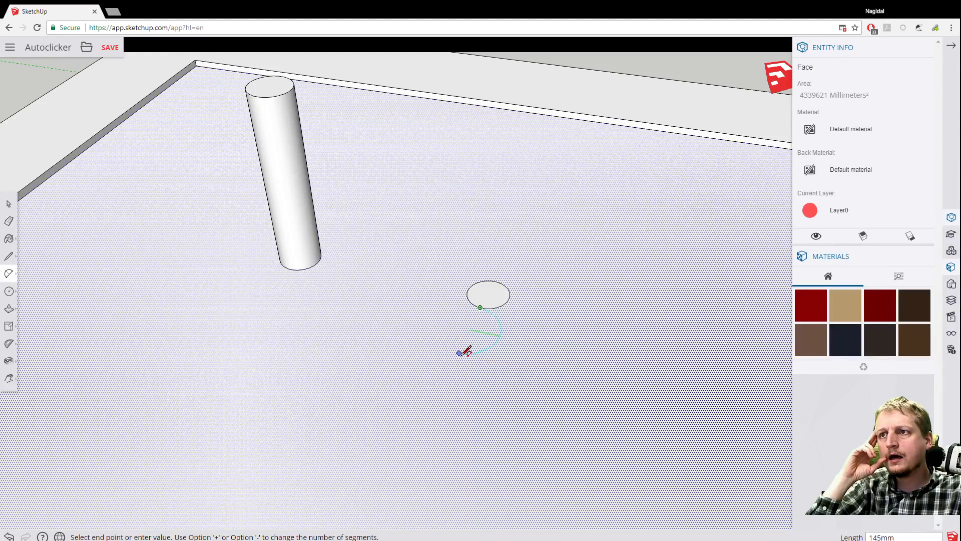
key("Escape")
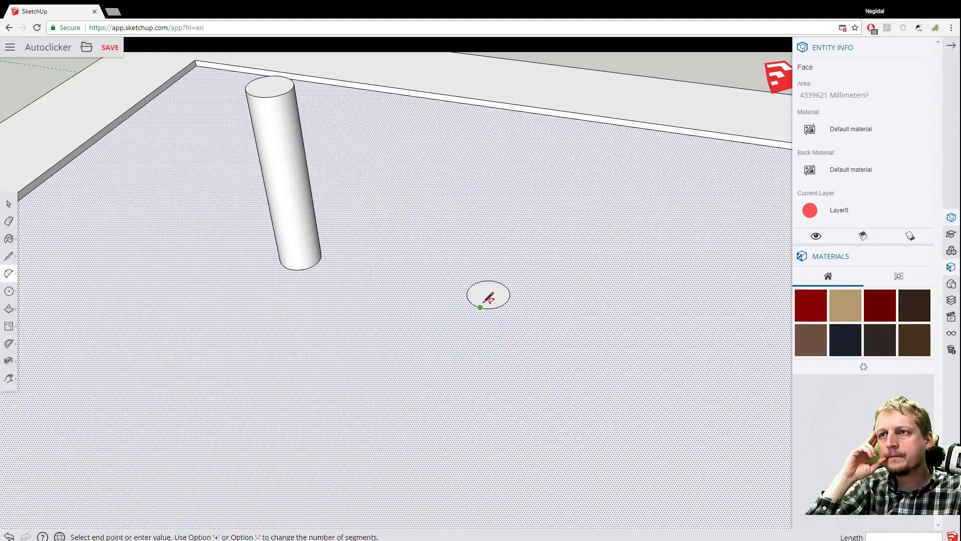
End the arc at the circle's opposite vertex and raise it along the blue axis into a half circle with a 47 mm bulge.
left_click(497, 279)
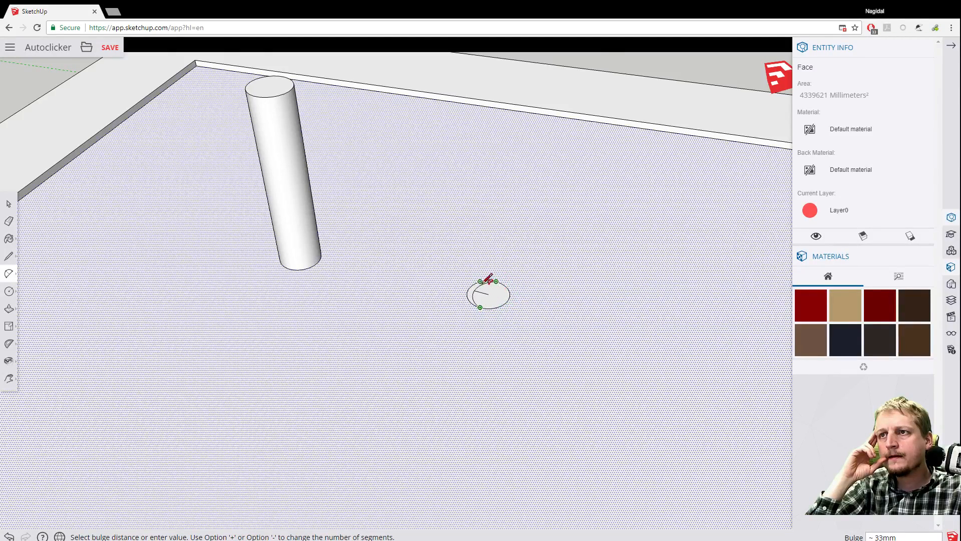
scroll(489, 279, "up", 3)
scroll(501, 275, "up", 2)
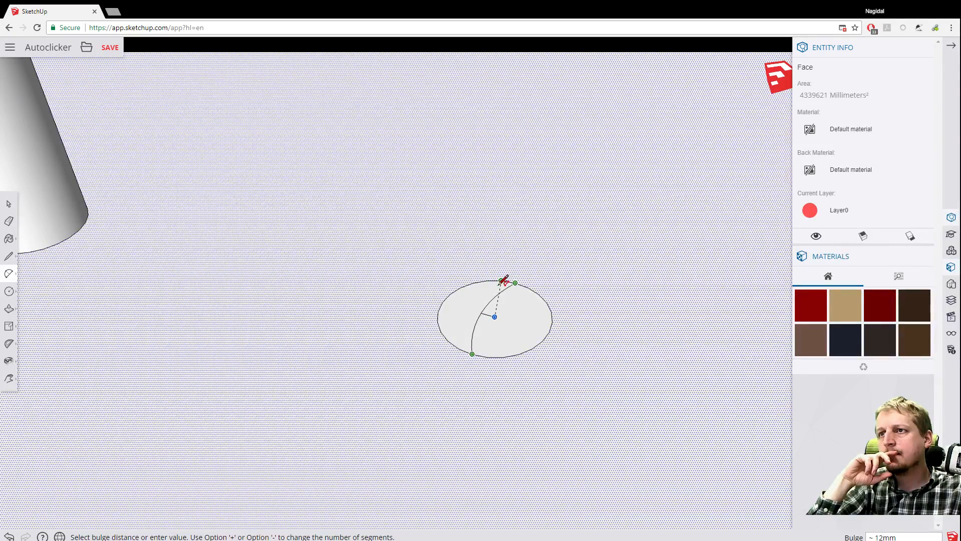
scroll(502, 281, "up", 2)
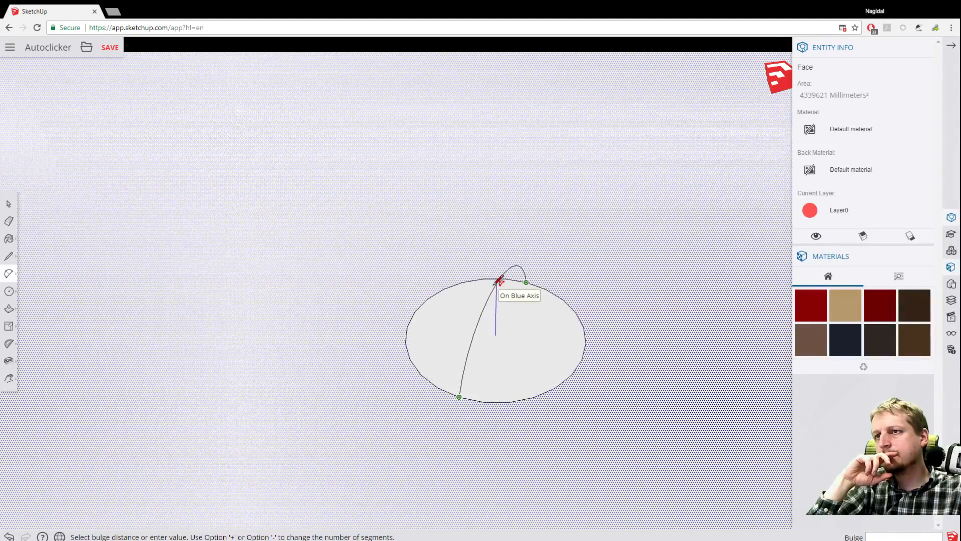
scroll(500, 282, "up", 1)
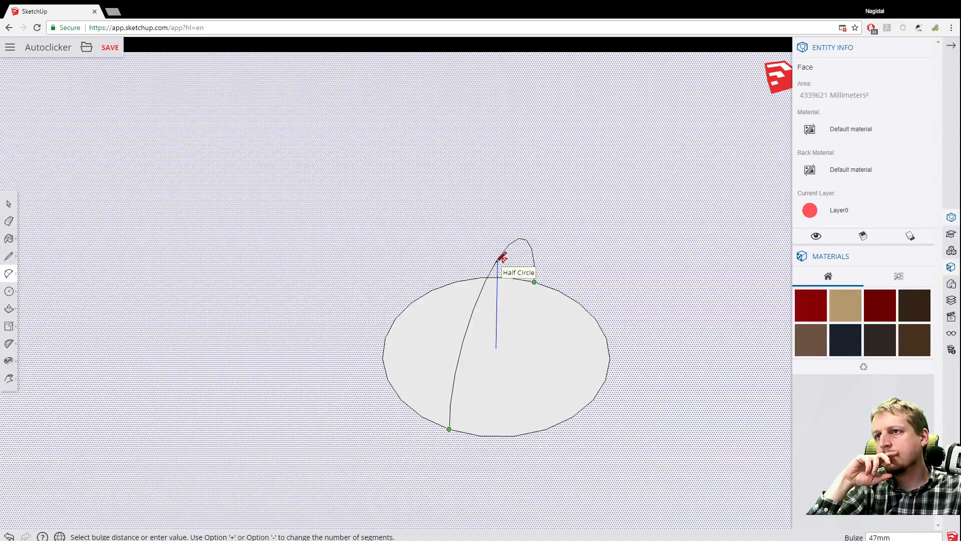
left_click(501, 258)
middle_click_drag(405, 260, 286, 267)
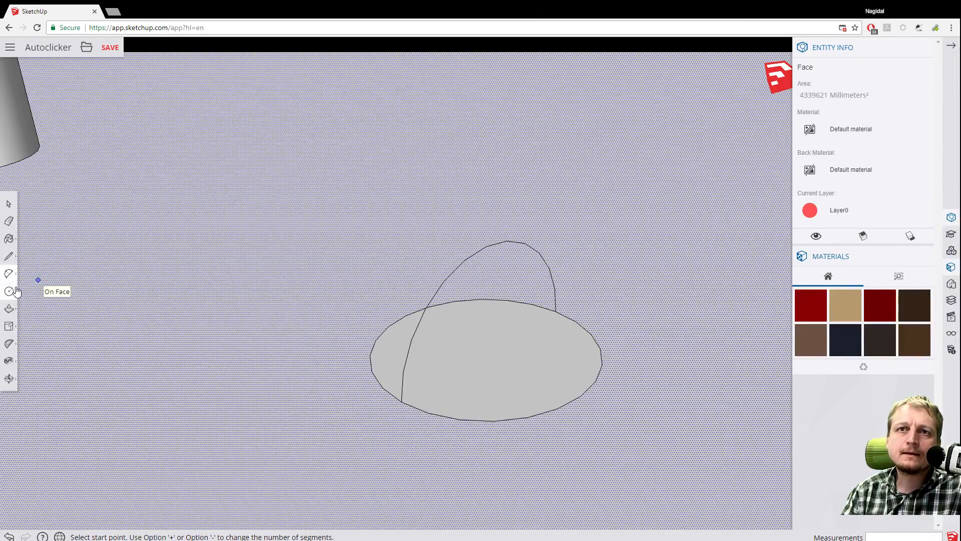
Draw a second upright half-circle arc across the circle, crossing the first one, between opposite vertices 94 mm apart.
left_click(406, 315)
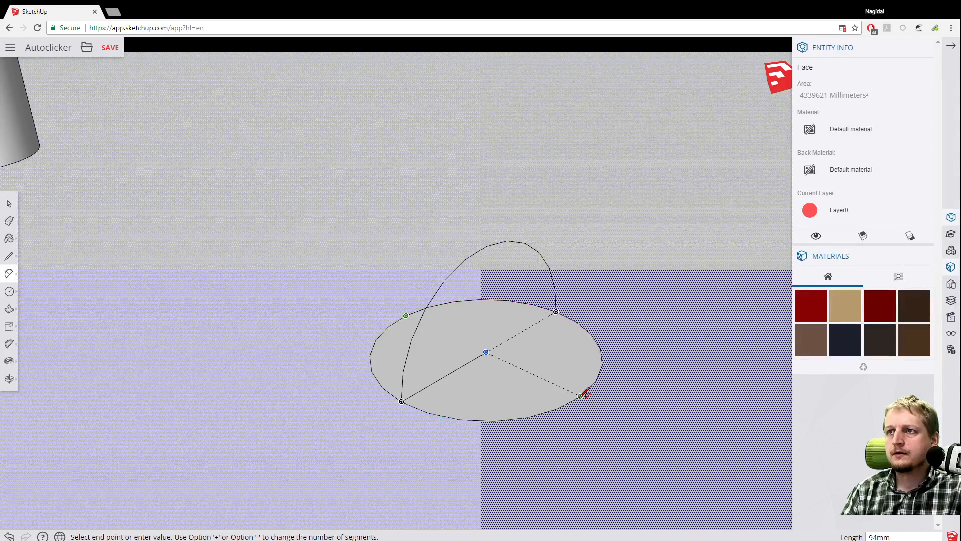
left_click(580, 395)
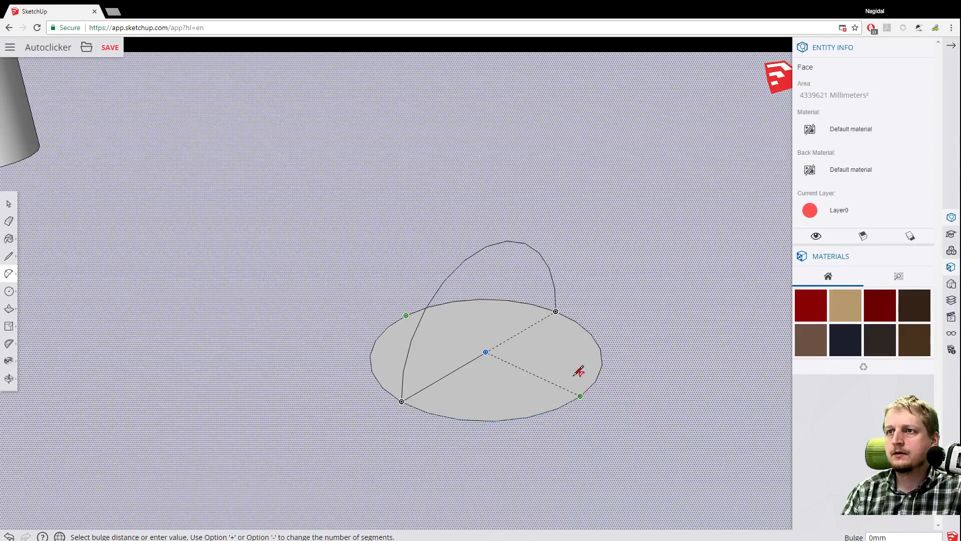
left_click(493, 243)
middle_click_drag(337, 248, 498, 337)
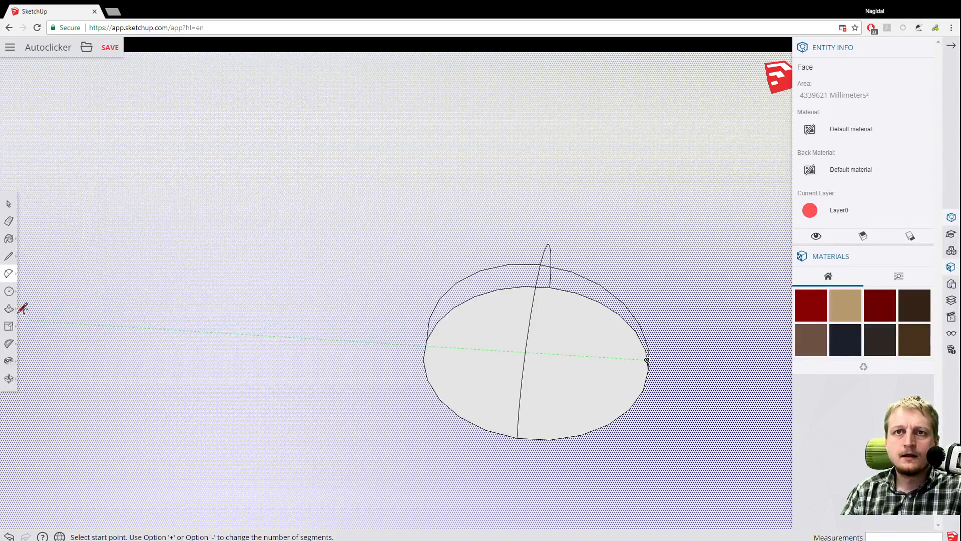
left_click(9, 291)
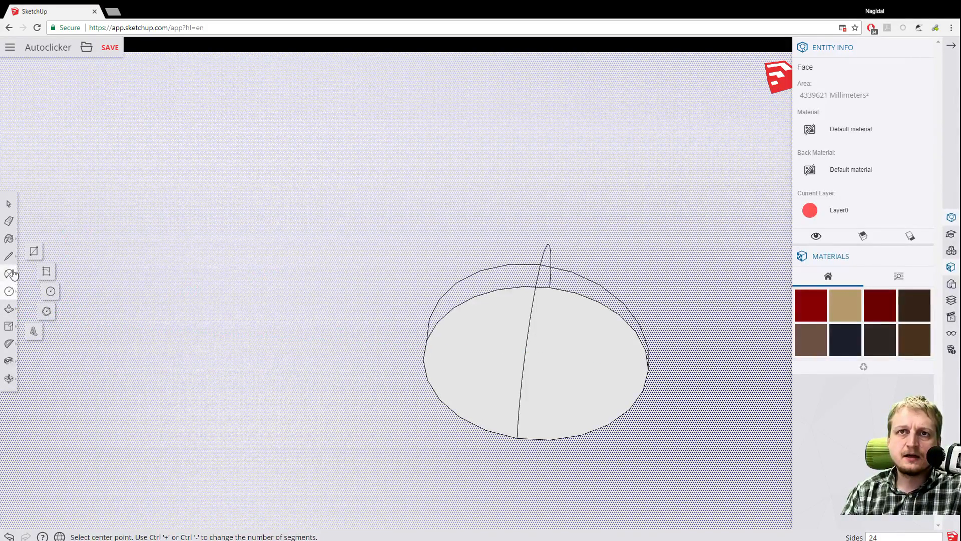
left_click(10, 273)
left_click(43, 264)
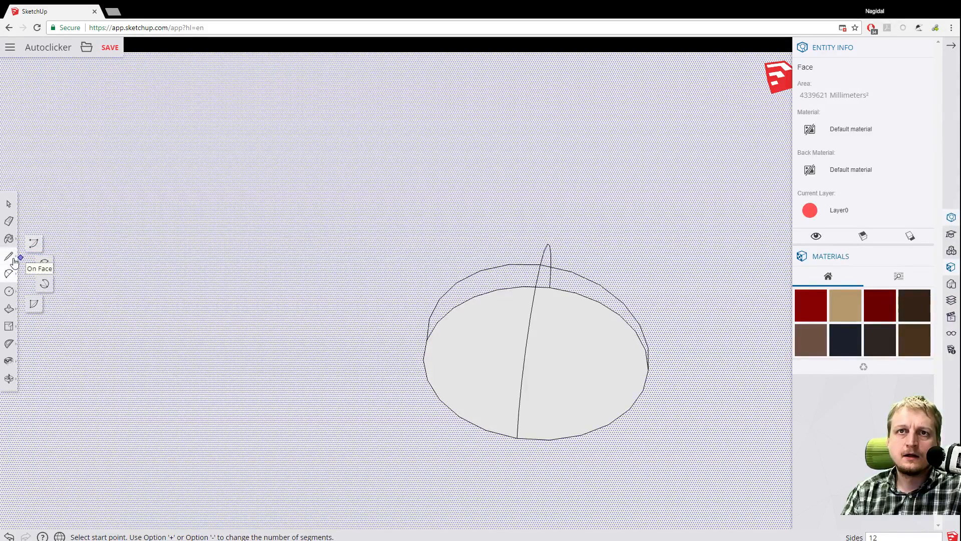
left_click(10, 240)
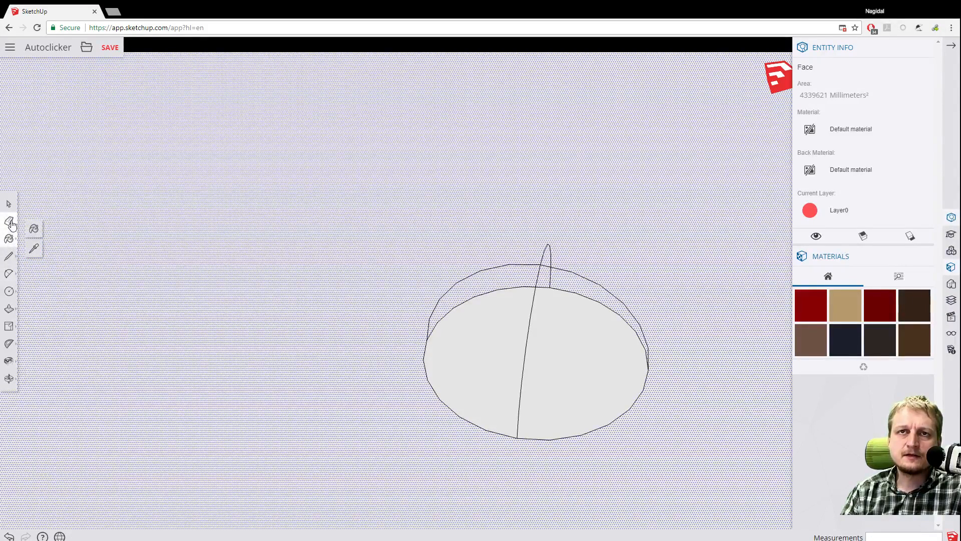
Delete both upright half-circle arcs standing over the new circle.
left_click(9, 220)
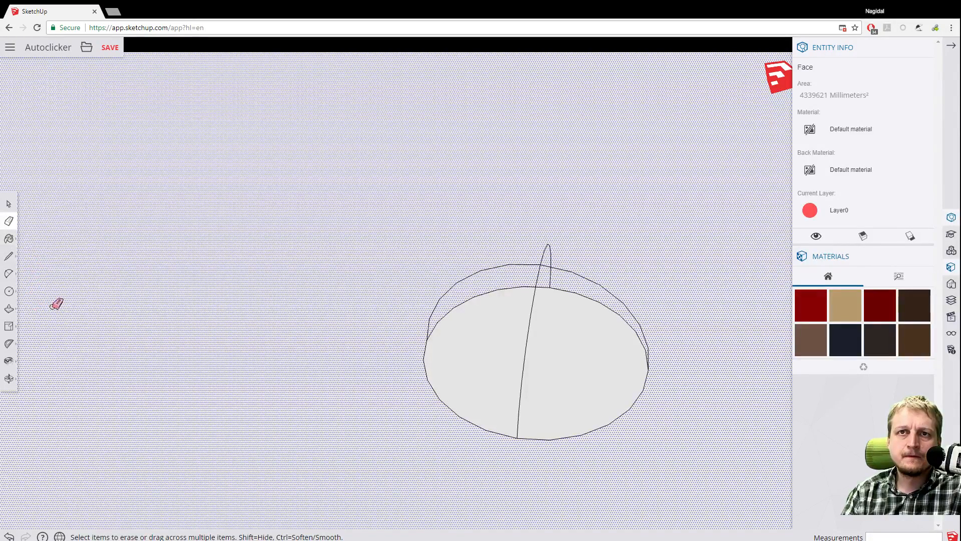
left_click(8, 295)
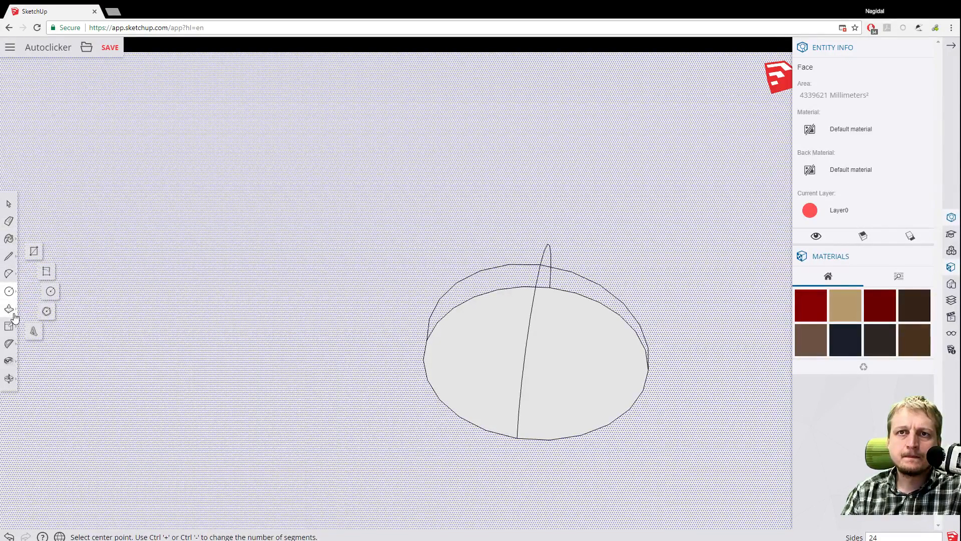
left_click(9, 204)
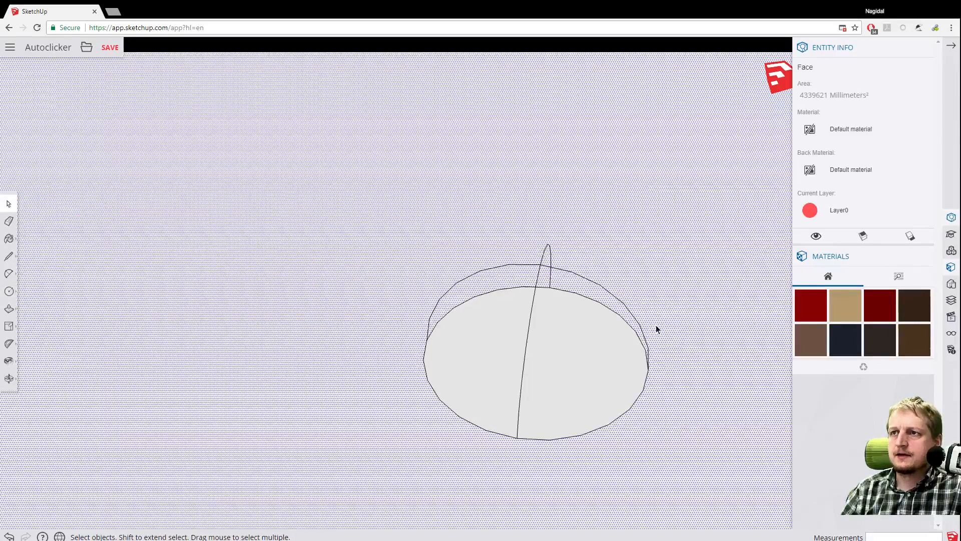
left_click(540, 268)
key("Delete")
left_click(540, 268)
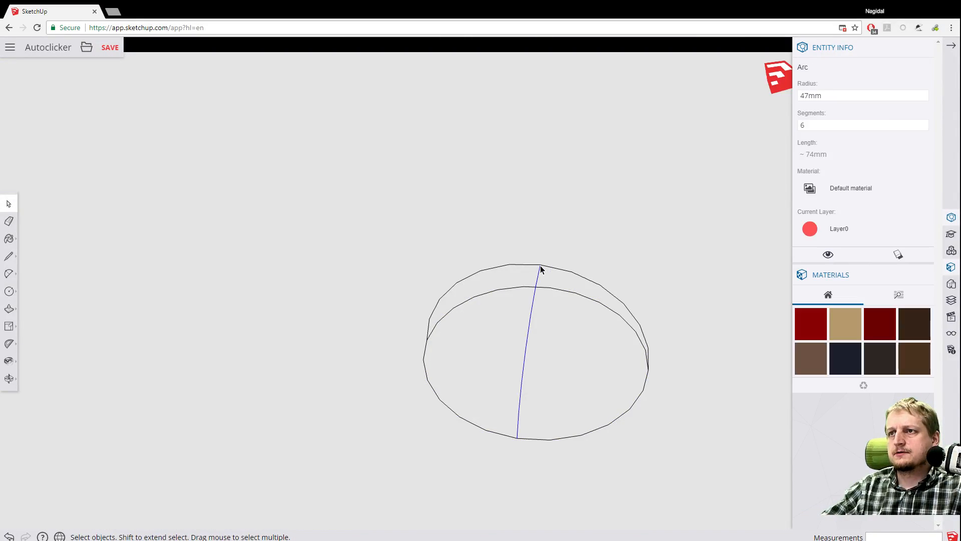
key("Delete")
left_click(540, 268)
key("Delete")
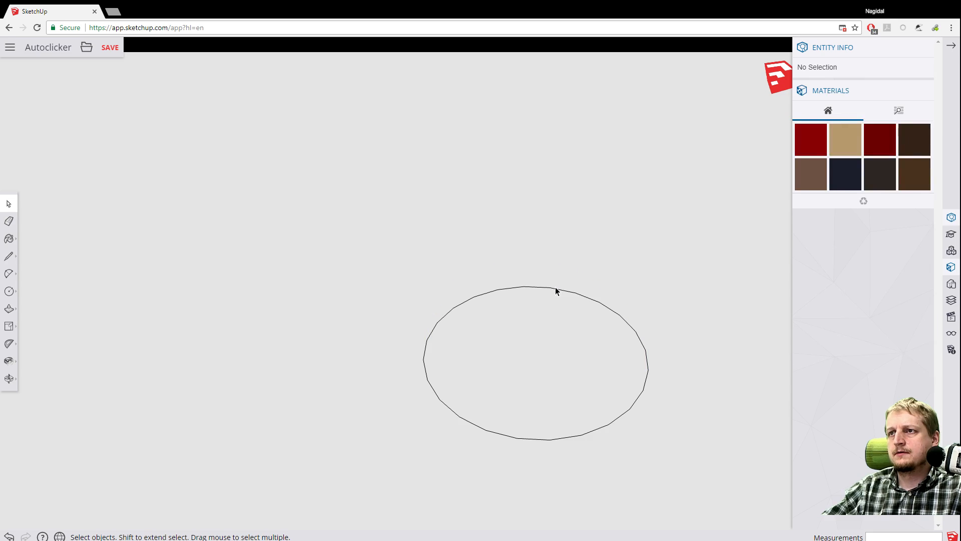
Delete the 47 mm radius circle that served as the dome's base.
left_click(554, 287)
key("Delete")
left_click(557, 289)
key("Delete")
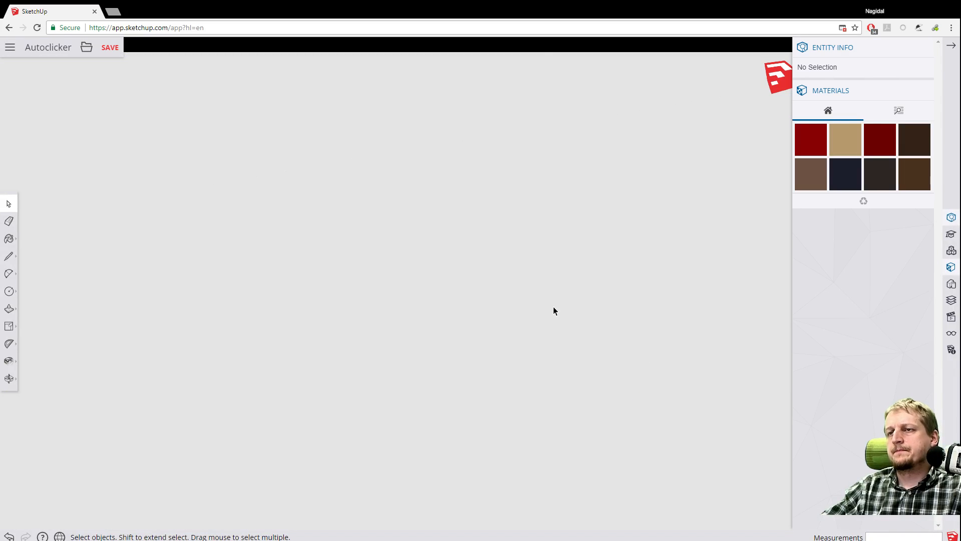
scroll(417, 331, "down", 6)
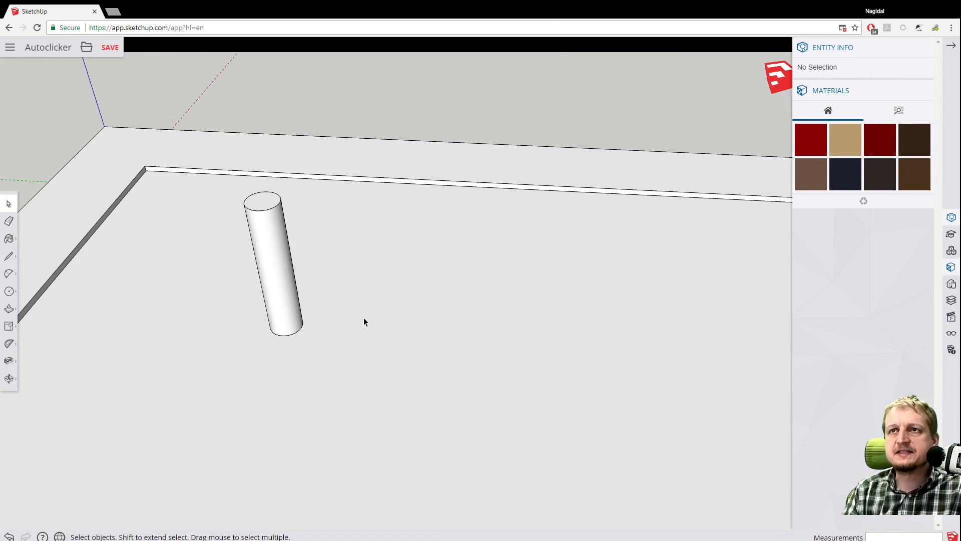
mouse_move(356, 323)
middle_mouse_down()
mouse_move(521, 272)
mouse_move(212, 344)
mouse_move(351, 338)
middle_mouse_up()
scroll(351, 337, "down", 2)
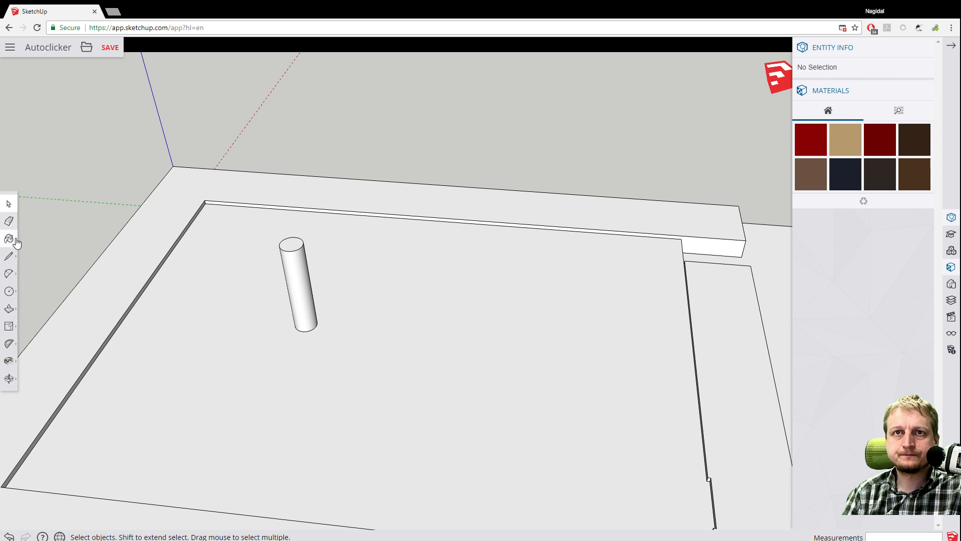
left_click(10, 330)
left_click(34, 307)
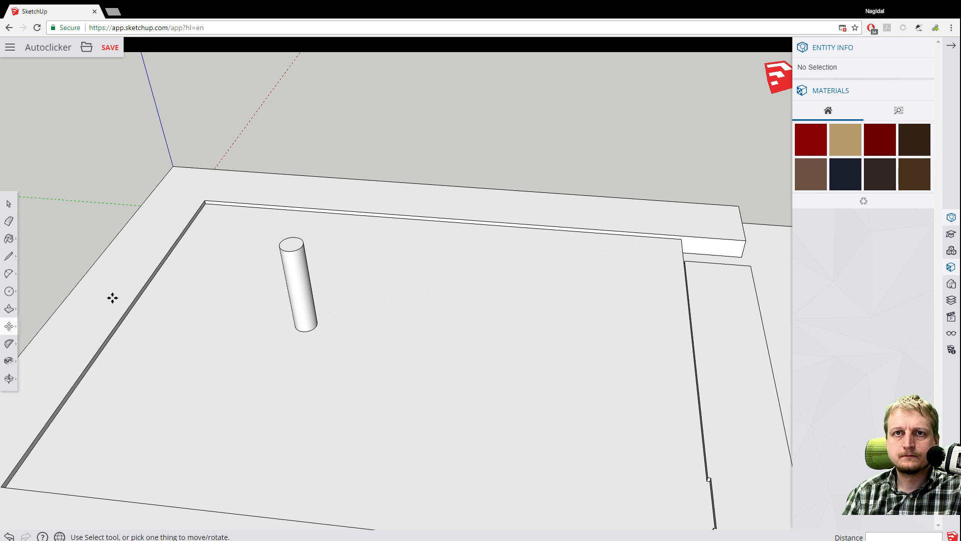
left_click(9, 204)
left_click(289, 251)
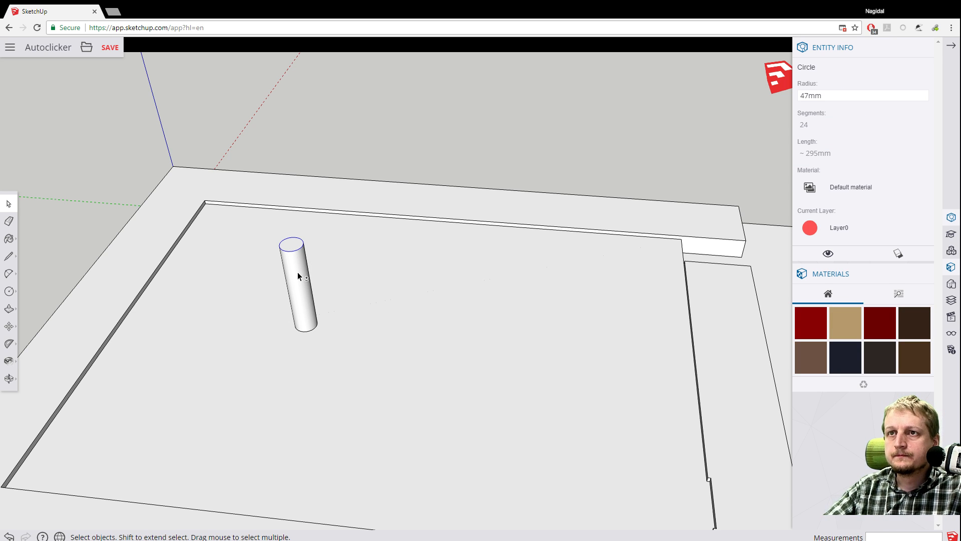
left_click(299, 277, "shift")
left_click(305, 328, "shift")
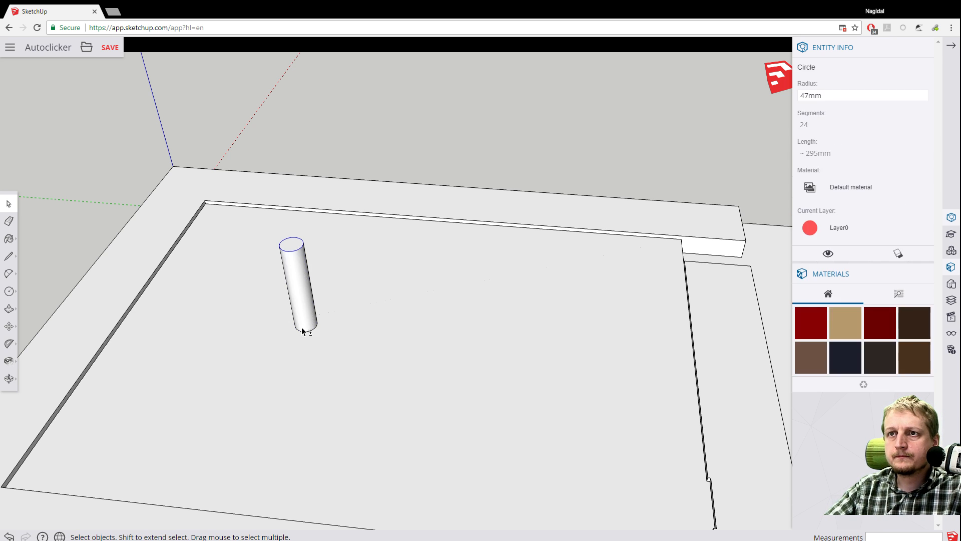
Select the cylinder's bottom edge, side surface and top, and move it about 2176 mm out of the recess onto the lower area beside it.
scroll(262, 329, "up", 3)
left_click(327, 332)
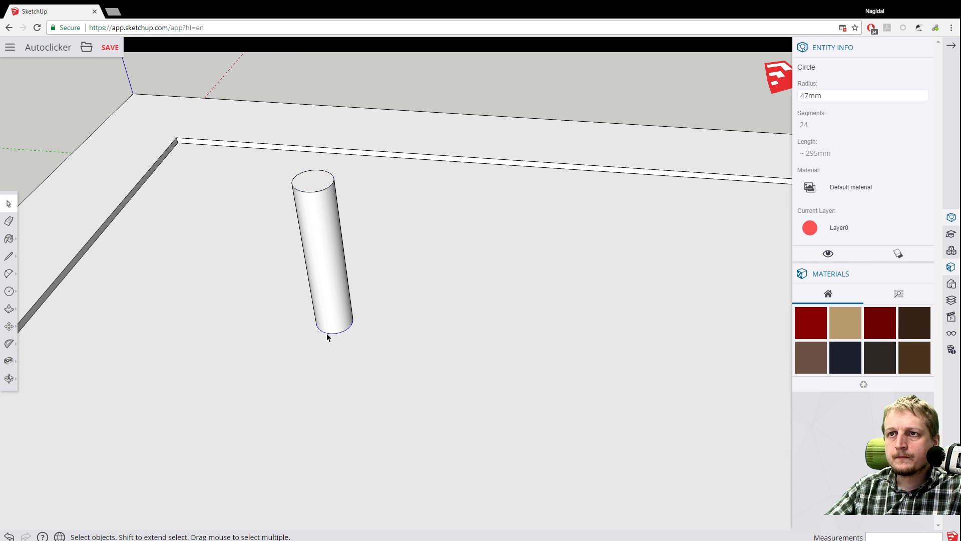
left_click(334, 264, "shift")
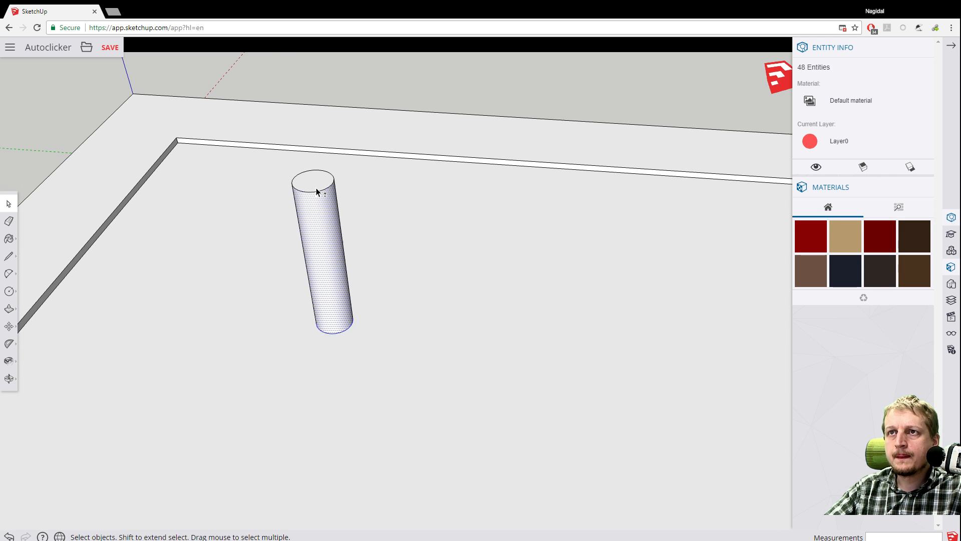
left_click(9, 328)
left_click(325, 266)
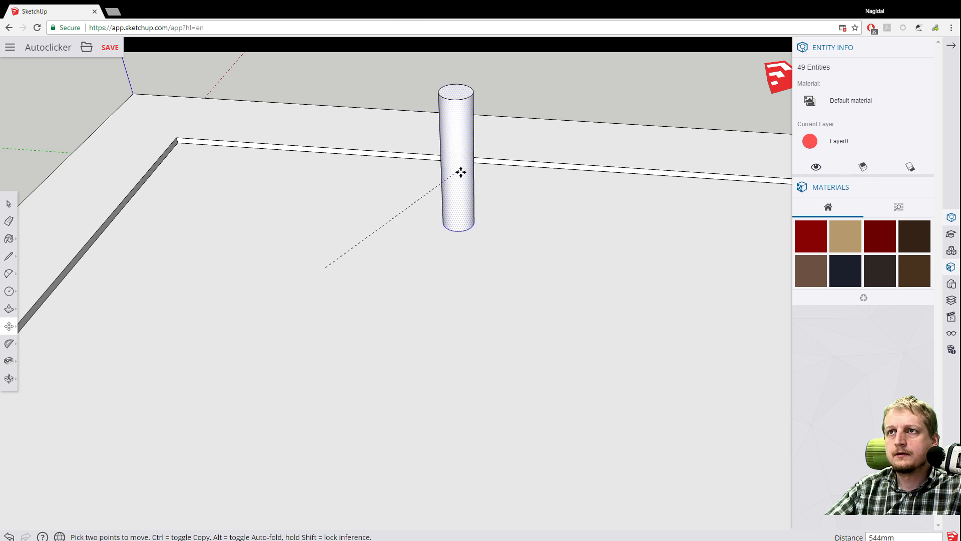
scroll(412, 103, "up", 3)
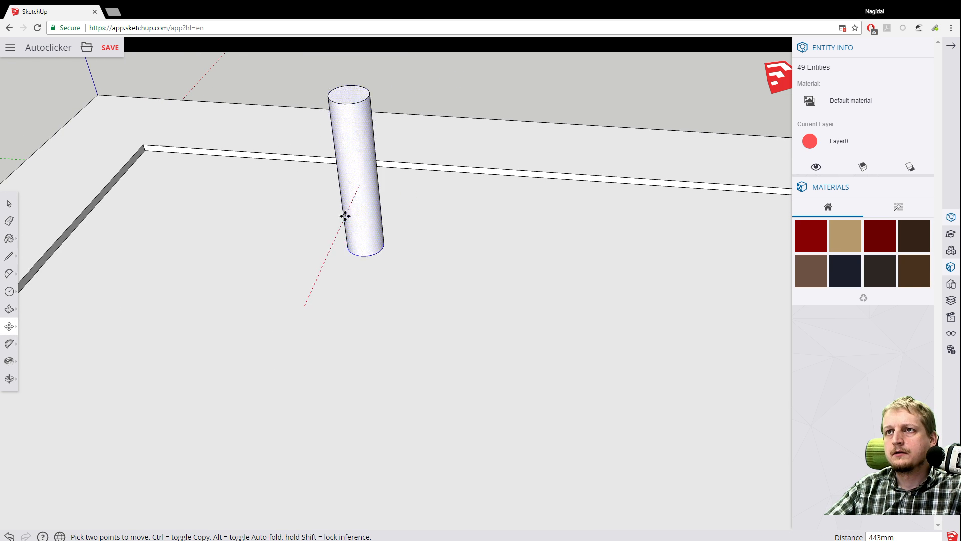
scroll(326, 261, "down", 5)
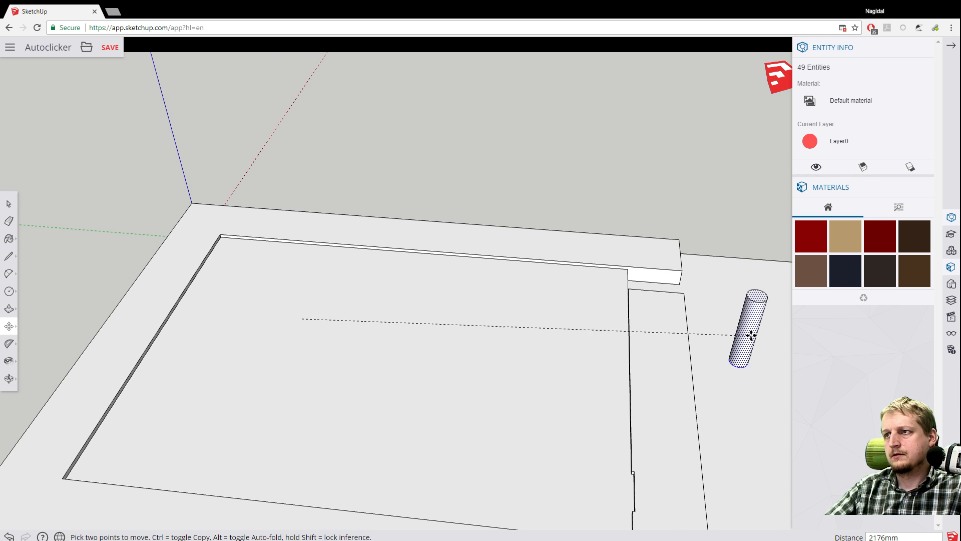
left_click(744, 347)
scroll(703, 251, "down", 3)
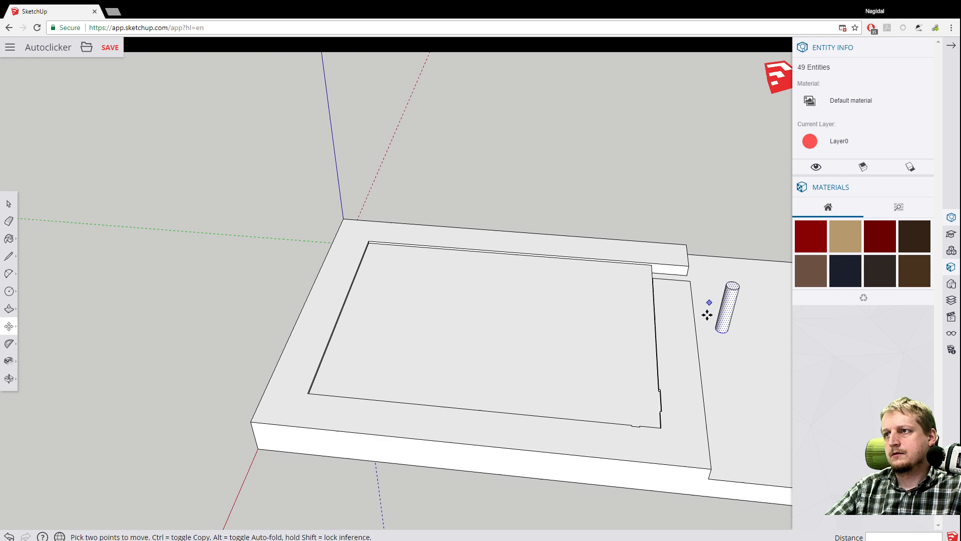
Try to copy the cylinder about 722 mm up along the blue axis, and undo the copy.
middle_click_drag(698, 329, 692, 302)
key("m")
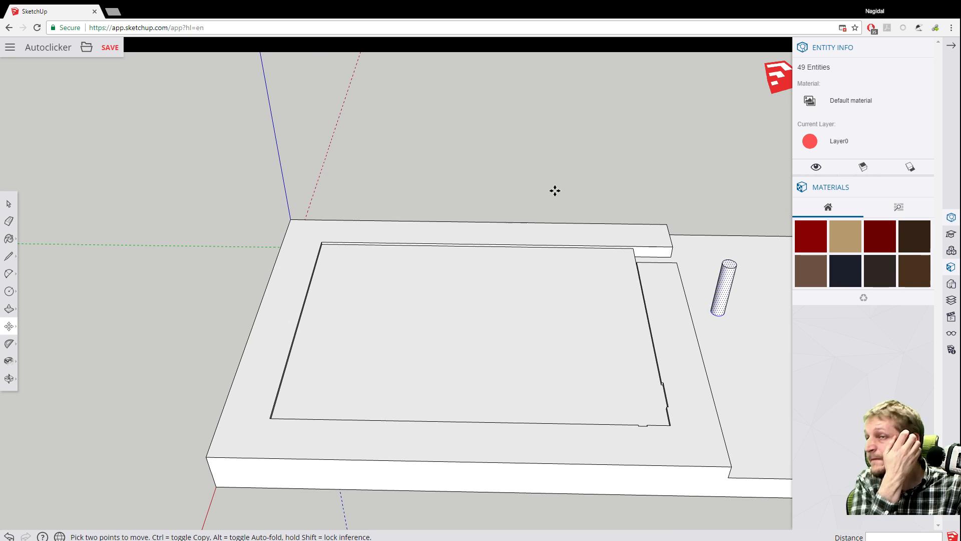
left_click(724, 282)
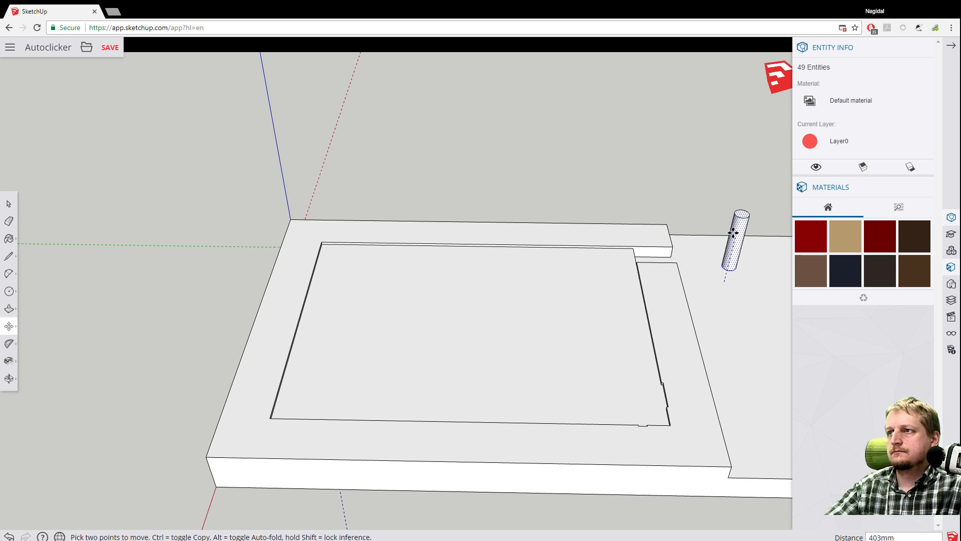
key("ctrl")
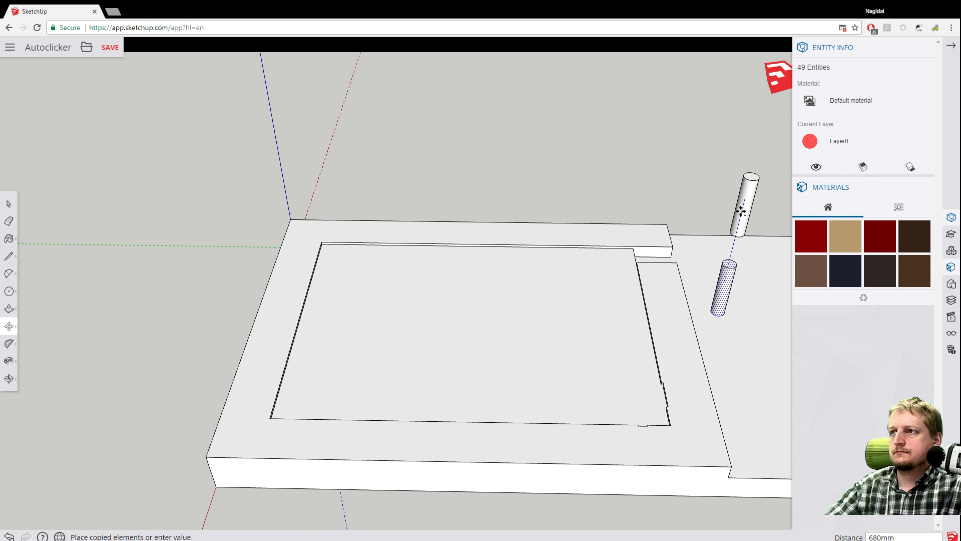
left_click(745, 205)
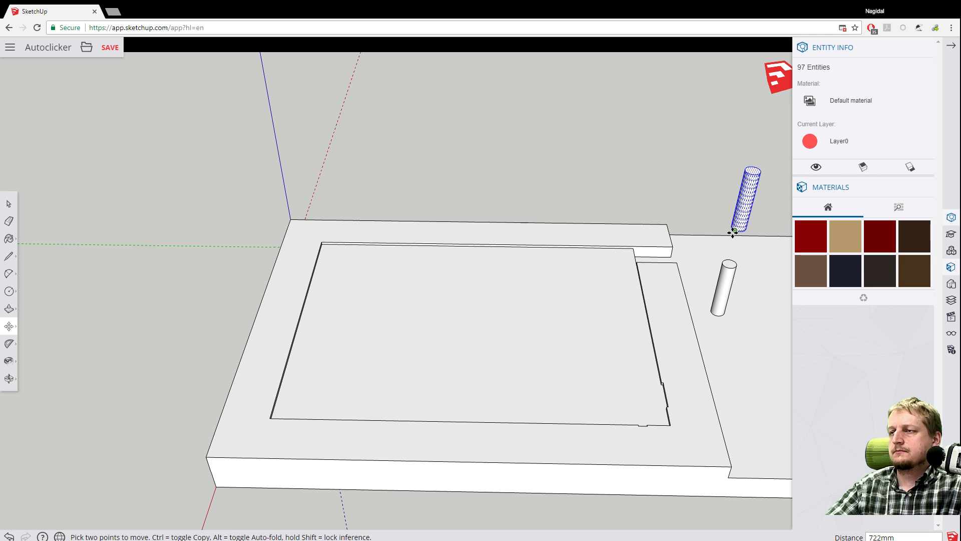
key("ctrl+z")
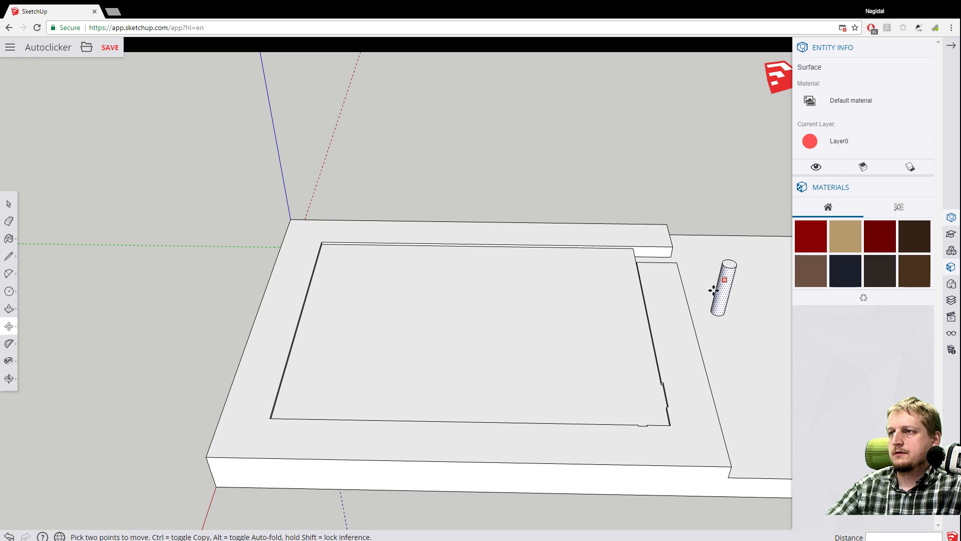
Raise the cylinder about 645 mm along the blue axis and move it along the green axis back over the recessed part of the base.
scroll(724, 280, "up", 2)
left_click(724, 280)
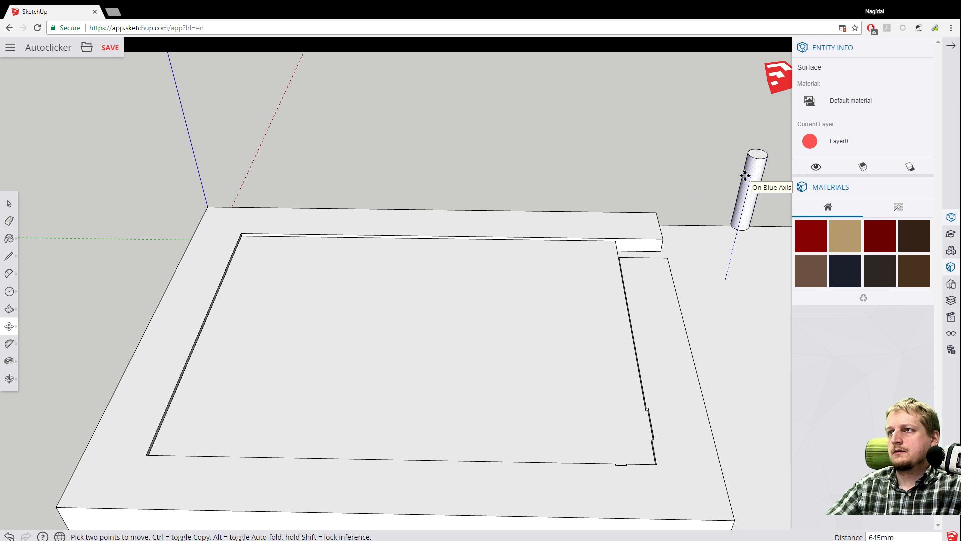
left_click(745, 175)
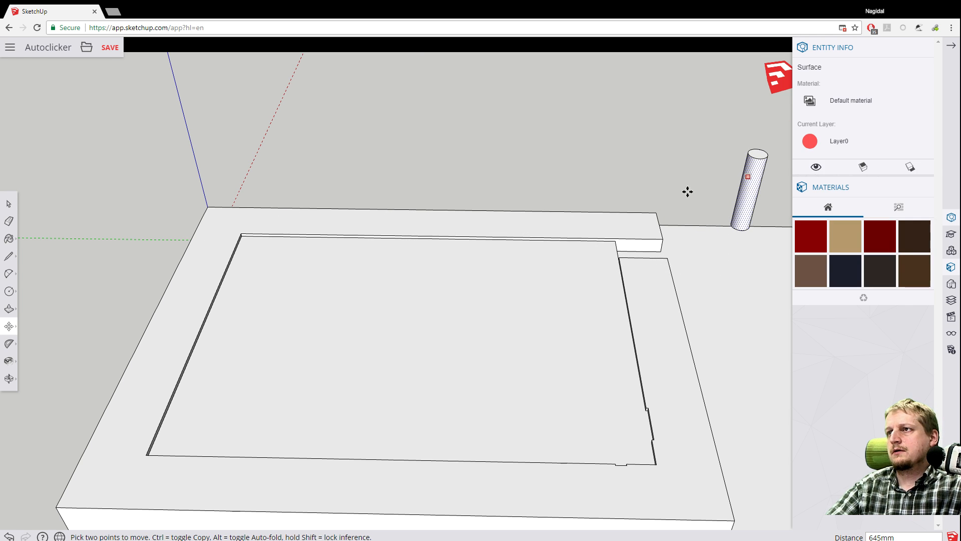
left_click(741, 186)
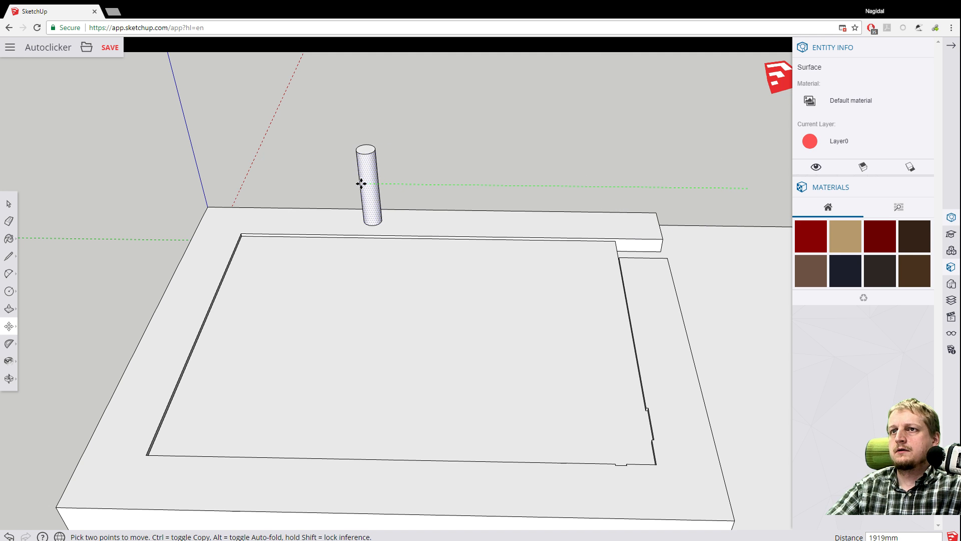
left_click(340, 183)
Try to move a point on the cylinder's open bottom edge with the Move tool, and undo the distortion.
middle_click_drag(227, 202, 266, 55)
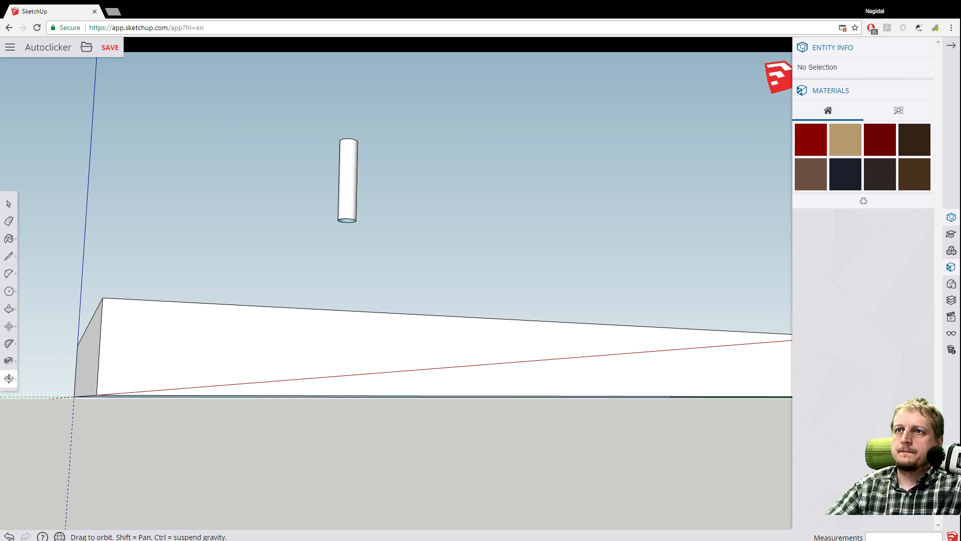
scroll(307, 200, "up", 5)
middle_click_drag(362, 236, 343, 240)
left_click(404, 240)
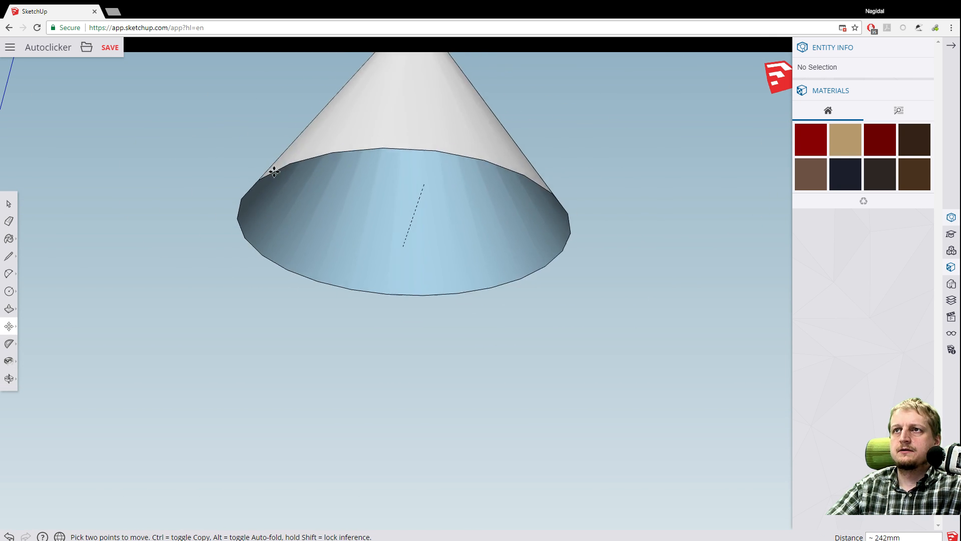
left_click(279, 136)
key("ctrl+z")
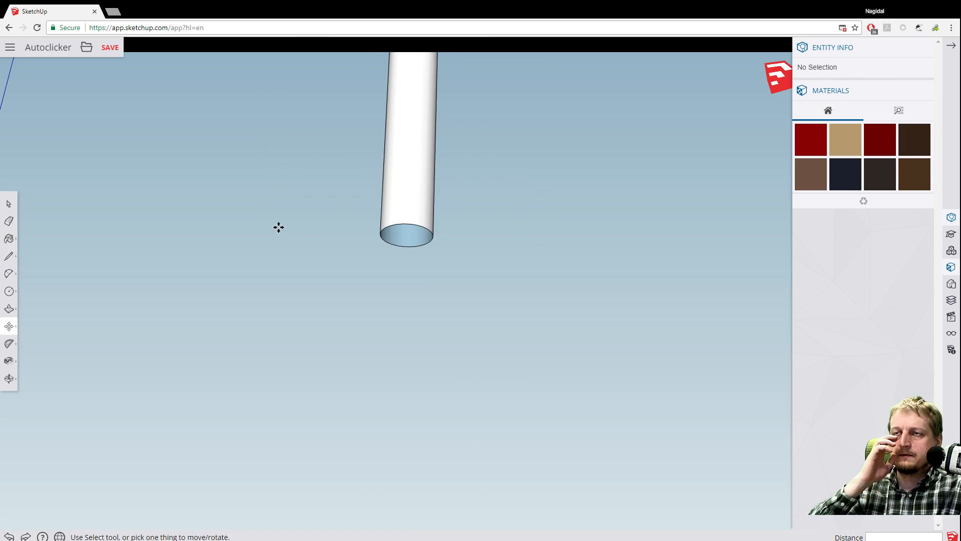
Fit the whole model in the view and orbit to the cylinder above the base's recess.
scroll(277, 228, "down", 2)
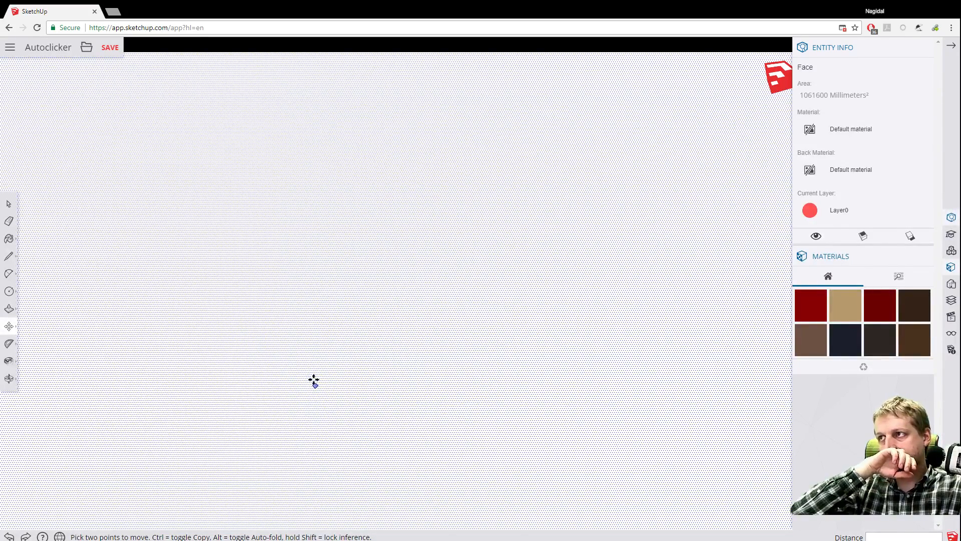
scroll(303, 355, "down", 1)
scroll(162, 306, "up", 1)
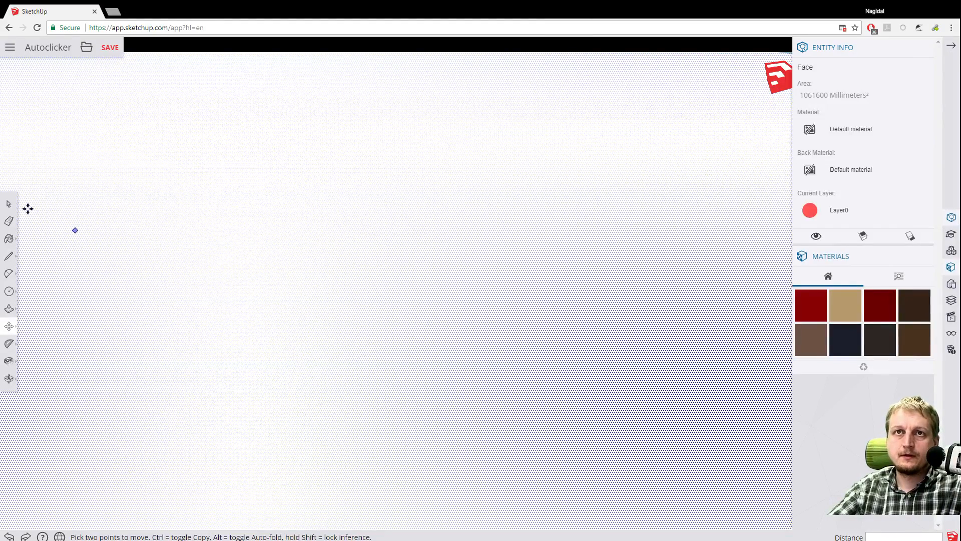
left_click(9, 204)
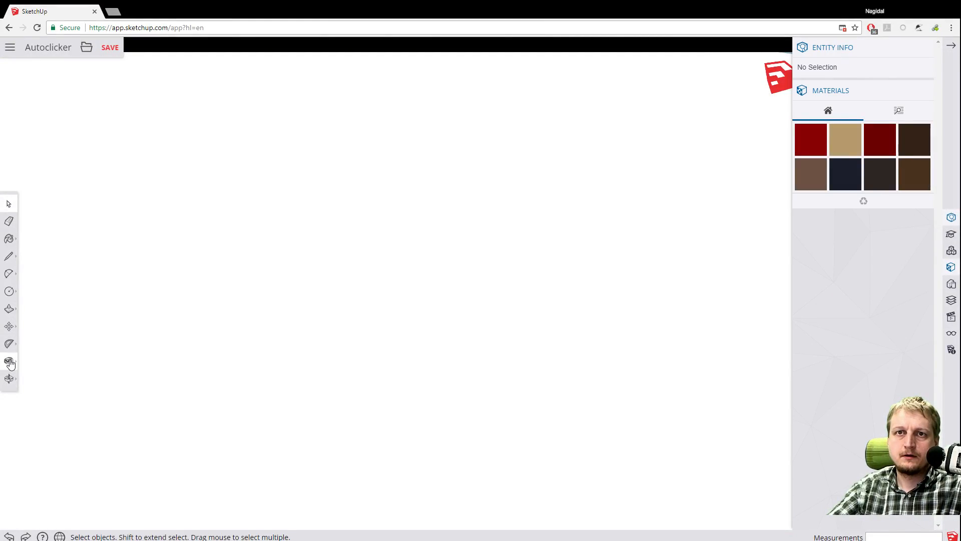
left_click(9, 361)
left_click(8, 380)
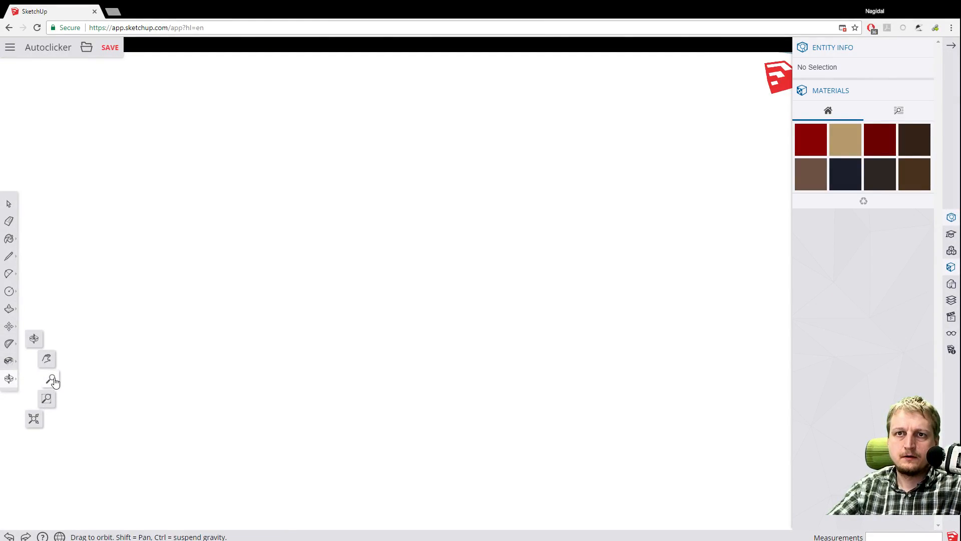
left_click(34, 419)
left_click_drag(466, 201, 526, 258)
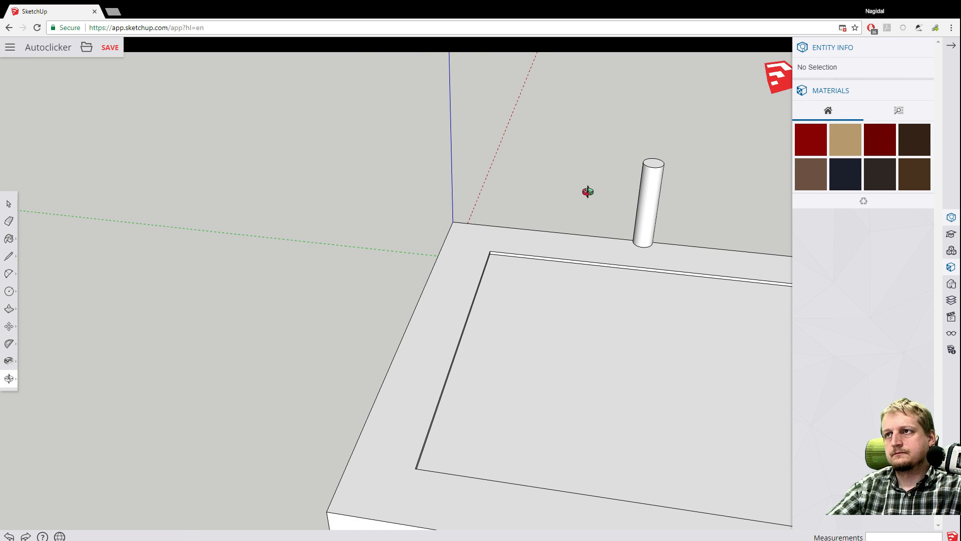
Select the entire cylinder and rotate it about its middle to turn it upside down, with the open end facing up.
left_click(10, 205)
left_click_drag(663, 218, 674, 263)
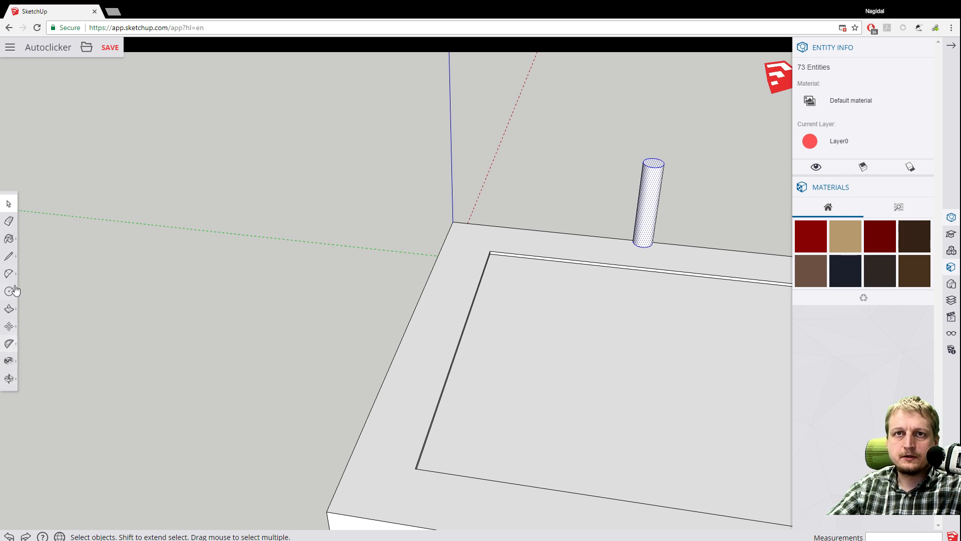
left_click(10, 327)
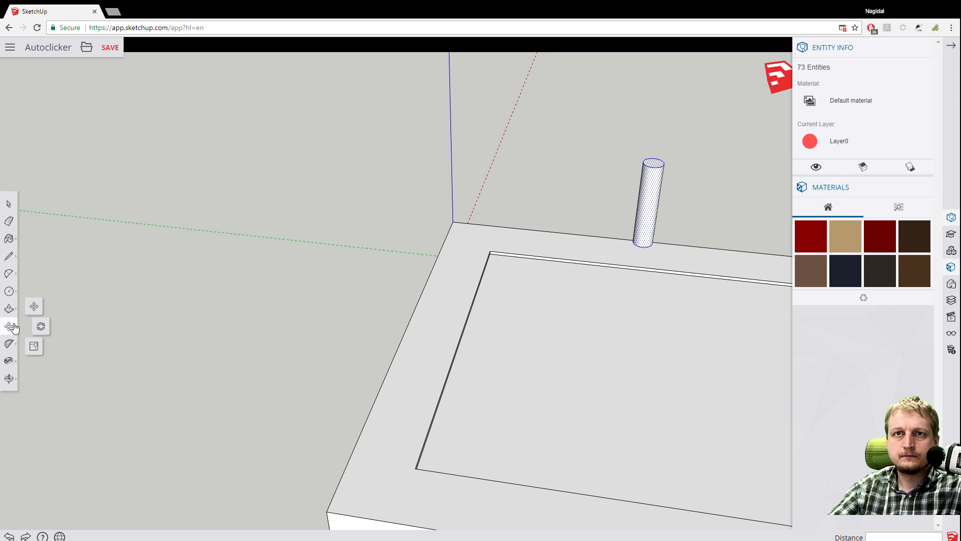
left_click(41, 326)
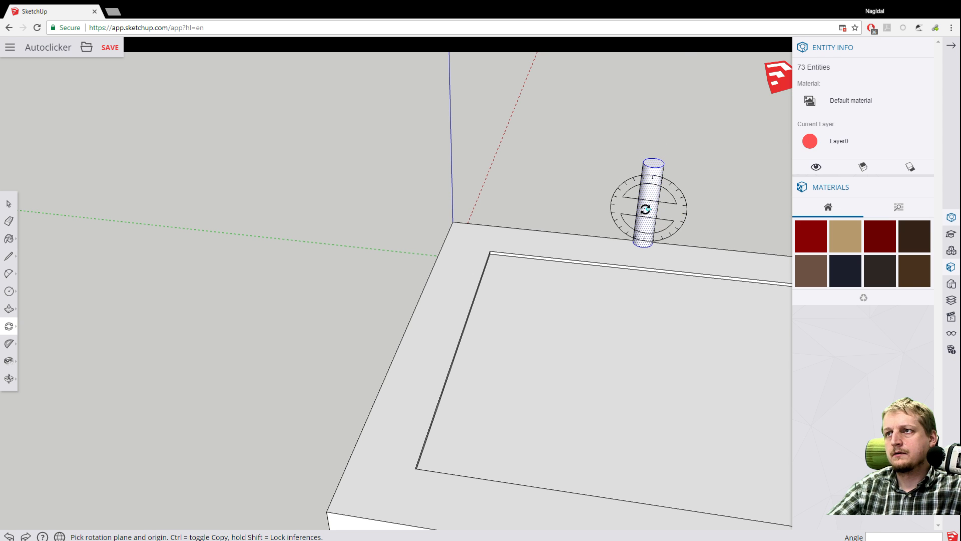
left_click(646, 209)
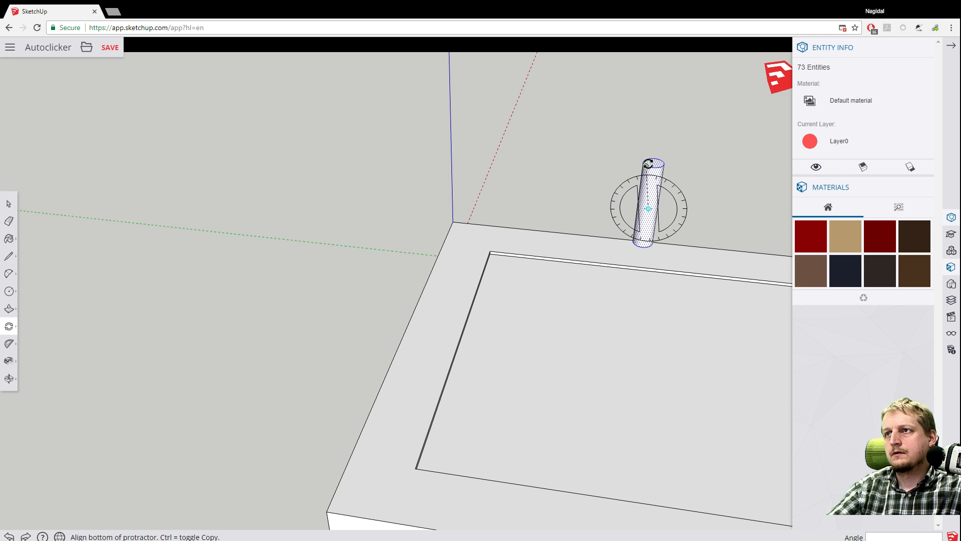
left_click(687, 194)
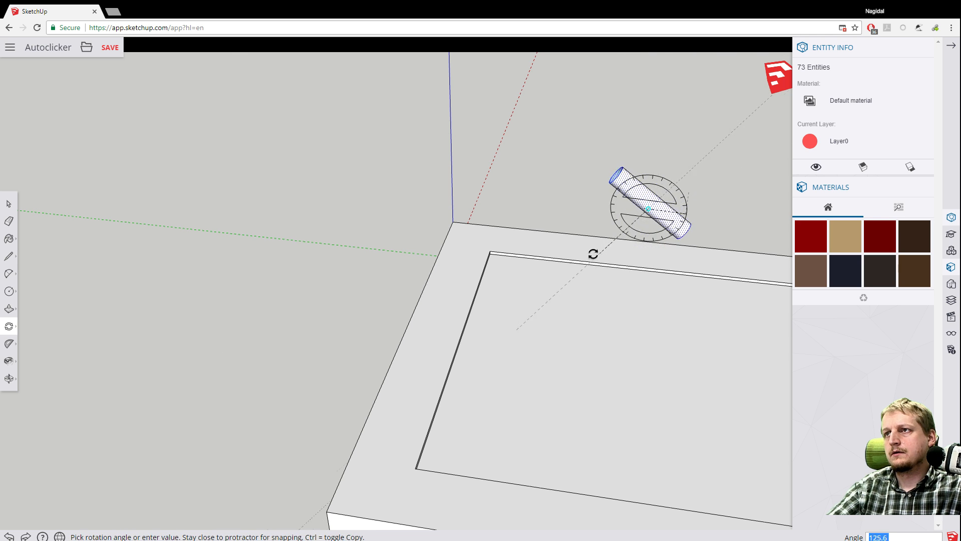
left_click(535, 198)
Draw a circle of about 47 mm radius from the center of the cylinder's open top out to its rim.
scroll(556, 198, "up", 4)
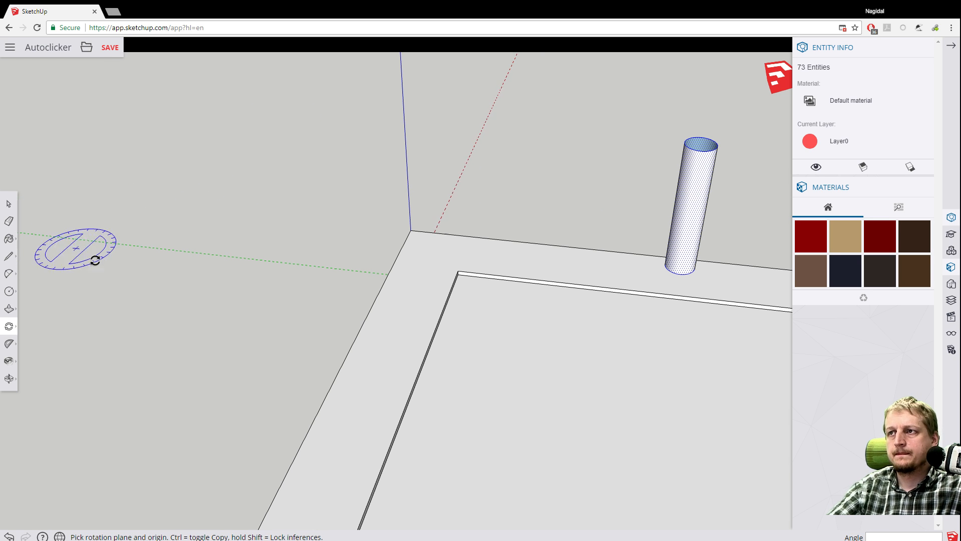
left_click(9, 291)
scroll(721, 140, "up", 2)
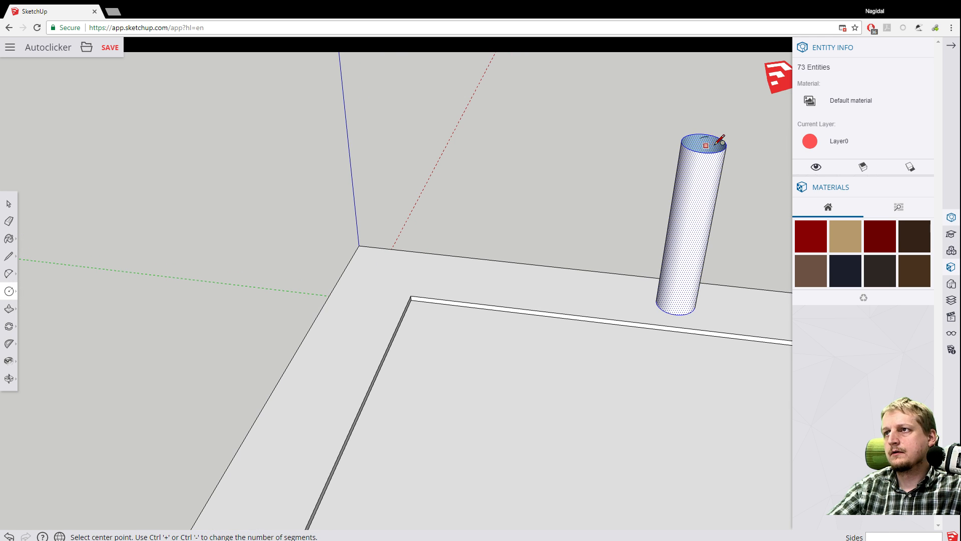
scroll(707, 142, "up", 3)
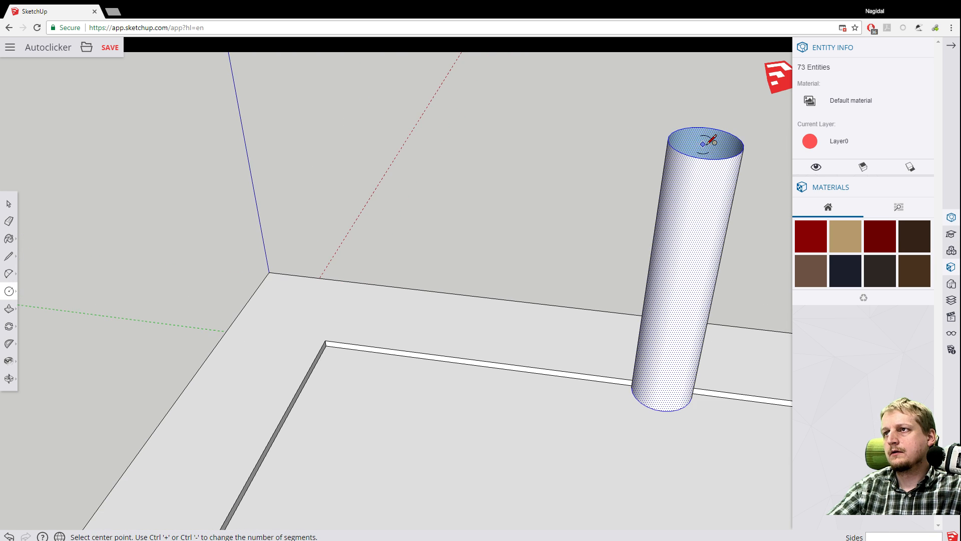
scroll(703, 139, "up", 3)
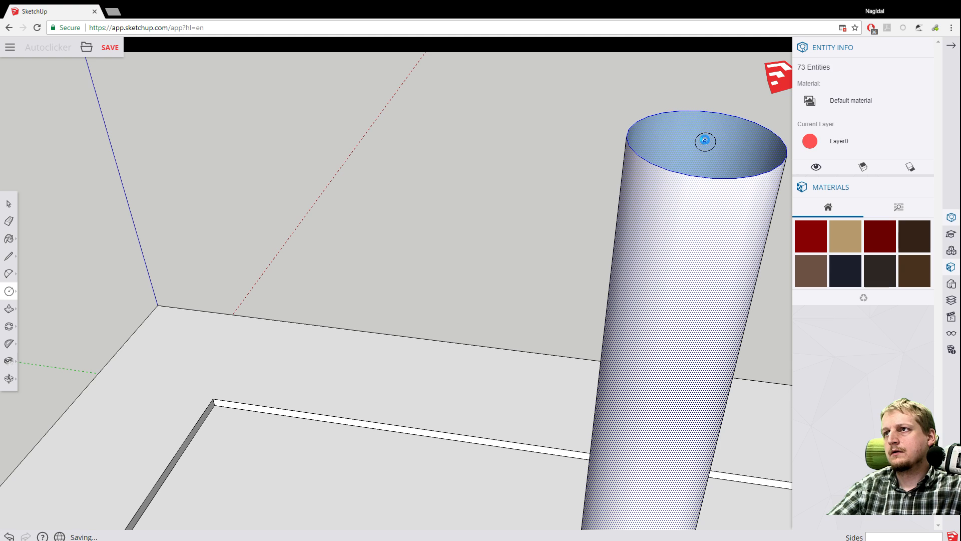
left_click(705, 142)
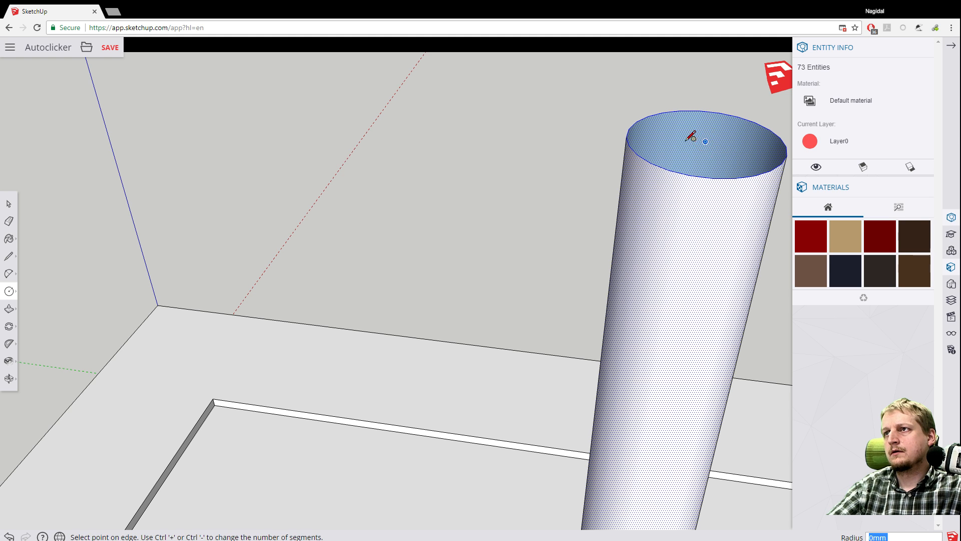
left_click(627, 136)
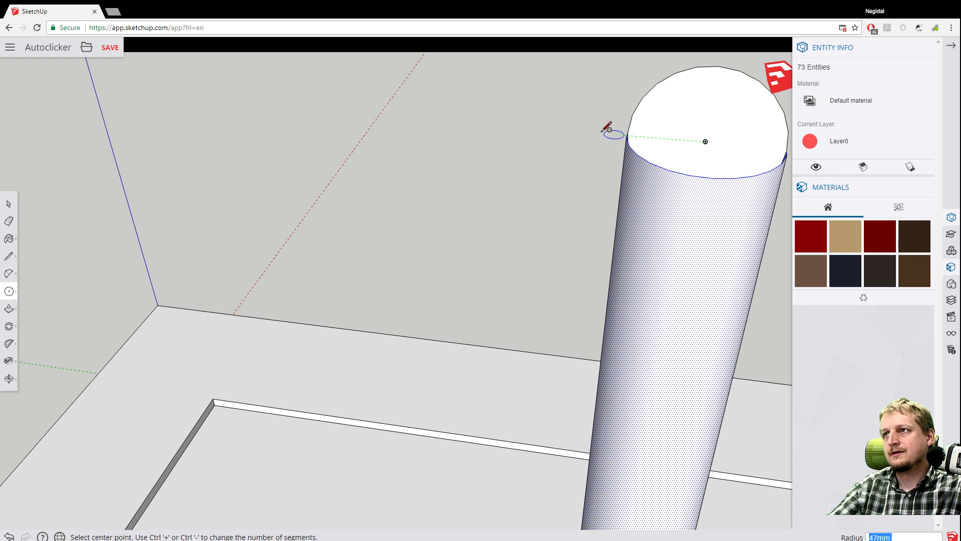
middle_click_drag(538, 145, 837, 185)
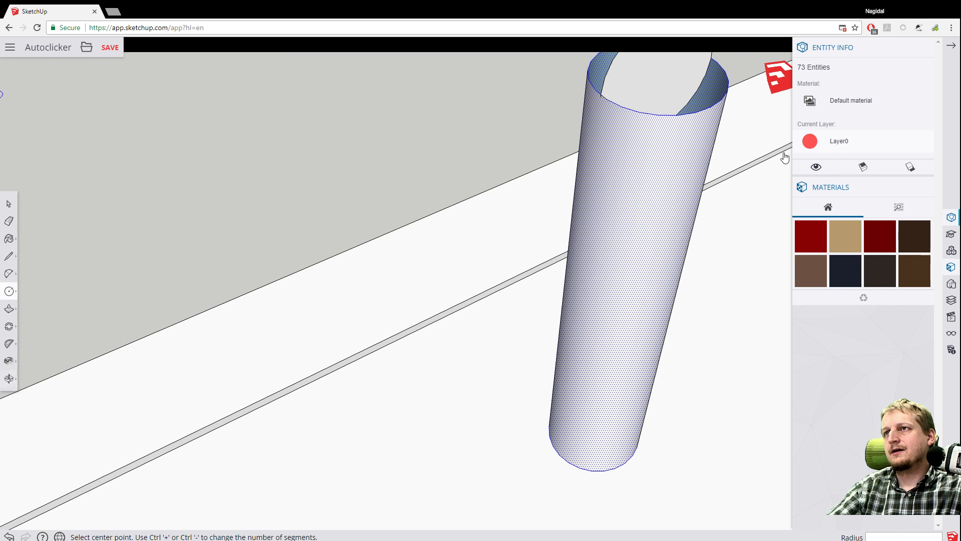
scroll(566, 169, "down", 4)
scroll(566, 165, "down", 3)
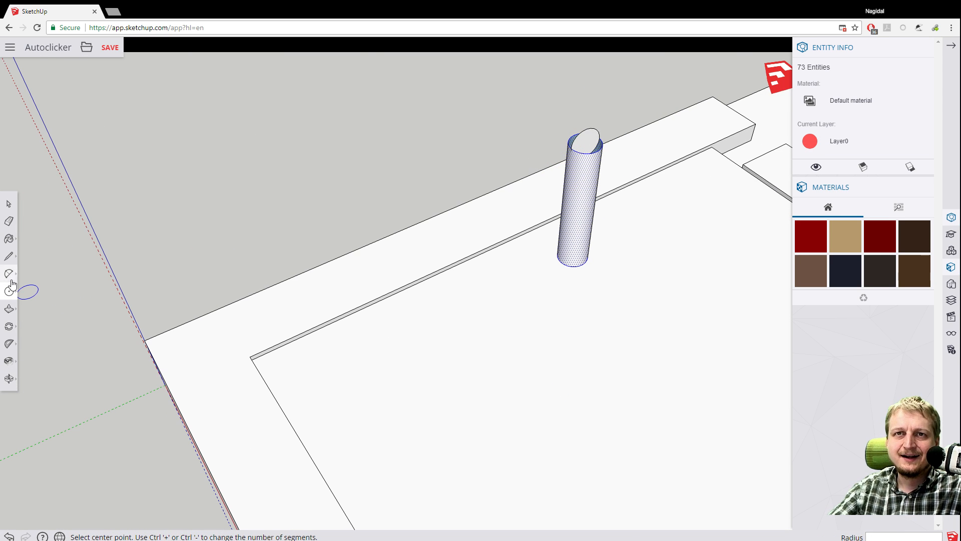
left_click(9, 326)
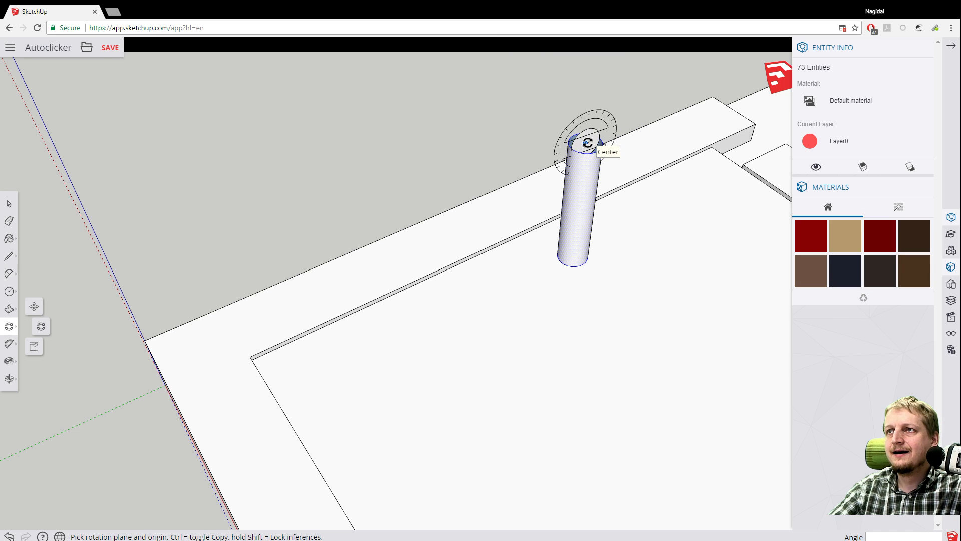
left_click(586, 143)
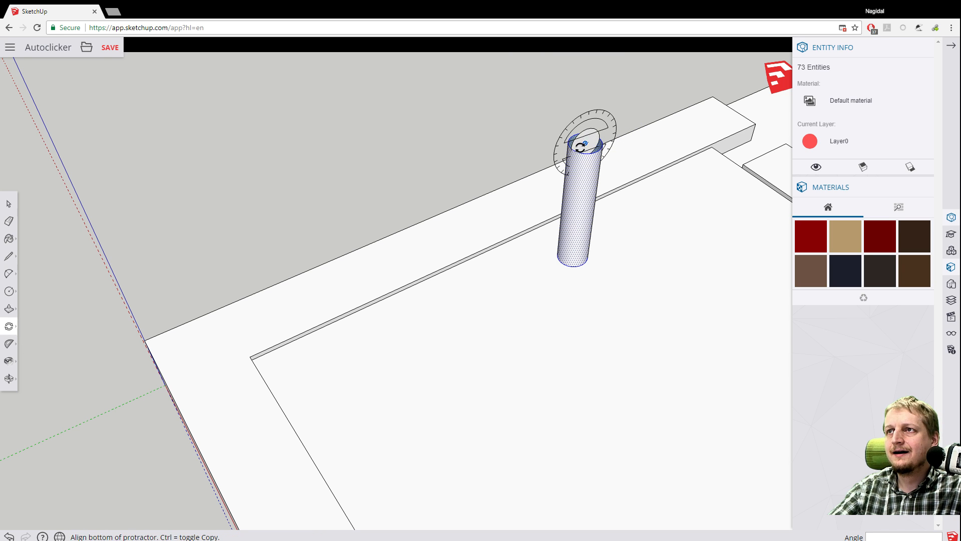
left_click(586, 118)
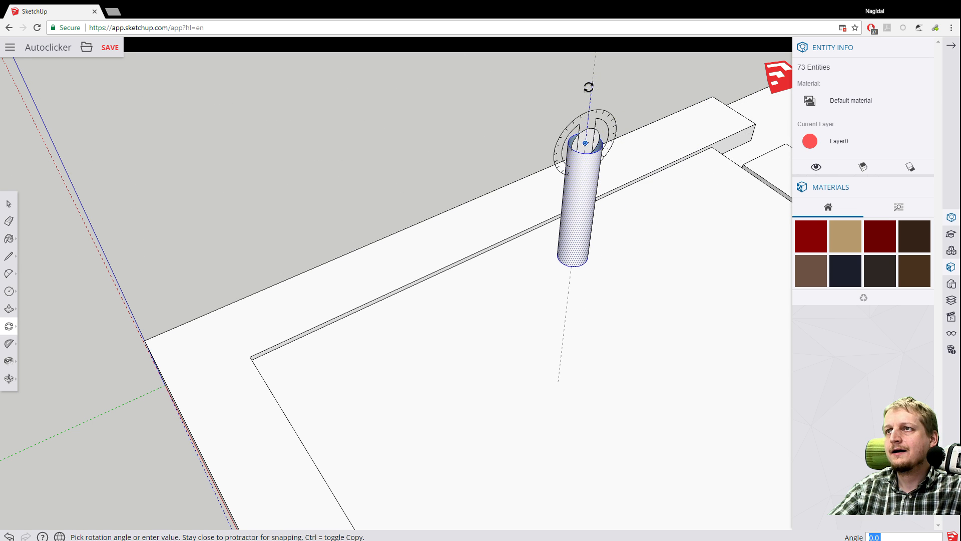
key("Escape")
Select only the face of the upright circle standing in the cylinder's open top.
key("o")
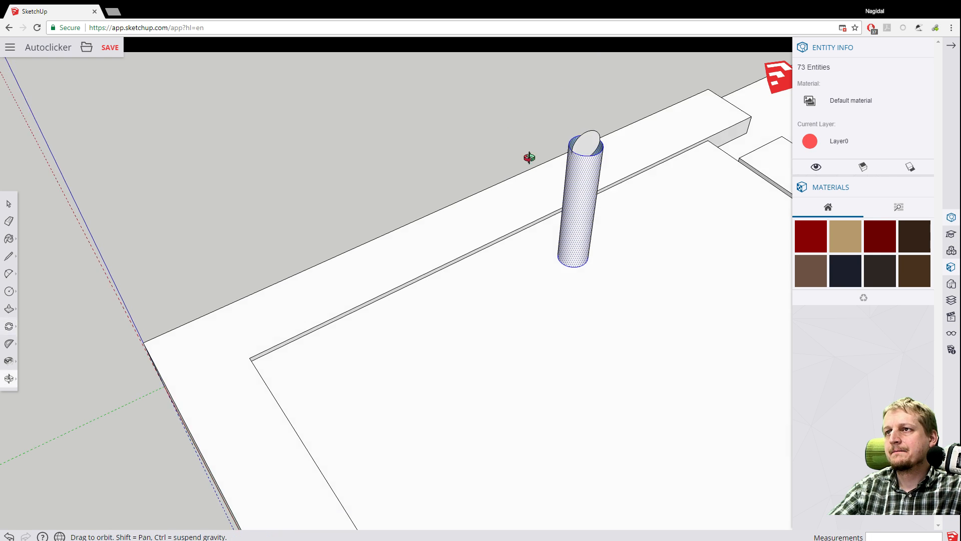
left_click_drag(527, 157, 693, 169)
key("q")
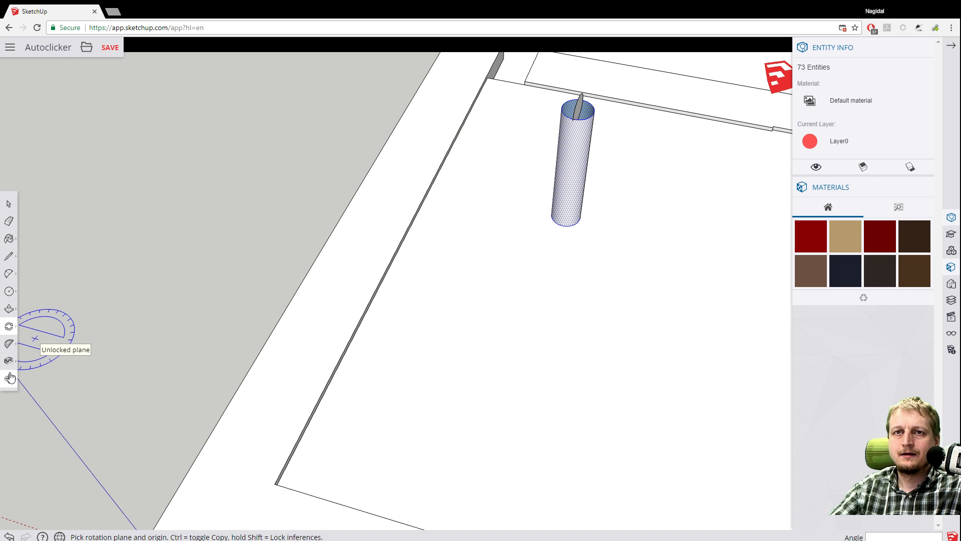
left_click(8, 204)
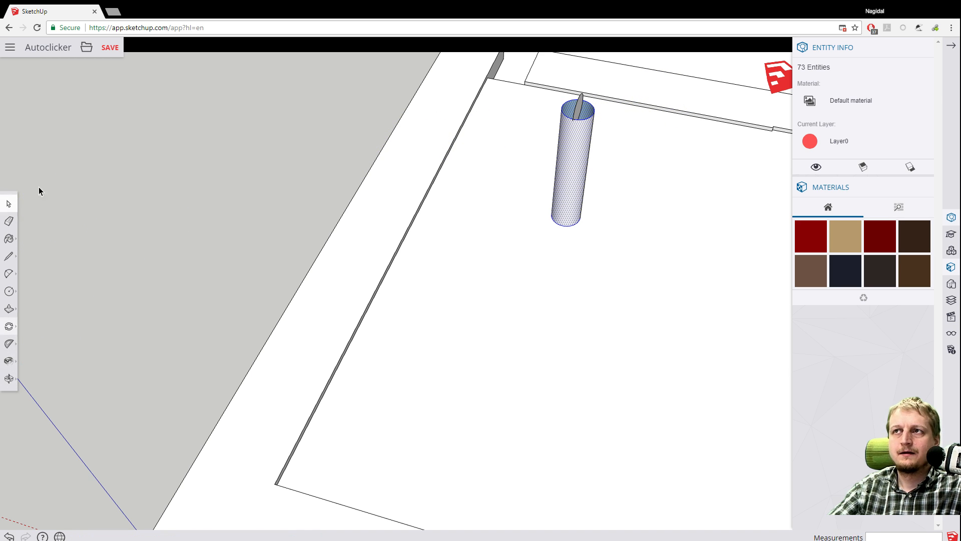
left_click(581, 111)
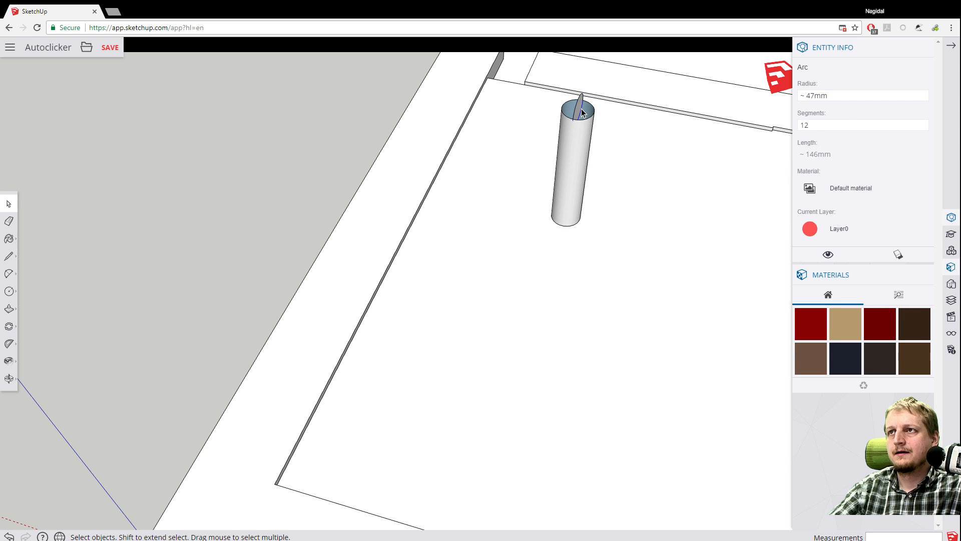
left_click(579, 114)
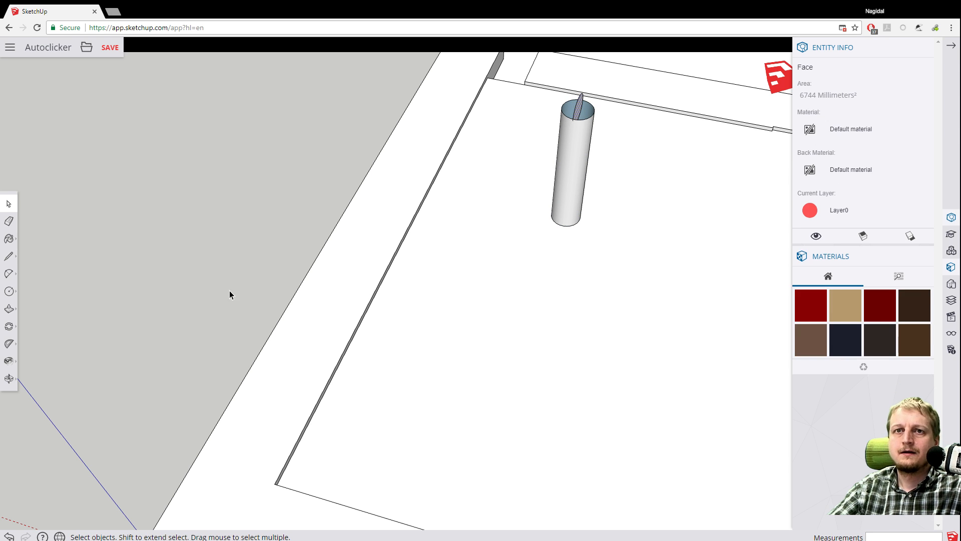
left_click(9, 326)
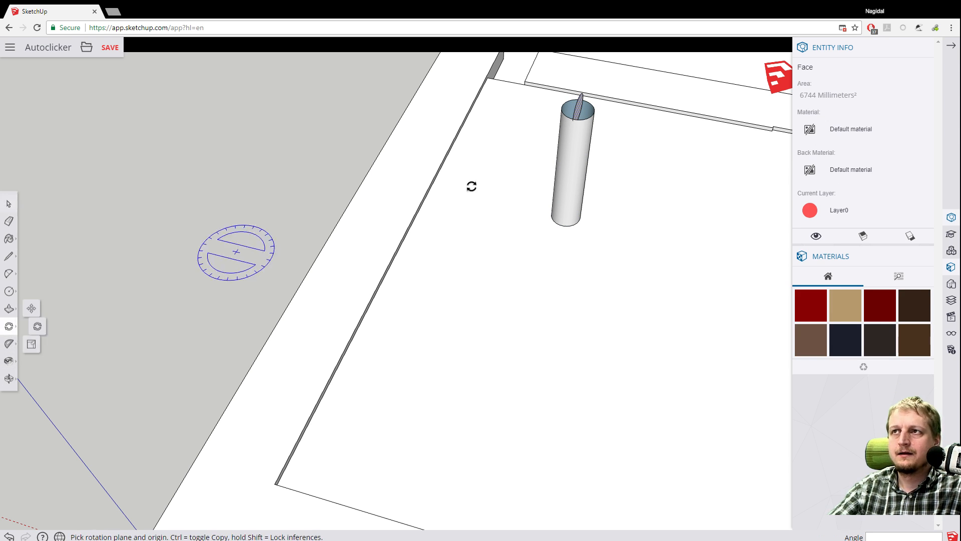
scroll(576, 101, "up", 2)
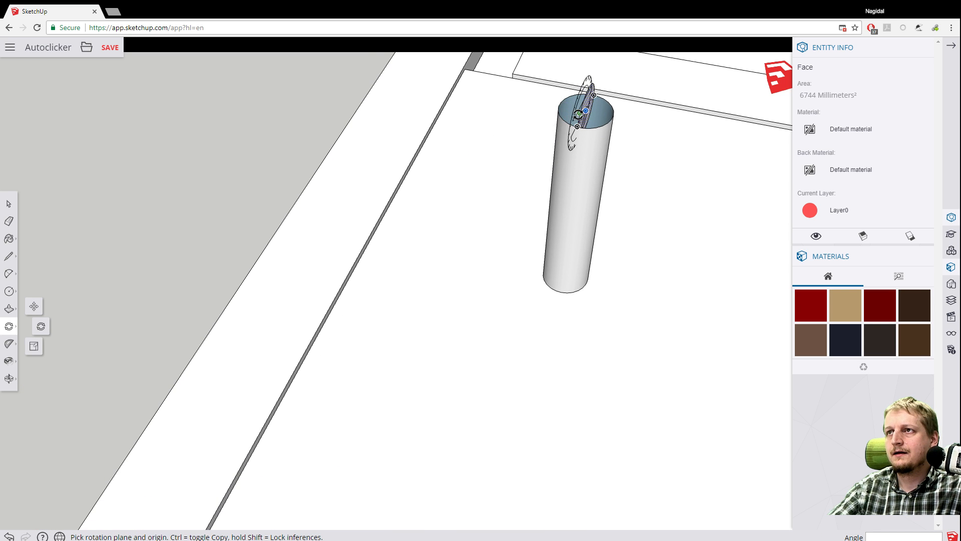
scroll(488, 131, "up", 4)
scroll(562, 122, "down", 3)
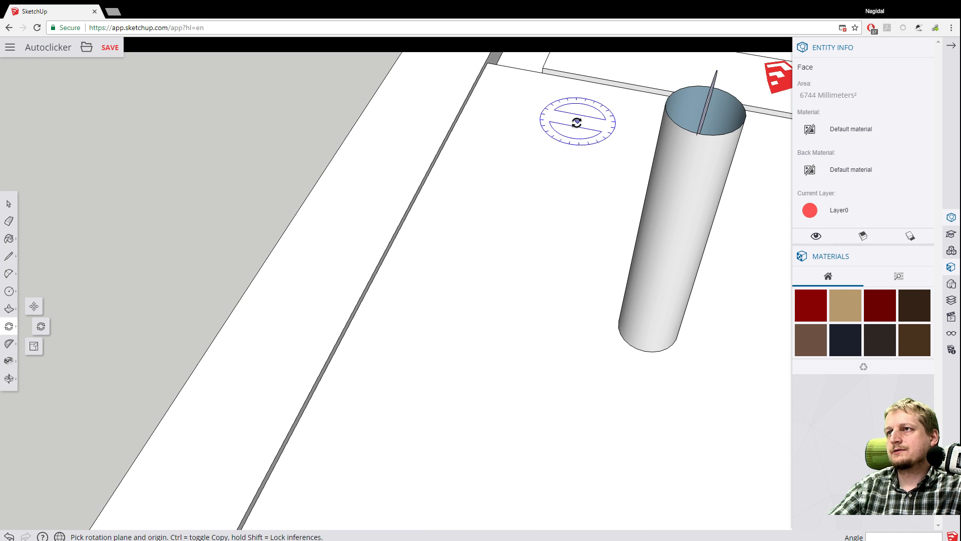
middle_click_drag(574, 118, 758, 117)
scroll(695, 101, "up", 4)
scroll(688, 104, "down", 2)
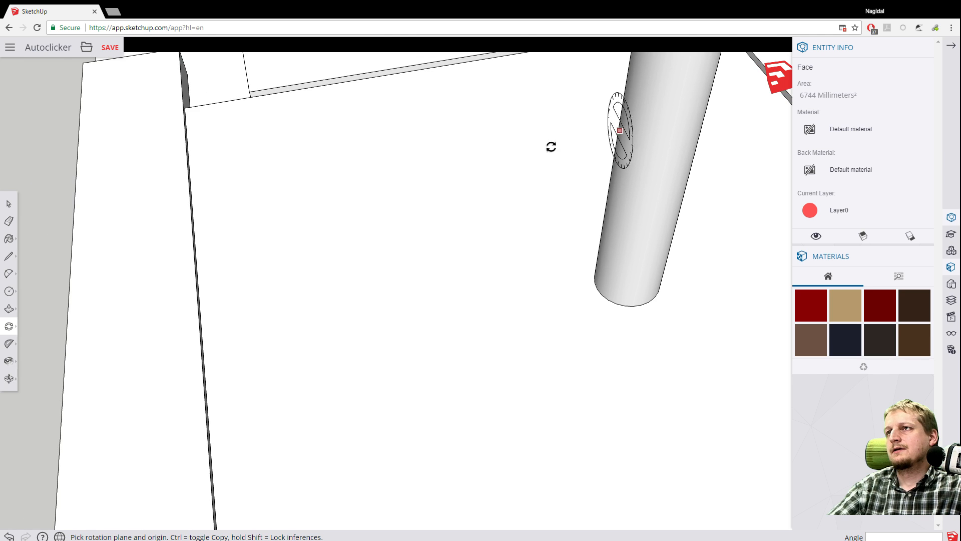
key("h")
middle_click_drag(593, 111, 527, 220, "shift")
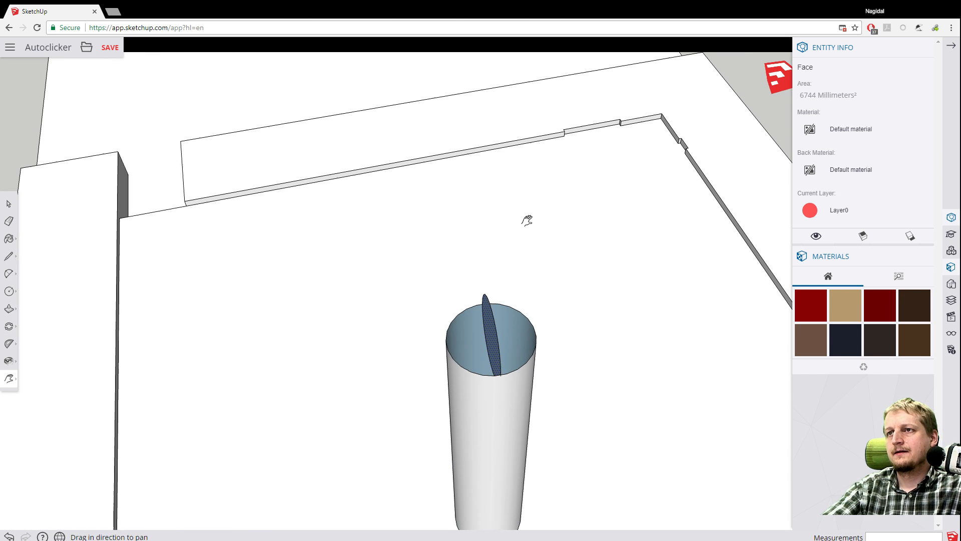
left_click(16, 333)
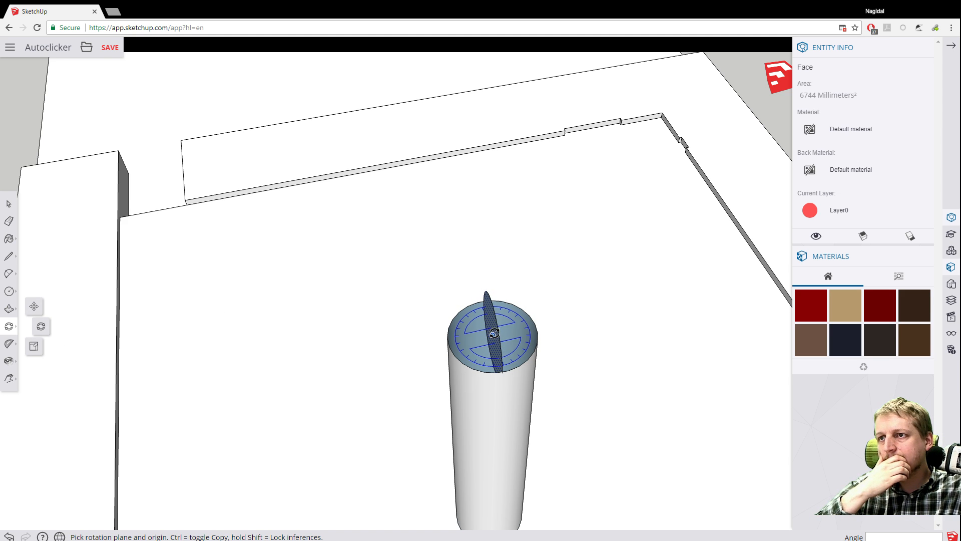
scroll(333, 277, "down", 1)
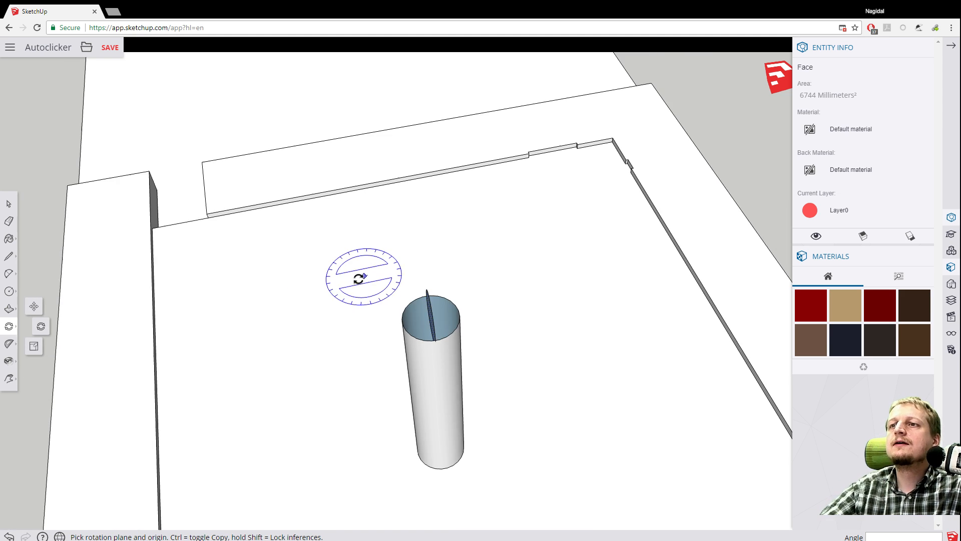
middle_click_drag(323, 258, 410, 189)
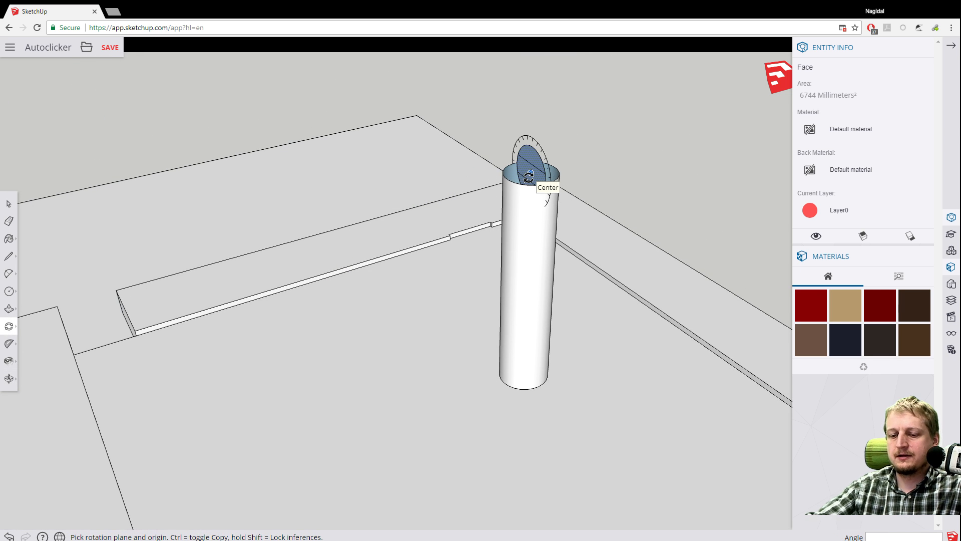
key("z")
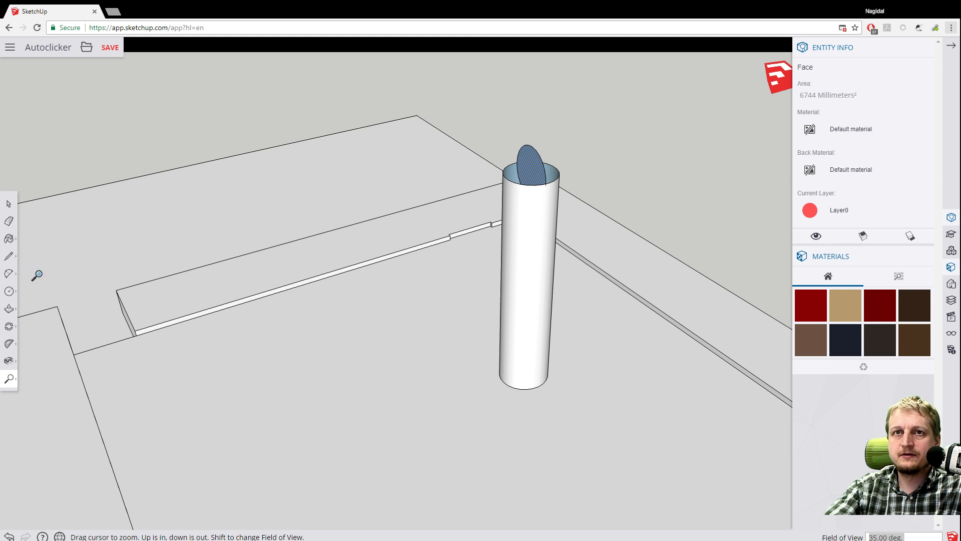
Try to rotate the upright circle's face about its endpoint on the rim of the cylinder's open top.
mouse_move(9, 383)
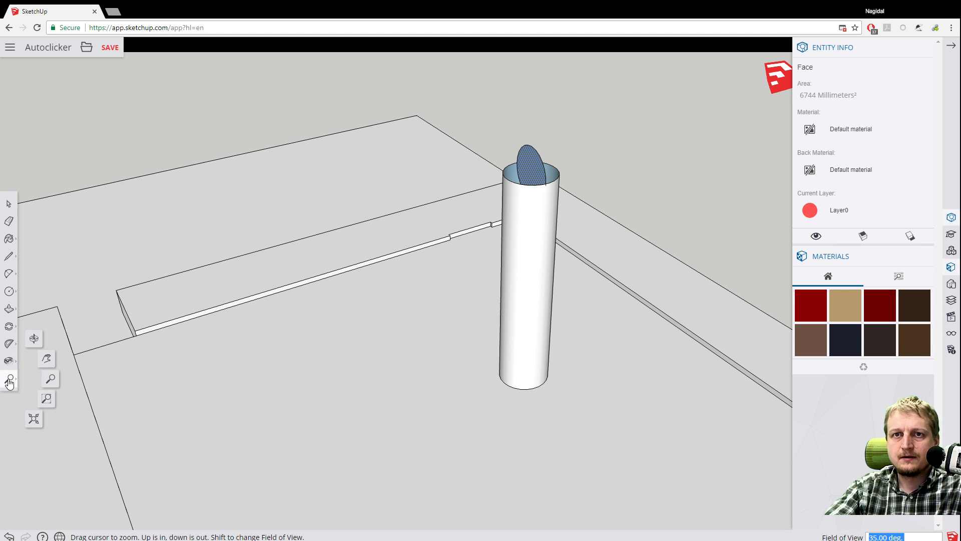
left_click(10, 345)
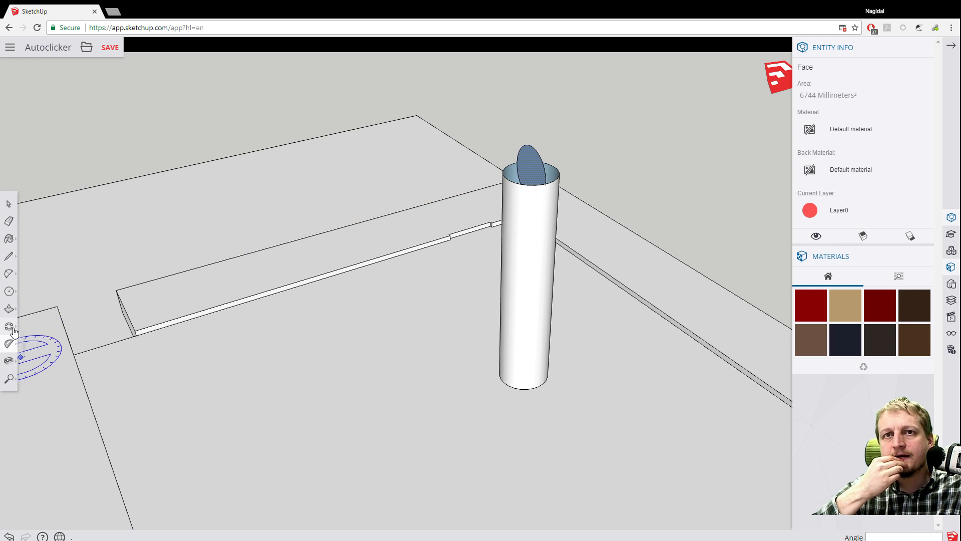
left_click(41, 326)
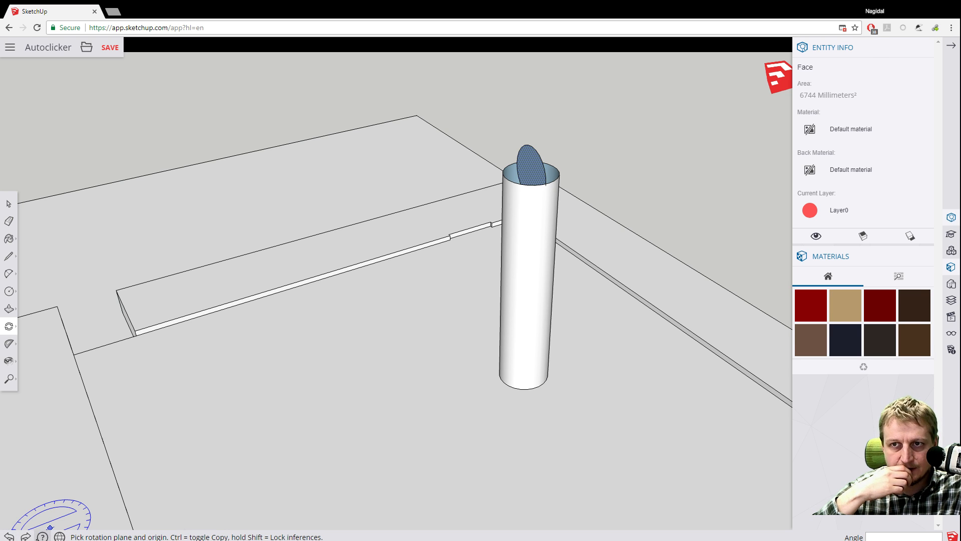
left_click(42, 536)
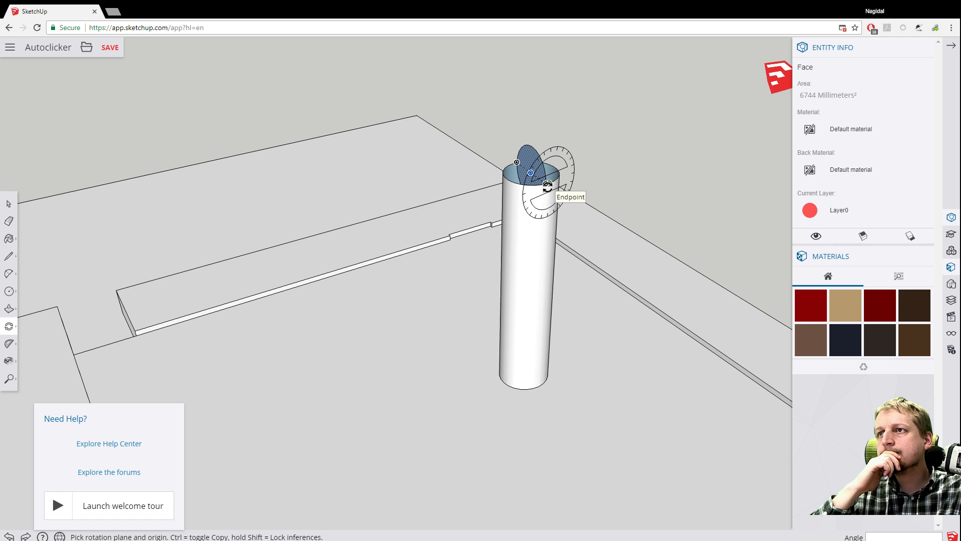
left_click(546, 184)
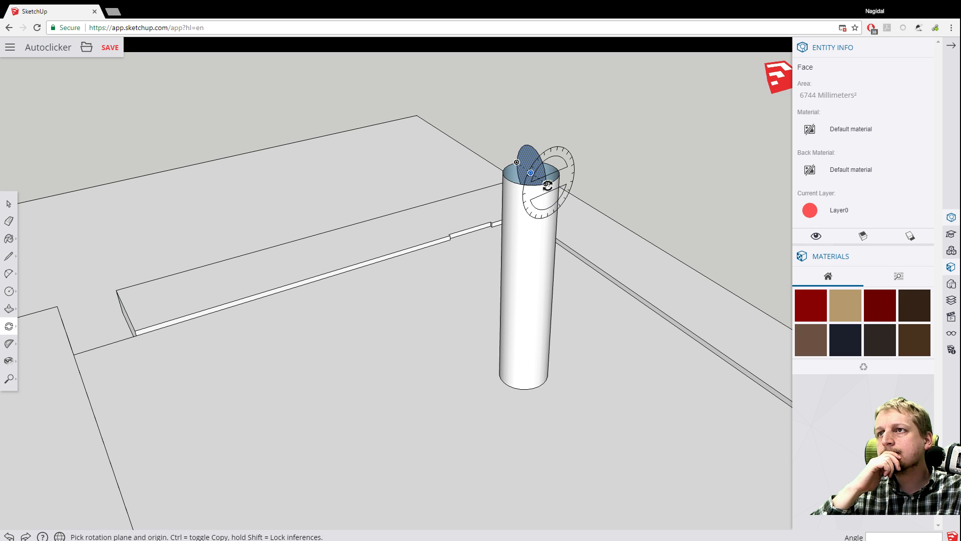
left_click(518, 186)
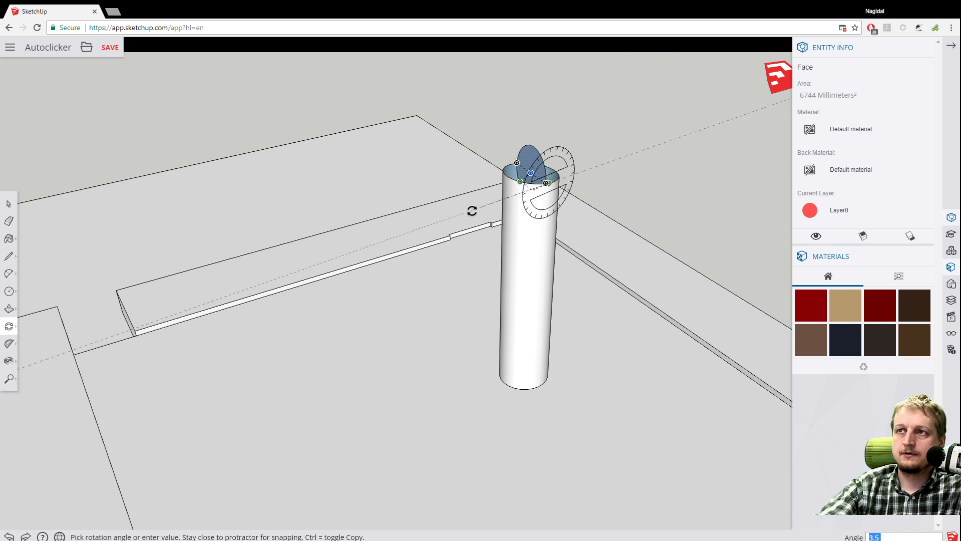
key("Escape")
scroll(384, 207, "up", 3)
scroll(525, 199, "down", 4)
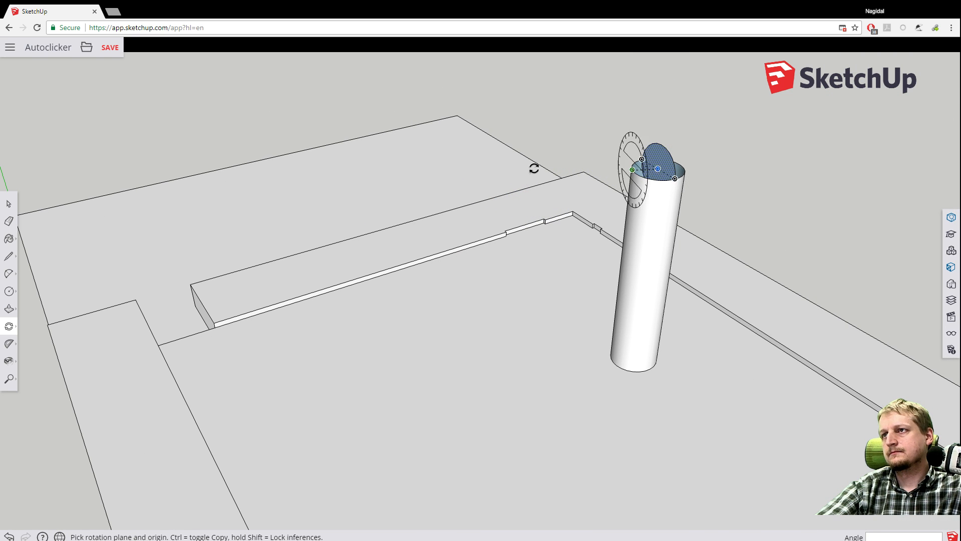
Remove the upright circle from the cylinder's open top.
left_click(8, 203)
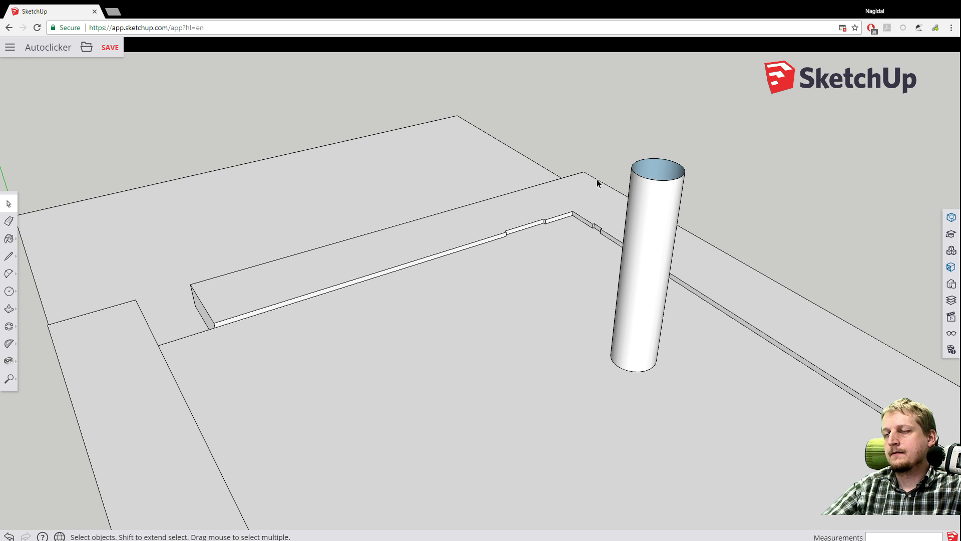
scroll(605, 181, "up", 5)
scroll(616, 179, "down", 5)
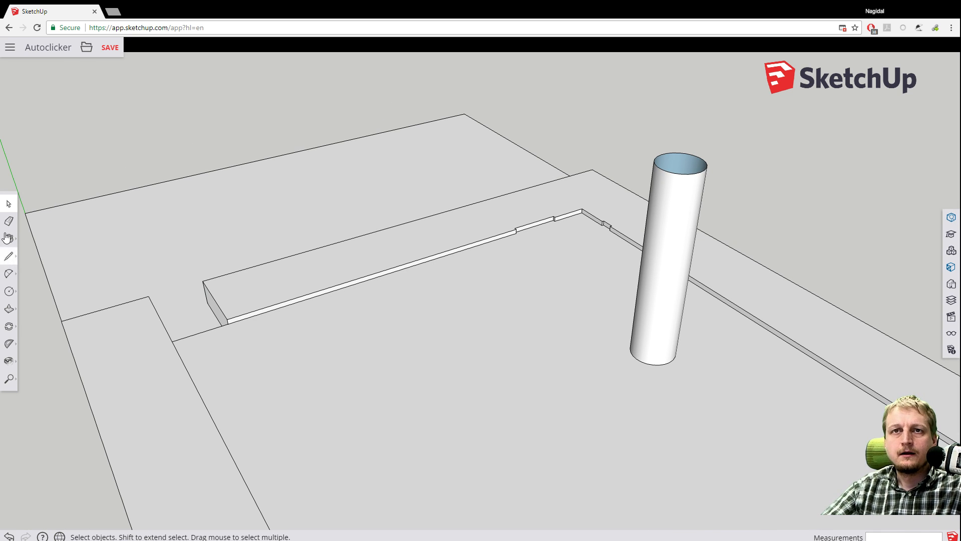
Try to draw a circle of 47 mm radius from the center of the cylinder's open top out to its rim.
left_click(13, 295)
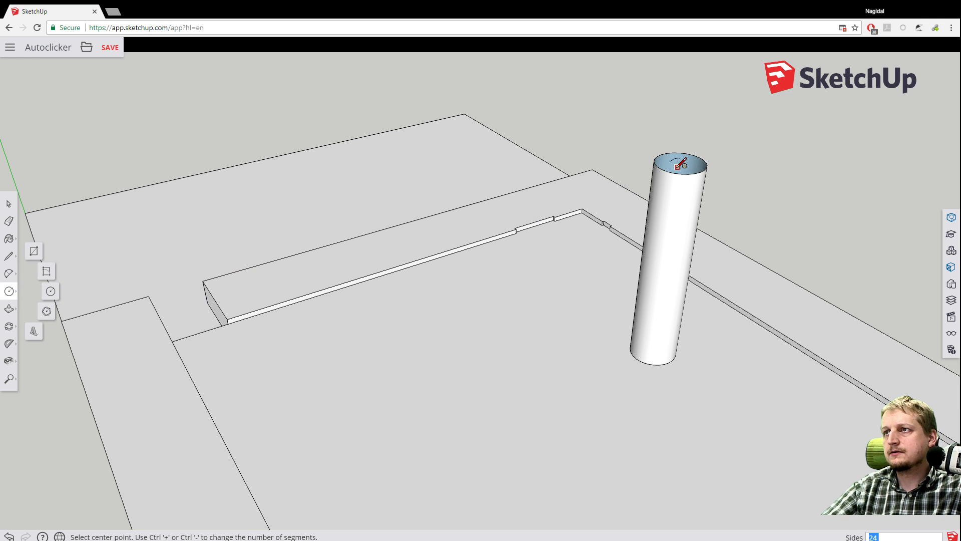
scroll(678, 159, "up", 3)
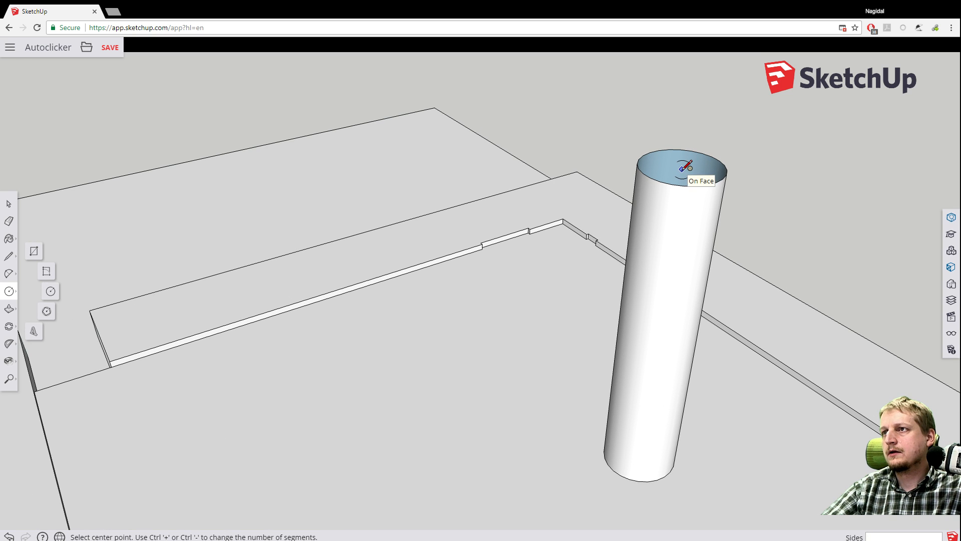
scroll(682, 163, "down", 3)
scroll(681, 162, "up", 3)
scroll(683, 163, "up", 2)
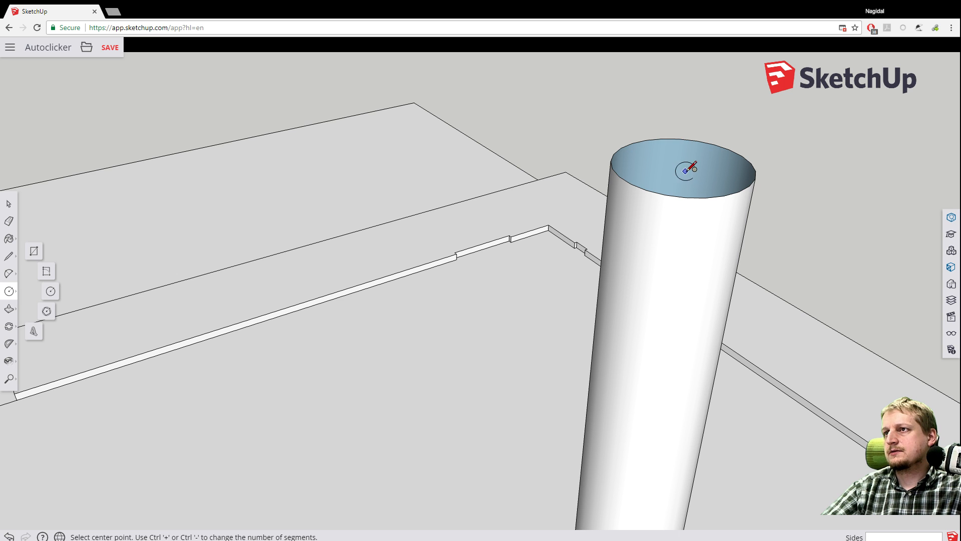
scroll(696, 166, "up", 2)
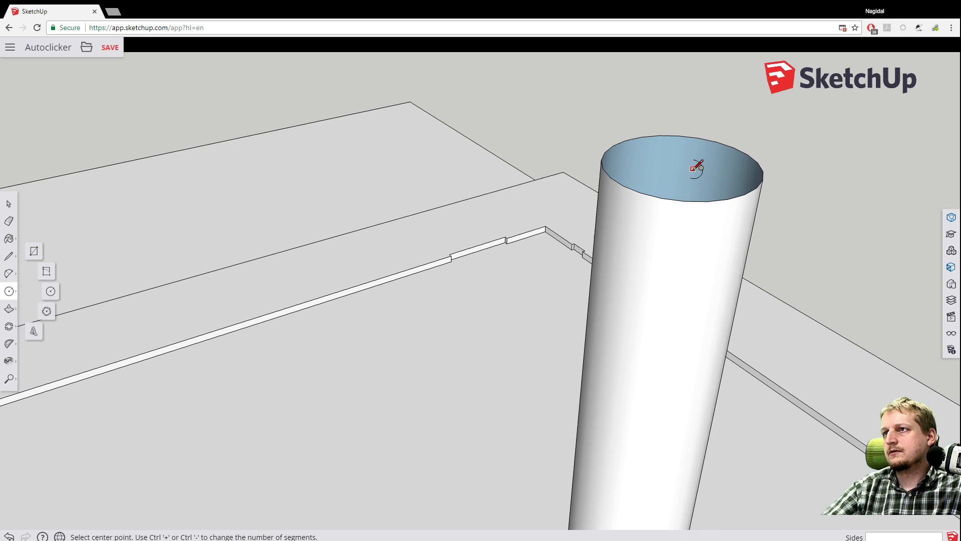
scroll(696, 166, "down", 1)
scroll(546, 187, "down", 3)
right_click_drag(438, 187, 723, 181)
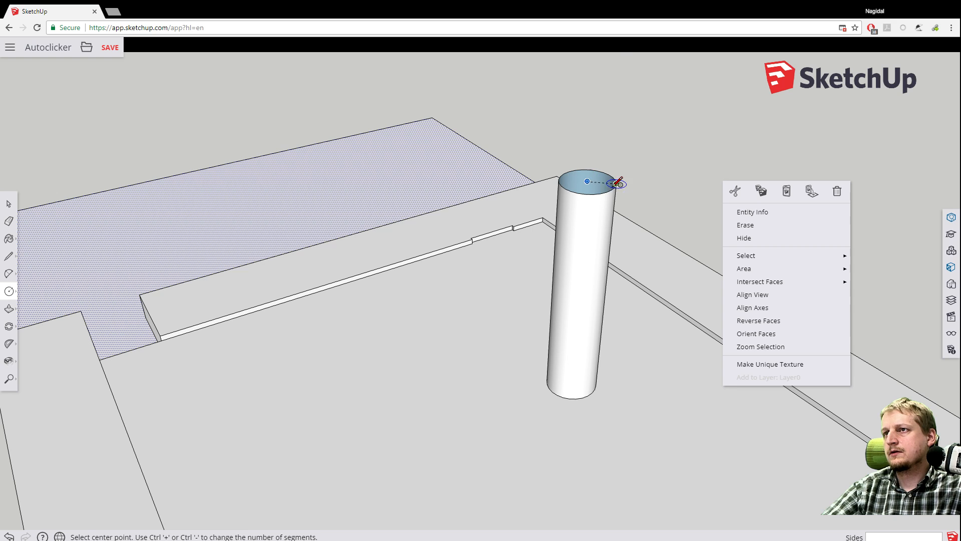
left_click(587, 180)
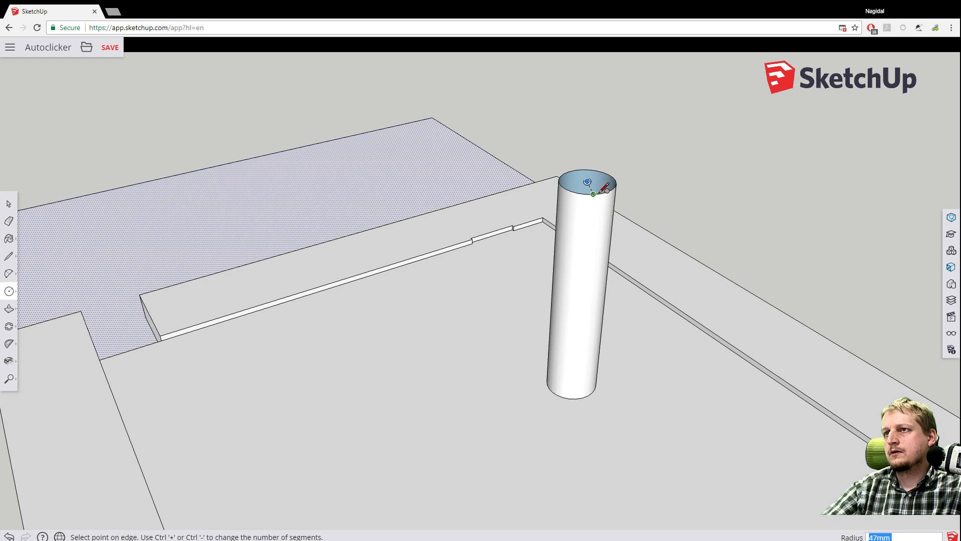
scroll(620, 182, "up", 3)
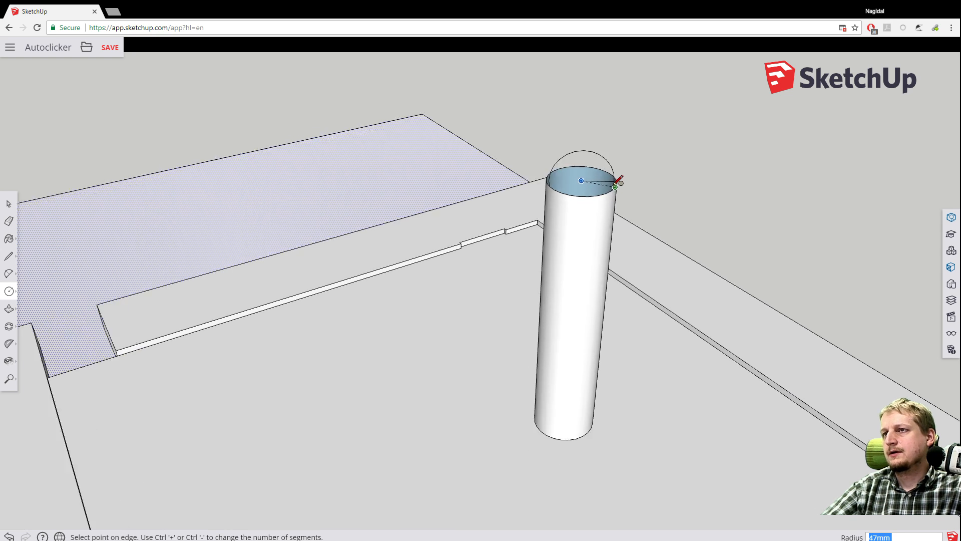
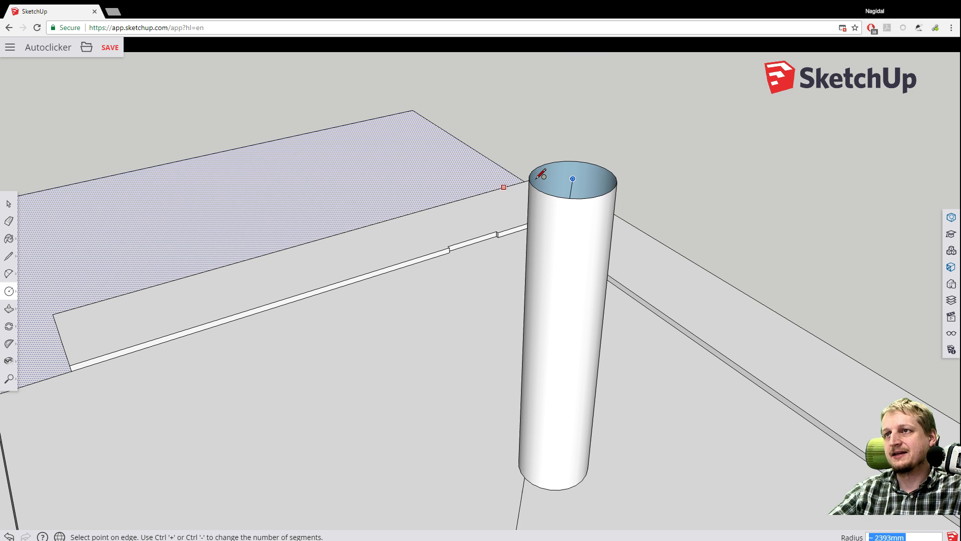
left_click(538, 182)
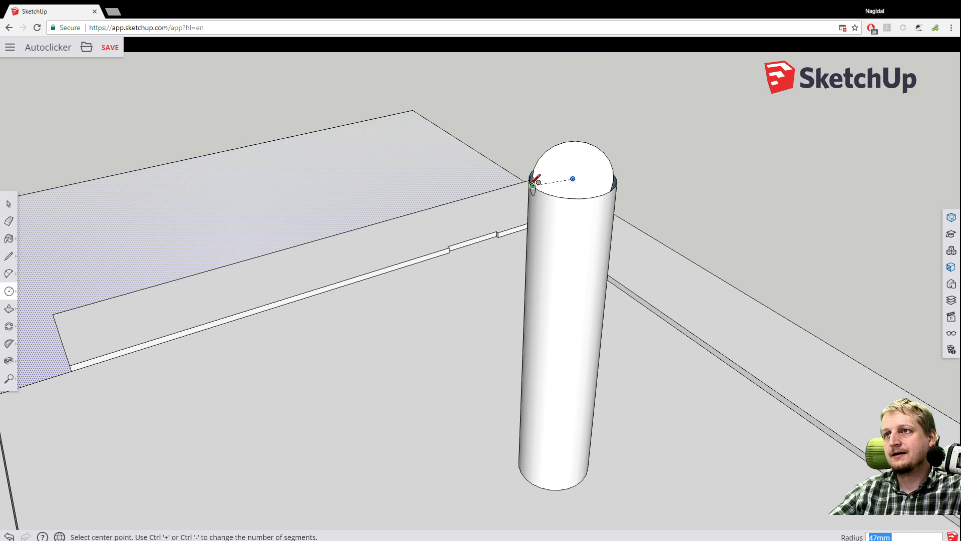
key("ctrl+z")
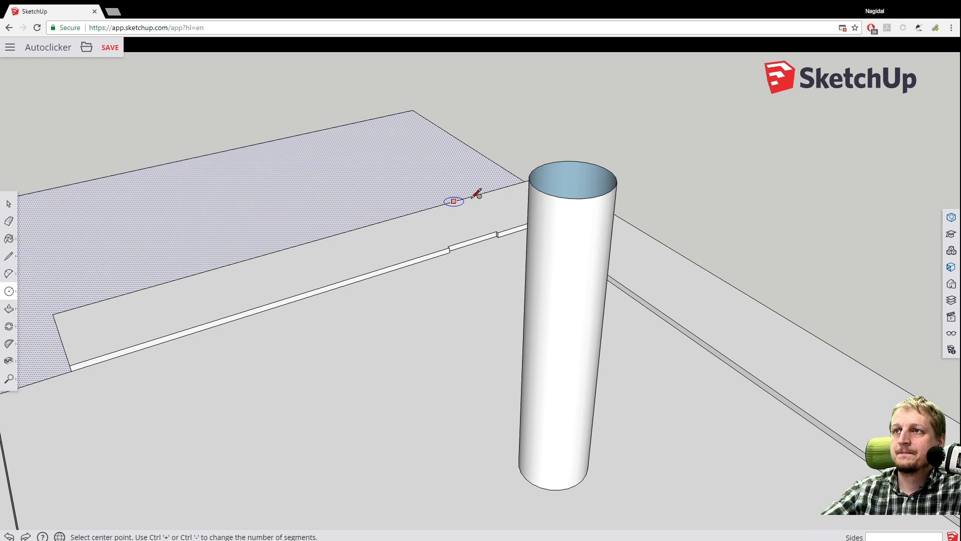
Draw a circle of about 47 mm radius flat on the recess floor beside the cylinder and select its face.
left_click(9, 290)
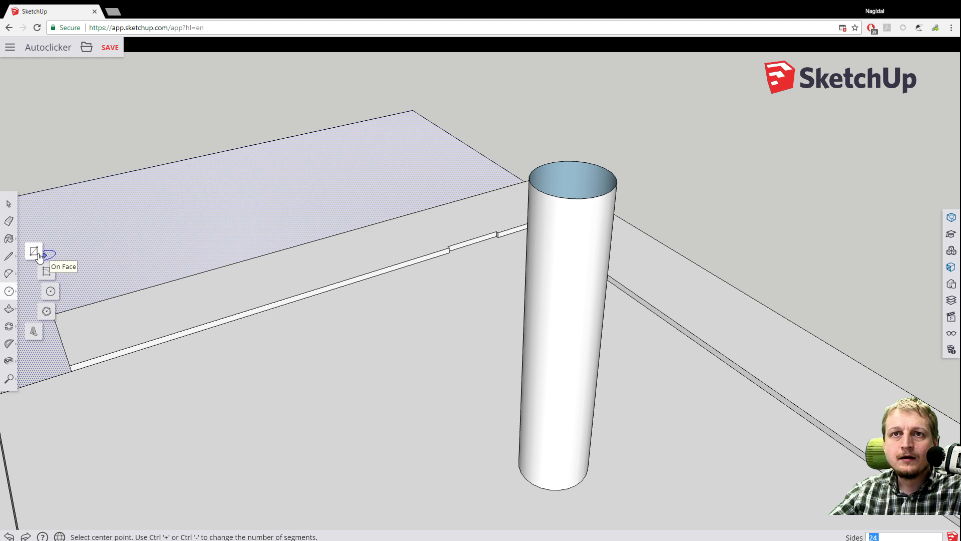
left_click(11, 326)
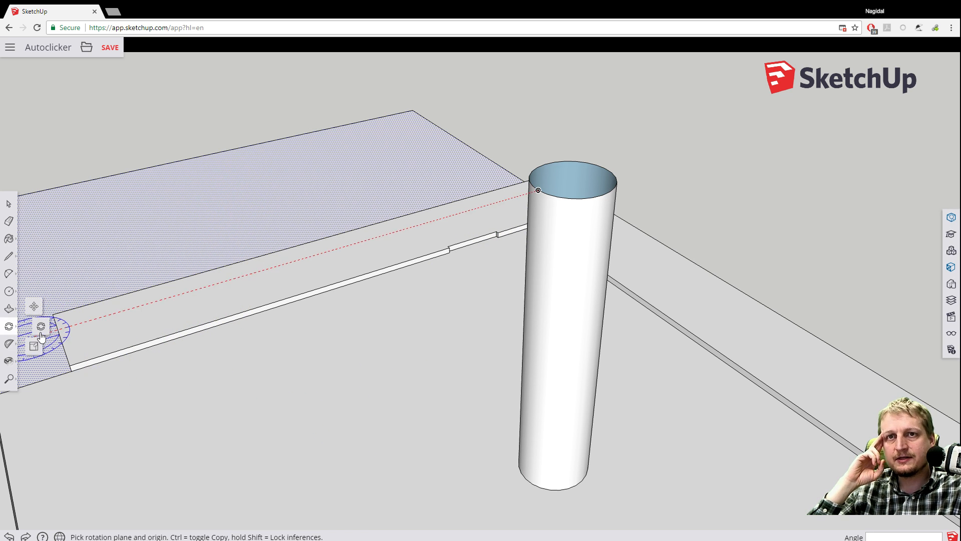
left_click(9, 290)
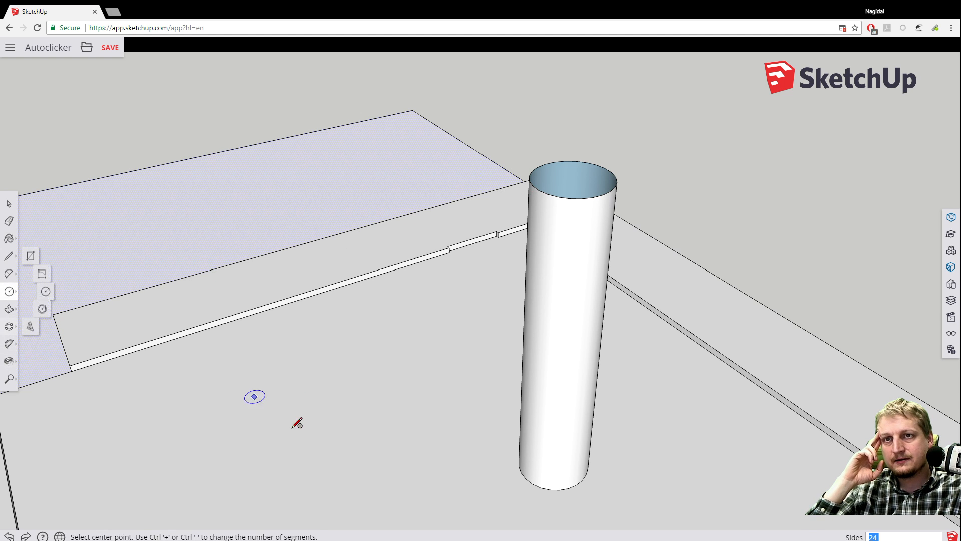
left_click(276, 412)
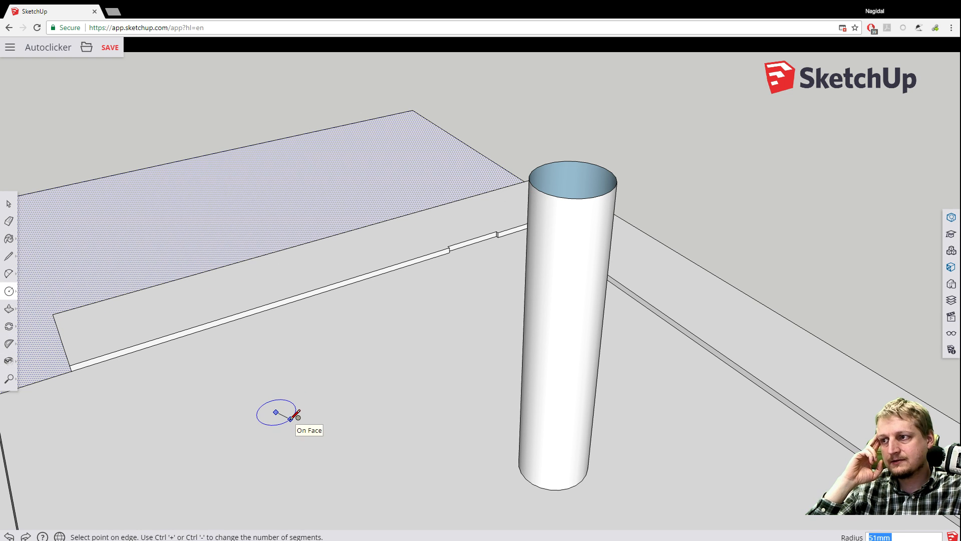
left_click(289, 417)
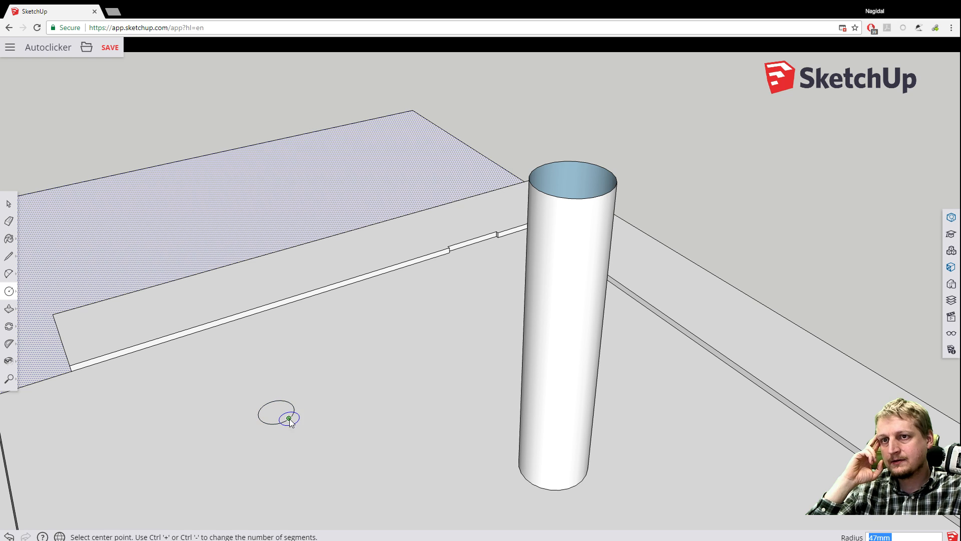
left_click(8, 203)
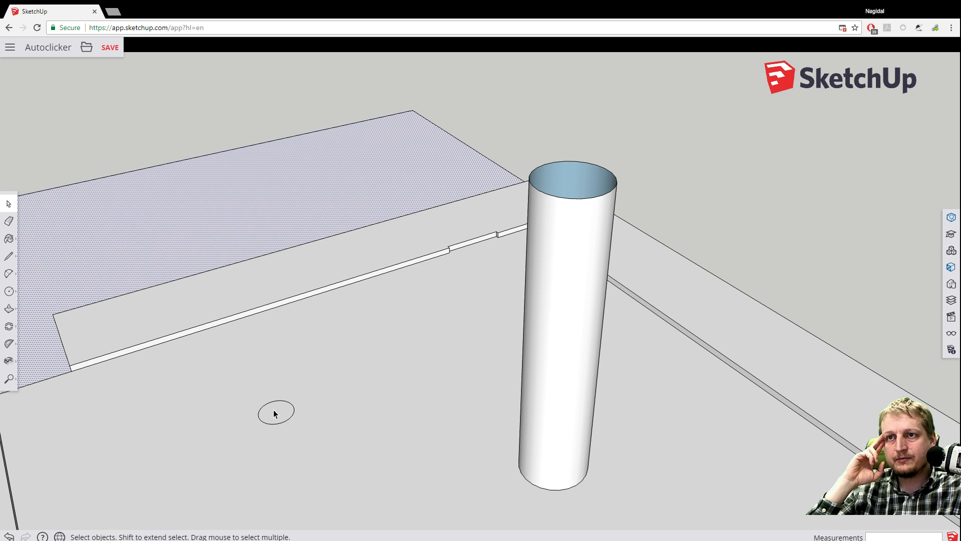
left_click(273, 413)
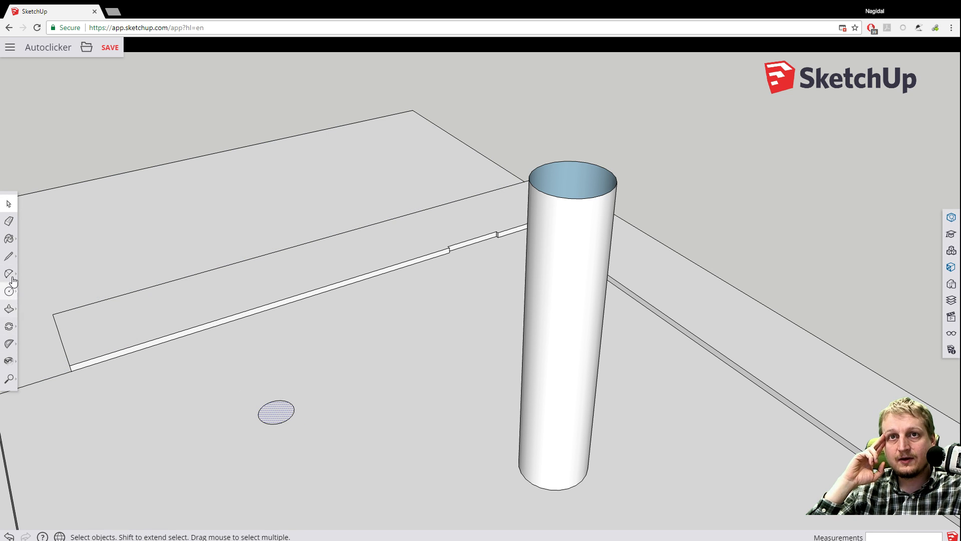
Move the selected circle's face across the recess floor closer to the base of the cylinder.
left_click(9, 326)
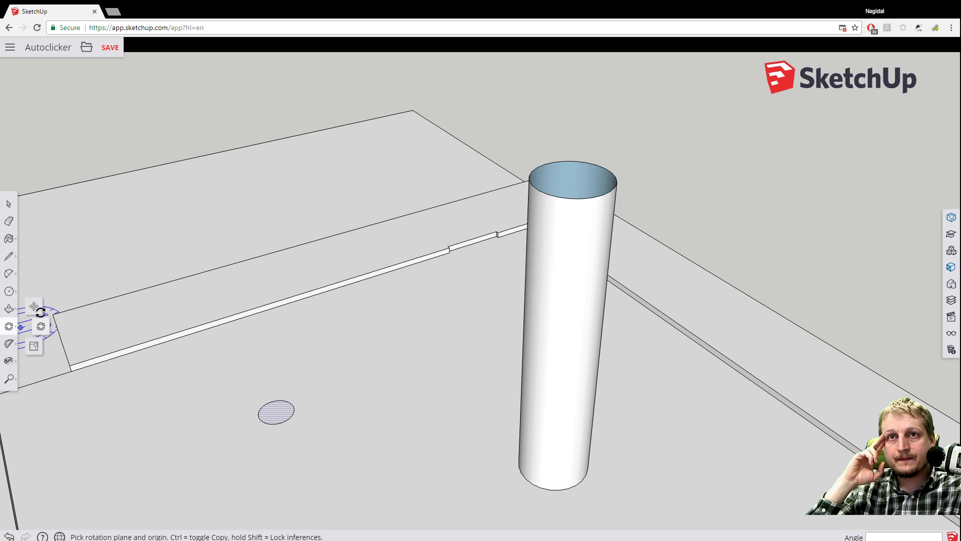
left_click(277, 413)
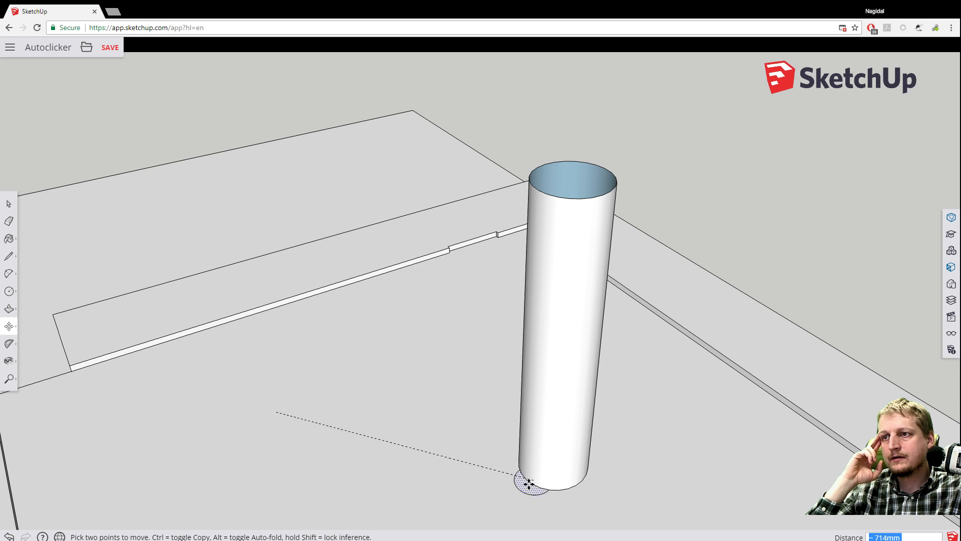
left_click(362, 430)
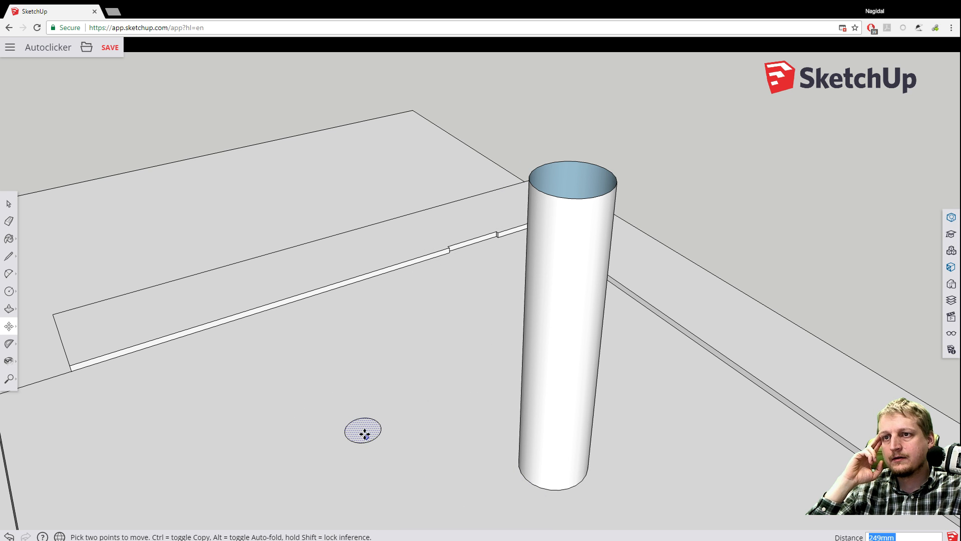
scroll(360, 433, "down", 5)
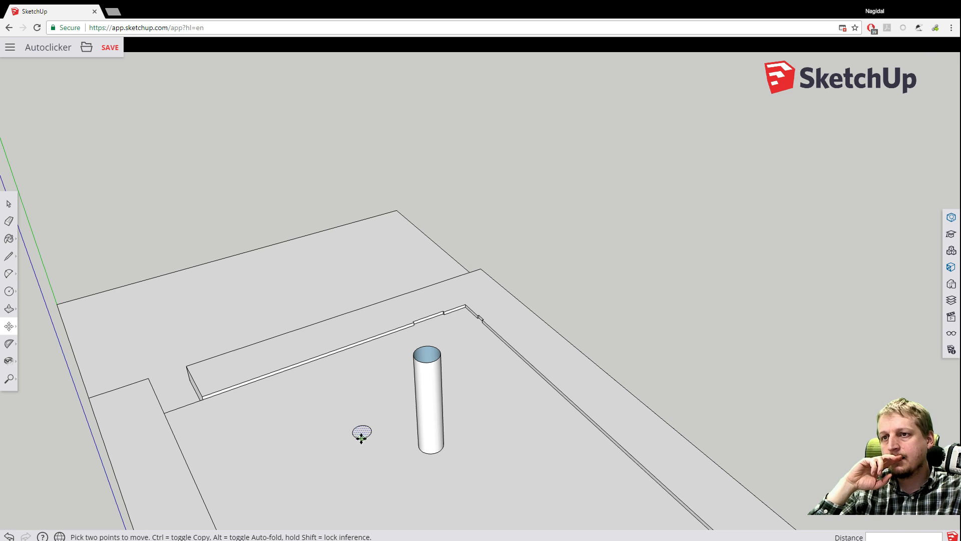
left_click(361, 431)
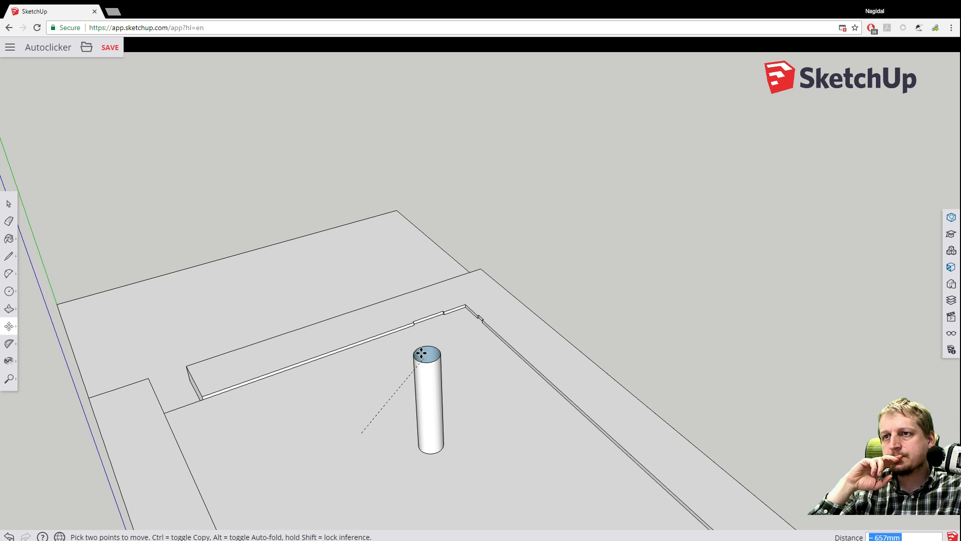
left_click(387, 417)
scroll(376, 389, "up", 5)
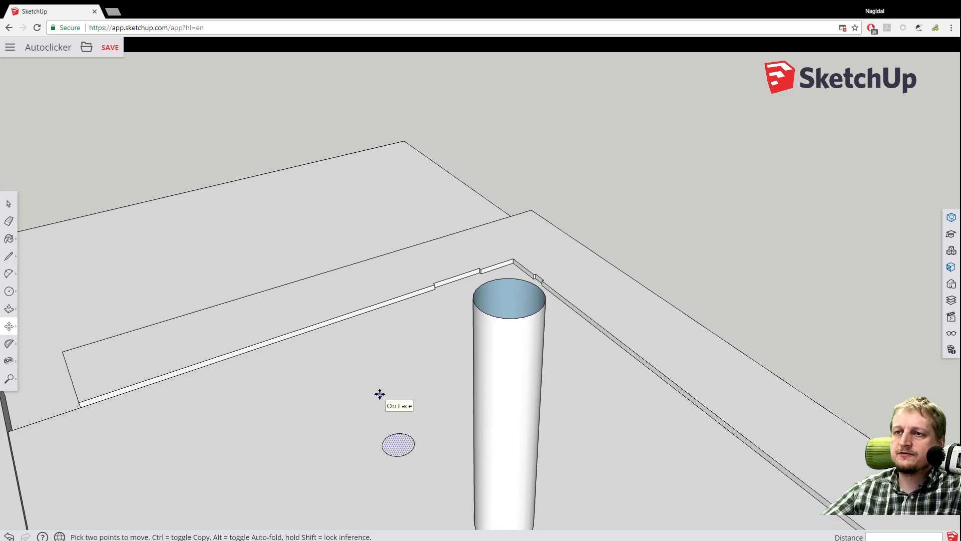
scroll(392, 394, "down", 2)
Compare the entity info of the cylinder's open rim and the circle on the recess floor, checking radius and segments.
left_click(15, 204)
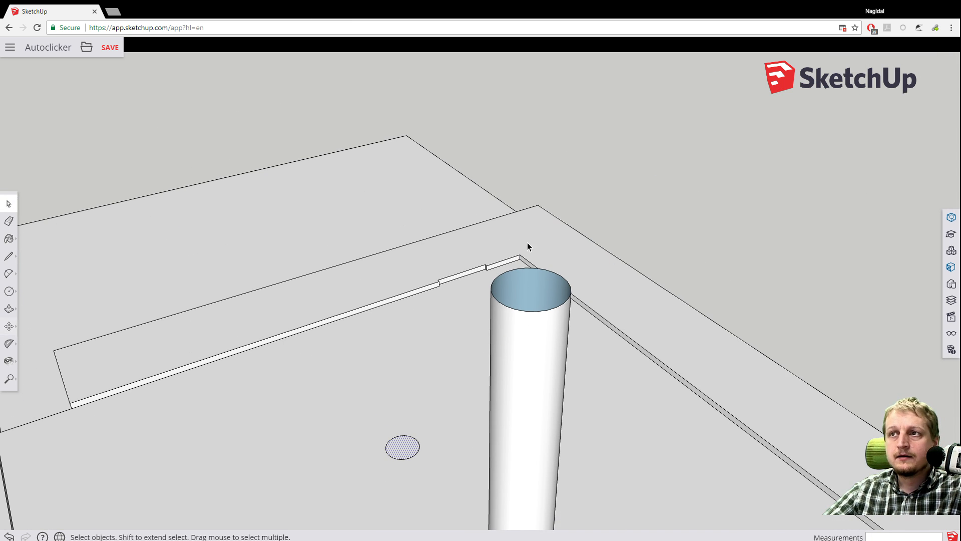
left_click(508, 306)
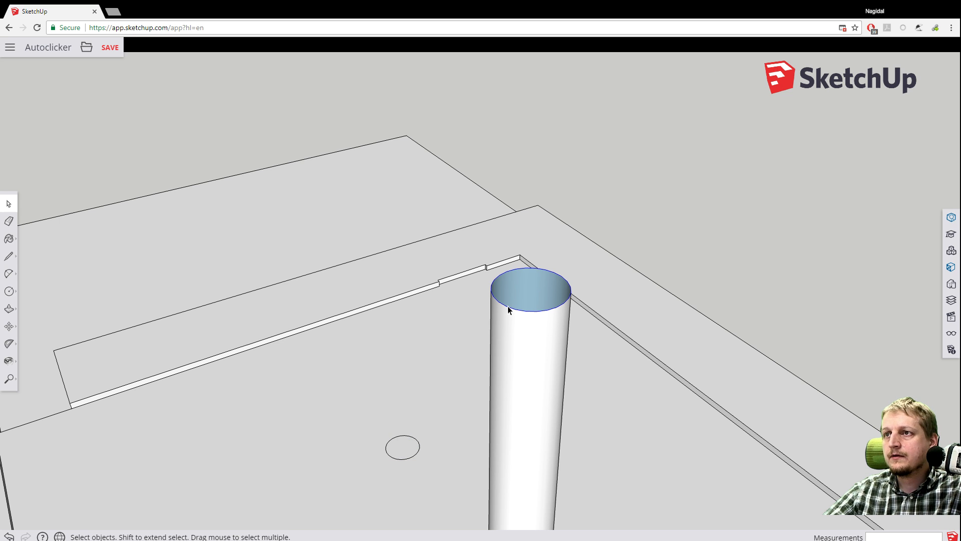
right_click(508, 309)
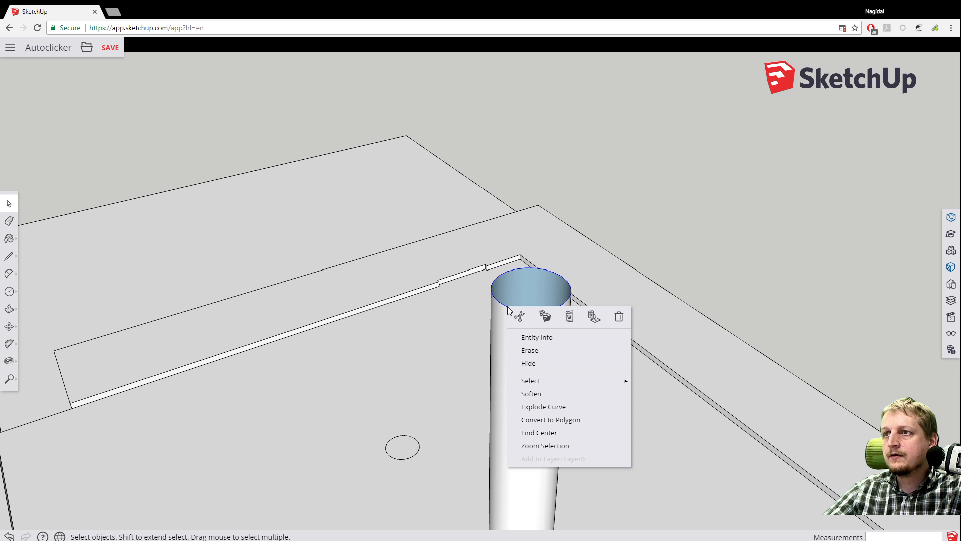
left_click(530, 337)
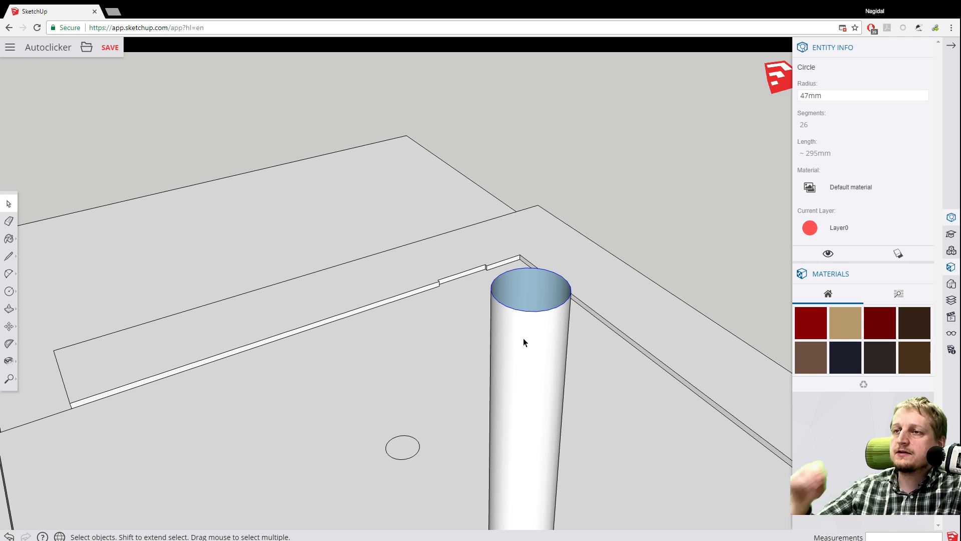
left_click(414, 438)
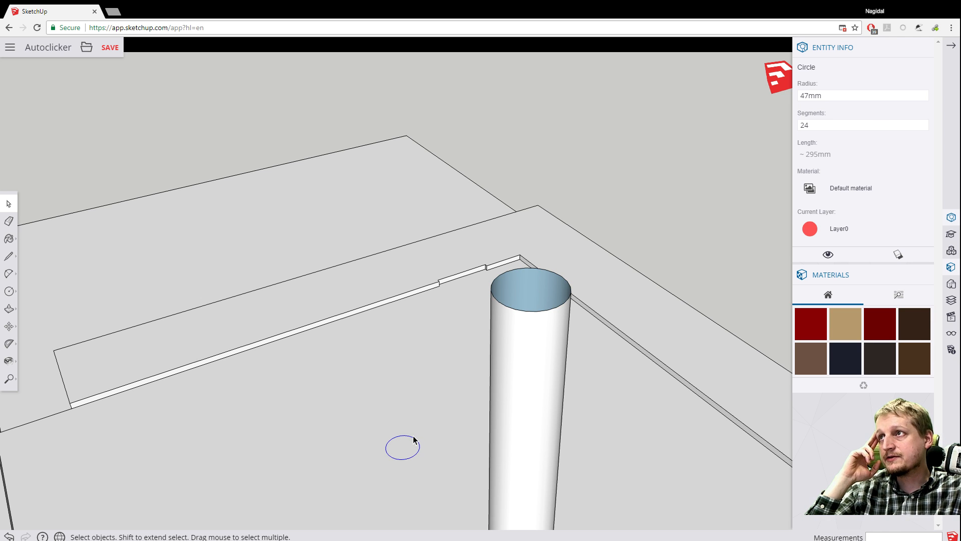
left_click(515, 308)
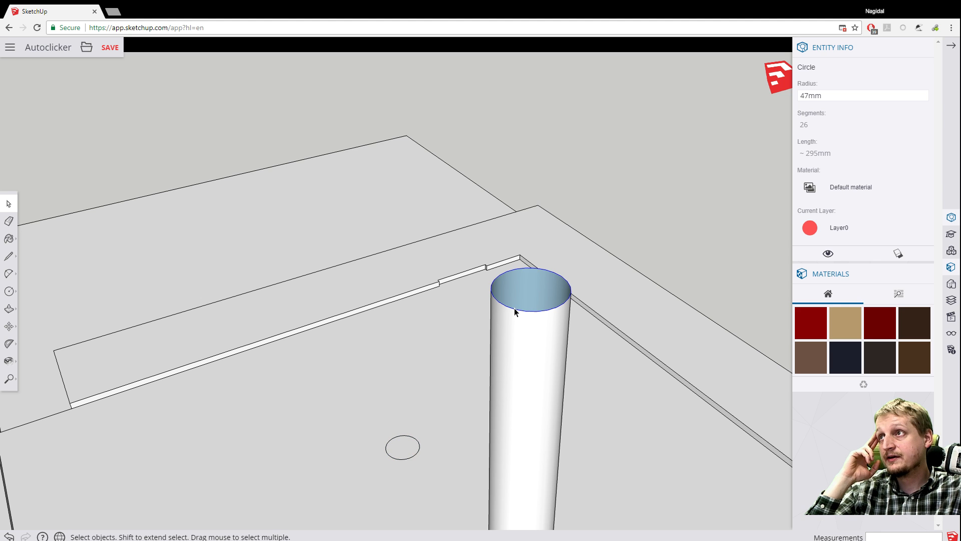
Select the circle's face on the recess floor and move it freely across the floor near the cylinder.
middle_click_drag(406, 382, 442, 411)
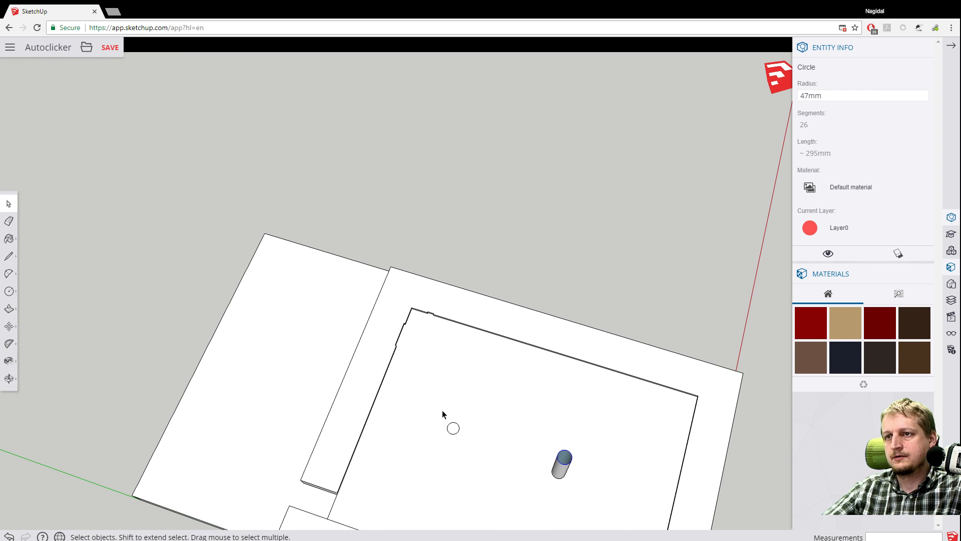
middle_click_drag(589, 368, 205, 371)
left_click(373, 326)
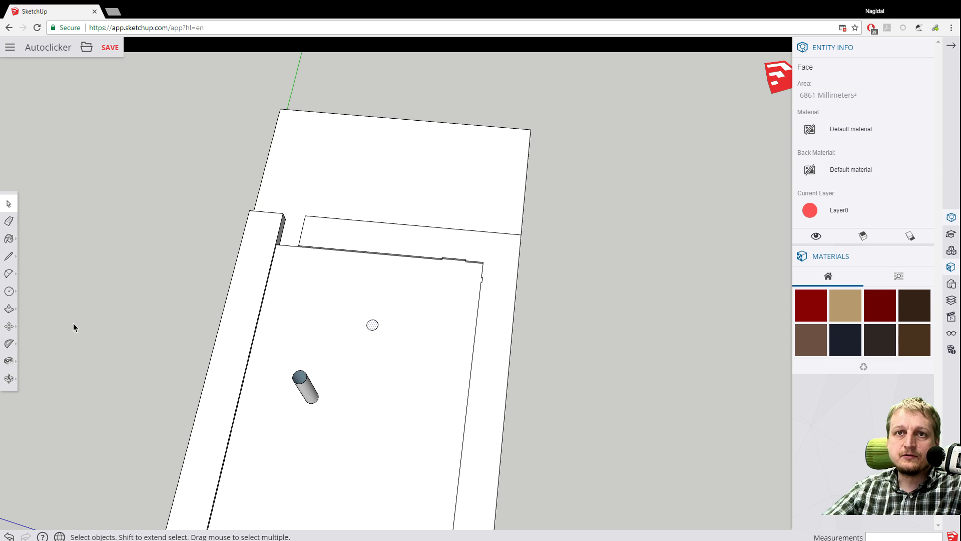
left_click(9, 326)
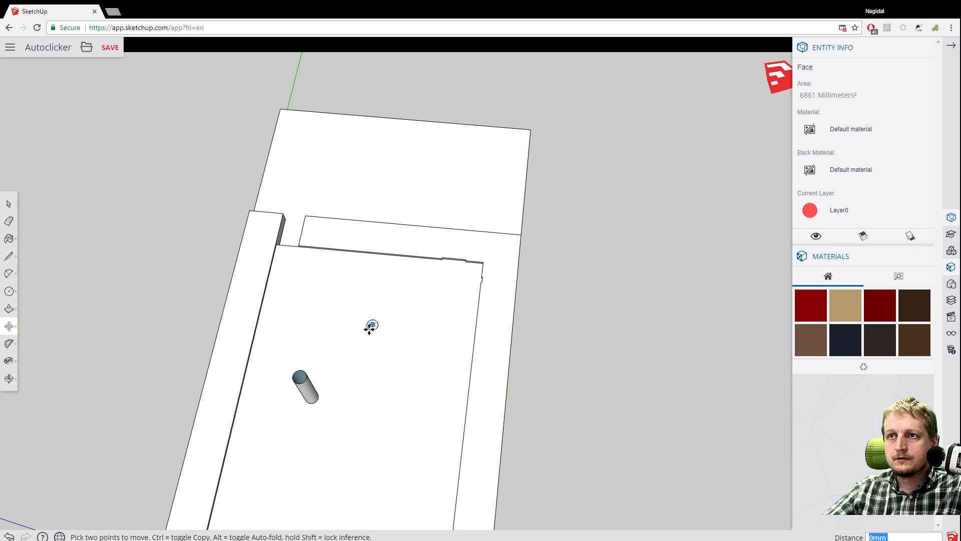
left_click(373, 324)
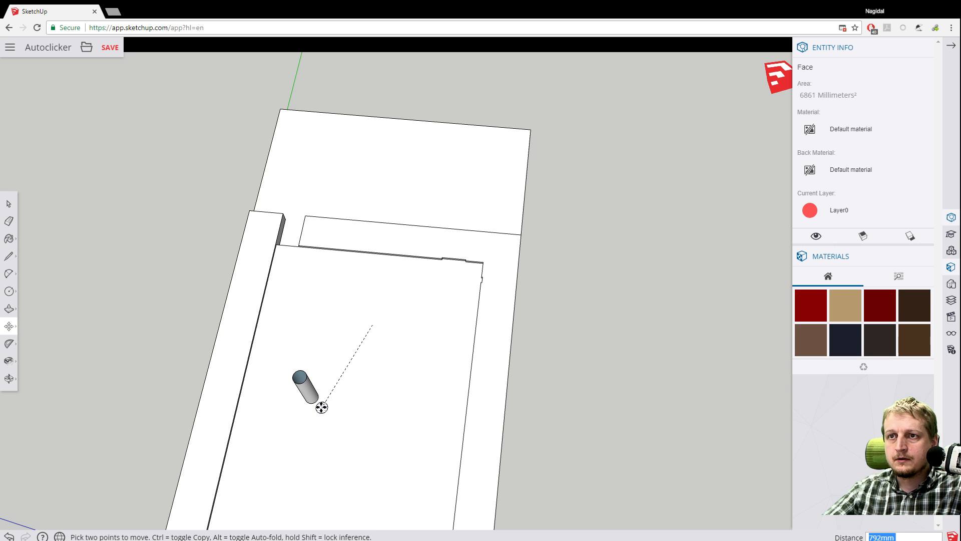
middle_click_drag(273, 415, 556, 172)
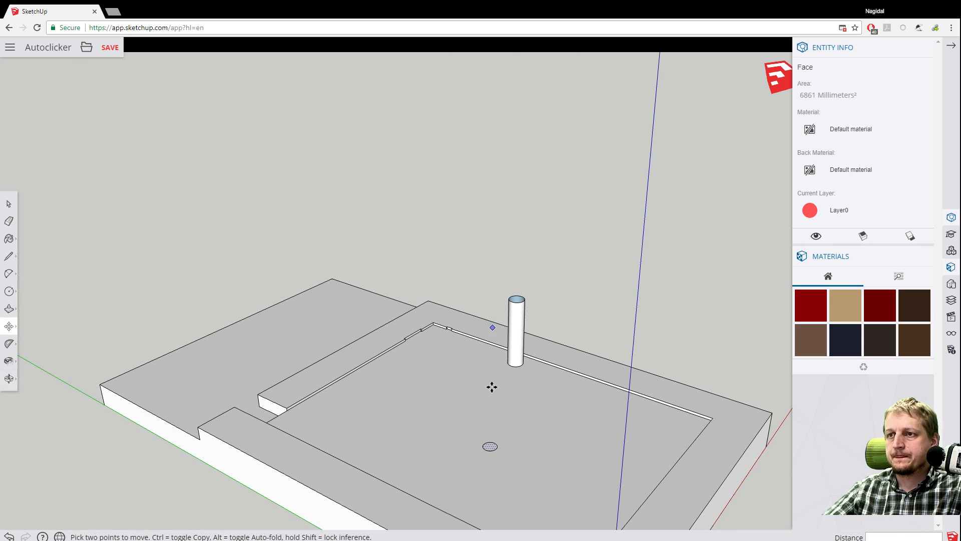
Lift the circle's face off the recess floor so that it floats in the air above the base.
left_click(490, 443)
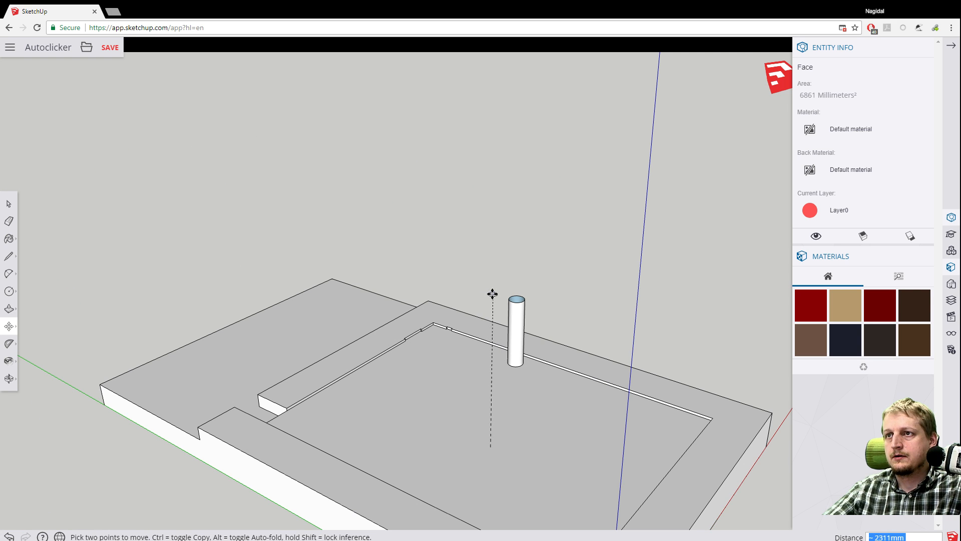
middle_click_drag(514, 290, 621, 304)
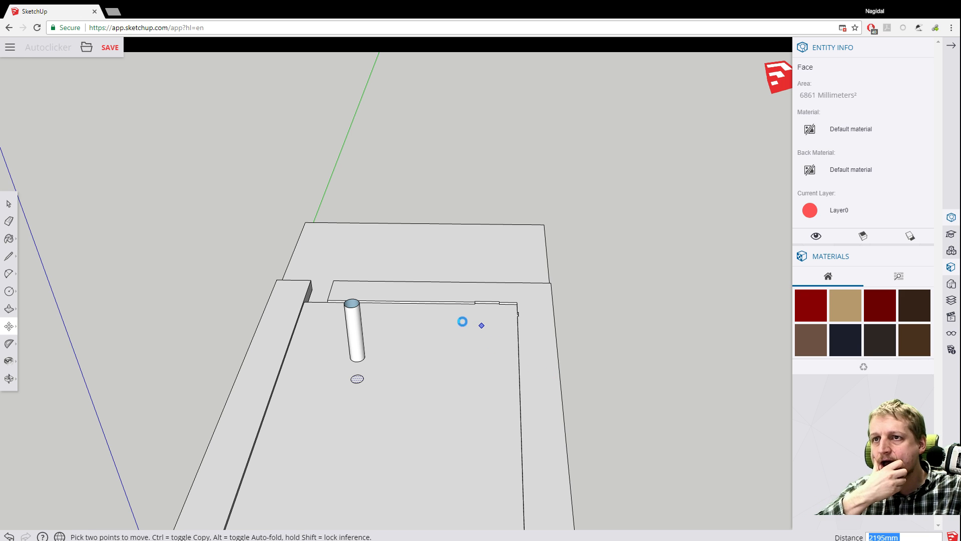
middle_click_drag(283, 360, 297, 282)
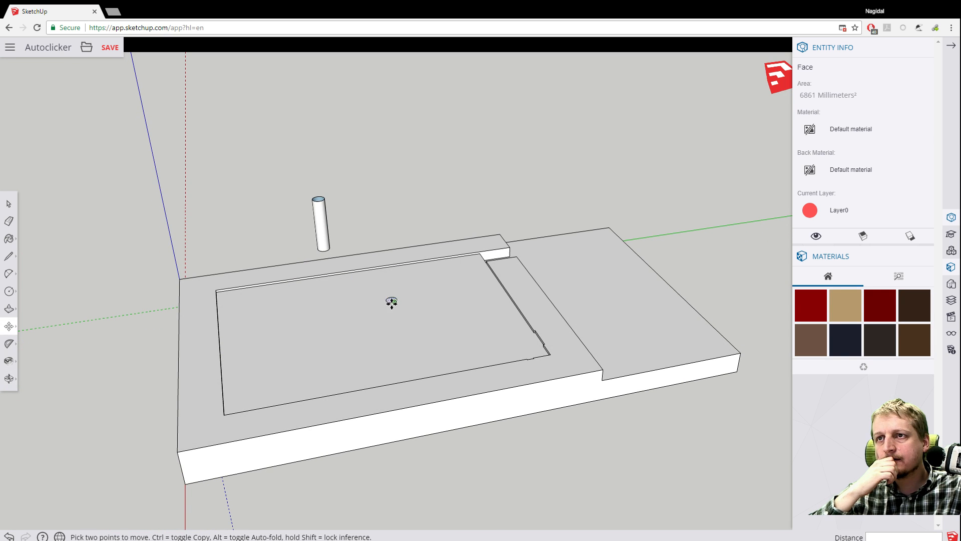
scroll(391, 300, "up", 3)
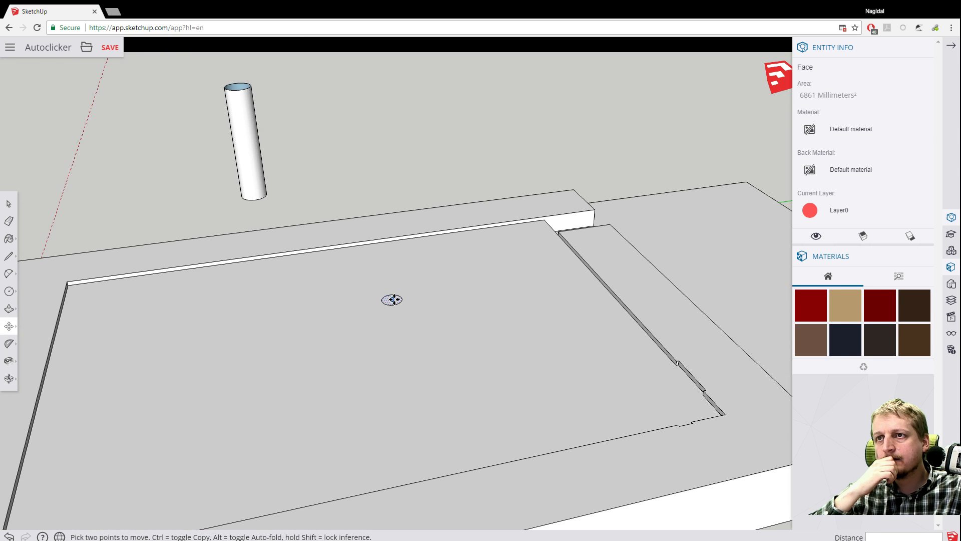
left_click(391, 300)
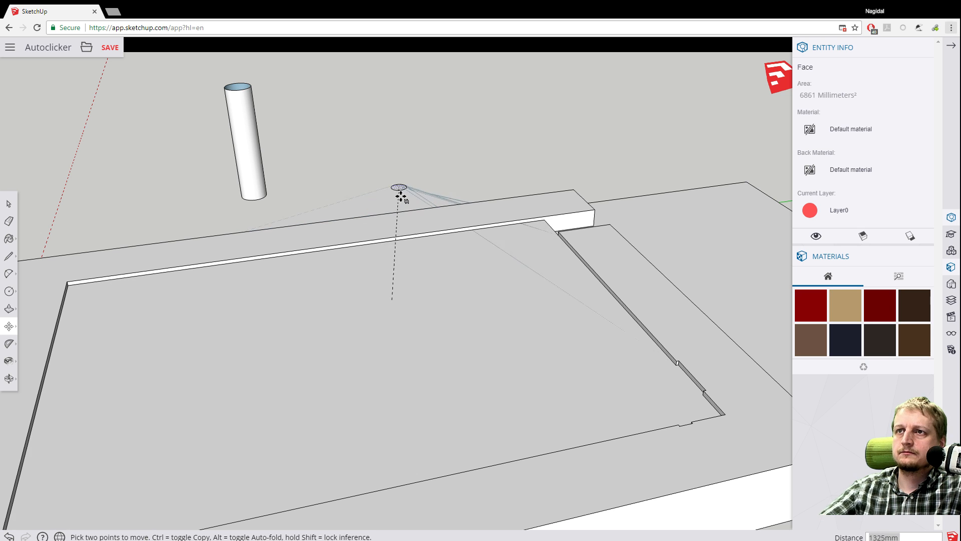
left_click(524, 359)
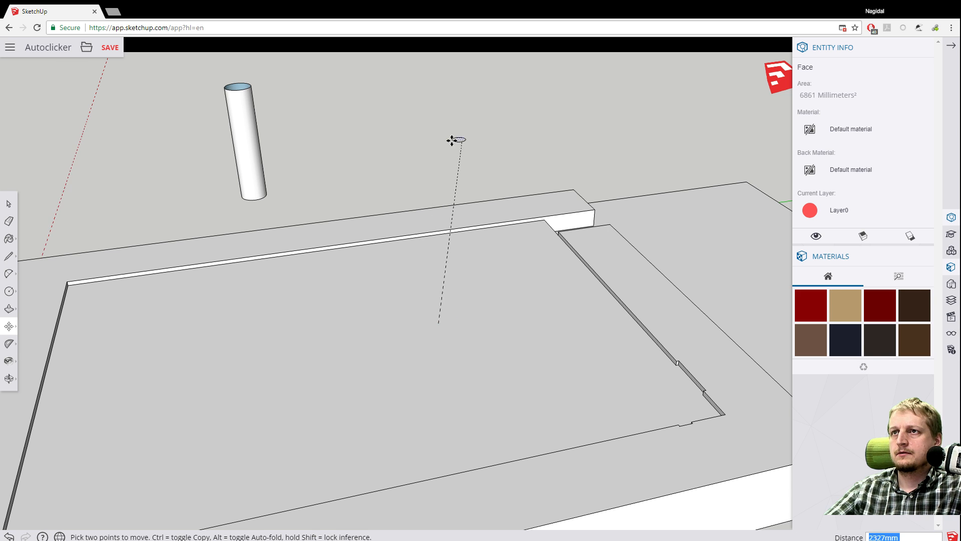
scroll(410, 230, "down", 3)
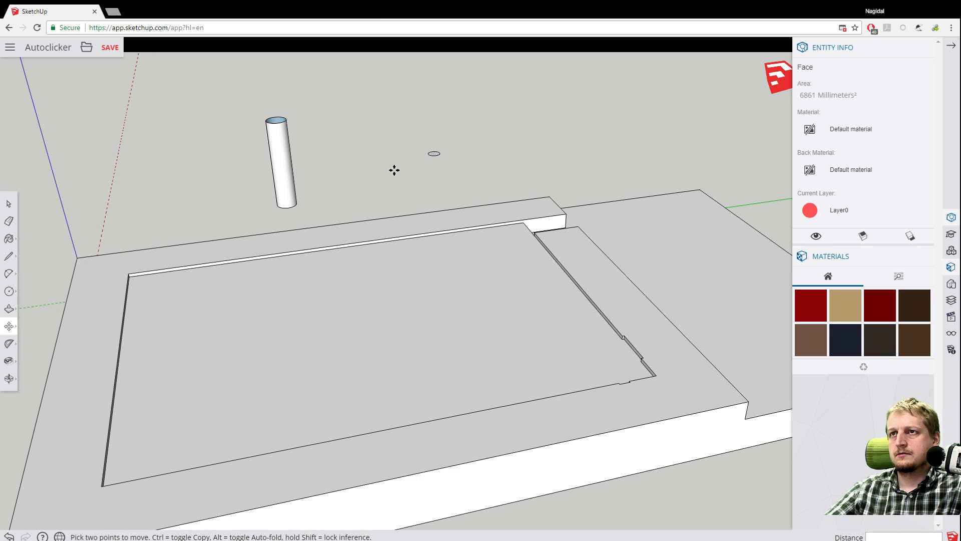
Move the floating circle along the red and green axes to bring it nearer to the cylinder.
middle_click_drag(394, 170, 401, 152)
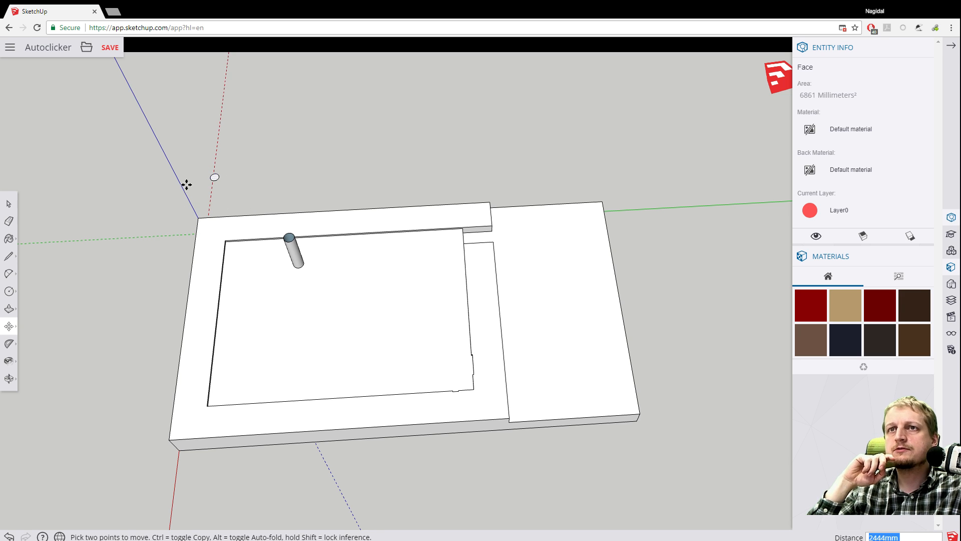
middle_click_drag(186, 185, 294, 227)
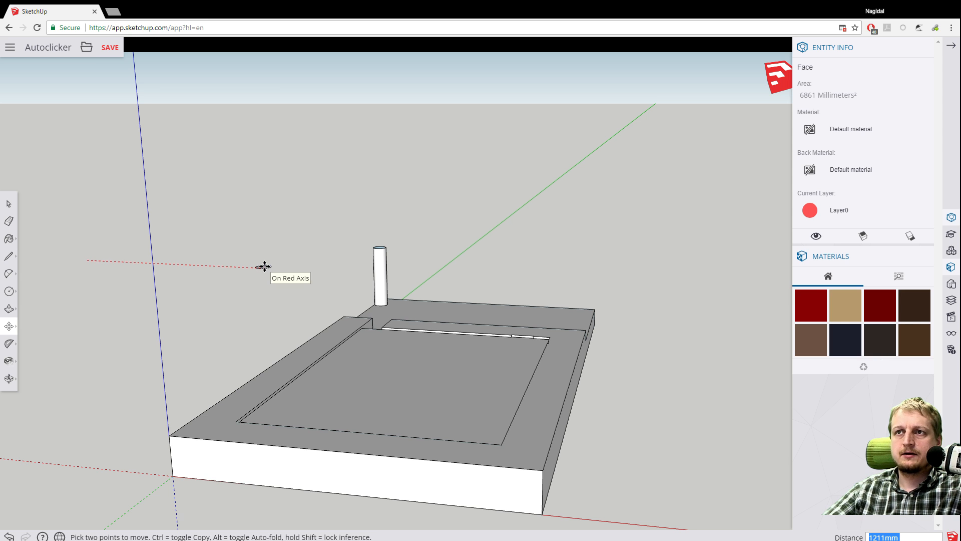
middle_click_drag(488, 229, 101, 301)
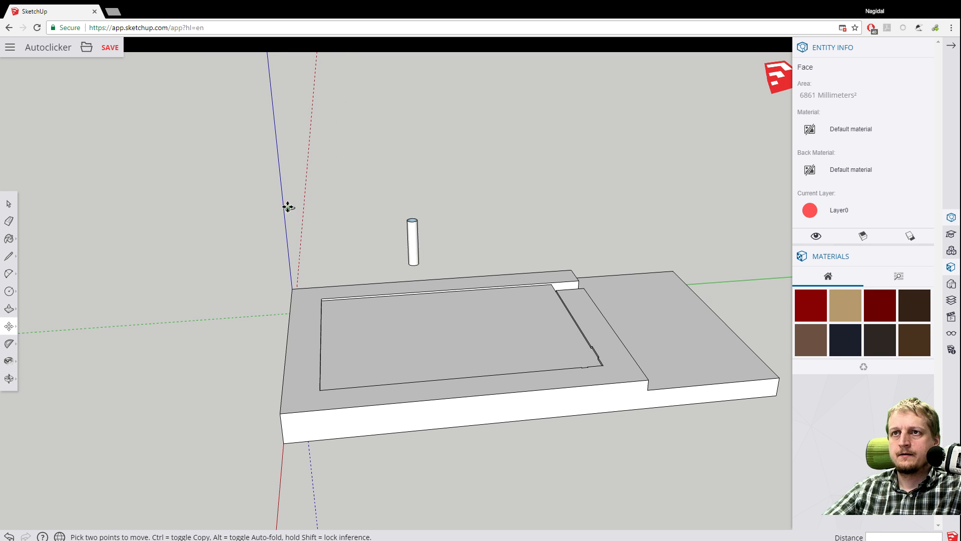
left_click(288, 209)
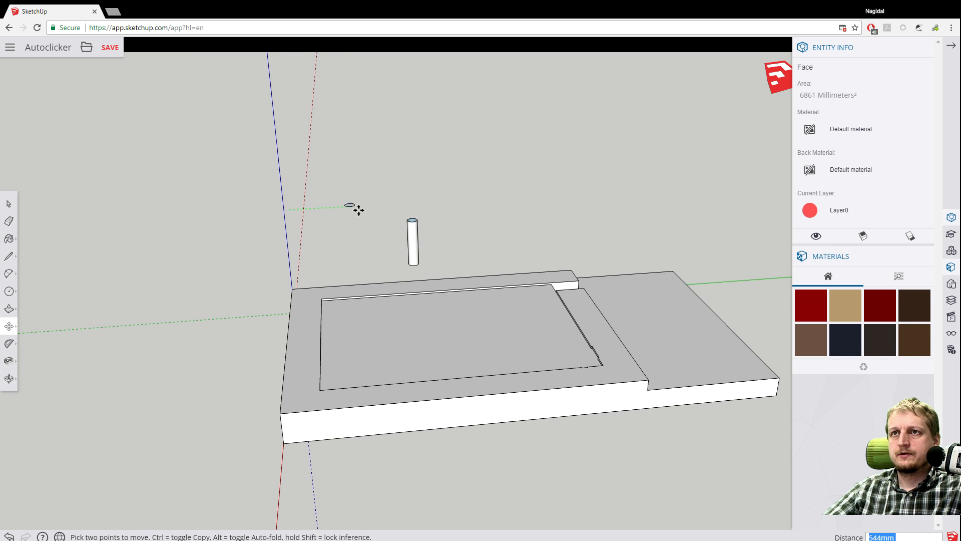
middle_click_drag(414, 210, 505, 317)
scroll(505, 318, "up", 3)
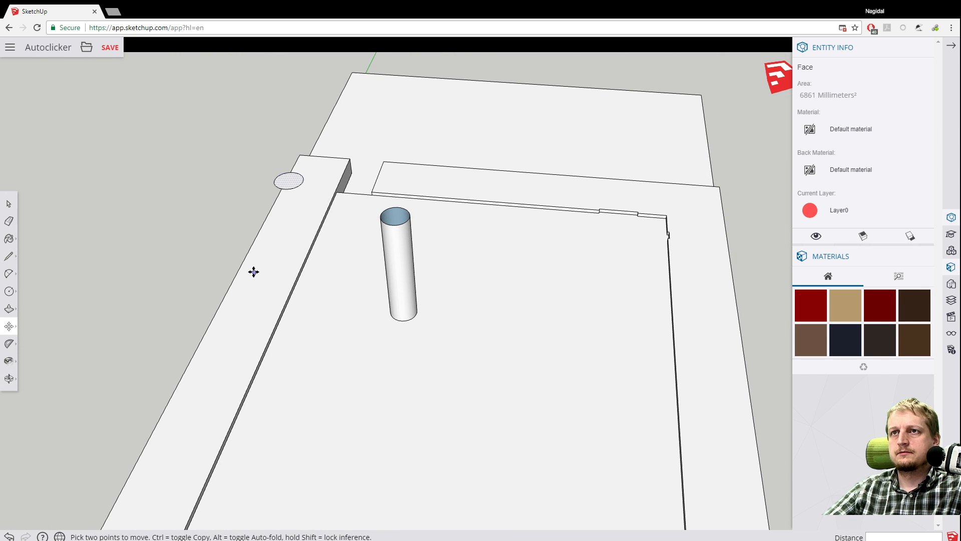
Shift the floating circle along the red and green axes until it hovers right beside the cylinder's open top.
middle_click_drag(267, 252, 335, 204)
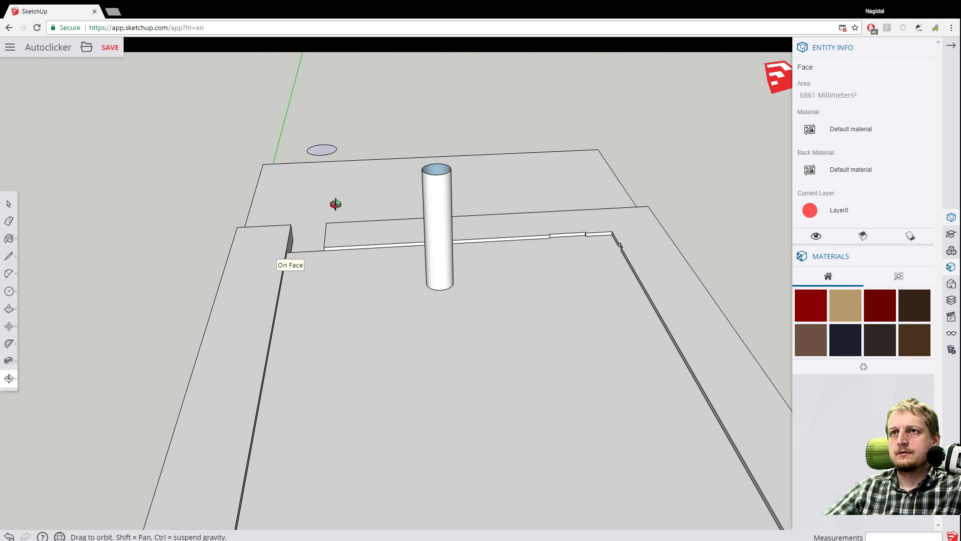
left_click(321, 150)
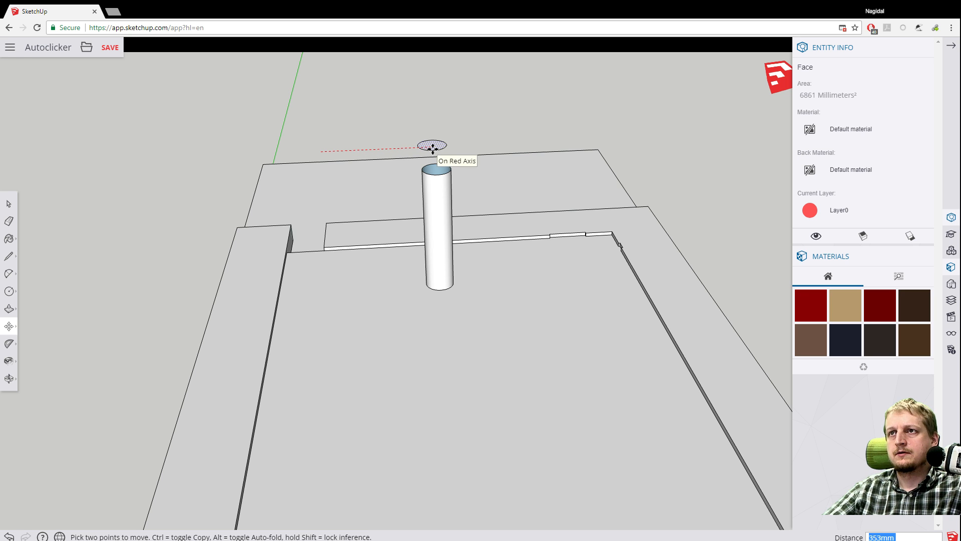
middle_click_drag(527, 154, 222, 191)
scroll(292, 141, "up", 2)
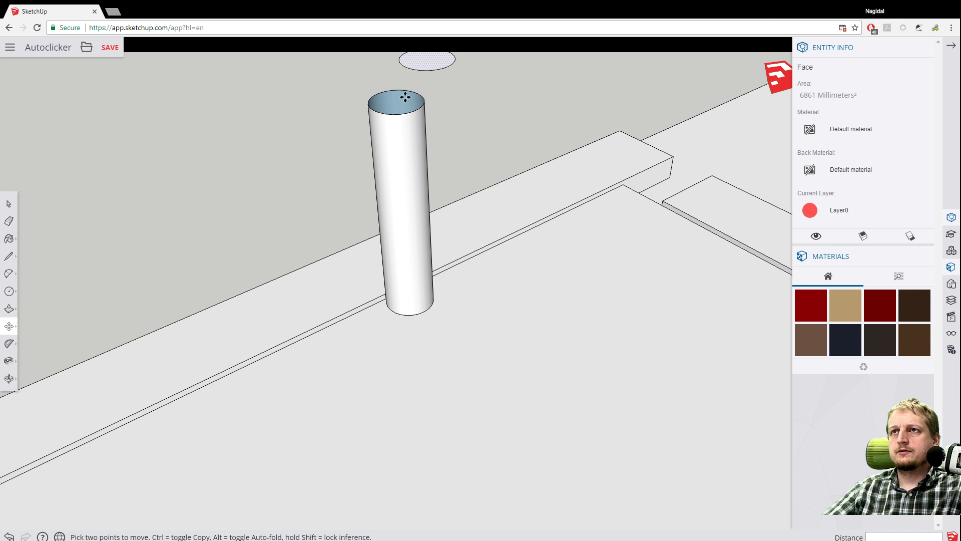
left_click(429, 62)
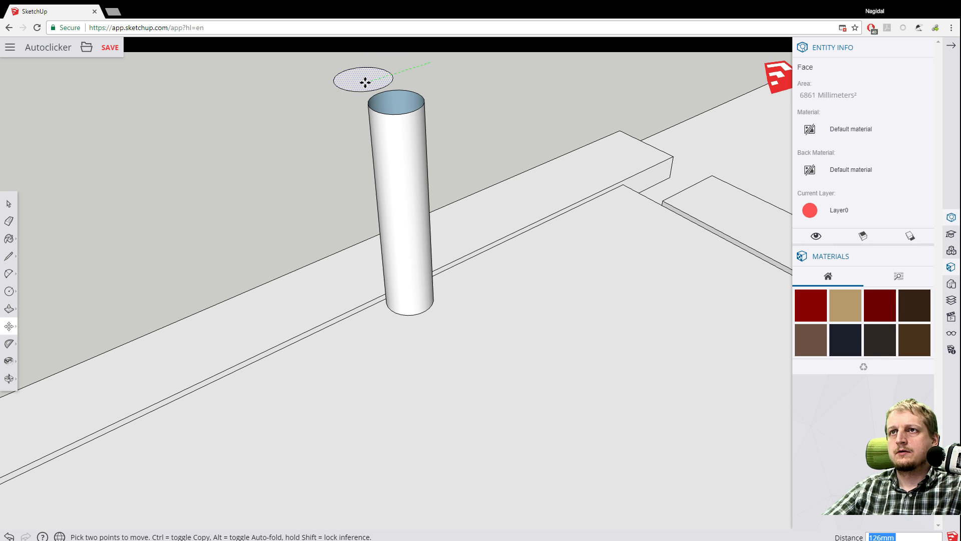
Examine the floating circle's position relative to the cylinder's open top from several sides.
middle_click_drag(365, 82, 543, 266)
middle_click_drag(489, 248, 727, 238)
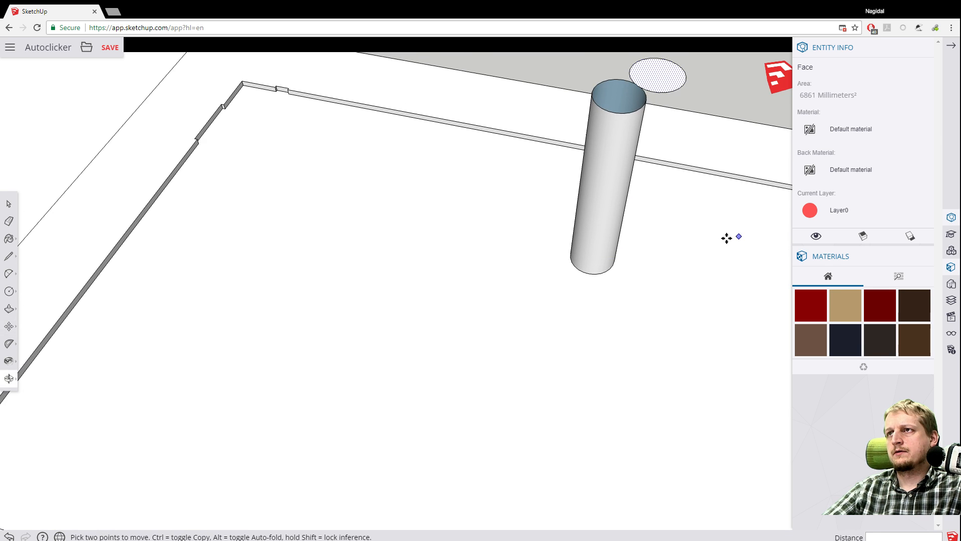
scroll(541, 177, "up", 3)
scroll(540, 170, "down", 3)
scroll(545, 145, "down", 2)
middle_click_drag(553, 118, 185, 281)
middle_click_drag(407, 368, 62, 231)
middle_click_drag(385, 419, 214, 344)
scroll(300, 225, "up", 5)
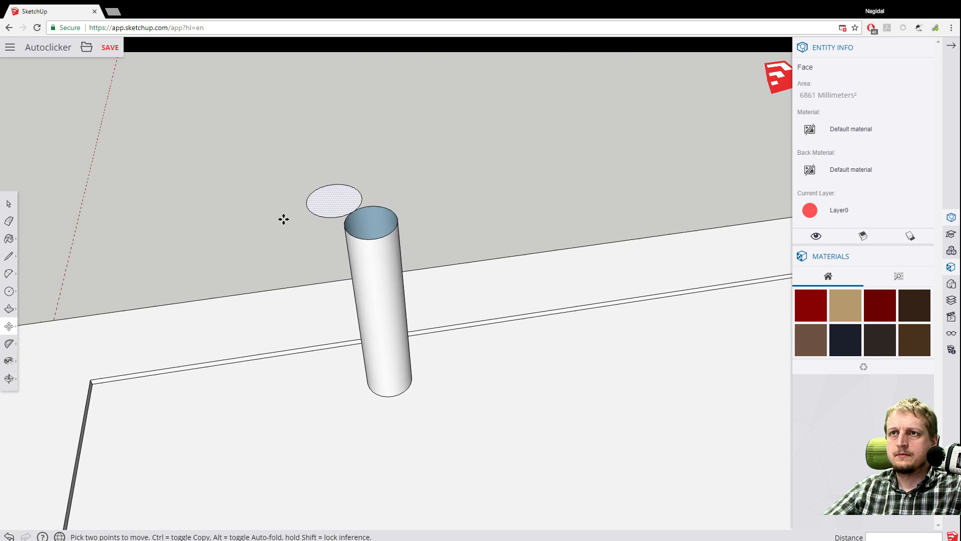
Delete the floating circle and the open-topped cylinder, keeping the circular face at the cylinder's foot.
middle_click_drag(386, 260, 330, 187)
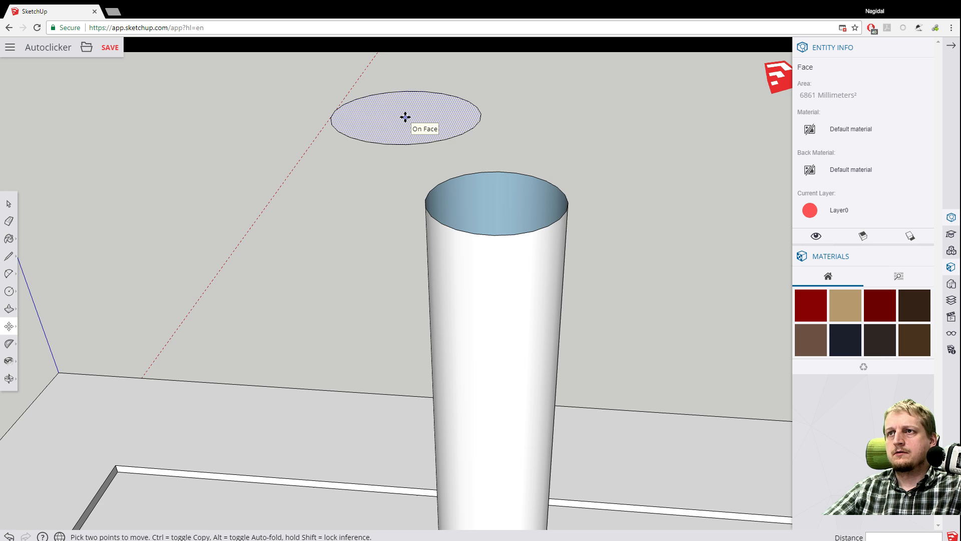
scroll(417, 273, "down", 3)
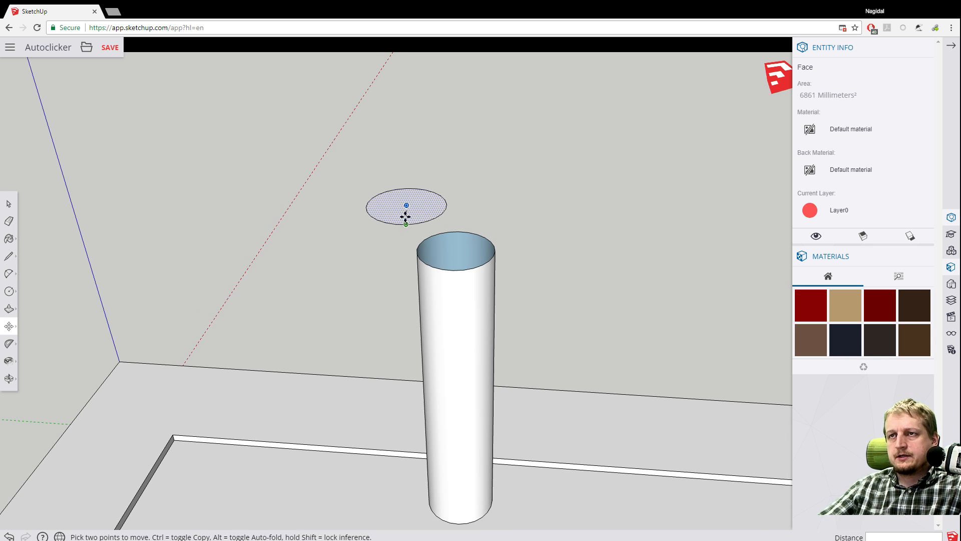
left_click(9, 203)
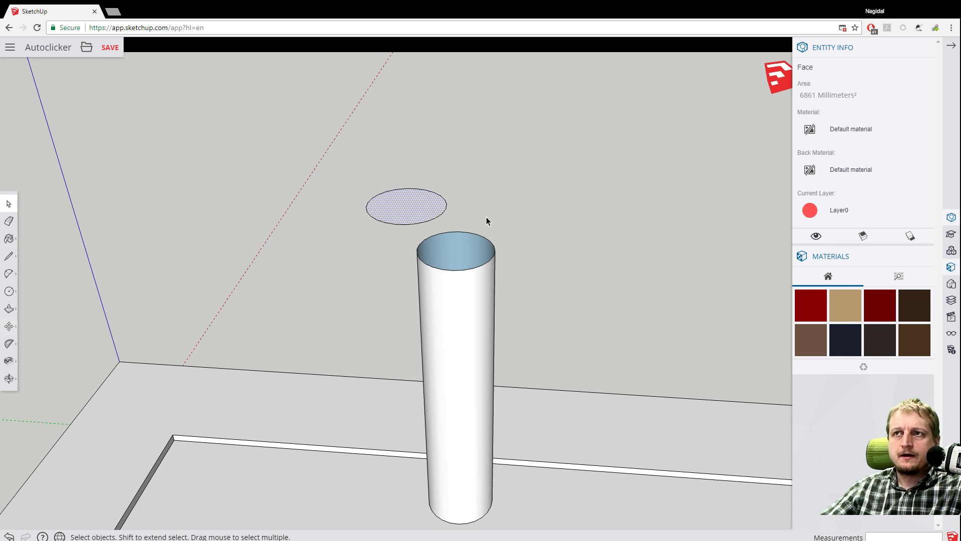
left_click(408, 224)
key("Delete")
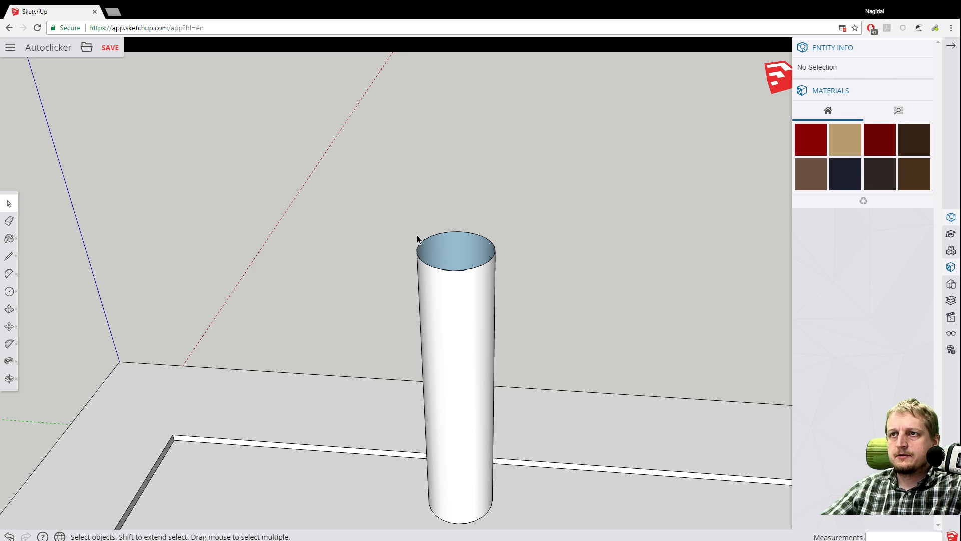
left_click(433, 269)
key("Delete")
scroll(300, 380, "down", 3)
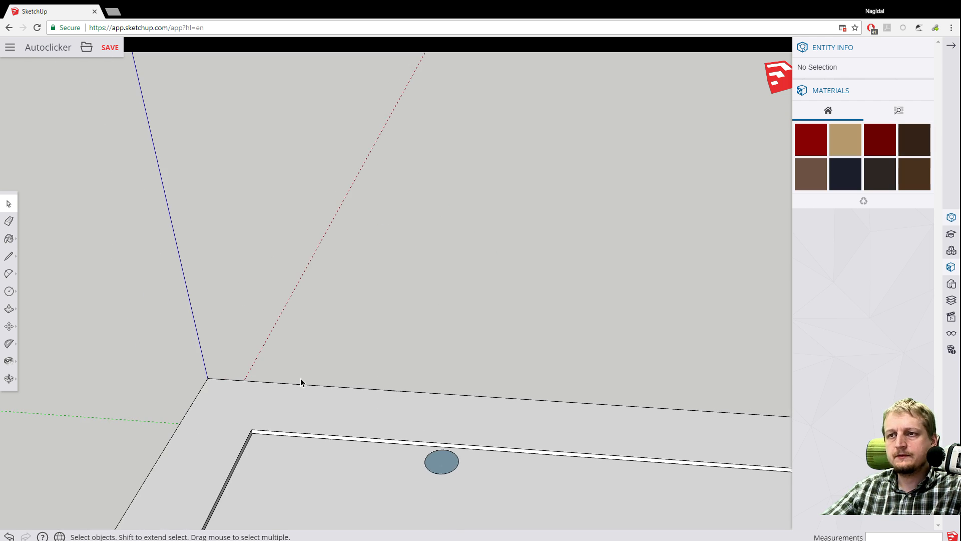
Push/Pull the remaining circular face upward about 424 mm to form a closed cylinder.
left_click(9, 309)
left_click(440, 463)
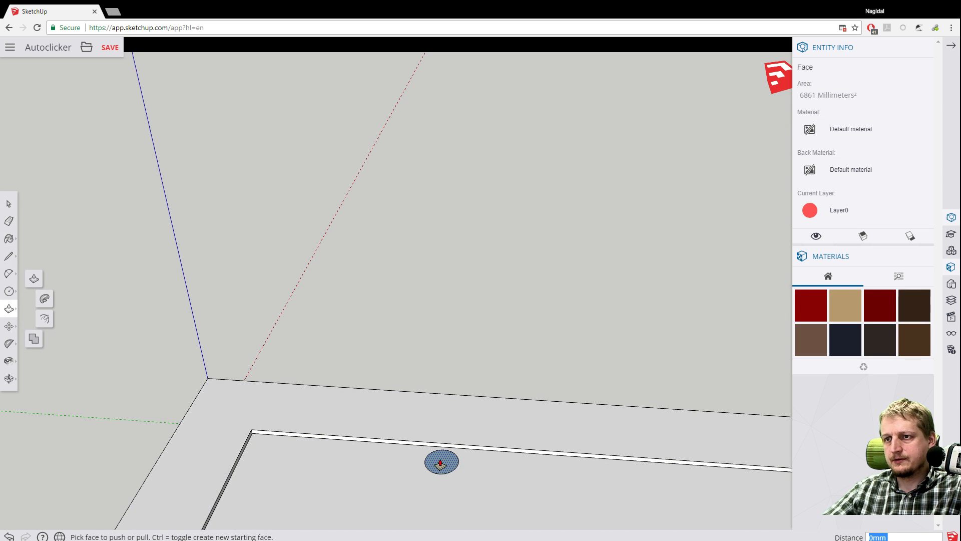
left_click_drag(440, 463, 438, 338)
scroll(368, 345, "up", 3)
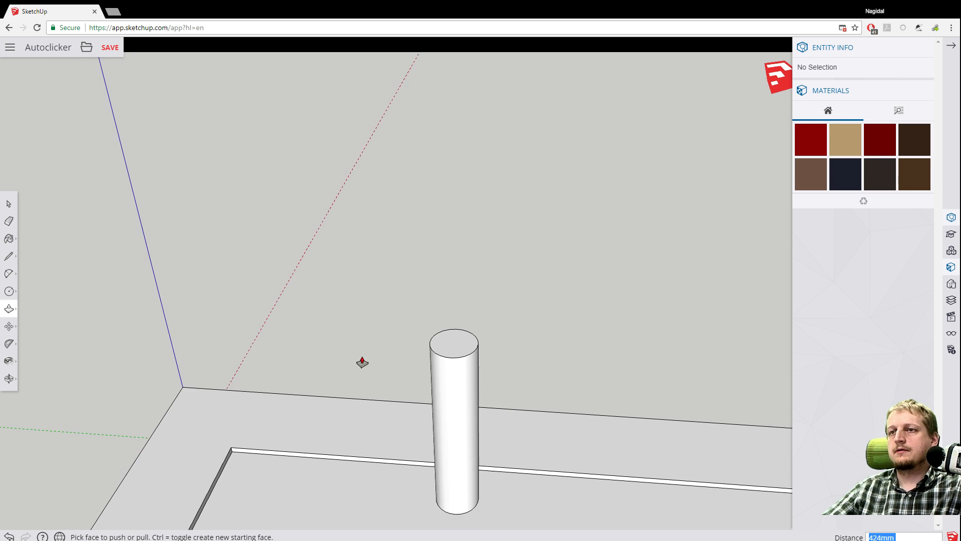
middle_click_drag(362, 363, 444, 425)
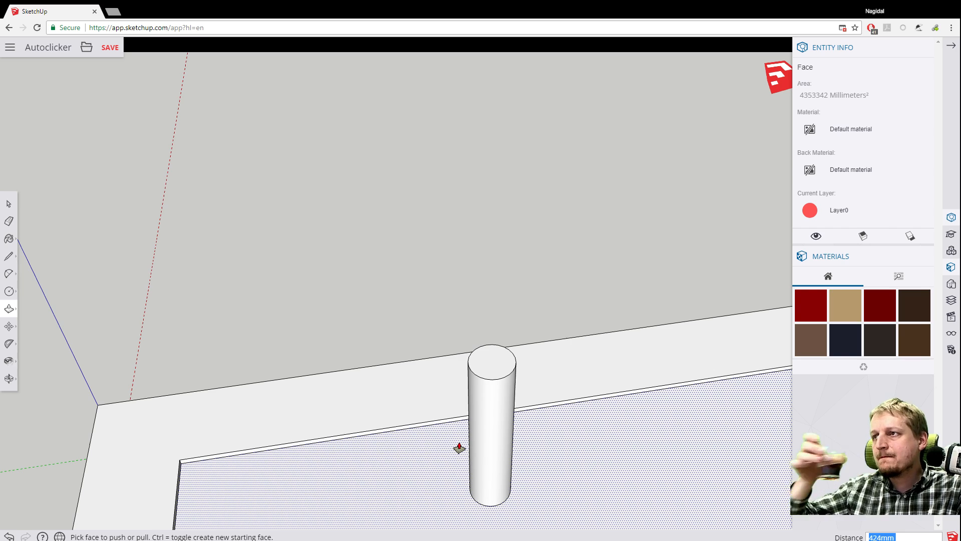
Examine the closed cylinder's position relative to the base and its recess from several angles and distances.
scroll(330, 412, "down", 6)
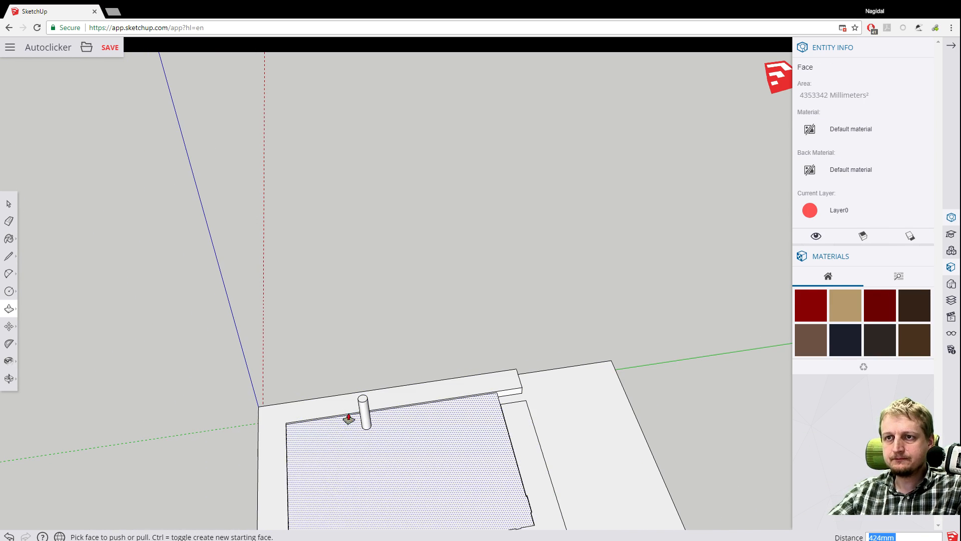
key("h")
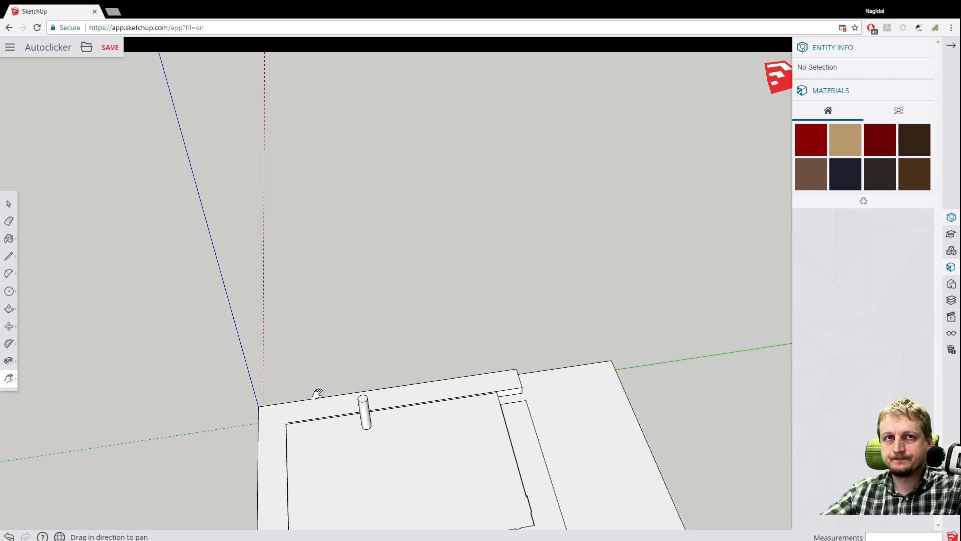
middle_click_drag(312, 399, 288, 242)
left_click_drag(520, 177, 424, 265)
scroll(353, 323, "up", 3)
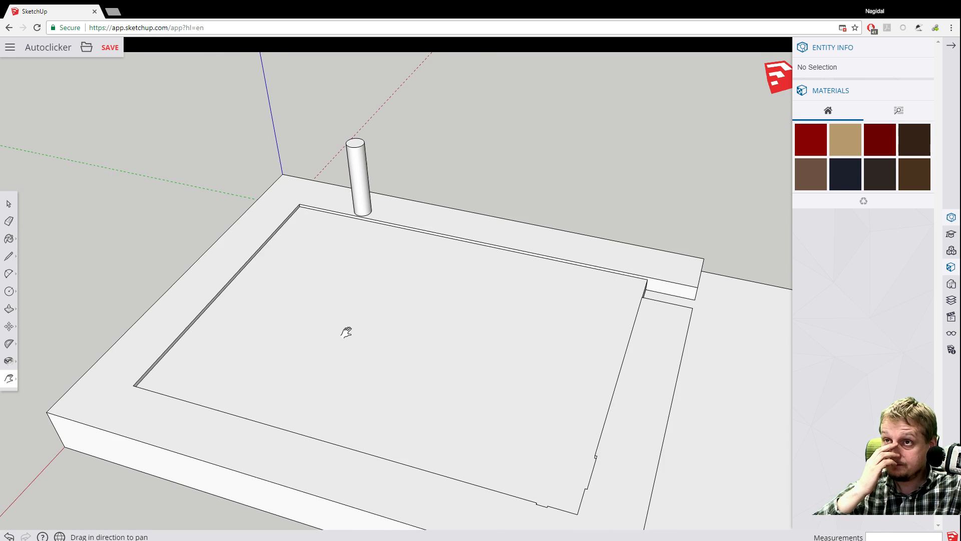
scroll(343, 328, "down", 3)
scroll(345, 325, "up", 3)
scroll(345, 327, "down", 1)
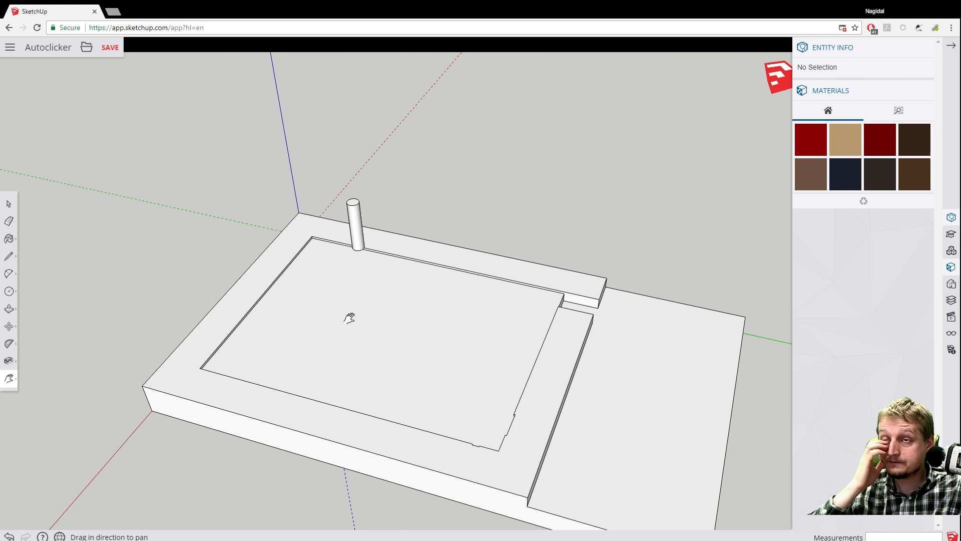
scroll(351, 302, "down", 4)
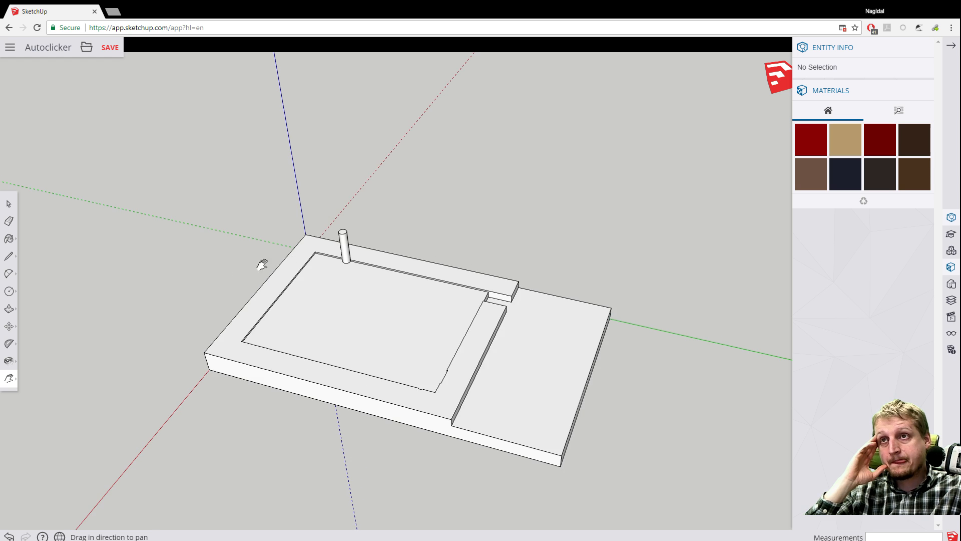
middle_click_drag(262, 264, 318, 303)
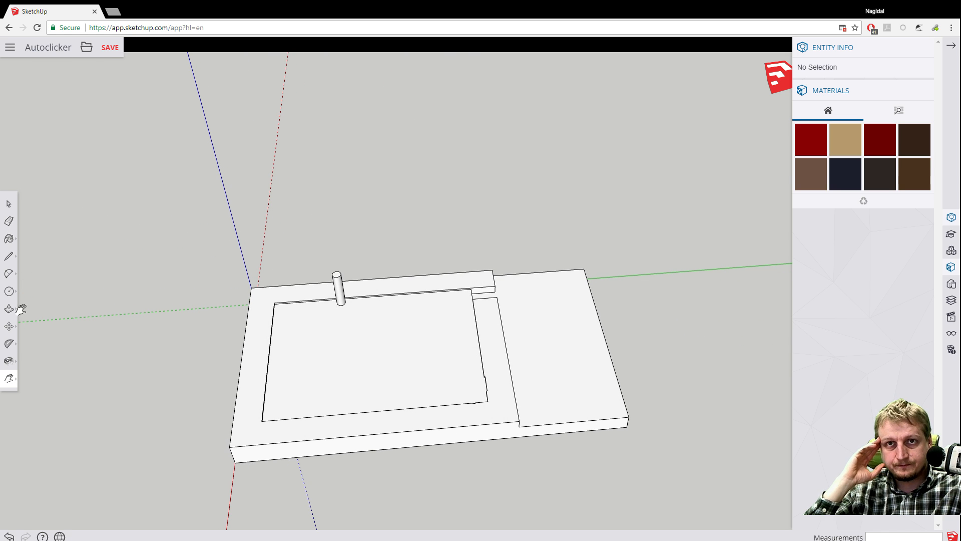
Select the whole cylinder with its faces and edges and make it a group.
left_click(9, 326)
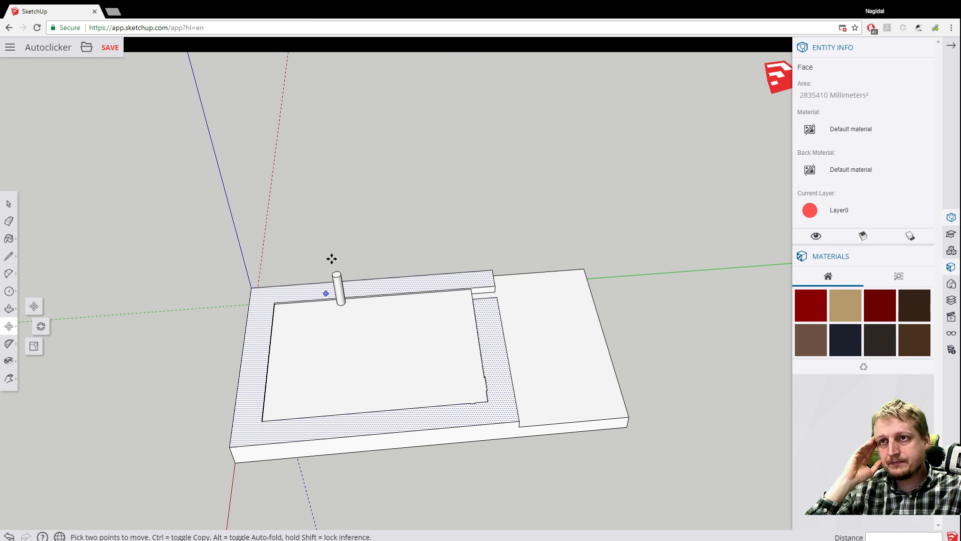
middle_click_drag(311, 243, 303, 146)
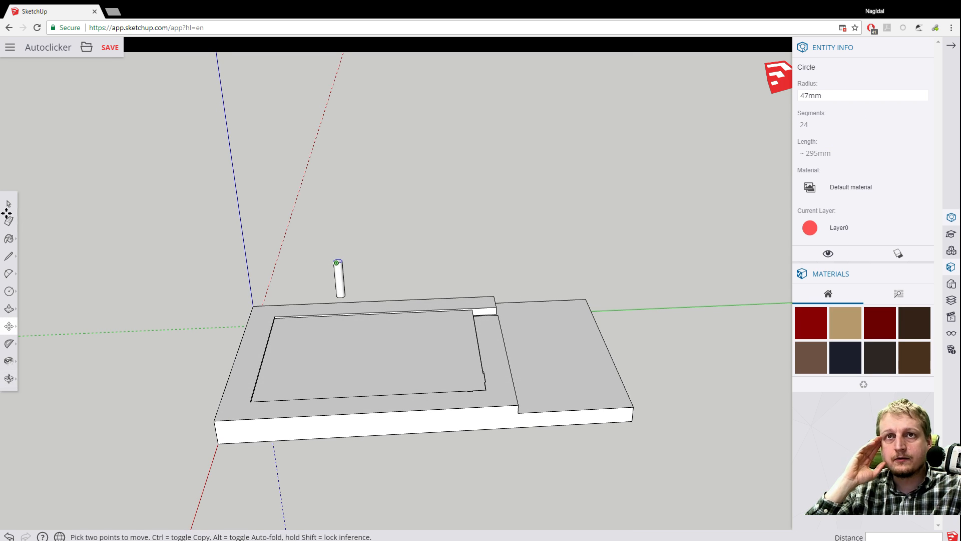
key("space")
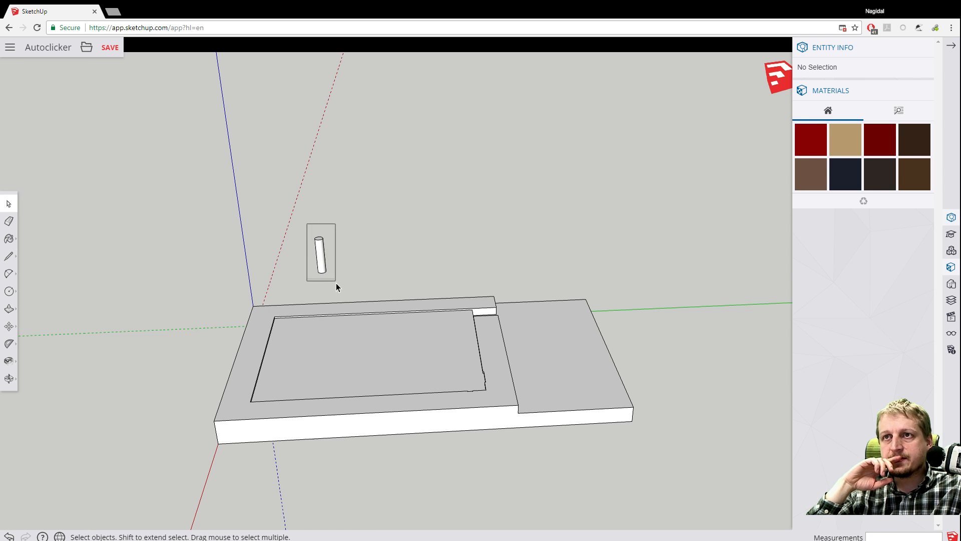
left_click_drag(336, 284, 336, 285)
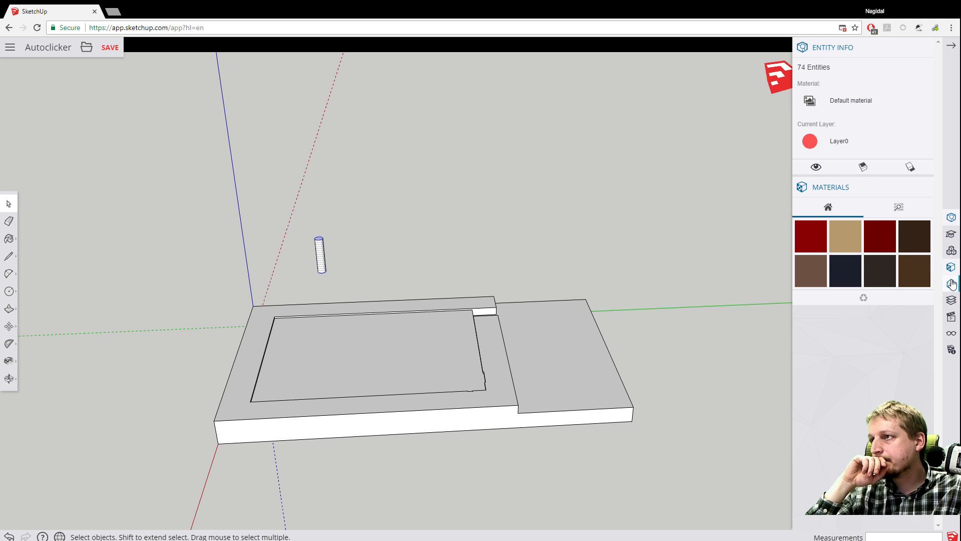
left_click(950, 253)
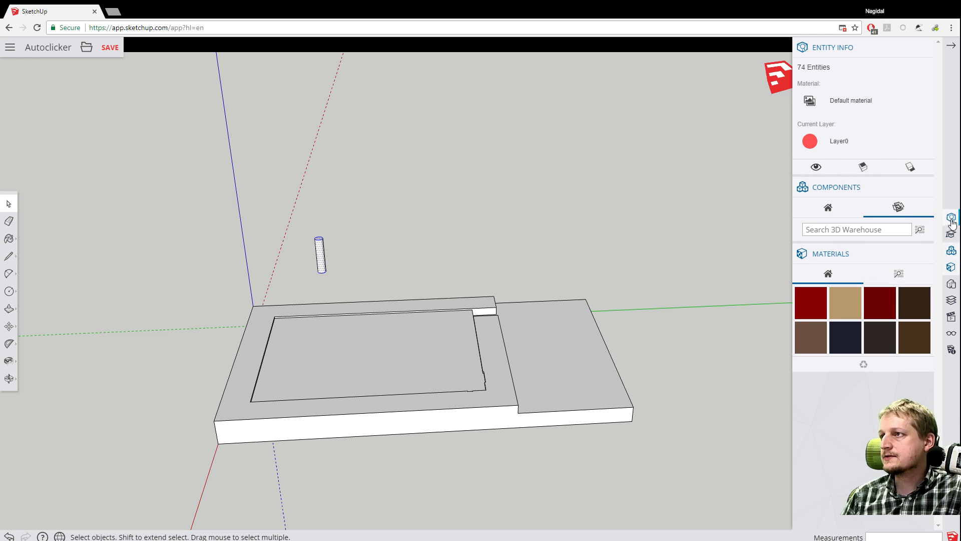
right_click(319, 261)
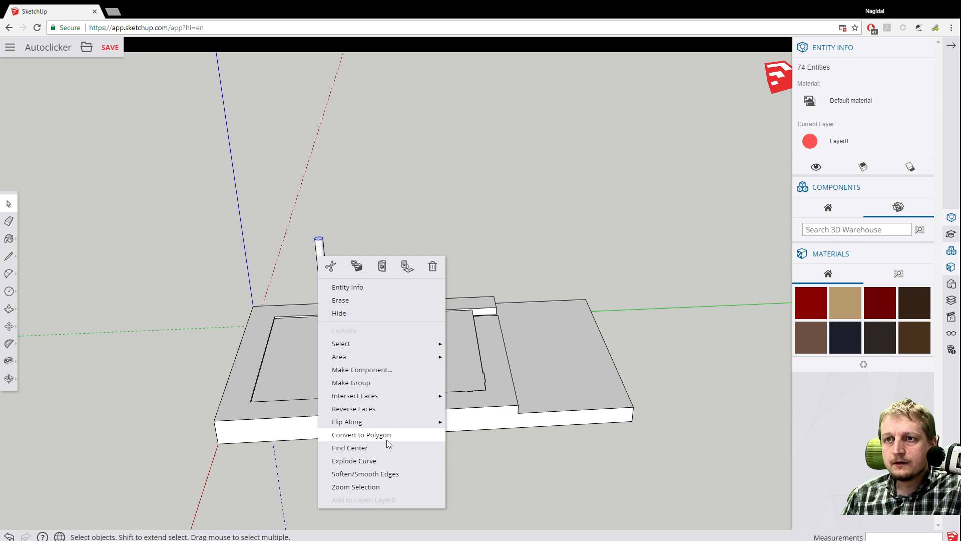
left_click(351, 383)
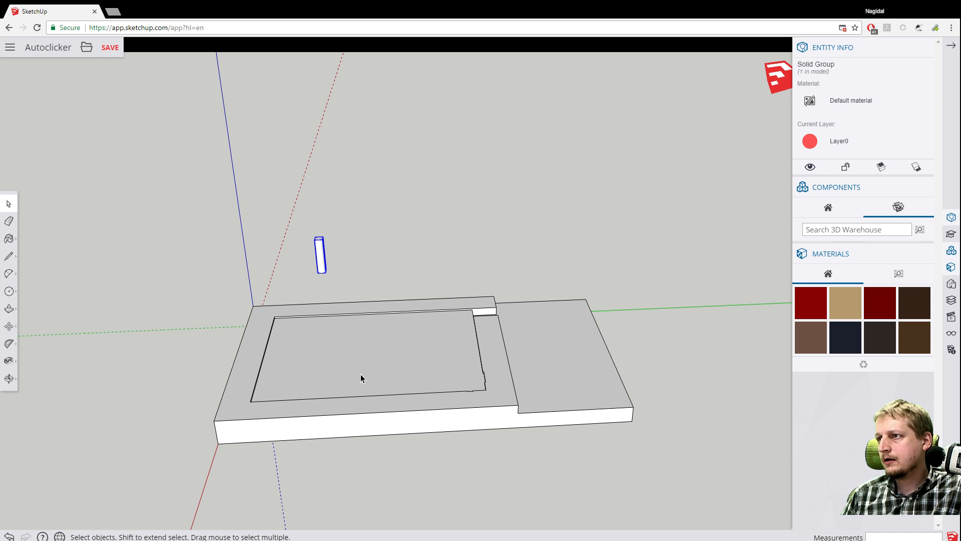
scroll(283, 299, "up", 3)
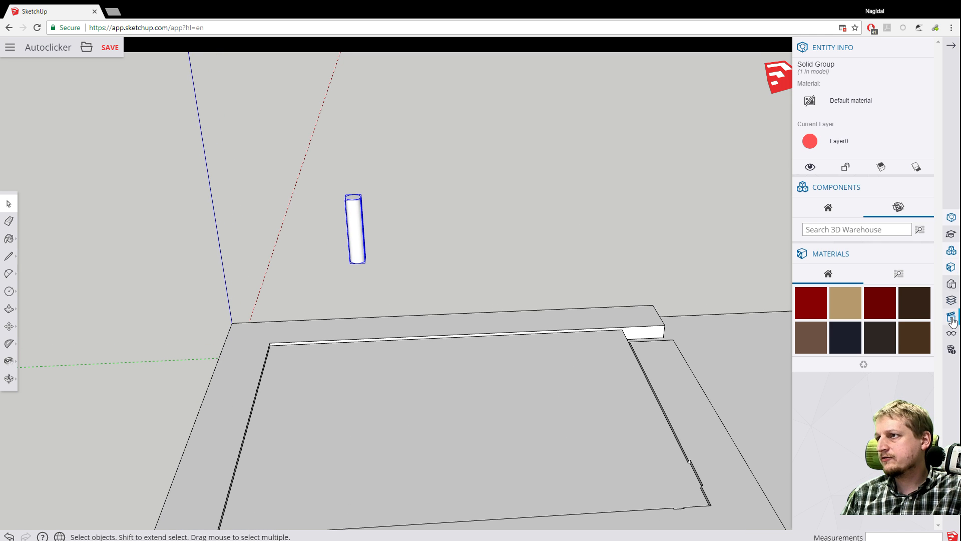
left_click(950, 301)
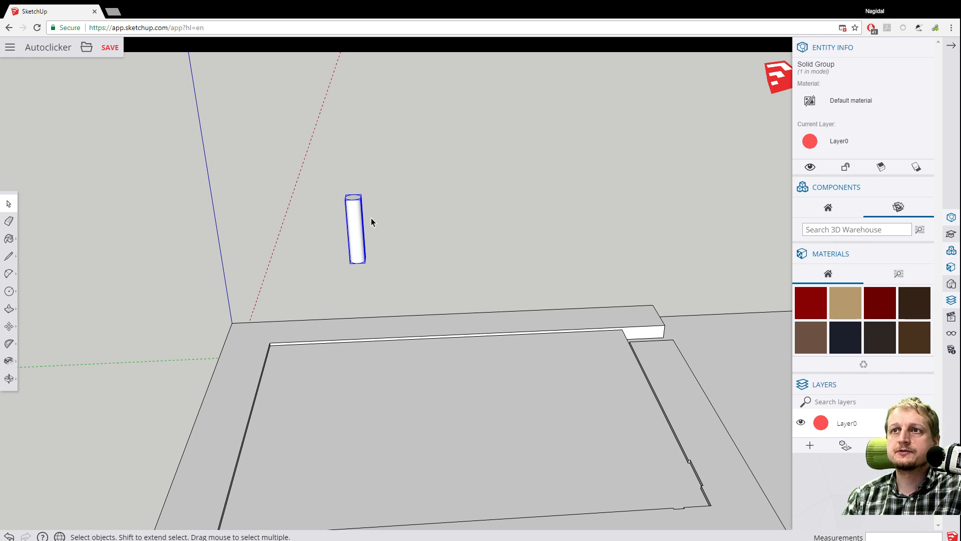
right_click(355, 219)
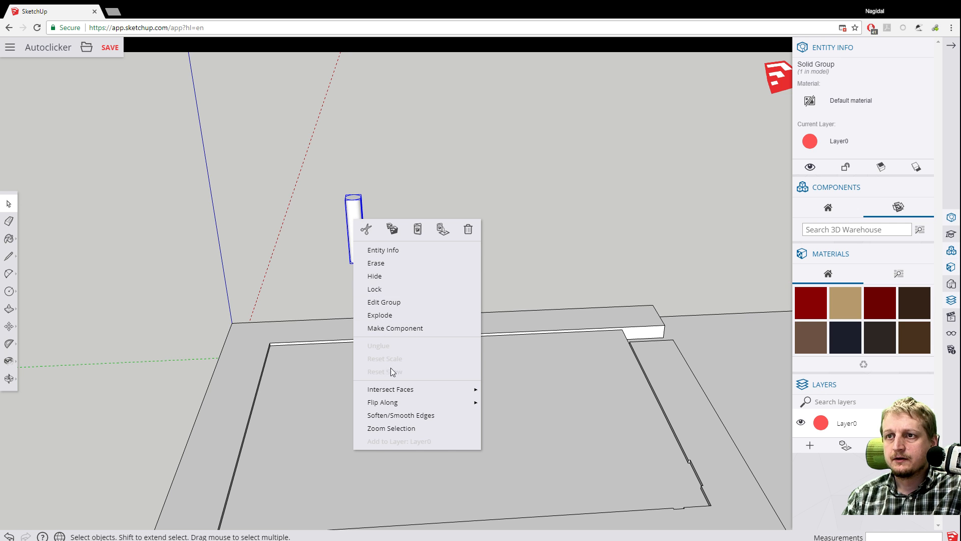
mouse_move(422, 394)
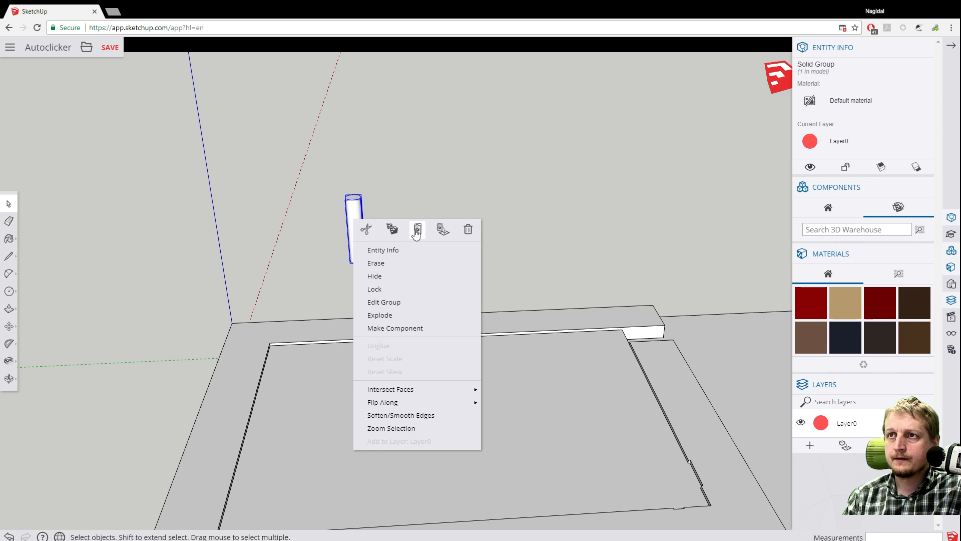
left_click(326, 240)
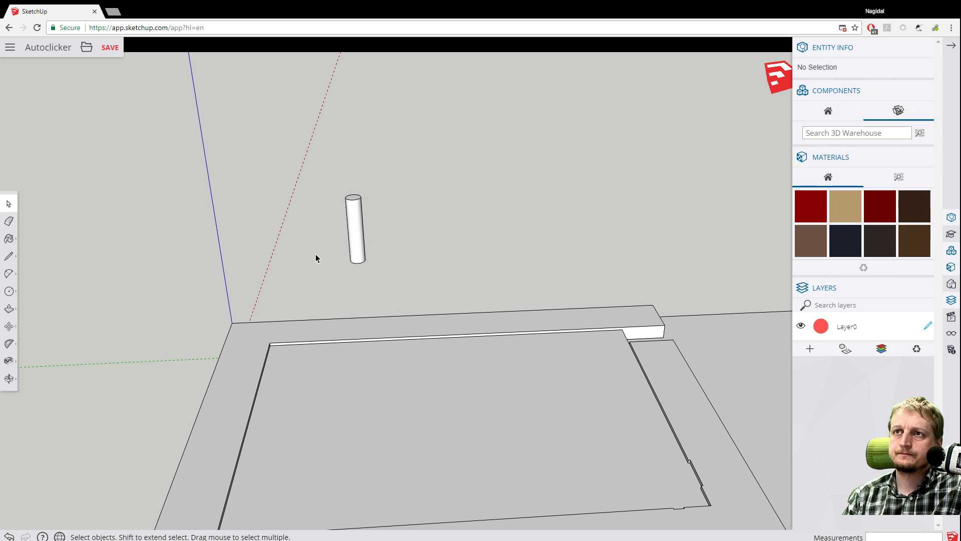
Move the cylinder group about 1511 mm along the green axis and about 1011 mm along the red axis.
left_click(358, 228)
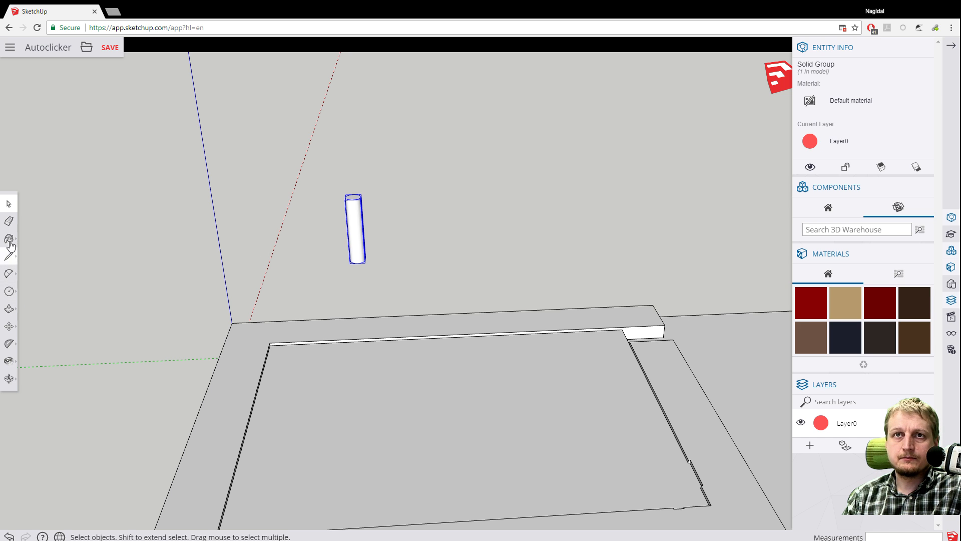
left_click(9, 325)
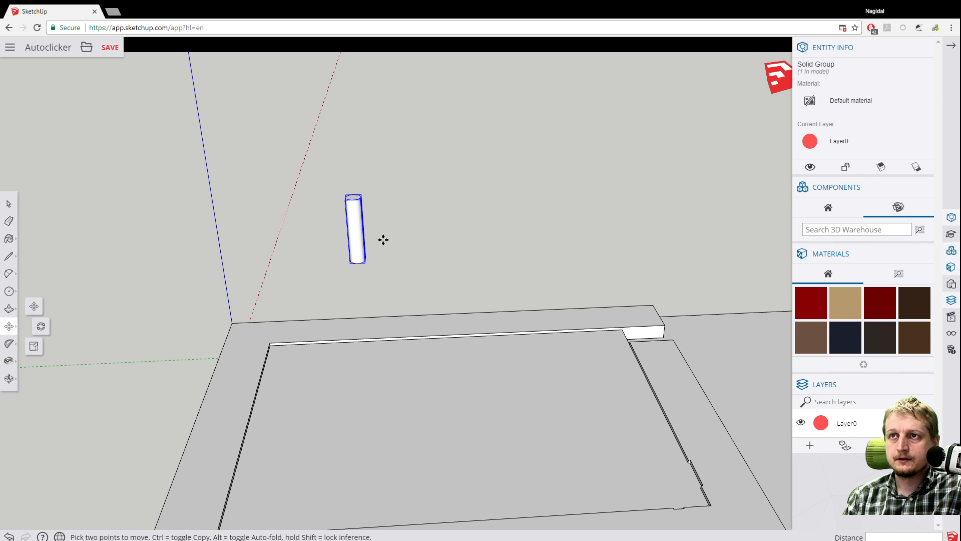
left_click(358, 245)
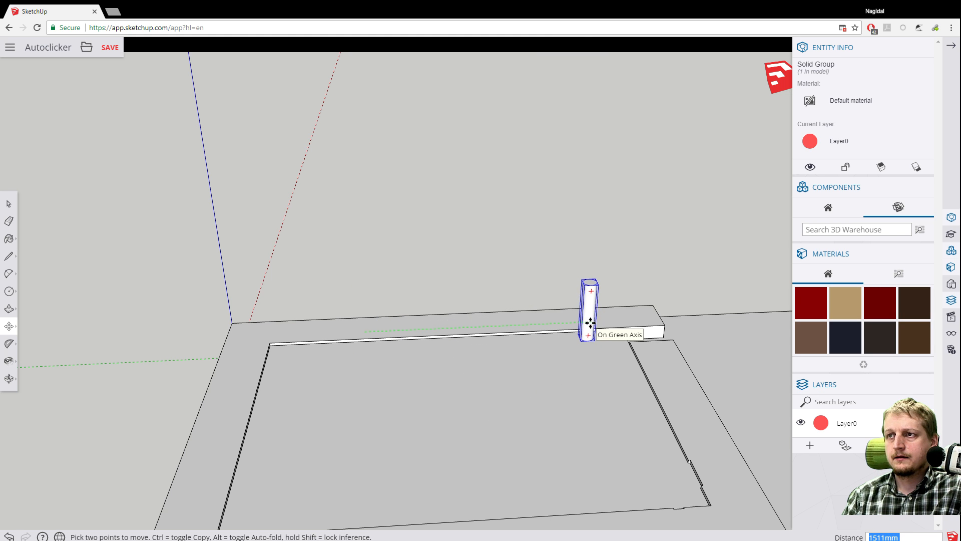
left_click(589, 322)
middle_click_drag(393, 315, 807, 312)
left_click(450, 308)
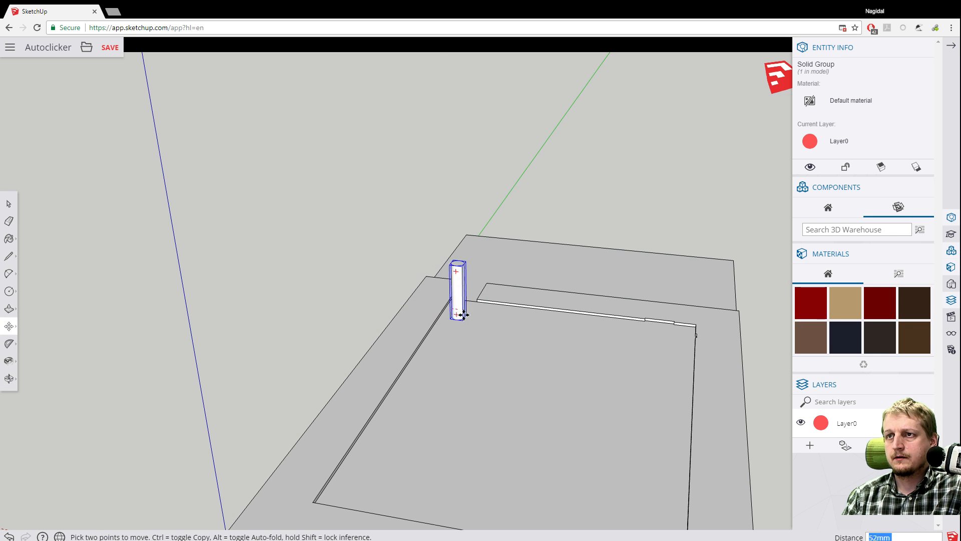
left_click(591, 323)
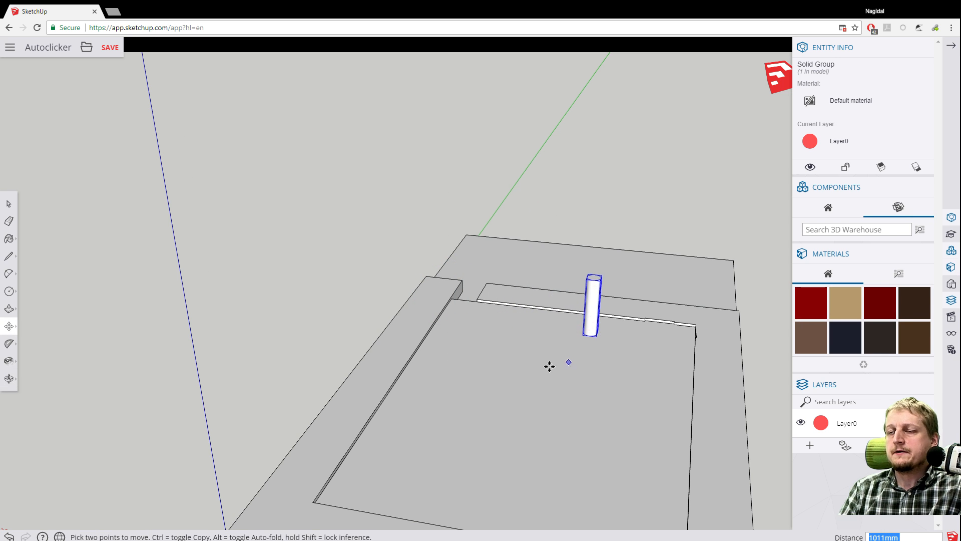
Move the cylinder group about 1250 mm back along the green axis toward the origin, and shift it along the red axis.
middle_click_drag(549, 366, 161, 367)
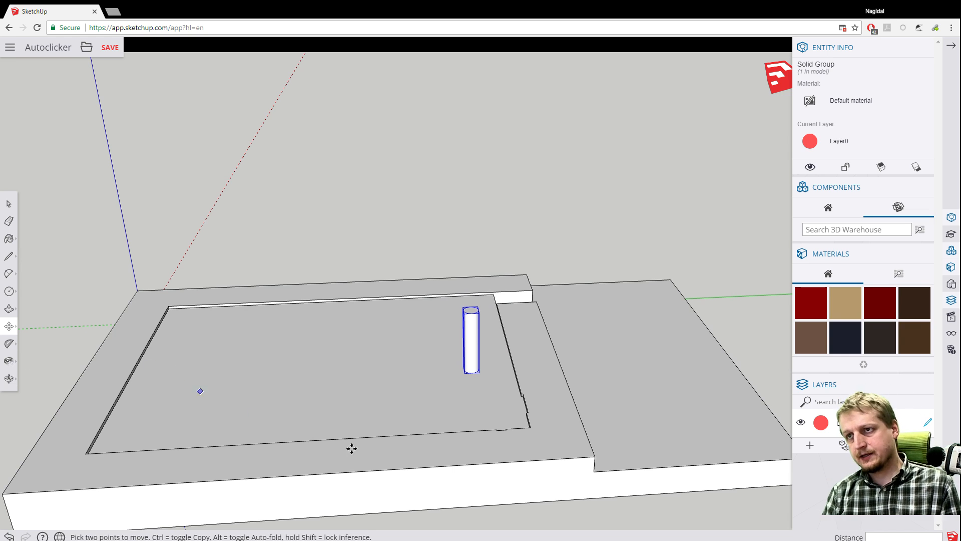
left_click(476, 344)
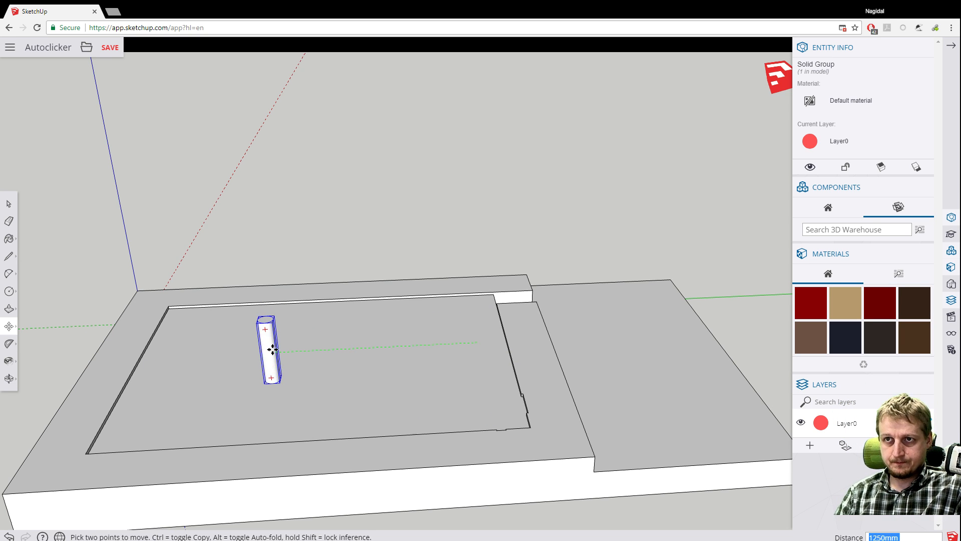
left_click(260, 350)
scroll(198, 384, "up", 2)
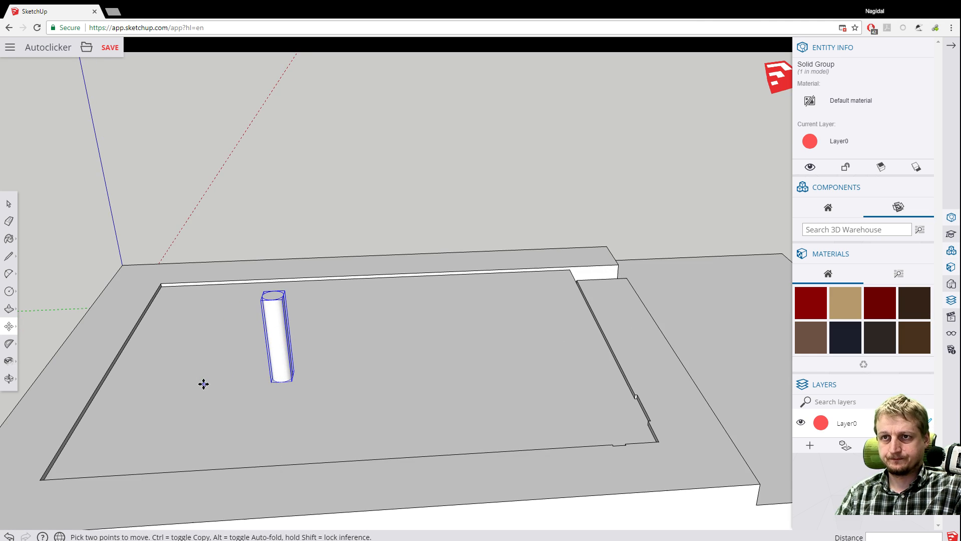
middle_click_drag(203, 384, 261, 378)
left_click(278, 348)
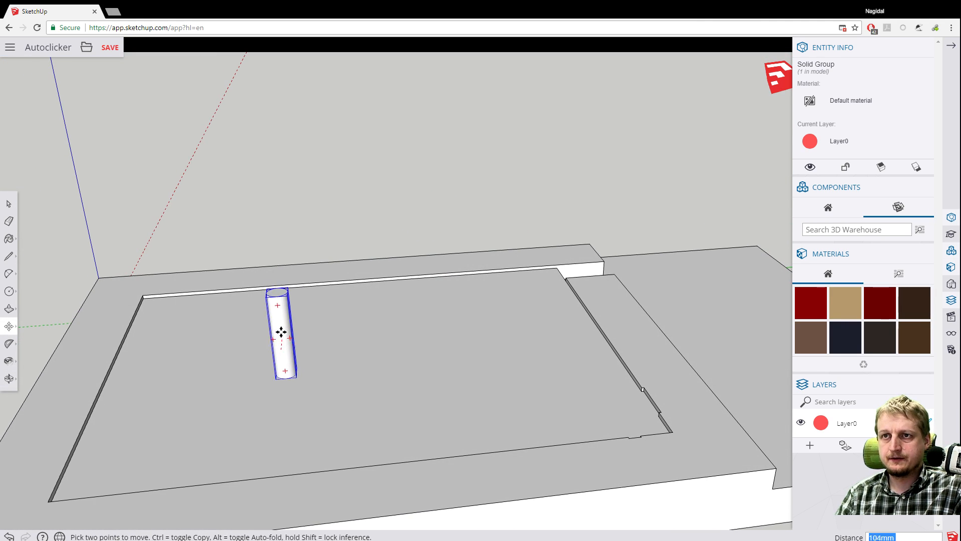
left_click(271, 304)
Lower the cylinder group along the blue axis by about 200 mm toward the recess floor.
middle_click_drag(210, 360, 193, 227)
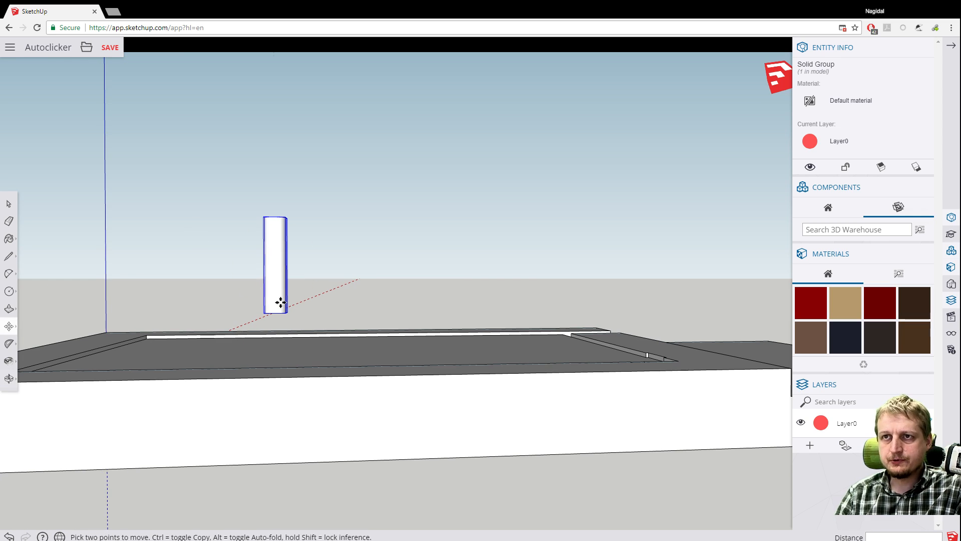
left_click(275, 269)
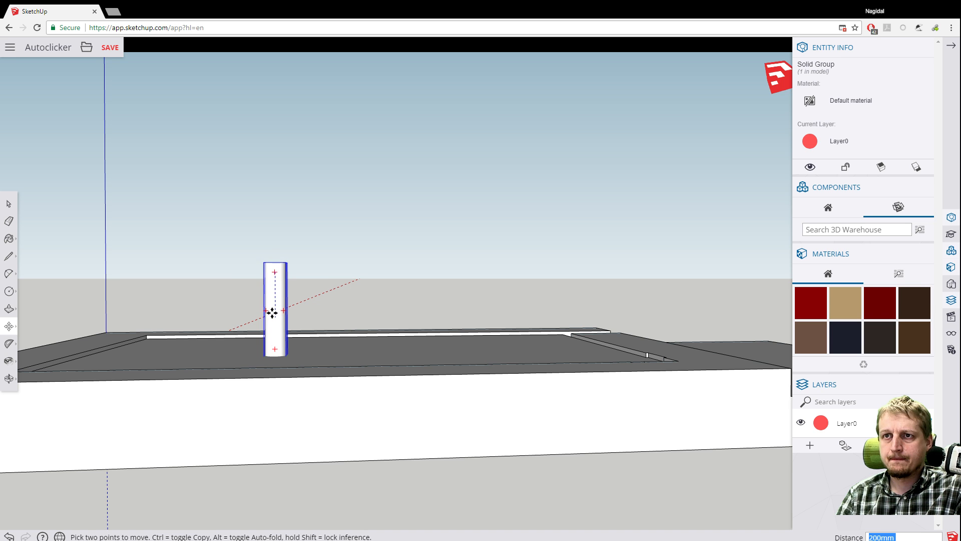
left_click(273, 305)
key("o")
left_click_drag(219, 277, 234, 361)
key("m")
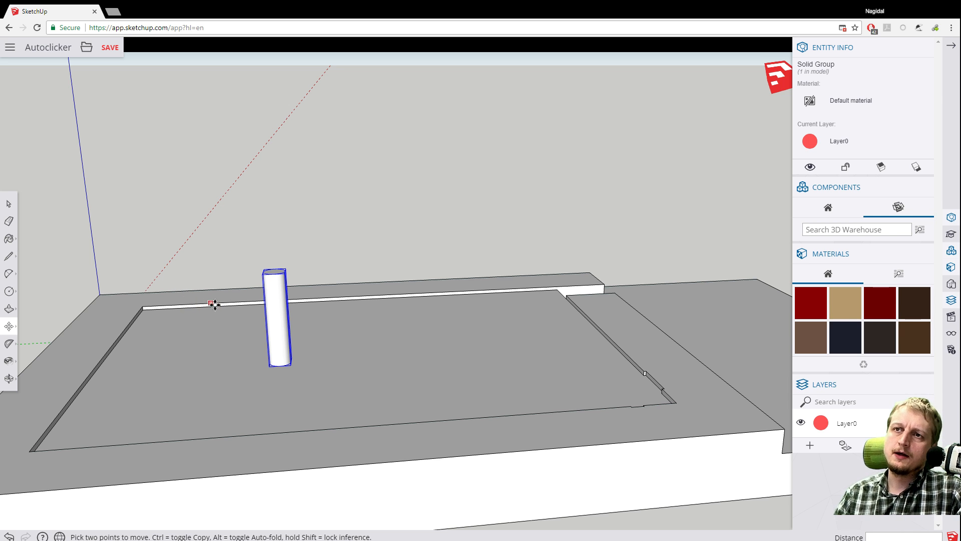
Draw a circle of about 10 mm radius on the upper side surface of the cylinder.
middle_click_drag(212, 318, 654, 262)
scroll(546, 300, "up", 3)
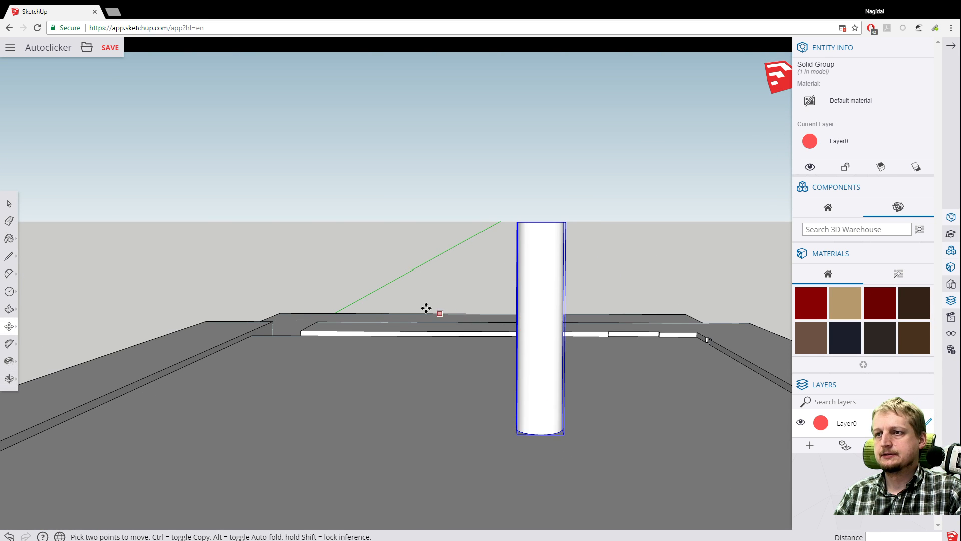
middle_click_drag(426, 308, 345, 350)
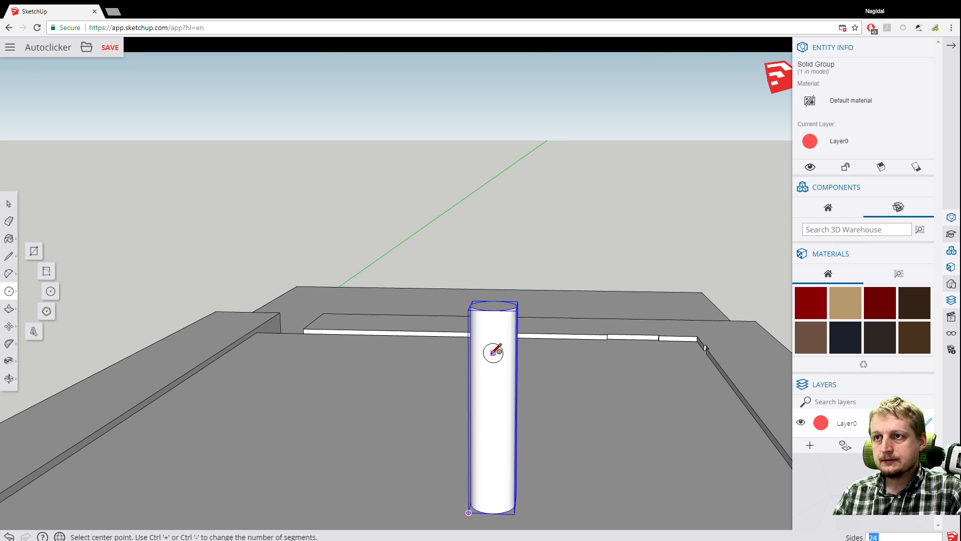
scroll(493, 335, "up", 3)
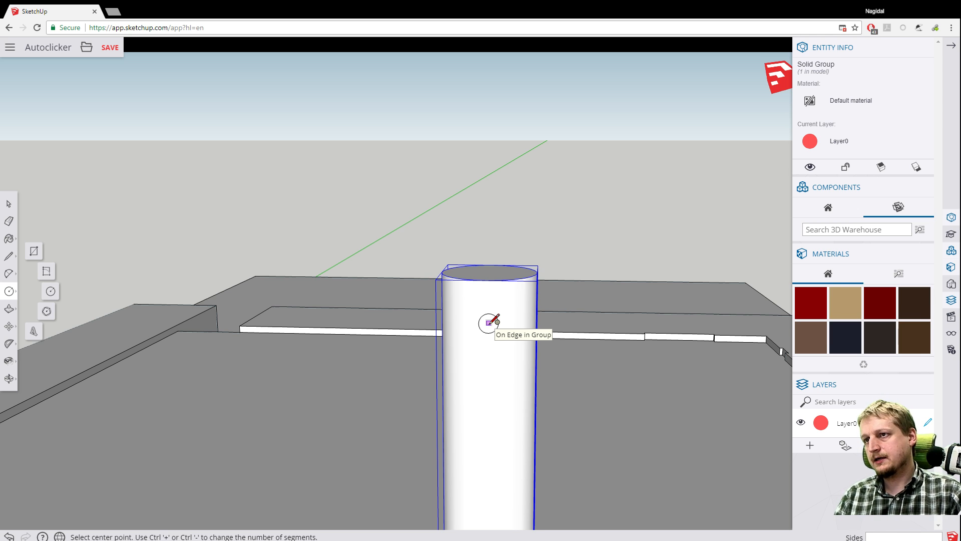
scroll(490, 325, "up", 1)
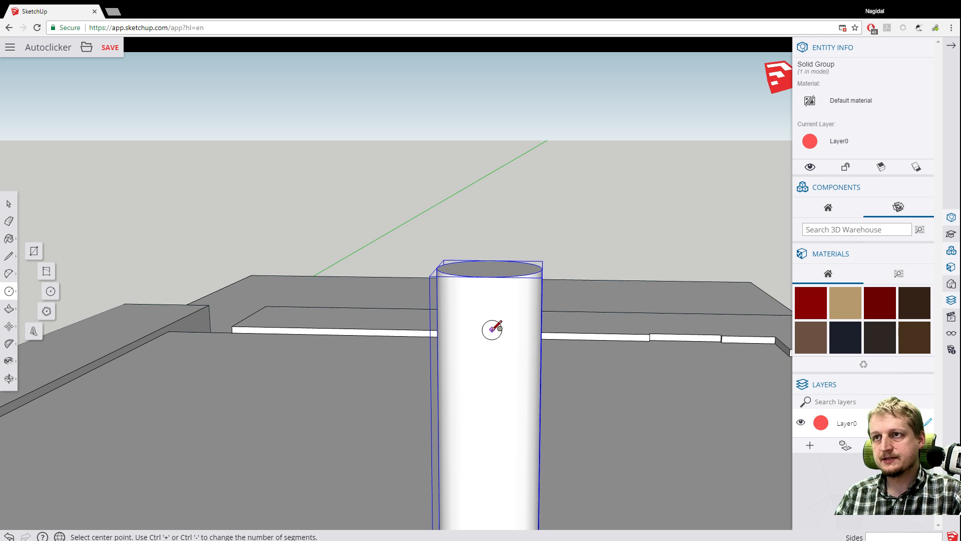
scroll(492, 329, "up", 2)
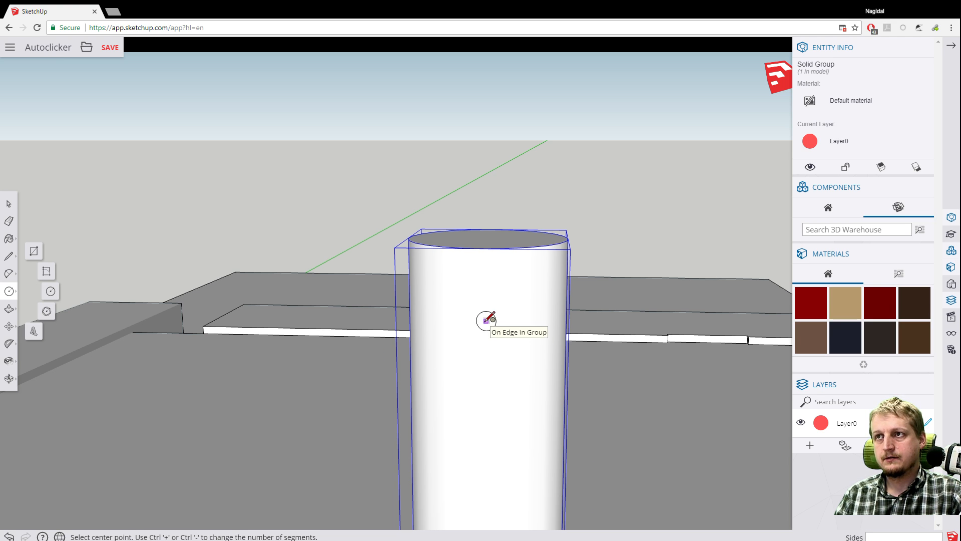
left_click(485, 320)
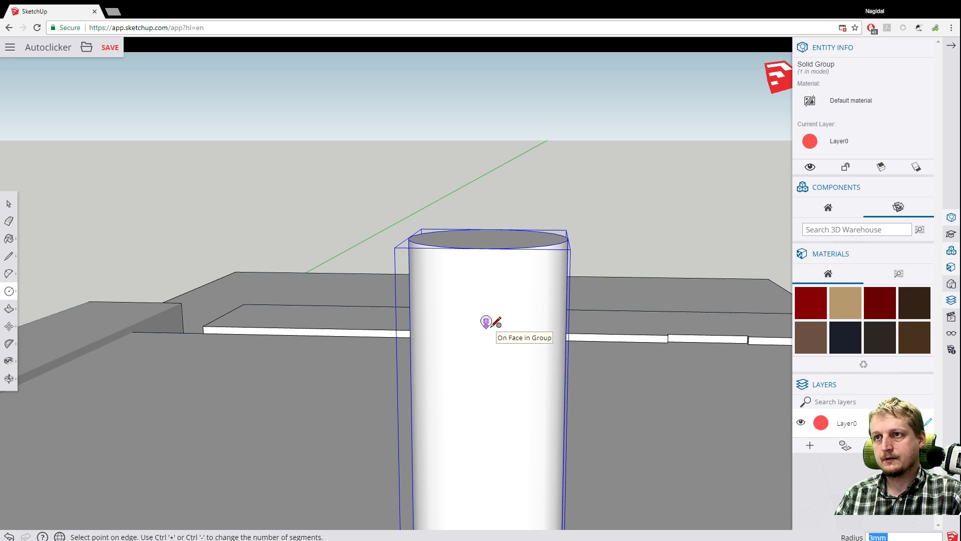
scroll(492, 325, "up", 2)
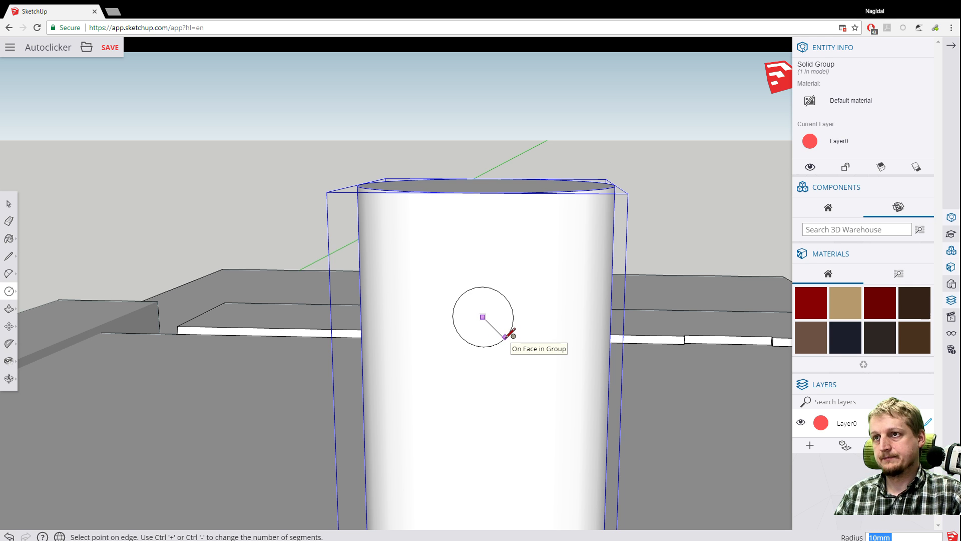
left_click(505, 336)
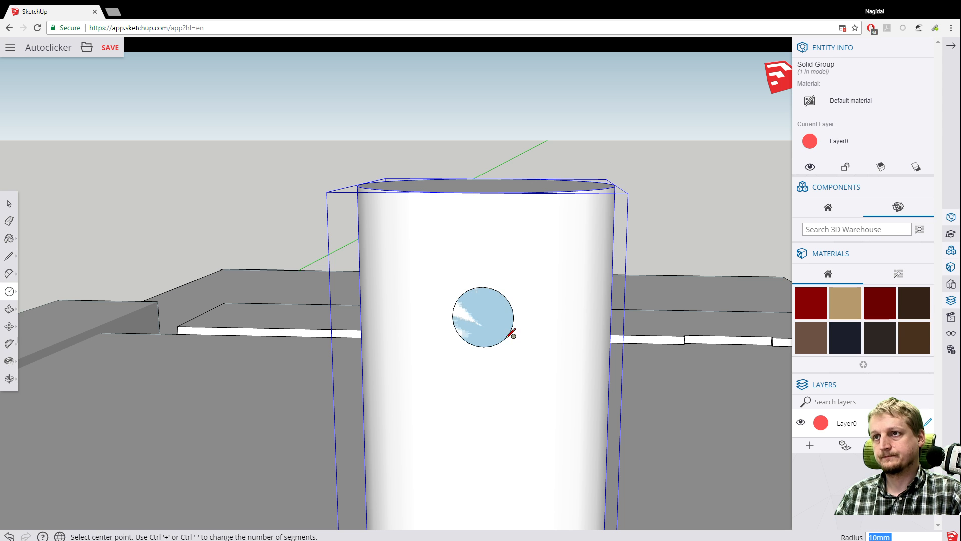
Push/Pull the small circle outward from the cylinder's side by about 116 mm to form a rod.
left_click(9, 309)
left_click(479, 309)
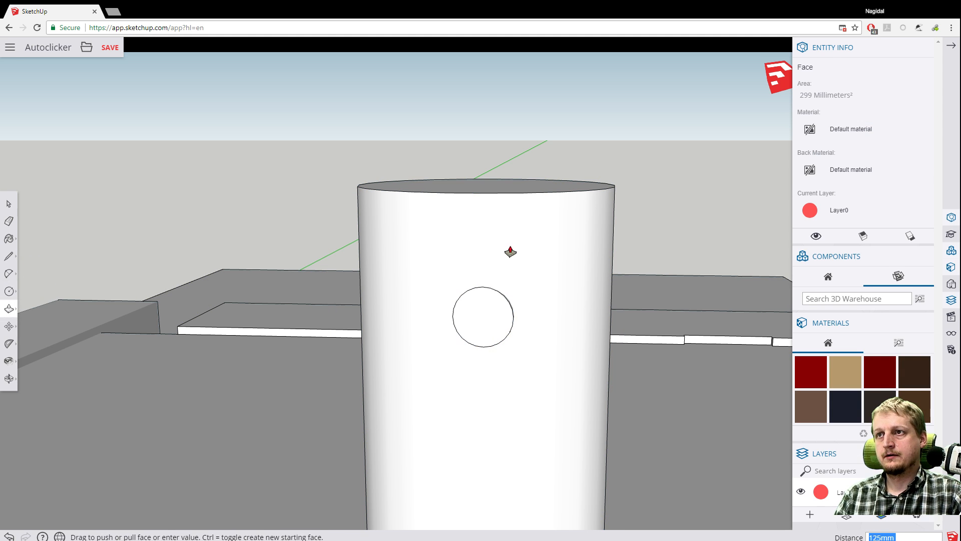
scroll(465, 360, "down", 1)
left_click(405, 423)
scroll(353, 415, "down", 3)
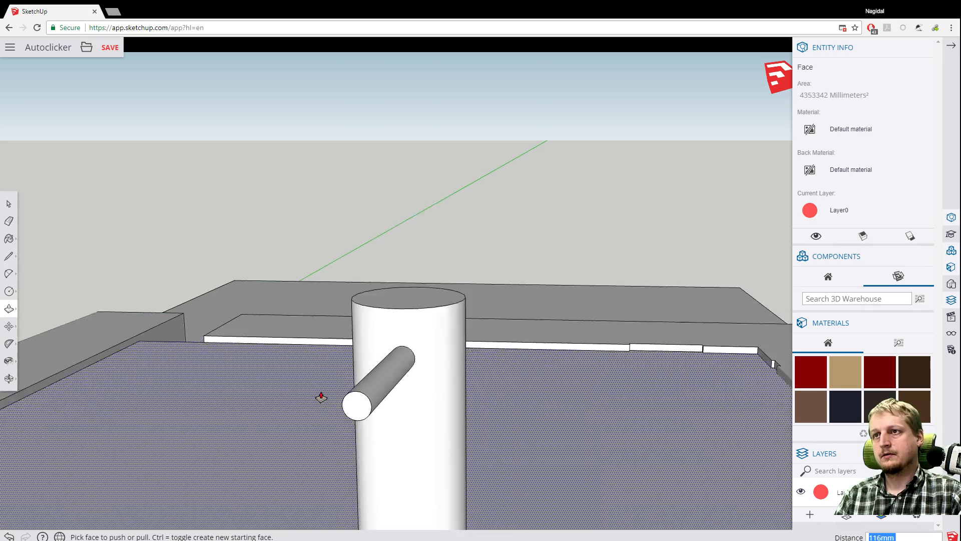
middle_click_drag(356, 413, 212, 438)
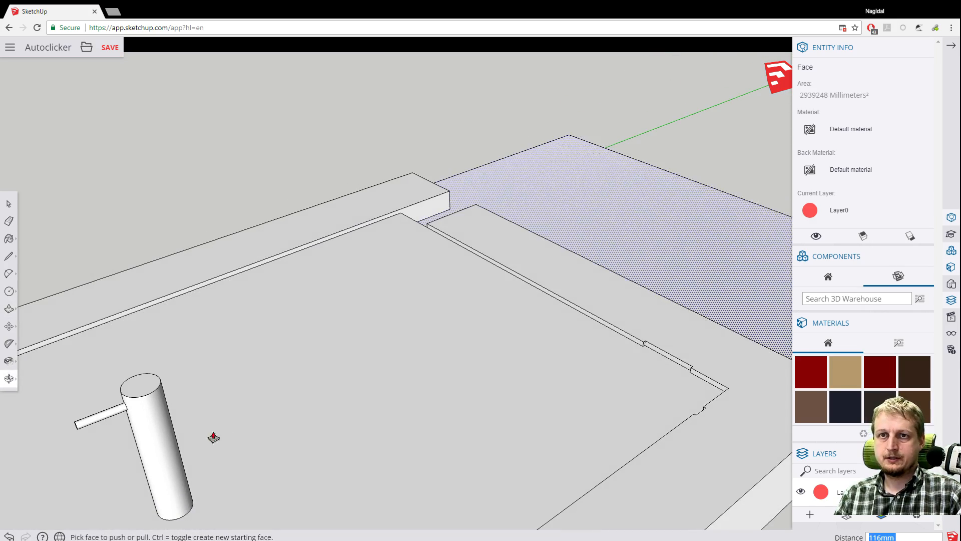
scroll(127, 392, "up", 1)
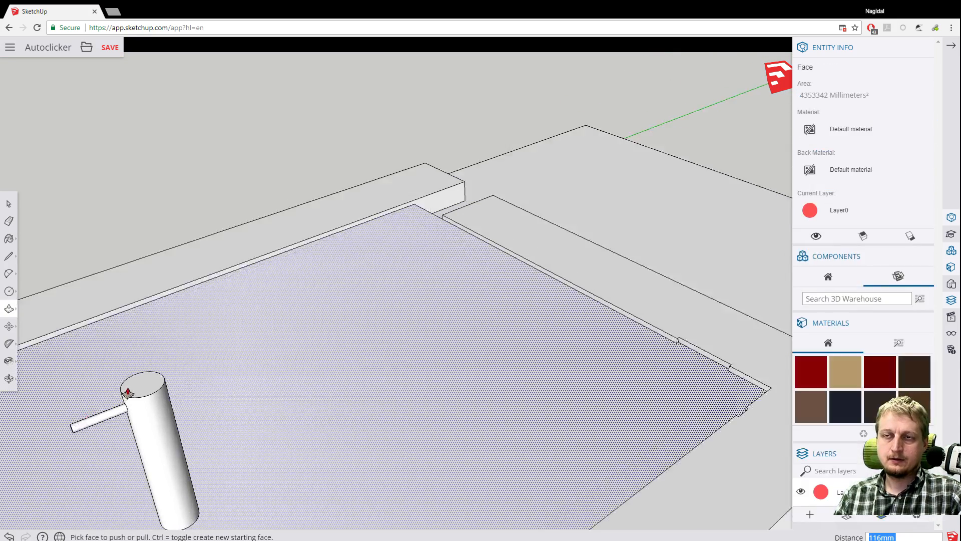
Push/Pull the rod's end face outward about another 122 mm to lengthen the rod.
scroll(302, 325, "down", 3)
middle_click_drag(303, 326, 377, 275)
key("p")
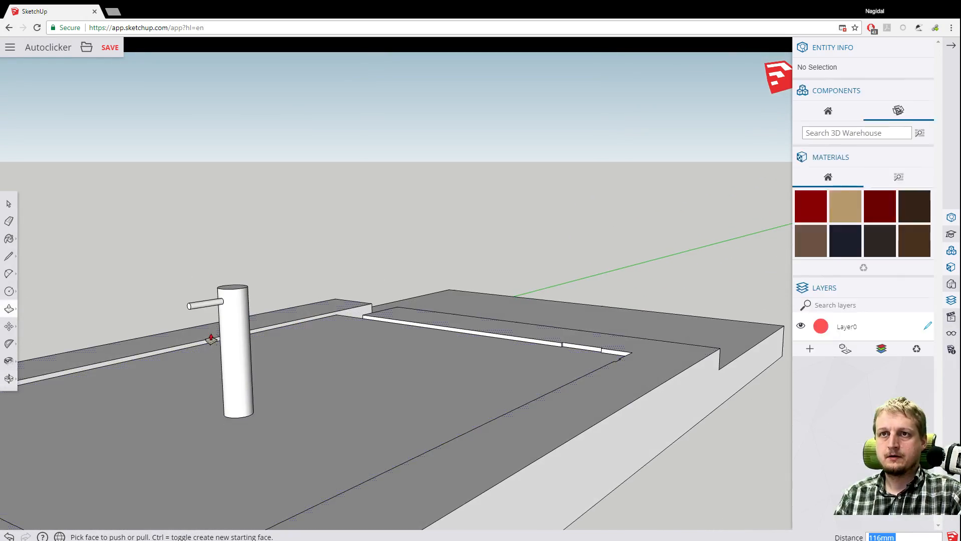
scroll(210, 337, "up", 2)
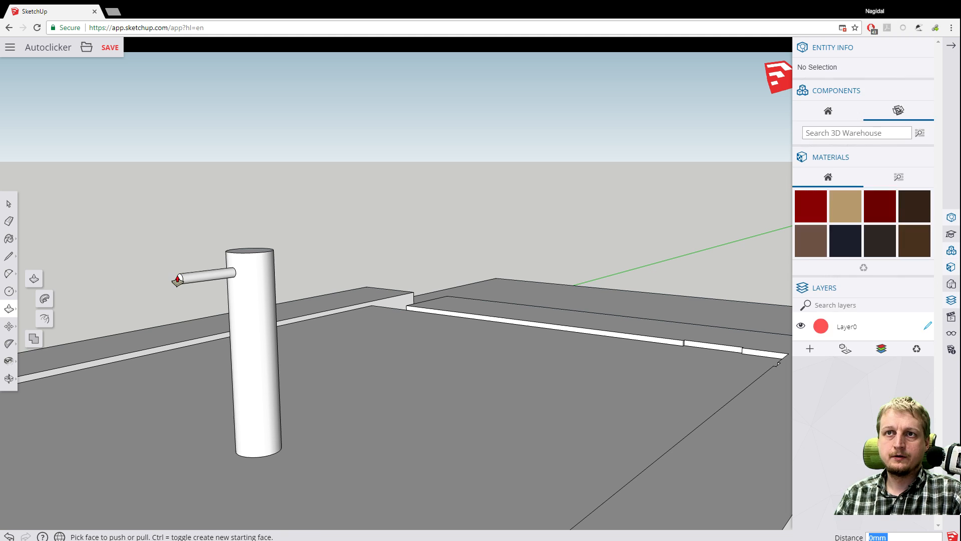
left_click(178, 279)
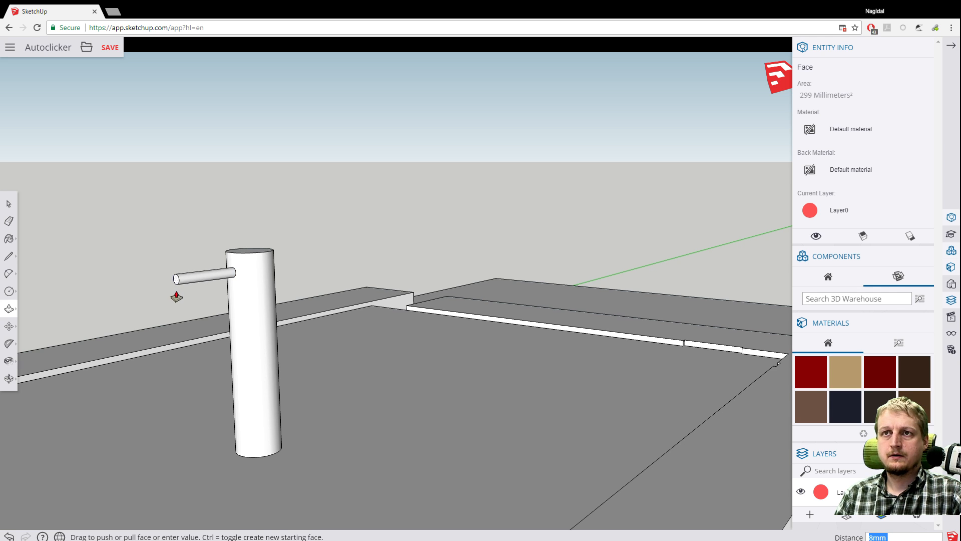
left_click(119, 314)
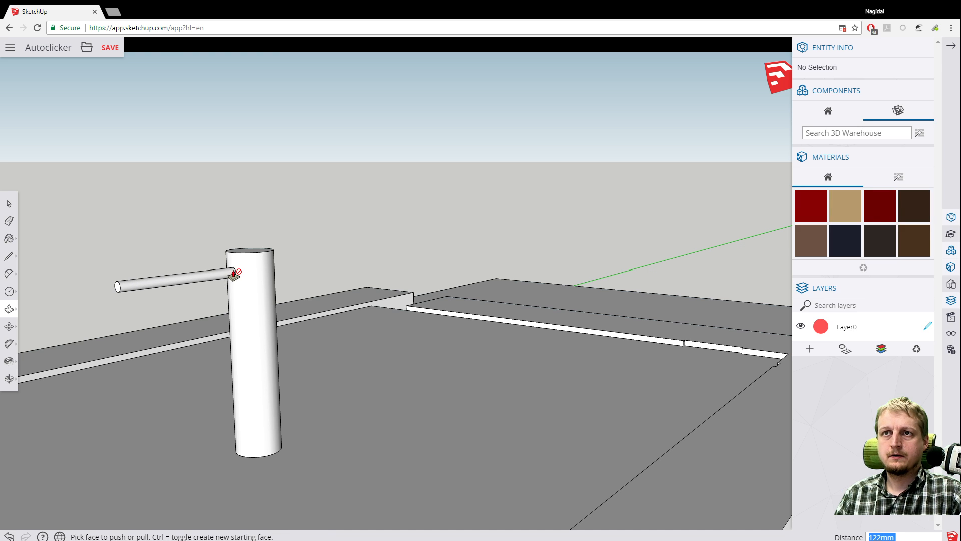
Push/Pull the rod's end face back toward the cylinder by about 94 mm.
scroll(233, 273, "up", 6)
middle_click_drag(193, 328, 262, 284)
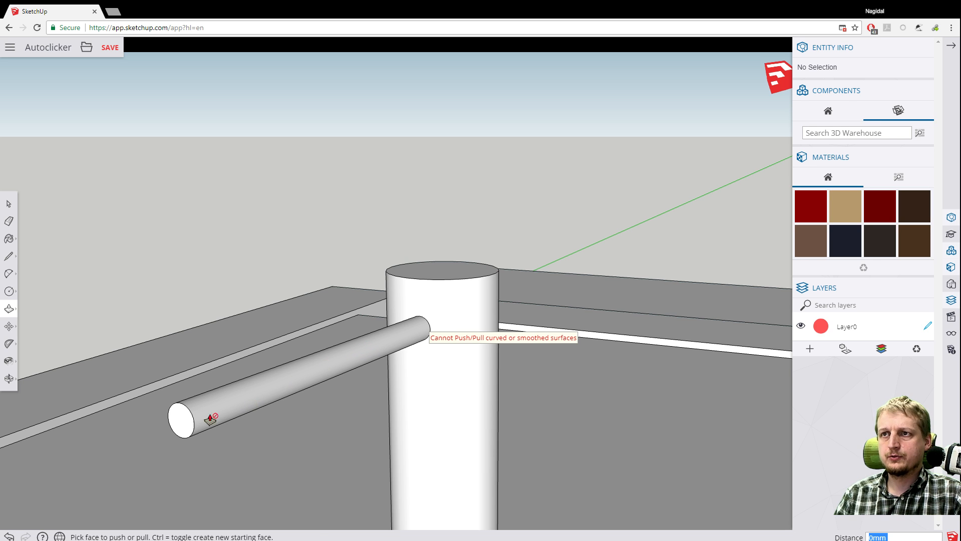
left_click(180, 419)
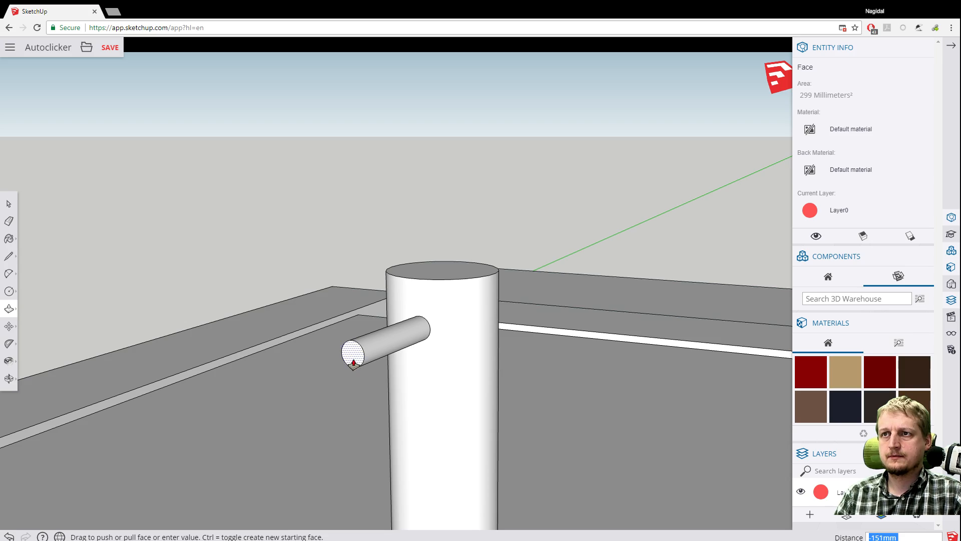
left_click(303, 391)
Delete the curved surface of the rod projecting from the cylinder.
middle_click_drag(524, 305, 146, 484)
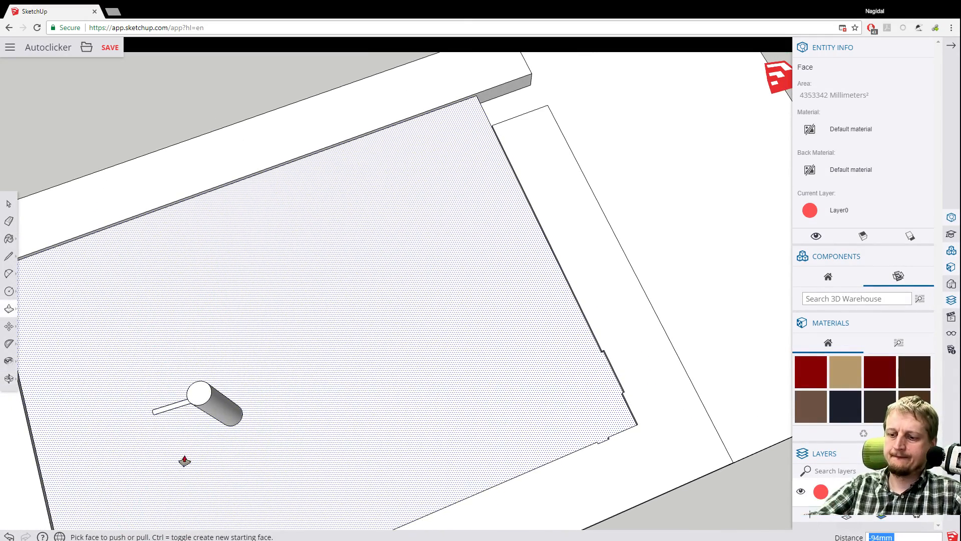
middle_click_drag(184, 459, 340, 429, "shift")
scroll(354, 347, "up", 10)
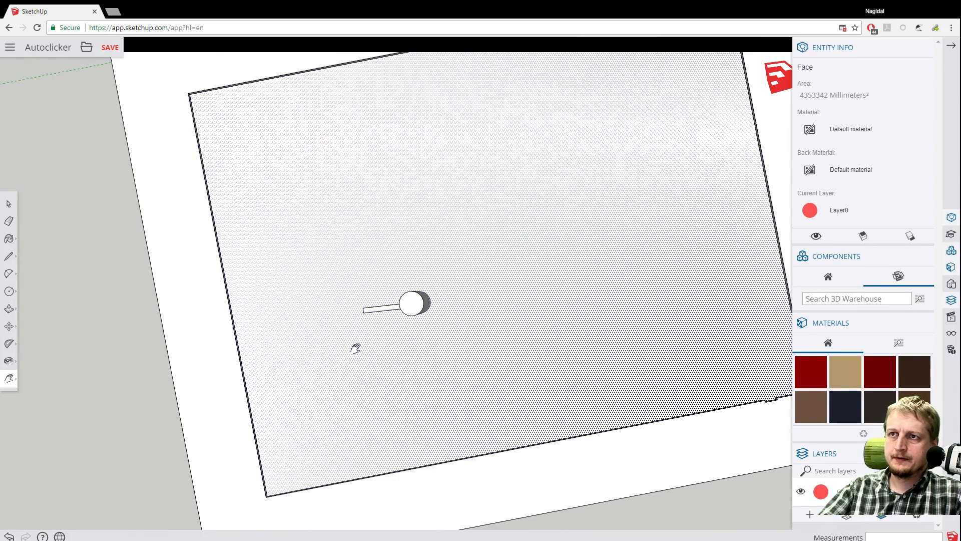
scroll(397, 326, "down", 8)
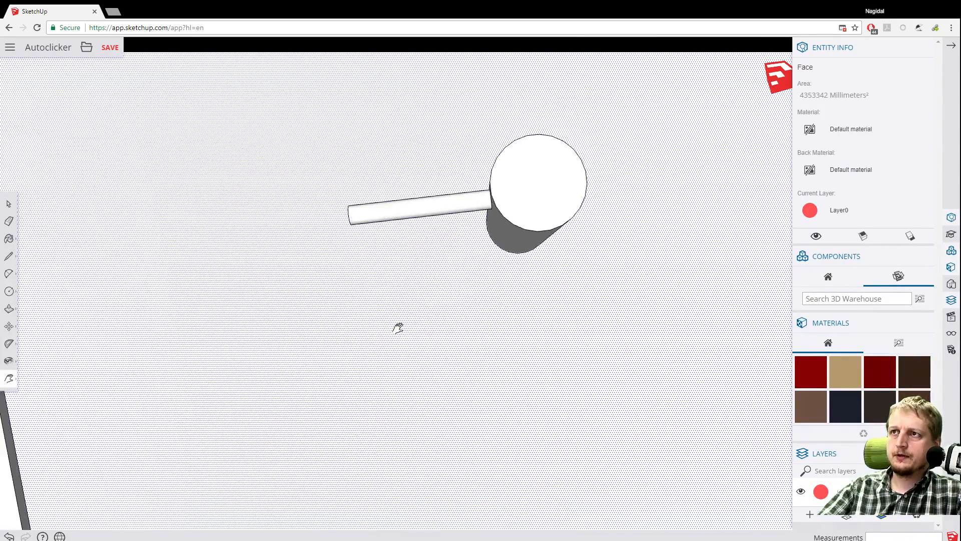
scroll(400, 326, "up", 4)
scroll(403, 326, "up", 5)
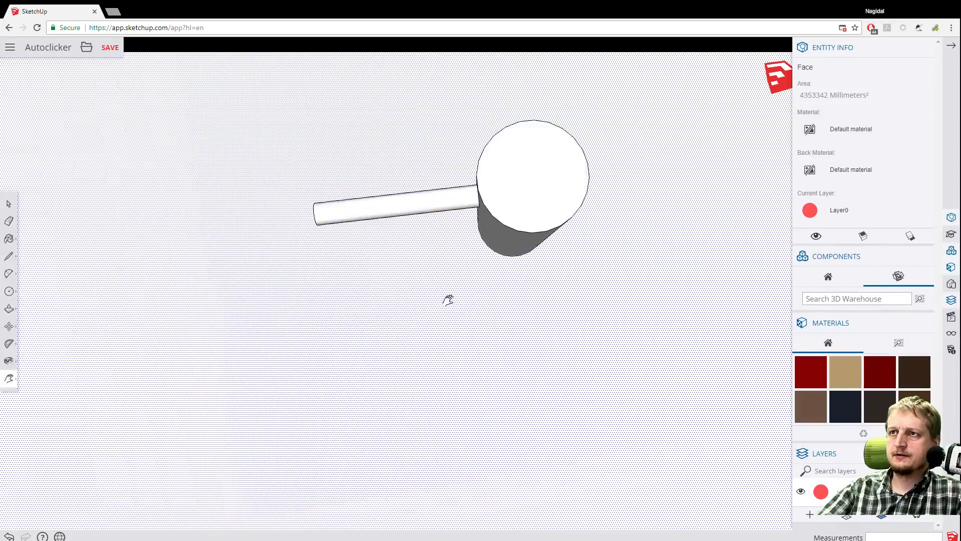
left_click(10, 205)
left_click(344, 202)
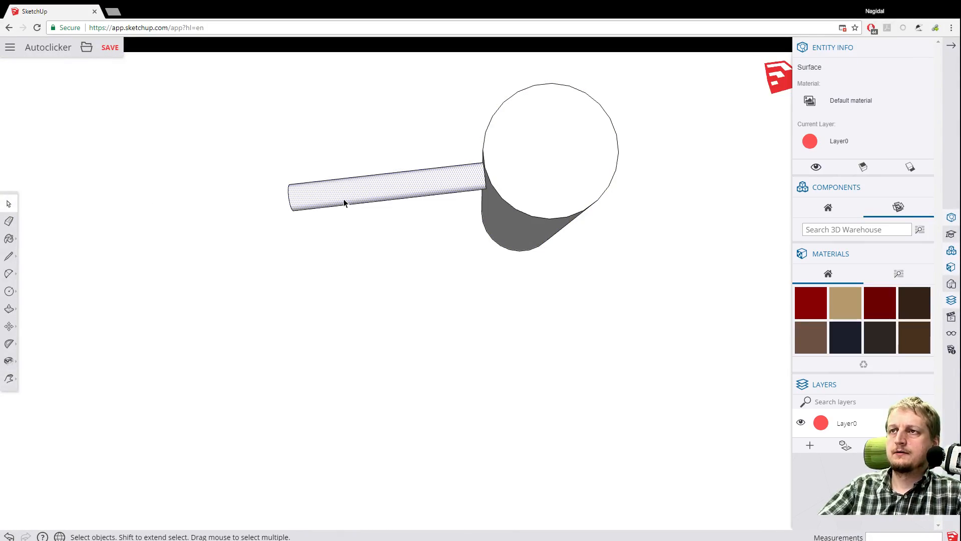
key("Delete")
Delete the rod's leftover circle on the cylinder's side and its detached end face.
scroll(344, 197, "down", 3)
scroll(341, 197, "up", 4)
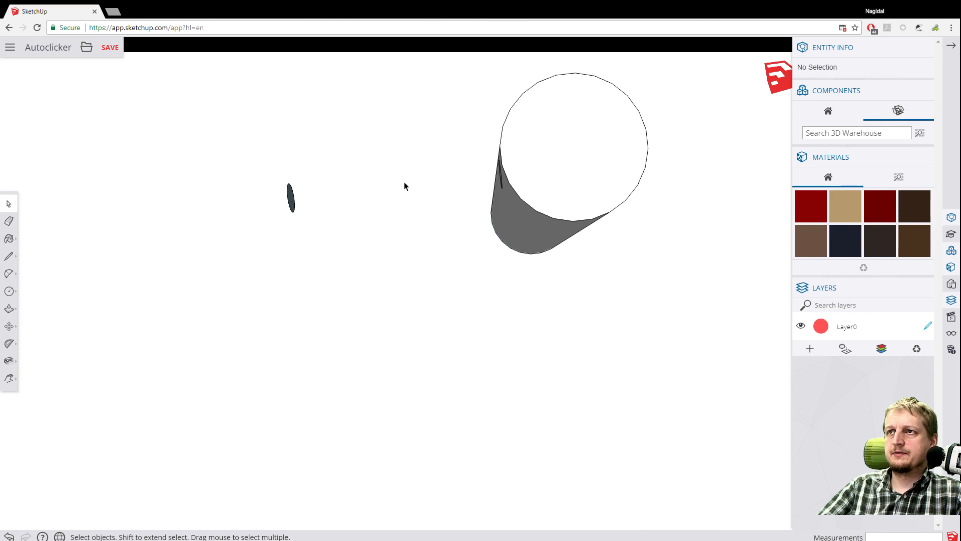
scroll(472, 176, "up", 2)
left_click(539, 180)
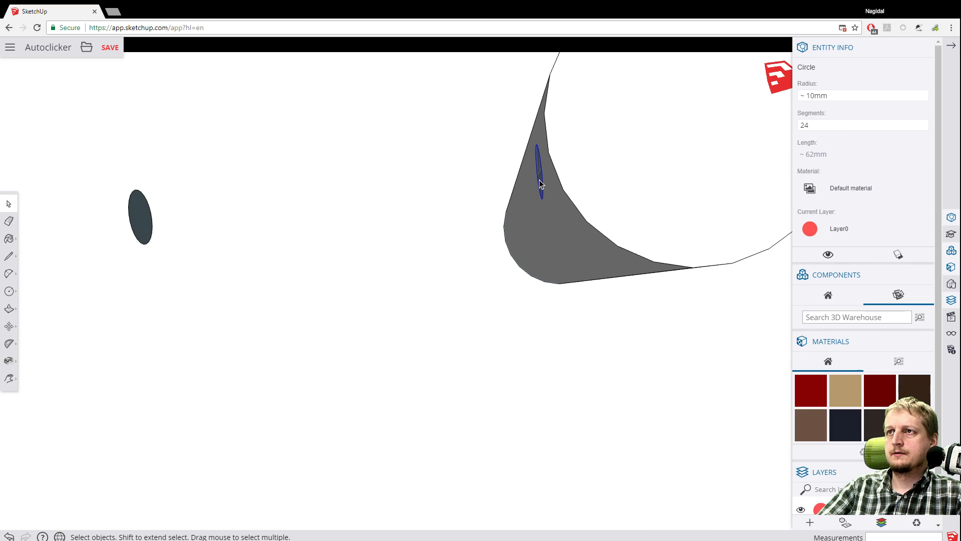
key("Delete")
left_click(139, 220)
key("Delete")
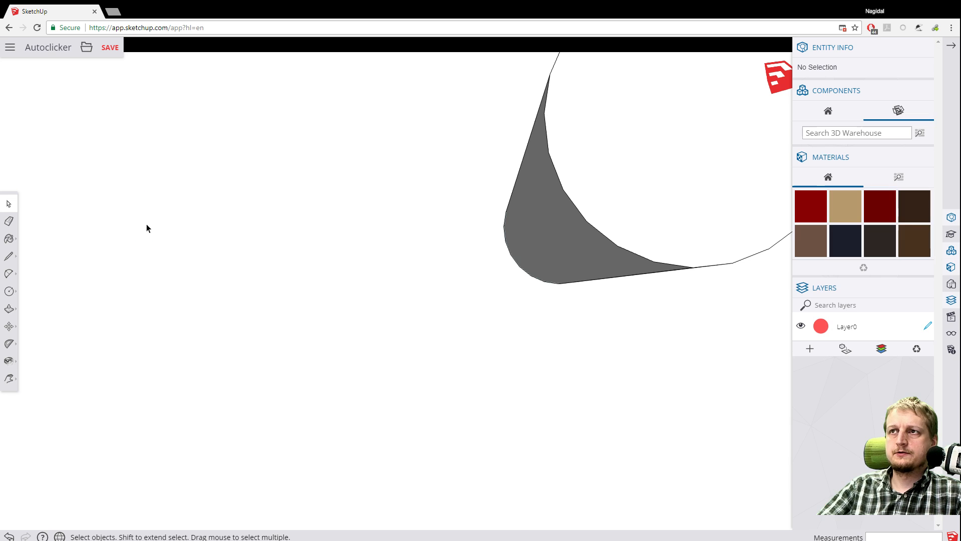
scroll(151, 226, "down", 5)
scroll(167, 222, "down", 3)
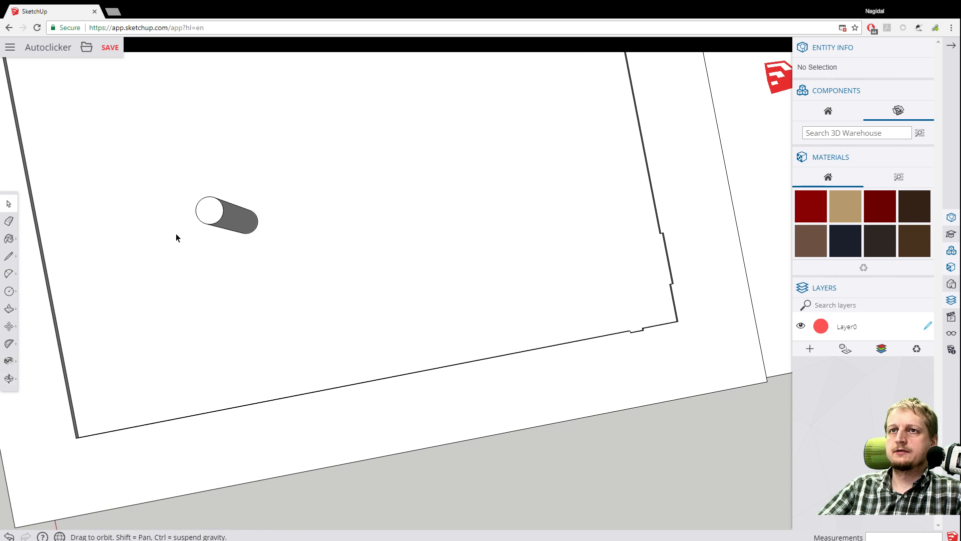
middle_click_drag(176, 234, 185, 112)
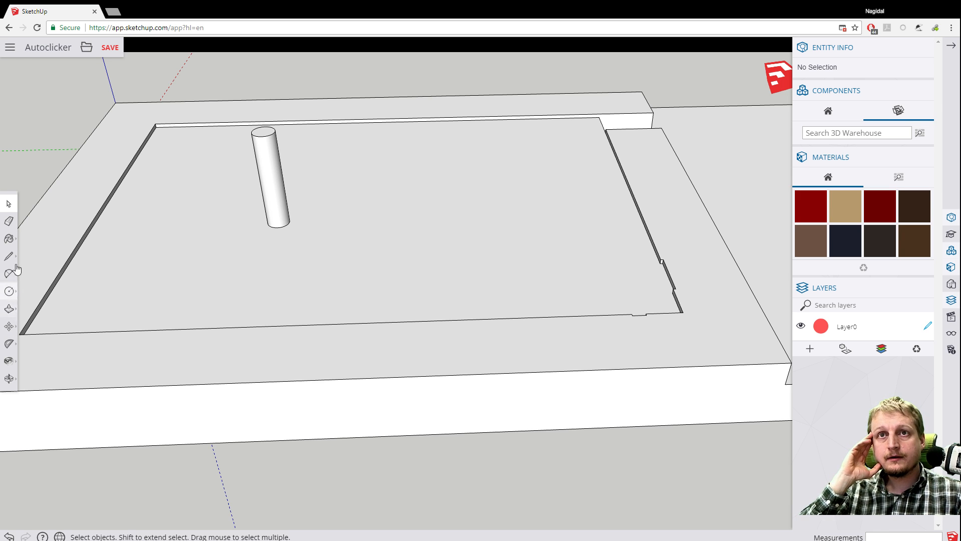
Try to draw a rectangle of about 94 × 634 mm on the recess floor from its long edge, and undo it.
left_click(9, 293)
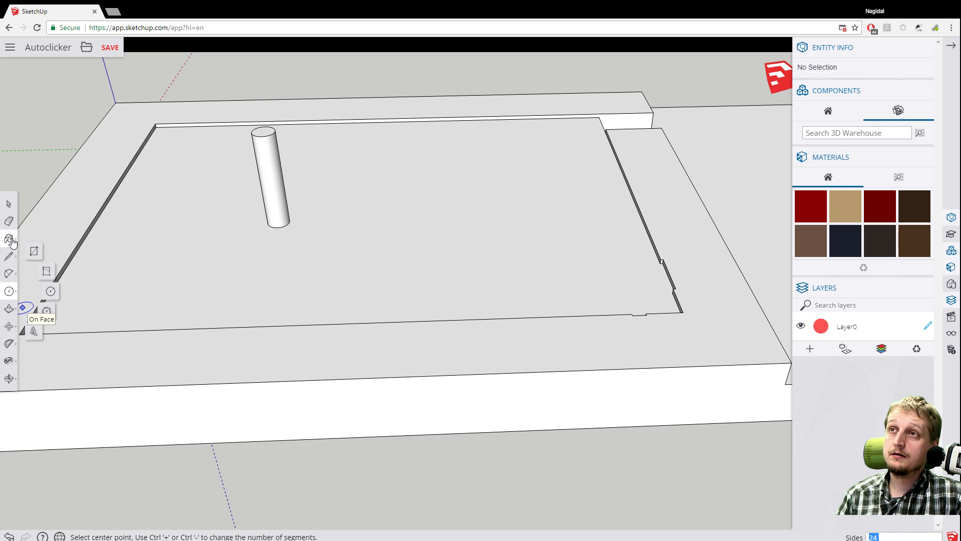
scroll(161, 265, "down", 2)
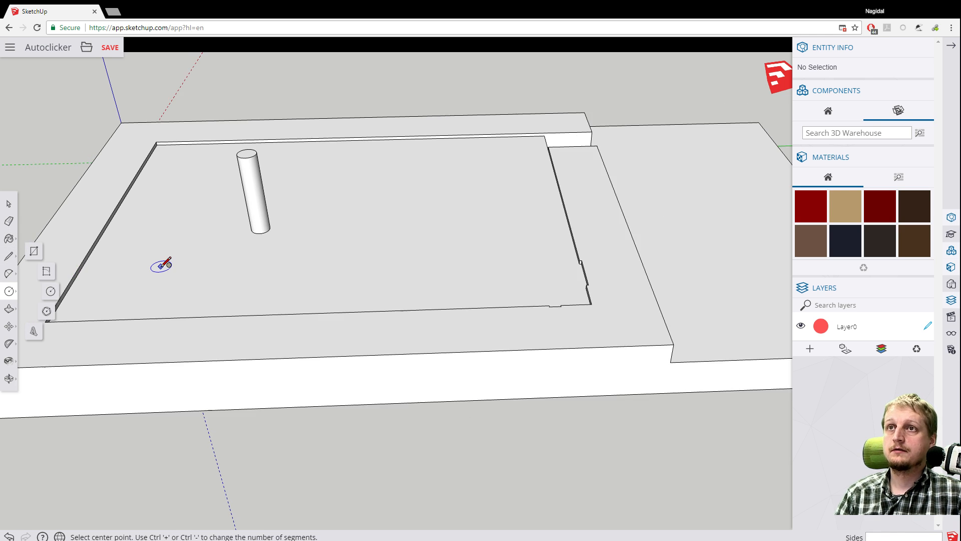
scroll(161, 264, "up", 1)
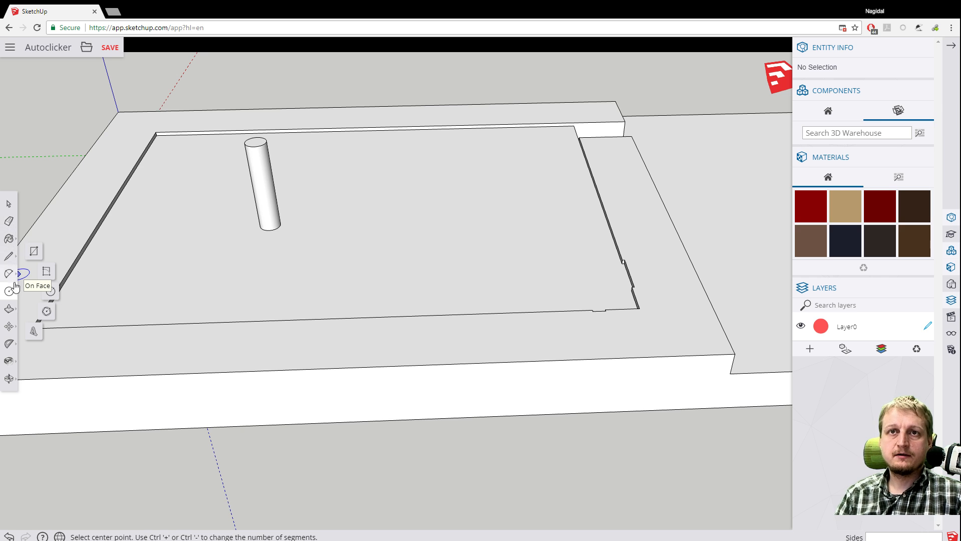
left_click(34, 253)
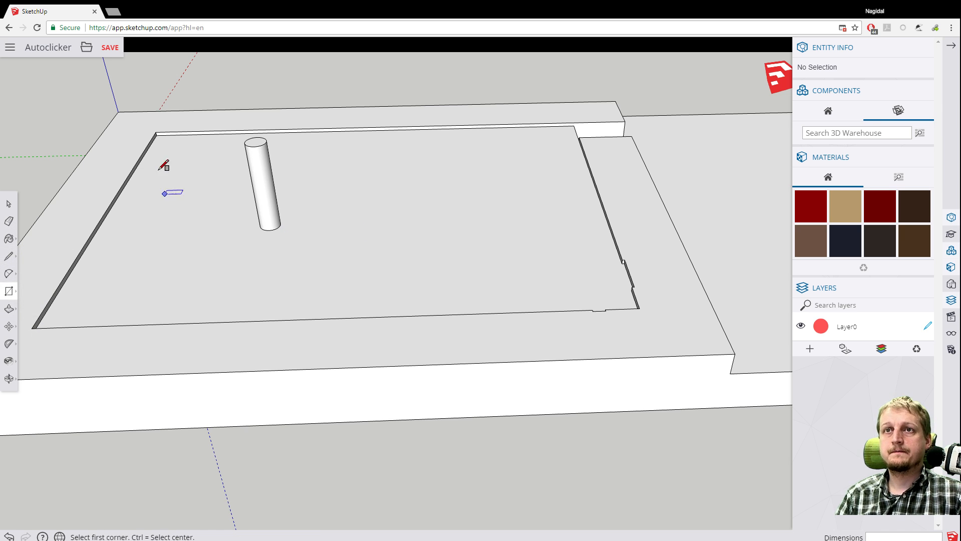
left_click(218, 134)
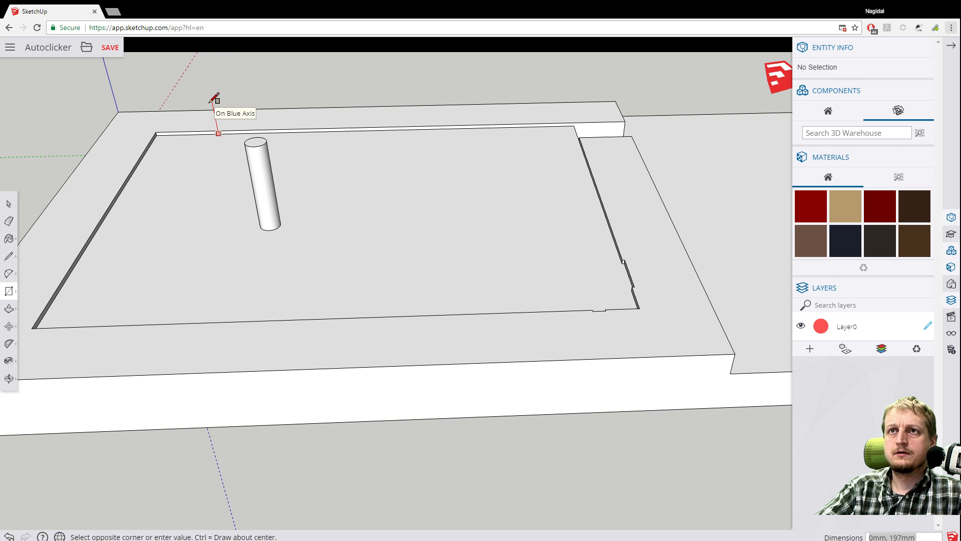
middle_click_drag(213, 76, 472, 88)
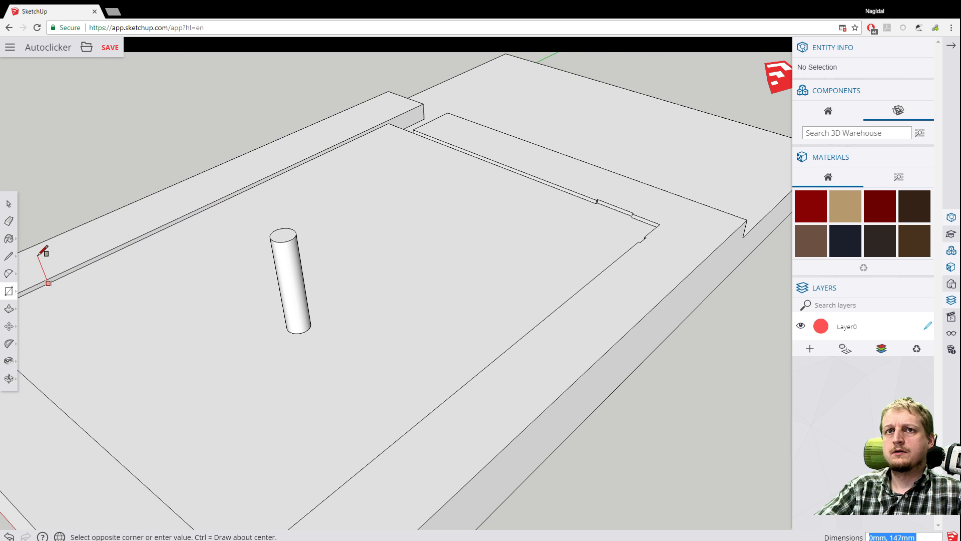
left_click(152, 331)
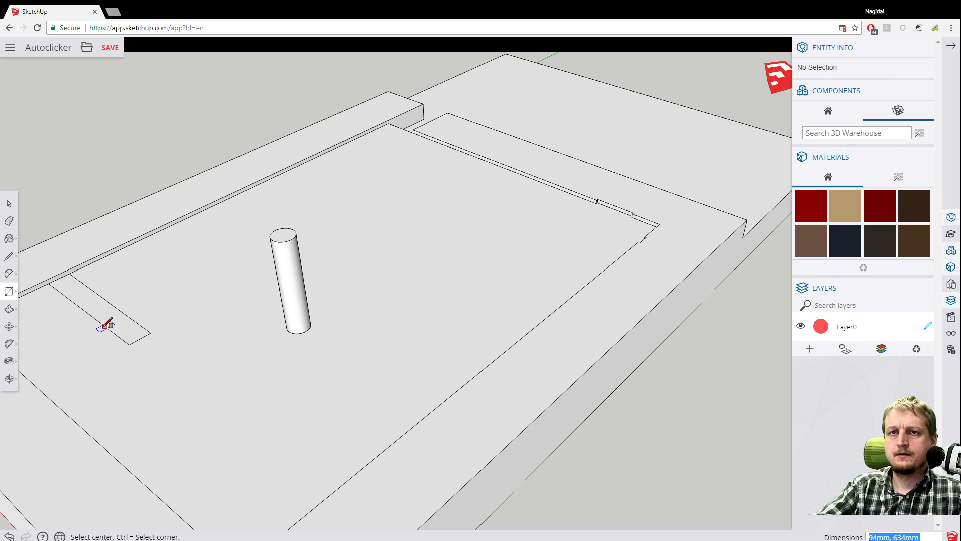
key("ctrl+z")
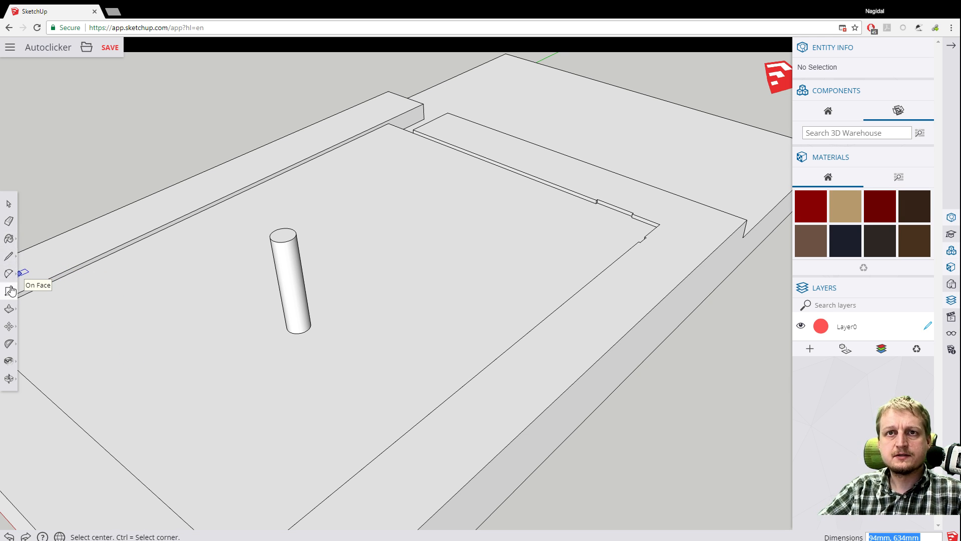
Draw an upright rectangular face with lines across the recess width beside the cylinder, with its base about 1806 mm long.
left_click(34, 245)
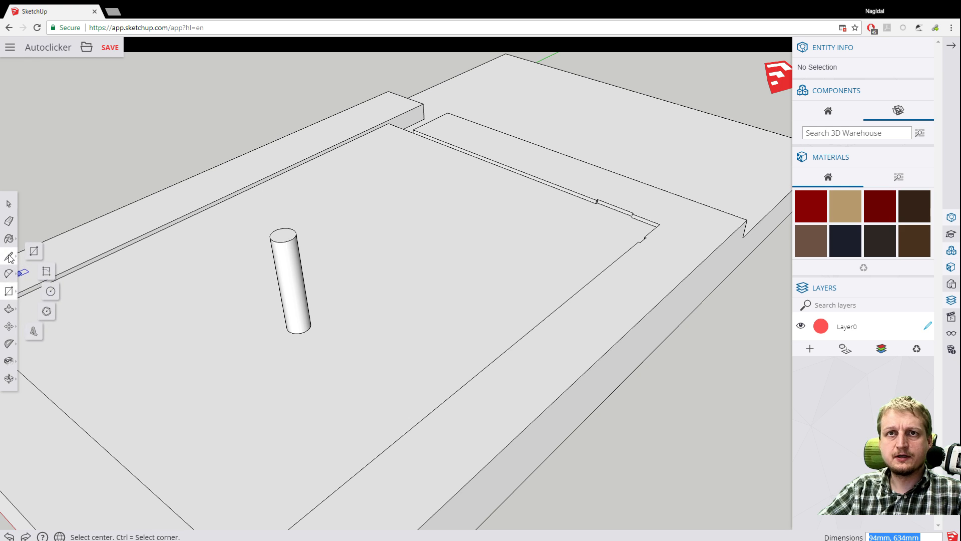
left_click(60, 277)
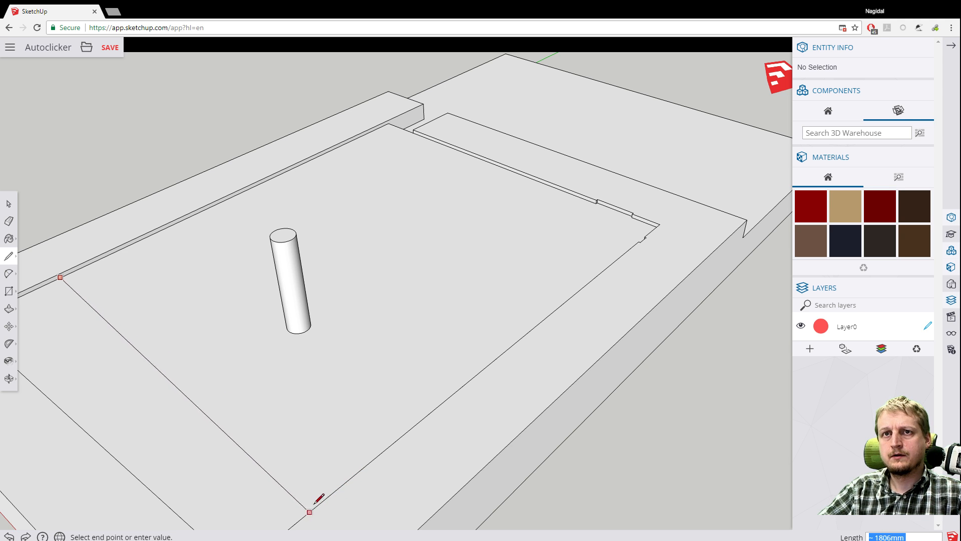
scroll(262, 402, "down", 3)
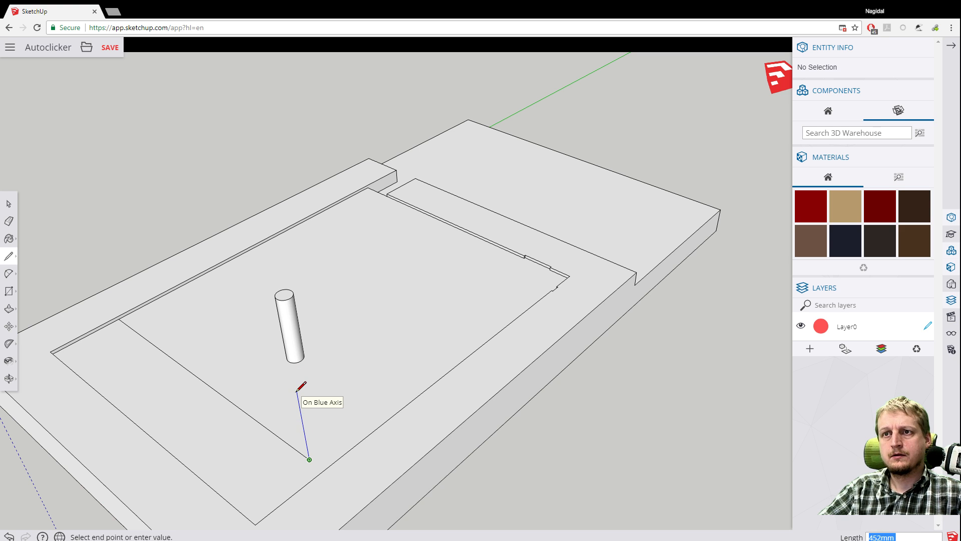
left_click(294, 375)
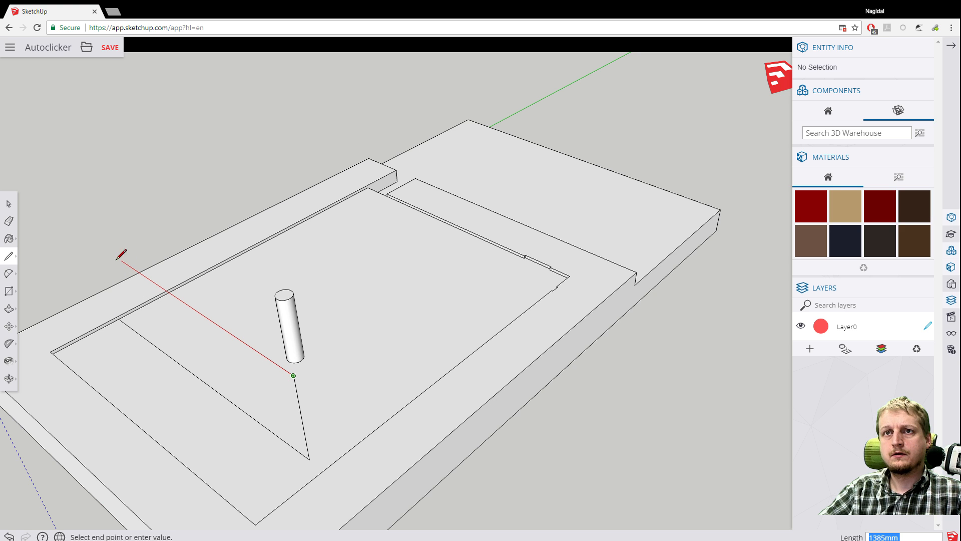
left_click(91, 240)
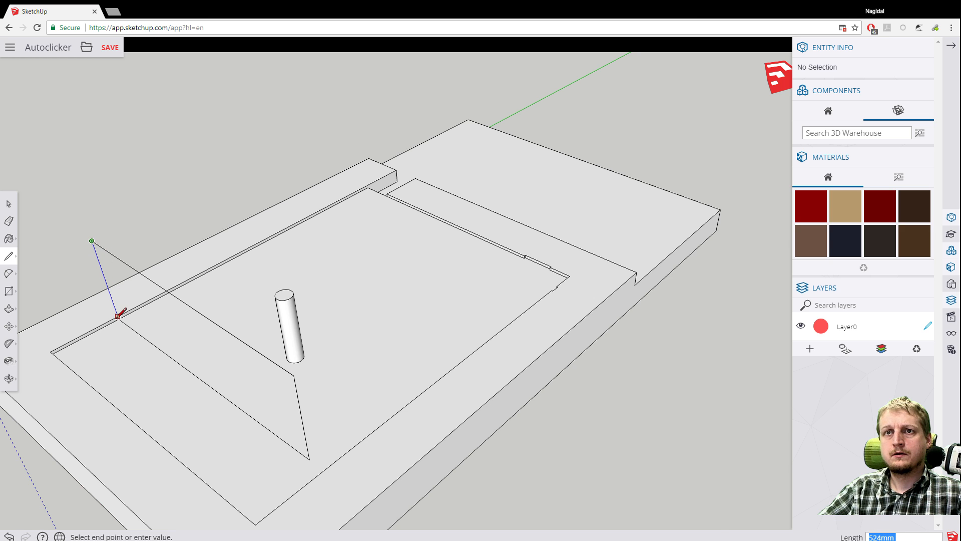
scroll(118, 318, "up", 6)
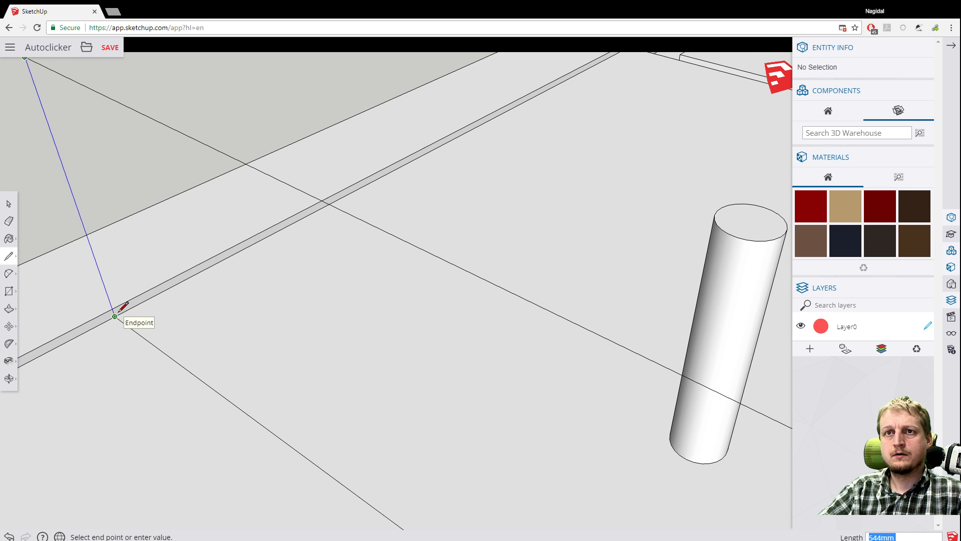
left_click(118, 313)
Draw a circle of about 11 mm radius on the side of the upright face that faces the cylinder.
scroll(346, 270, "down", 7)
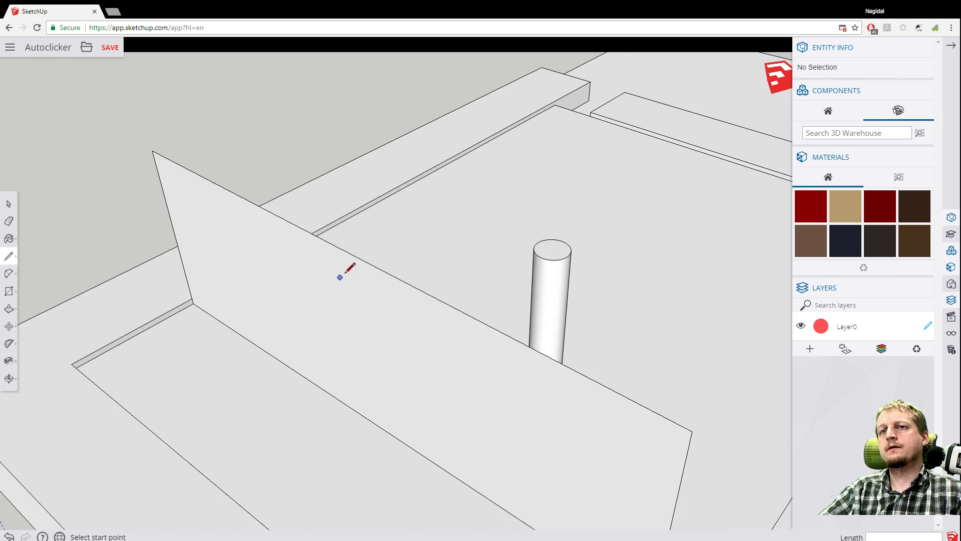
mouse_move(453, 245)
middle_mouse_down()
mouse_move(324, 237)
mouse_move(163, 165)
mouse_move(76, 238)
middle_mouse_up()
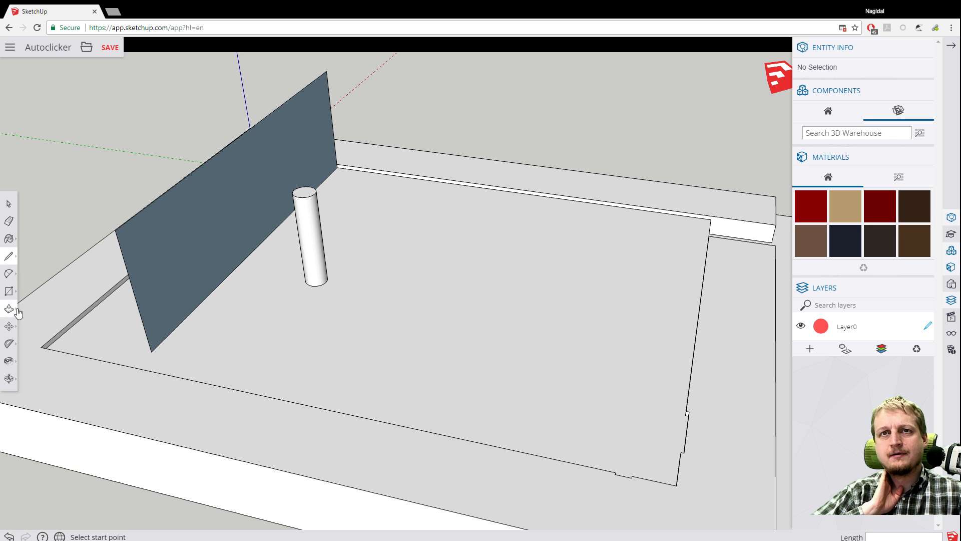
left_click(9, 277)
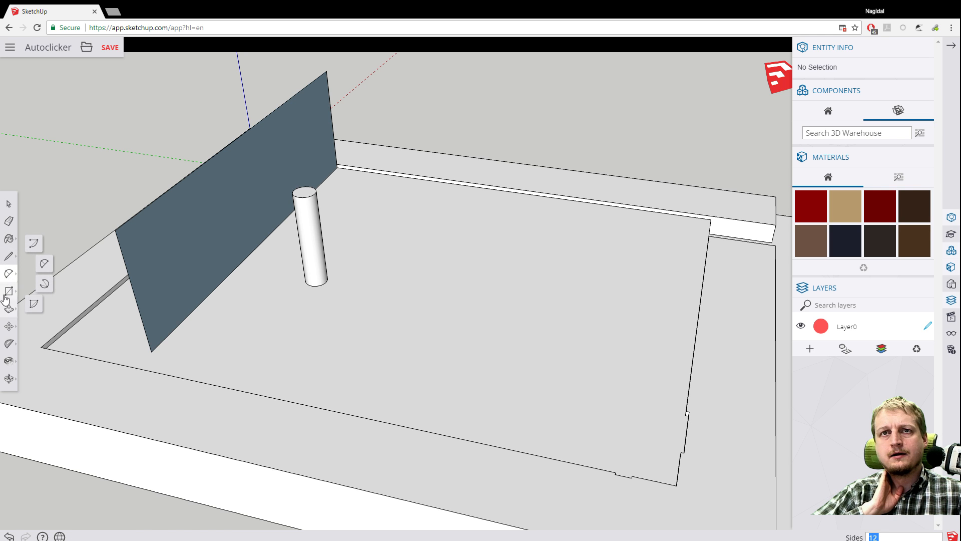
left_click(9, 295)
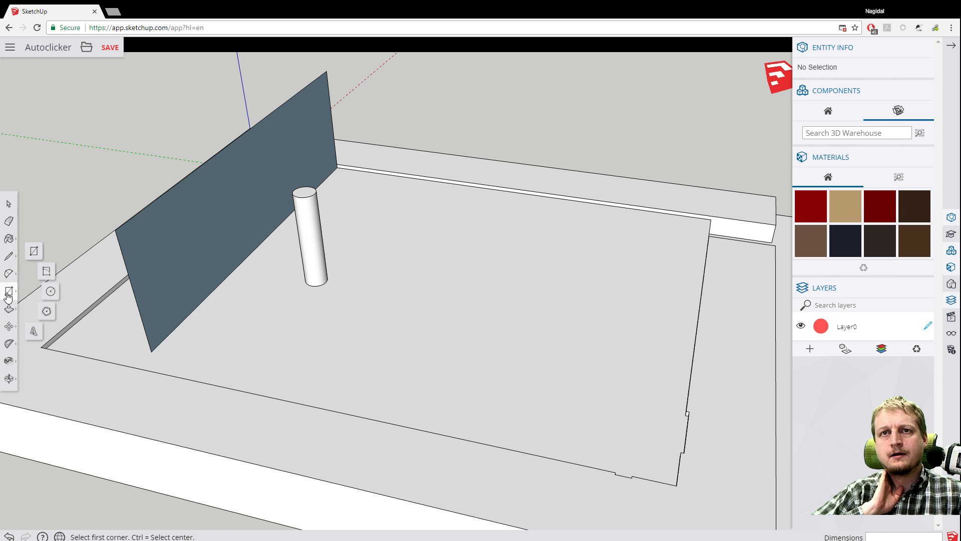
left_click(50, 291)
scroll(265, 218, "up", 3)
scroll(195, 200, "up", 2)
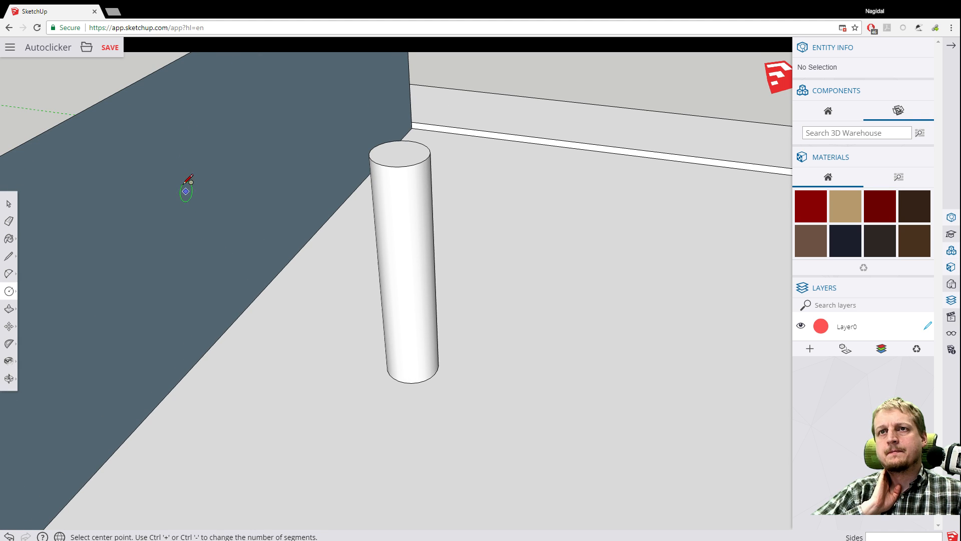
left_click(131, 188)
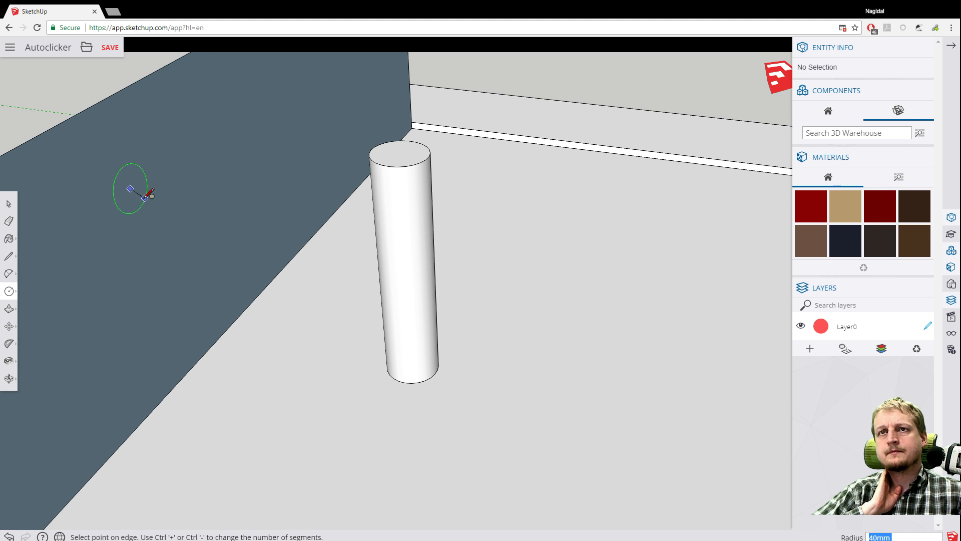
scroll(142, 192, "up", 2)
scroll(128, 181, "up", 4)
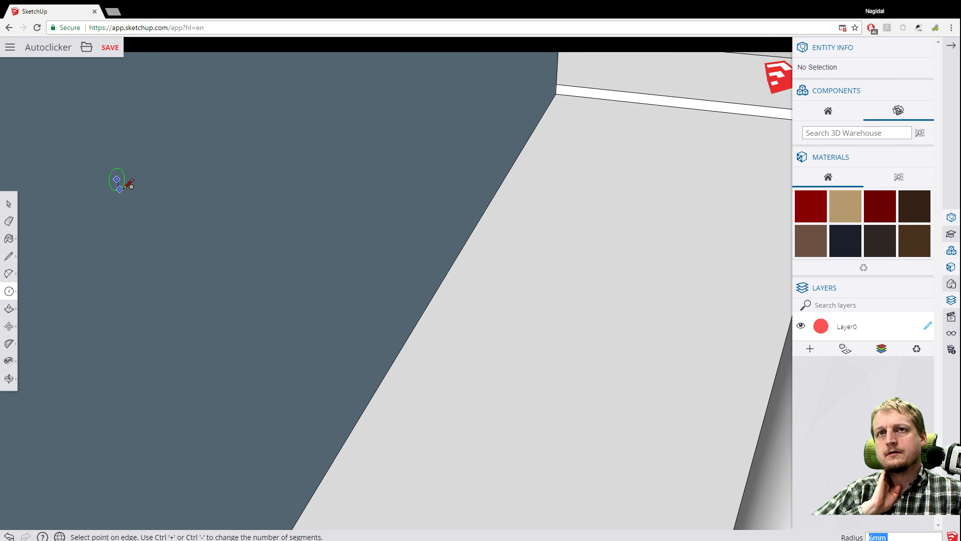
scroll(128, 184, "up", 3)
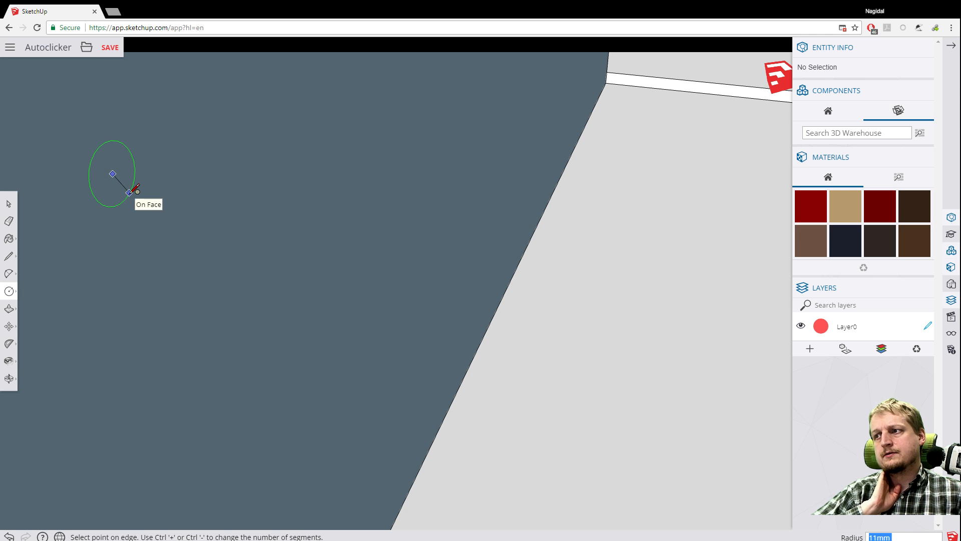
left_click(129, 191)
Push/Pull the circle about 297 mm out of the upright face to form a thin rod.
scroll(136, 199, "down", 6)
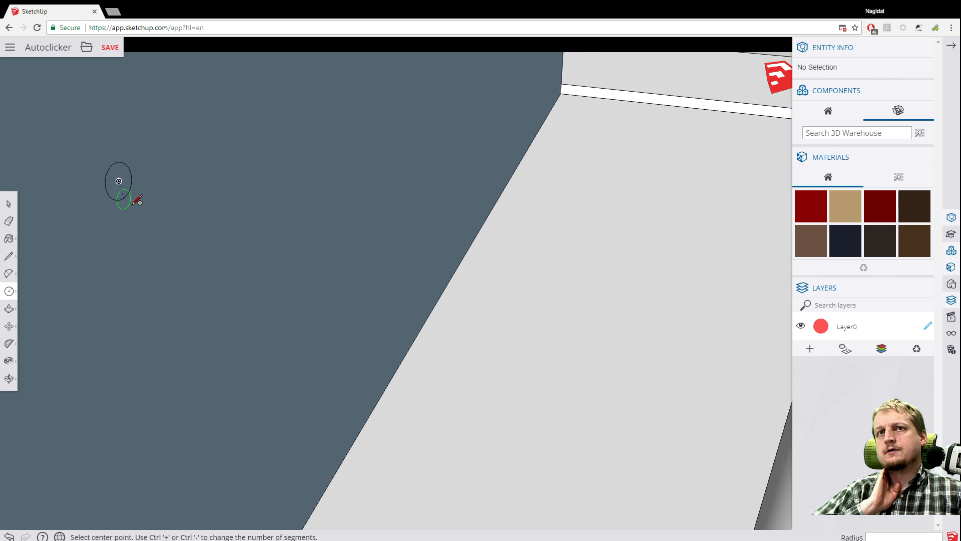
scroll(152, 213, "up", 2)
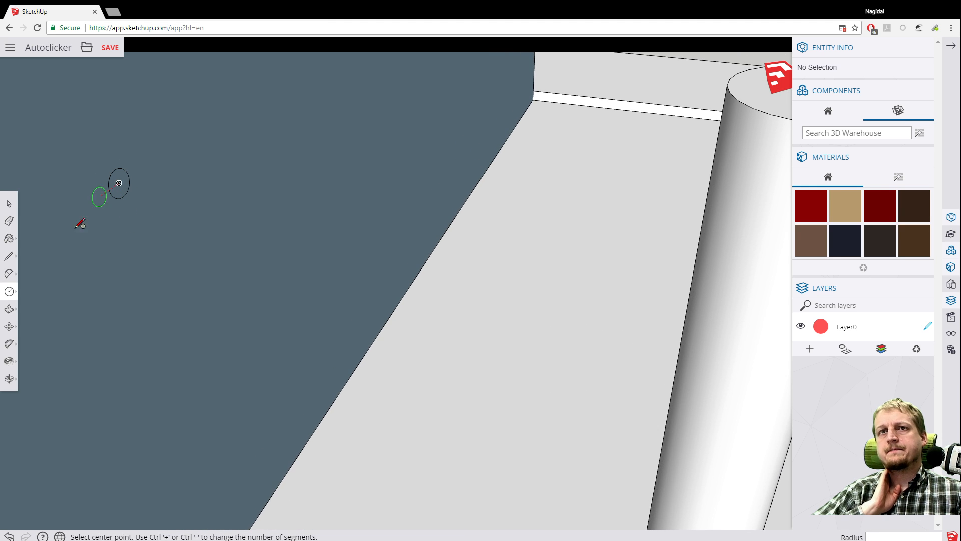
left_click(9, 204)
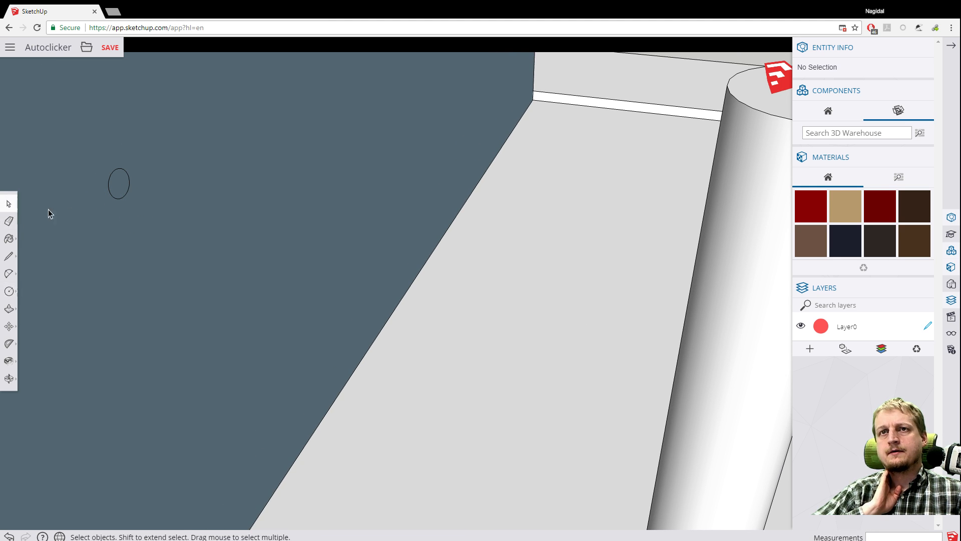
left_click(9, 308)
left_click(119, 188)
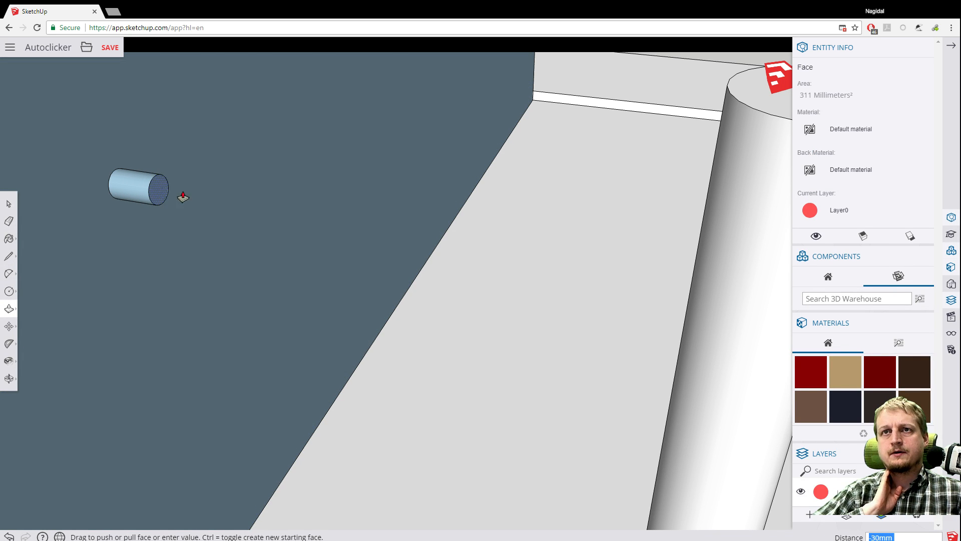
left_click(569, 256)
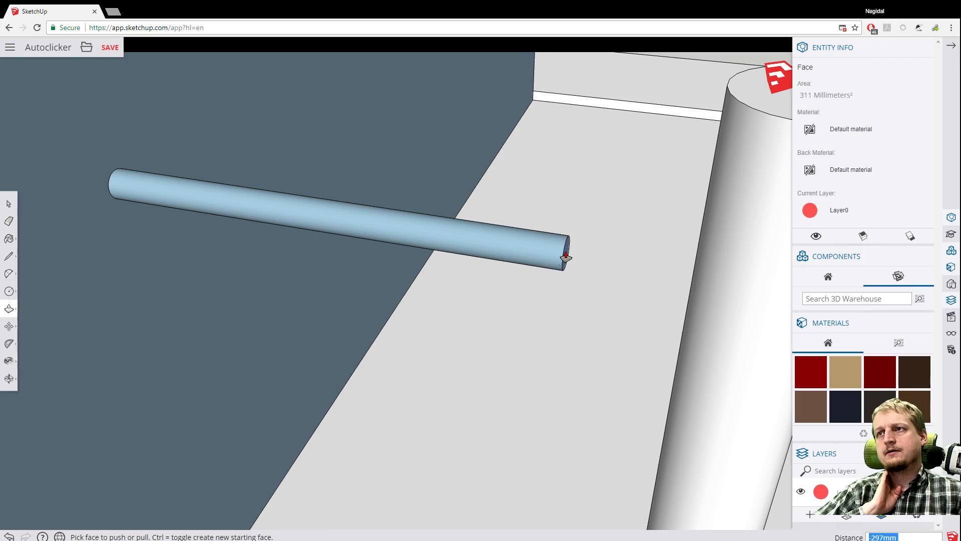
Push/Pull the rod's end face outward about another 385 mm so the rod reaches past the cylinder.
scroll(568, 256, "down", 2)
scroll(471, 299, "down", 5)
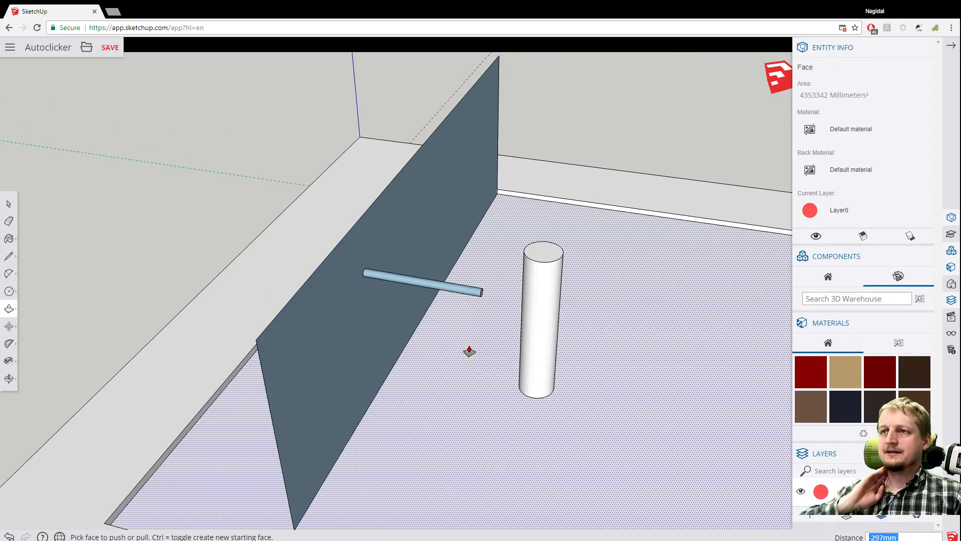
middle_click_drag(458, 367, 433, 261)
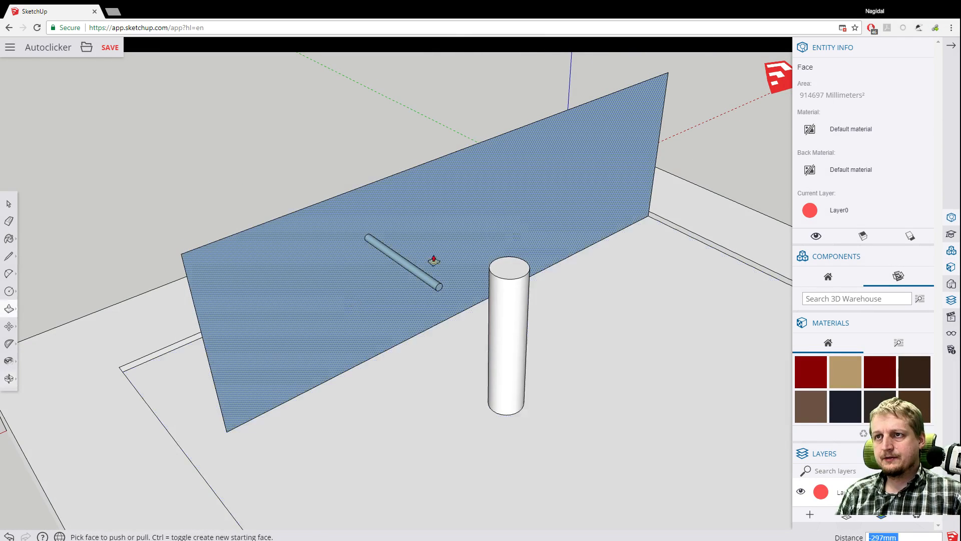
scroll(440, 288, "up", 3)
left_click(440, 288)
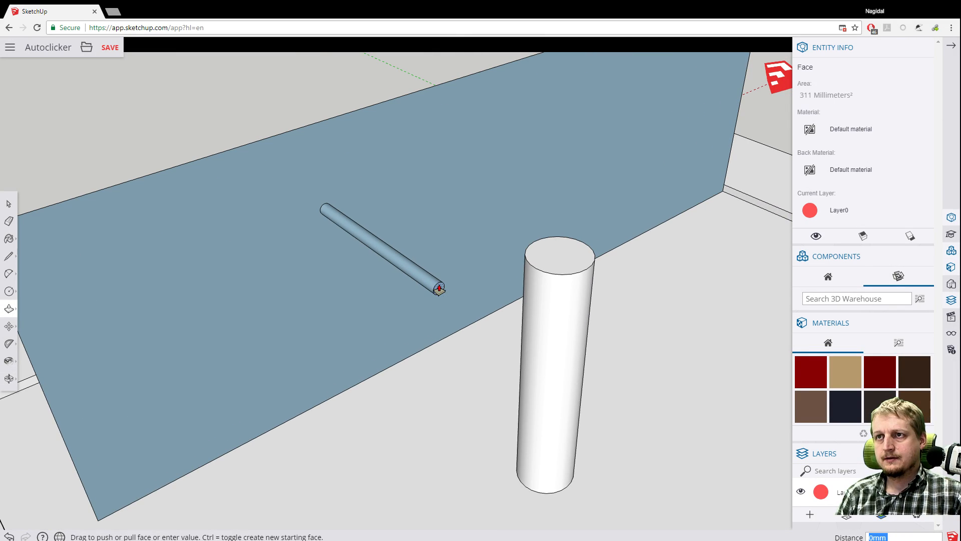
left_click(668, 422)
Move the cylinder group about 217 mm across the recess floor so the thin rod runs through its upper part.
scroll(360, 370, "down", 10)
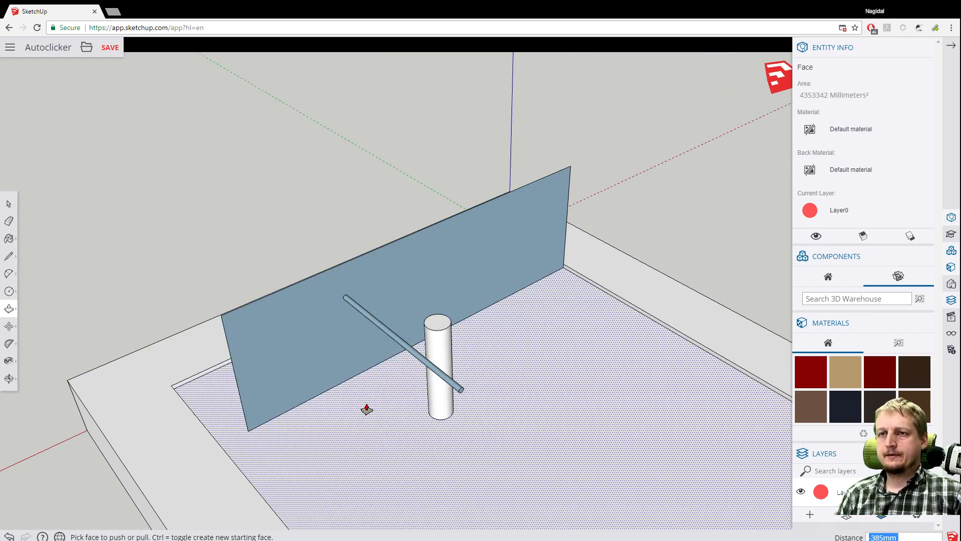
middle_click_drag(367, 410, 118, 285)
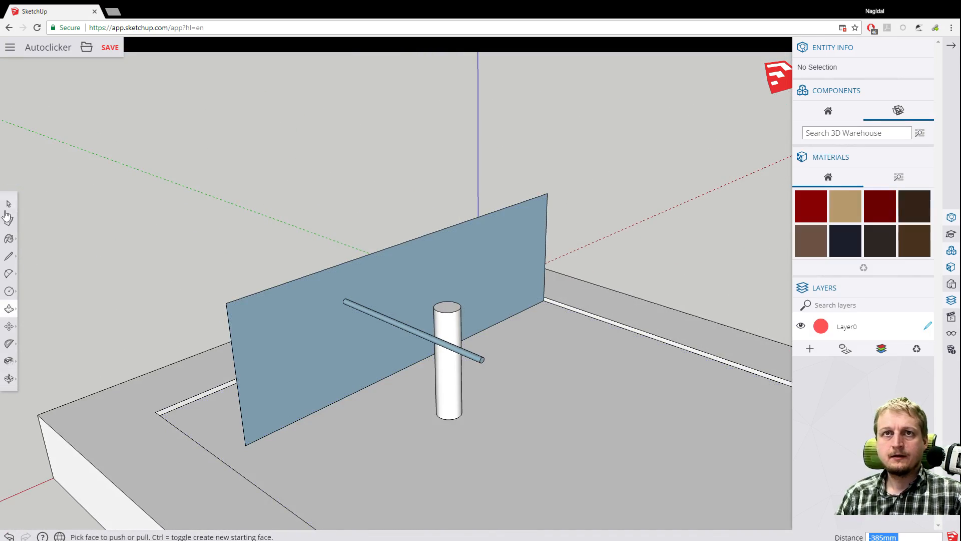
left_click(7, 210)
left_click(453, 320)
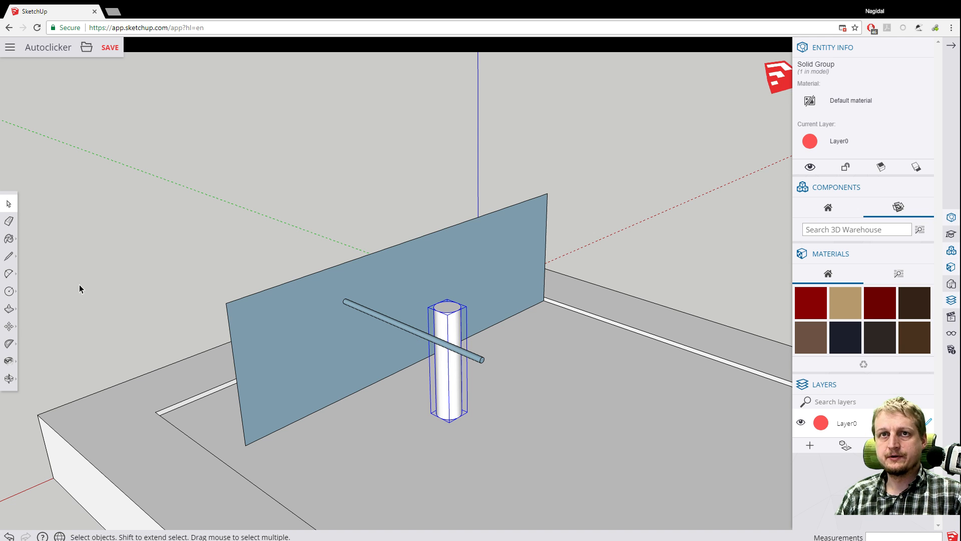
left_click(9, 326)
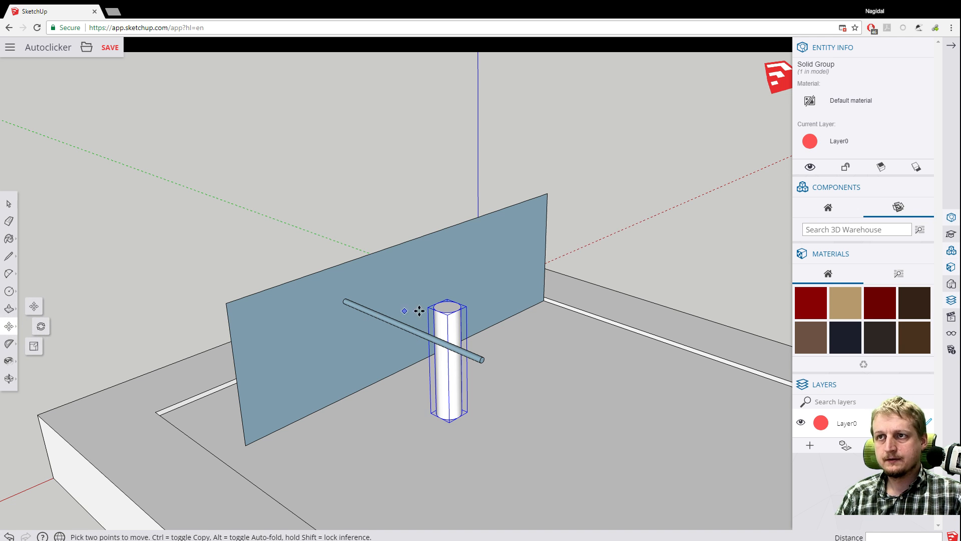
left_click(447, 305)
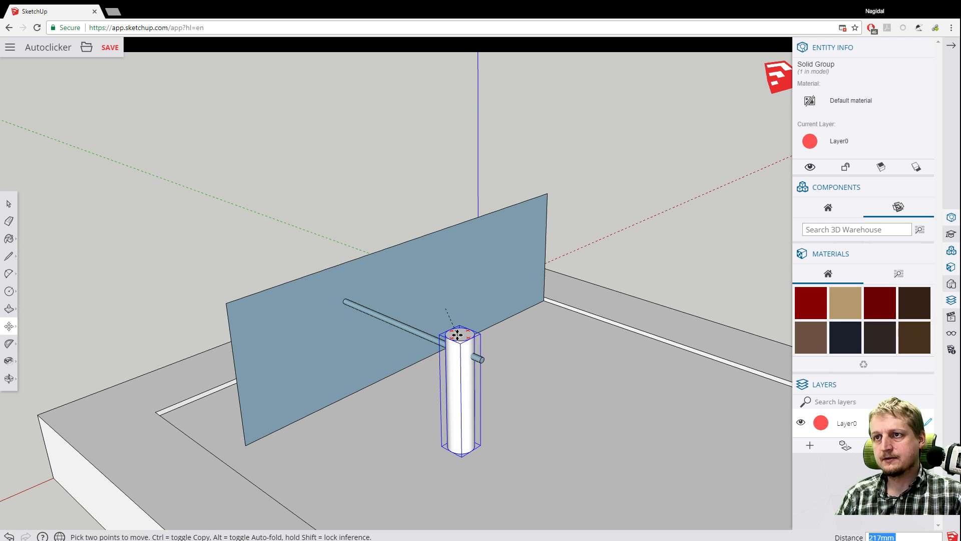
Examine from the rod's end how well the rod is centred across the cylinder's width.
middle_click_drag(412, 374, 240, 374)
scroll(340, 359, "up", 4)
scroll(340, 360, "up", 4)
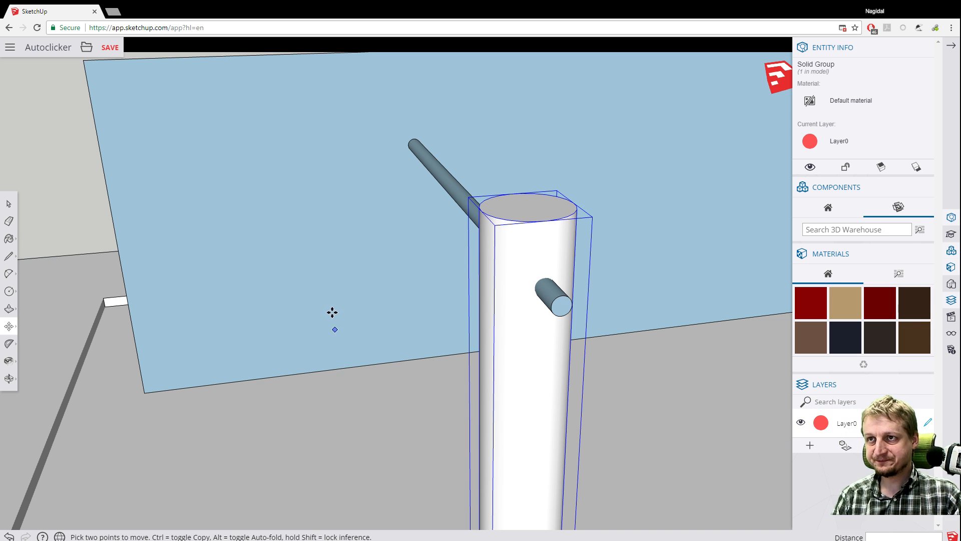
scroll(330, 310, "down", 8)
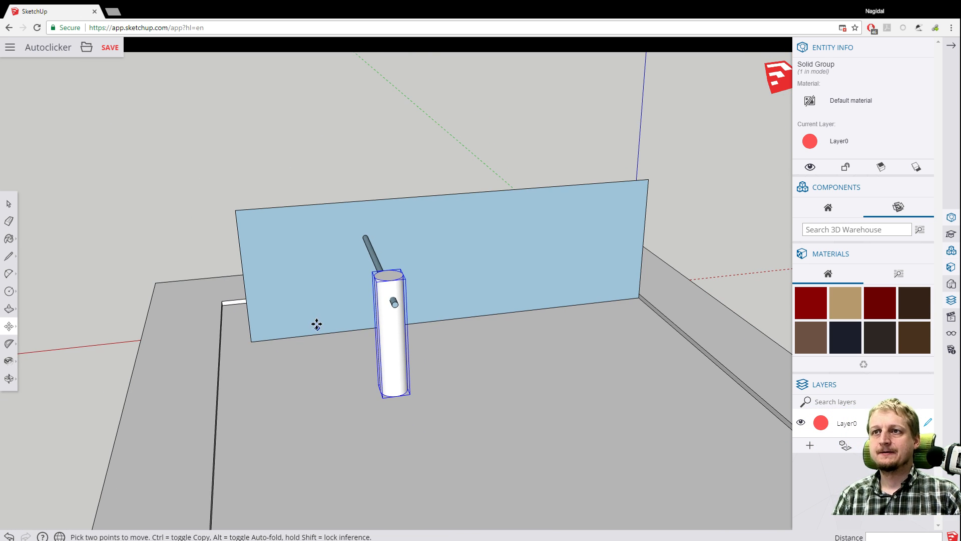
scroll(316, 323, "up", 5)
scroll(320, 318, "down", 3)
scroll(282, 316, "up", 1)
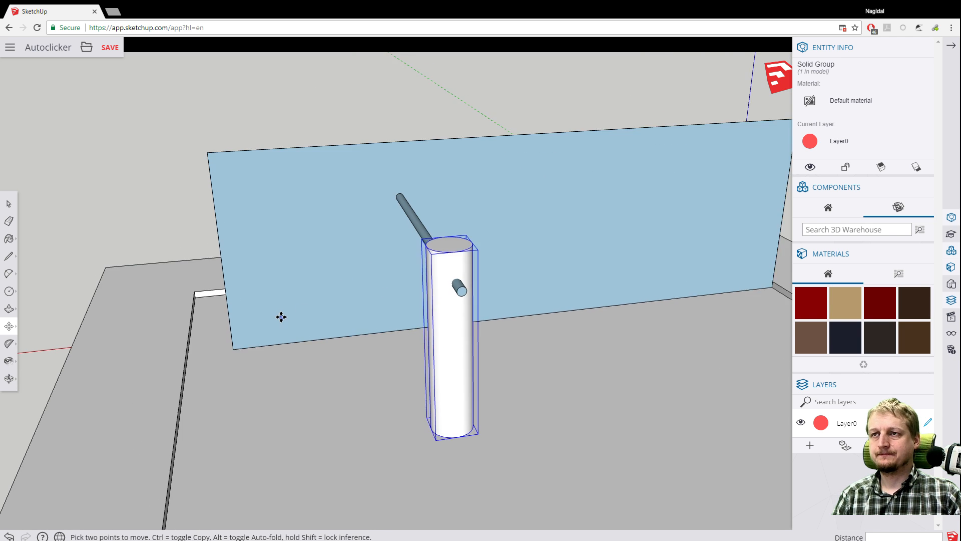
Shift the cylinder group about 3 mm along the red axis to centre it on the rod.
middle_click_drag(339, 343, 280, 338)
key("m")
scroll(292, 326, "up", 2)
scroll(345, 312, "down", 1)
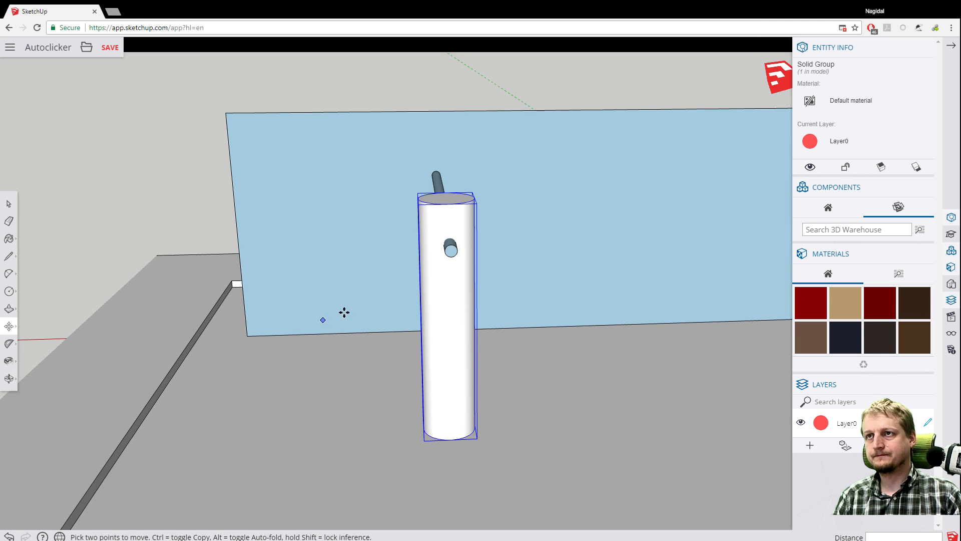
middle_click_drag(344, 312, 329, 304)
left_click(433, 211)
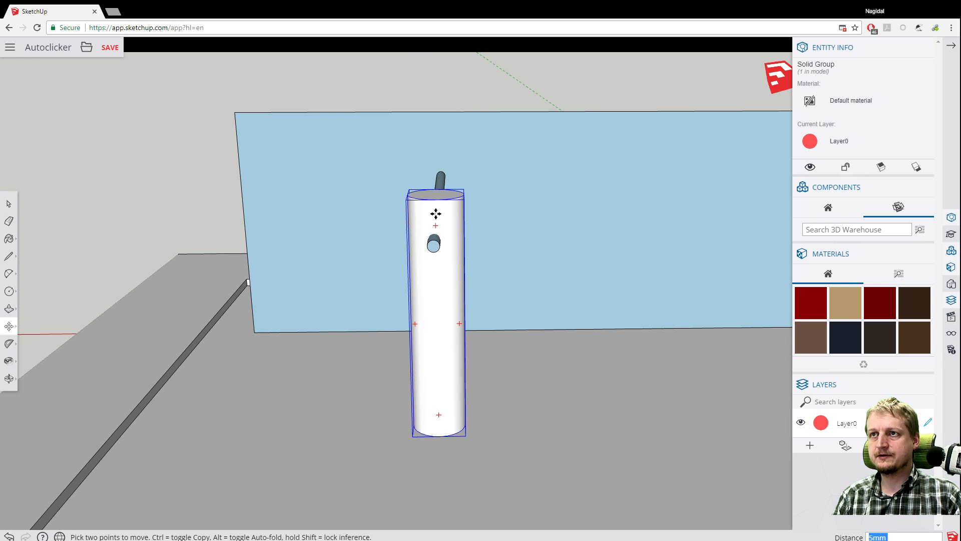
scroll(433, 215, "up", 3)
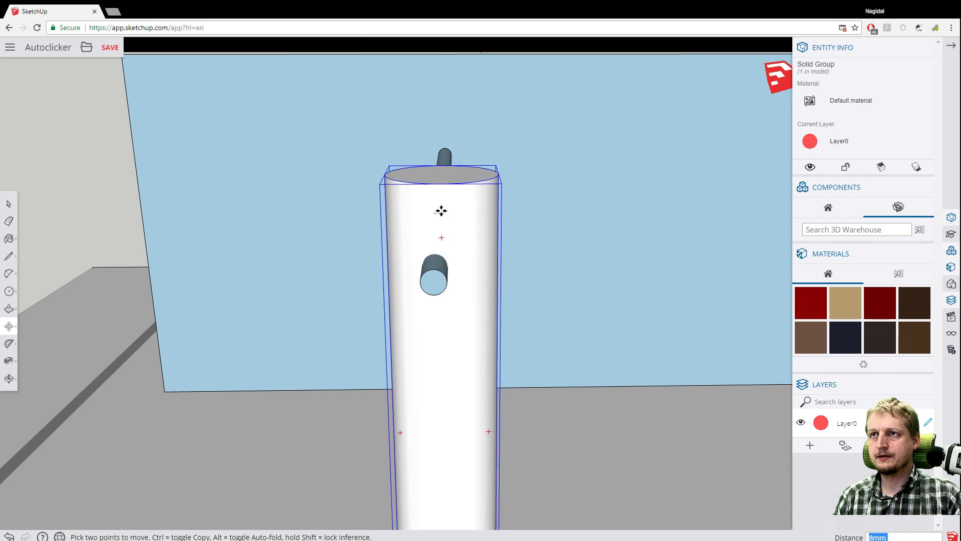
scroll(440, 207, "up", 6)
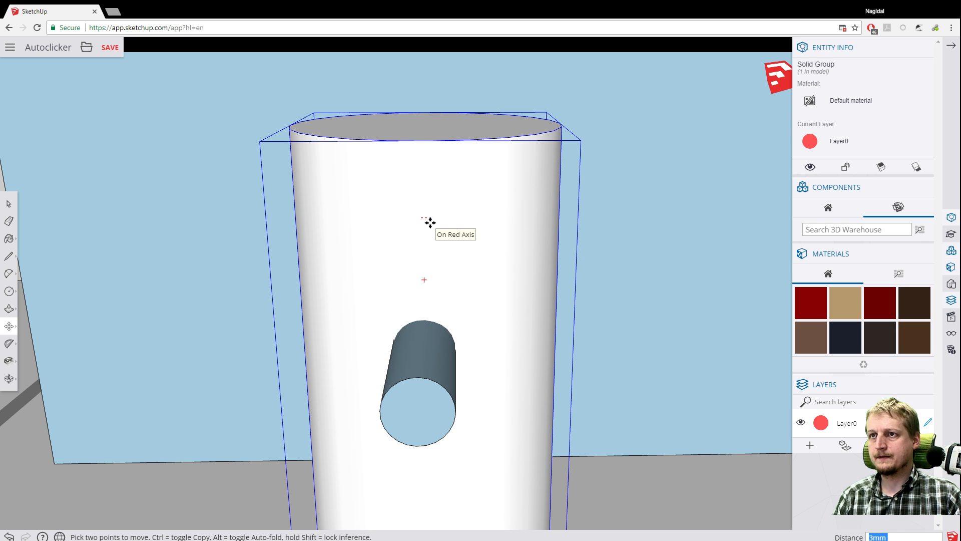
left_click(430, 222)
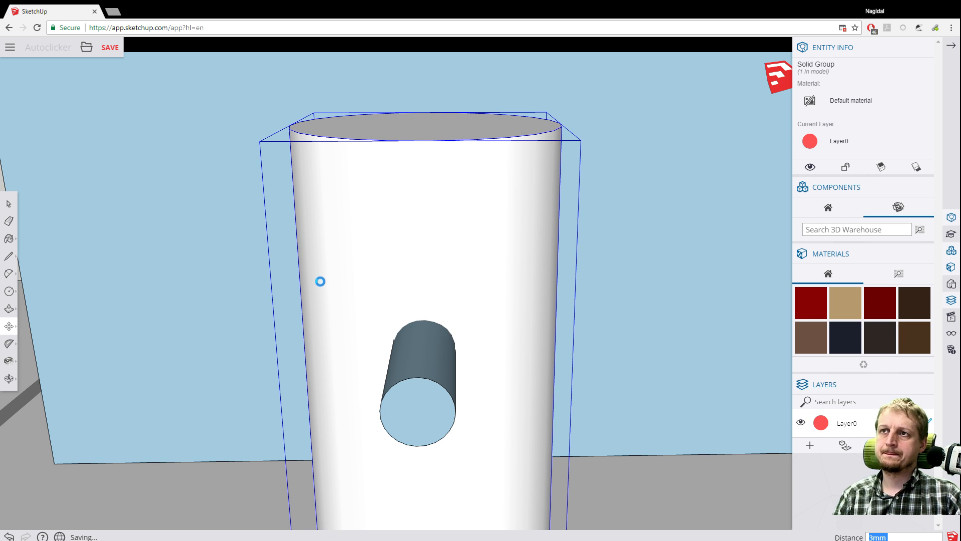
scroll(320, 282, "down", 2)
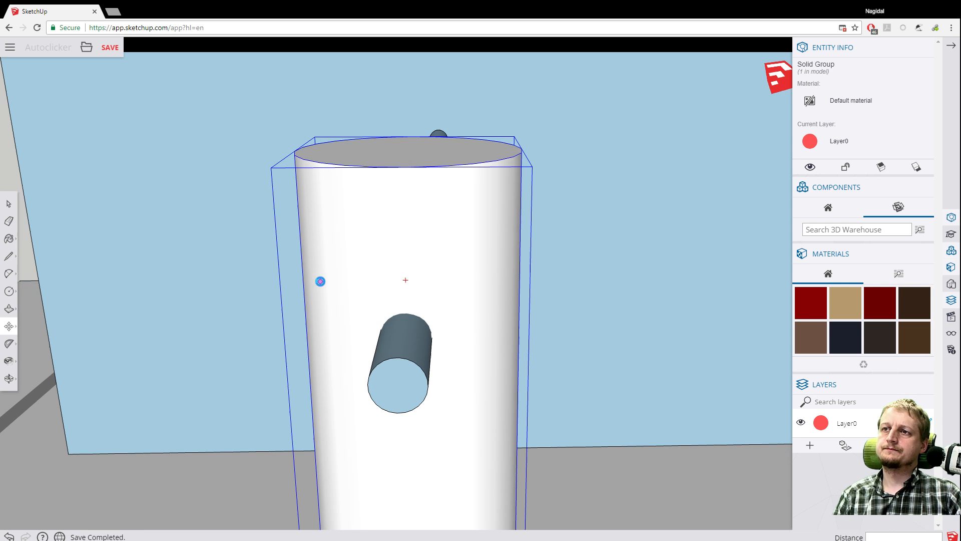
scroll(272, 337, "down", 3)
key("o")
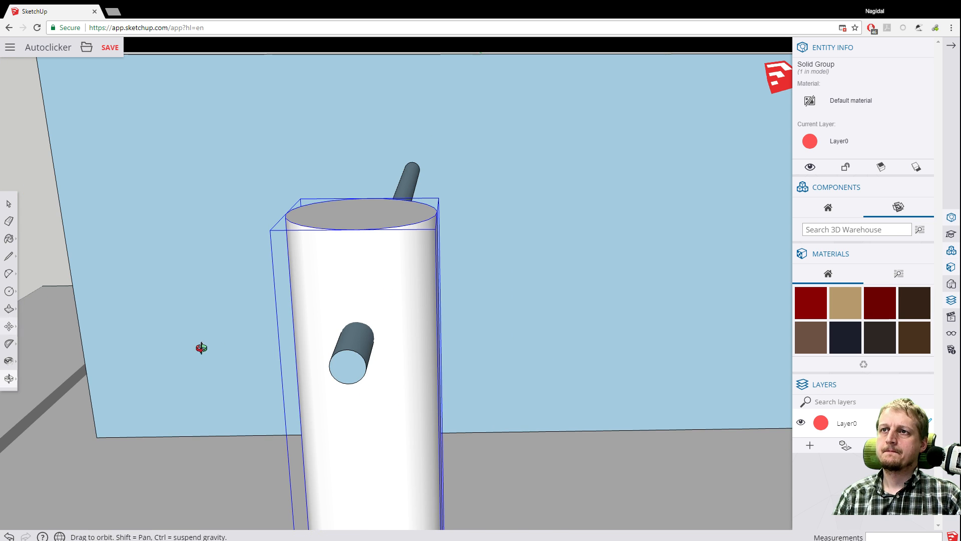
Examine the rod through the white cylinder and the hole in the upright panel from several sides.
left_click_drag(202, 346, 223, 342)
key("m")
scroll(224, 343, "down", 4)
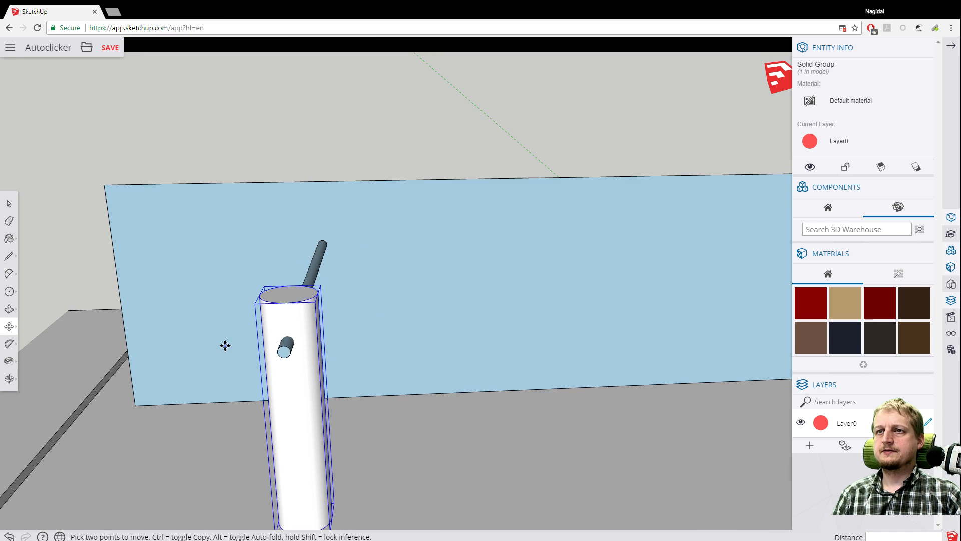
scroll(215, 358, "down", 1)
scroll(201, 369, "down", 2)
middle_click_drag(176, 417, 693, 362)
key("m")
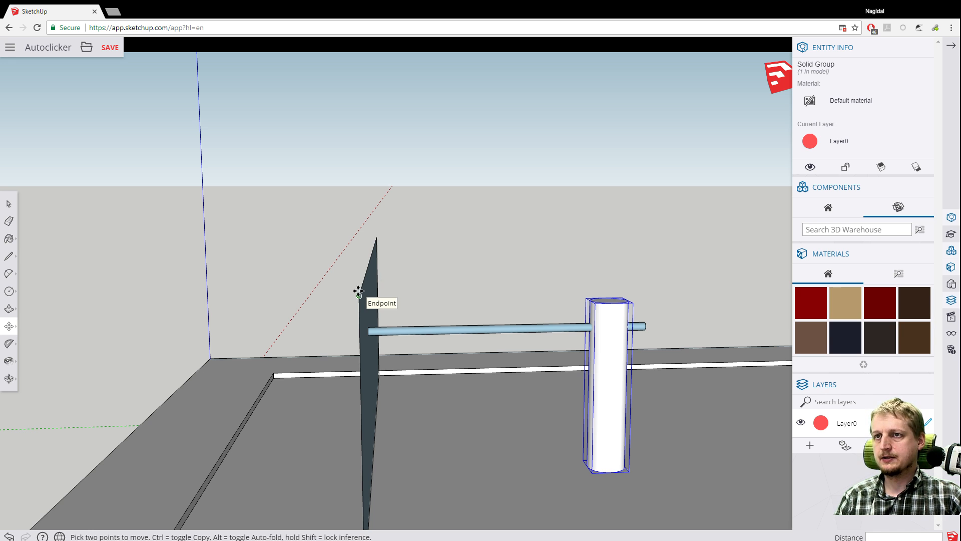
scroll(273, 391, "up", 3)
scroll(504, 276, "down", 2)
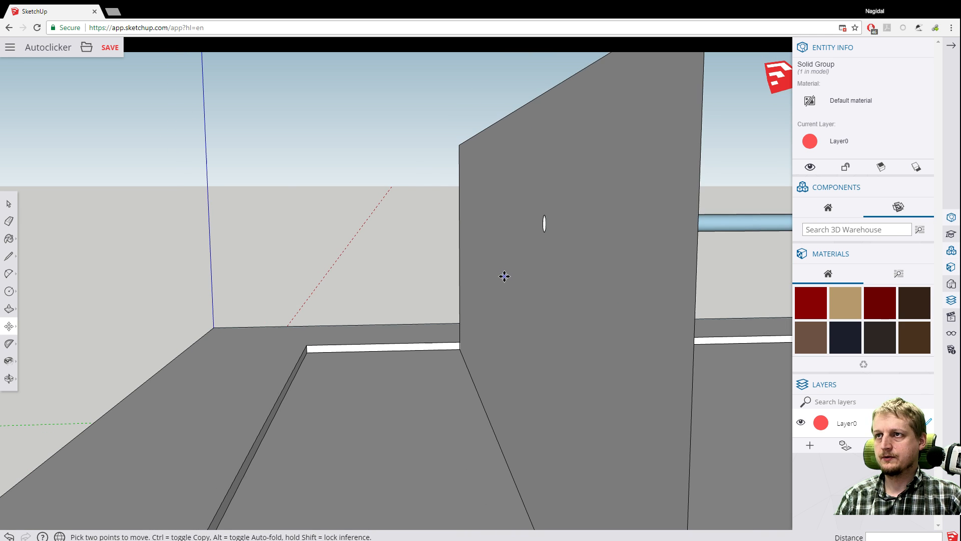
scroll(258, 285, "up", 1)
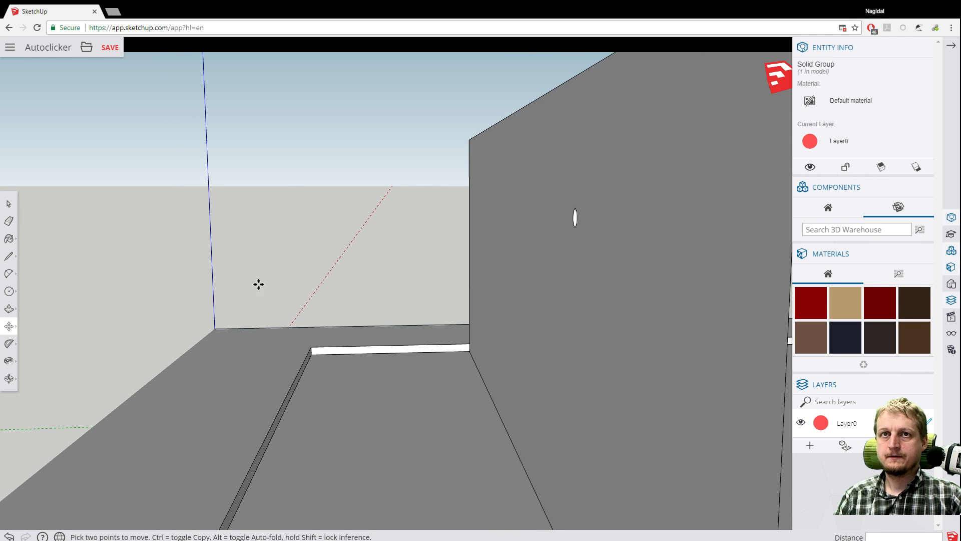
Examine the round hole in the upright panel up close from different angles.
left_click(12, 312)
scroll(564, 220, "up", 4)
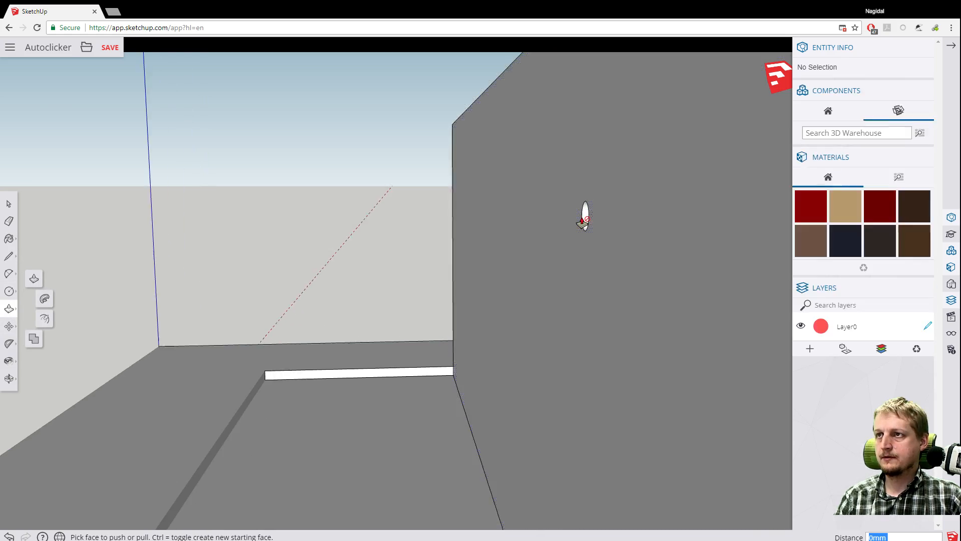
scroll(563, 224, "up", 2)
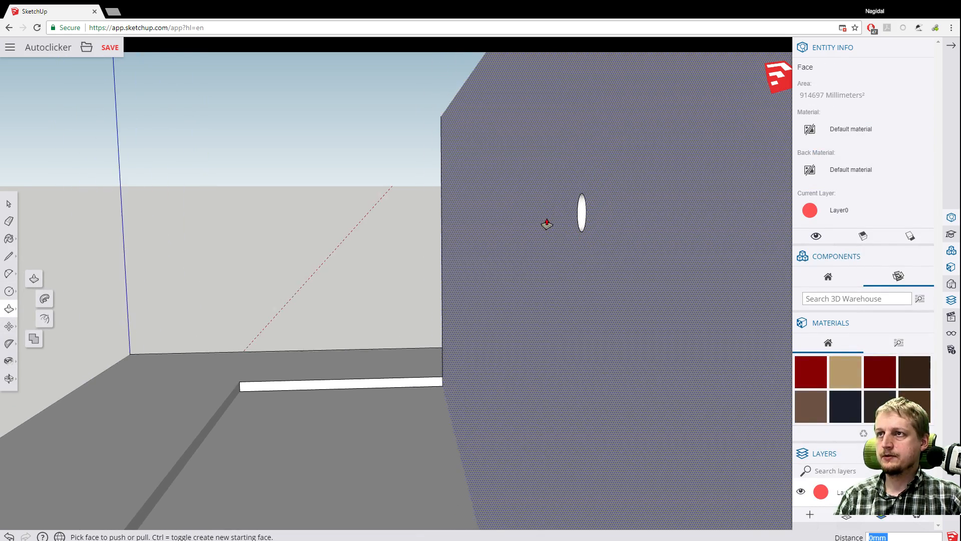
scroll(558, 232, "down", 6)
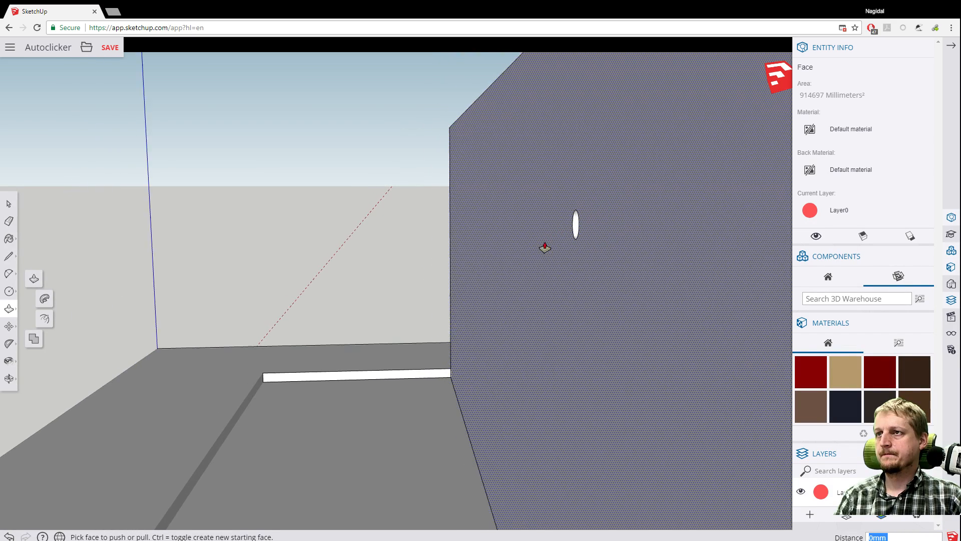
scroll(536, 246, "down", 2)
scroll(536, 246, "up", 5)
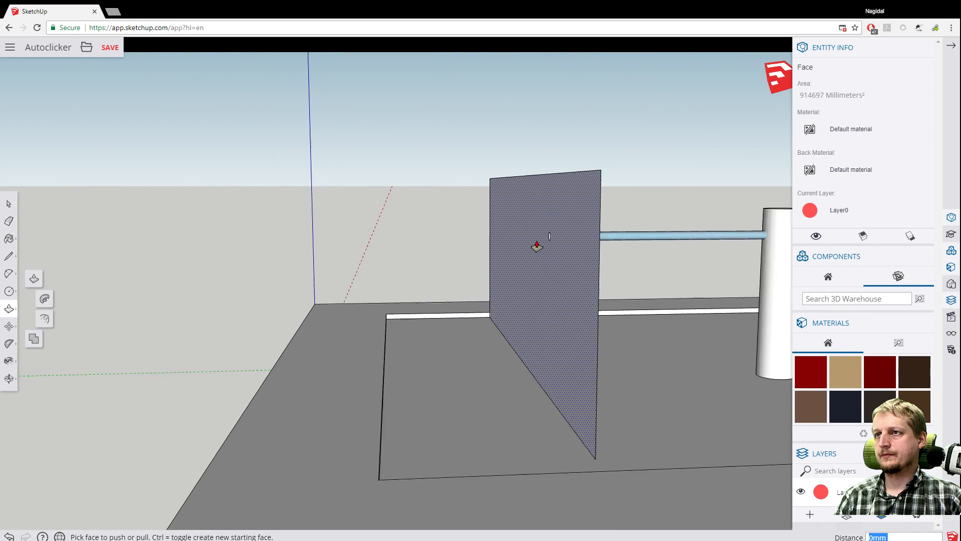
scroll(536, 246, "up", 5)
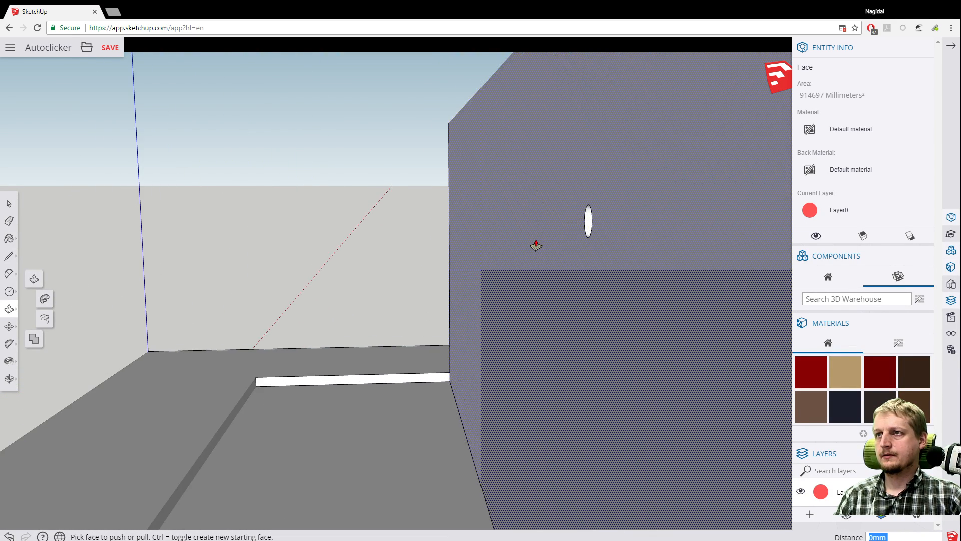
key("Escape")
middle_click_drag(590, 290, 756, 317)
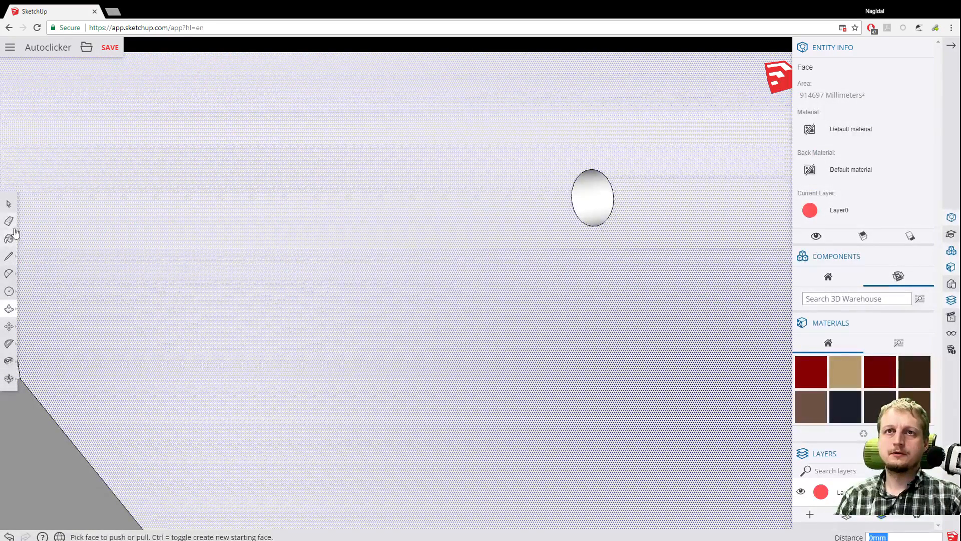
middle_click_drag(221, 259, 175, 249)
scroll(176, 249, "down", 1)
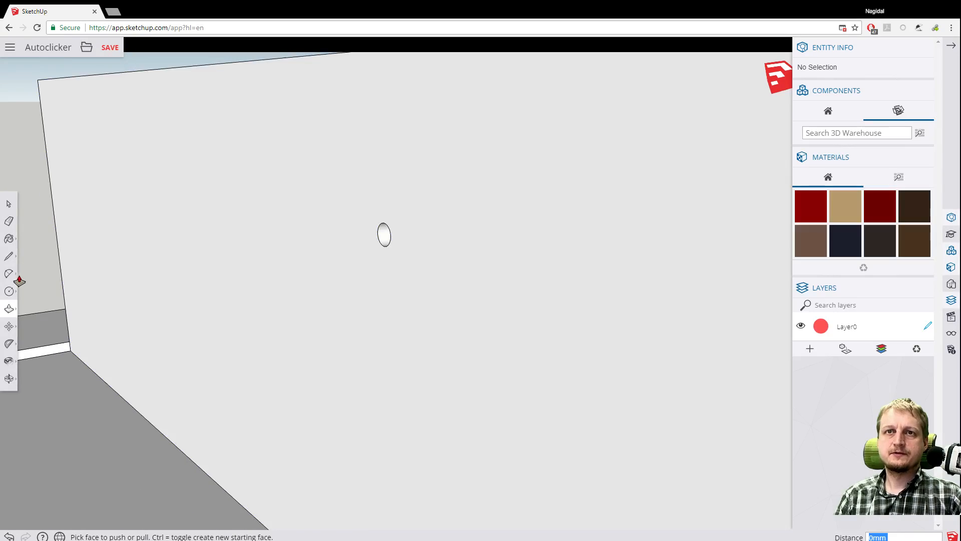
scroll(20, 278, "up", 3)
left_click(9, 295)
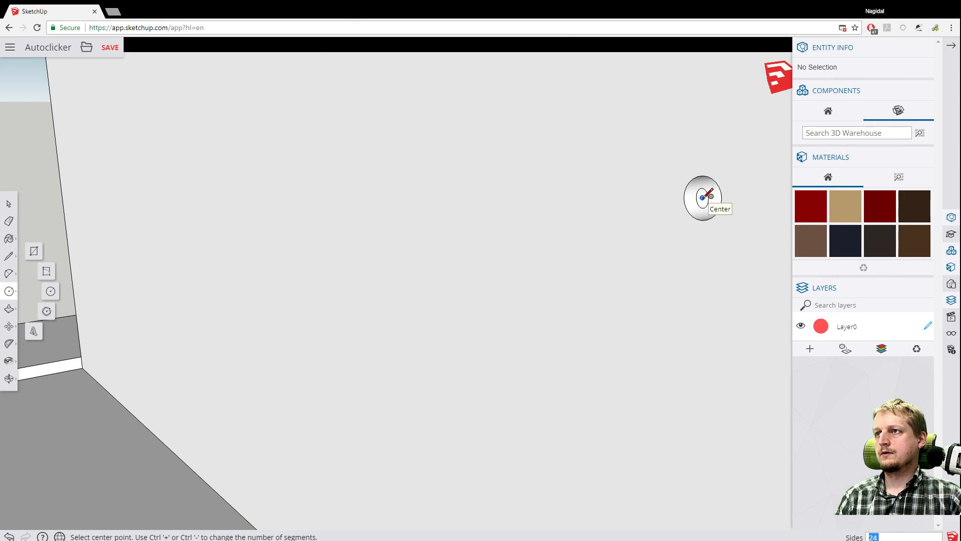
left_click(703, 197)
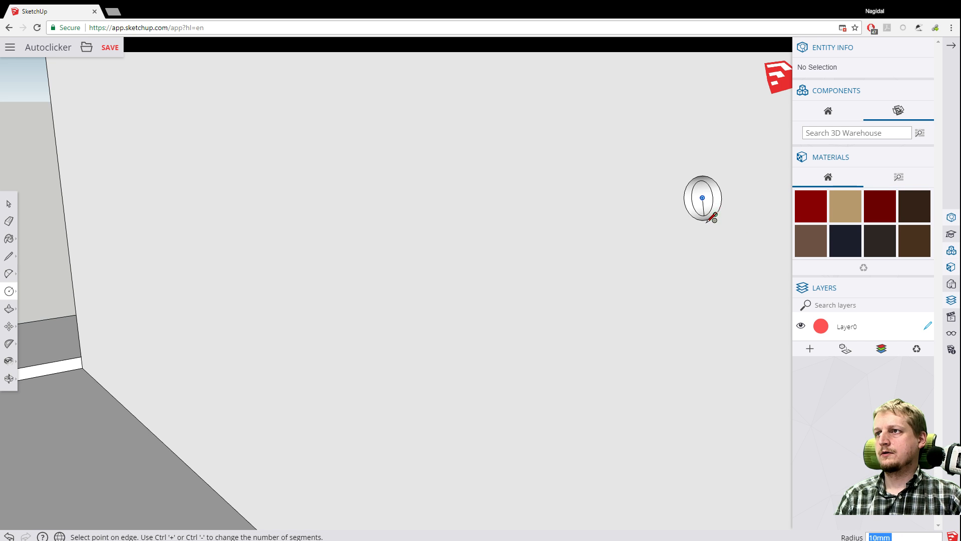
scroll(696, 215, "up", 1)
scroll(711, 211, "up", 3)
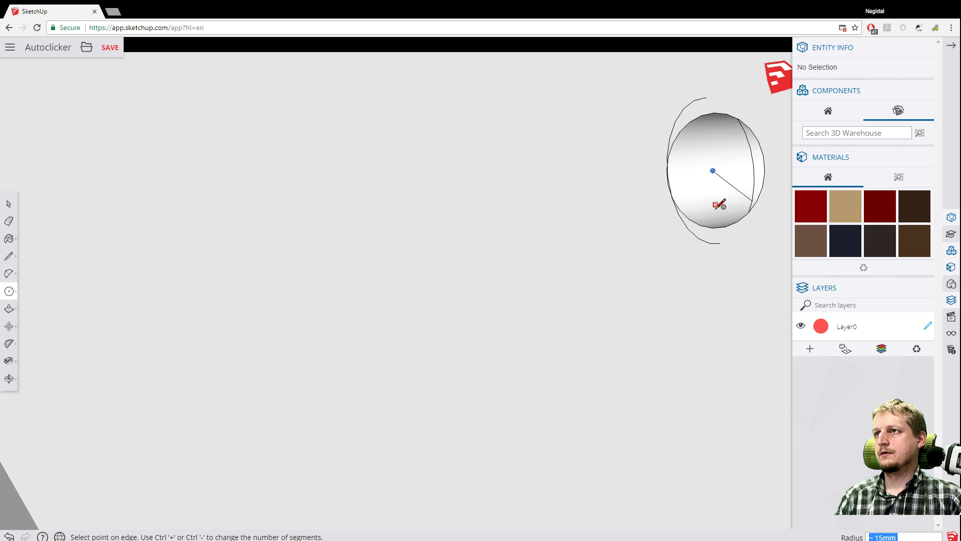
middle_click_drag(676, 225, 727, 224)
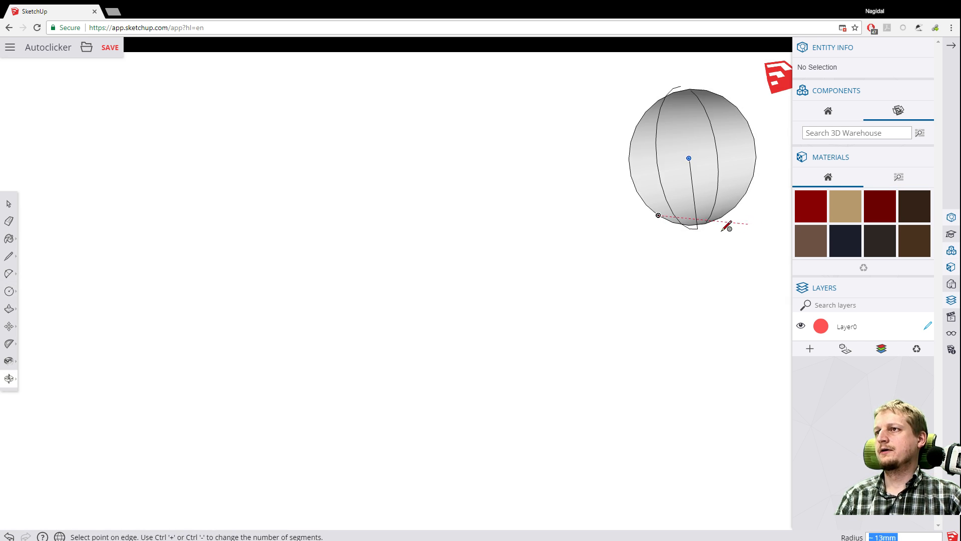
key("Escape")
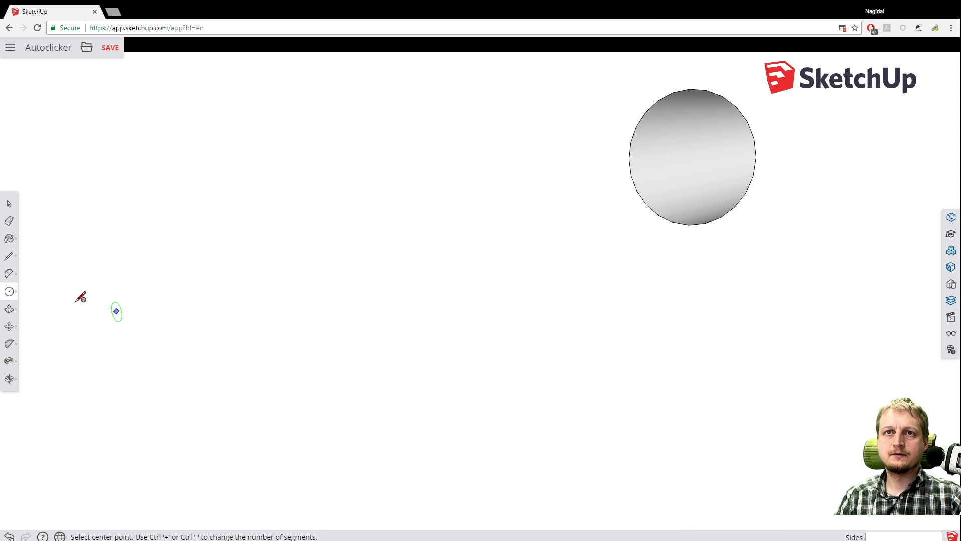
Draw a trial circle with a radius of about 61 mm around the hole on the panel face and delete it.
left_click(9, 294)
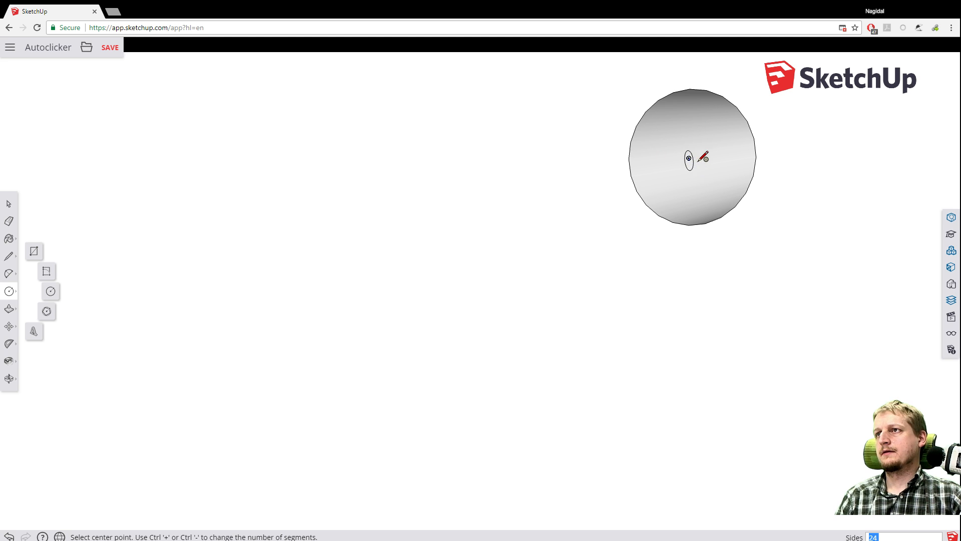
middle_click_drag(590, 170, 678, 197)
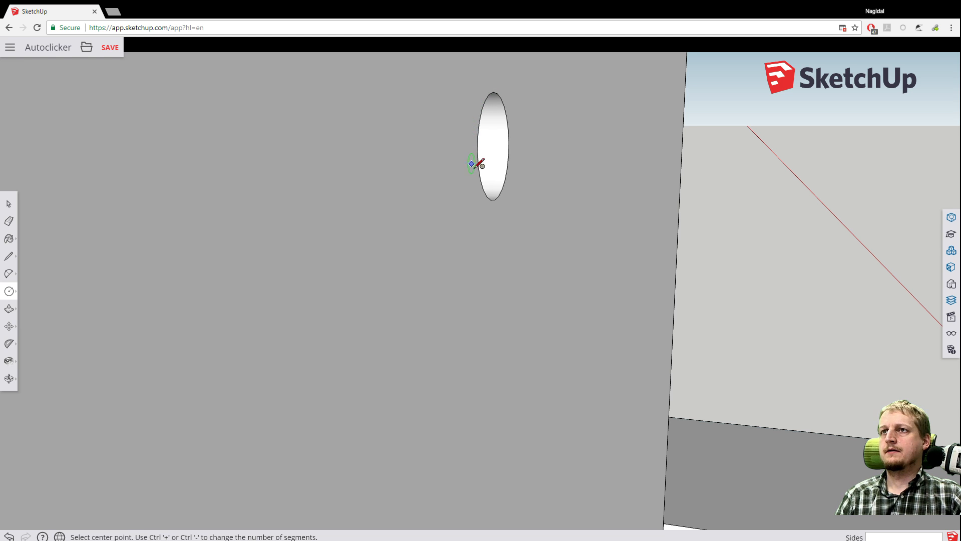
left_click(530, 218)
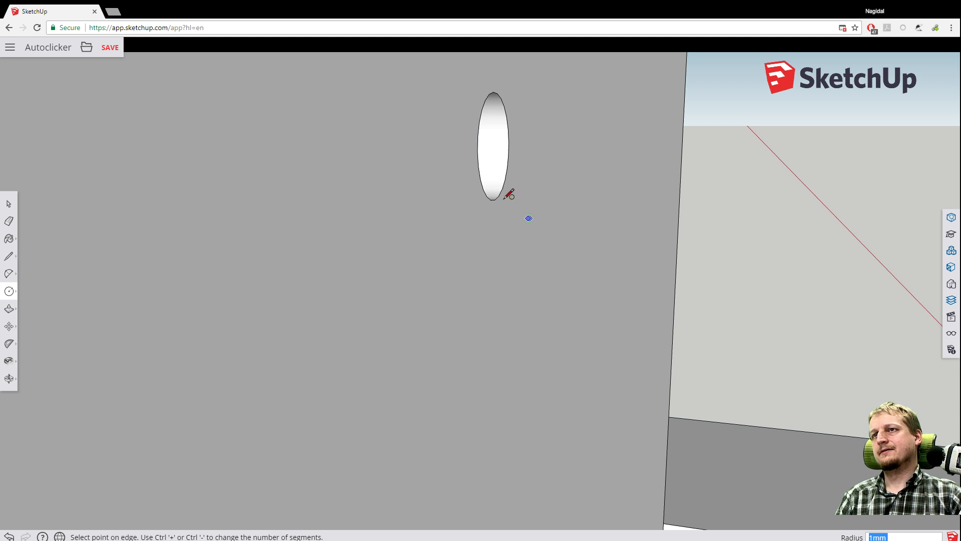
left_click(436, 125)
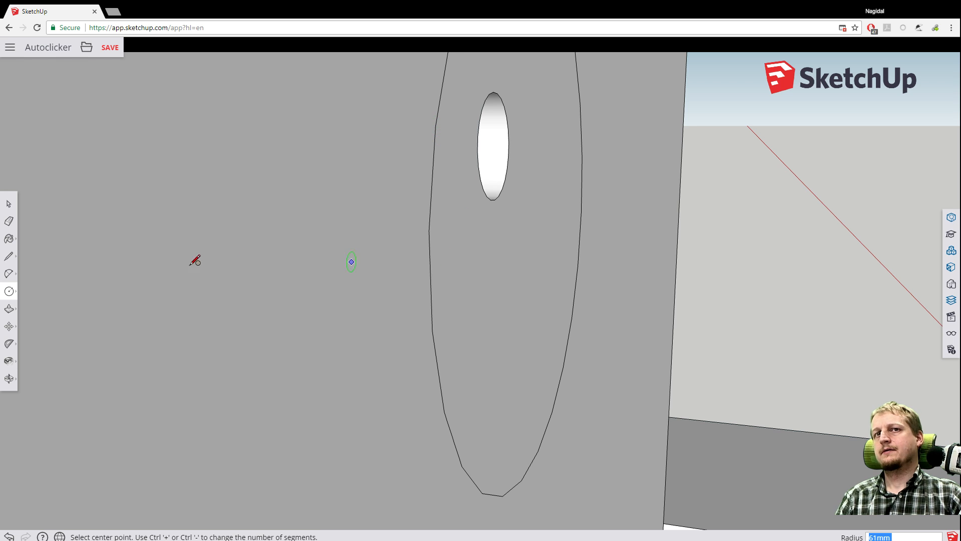
left_click(8, 203)
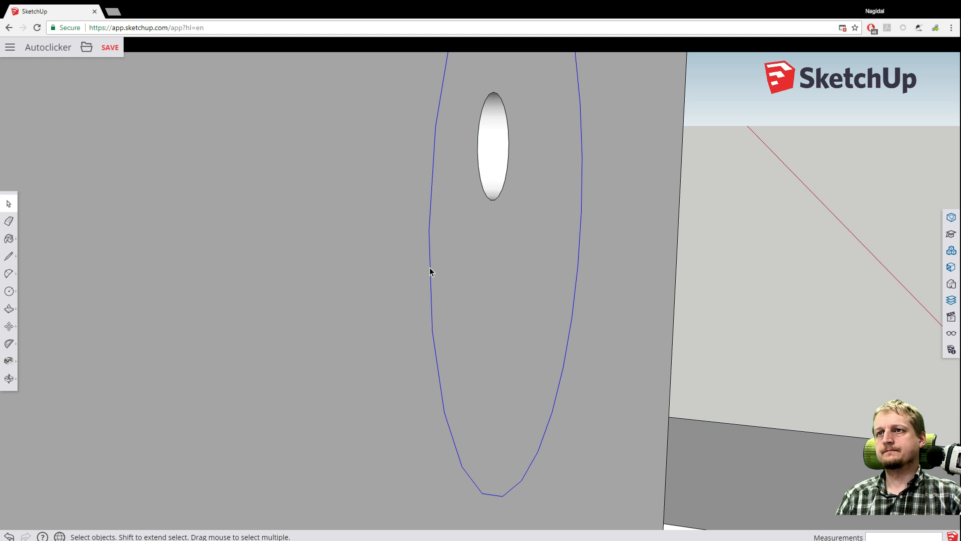
key("Delete")
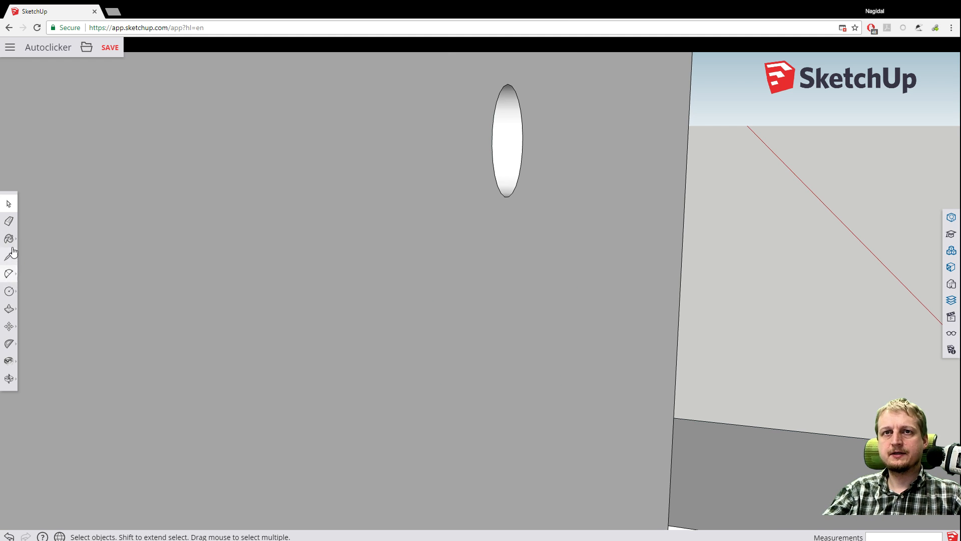
Draw a trial rectangle of about 71 by 25 mm around the hole on the panel face and undo it.
left_click(9, 309)
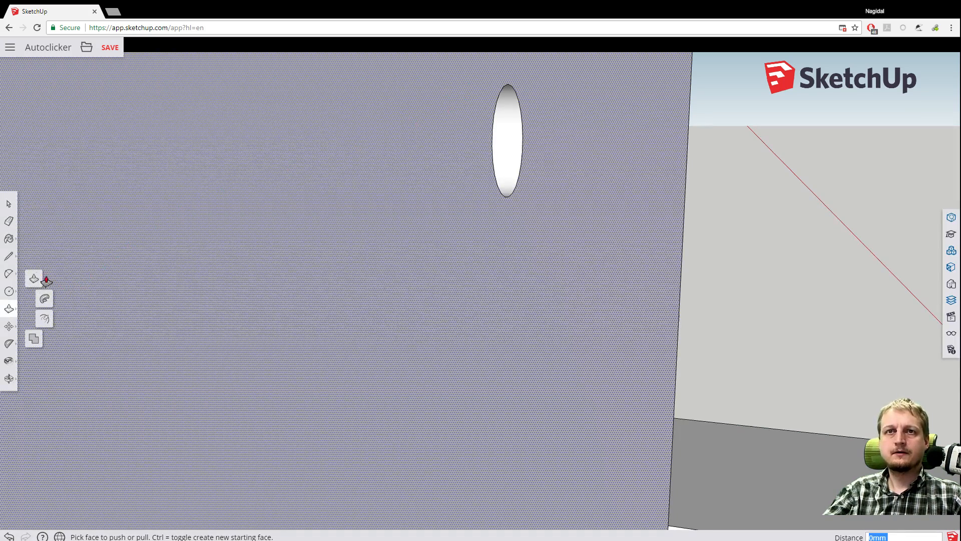
left_click(9, 291)
left_click(34, 256)
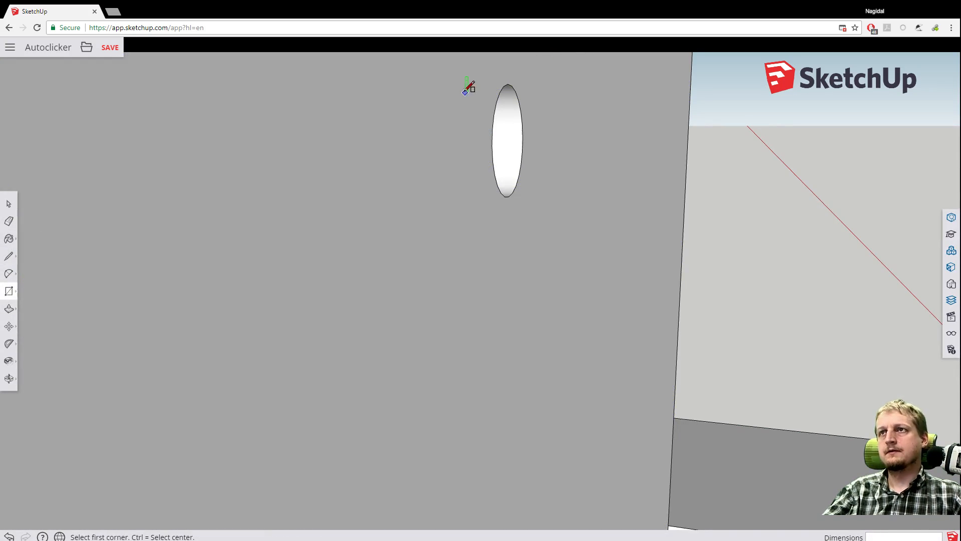
left_click(459, 77)
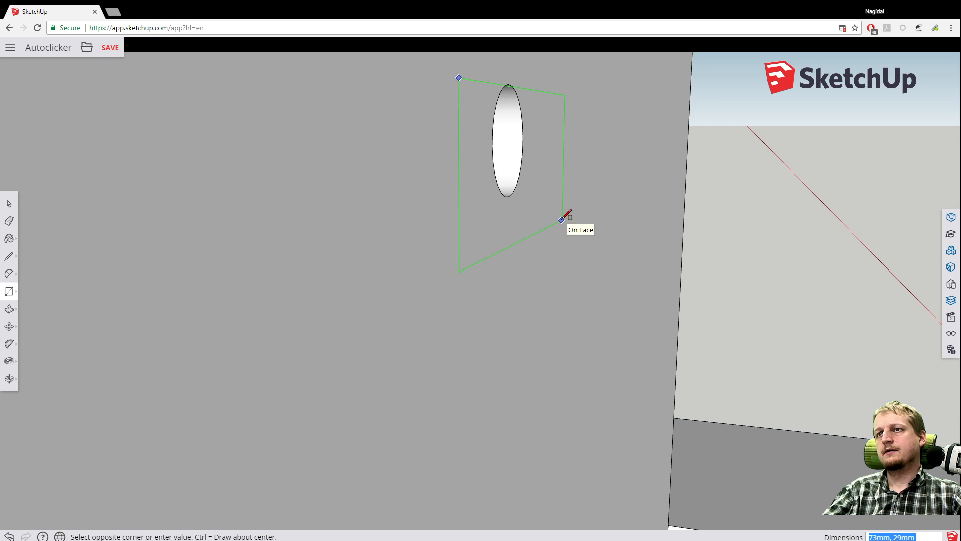
left_click(562, 198)
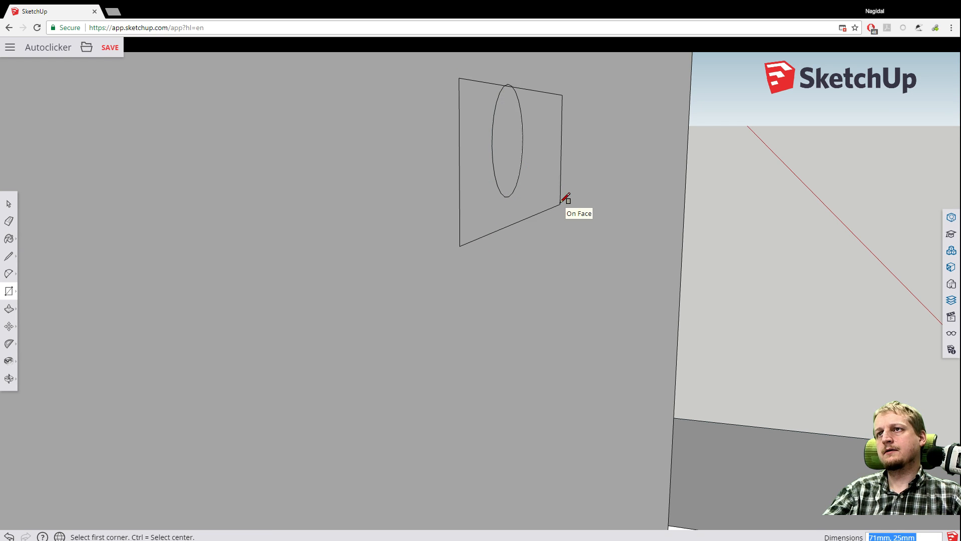
scroll(431, 210, "up", 2)
middle_click_drag(444, 185, 405, 300)
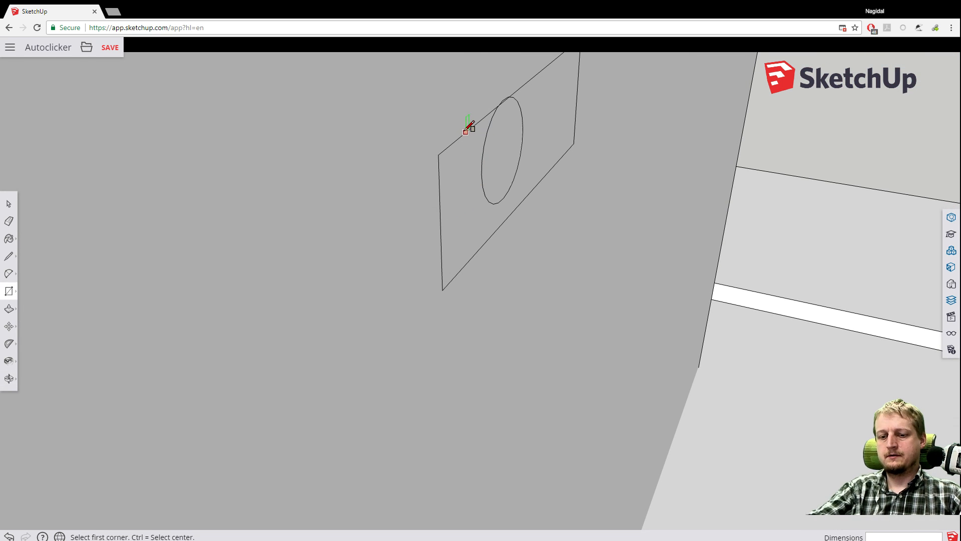
key("ctrl+z")
Draw a trial rectangle of about 156 by 102 mm from its center beside the hole and undo it.
left_click(401, 92)
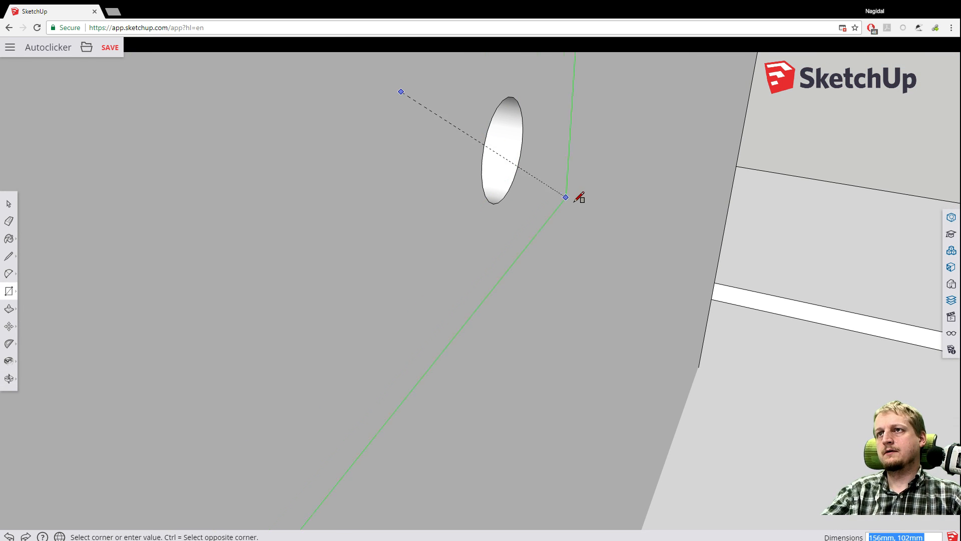
left_click(565, 195)
middle_click_drag(564, 189, 428, 206)
scroll(451, 176, "down", 5)
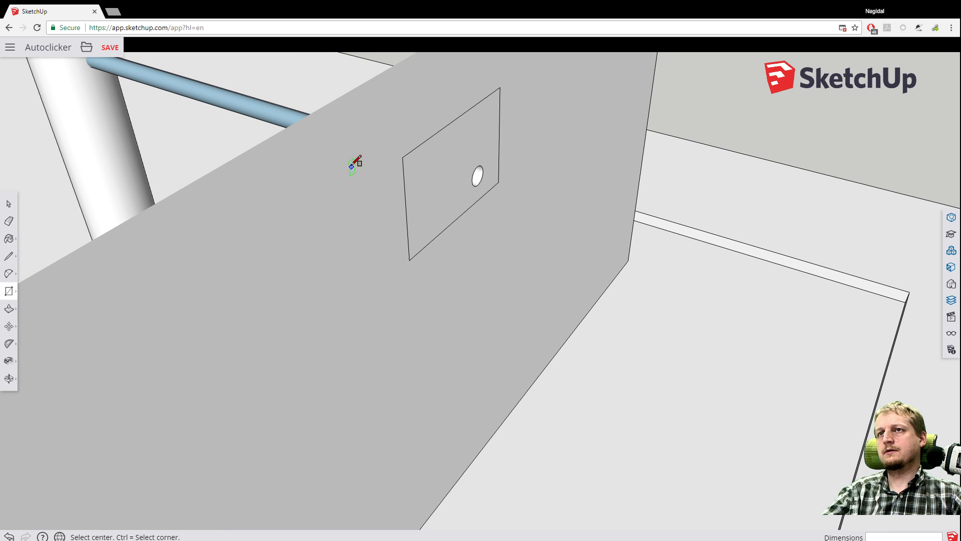
key("ctrl+z")
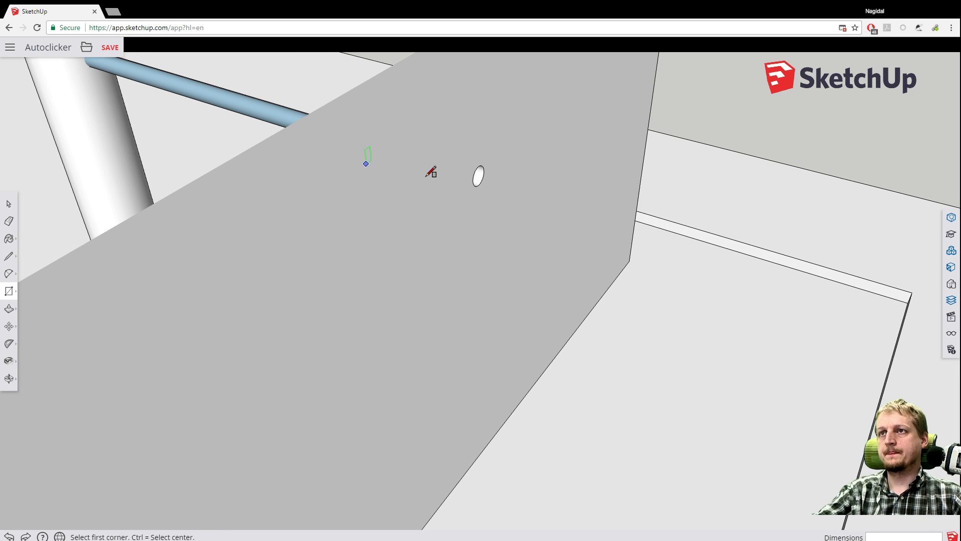
Examine the hole and both faces of the upright panel in relation to the rod and cylinder.
scroll(472, 180, "up", 10)
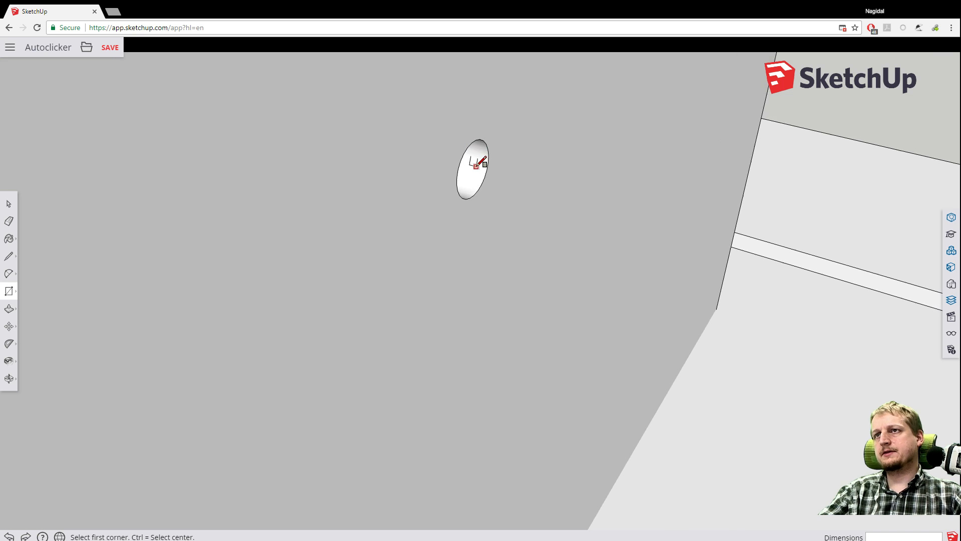
scroll(452, 189, "up", 1)
scroll(416, 229, "down", 5)
middle_click_drag(368, 235, 239, 73)
scroll(423, 171, "down", 3)
middle_click_drag(535, 226, 361, 235)
scroll(415, 211, "down", 6)
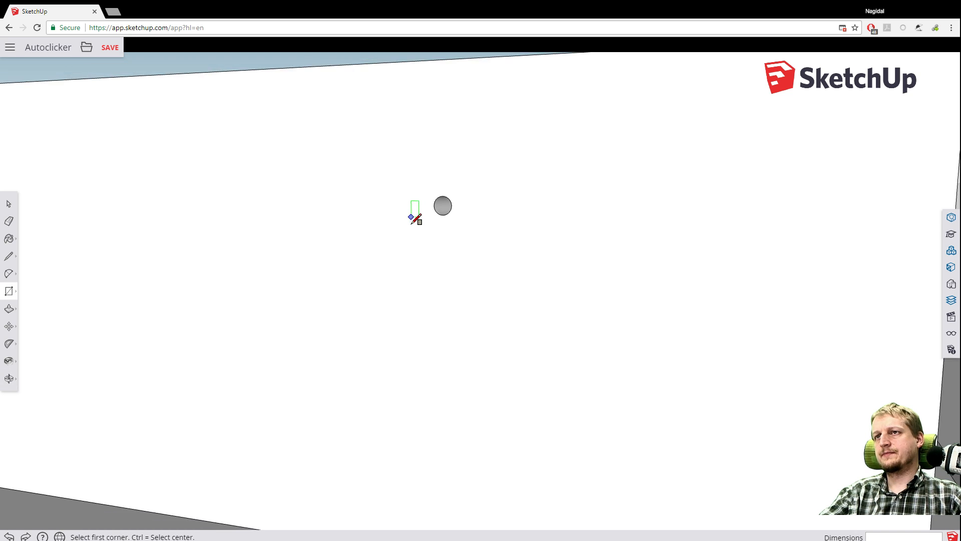
scroll(409, 219, "down", 3)
middle_click_drag(482, 201, 337, 326)
scroll(215, 301, "up", 2)
scroll(305, 271, "up", 2)
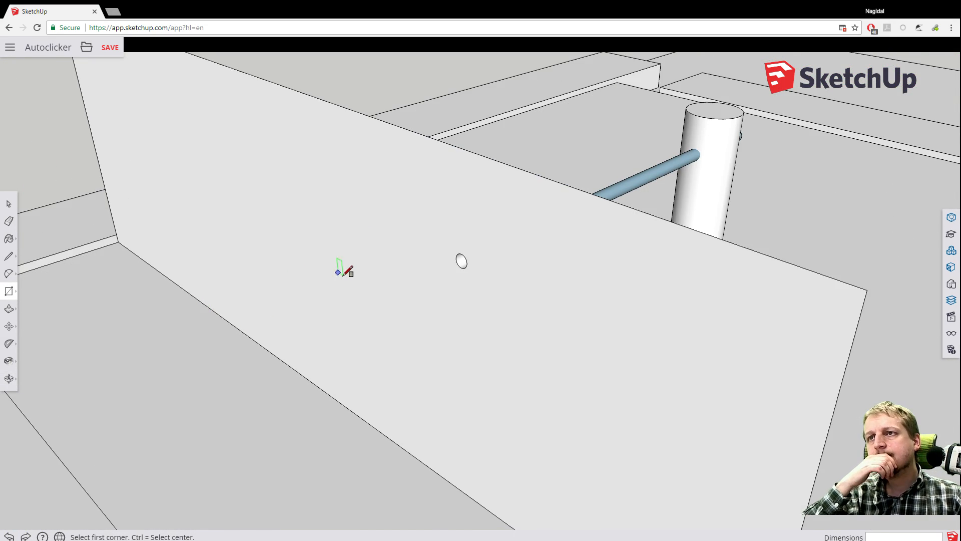
scroll(346, 269, "down", 1)
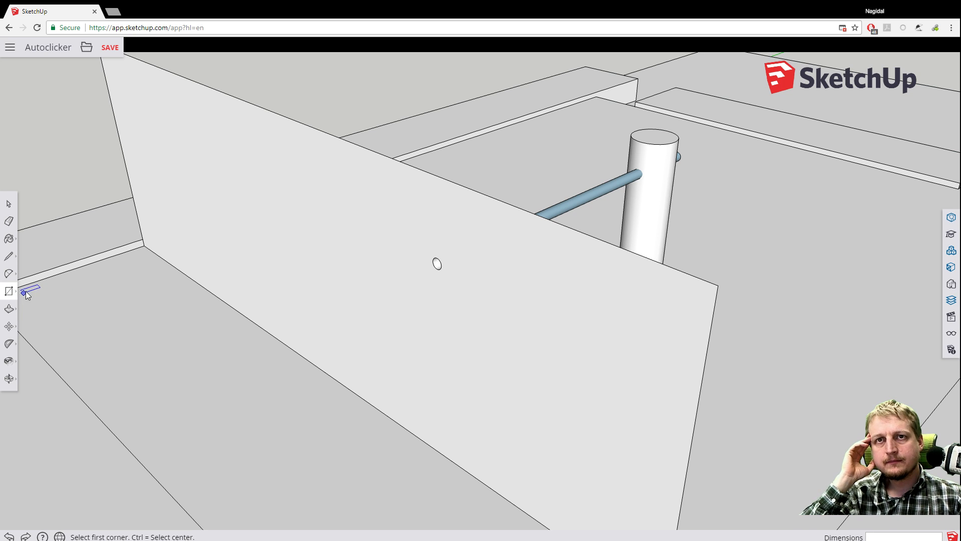
mouse_move(18, 296)
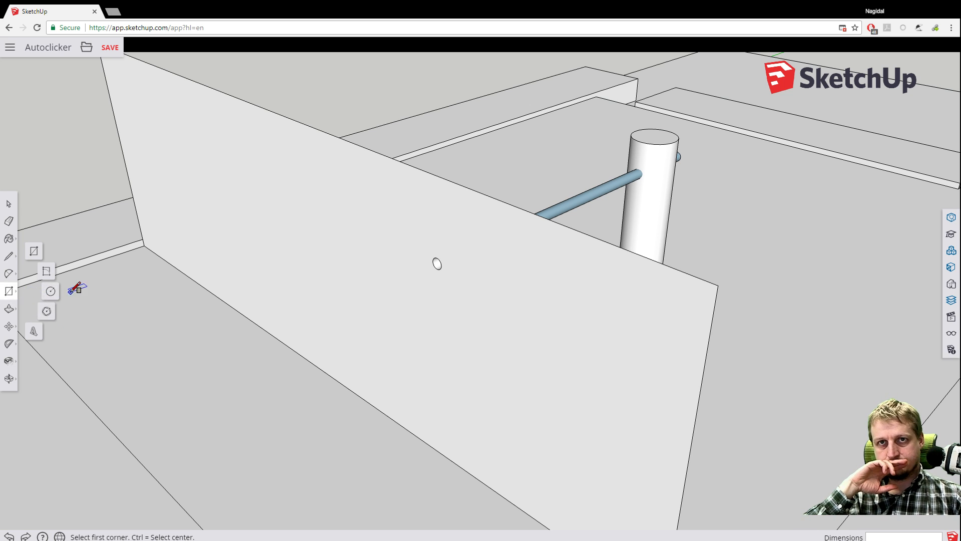
Draw a trial rectangle from corner to corner over the hole on the panel face and undo it.
left_click(36, 253)
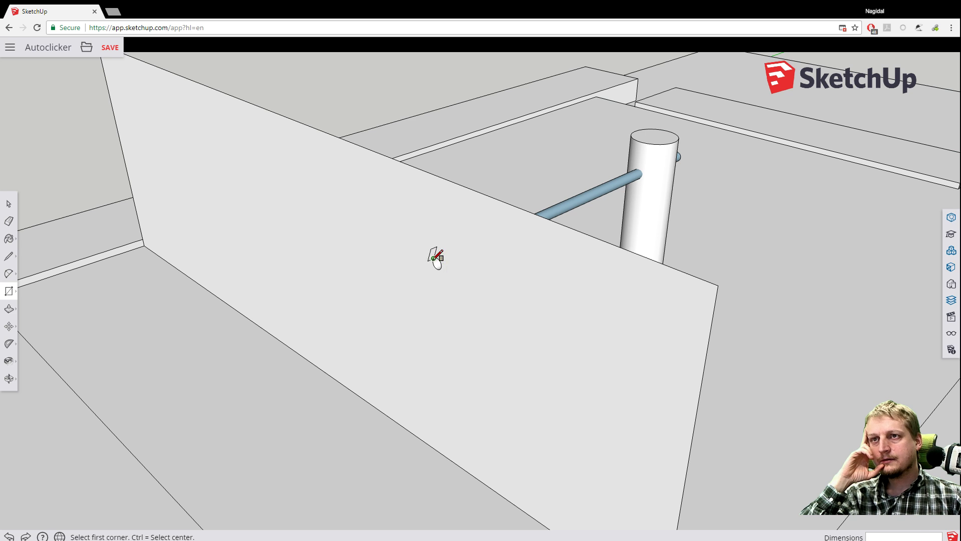
left_click(419, 252)
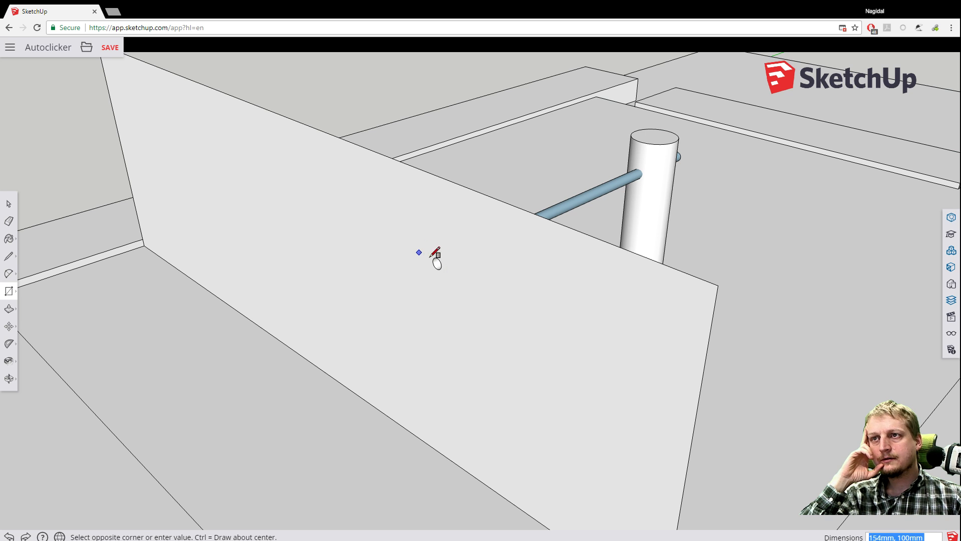
left_click(447, 289)
scroll(438, 285, "up", 5)
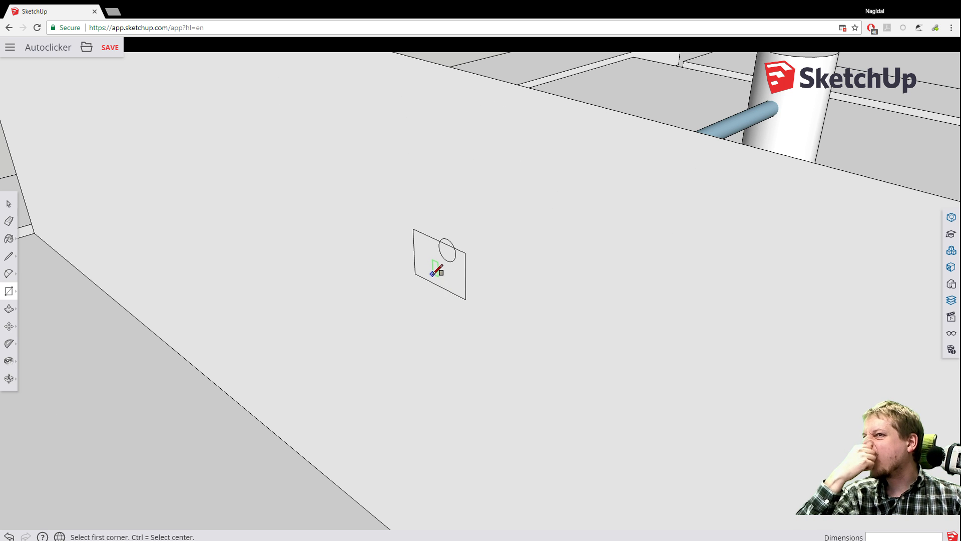
key("ctrl+z")
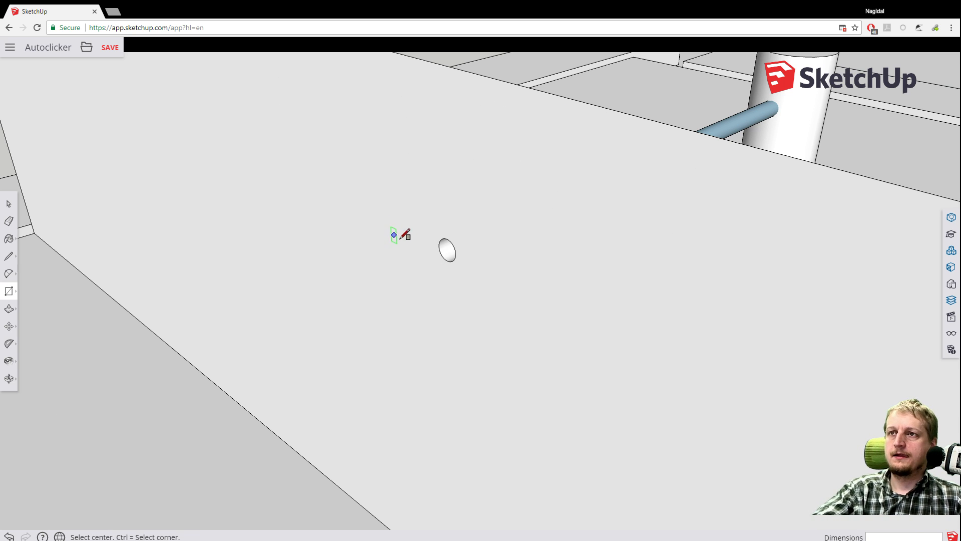
Draw a trial rectangle of about 142 by 70 mm from its center beside the hole and undo it.
left_click(419, 207)
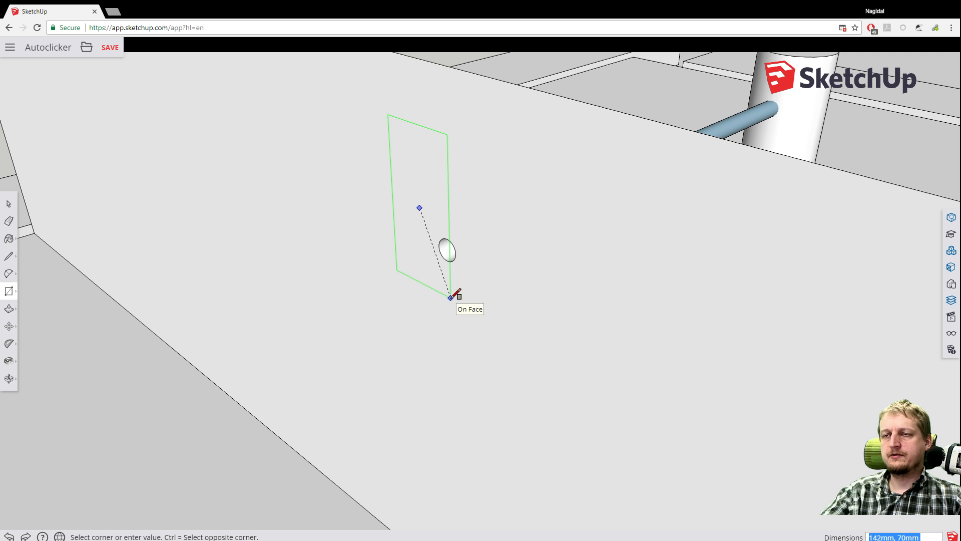
left_click(451, 295)
key("ctrl+z")
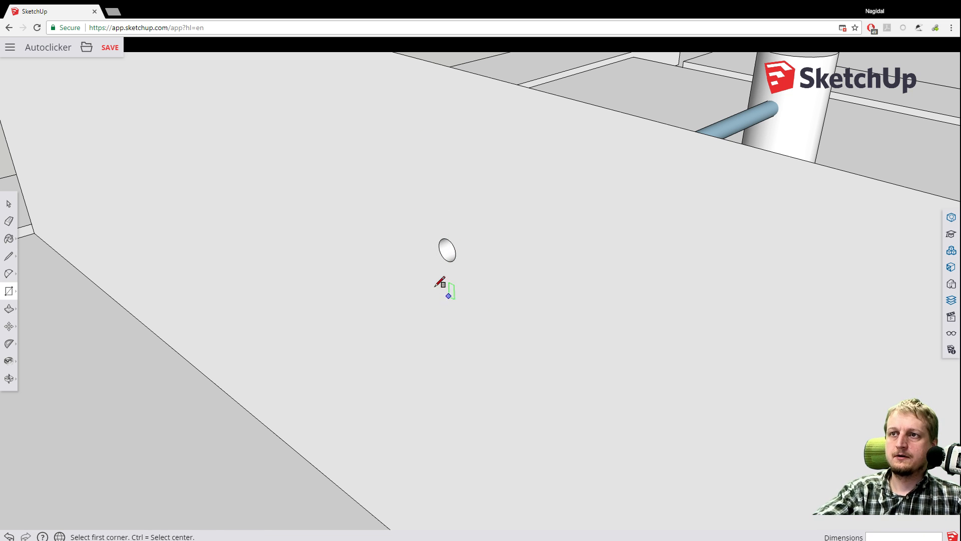
Draw a trial rectangle of about 33 by 26 mm around the hole, try to push or pull its face, and undo the rectangle.
left_click(436, 229)
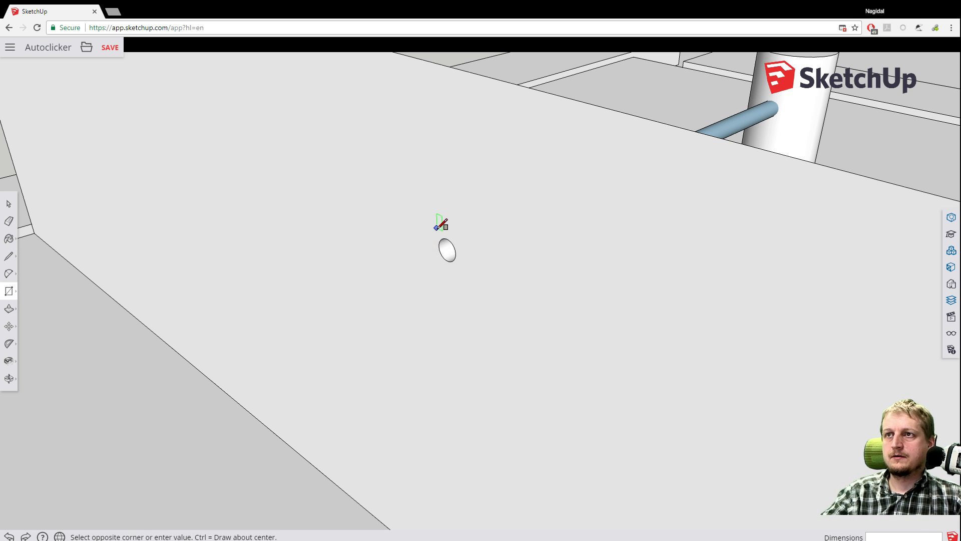
left_click(459, 275)
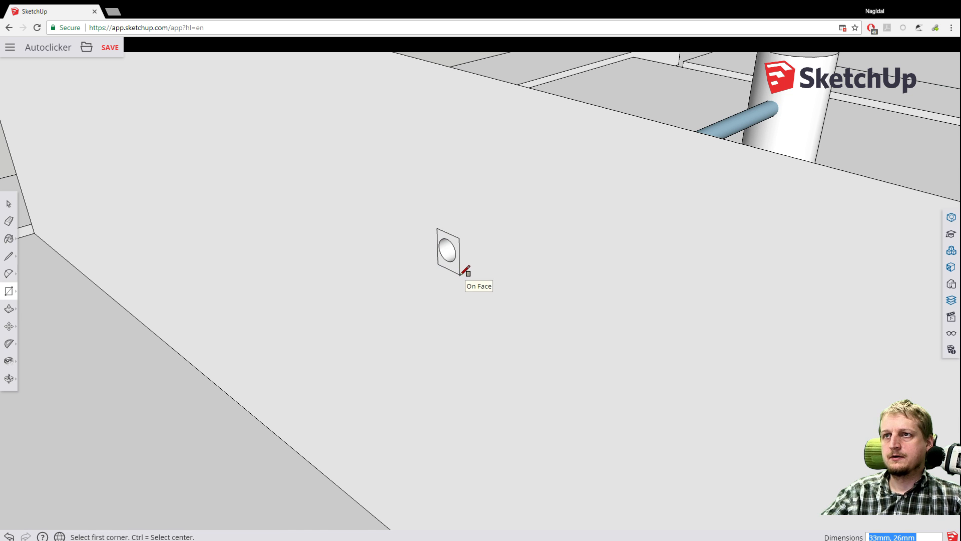
scroll(440, 268, "up", 4)
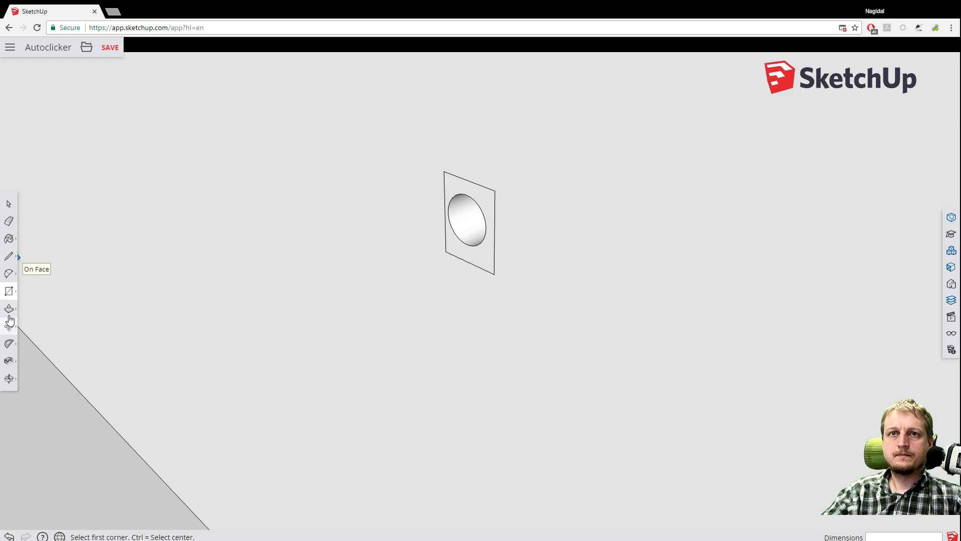
left_click(9, 308)
left_click(484, 253)
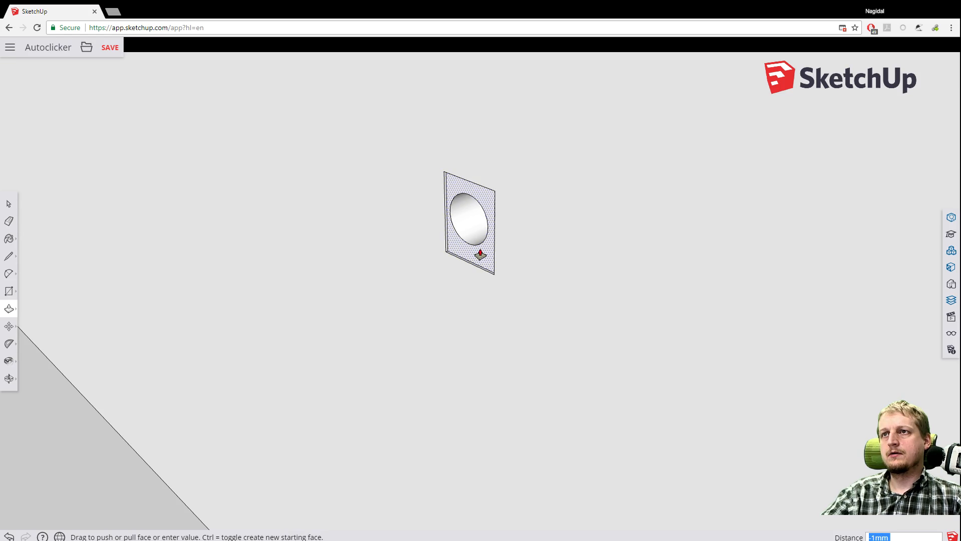
left_click(479, 255)
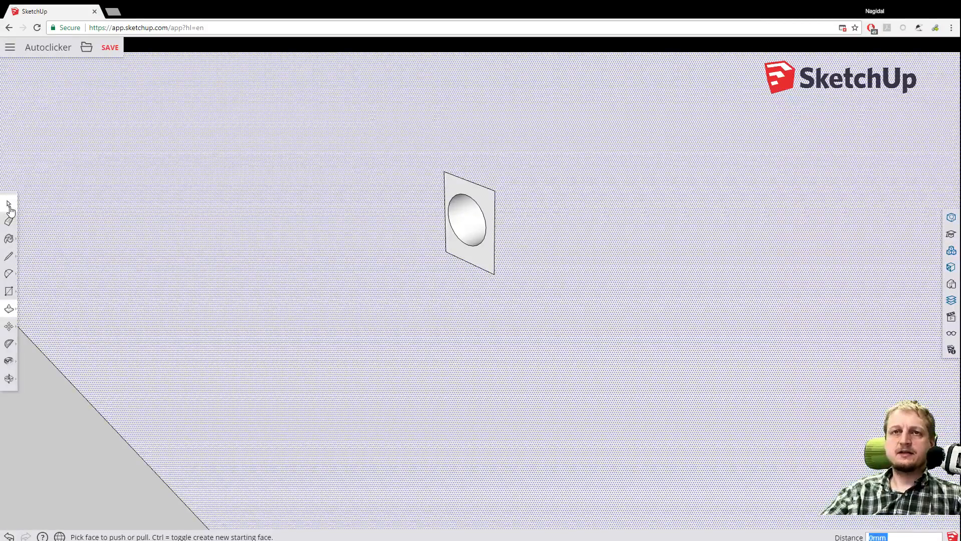
key("ctrl+z")
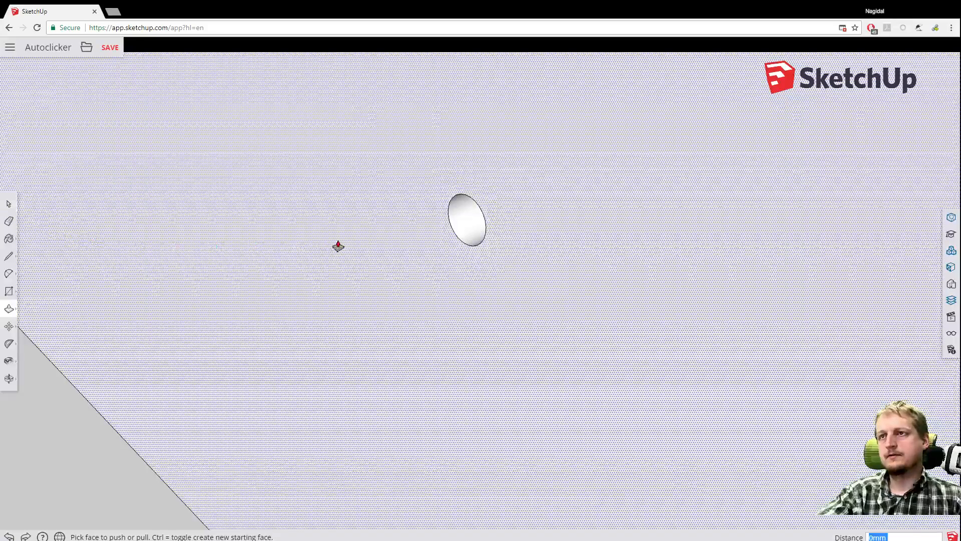
Delete the upright panel by removing its upper edge, both side edges and its base edge.
scroll(337, 243, "down", 1)
scroll(337, 242, "down", 5)
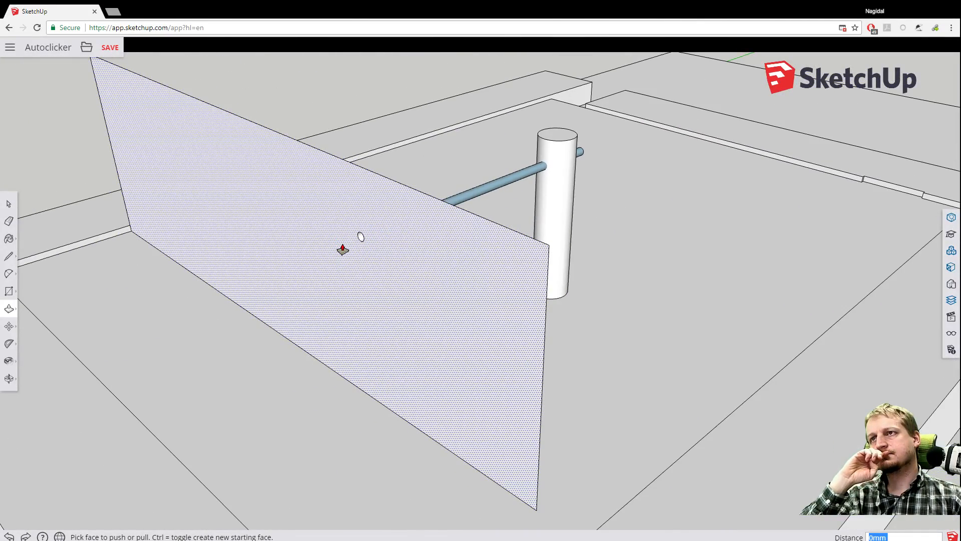
scroll(343, 248, "up", 1)
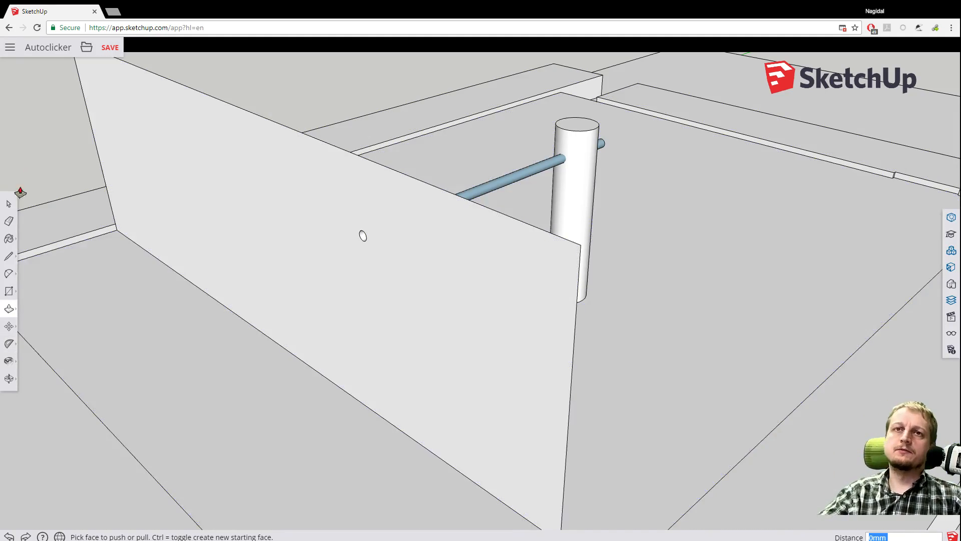
left_click(8, 203)
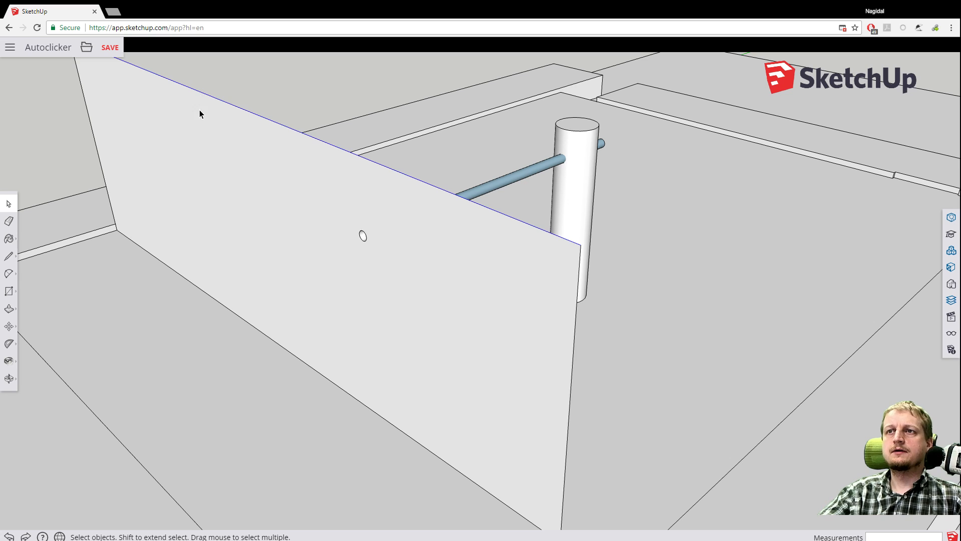
key("Delete")
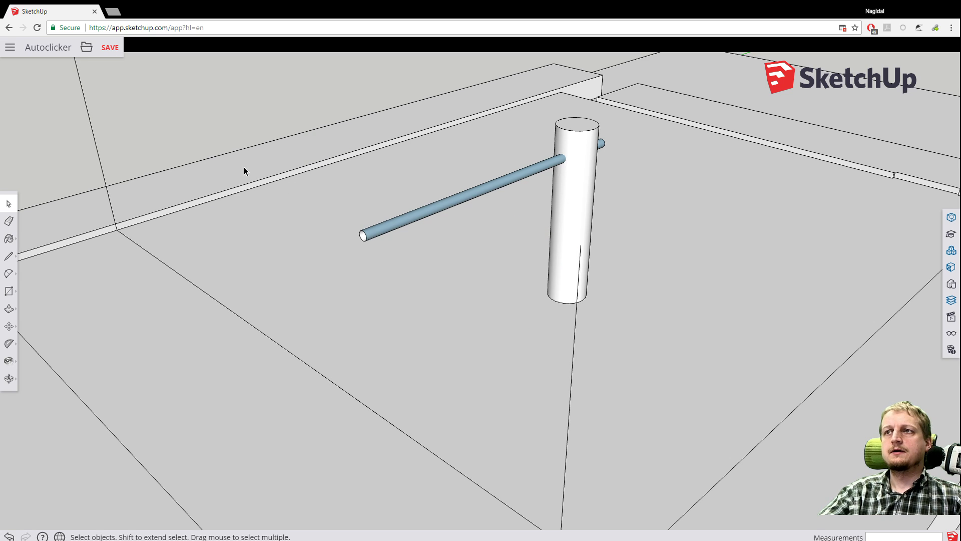
left_click(579, 272)
key("Delete")
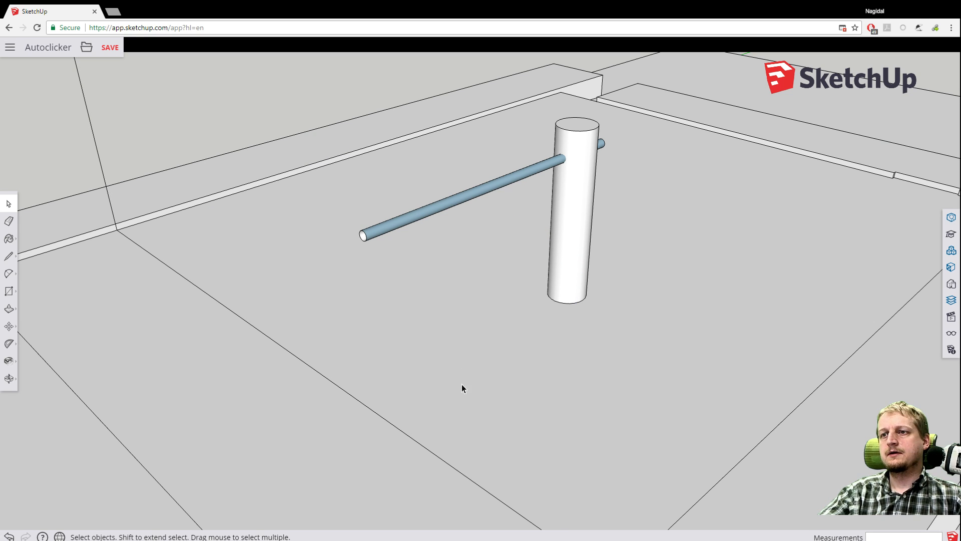
left_click(396, 428)
key("Delete")
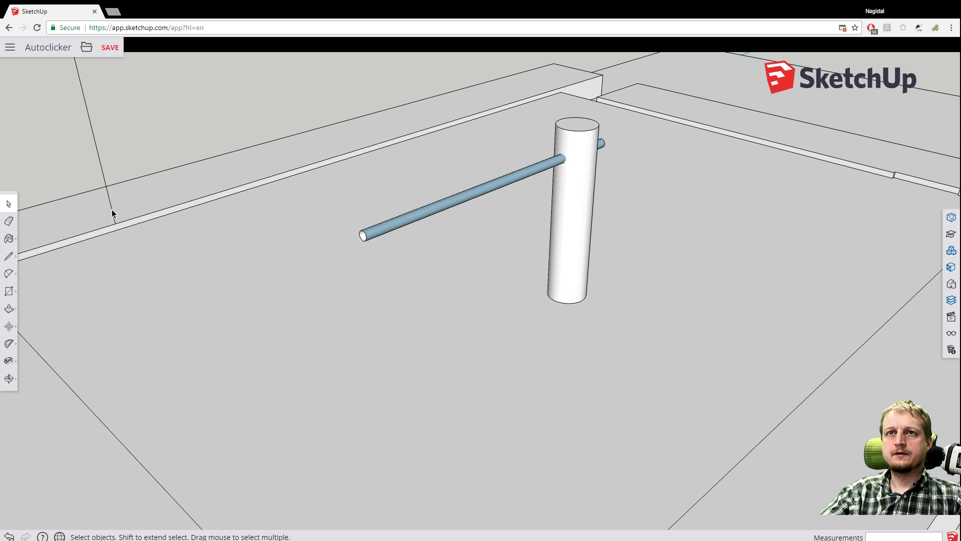
left_click(111, 209)
key("Delete")
Examine the circular edge at the rod's open end and the editing commands available for it.
scroll(345, 233, "up", 5)
scroll(449, 254, "down", 5)
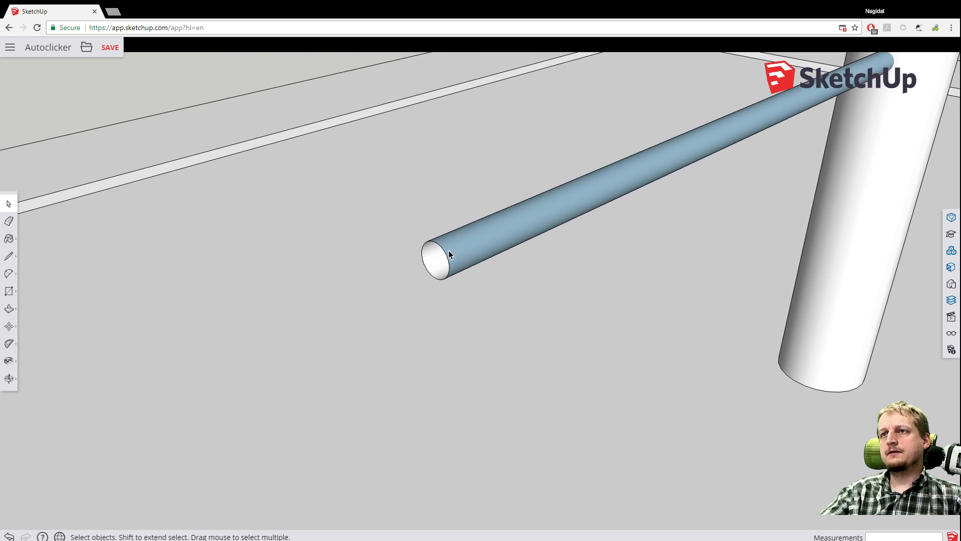
left_click(422, 256)
scroll(416, 256, "up", 5)
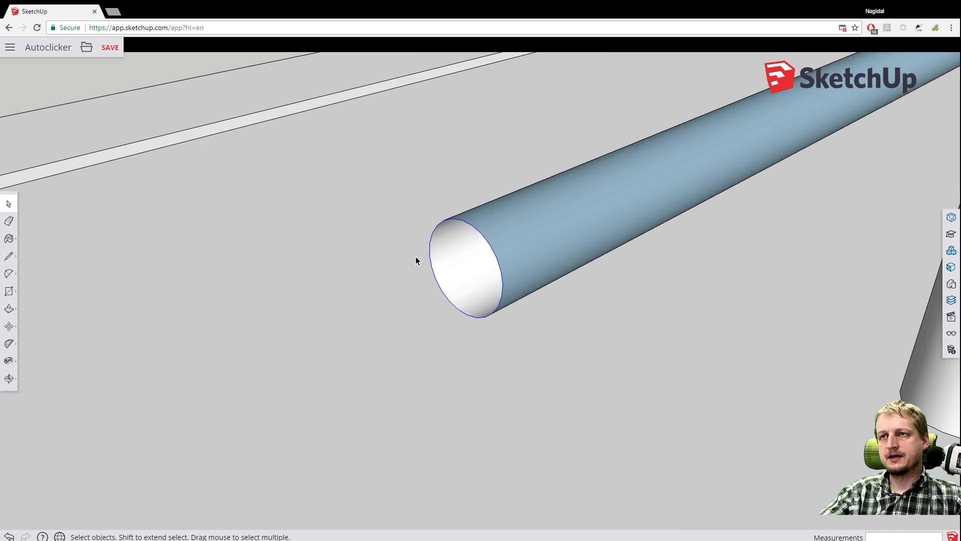
scroll(417, 254, "down", 4)
scroll(417, 252, "up", 3)
scroll(417, 251, "down", 3)
scroll(418, 250, "up", 3)
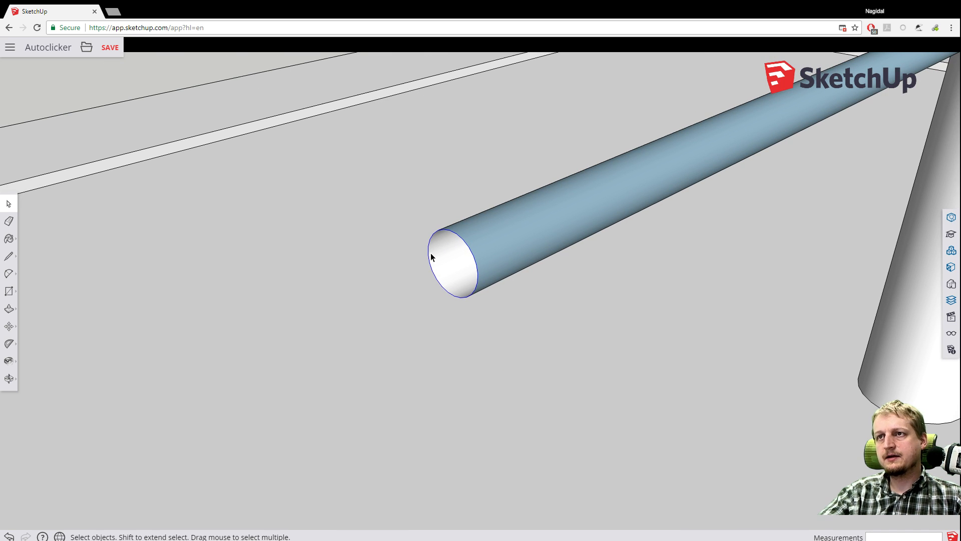
right_click(429, 251)
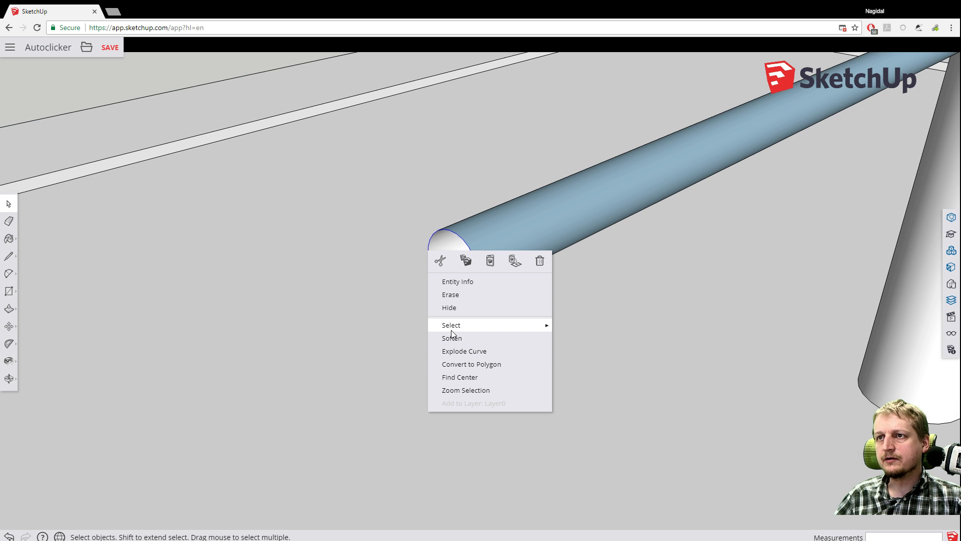
mouse_move(452, 326)
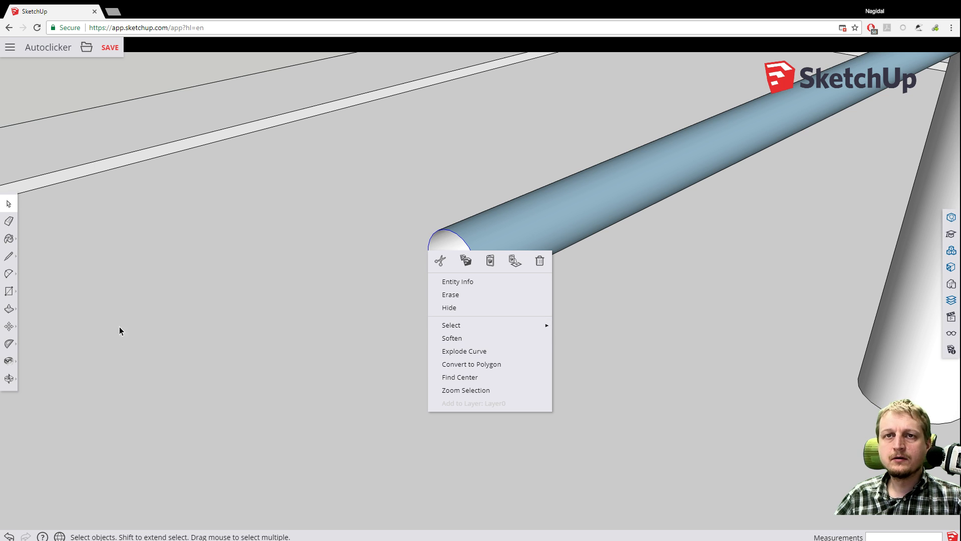
Try to draw a circle across the rod's open end.
left_click(10, 293)
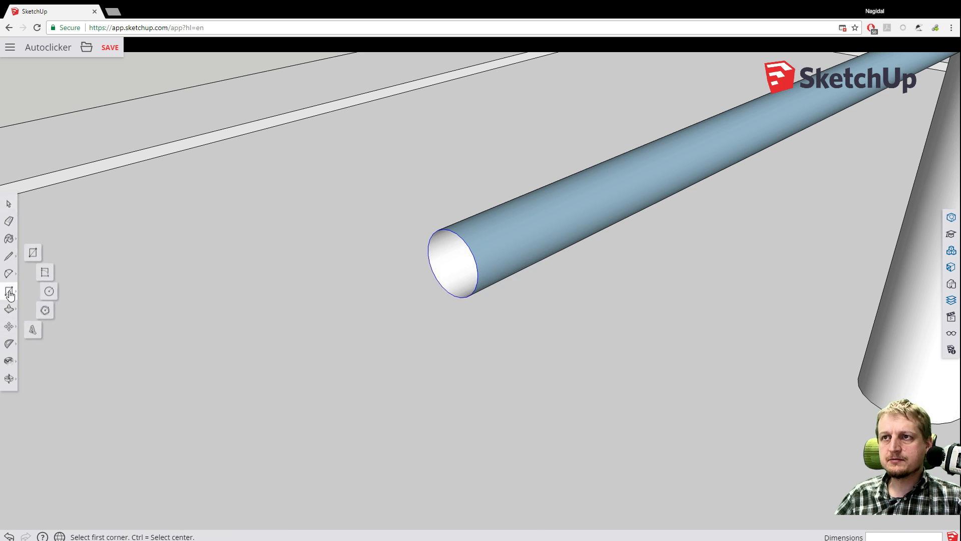
left_click(52, 294)
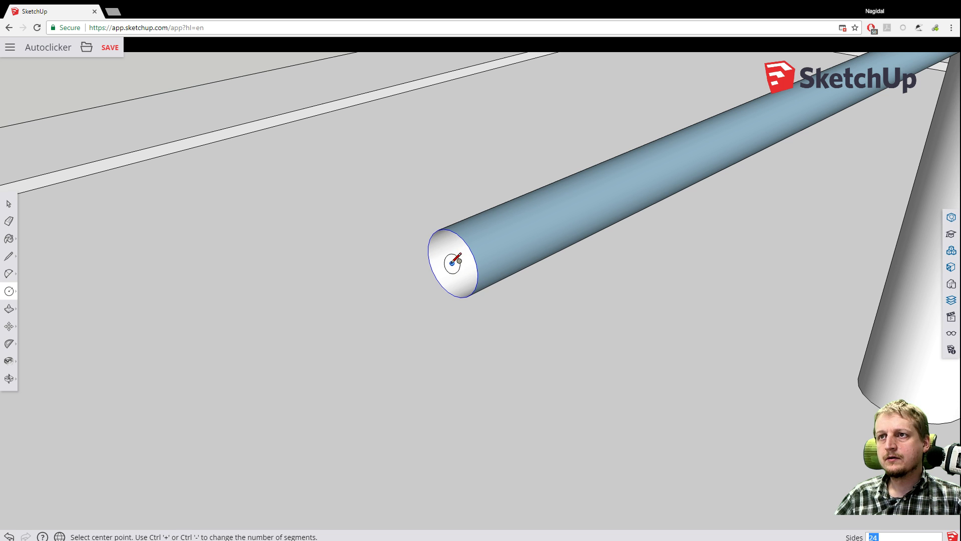
scroll(453, 262, "up", 4)
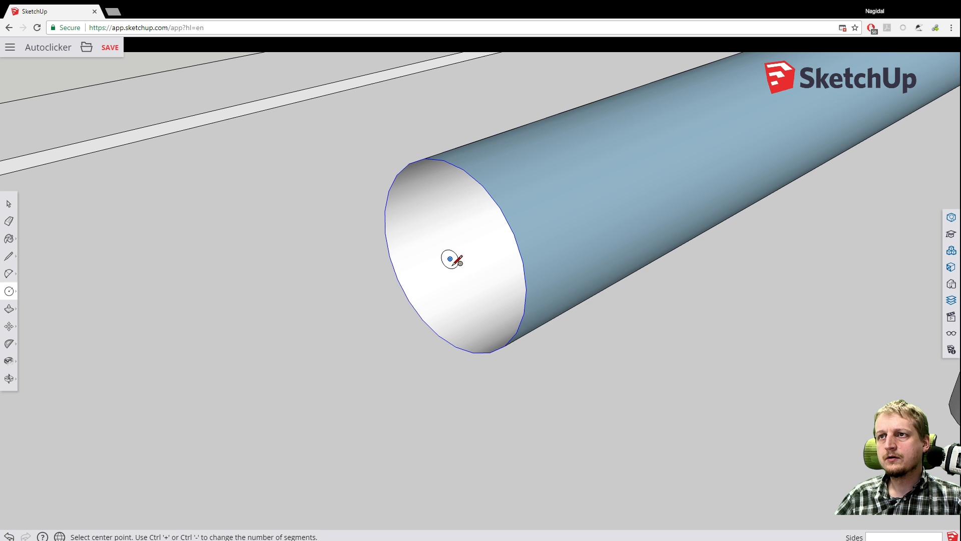
left_click(450, 258)
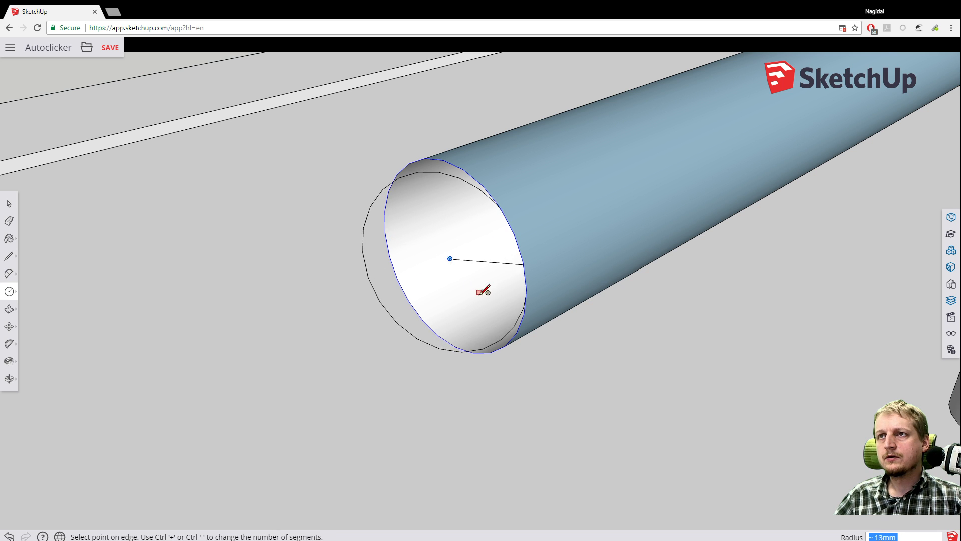
left_click(432, 288)
middle_click_drag(369, 281, 483, 298)
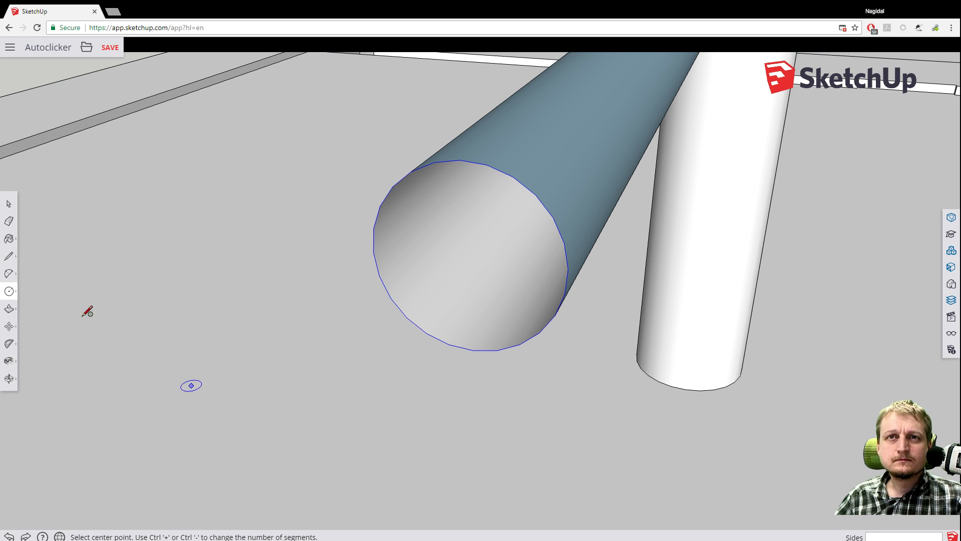
left_click(8, 278)
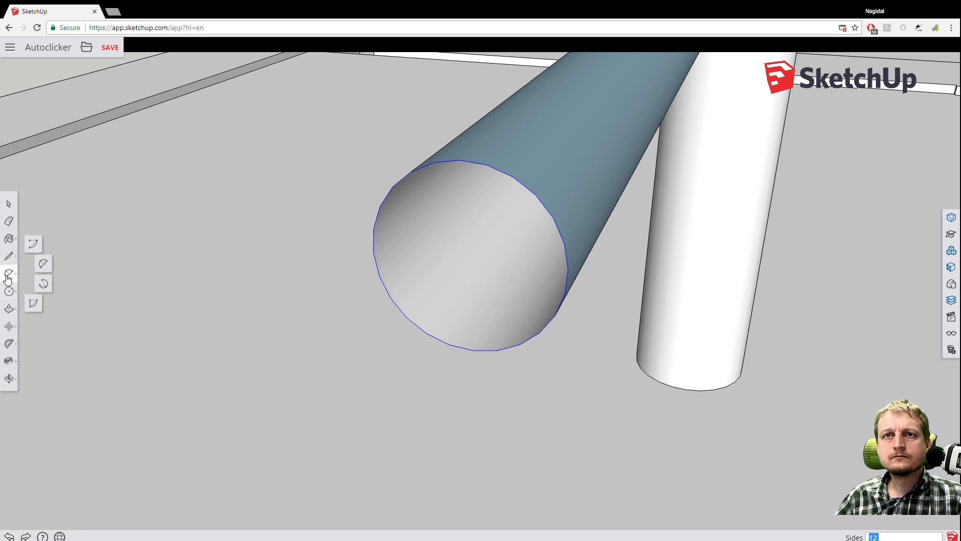
left_click(7, 309)
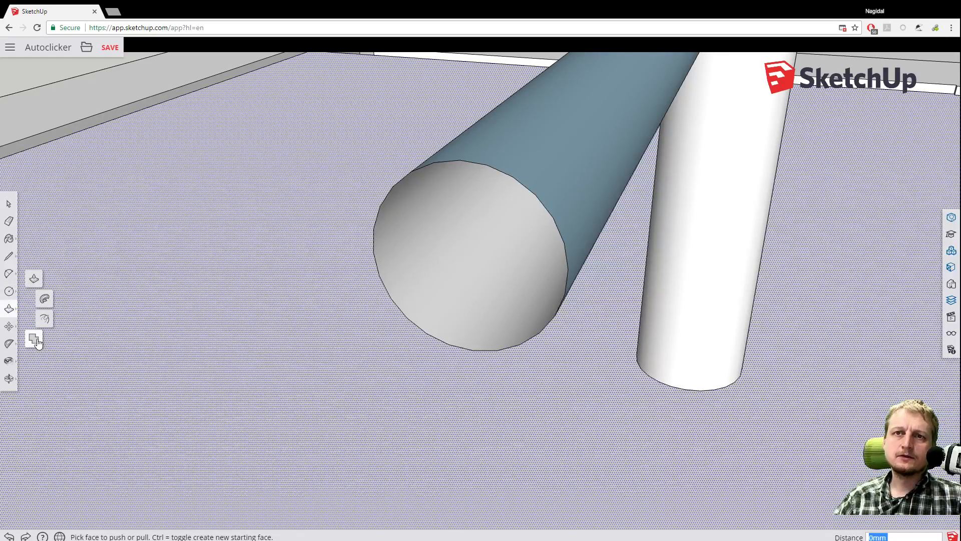
left_click(9, 203)
left_click(466, 161)
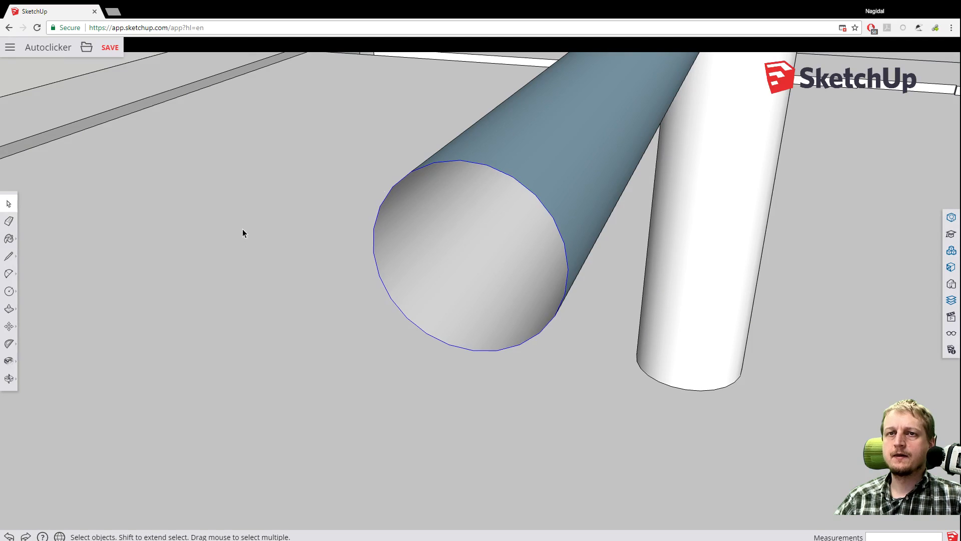
Try to combine the upright cylinder with the rod using the solid-combining tool, picking the cylinder as the first solid.
left_click(8, 308)
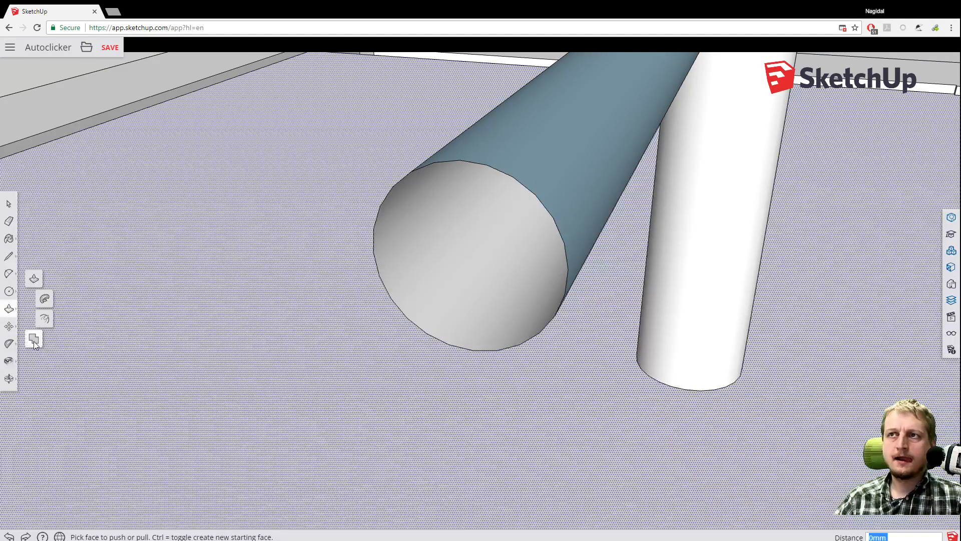
left_click(34, 342)
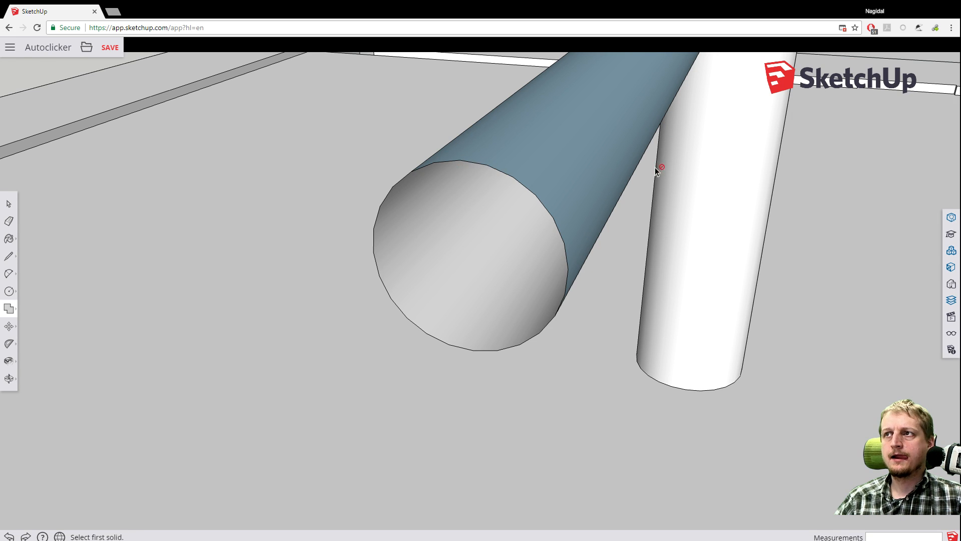
scroll(116, 272, "up", 1)
scroll(119, 273, "down", 6)
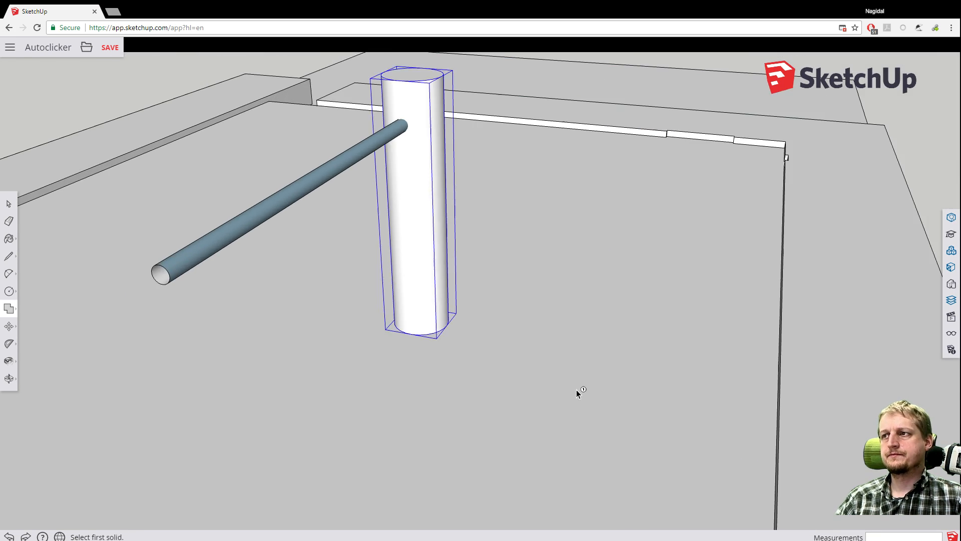
scroll(565, 356, "down", 5)
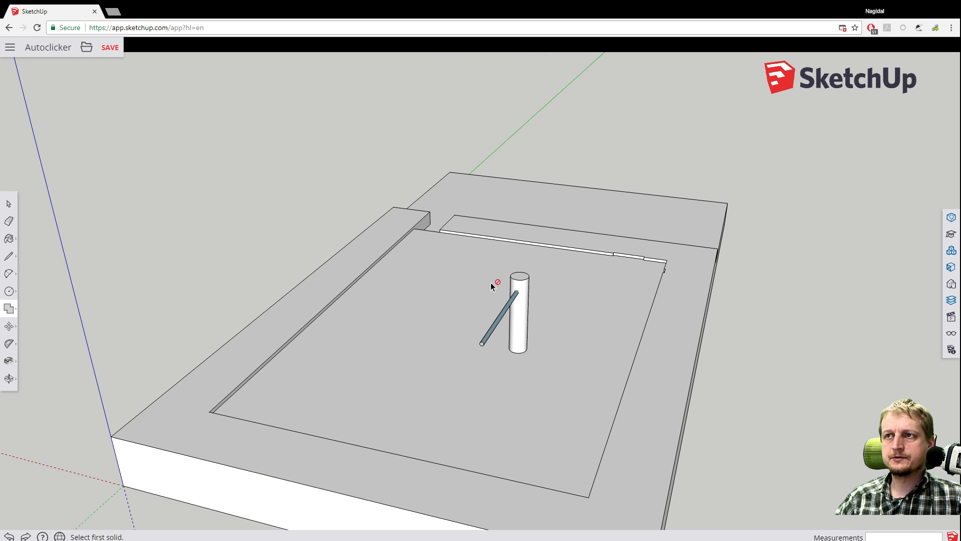
left_click(516, 280)
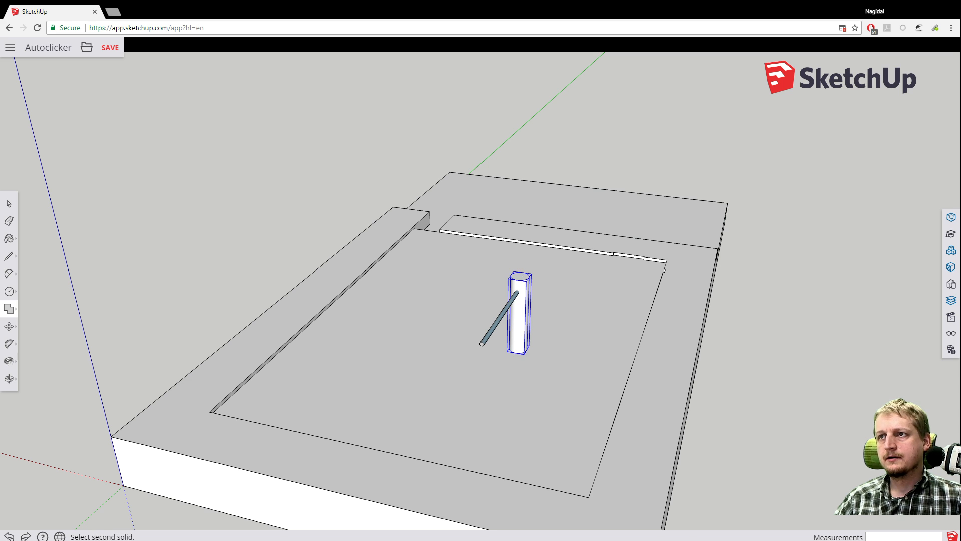
scroll(513, 300, "up", 2)
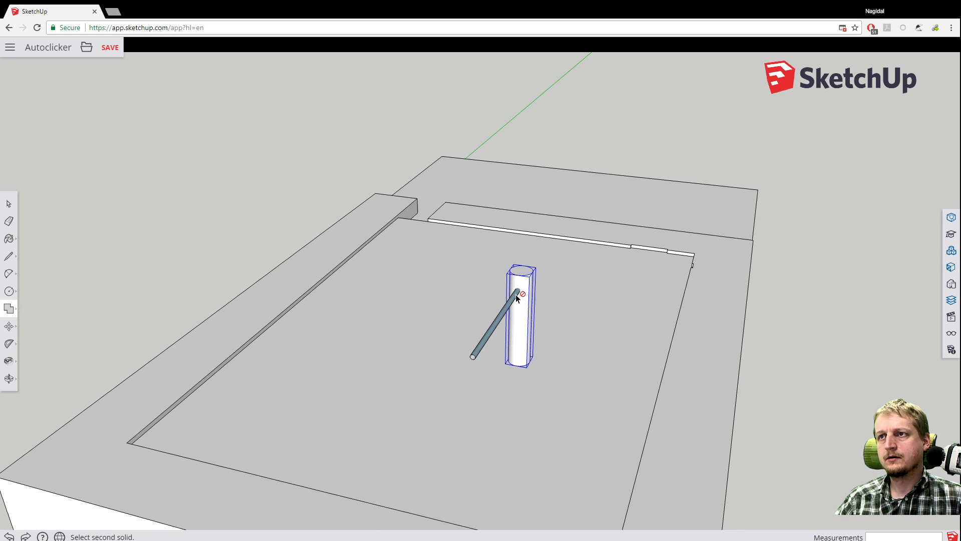
left_click(515, 296)
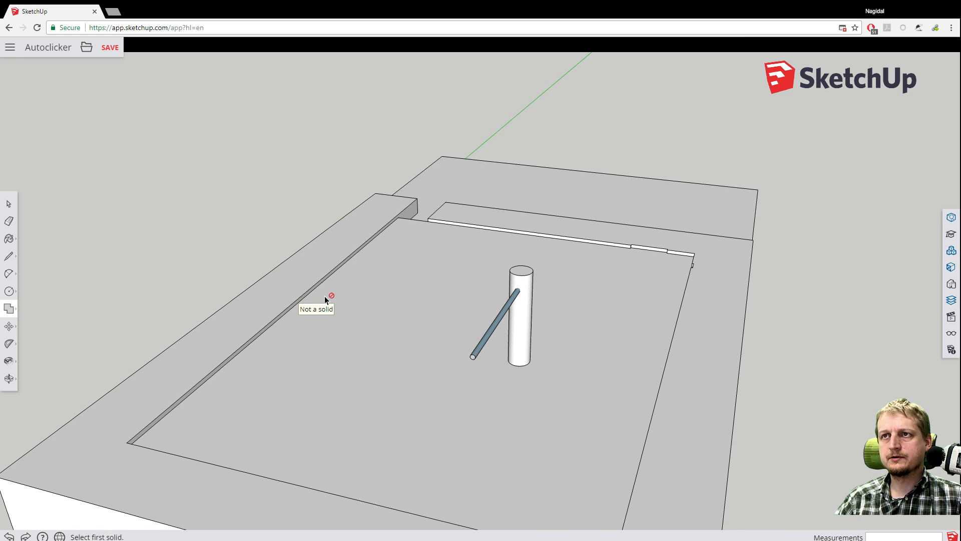
scroll(328, 290, "down", 5)
scroll(331, 275, "up", 4)
scroll(325, 274, "down", 2)
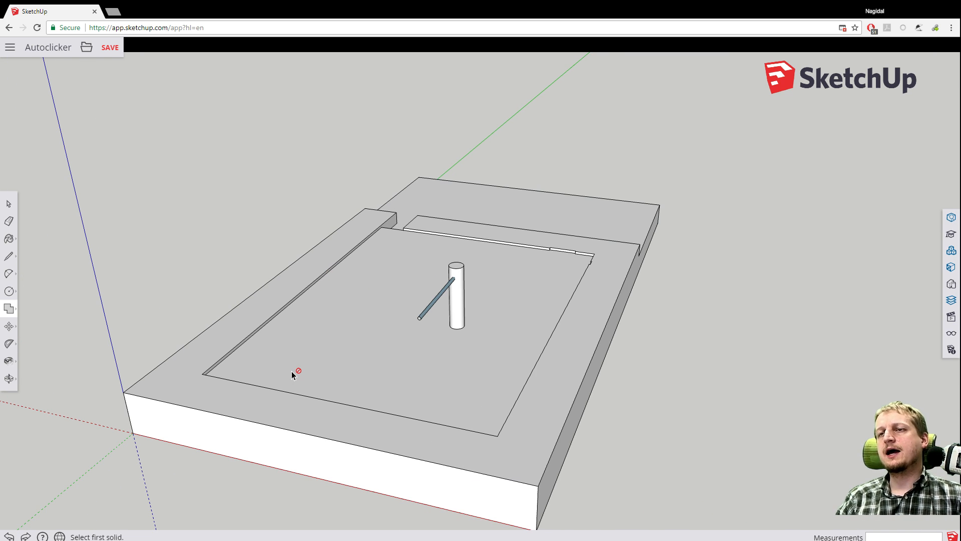
Close the base slab's open underside with a 2420 by 4250 mm rectangle drawn from the origin corner to the opposite corner.
left_click(9, 308)
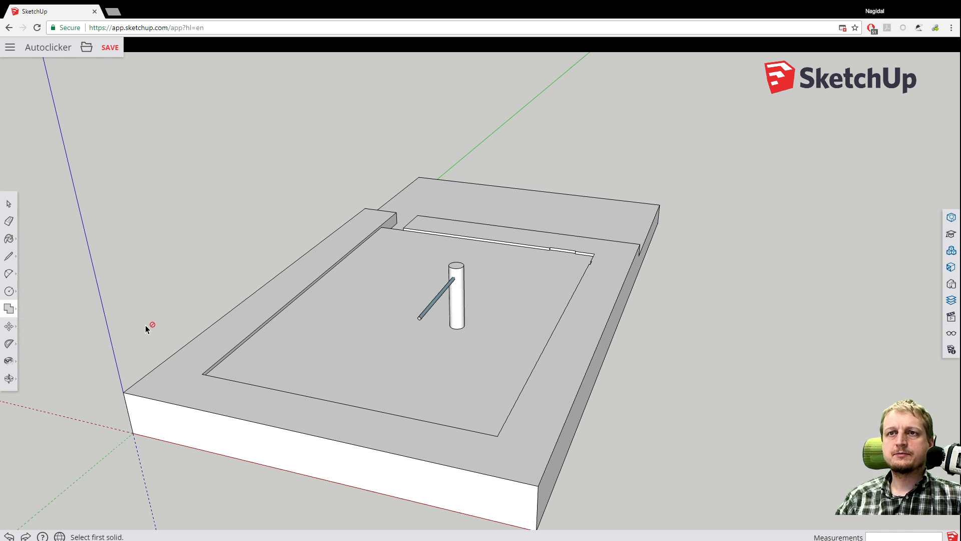
key("o")
left_click_drag(114, 476, 82, 130)
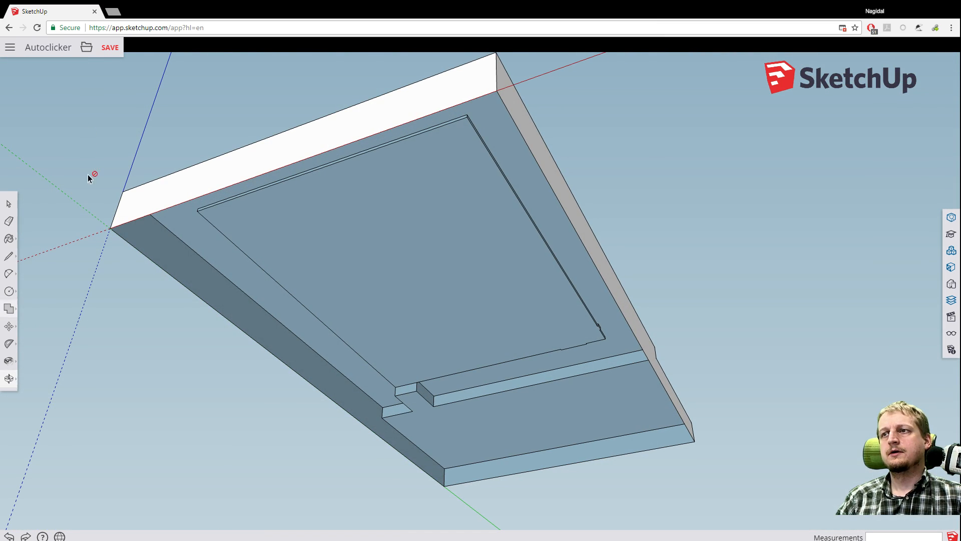
left_click(8, 309)
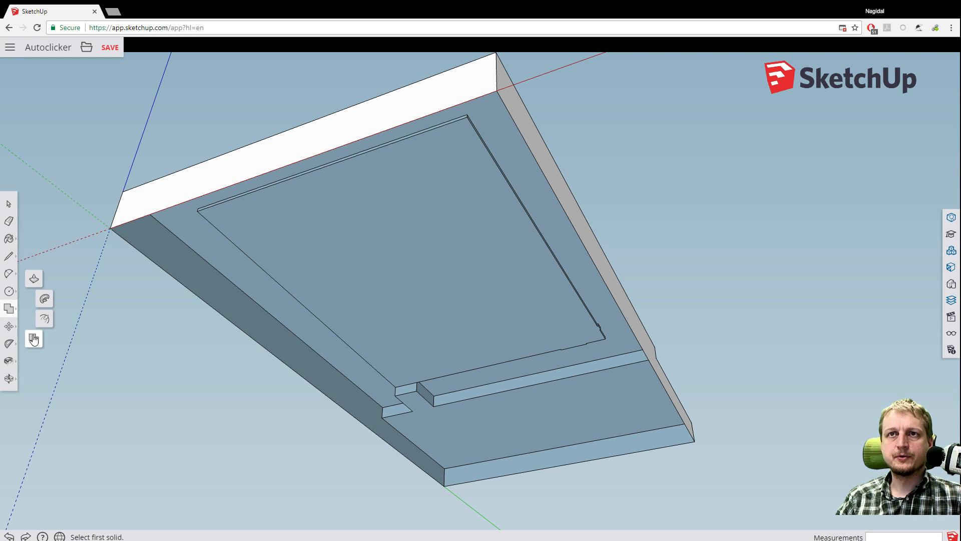
left_click(9, 310)
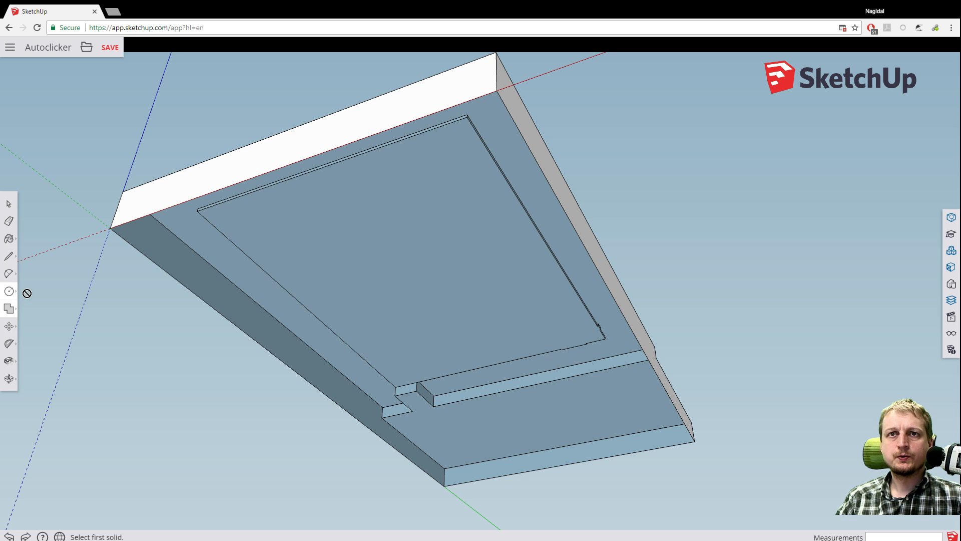
left_click(9, 291)
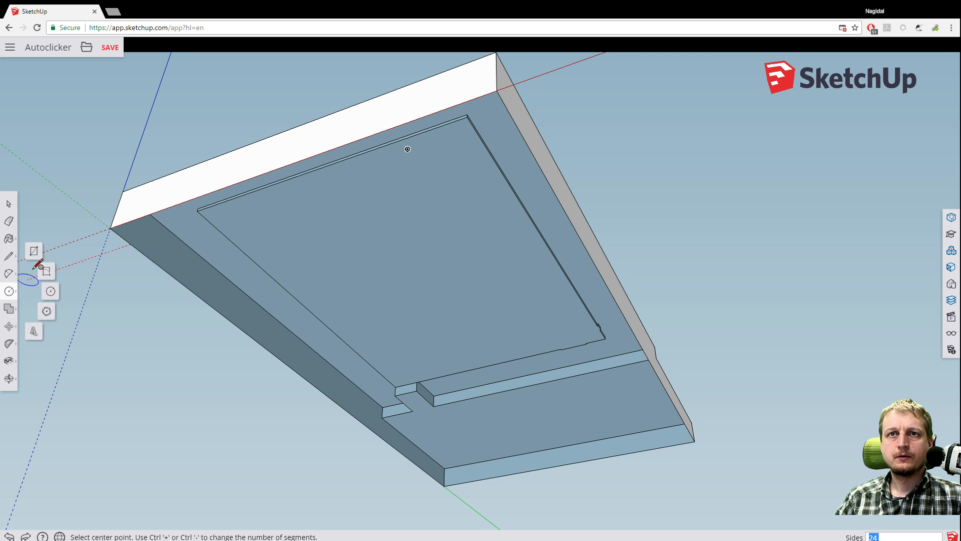
left_click(29, 258)
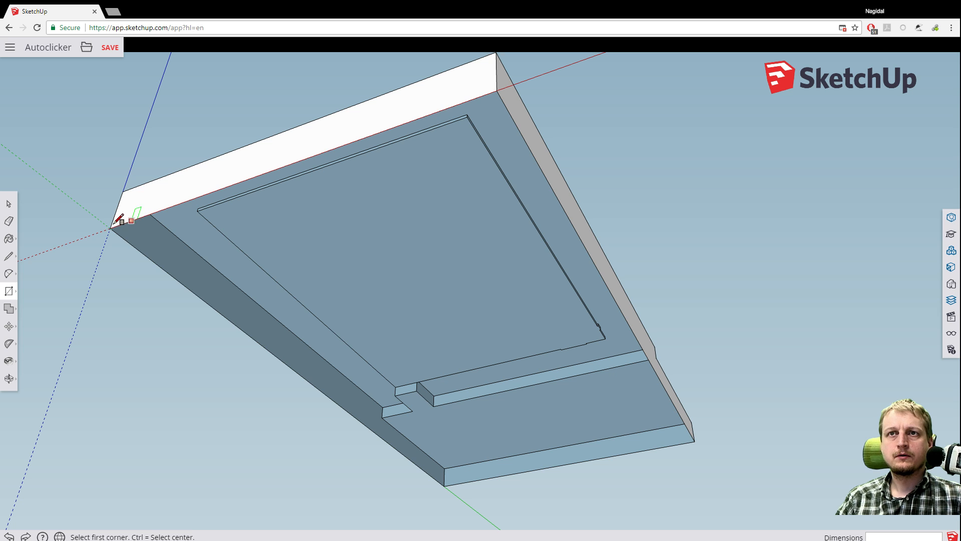
left_click(111, 228)
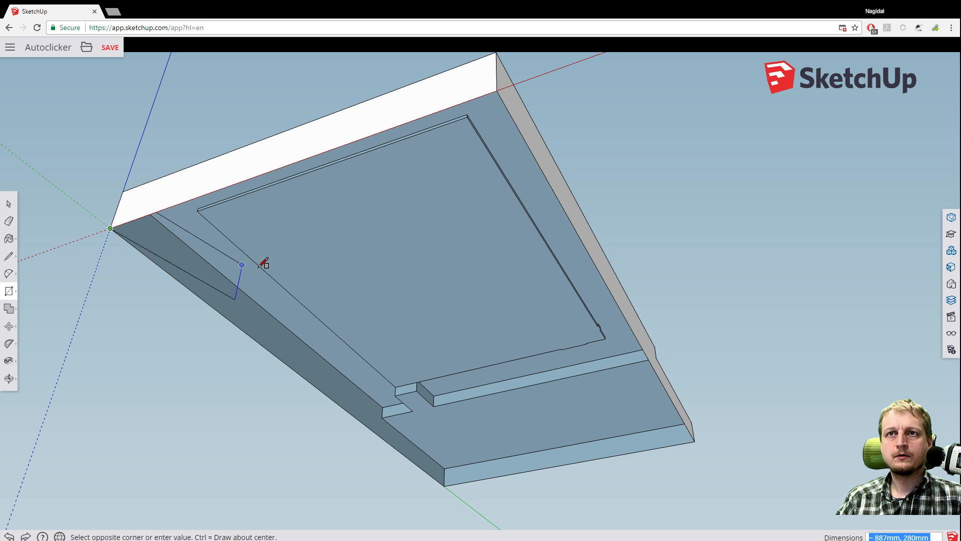
left_click(694, 441)
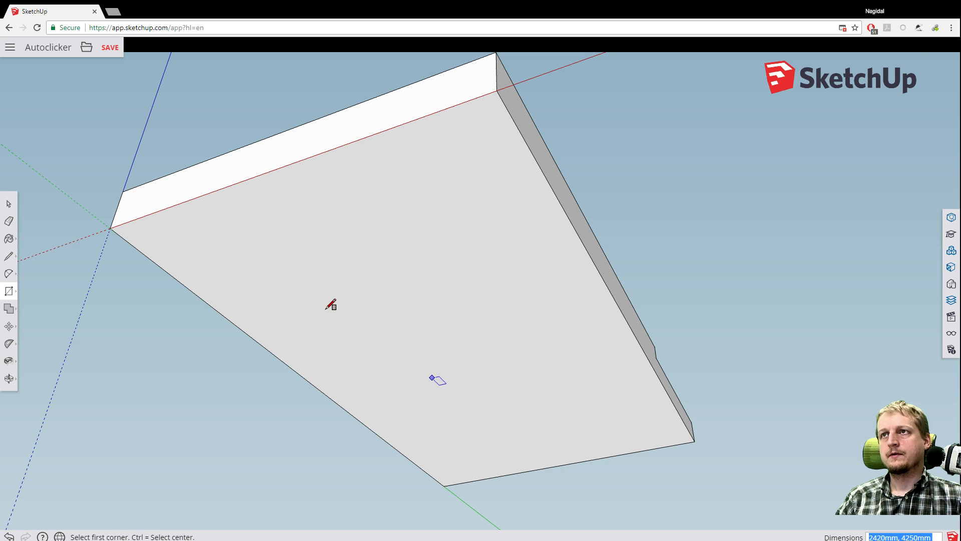
scroll(91, 219, "up", 2)
scroll(103, 200, "down", 2)
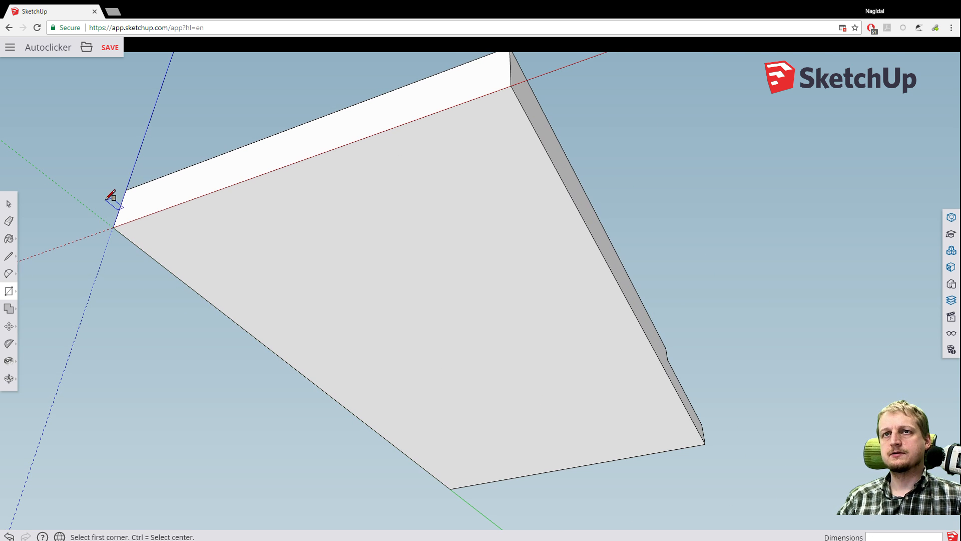
middle_click_drag(98, 168, 94, 383)
middle_click_drag(215, 236, 70, 279)
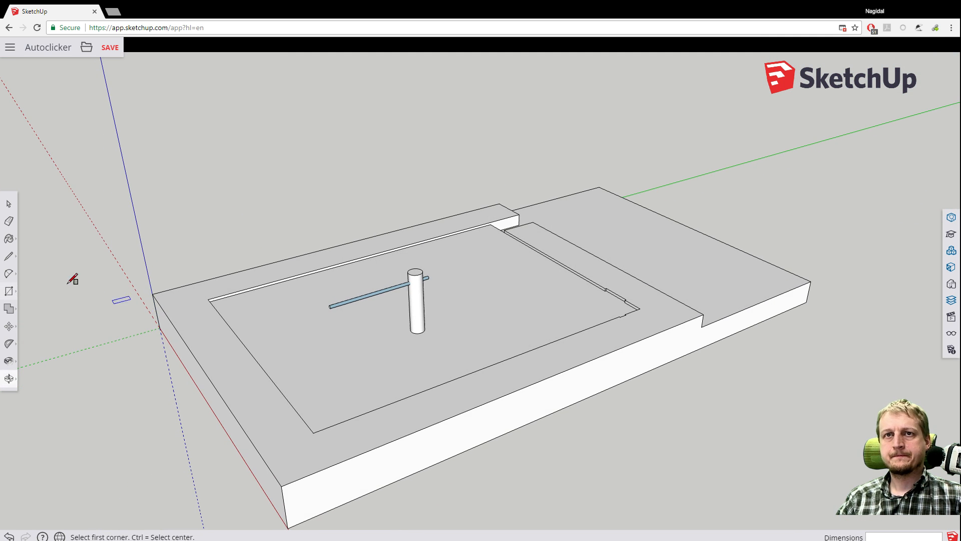
left_click(8, 308)
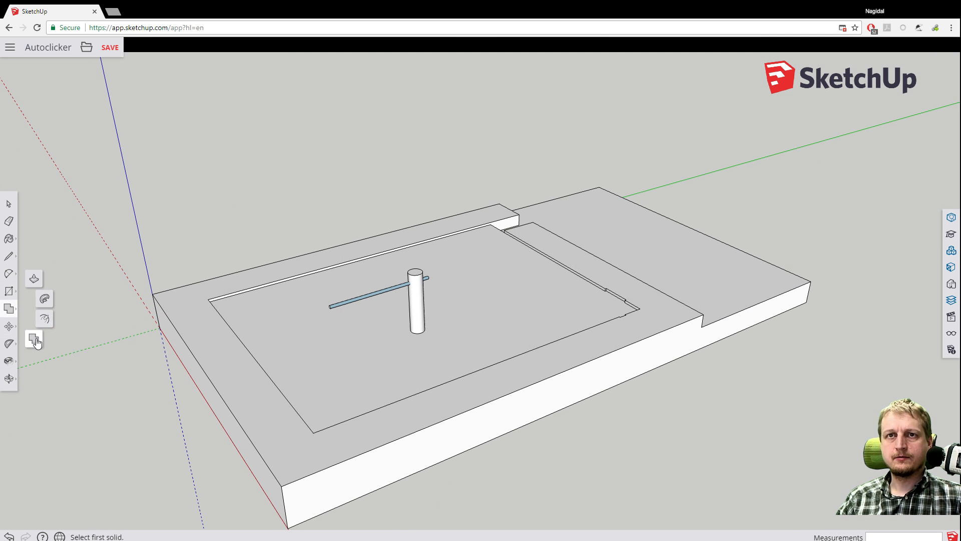
left_click(40, 316)
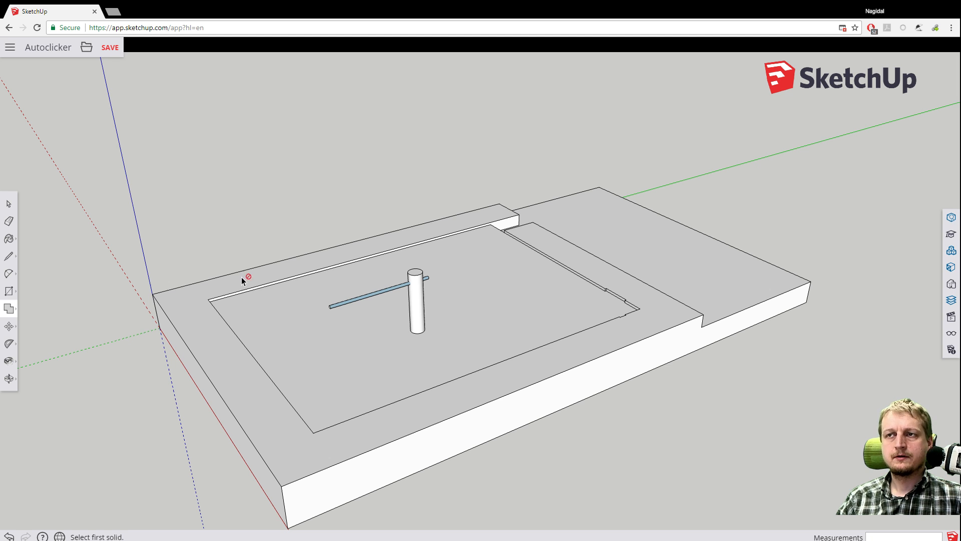
key("space")
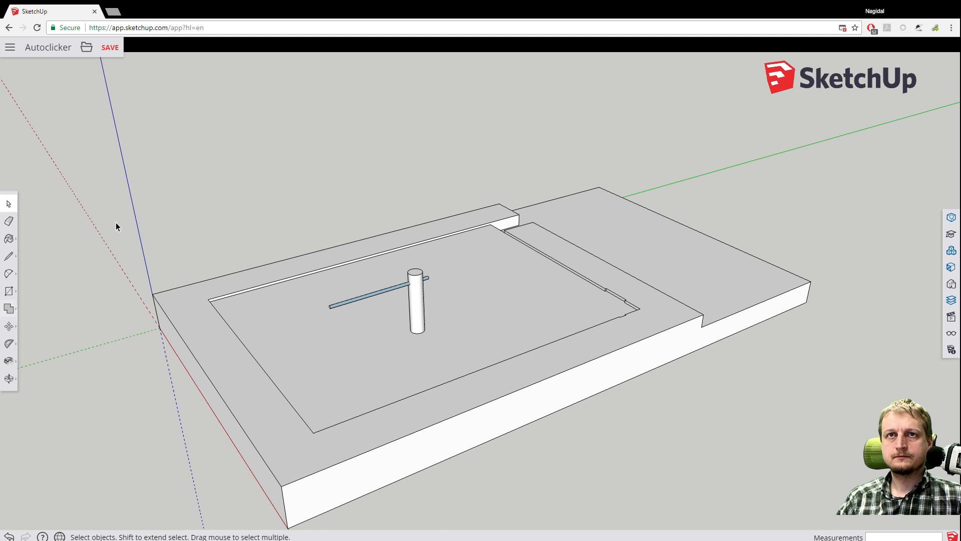
Select the entire base slab without the cylinder and rod, make it a group, and check that it selects as one object.
middle_click_drag(118, 221, 446, 84)
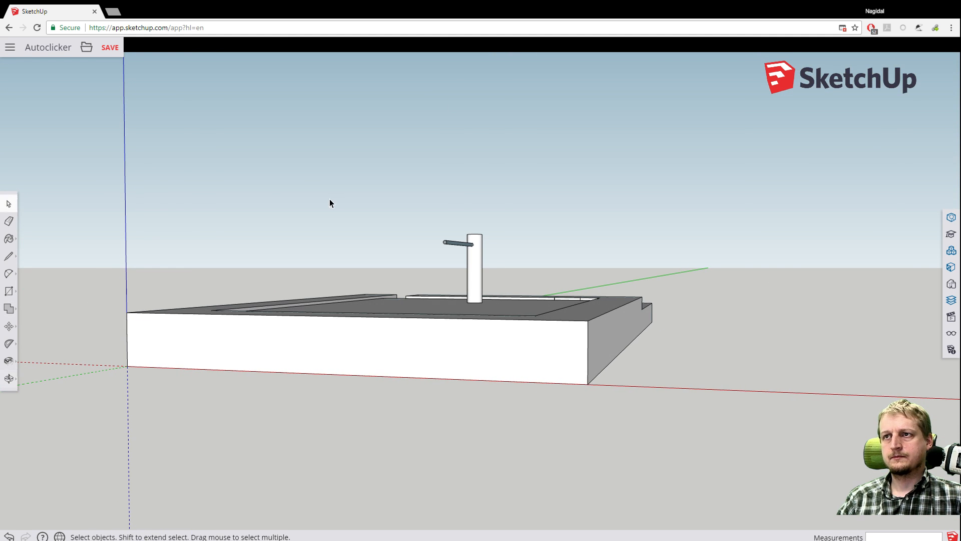
middle_click_drag(287, 190, 343, 178)
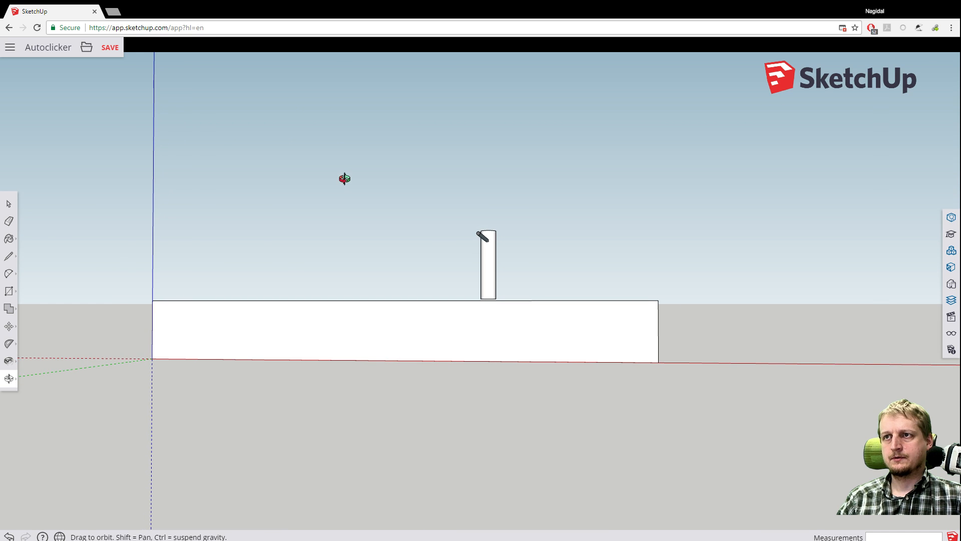
left_click_drag(123, 301, 689, 404)
middle_click_drag(583, 392, 30, 252)
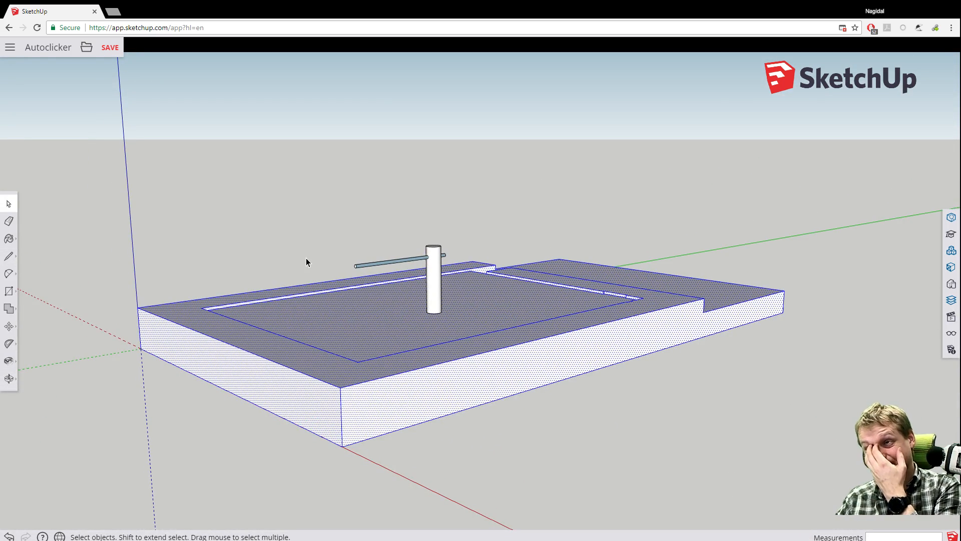
right_click(328, 372)
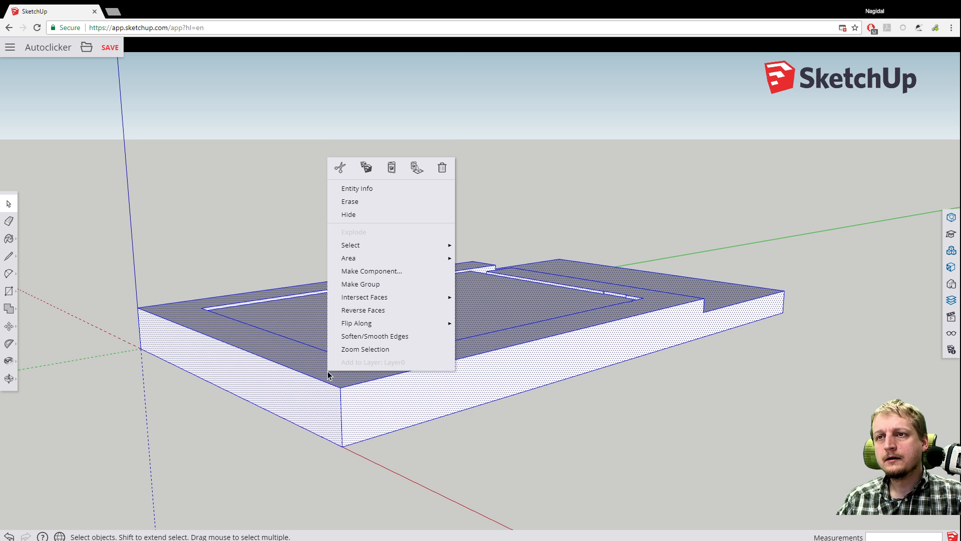
left_click(357, 284)
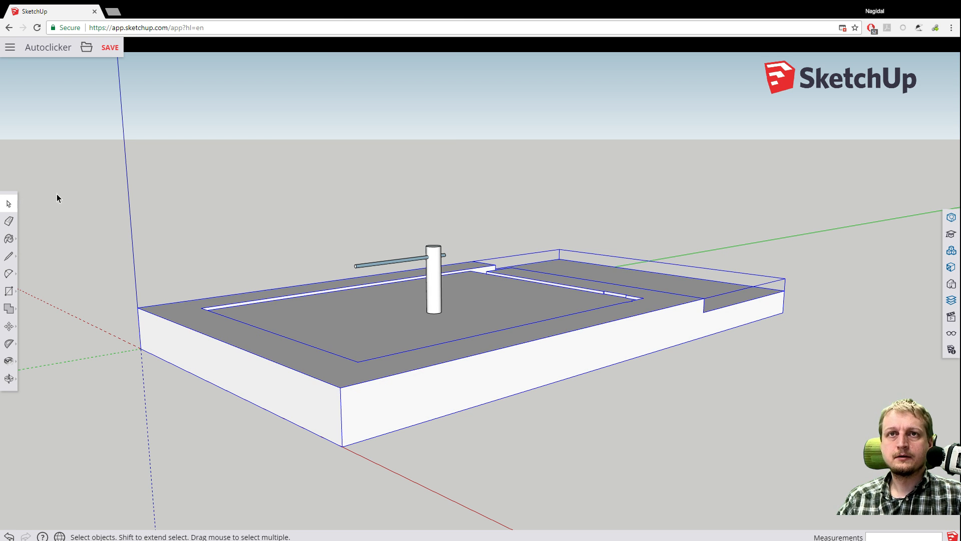
left_click(71, 186)
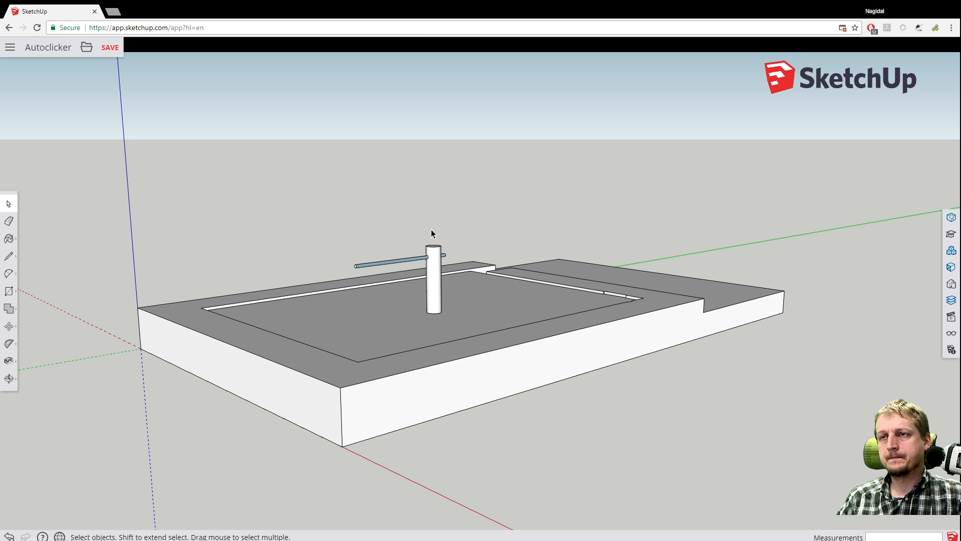
left_click(365, 406)
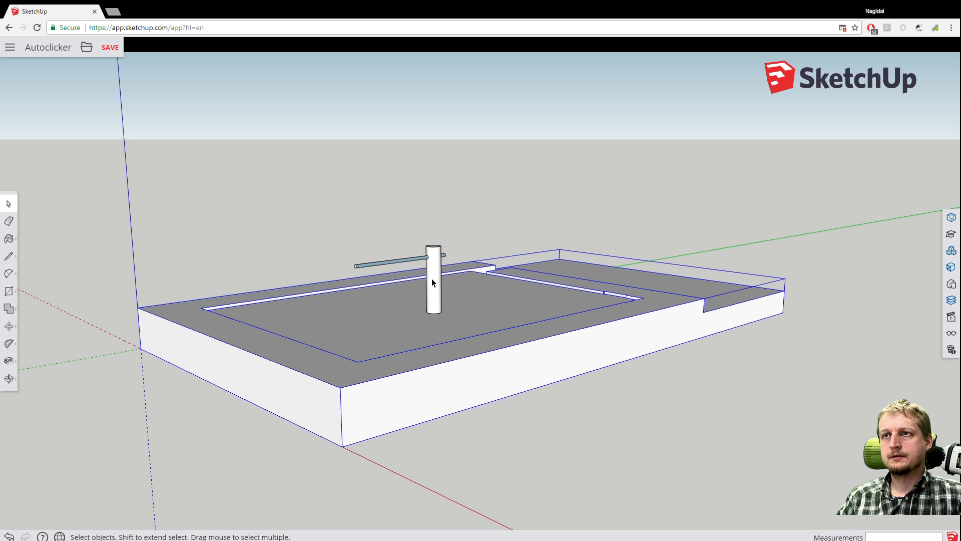
Try the solid-combining tool with the rod preselected, accepting that non-solid objects are deselected.
left_click(378, 266)
middle_click_drag(359, 251, 193, 323)
left_click(15, 308)
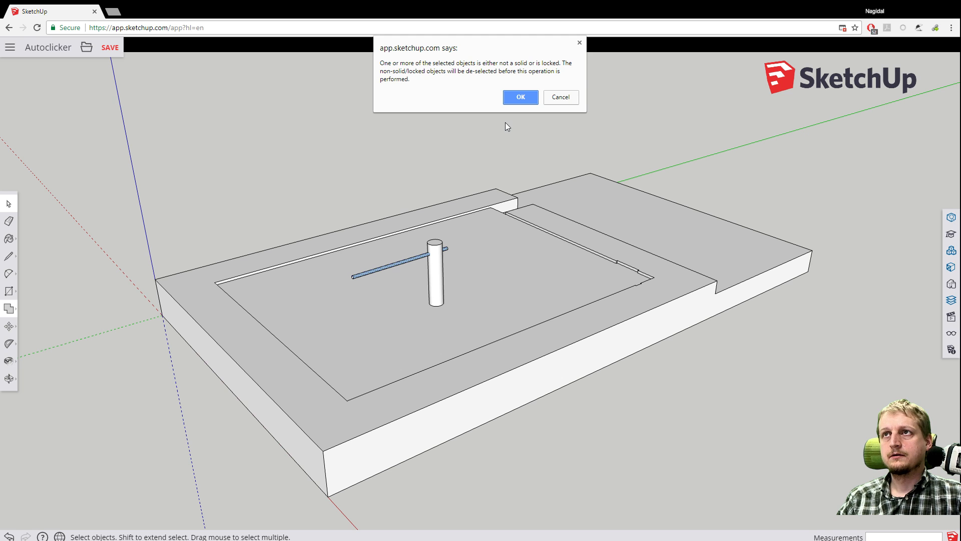
left_click(521, 96)
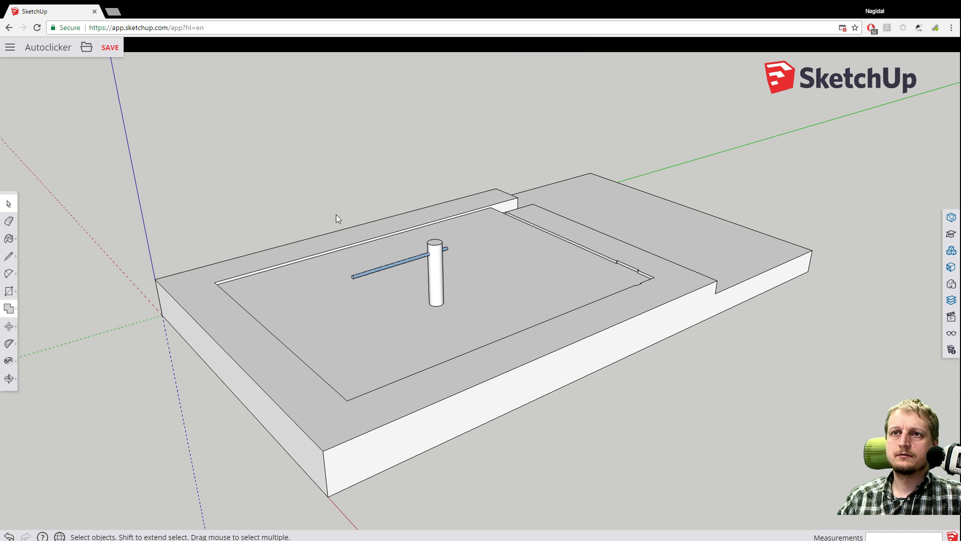
left_click(205, 331)
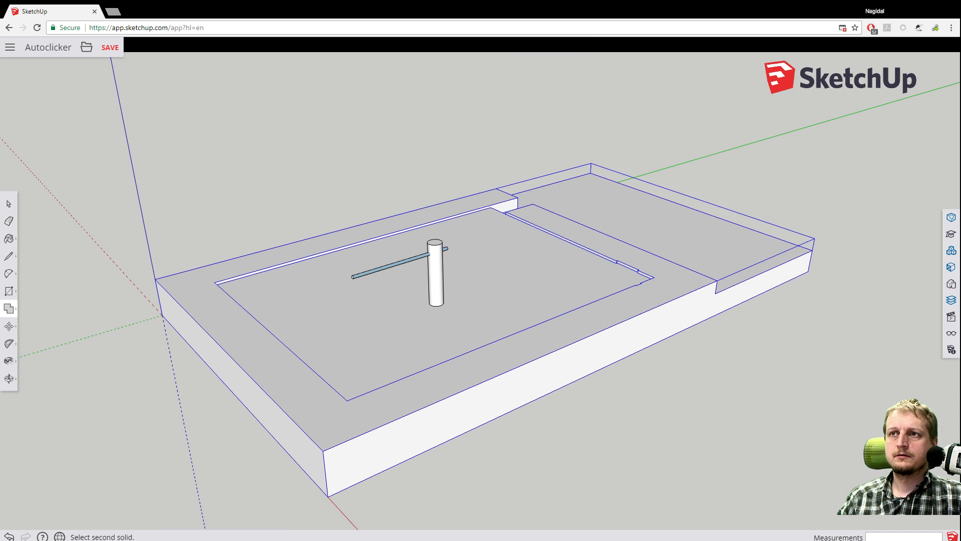
left_click(9, 312)
left_click(38, 335)
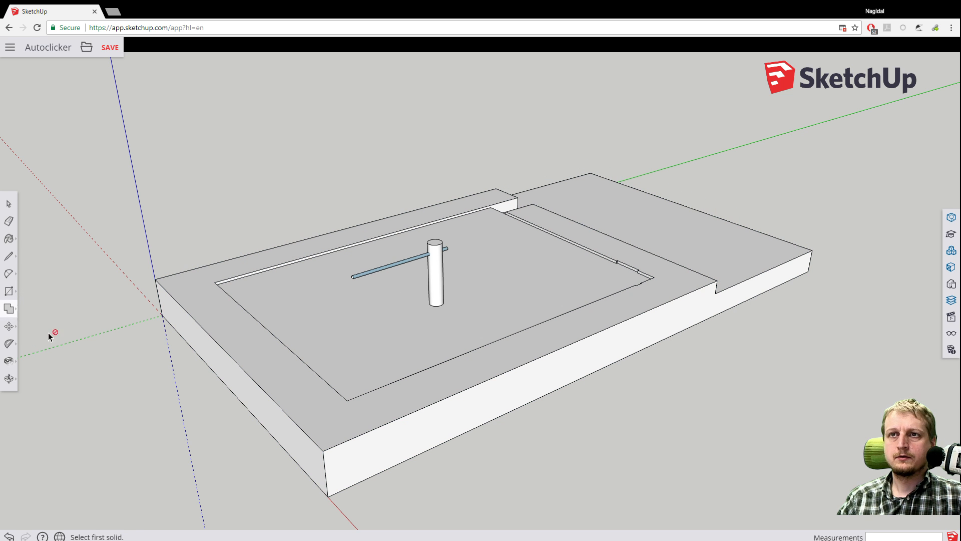
left_click(231, 319)
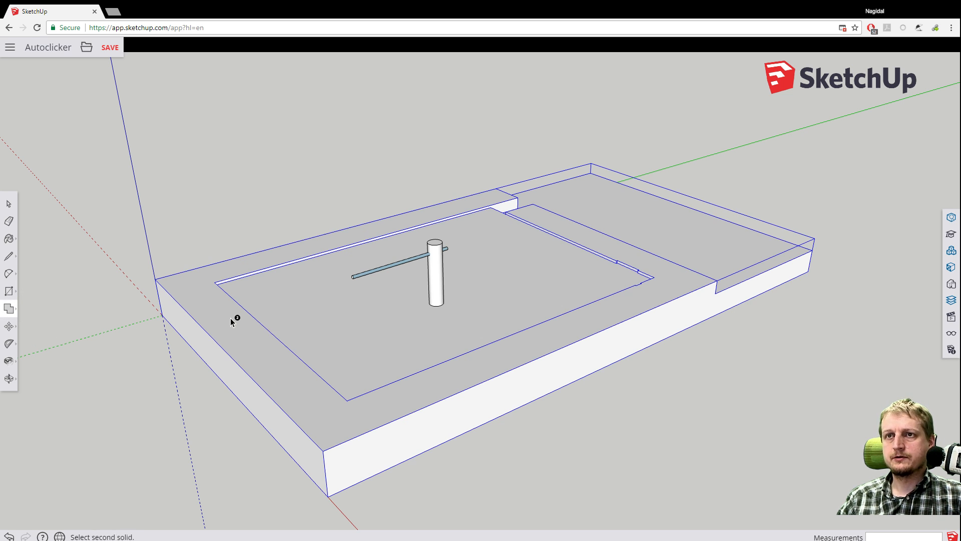
left_click(285, 346)
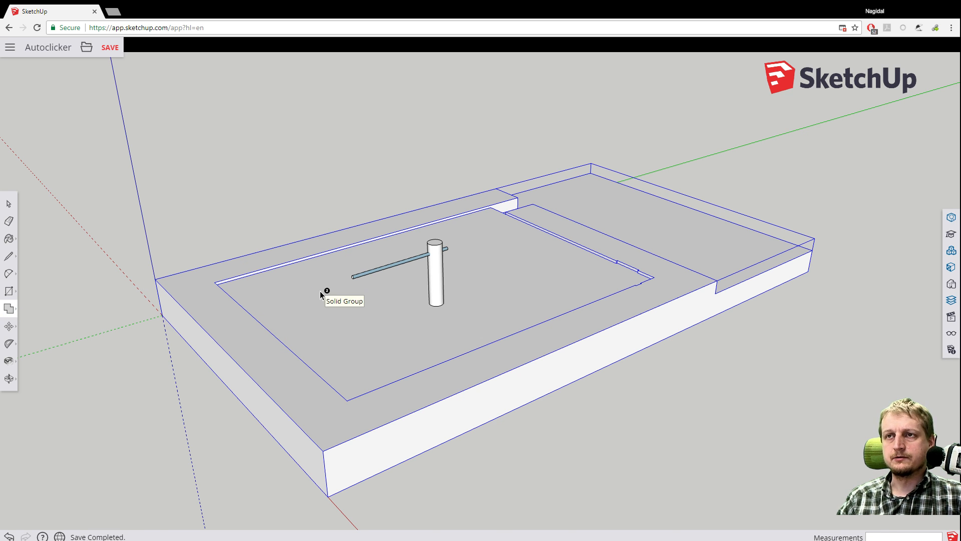
Combine the base slab and the upright cylinder into one solid with the solid-combining tool.
key("o")
left_click_drag(288, 304, 438, 140)
middle_click_drag(438, 139, 350, 280)
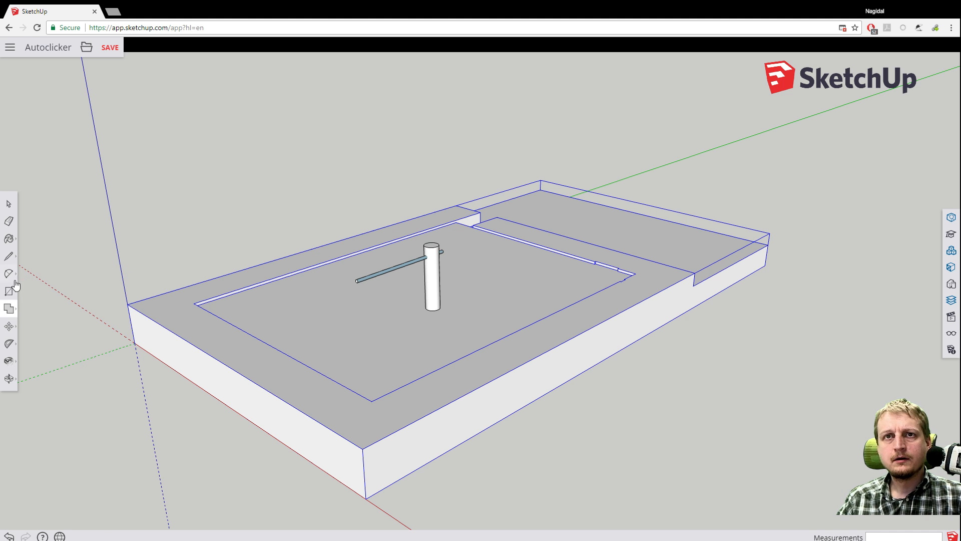
left_click(12, 311)
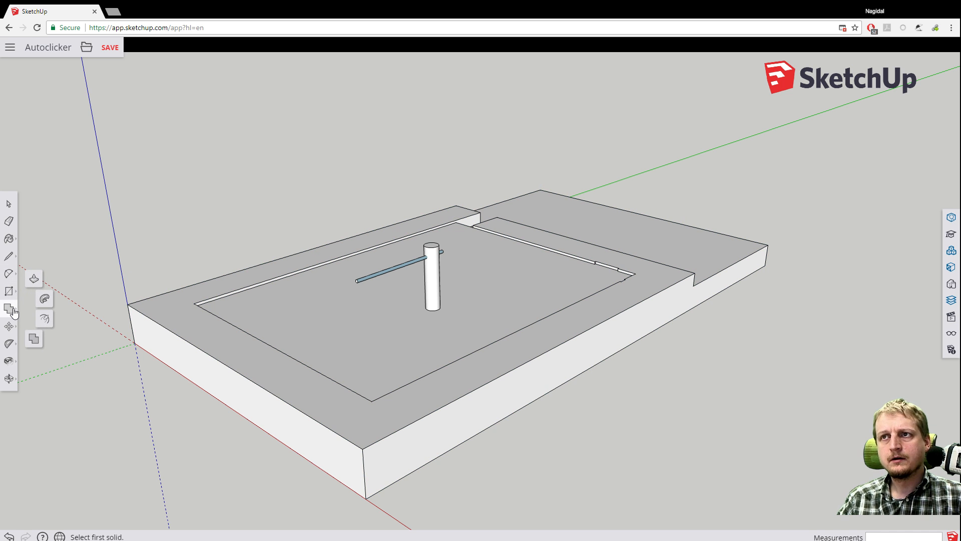
left_click(435, 248)
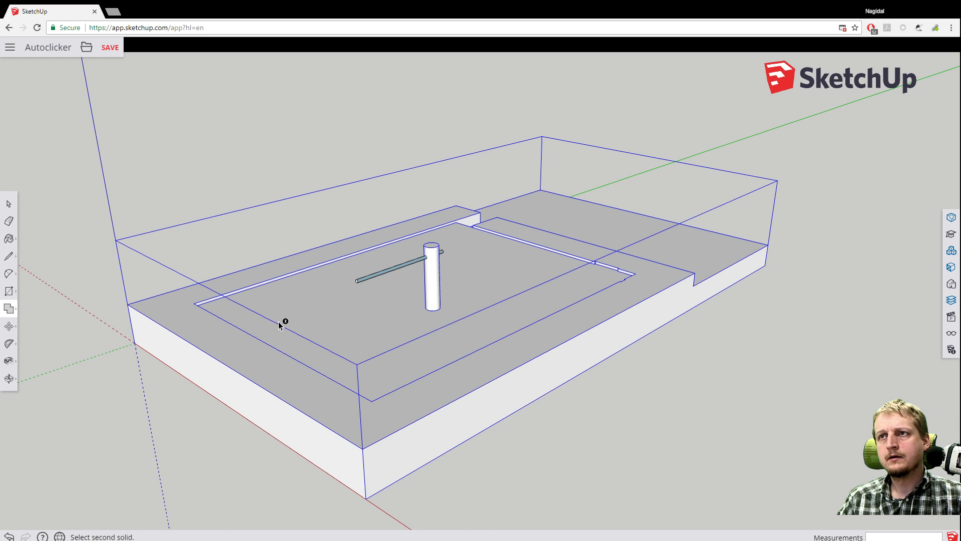
middle_click_drag(215, 260, 190, 224)
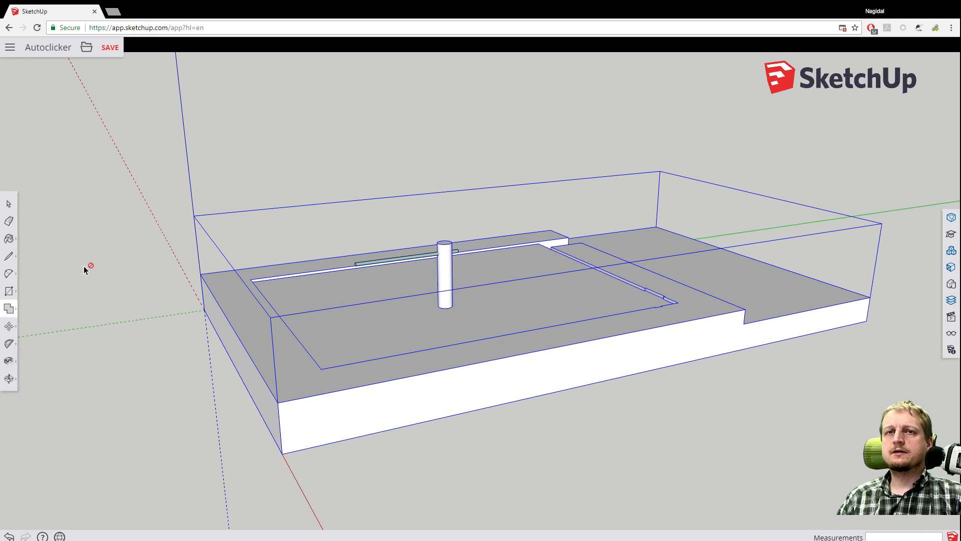
Select the rod's surface and examine its open-standing end and its passage through the cylinder up close.
left_click(9, 308)
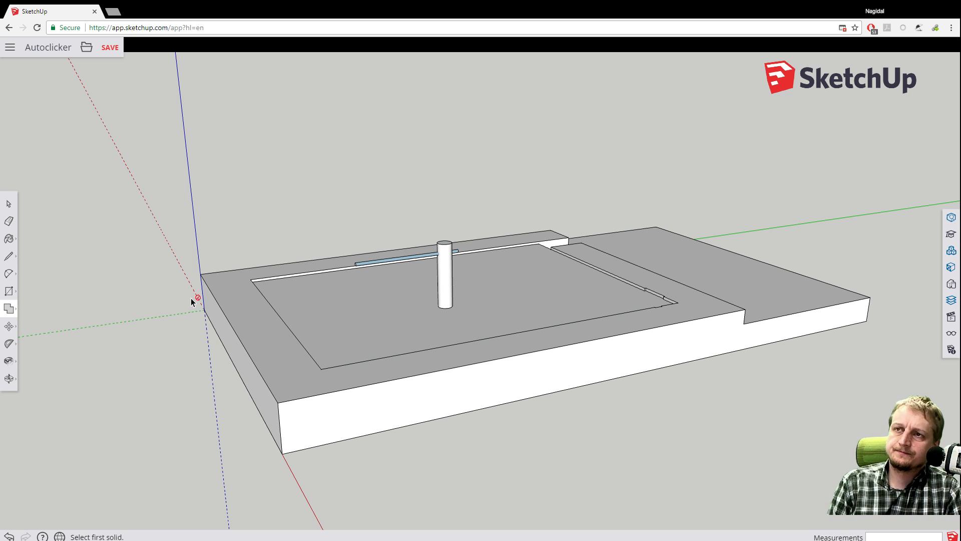
scroll(190, 298, "up", 3)
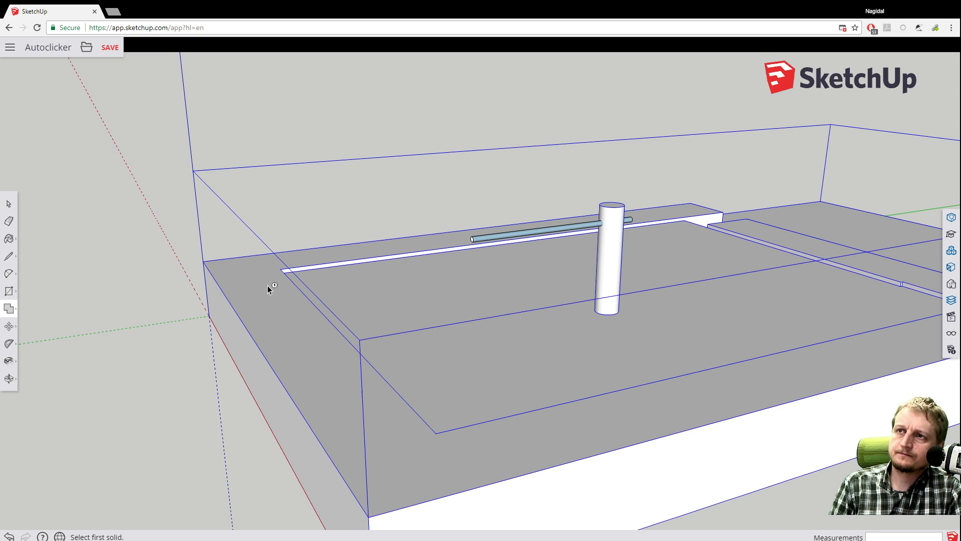
left_click(10, 205)
middle_click_drag(332, 217, 508, 258)
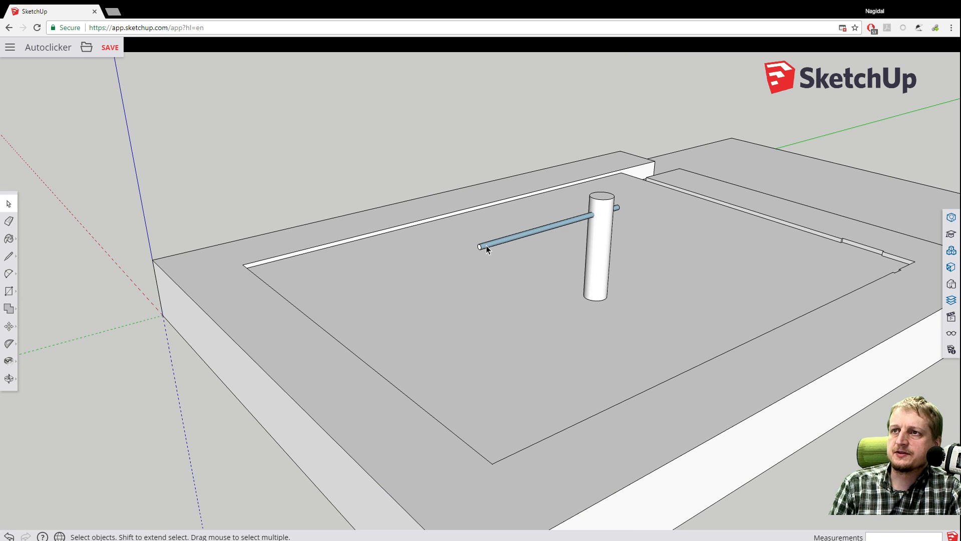
left_click(486, 246)
scroll(482, 248, "up", 4)
scroll(480, 251, "up", 4)
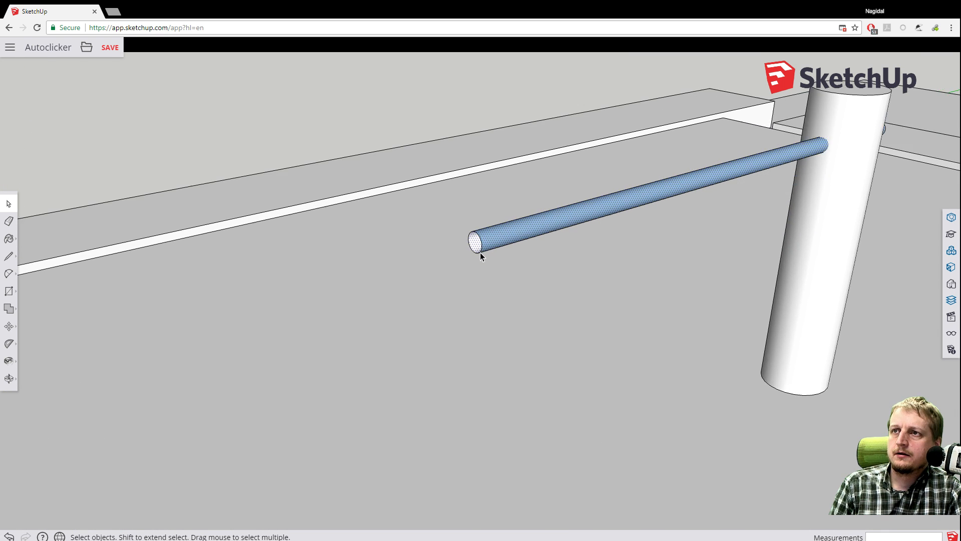
middle_click_drag(423, 251, 368, 203)
scroll(387, 211, "down", 8)
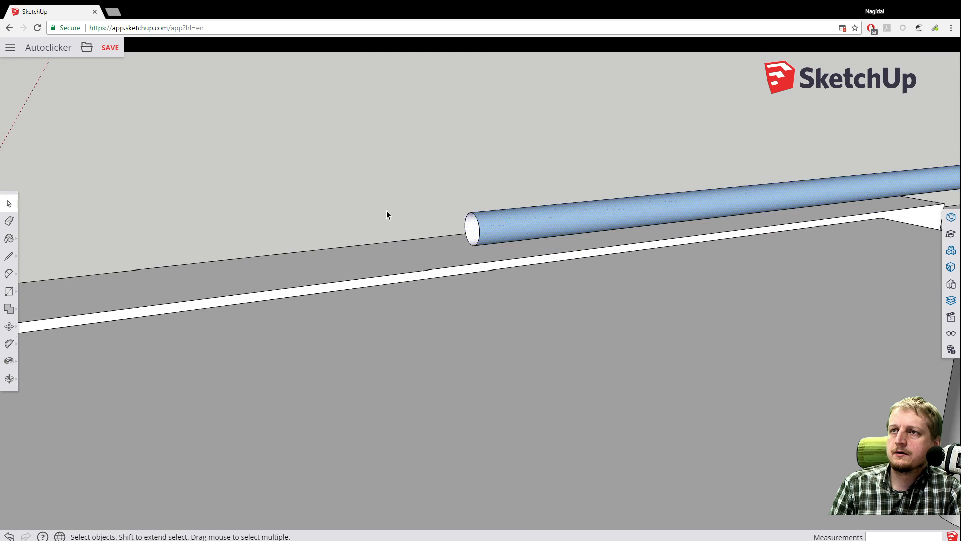
scroll(407, 220, "up", 3)
scroll(407, 221, "down", 2)
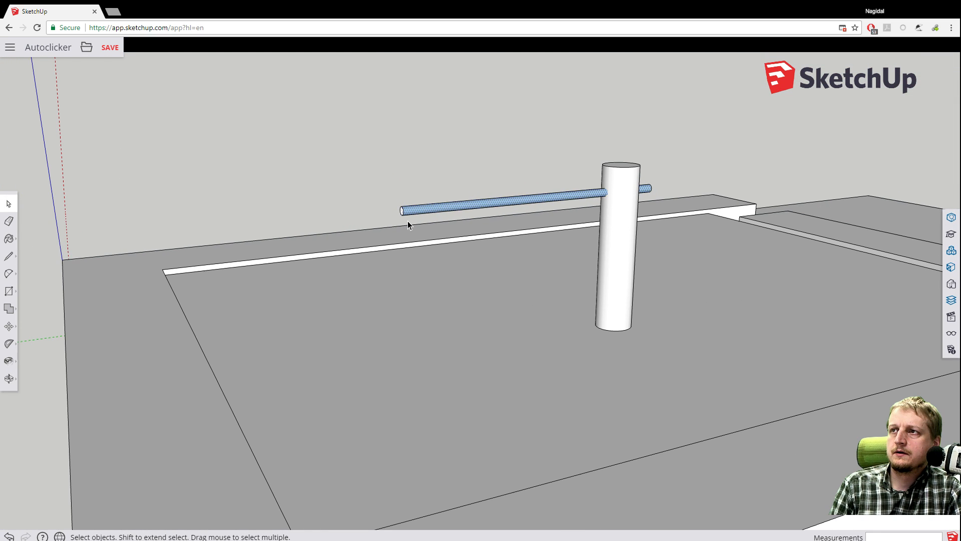
scroll(396, 216, "up", 3)
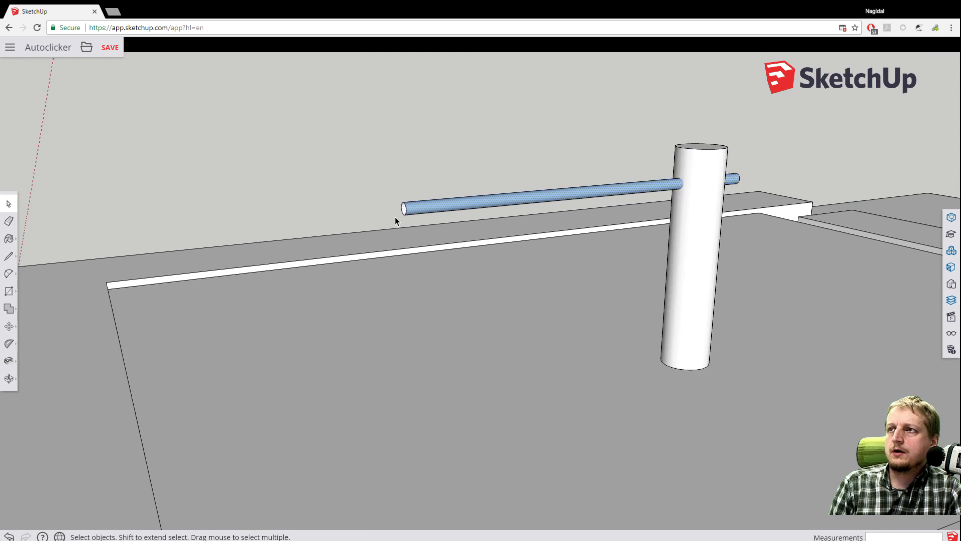
scroll(396, 218, "down", 1)
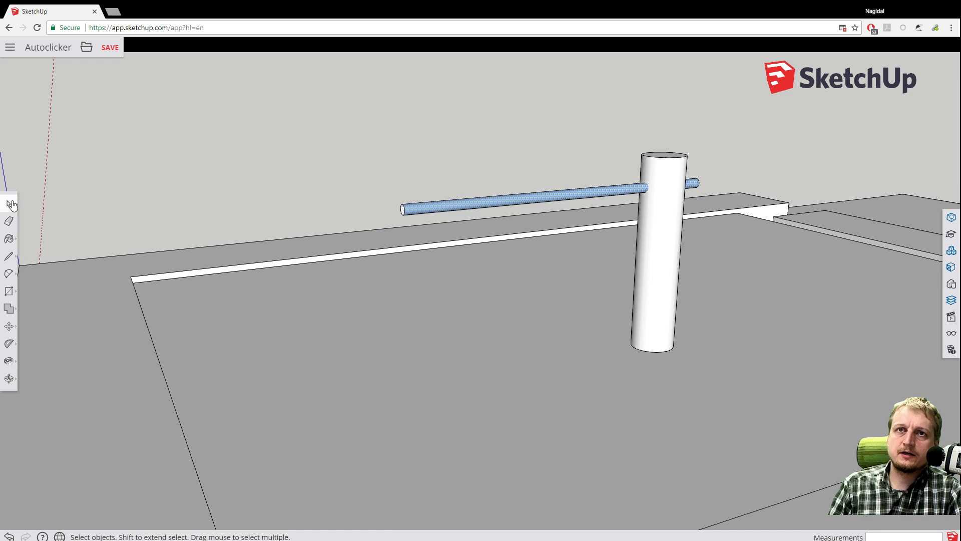
Delete the rod's near end face and side surface, keeping only the small circle at its far end behind the cylinder.
left_click_drag(381, 198, 416, 217)
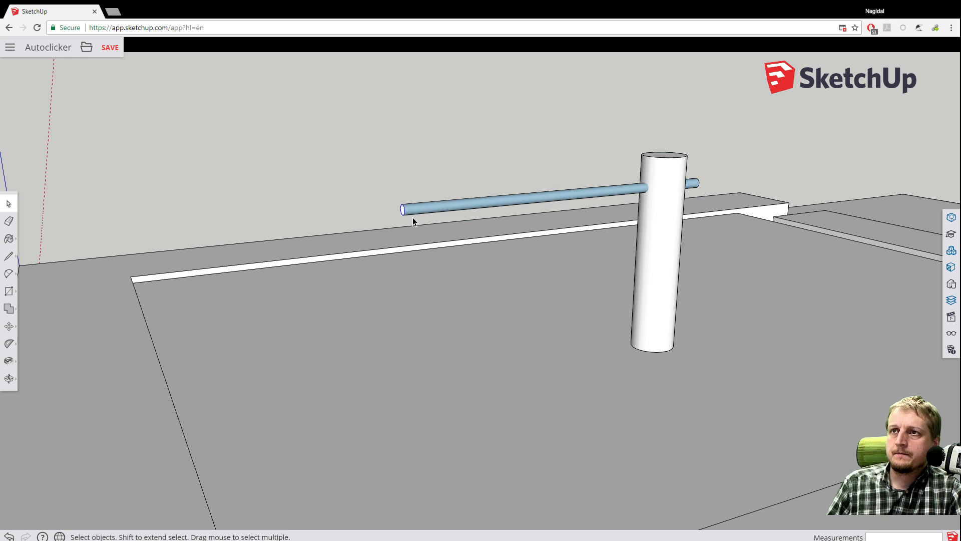
key("Delete")
middle_click_drag(413, 215, 488, 192)
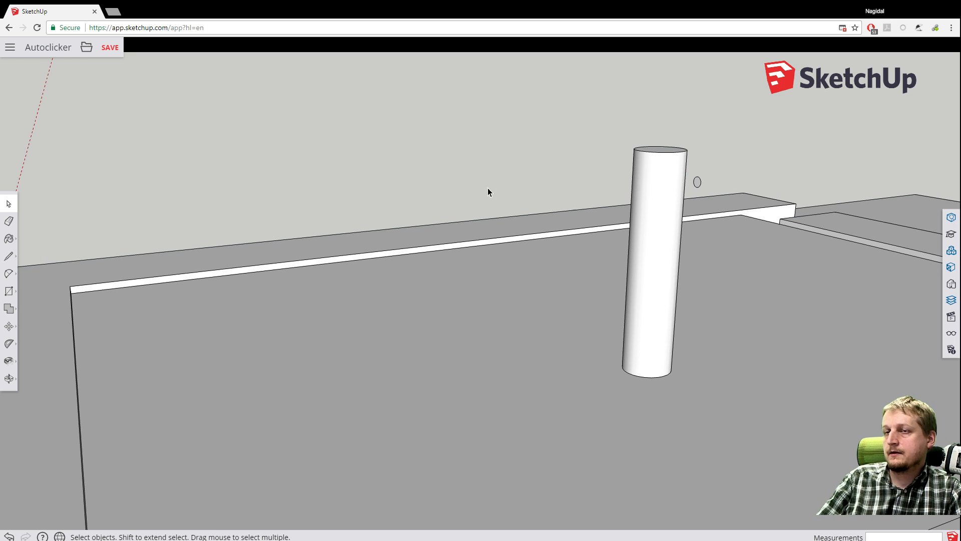
Push/Pull the small circle behind the cylinder by about 811 mm through the cylinder to rebuild the rod.
left_click(9, 292)
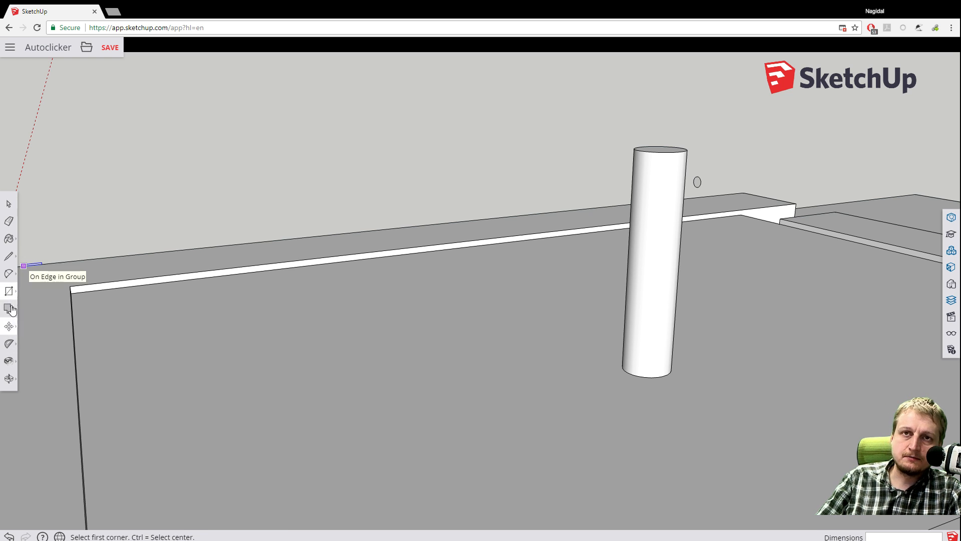
left_click(9, 275)
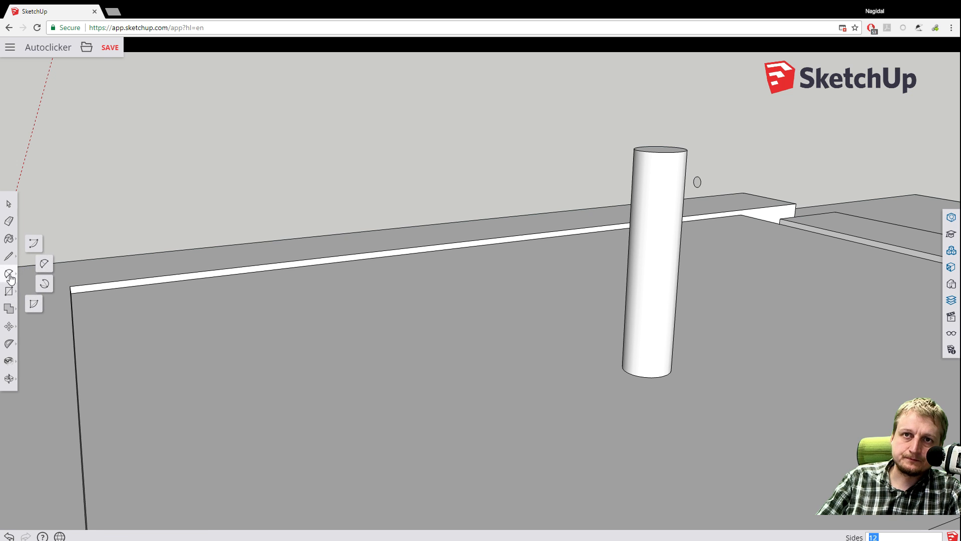
left_click(9, 291)
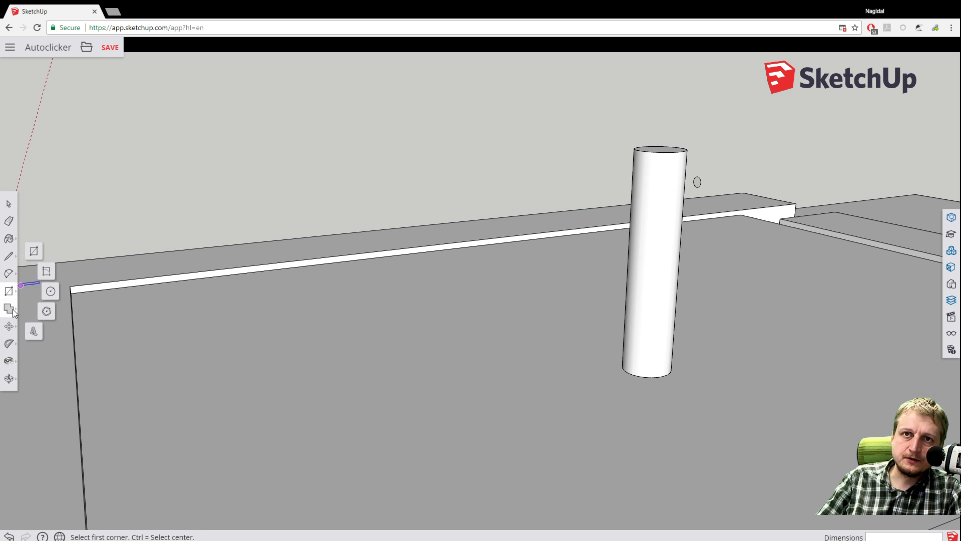
left_click(11, 309)
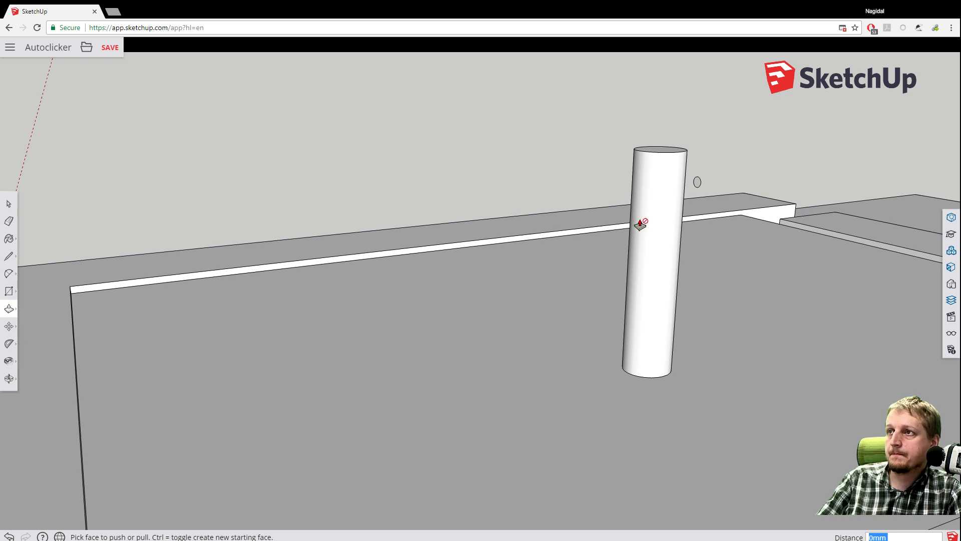
left_click(697, 182)
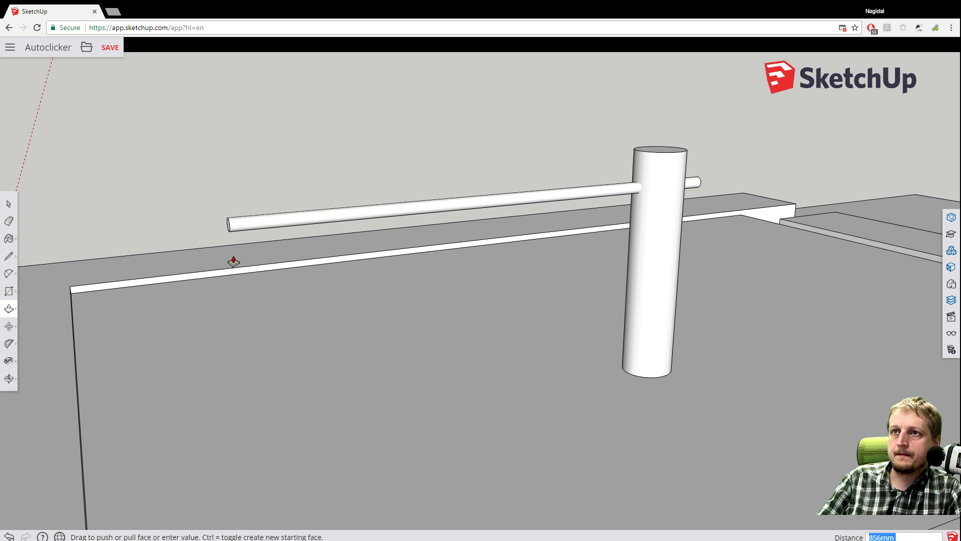
left_click(265, 254)
scroll(391, 173, "down", 4)
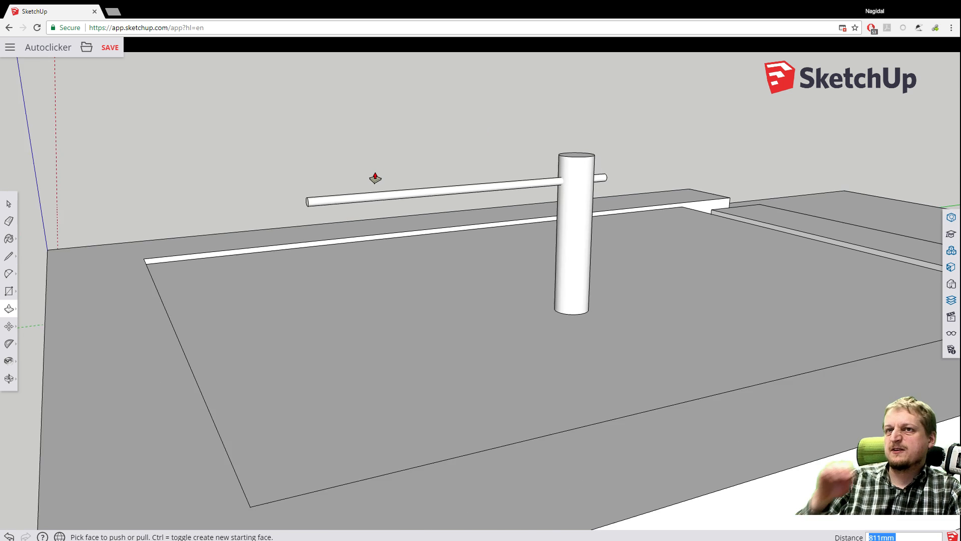
scroll(376, 178, "up", 3)
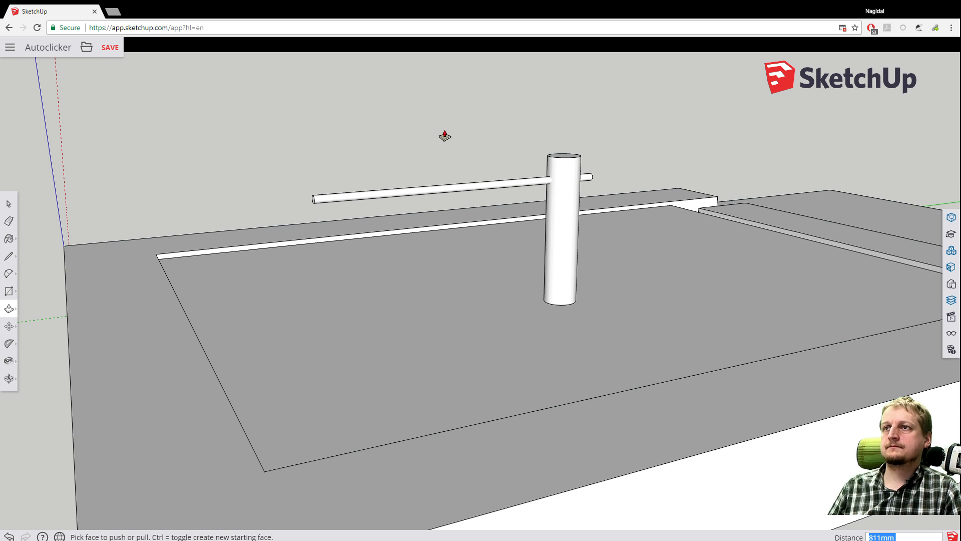
middle_click_drag(444, 134, 468, 194)
scroll(473, 162, "down", 2)
key("p")
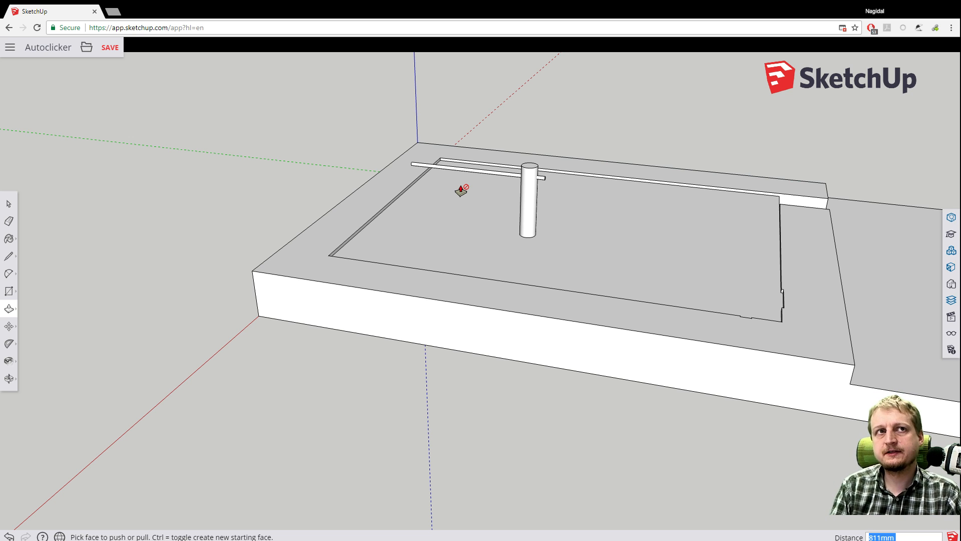
Return to the selection tool and save the Autoclicker model.
left_click(9, 204)
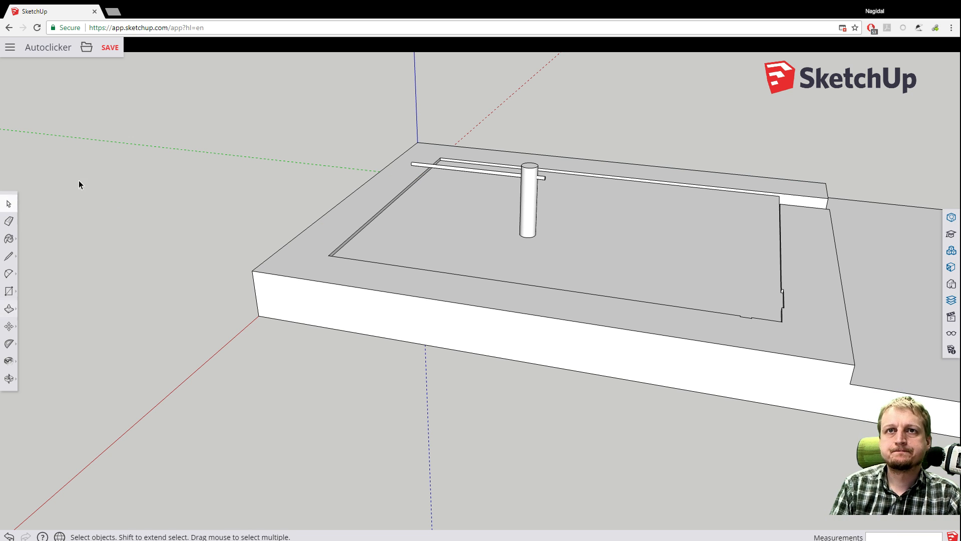
key("o")
left_click_drag(326, 206, 551, 210)
key("space")
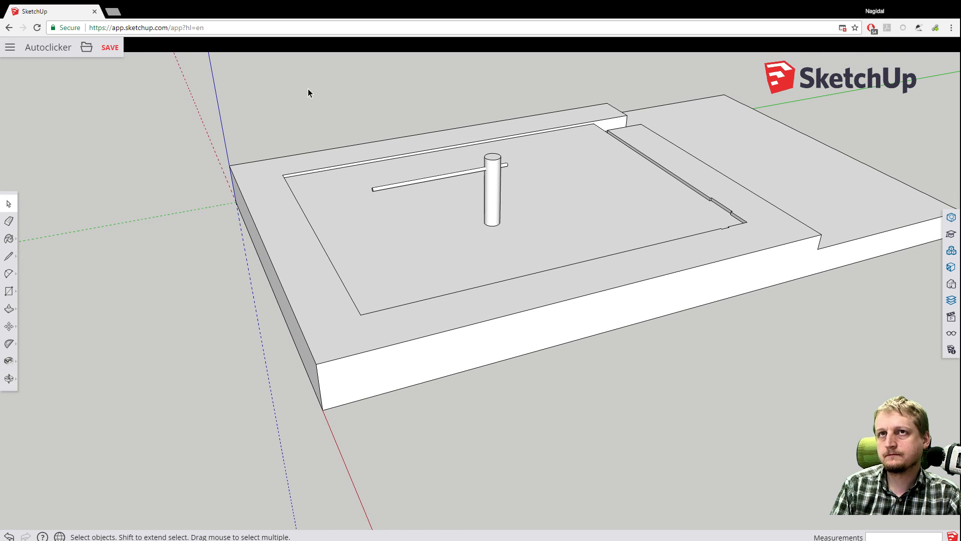
left_click(110, 49)
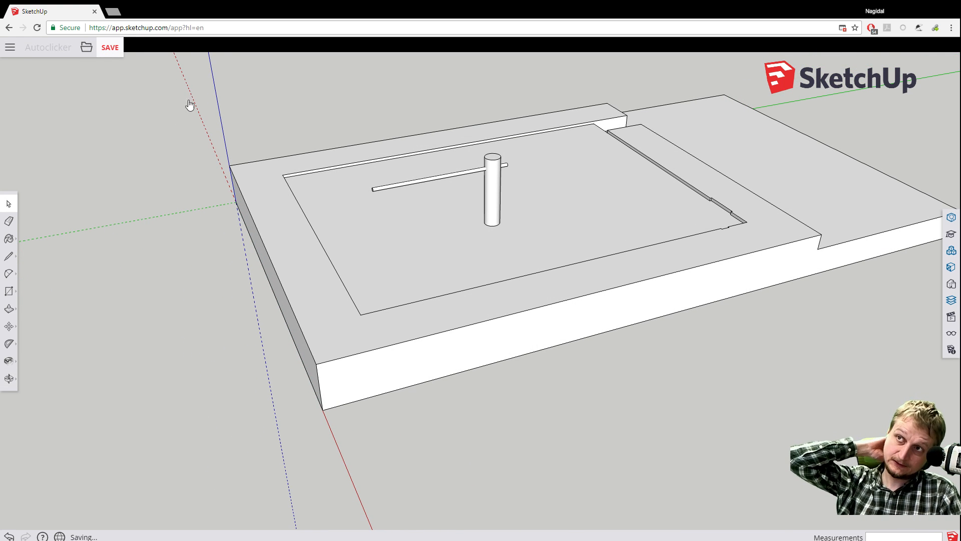
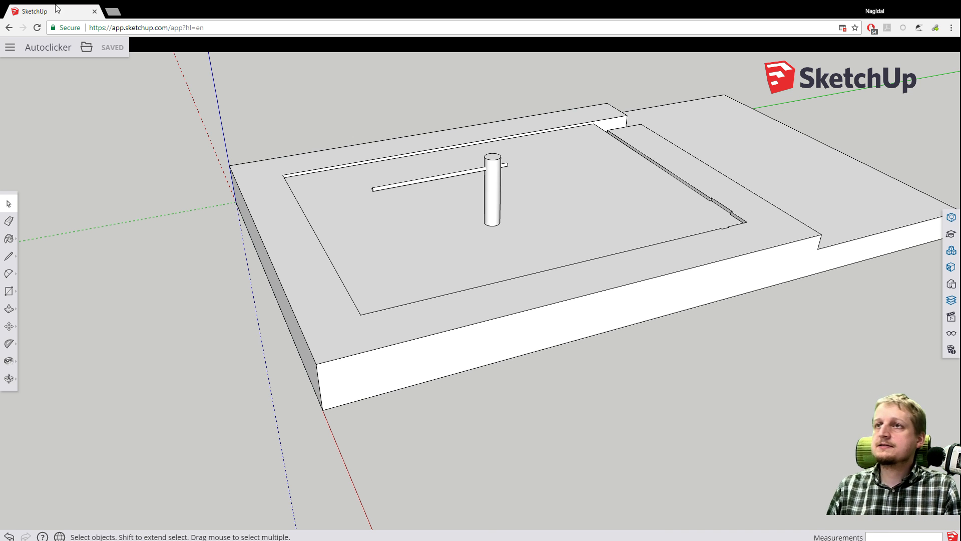
scroll(300, 199, "up", 3)
scroll(301, 200, "down", 3)
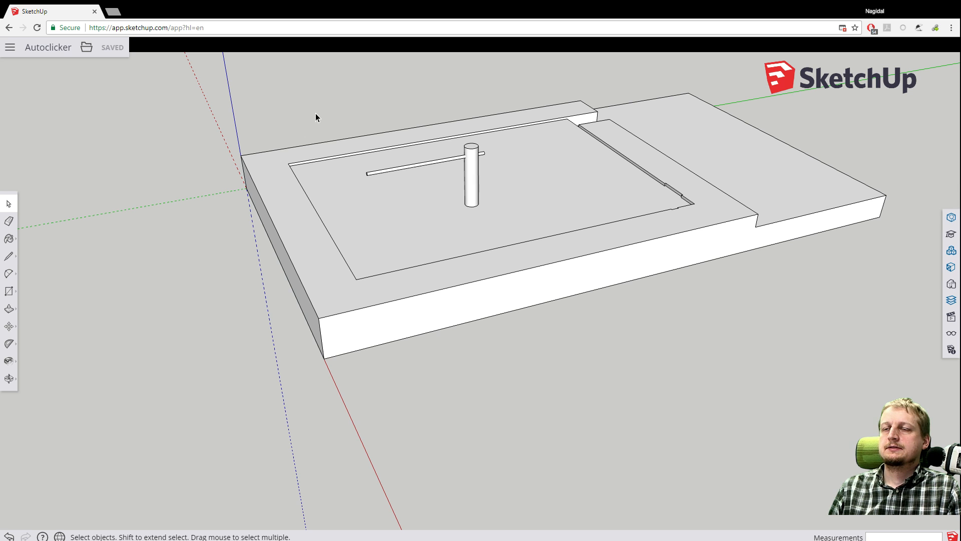
scroll(316, 114, "up", 2)
scroll(341, 118, "down", 2)
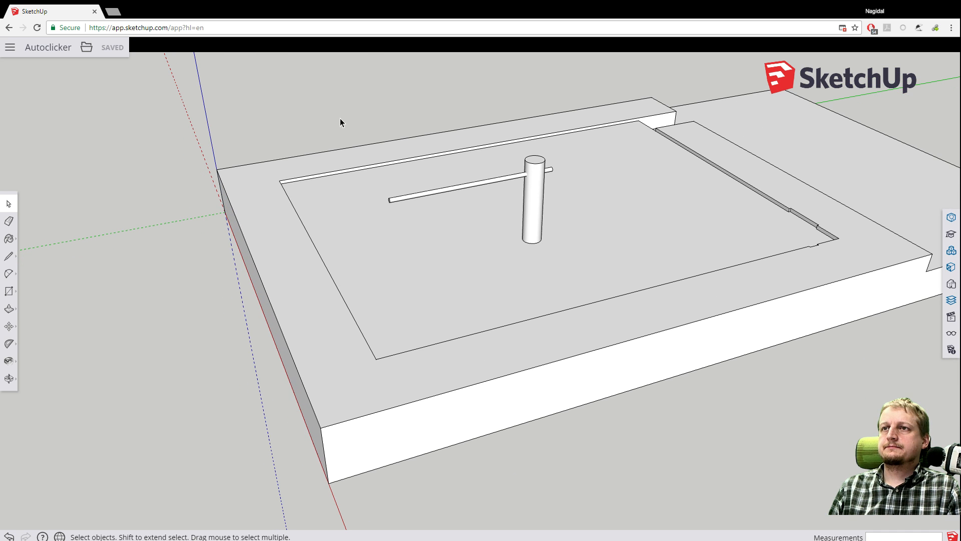
scroll(339, 120, "up", 5)
scroll(315, 173, "down", 3)
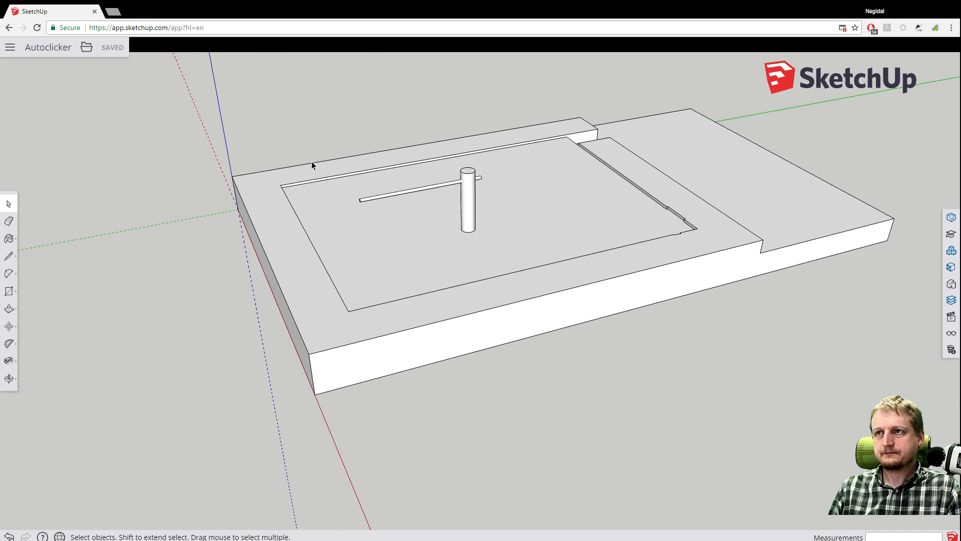
middle_click_drag(333, 258, 286, 215)
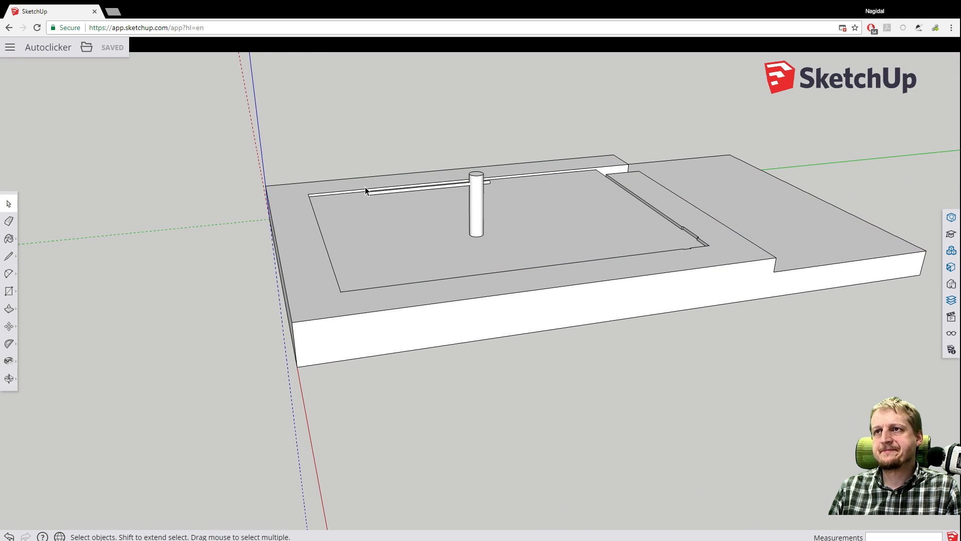
scroll(365, 187, "up", 3)
scroll(365, 181, "down", 4)
scroll(365, 174, "up", 4)
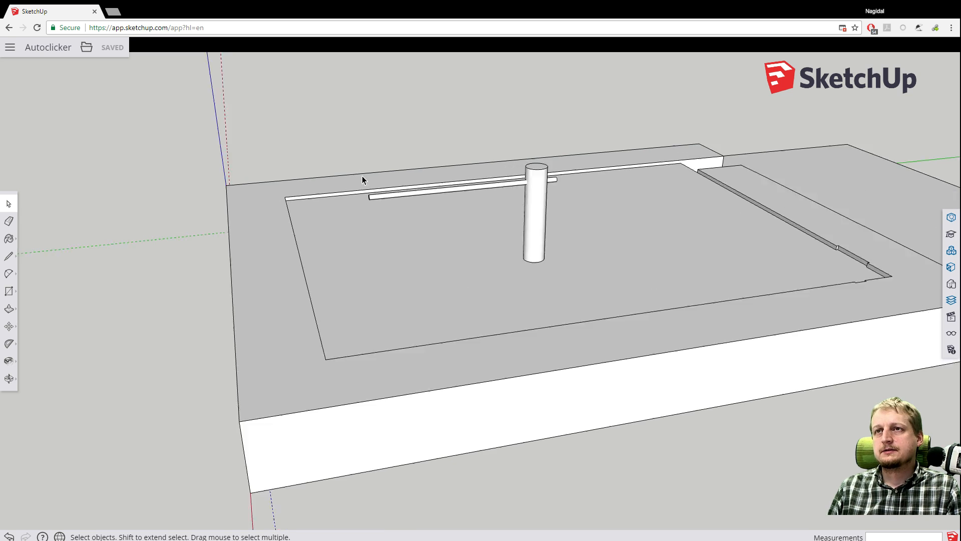
Try to move the slab-and-cylinder solid away from the rod.
scroll(365, 172, "down", 4)
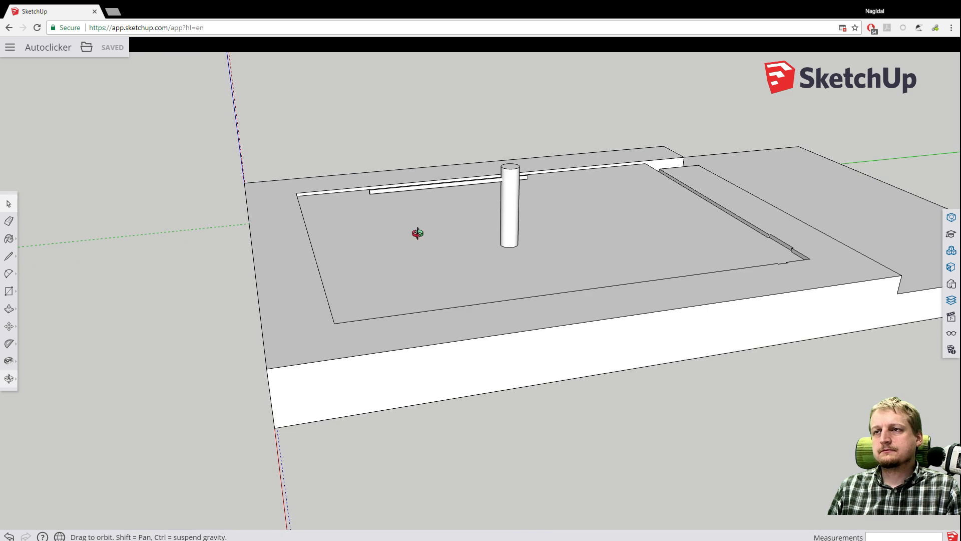
middle_click_drag(419, 232, 362, 209)
scroll(494, 233, "up", 4)
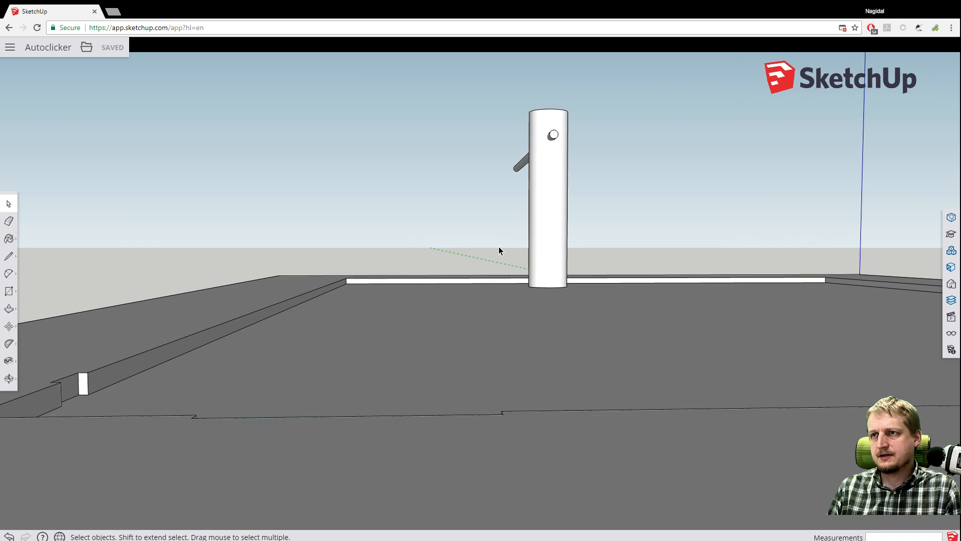
scroll(479, 234, "down", 2)
scroll(468, 230, "up", 2)
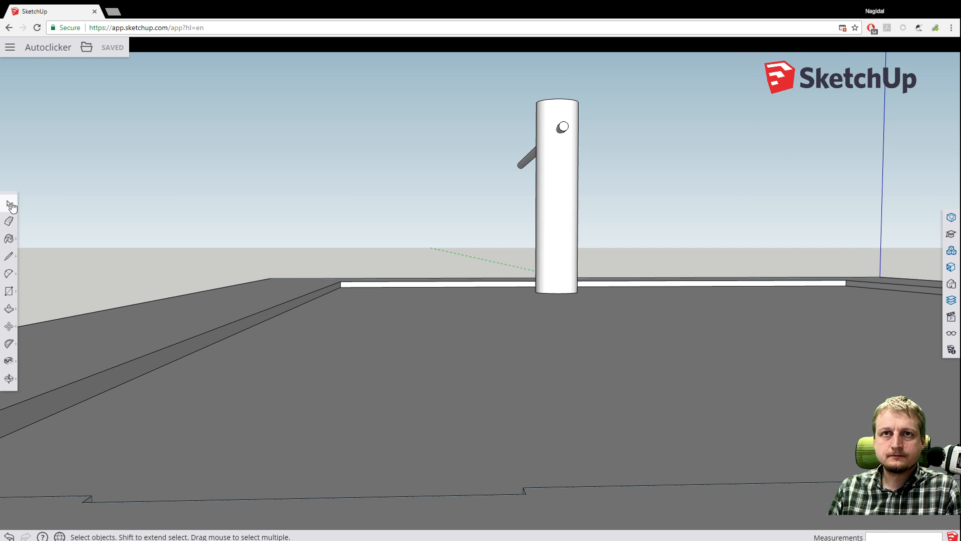
left_click(9, 326)
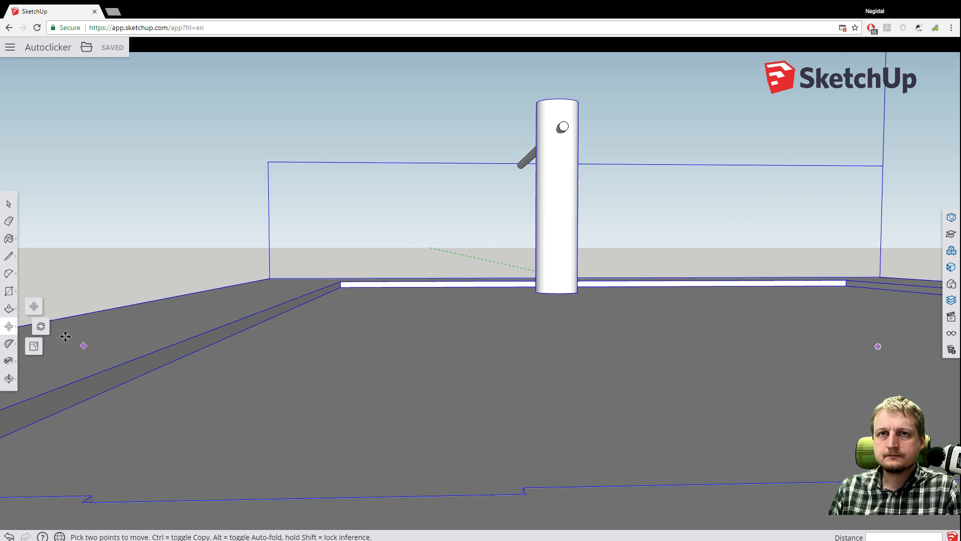
left_click(33, 311)
left_click(560, 244)
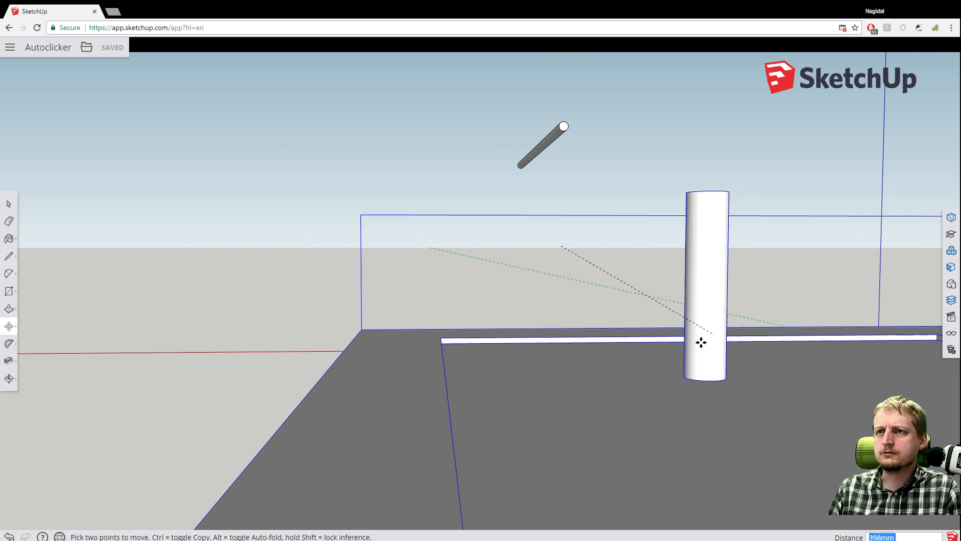
left_click(548, 342)
key("Escape")
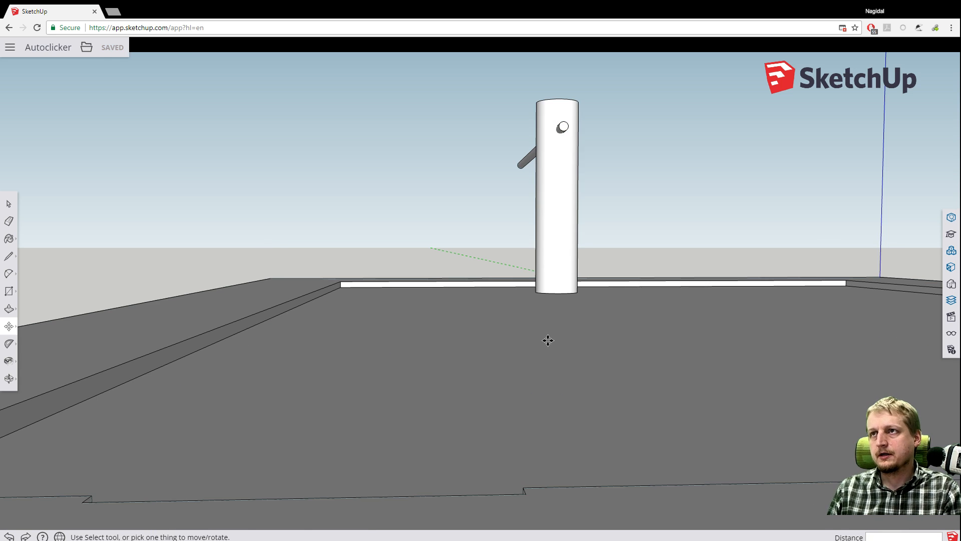
Try to move the slab-and-cylinder solid by the cylinder's top rim, and undo the move.
left_click(545, 99)
middle_click_drag(439, 195, 531, 246)
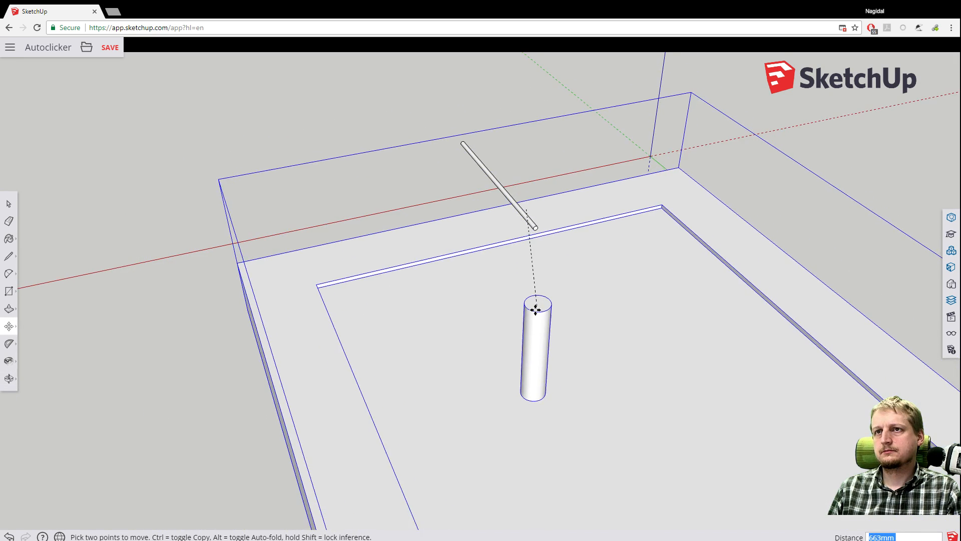
scroll(536, 309, "up", 2)
scroll(535, 309, "down", 3)
key("Escape")
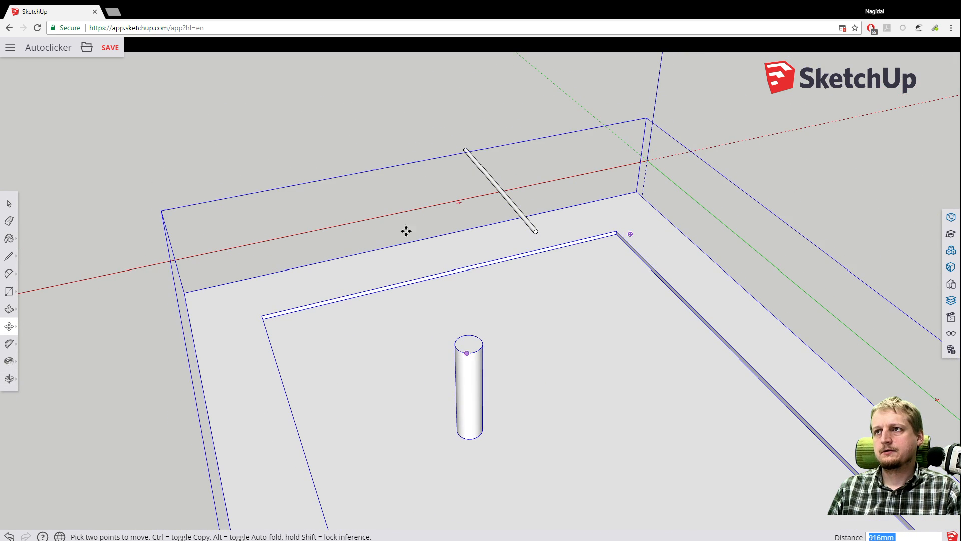
key("ctrl+z")
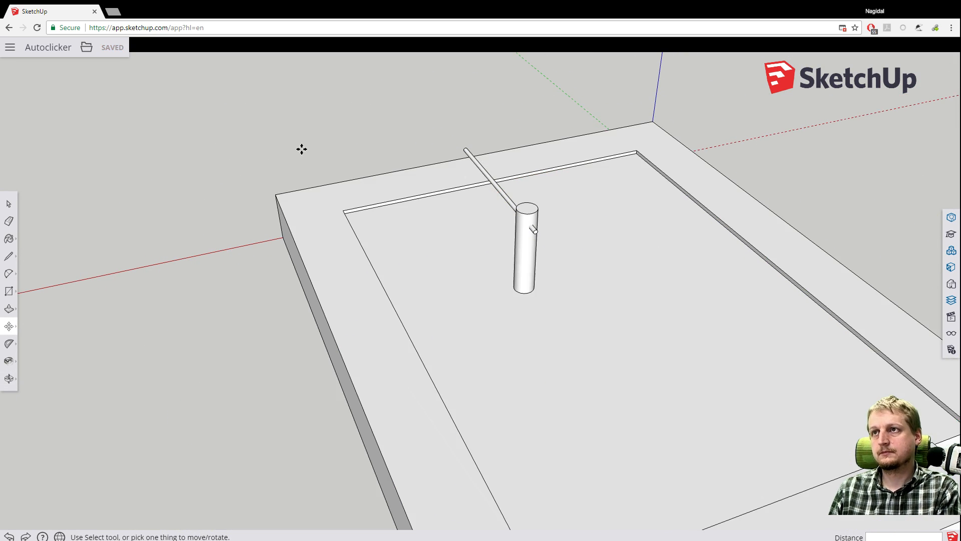
Undo the rod's Push/Pull rebuild and the earlier deletion of its side surface.
left_click(317, 210)
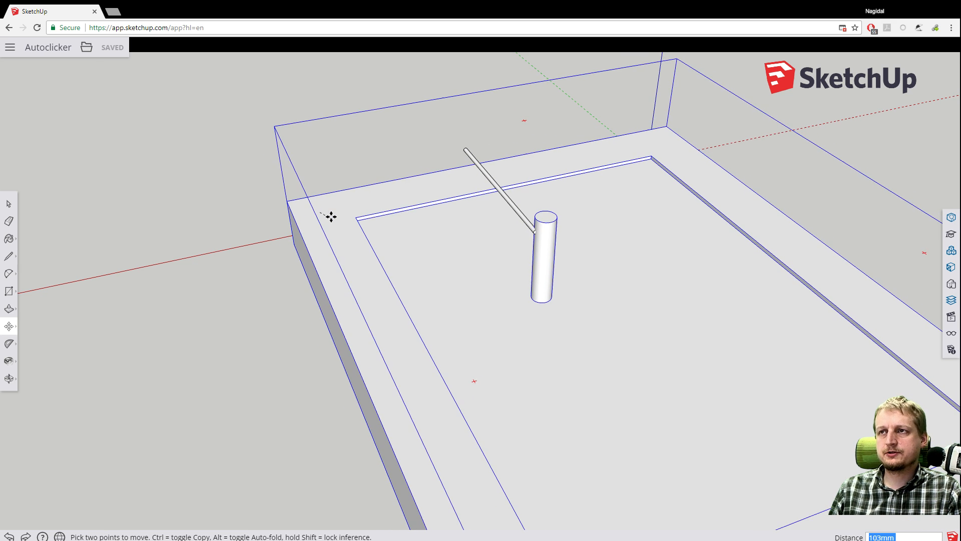
key("Escape")
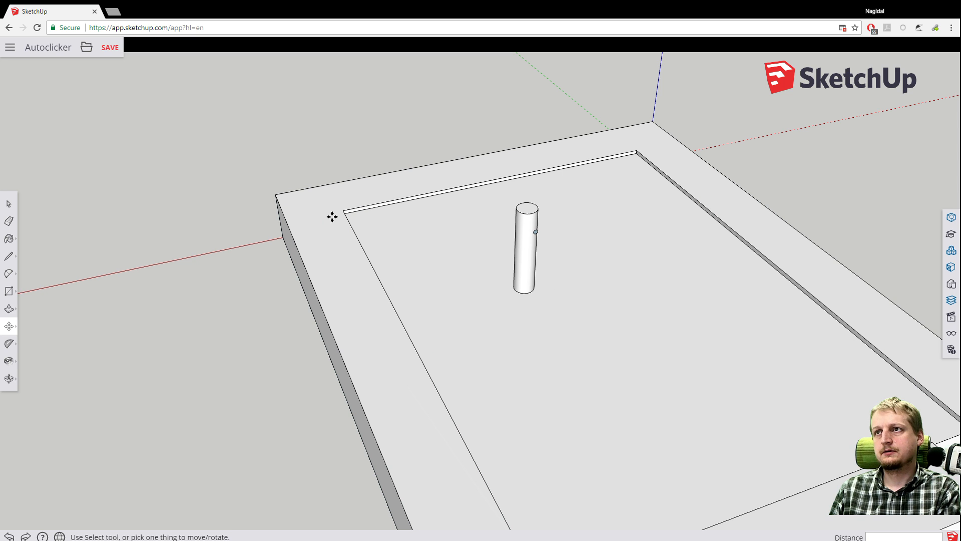
key("ctrl+z")
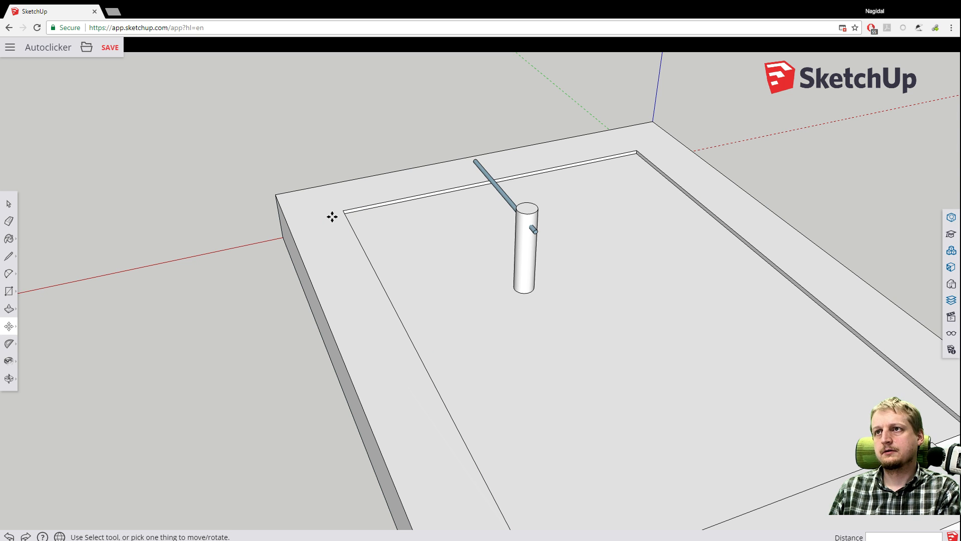
left_click(334, 216)
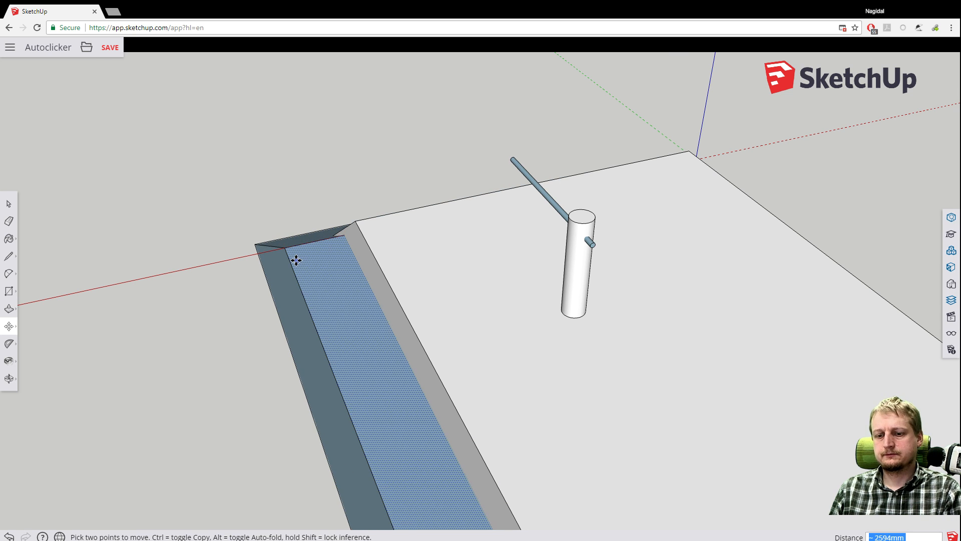
key("Escape")
Try to move the rod by the edge of its open near end.
scroll(221, 172, "down", 1)
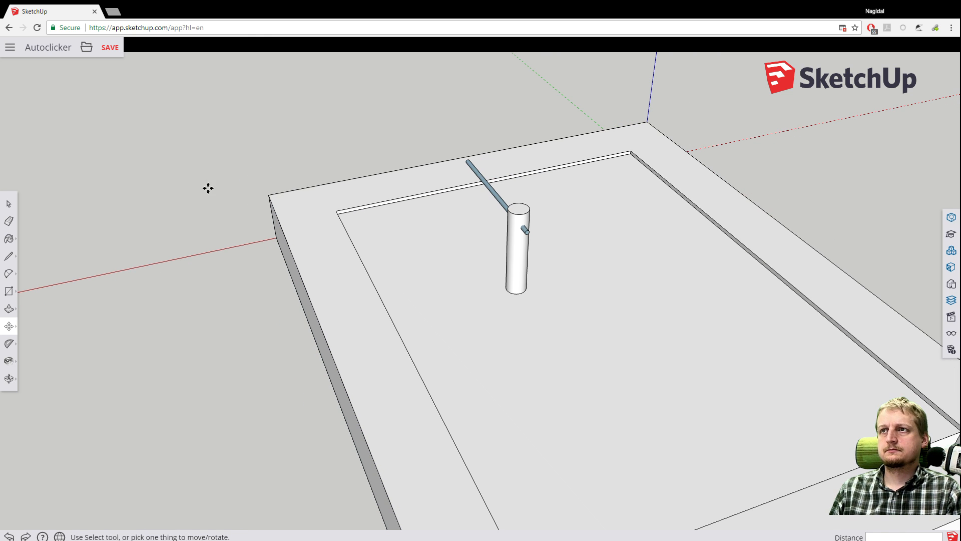
middle_click_drag(370, 141, 715, 90)
scroll(362, 164, "up", 3)
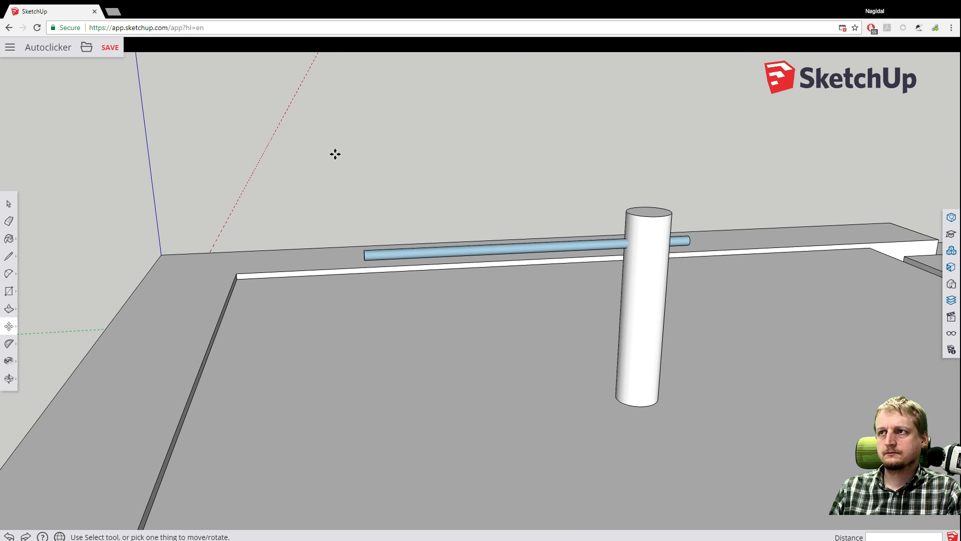
middle_click_drag(331, 188, 468, 180)
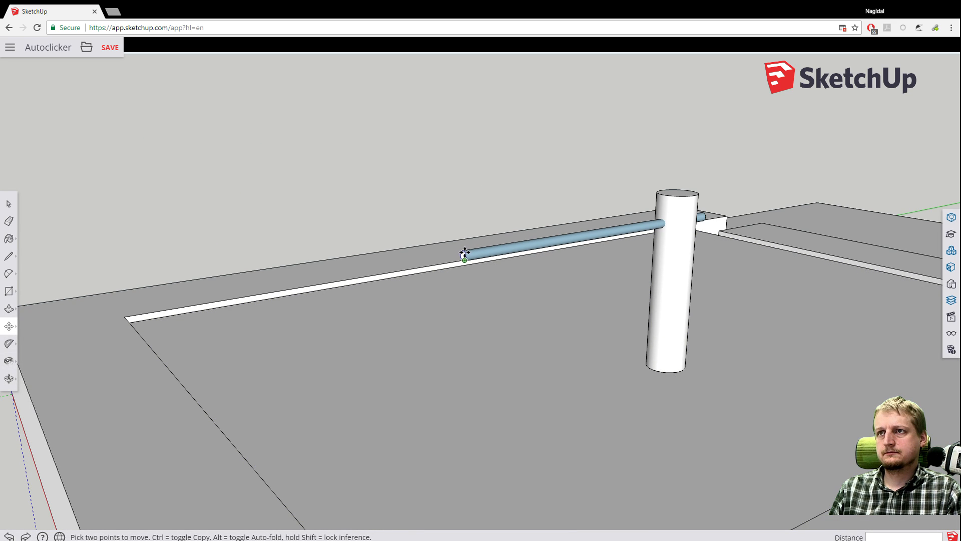
scroll(350, 189, "up", 2)
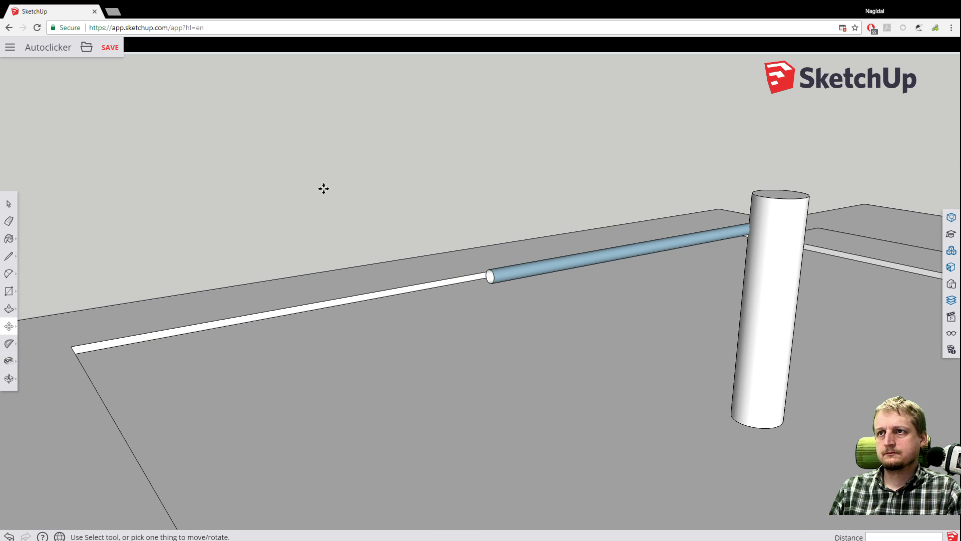
right_click(341, 255)
scroll(448, 259, "up", 3)
left_click(398, 173)
scroll(399, 174, "up", 3)
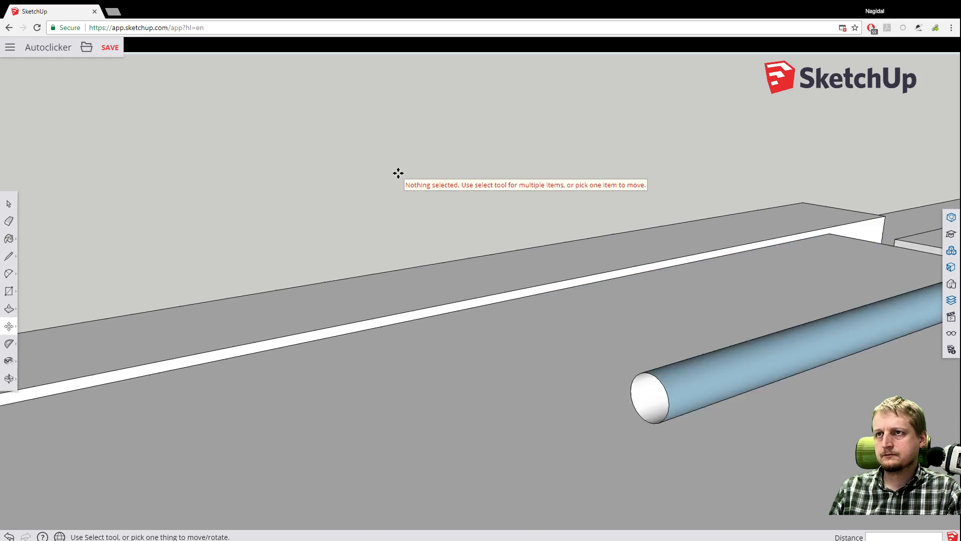
Examine the shifted rod's position against the cylinder from several sides and undo its move.
scroll(400, 175, "down", 3)
middle_click_drag(494, 320, 412, 332)
scroll(315, 240, "down", 10)
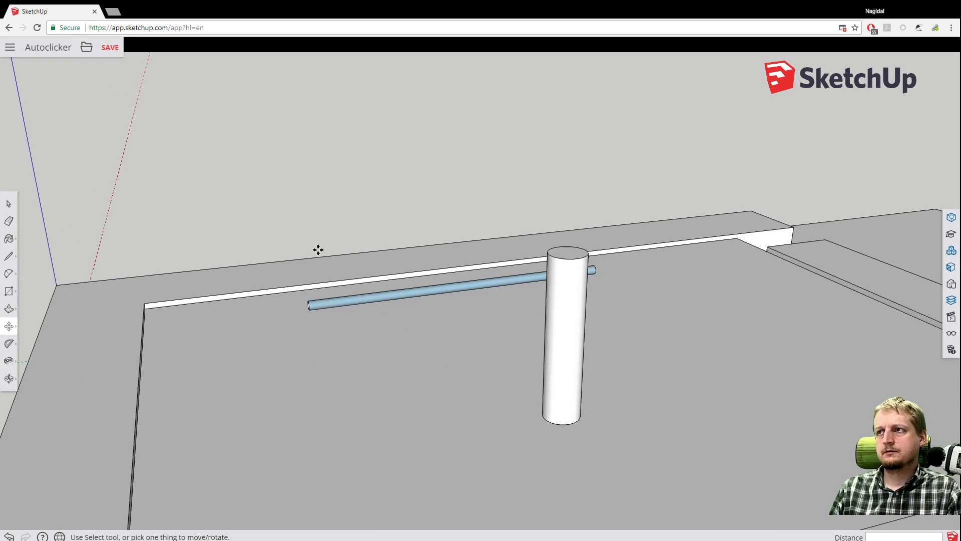
scroll(320, 240, "up", 6)
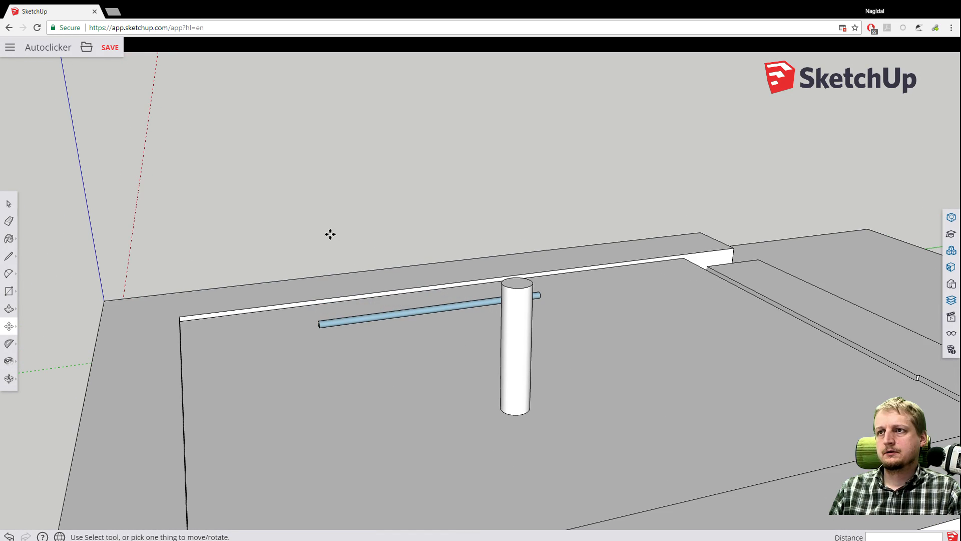
middle_click_drag(339, 215, 675, 178)
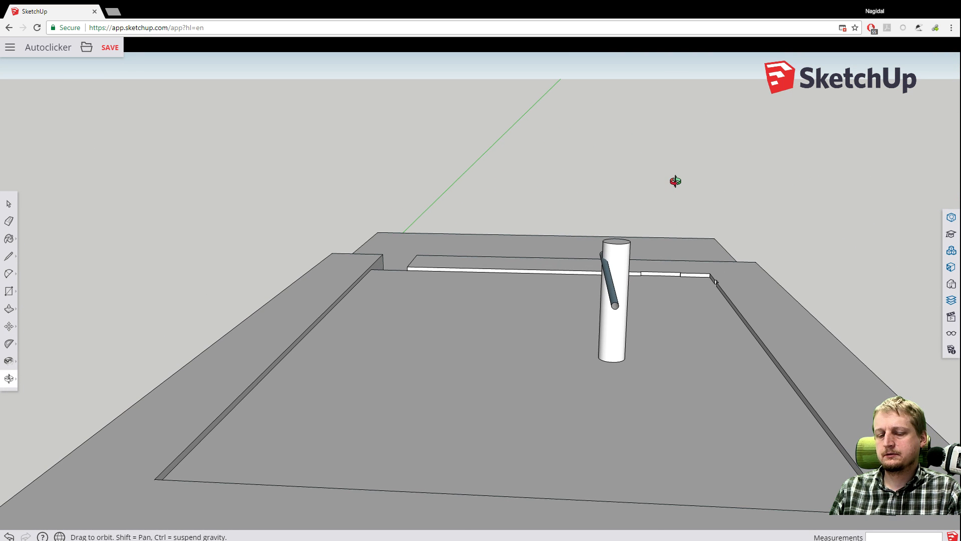
key("m")
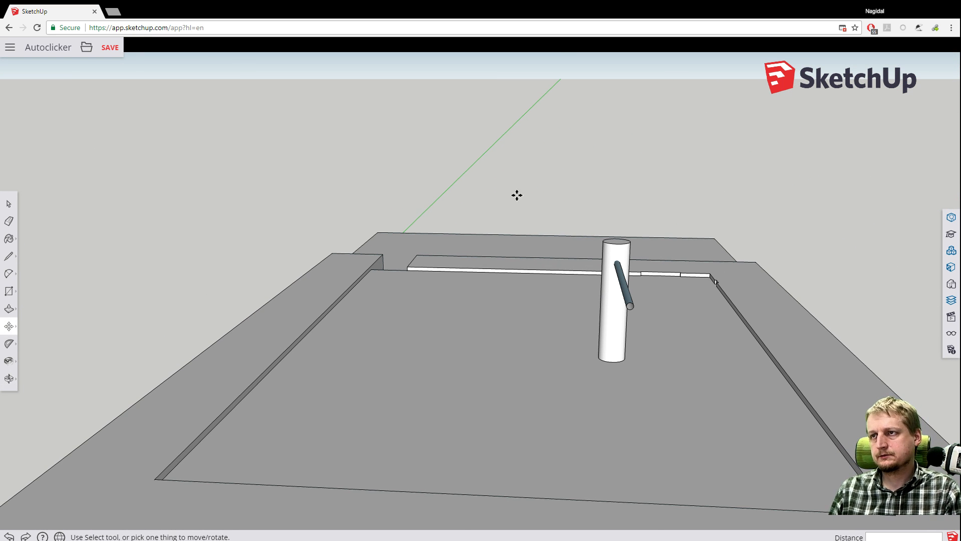
middle_click_drag(515, 195, 314, 188)
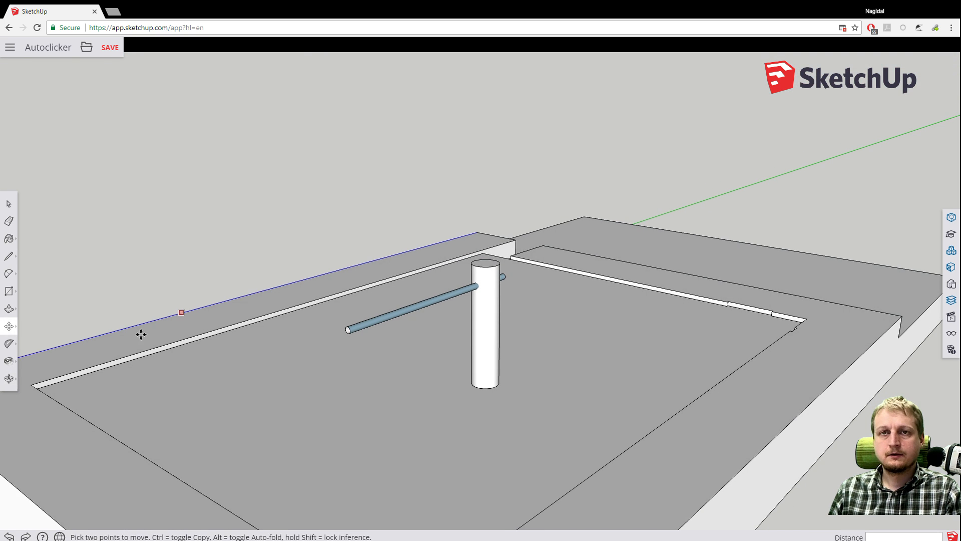
Delete the edge of the rod's open near end together with its side surface, keeping only the small circle behind the cylinder.
left_click(9, 204)
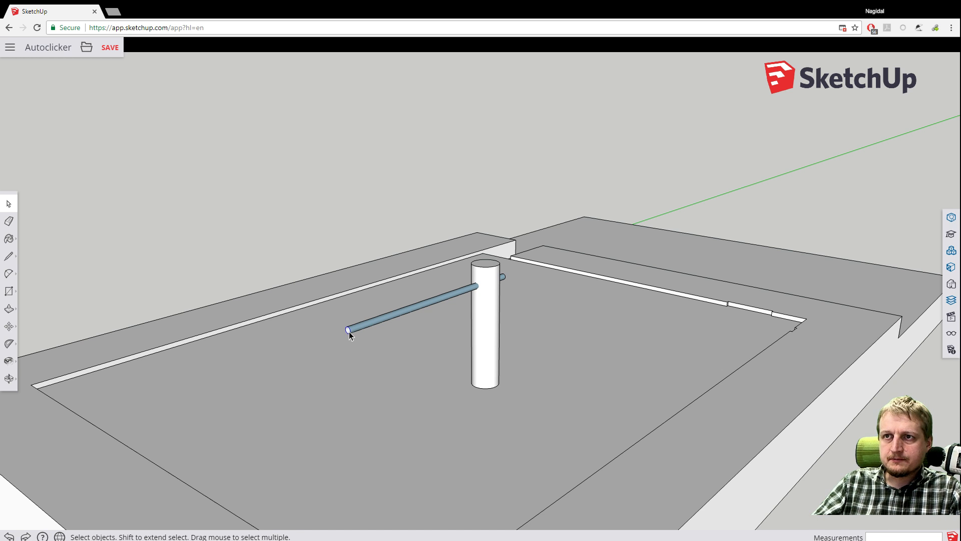
scroll(350, 332, "up", 4)
key("Delete")
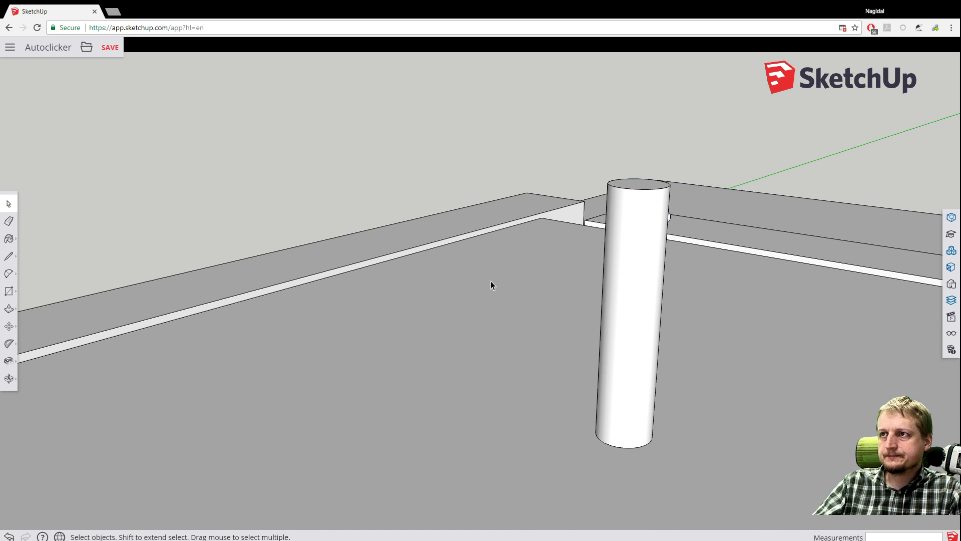
Push/Pull the small circle behind the cylinder by about 548 mm through the cylinder to rebuild the rod, and save the model.
middle_click_drag(478, 147, 367, 158)
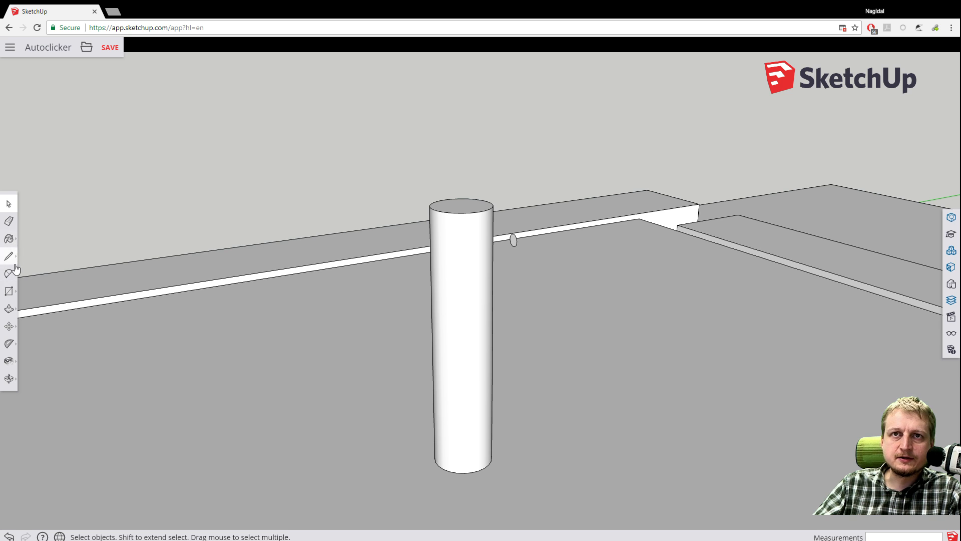
left_click(9, 292)
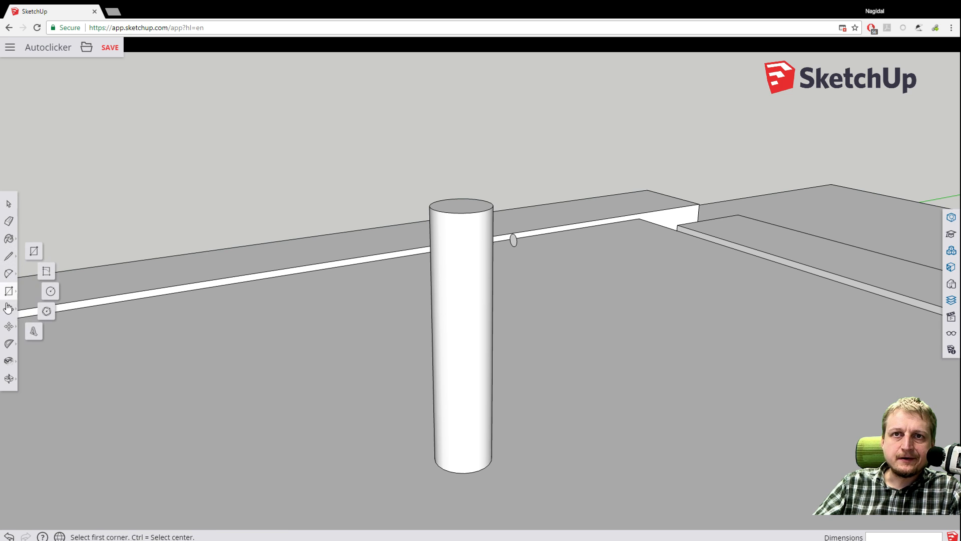
left_click(9, 308)
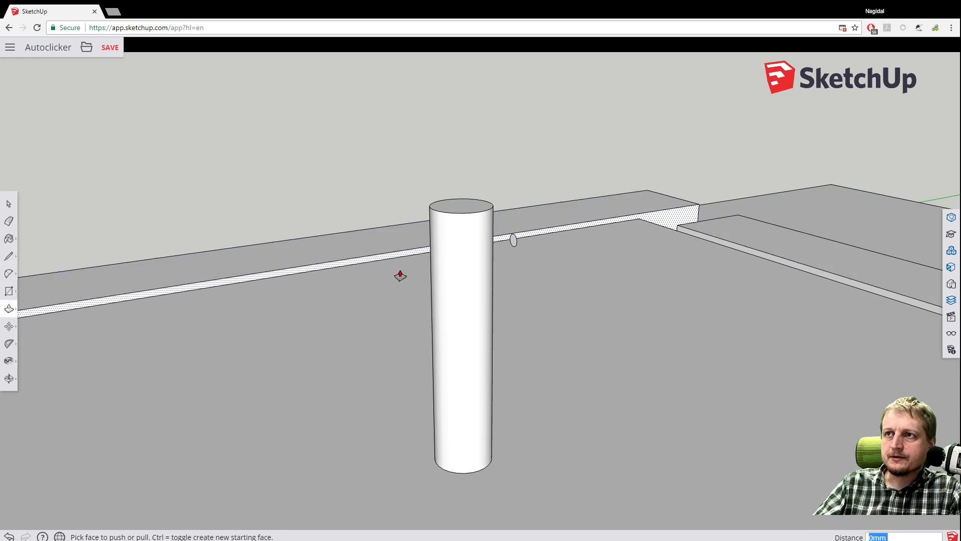
left_click(514, 239)
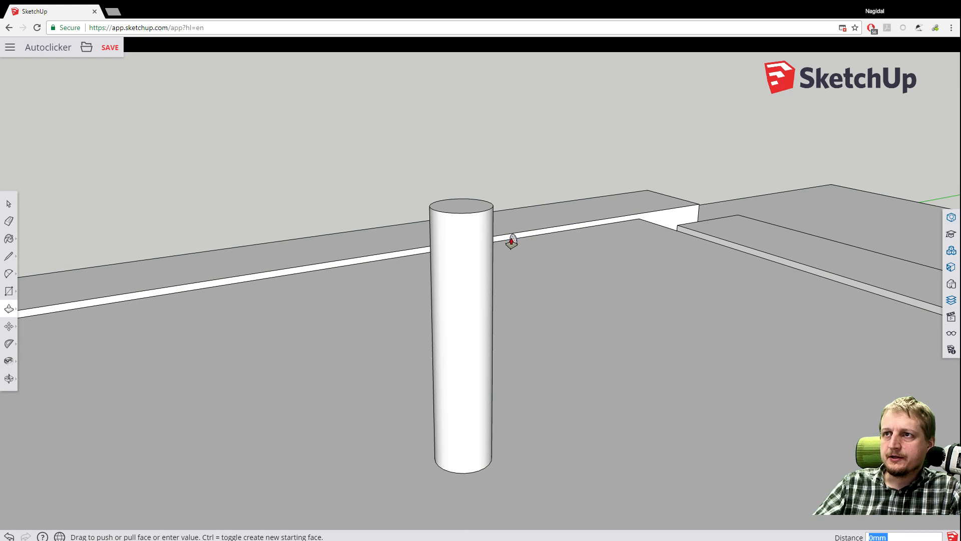
left_click(146, 347)
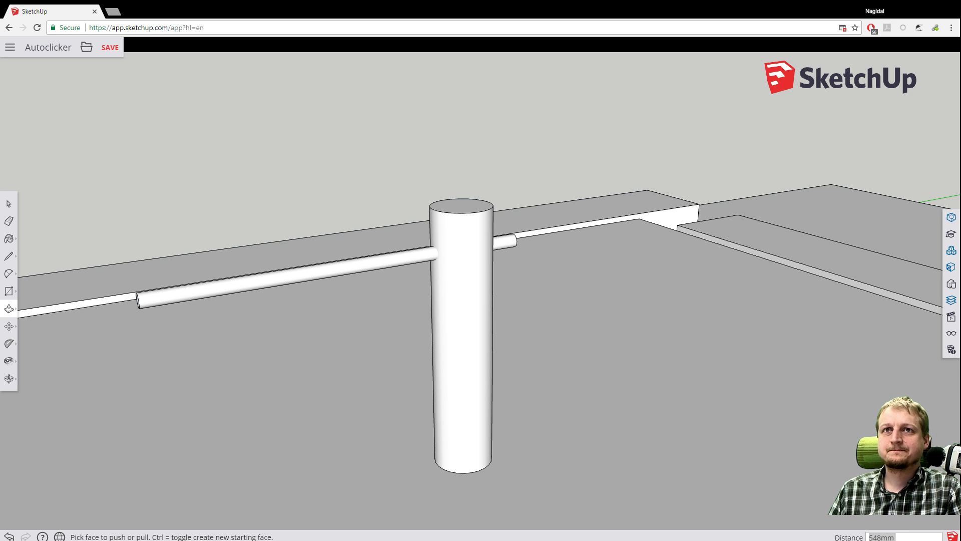
key("ctrl+s")
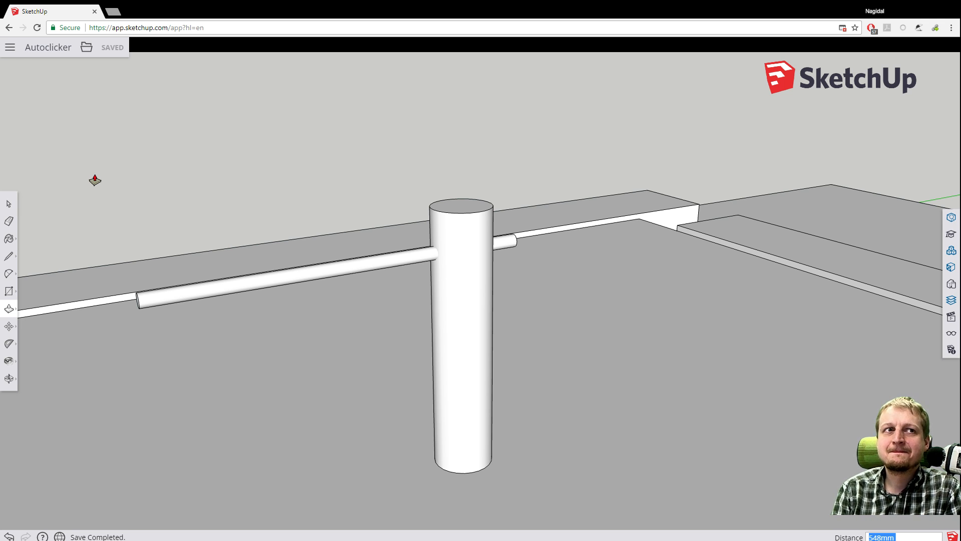
Examine the rebuilt rod, the cylinder and the whole base slab from several sides.
left_click(8, 203)
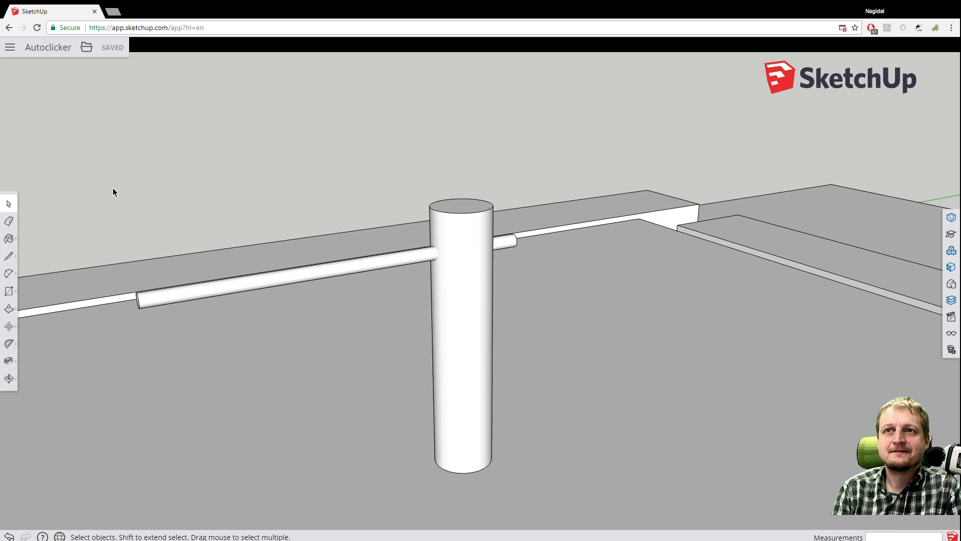
scroll(146, 207, "down", 2)
middle_click_drag(182, 173, 48, 144)
middle_click_drag(399, 150, 796, 161)
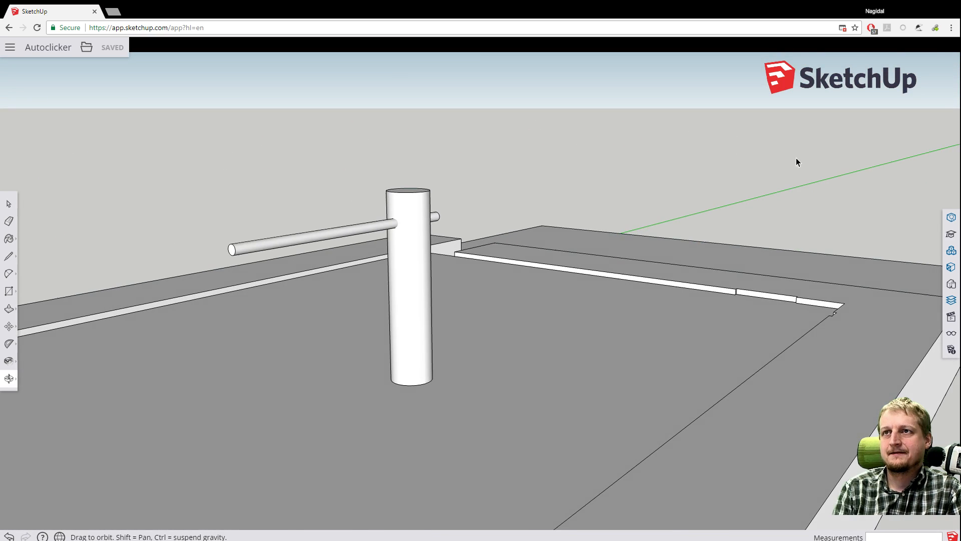
scroll(299, 173, "down", 2)
scroll(298, 173, "down", 1)
middle_click_drag(239, 144, 174, 181)
scroll(170, 177, "down", 2)
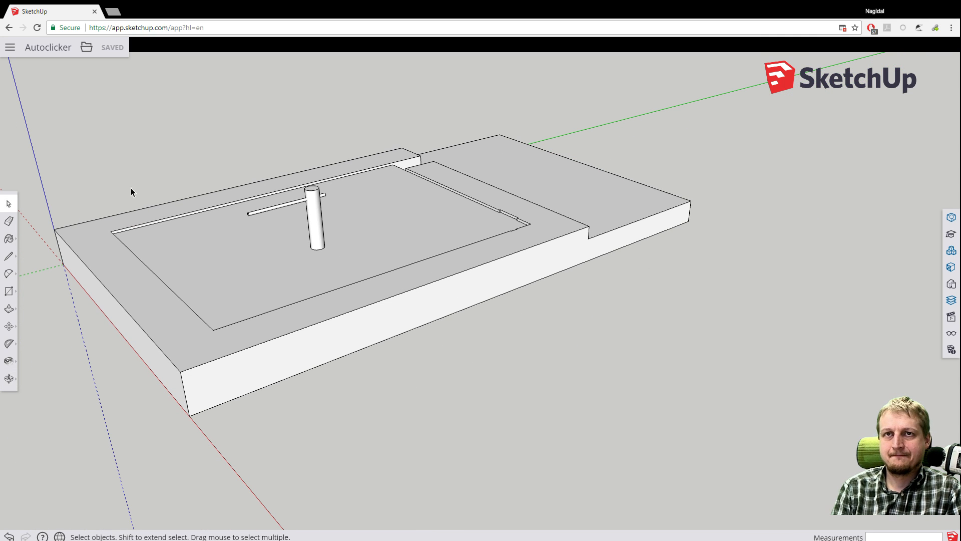
key("h")
left_click_drag(104, 182, 248, 172)
scroll(268, 165, "up", 3)
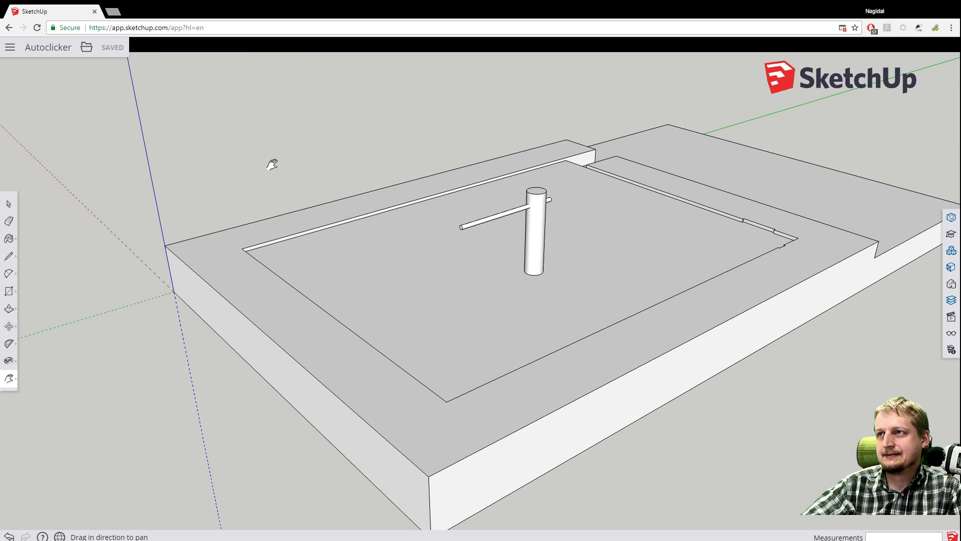
Push/Pull the round face at the rod's near end outward by about 159 mm.
middle_click_drag(269, 167, 118, 191)
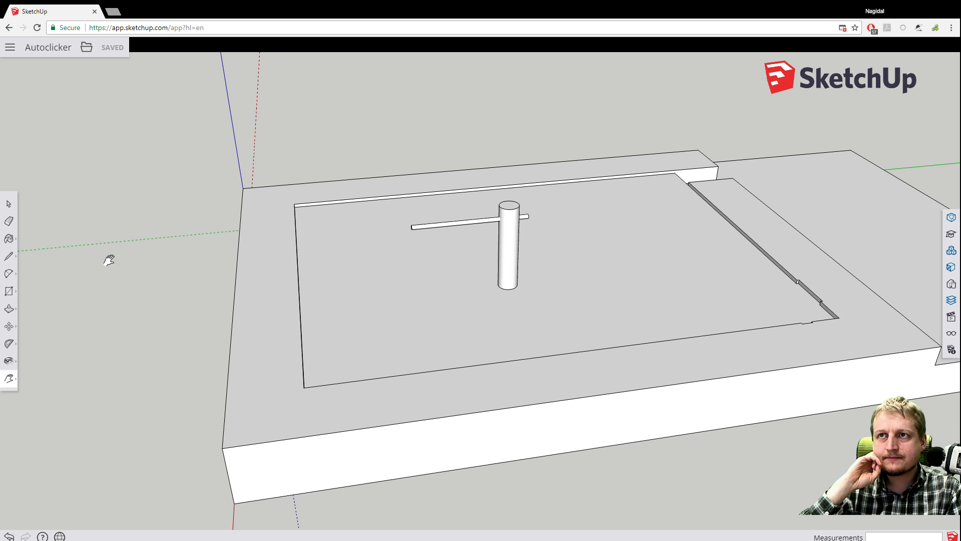
scroll(27, 253, "up", 3)
middle_click_drag(423, 217, 487, 211)
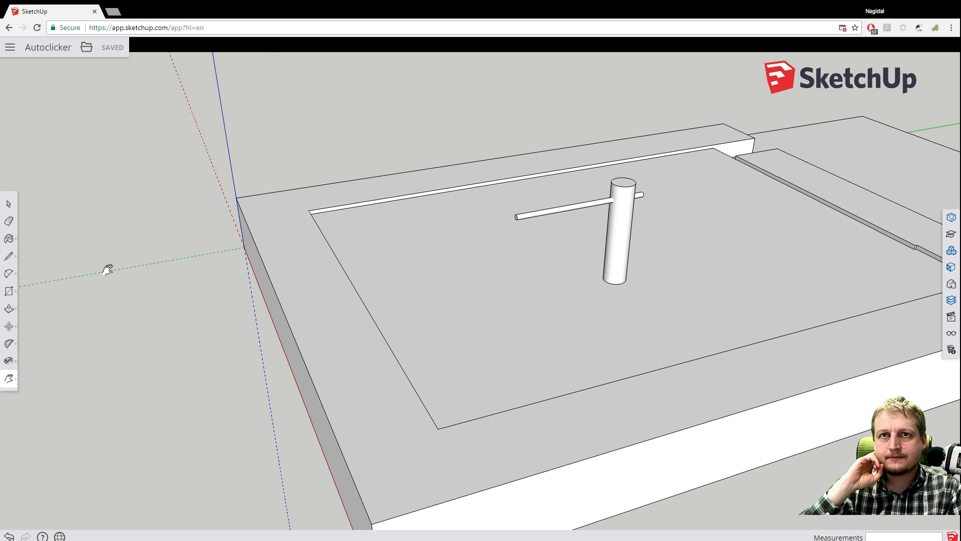
left_click(9, 309)
scroll(518, 220, "up", 3)
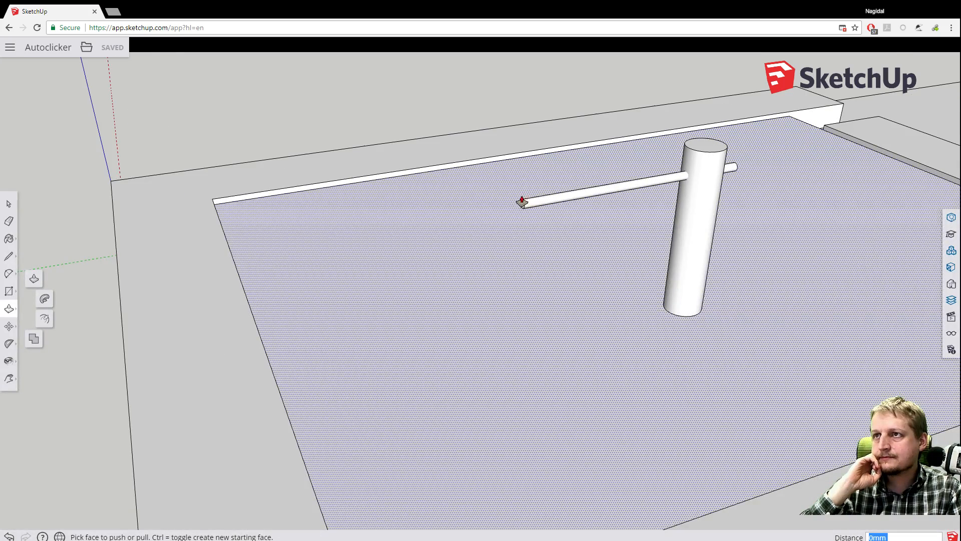
scroll(522, 204, "up", 6)
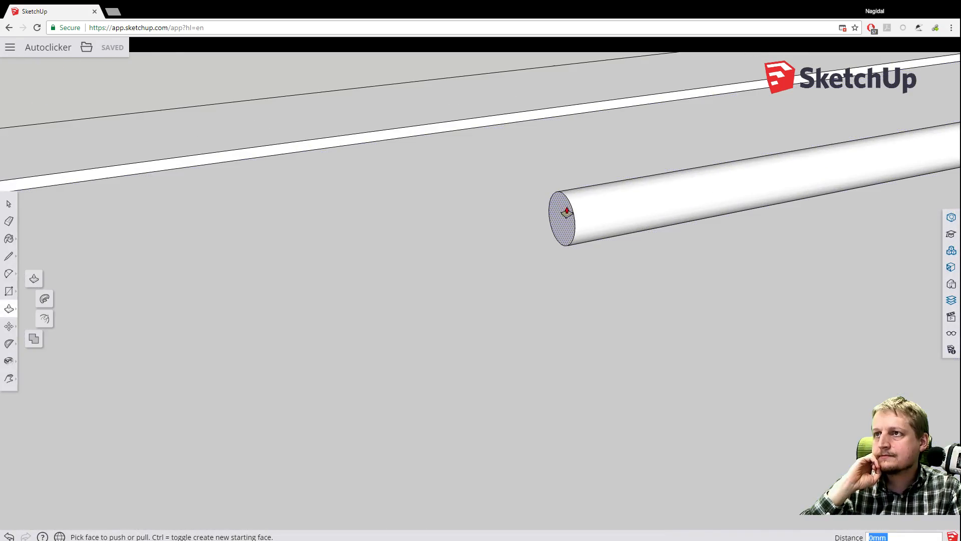
left_click(564, 212)
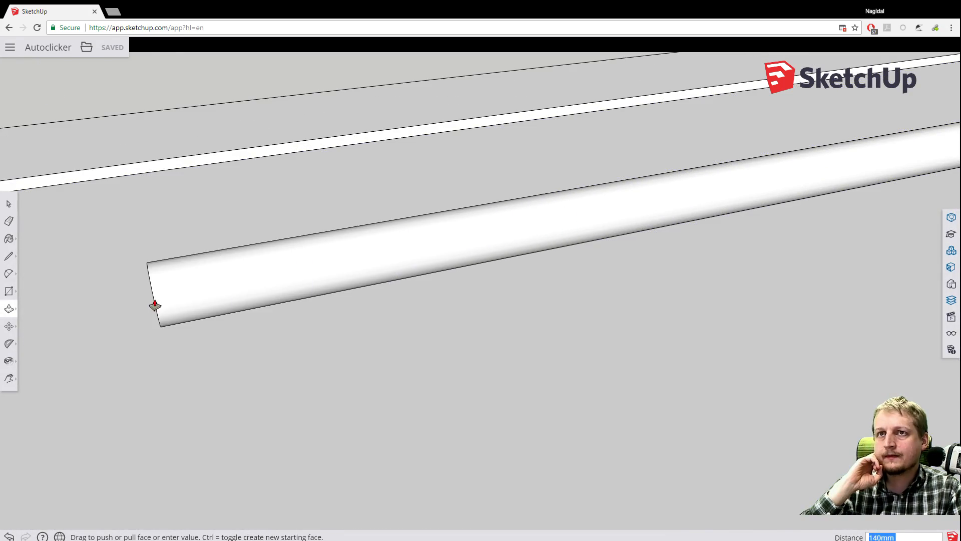
scroll(155, 304, "down", 2)
scroll(155, 305, "down", 4)
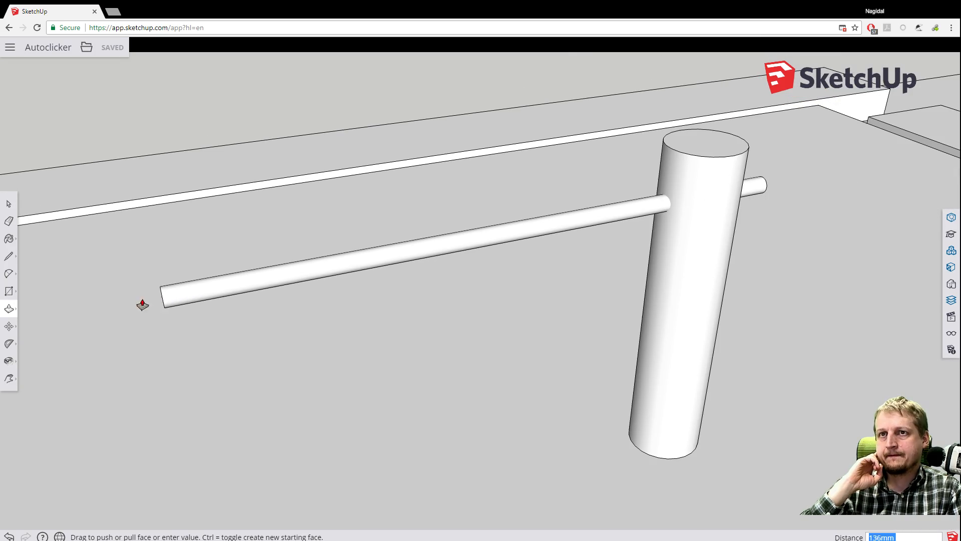
left_click(137, 305)
Push/Pull the round face at the rod's short end behind the cylinder outward by about 437 mm.
scroll(359, 197, "down", 6)
middle_click_drag(473, 131, 225, 137)
scroll(461, 195, "up", 2)
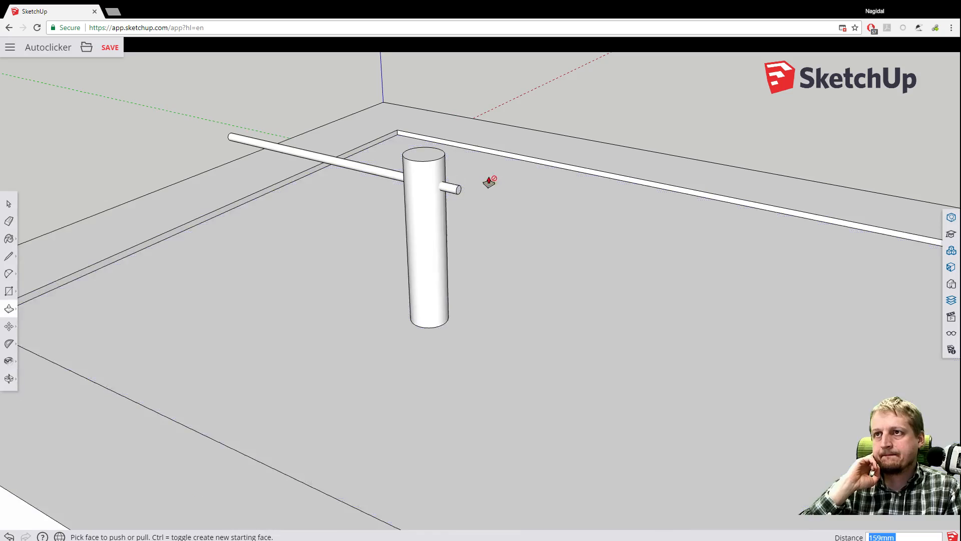
scroll(435, 206, "up", 3)
left_click(433, 201)
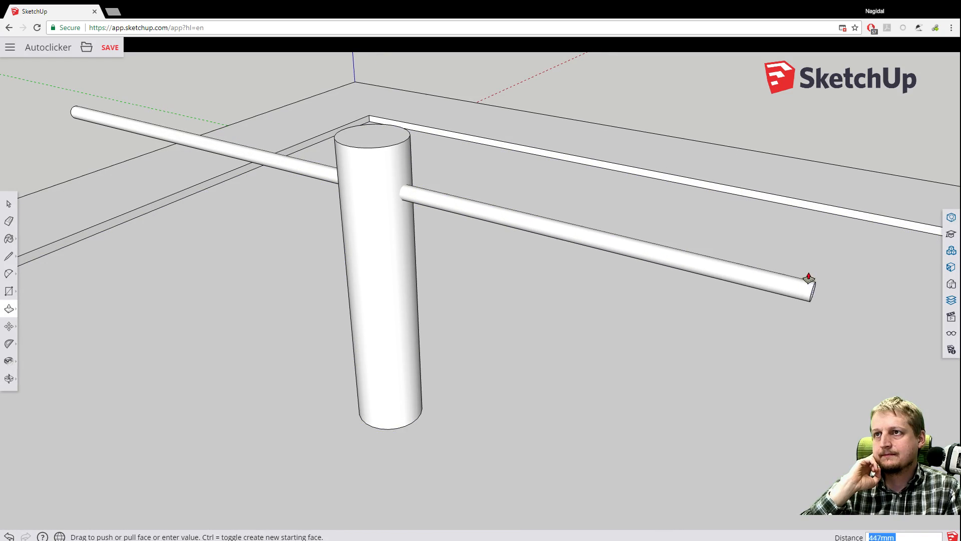
left_click(801, 275)
scroll(300, 219, "down", 5)
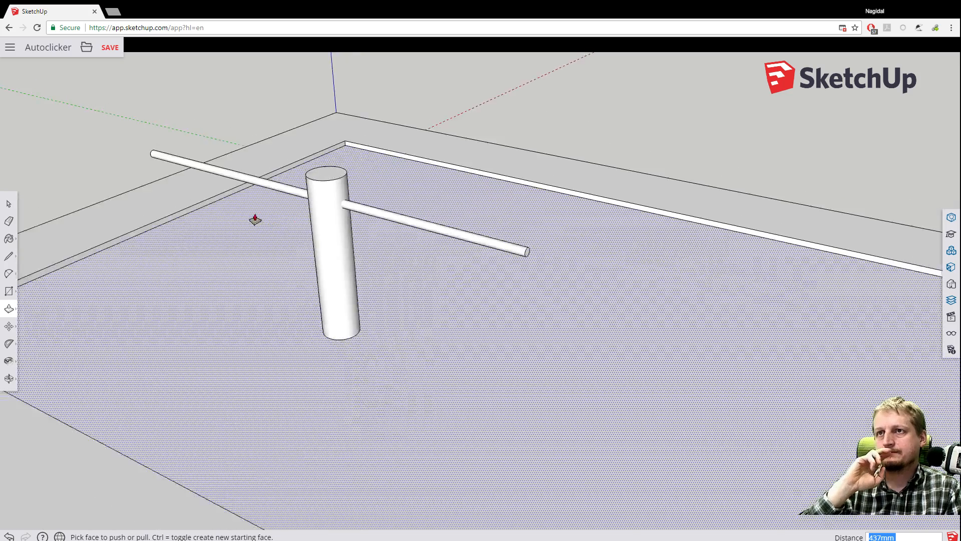
Make a group from the rod's side surface and the upright cylinder.
middle_click_drag(214, 220, 405, 178)
scroll(315, 203, "down", 6)
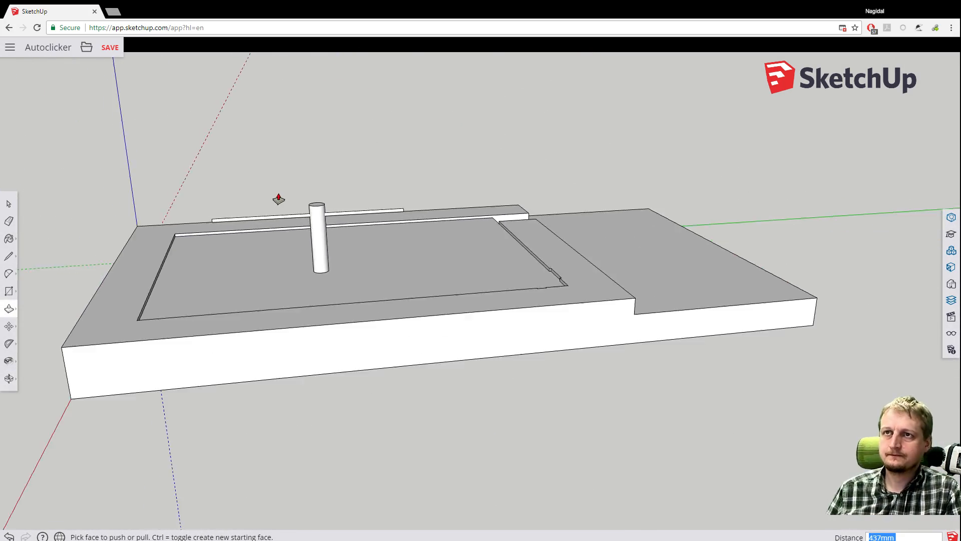
scroll(274, 192, "up", 5)
scroll(274, 192, "down", 3)
middle_click_drag(199, 200, 340, 154)
key("p")
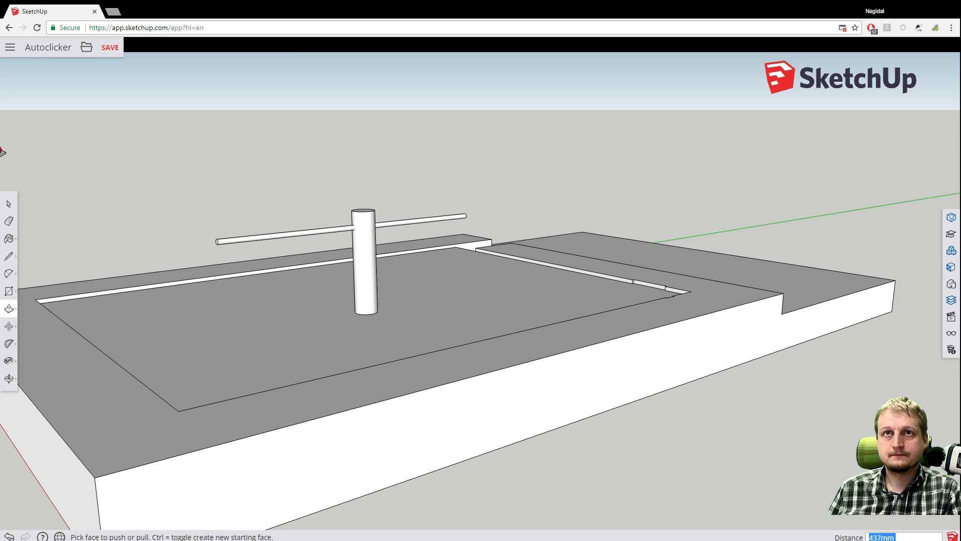
left_click(11, 203)
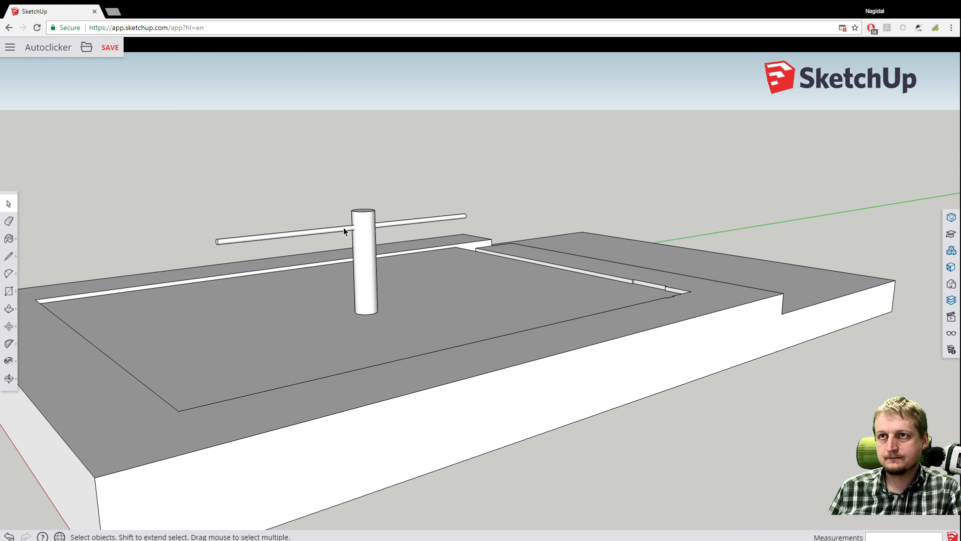
left_click(346, 228)
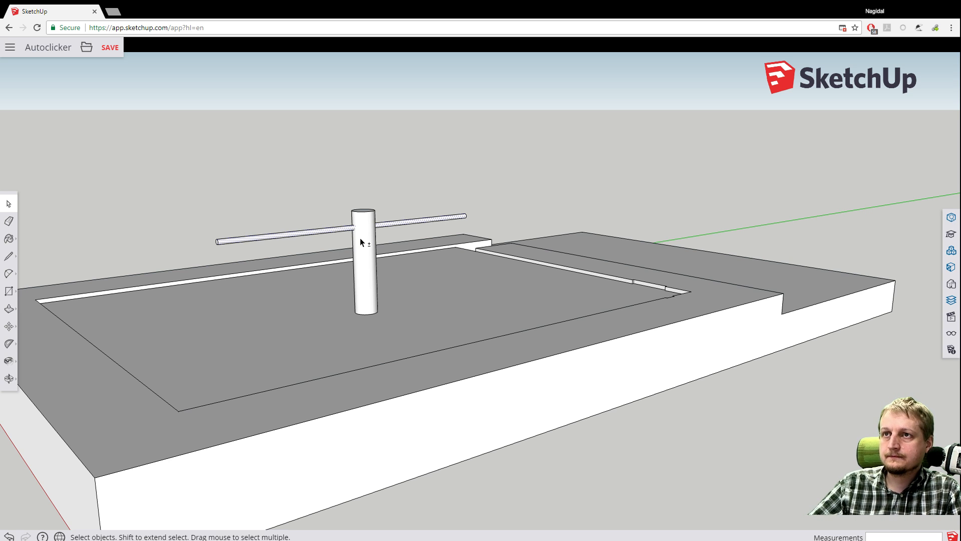
left_click(361, 242, "shift")
right_click(360, 242)
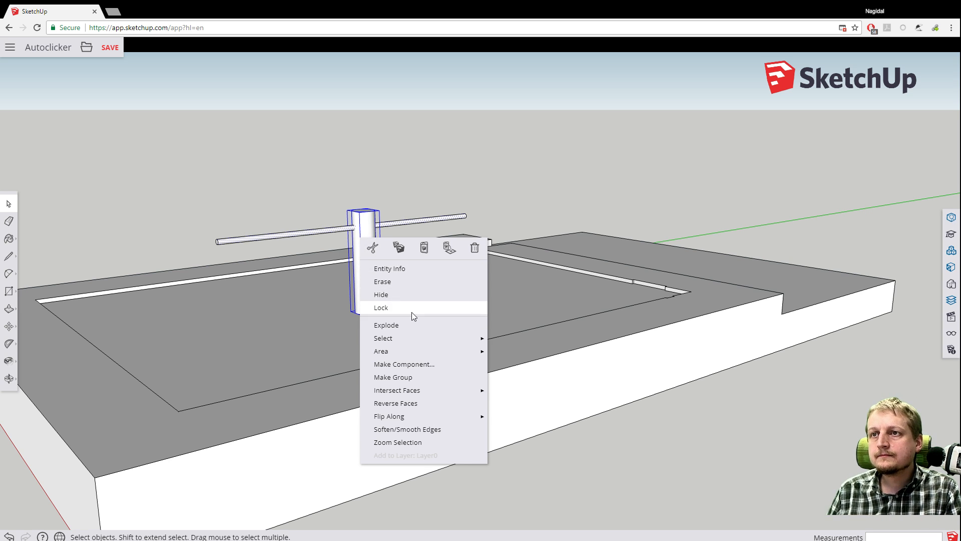
left_click(403, 378)
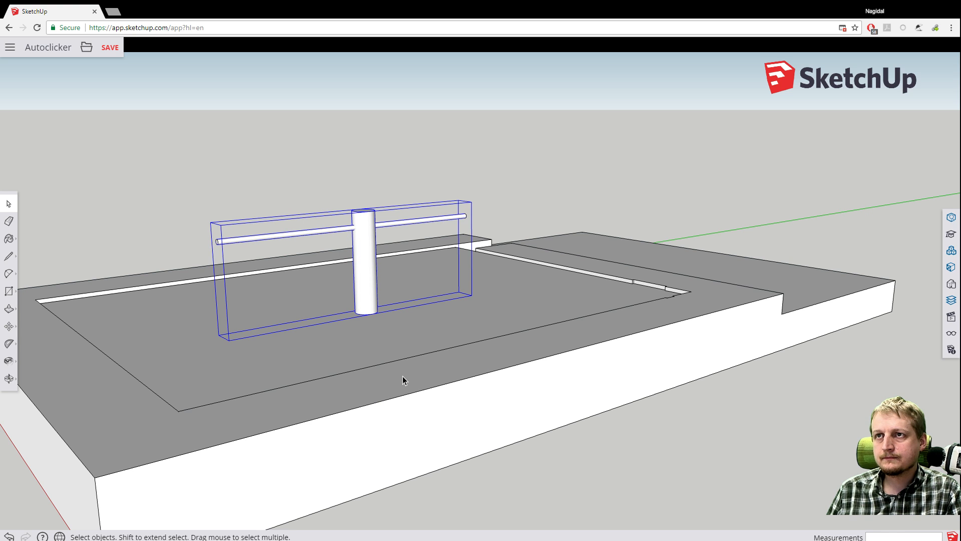
left_click(260, 172)
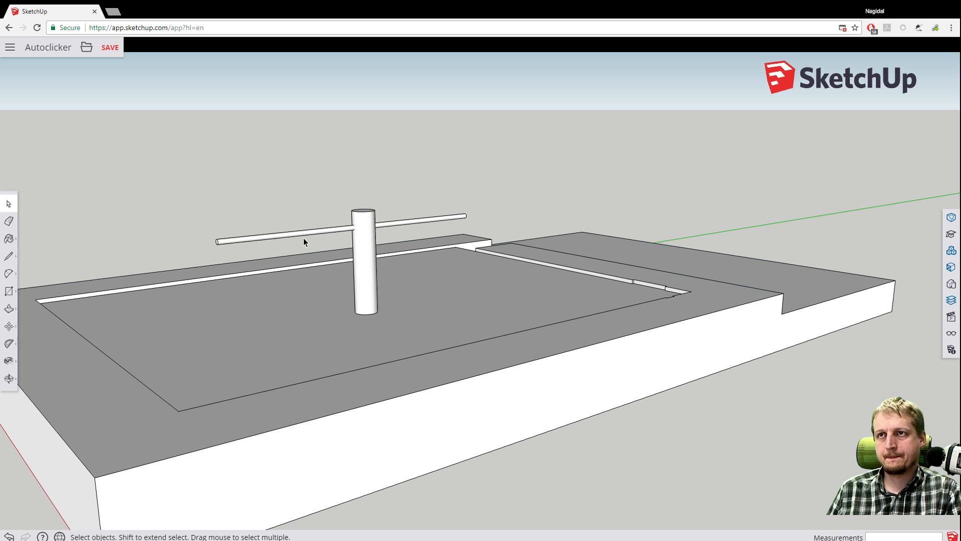
Try to move the cylinder and rod group down along the blue axis, and undo the move.
left_click(9, 326)
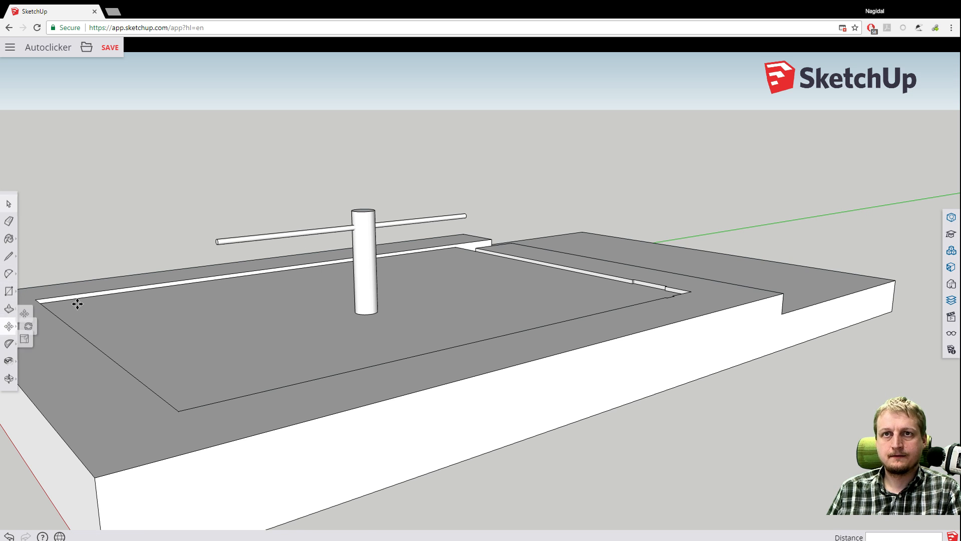
left_click(367, 245)
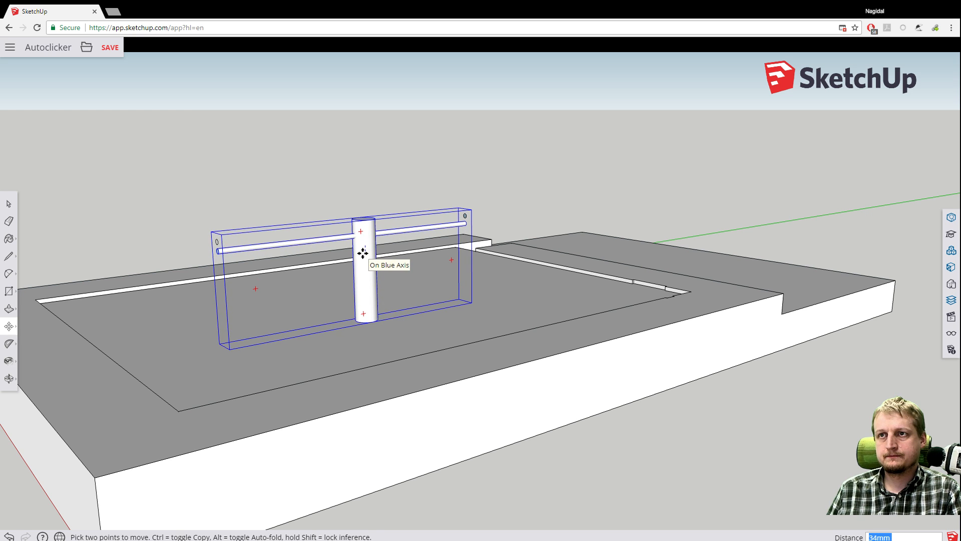
left_click(361, 250)
middle_click_drag(343, 215, 390, 225)
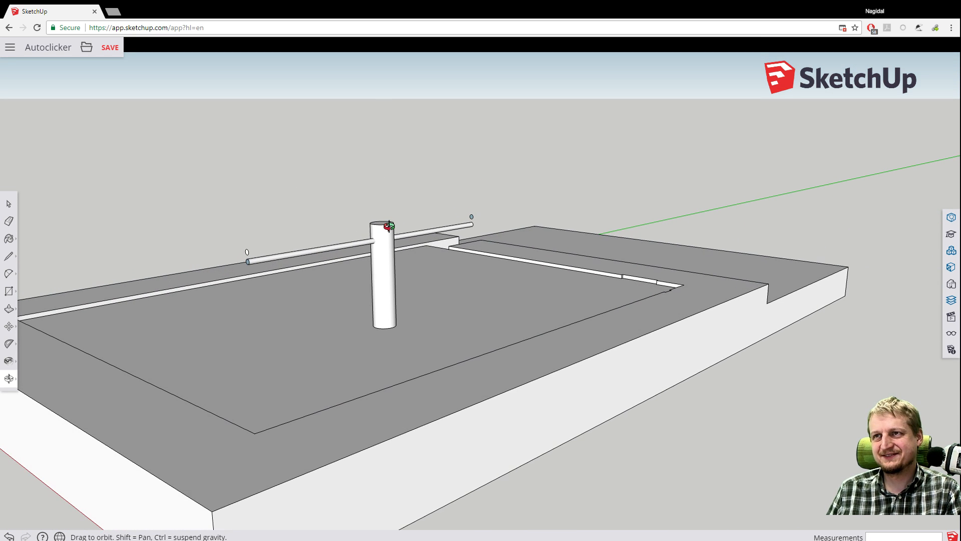
key("m")
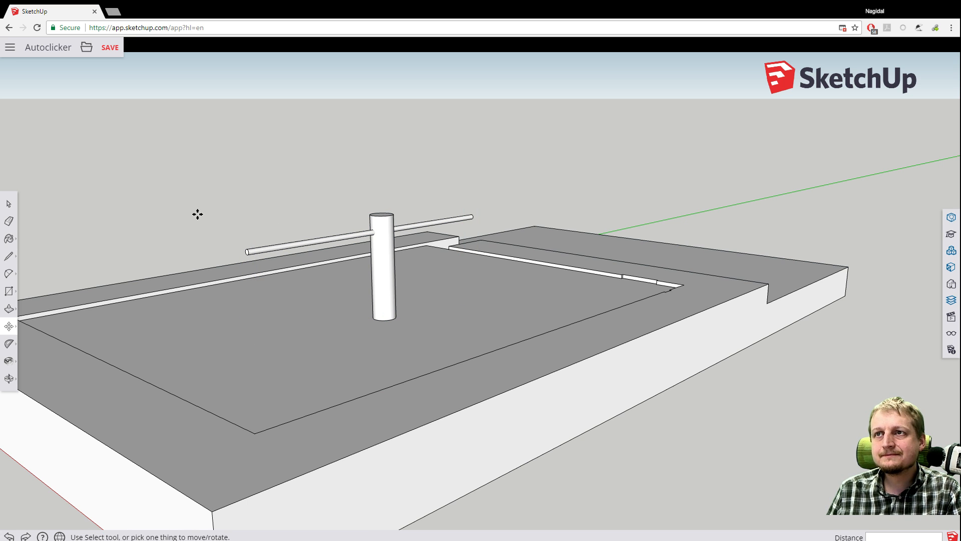
Explode the group containing the rod's side surface and the cylinder.
right_click(381, 234)
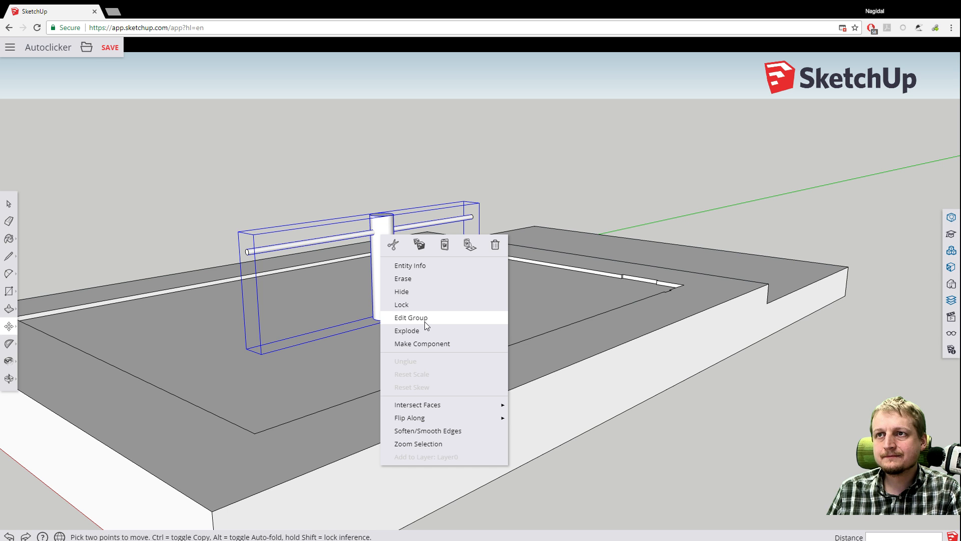
left_click(423, 330)
scroll(291, 214, "up", 1)
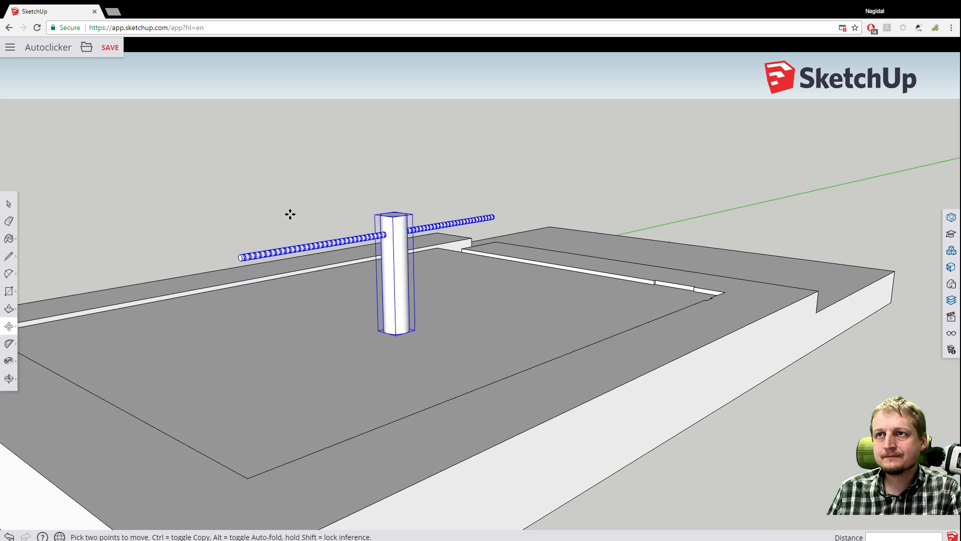
Try to move the selected rod and cylinder together across the slab, and undo the move.
scroll(290, 214, "up", 2)
left_click(275, 214)
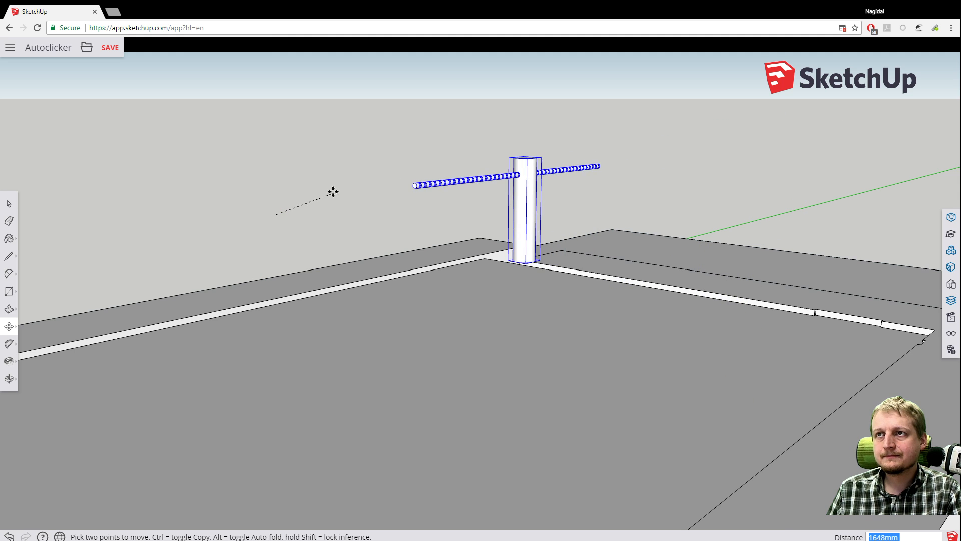
key("ctrl+z")
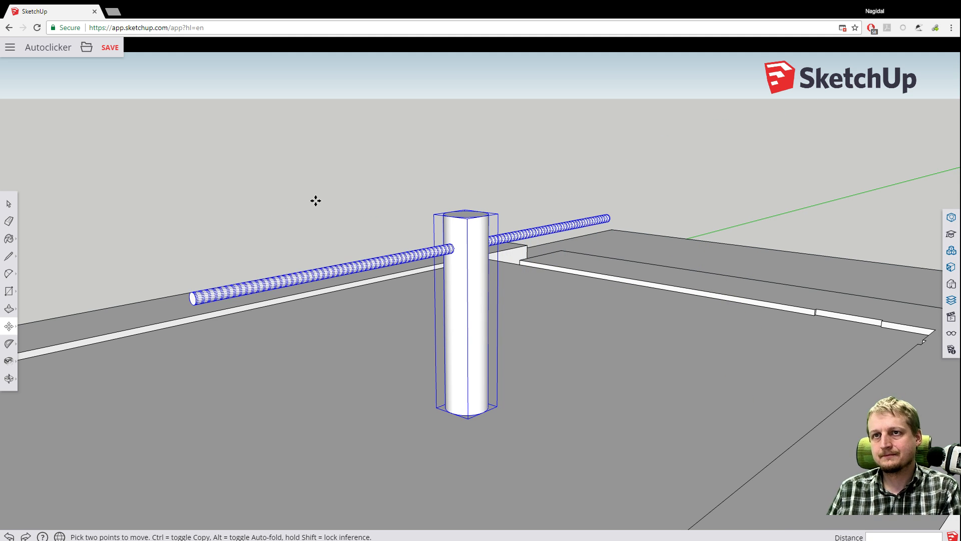
Select the rod's side surface, extend the selection to all connected geometry, and clear the selection.
left_click(8, 203)
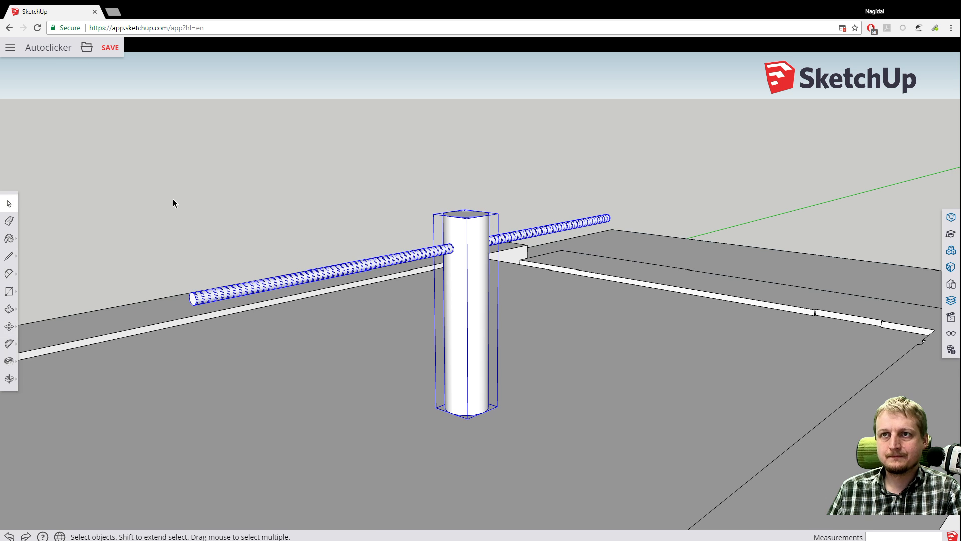
left_click(197, 292)
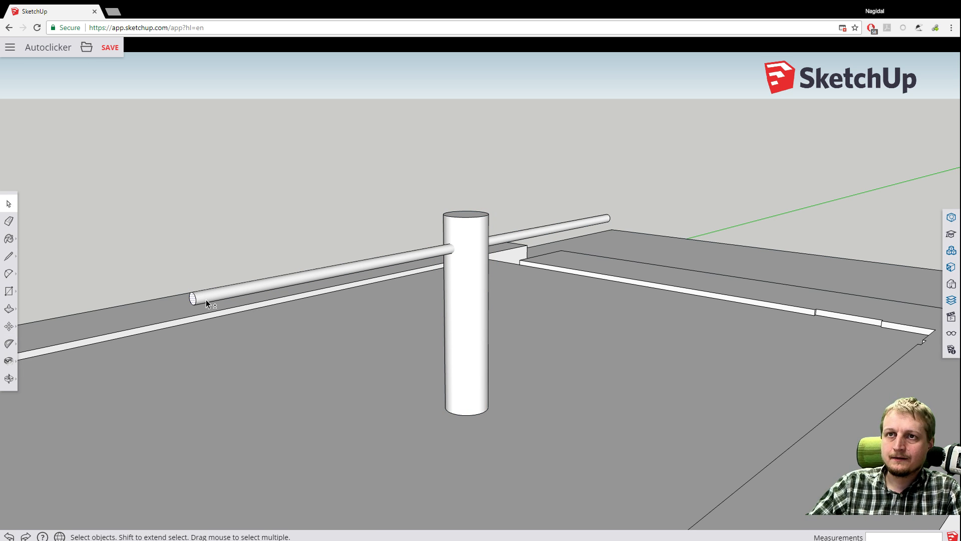
left_click(205, 299)
middle_click_drag(536, 160, 563, 190)
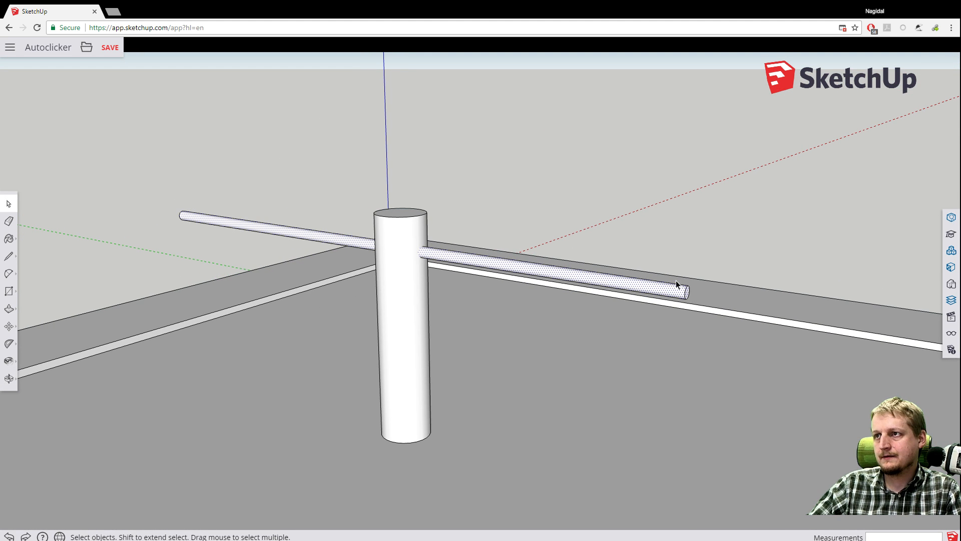
middle_click_drag(683, 288, 663, 217)
middle_click_drag(351, 155, 474, 161)
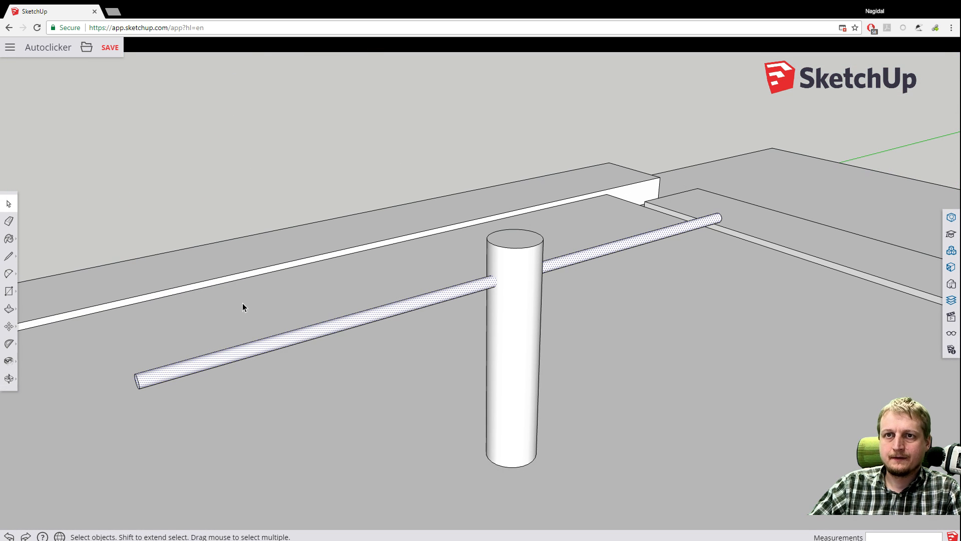
right_click(191, 367)
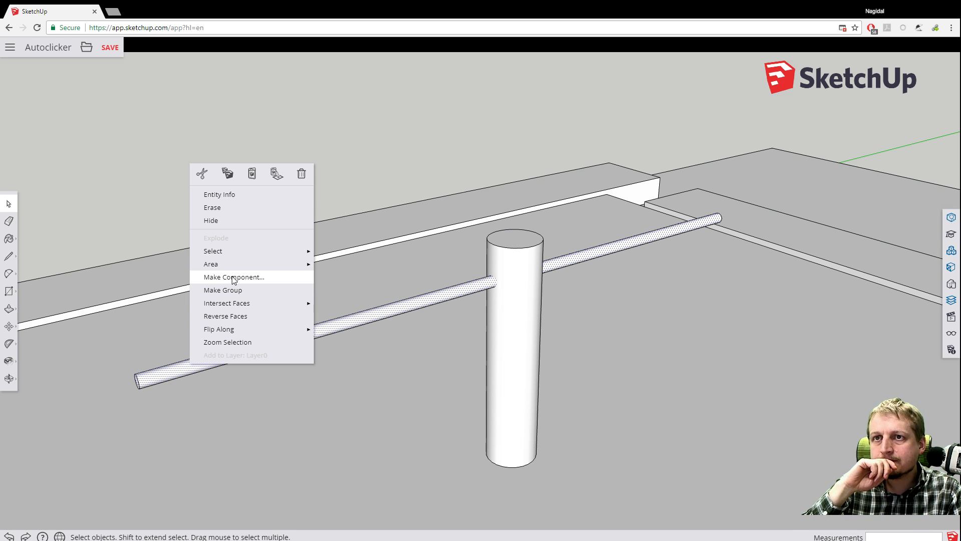
mouse_move(239, 306)
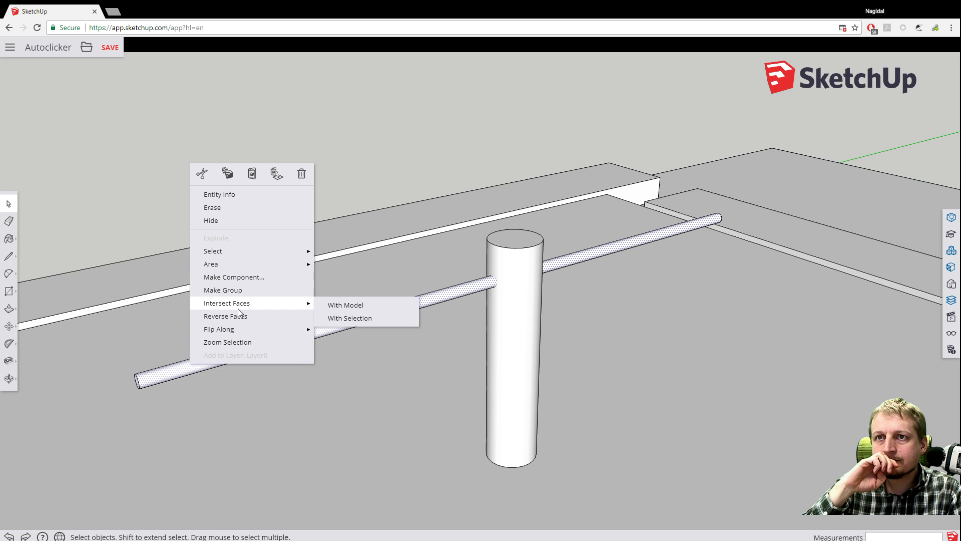
mouse_move(236, 266)
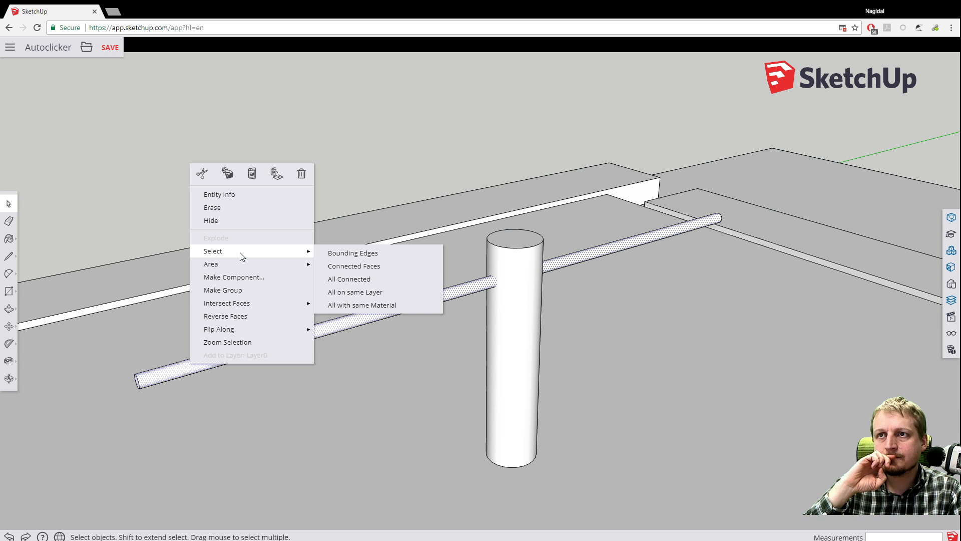
left_click(335, 279)
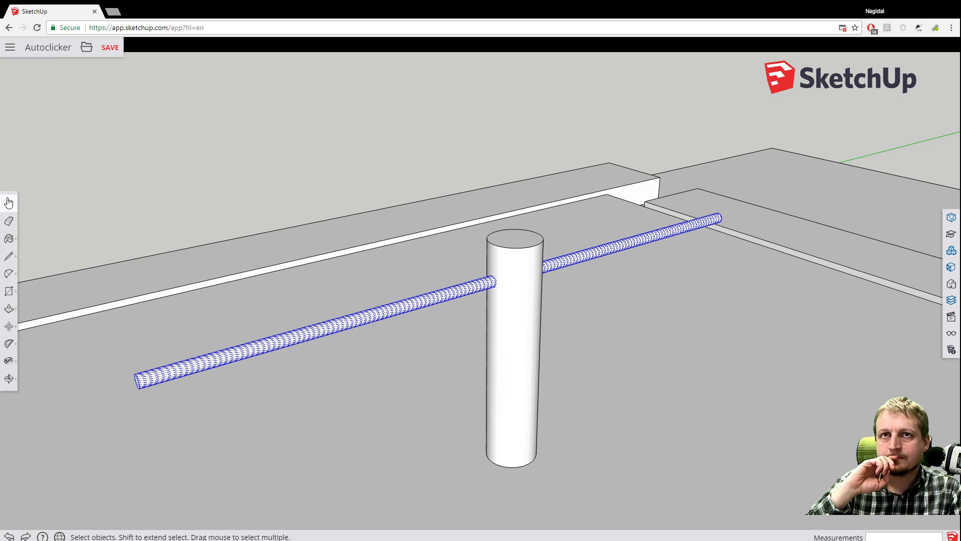
left_click(106, 184)
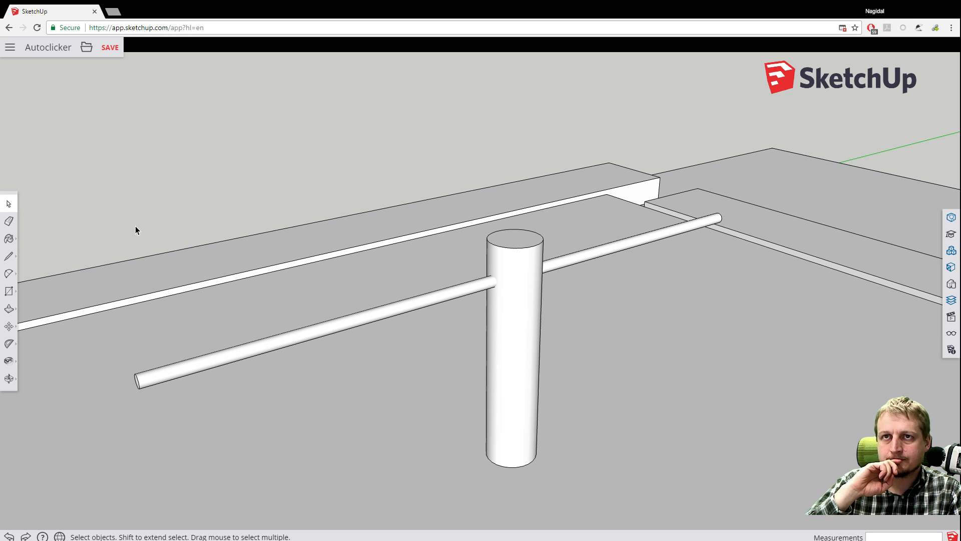
Select the rod's side surface and add the upright cylinder's group to the selection.
middle_click_drag(135, 229, 275, 176)
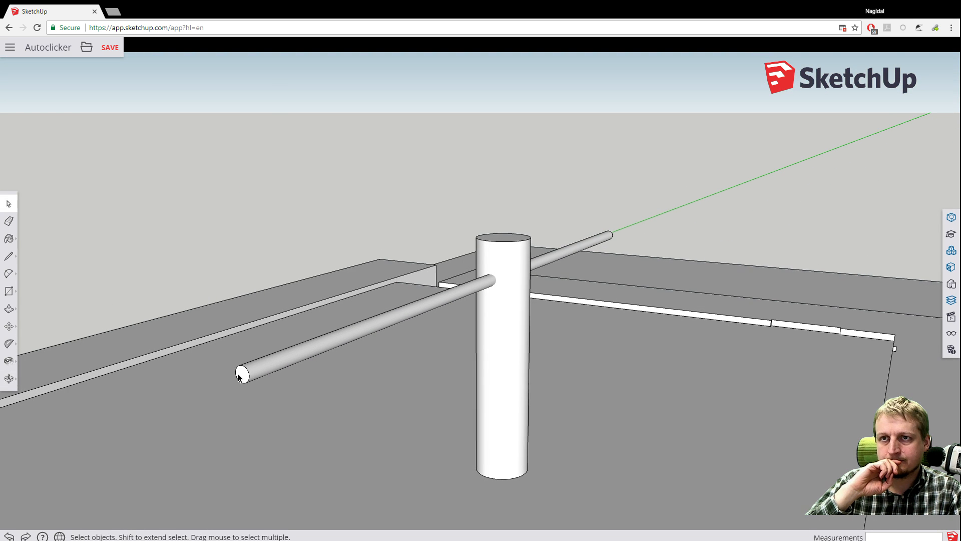
left_click(256, 375)
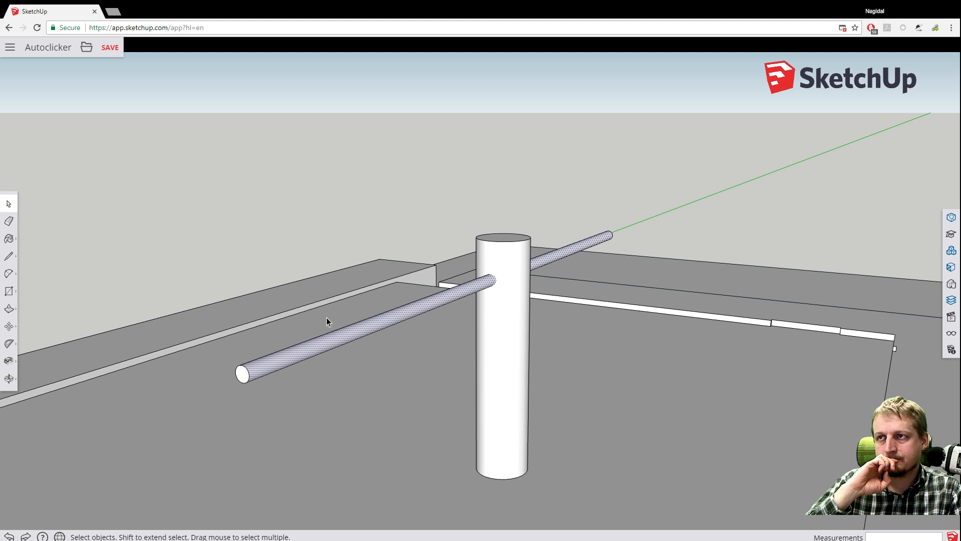
middle_click_drag(347, 199, 90, 215)
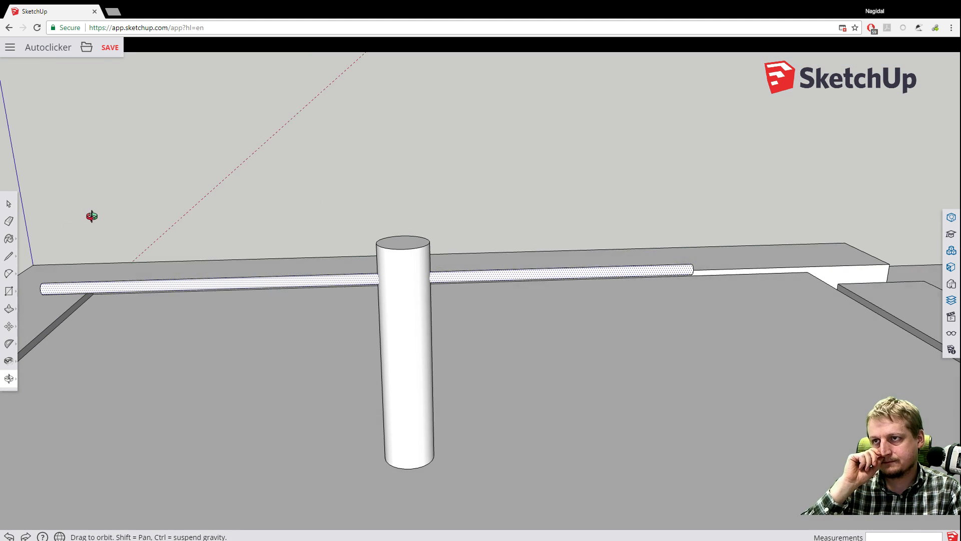
middle_click_drag(304, 214, 485, 199)
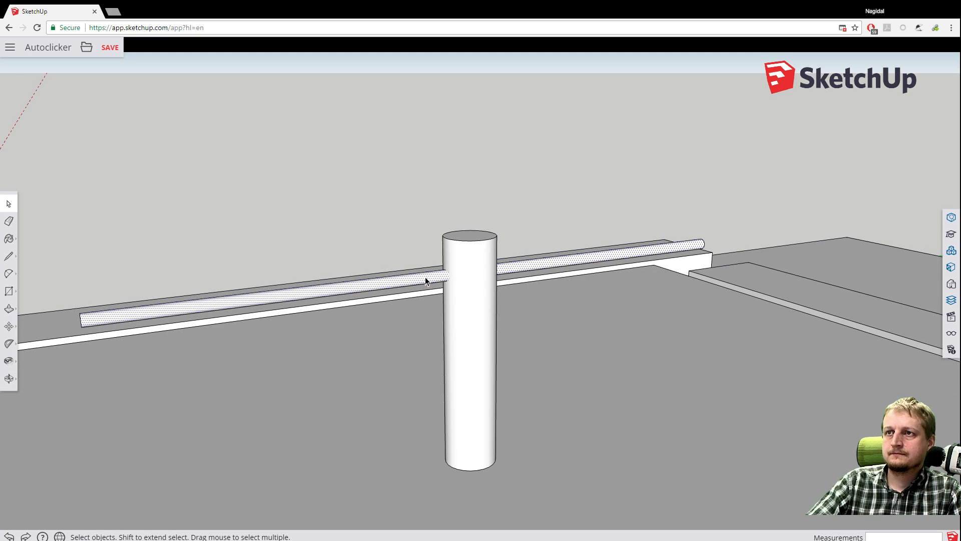
left_click(470, 301, "shift")
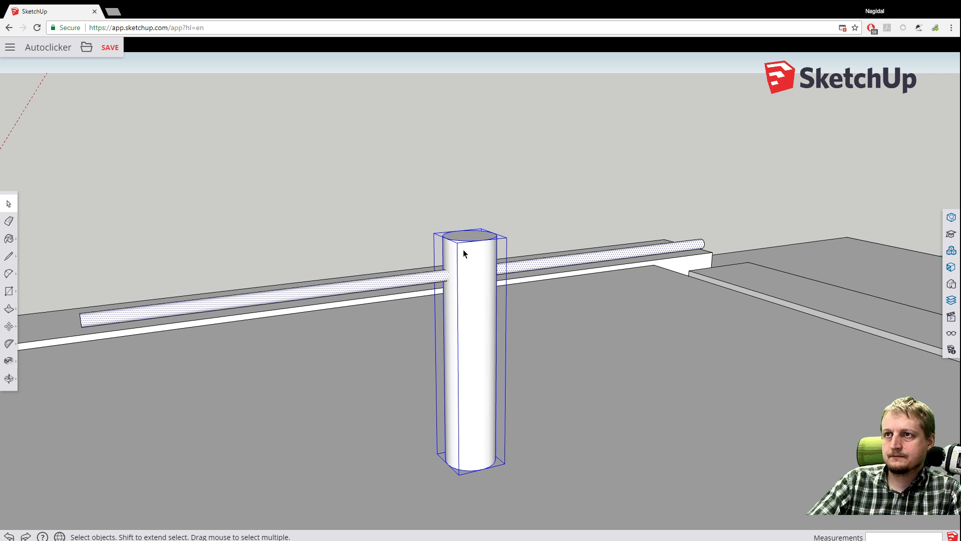
Explode the upright cylinder's group on its own and clear the selection.
left_click(461, 236)
right_click(476, 274)
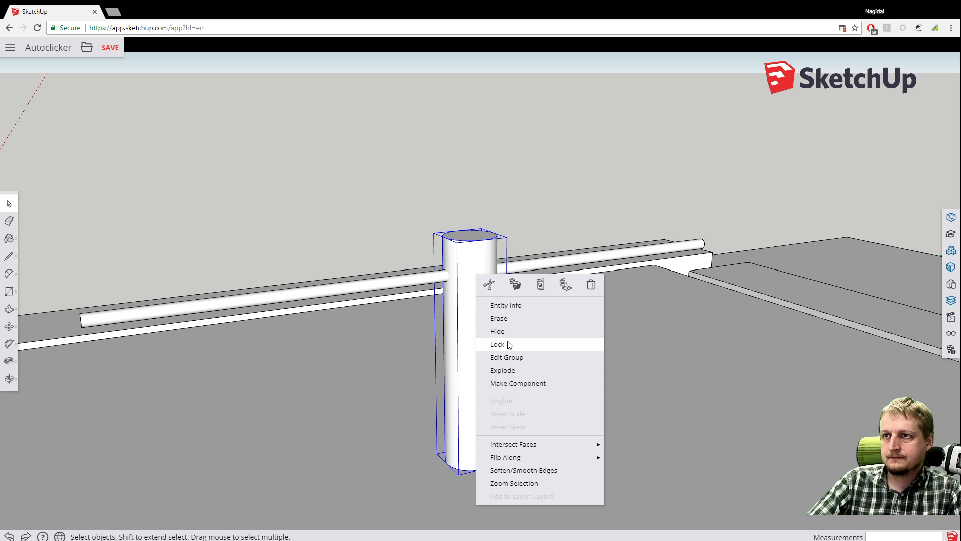
left_click(503, 370)
left_click(320, 195)
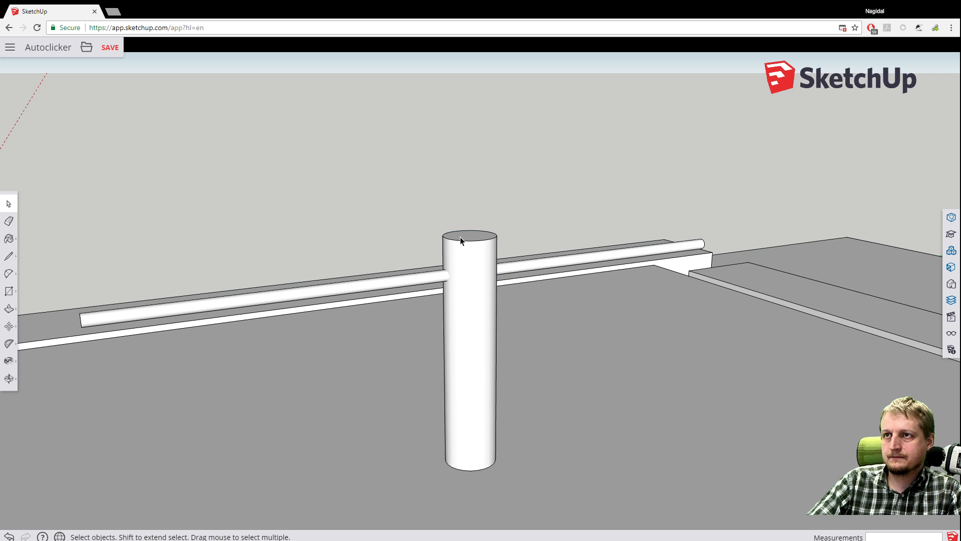
Select the upright cylinder's geometry, including its side, top and bottom faces, and check its underside.
left_click(471, 257, "shift")
scroll(419, 262, "down", 2)
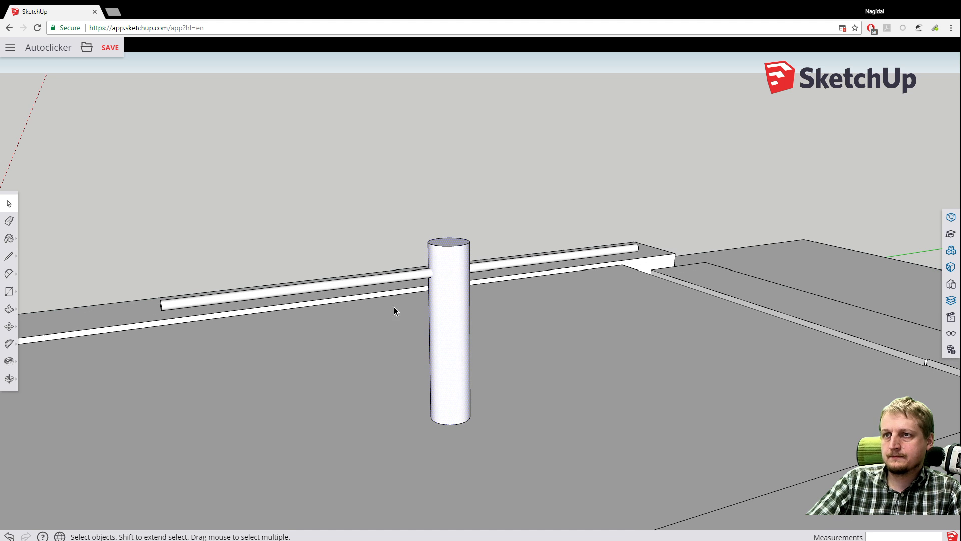
key("o")
left_click_drag(370, 358, 385, 231)
key("space")
scroll(378, 273, "up", 5)
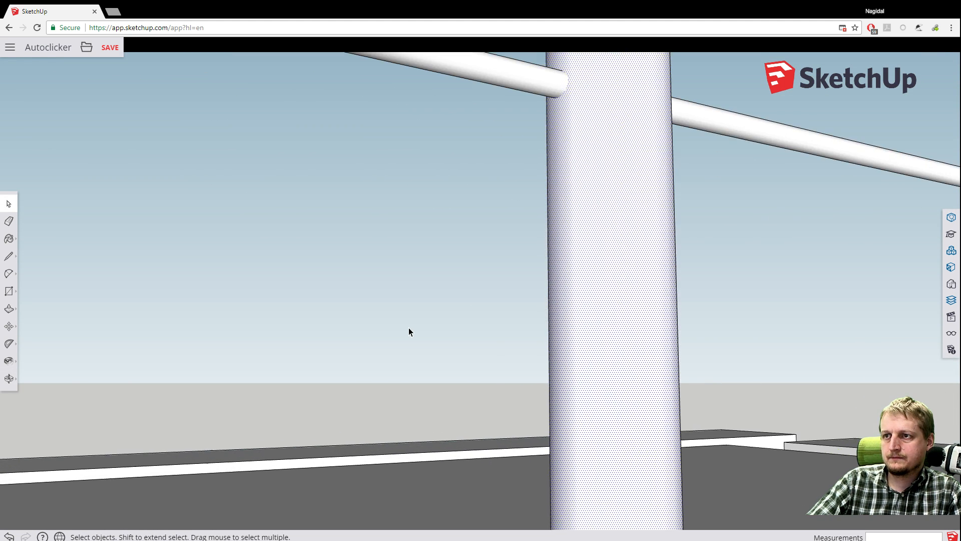
key("o")
left_click_drag(449, 360, 427, 355)
key("space")
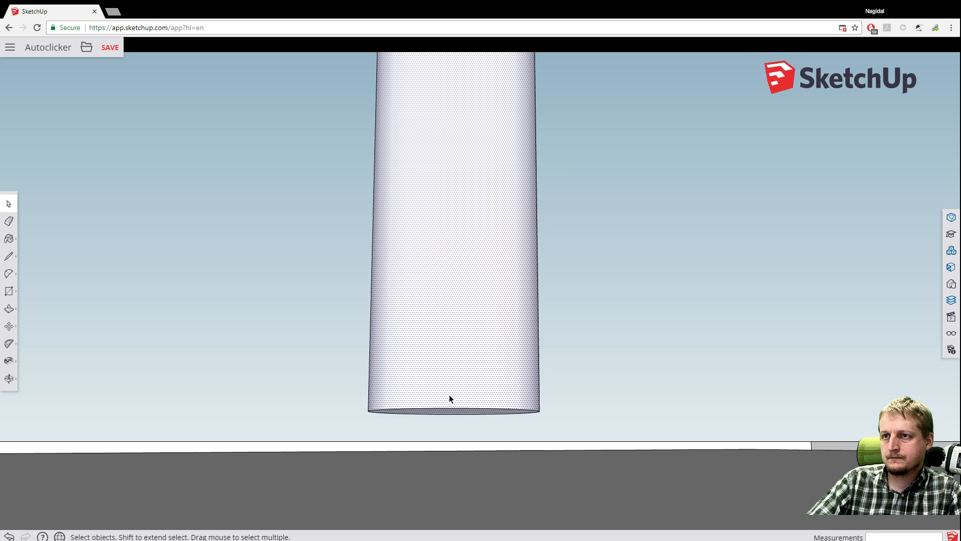
Make the selected cylinder a component named Pen, with gluing set to None.
right_click(448, 379)
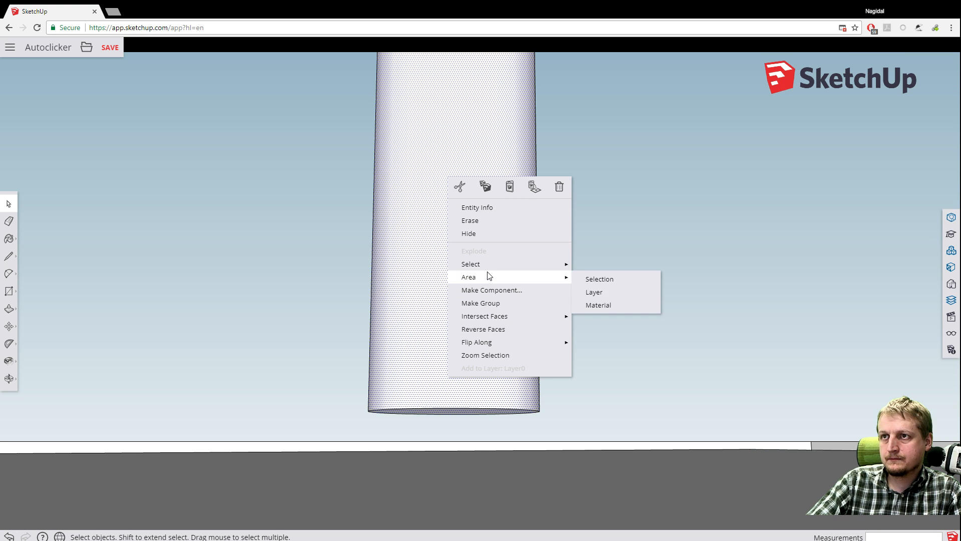
mouse_move(490, 268)
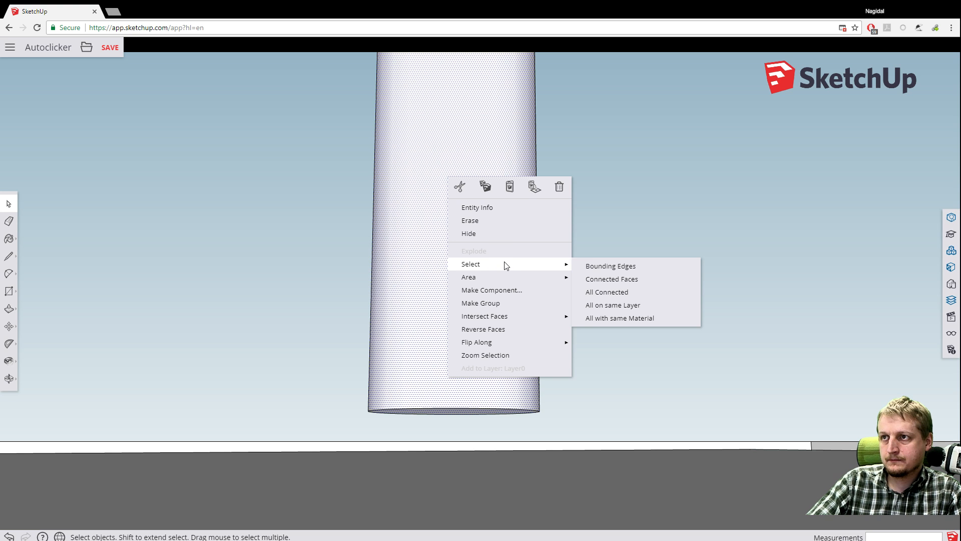
mouse_move(505, 321)
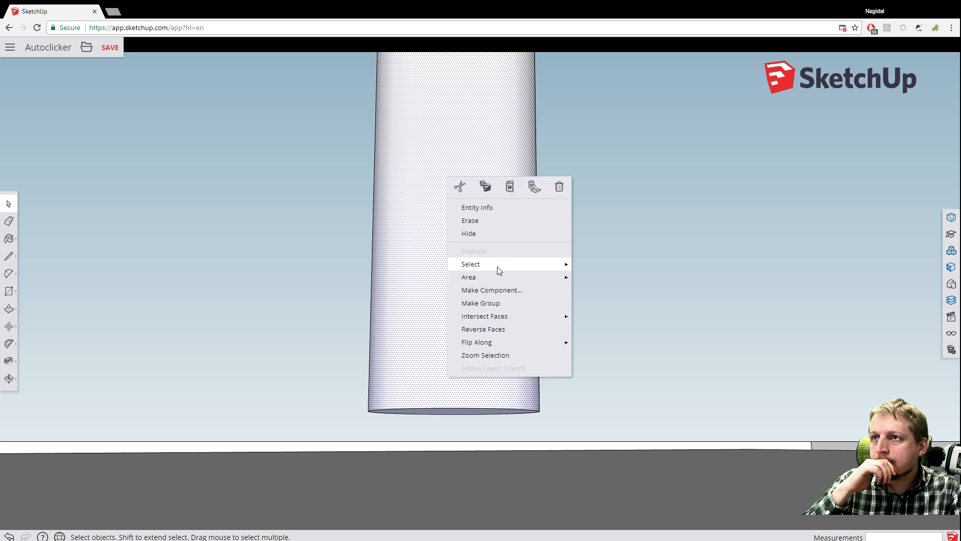
mouse_move(495, 261)
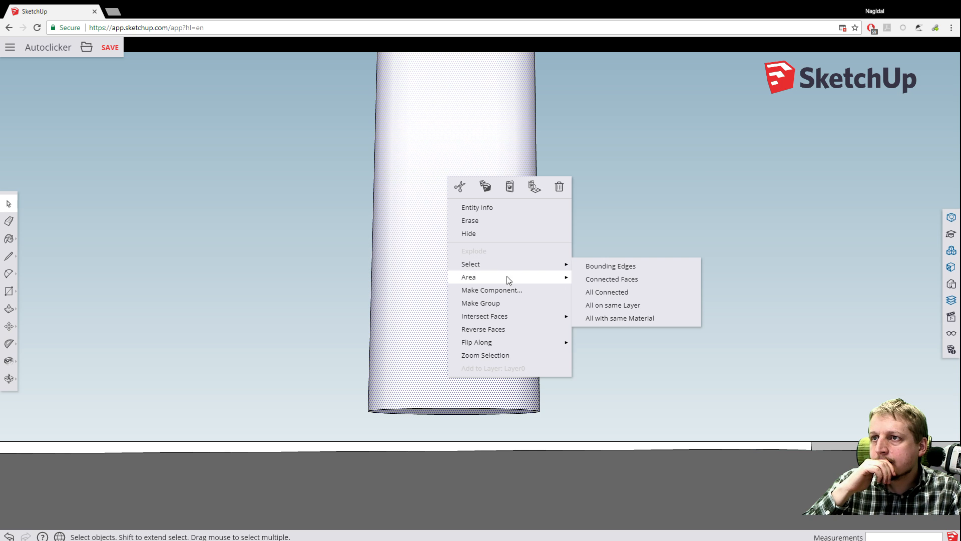
left_click(514, 294)
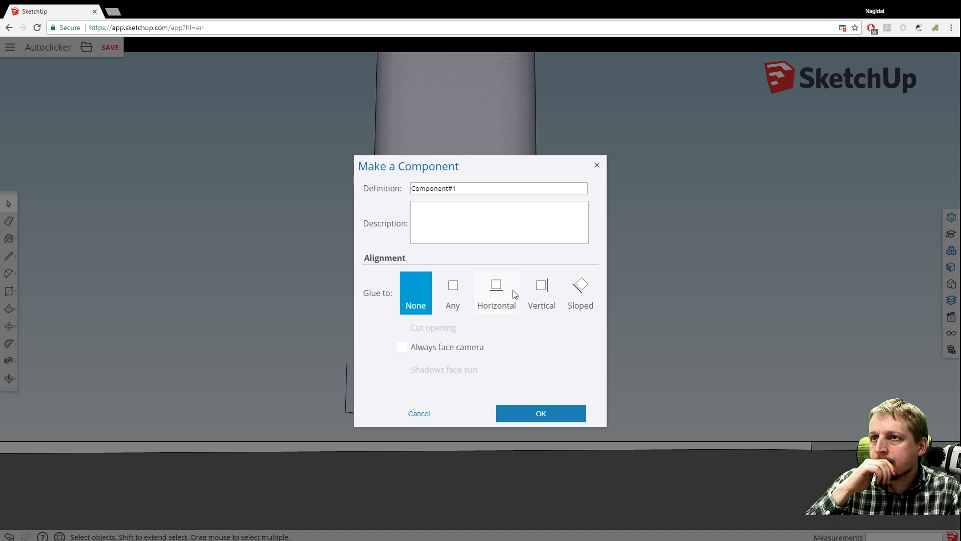
left_click_drag(473, 191, 292, 187)
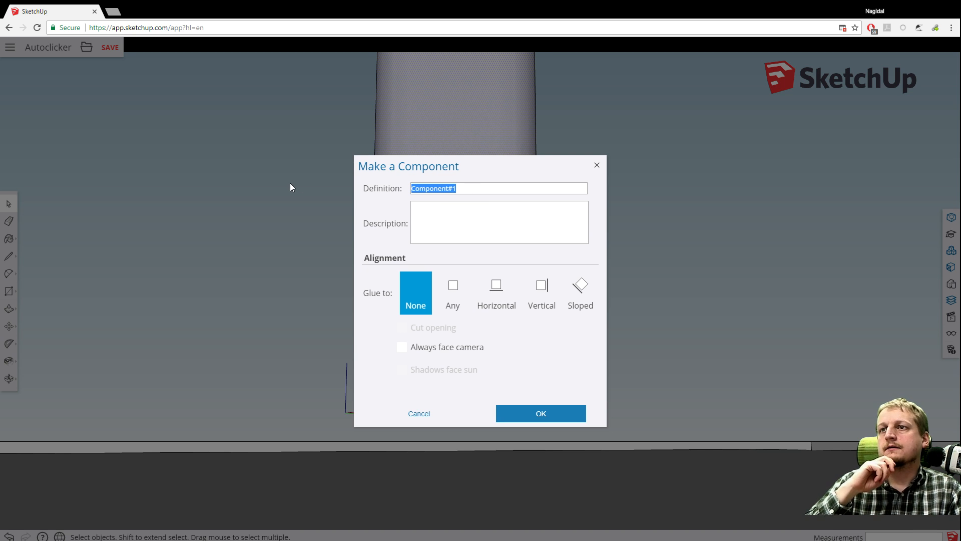
type("Pen")
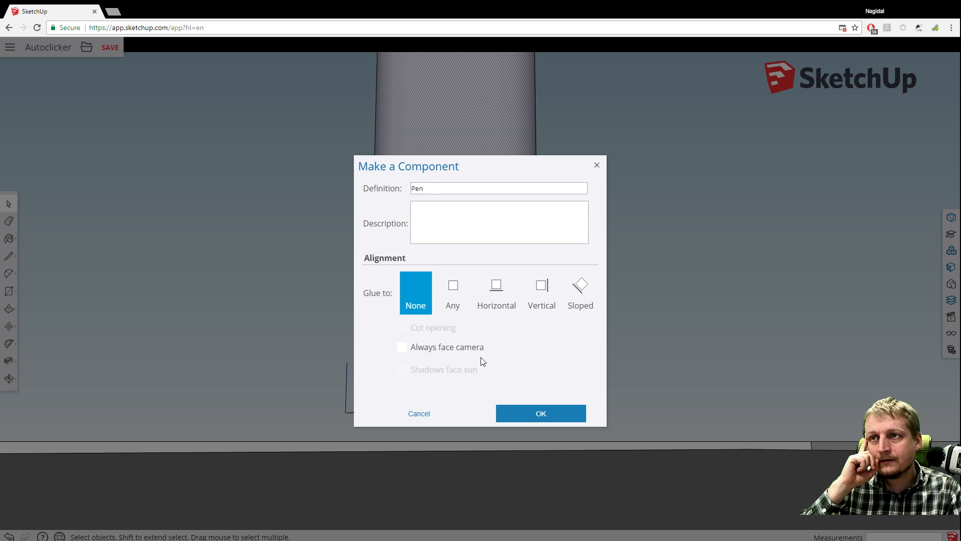
left_click(497, 413)
Zoom to the model's extents and frame the whole slab with the cylinder and rod.
scroll(303, 319, "down", 2)
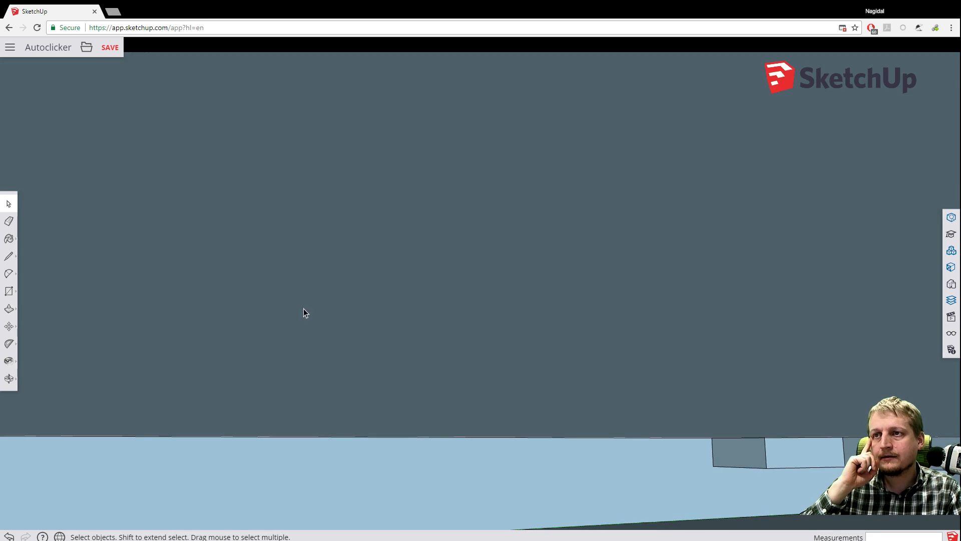
scroll(303, 307, "up", 3)
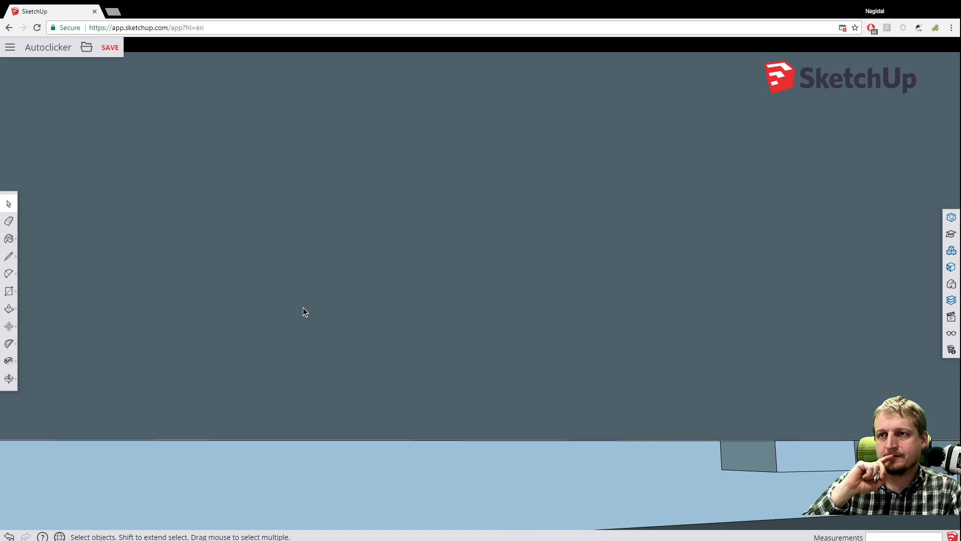
middle_click_drag(302, 302, 295, 374)
scroll(295, 340, "up", 5)
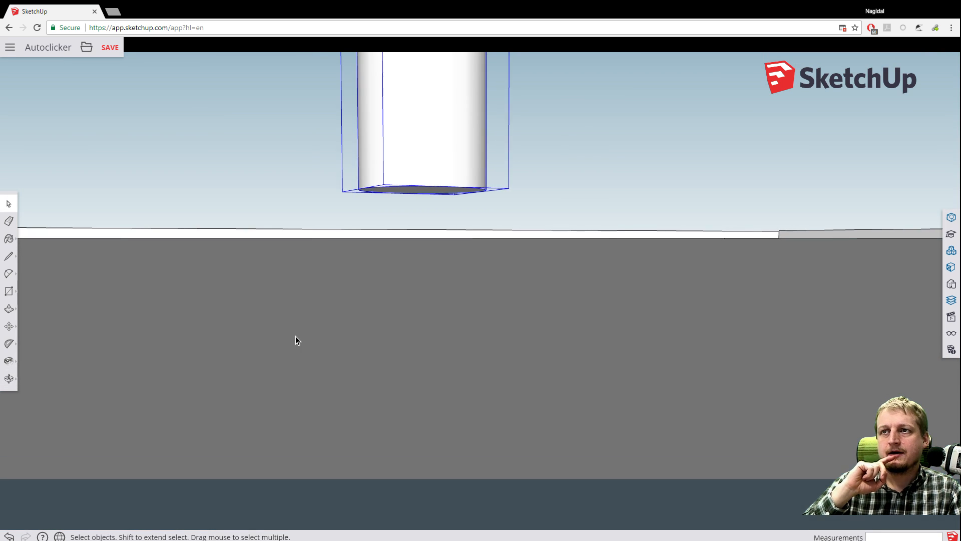
scroll(281, 176, "down", 4)
scroll(275, 169, "down", 3)
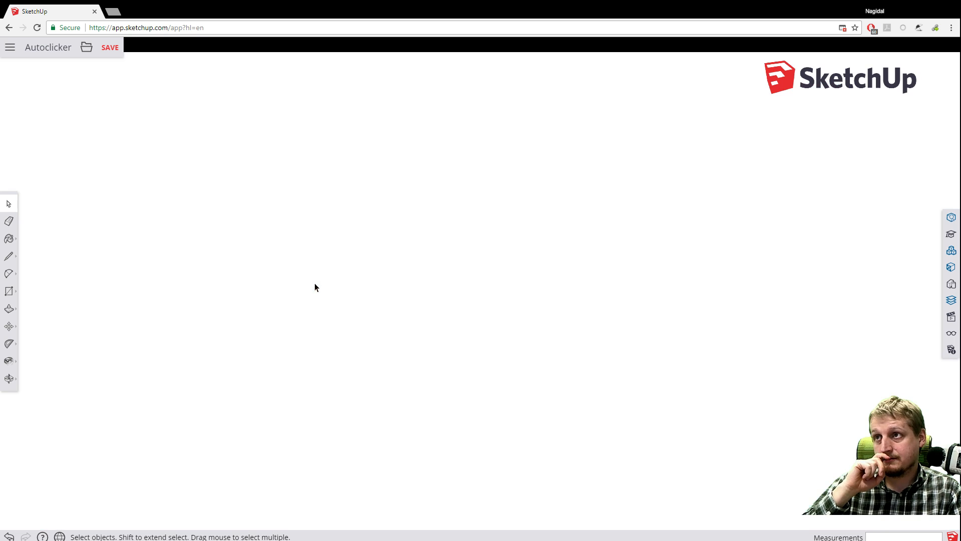
middle_click_drag(320, 281, 316, 318)
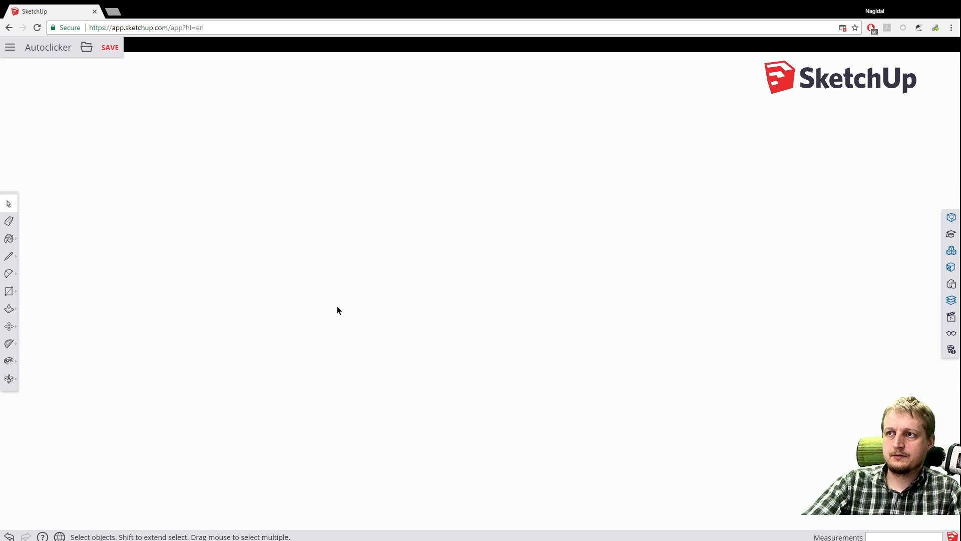
left_click(9, 379)
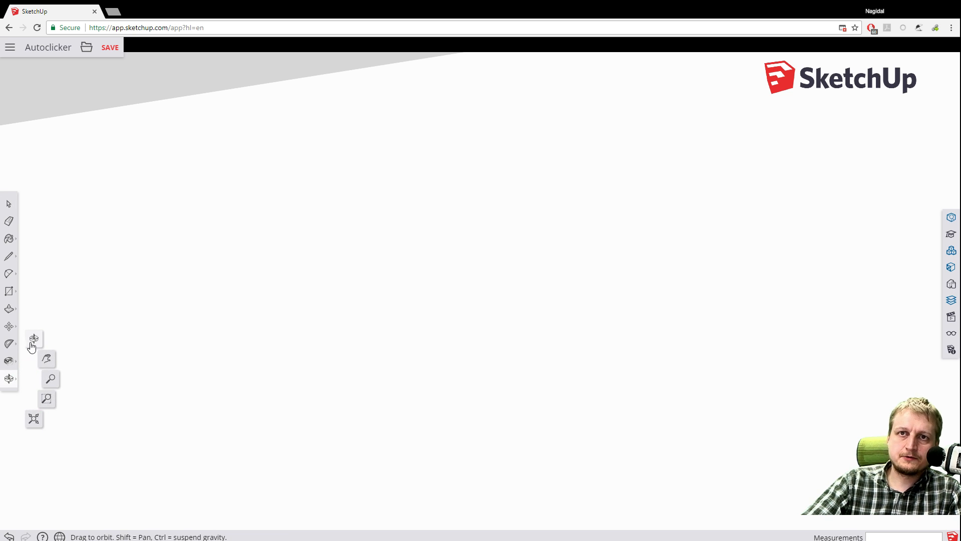
left_click(33, 418)
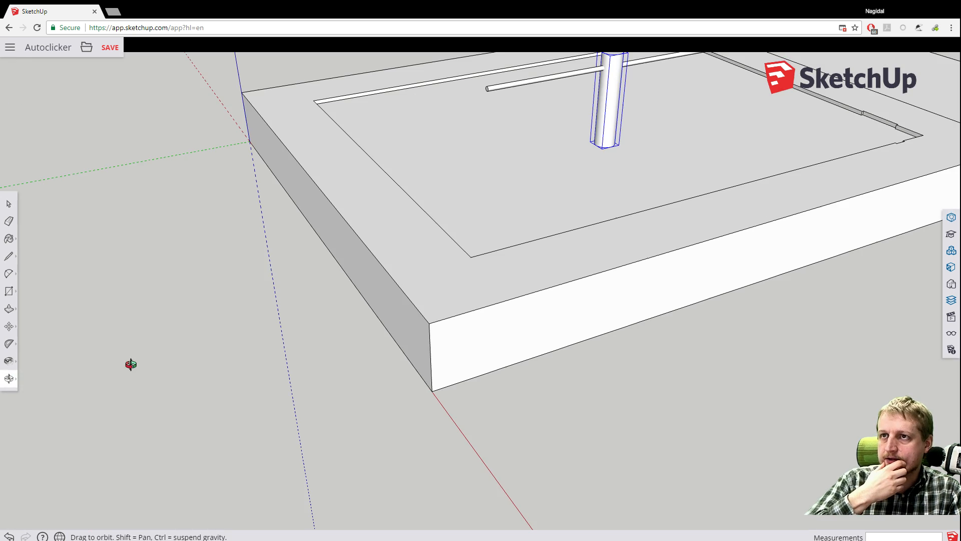
left_click_drag(358, 226, 420, 208)
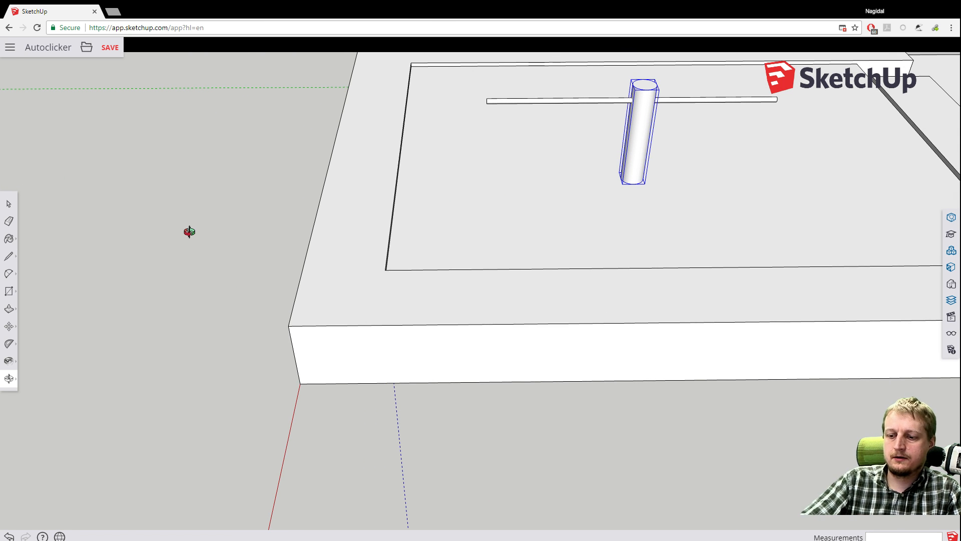
key("h")
left_click_drag(538, 216, 279, 283)
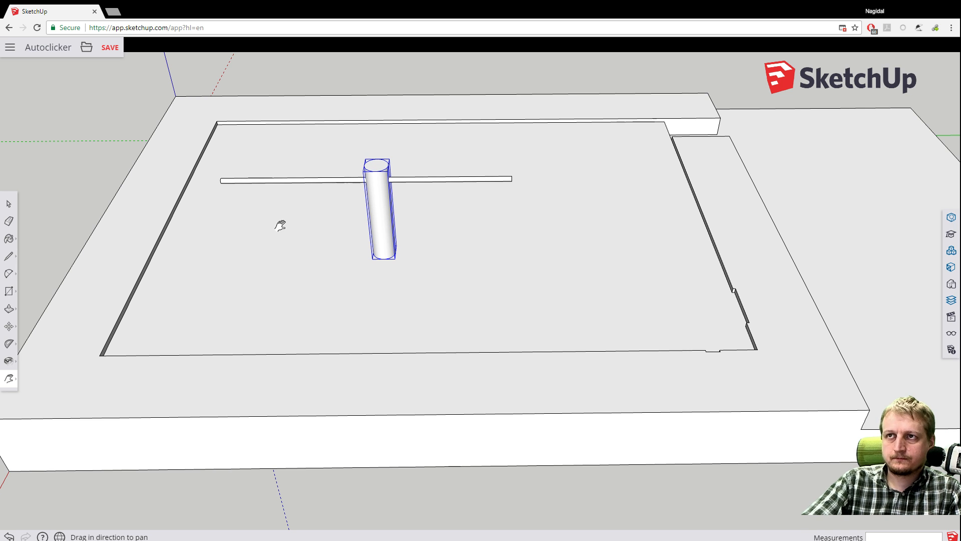
Select the long thin rod without the cylinder and check the selection at its near end.
left_click(9, 203)
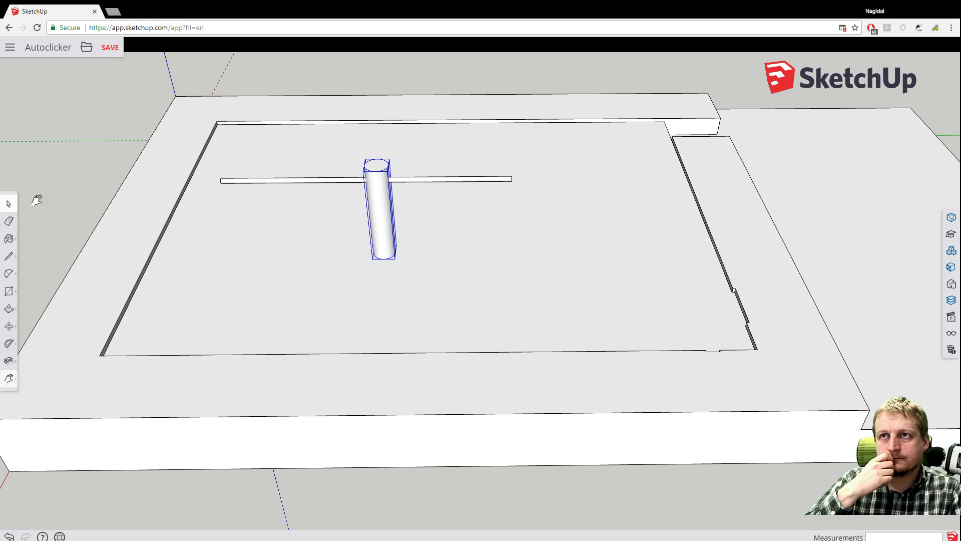
left_click(297, 182)
key("o")
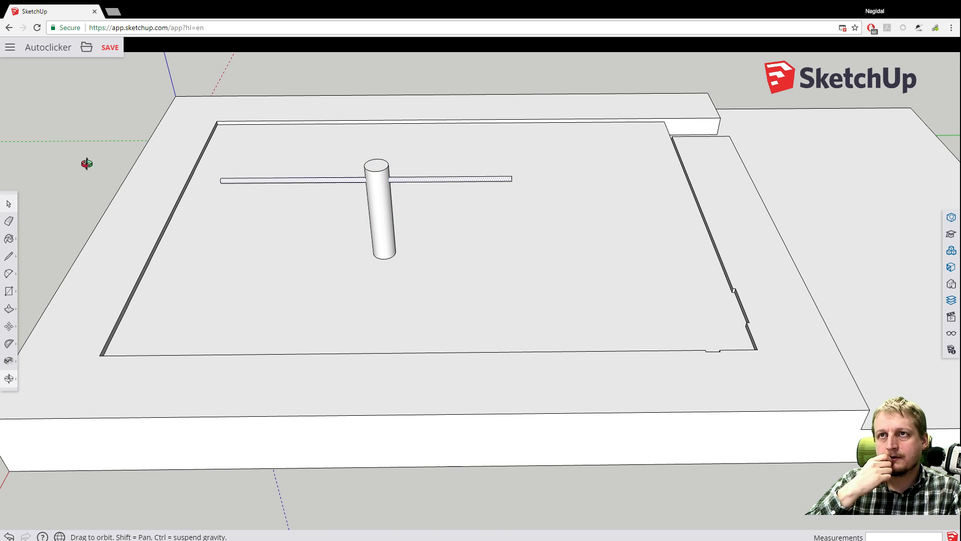
left_click_drag(85, 163, 360, 131)
key("space")
scroll(311, 194, "up", 4)
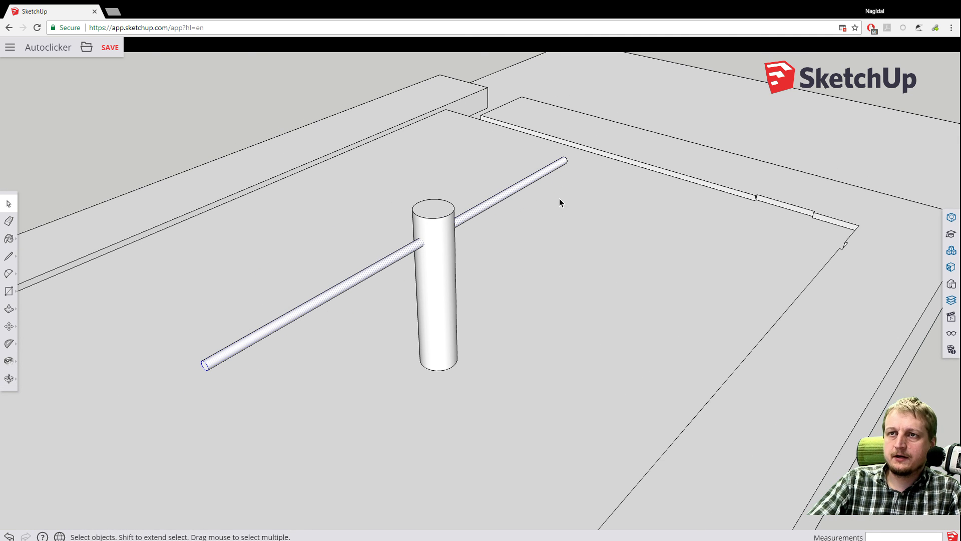
scroll(203, 360, "up", 3)
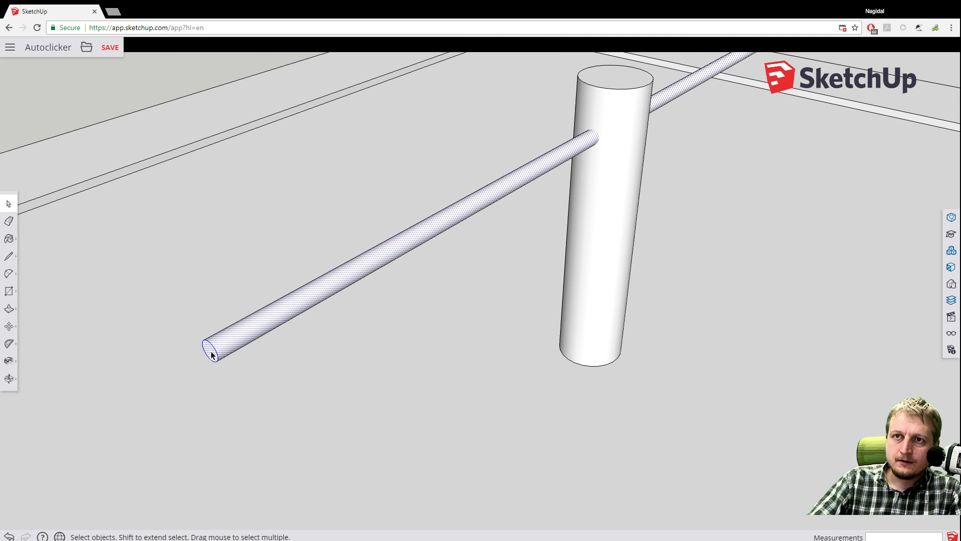
Examine the selected rod and its passage through the cylinder from several sides, and save the model.
key("o")
left_click_drag(779, 150, 340, 185)
middle_click_drag(340, 185, 316, 187)
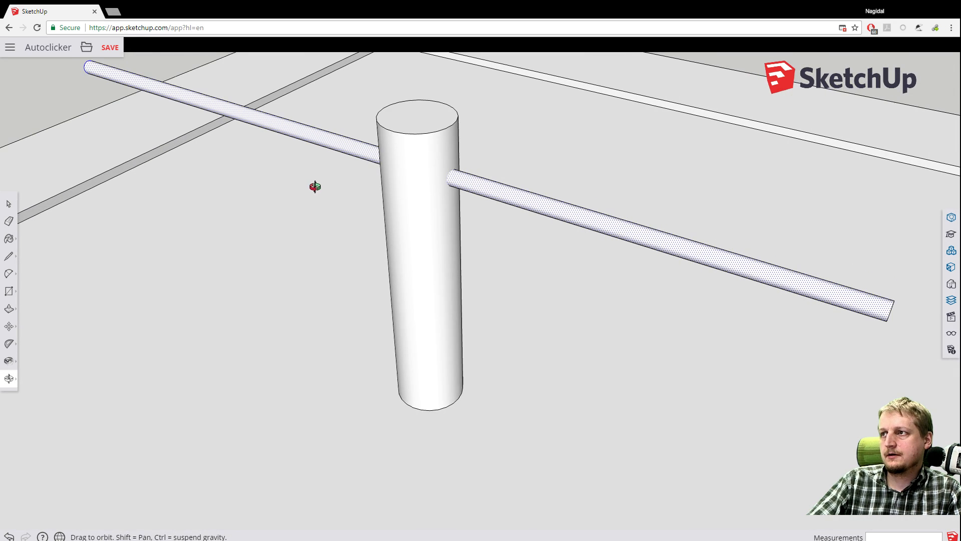
scroll(525, 222, "down", 4)
middle_click_drag(606, 272, 633, 285)
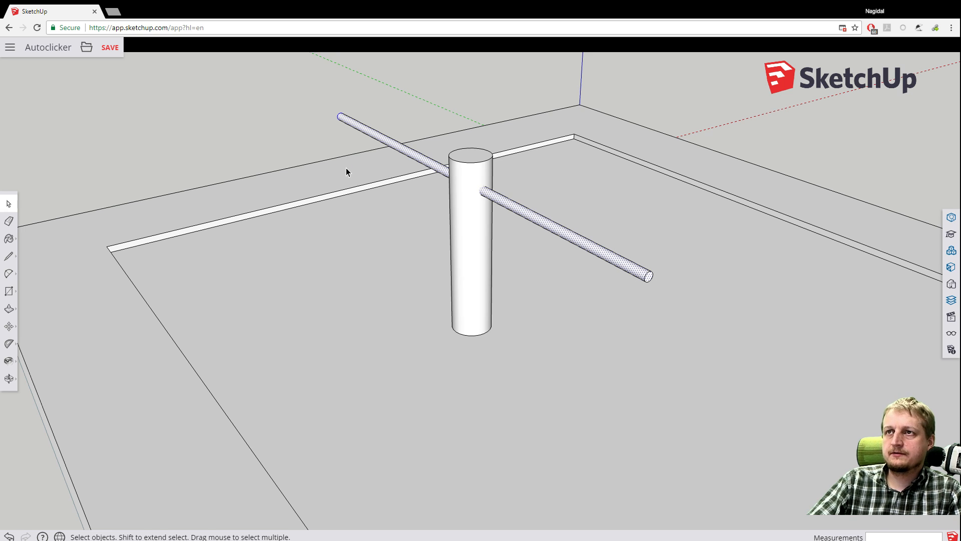
middle_click_drag(346, 169, 760, 213)
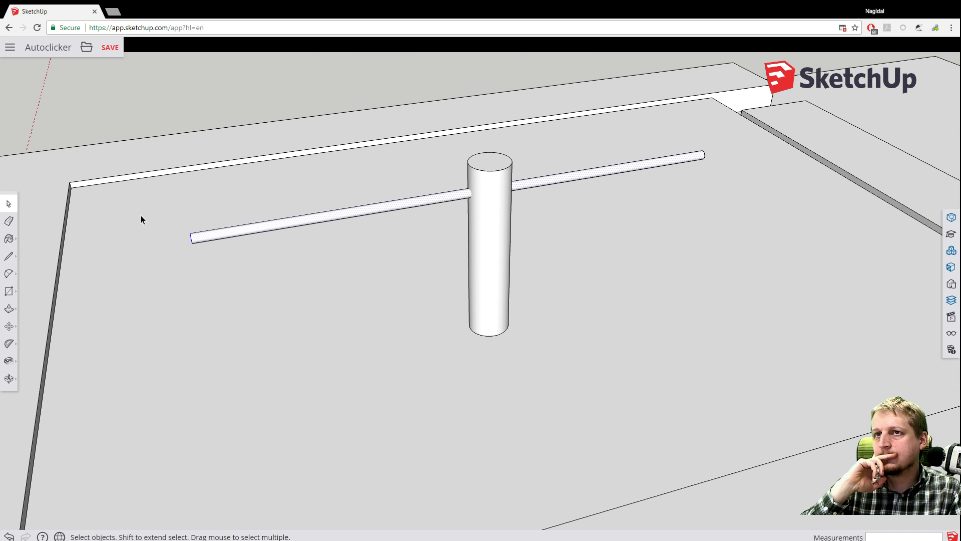
middle_click_drag(129, 217, 241, 235)
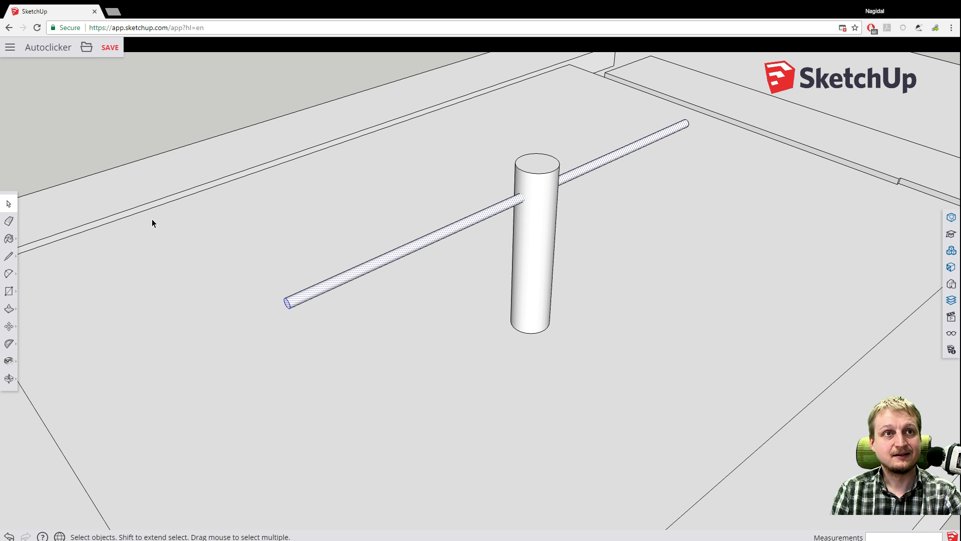
key("ctrl+s")
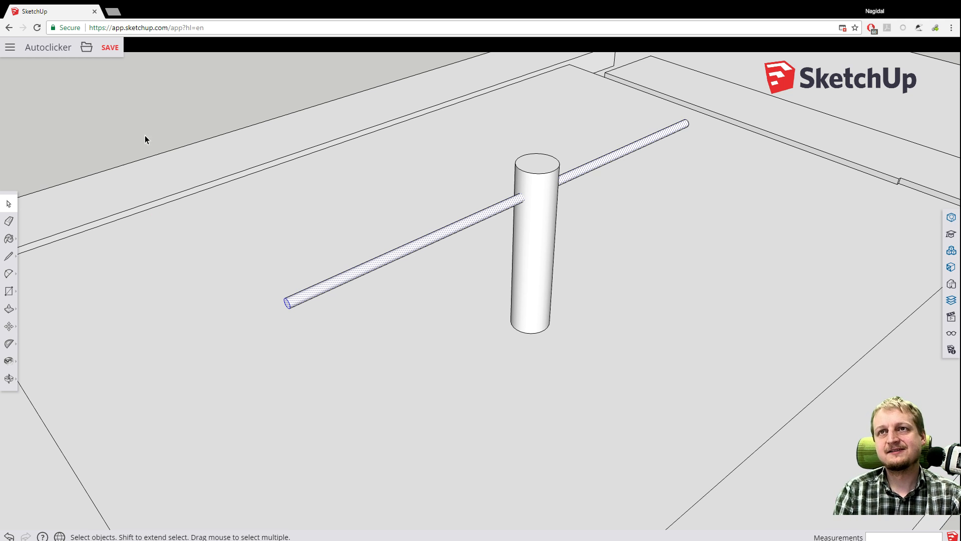
Examine the whole slab with the cylinder and rod from several angles, and save the model.
scroll(145, 139, "down", 3)
key("o")
left_click_drag(204, 184, 93, 190)
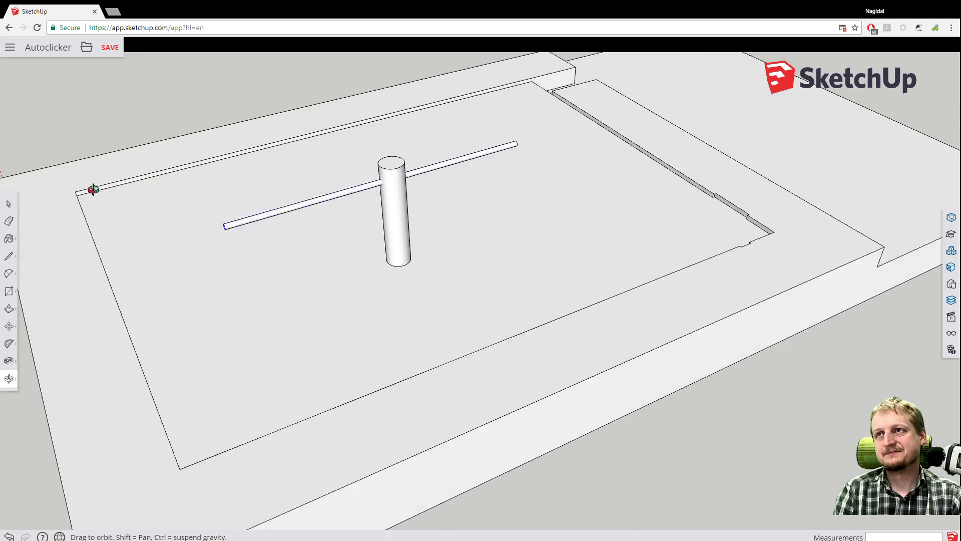
middle_click_drag(93, 189, 224, 155)
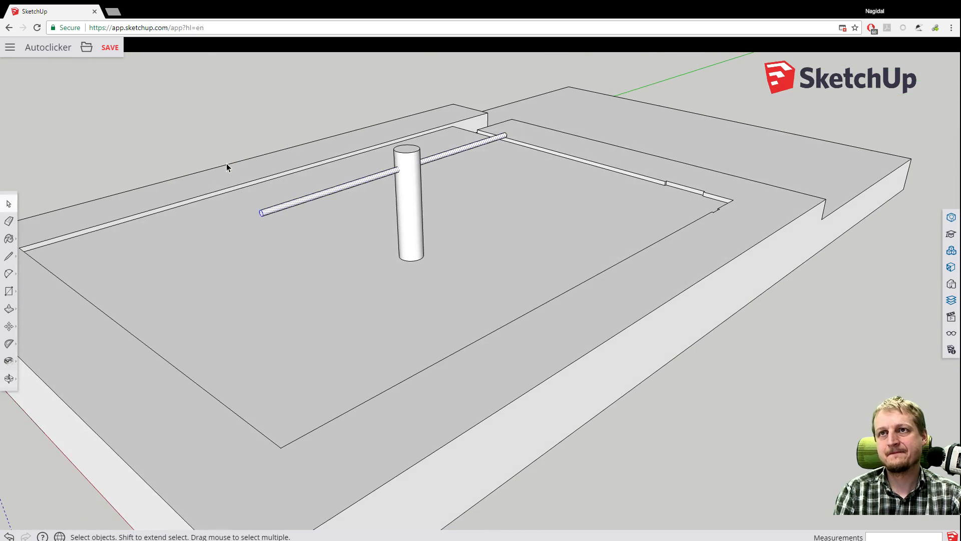
scroll(229, 168, "down", 3)
middle_click_drag(416, 198, 295, 308)
scroll(193, 173, "up", 1)
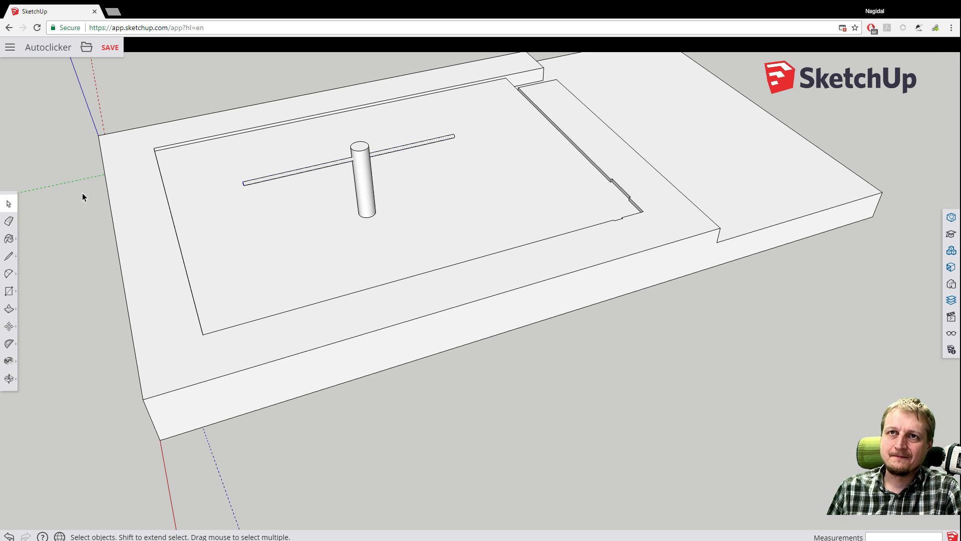
middle_click_drag(89, 220, 150, 175)
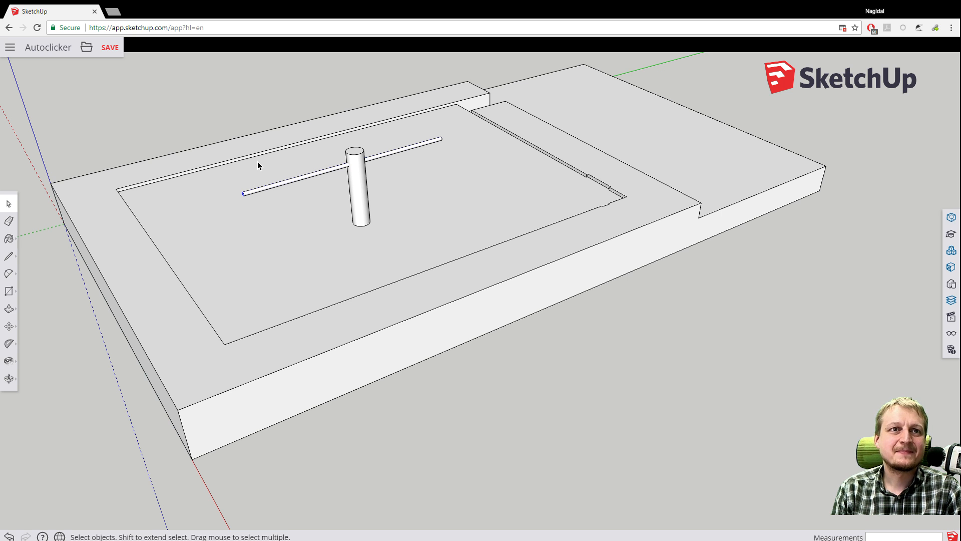
scroll(272, 174, "up", 2)
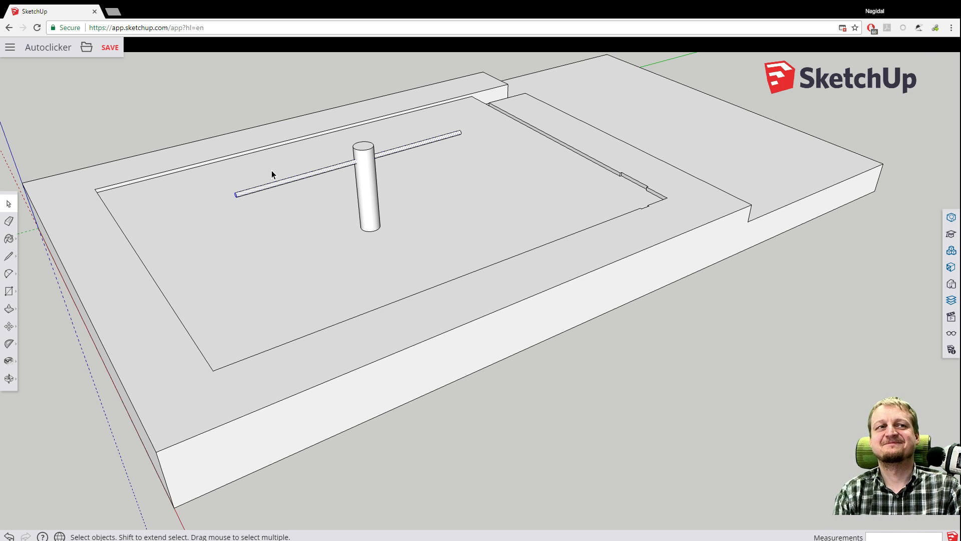
scroll(279, 155, "down", 1)
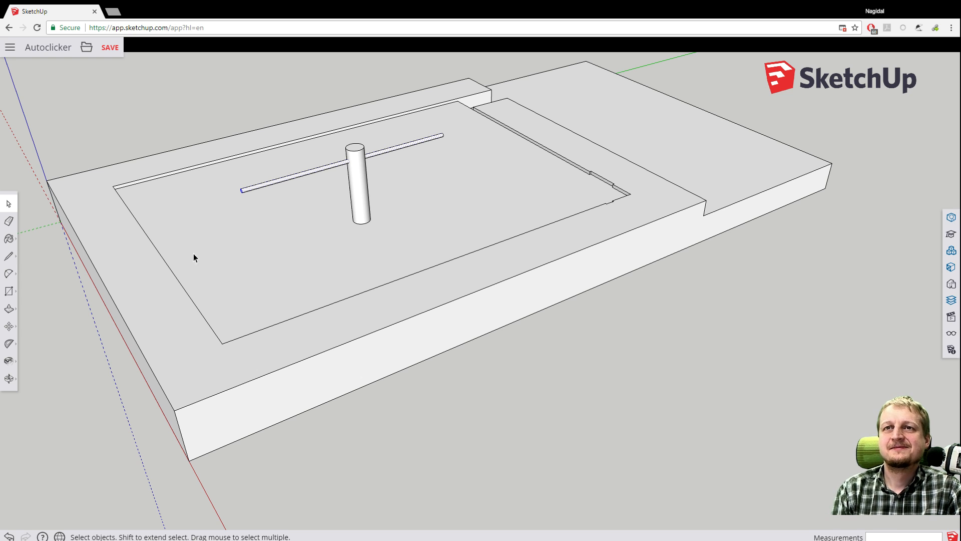
middle_click_drag(156, 266, 280, 219)
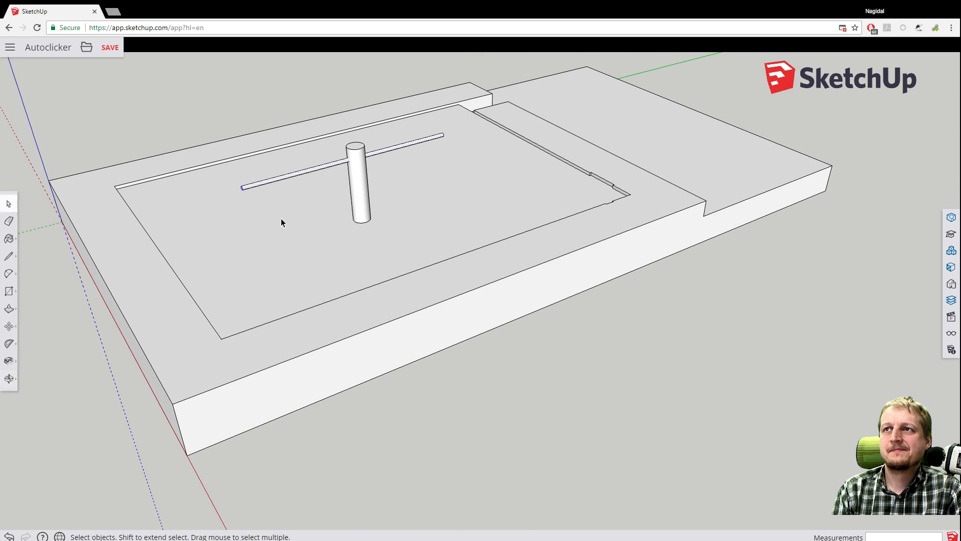
middle_click_drag(339, 208, 310, 227)
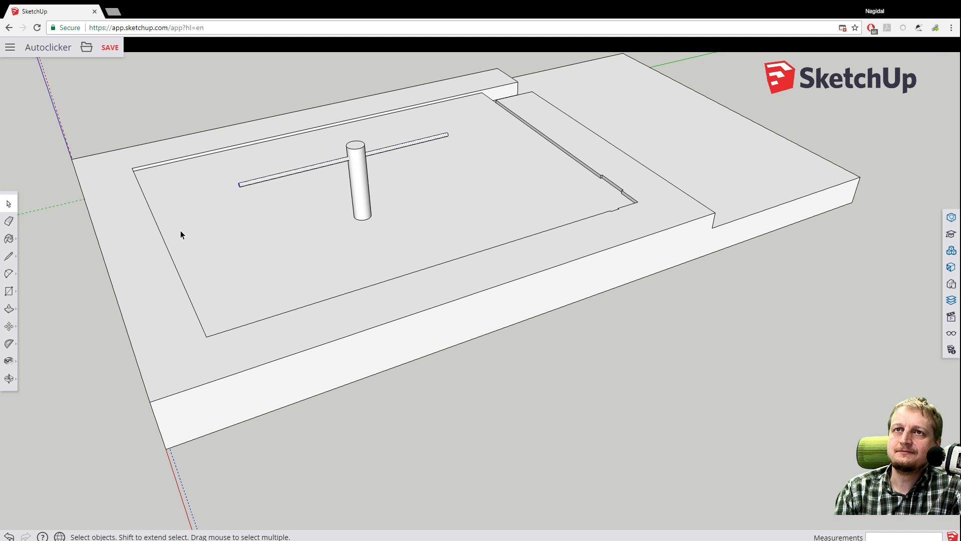
mouse_move(181, 235)
middle_mouse_down()
mouse_move(189, 172)
mouse_move(249, 161)
mouse_move(185, 165)
mouse_move(178, 183)
mouse_move(58, 204)
middle_mouse_up()
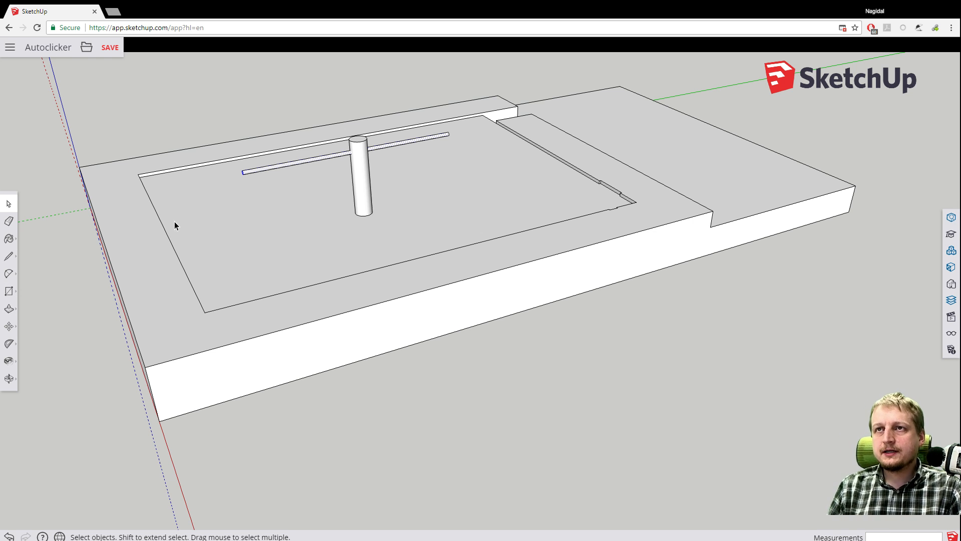
scroll(175, 212, "up", 3)
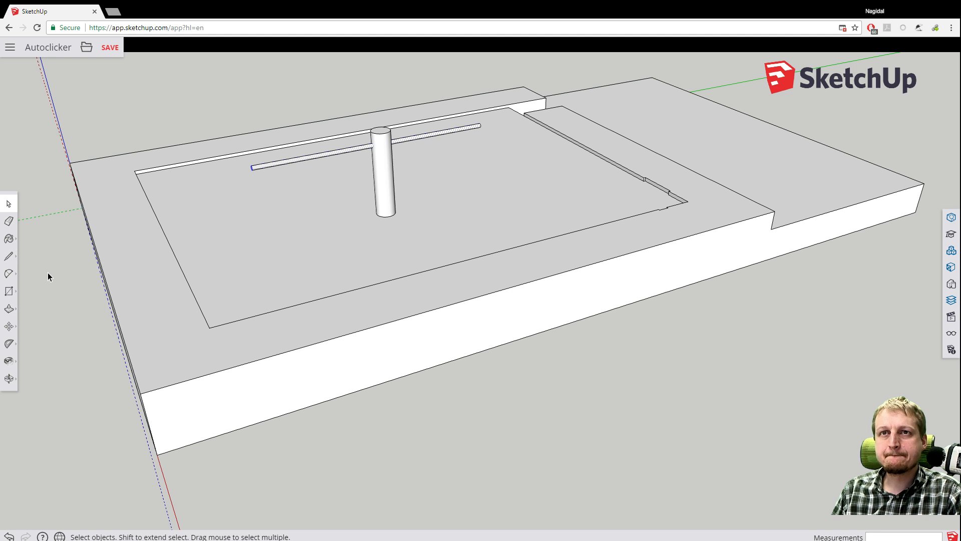
middle_click_drag(280, 271, 169, 306)
scroll(139, 277, "down", 2)
scroll(136, 275, "up", 2)
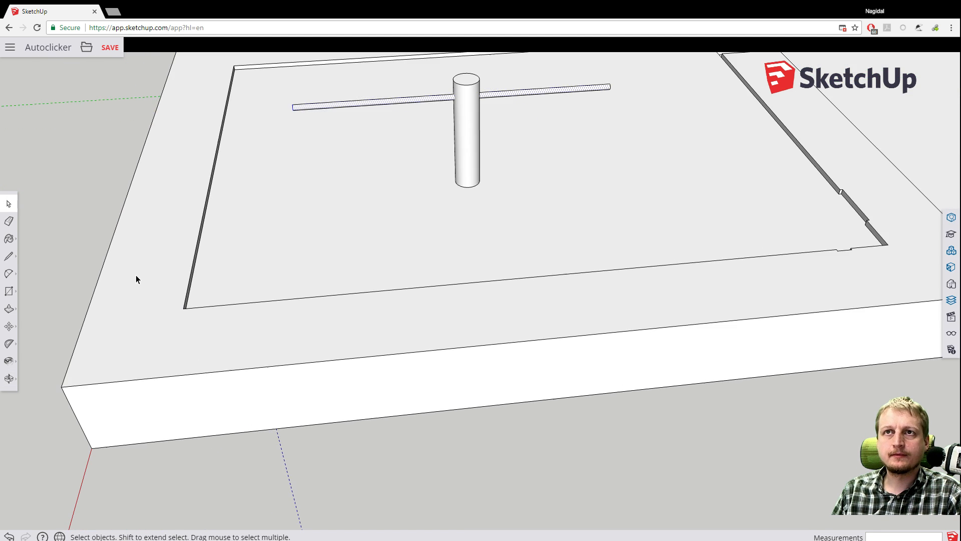
scroll(137, 275, "down", 2)
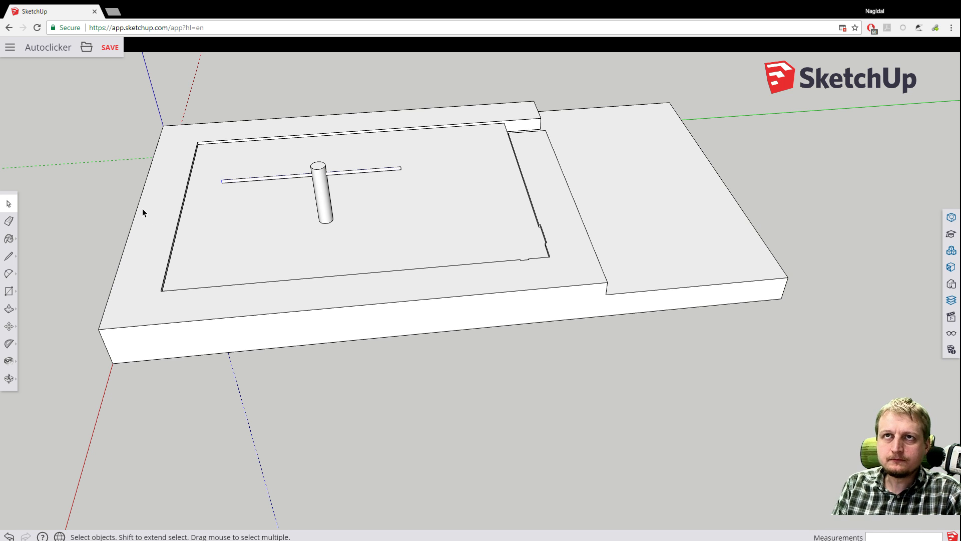
left_click(108, 53)
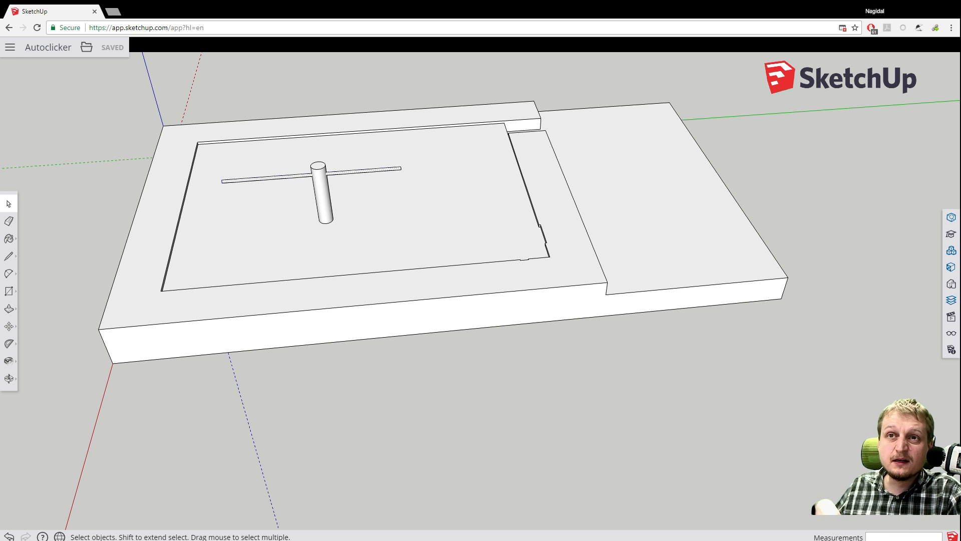
Draw a rectangle of 2400 mm by about 600 mm across the slab's top face, from its near corner to the far long edge.
left_click(9, 292)
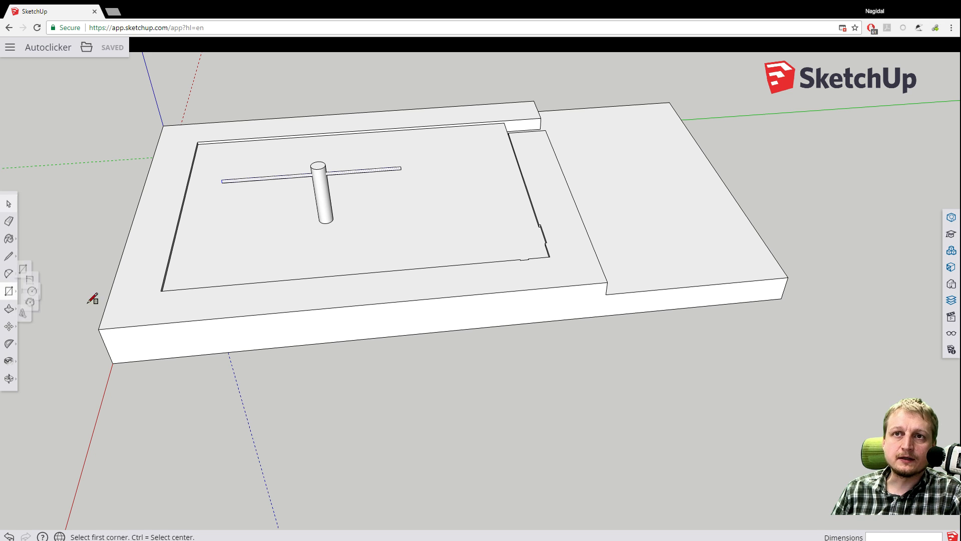
left_click(98, 329)
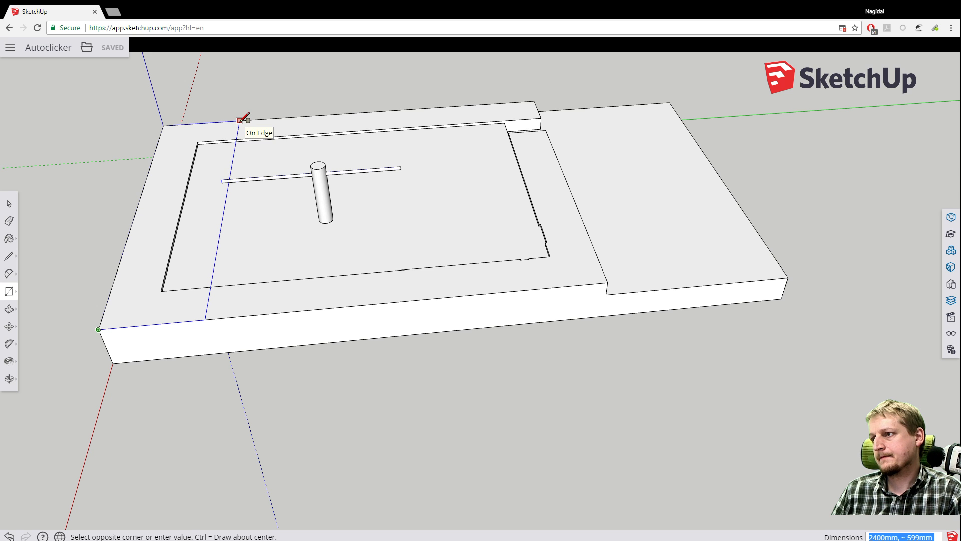
scroll(240, 121, "up", 1)
scroll(240, 120, "up", 1)
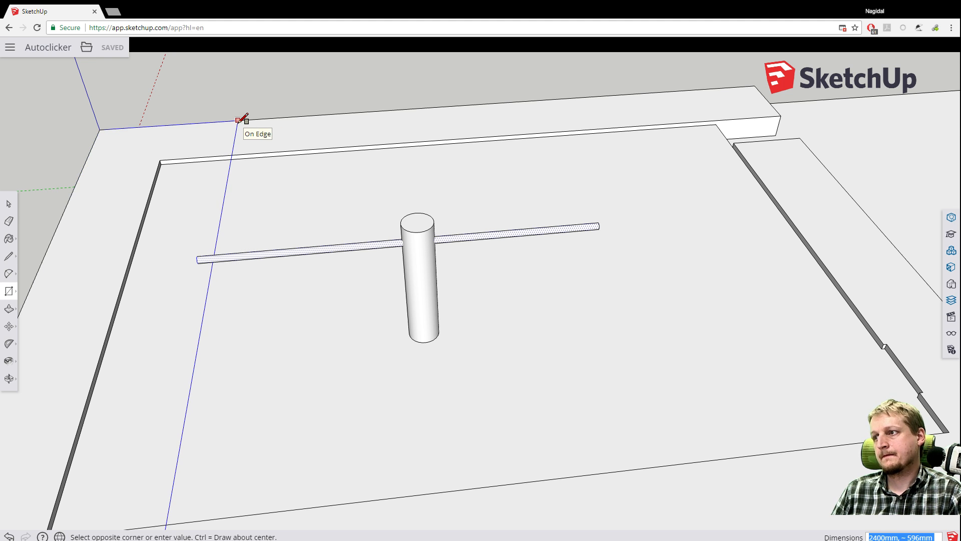
scroll(242, 119, "up", 3)
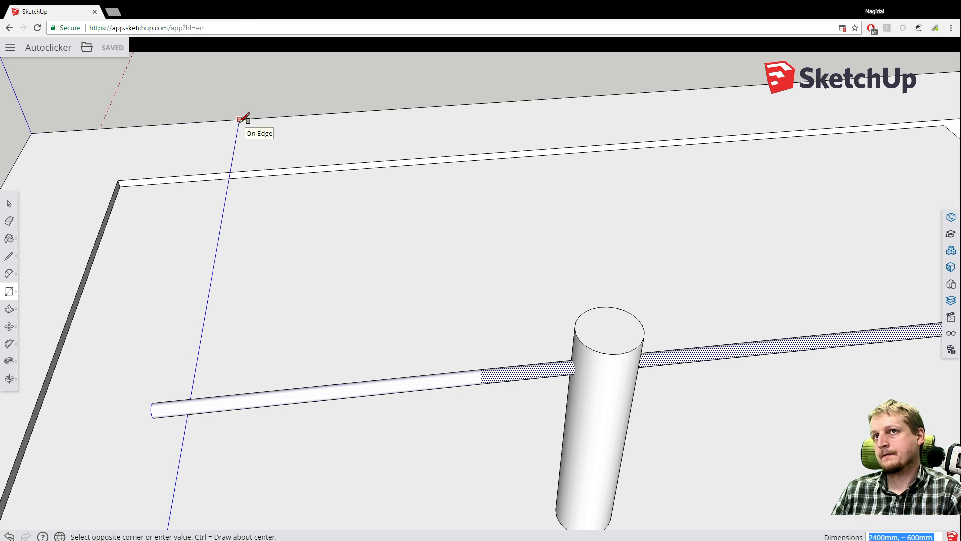
left_click(242, 119)
scroll(176, 189, "down", 5)
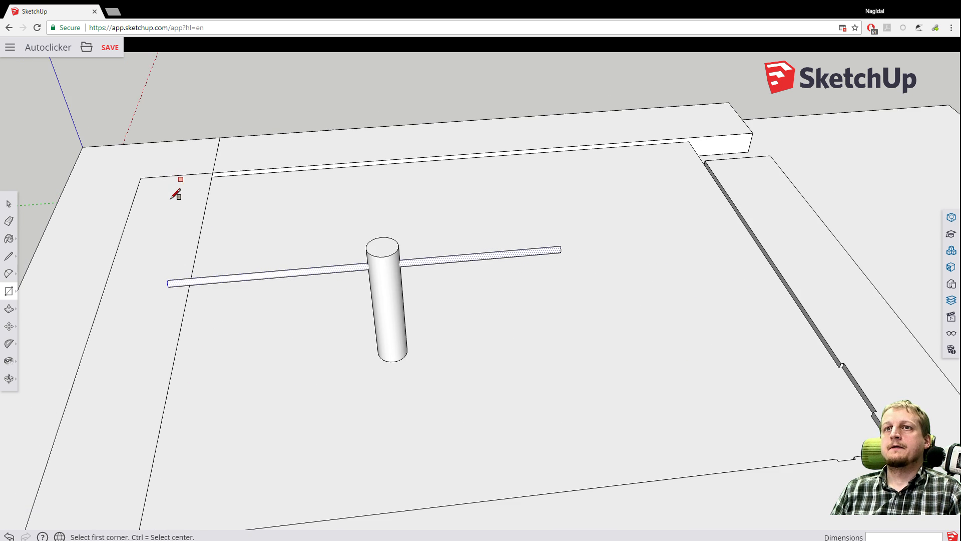
scroll(168, 212, "down", 2)
scroll(136, 242, "down", 2)
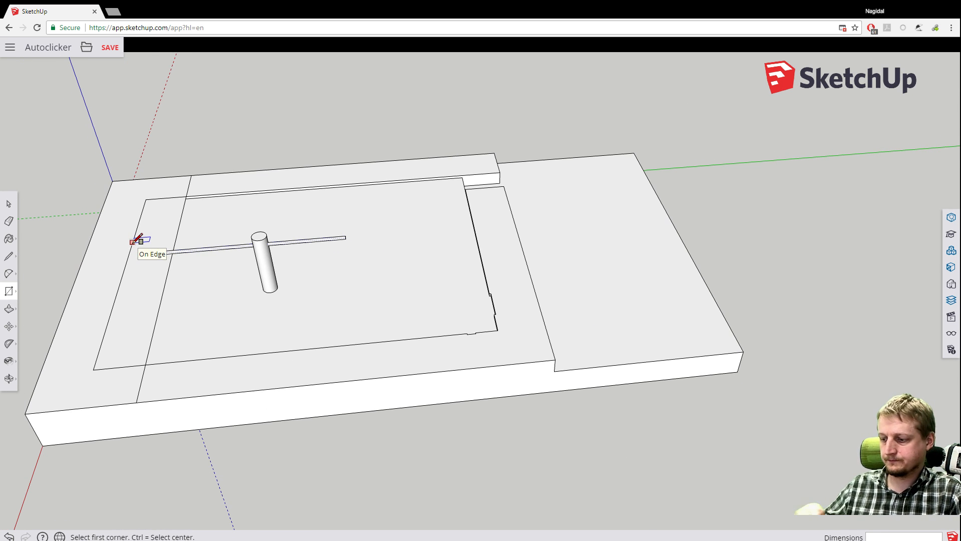
key("h")
left_click_drag(122, 253, 192, 258)
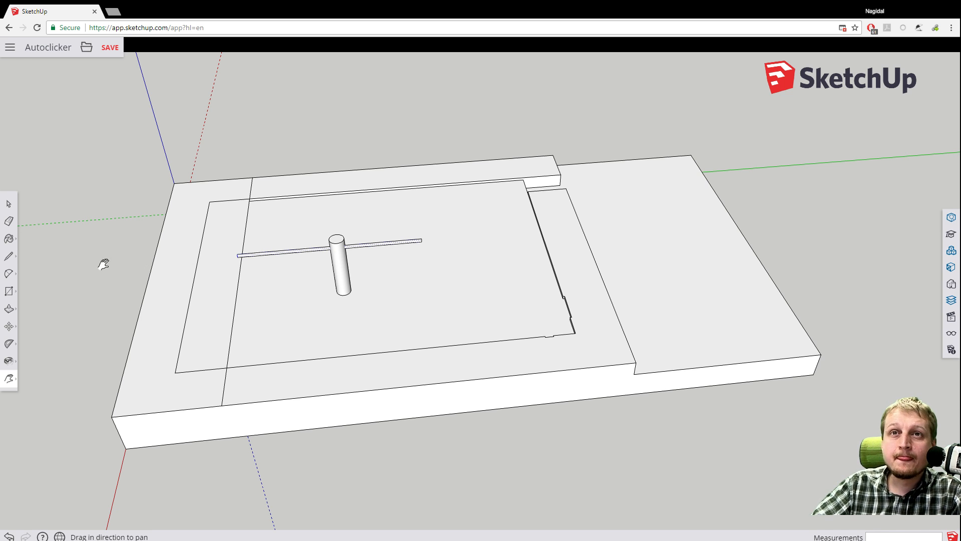
left_click(9, 308)
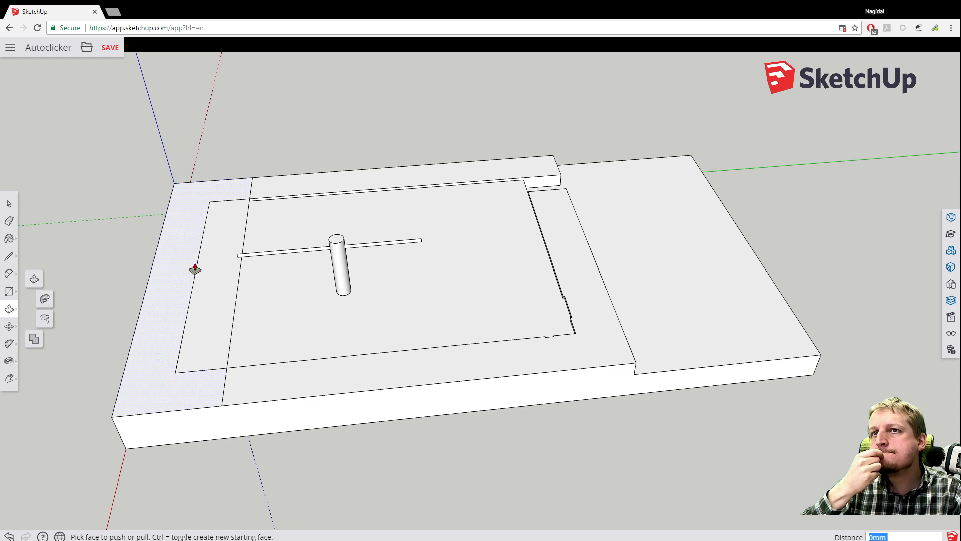
middle_click_drag(194, 269, 238, 225)
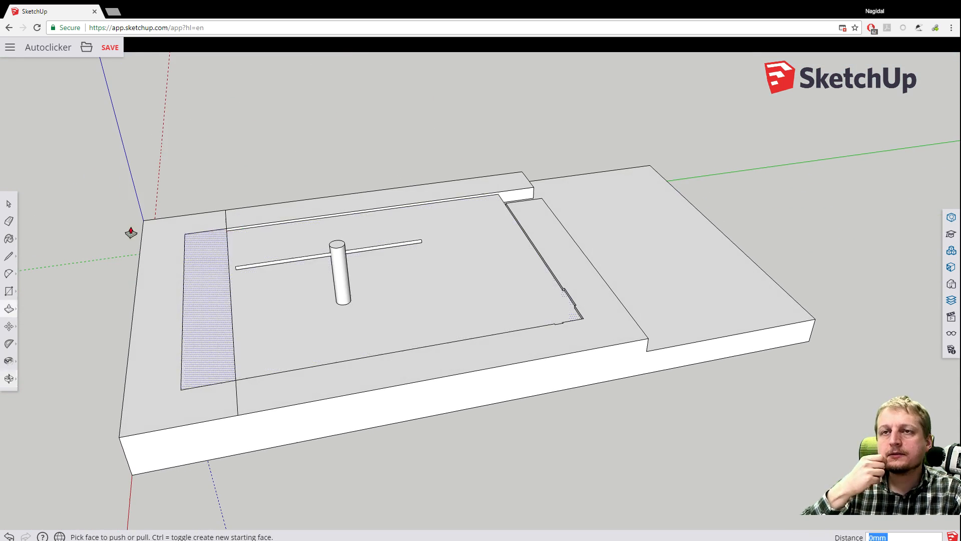
left_click(9, 204)
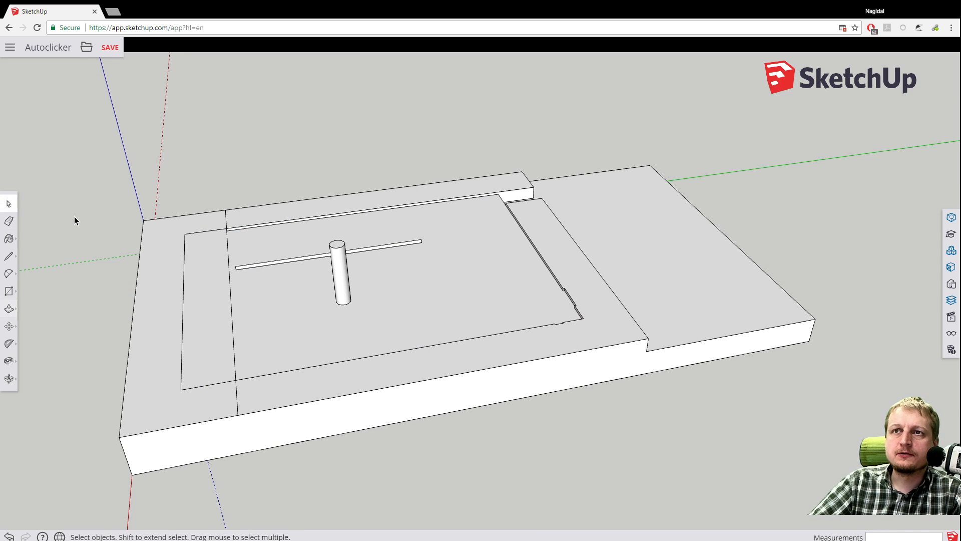
Try to delete the short pocket edge crossing the new end strip at its far side, and undo the deletion.
left_click(186, 238)
key("Delete")
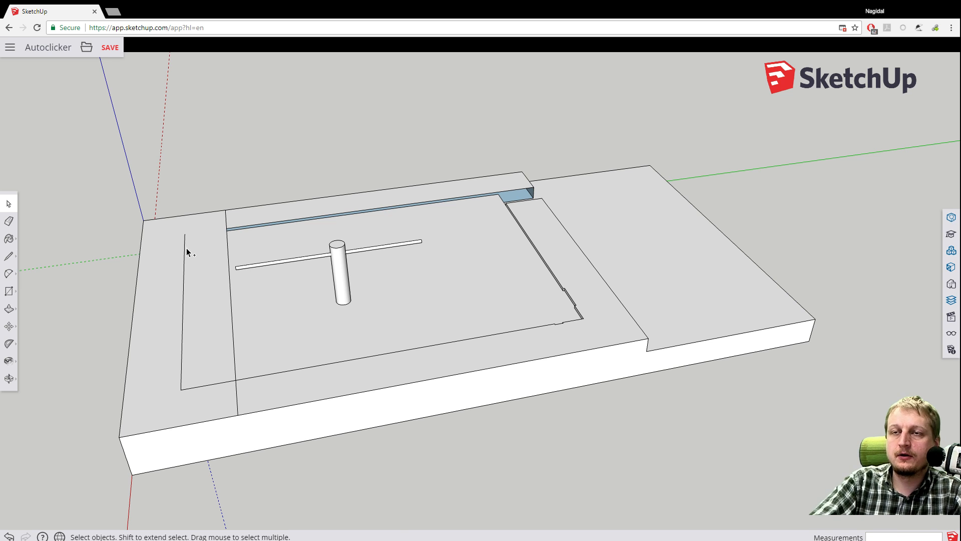
key("ctrl+z")
scroll(197, 245, "up", 3)
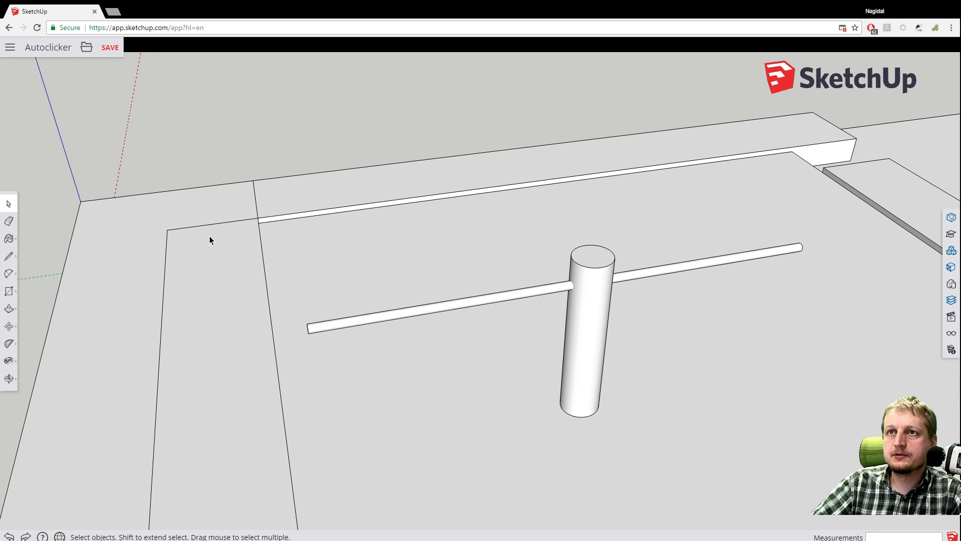
scroll(255, 220, "up", 4)
left_click(255, 218)
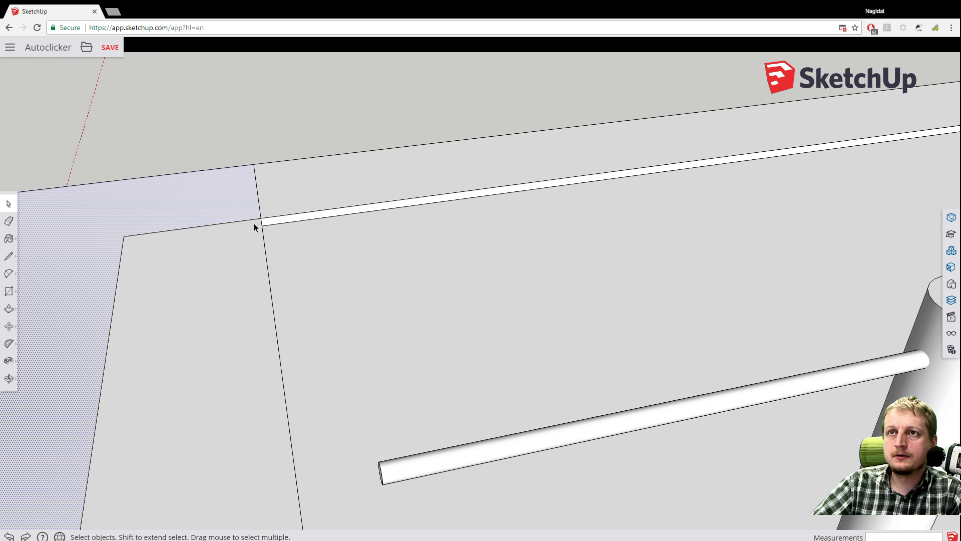
key("Delete")
left_click(252, 220)
key("Delete")
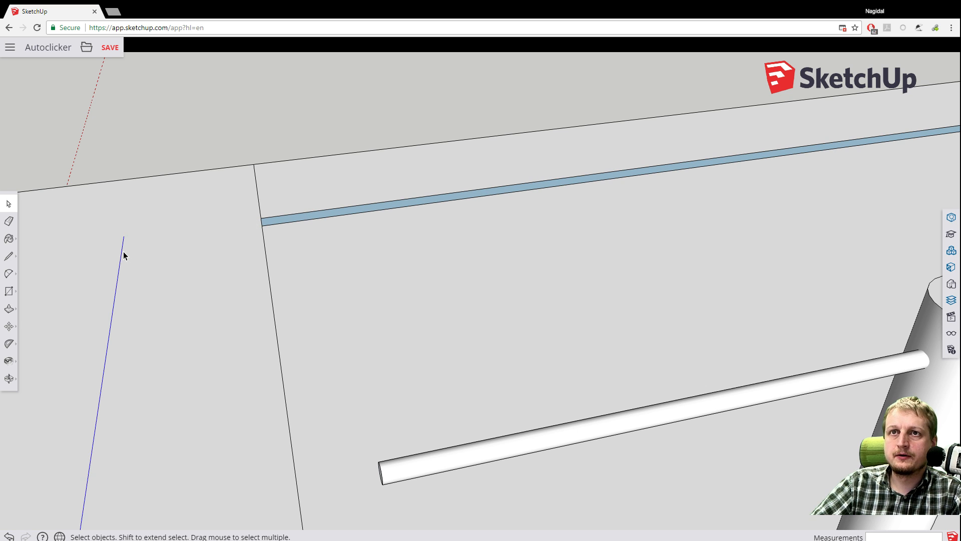
scroll(373, 234, "down", 5)
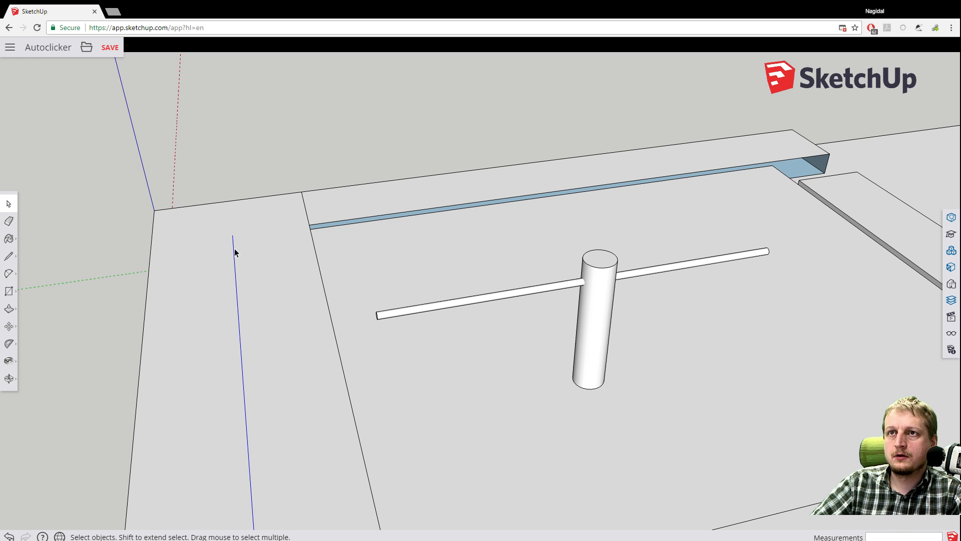
key("ctrl+z")
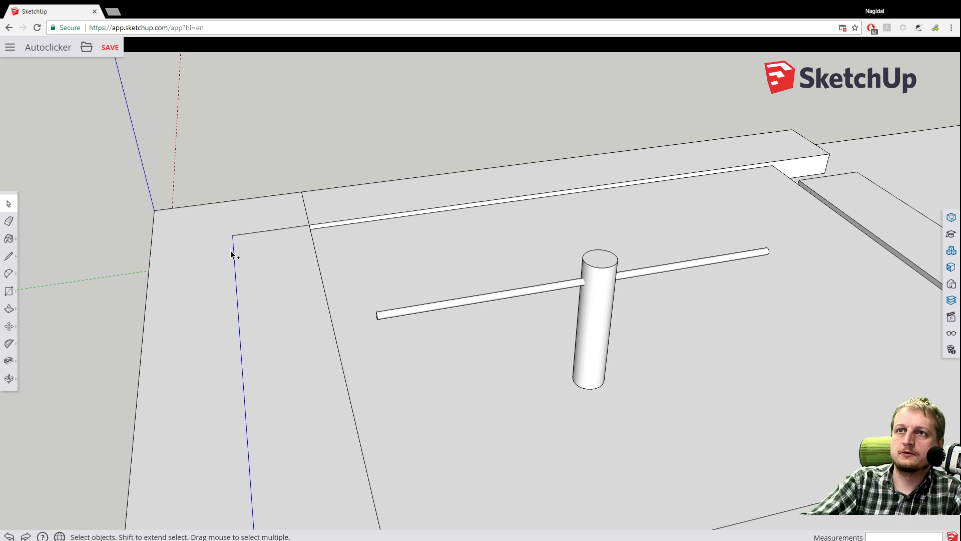
Select both faces of the end strip and try to push/pull them, raising the part inside the pocket outline by 12 mm.
scroll(179, 266, "down", 2)
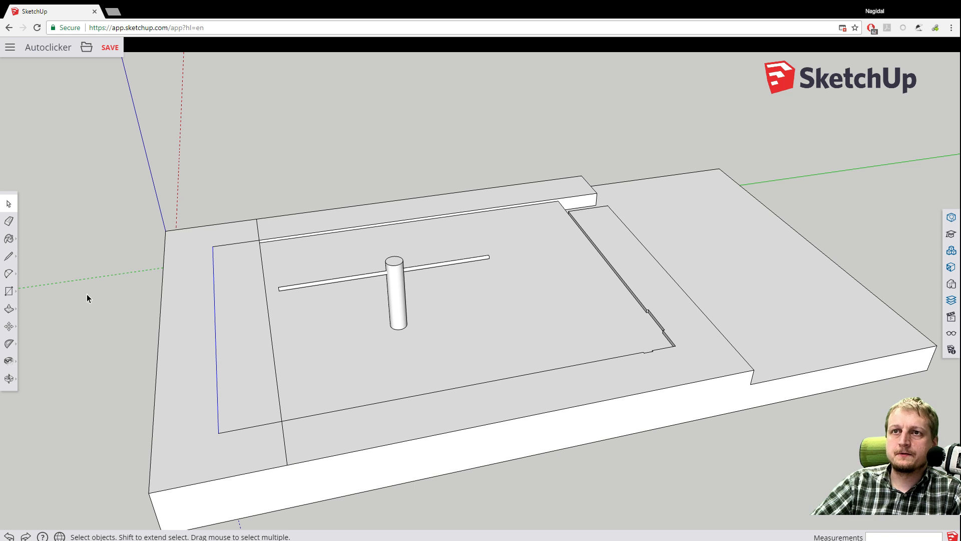
left_click(9, 309)
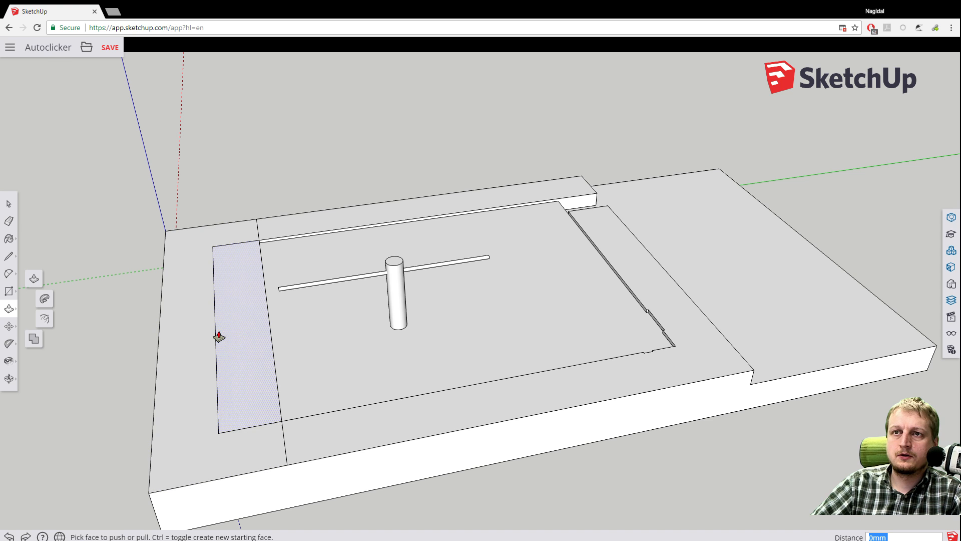
left_click(9, 202)
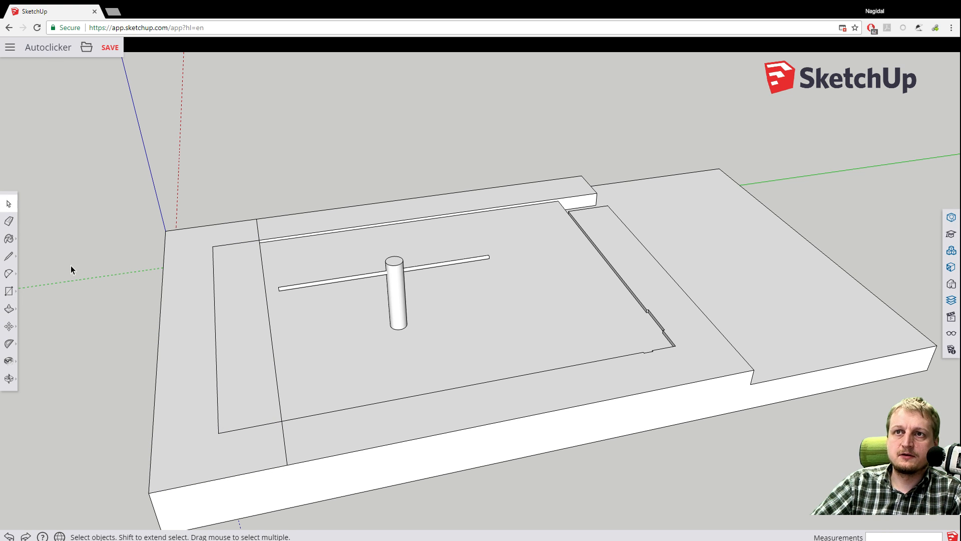
left_click(235, 320)
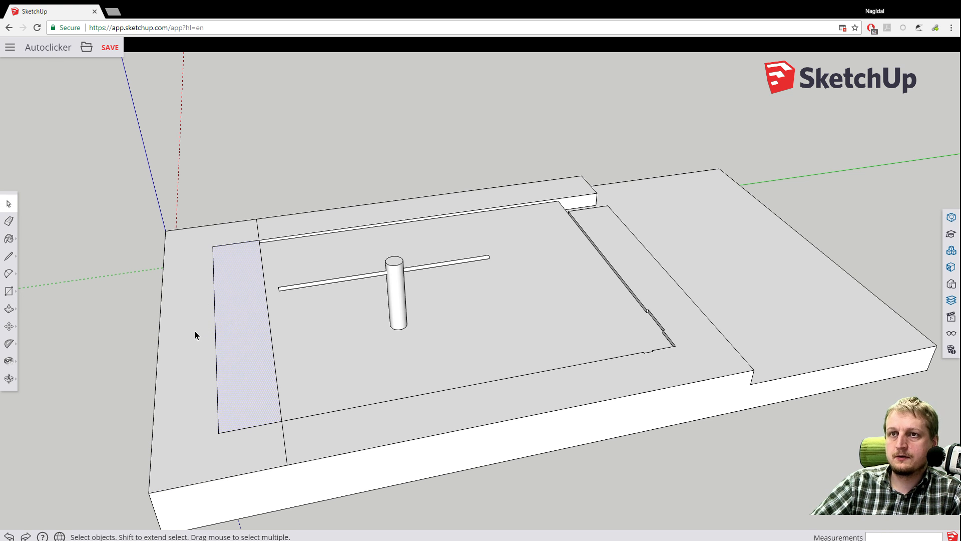
left_click(195, 334, "shift")
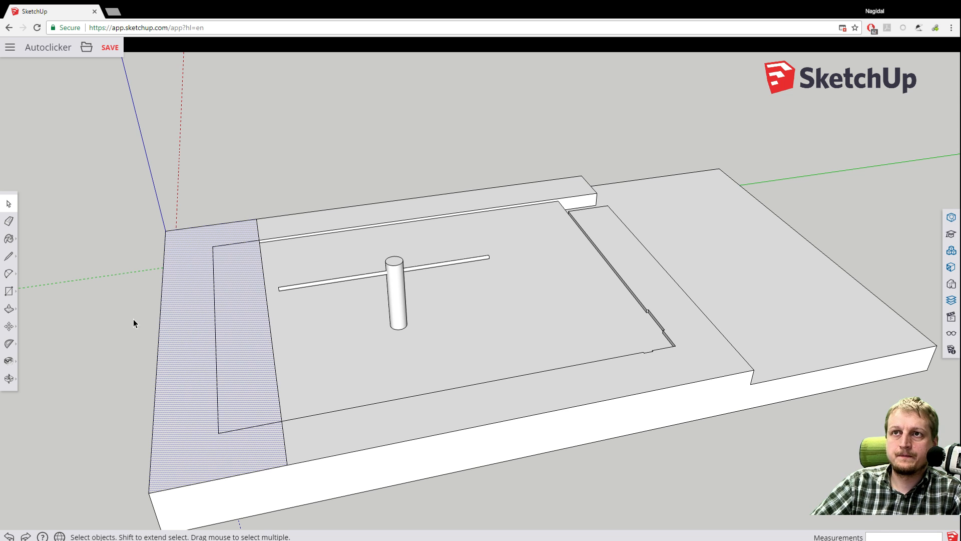
left_click(9, 308)
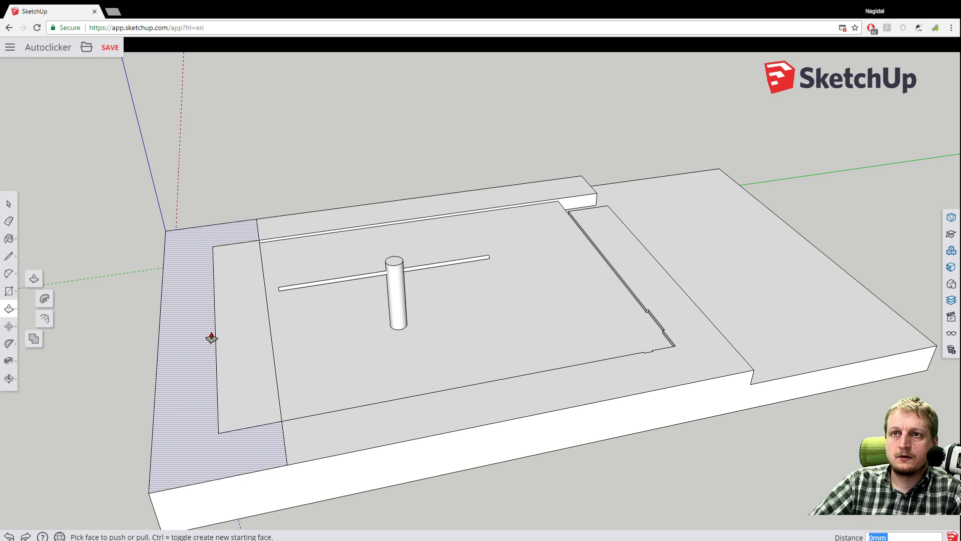
left_click_drag(226, 337, 201, 340)
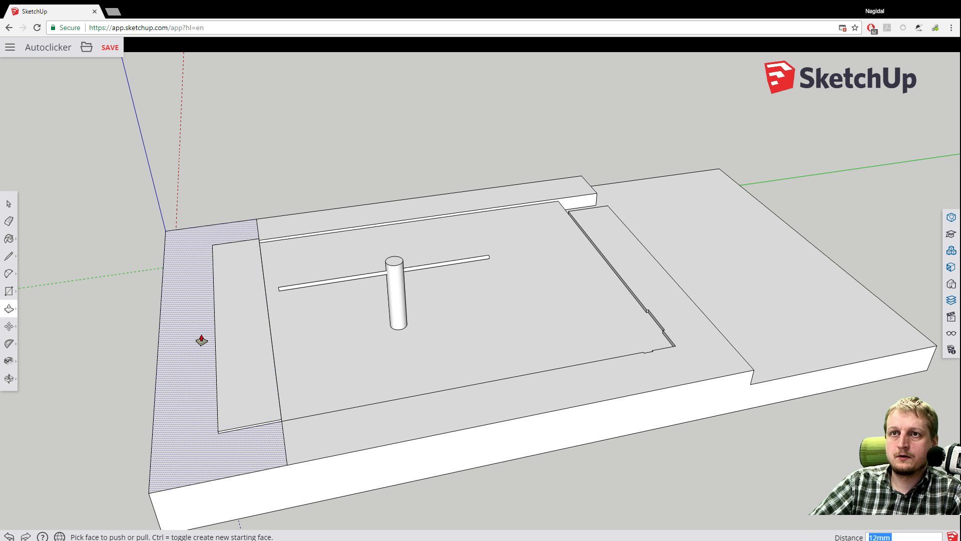
scroll(199, 340, "up", 5)
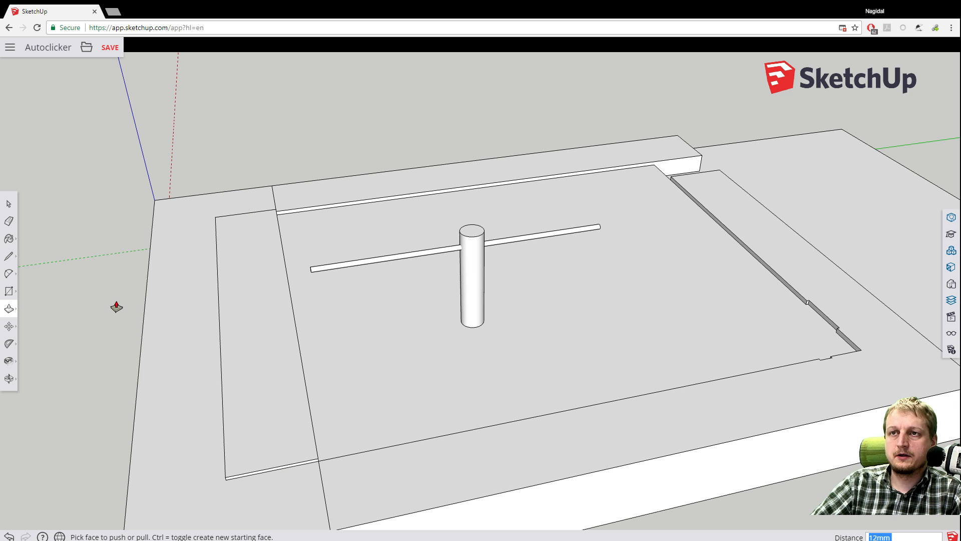
scroll(116, 307, "down", 4)
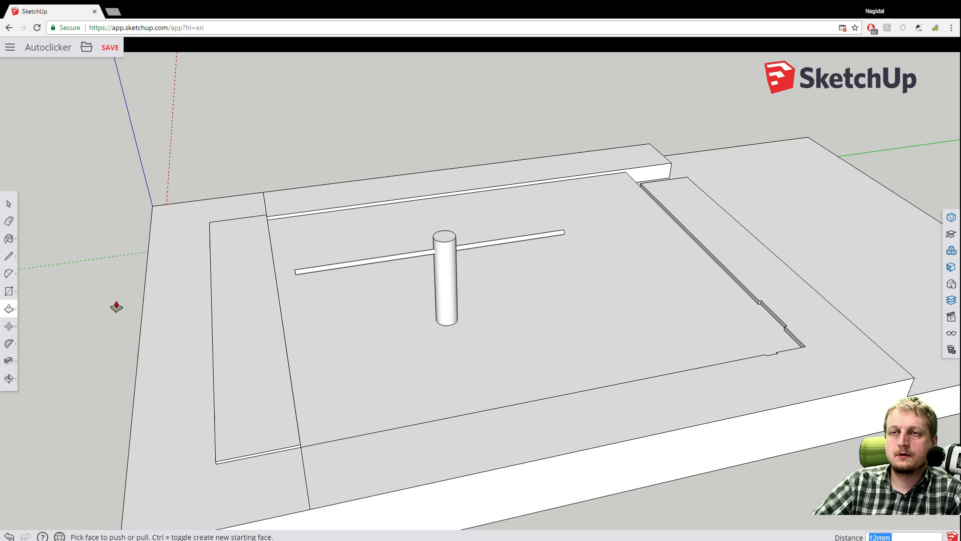
Try to pull the end strip's inner face up about 326 mm, and undo back to the slab without the strip.
left_click_drag(230, 305, 250, 357)
left_click_drag(240, 264, 150, 313)
left_click_drag(230, 207, 218, 249)
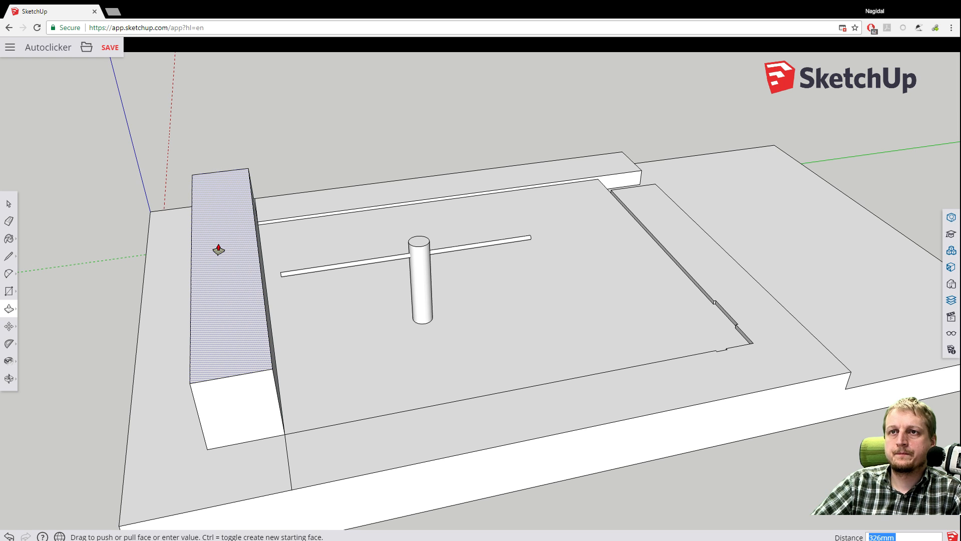
left_click_drag(218, 248, 227, 256)
key("ctrl+z")
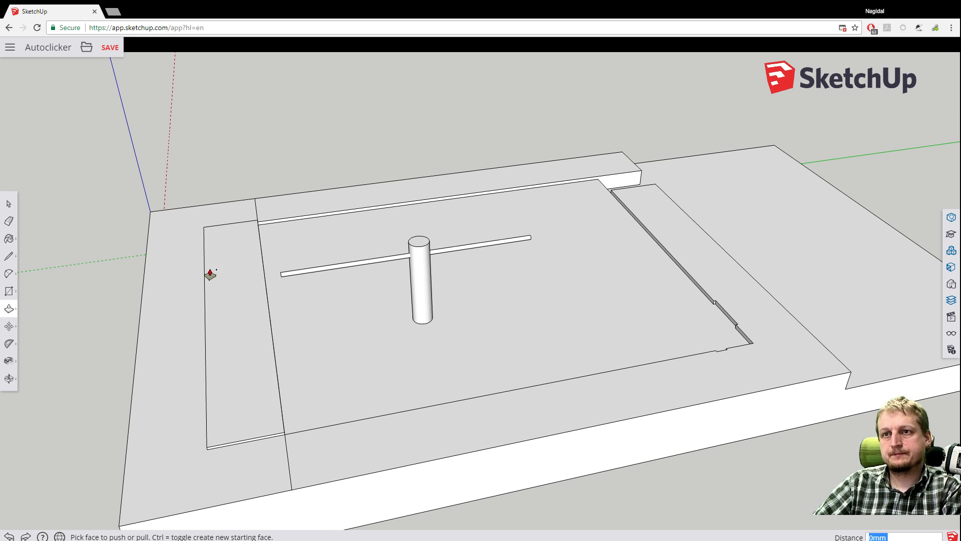
key("ctrl+z")
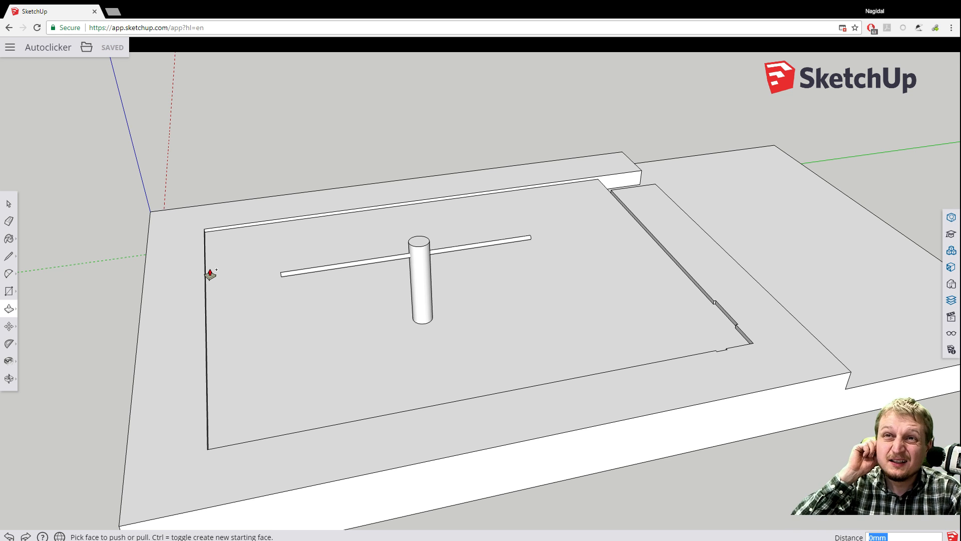
left_click(10, 291)
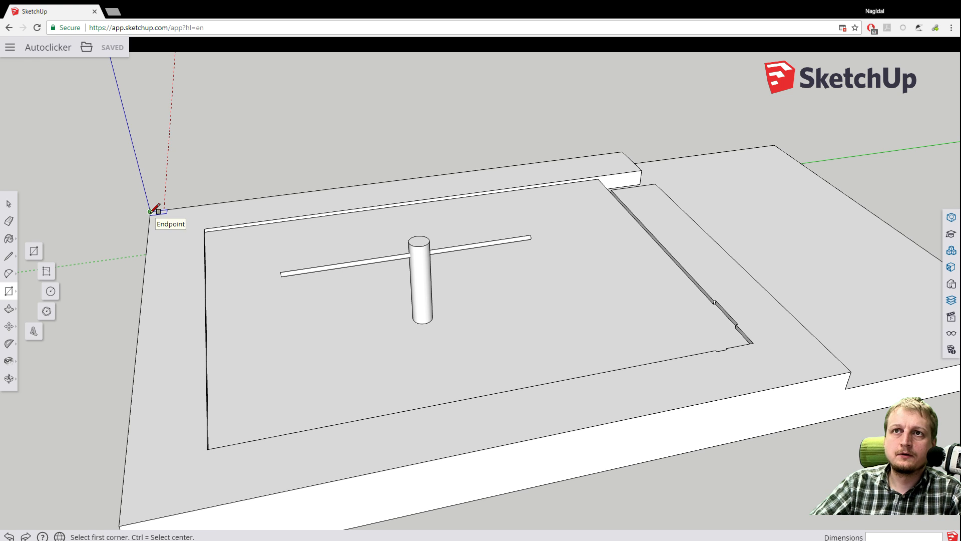
left_click(150, 211)
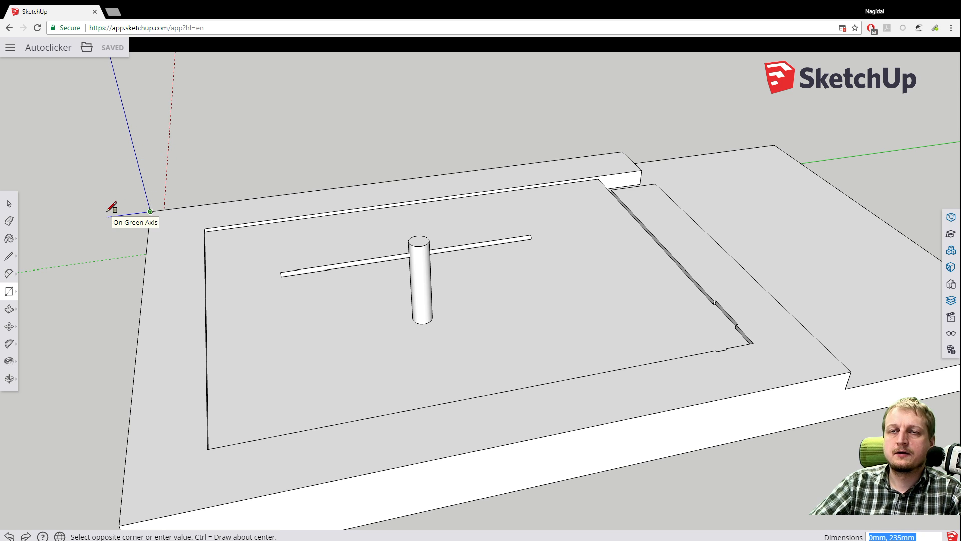
left_click(74, 301)
key("ctrl+z")
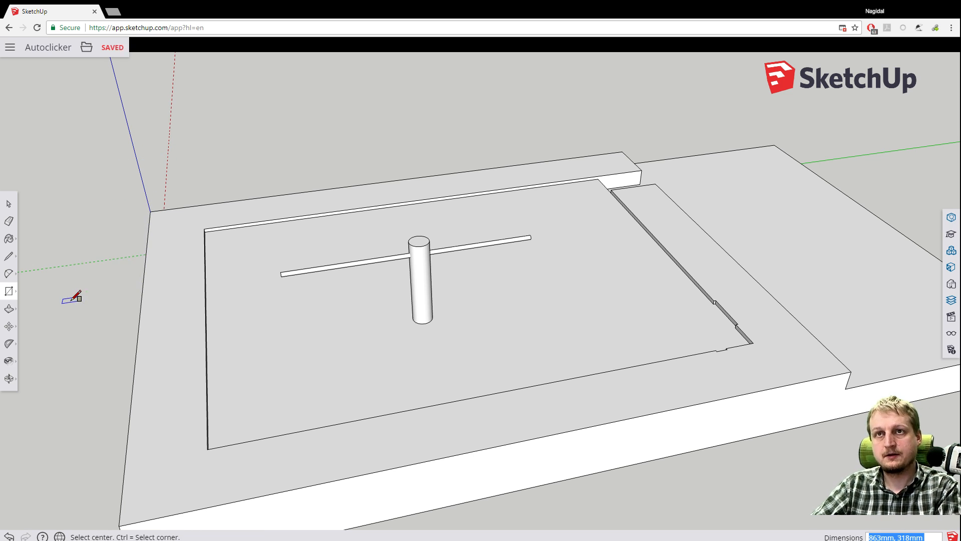
Draw a vertical line up from the slab's top corner at the blue axis and continue it about 603 mm parallel to the green axis.
left_click(10, 256)
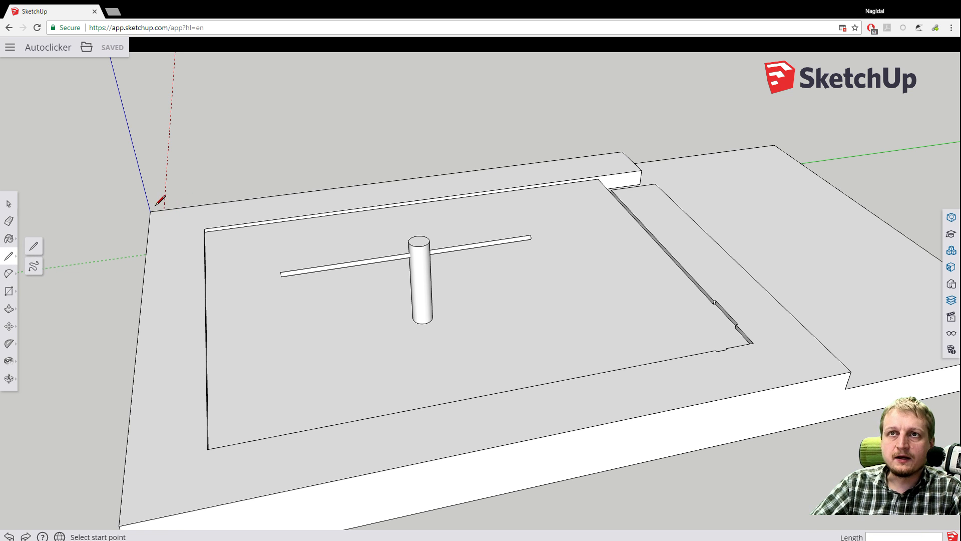
left_click(150, 211)
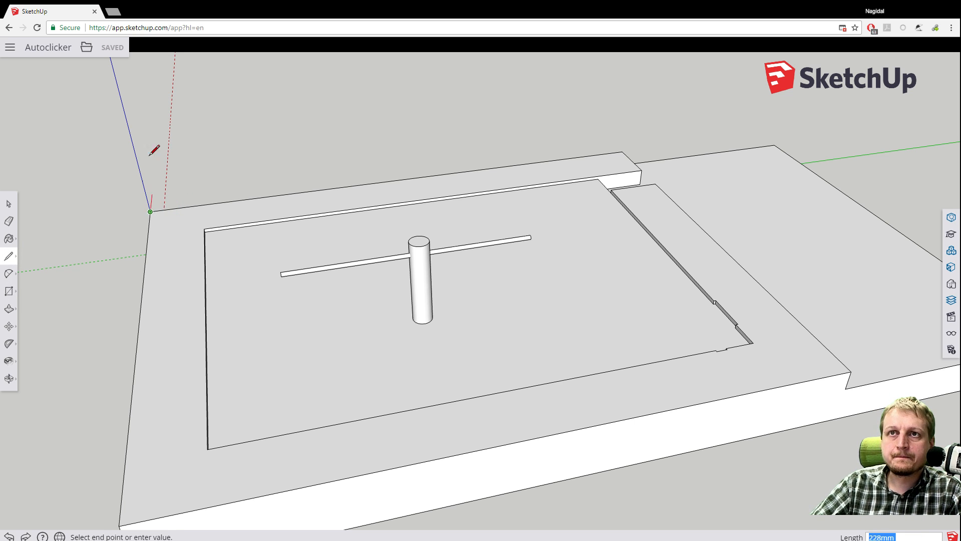
left_click(131, 136)
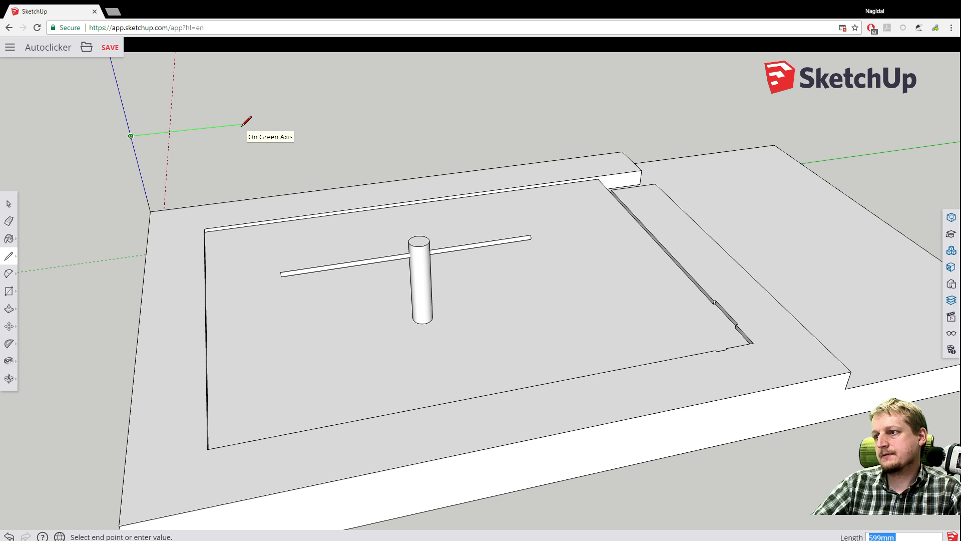
scroll(246, 122, "up", 3)
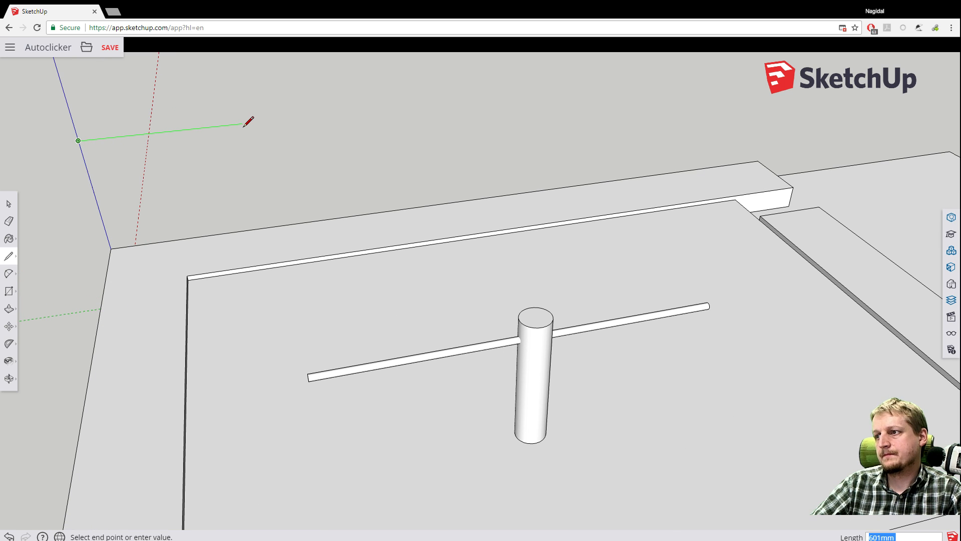
scroll(245, 123, "up", 3)
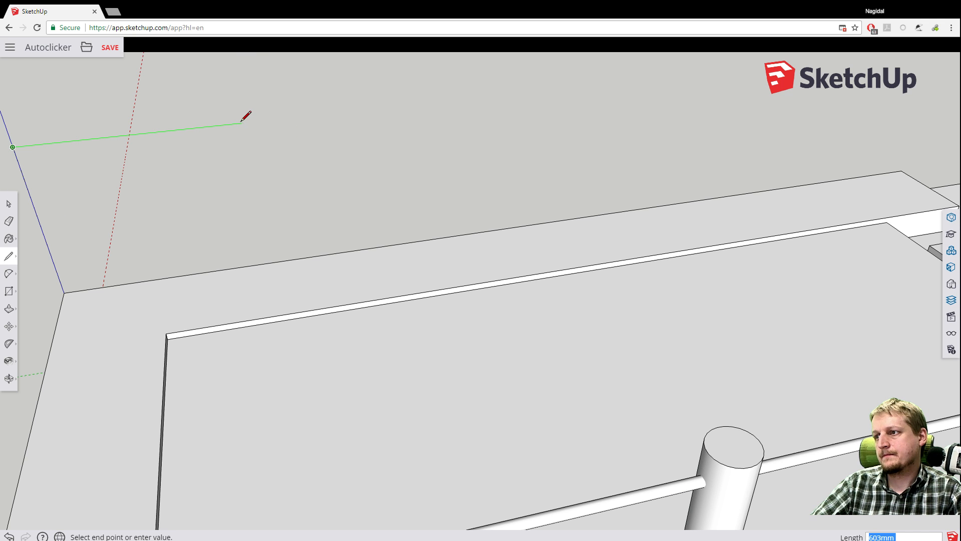
left_click(241, 122)
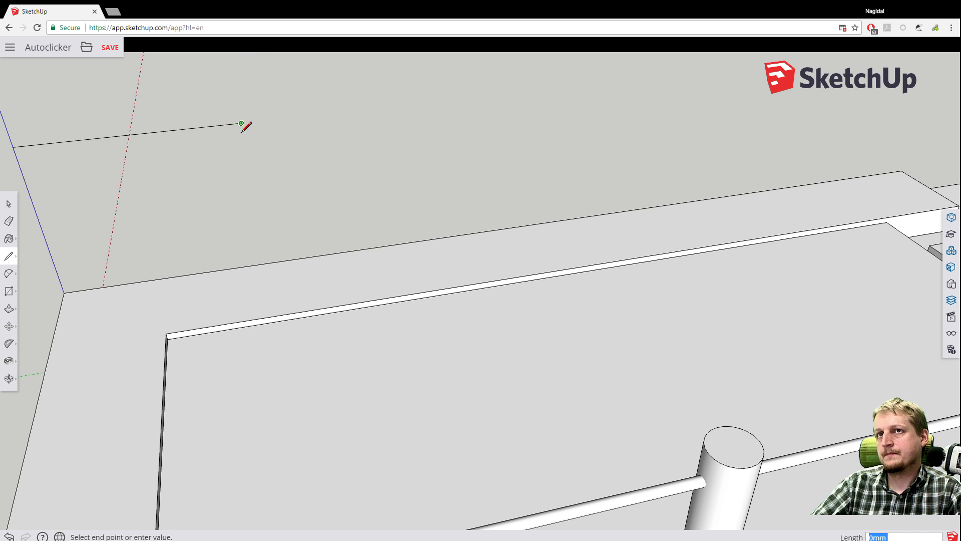
Close the upright face with a vertical line about 476 mm long down to the slab's long top edge.
scroll(242, 131, "down", 5)
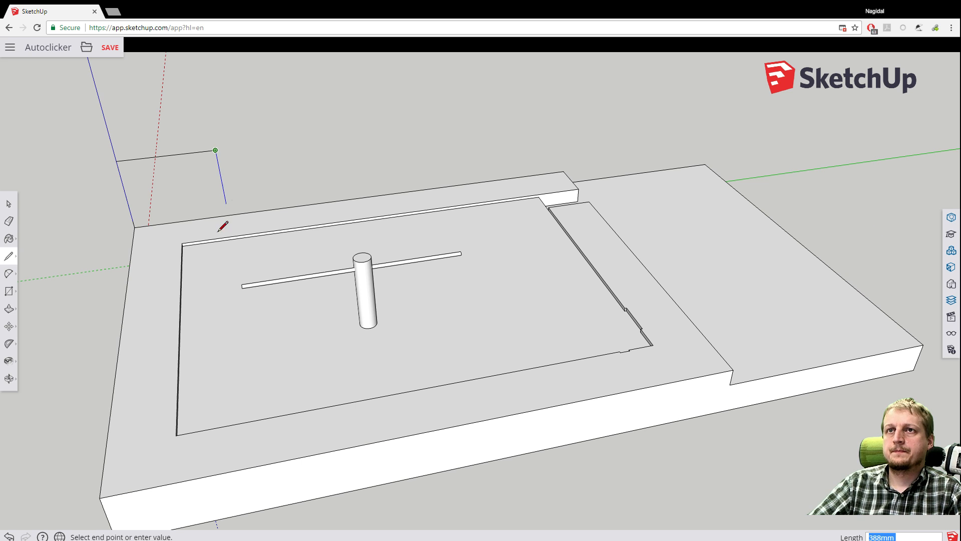
scroll(220, 235, "down", 3)
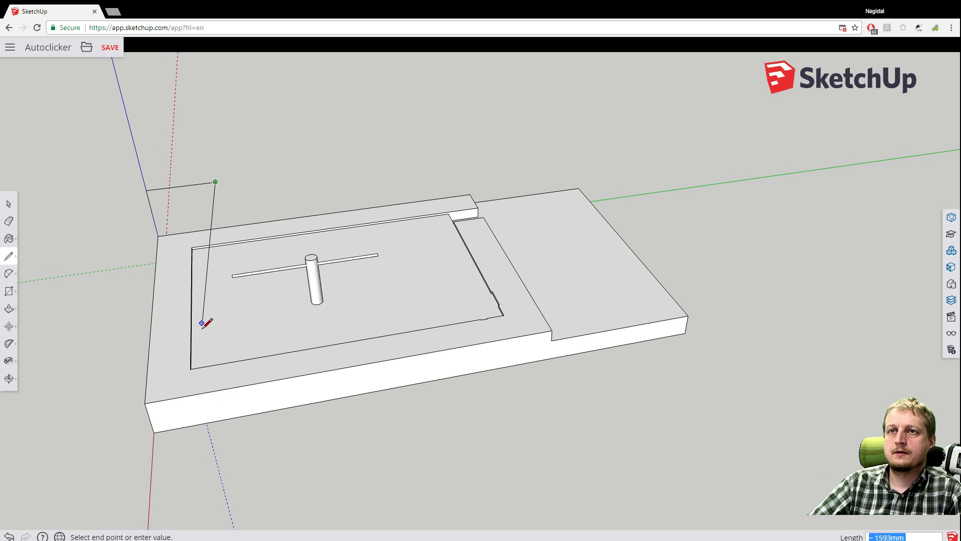
mouse_move(218, 284)
middle_mouse_down()
mouse_move(408, 215)
mouse_move(323, 297)
middle_mouse_up()
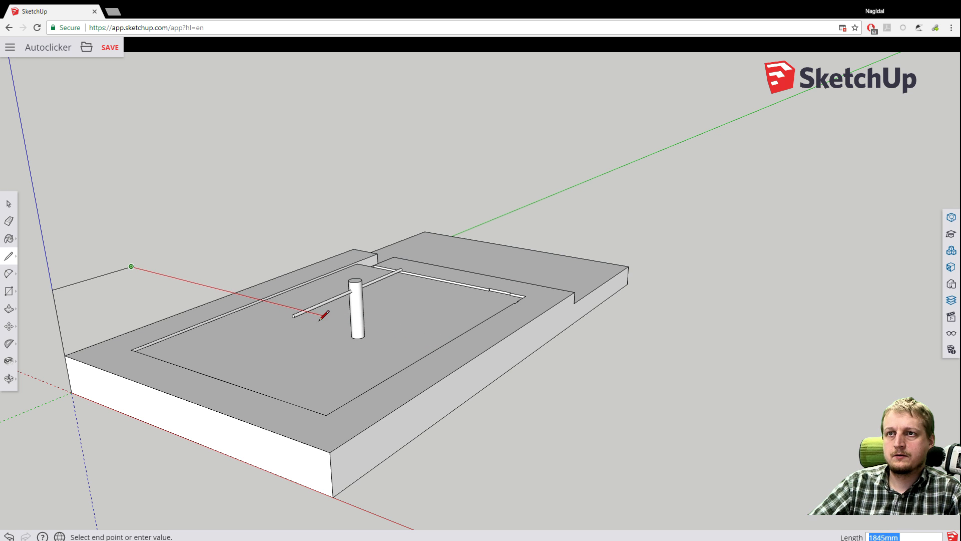
middle_click_drag(316, 317, 452, 313)
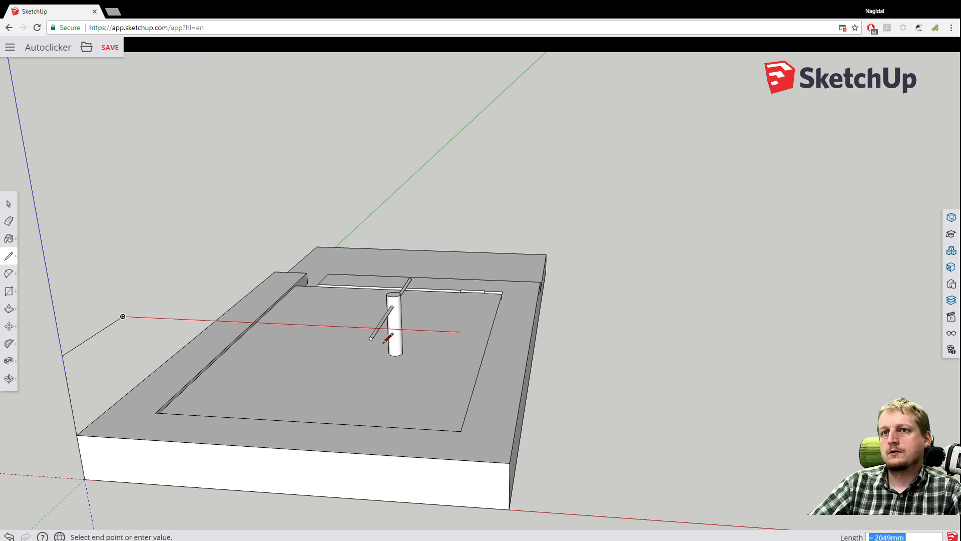
scroll(290, 331, "down", 3)
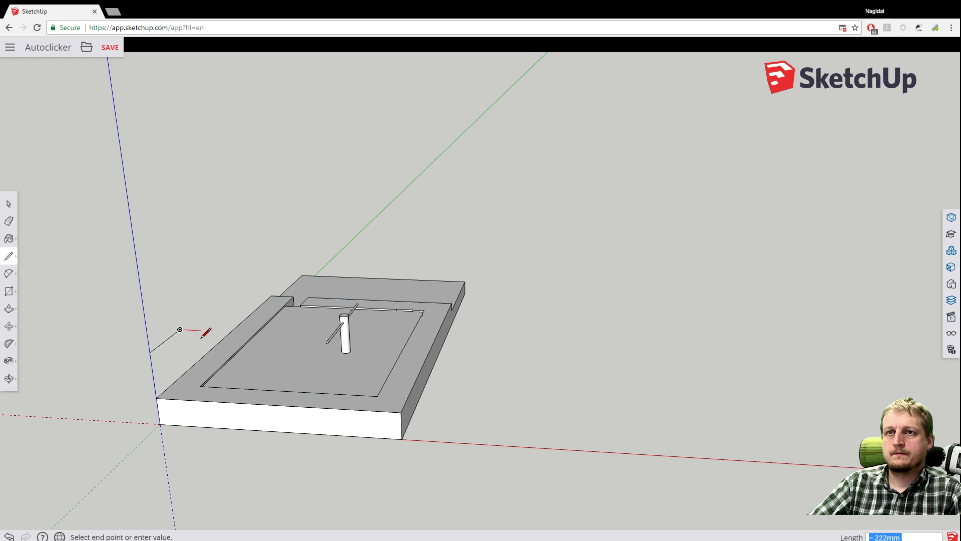
scroll(187, 369, "up", 3)
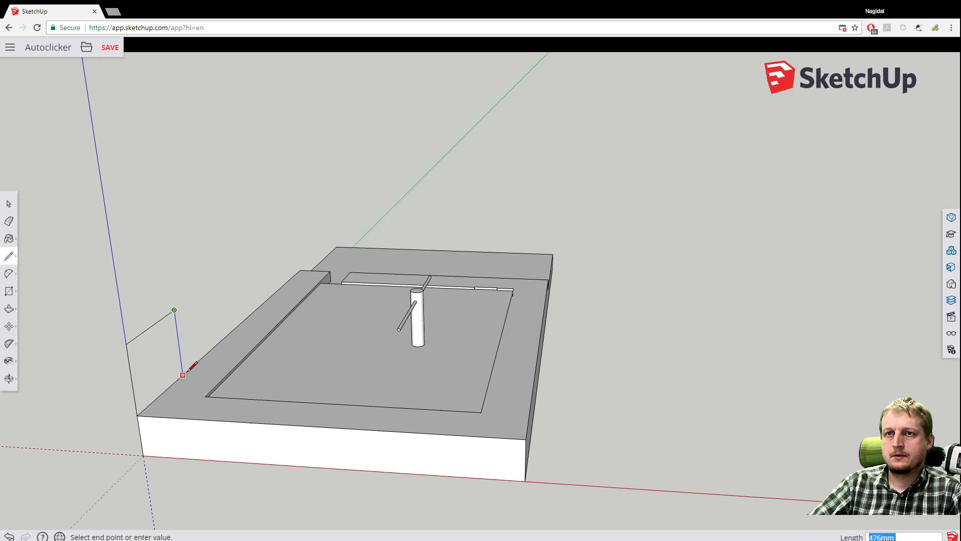
left_click(183, 374)
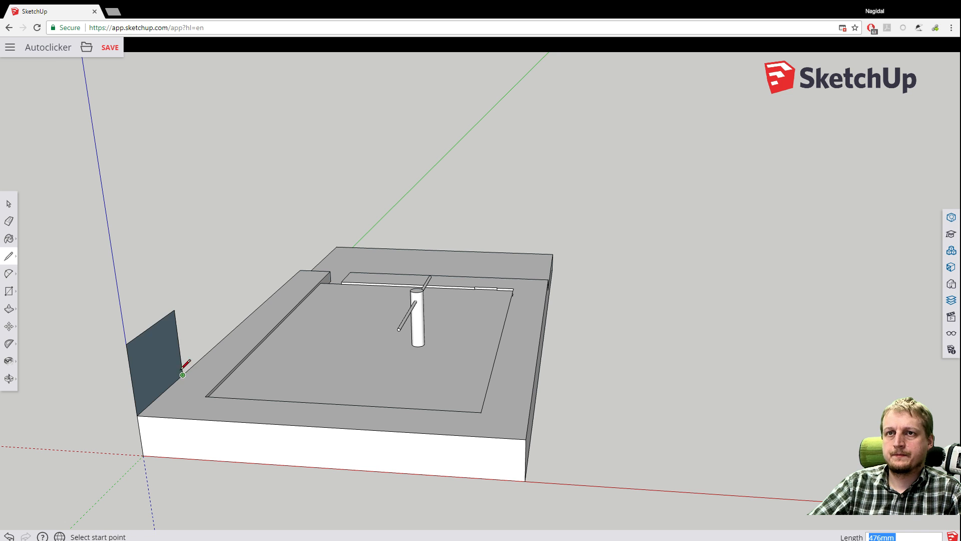
mouse_move(214, 199)
middle_mouse_down()
mouse_move(229, 262)
mouse_move(11, 307)
middle_mouse_up()
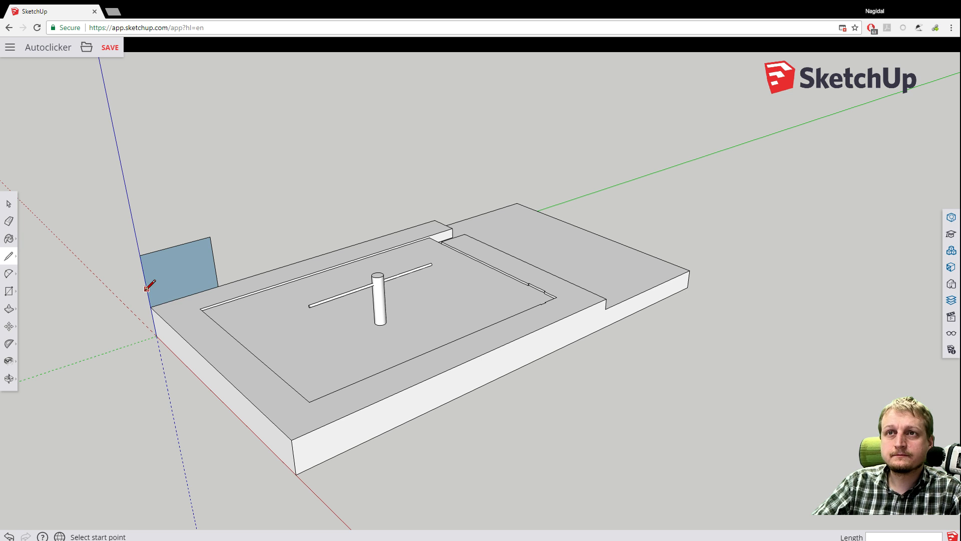
left_click(140, 255)
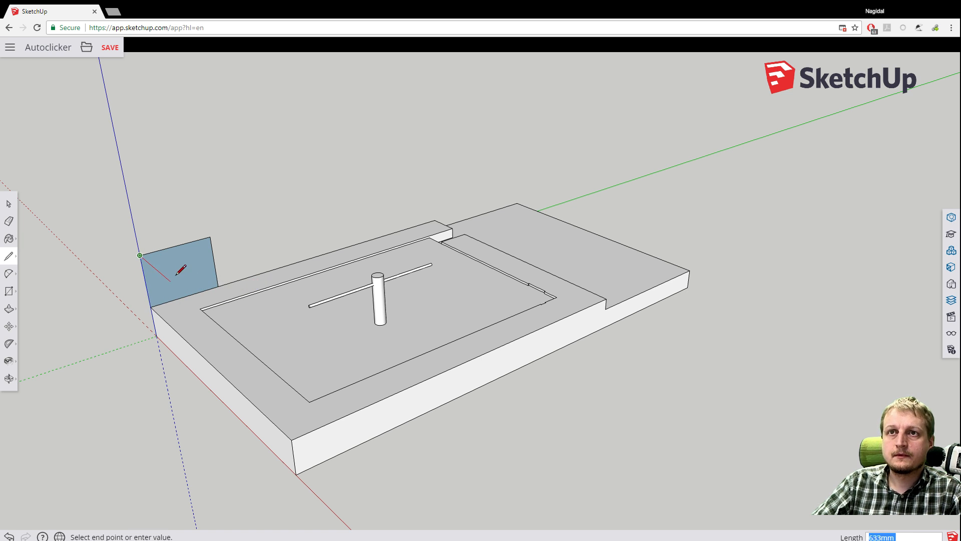
key("Escape")
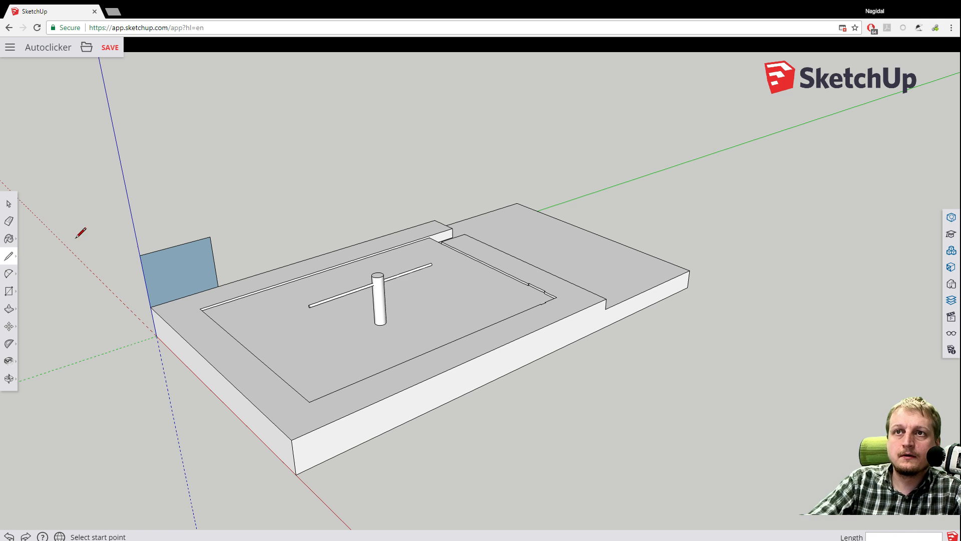
Draw a horizontal rectangle 600 mm wide from the upright face's top edge across the slab, overhanging its far side.
left_click(9, 291)
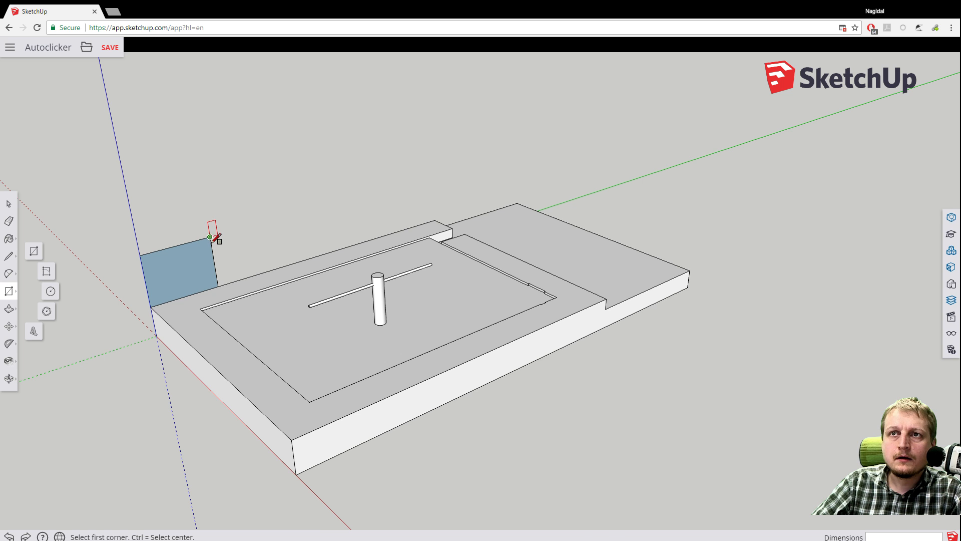
scroll(205, 228, "up", 3)
middle_click_drag(205, 228, 293, 249)
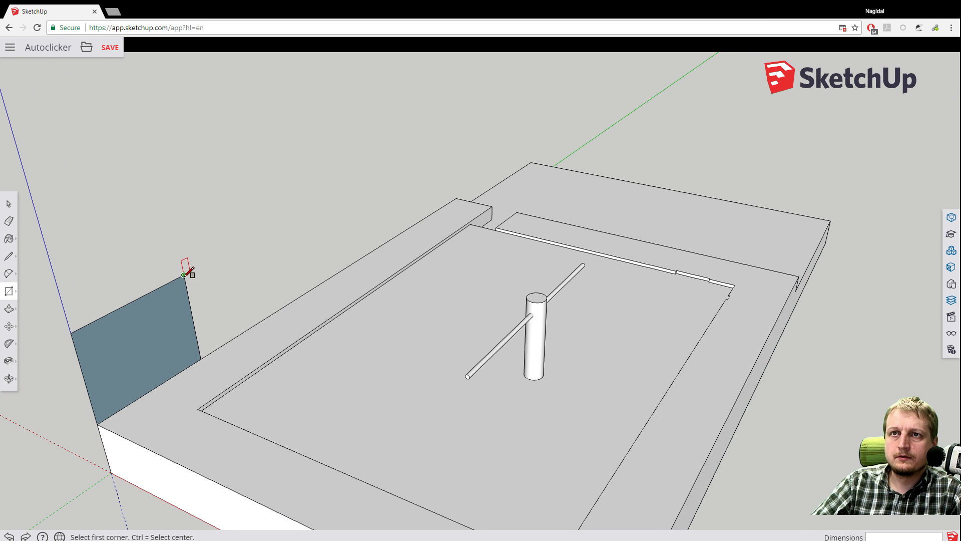
left_click(184, 274)
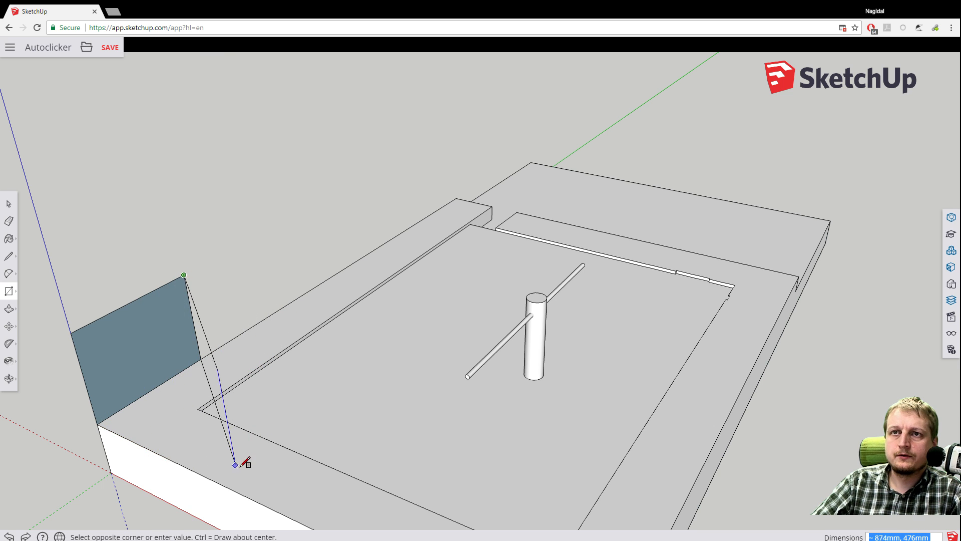
scroll(295, 515, "down", 2)
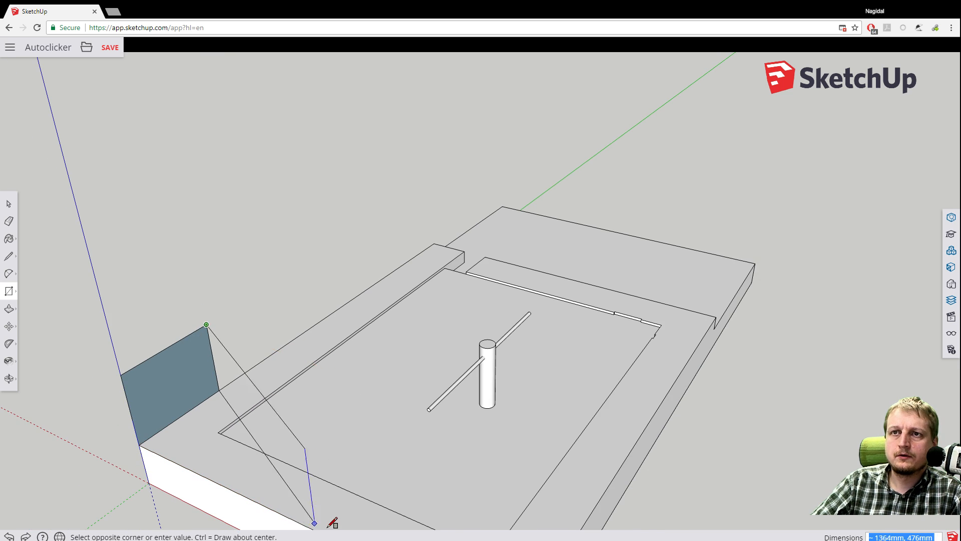
scroll(280, 518, "down", 2)
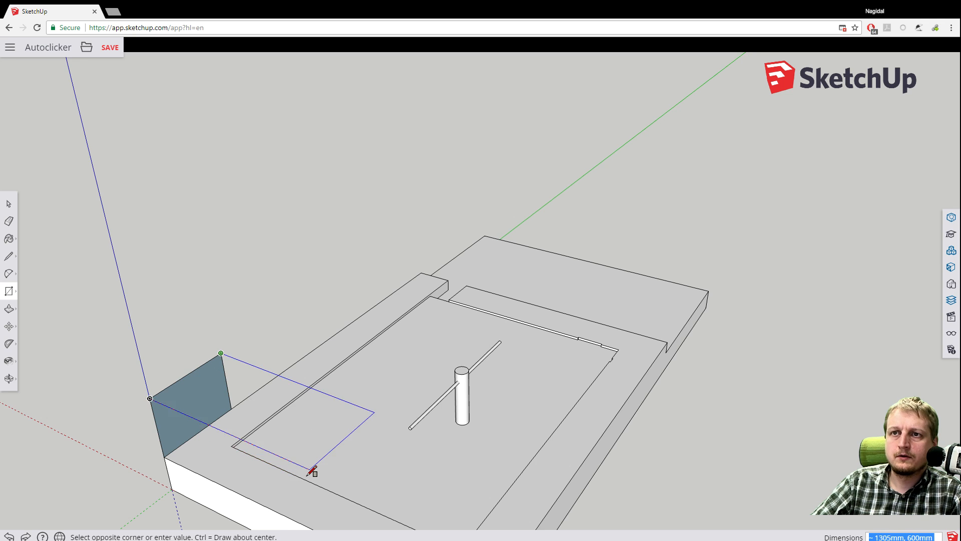
scroll(320, 471, "down", 2)
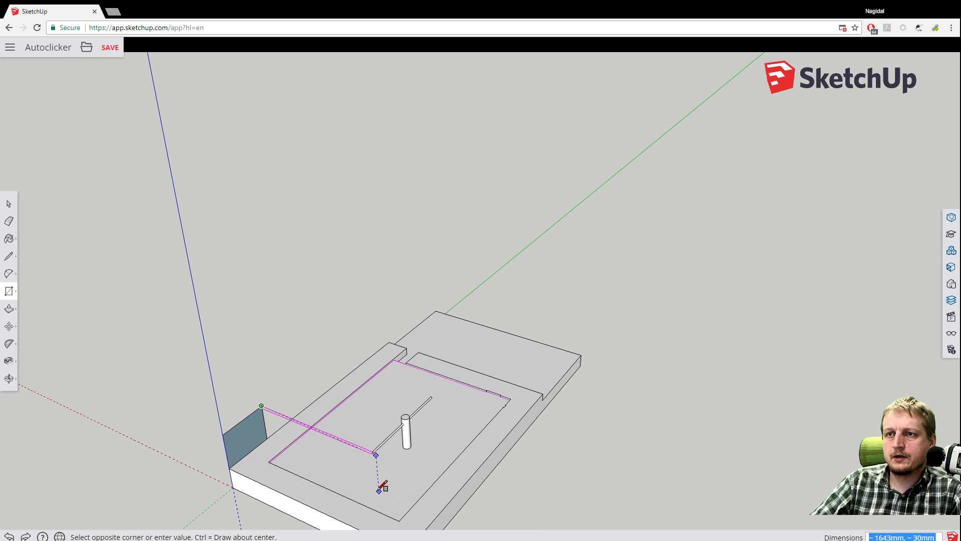
scroll(349, 466, "down", 2)
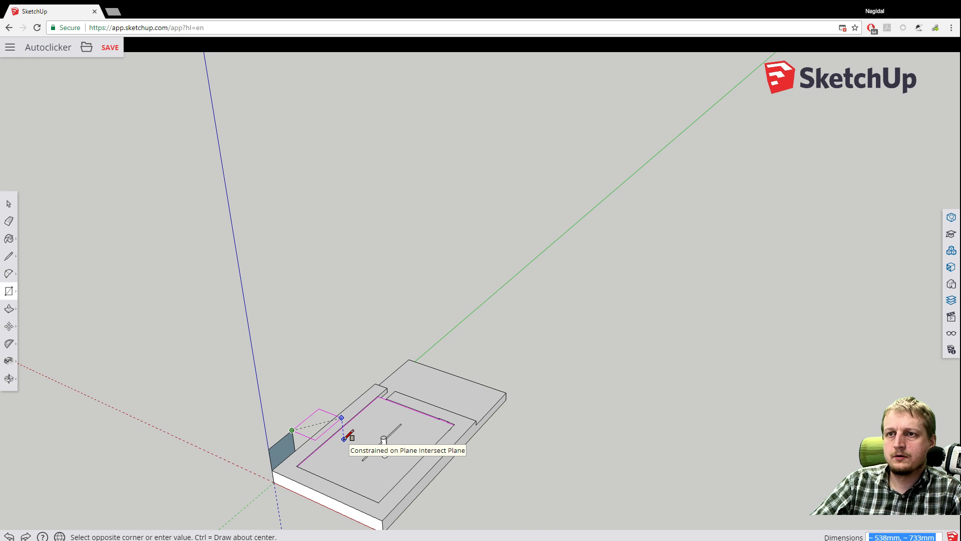
scroll(344, 441, "up", 2)
scroll(343, 442, "down", 2)
scroll(335, 434, "up", 3)
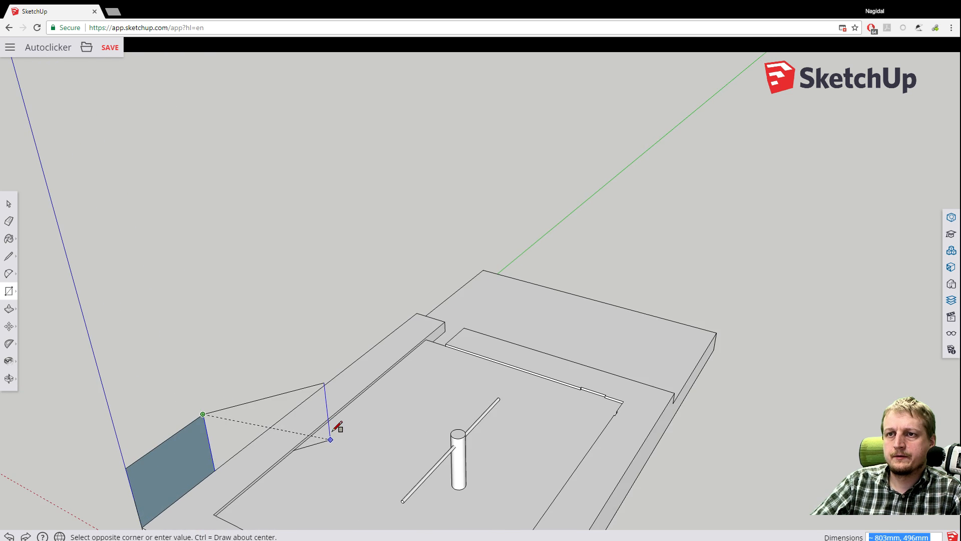
middle_click_drag(337, 427, 273, 361)
middle_click_drag(134, 377, 315, 356)
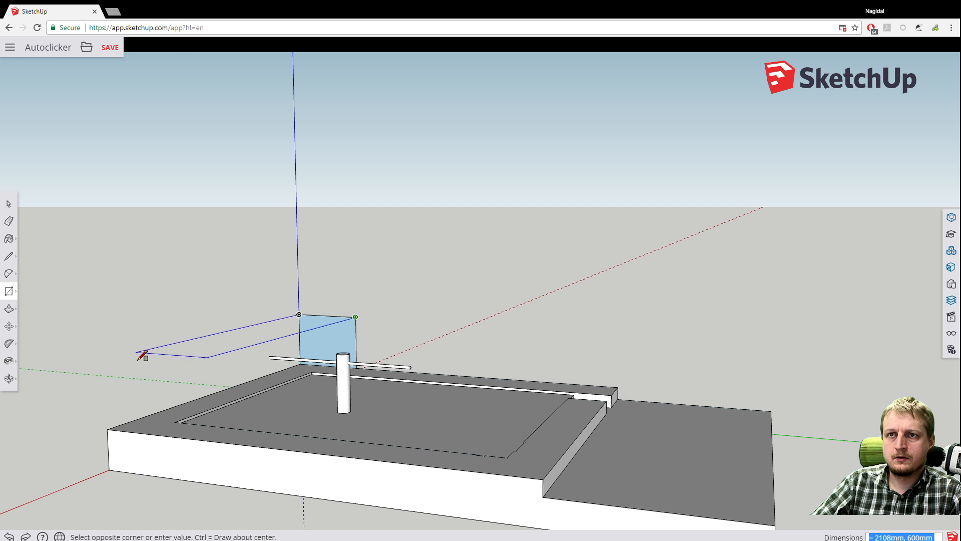
left_click(74, 367)
Examine the horizontal face from several angles to check how far it overhangs the slab's far corner.
key("o")
left_click_drag(87, 342, 659, 301)
key("r")
scroll(656, 318, "down", 2)
scroll(661, 329, "up", 4)
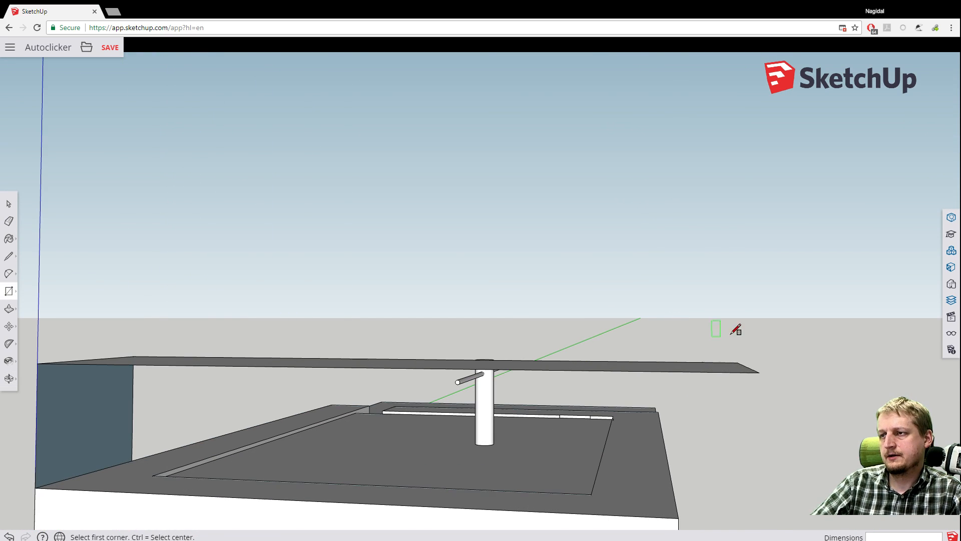
middle_click_drag(712, 347, 779, 373)
scroll(771, 386, "down", 3)
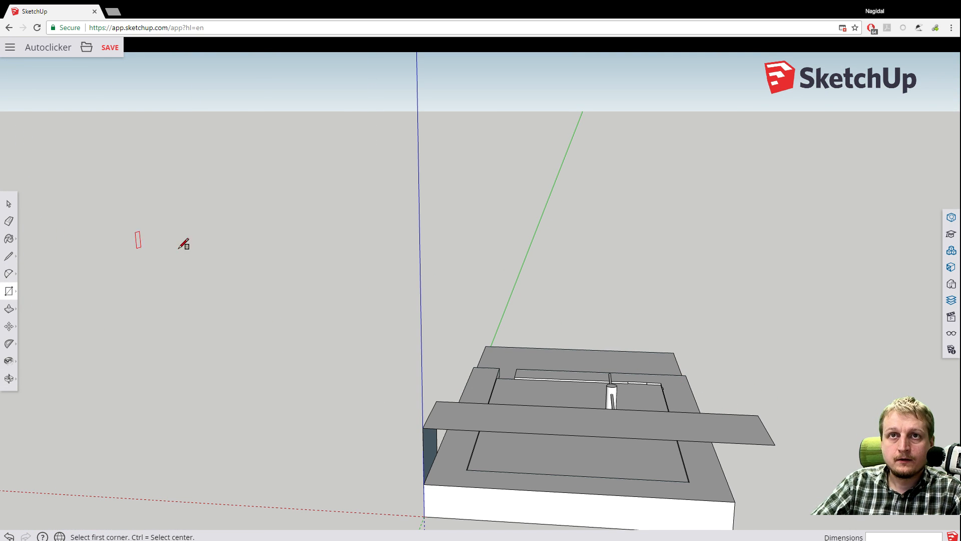
left_click(9, 308)
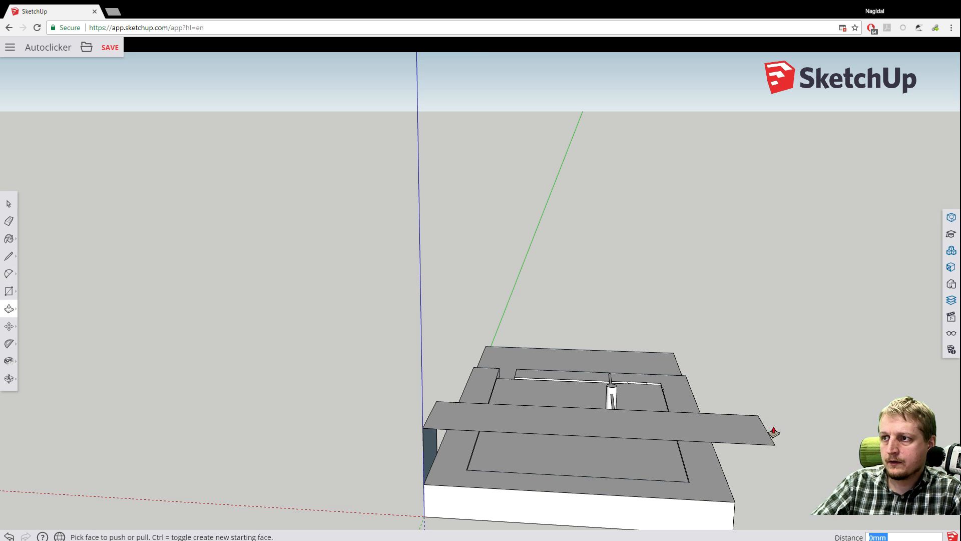
middle_click_drag(795, 359, 473, 300)
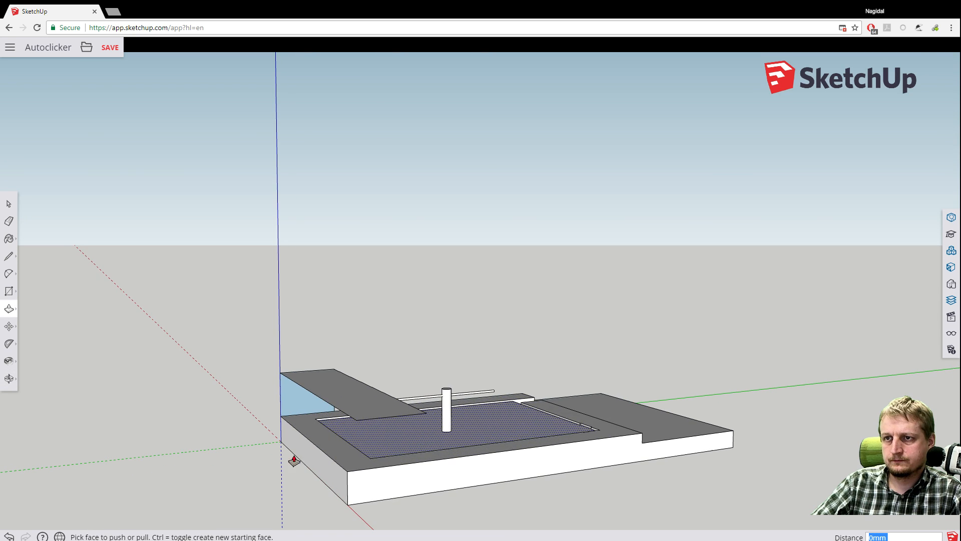
middle_click_drag(294, 457, 590, 474)
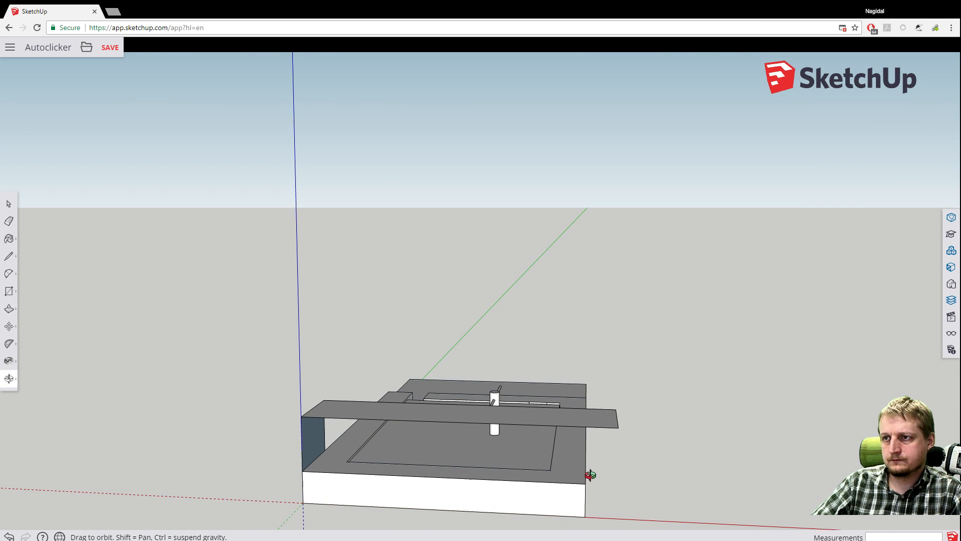
key("p")
middle_click_drag(483, 376, 155, 449)
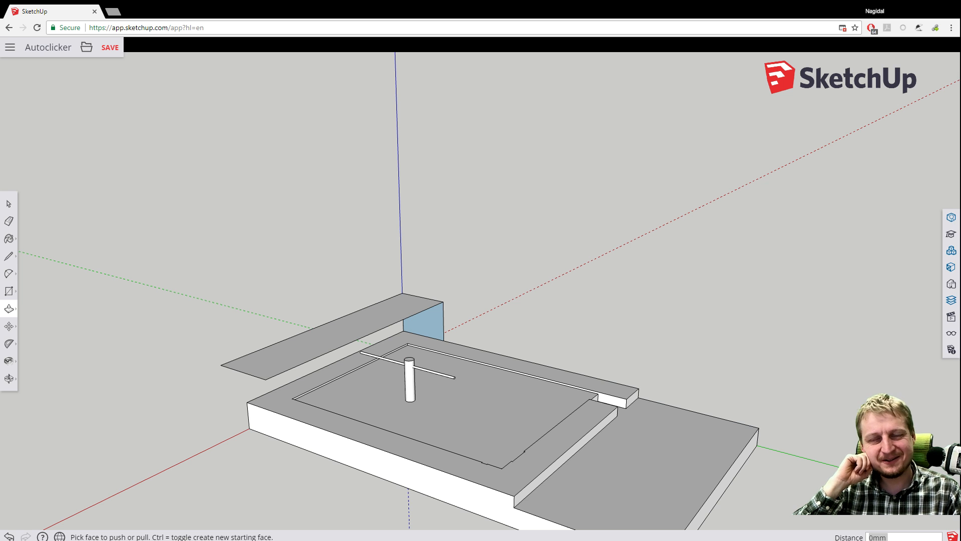
middle_click_drag(381, 350, 97, 281)
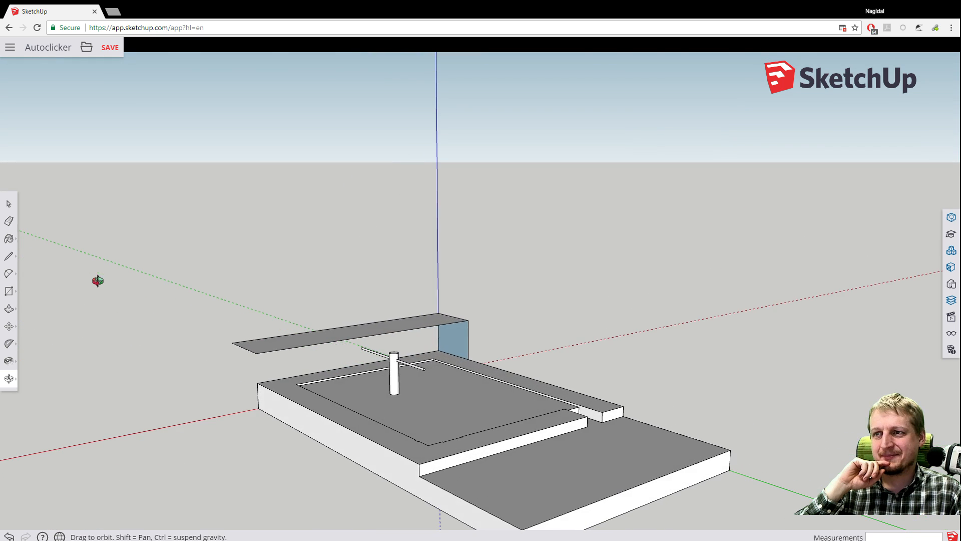
scroll(192, 290, "down", 1)
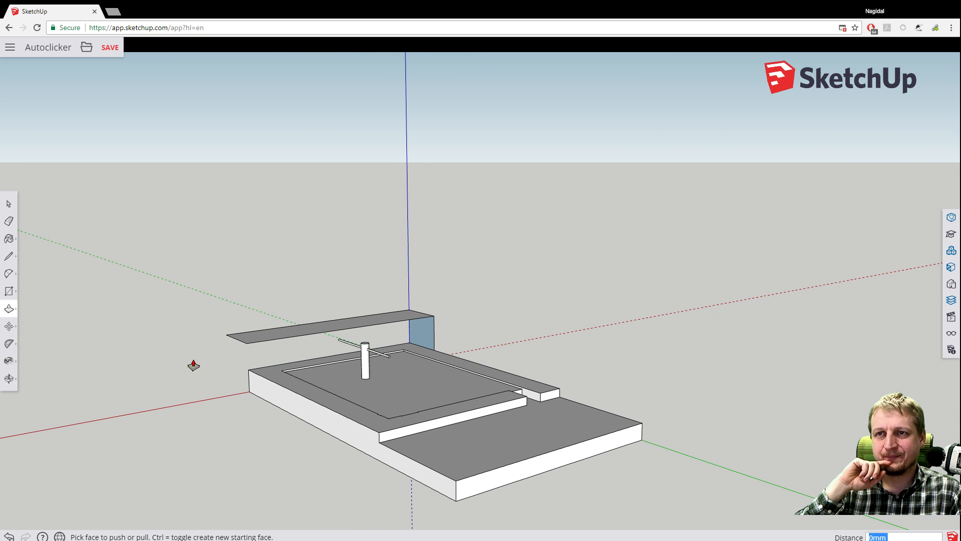
middle_click(176, 359)
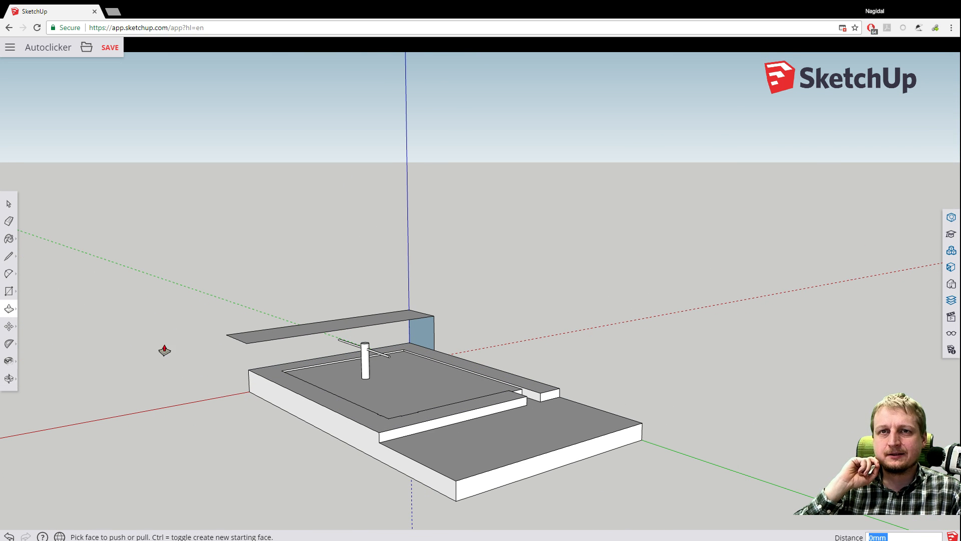
middle_click_drag(66, 328, 252, 337, "shift")
scroll(252, 336, "up", 3)
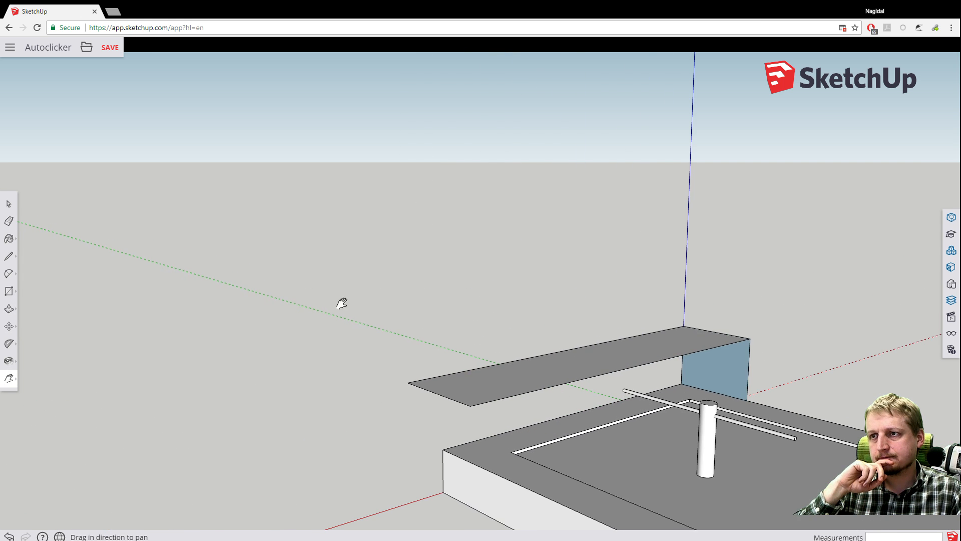
left_click_drag(341, 302, 154, 203)
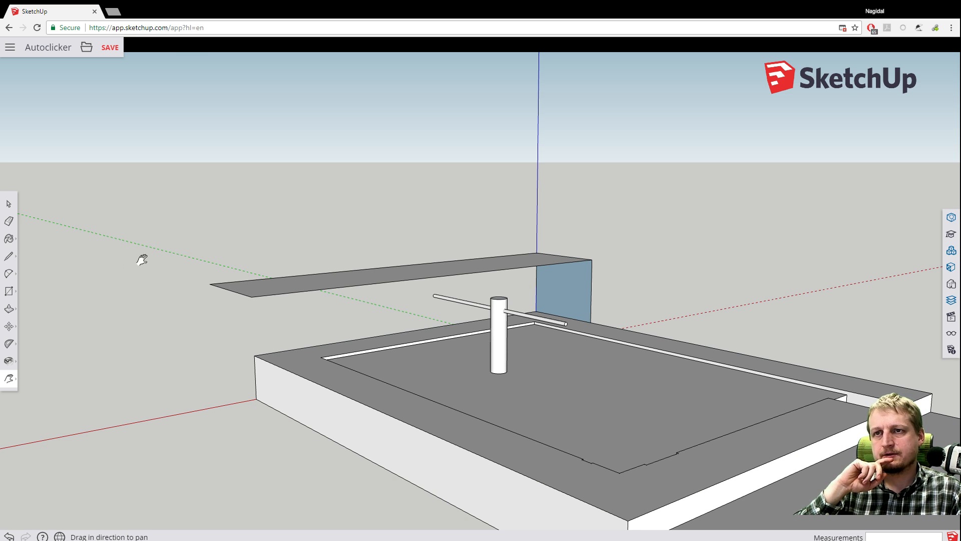
Draw a vertical rectangle from the slab's top corner up to the horizontal face's edge, dividing off the overhang.
left_click(9, 291)
left_click(254, 355)
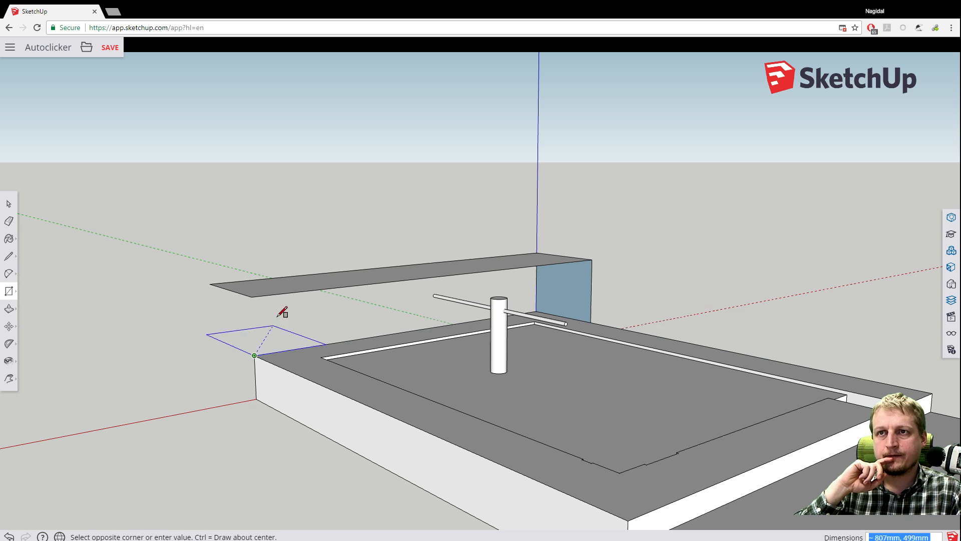
left_click(295, 291)
middle_click_drag(178, 285, 247, 379)
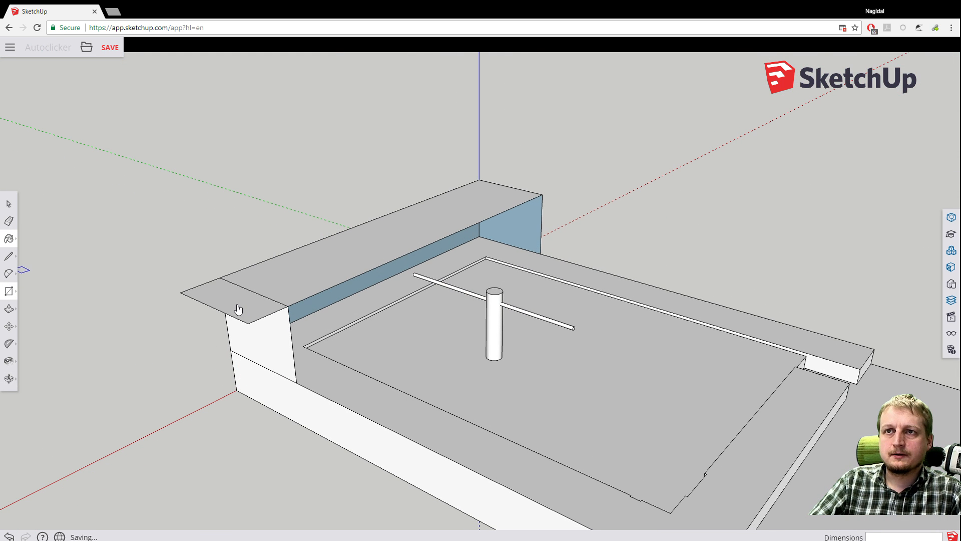
Delete the overhanging part of the horizontal face together with its leftover edges.
left_click(9, 204)
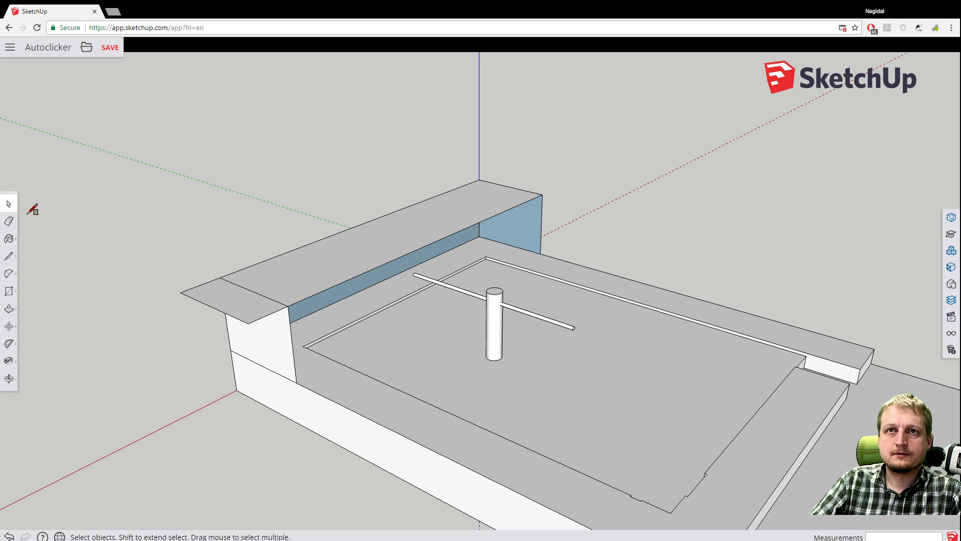
left_click(211, 293)
key("Delete")
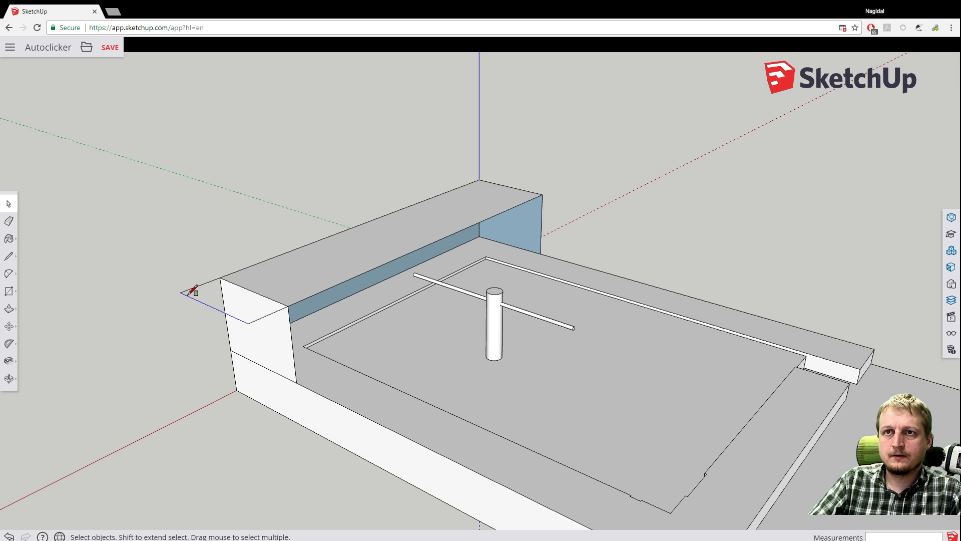
key("Delete")
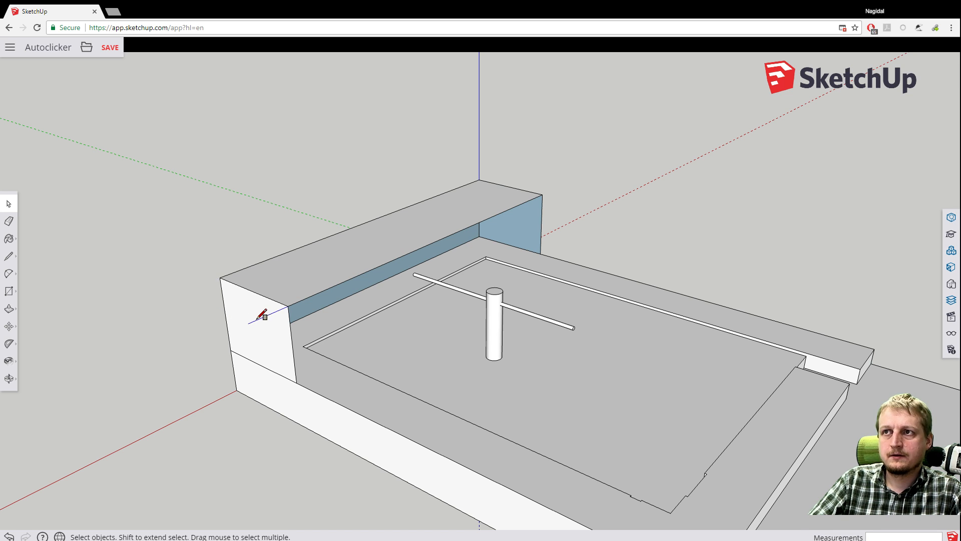
Delete the upright faces and vertical edges between the slab and the top face, leaving only the horizontal rectangle.
middle_click_drag(156, 266, 764, 193)
key("space")
left_click(500, 362)
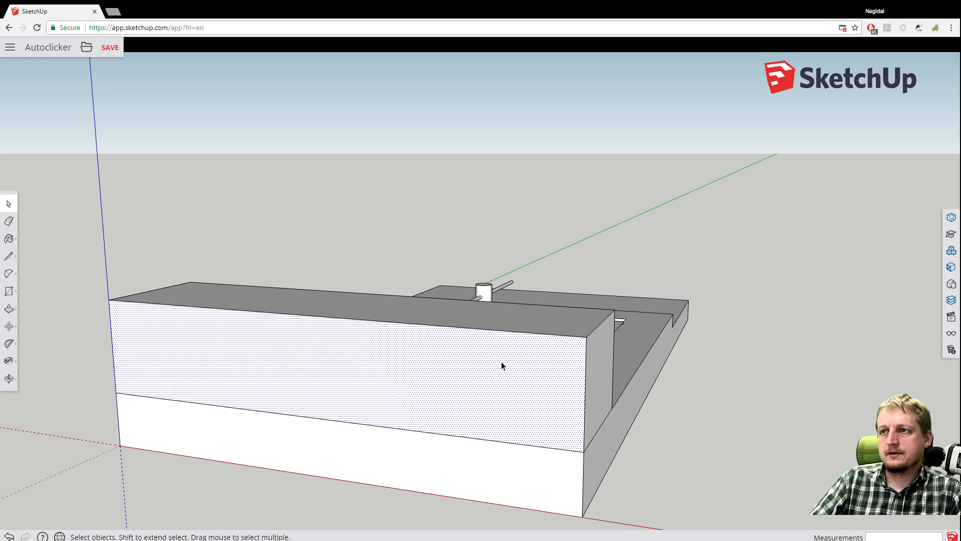
key("Delete")
left_click(601, 369)
key("Delete")
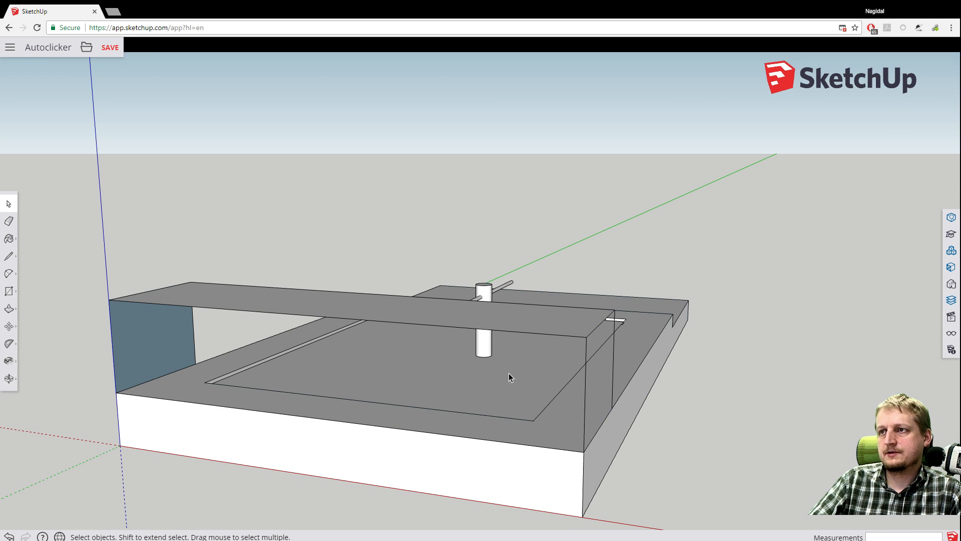
key("Delete")
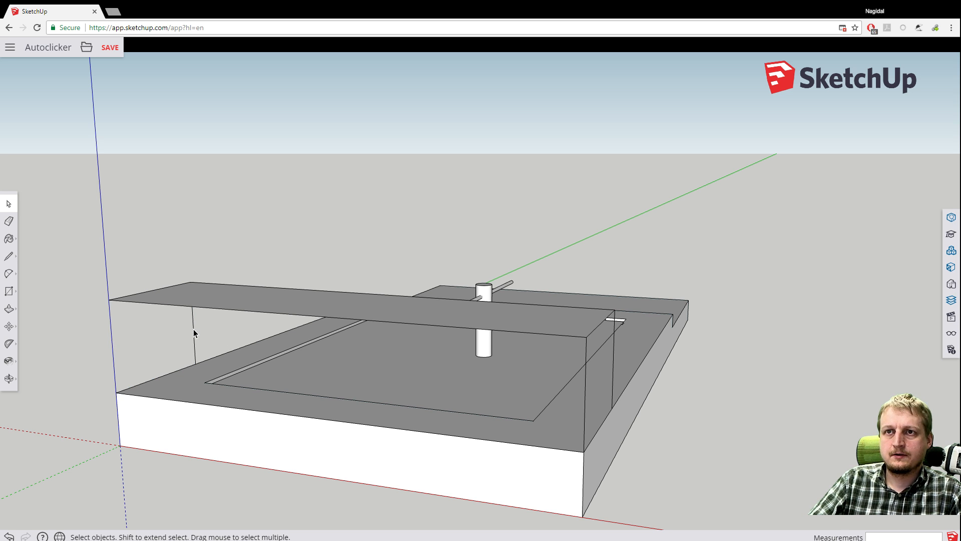
left_click_drag(89, 325, 118, 323)
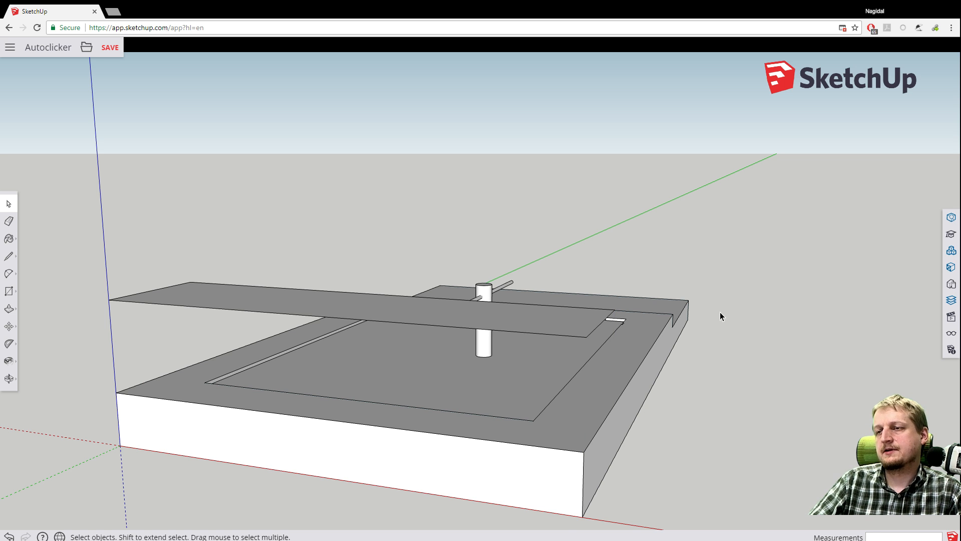
Push/pull the floating rectangle downward into a 100 mm thick plate.
key("o")
left_click_drag(708, 315, 340, 330)
key("space")
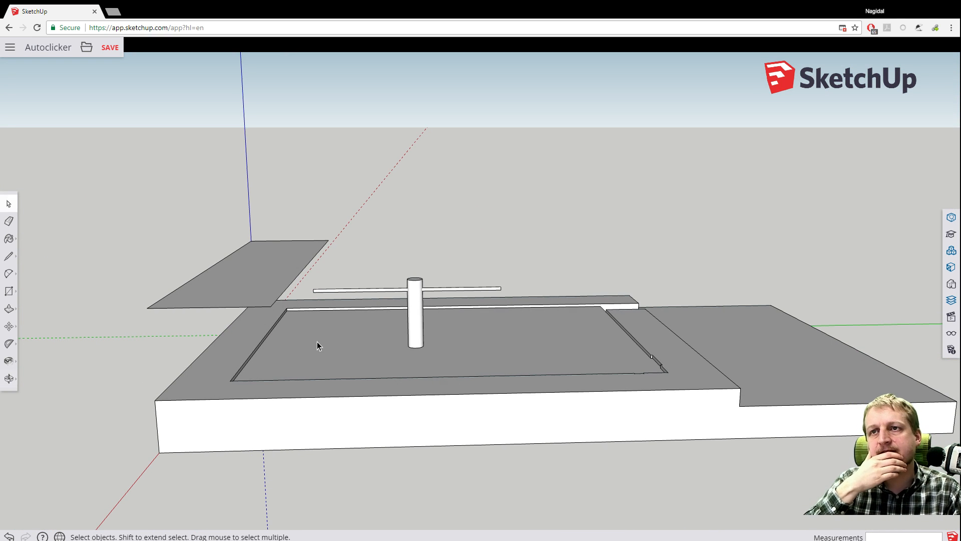
left_click(8, 309)
left_click(254, 279)
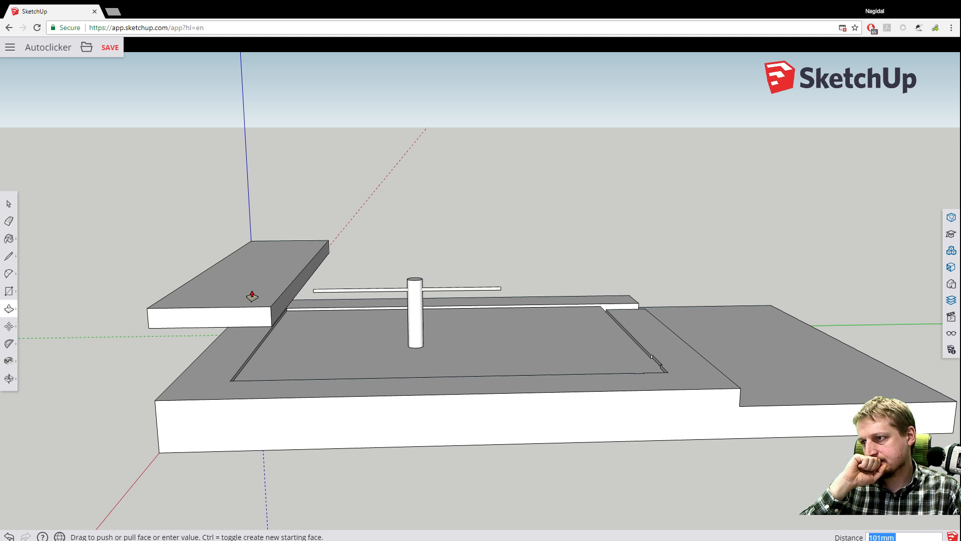
scroll(251, 295, "up", 2)
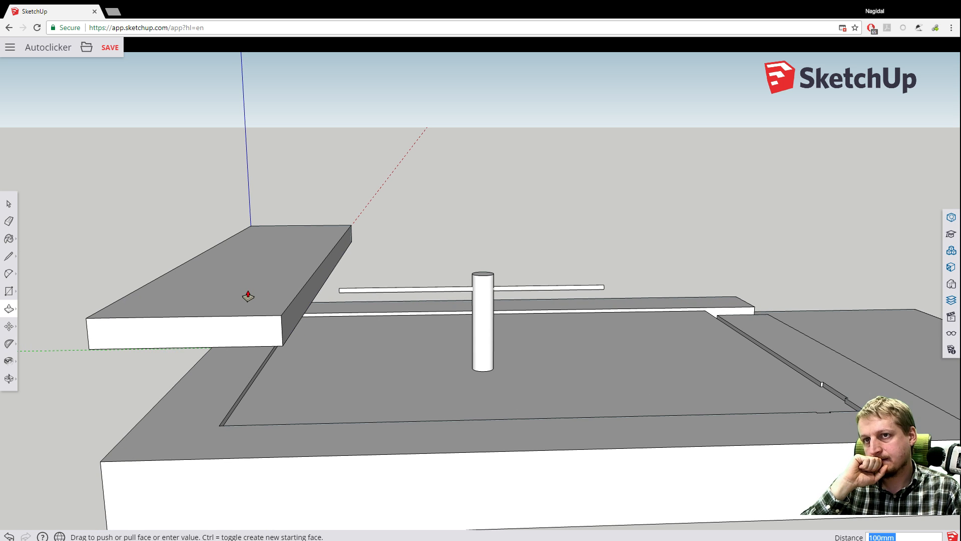
left_click(248, 297)
scroll(82, 286, "down", 2)
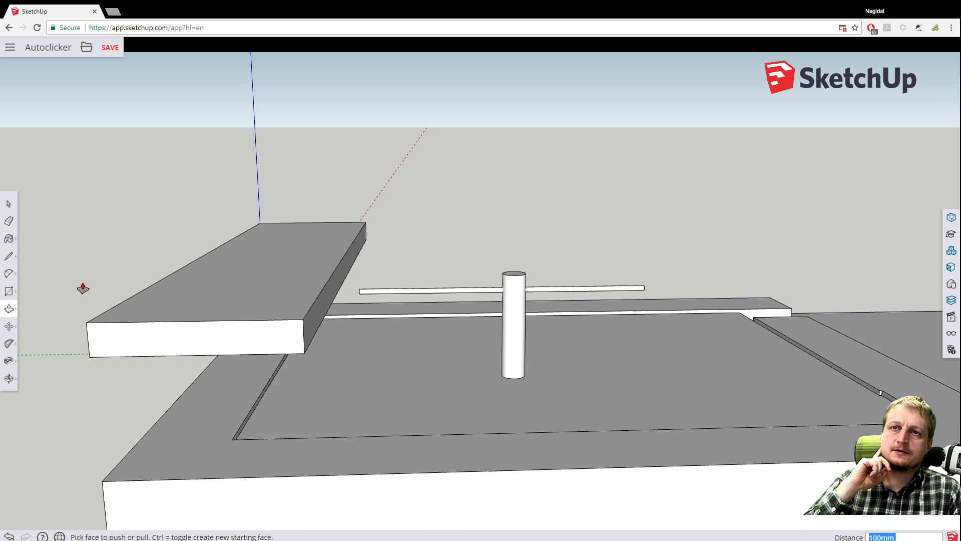
middle_click_drag(85, 293, 88, 242)
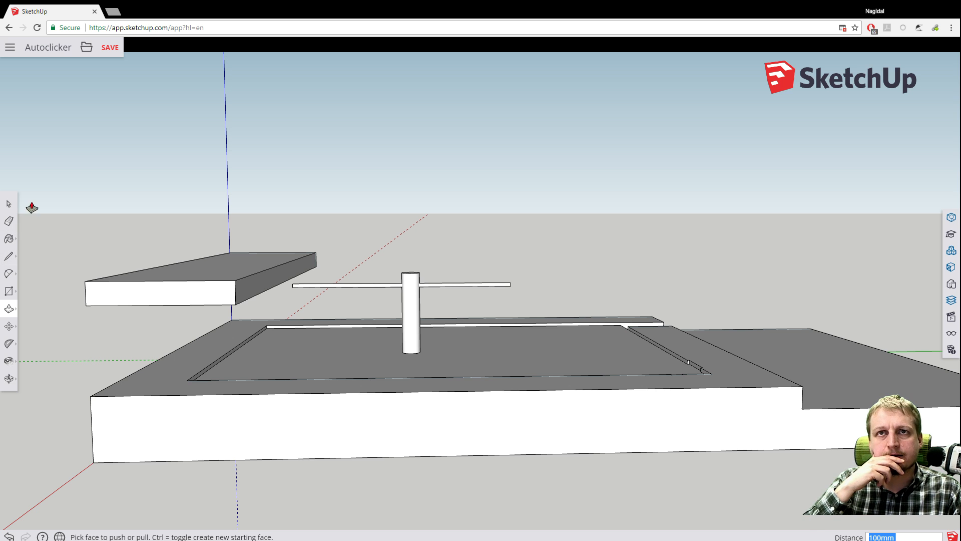
left_click(9, 326)
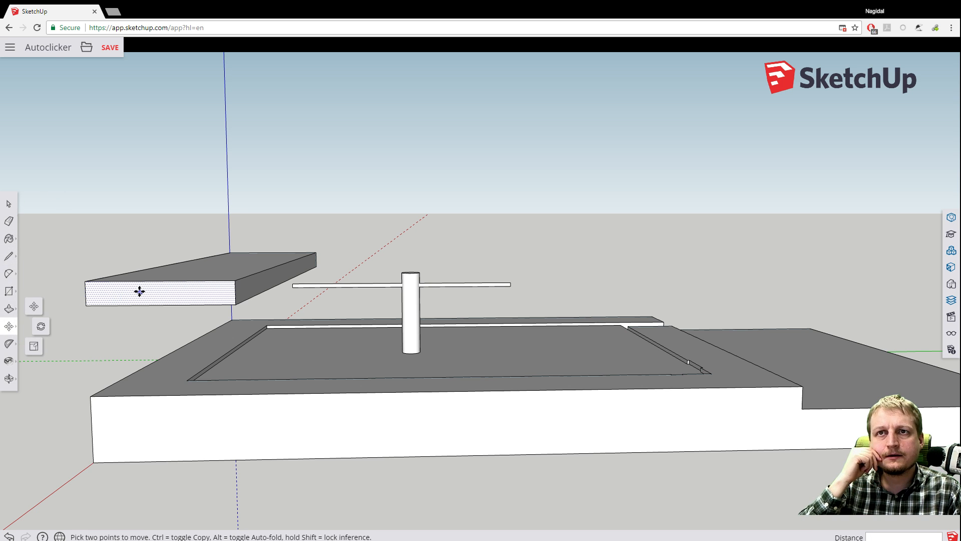
left_click(200, 270)
left_click(200, 270)
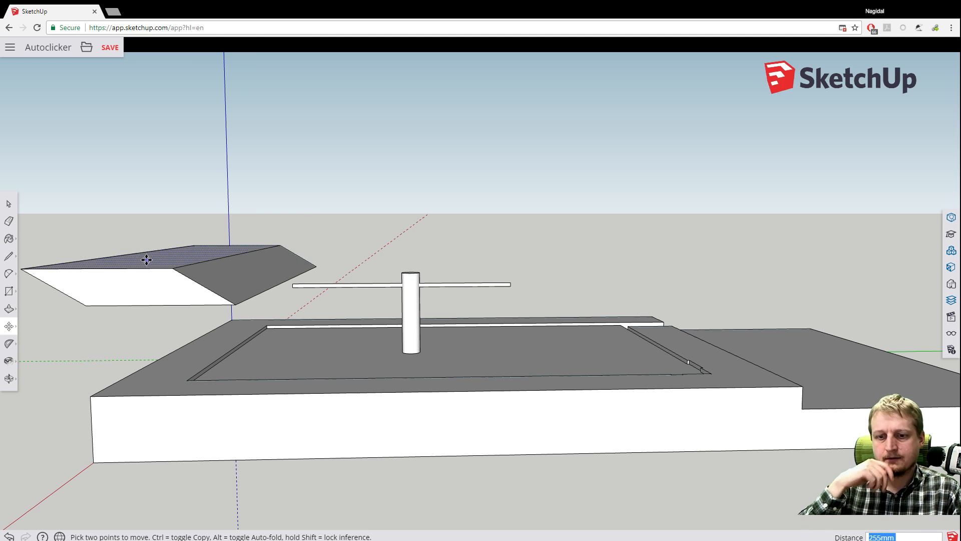
key("Escape")
Select all connected faces of the floating plate, starting from its front end face.
left_click(9, 203)
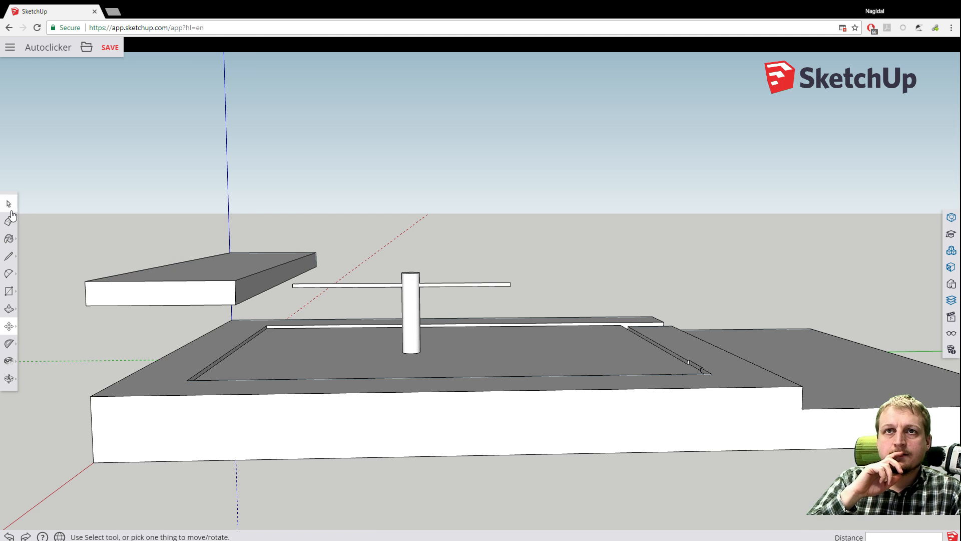
left_click(157, 295)
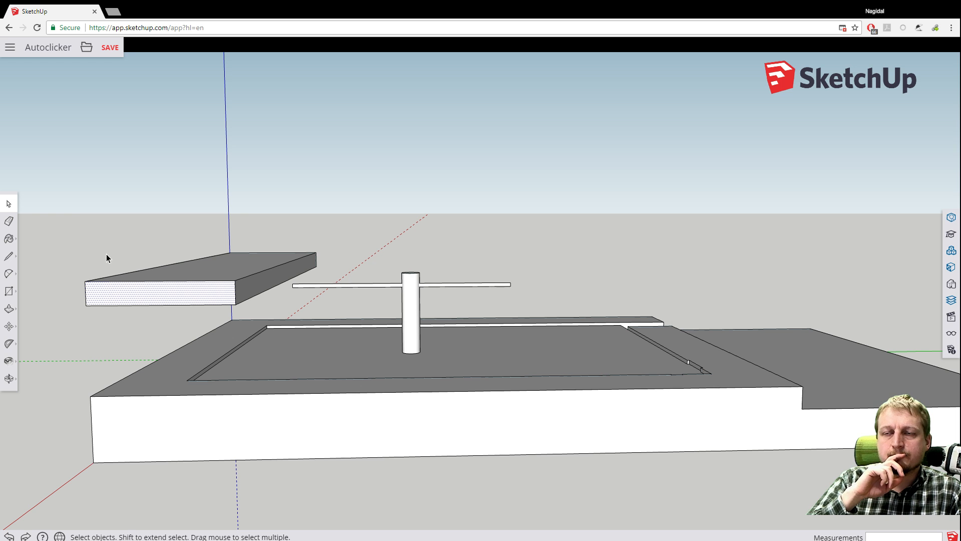
scroll(107, 258, "down", 1)
right_click(134, 292)
mouse_move(172, 368)
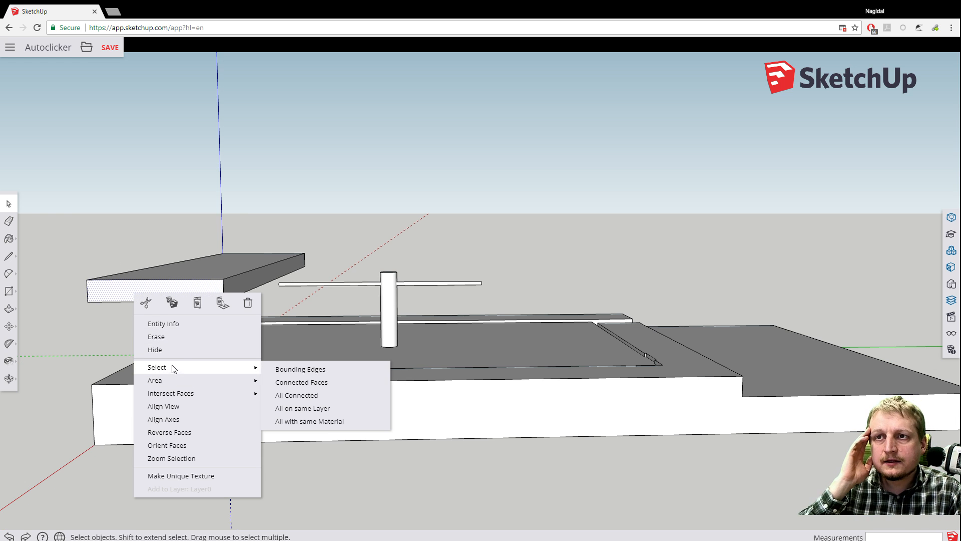
left_click(281, 383)
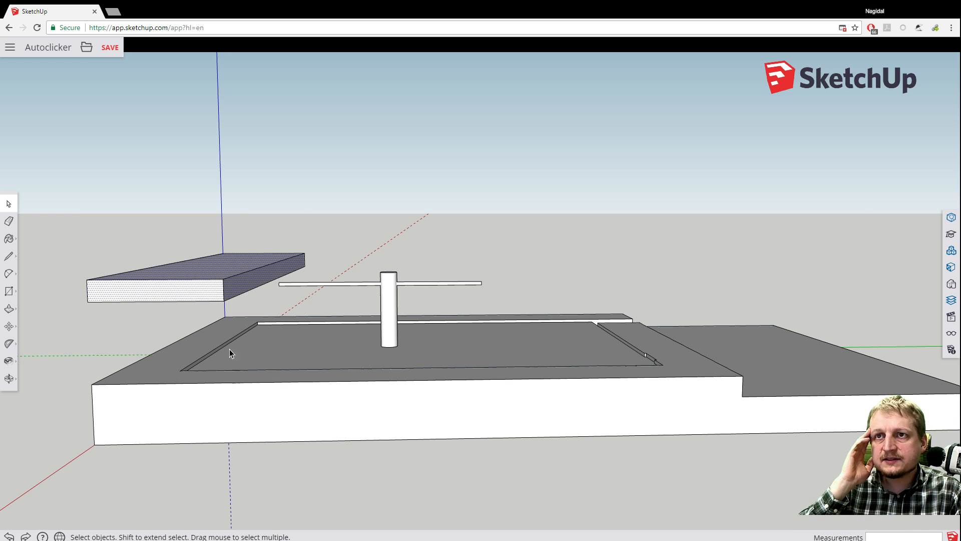
Move the selected plate about 103 mm straight down along the blue axis.
middle_click_drag(90, 224, 81, 270)
left_click(9, 326)
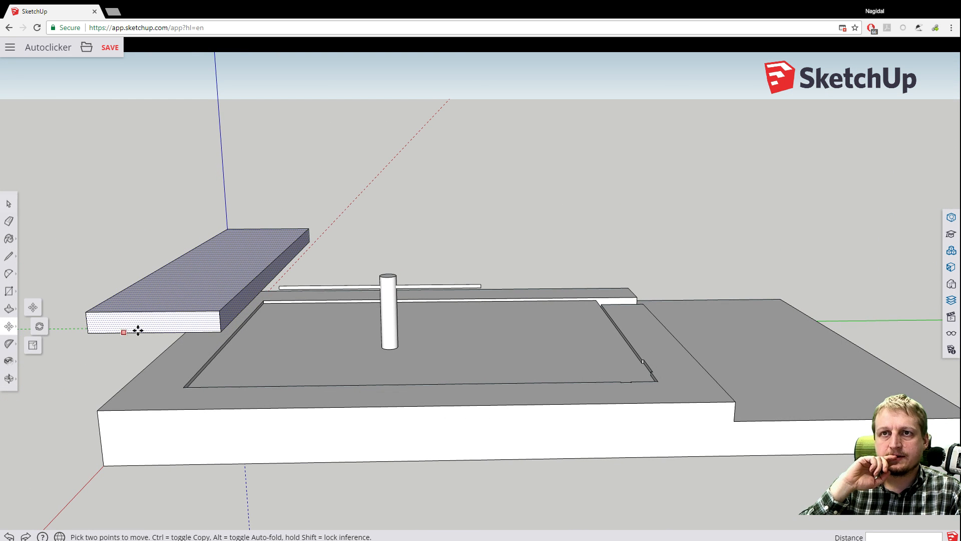
left_click(162, 303)
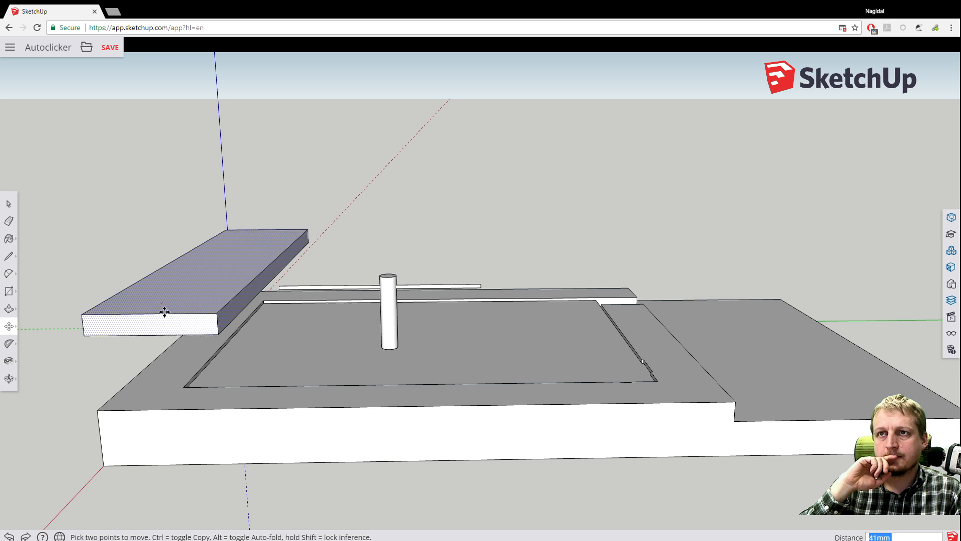
left_click(167, 322)
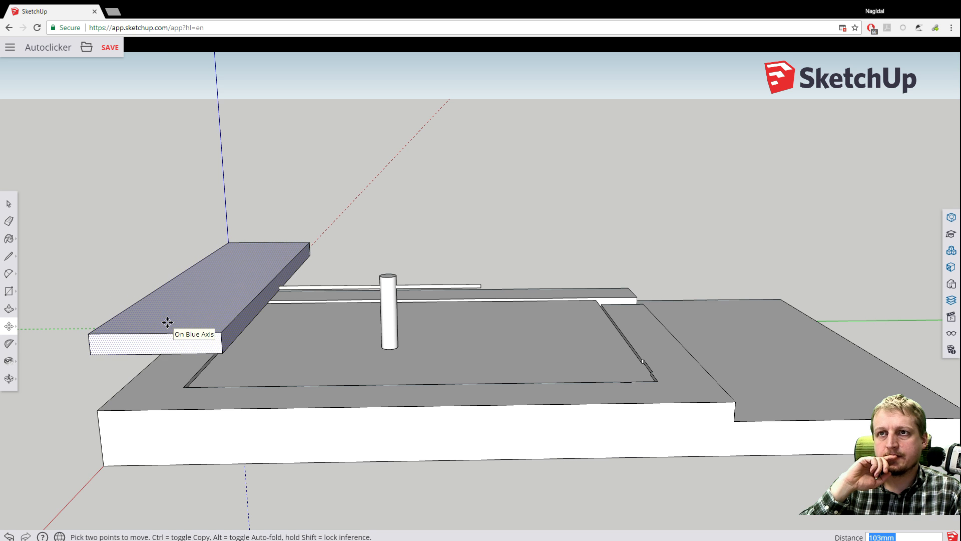
Raise the selected plate about 87 mm along the blue axis.
middle_click_drag(112, 268, 202, 211)
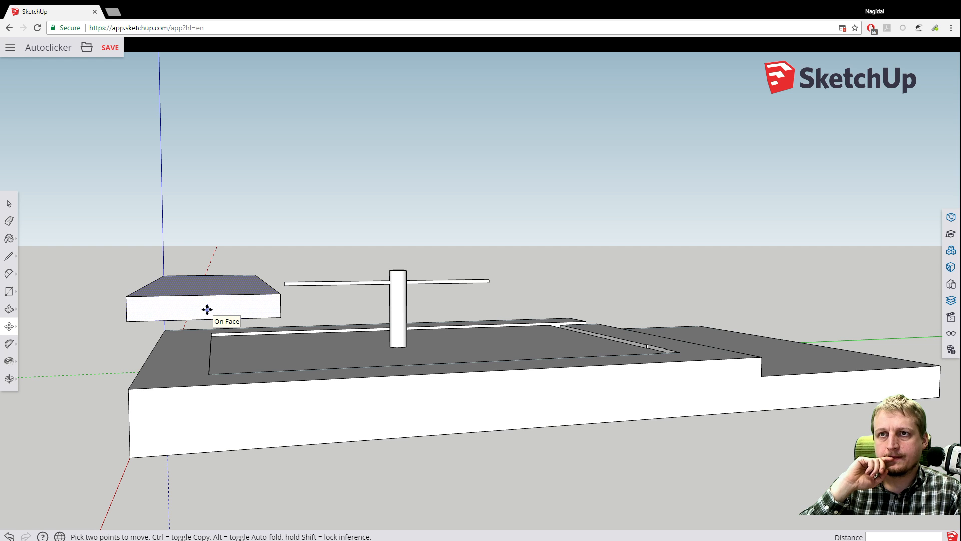
left_click(206, 306)
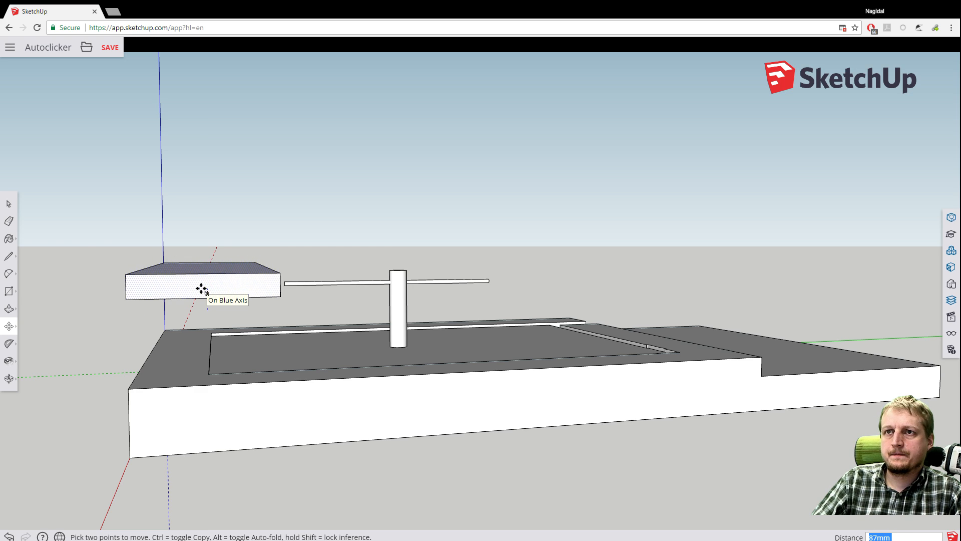
middle_click_drag(107, 239, 215, 213)
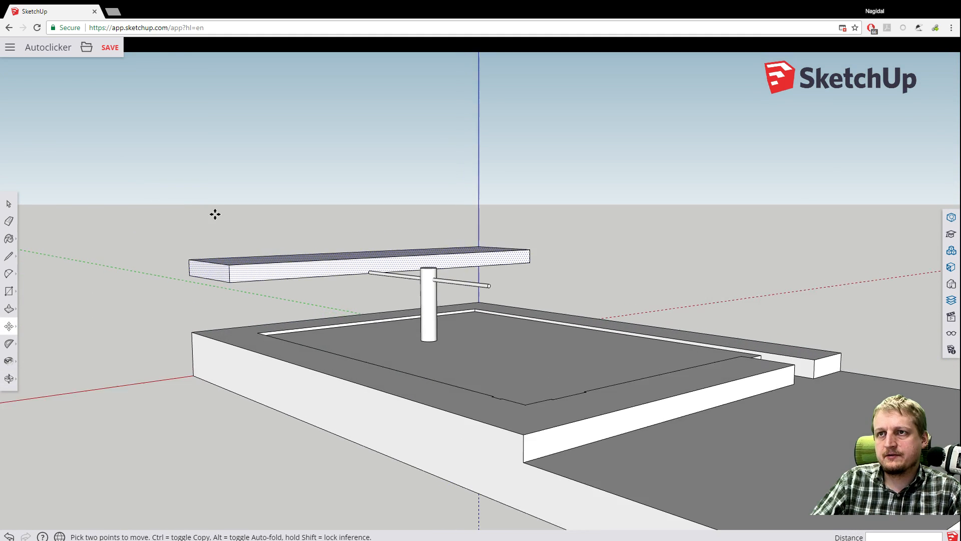
scroll(215, 212, "up", 2)
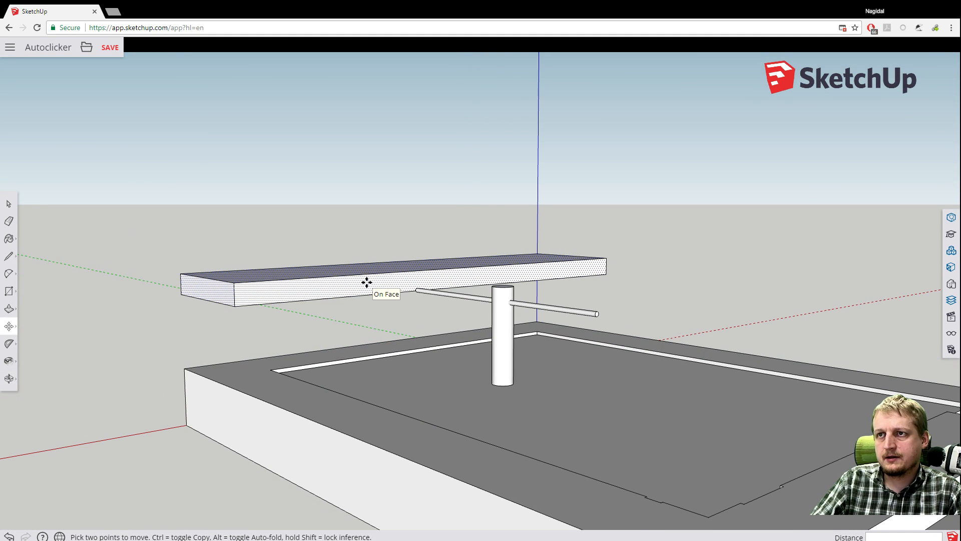
Reposition the floating slab vertically along the blue axis, ending with a downward move of about 455 mm.
key("Up")
left_click(366, 283)
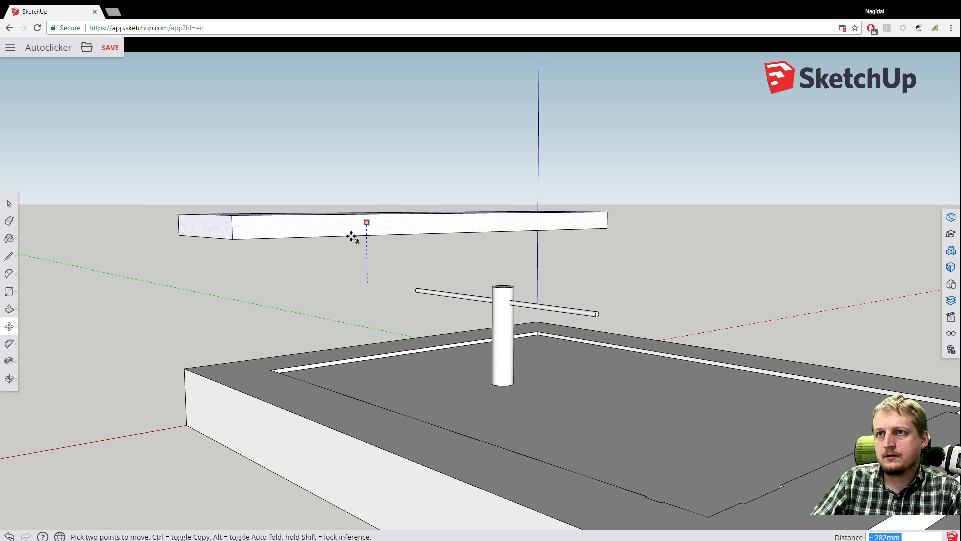
left_click(343, 209)
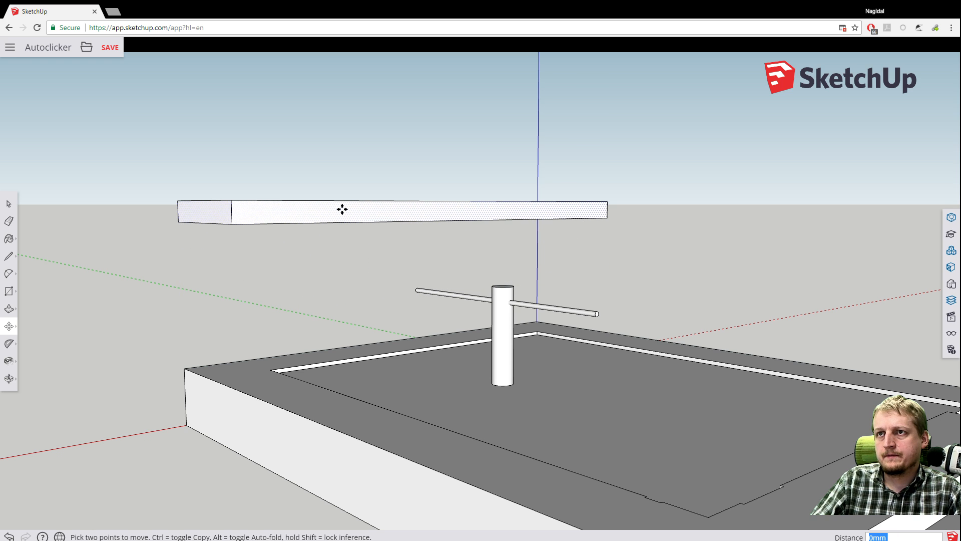
left_click(342, 209)
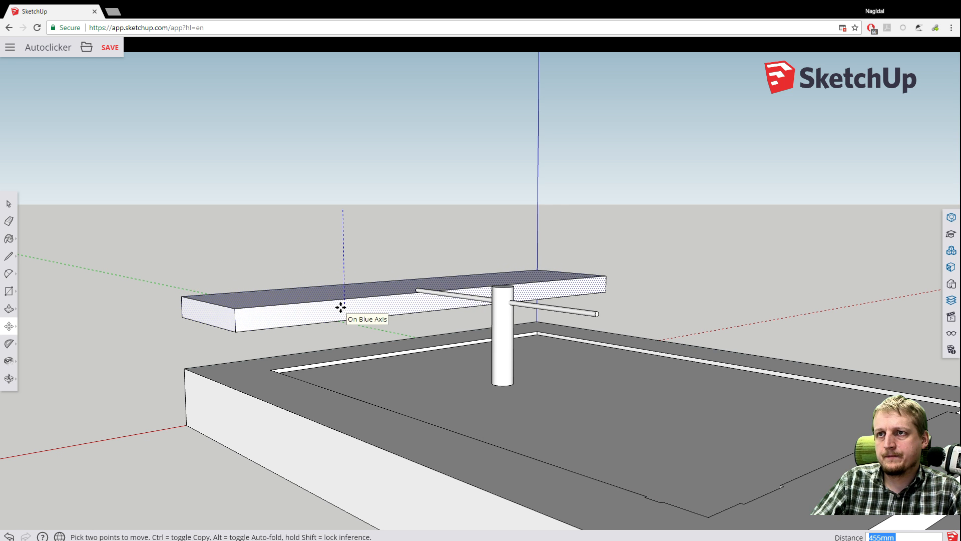
left_click(341, 307)
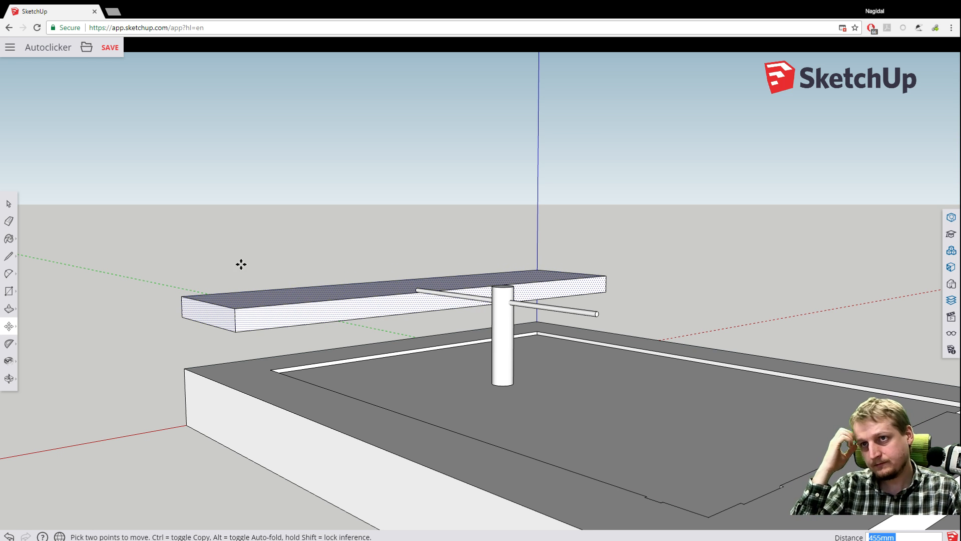
Examine the slab's height and position relative to the post, its horizontal rod and the base from several angles.
middle_click_drag(234, 261, 558, 276)
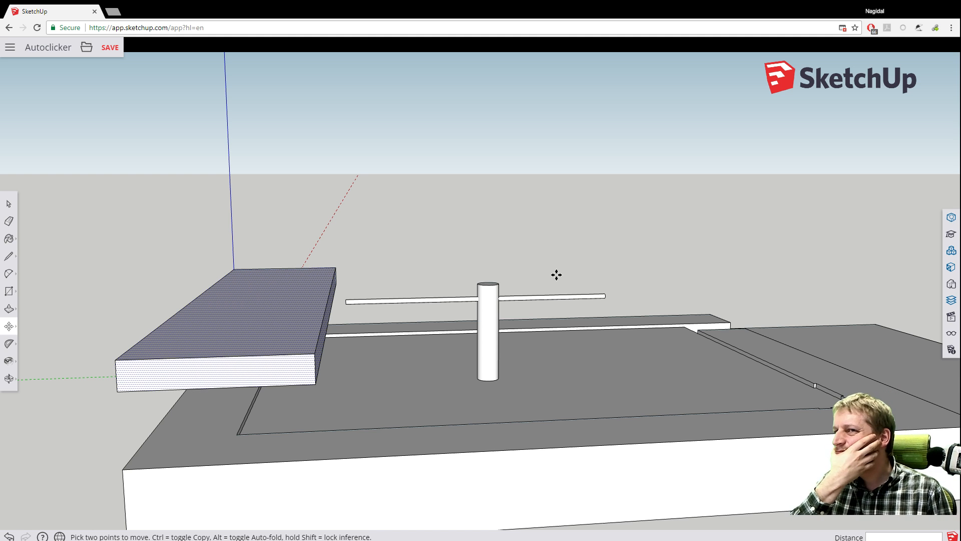
scroll(95, 273, "down", 3)
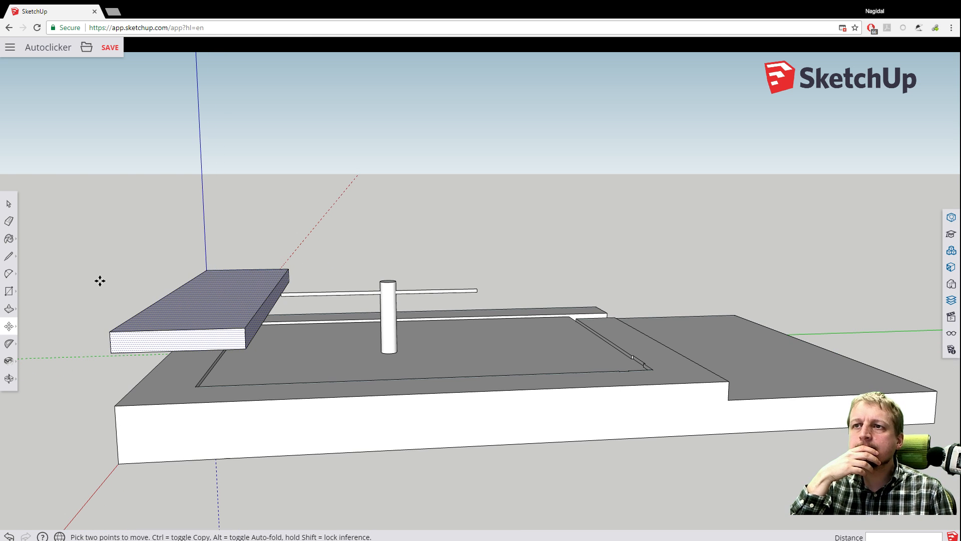
mouse_move(131, 285)
middle_mouse_down()
mouse_move(105, 265)
mouse_move(158, 208)
mouse_move(152, 242)
mouse_move(129, 254)
mouse_move(128, 289)
middle_mouse_up()
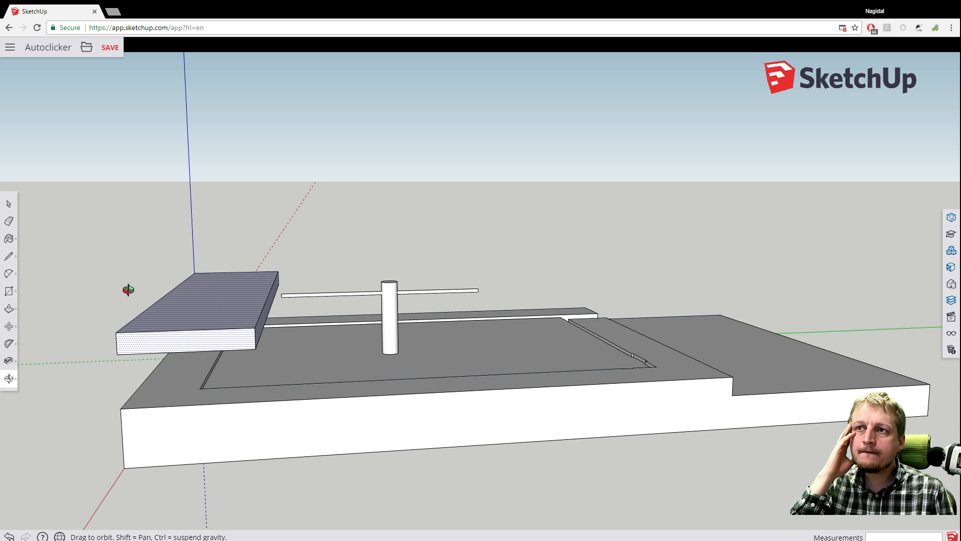
middle_click_drag(128, 290, 128, 294)
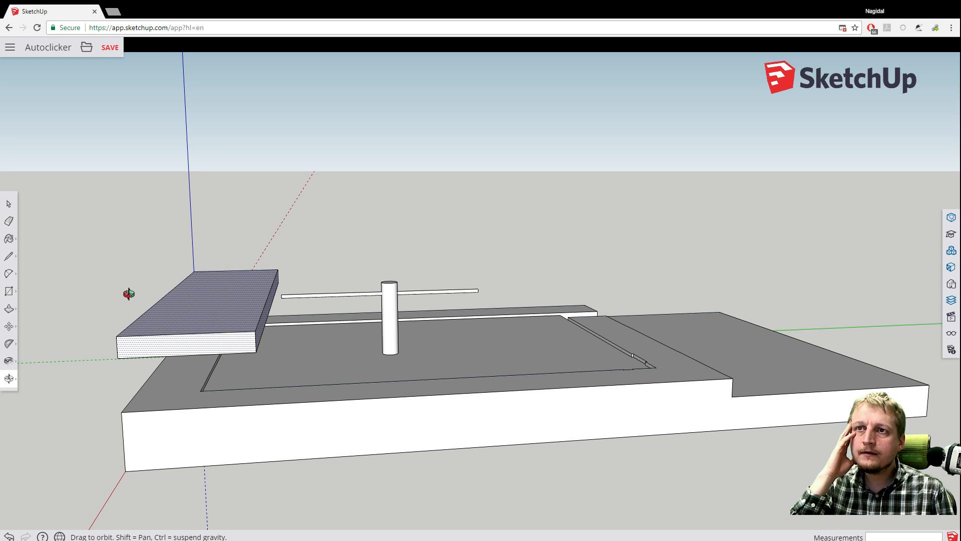
key("m")
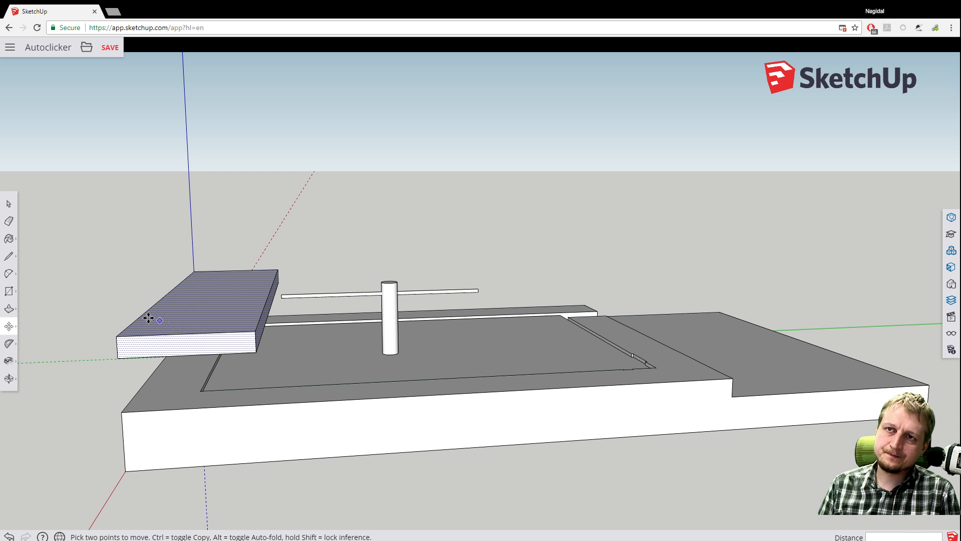
scroll(125, 341, "up", 3)
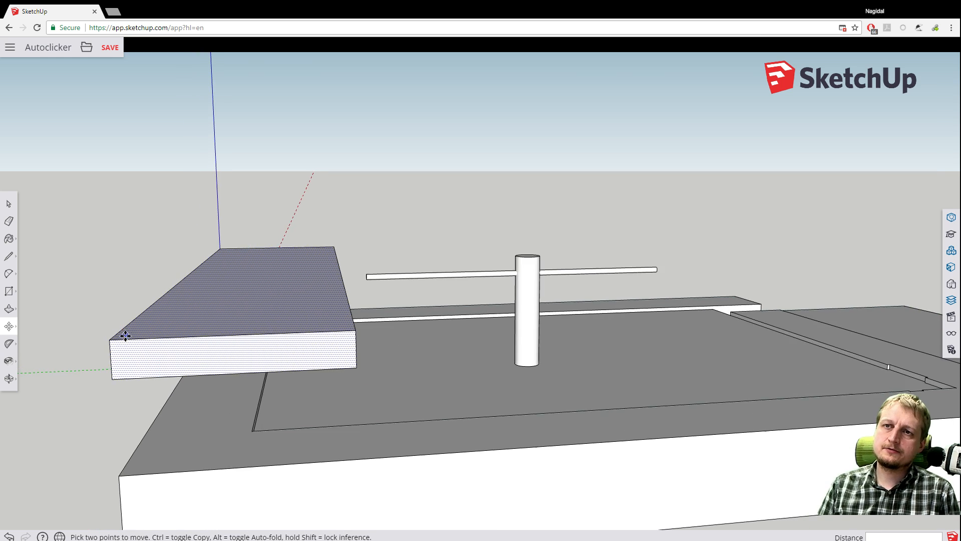
key("o")
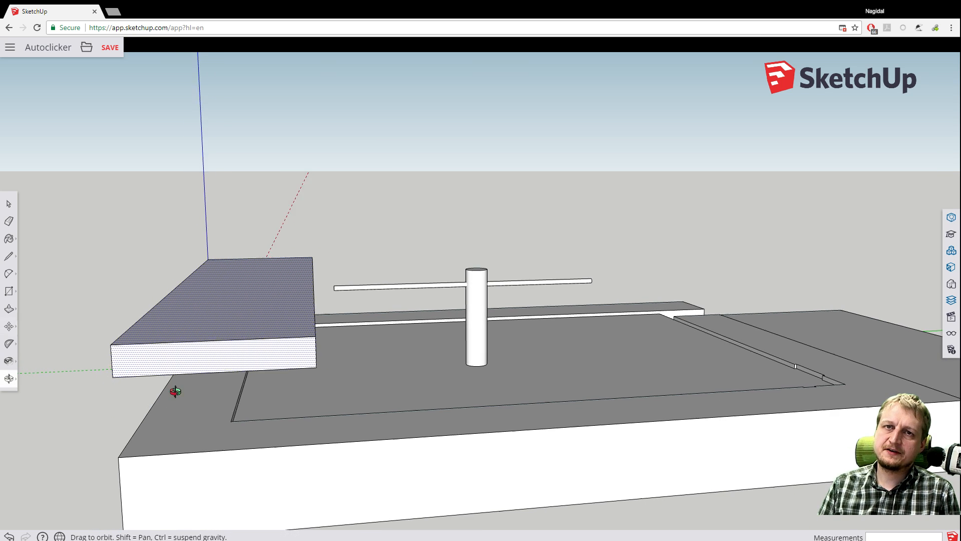
left_click_drag(175, 389, 152, 394)
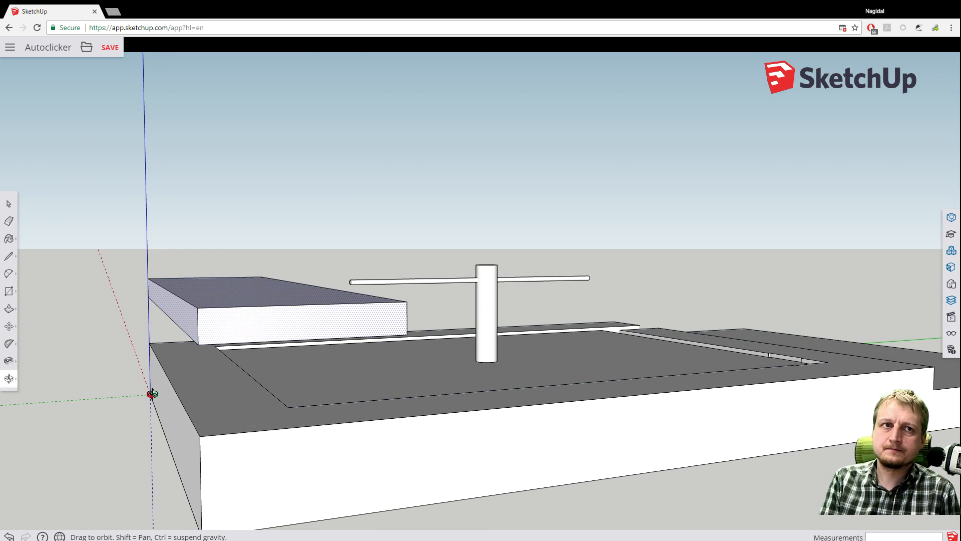
key("m")
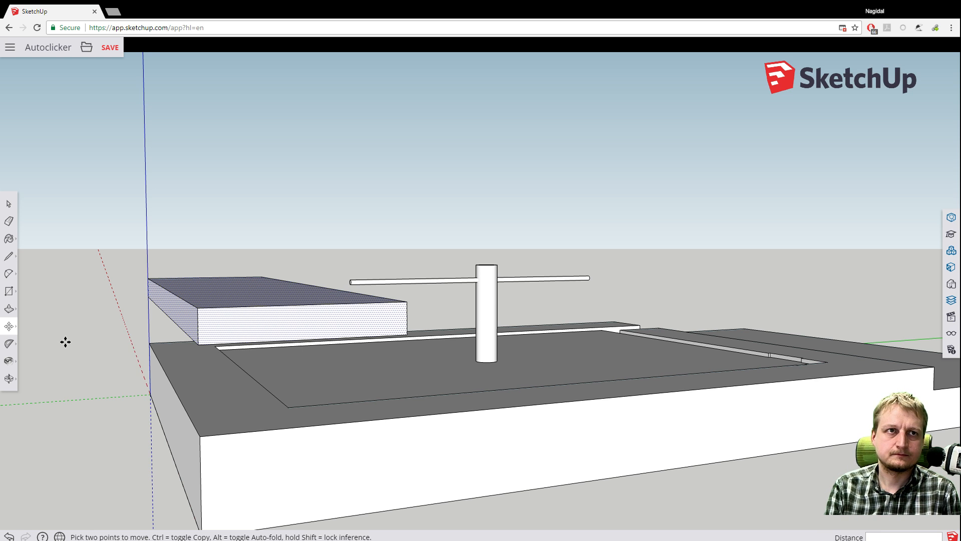
key("o")
left_click_drag(85, 328, 140, 357)
key("m")
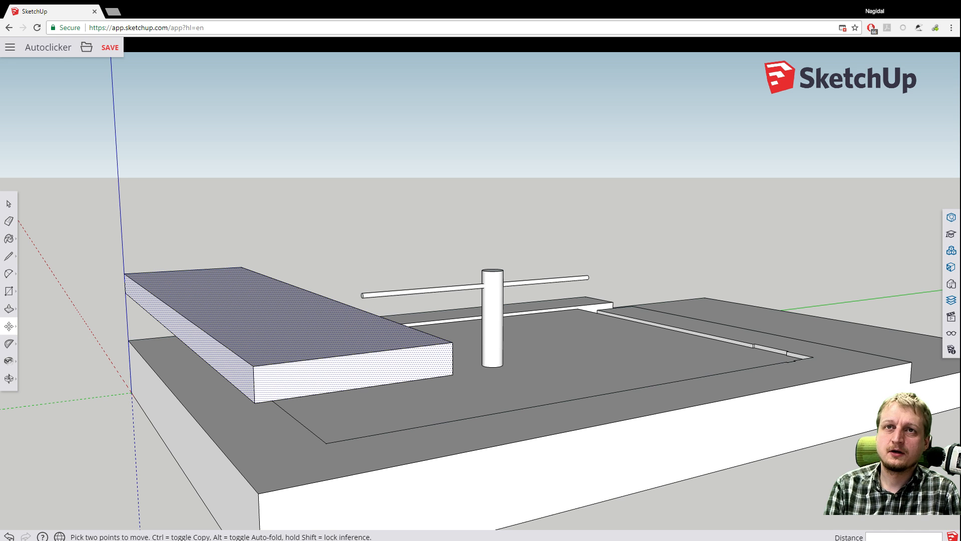
Extend the horizontal rod's slab-side end face by about 147 mm with Push/Pull.
left_click(9, 308)
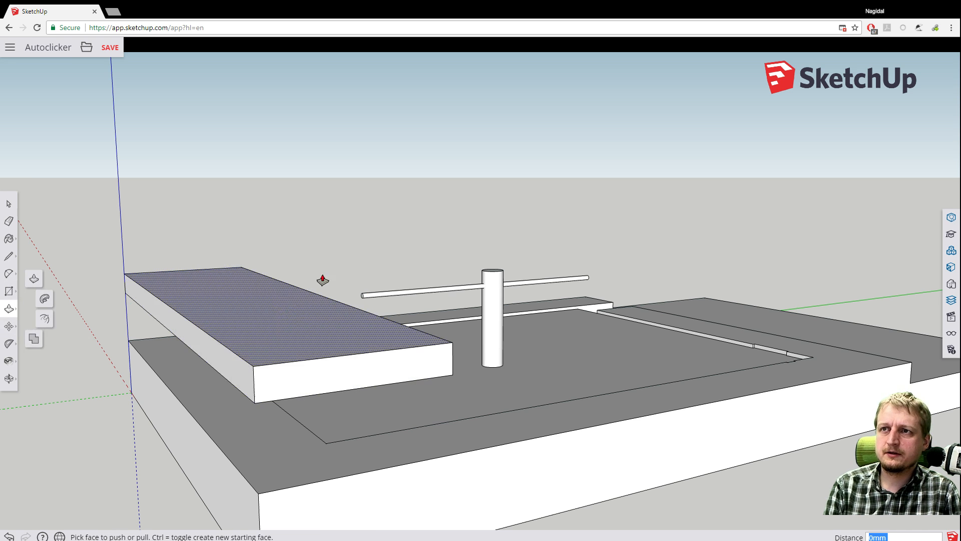
scroll(350, 310, "up", 3)
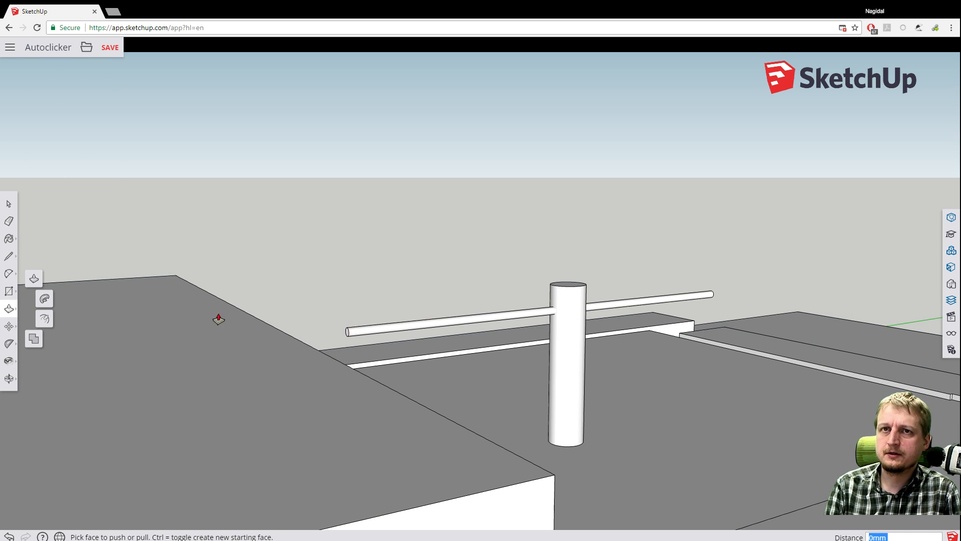
key("space")
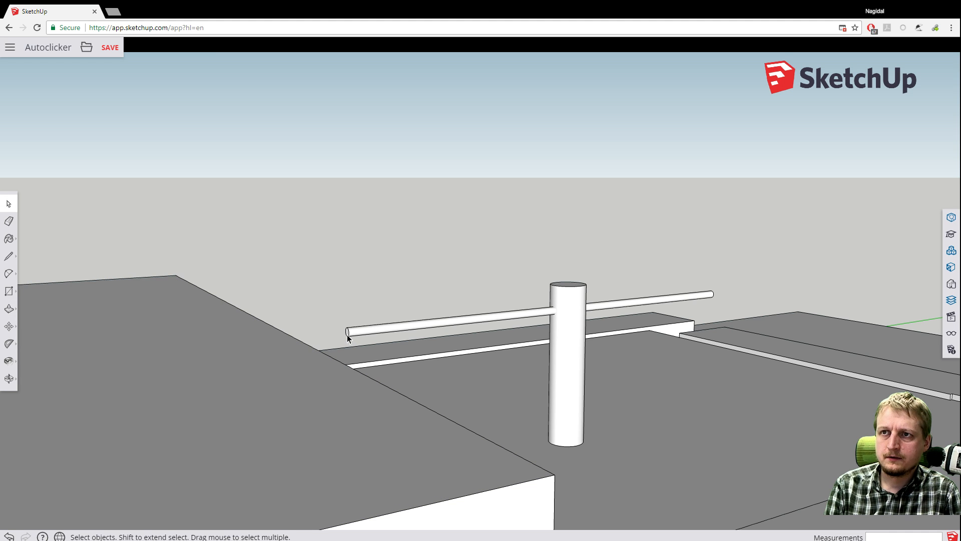
scroll(348, 337, "up", 6)
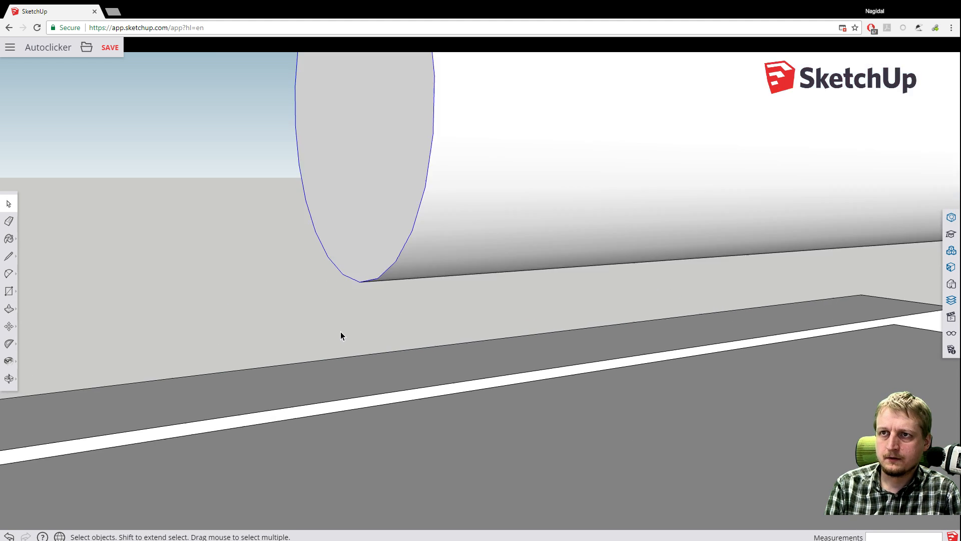
scroll(340, 335, "down", 5)
middle_click_drag(317, 324, 266, 275)
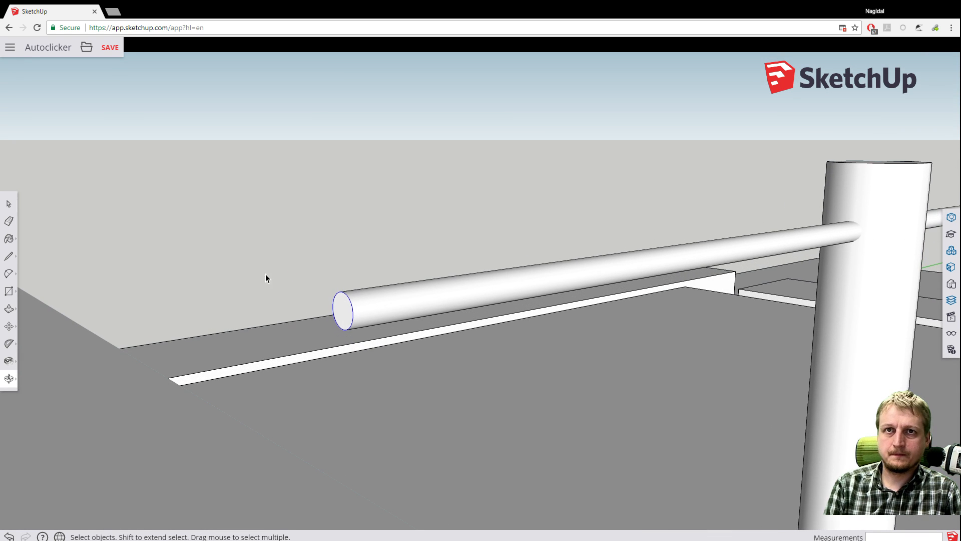
left_click(9, 310)
left_click(344, 309)
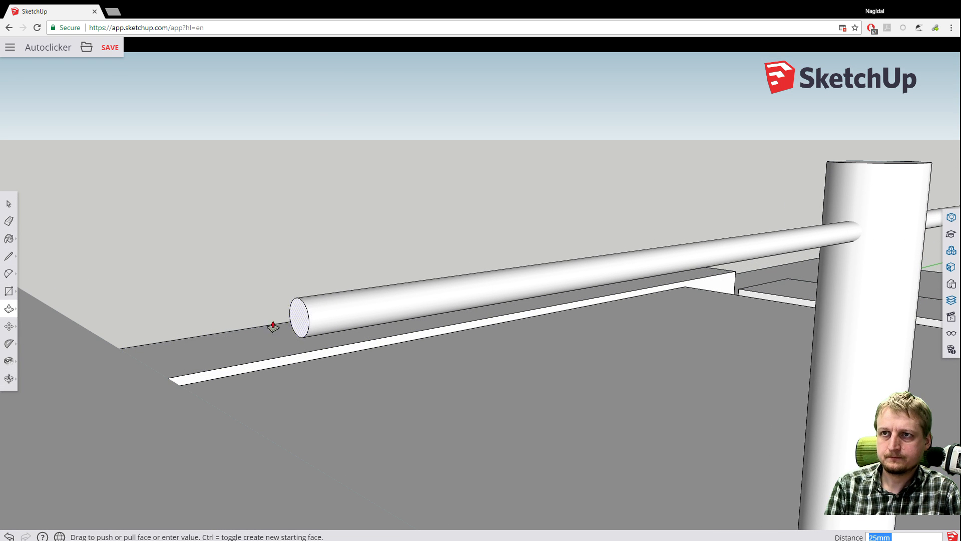
left_click(29, 384)
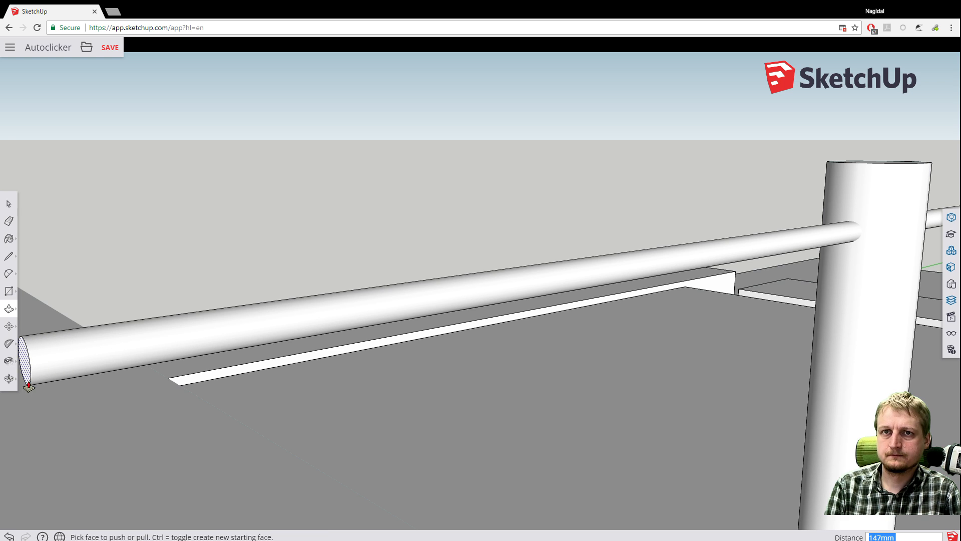
Push/Pull the same rod end about 410 mm farther so the rod reaches over the slab.
scroll(185, 304, "down", 8)
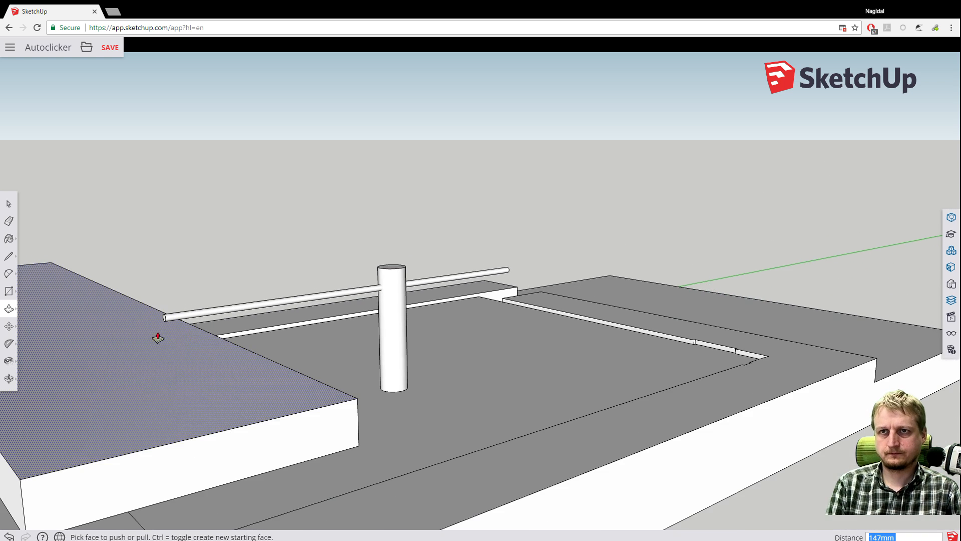
middle_click_drag(158, 338, 117, 383)
scroll(114, 382, "down", 5)
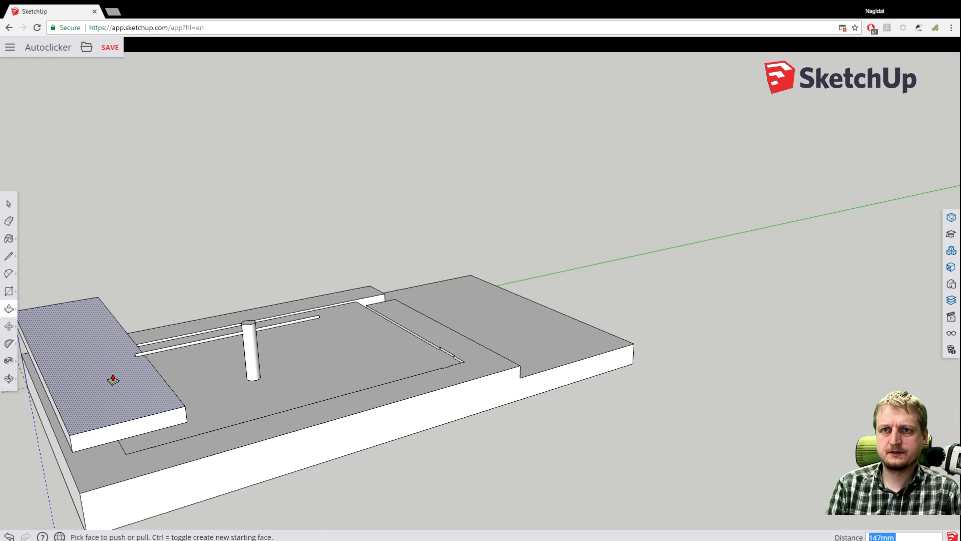
key("h")
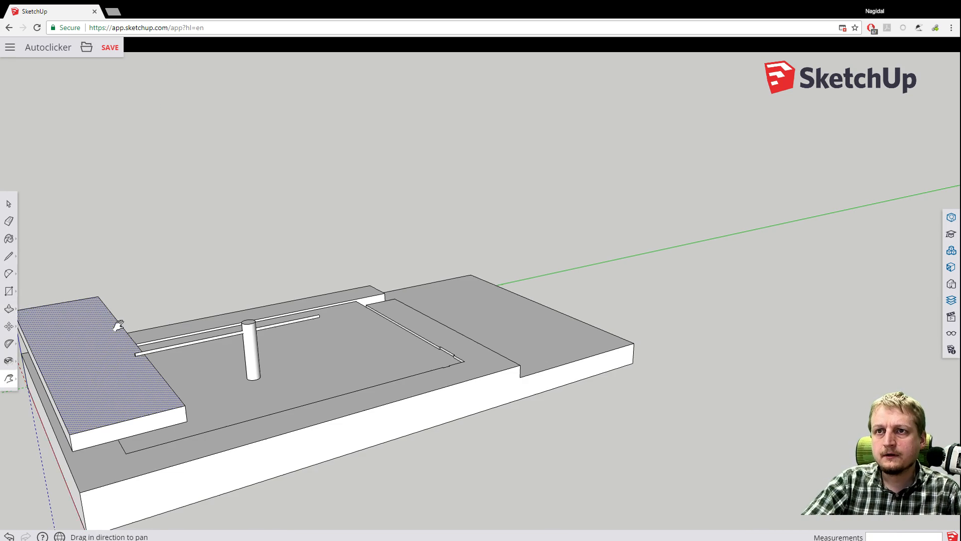
middle_click_drag(118, 326, 328, 276, "shift")
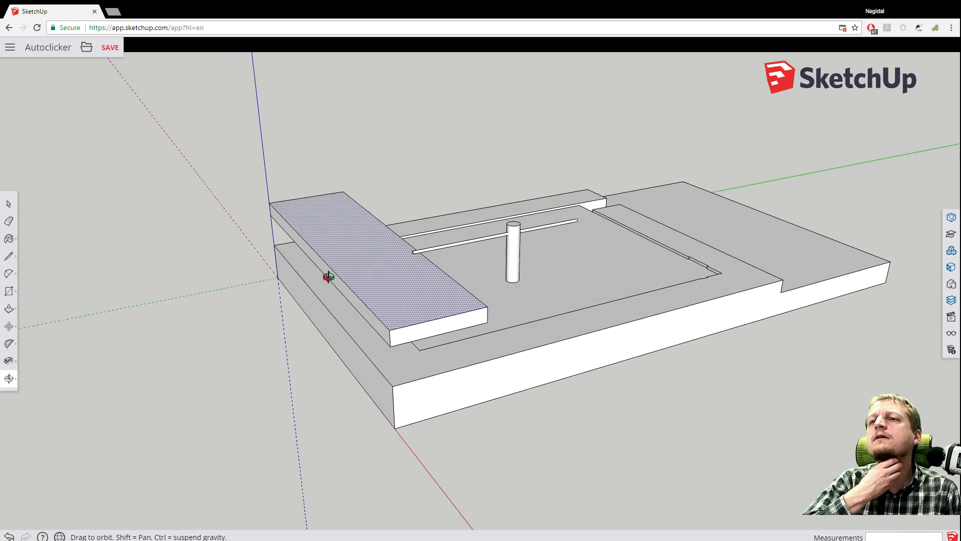
scroll(310, 262, "up", 6)
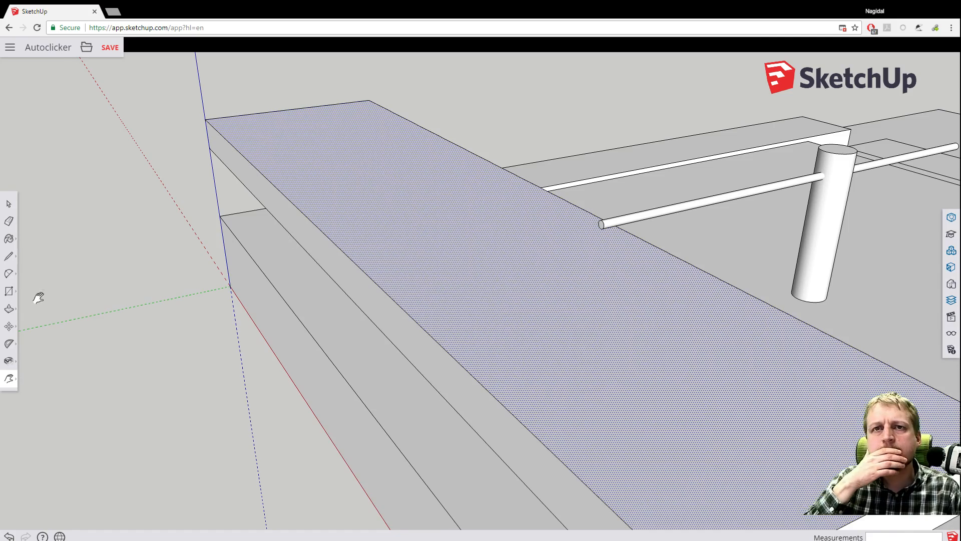
scroll(601, 151, "up", 3)
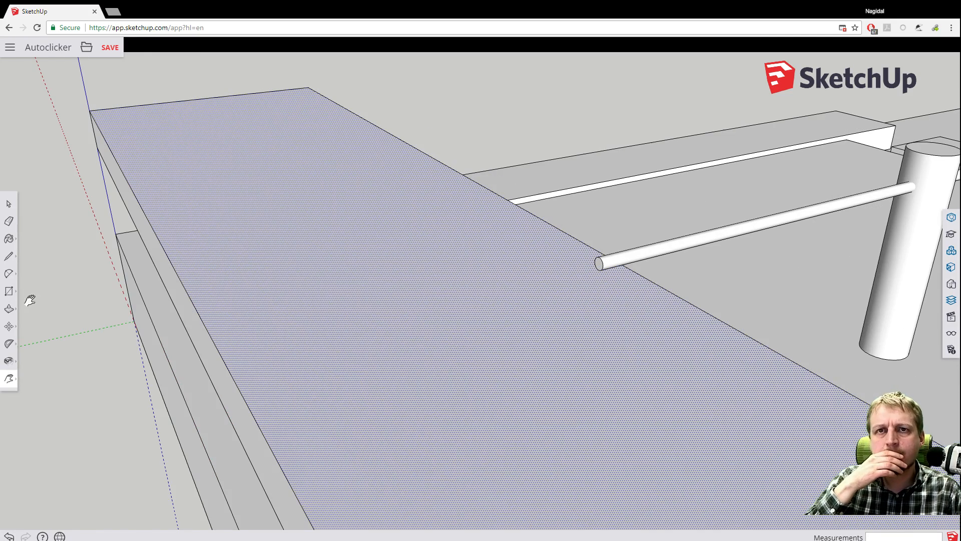
left_click(9, 309)
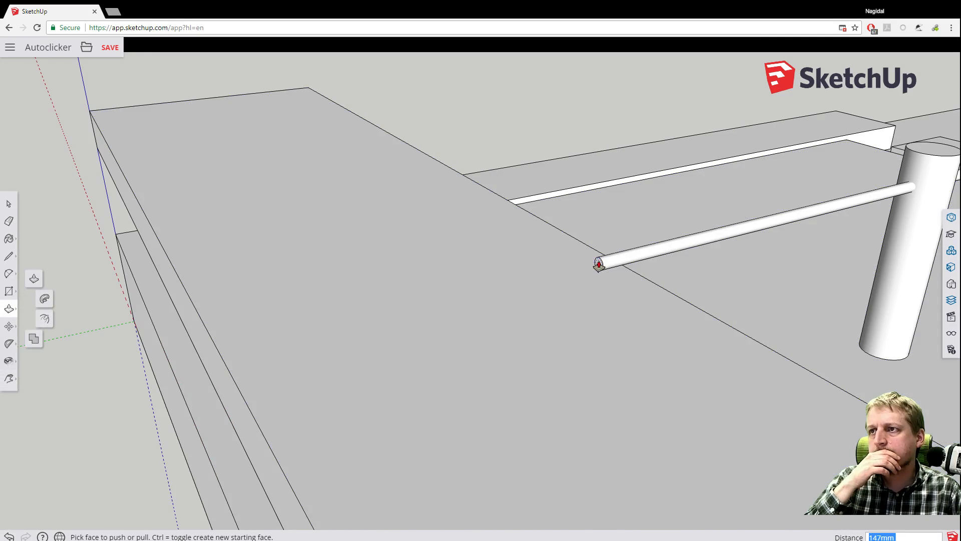
left_click(598, 263)
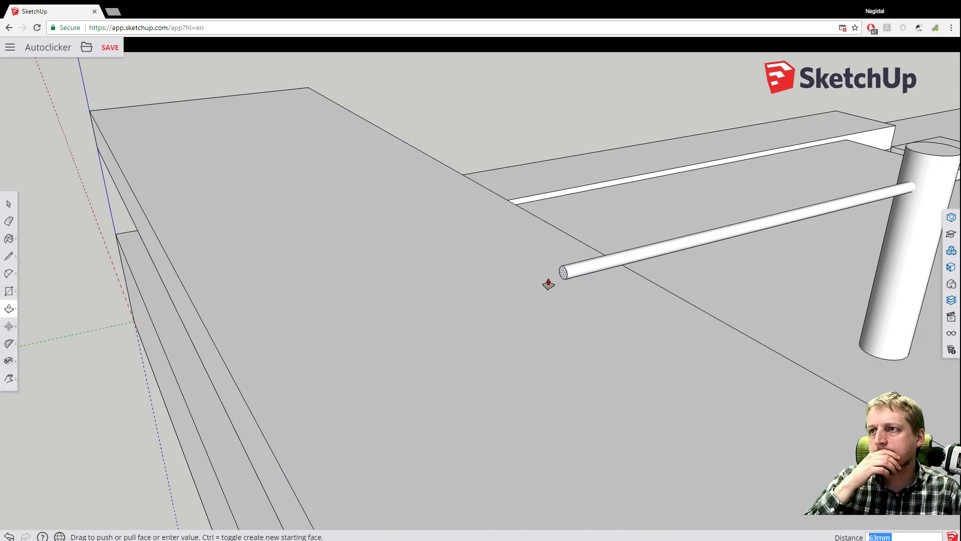
left_click(333, 345)
Inspect from above, the end and the side how the lengthened rod sits over the slab.
scroll(496, 235, "down", 3)
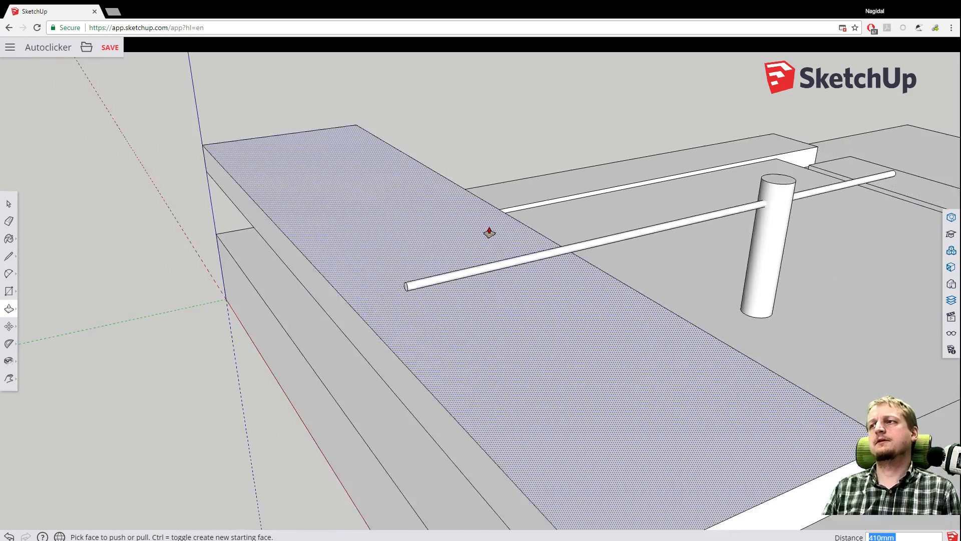
scroll(489, 233, "down", 3)
middle_click_drag(568, 184, 436, 163)
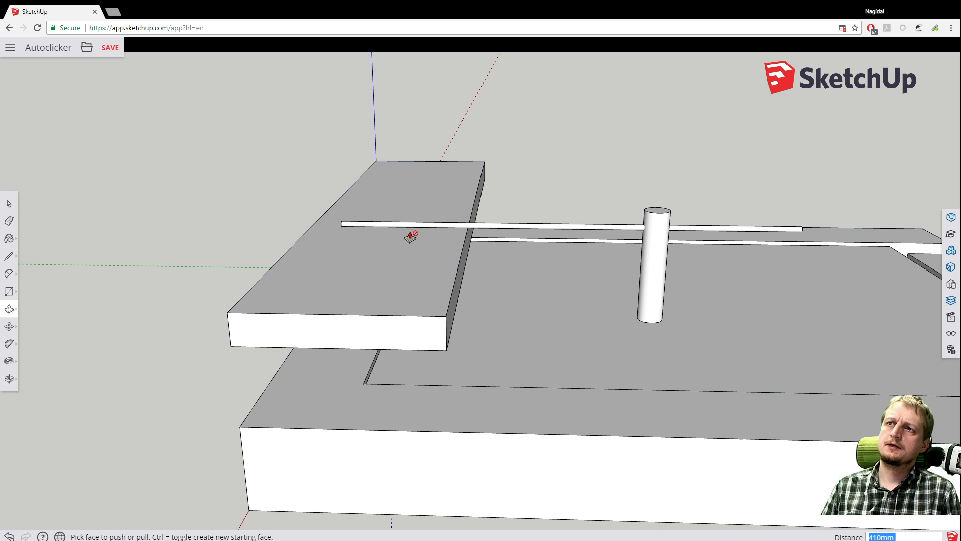
scroll(410, 235, "up", 2)
scroll(383, 251, "up", 1)
middle_click_drag(238, 208, 792, 122)
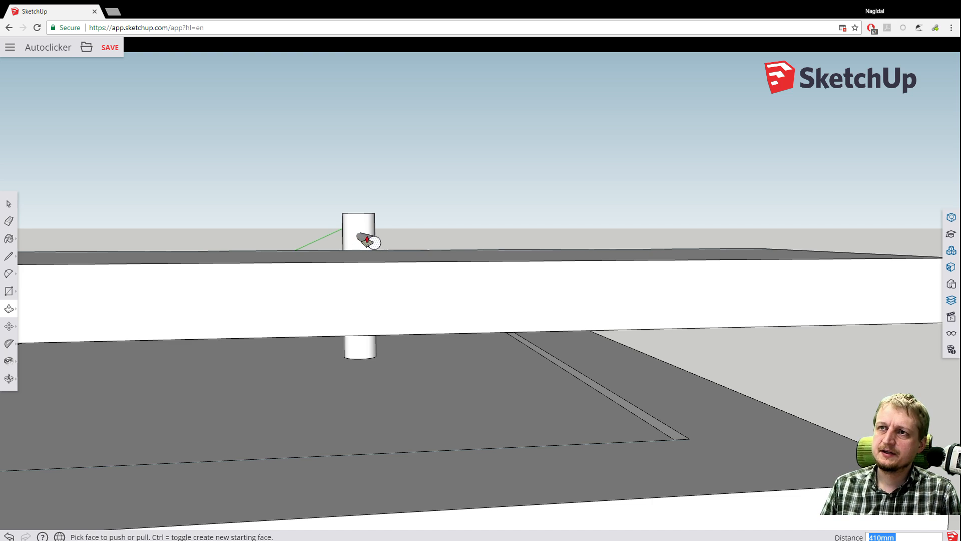
middle_click_drag(532, 202, 315, 247)
scroll(316, 246, "down", 5)
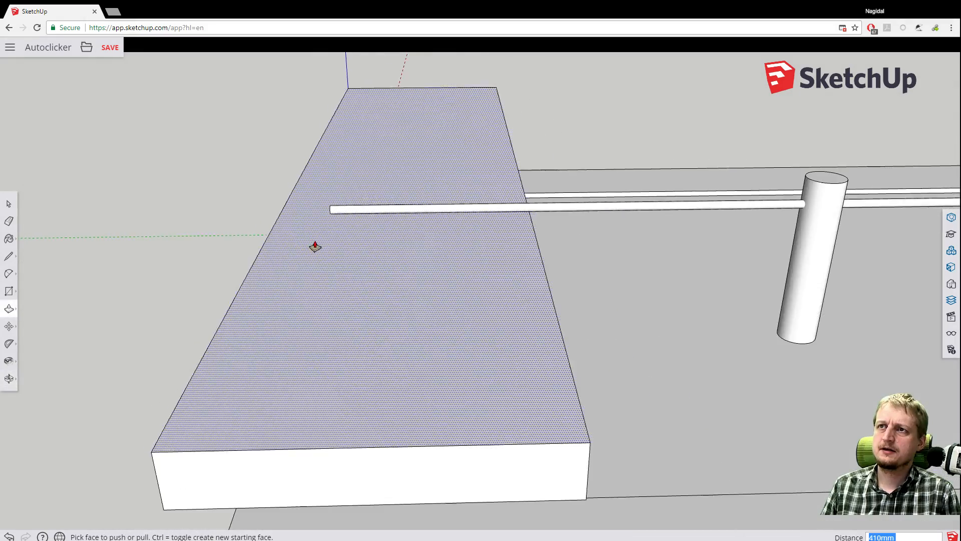
middle_click_drag(253, 244, 373, 172)
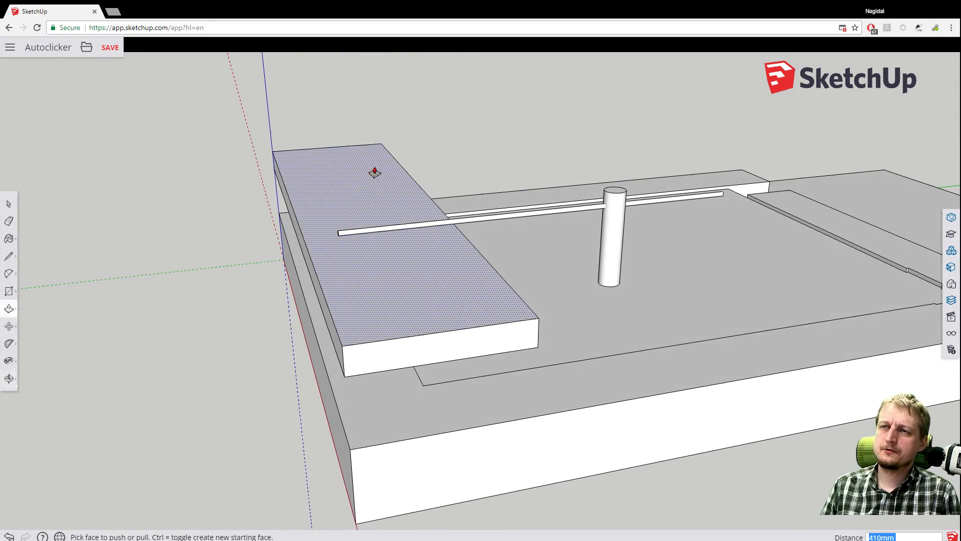
middle_click_drag(211, 357, 427, 259)
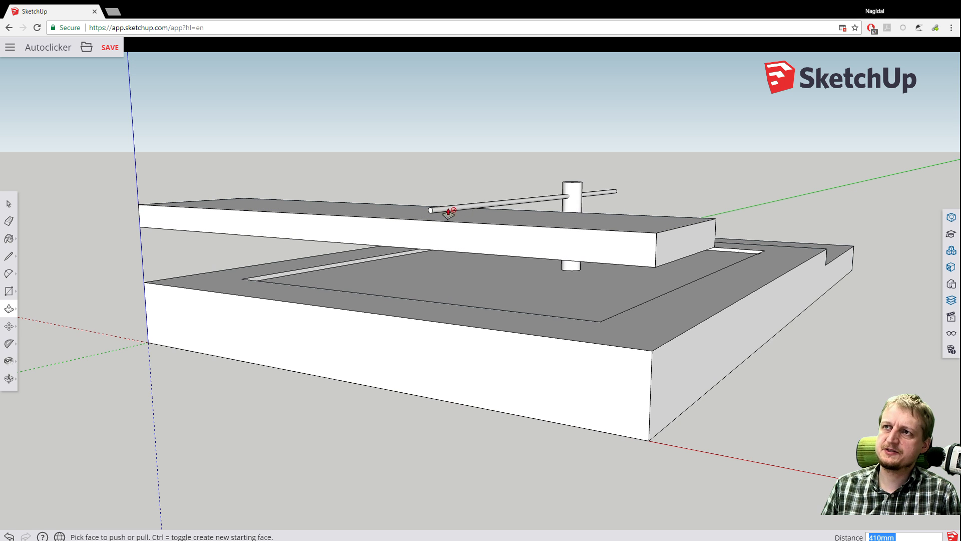
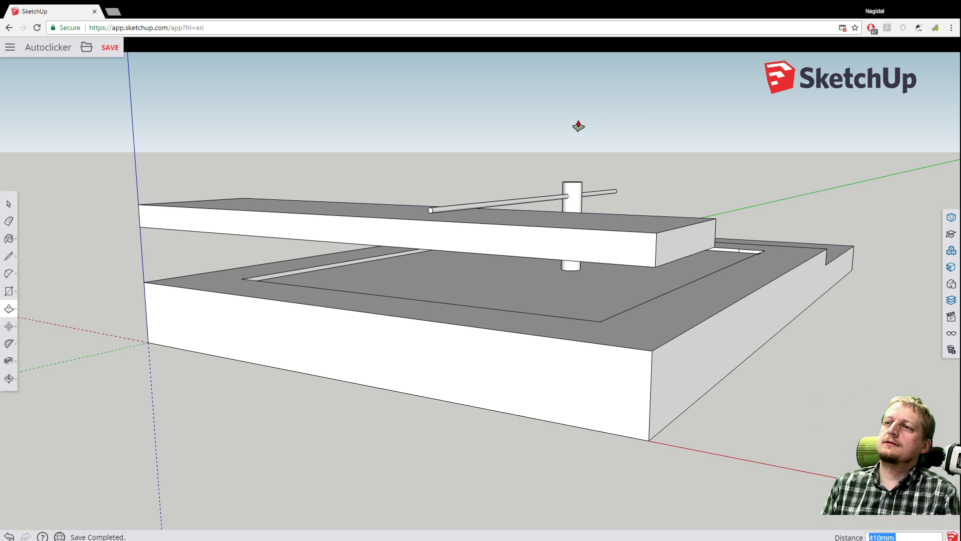
key("o")
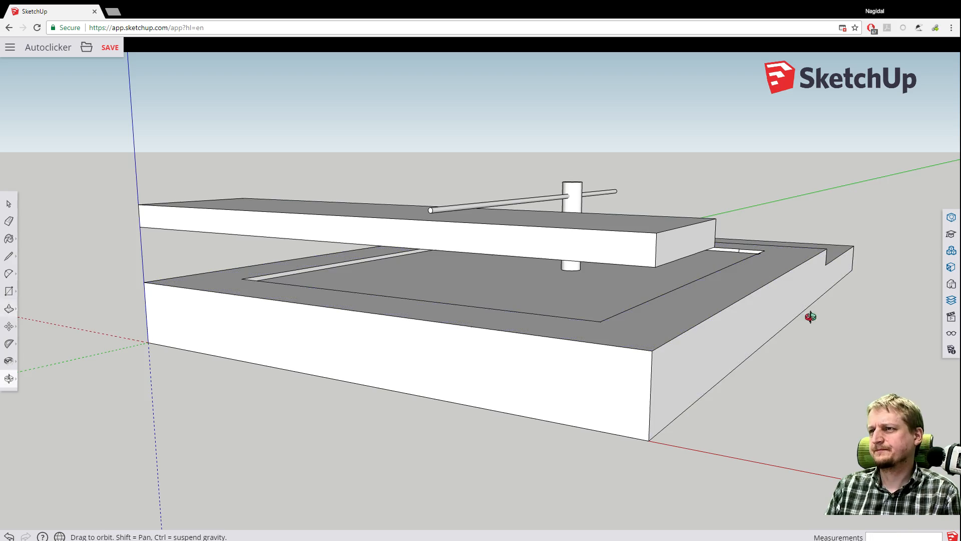
left_click_drag(809, 318, 428, 302)
middle_click_drag(428, 302, 479, 339)
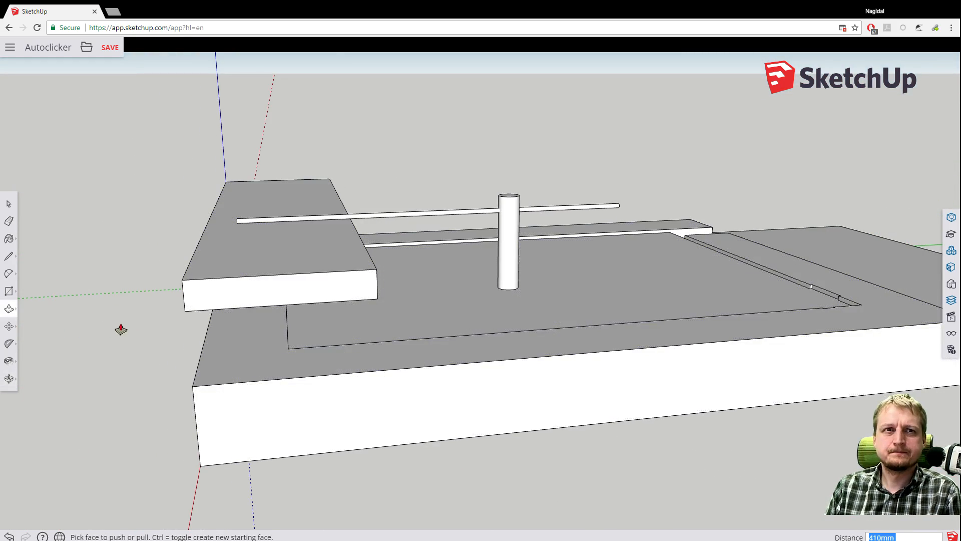
middle_click_drag(121, 329, 232, 270)
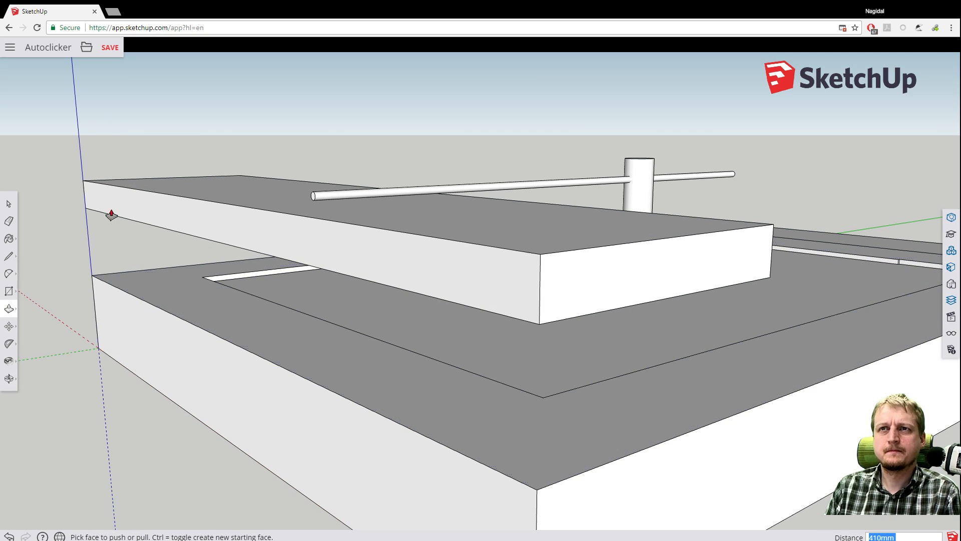
left_click(9, 204)
right_click(141, 205)
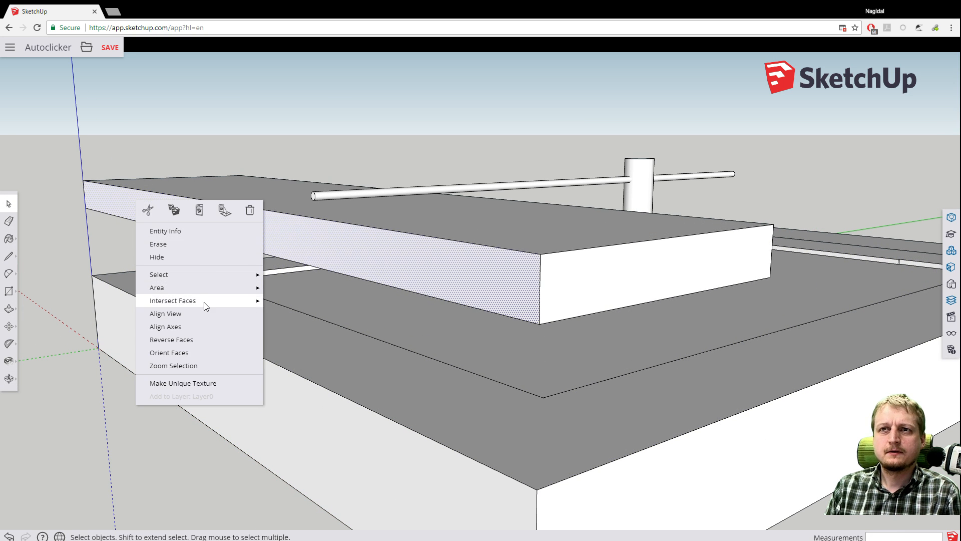
mouse_move(193, 274)
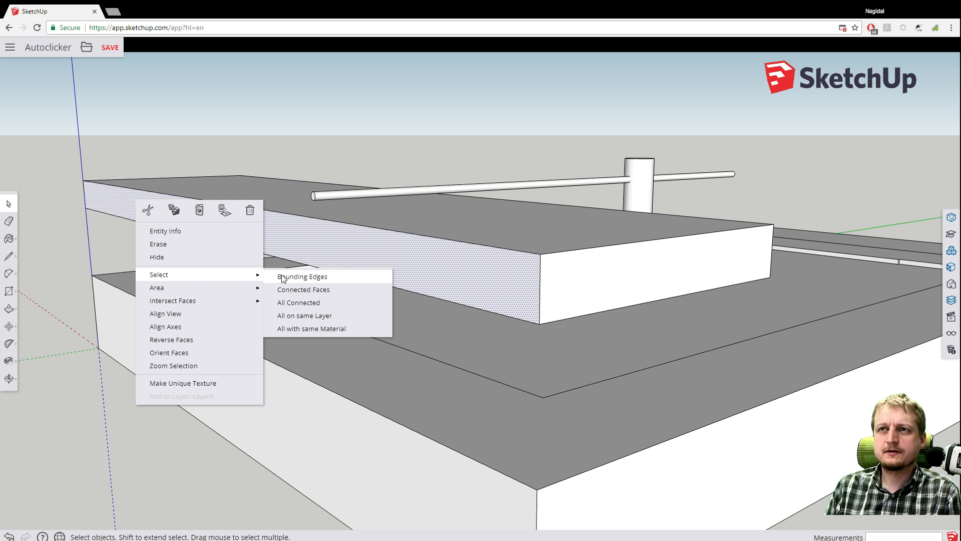
left_click(286, 301)
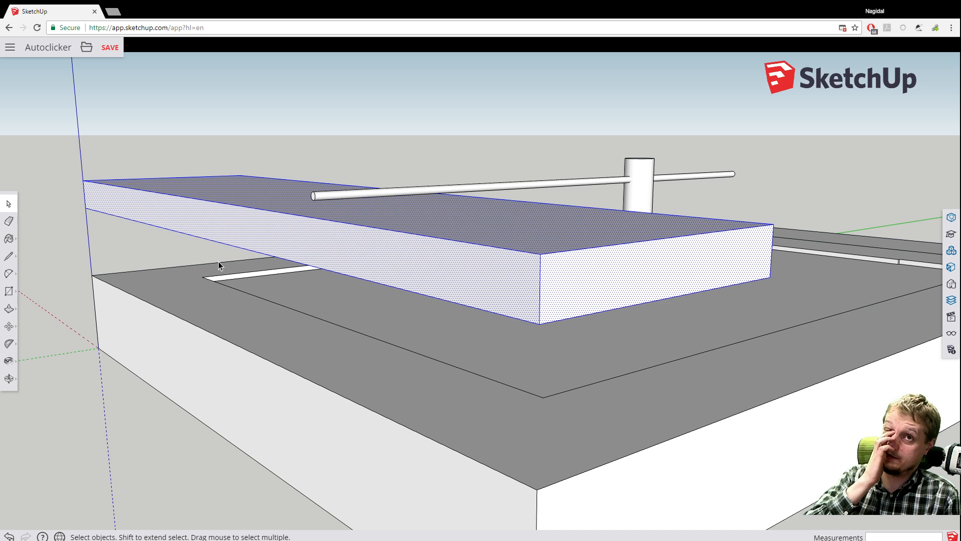
left_click(10, 310)
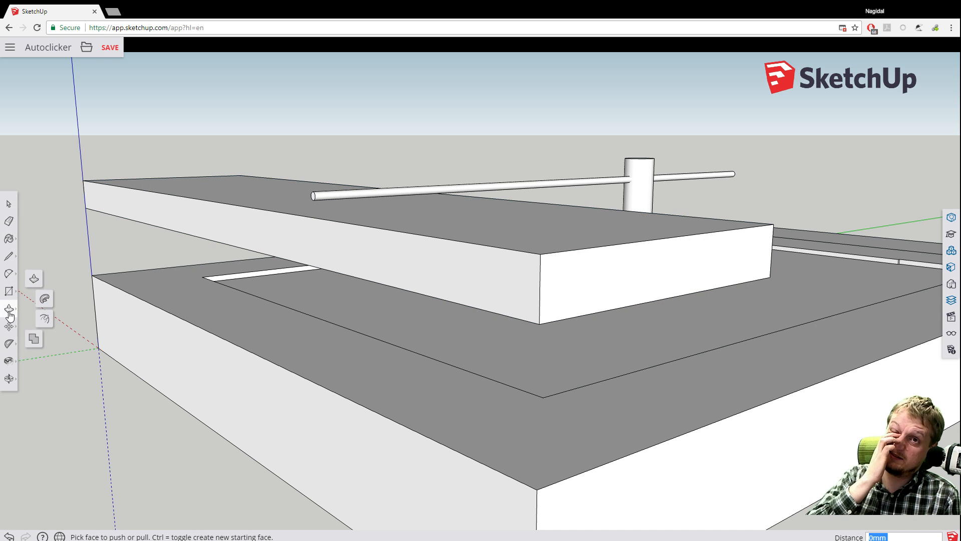
Select all geometry connected to the slab and move it 10 mm upward.
left_click(9, 326)
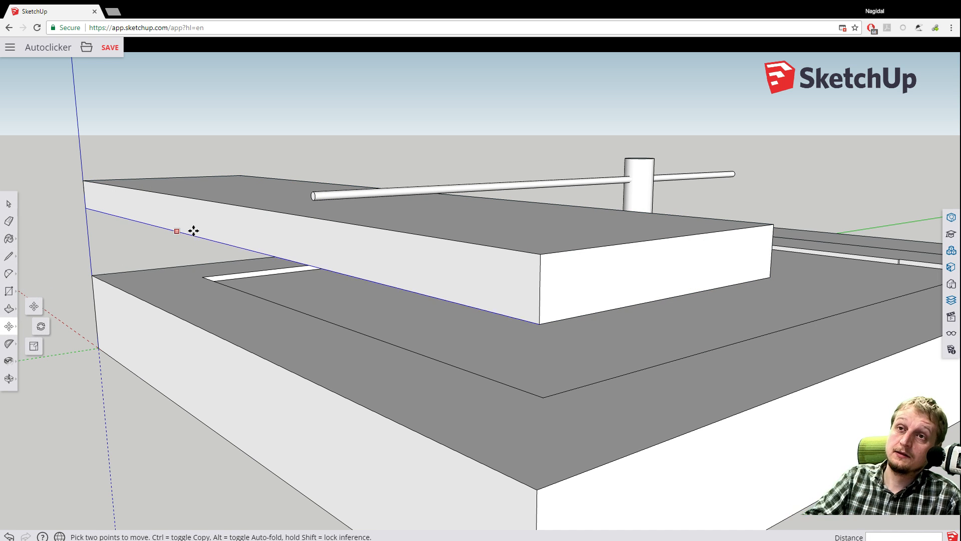
right_click(197, 217)
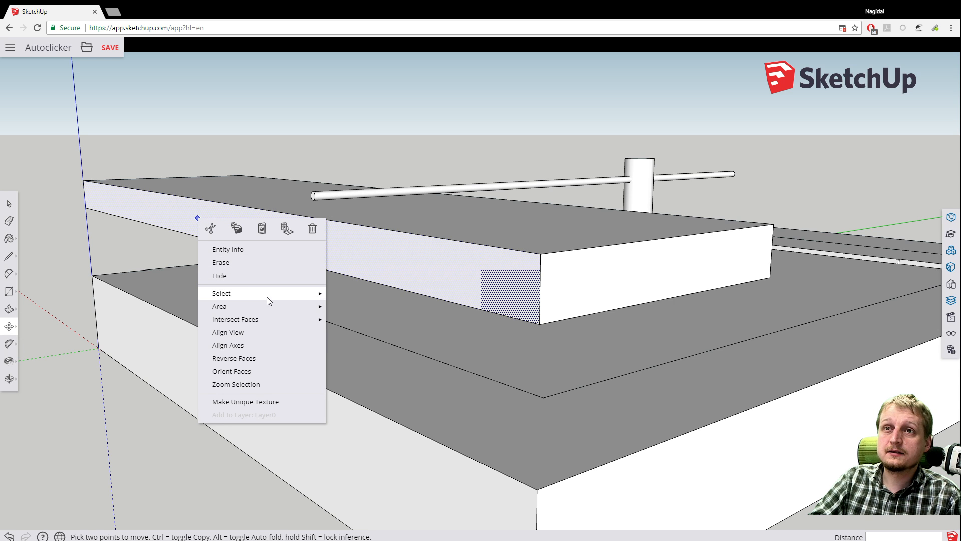
mouse_move(267, 296)
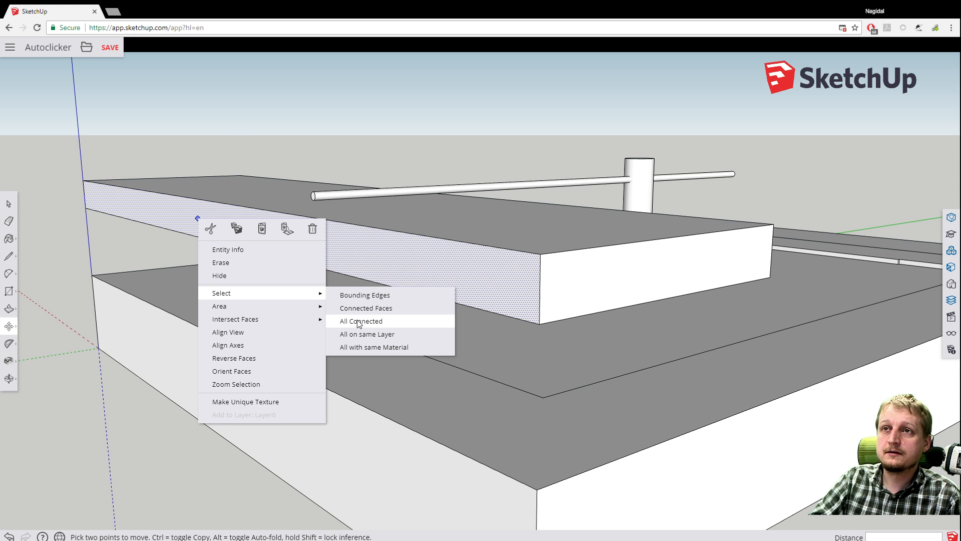
left_click(360, 321)
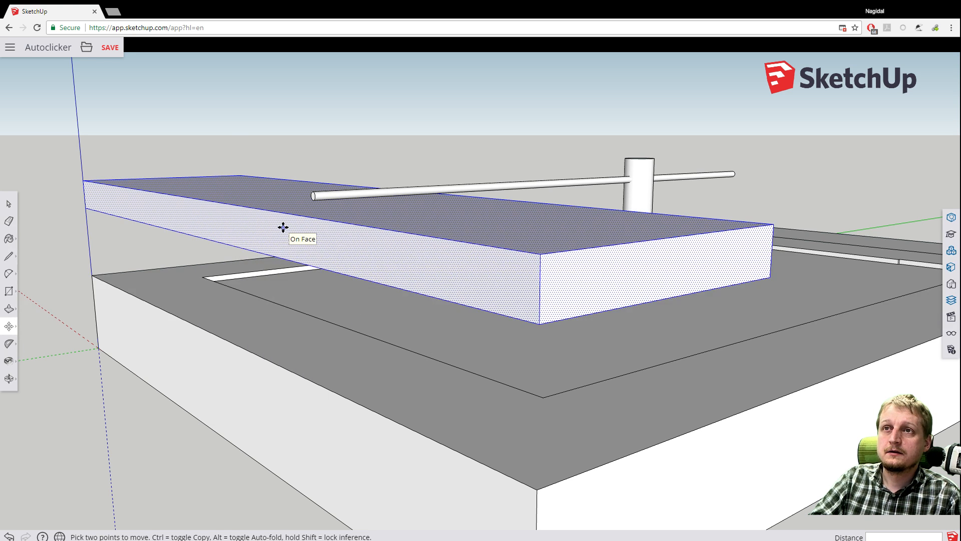
left_click(282, 227)
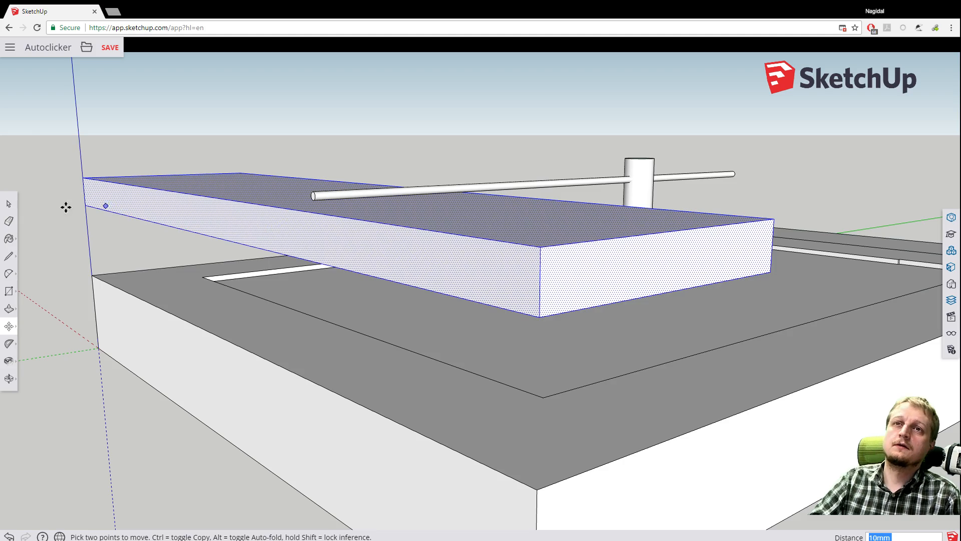
Examine the raised slab's height and position relative to the rod, post and base from above, the front and the side.
middle_click_drag(68, 199, 70, 267)
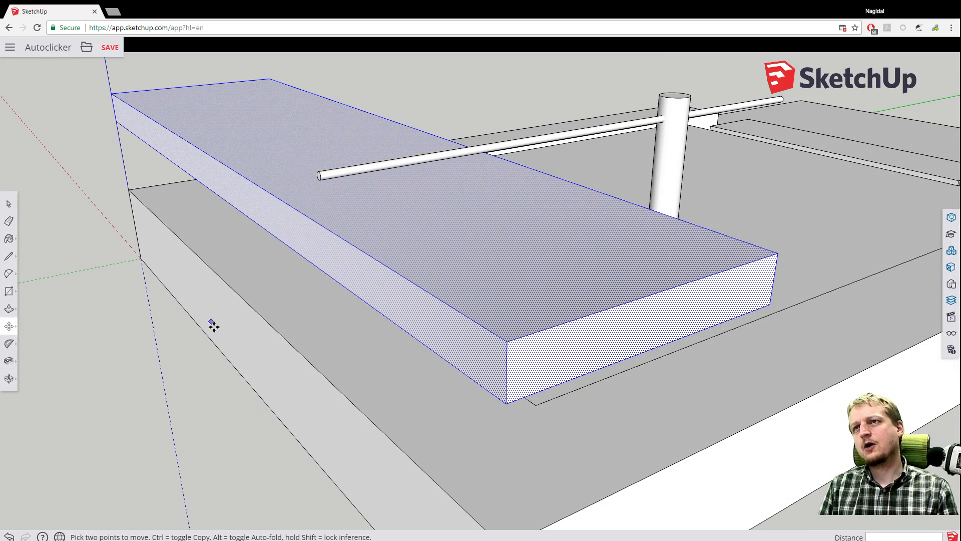
middle_click_drag(213, 325, 125, 349)
scroll(170, 285, "down", 5)
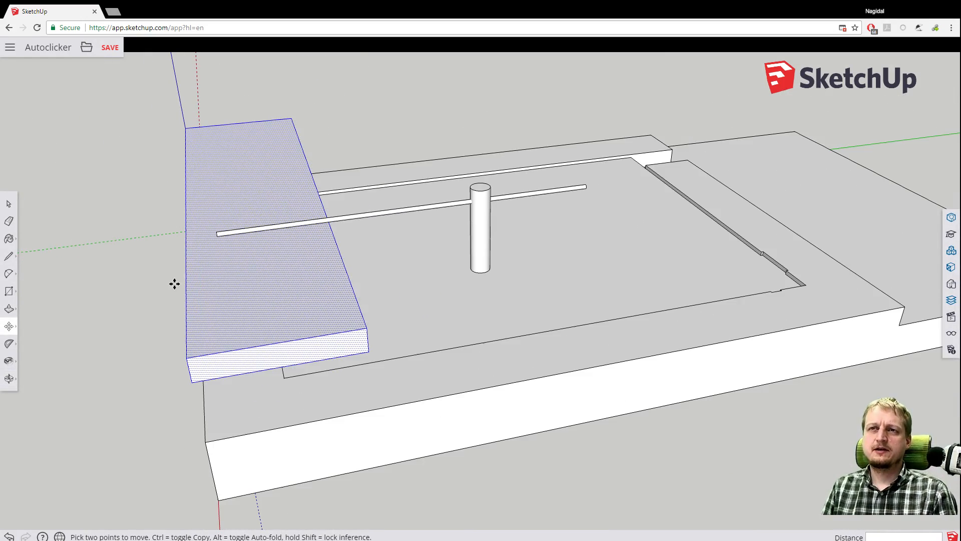
scroll(174, 284, "down", 2)
middle_click_drag(432, 144, 576, 45)
key("m")
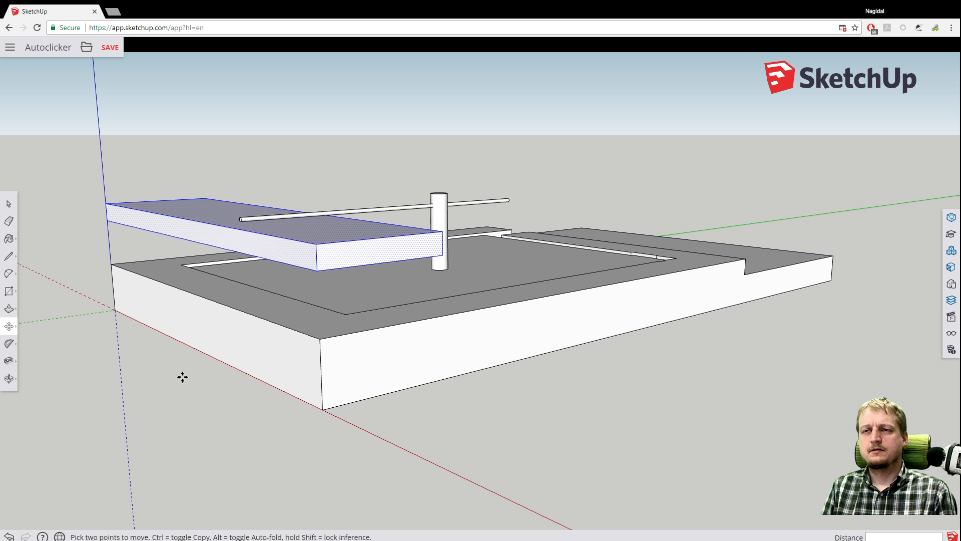
middle_click_drag(182, 375, 405, 374)
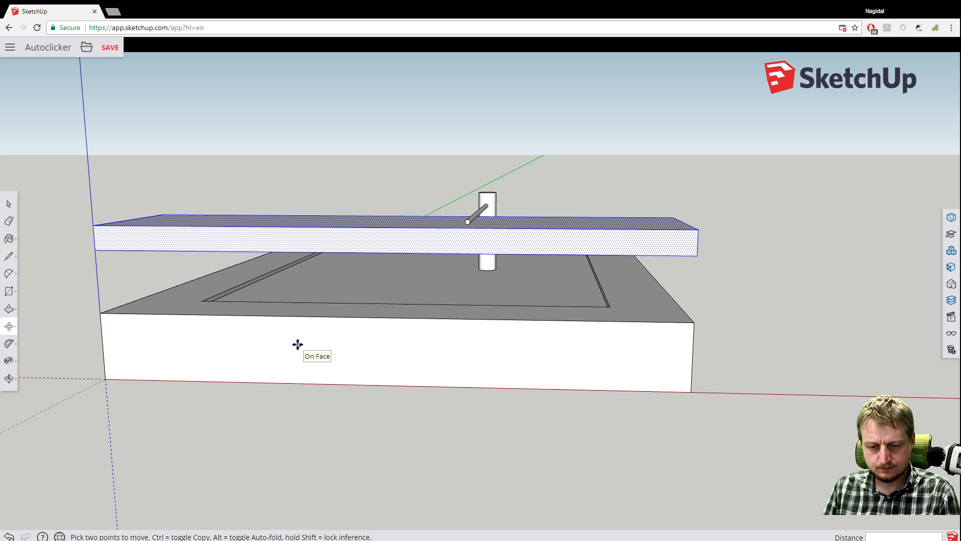
middle_click_drag(756, 234, 652, 238)
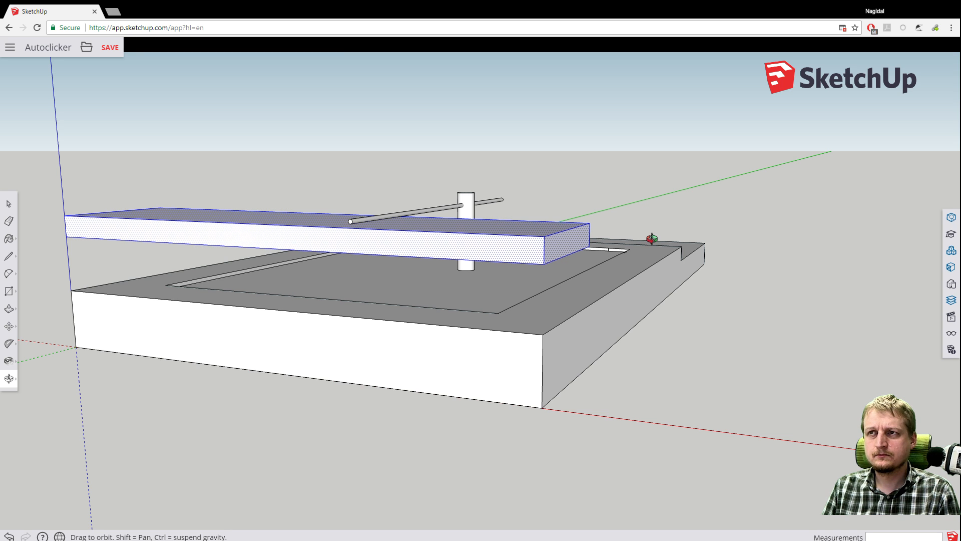
middle_click_drag(651, 238, 588, 256)
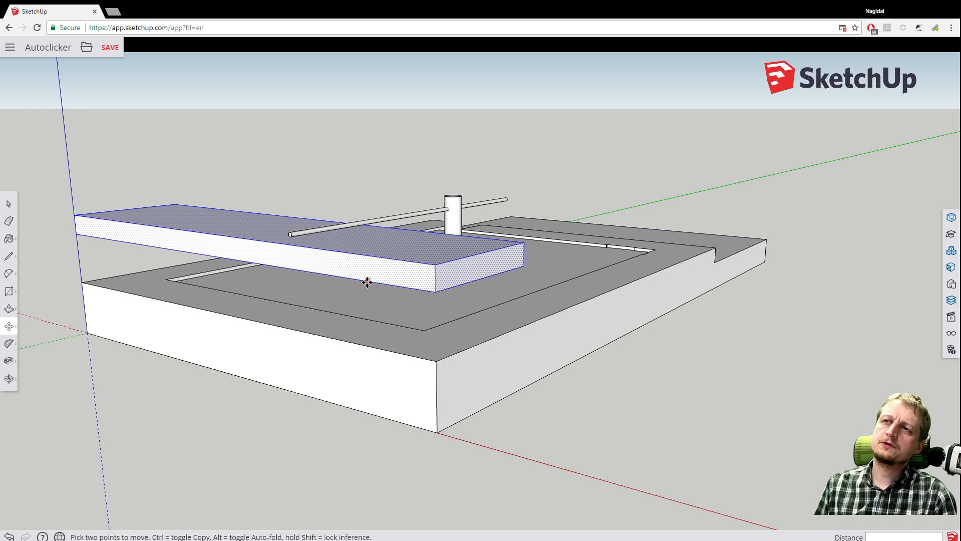
middle_click_drag(563, 386, 498, 397)
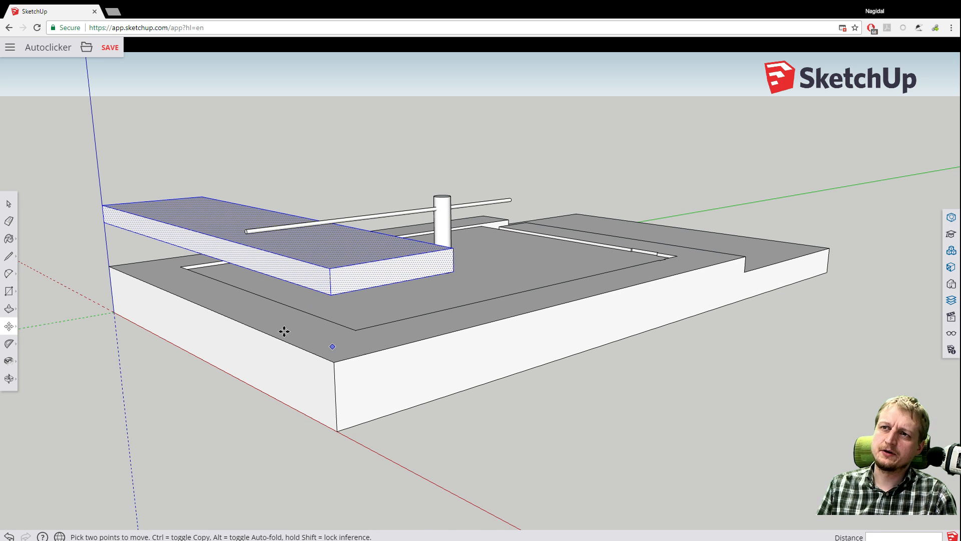
middle_click_drag(628, 378, 422, 424)
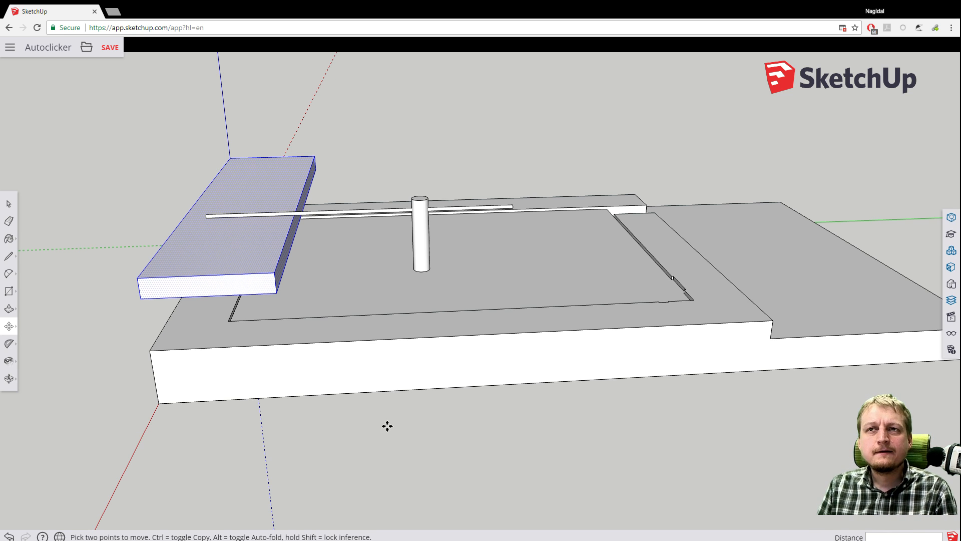
middle_click_drag(285, 444, 75, 368)
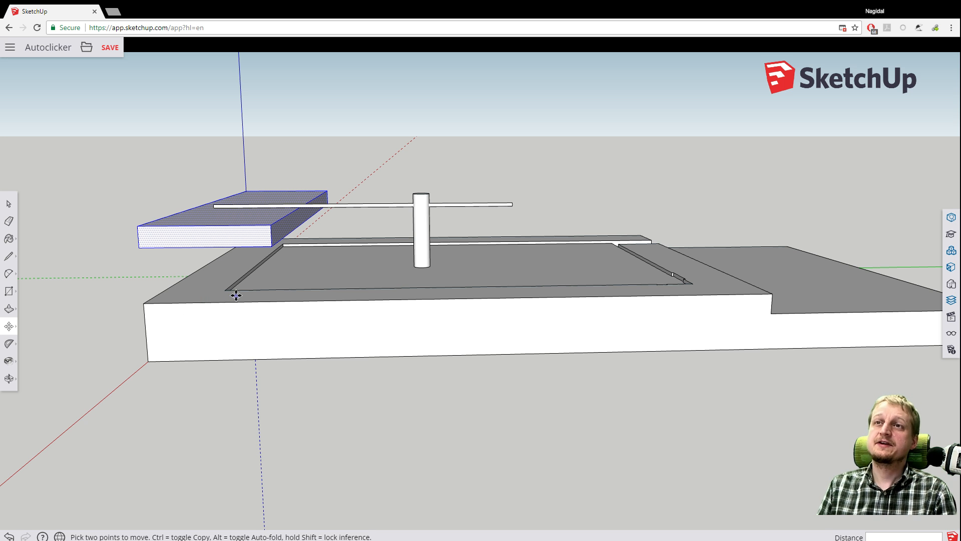
middle_click_drag(583, 177, 528, 240)
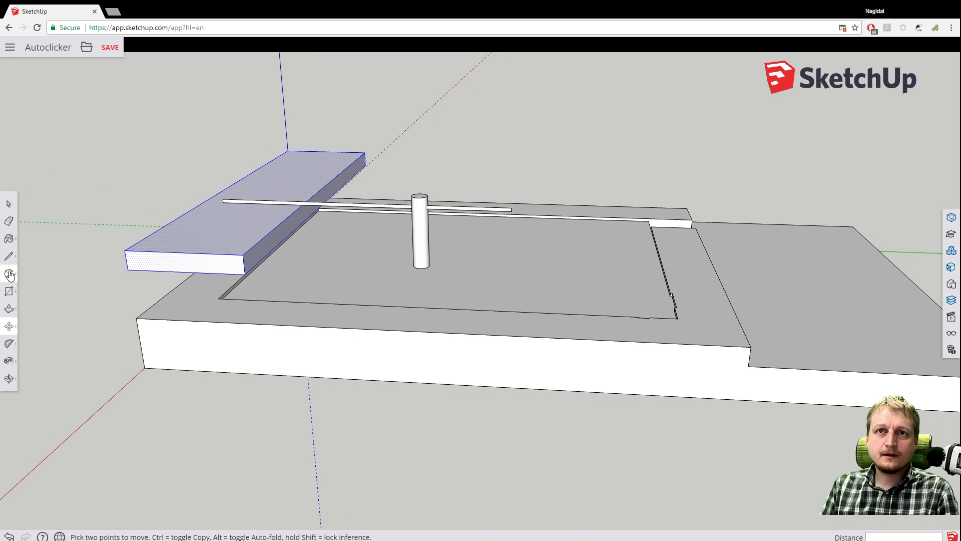
Draw a 2400 mm line across the base's lowered ledge from one long edge to the other, parallel to the ledge's end.
left_click(10, 257)
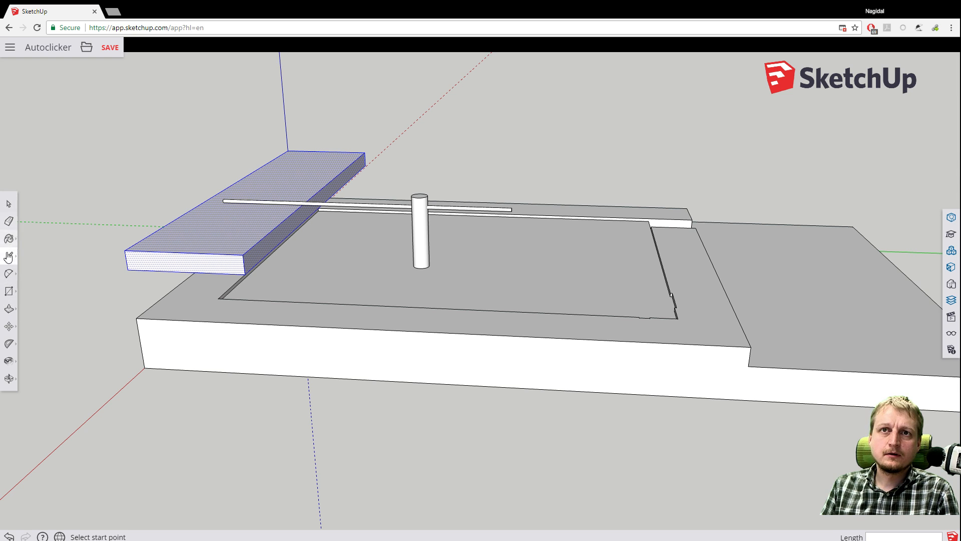
left_click(9, 256)
left_click(26, 247)
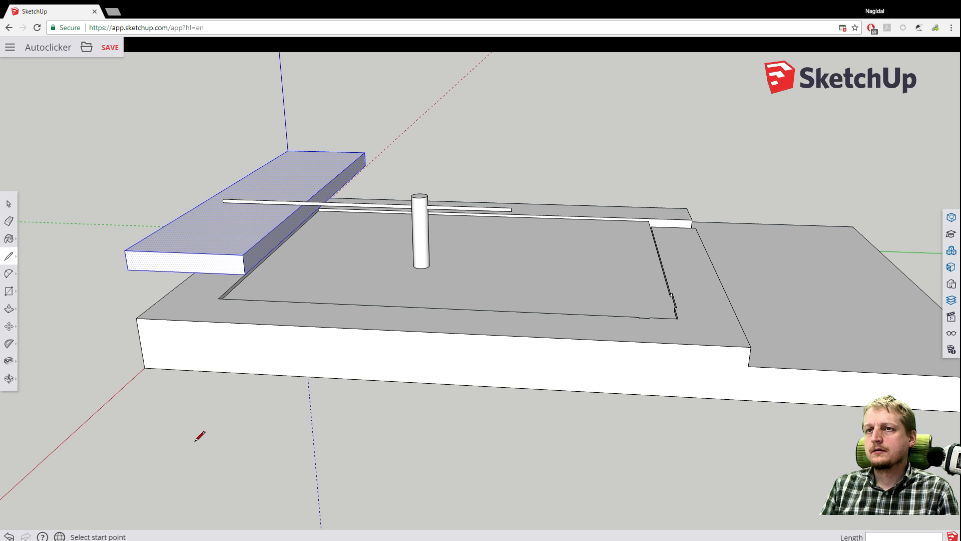
middle_click_drag(367, 430, 171, 195)
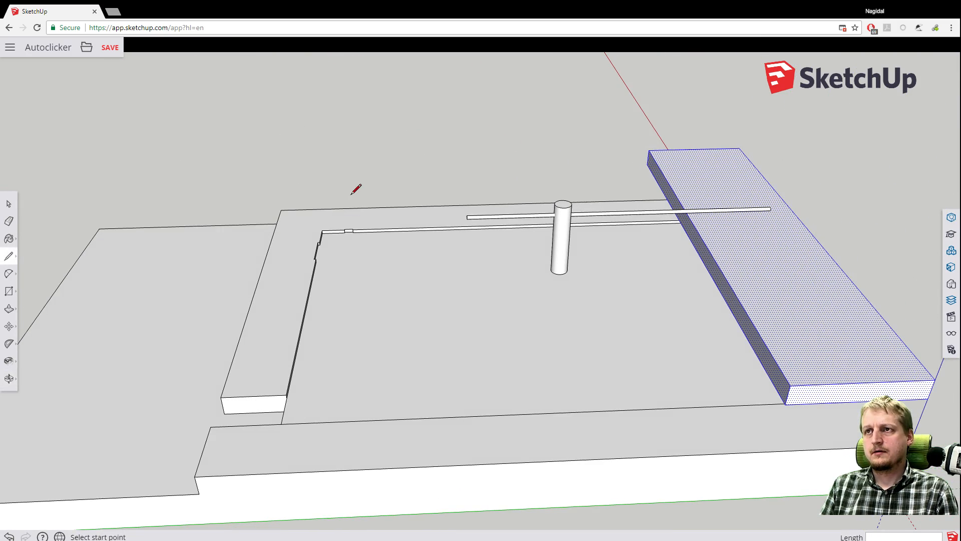
left_click(429, 205)
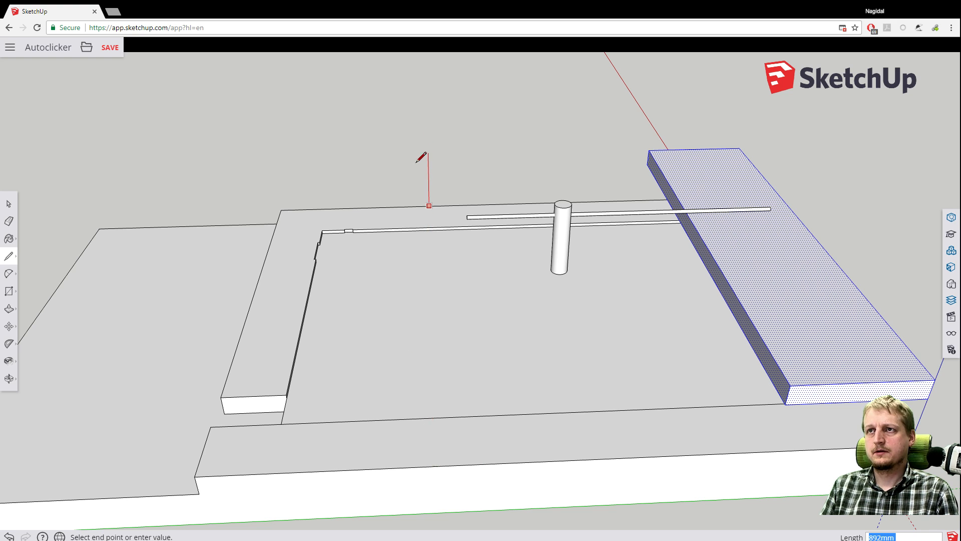
key("Escape")
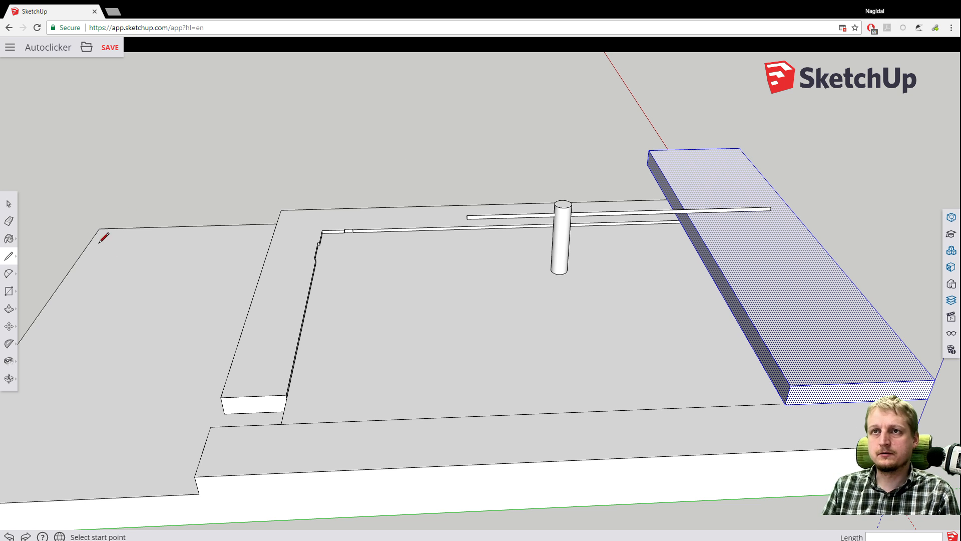
left_click(204, 226)
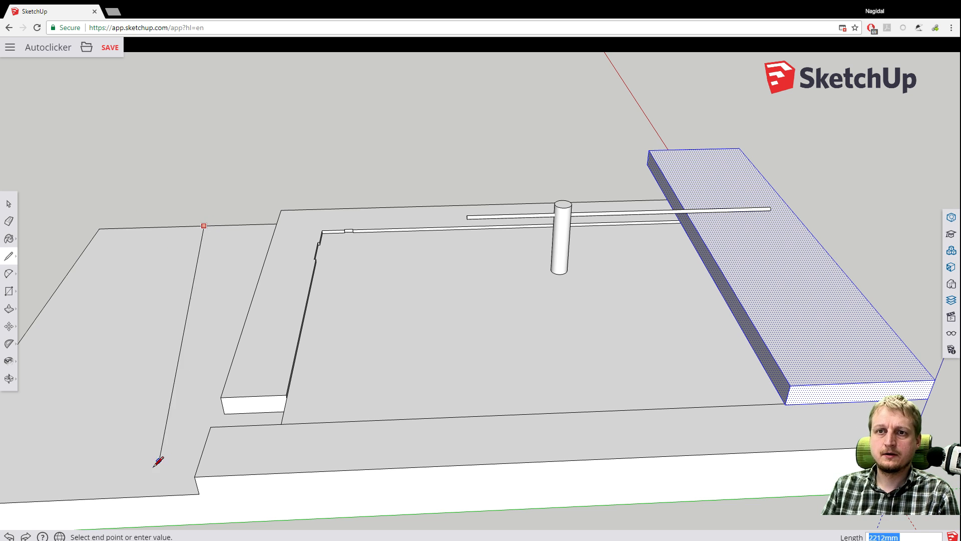
left_click(72, 499)
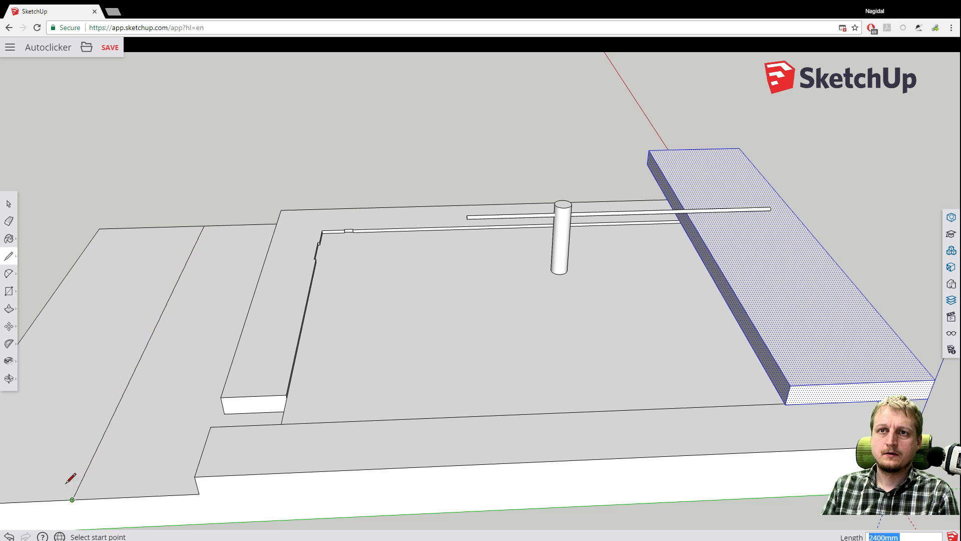
Outline an upright rectangular panel on the ledge line, with vertical sides at both ends and a parallel 2400 mm upper edge.
left_click(33, 399)
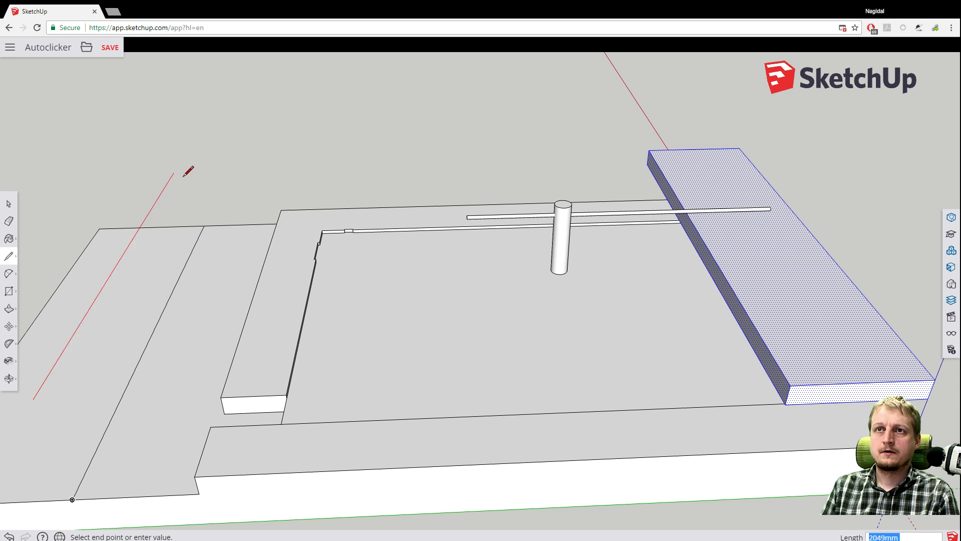
left_click(187, 149)
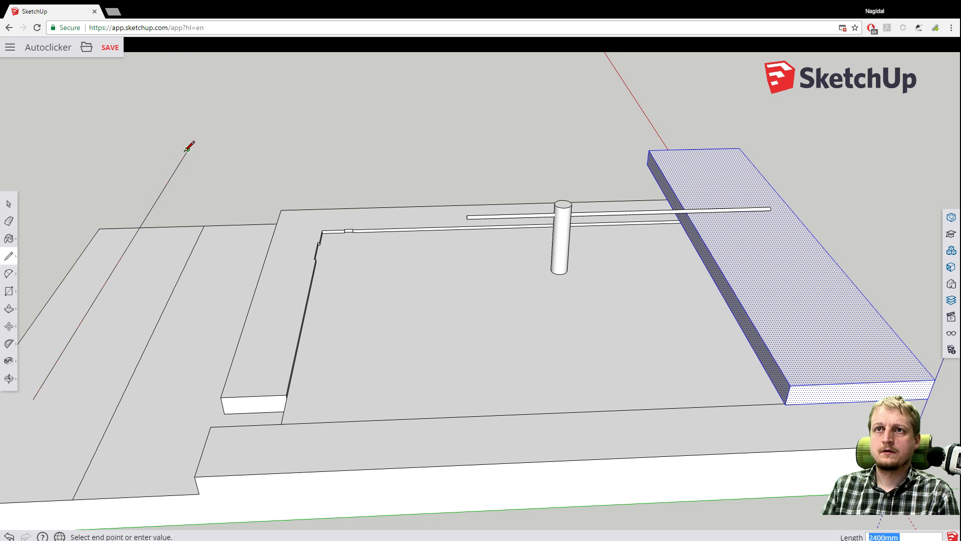
left_click(203, 226)
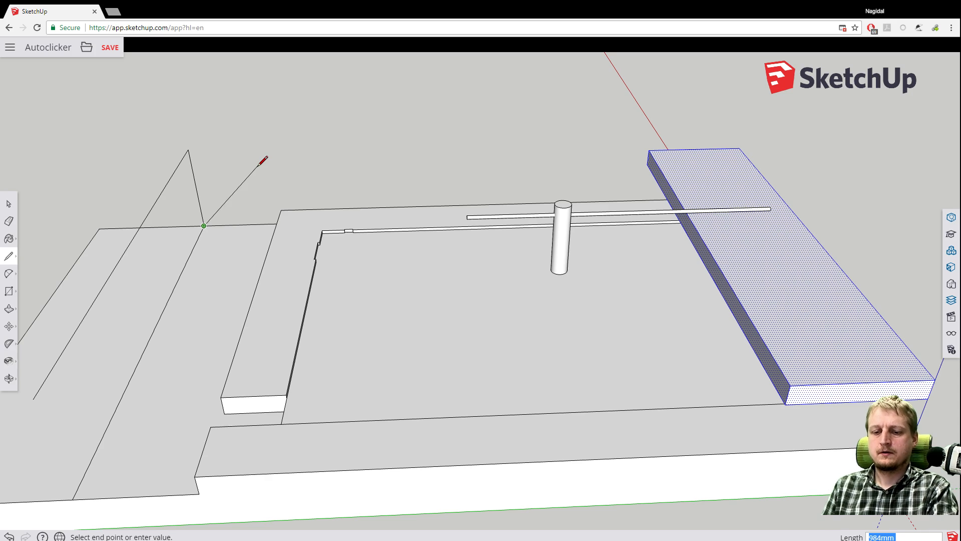
key("Escape")
middle_click_drag(271, 155, 314, 240)
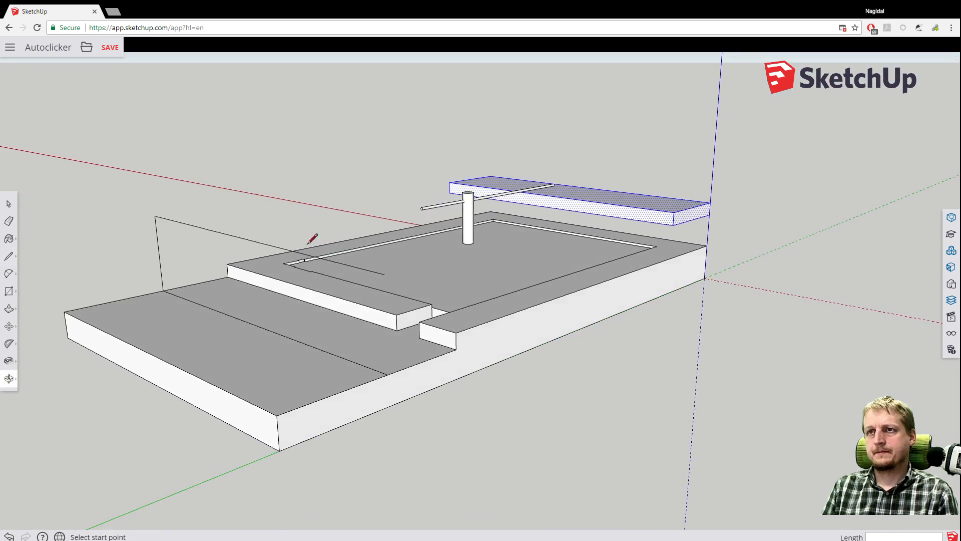
left_click(384, 274)
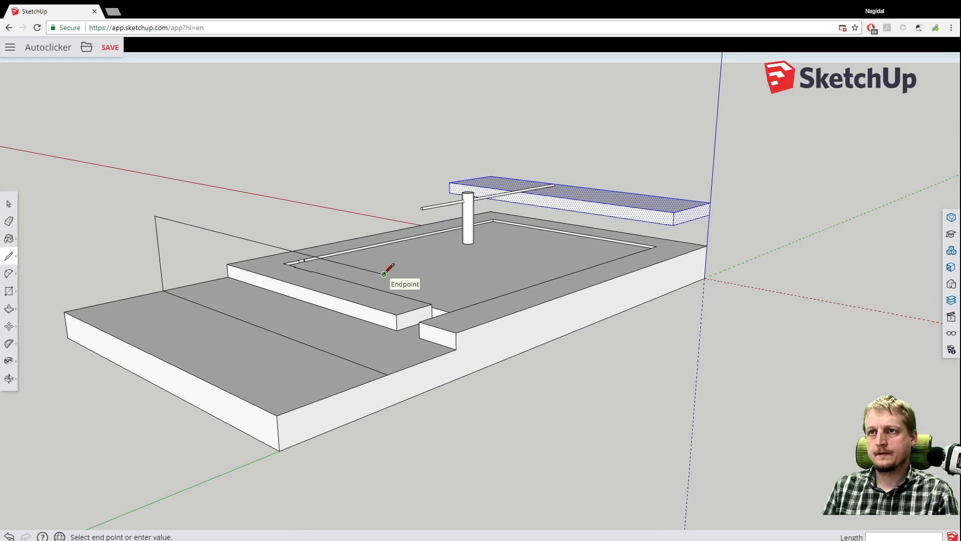
left_click(387, 374)
mouse_move(379, 170)
middle_mouse_down()
mouse_move(189, 249)
mouse_move(78, 223)
mouse_move(58, 191)
mouse_move(129, 158)
middle_mouse_up()
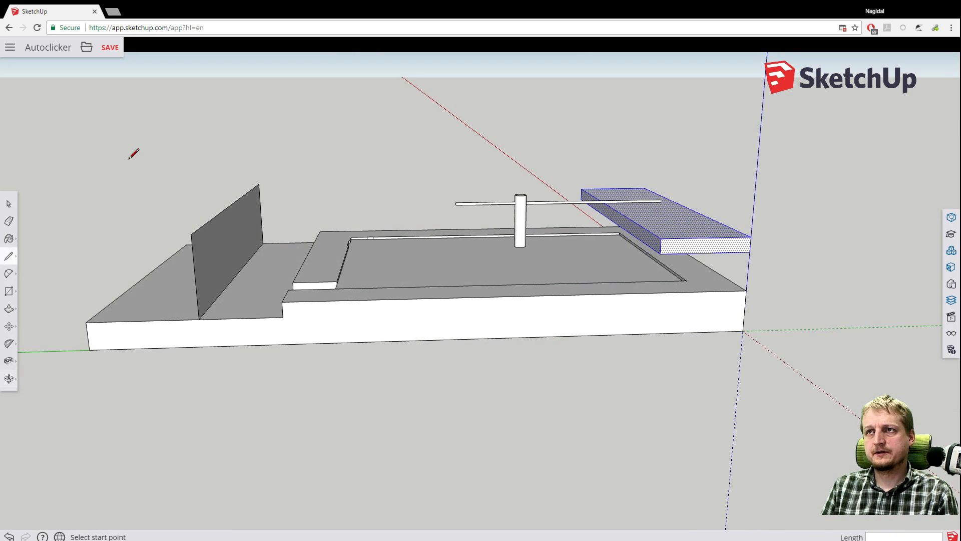
Outline a horizontal face about 1760 mm deep from the upright panel's upper edge toward the post, overhanging one side by about 204 mm.
left_click(191, 234)
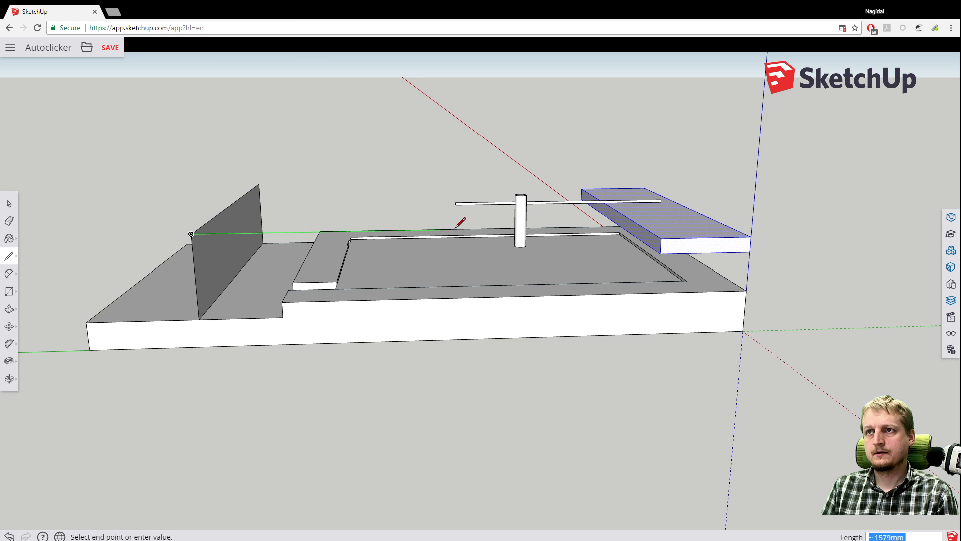
mouse_move(407, 197)
middle_mouse_down()
mouse_move(457, 200)
mouse_move(513, 243)
middle_mouse_up()
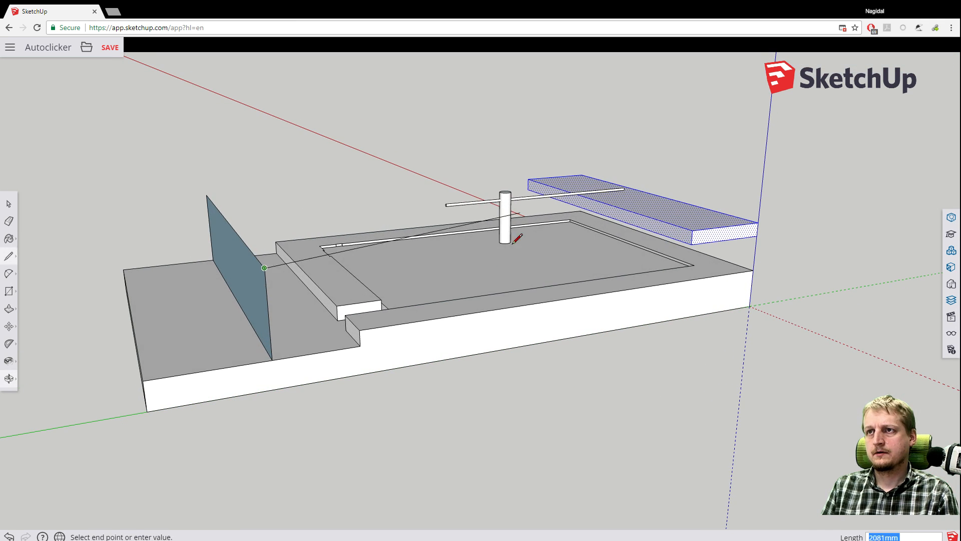
left_click(546, 238)
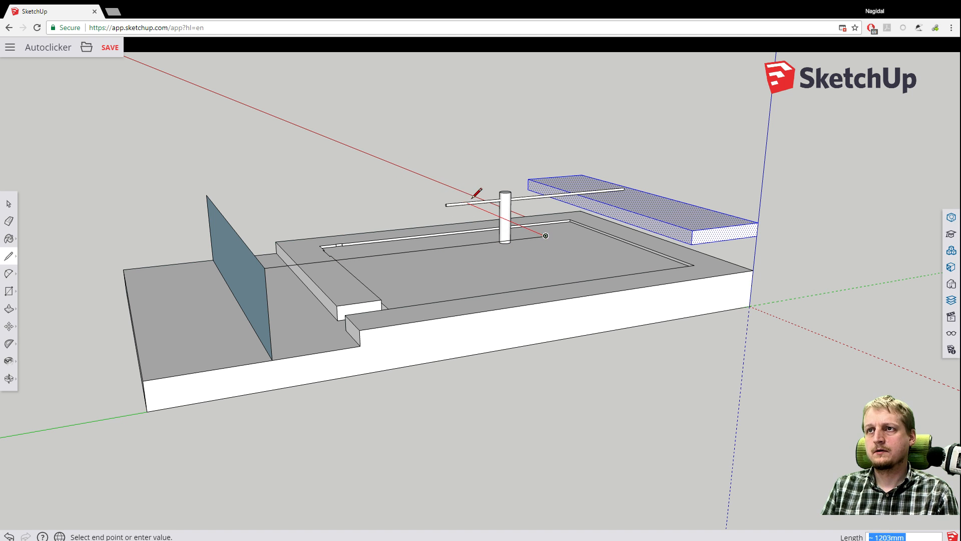
left_click(405, 176)
mouse_move(253, 231)
middle_mouse_down()
mouse_move(465, 279)
mouse_move(697, 294)
mouse_move(864, 241)
mouse_move(776, 210)
mouse_move(653, 328)
mouse_move(442, 290)
middle_mouse_up()
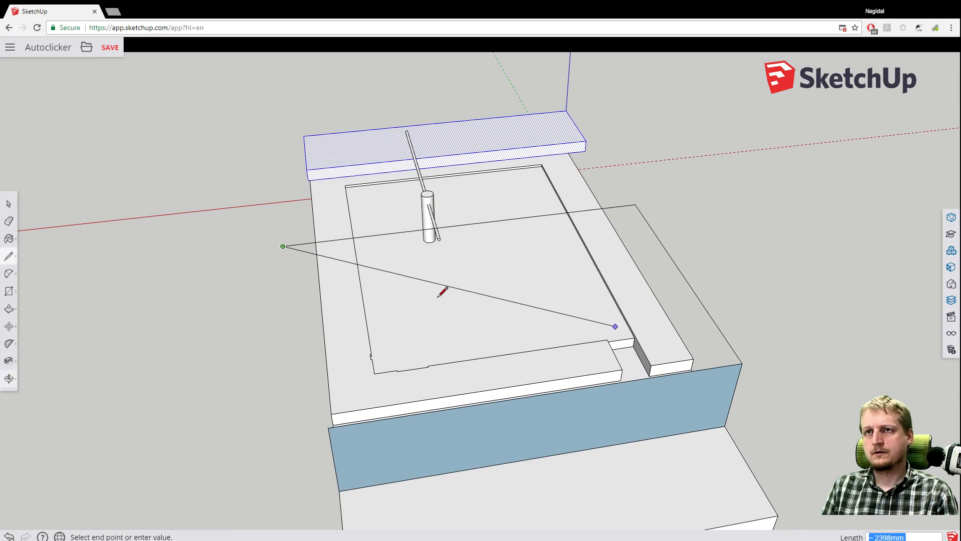
left_click(289, 433)
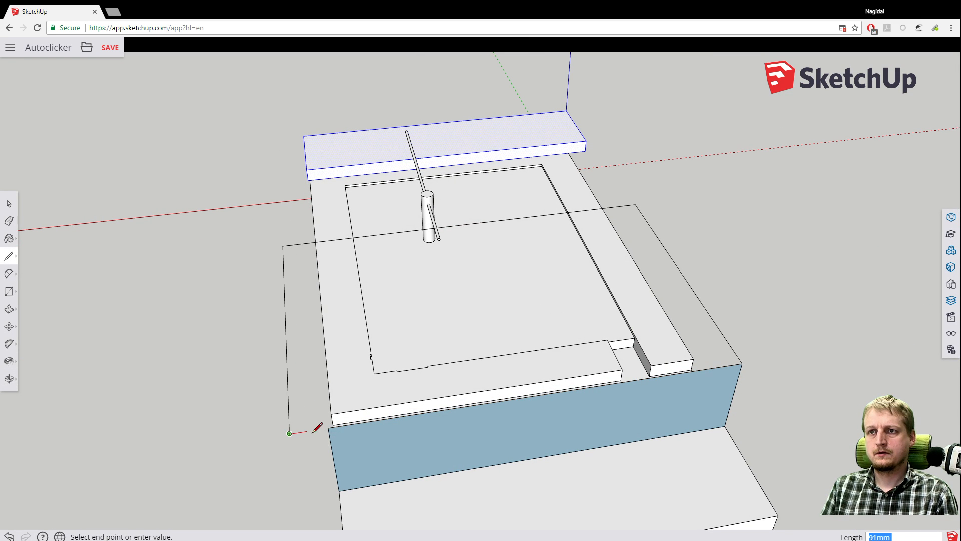
left_click(328, 427)
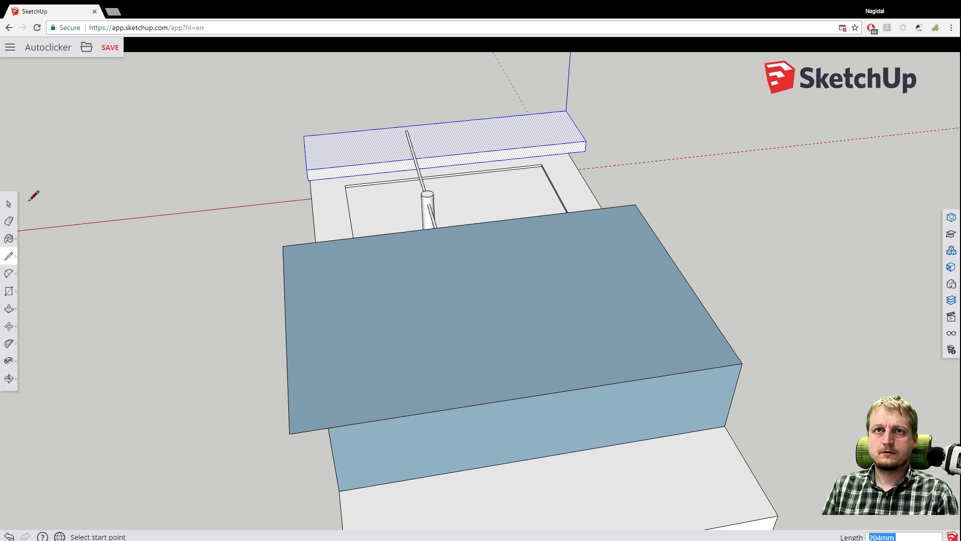
Divide the horizontal face with a line from the upright panel's upper corner to the far edge and delete the overhanging strip's face.
left_click(8, 203)
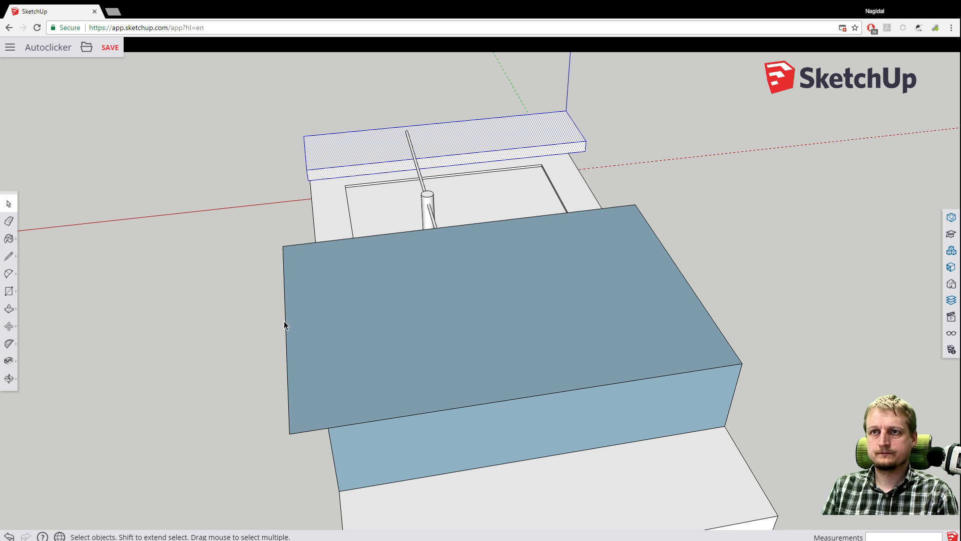
left_click(9, 378)
left_click_drag(201, 389, 435, 324)
key("space")
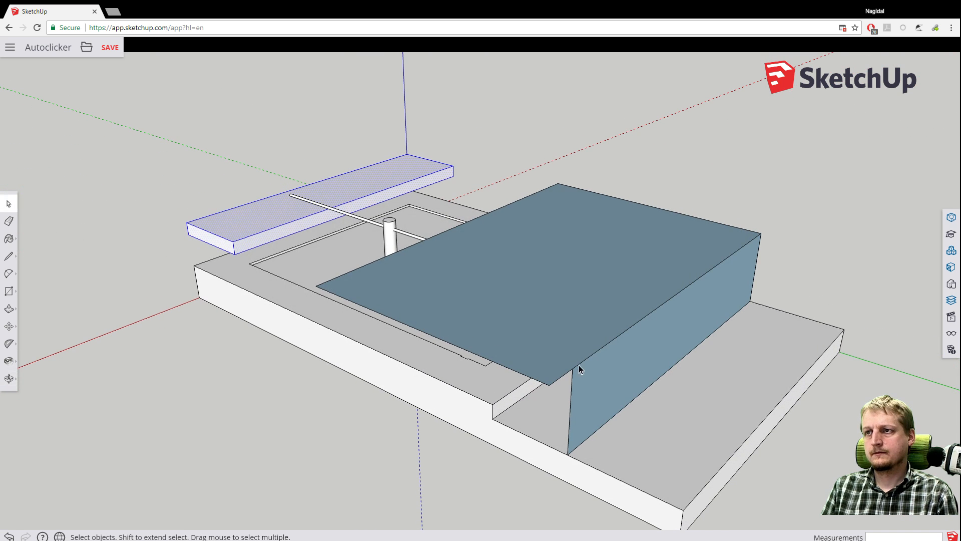
left_click(9, 256)
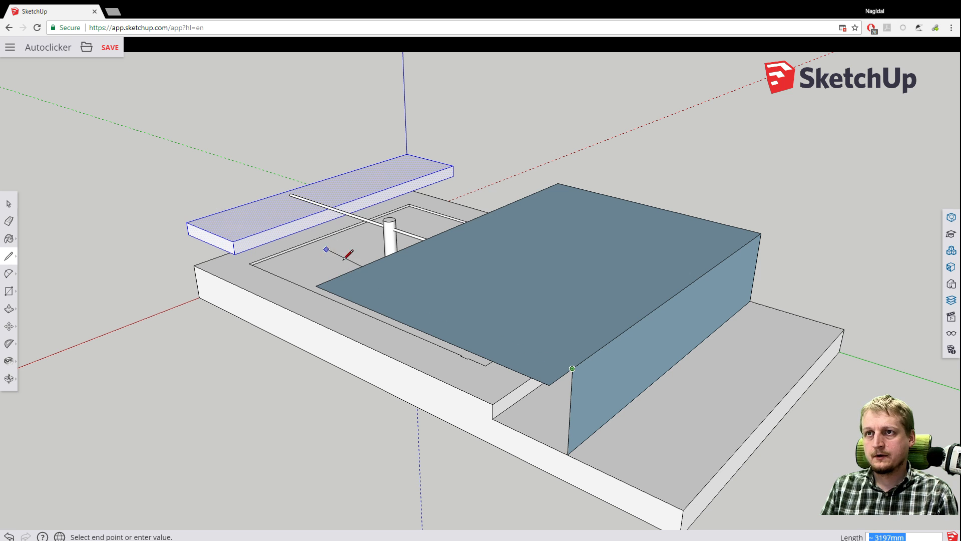
left_click(340, 276)
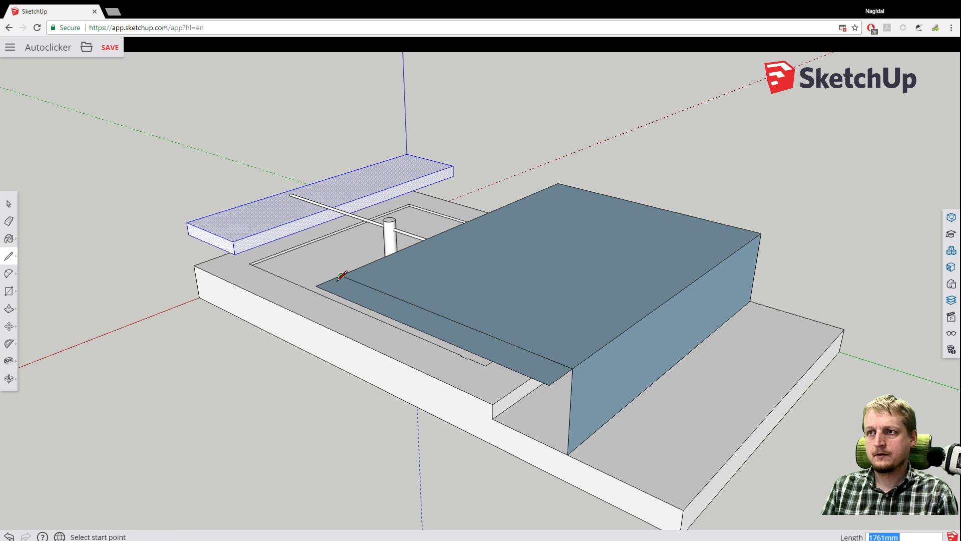
left_click(9, 204)
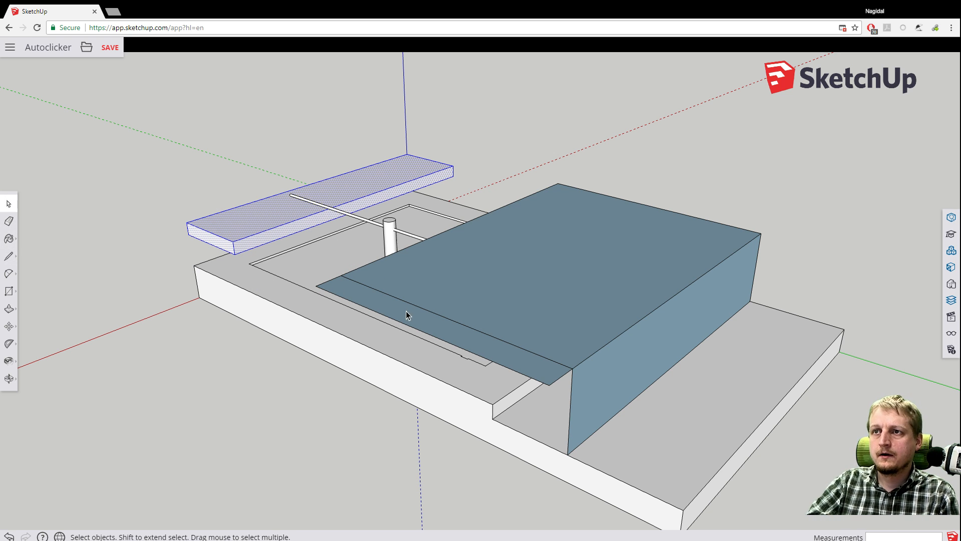
left_click(407, 315)
key("Delete")
Delete the upright panel's face and its edges on the ledge, along with the leftover outline of the removed strip.
left_click(608, 385)
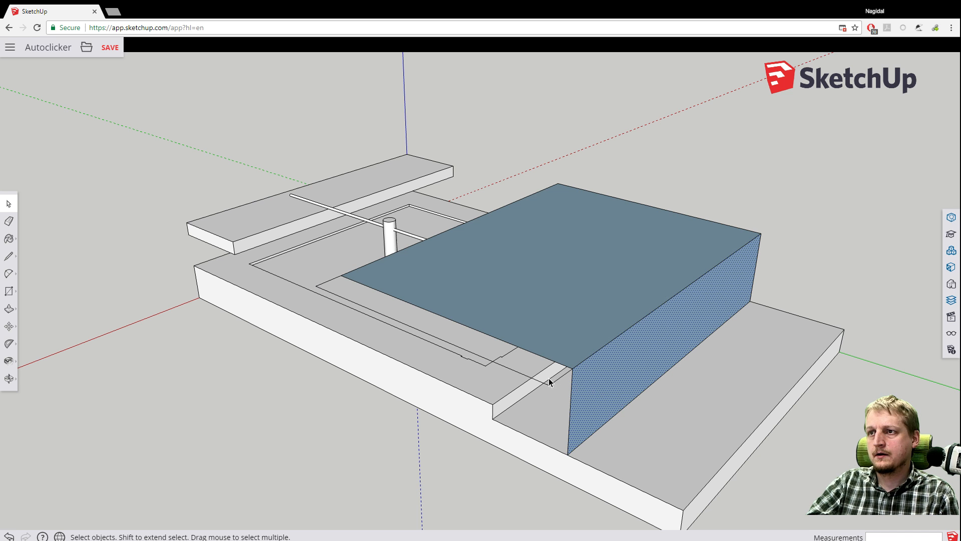
right_click(601, 380)
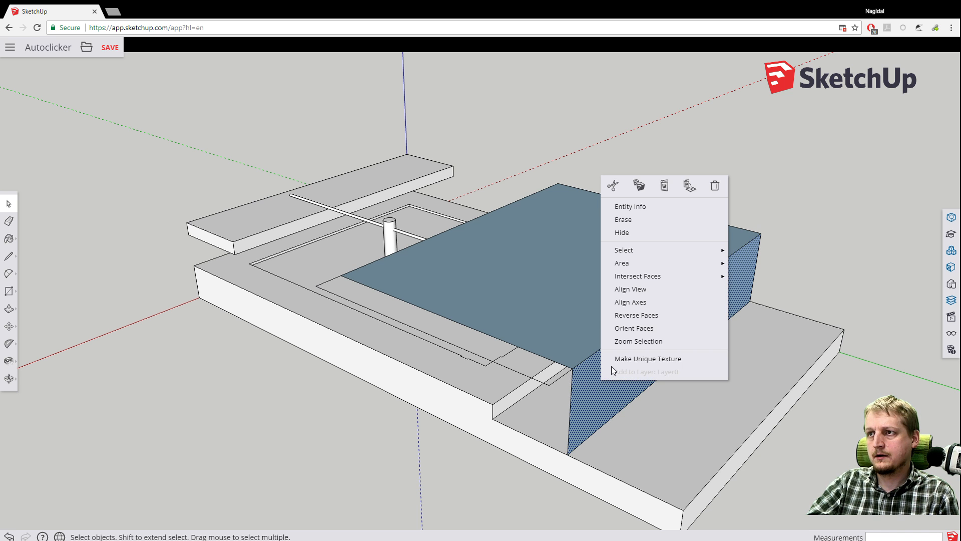
left_click(590, 406)
key("Delete")
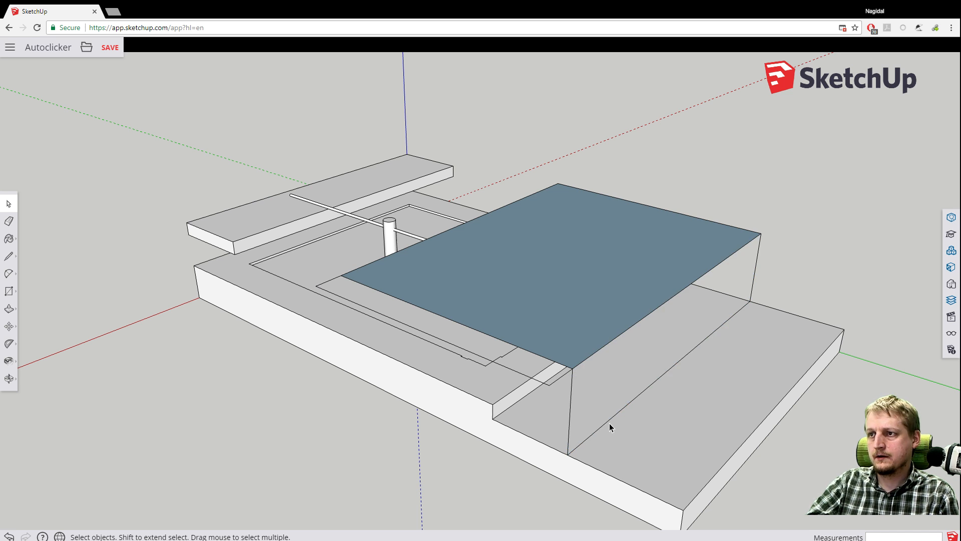
left_click(609, 425)
key("Delete")
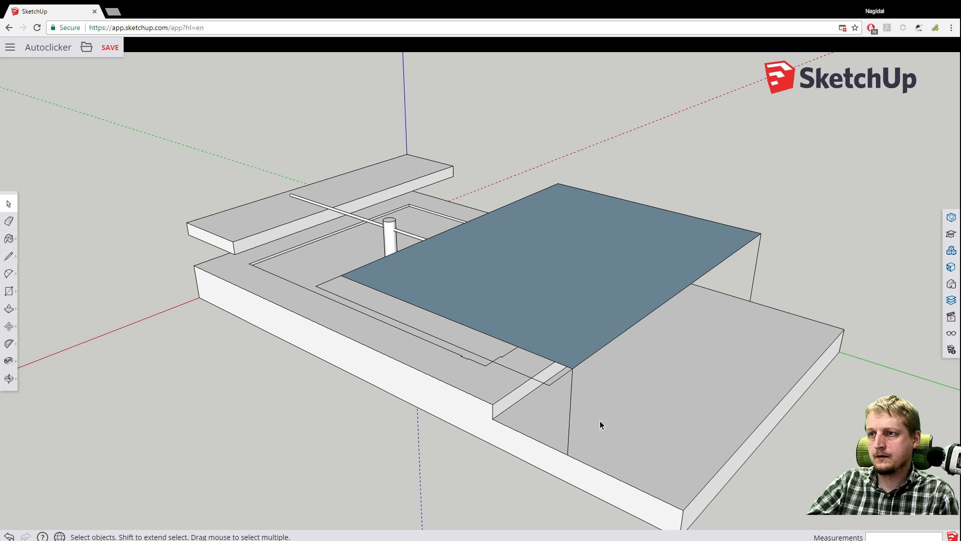
left_click(572, 397)
key("Delete")
left_click(754, 282)
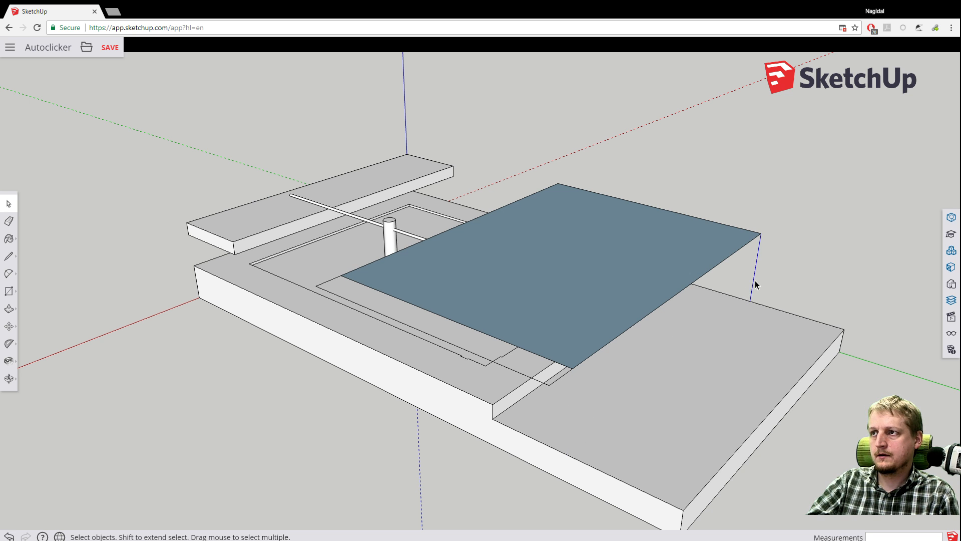
key("Delete")
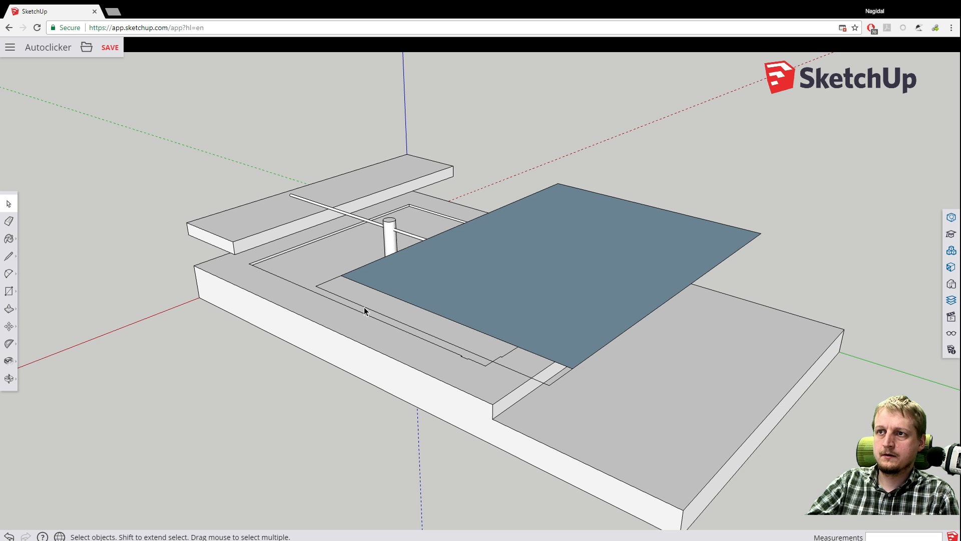
key("Delete")
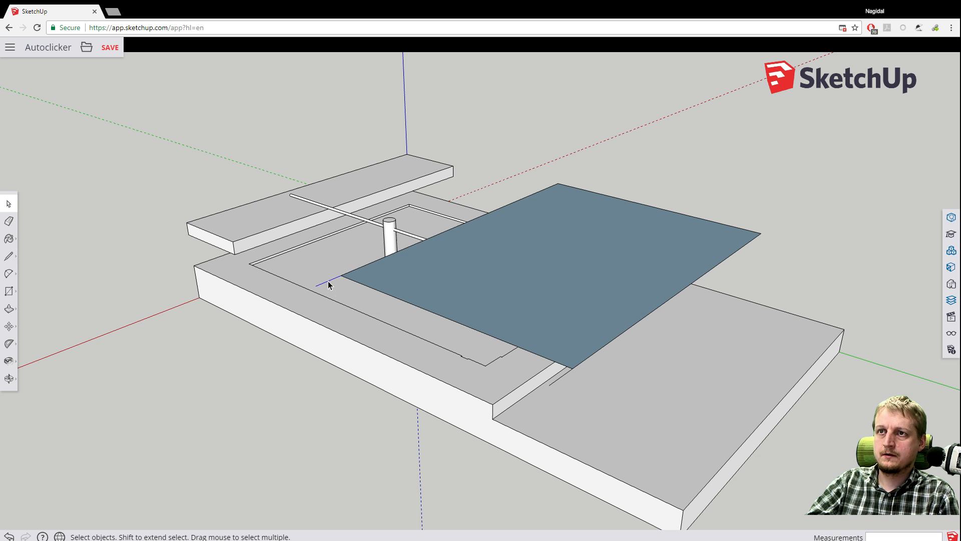
Move the floating horizontal panel straight down about 65 mm toward the base.
middle_click_drag(561, 378, 602, 231)
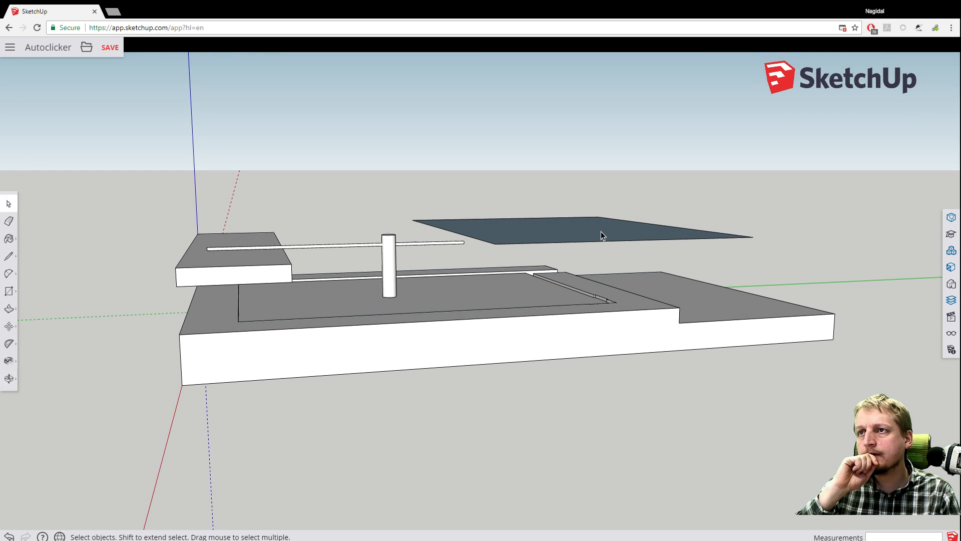
middle_click_drag(599, 141, 595, 165)
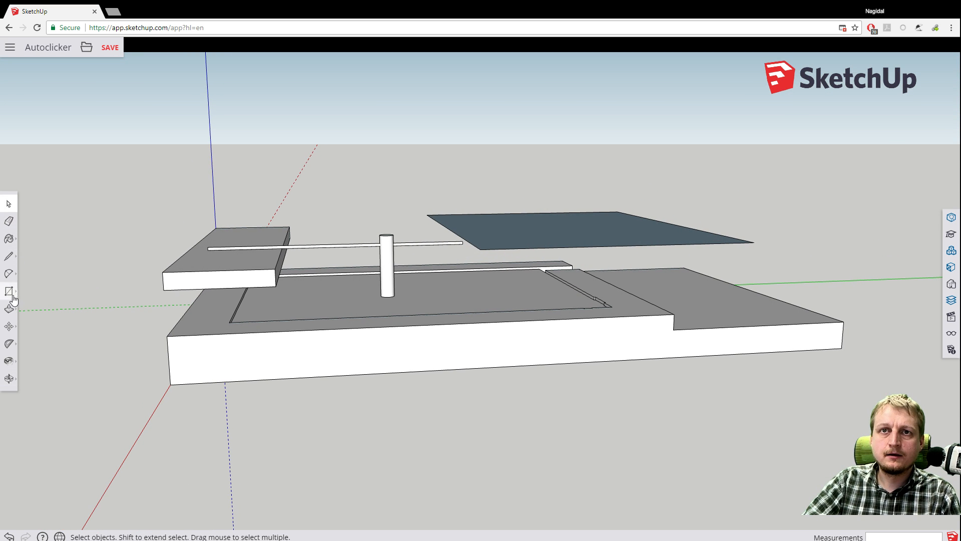
left_click(9, 326)
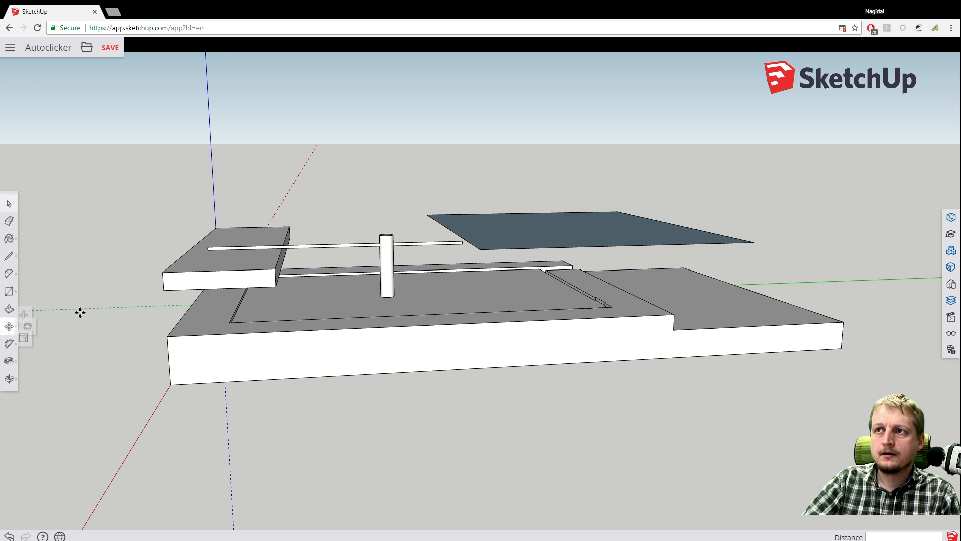
left_click(554, 231)
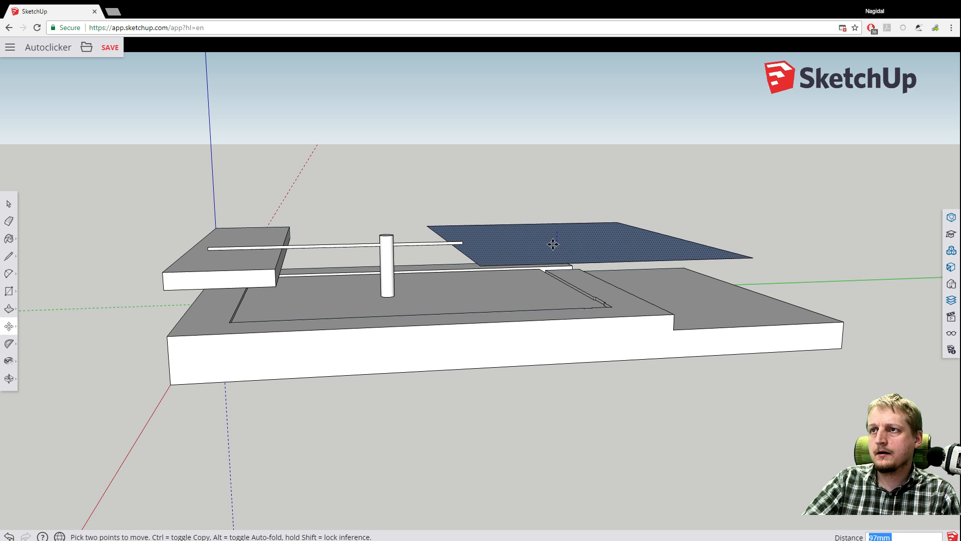
left_click(551, 240)
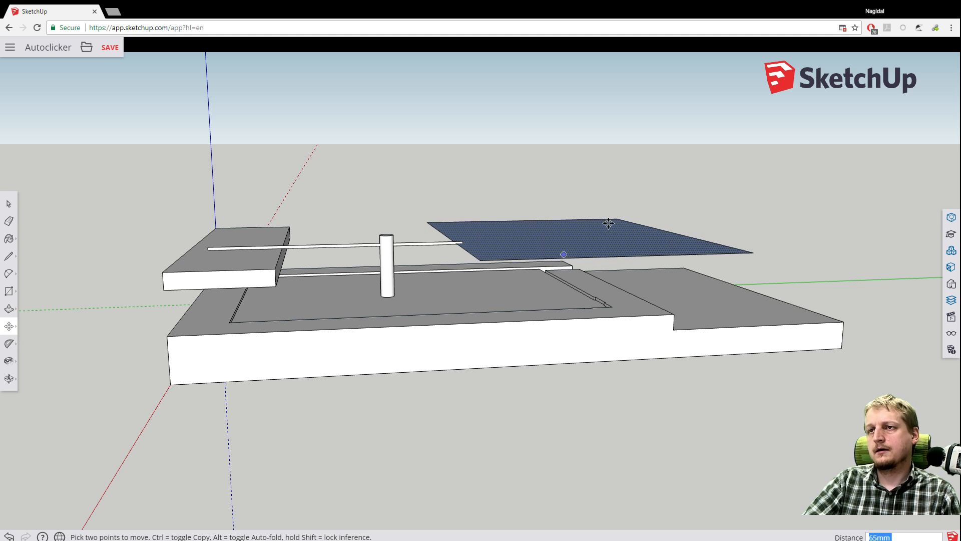
Try to draw a small arc with a bulge of about 20 mm on the floating panel's front edge, and undo it.
middle_click_drag(522, 293, 554, 321)
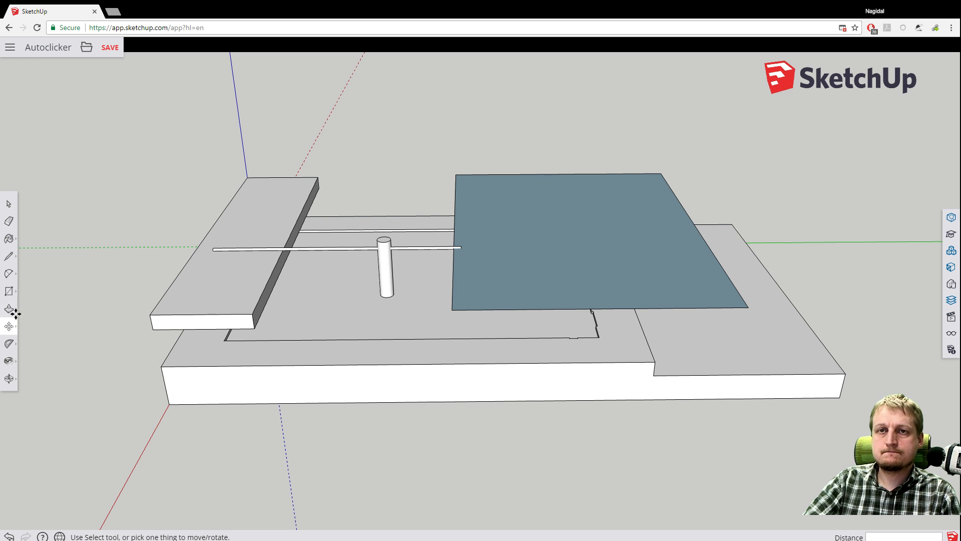
left_click(10, 276)
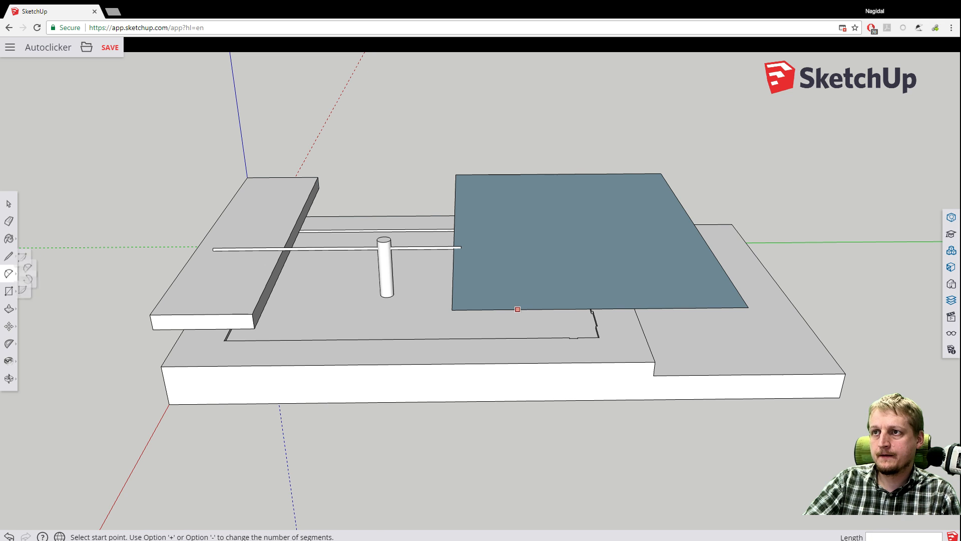
left_click(518, 308)
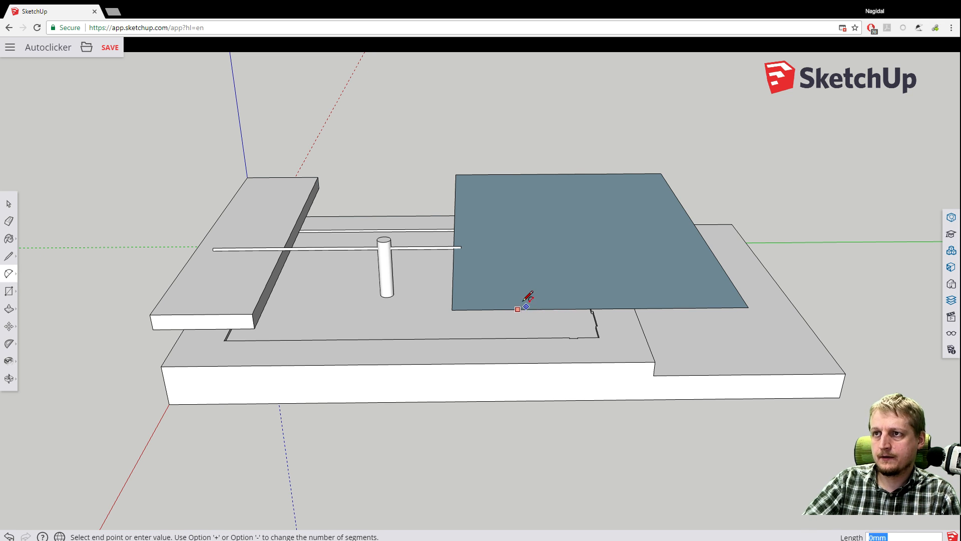
scroll(528, 295, "up", 3)
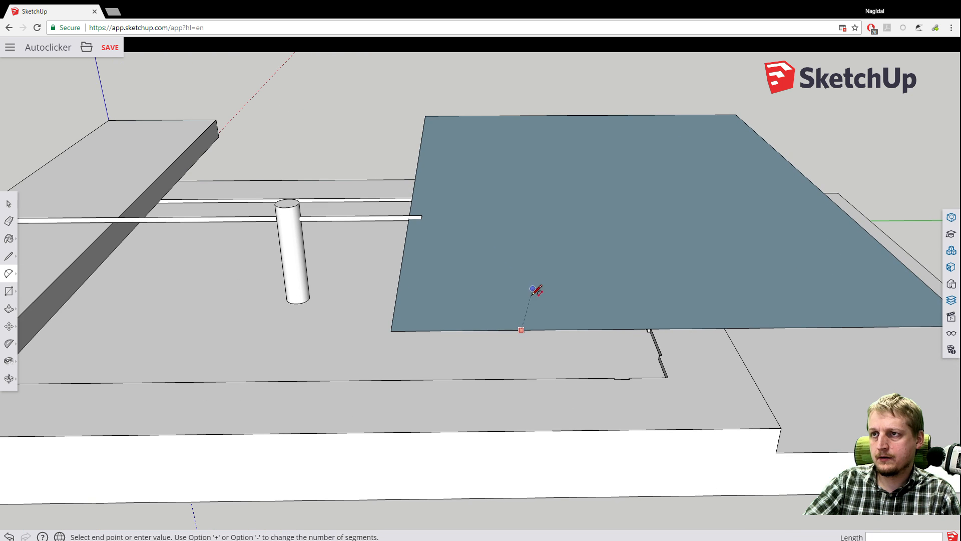
middle_click_drag(521, 296, 660, 272)
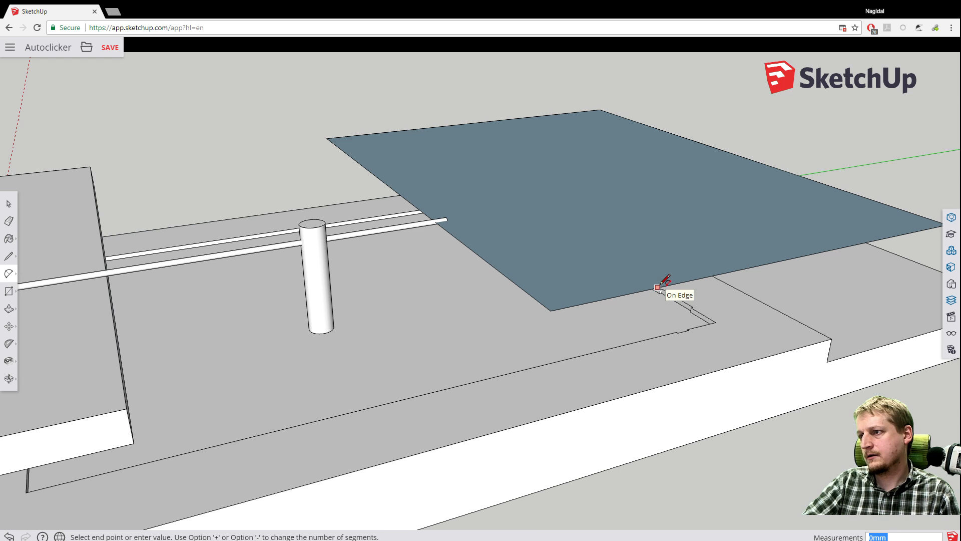
scroll(657, 287, "up", 3)
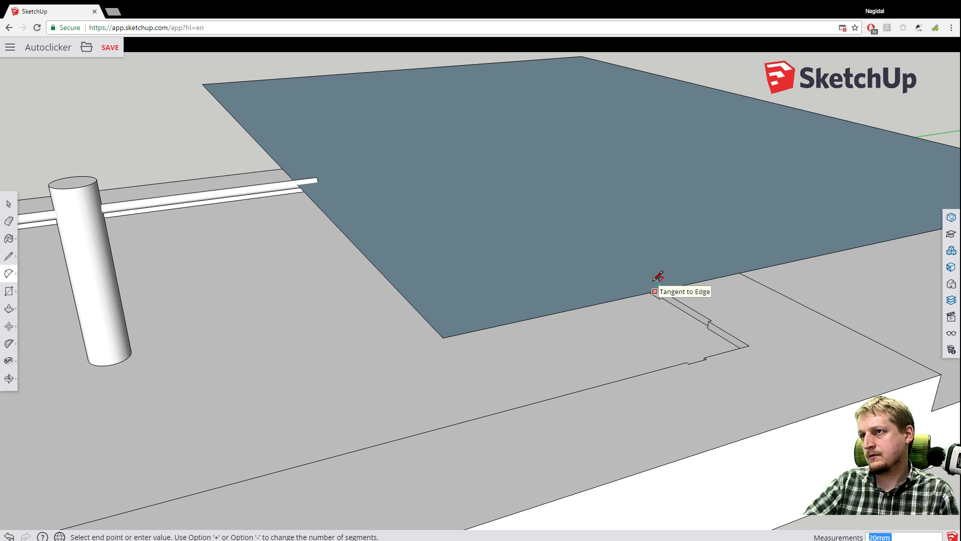
left_click(650, 280)
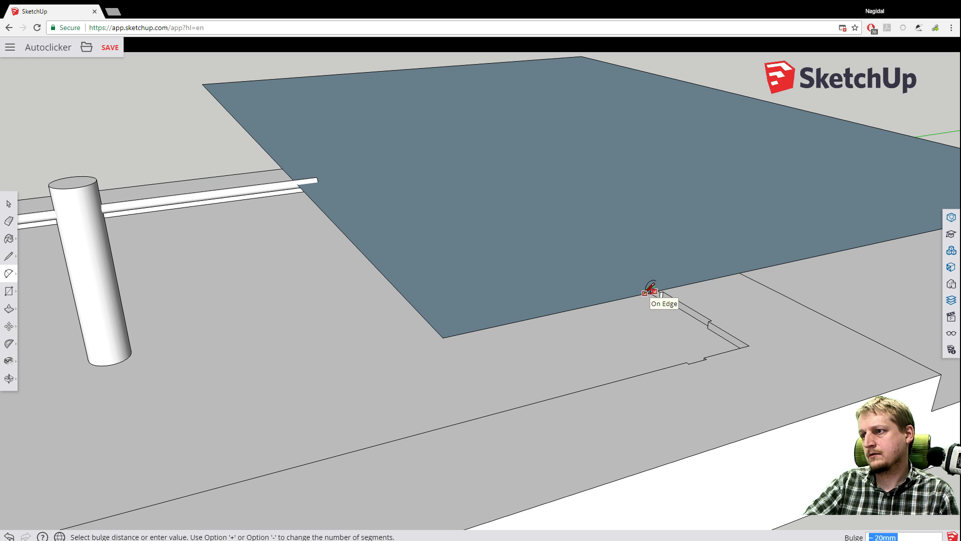
left_click(646, 293)
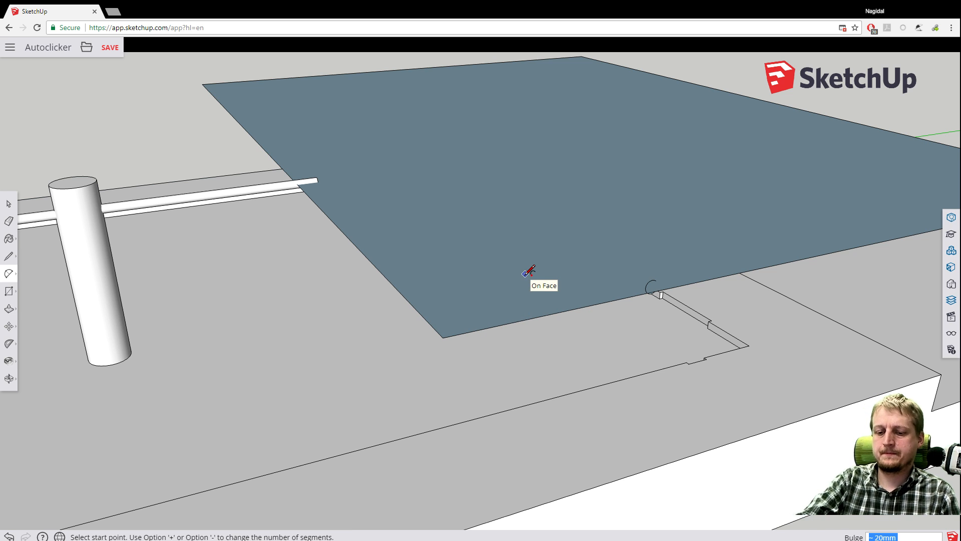
key("ctrl+z")
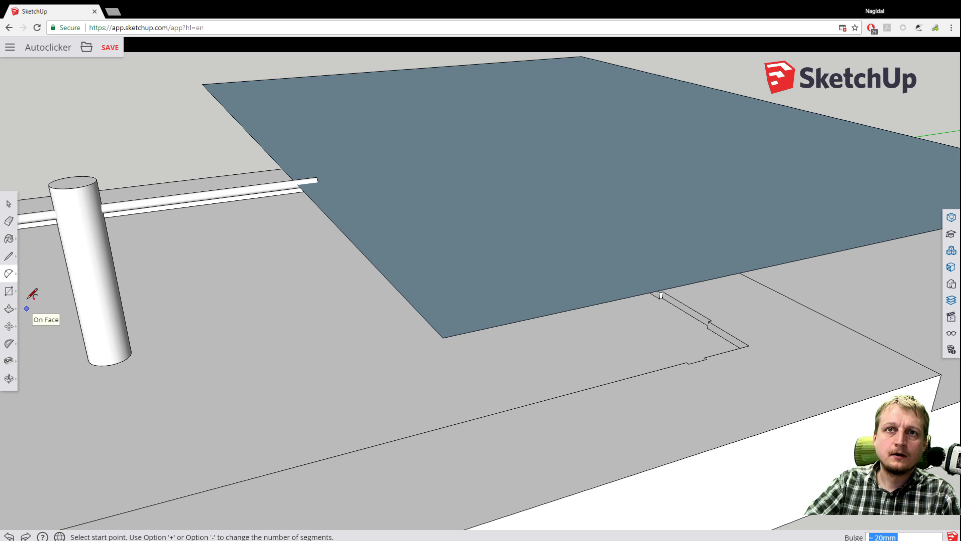
Try to draw a circle with a radius of about 381 mm centred on the floating panel's front edge, and undo it.
left_click(10, 275)
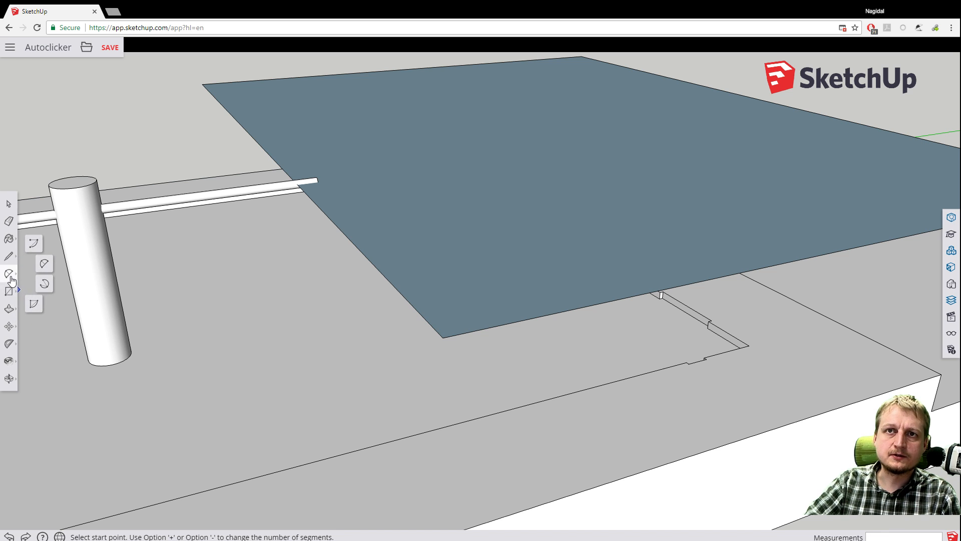
left_click(9, 291)
left_click(44, 300)
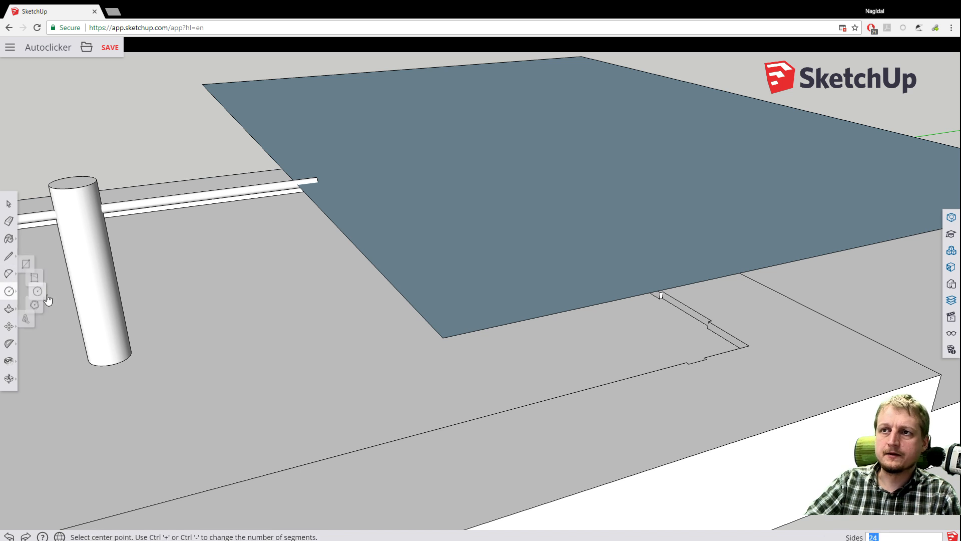
left_click(647, 293)
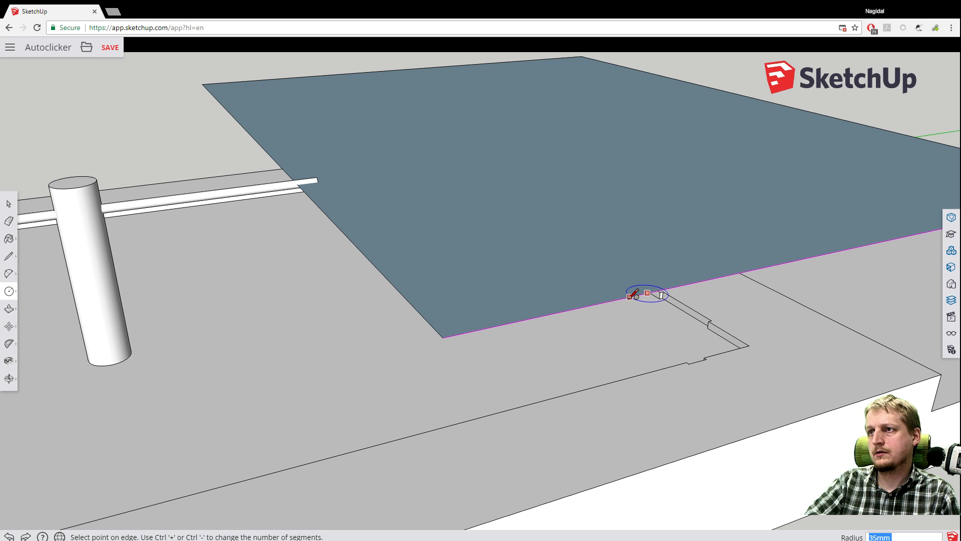
left_click(643, 332)
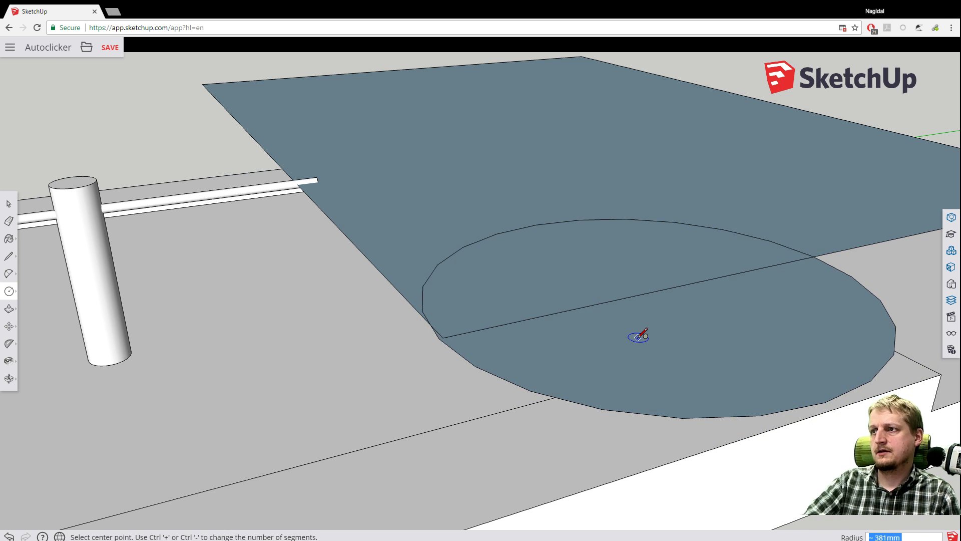
key("ctrl+z")
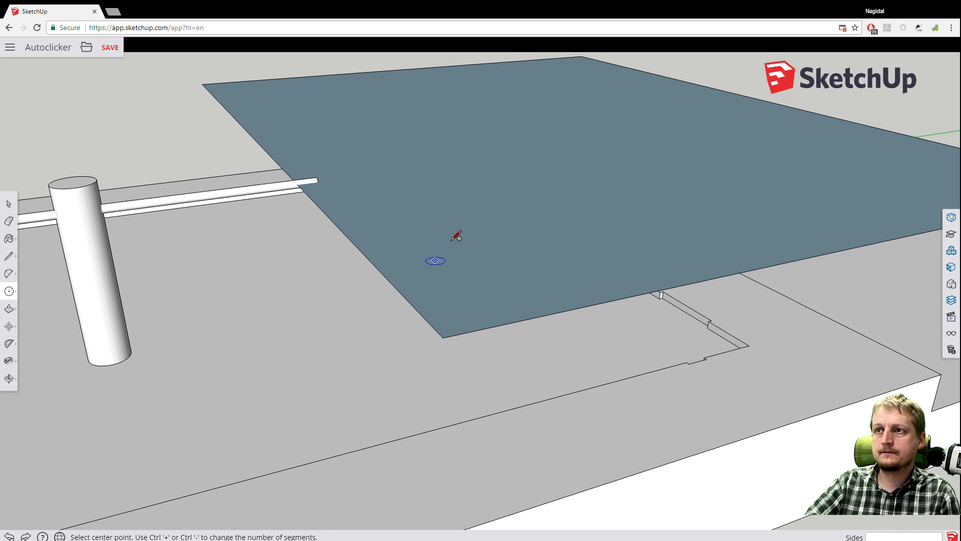
Divide the floating panel with a line about 2400 mm long, parallel to its edge nearest the post.
left_click(10, 206)
left_click(9, 259)
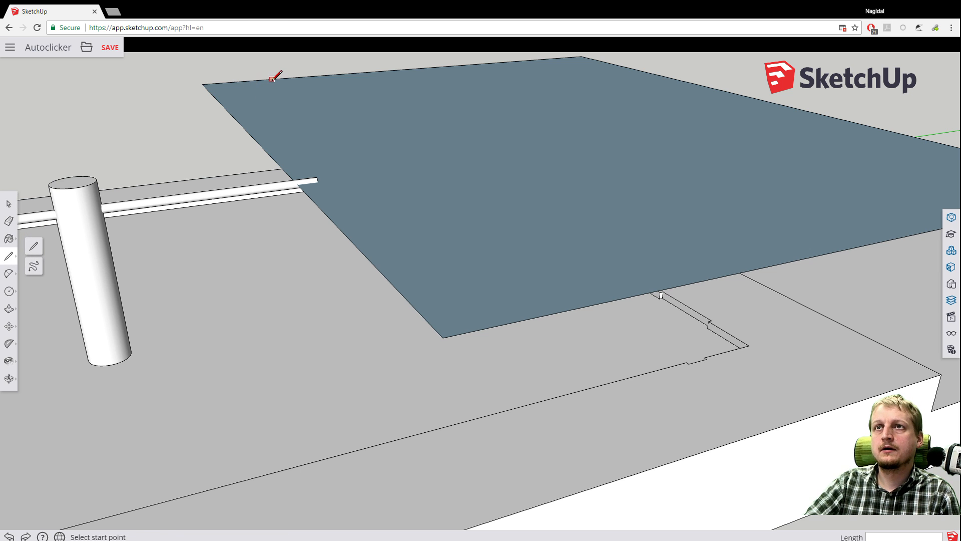
left_click(272, 79)
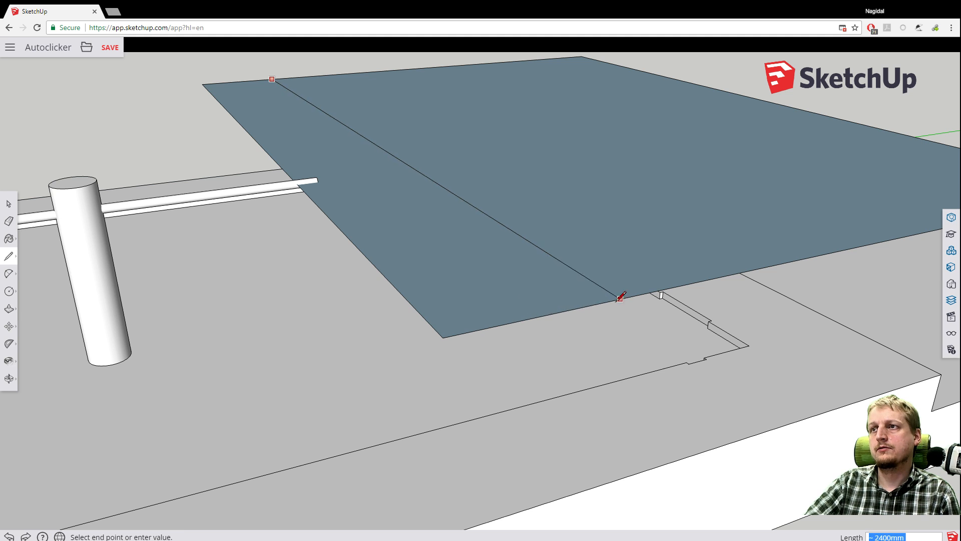
left_click(598, 303)
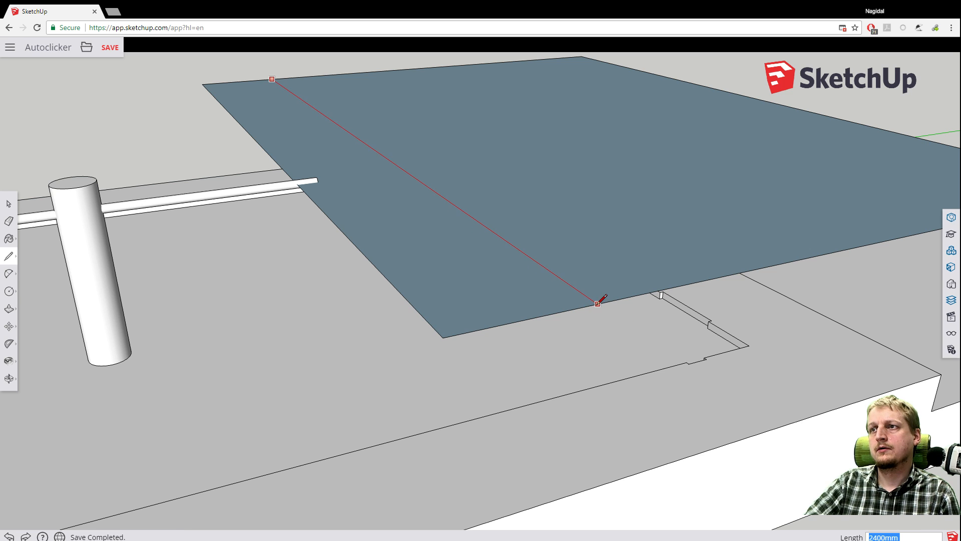
Delete the face of the panel's narrow strip nearest the post, together with the strip's three outer edges.
left_click(9, 203)
left_click(248, 92)
key("Delete")
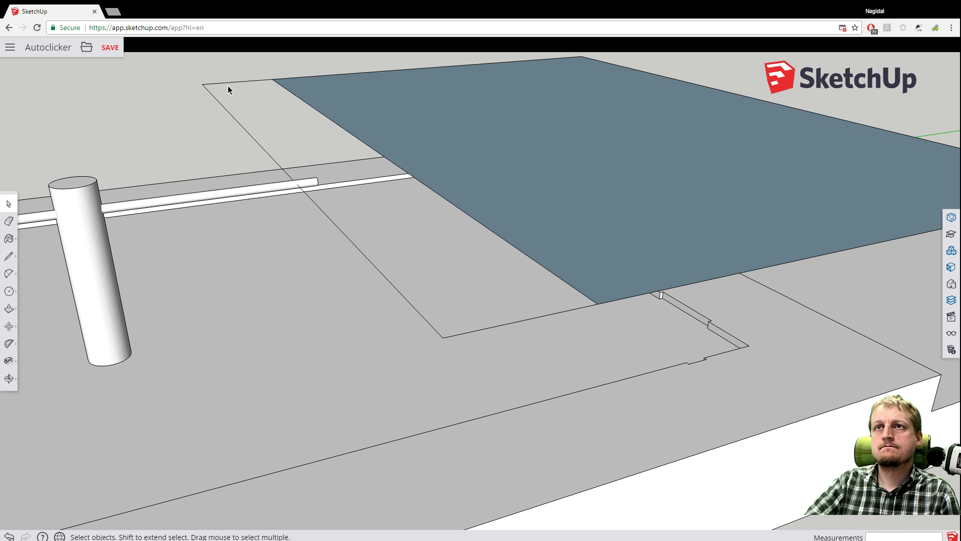
left_click(225, 83)
key("Delete")
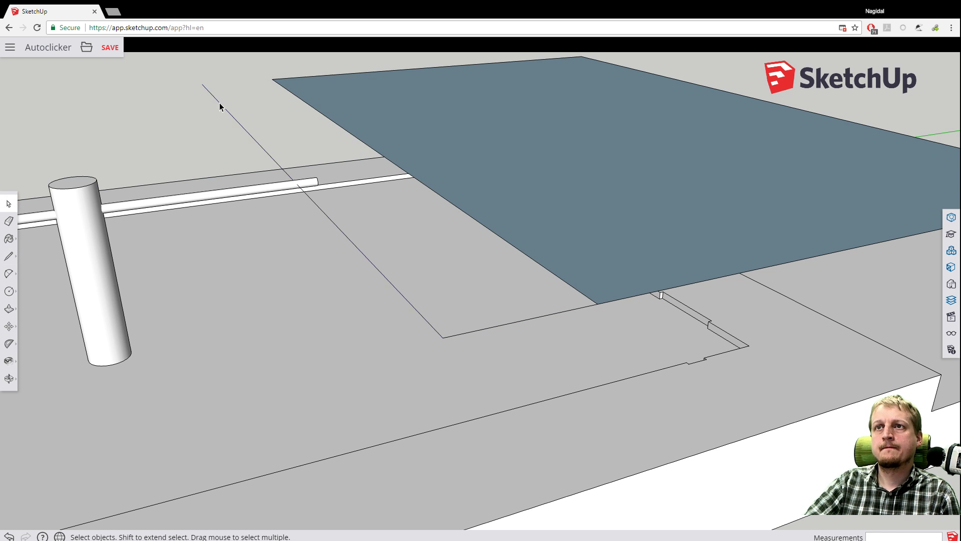
left_click(220, 102)
key("Delete")
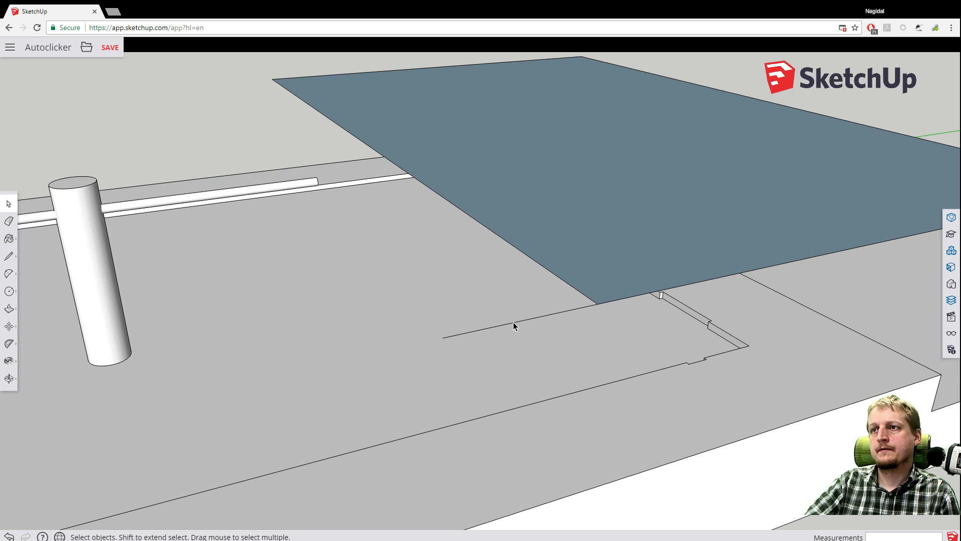
left_click(513, 323)
key("Delete")
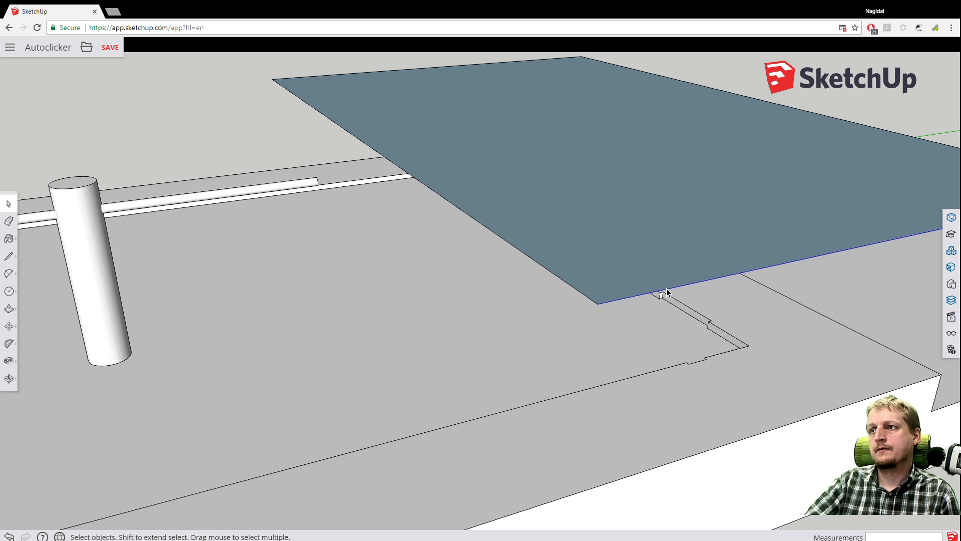
Delete the remaining panel's front, far side and back edges with its face, keeping only the dividing line.
key("Delete")
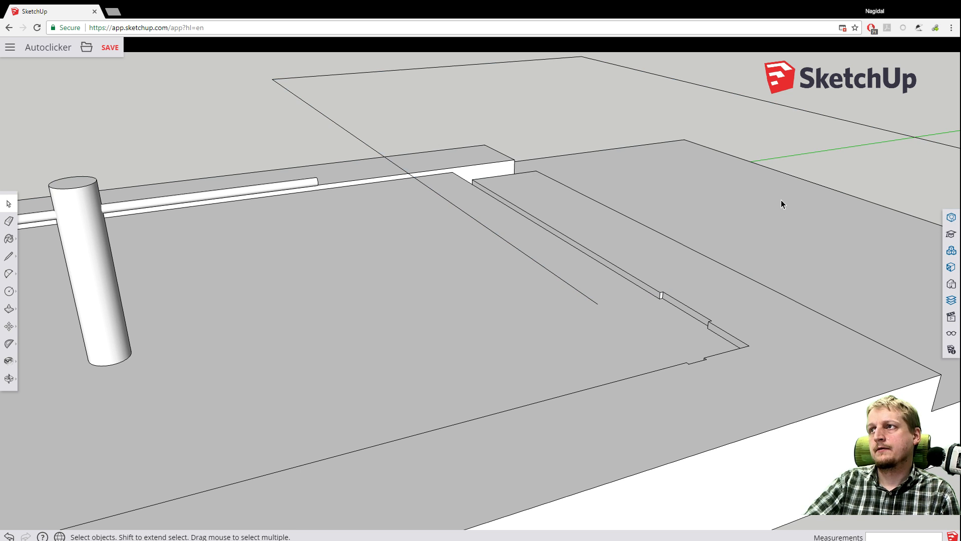
left_click(725, 93)
key("Delete")
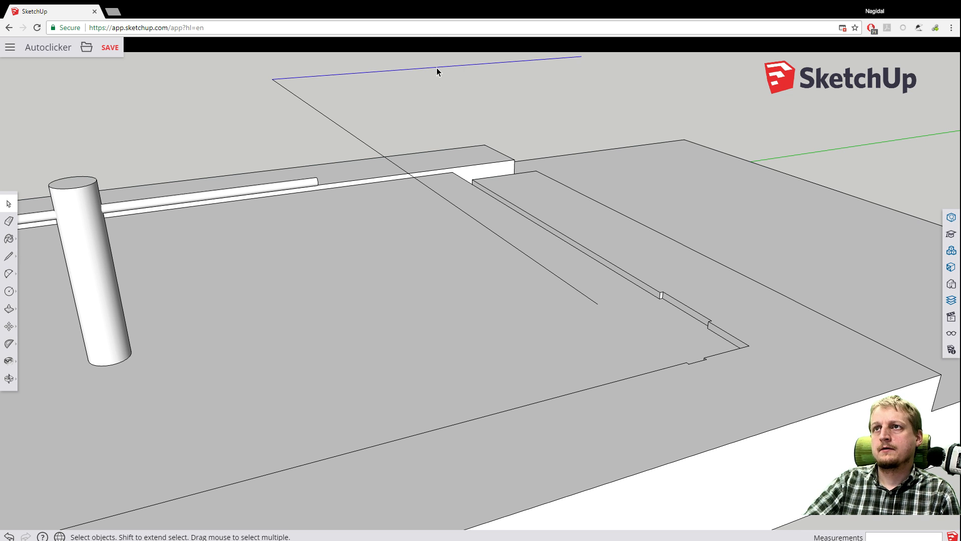
key("Delete")
middle_click_drag(364, 129, 260, 245)
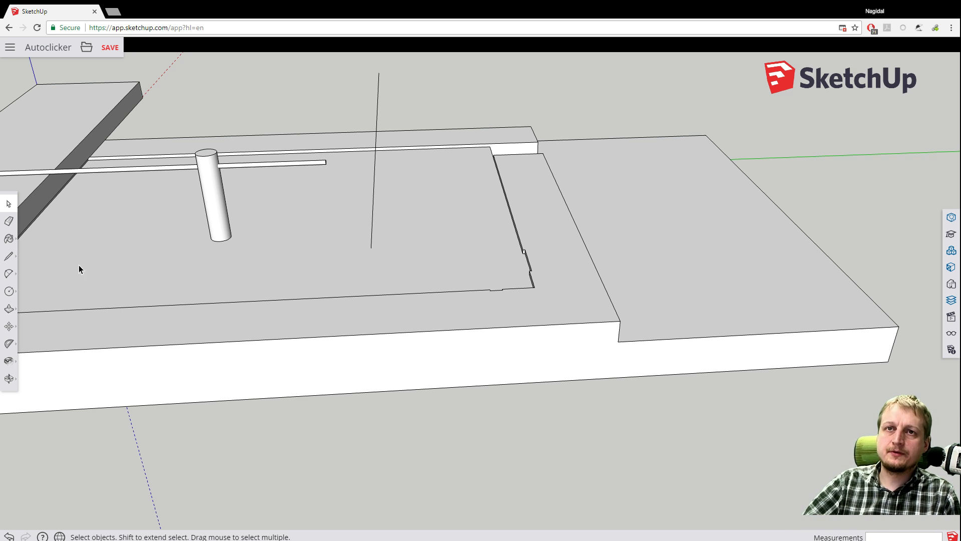
left_click(9, 326)
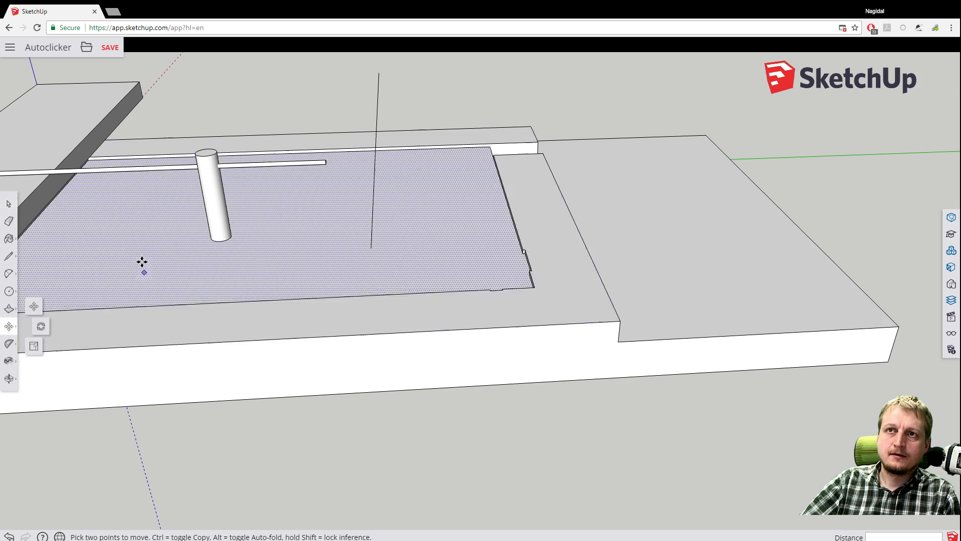
middle_click_drag(142, 264, 62, 237)
key("h")
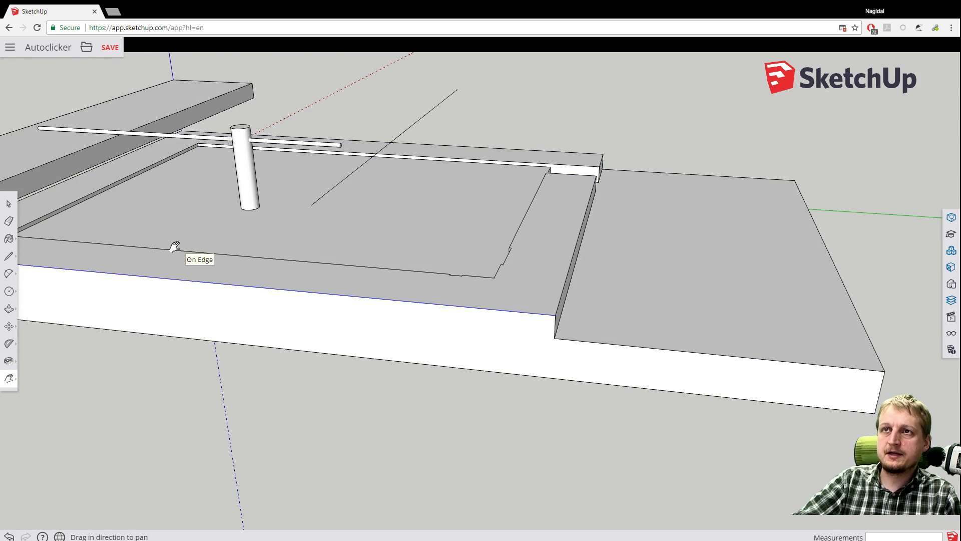
left_click_drag(162, 222, 303, 253)
scroll(336, 238, "down", 3)
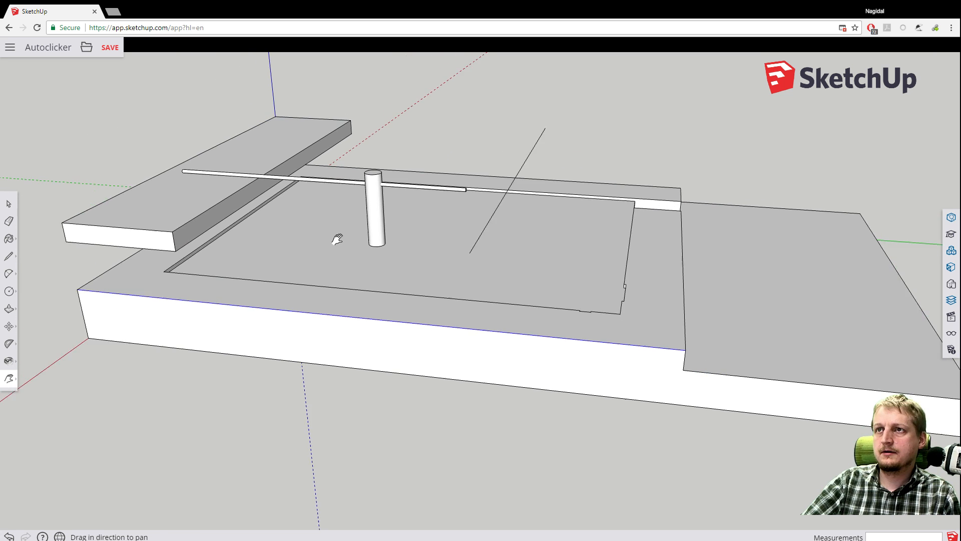
middle_click_drag(314, 226, 371, 228)
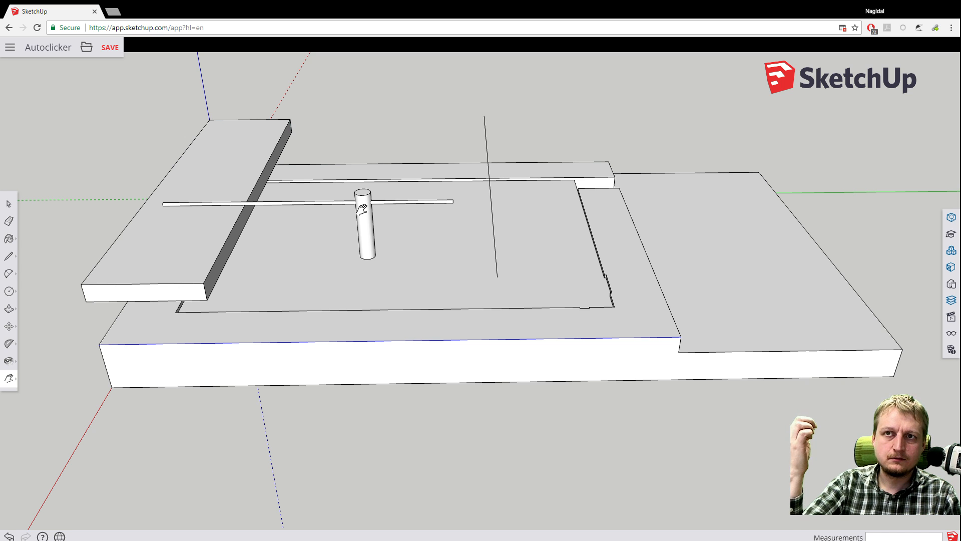
Save the Autoclicker model.
left_click(9, 203)
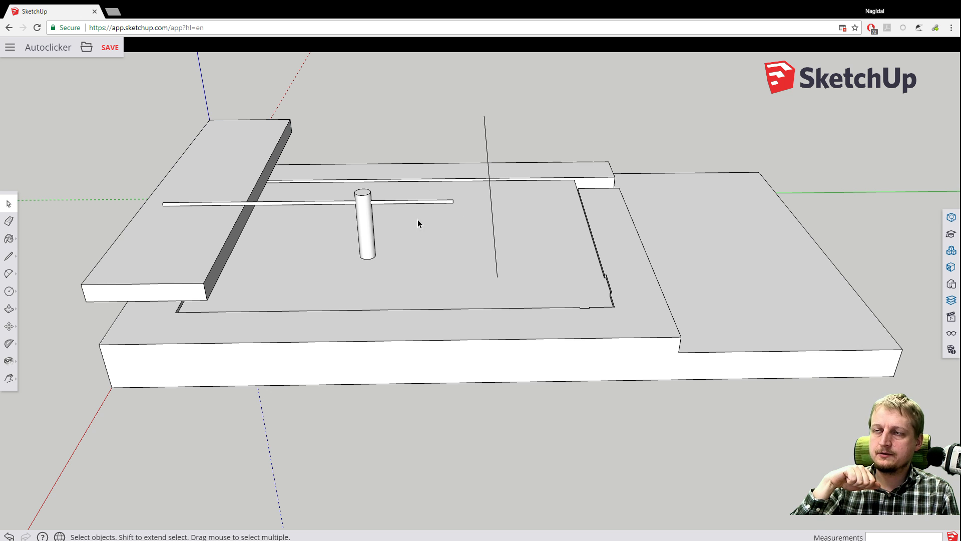
middle_click_drag(419, 223, 441, 170)
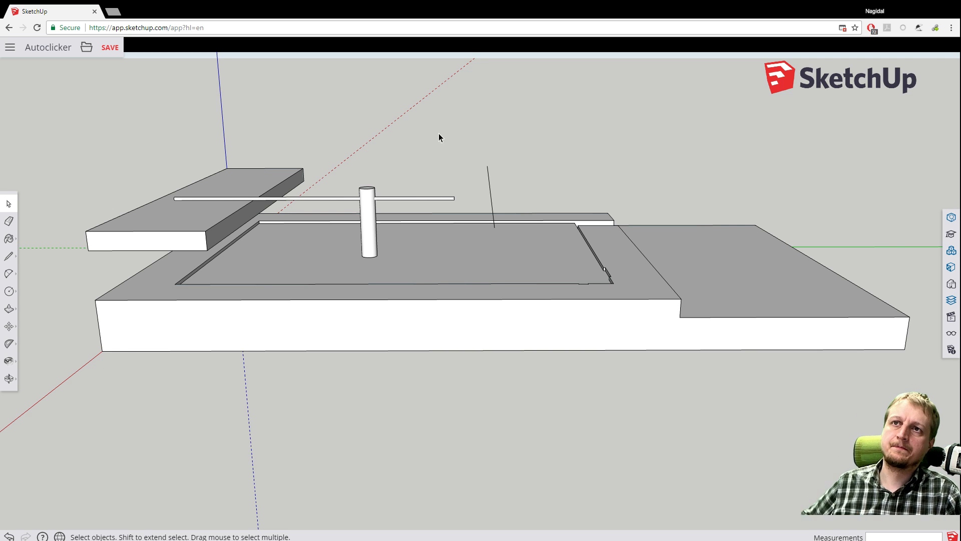
left_click(110, 47)
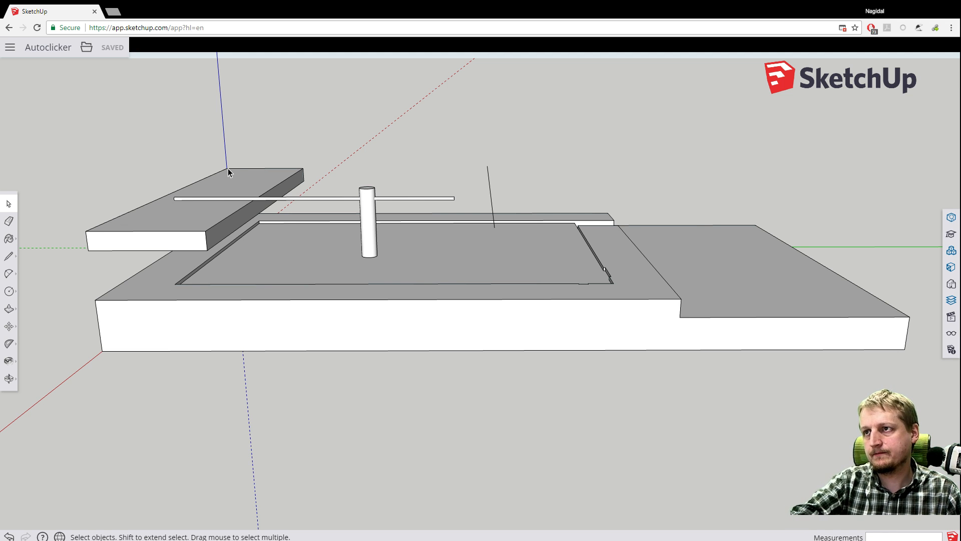
middle_click_drag(327, 250, 312, 275)
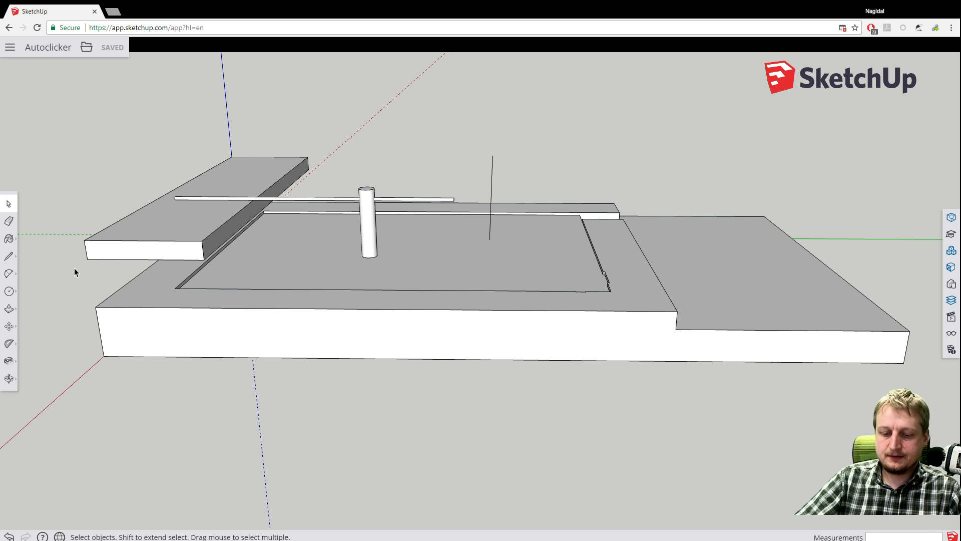
middle_click_drag(64, 275, 235, 282)
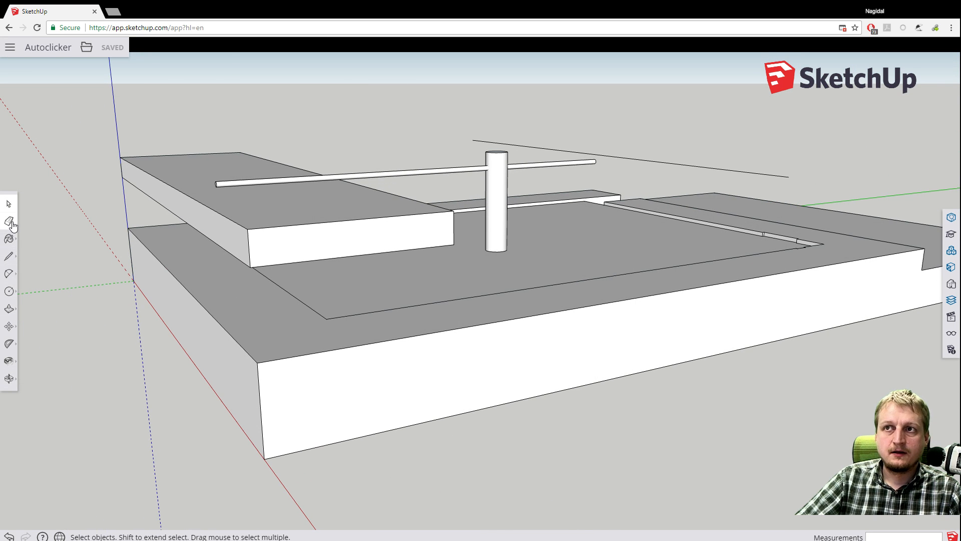
left_click(15, 257)
left_click(256, 362)
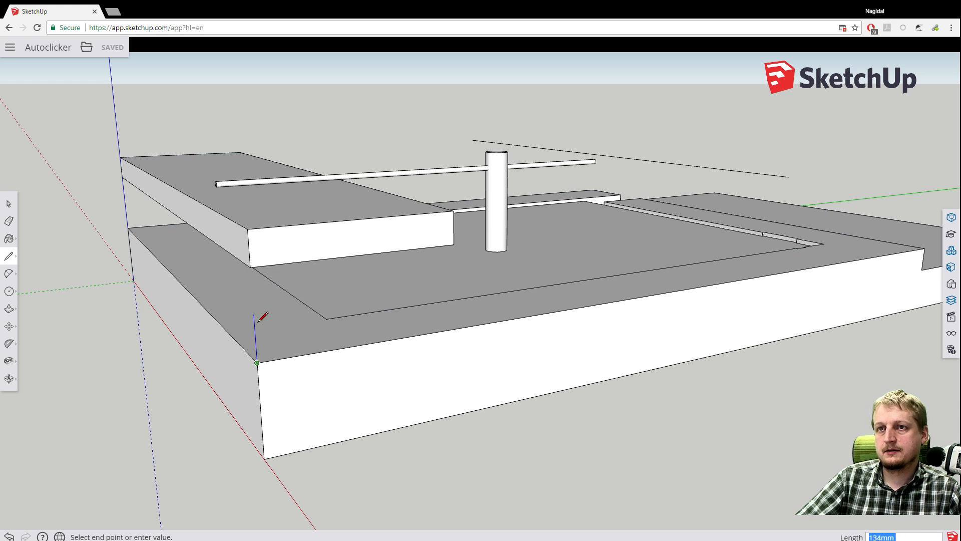
key("Escape")
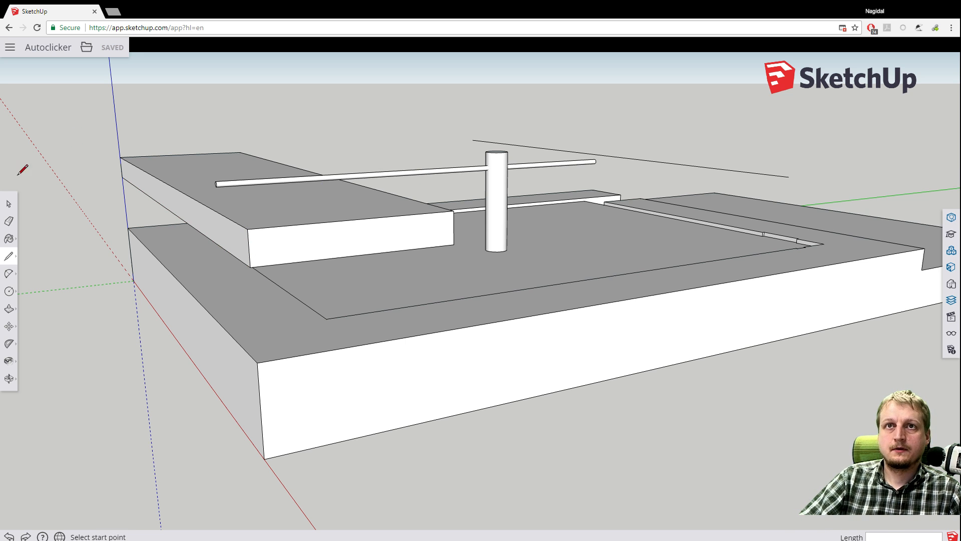
Lower the rod, the post and the raised block together by 28 mm along the blue axis.
left_click(8, 205)
scroll(72, 169, "down", 1)
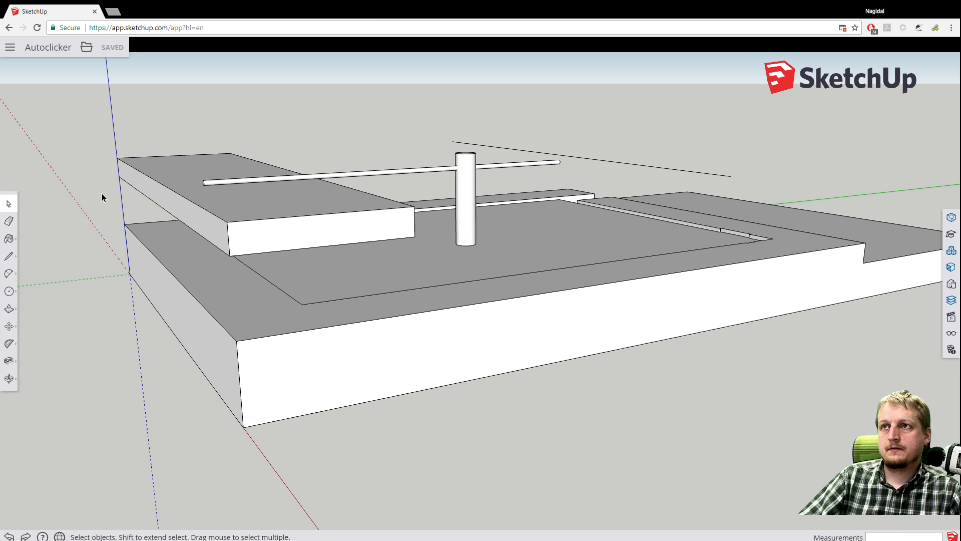
left_click(244, 181)
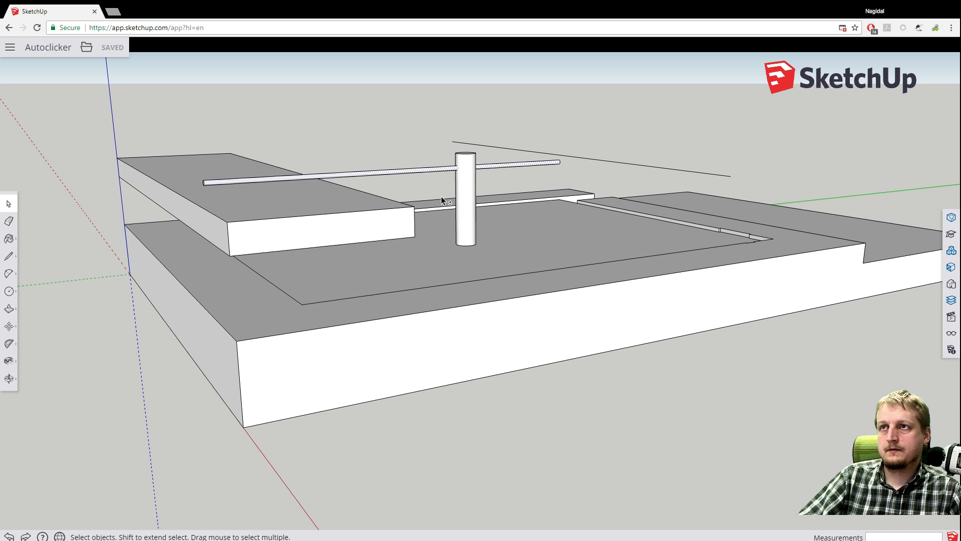
scroll(224, 188, "up", 3)
right_click(235, 180)
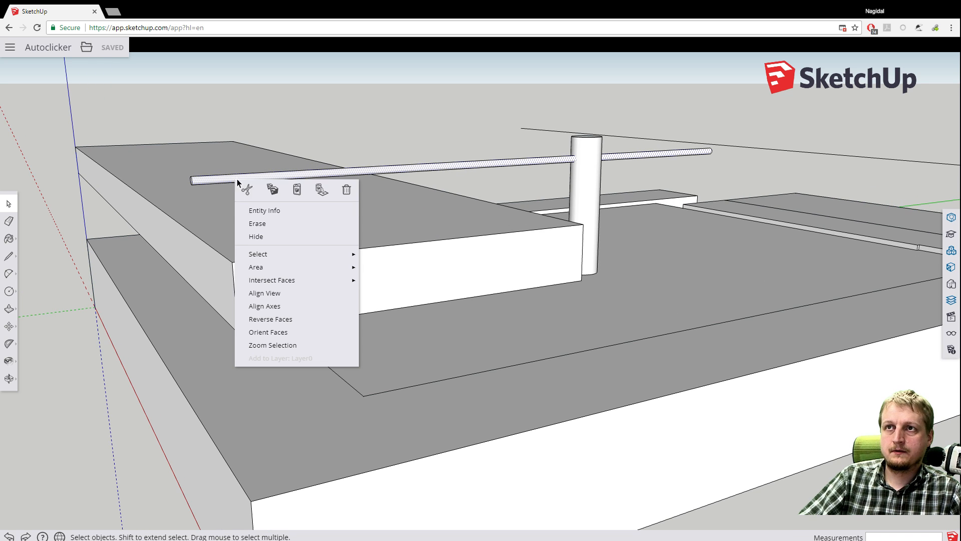
mouse_move(353, 255)
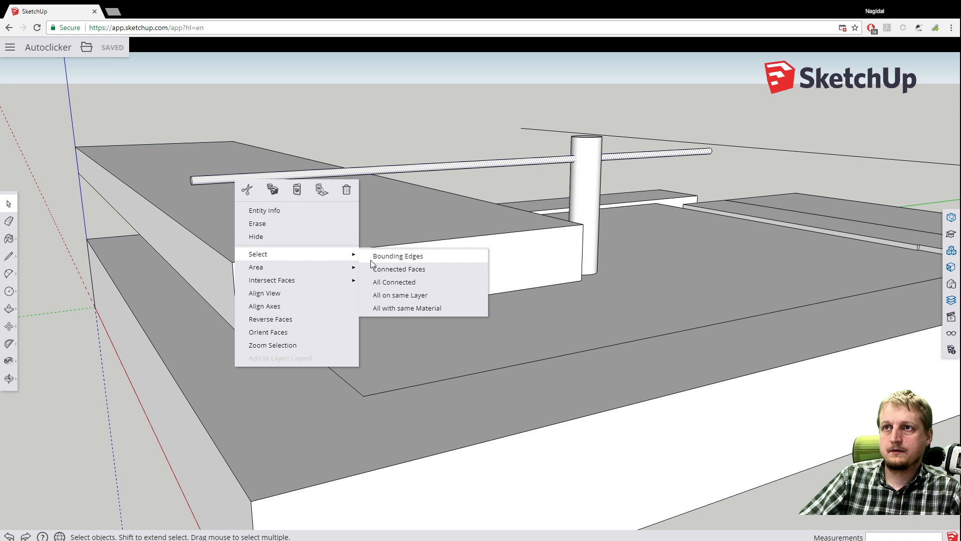
left_click(377, 270)
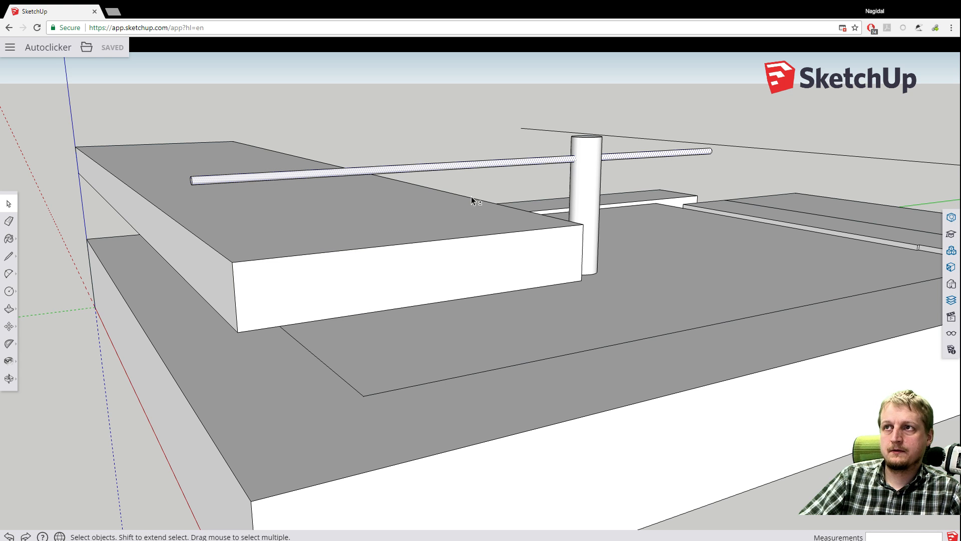
left_click(582, 183, "shift")
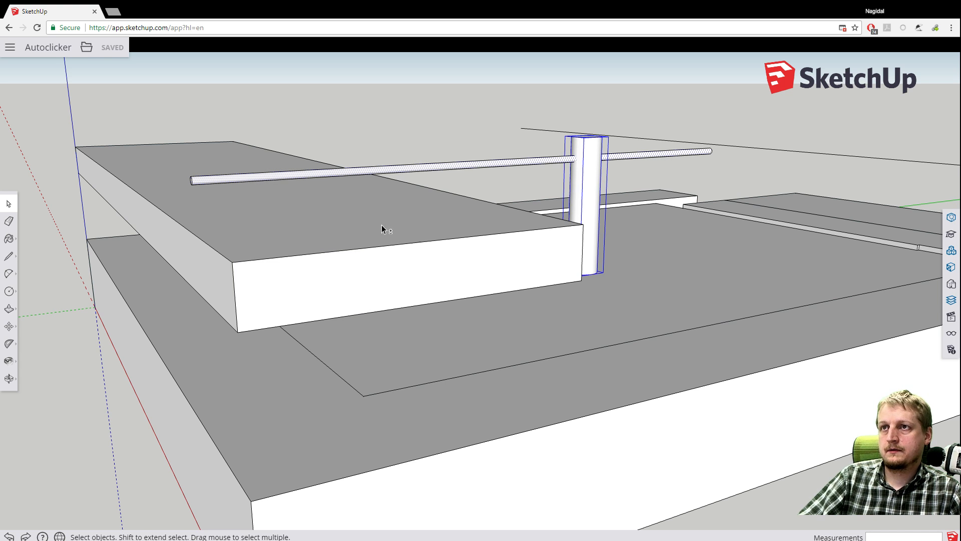
left_click(311, 230, "shift")
right_click(314, 227)
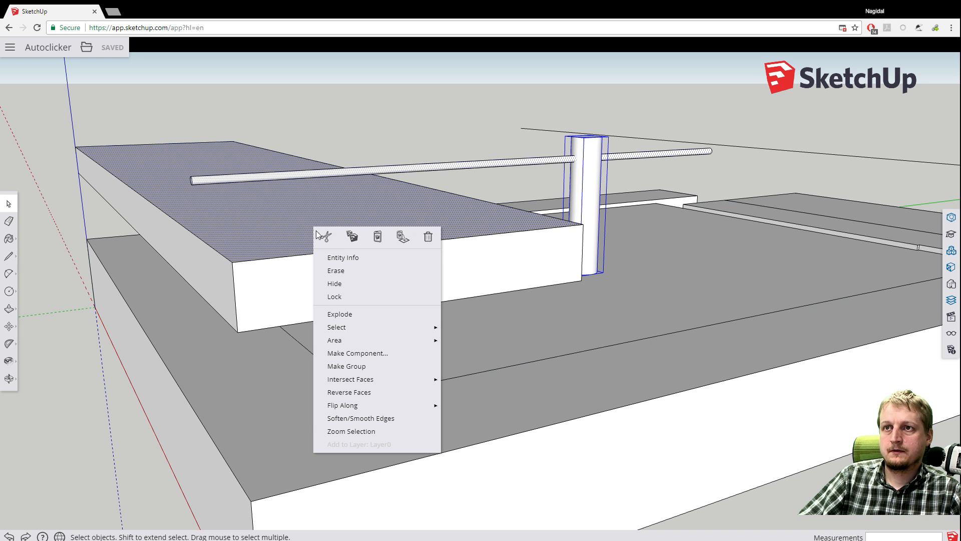
mouse_move(362, 331)
left_click(476, 340)
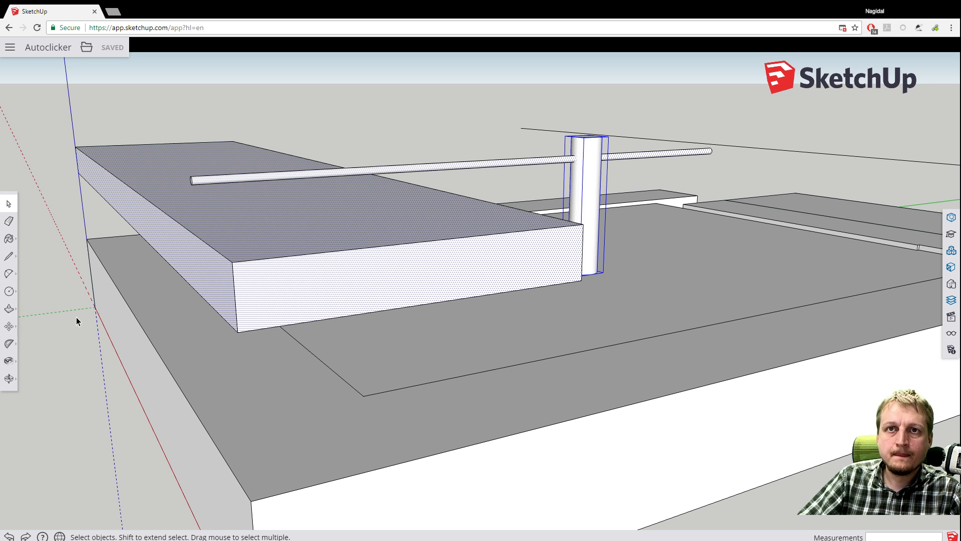
left_click(9, 327)
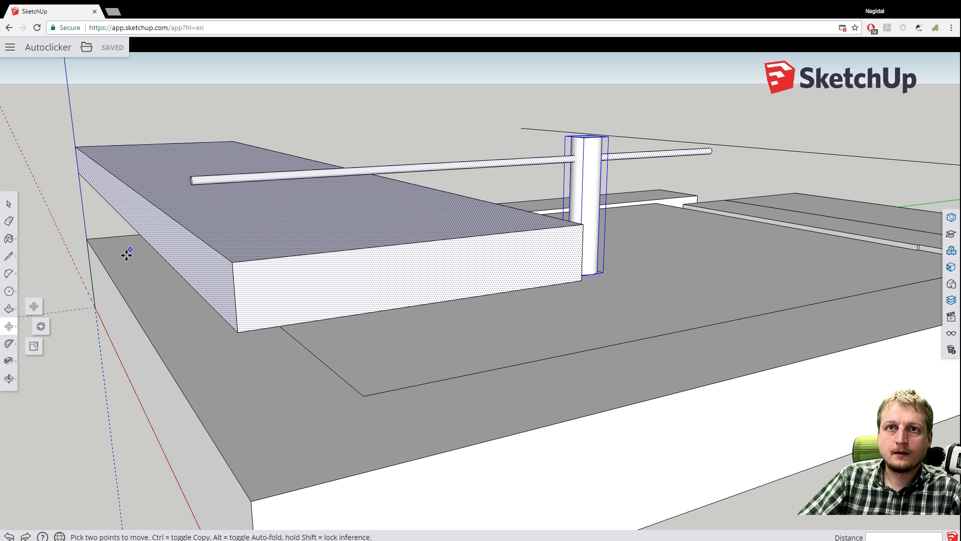
left_click(37, 309)
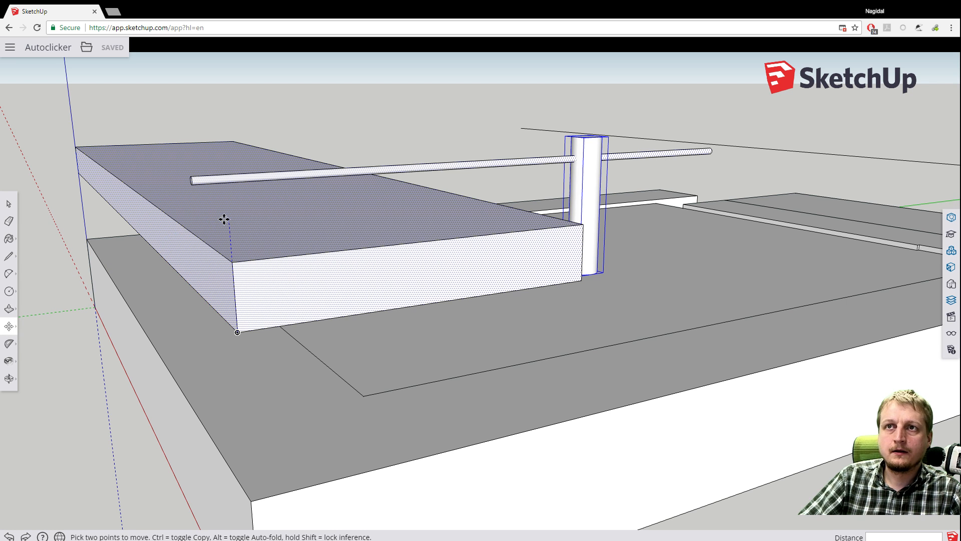
left_click(176, 239)
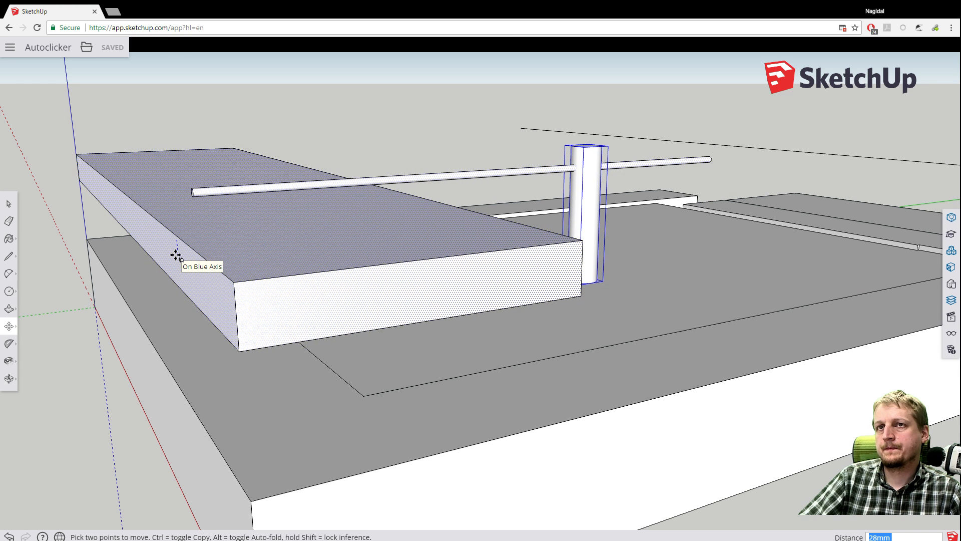
left_click(176, 255)
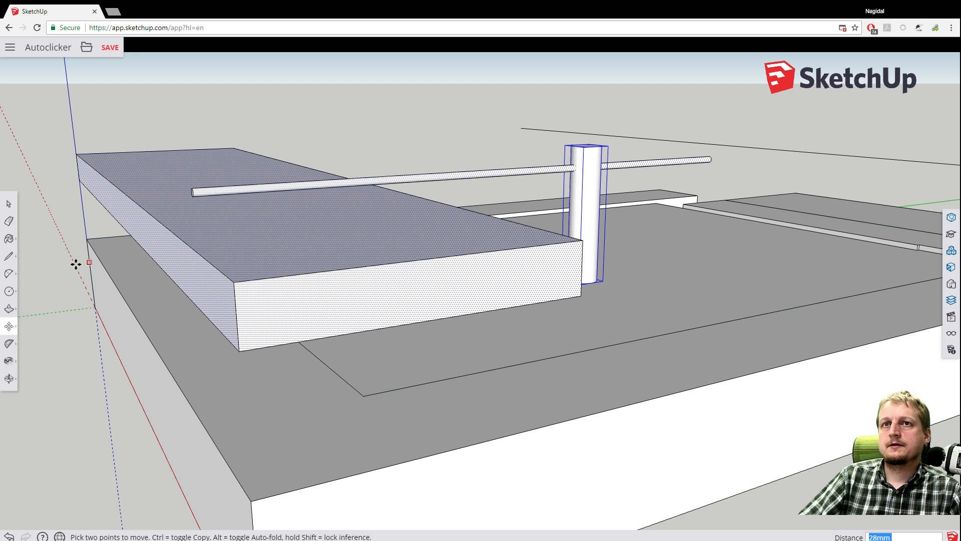
Dimension the vertical gap between the raised block's lower front corner and the base's upper front corner.
middle_click_drag(80, 293, 0, 189)
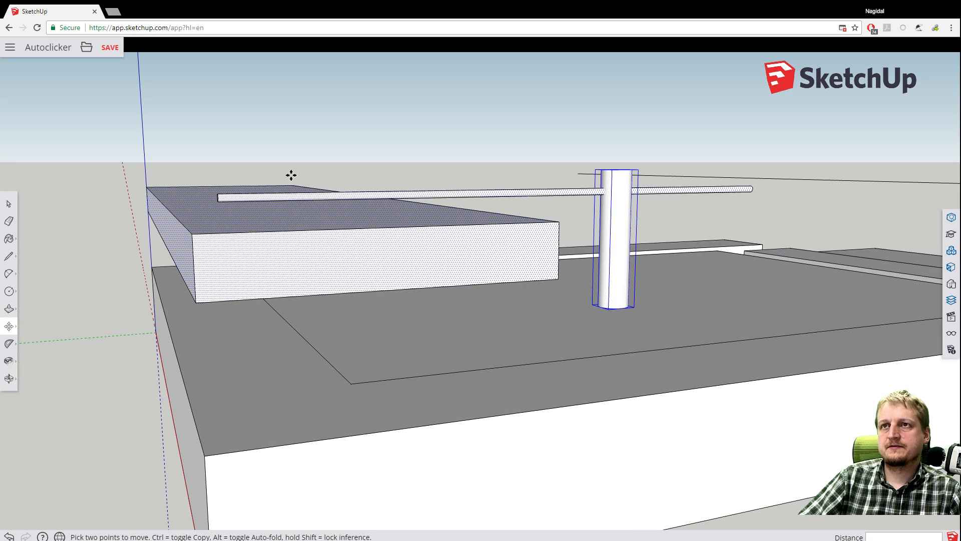
middle_click_drag(291, 174, 323, 136)
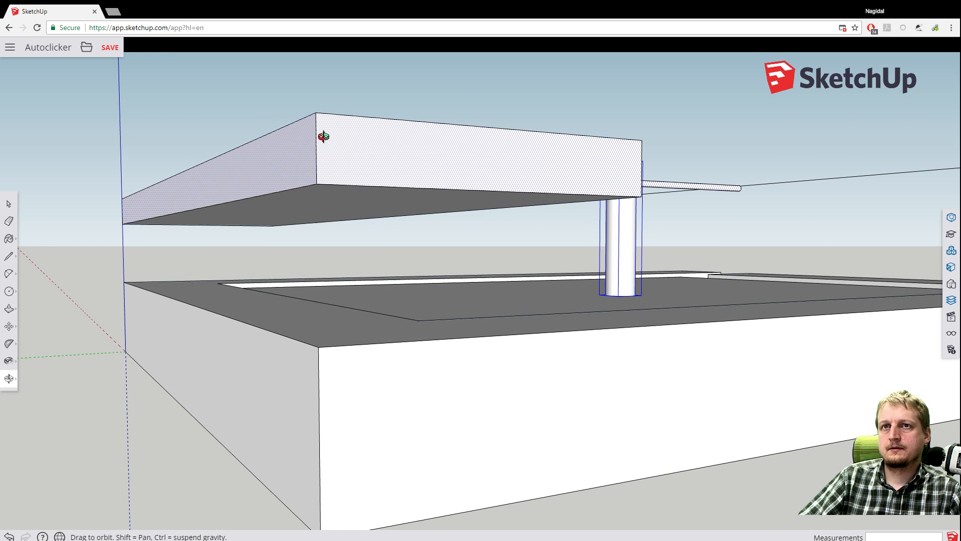
key("m")
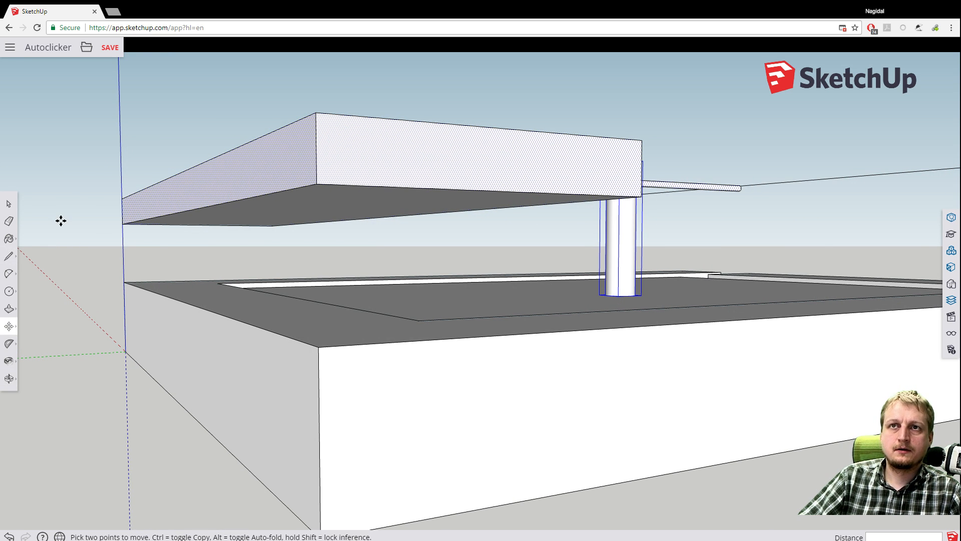
left_click(9, 204)
left_click(45, 198)
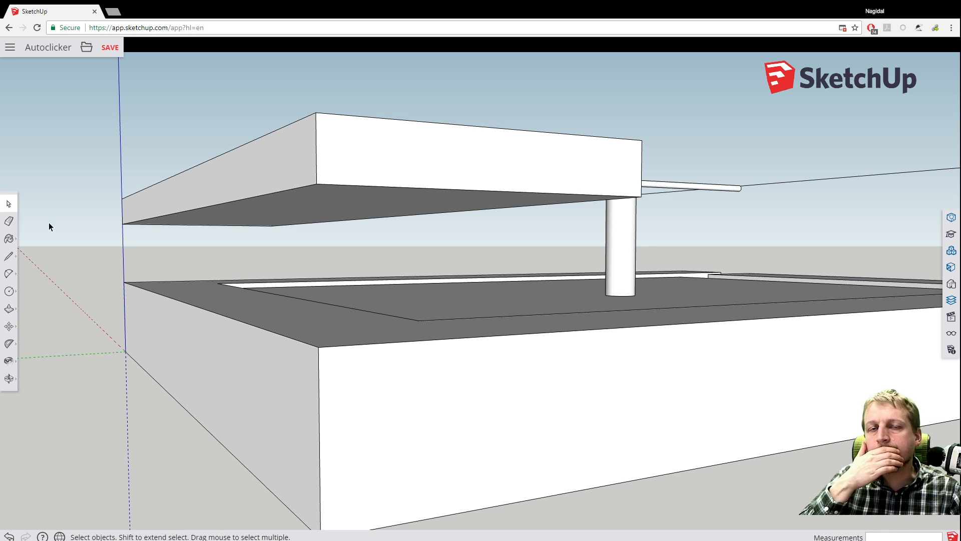
left_click(9, 293)
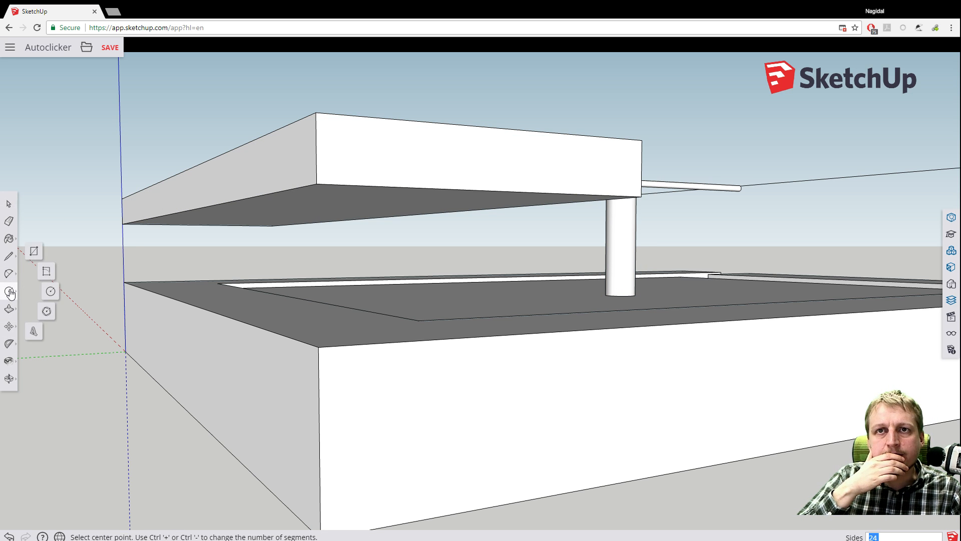
left_click(9, 346)
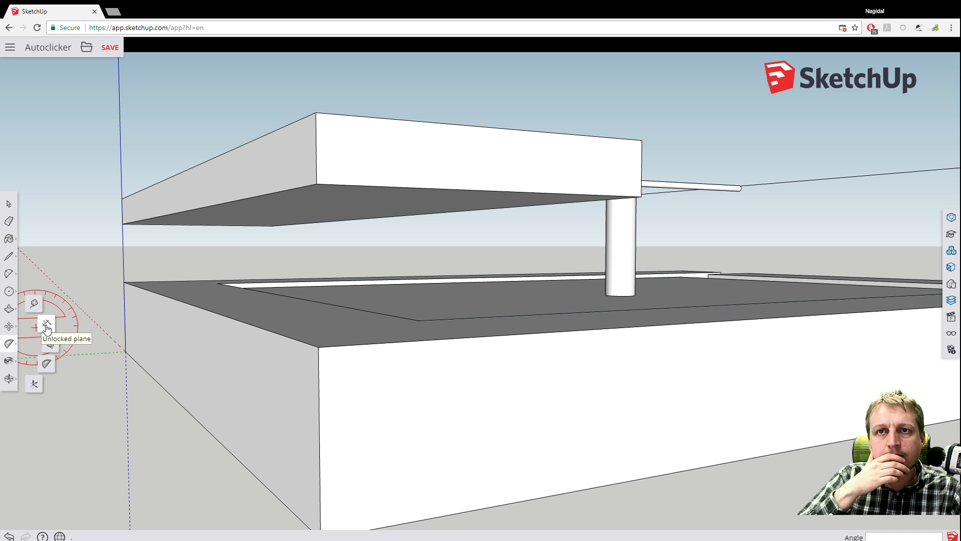
left_click(47, 324)
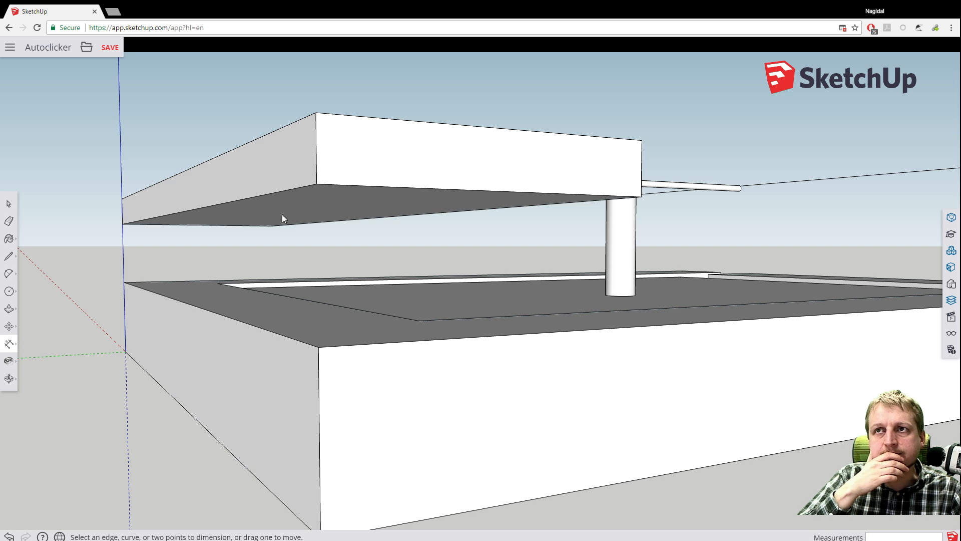
left_click(316, 184)
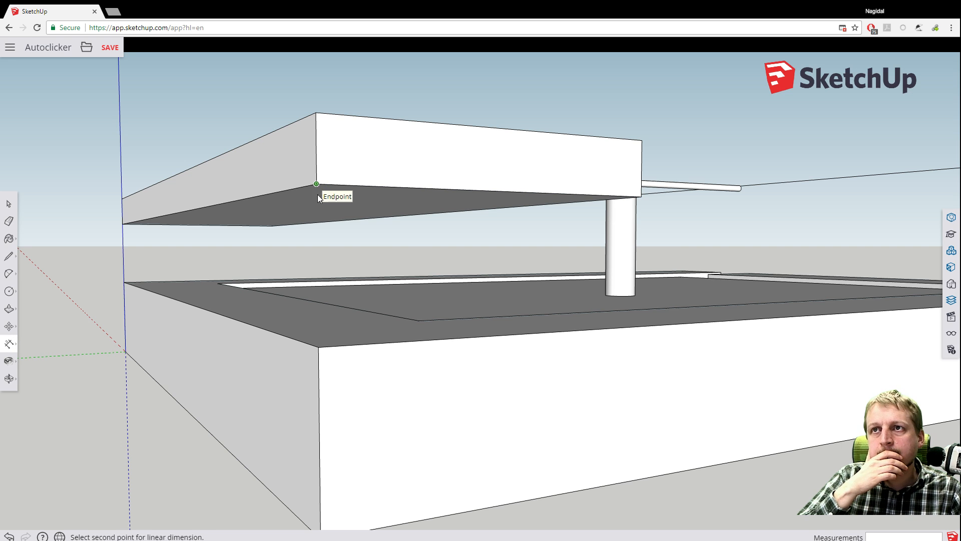
left_click(314, 345)
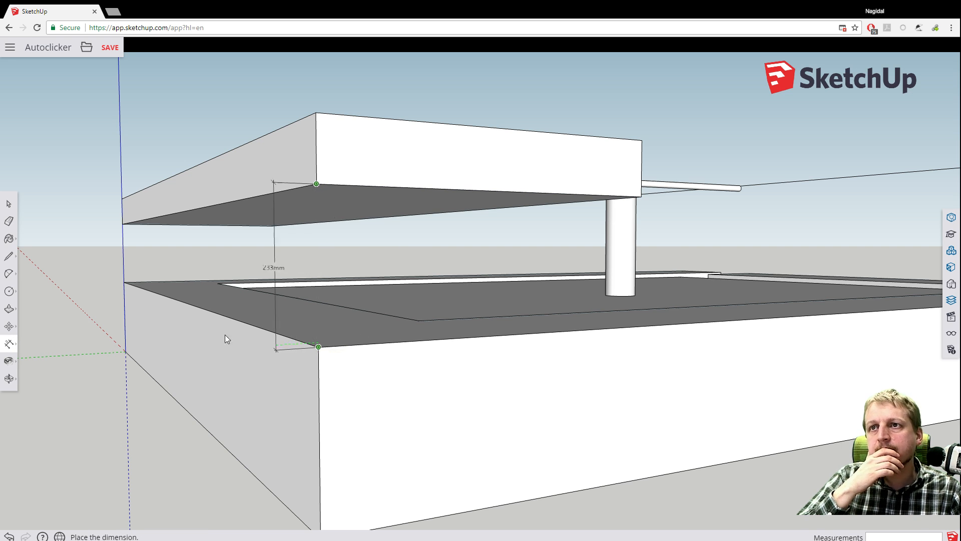
left_click(148, 342)
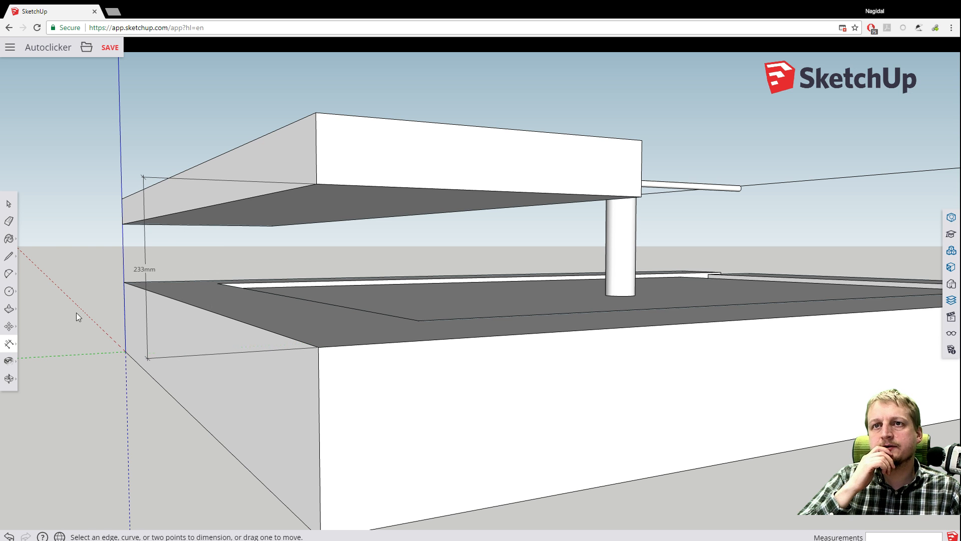
Move all of the raised block's faces 13 mm along the red axis toward the base's front edge.
middle_click_drag(90, 215, 68, 241)
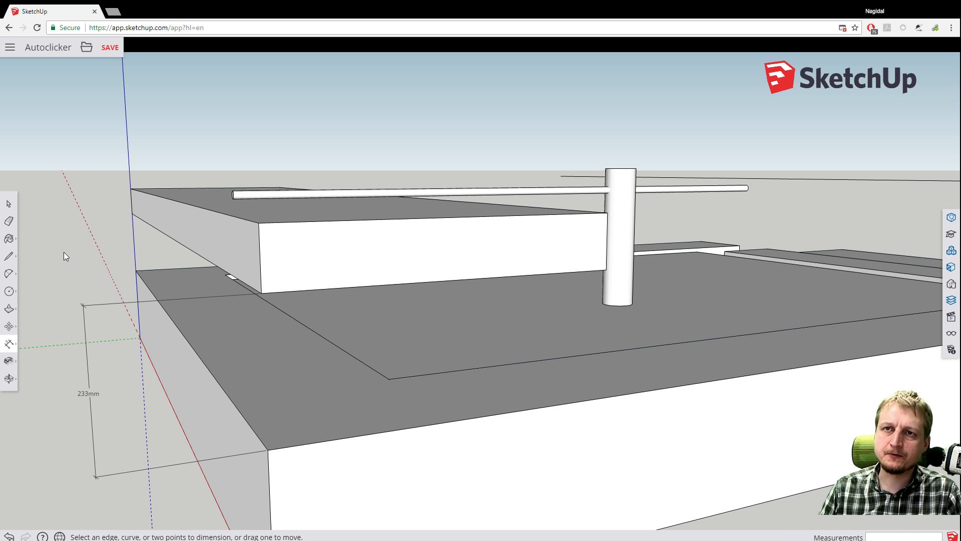
middle_click_drag(62, 236, 137, 232)
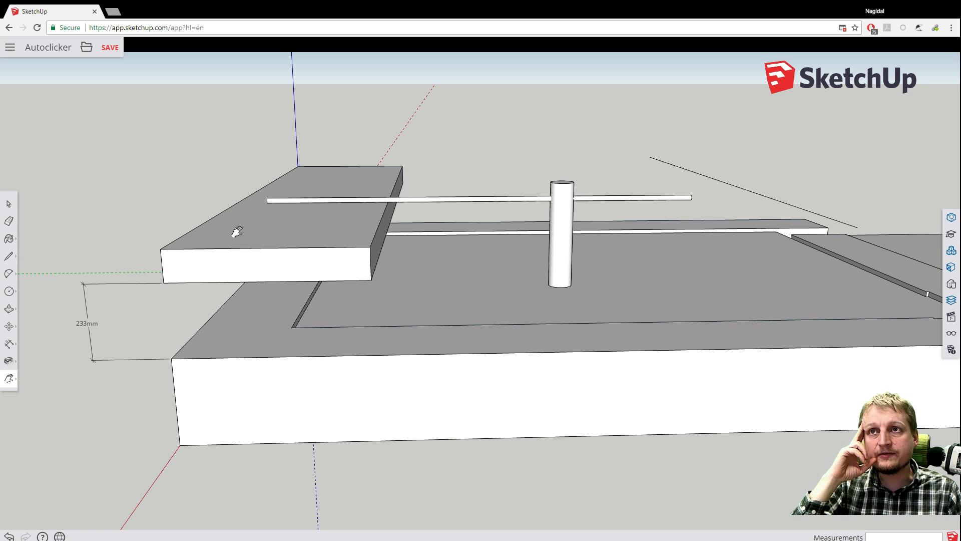
left_click(7, 205)
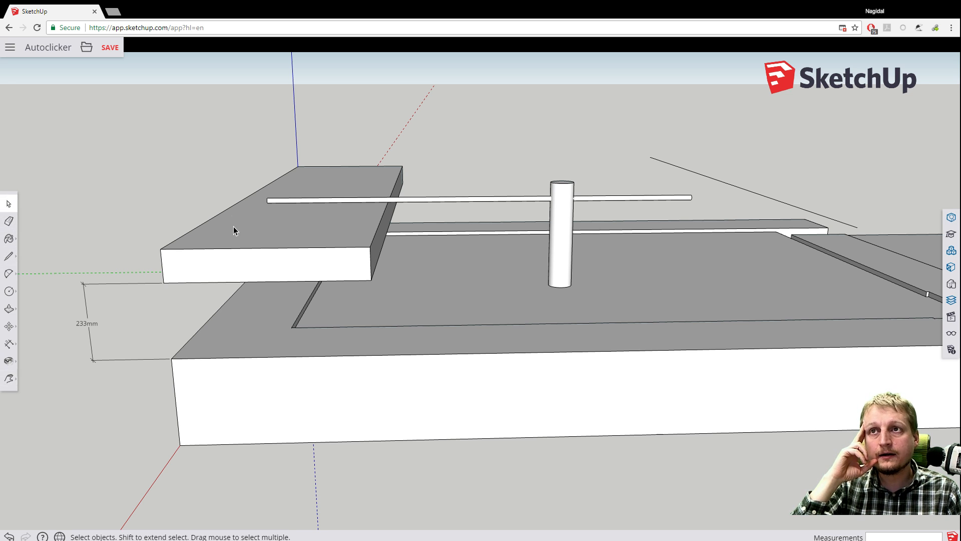
right_click(233, 226)
mouse_move(269, 305)
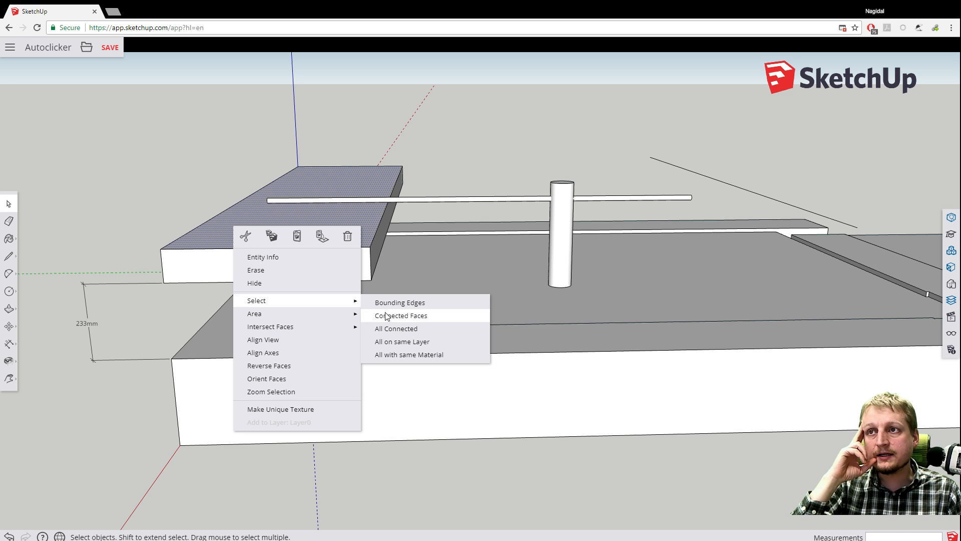
left_click(398, 318)
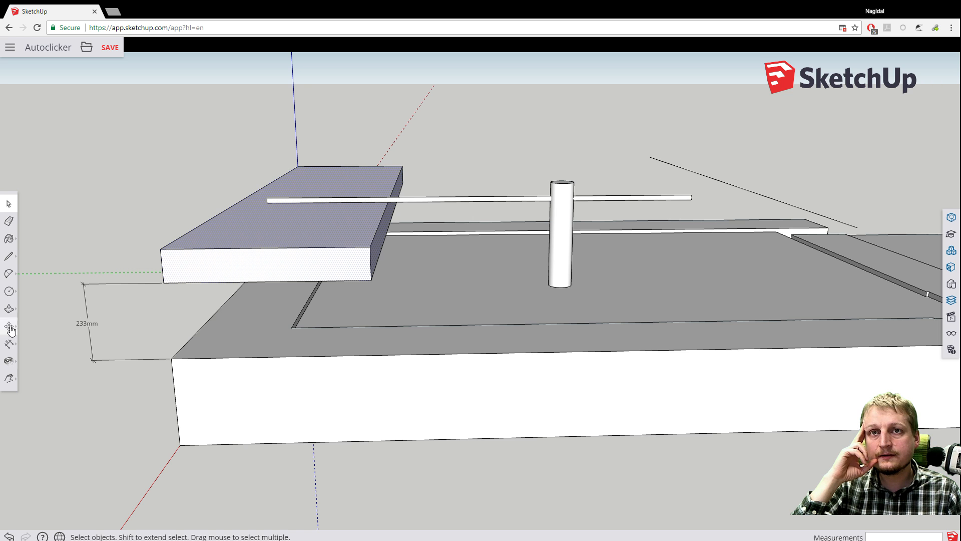
key("m")
left_click(202, 273)
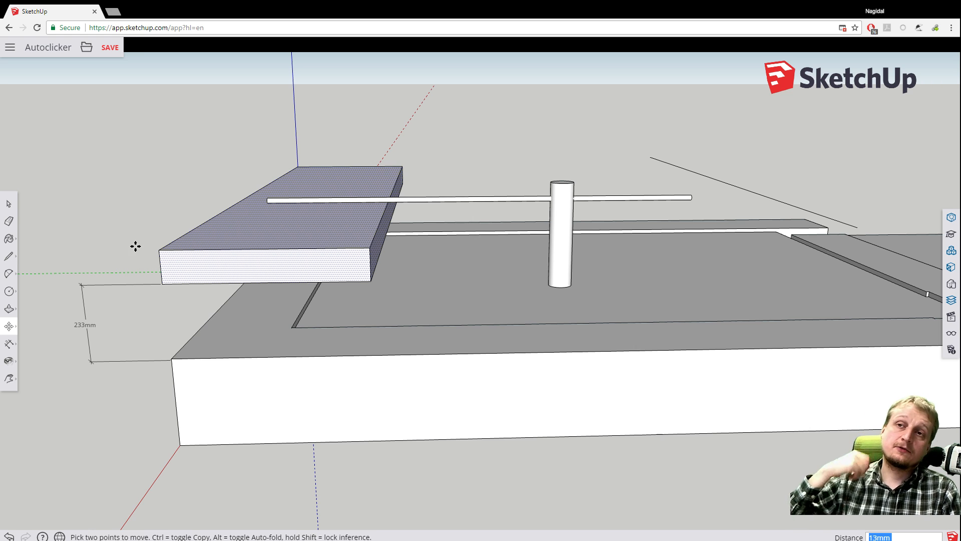
Draw a line from the base's upper front corner up to the raised block's lower front corner and along its 600 mm lower edge.
left_click(9, 256)
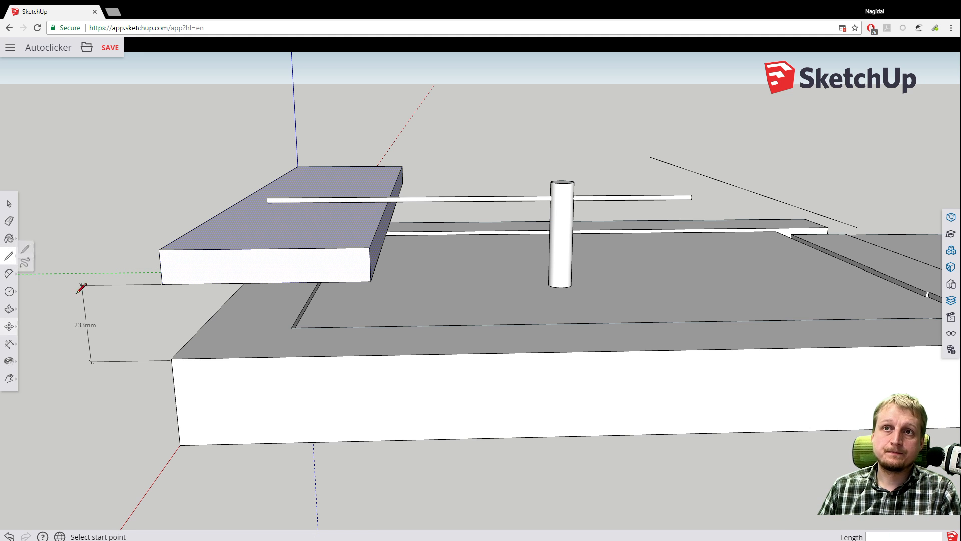
left_click(171, 358)
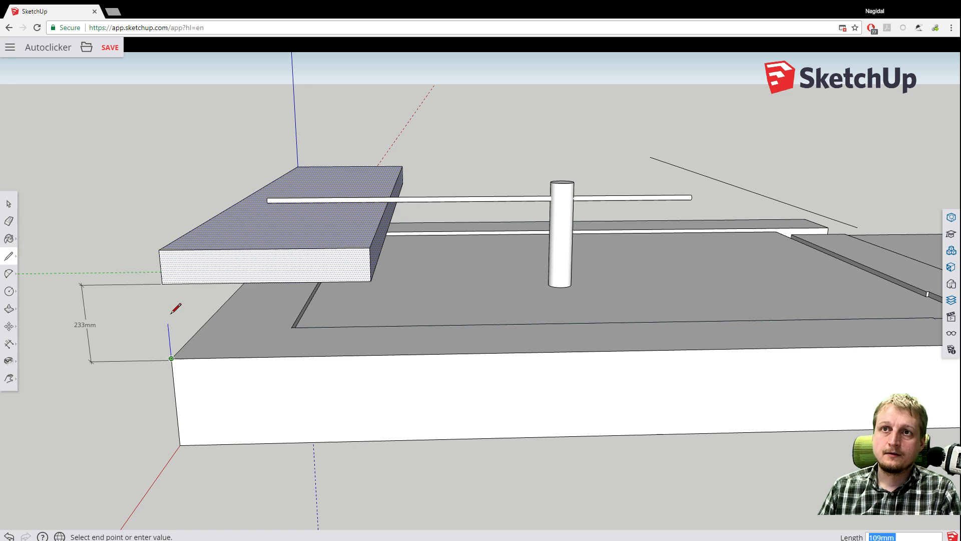
left_click(162, 283)
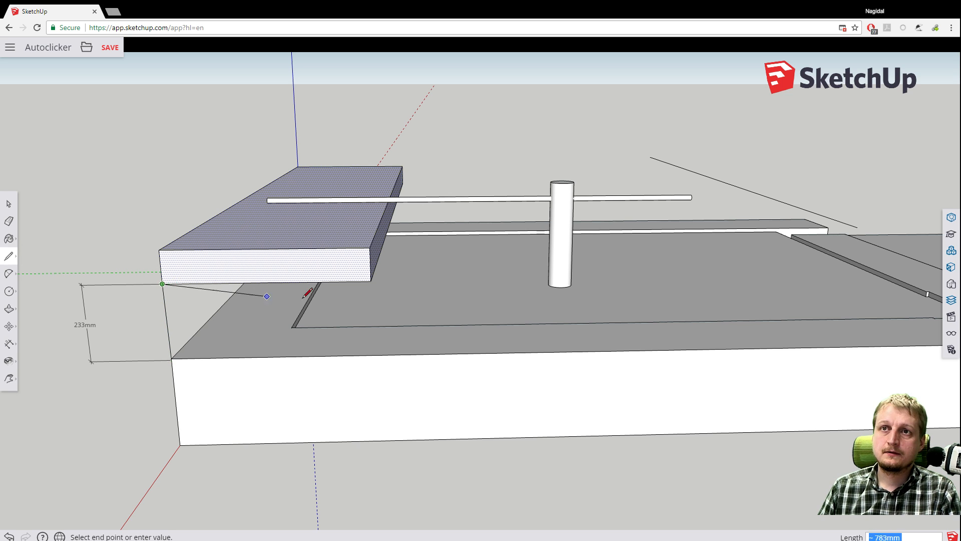
left_click(370, 281)
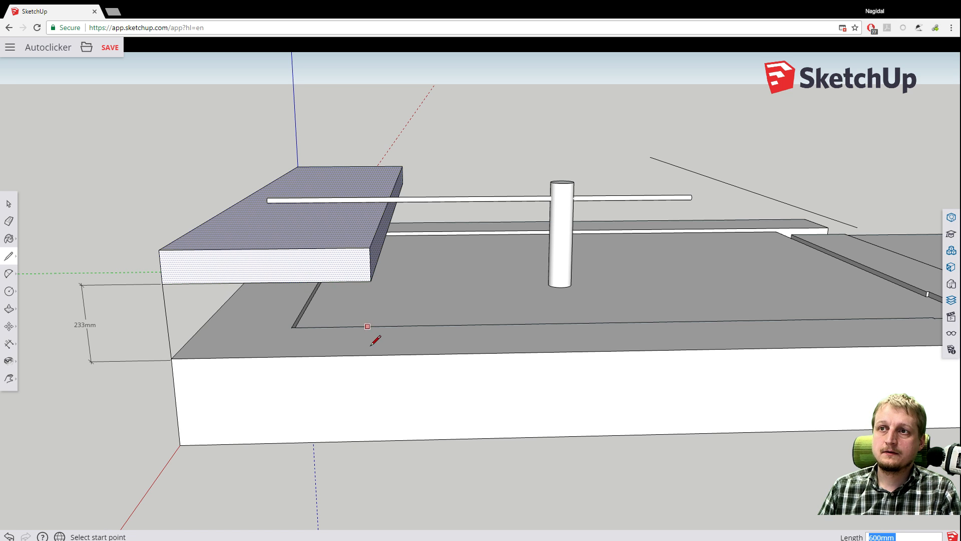
left_click(374, 354)
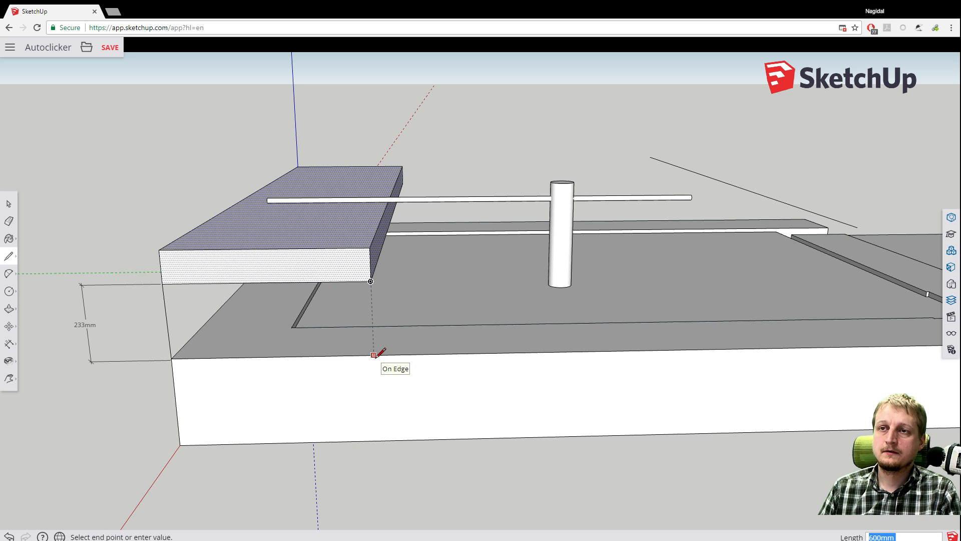
left_click(171, 358)
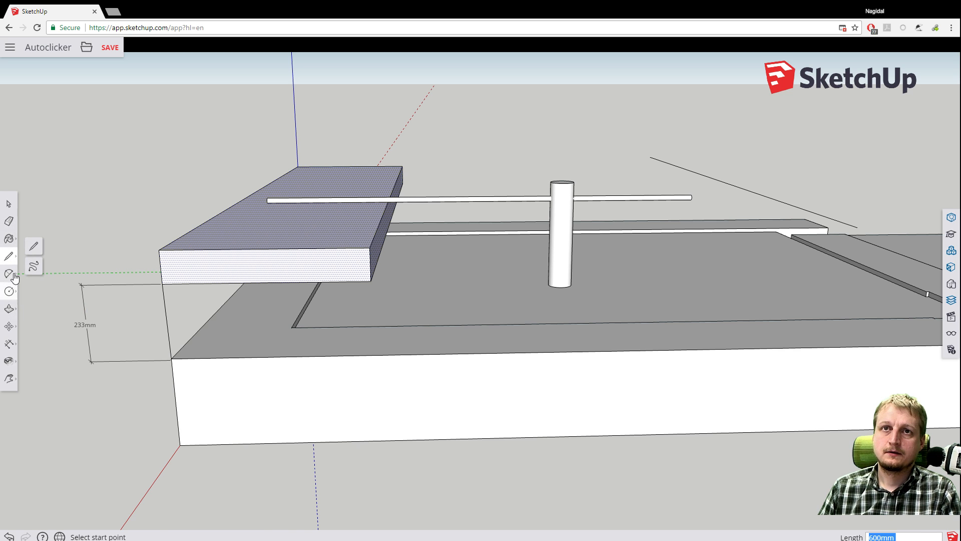
Try to close the gap below the raised block's front face with a rectangle about 600 by 233 mm.
left_click(10, 295)
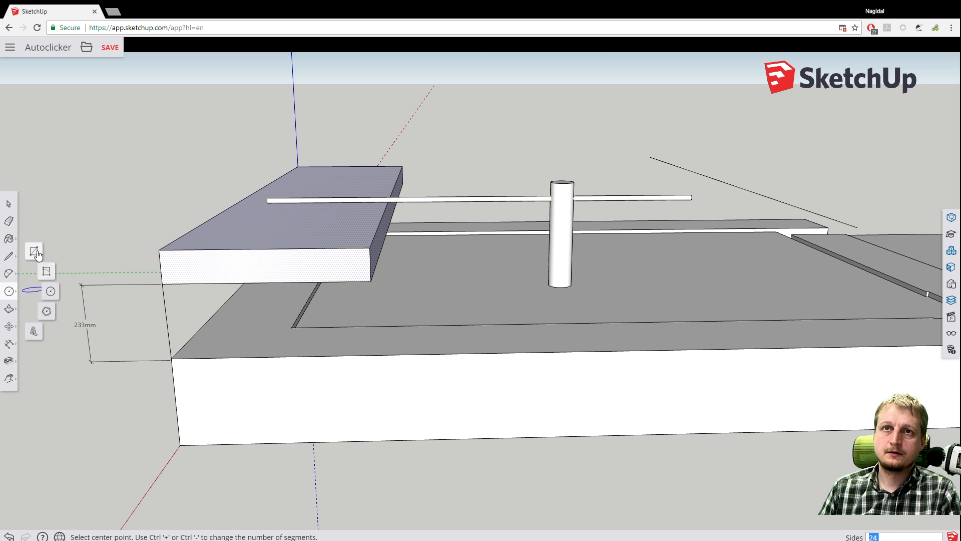
left_click(34, 265)
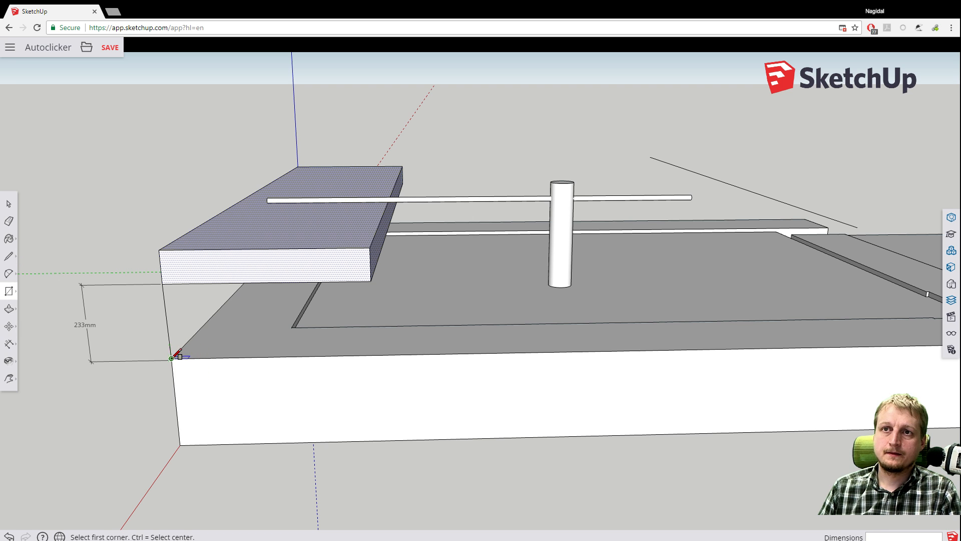
left_click(162, 284)
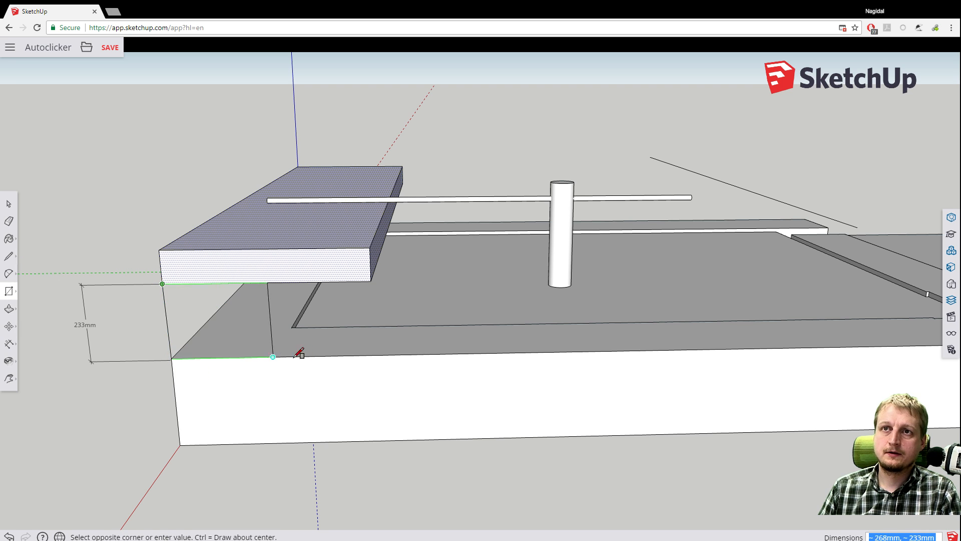
left_click(373, 355)
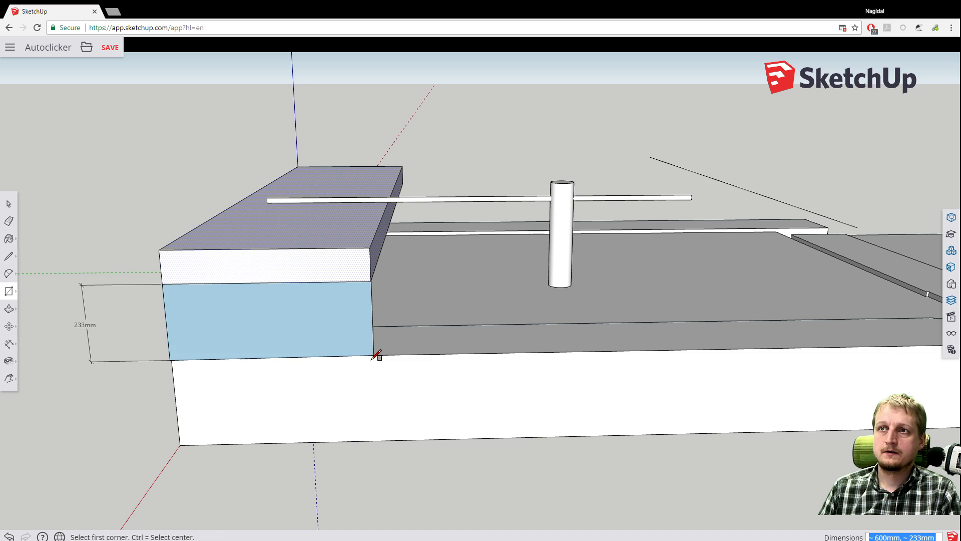
key("o")
left_click_drag(385, 186, 147, 200)
middle_click_drag(146, 199, 3, 140)
mouse_move(241, 290)
middle_mouse_down()
mouse_move(217, 291)
mouse_move(178, 246)
mouse_move(242, 279)
mouse_move(323, 284)
mouse_move(348, 332)
mouse_move(504, 322)
mouse_move(425, 337)
mouse_move(225, 300)
middle_mouse_up()
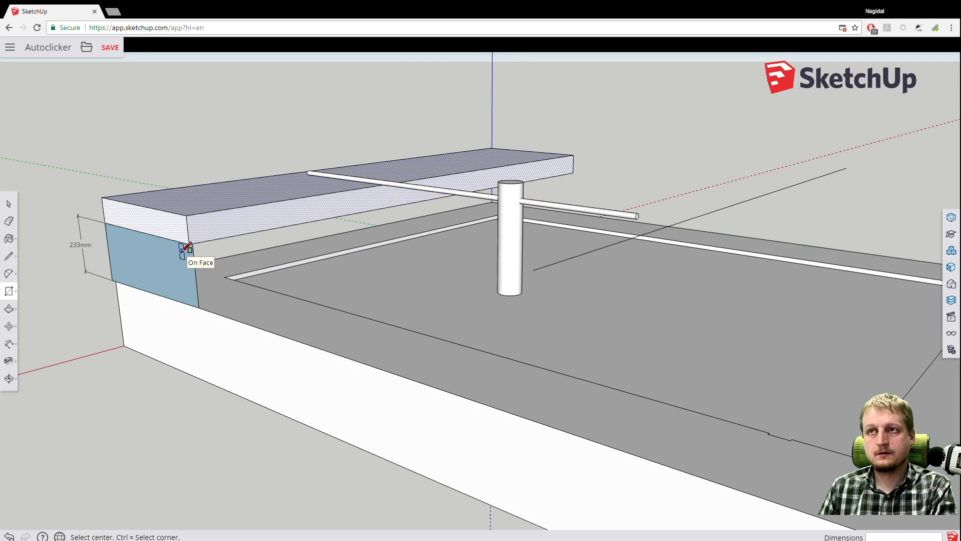
key("ctrl+z")
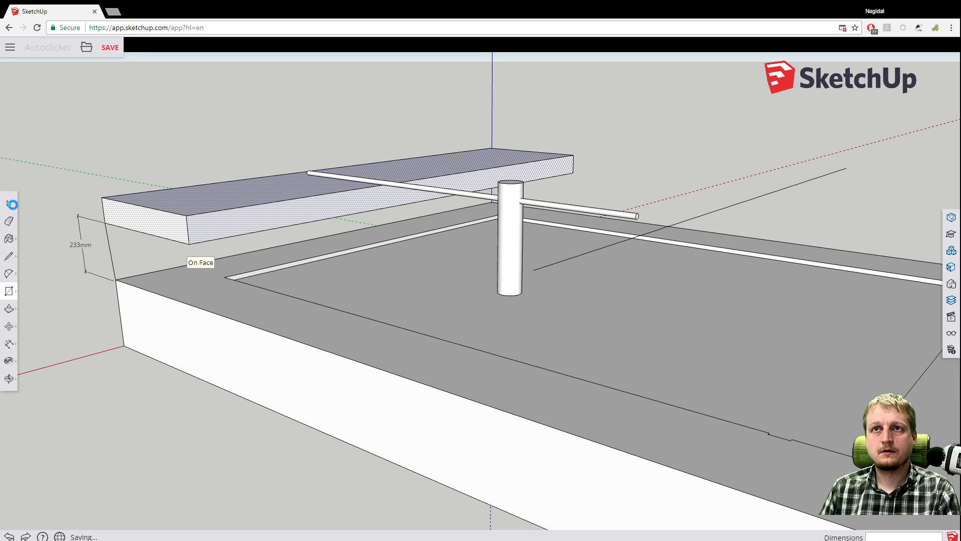
Select the whole raised block and move it back along the red axis, away from the base's front edge.
left_click(9, 204)
left_click(121, 218)
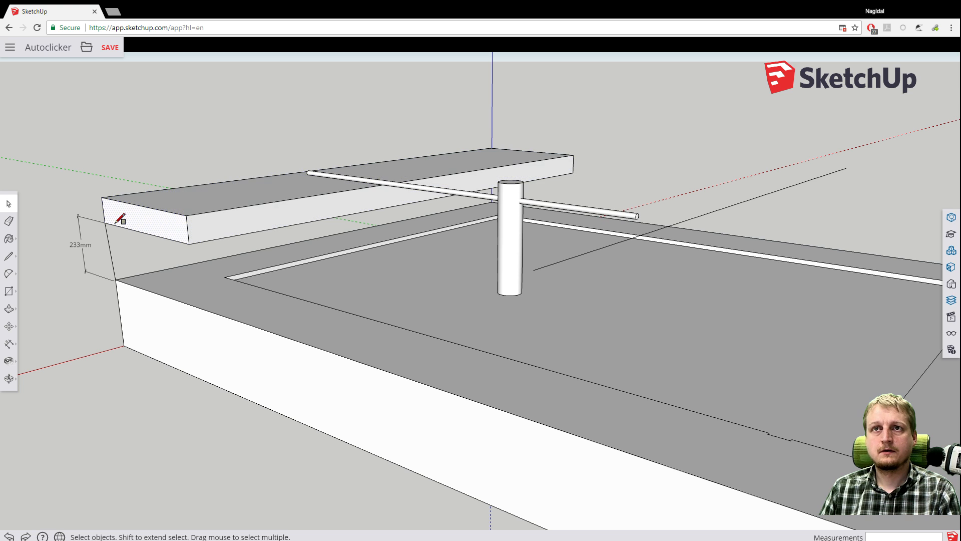
right_click(114, 218)
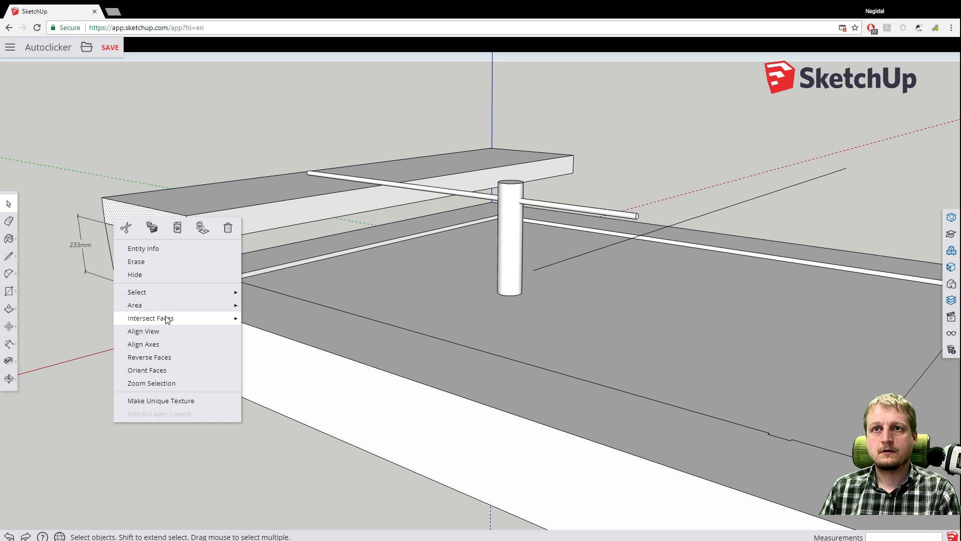
mouse_move(161, 293)
left_click(273, 310)
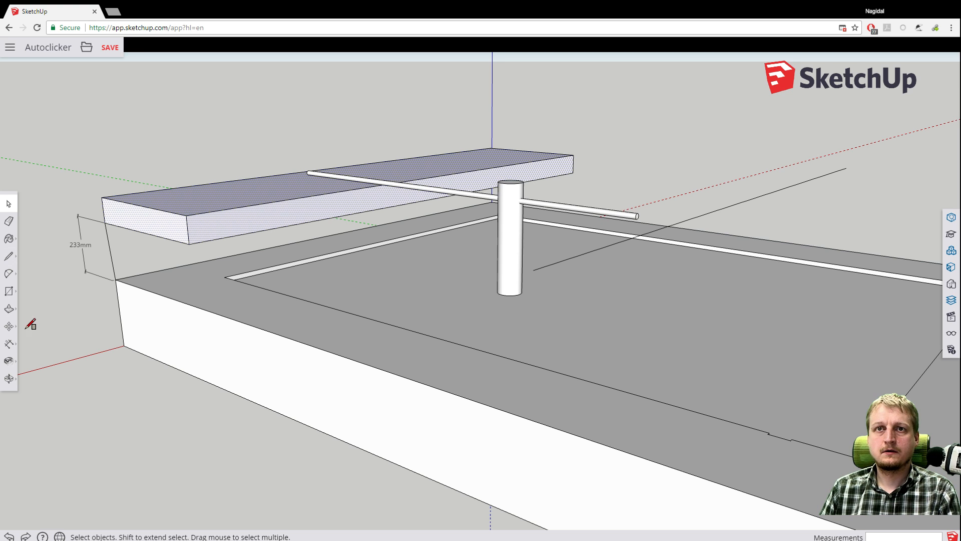
left_click(9, 326)
left_click(159, 224)
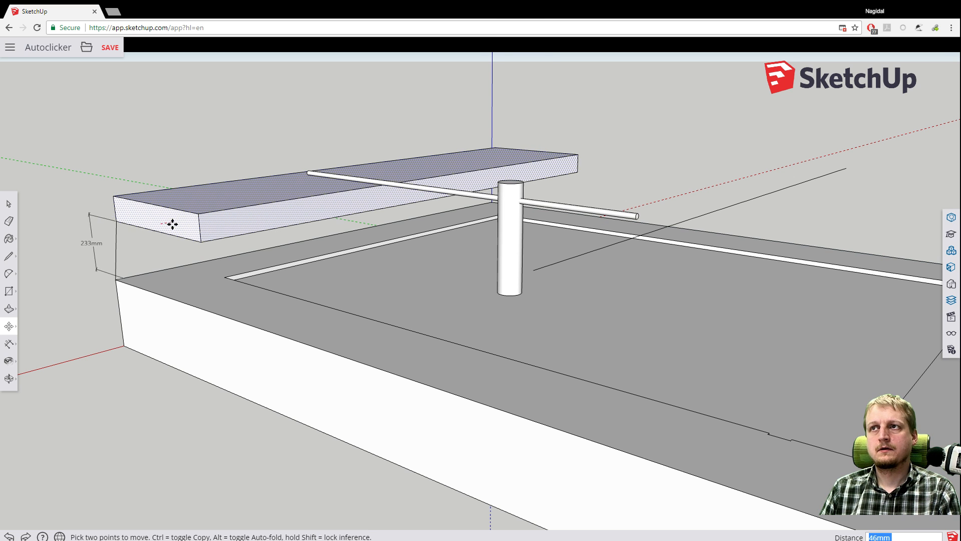
left_click(163, 224)
Move the raised block 3 mm along the red axis to align its rear corner with the blue axis.
middle_click_drag(249, 148, 427, 172)
middle_click_drag(192, 185, 401, 178)
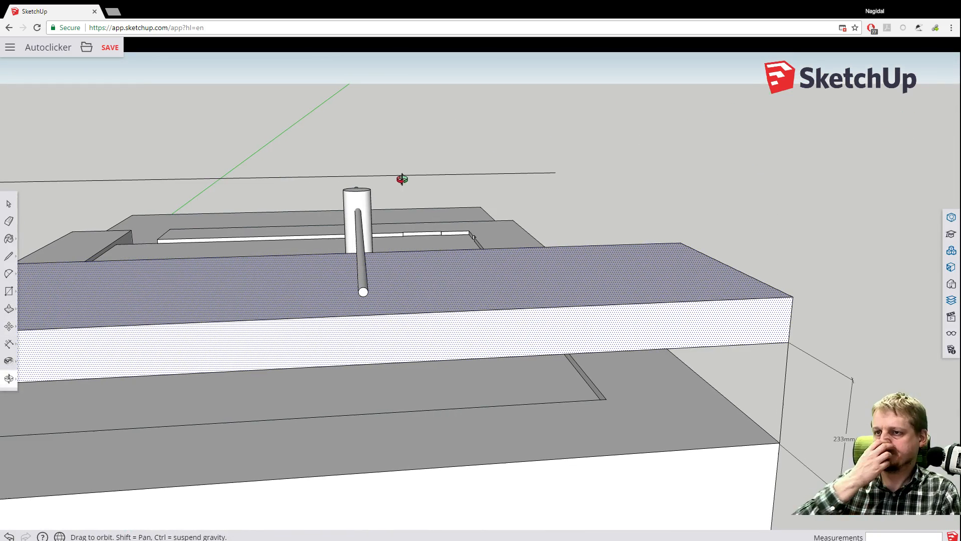
middle_click_drag(184, 232, 150, 275, "shift")
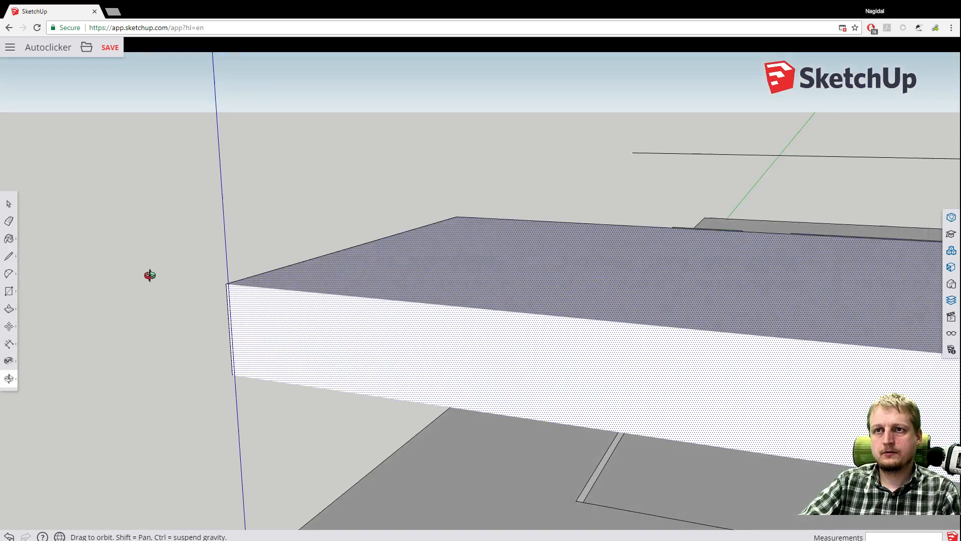
scroll(170, 285, "up", 3)
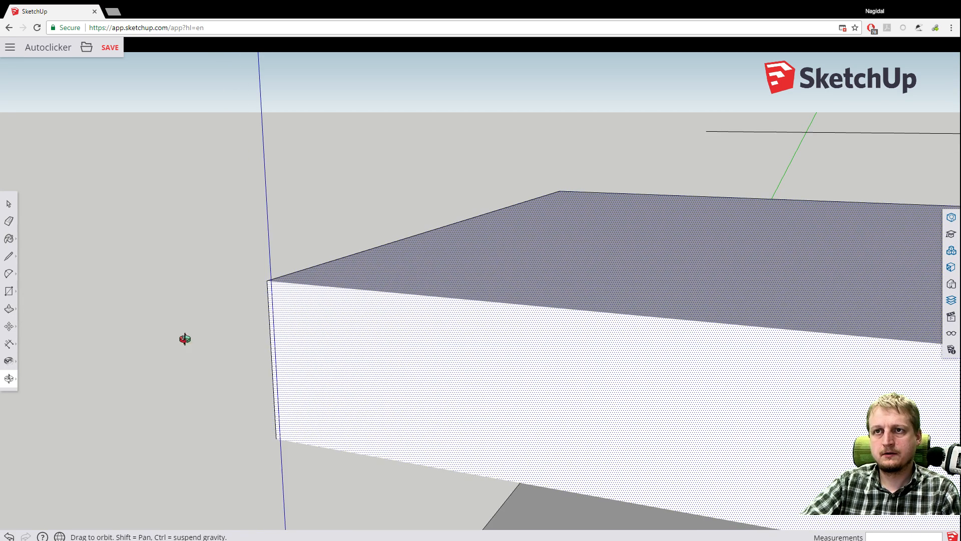
middle_click_drag(182, 336, 155, 369)
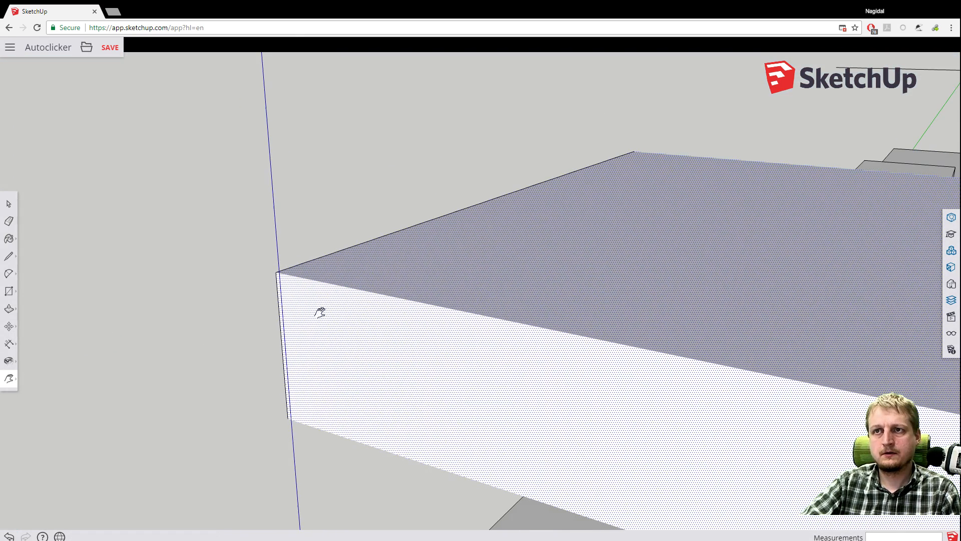
left_click(8, 327)
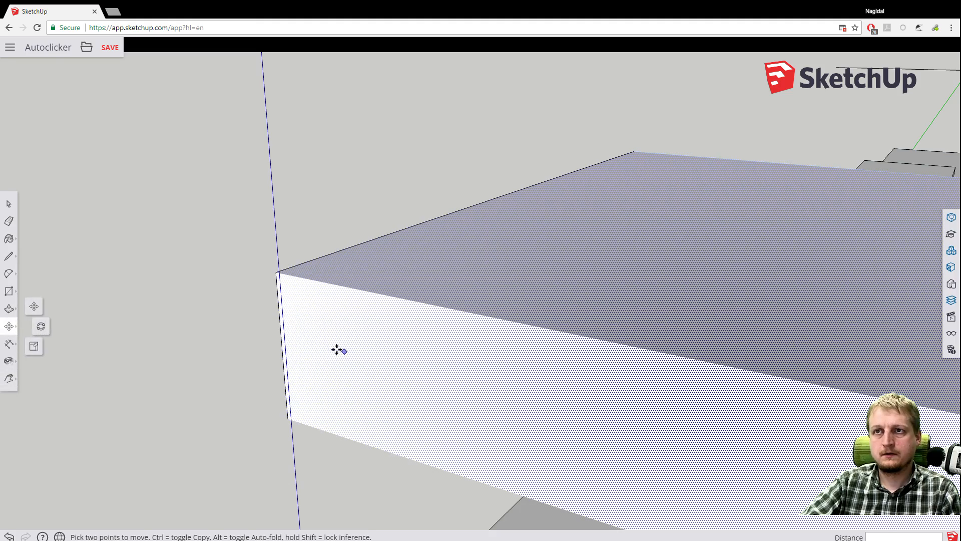
left_click(326, 337)
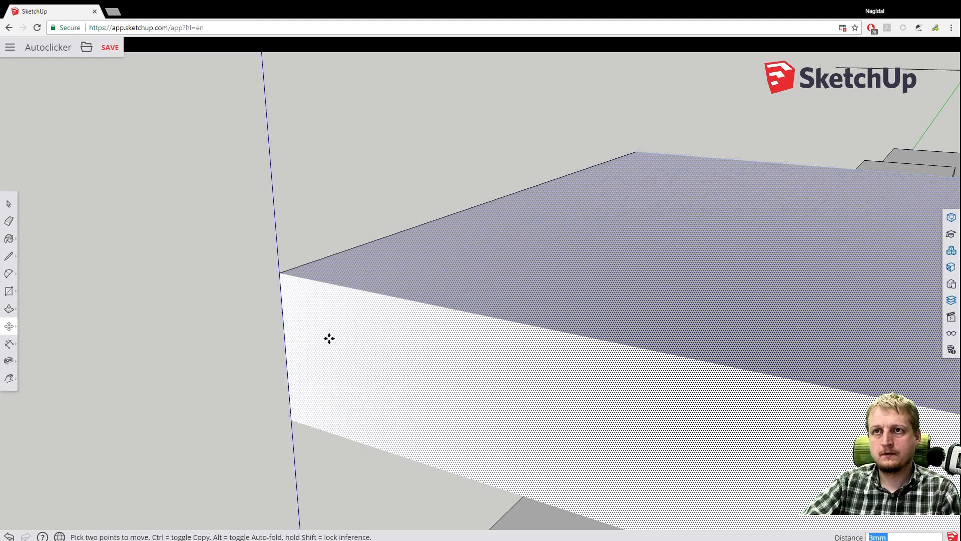
Examine the raised block's alignment with the base, and the rod and post, from several angles.
middle_click_drag(223, 280, 276, 294)
scroll(455, 352, "down", 5)
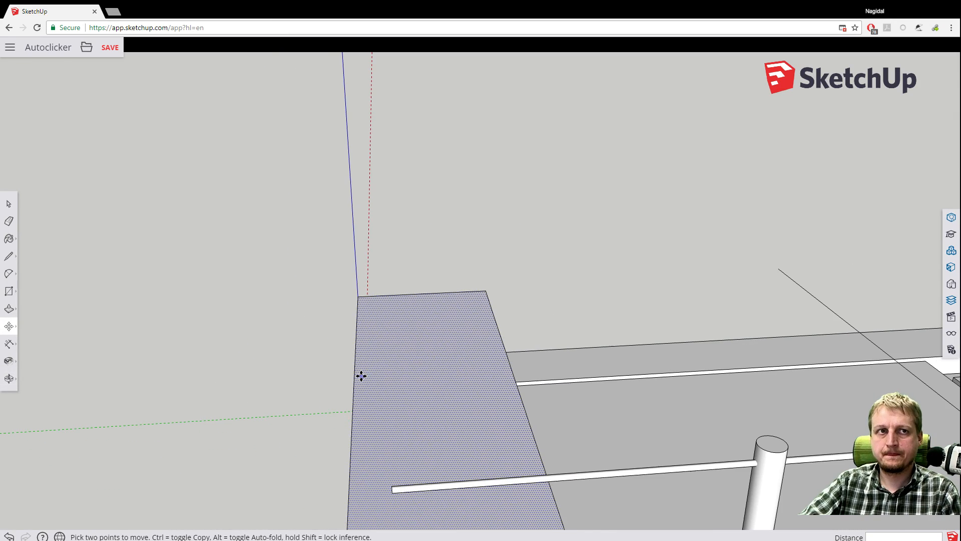
middle_click_drag(360, 376, 421, 207)
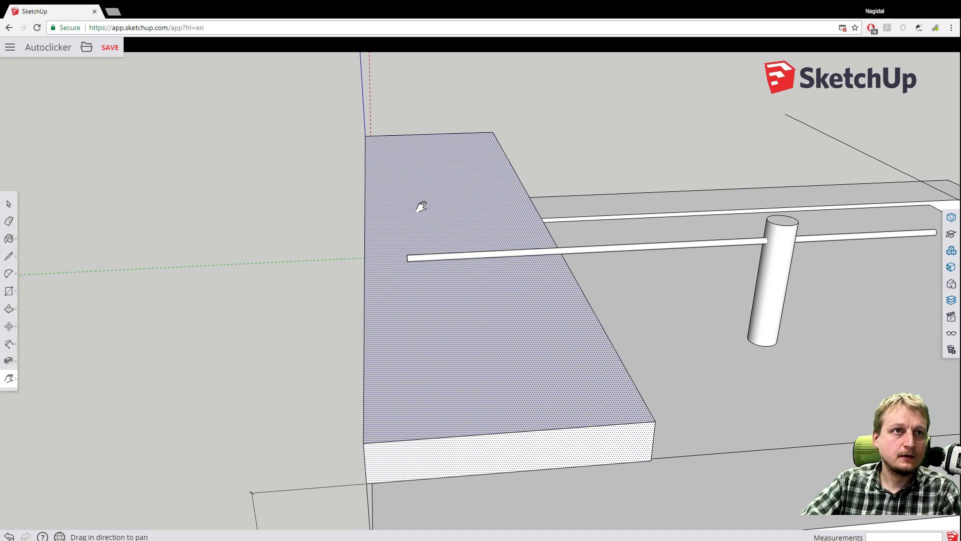
left_click_drag(421, 206, 423, 199)
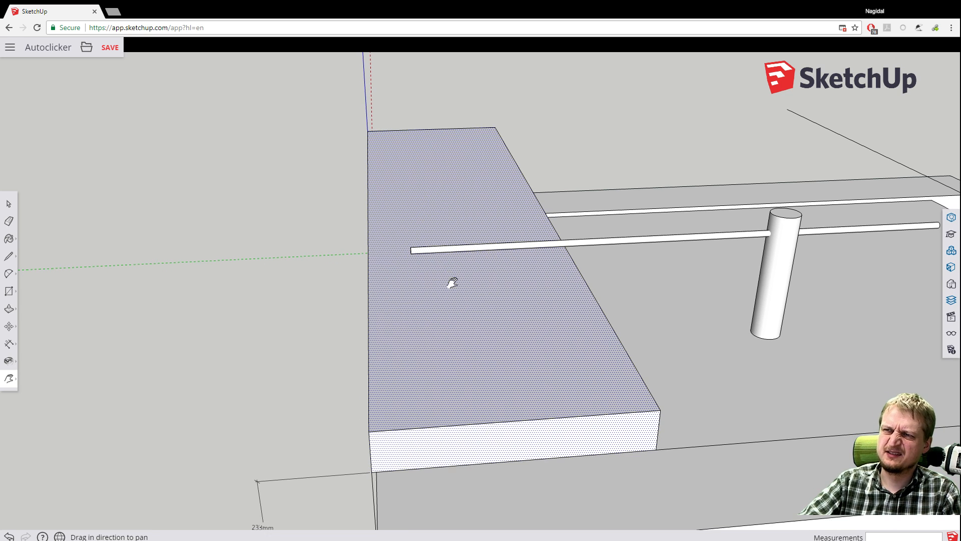
middle_click_drag(450, 280, 313, 207)
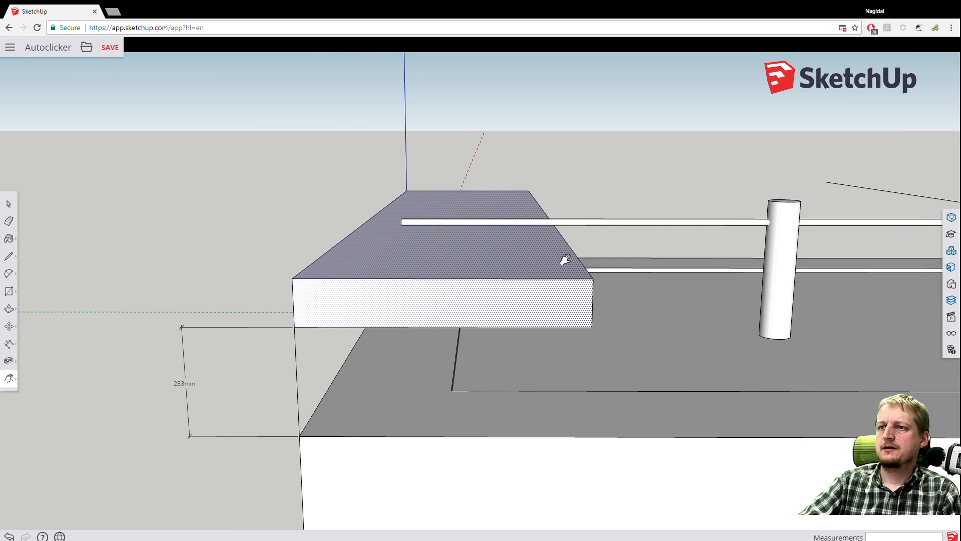
left_click_drag(605, 273, 425, 242)
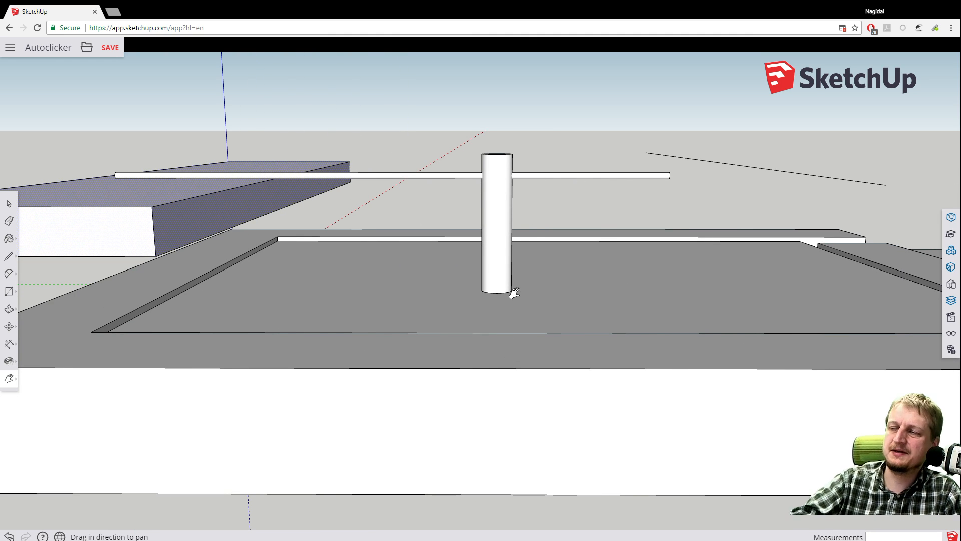
scroll(630, 246, "up", 1)
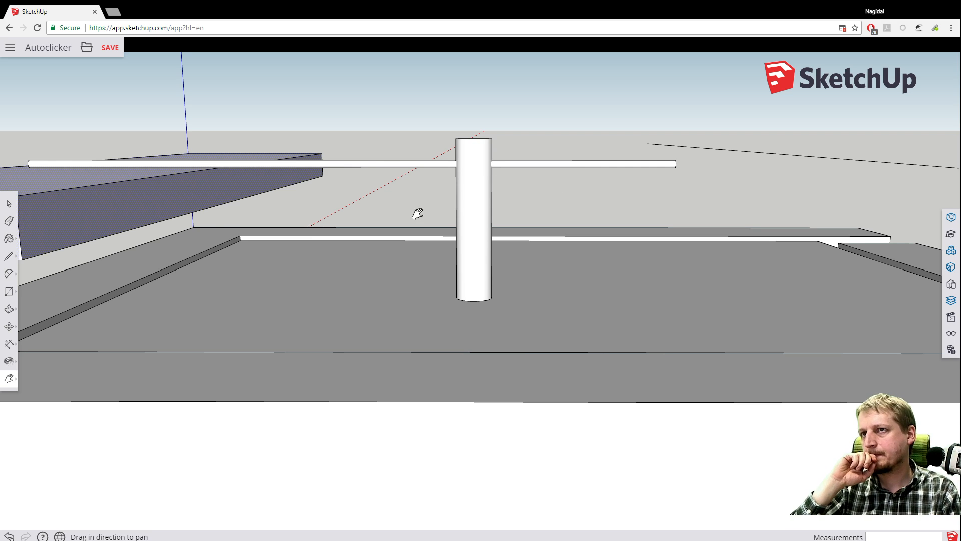
scroll(418, 214, "down", 5)
middle_click_drag(189, 199, 438, 234)
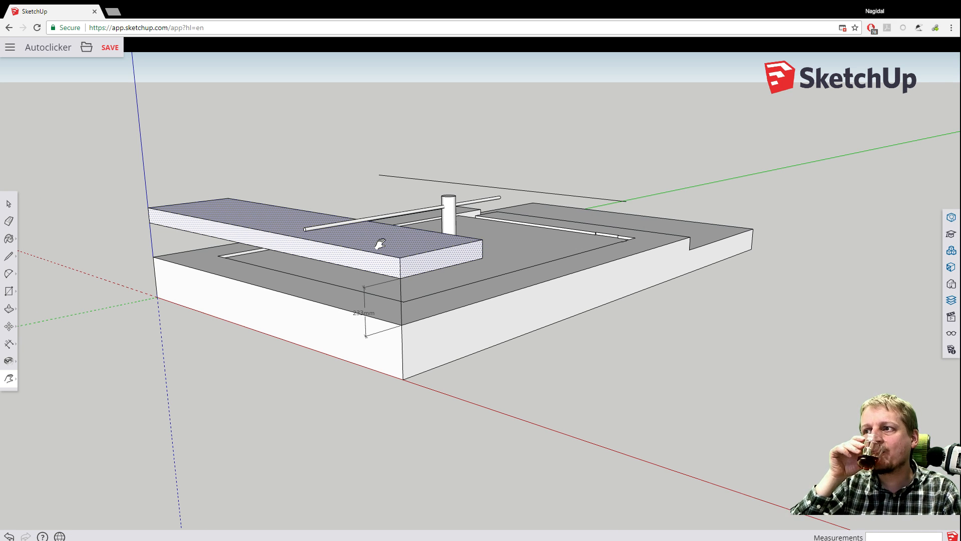
scroll(224, 309, "up", 5)
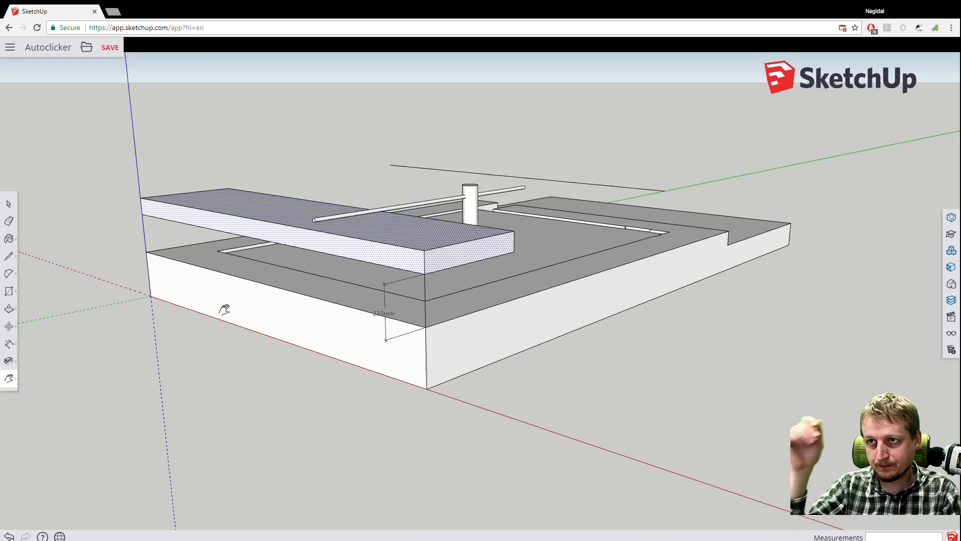
scroll(353, 323, "down", 2)
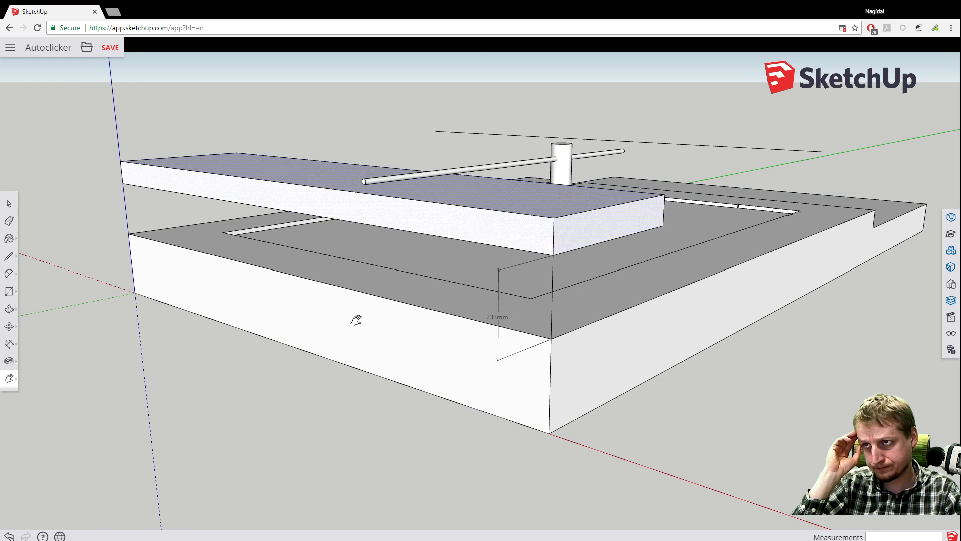
middle_click_drag(380, 301, 337, 328)
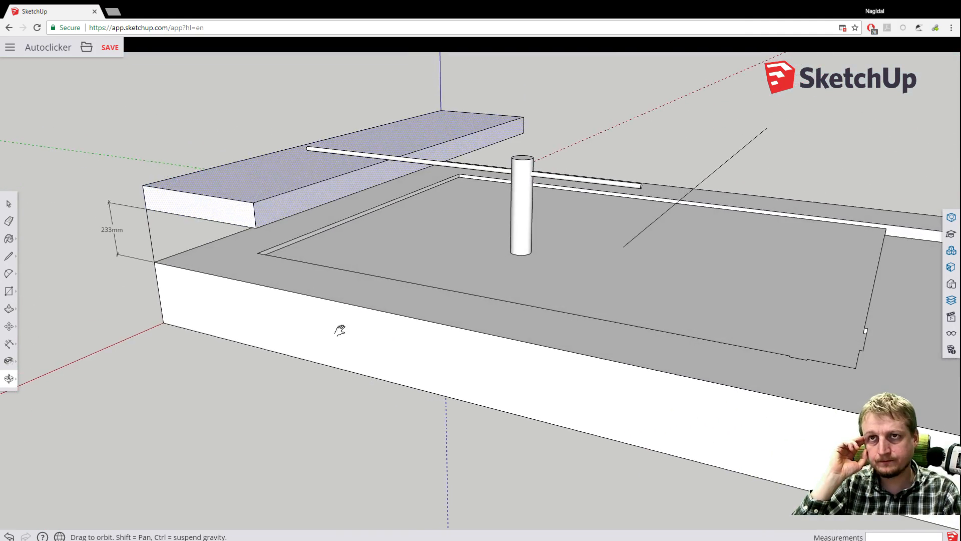
Draw a vertical rectangle from the raised block's lower front corner down past the base's upper front edge.
left_click(10, 292)
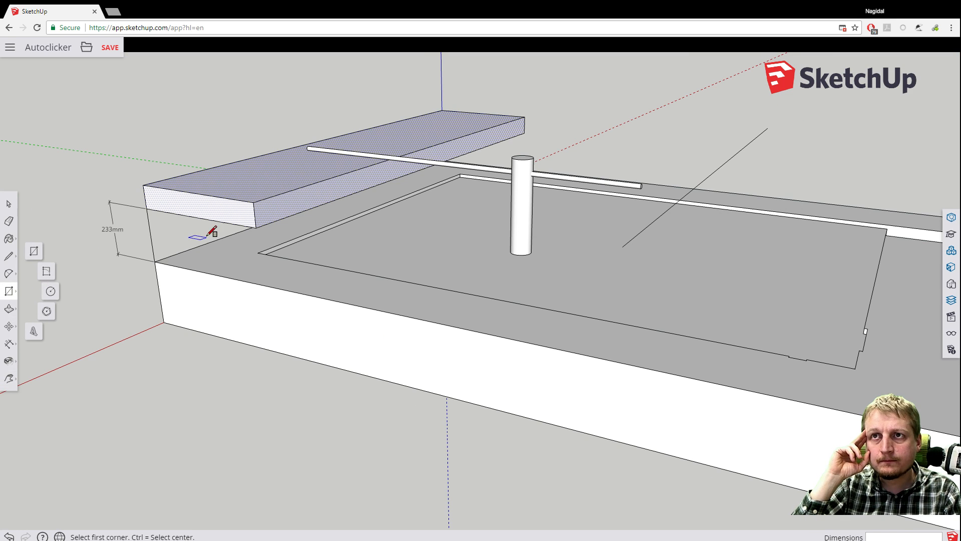
left_click(256, 228)
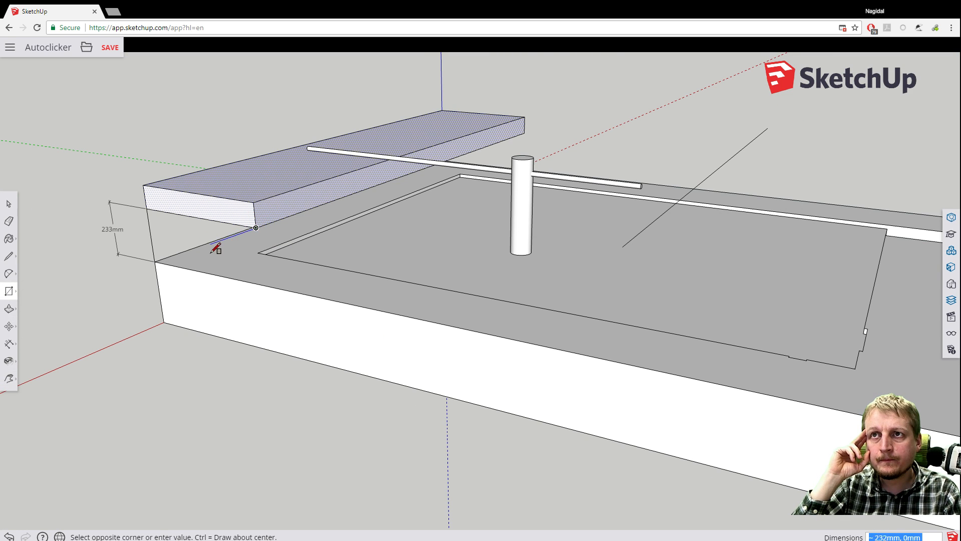
left_click(158, 280)
middle_click_drag(120, 295, 200, 281)
scroll(200, 281, "up", 3)
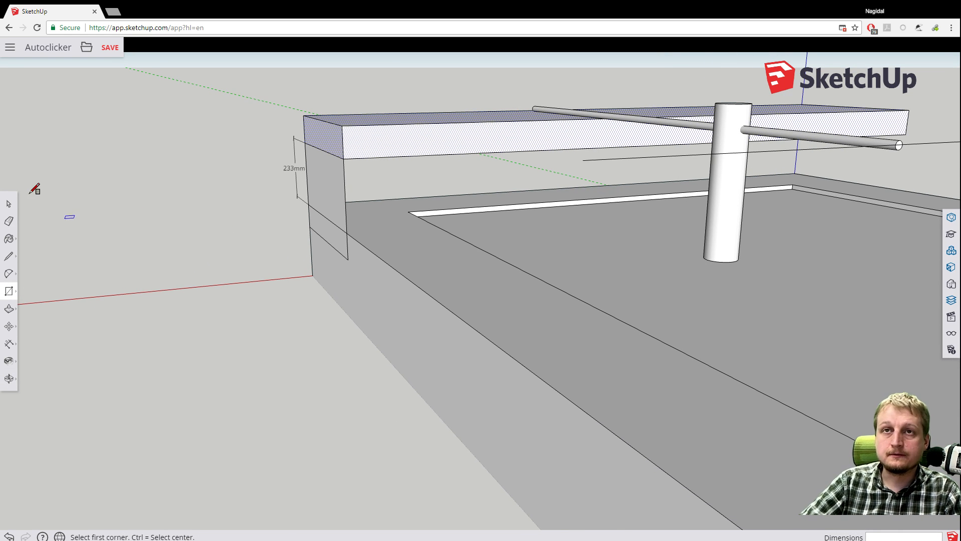
Delete the rectangle's bottom edge that extends below the base's upper front edge.
left_click(9, 205)
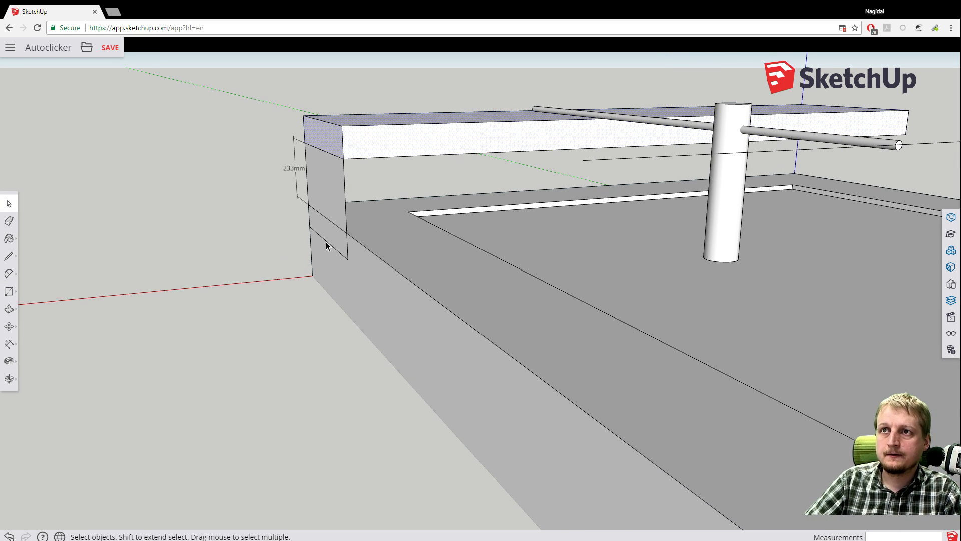
left_click(326, 241)
key("Delete")
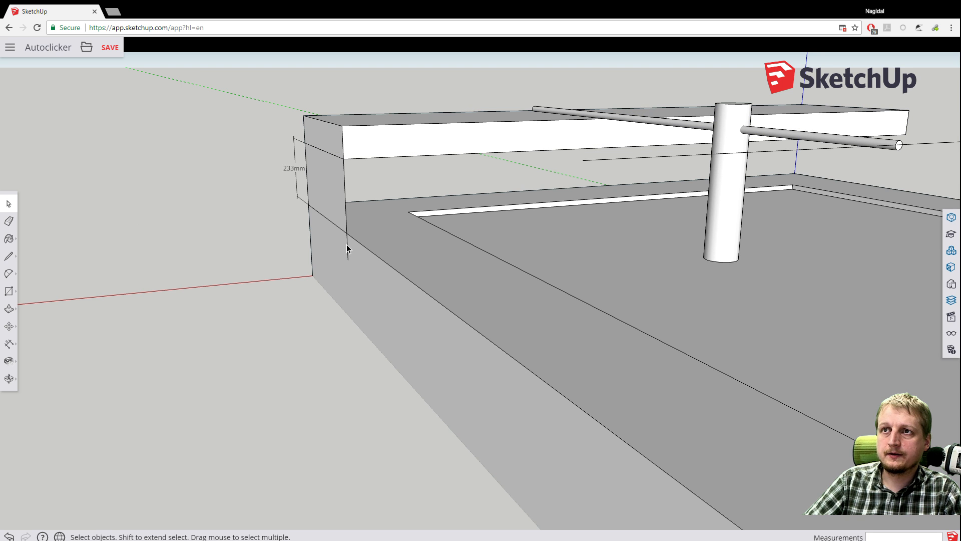
Push/Pull the vertical face beneath the raised block's end inward 100 mm to form a support wall.
middle_click_drag(377, 226, 190, 247)
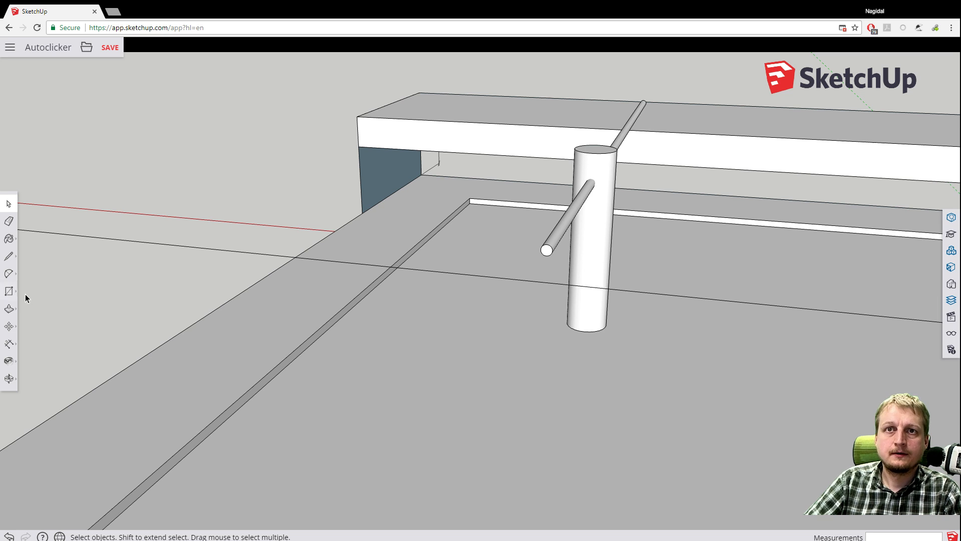
left_click(9, 309)
left_click(407, 182)
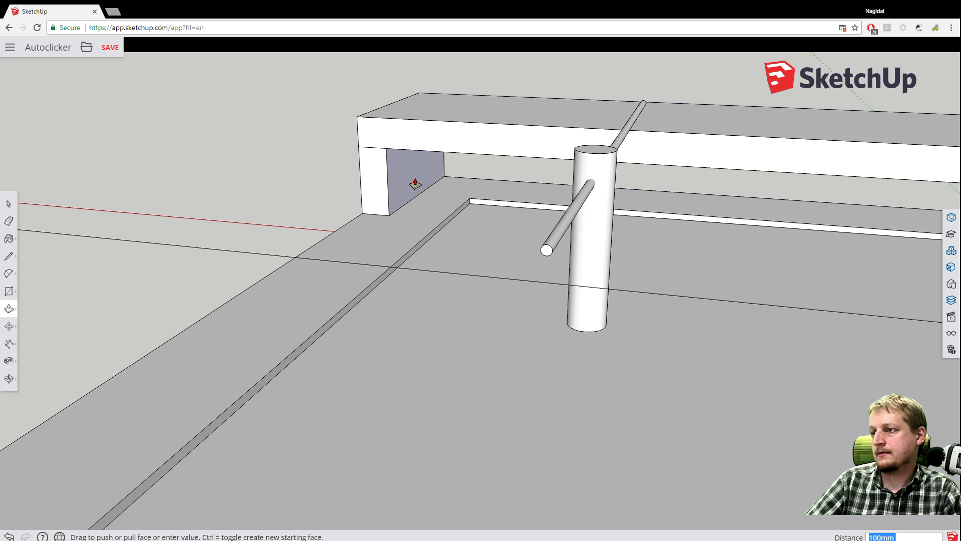
left_click(415, 184)
Draw a vertical rectangle of 600 by about 233 mm from the raised block's opposite lower corner to the base's upper corner on the blue axis.
scroll(302, 155, "up", 2)
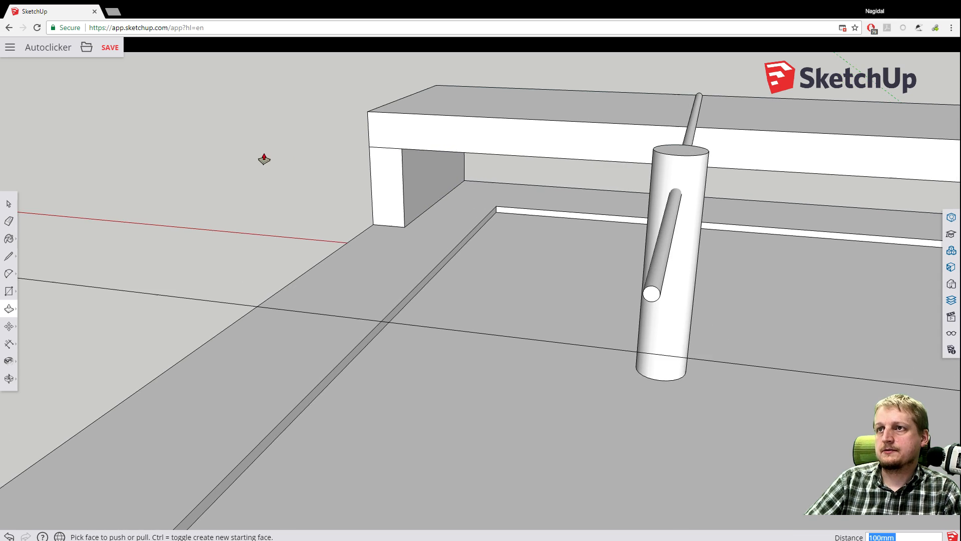
middle_click_drag(264, 159, 648, 271)
scroll(526, 135, "down", 4)
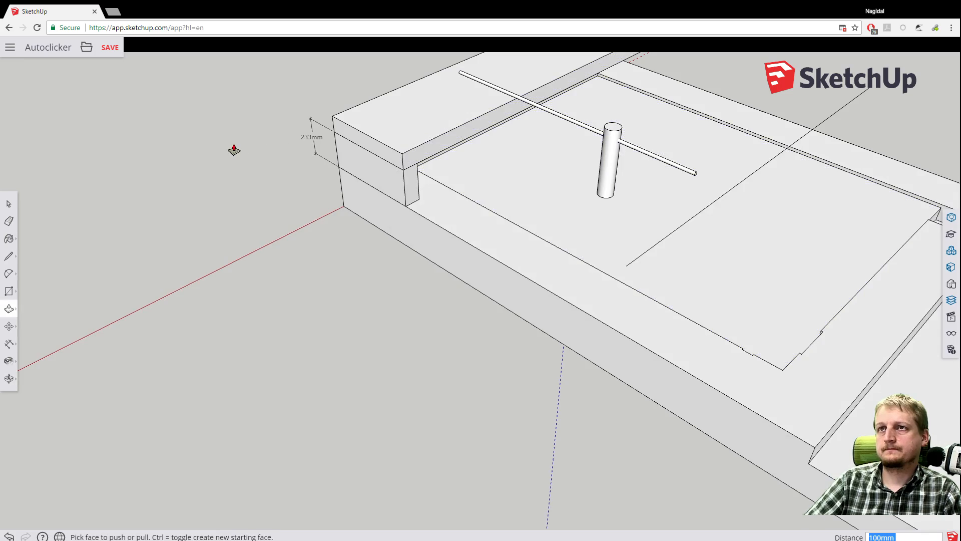
middle_click_drag(235, 148, 761, 128)
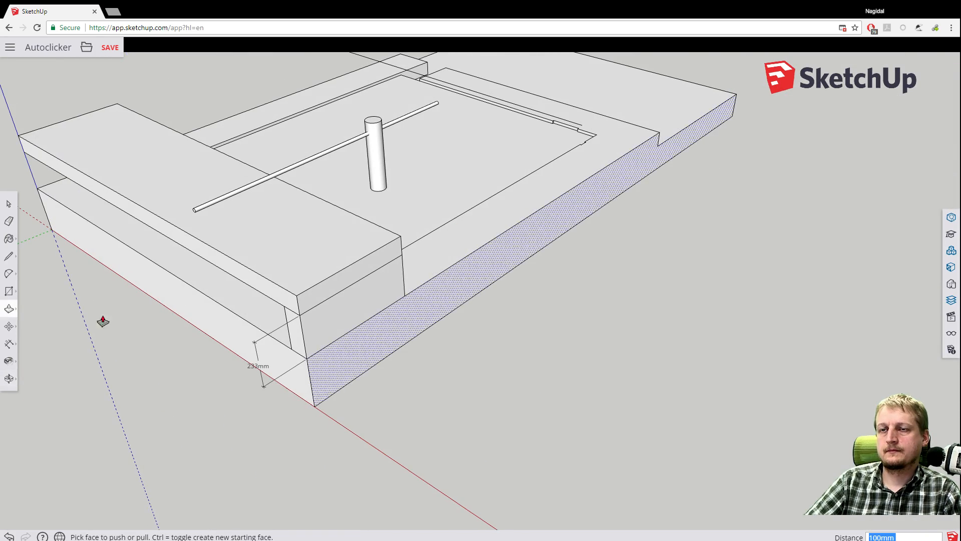
middle_click_drag(49, 95, 567, 66)
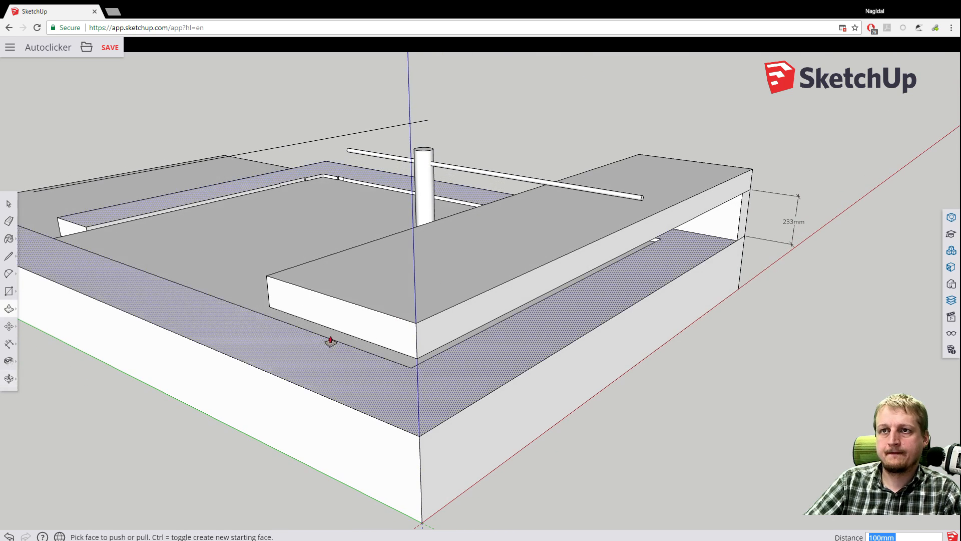
left_click(10, 291)
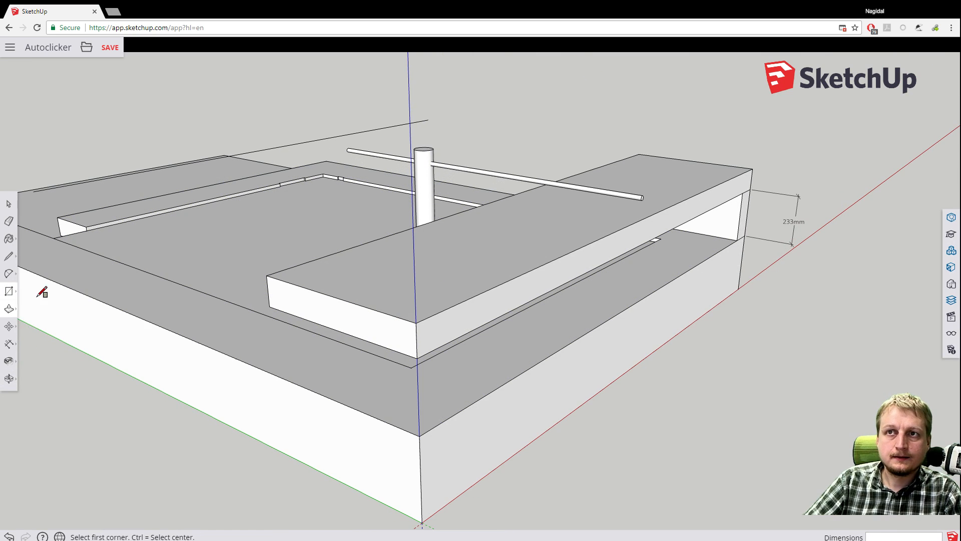
left_click(270, 305)
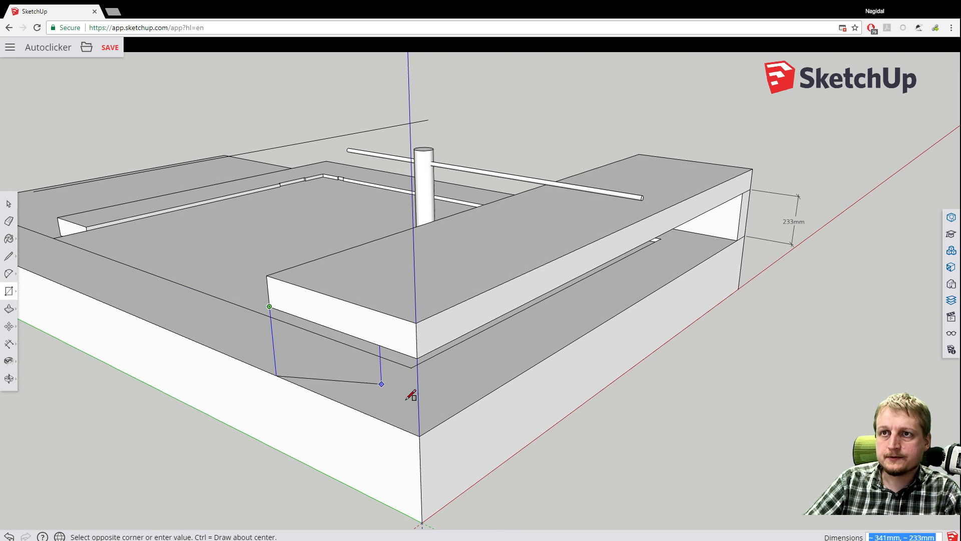
left_click(421, 435)
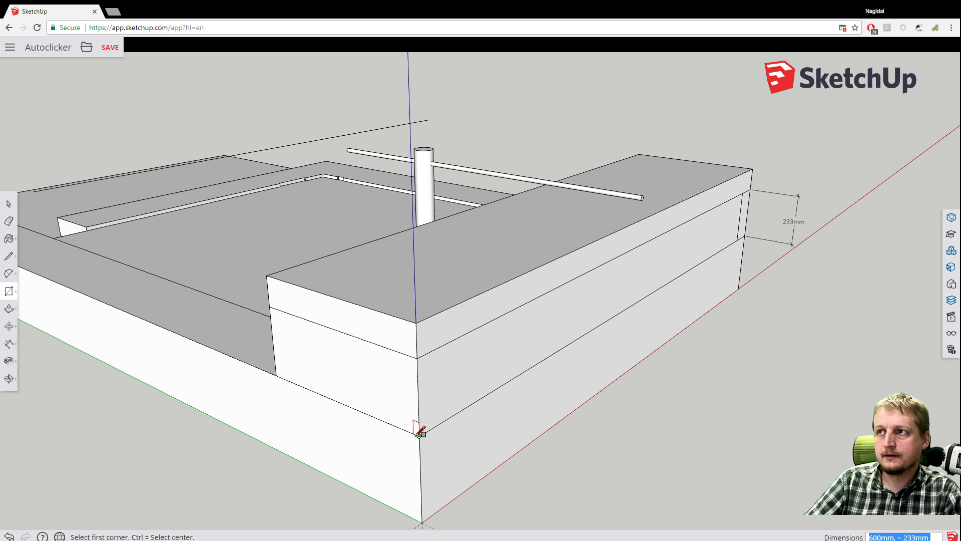
Push/Pull the long rear face beneath the raised block 100 mm inward, toward the post.
middle_click_drag(206, 243, 879, 232)
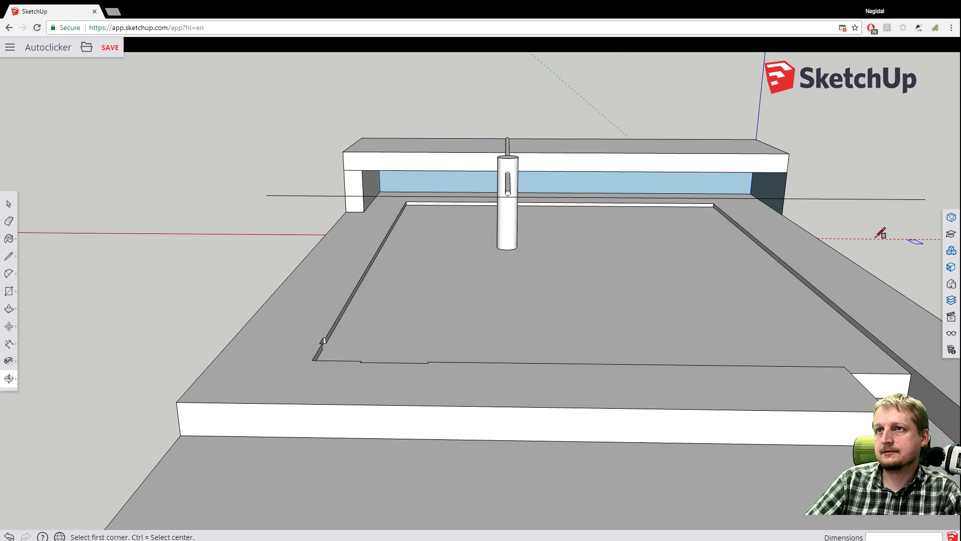
left_click(10, 310)
left_click(439, 181)
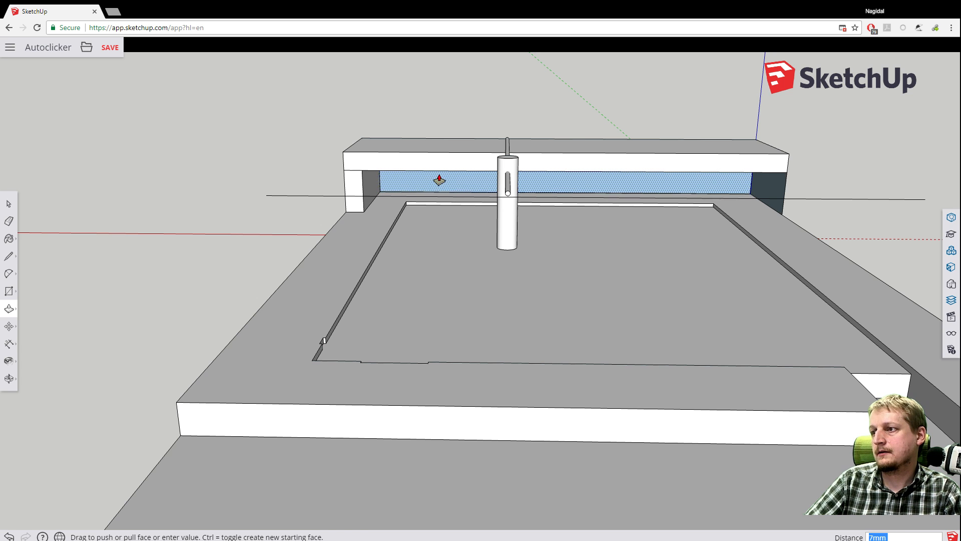
scroll(439, 181, "up", 5)
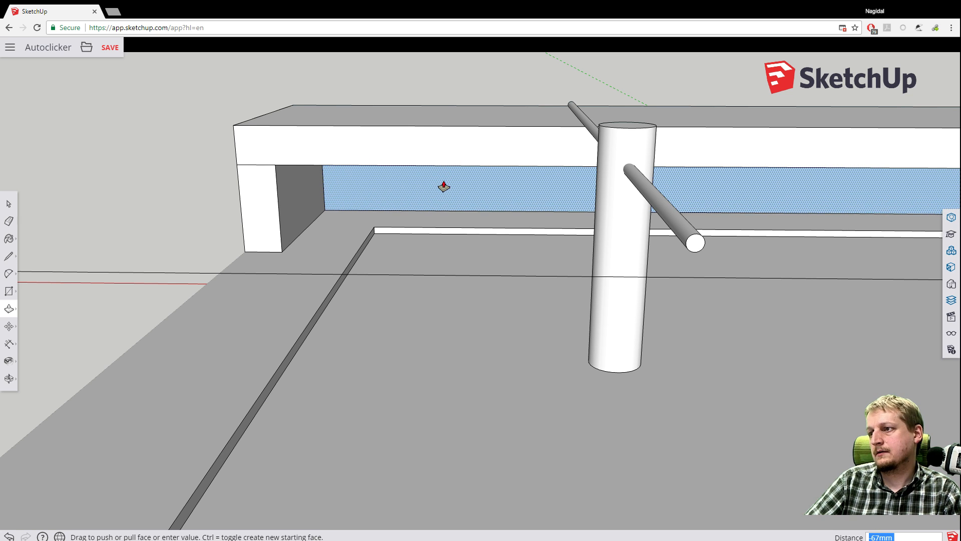
scroll(443, 186, "up", 4)
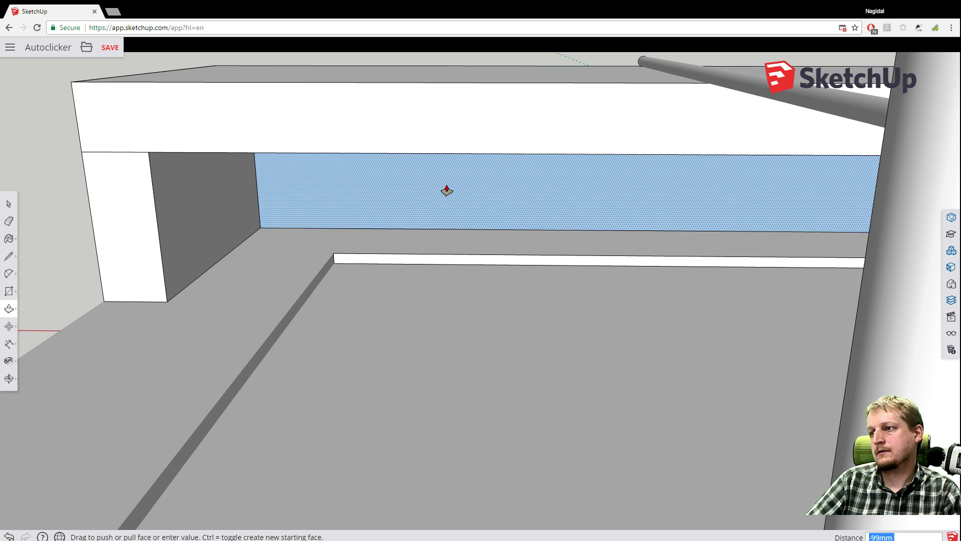
scroll(447, 190, "up", 3)
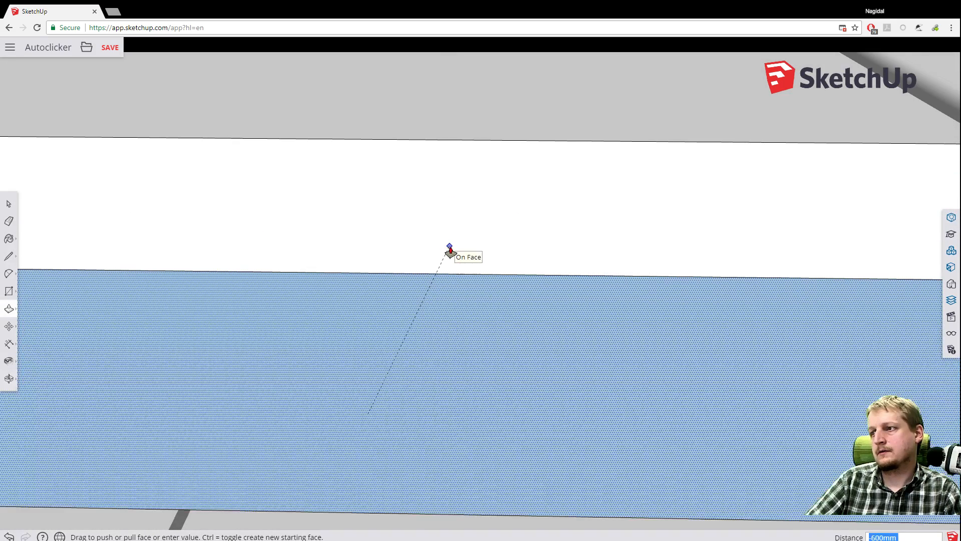
scroll(448, 255, "down", 5)
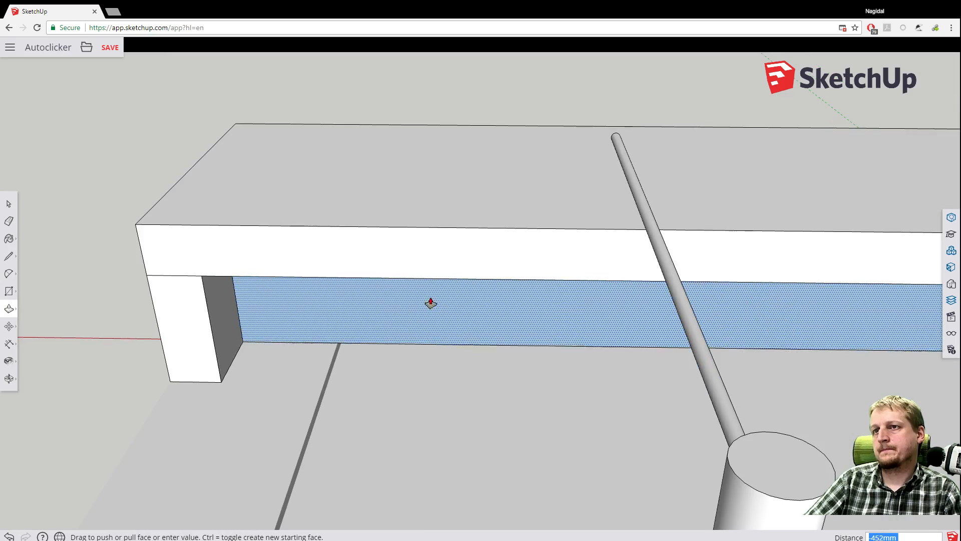
scroll(430, 295, "up", 3)
scroll(430, 286, "up", 5)
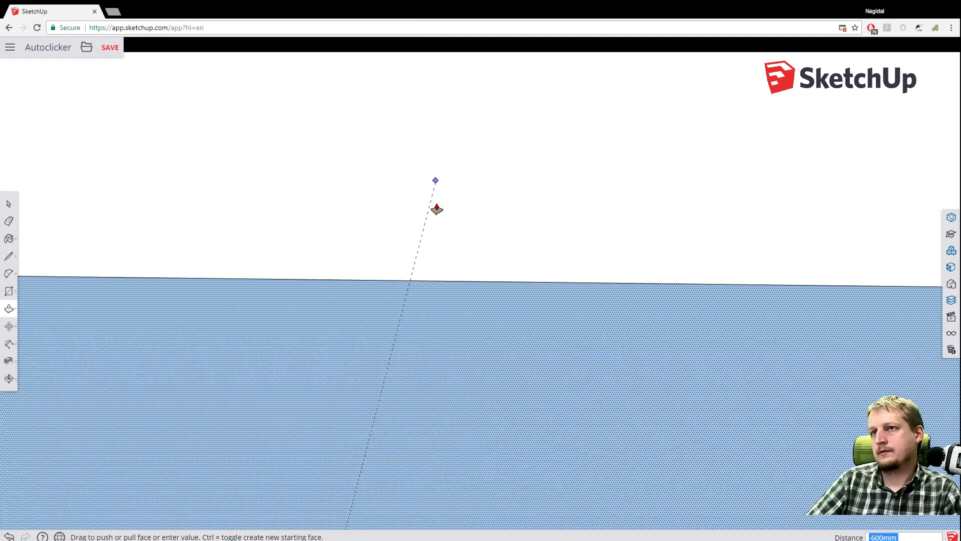
scroll(420, 298, "down", 5)
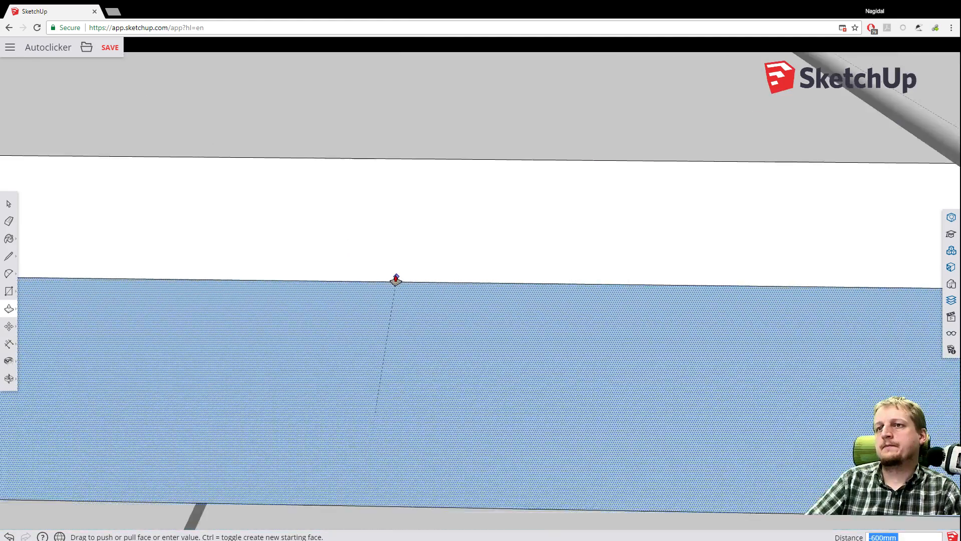
scroll(395, 282, "down", 4)
key("o")
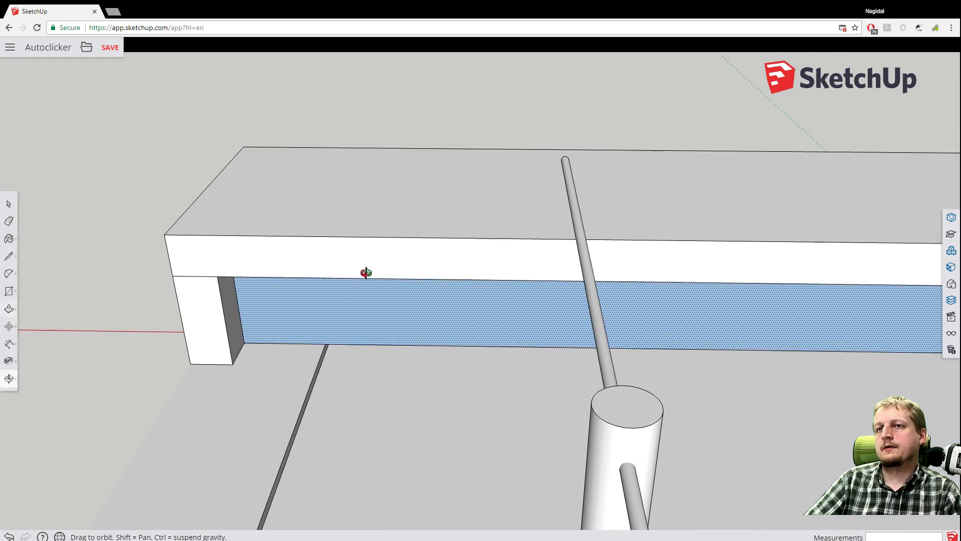
middle_click_drag(353, 240, 366, 255)
left_click(366, 255)
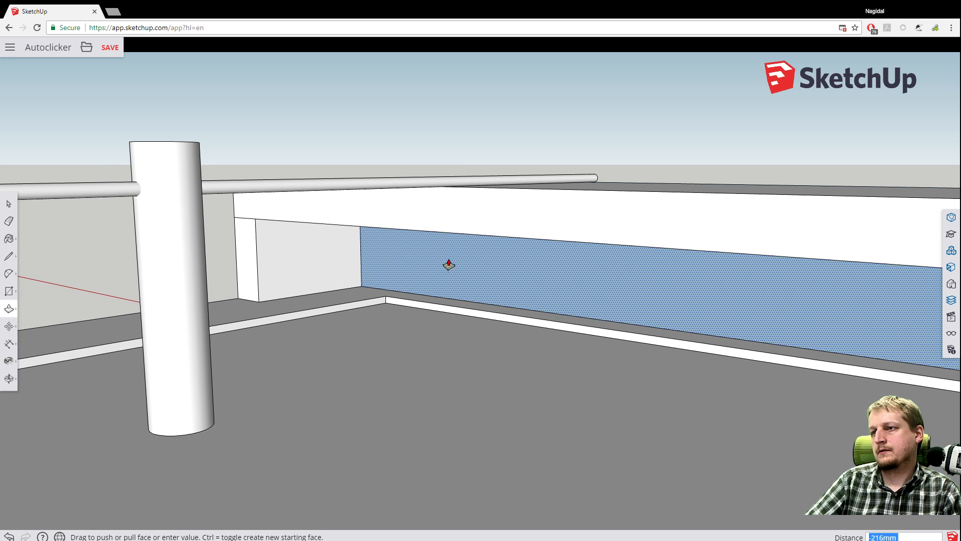
scroll(440, 259, "up", 3)
scroll(430, 255, "up", 5)
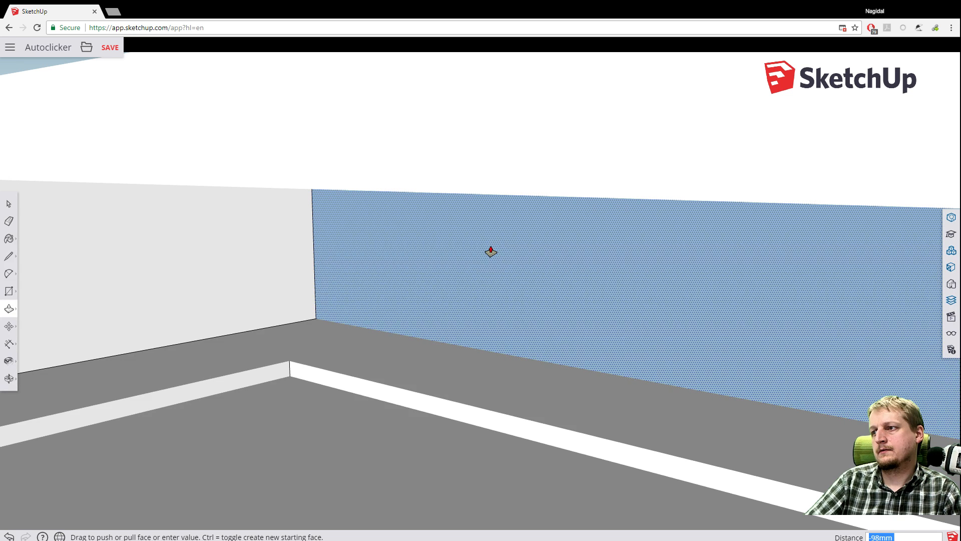
left_click(490, 251)
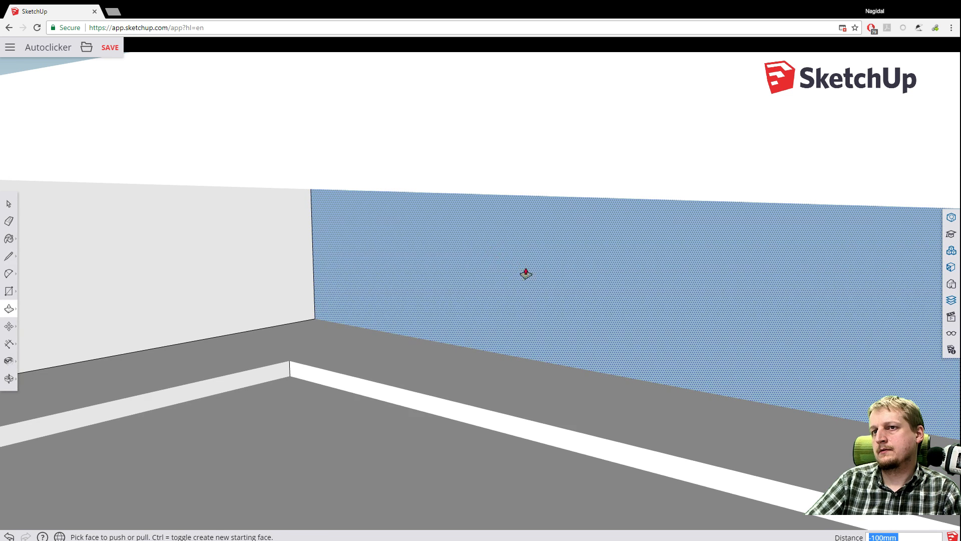
Push/Pull the end face beneath the raised block near the blue axis 100 mm inward.
scroll(520, 300, "down", 5)
key("o")
left_click_drag(560, 318, 936, 305)
key("p")
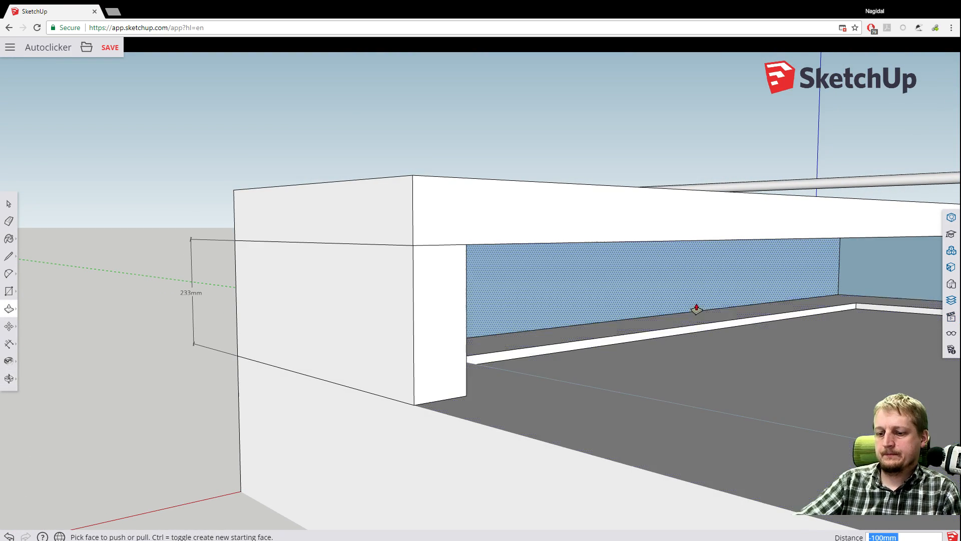
key("h")
left_click_drag(787, 283, 487, 288)
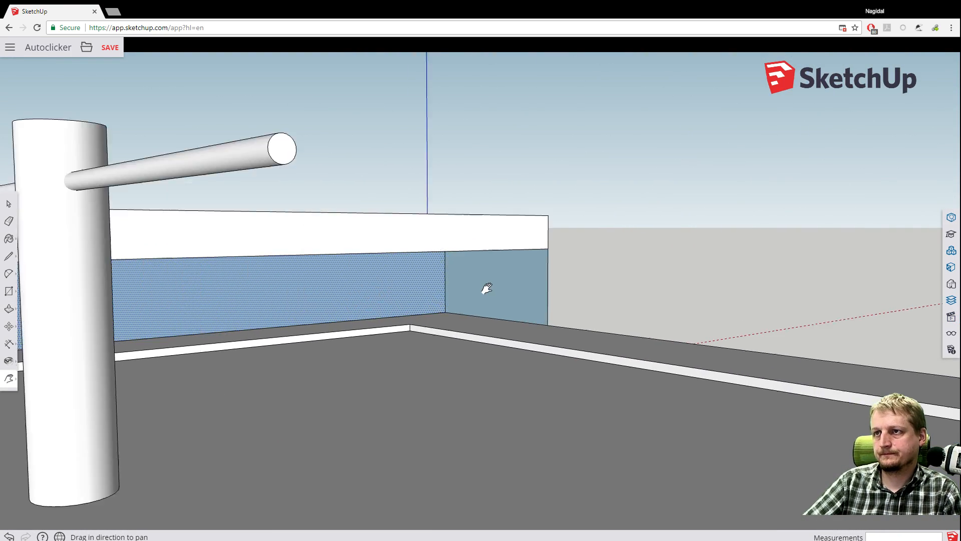
scroll(486, 289, "up", 2)
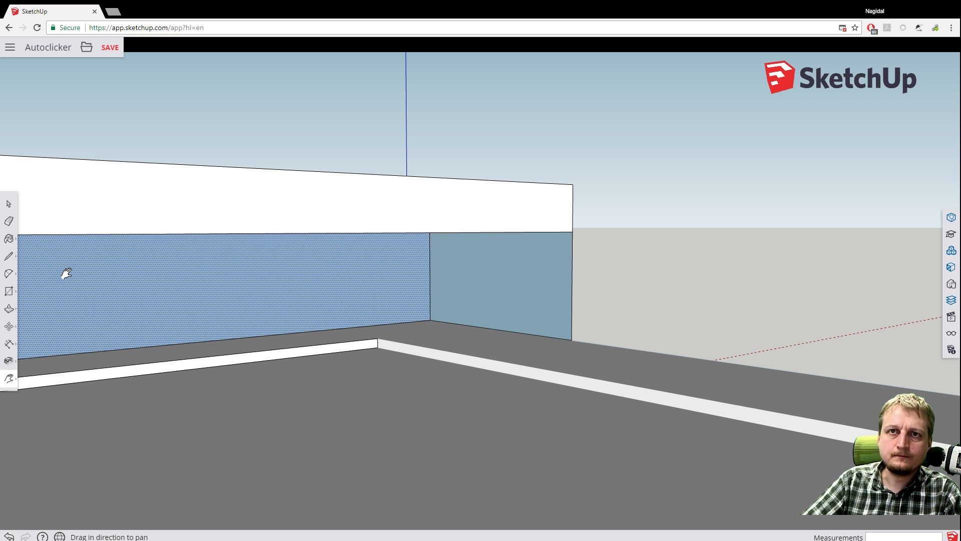
left_click(9, 311)
left_click(498, 278)
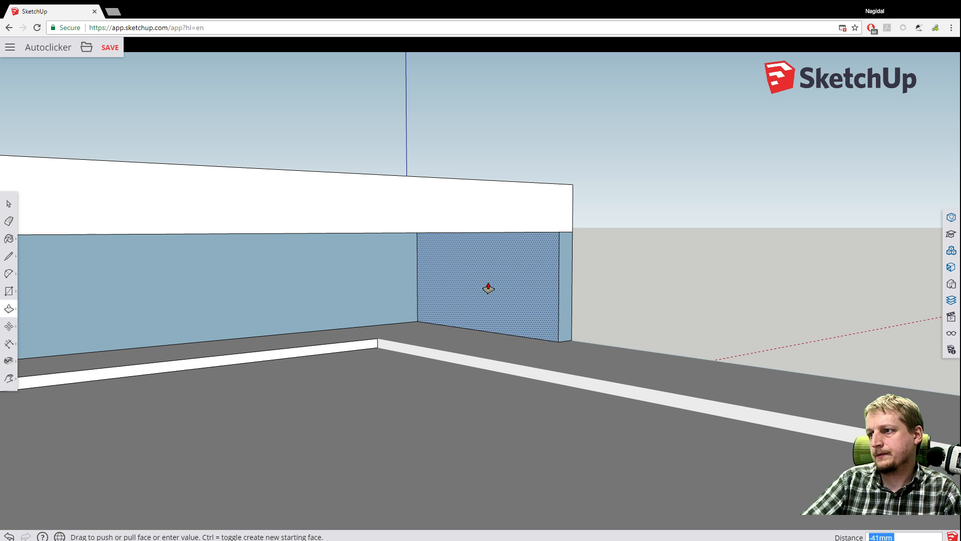
scroll(490, 286, "up", 2)
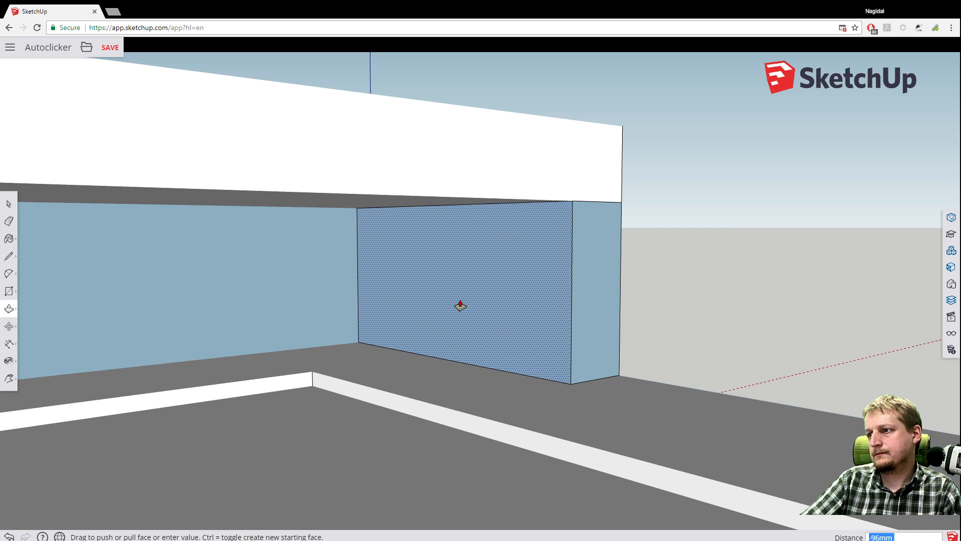
left_click(458, 306)
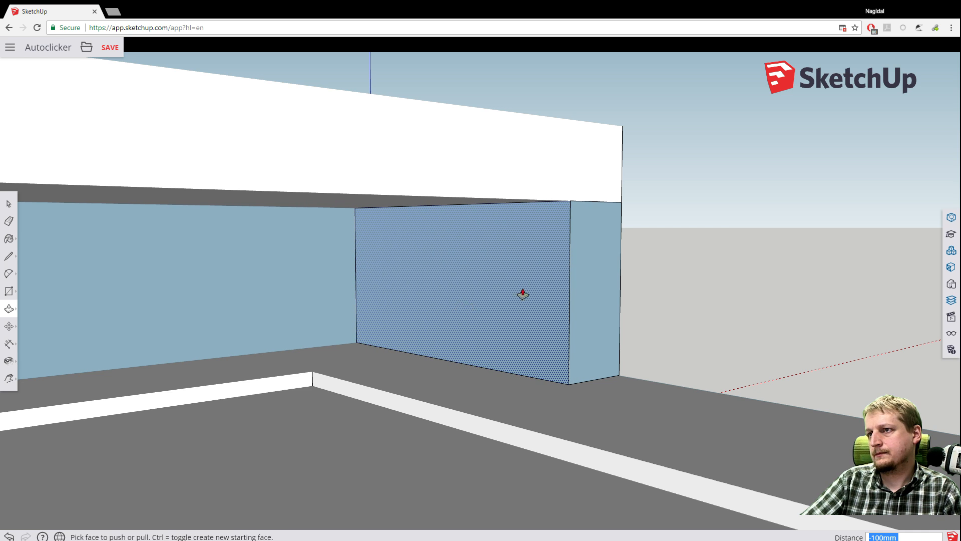
Pull the recessed end face near the blue axis 100 mm outward, flush with the raised block's end.
scroll(523, 294, "down", 10)
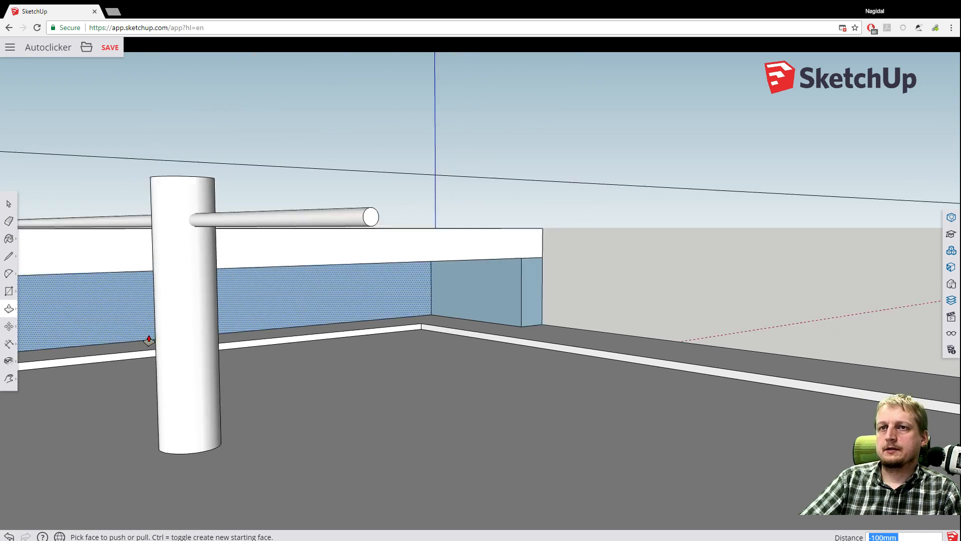
scroll(149, 340, "down", 5)
middle_click_drag(576, 240, 184, 329)
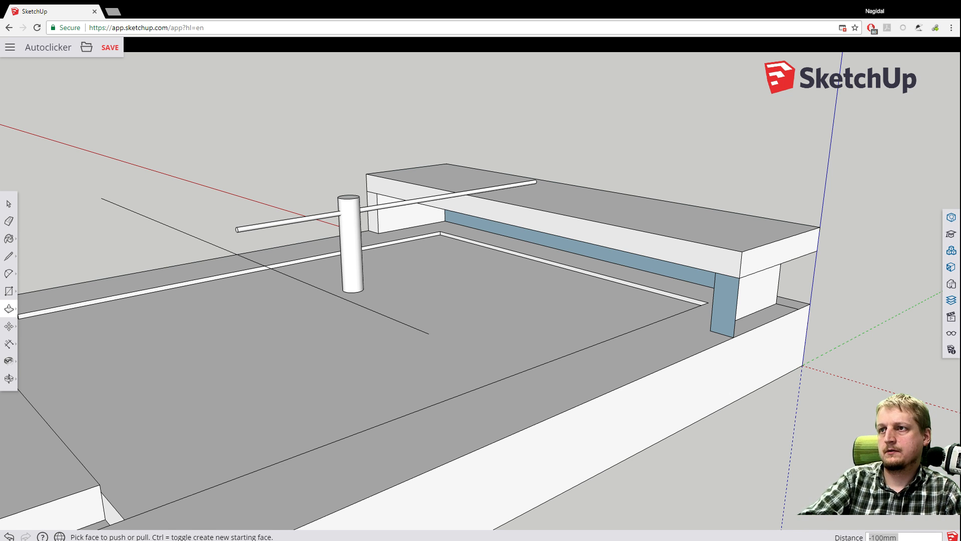
middle_click_drag(576, 221, 389, 183)
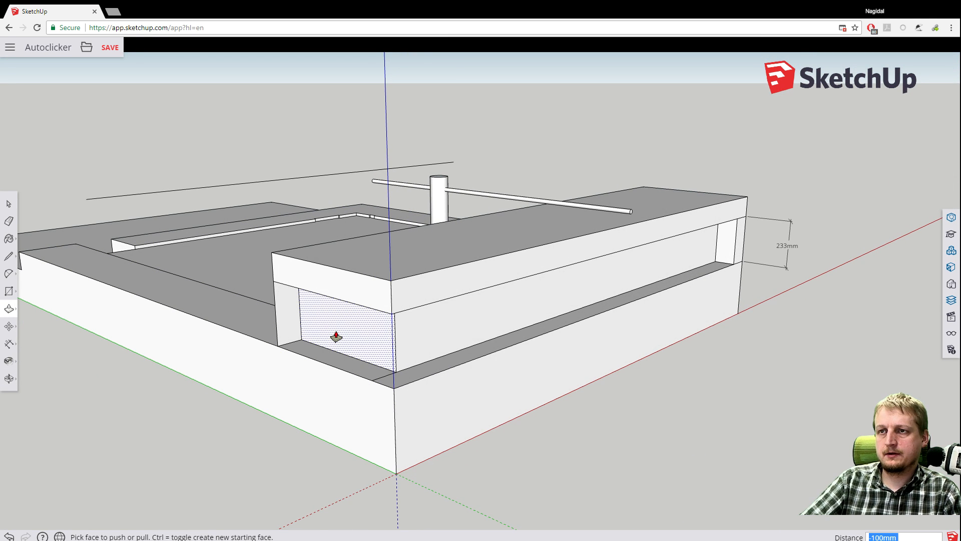
left_click_drag(336, 337, 320, 352)
scroll(313, 347, "up", 3)
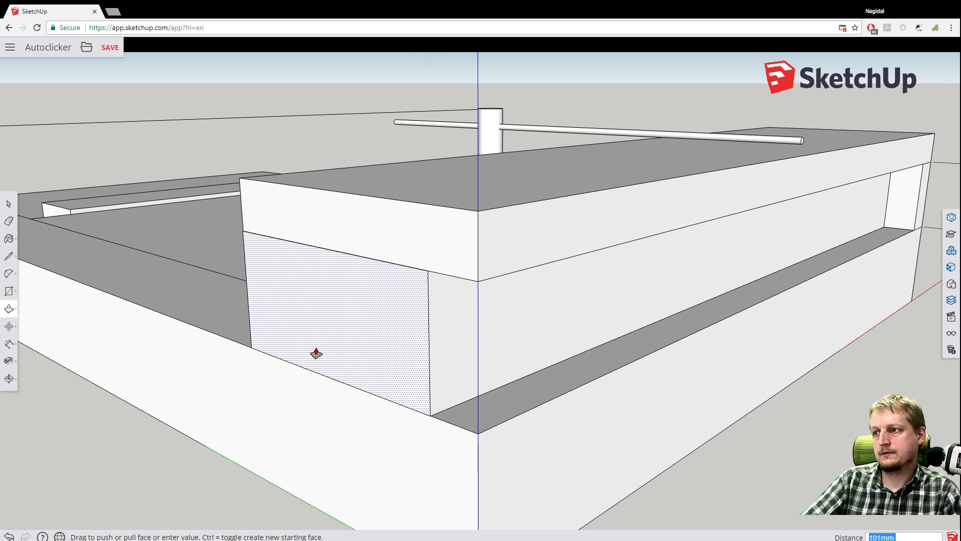
left_click(316, 353)
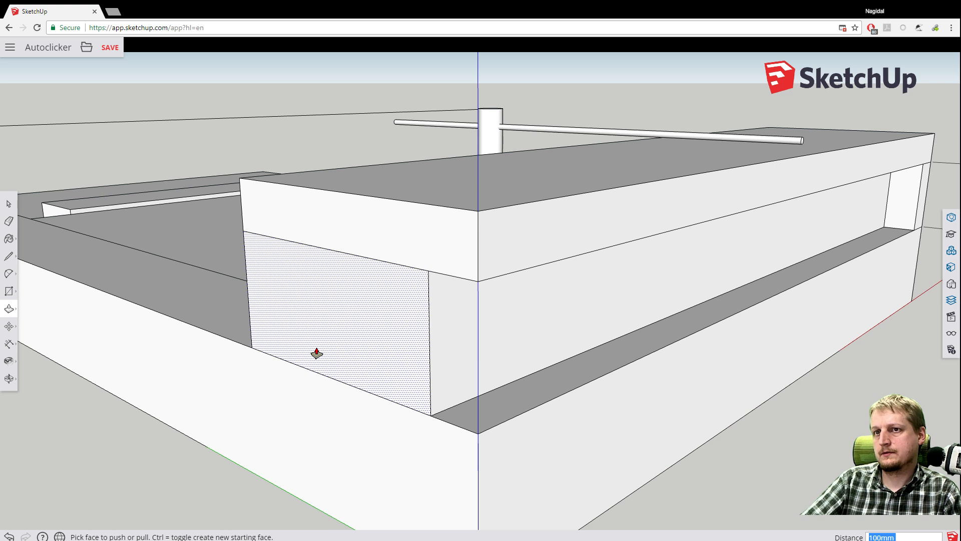
Pull the long recessed rear face beneath the raised block 100 mm outward, flush with the block.
left_click(532, 322)
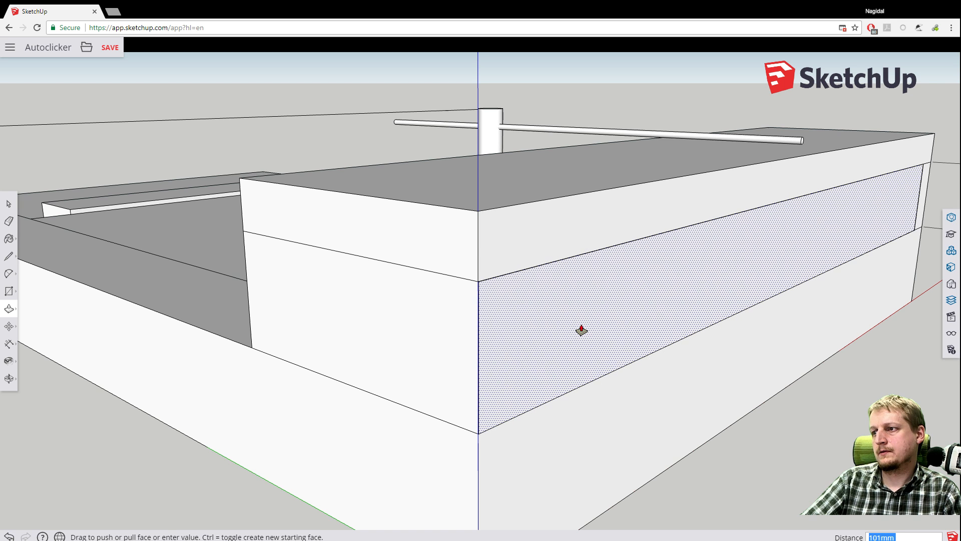
left_click(580, 329)
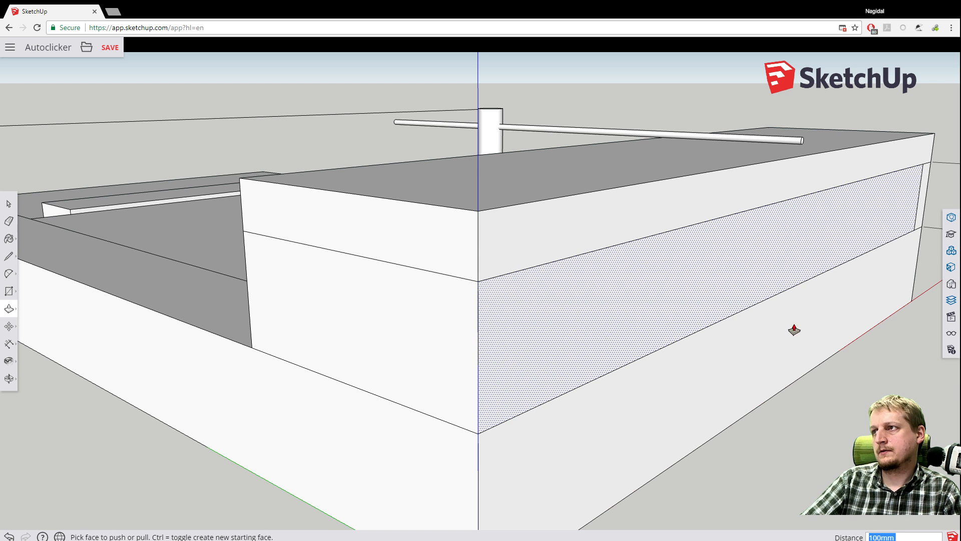
middle_click_drag(836, 311, 128, 356)
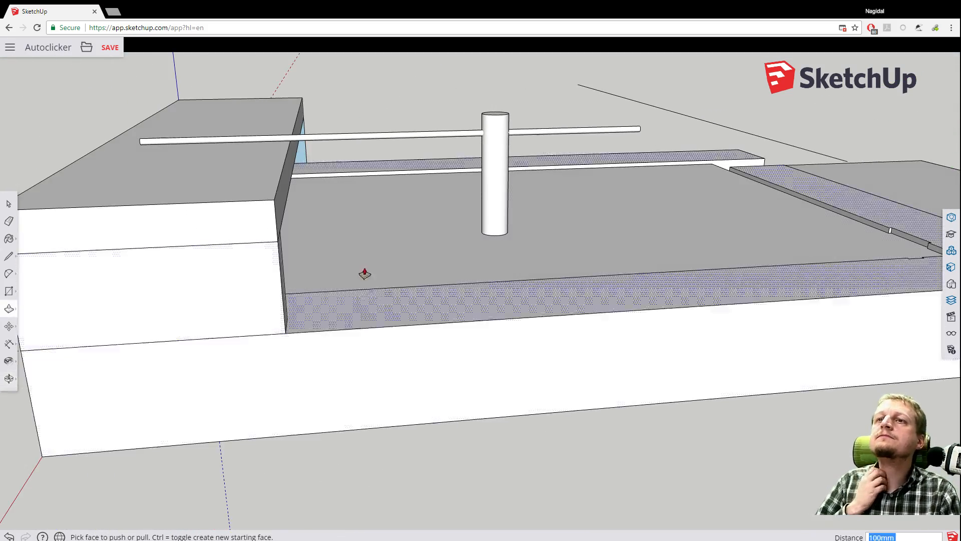
middle_click_drag(364, 273, 137, 298)
scroll(489, 137, "up", 5)
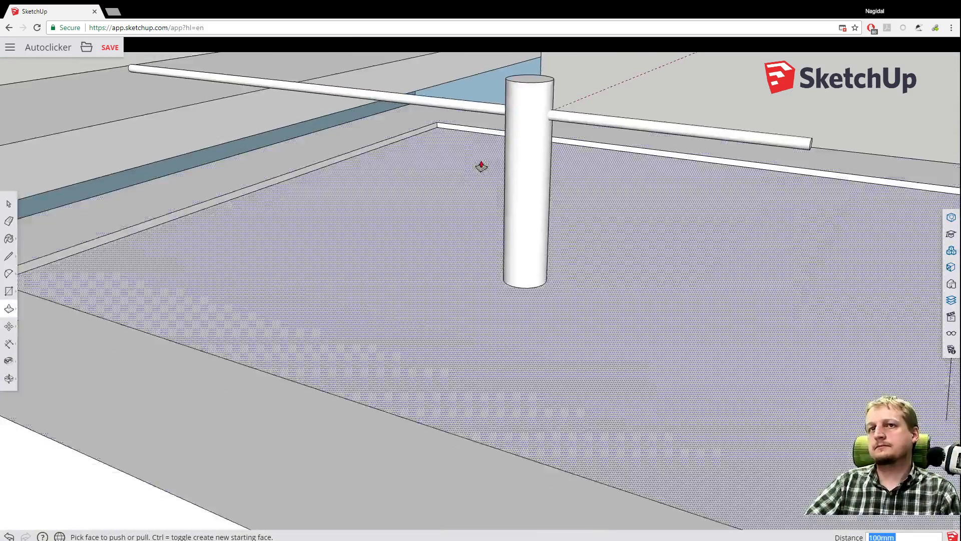
scroll(481, 166, "down", 6)
scroll(601, 135, "up", 4)
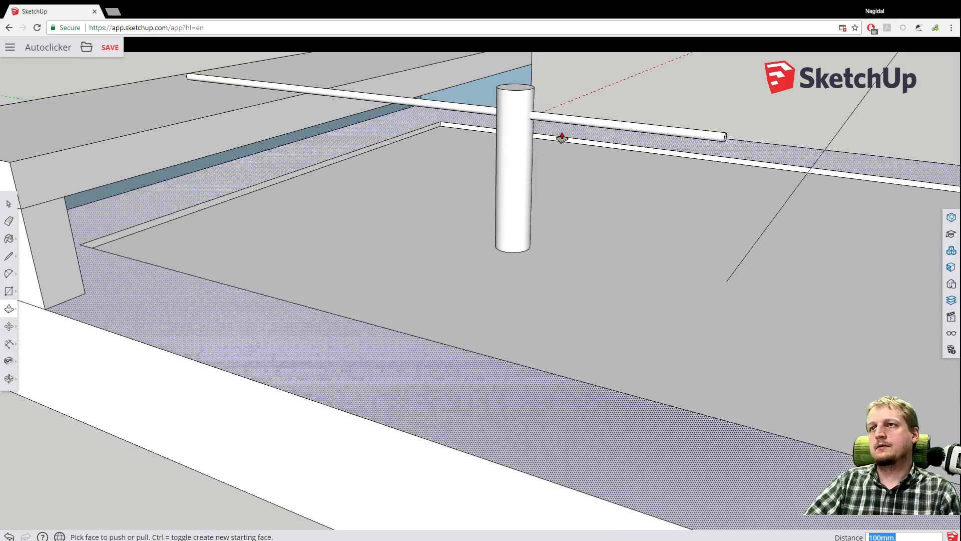
middle_click_drag(631, 161, 433, 155)
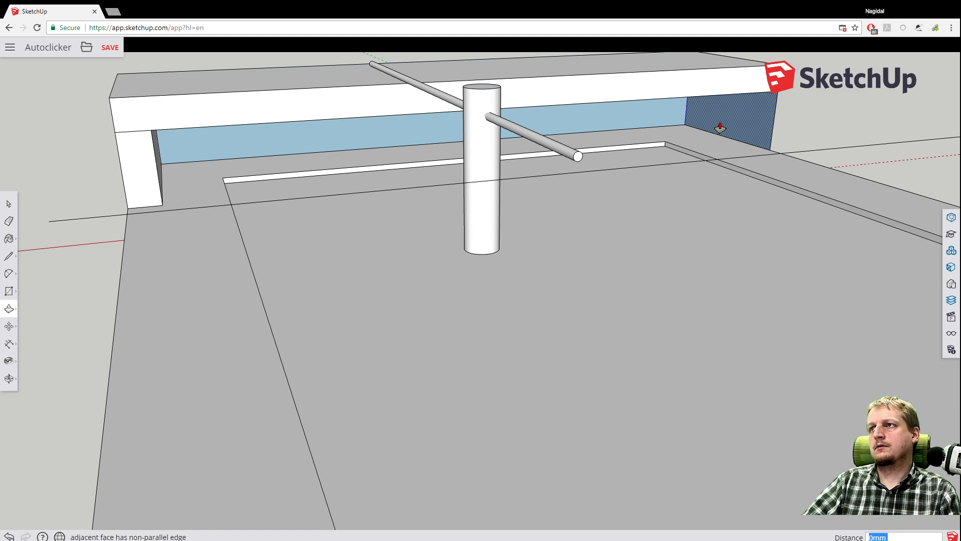
scroll(719, 142, "up", 5)
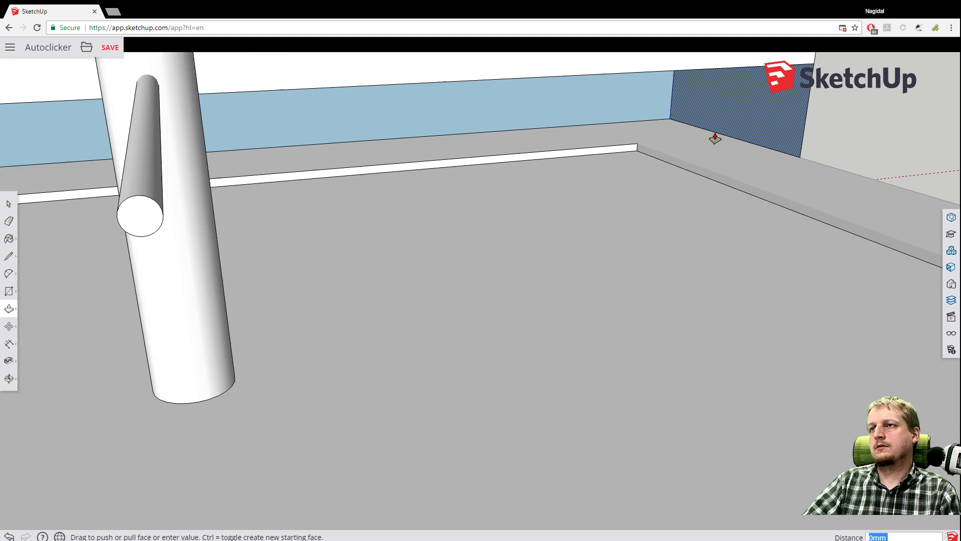
middle_click_drag(812, 143, 716, 157)
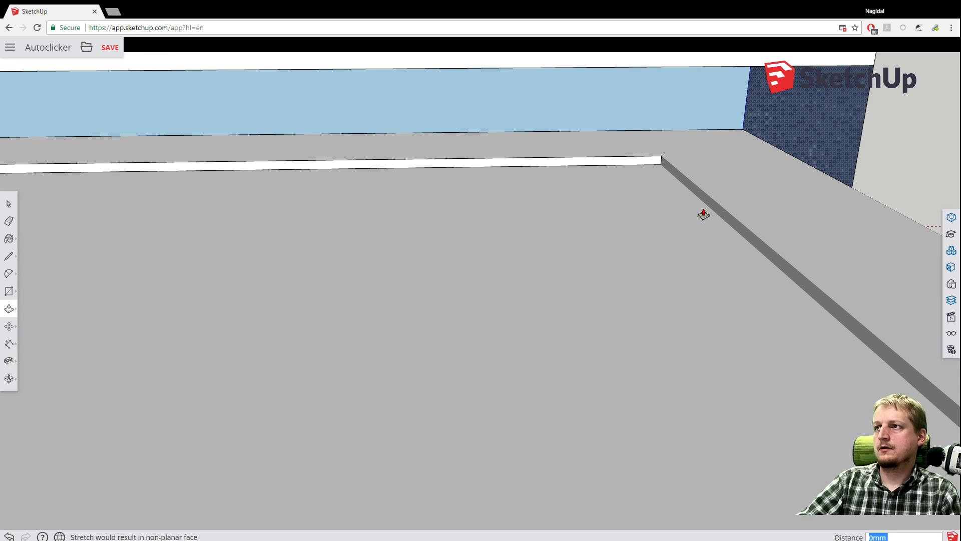
scroll(668, 213, "down", 6)
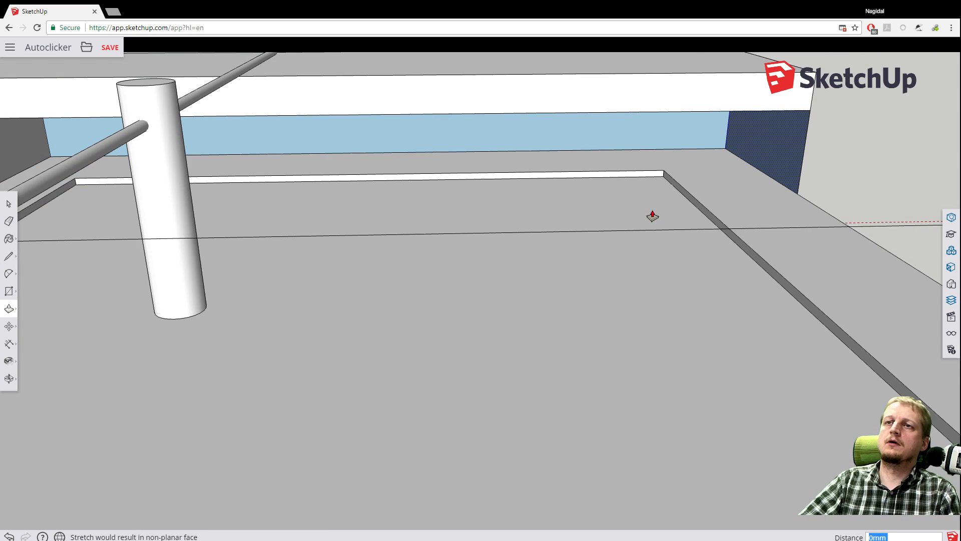
scroll(706, 210, "down", 2)
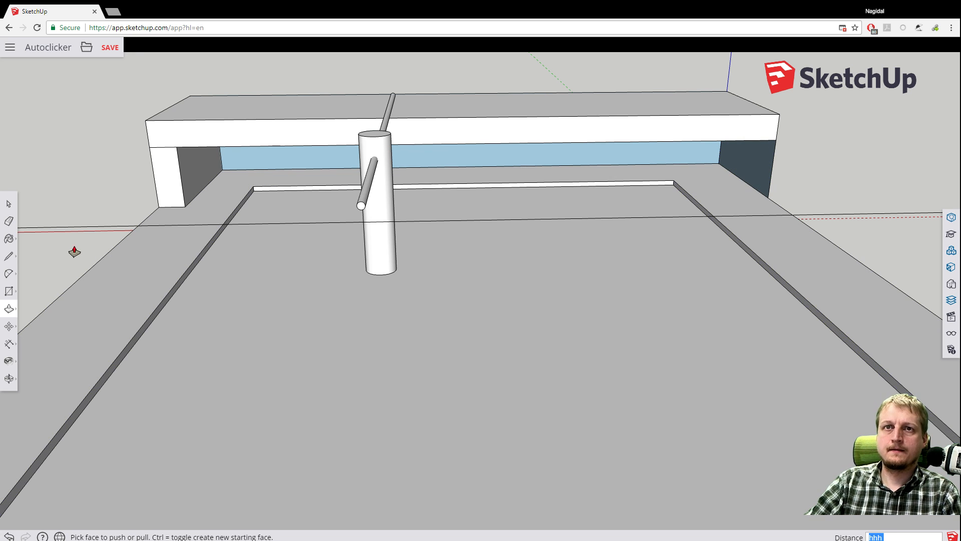
Try to Push/Pull the inner end face beneath the raised block near the blue axis by about 72 mm.
left_click(10, 328)
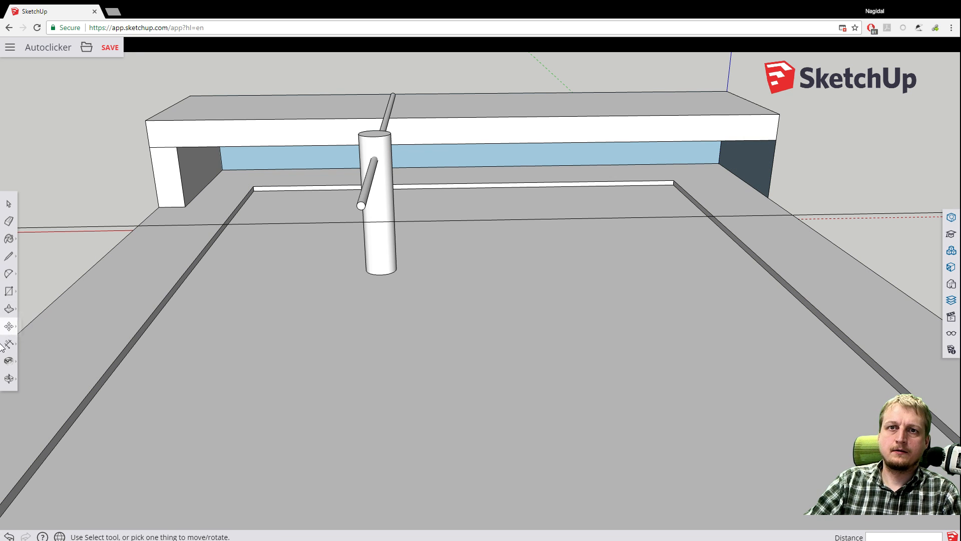
left_click(9, 379)
left_click(47, 358)
left_click_drag(528, 208, 399, 215)
key("o")
left_click_drag(449, 193, 479, 199)
middle_click_drag(479, 199, 463, 212)
scroll(468, 188, "up", 3)
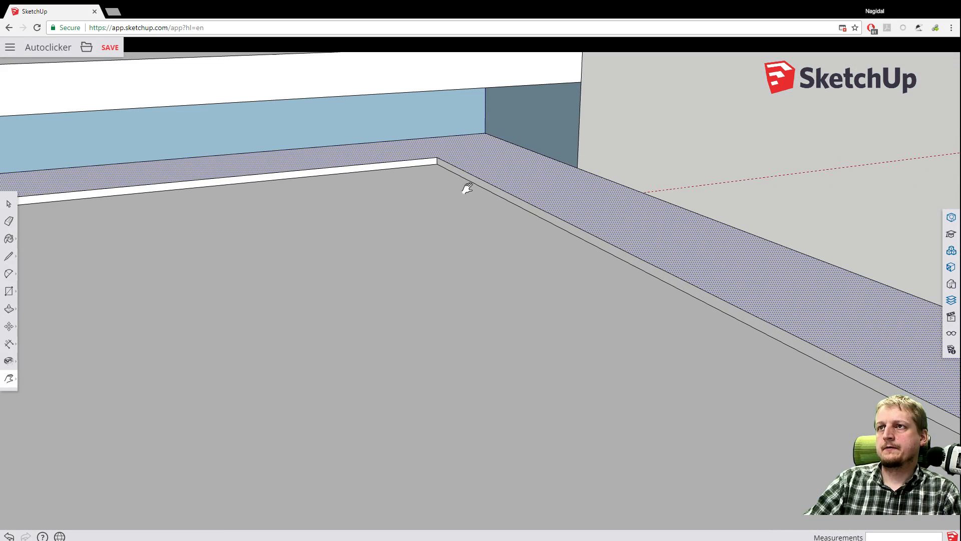
left_click(15, 309)
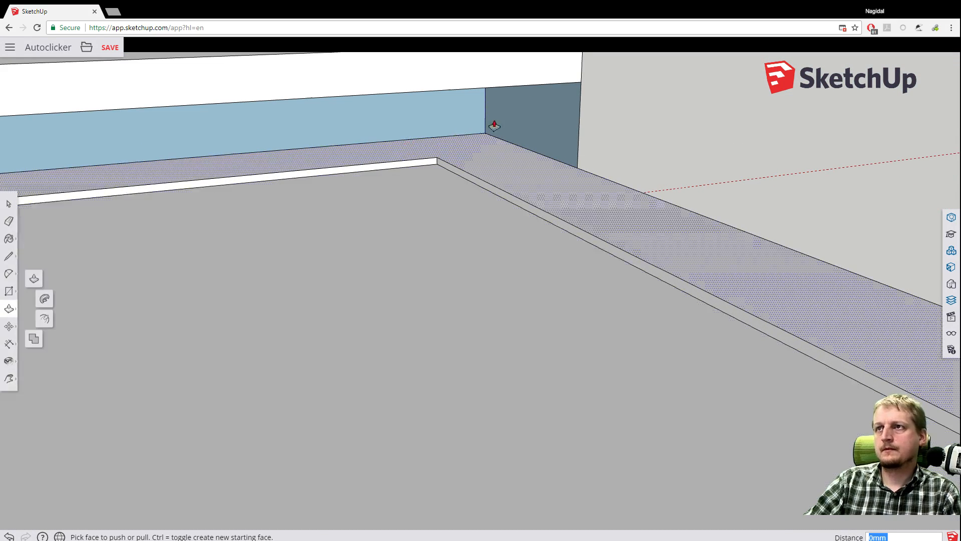
left_click(528, 120)
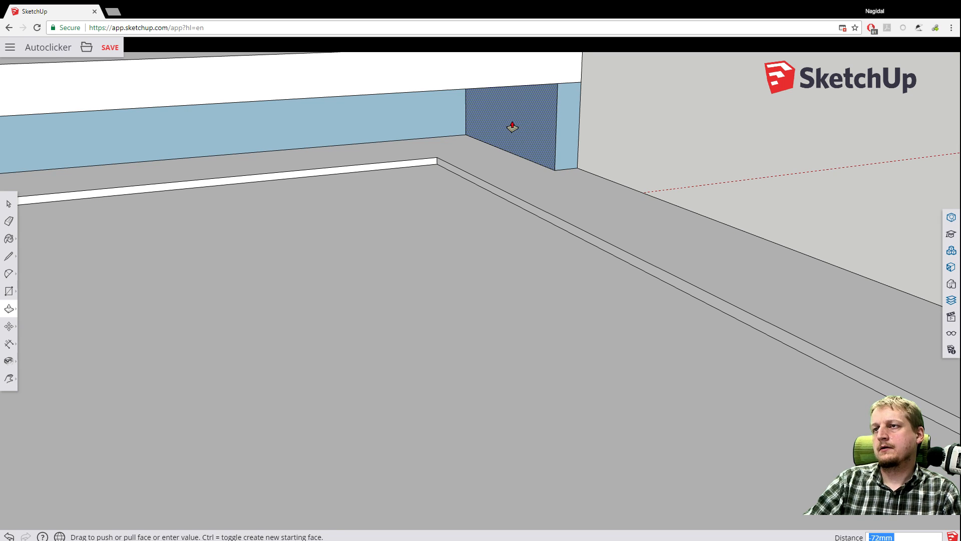
left_click(512, 126)
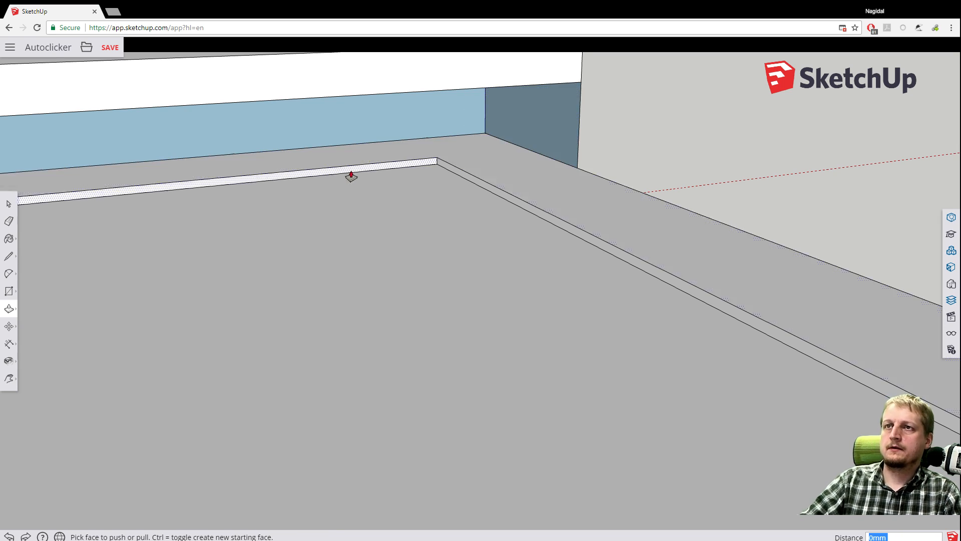
Delete the leftover vertical edge on the long rear wall, beside the 233 mm dimension.
middle_click_drag(480, 163, 640, 159)
scroll(614, 167, "down", 6)
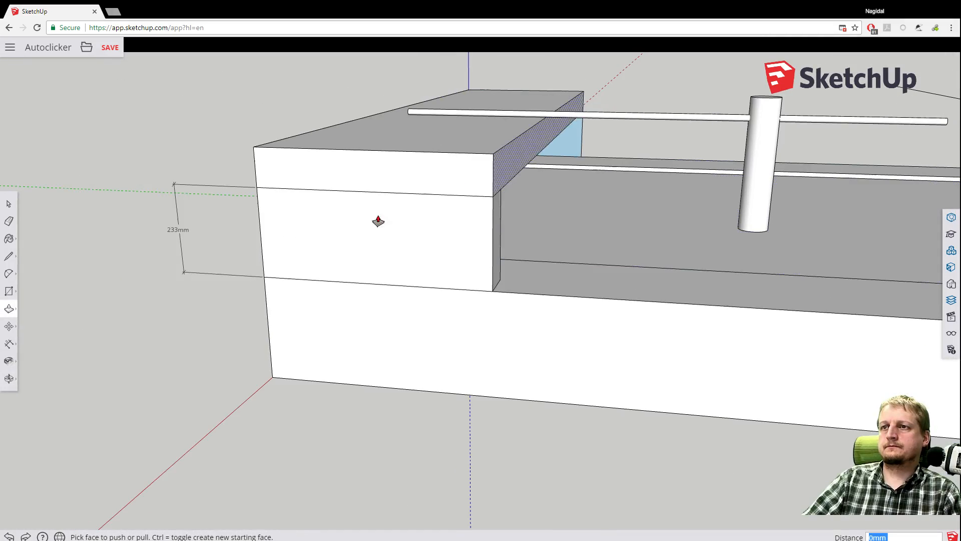
middle_click_drag(239, 326, 511, 311)
key("p")
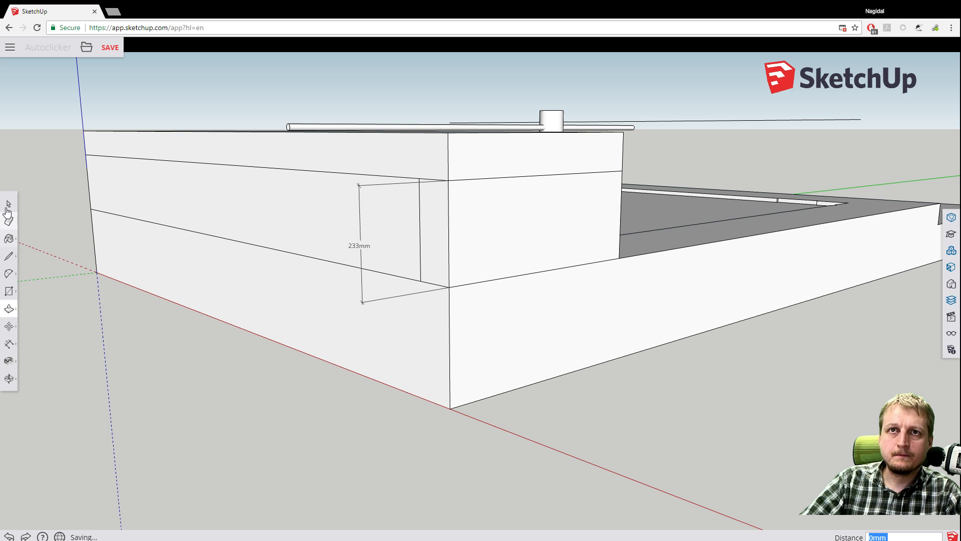
key("space")
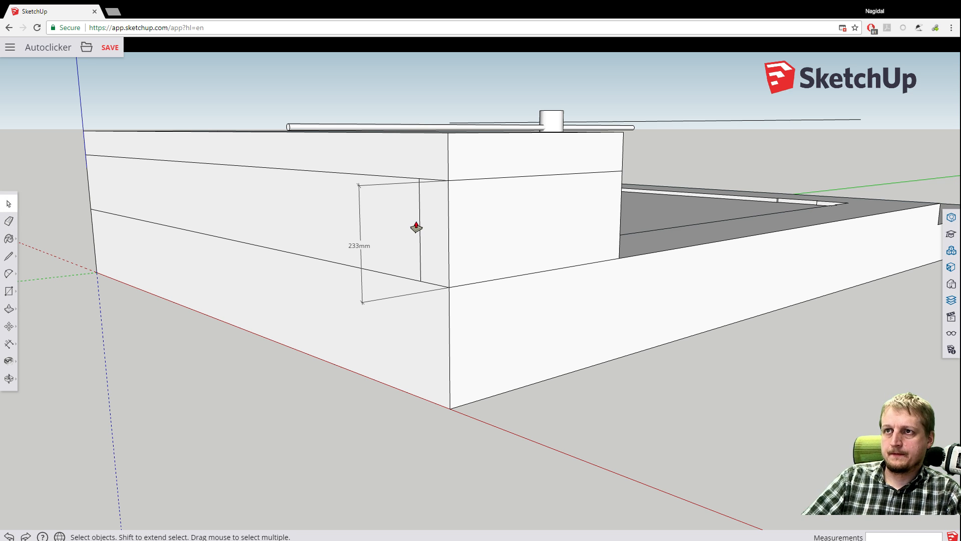
scroll(341, 247, "up", 4)
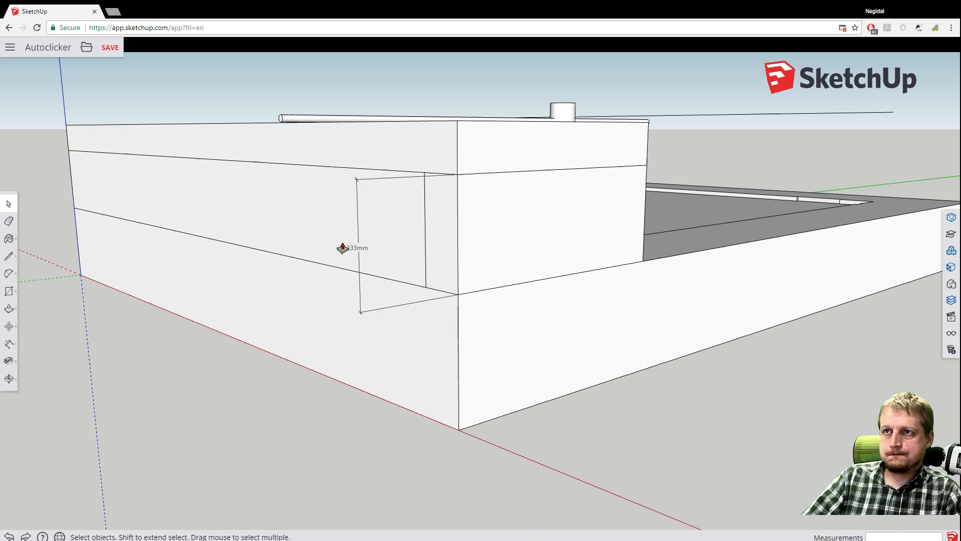
middle_click_drag(303, 260, 492, 246)
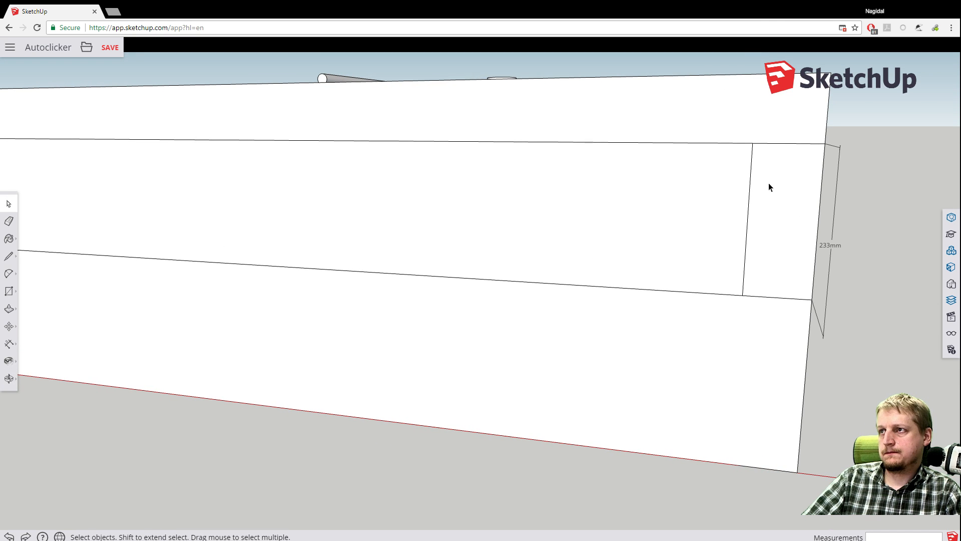
key("Delete")
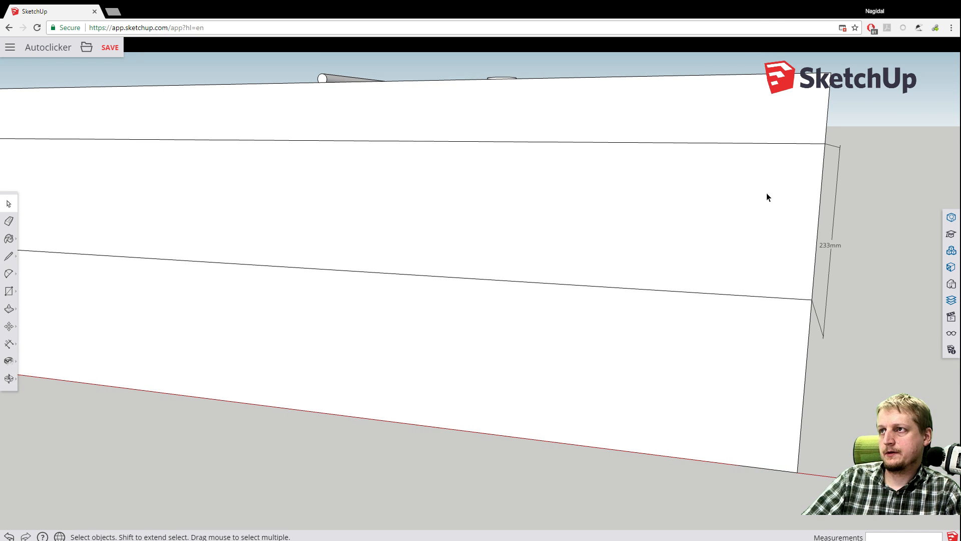
Delete the two horizontal seam edges on the end face next to the 233 mm dimension, above and below the support wall.
middle_click_drag(897, 190, 335, 233)
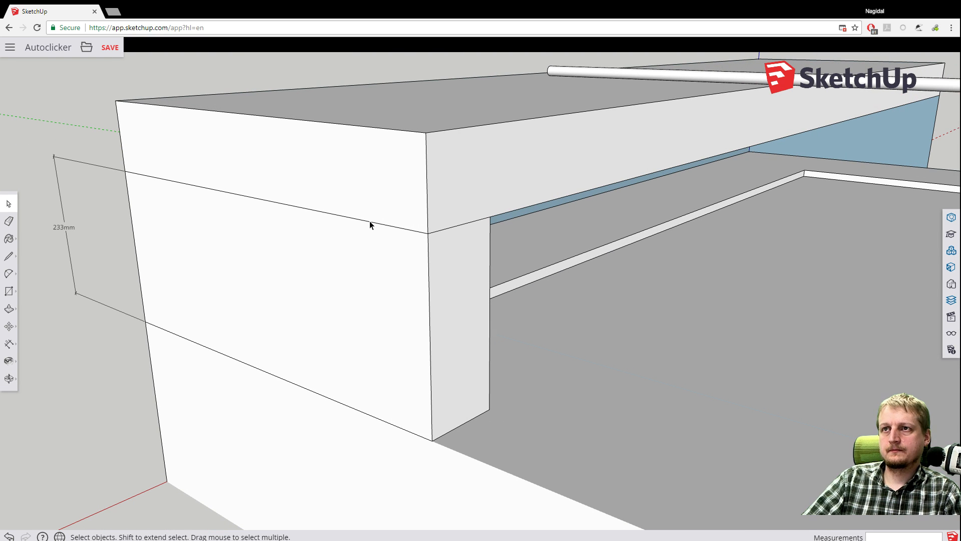
key("Delete")
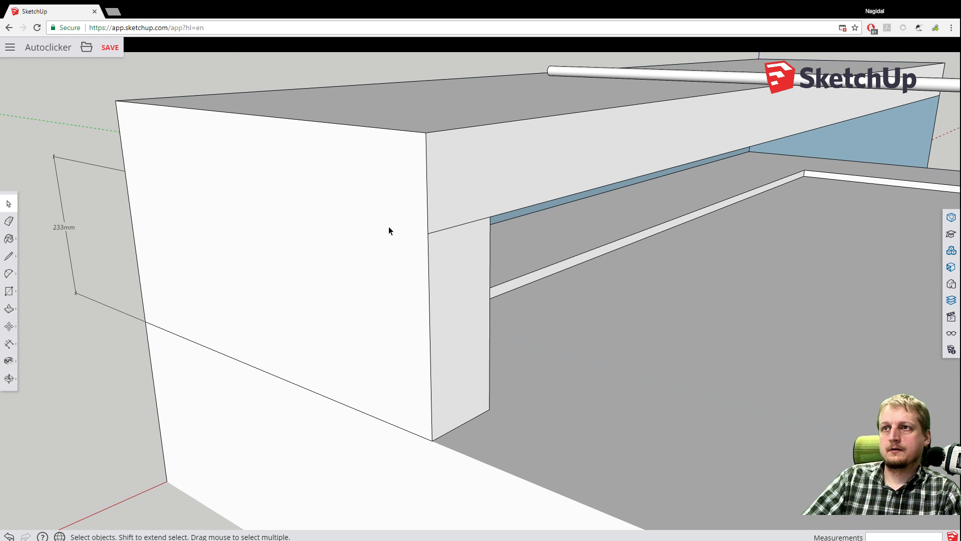
left_click(366, 414)
key("Delete")
Try to Push/Pull the inner face of the end wall beneath the raised block by 129 mm, and undo it.
middle_click_drag(414, 376, 59, 341)
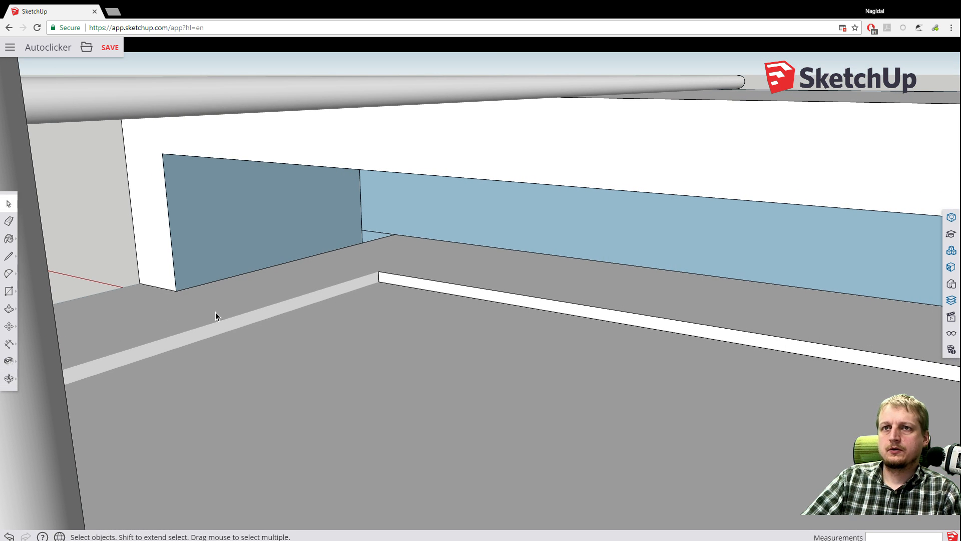
left_click(8, 309)
left_click(251, 236)
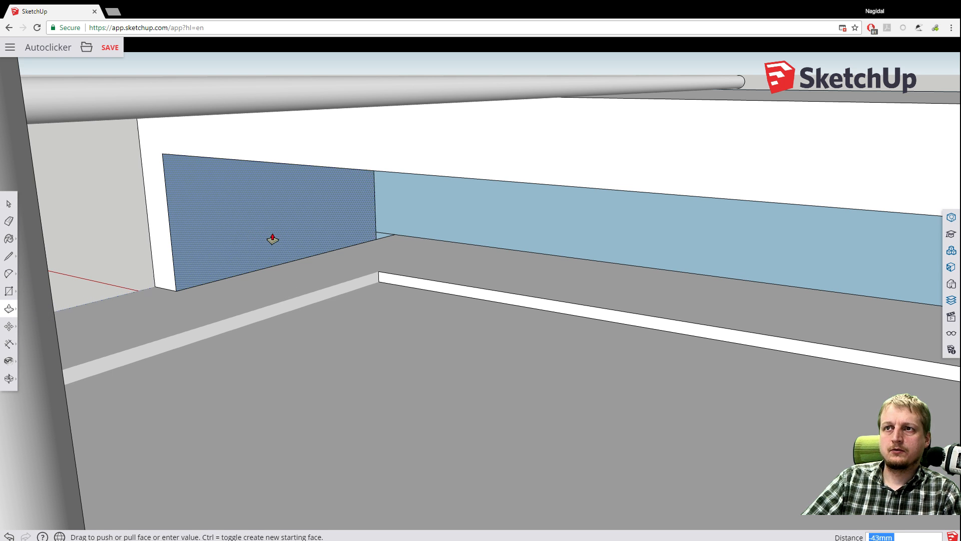
left_click(209, 230)
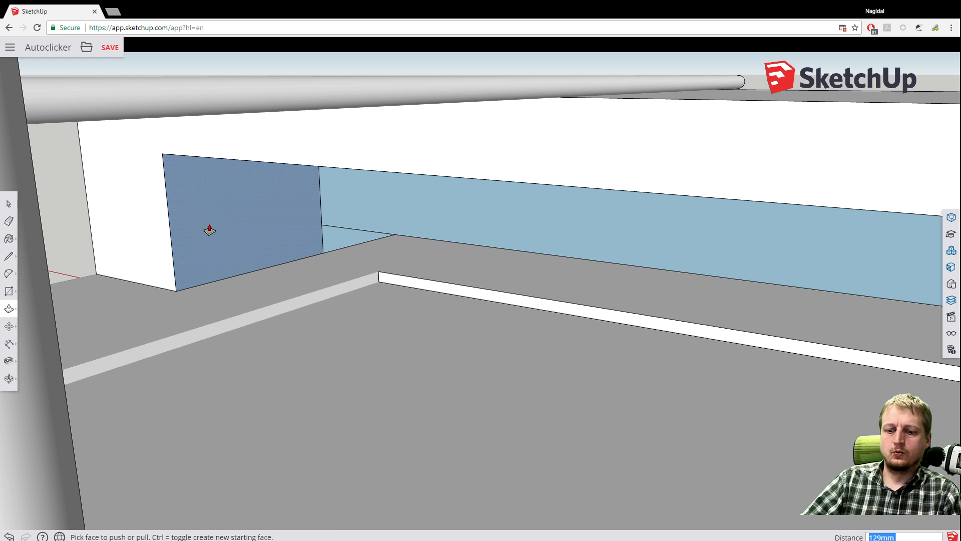
key("ctrl+z")
Delete the short stray edge in the inner corner between the end wall and the long rear wall.
middle_click_drag(103, 278, 279, 287)
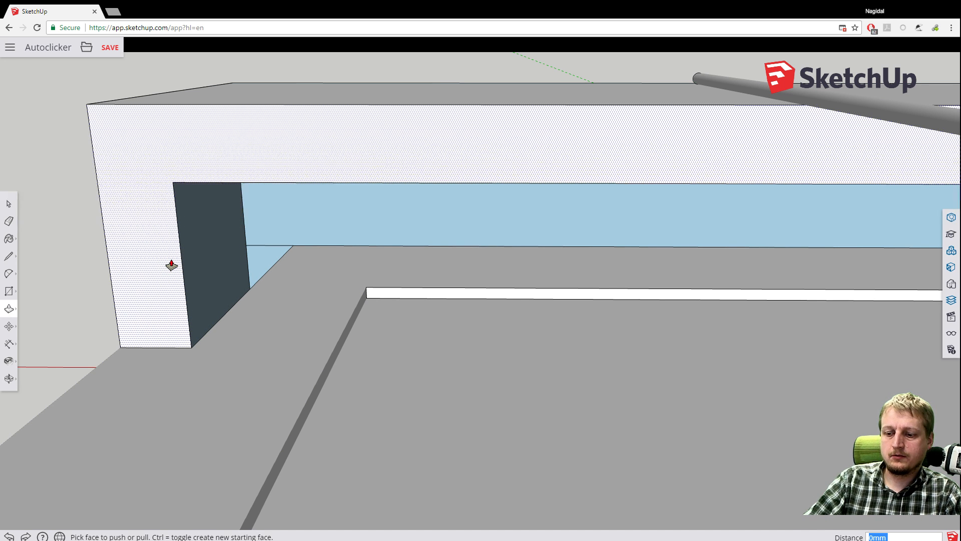
left_click(10, 205)
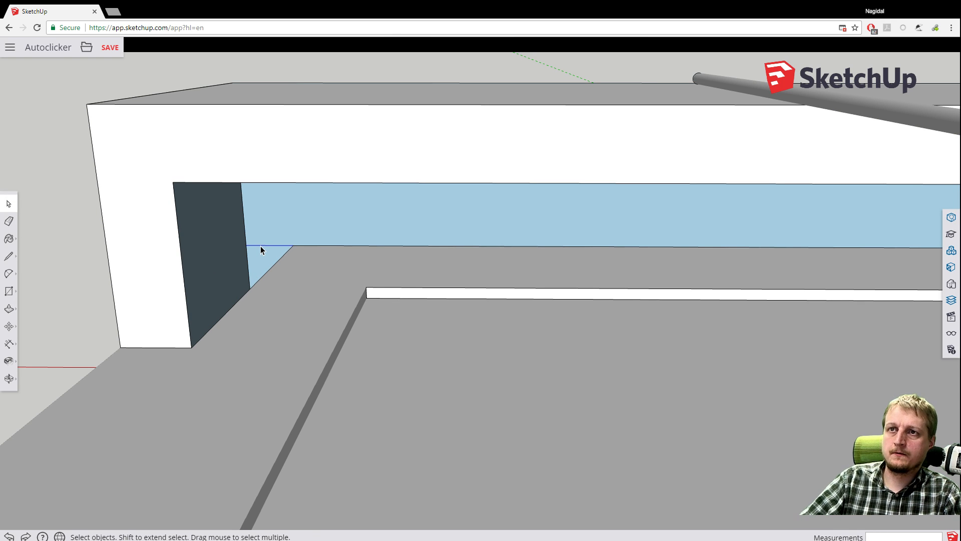
key("o")
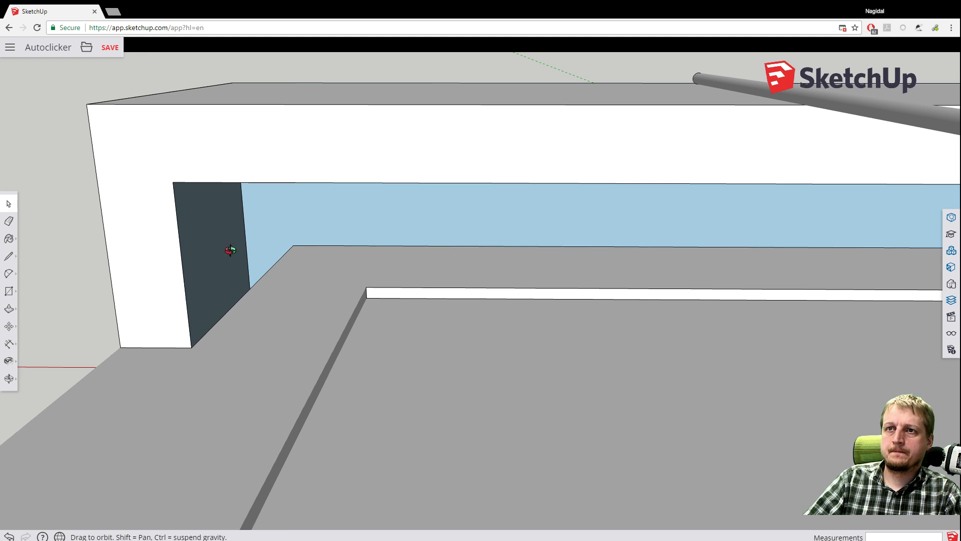
Examine the raised block and its support walls from outside and from underneath for missing surfaces and leftover edges.
left_click_drag(230, 249, 716, 258)
middle_click_drag(716, 258, 841, 273)
scroll(508, 300, "down", 7)
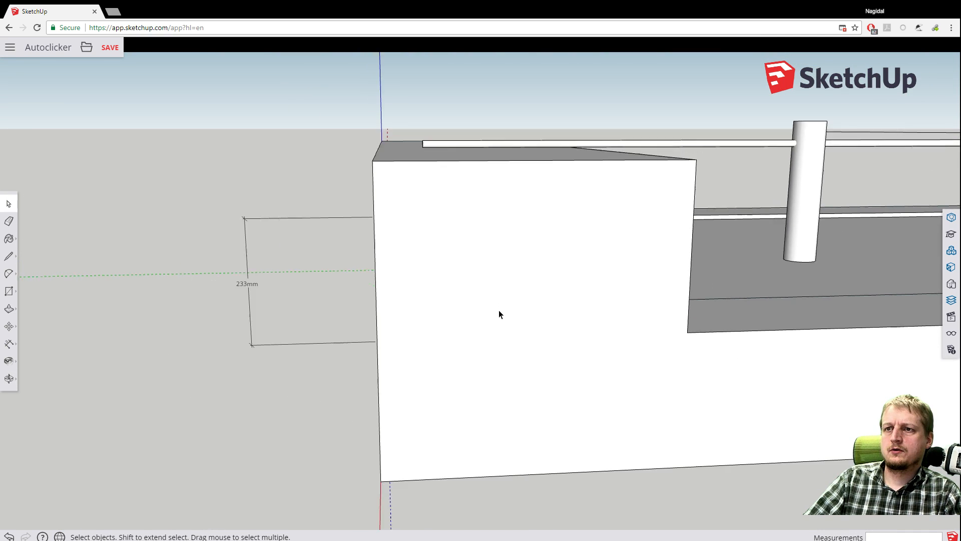
middle_click_drag(497, 317, 15, 375)
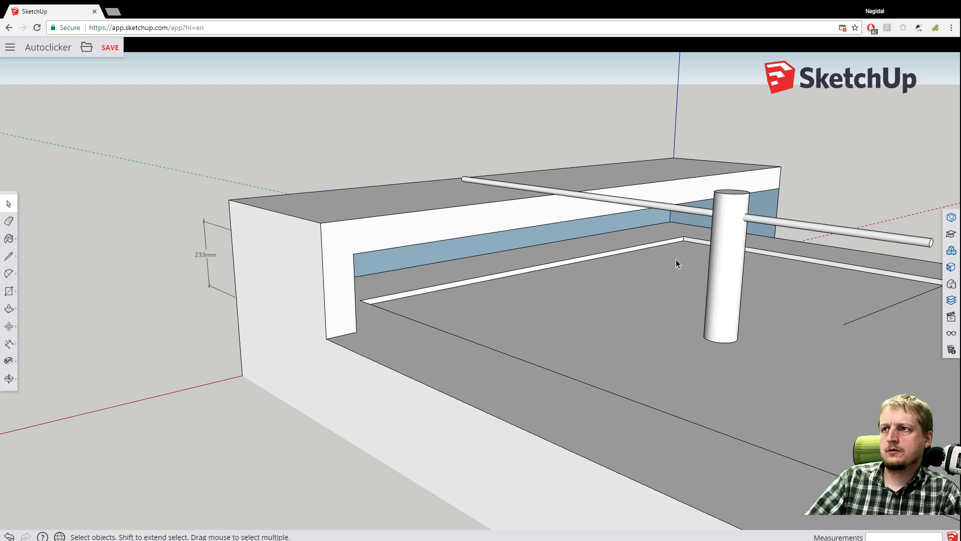
middle_click_drag(676, 261, 211, 245)
scroll(441, 262, "up", 3)
scroll(442, 262, "up", 5)
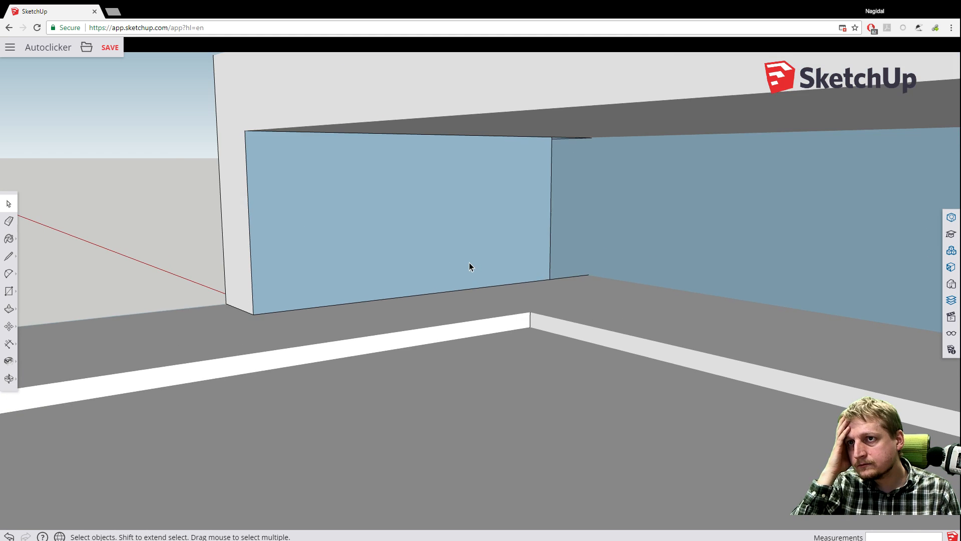
scroll(470, 263, "down", 2)
scroll(467, 260, "down", 6)
middle_click_drag(319, 247, 293, 325)
scroll(294, 196, "down", 6)
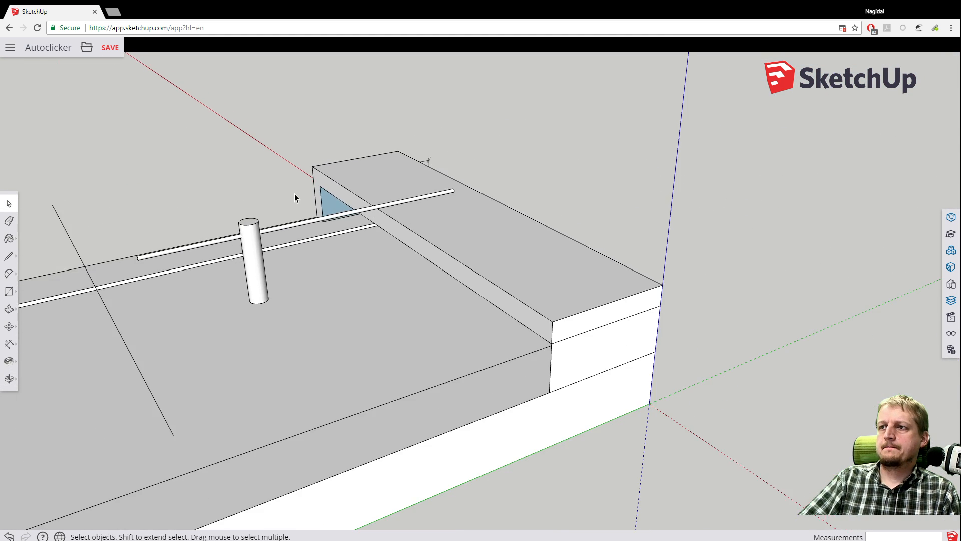
Delete the raised block's top face, long front face, underside and long outer rear face.
left_click(525, 306)
triple_click(530, 298)
left_click(536, 309)
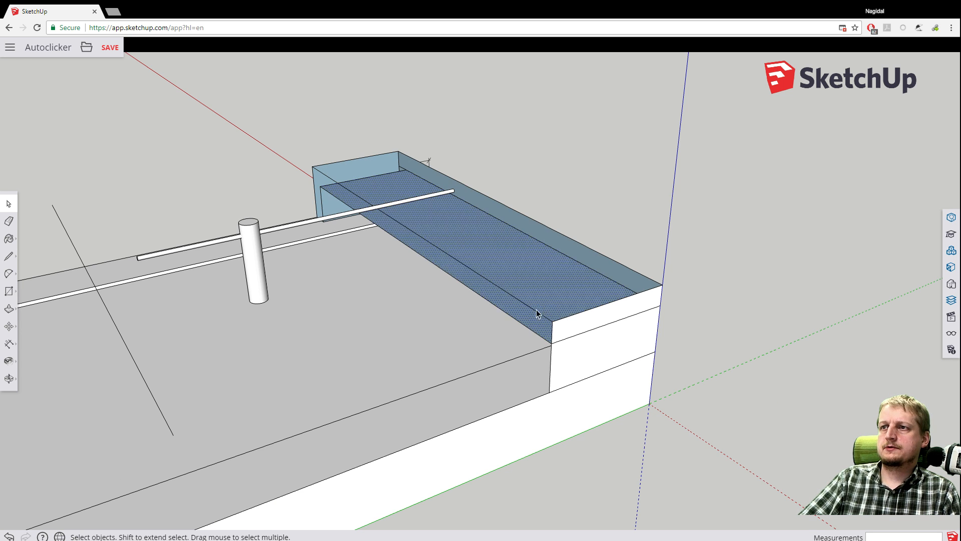
key("Delete")
left_click(518, 296)
left_click(537, 237)
key("Delete")
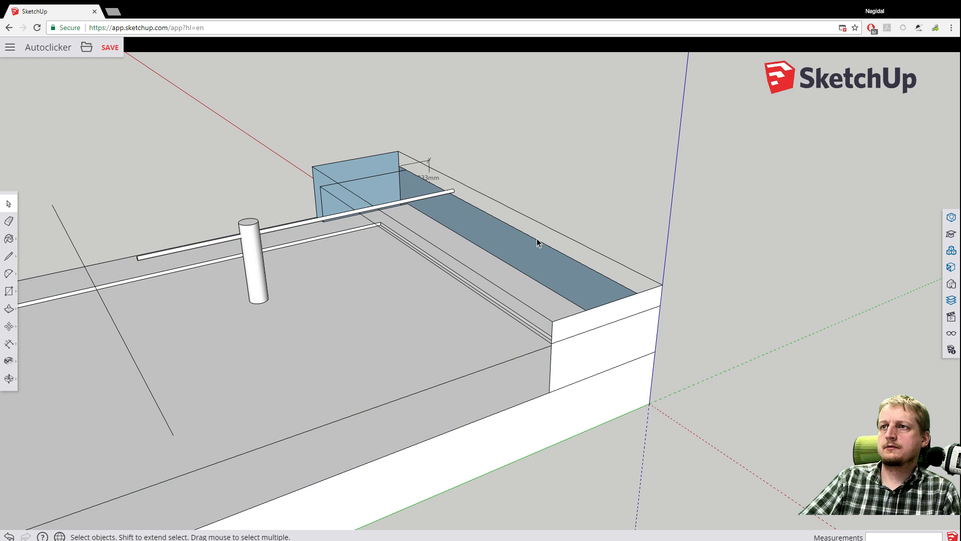
Delete the rear wall's long face, the far end faces and the raised block's two long top edges.
left_click(537, 242)
key("Delete")
scroll(378, 181, "up", 1)
key("Delete")
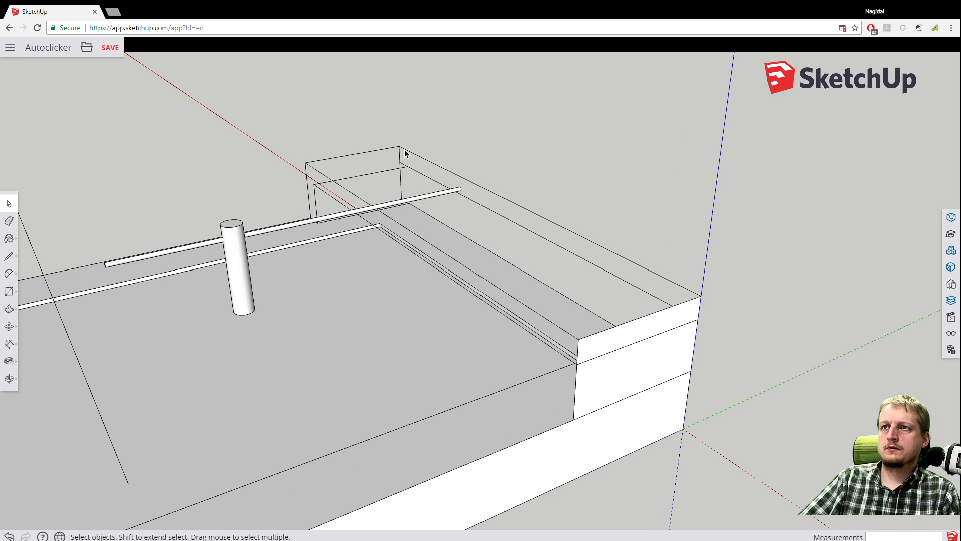
key("Delete")
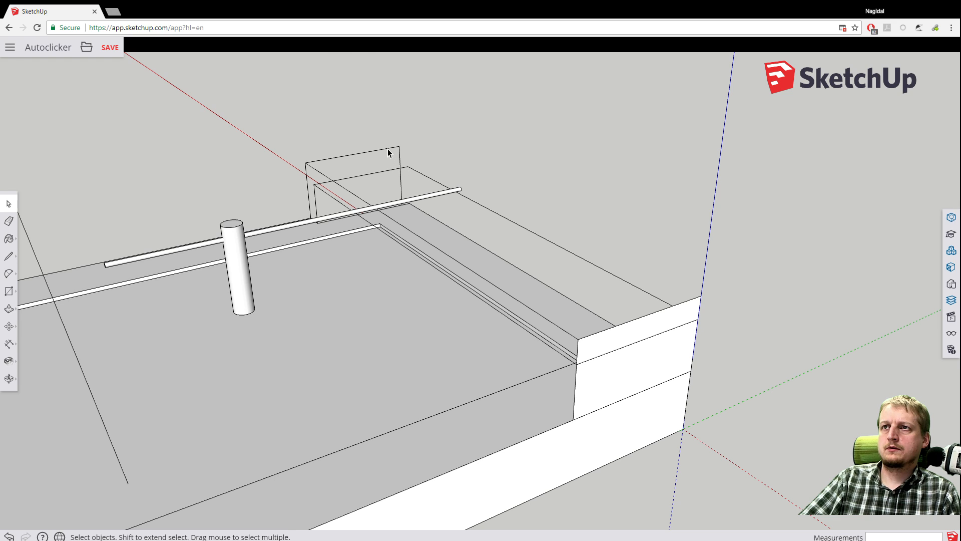
middle_click_drag(192, 192, 941, 124)
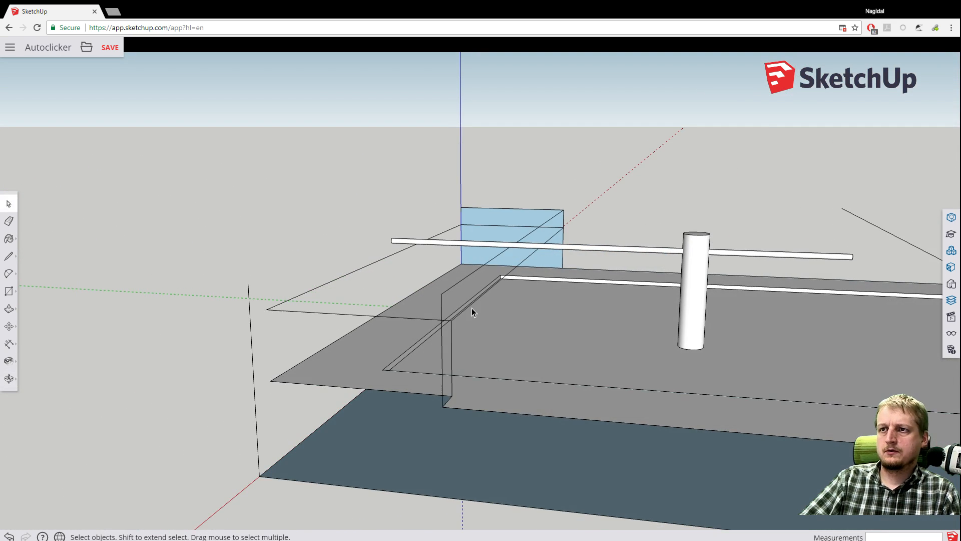
left_click(445, 291)
key("Delete")
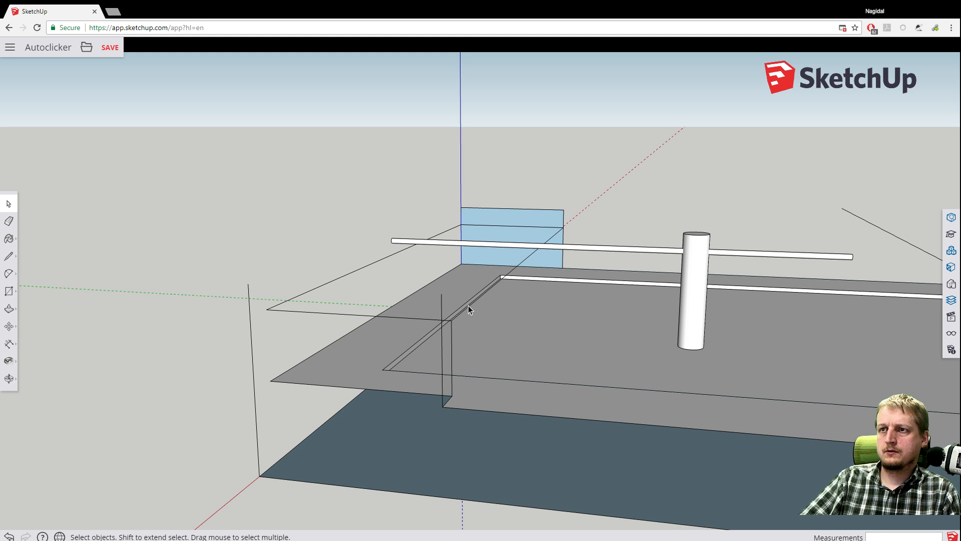
Undo the face and edge deletions on the raised block and its support walls.
key("ctrl+z")
key("ctrl+z")
key("ctrl+z")
key("ctrl+z")
key("ctrl+z")
key("ctrl+z")
key("ctrl+z")
key("ctrl+z")
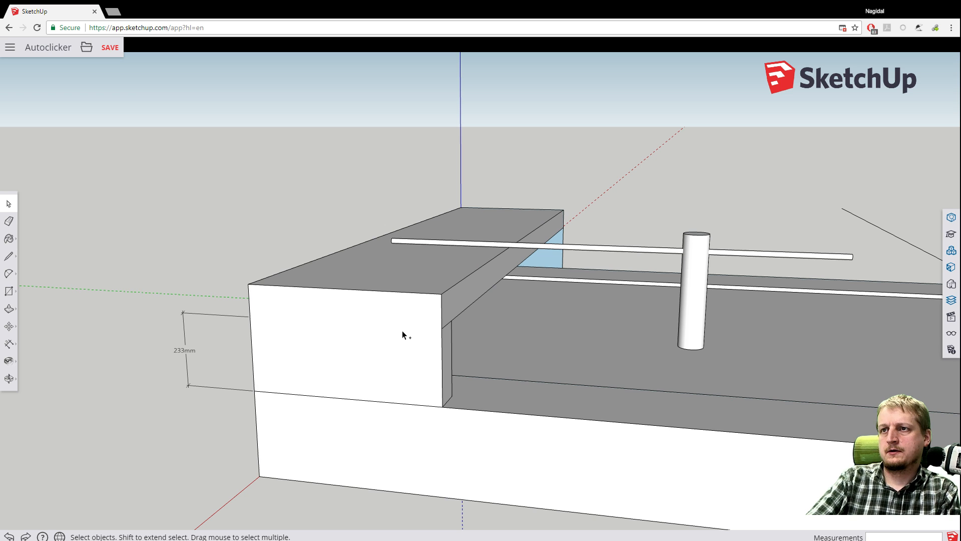
Undo the support walls and the height dimension beneath the raised block, keeping the block at its lowered height above the base.
key("ctrl+z")
key("ctrl+z")
key("ctrl+z")
key("ctrl+z")
key("ctrl+z")
key("ctrl+z")
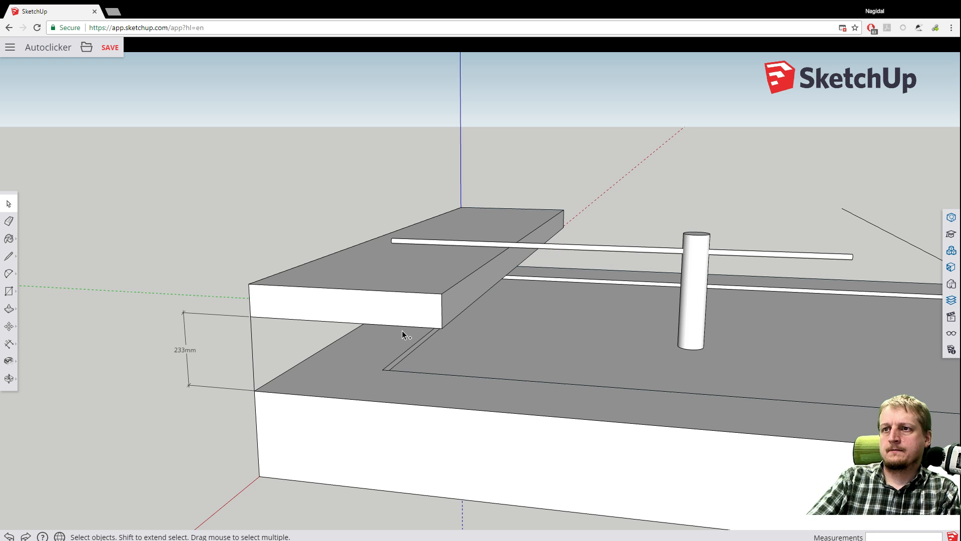
key("ctrl+z")
key("ctrl+z")
key("ctrl+z")
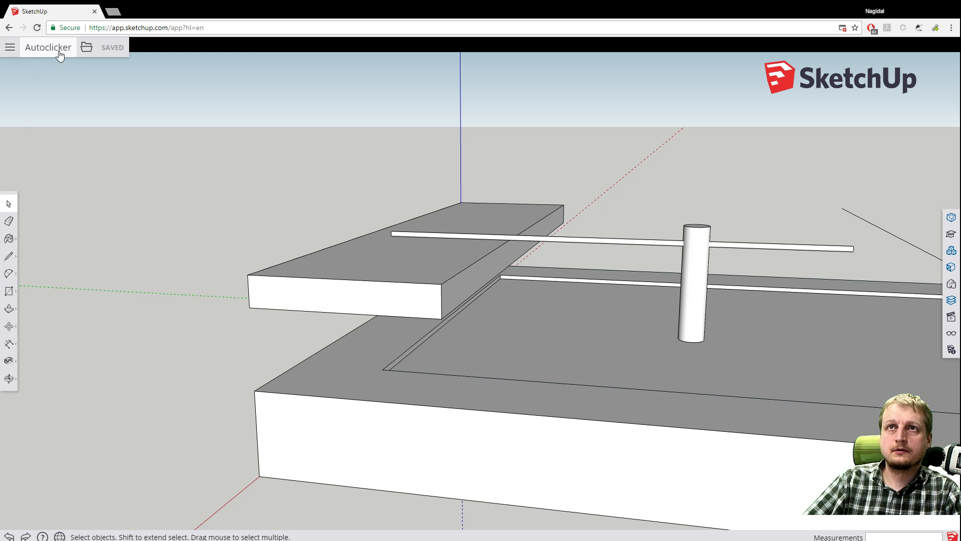
left_click(11, 47)
left_click(13, 49)
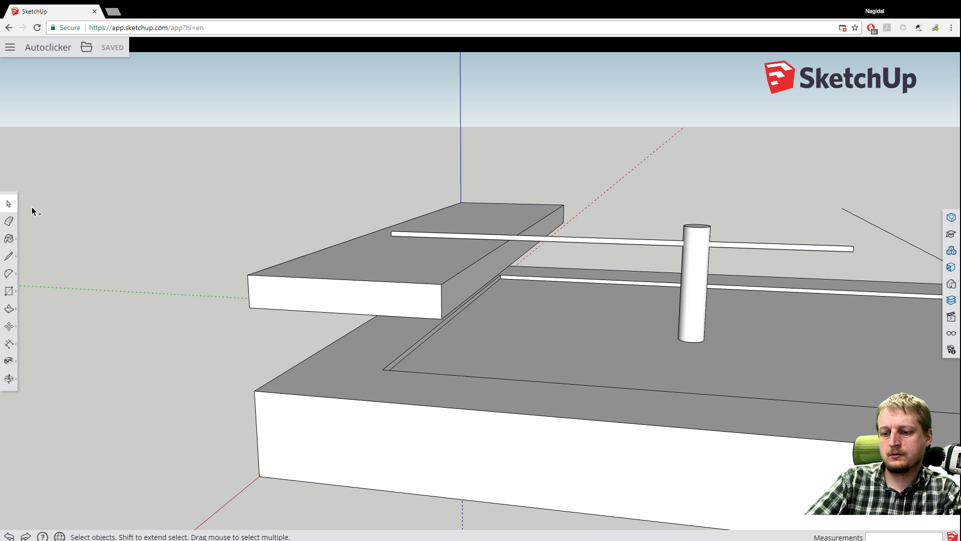
key("ctrl+z")
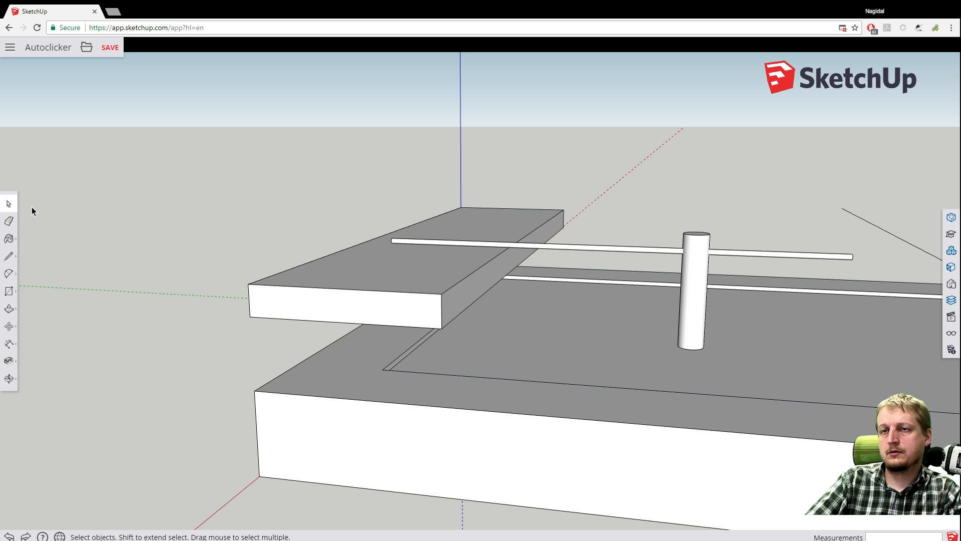
Draw a 2400 × 100 mm rectangle on the base's top face along its long outer edge beneath the raised block.
middle_click_drag(293, 312, 323, 301)
middle_click_drag(194, 337, 410, 399)
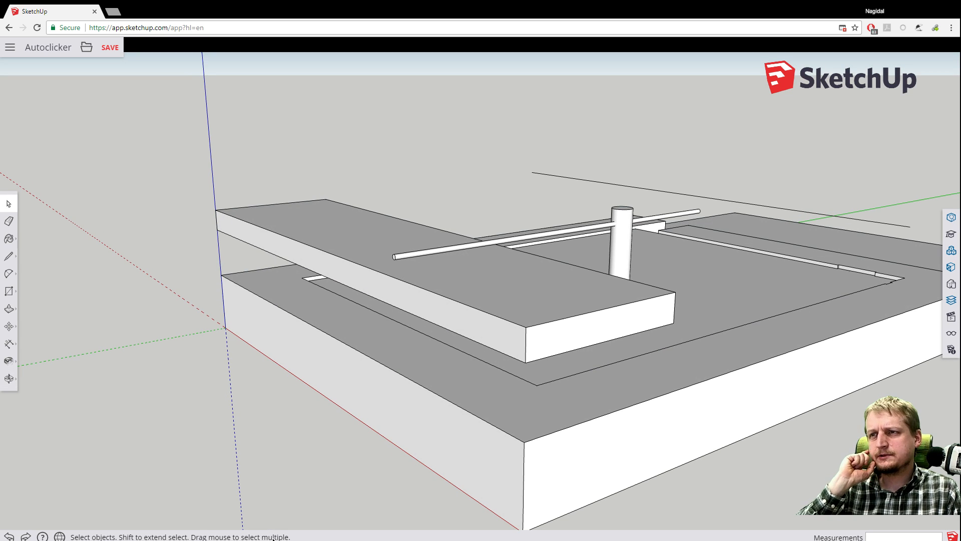
left_click(8, 292)
left_click(221, 275)
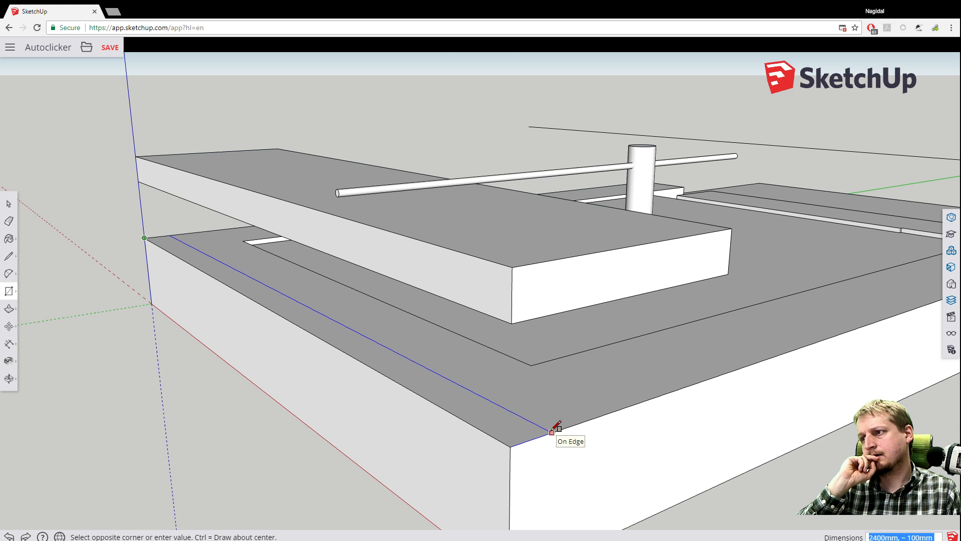
left_click(552, 431)
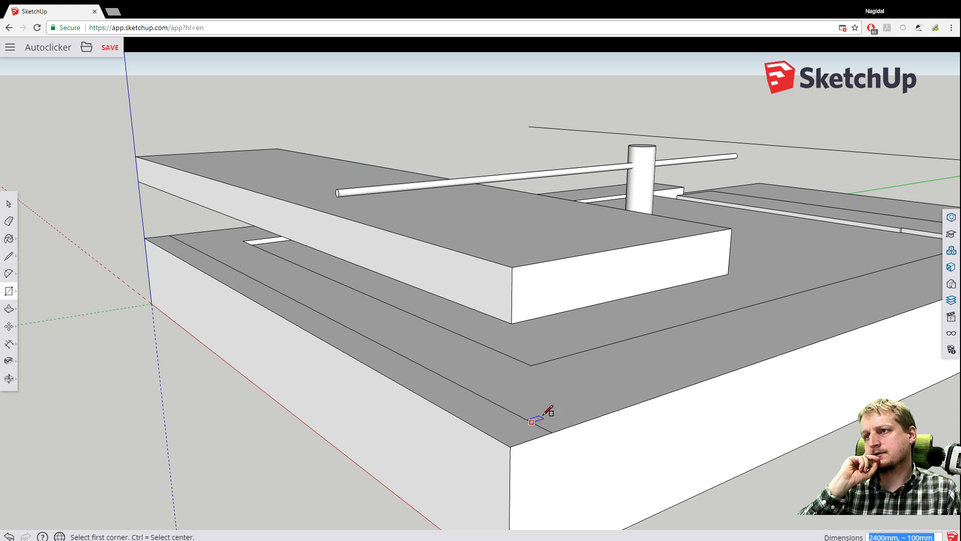
Try to draw a rectangle of about 268 × 93 mm on the base's end rim, starting at the long strip's corner.
middle_click_drag(397, 378, 141, 408)
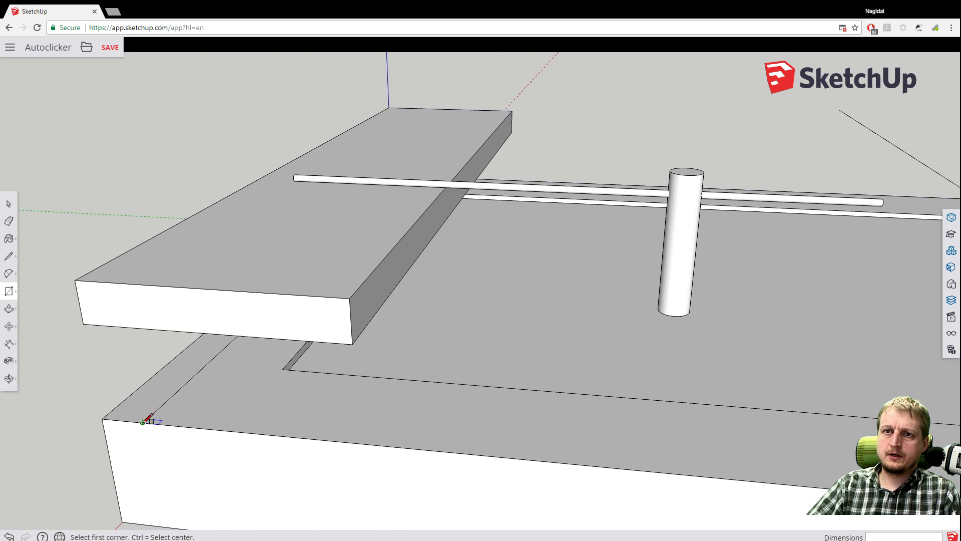
left_click(144, 422)
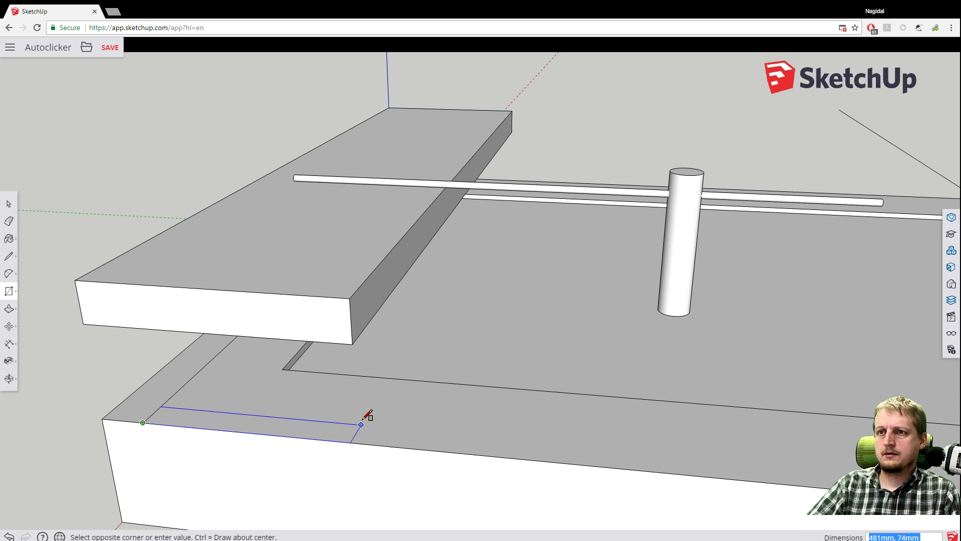
key("Escape")
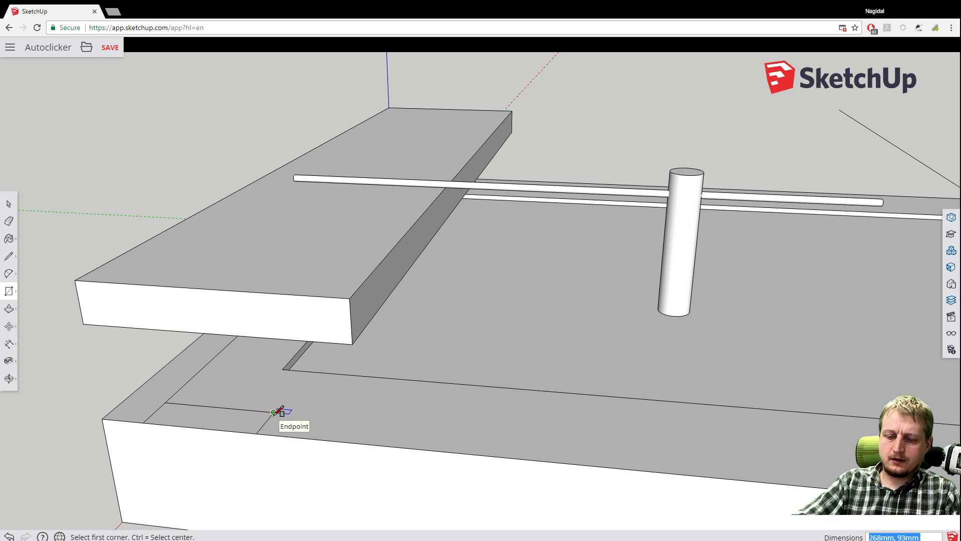
key("ctrl")
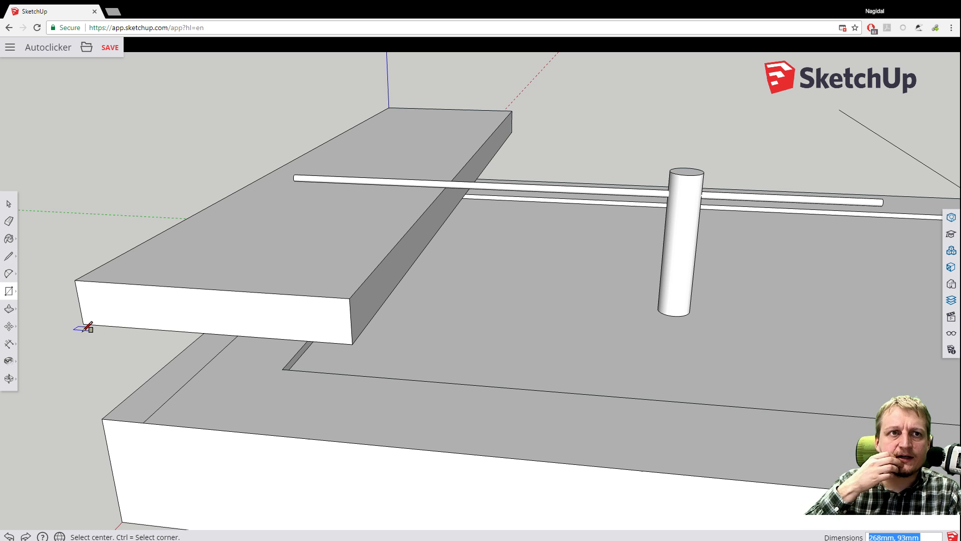
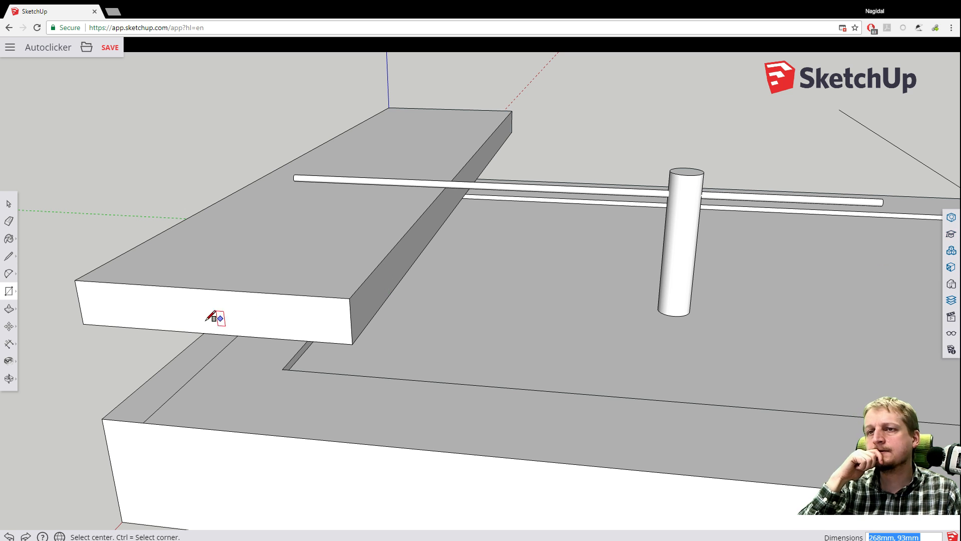
Draw a vertical line from the raised block's lower inner corner down to the base's top end edge.
left_click(9, 256)
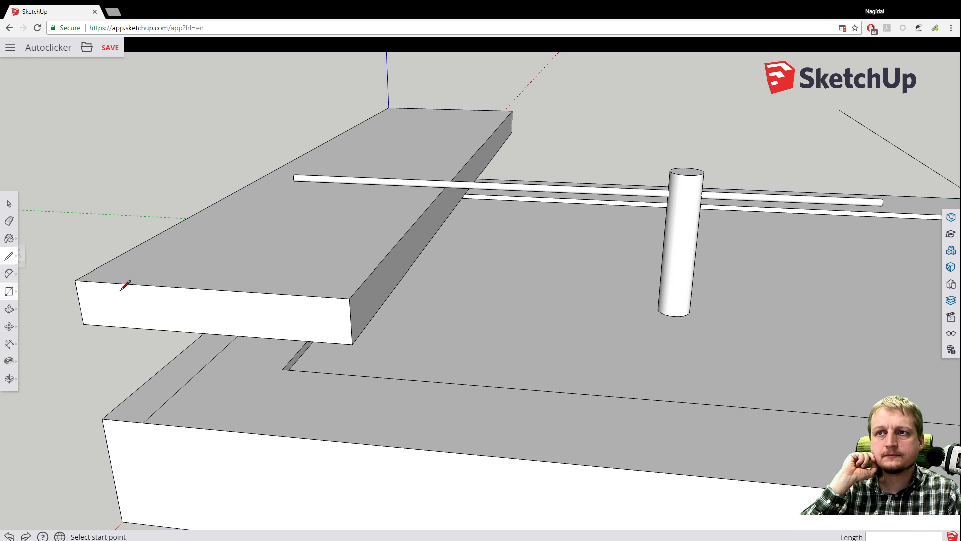
left_click(352, 343)
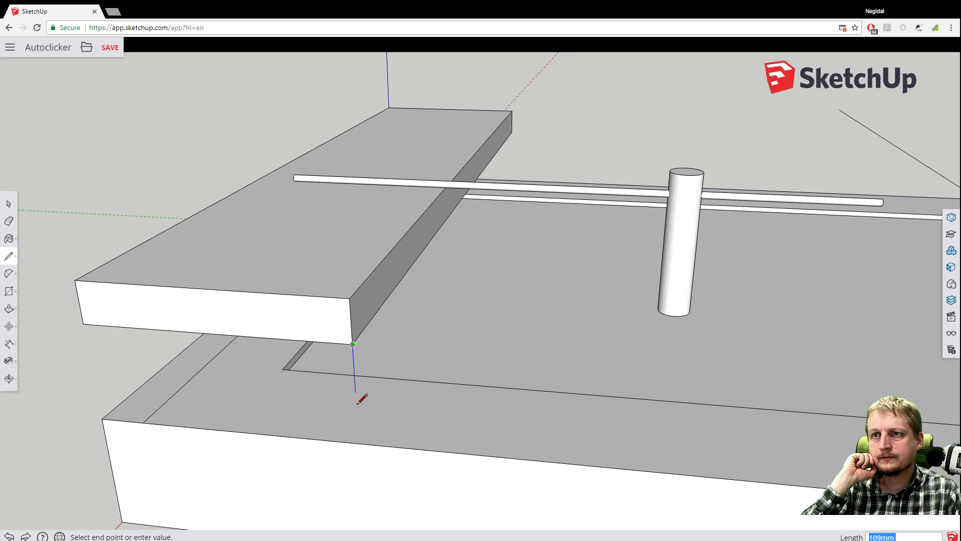
left_click(358, 443)
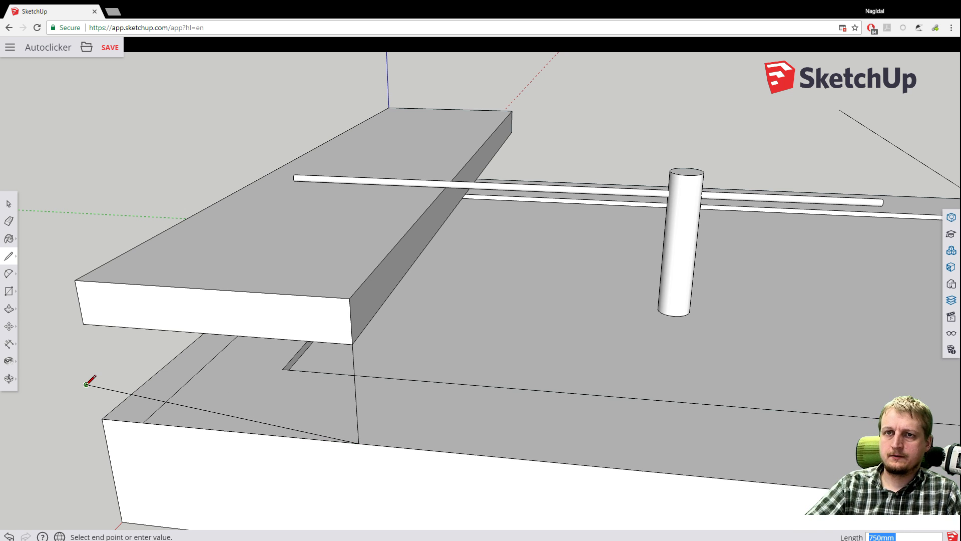
key("Escape")
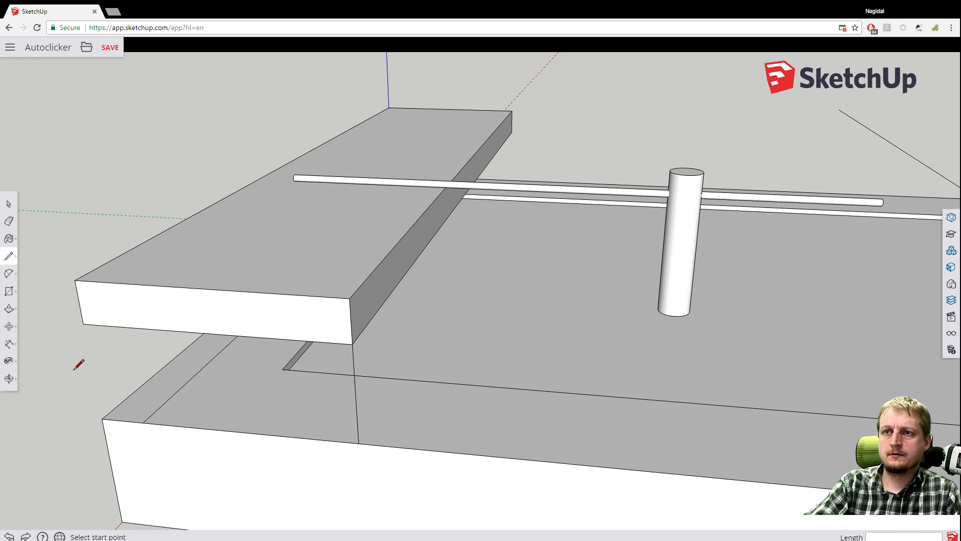
Draw a 500 × 100 mm rectangle on the base's end rim between the vertical line's foot and the long strip.
left_click(11, 295)
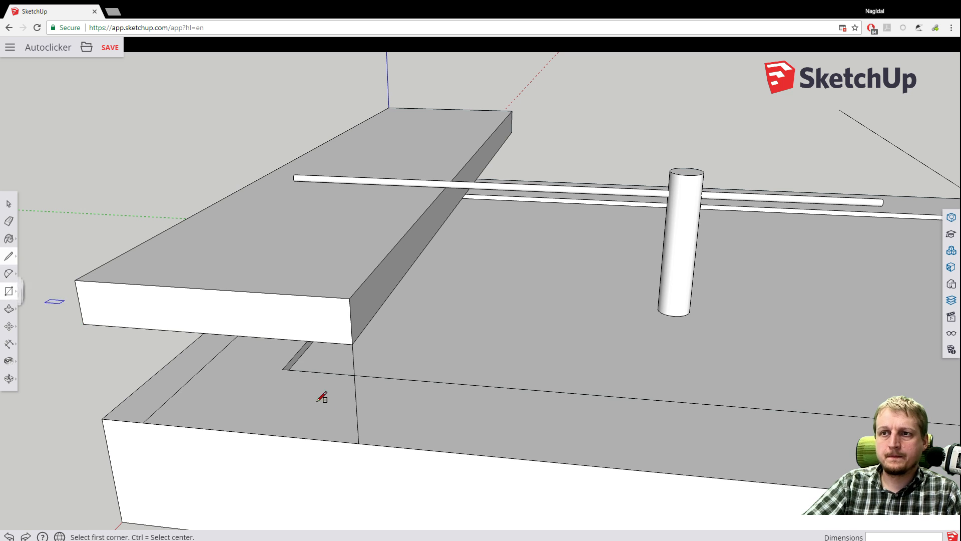
left_click(359, 443)
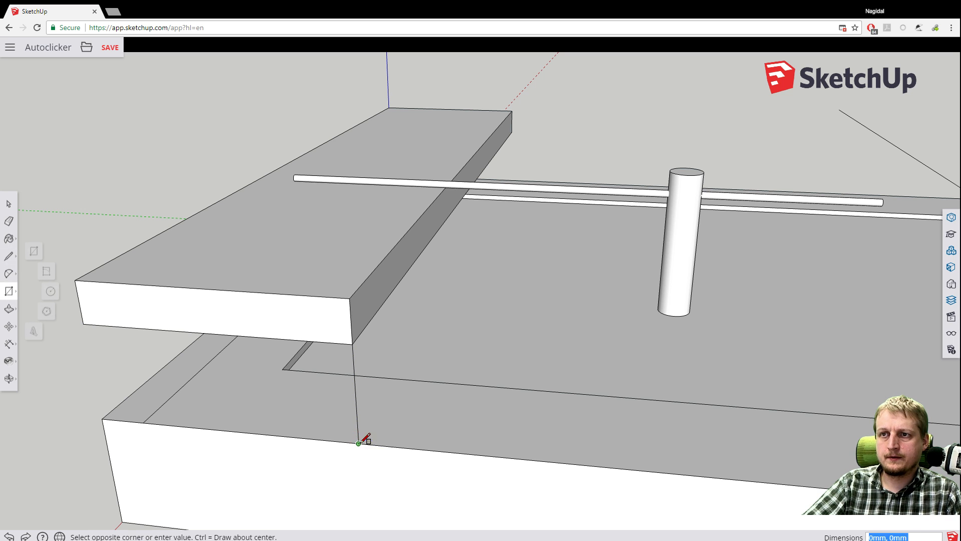
left_click(167, 401)
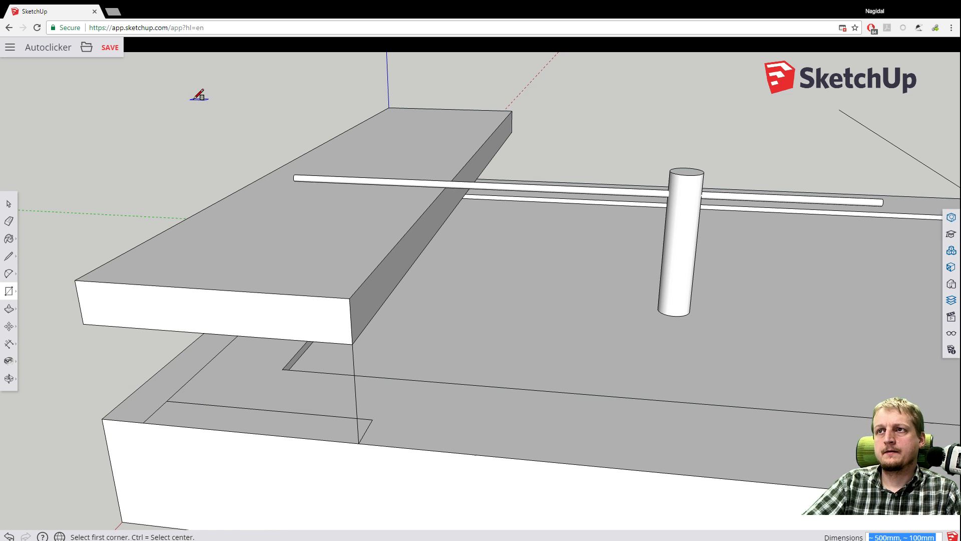
Draw a vertical line at the block's opposite end, near the origin, from its lower inner corner to the base's top edge.
middle_click_drag(252, 153, 359, 345)
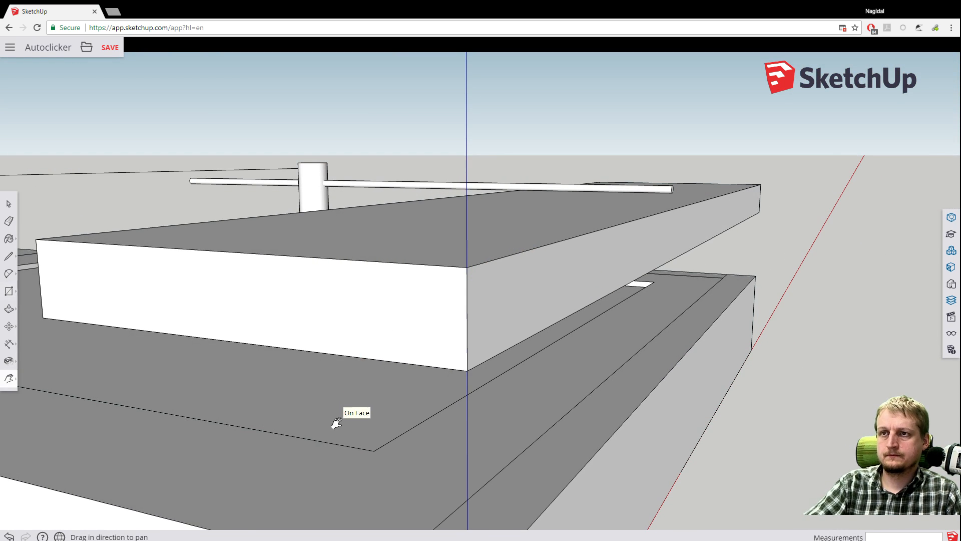
middle_click_drag(337, 423, 440, 280, "shift")
scroll(440, 280, "down", 2)
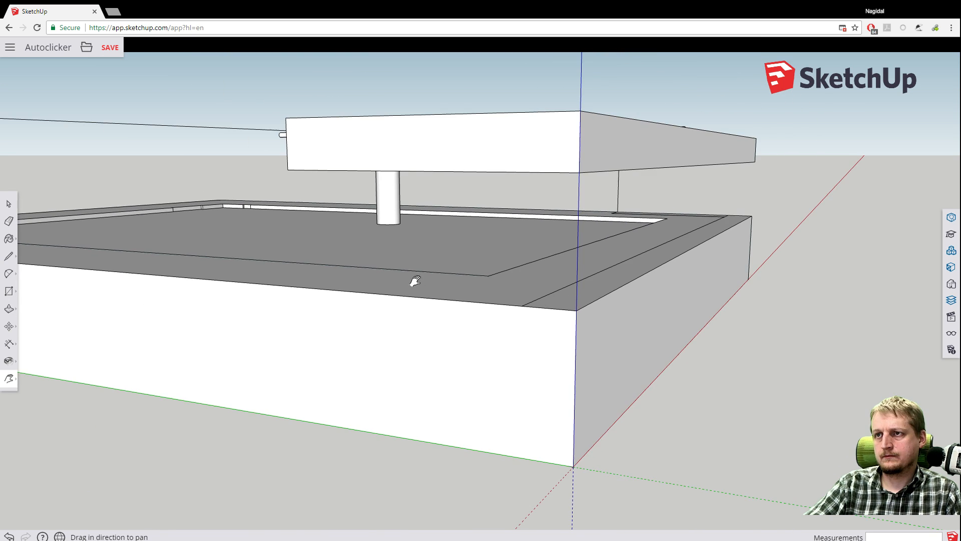
middle_click_drag(416, 234, 394, 319)
scroll(395, 320, "down", 1)
middle_click_drag(387, 428, 430, 322, "shift")
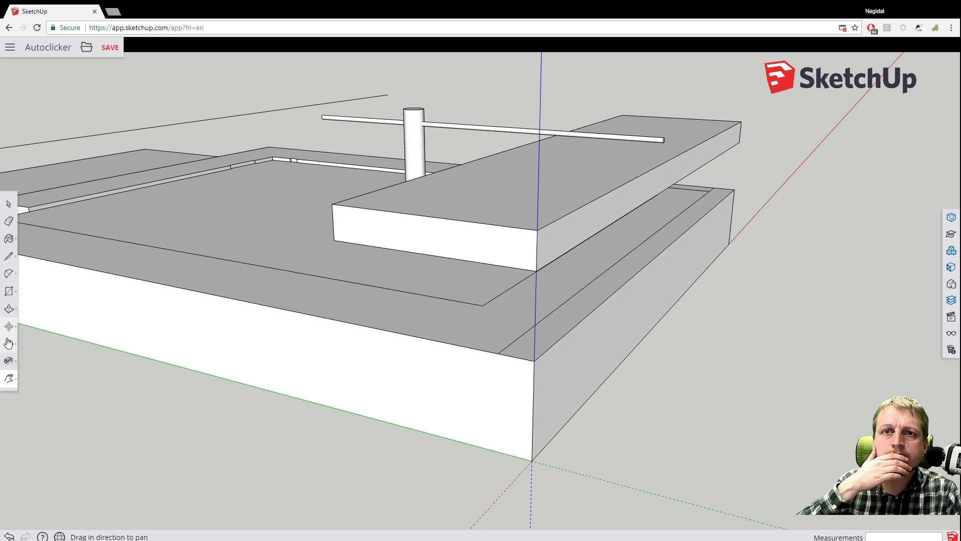
left_click(9, 257)
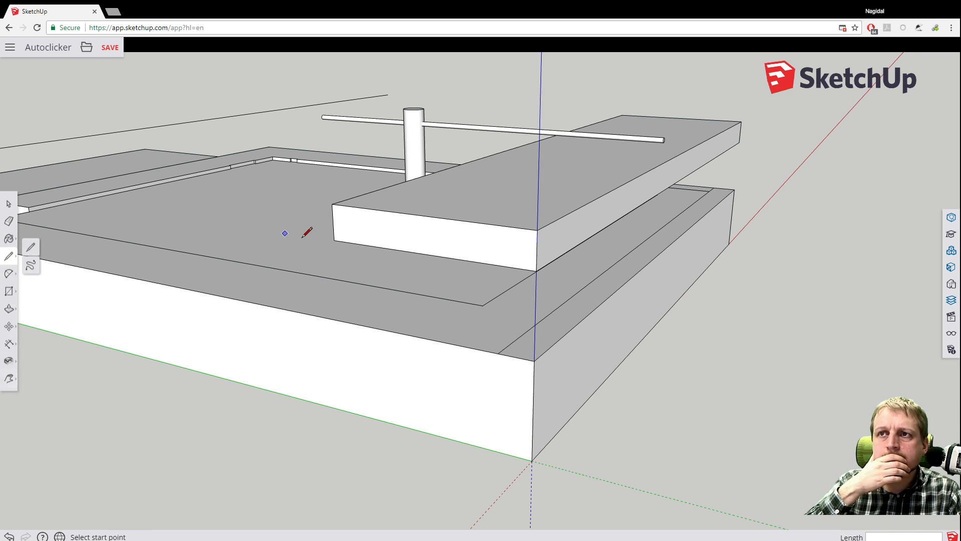
left_click(334, 240)
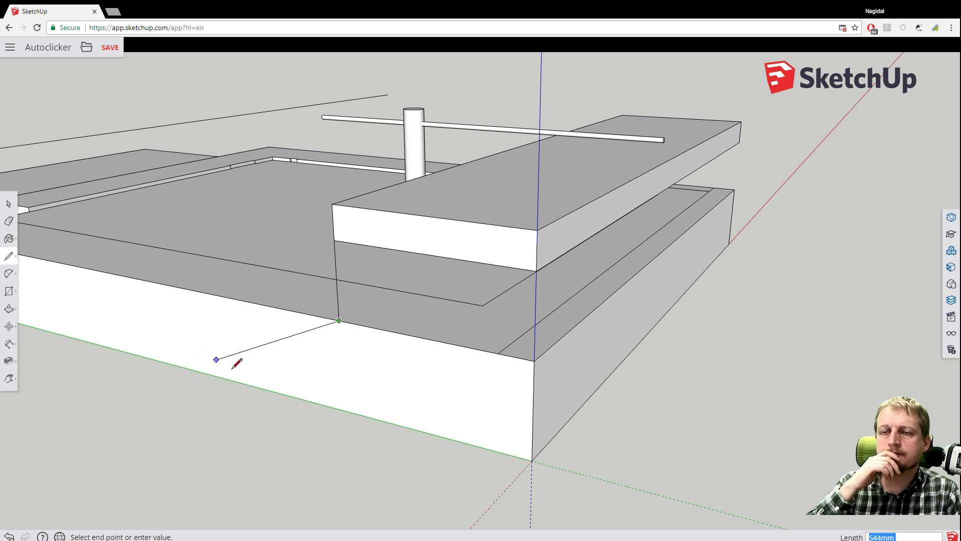
key("Escape")
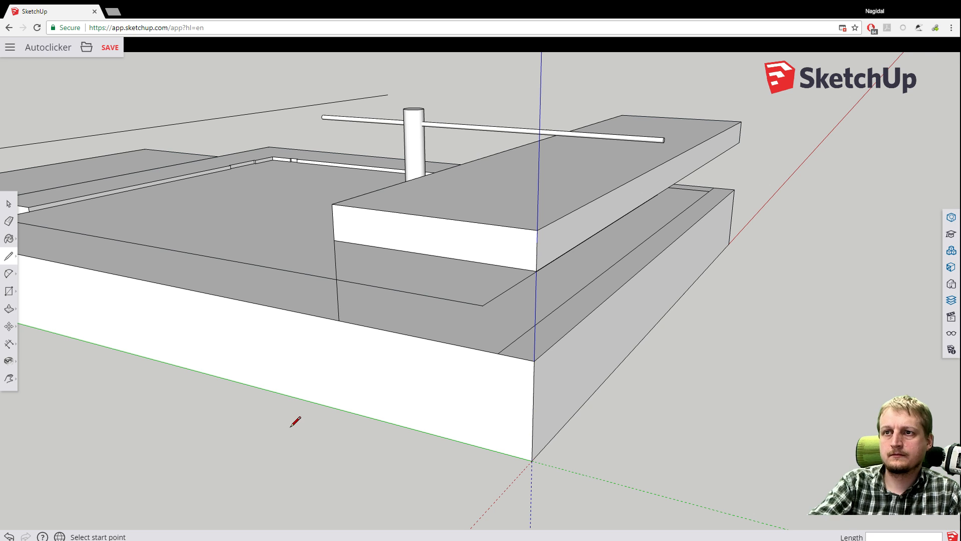
Draw a 500 × 100 mm rectangle on the rim near the origin, from the vertical line's foot to the long strip.
left_click(9, 291)
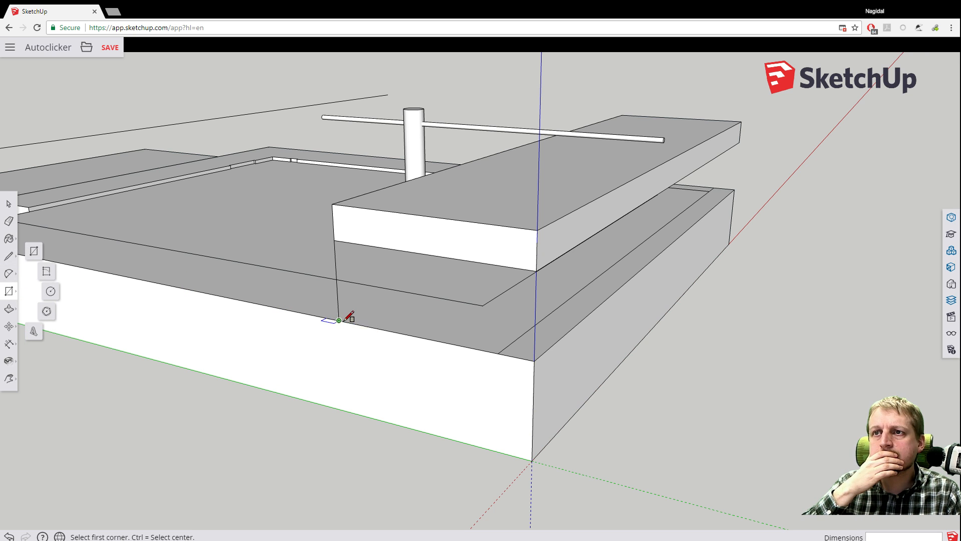
left_click(340, 319)
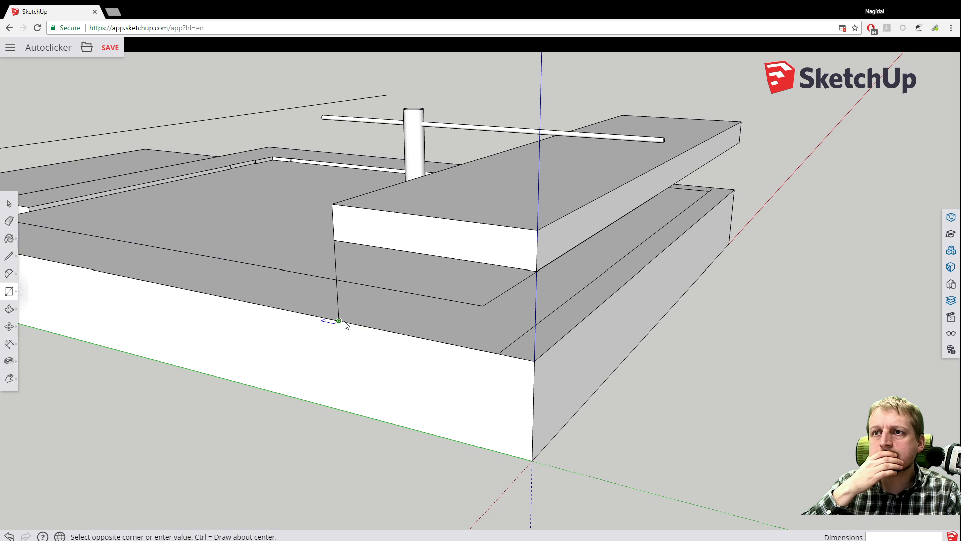
left_click(515, 339)
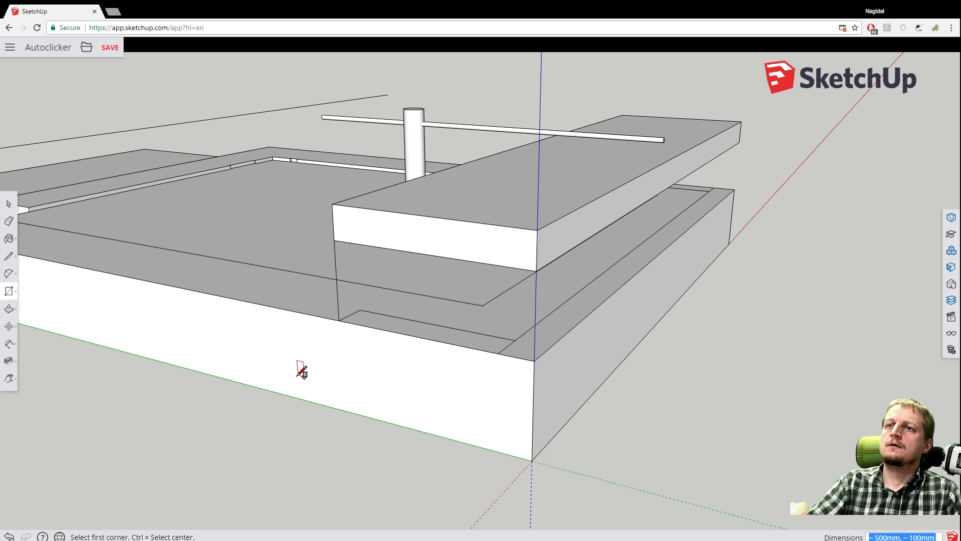
Delete the vertical construction lines under both block ends and the edges separating the rim rectangles from the long strip.
left_click(9, 204)
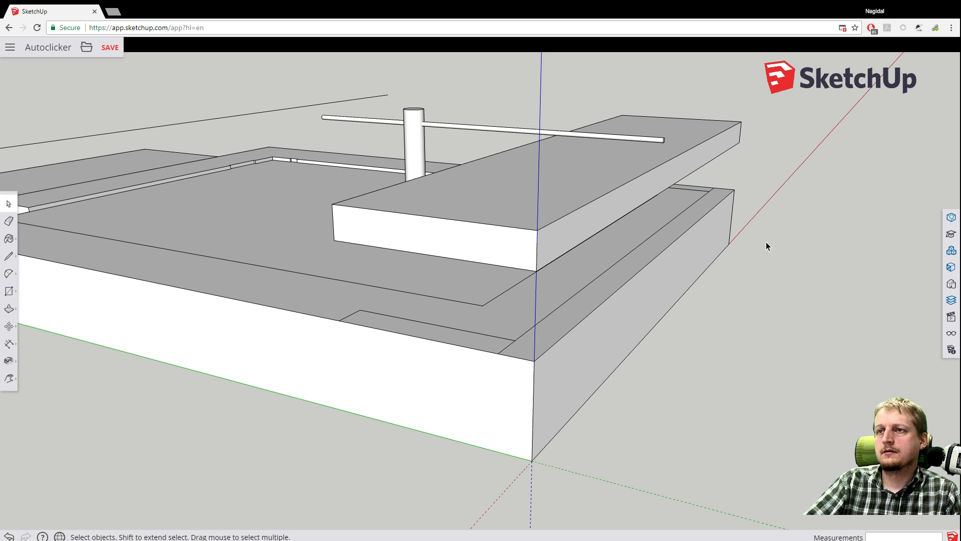
middle_click_drag(805, 188, 714, 205)
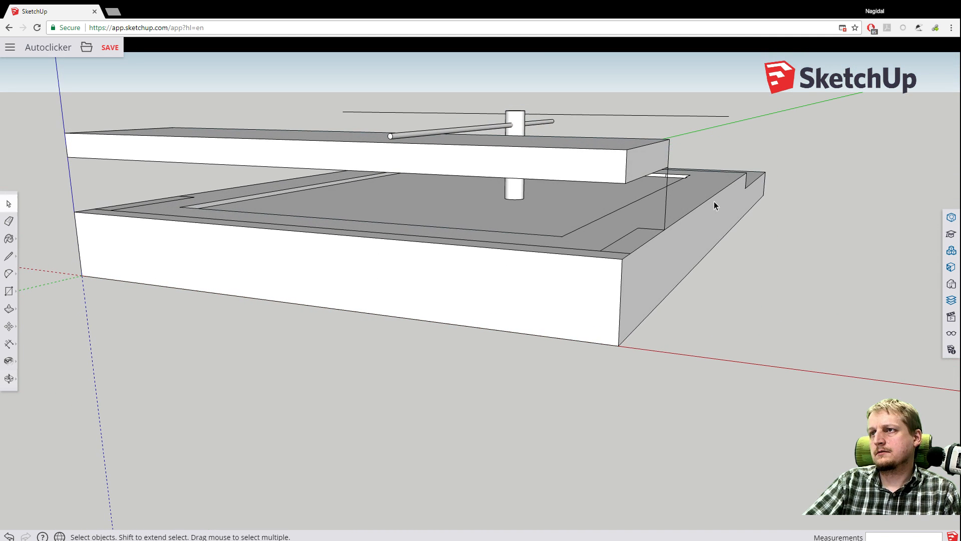
left_click(666, 190)
key("Delete")
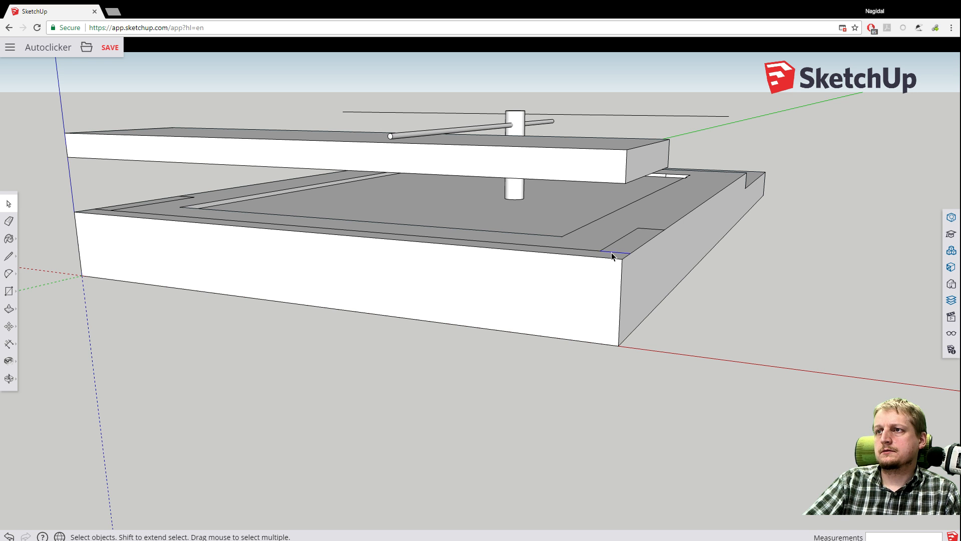
middle_click_drag(432, 310, 257, 355)
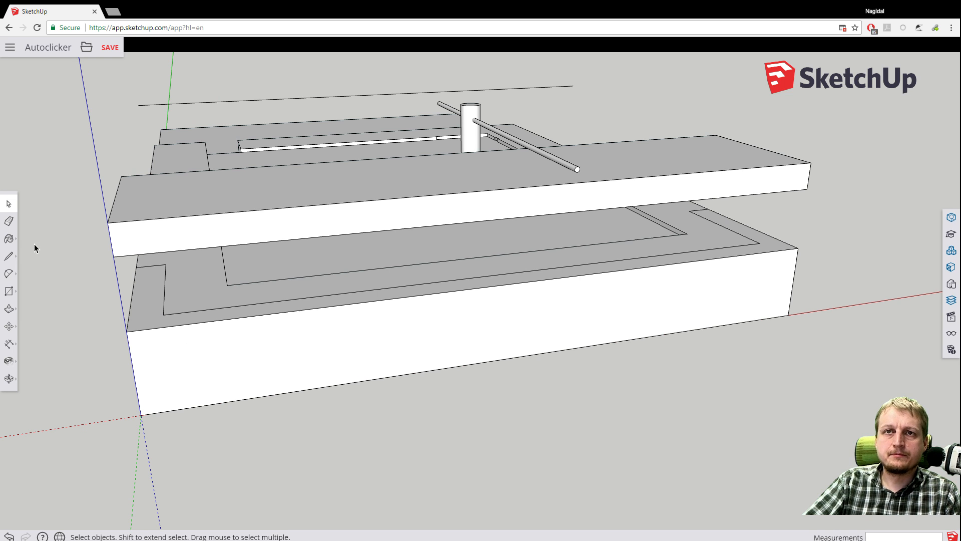
Push/Pull the merged U-shaped rim face up about 233 mm to the raised block's lower outer corner.
left_click(10, 309)
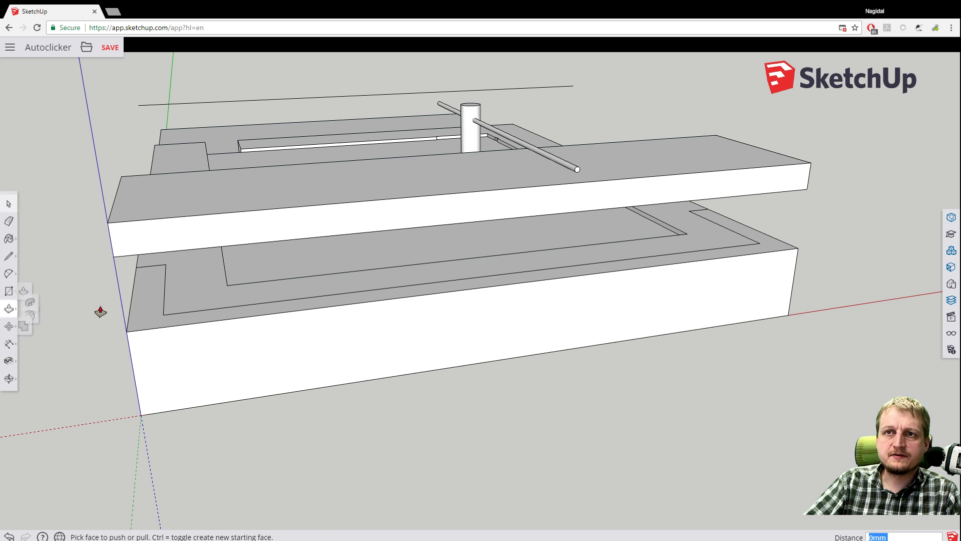
left_click(150, 320)
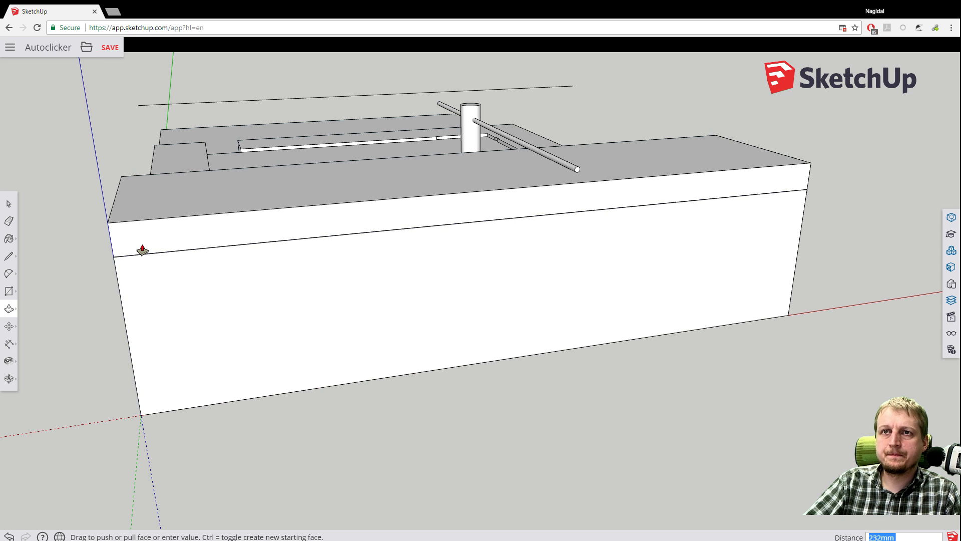
left_click(136, 217)
left_click(137, 214)
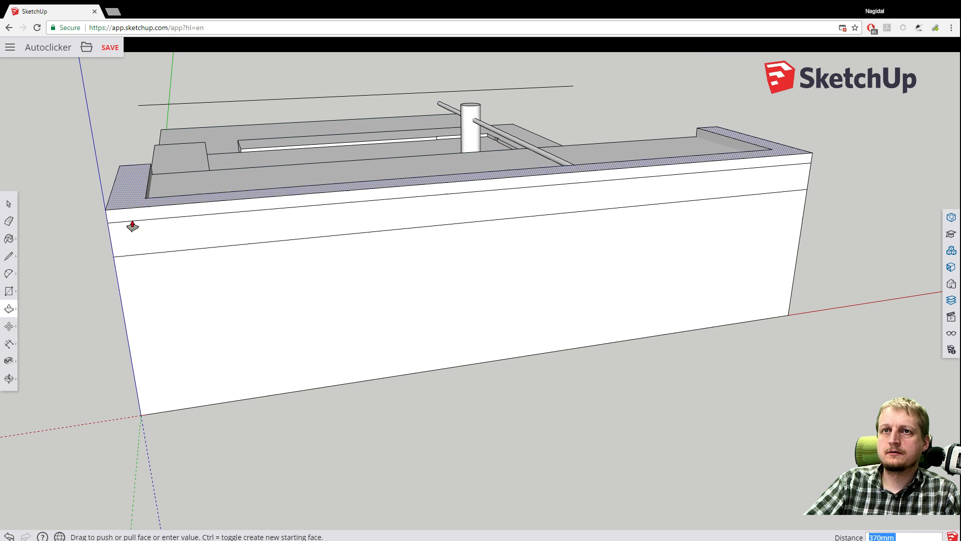
left_click(133, 255)
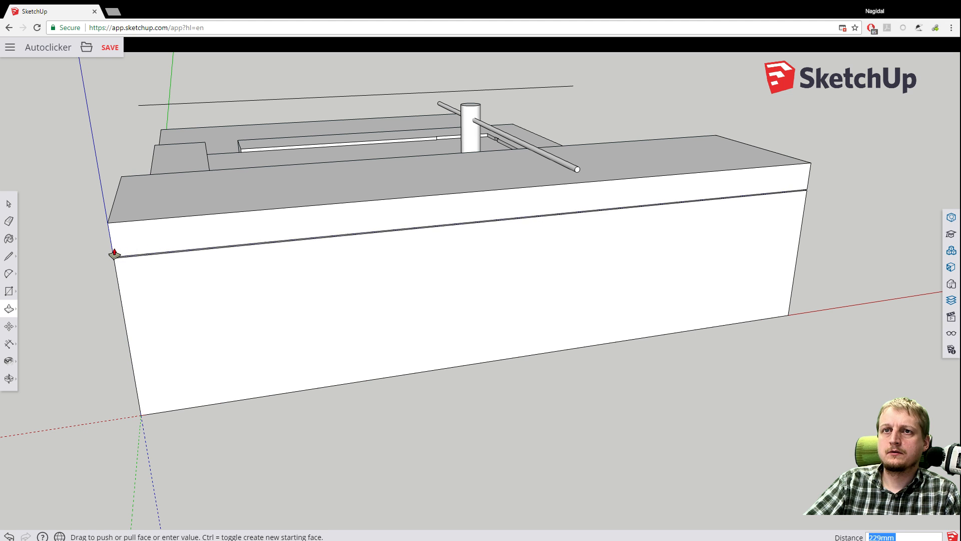
middle_click_drag(93, 294, 208, 217)
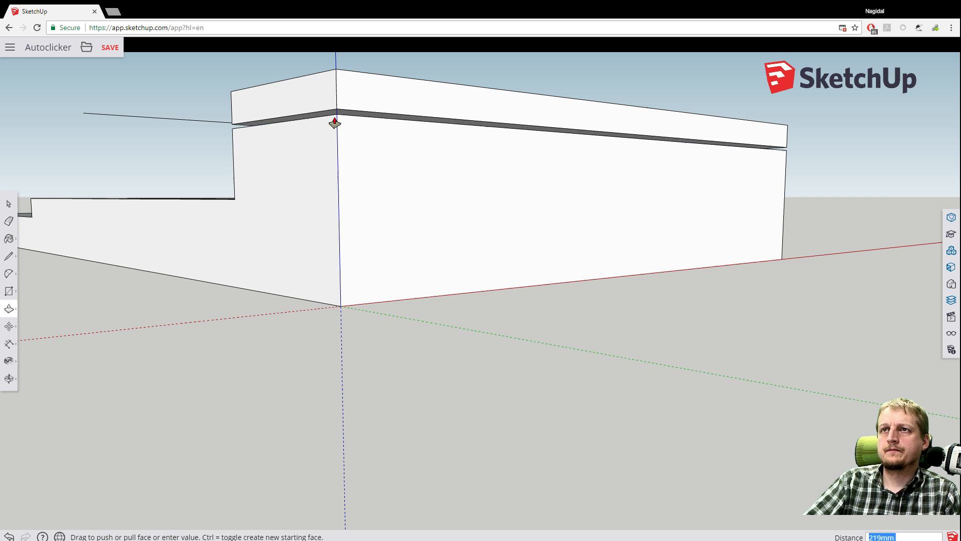
middle_click_drag(327, 147, 246, 230)
scroll(258, 220, "up", 3)
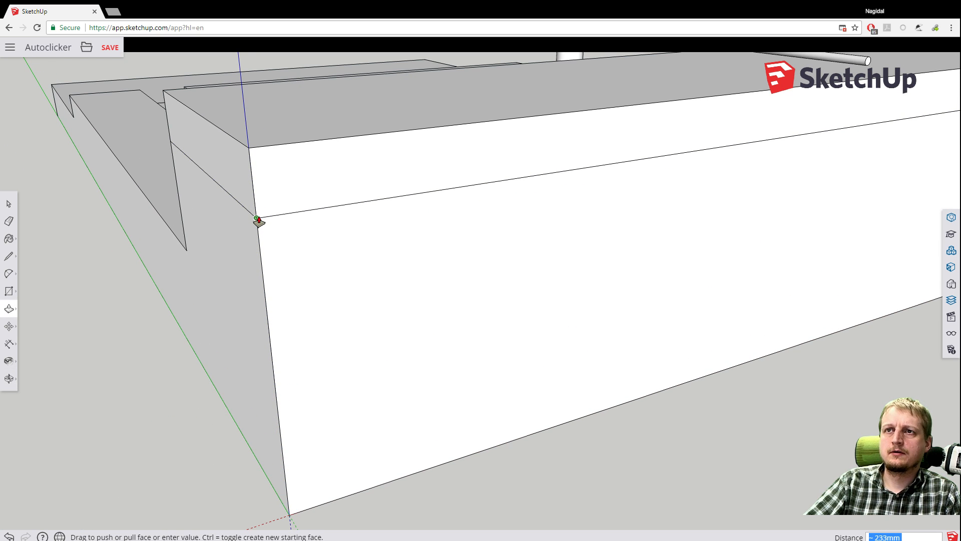
left_click(257, 219)
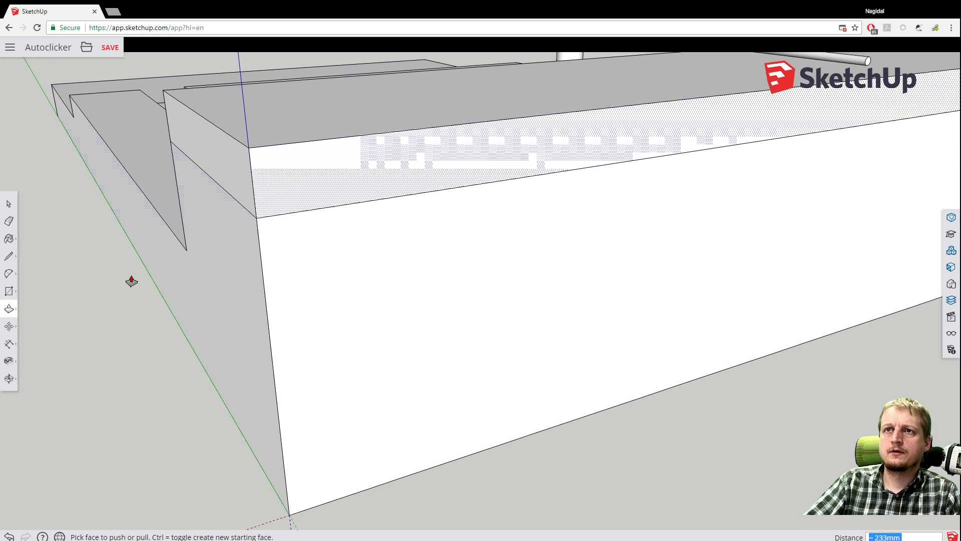
Delete the seam edges between block and walls on the end face far from the origin and the inner faces.
scroll(108, 283, "down", 4)
middle_click_drag(758, 159, 220, 270)
middle_click_drag(331, 347, 122, 285)
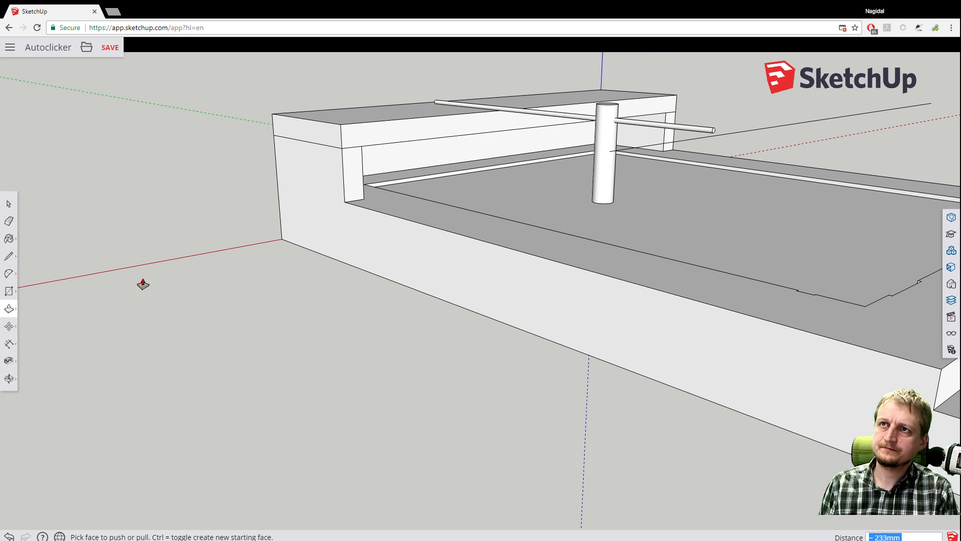
left_click(9, 204)
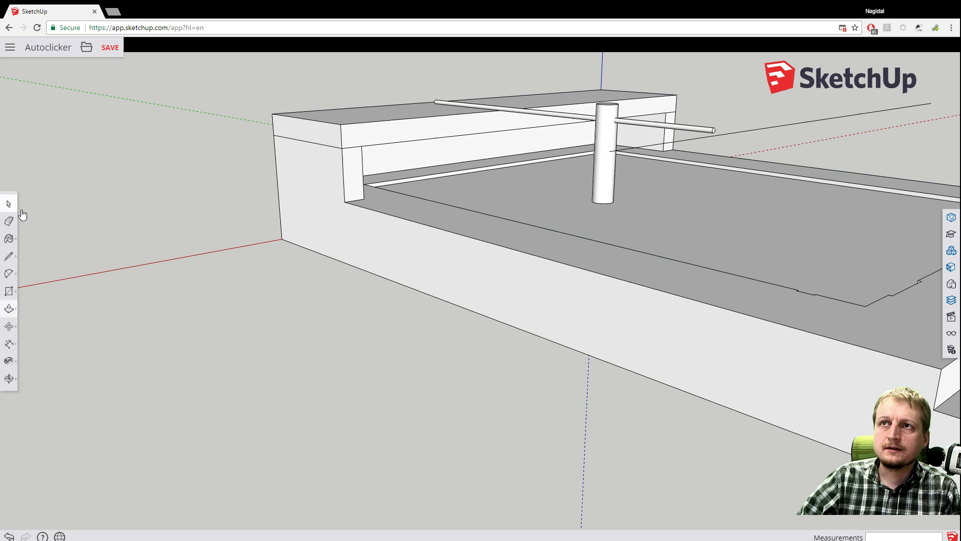
left_click(308, 143)
key("Delete")
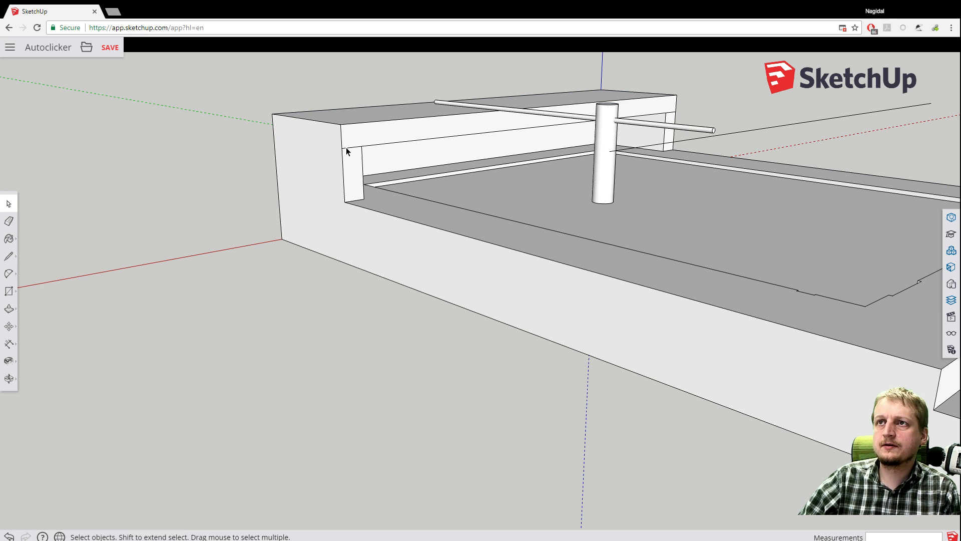
middle_click_drag(732, 146, 673, 199)
middle_click_drag(657, 258, 835, 193)
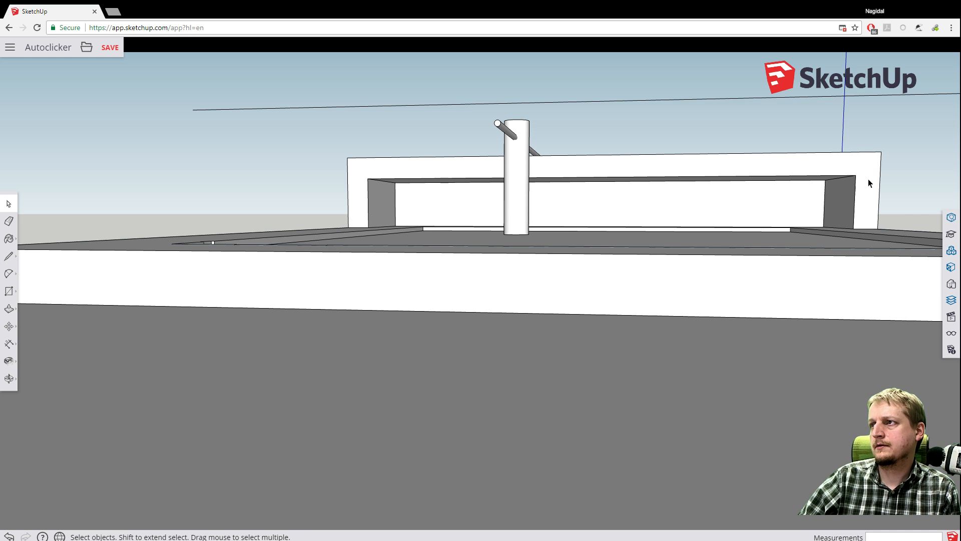
Delete the remaining block-to-wall seam edges on the origin-side end face and the long outer face.
middle_click_drag(867, 194, 534, 278)
scroll(586, 274, "down", 3)
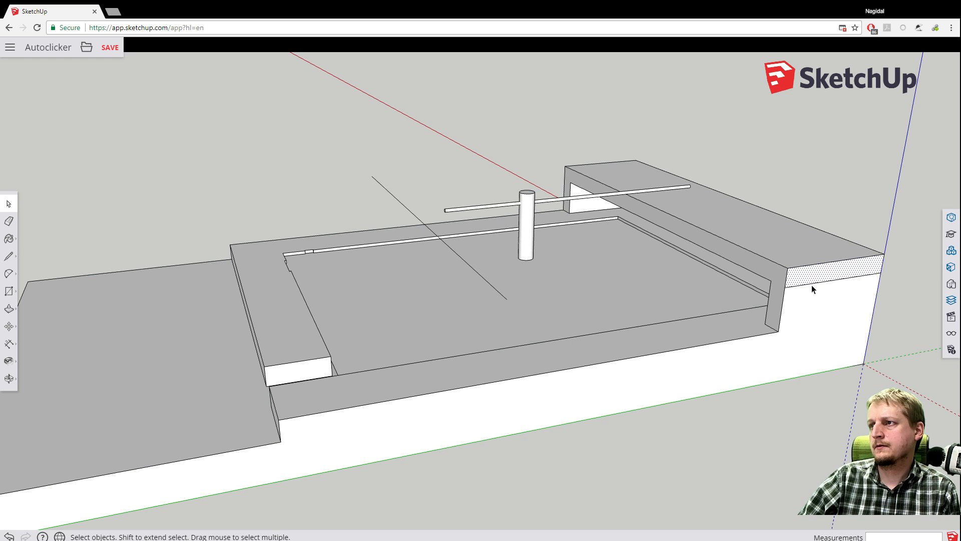
middle_click_drag(828, 250, 371, 318)
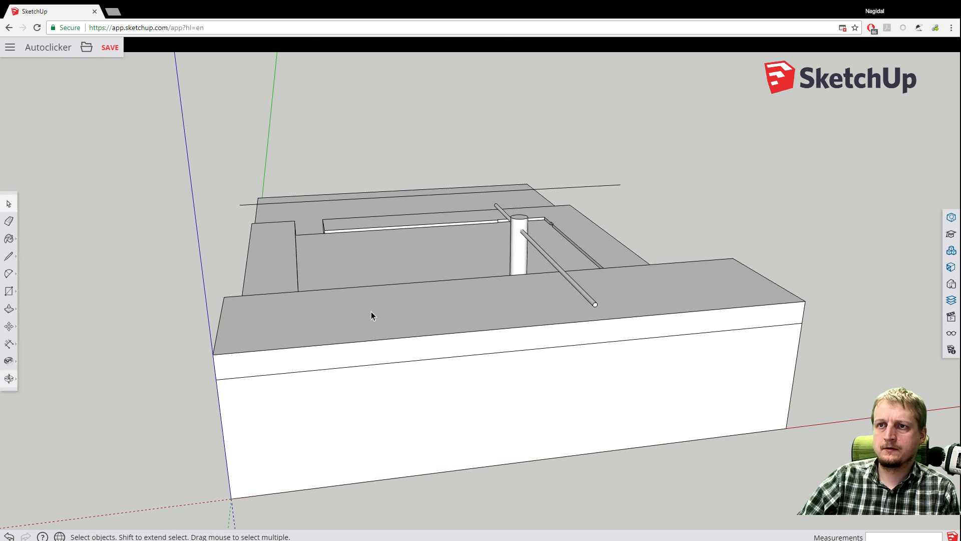
Draw a short vertical line upward from the raised block's outer top corner at the end away from the origin.
key("o")
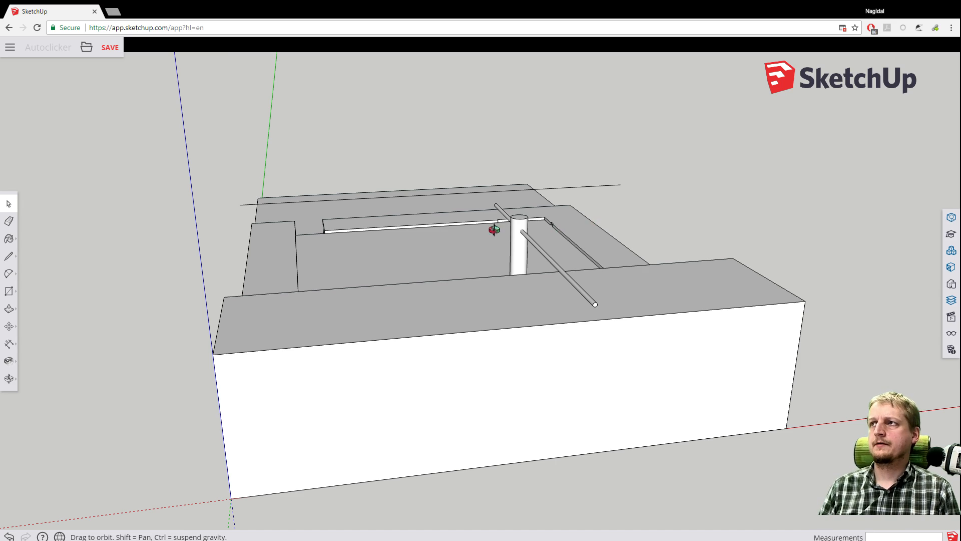
middle_click_drag(494, 229, 540, 267)
middle_click_drag(590, 210, 467, 294)
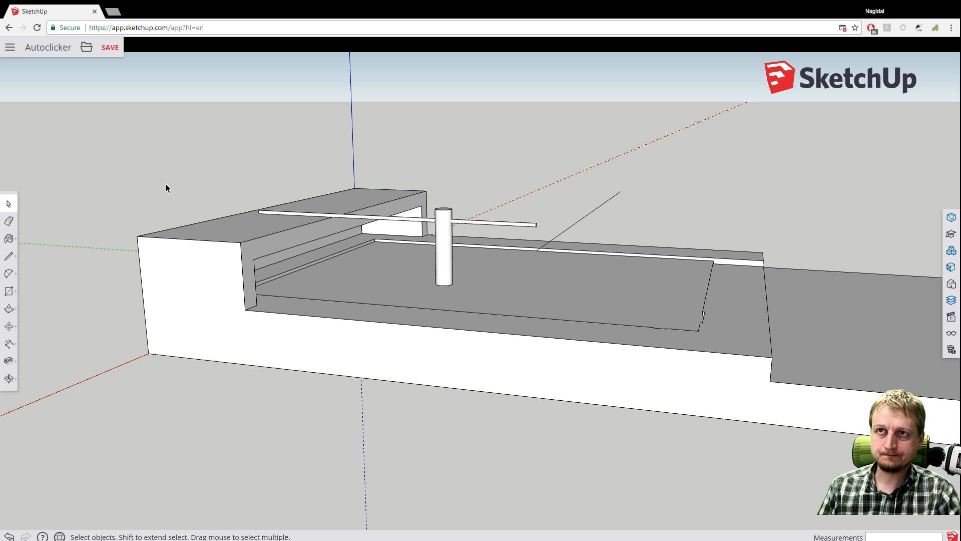
middle_click_drag(167, 188, 221, 283)
mouse_move(174, 268)
left_mouse_down()
mouse_move(161, 272)
mouse_move(180, 275)
left_mouse_up()
key("space")
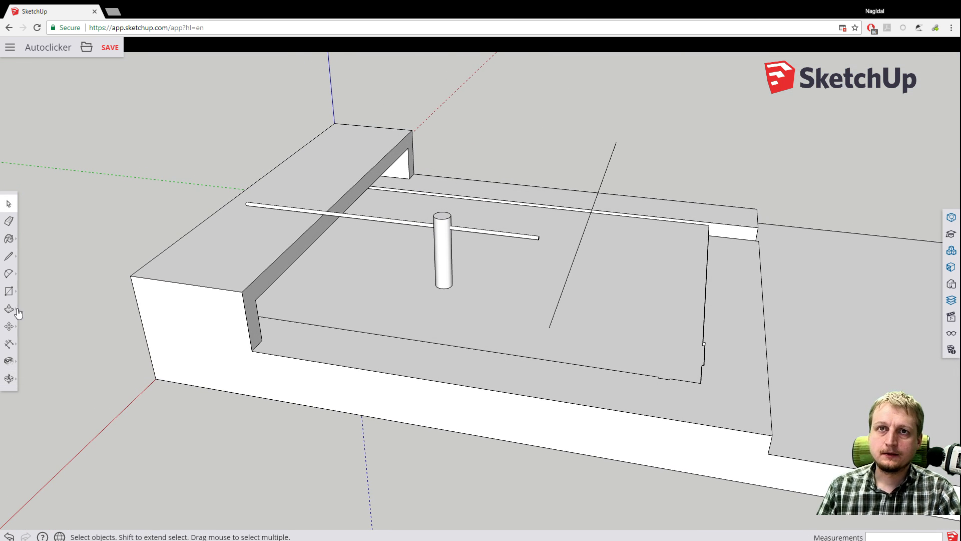
left_click(9, 257)
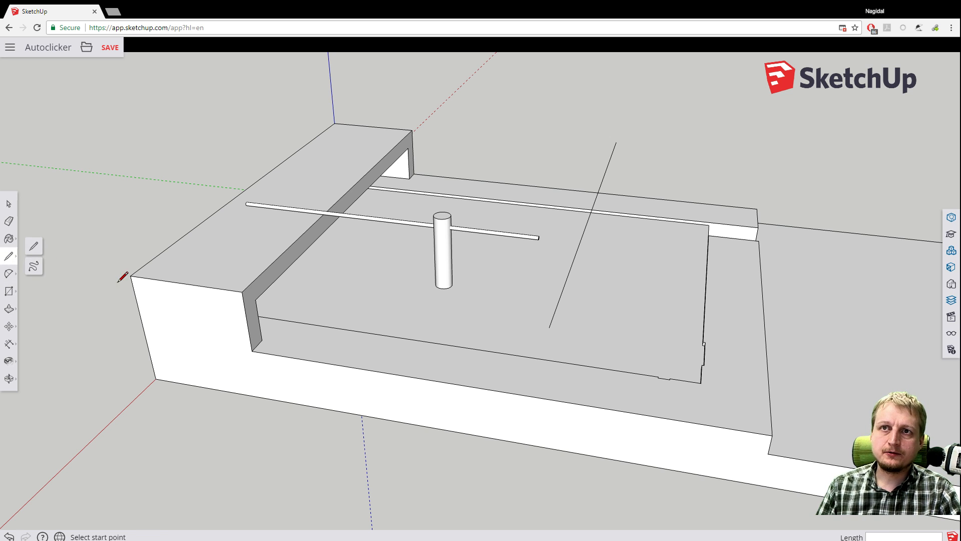
left_click(130, 276)
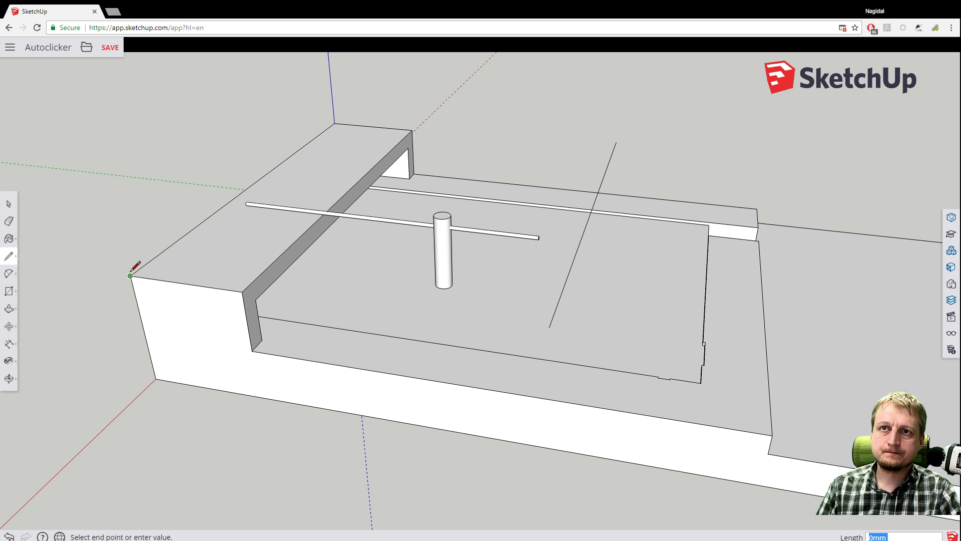
left_click(121, 239)
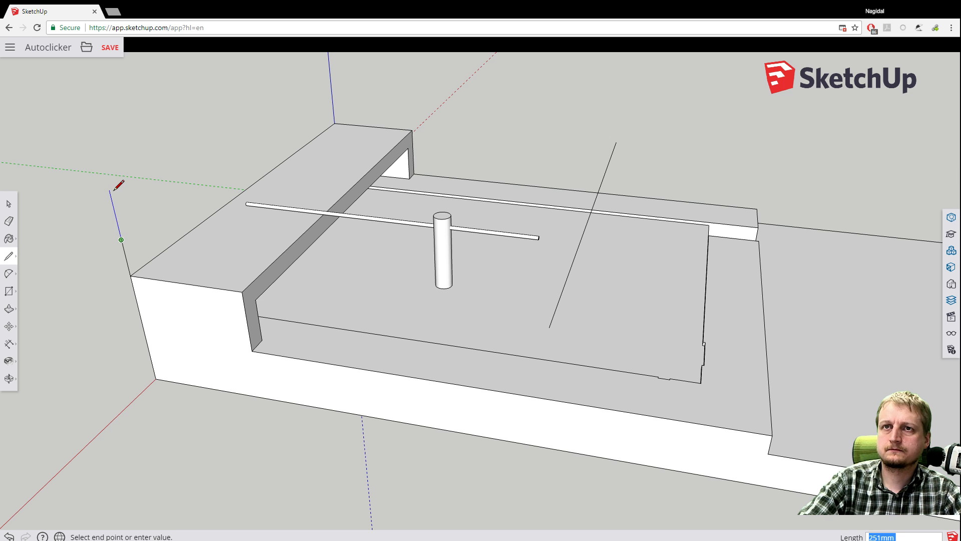
key("Escape")
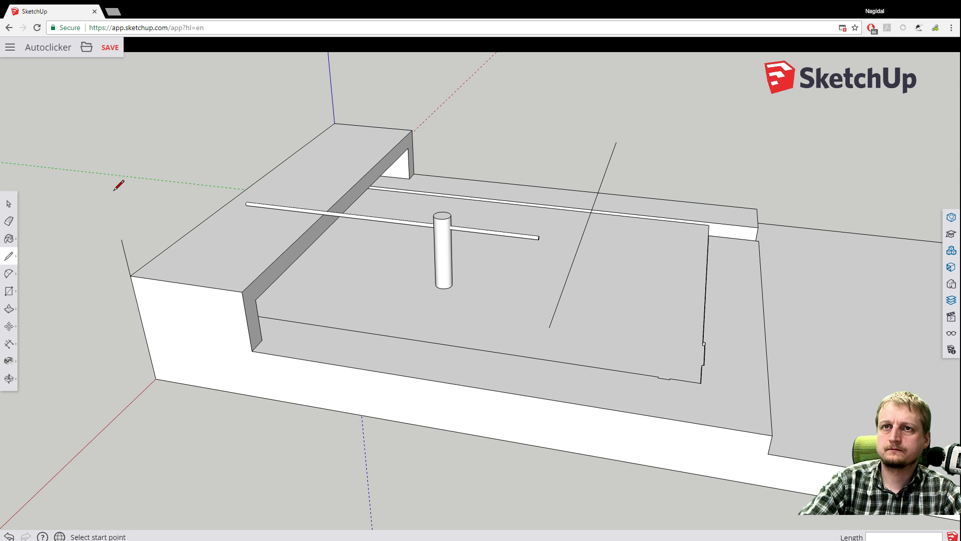
Draw a short vertical line upward from the raised block's inner top corner at the origin end.
left_click(412, 129)
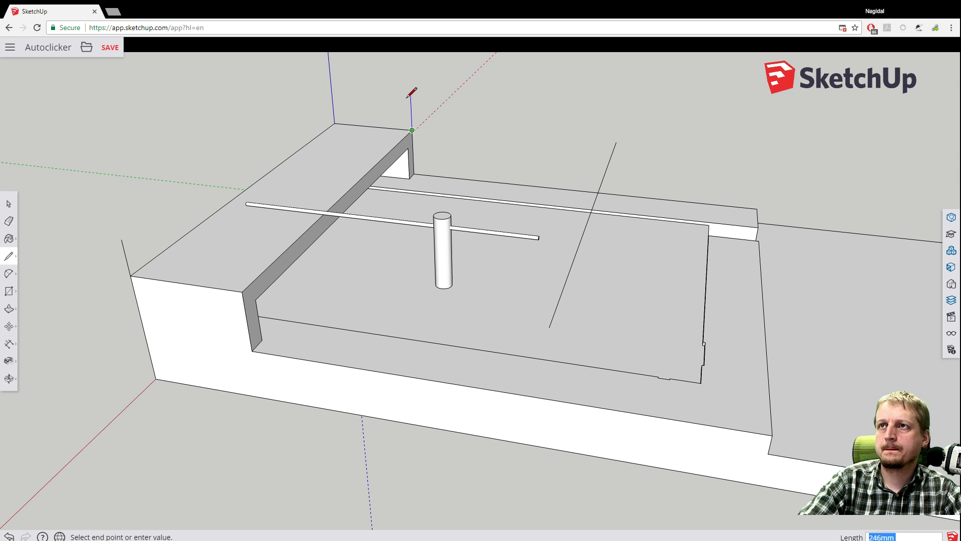
left_click(411, 103)
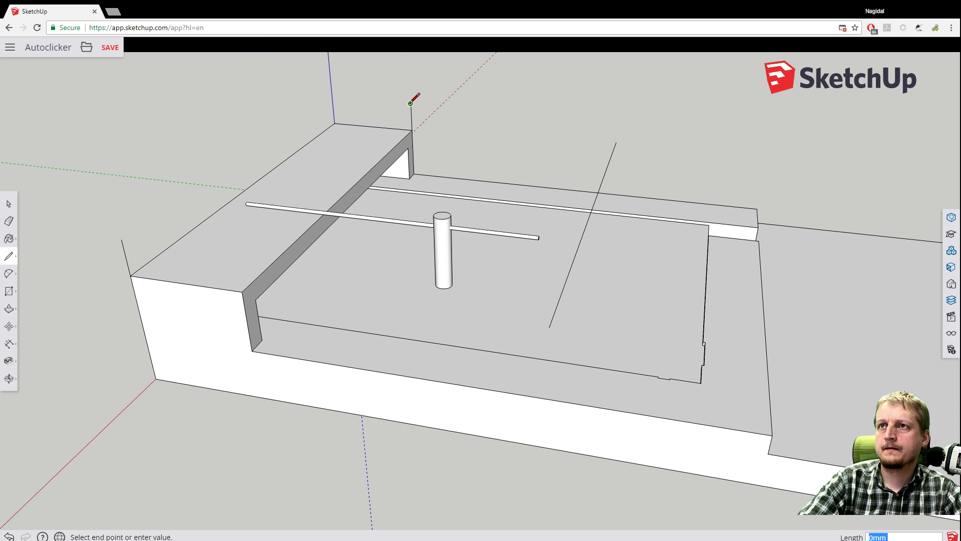
key("Escape")
scroll(183, 138, "up", 2)
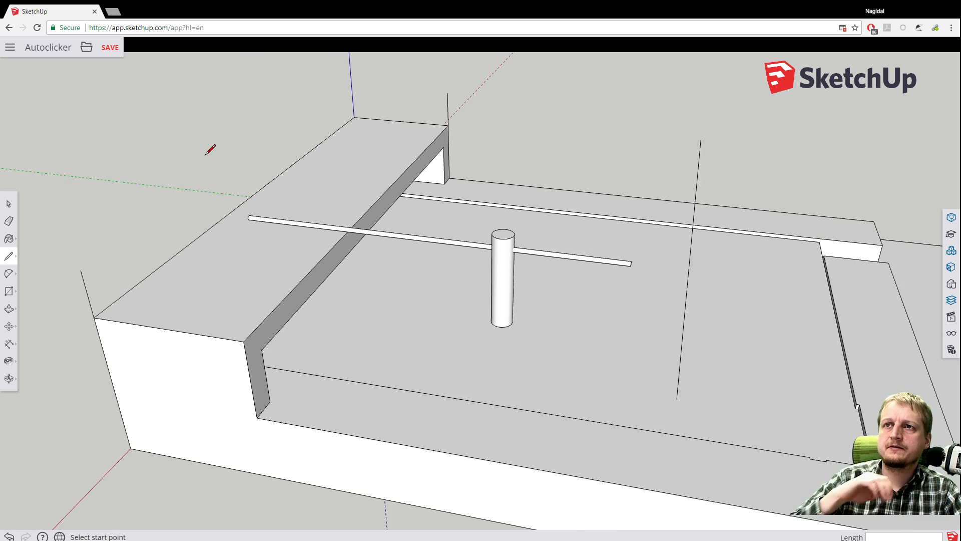
Draw a 2400 × 600 mm rectangle between the tops of the two vertical lines, and delete those lines.
left_click(12, 295)
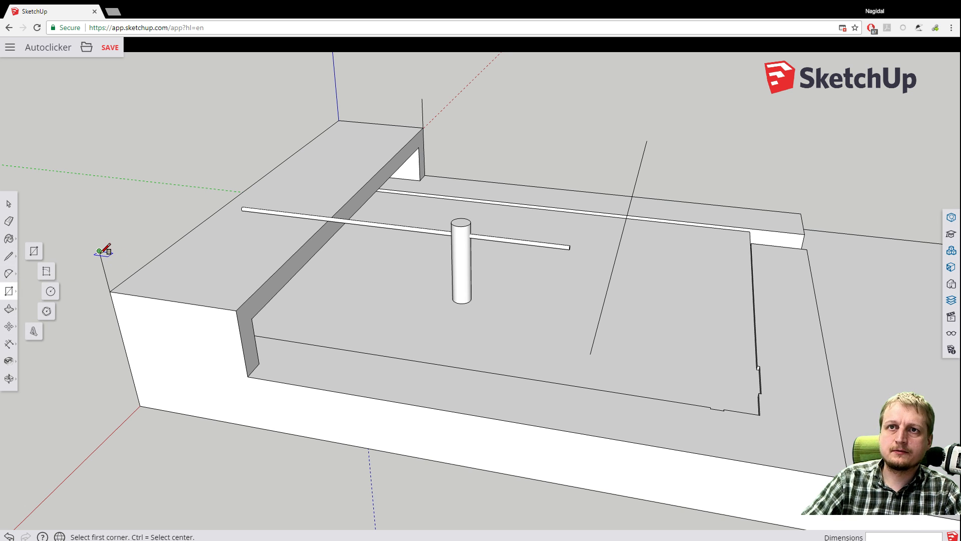
left_click(99, 250)
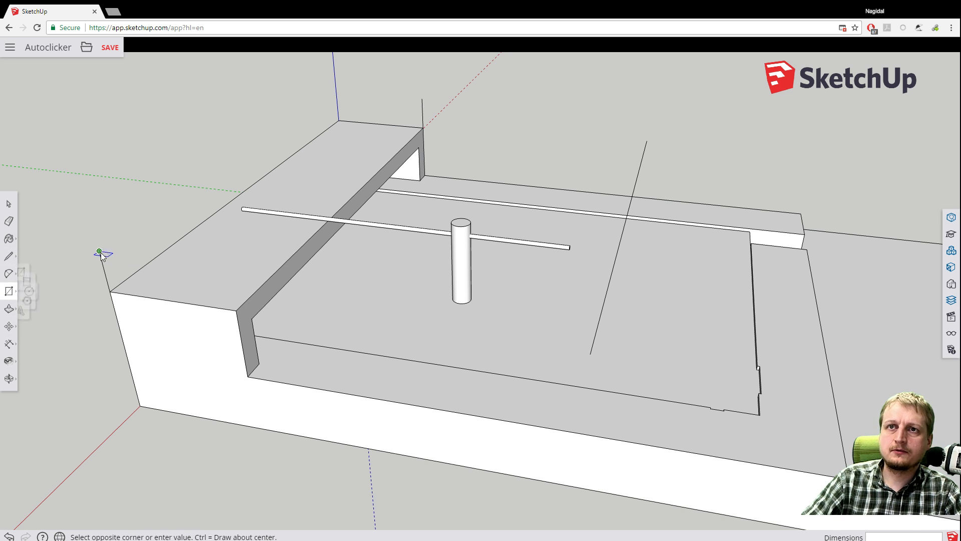
left_click(421, 98)
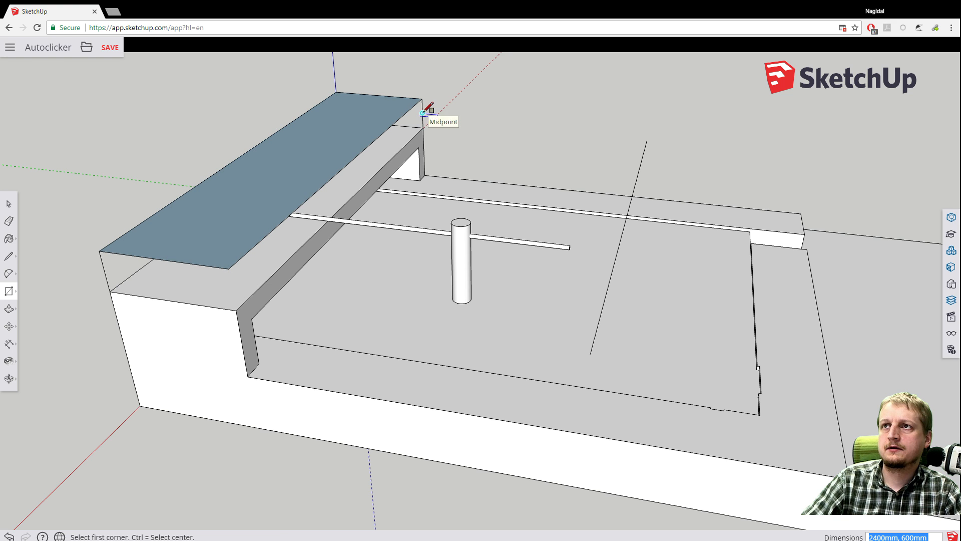
left_click(8, 203)
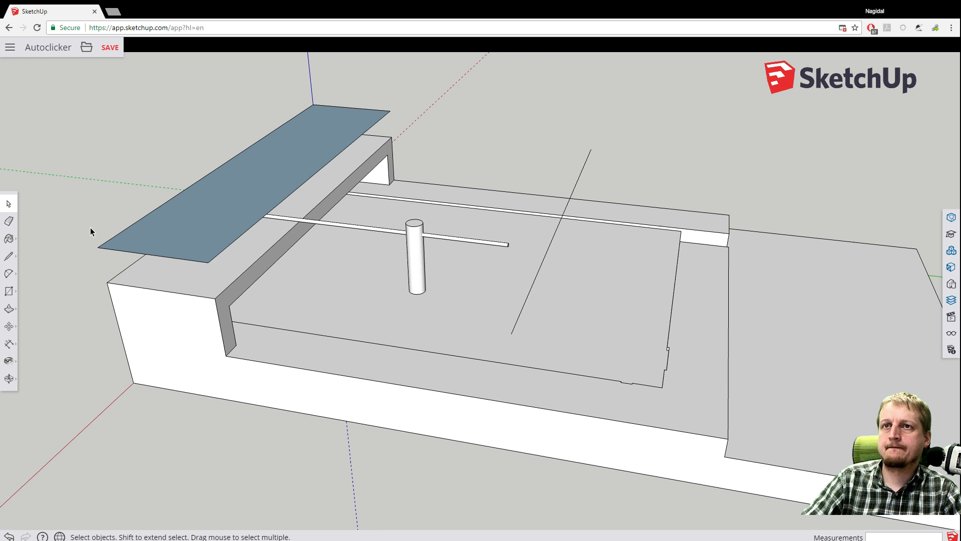
Extrude the floating rectangle 100 mm downward toward the raised block to form a slab.
key("o")
left_click_drag(88, 200, 256, 107)
key("space")
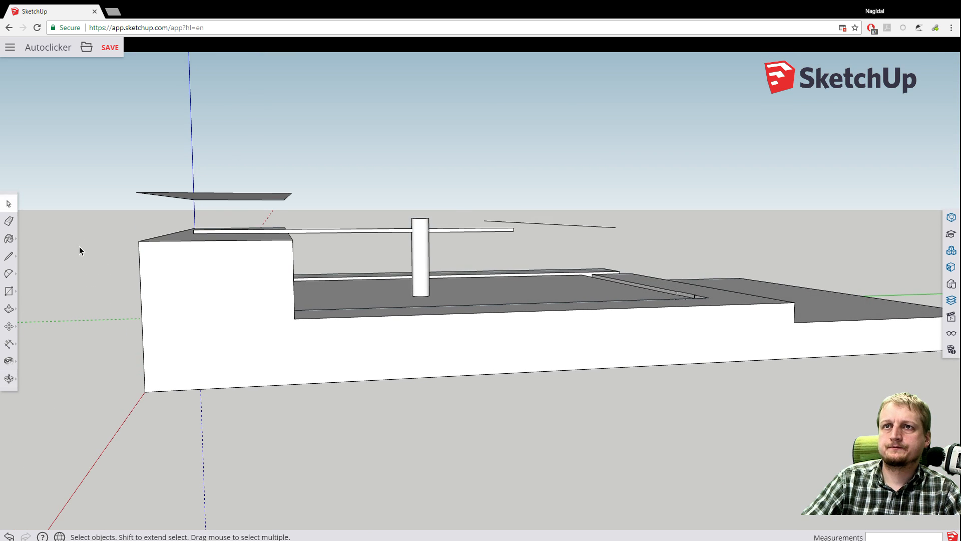
scroll(94, 246, "up", 3)
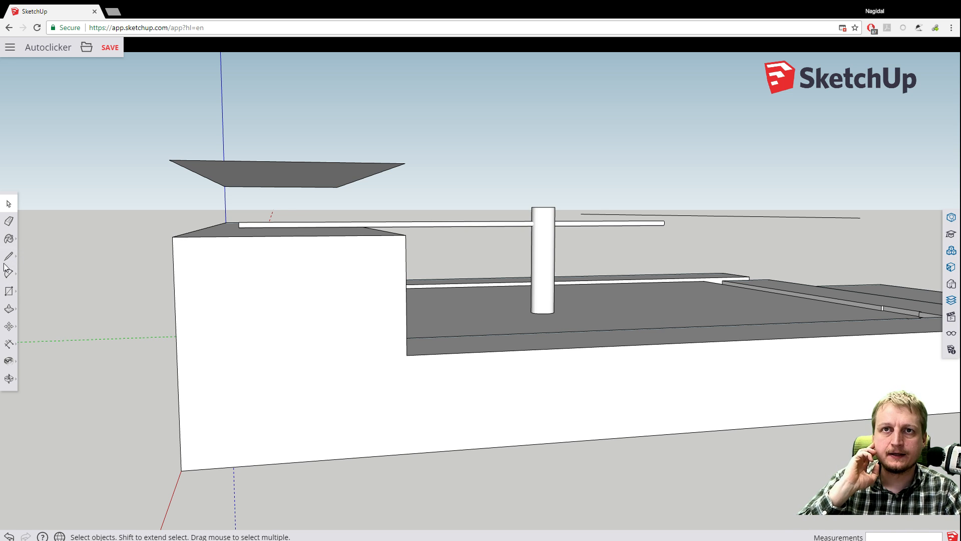
left_click(18, 310)
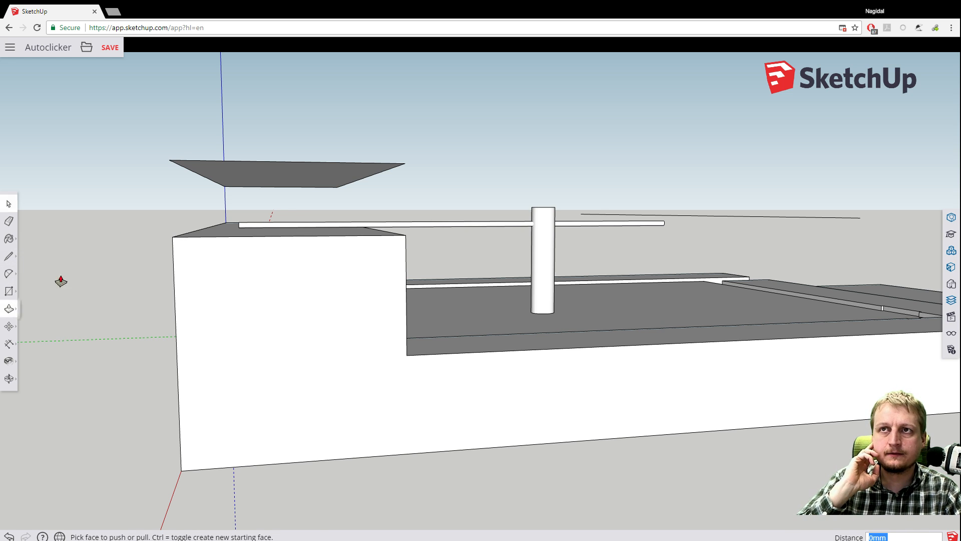
left_click(266, 176)
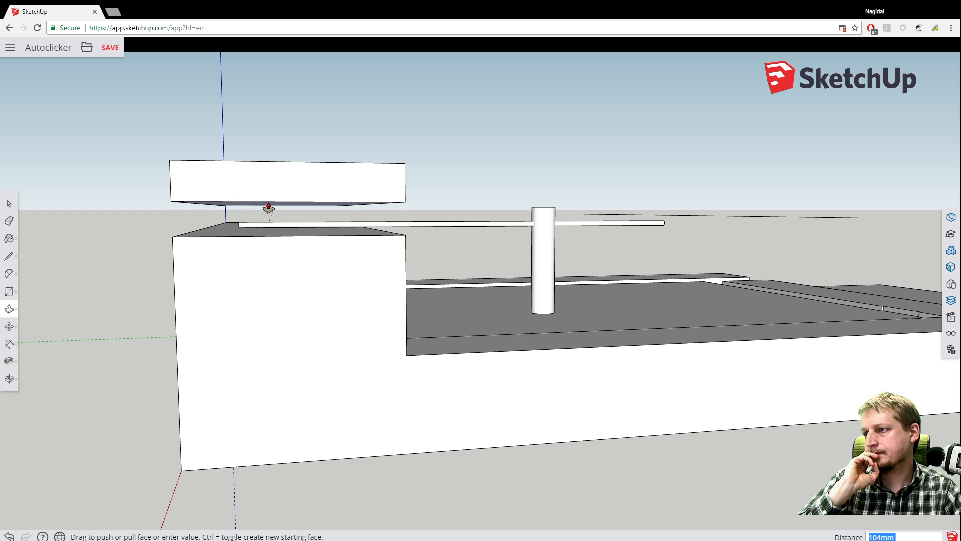
type("100")
key("Return")
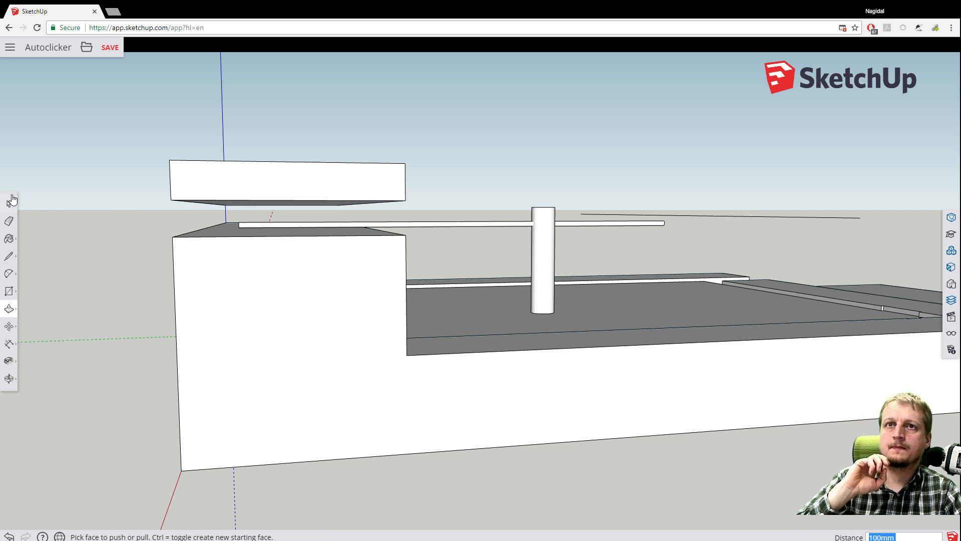
Move the entire floating slab about 66 mm straight down along the blue axis, leaving a narrow gap above the raised block.
middle_click_drag(12, 203, 247, 185)
left_click(257, 201)
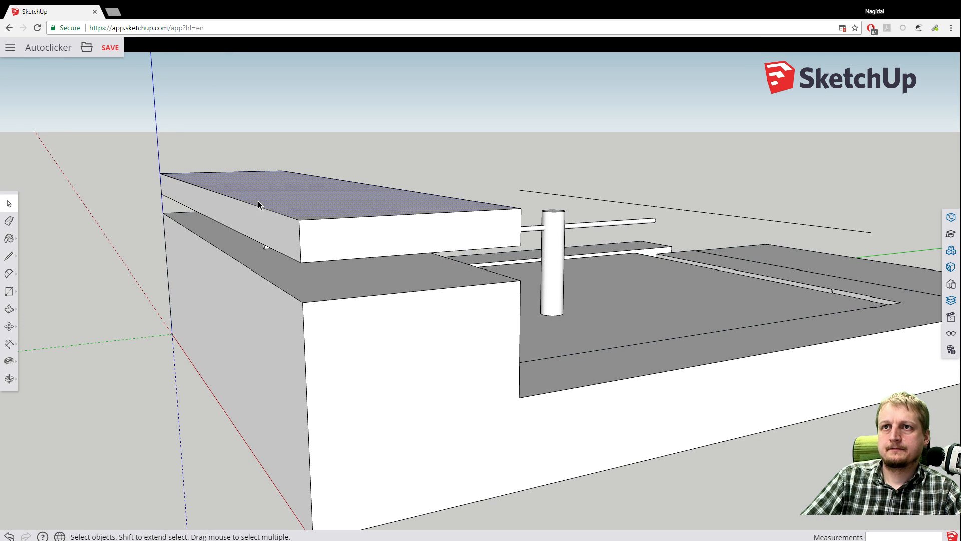
right_click(259, 202)
mouse_move(341, 283)
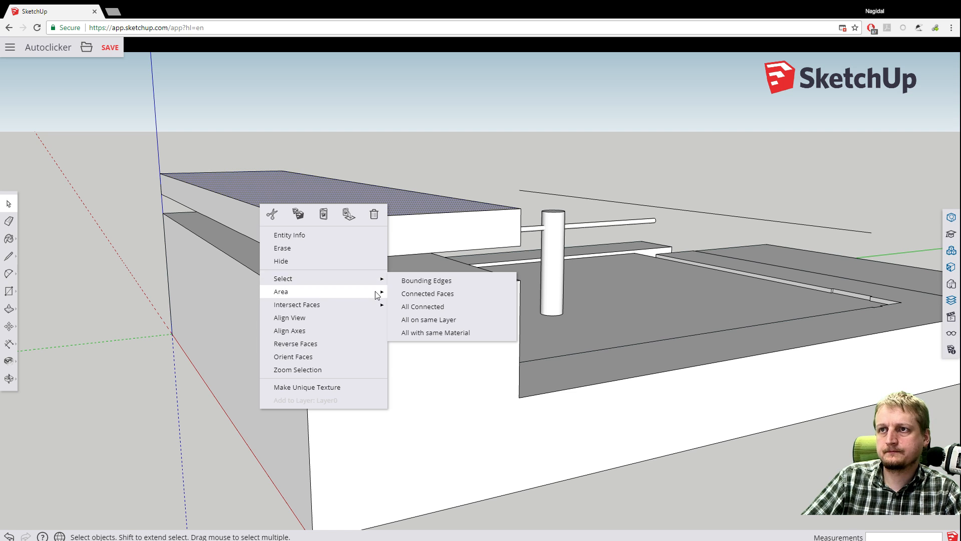
left_click(423, 306)
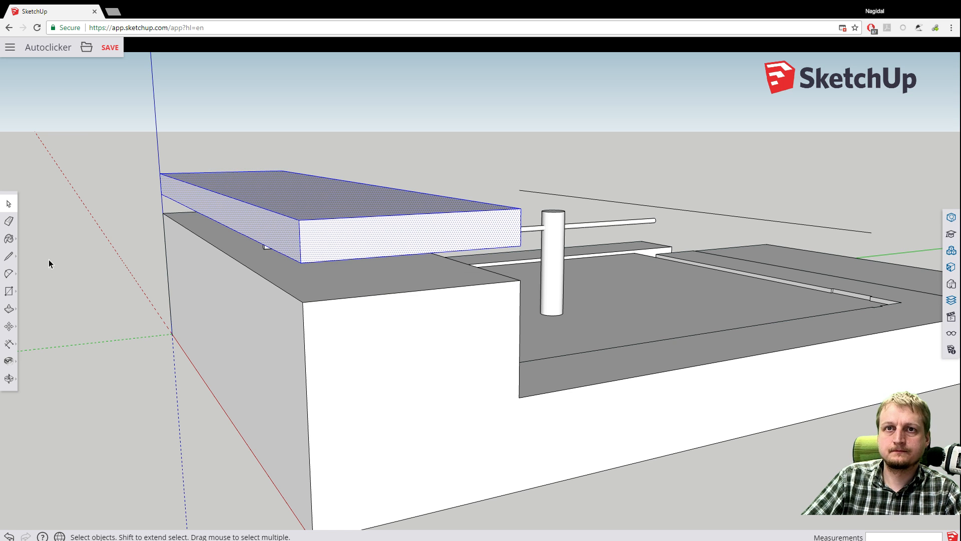
key("m")
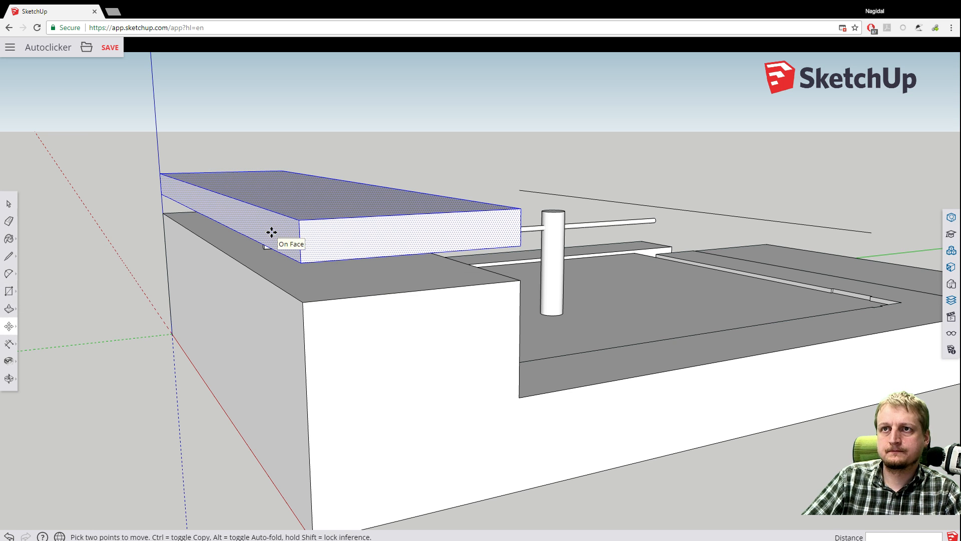
left_click(272, 232)
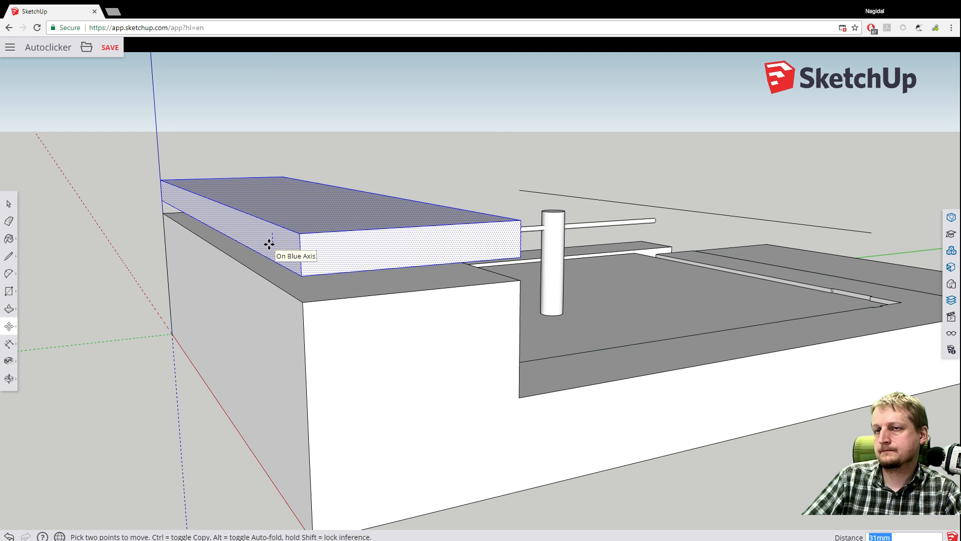
middle_click_drag(269, 249, 235, 208)
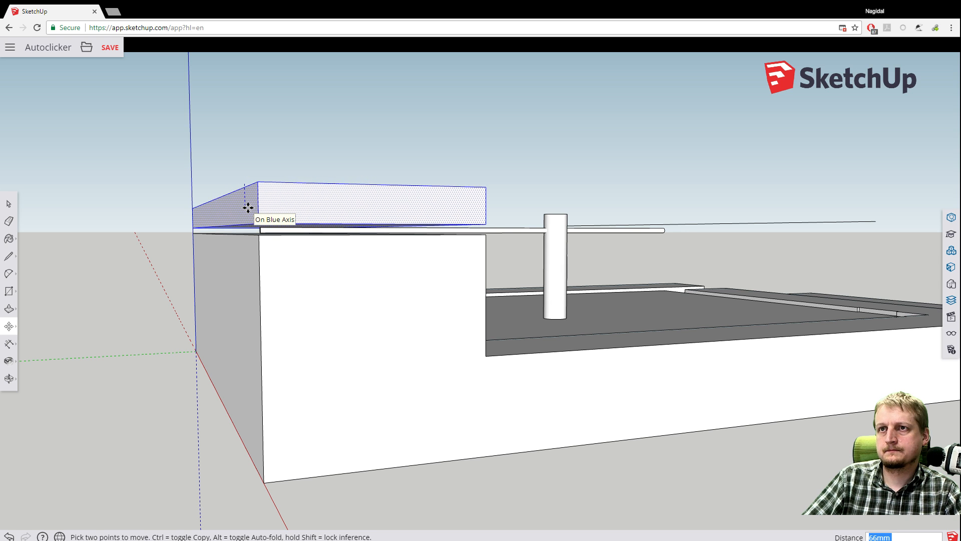
left_click(248, 207)
middle_click_drag(336, 126, 210, 202)
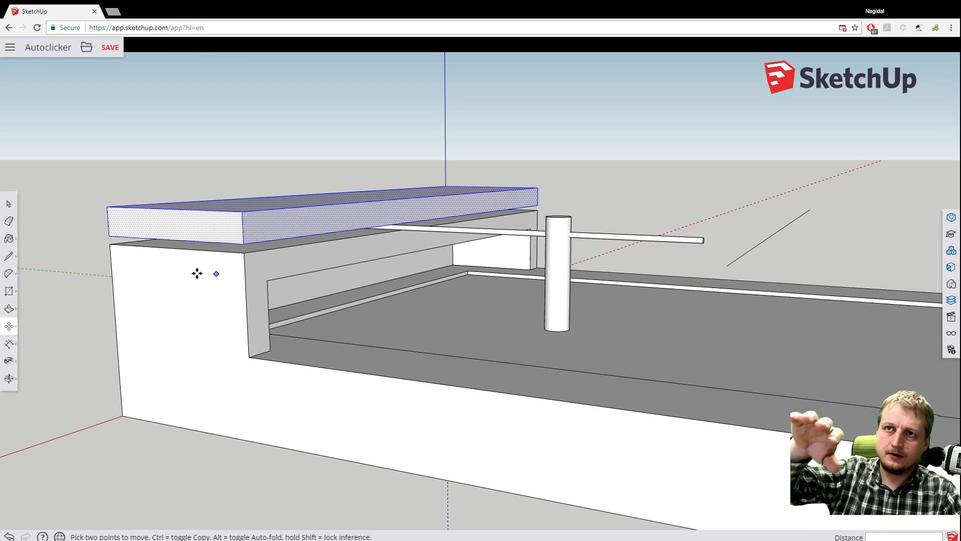
left_click(8, 204)
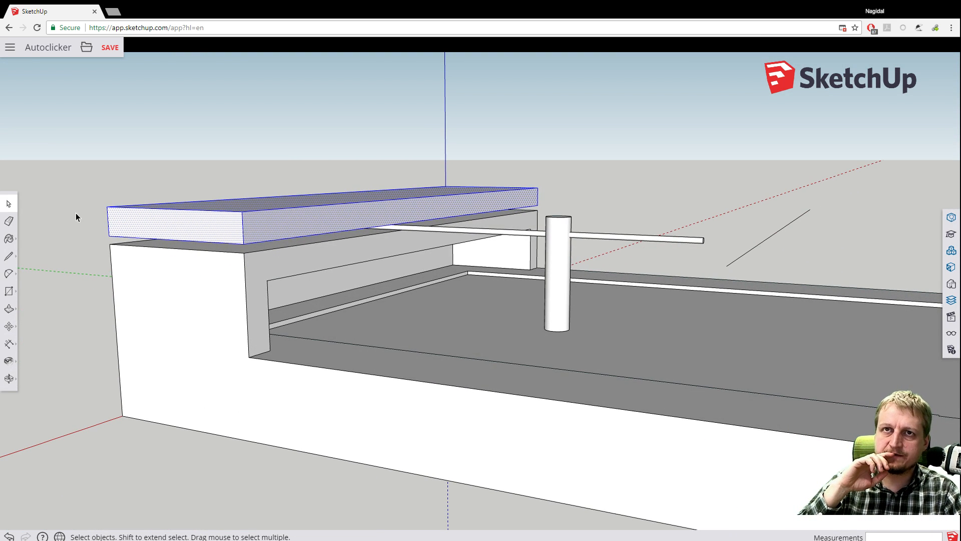
left_click(30, 191)
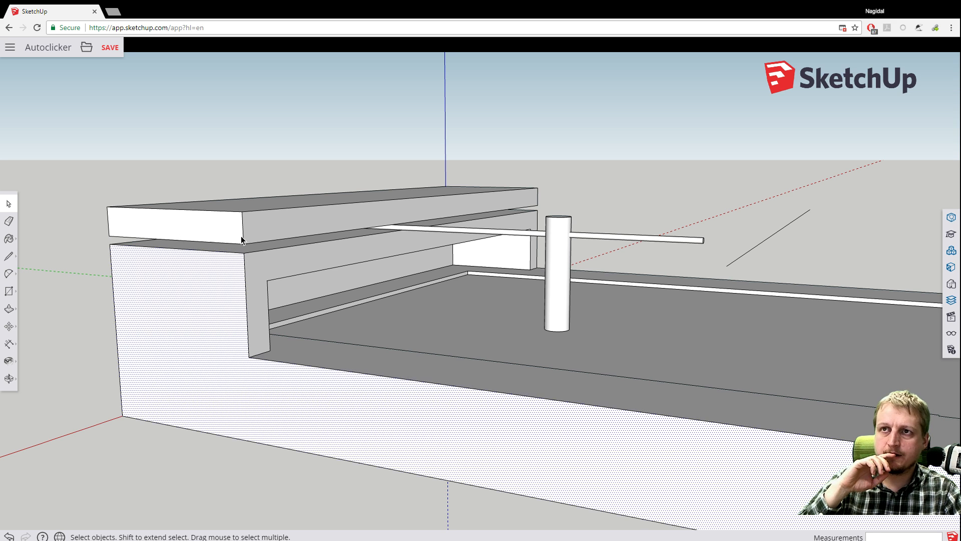
left_click(275, 258)
left_click(263, 239)
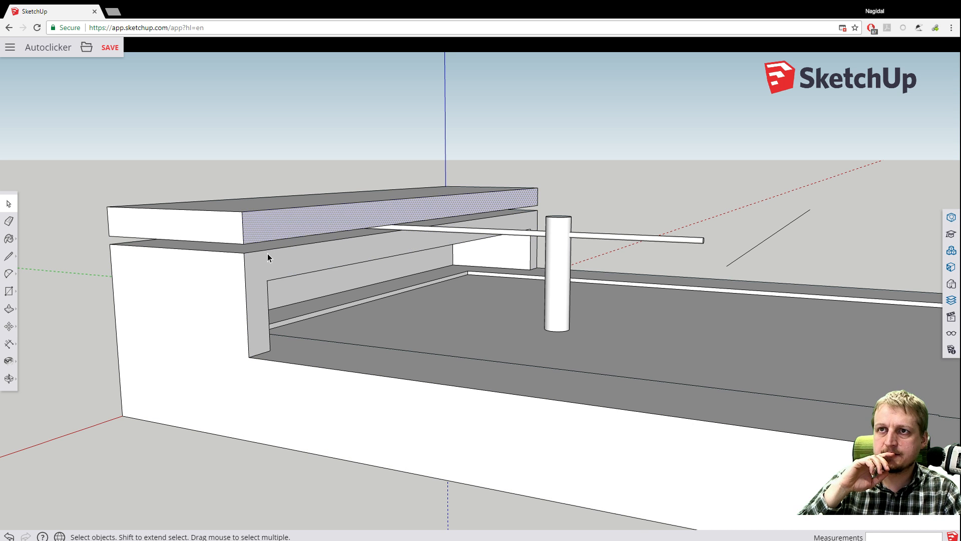
Examine the upper slab, the gap beneath it, and the rod and cylinder above the base from several angles.
left_click(260, 248)
middle_click_drag(125, 208, 231, 230)
left_click(240, 223)
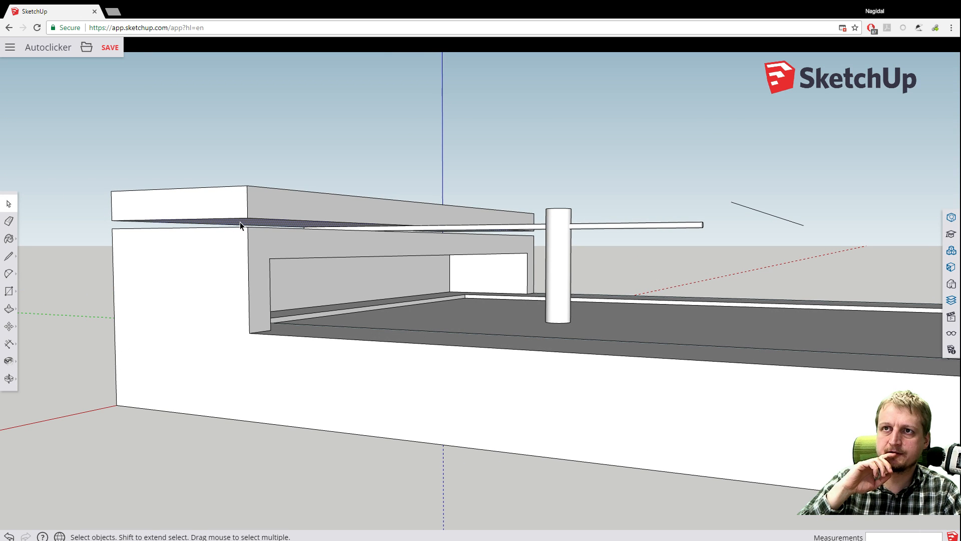
middle_click_drag(283, 135, 209, 187)
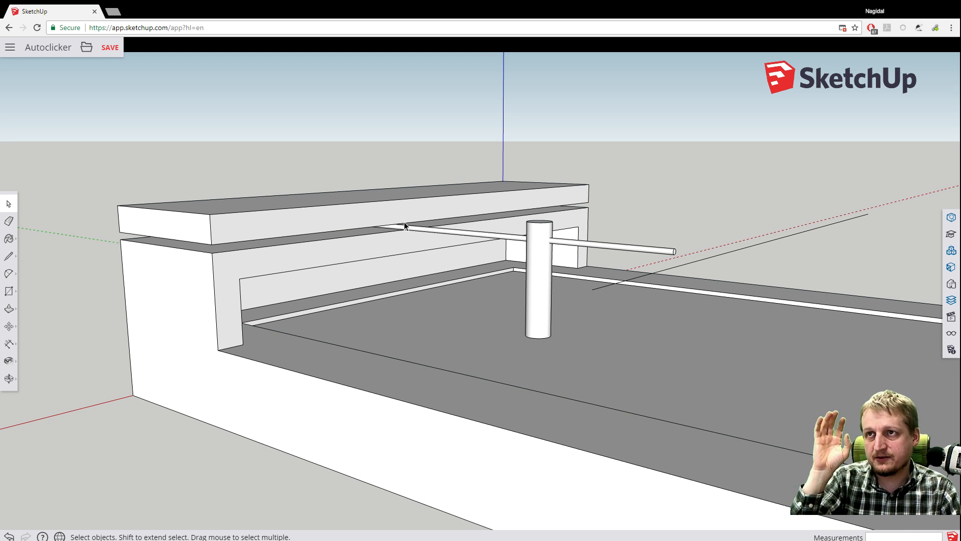
middle_click_drag(277, 126, 472, 272)
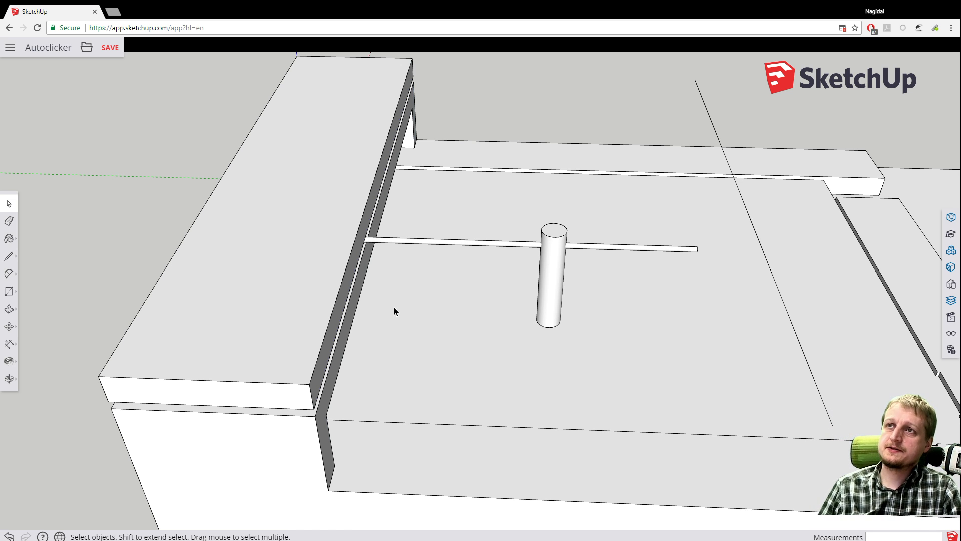
middle_click_drag(427, 284, 417, 198)
scroll(417, 198, "down", 4)
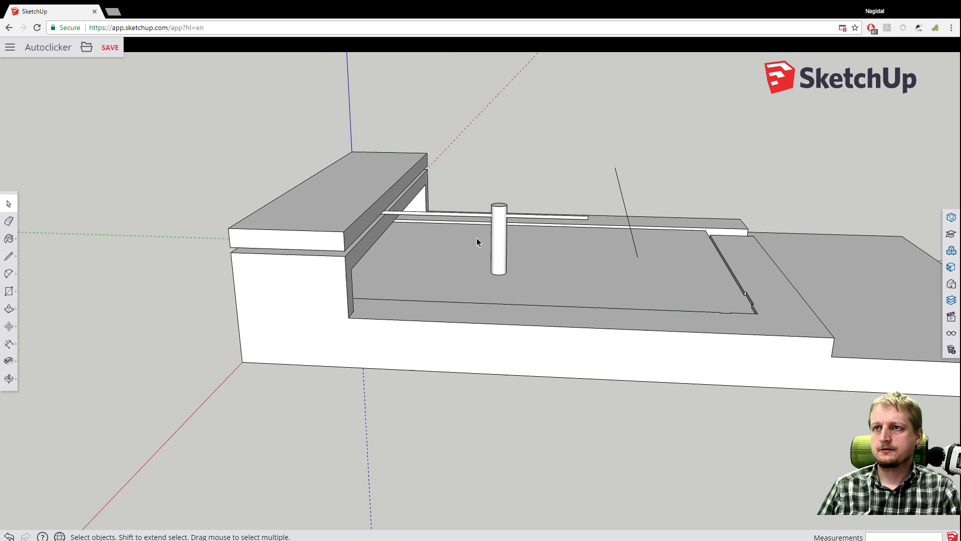
middle_click_drag(548, 165, 575, 177)
key("h")
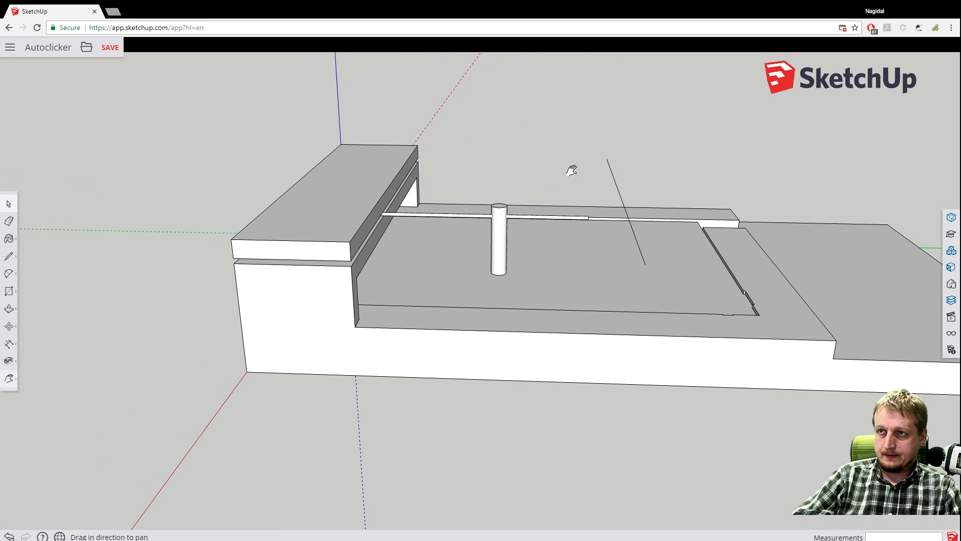
left_click_drag(580, 181, 397, 220)
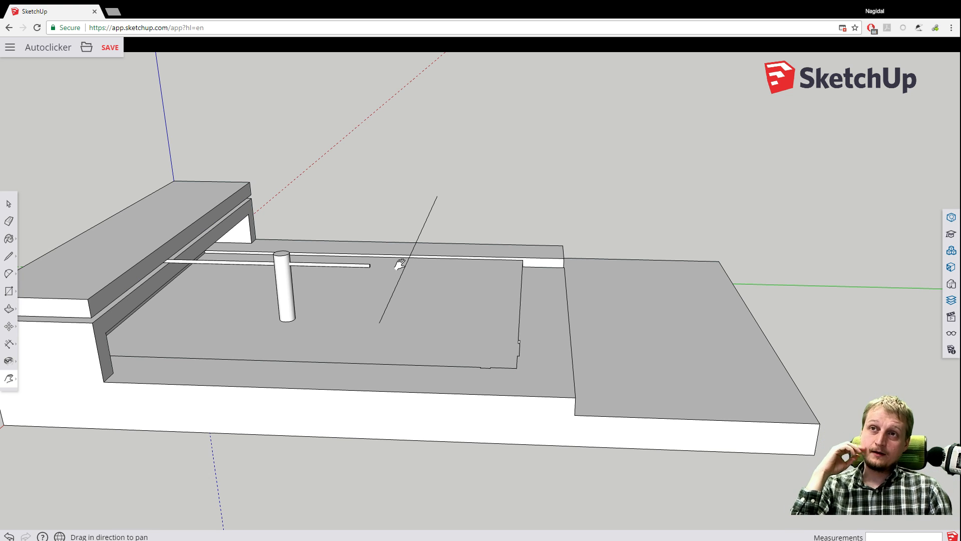
middle_click_drag(398, 267, 198, 248)
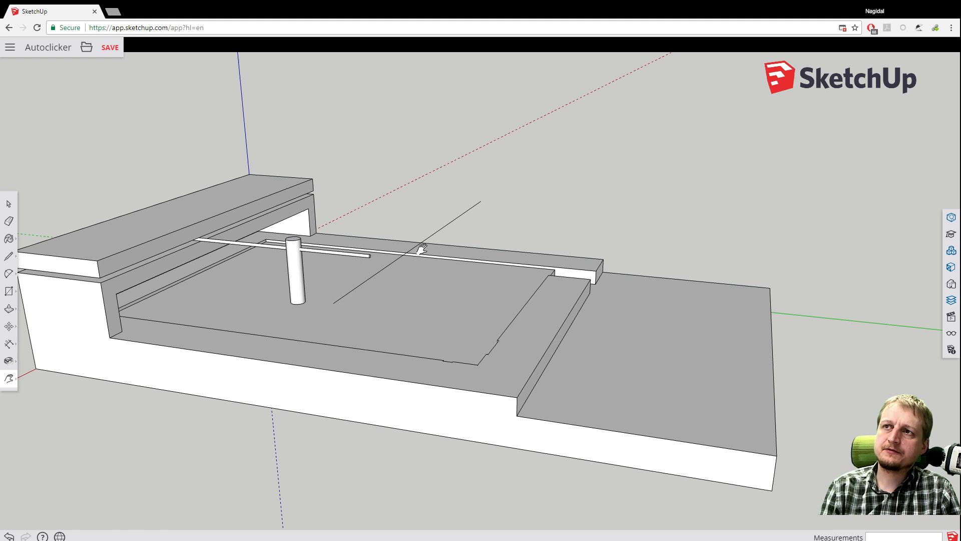
key("o")
mouse_move(482, 196)
left_mouse_down()
mouse_move(247, 244)
mouse_move(211, 206)
mouse_move(399, 230)
mouse_move(579, 145)
mouse_move(476, 208)
left_mouse_up()
key("h")
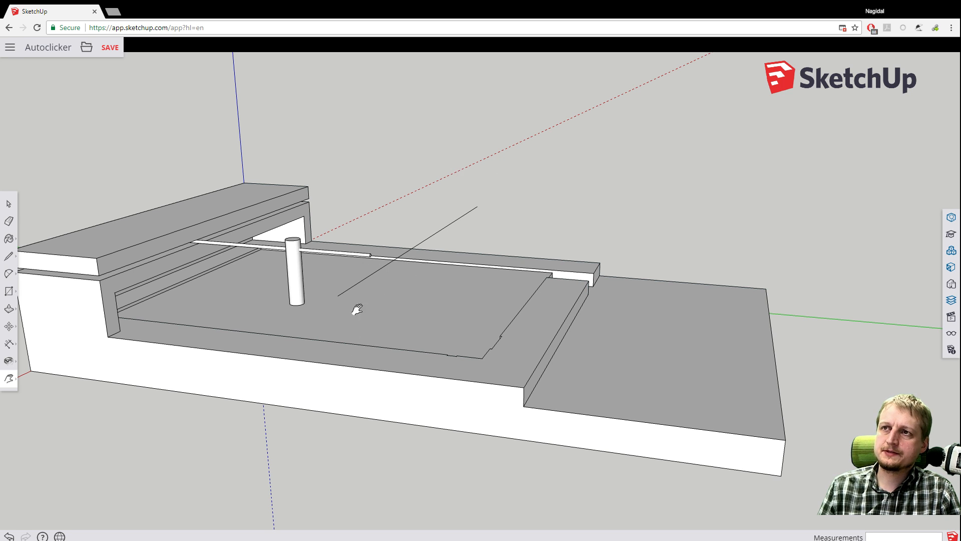
middle_click_drag(414, 183, 316, 221)
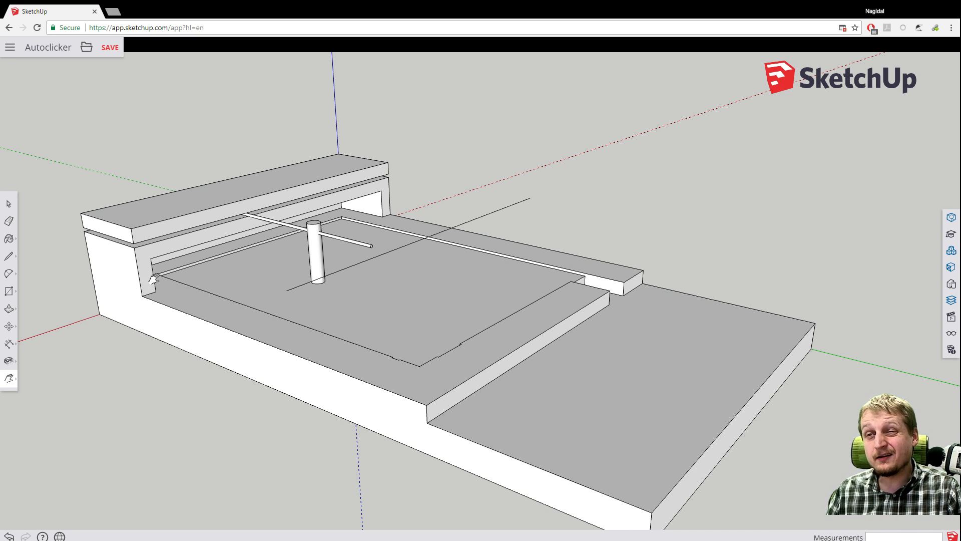
key("o")
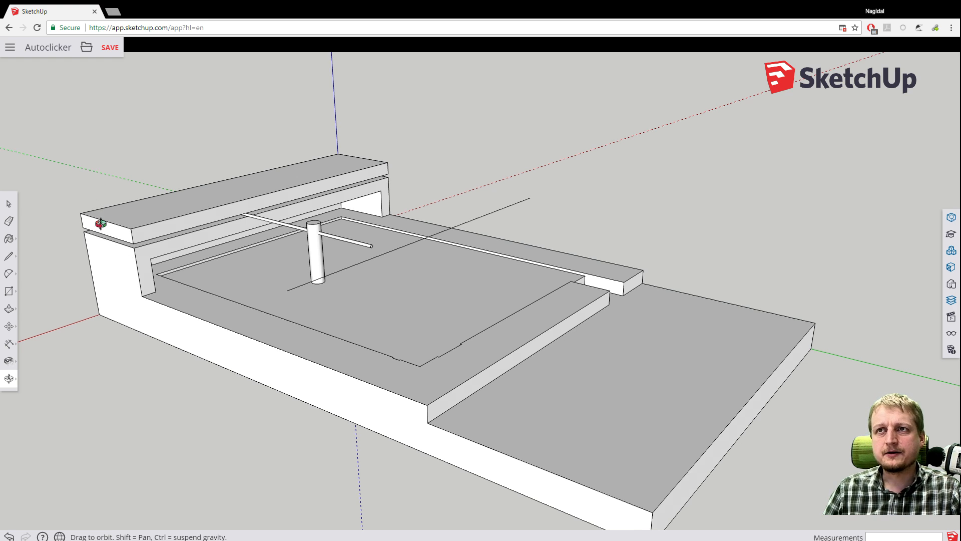
left_click_drag(100, 224, 150, 244)
key("h")
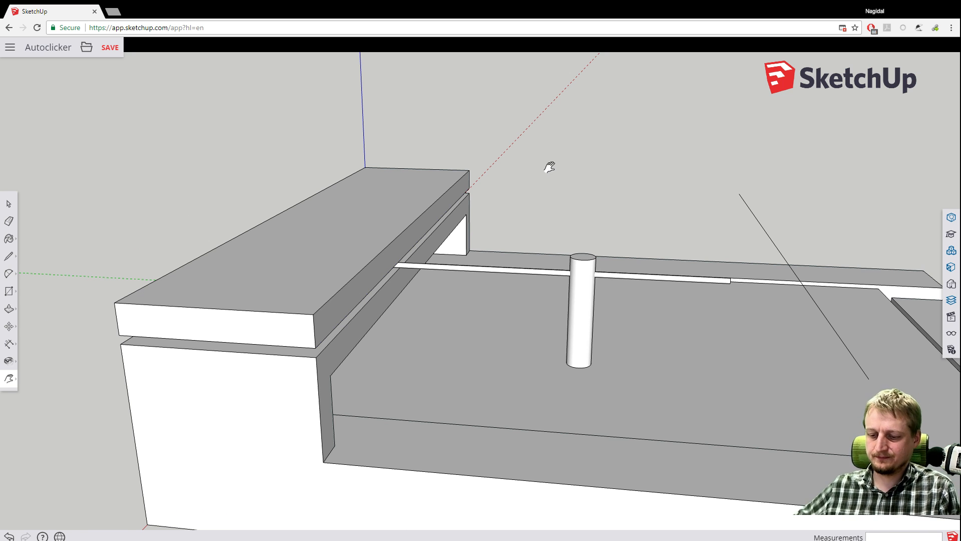
left_click_drag(662, 157, 406, 168)
scroll(406, 167, "down", 2)
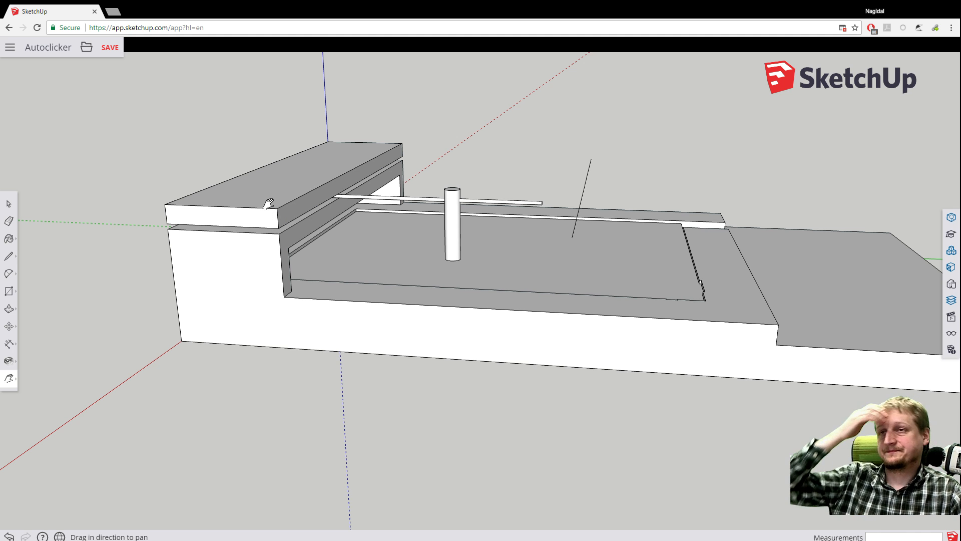
left_click(9, 308)
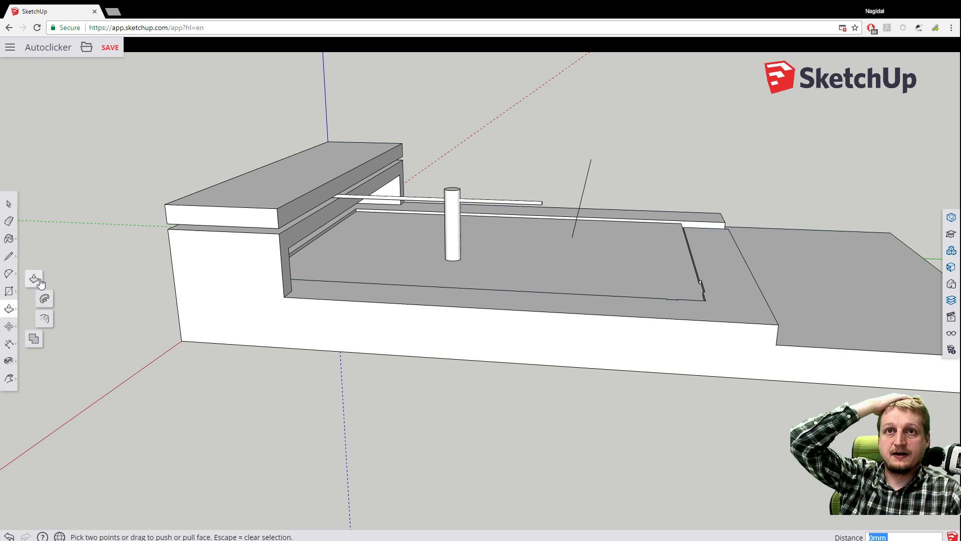
left_click(7, 201)
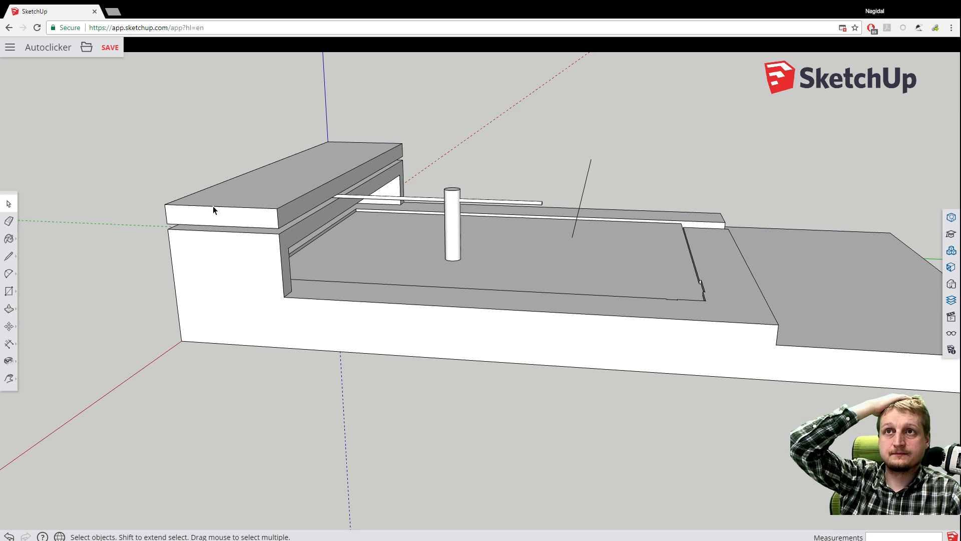
left_click(223, 202)
right_click(225, 200)
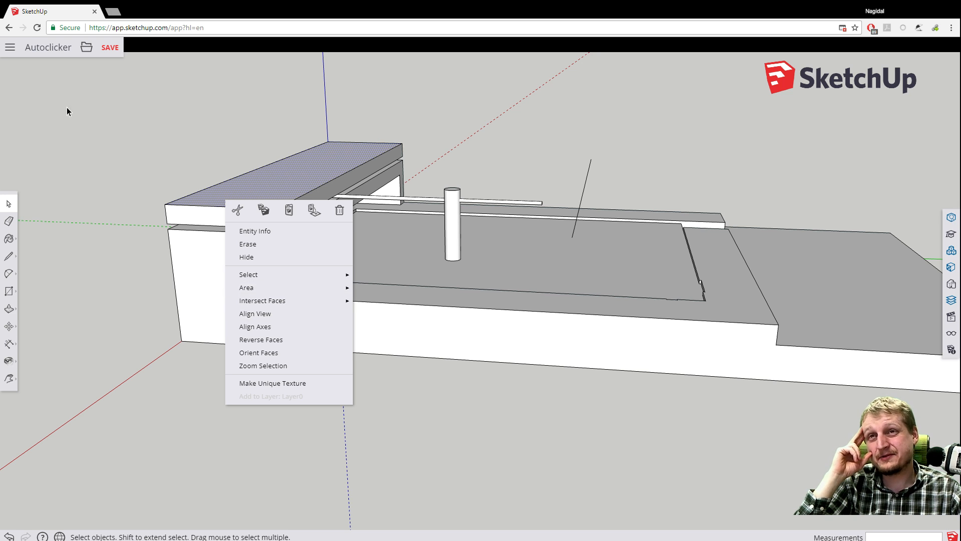
left_click(71, 120)
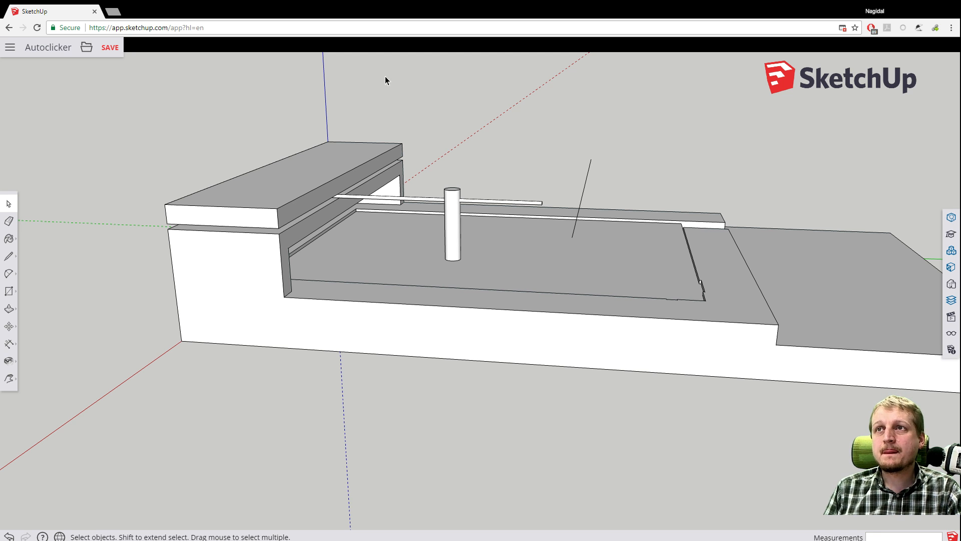
middle_click_drag(431, 189, 255, 218)
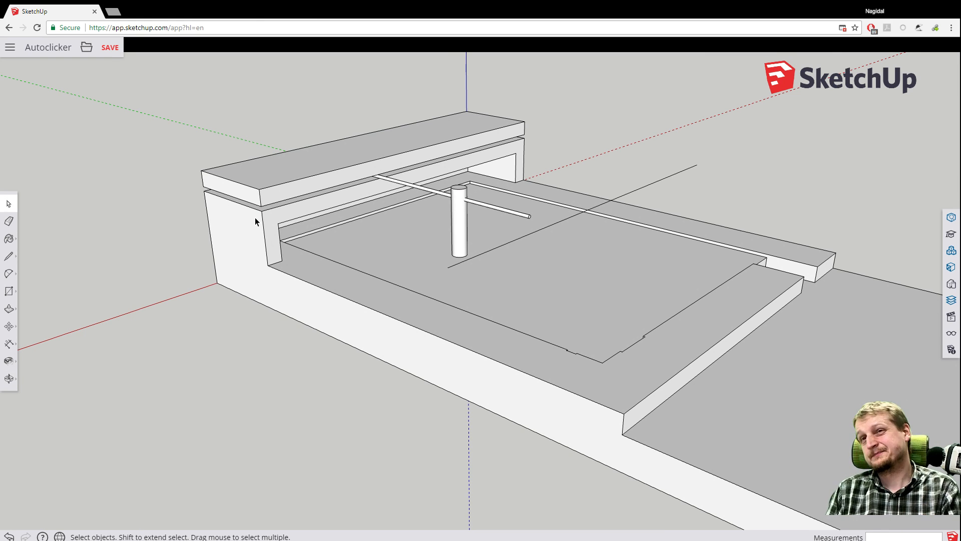
middle_click_drag(252, 257, 438, 215)
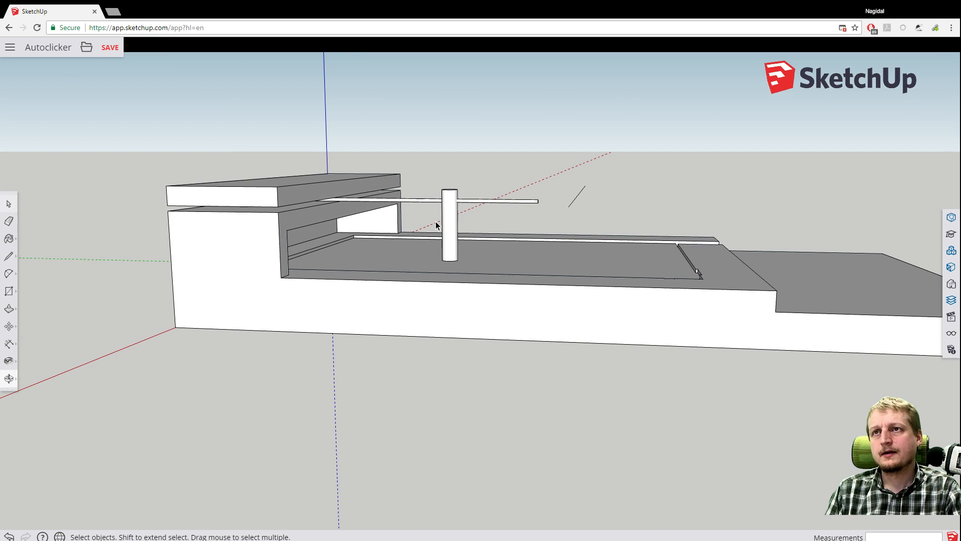
left_click(8, 312)
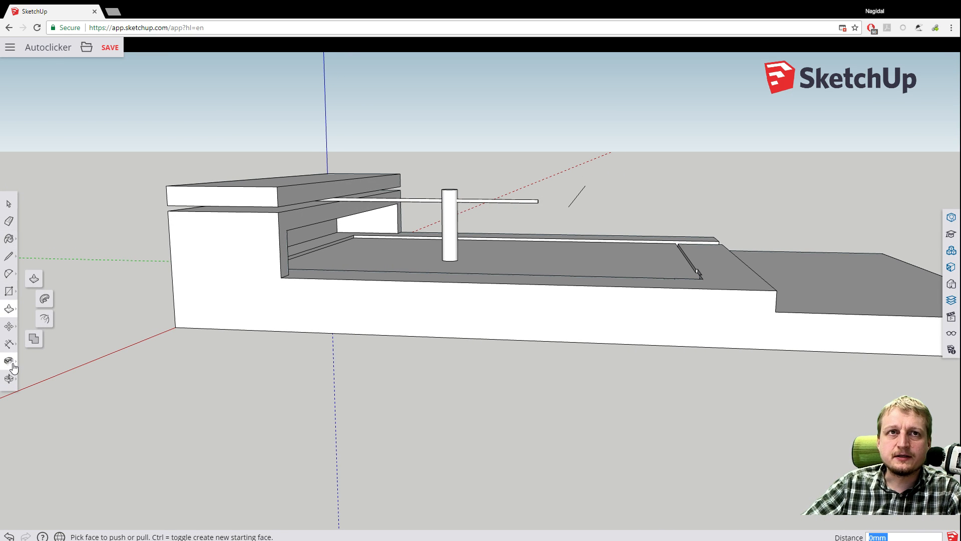
left_click(9, 325)
right_click(218, 199)
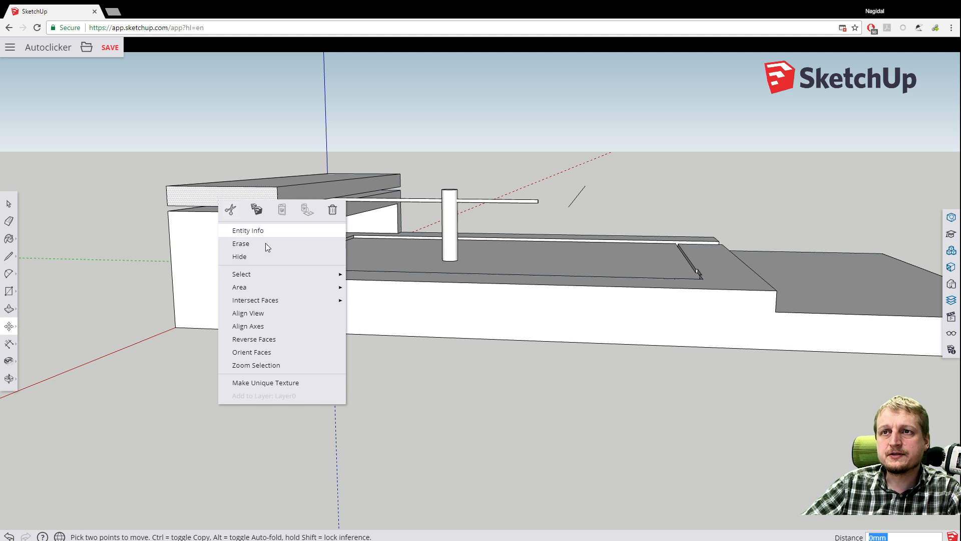
mouse_move(341, 277)
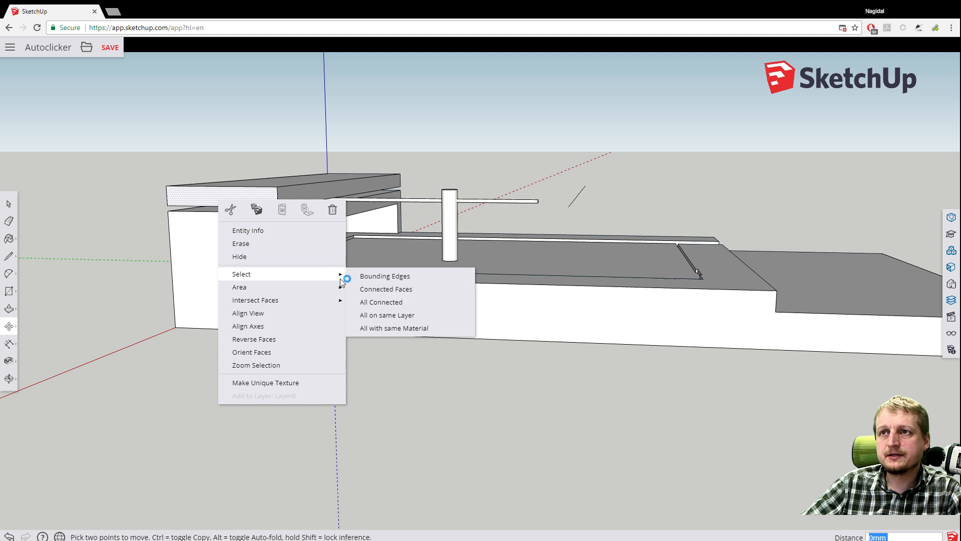
left_click(373, 302)
left_click(218, 199)
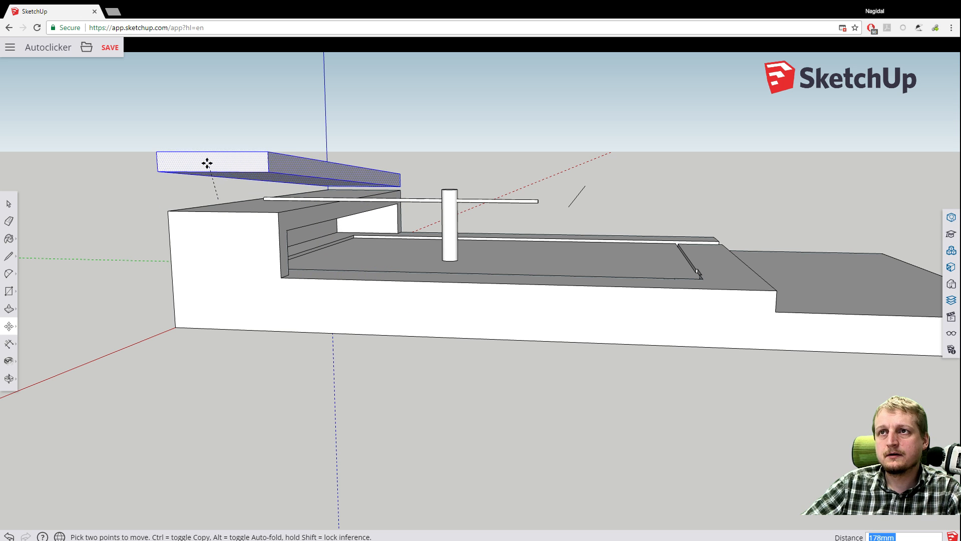
key("Escape")
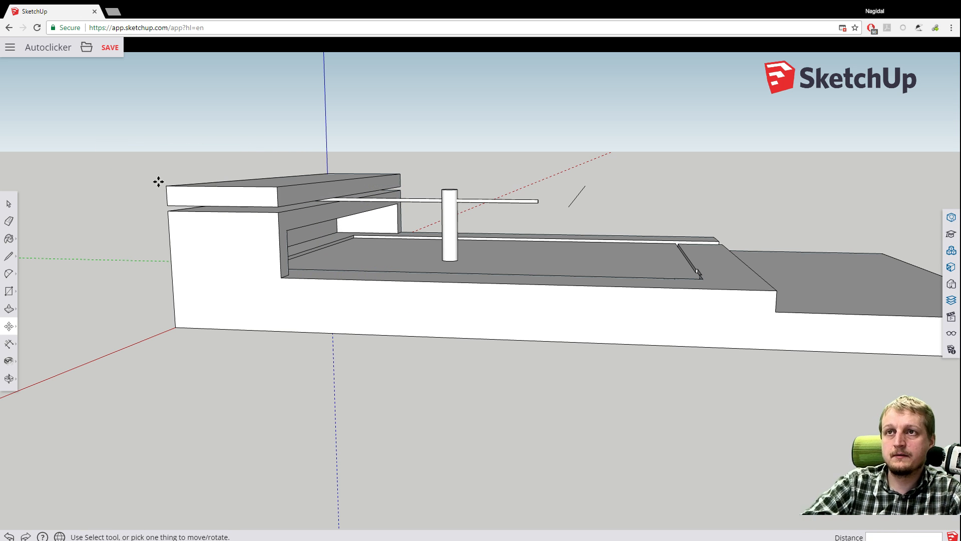
Select all connected geometry of the upper slab and move it straight up along the blue axis, well clear of the base.
scroll(129, 159, "up", 1)
middle_click_drag(129, 159, 173, 189)
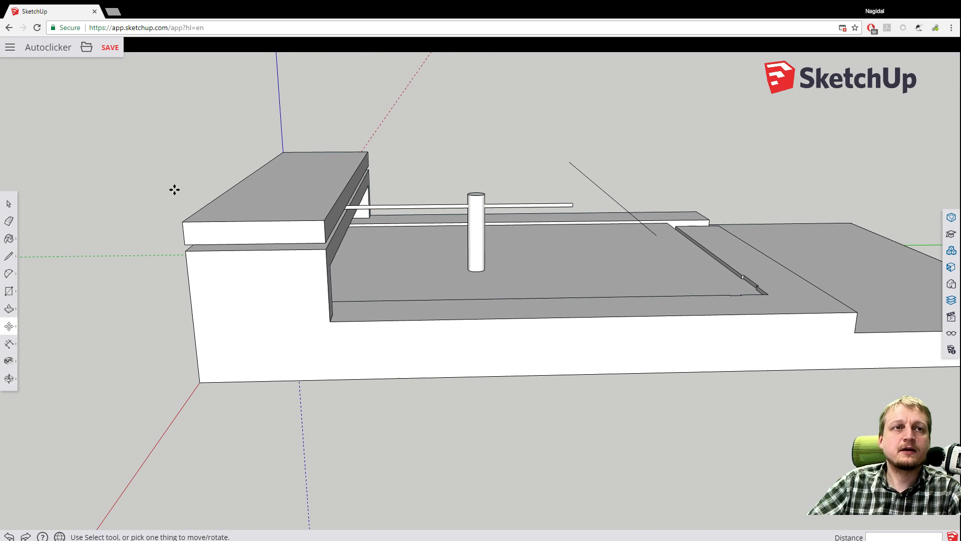
right_click(217, 231)
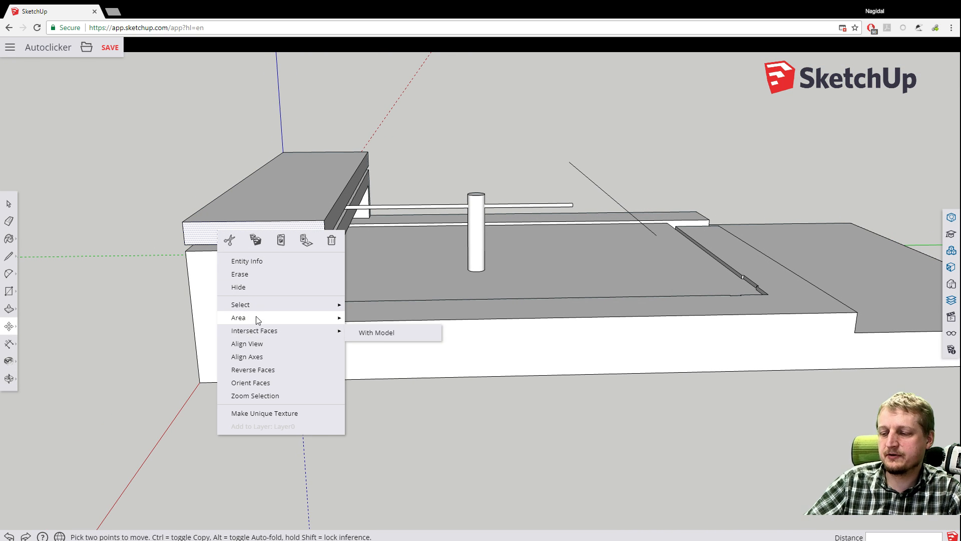
mouse_move(261, 319)
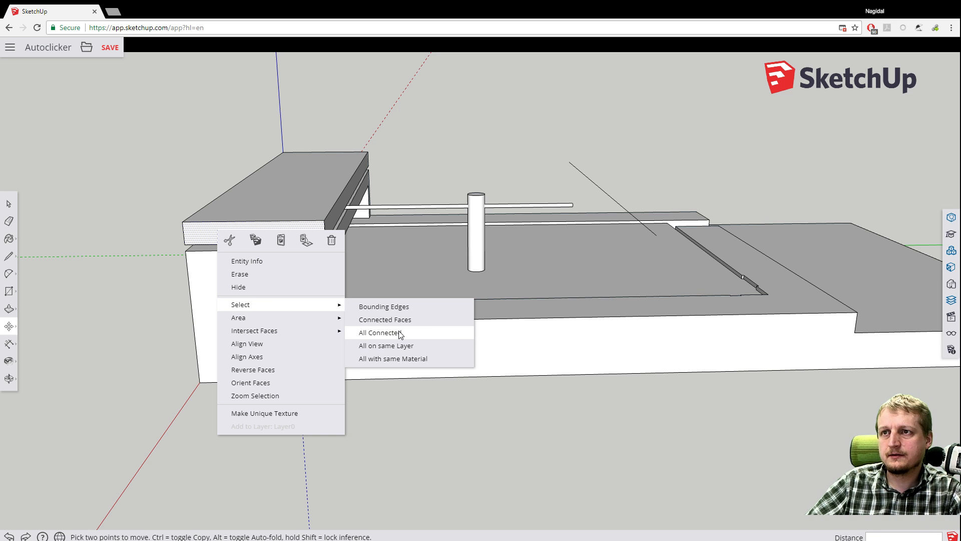
left_click(405, 333)
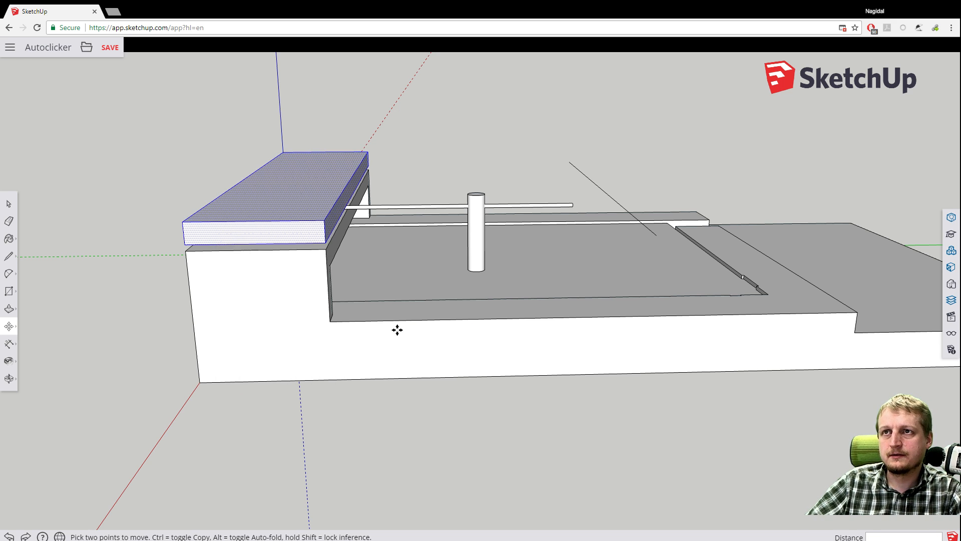
left_click(257, 236)
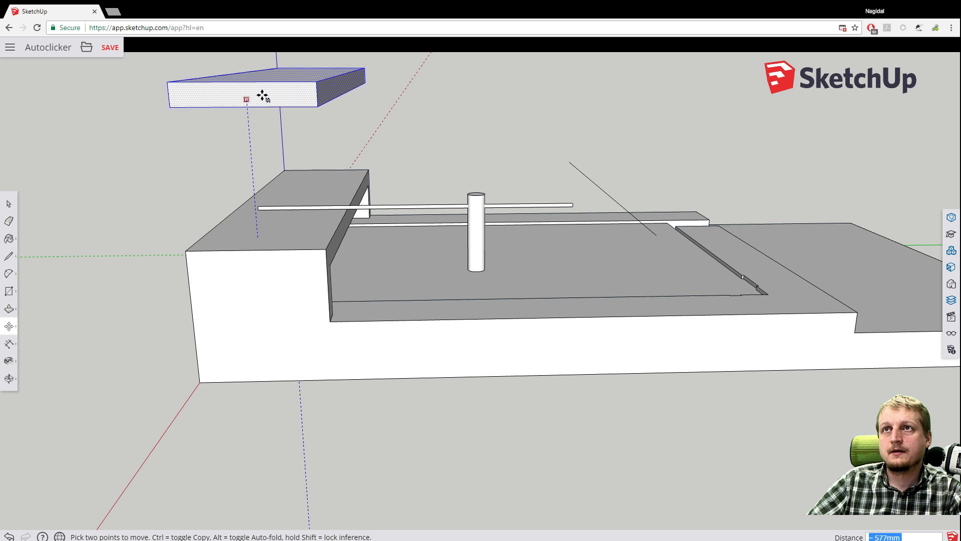
left_click(264, 88)
left_click(102, 185)
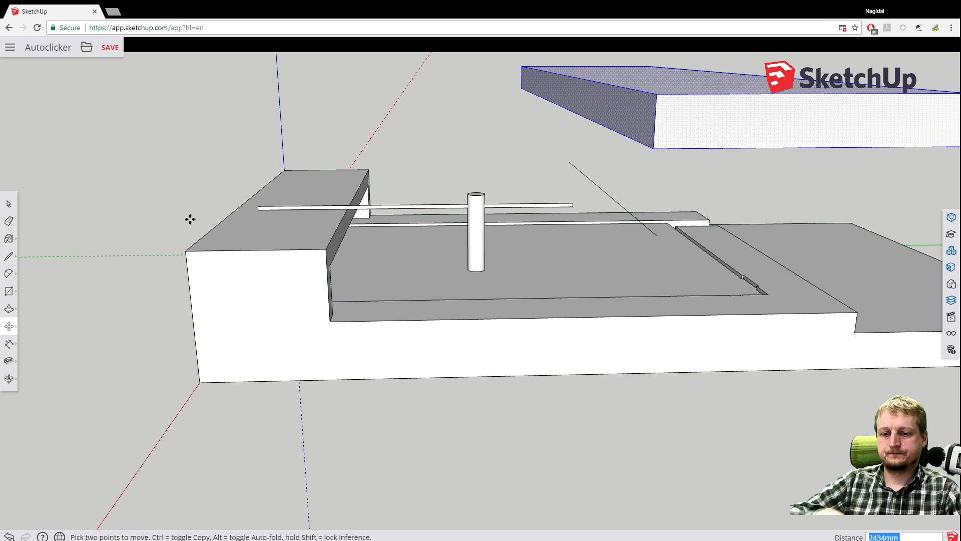
key("Escape")
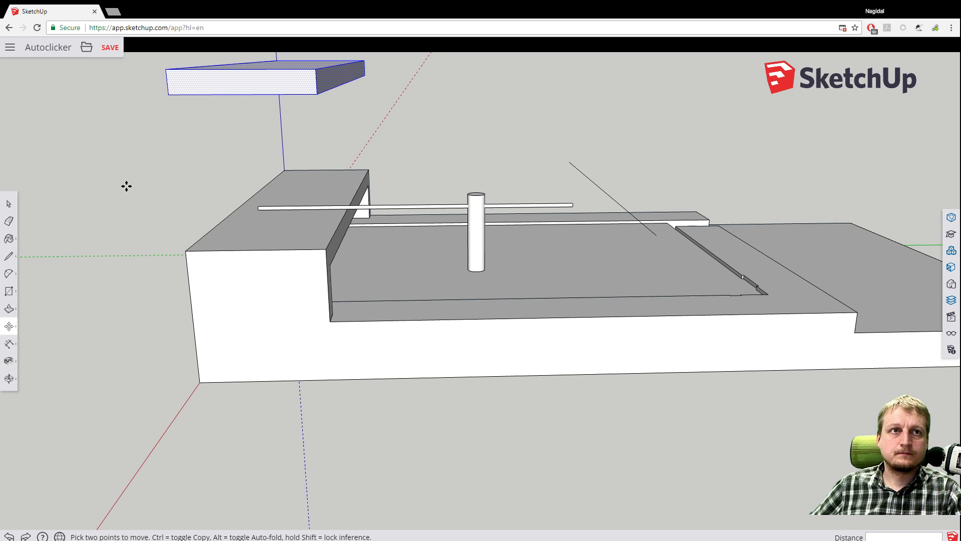
left_click(120, 193)
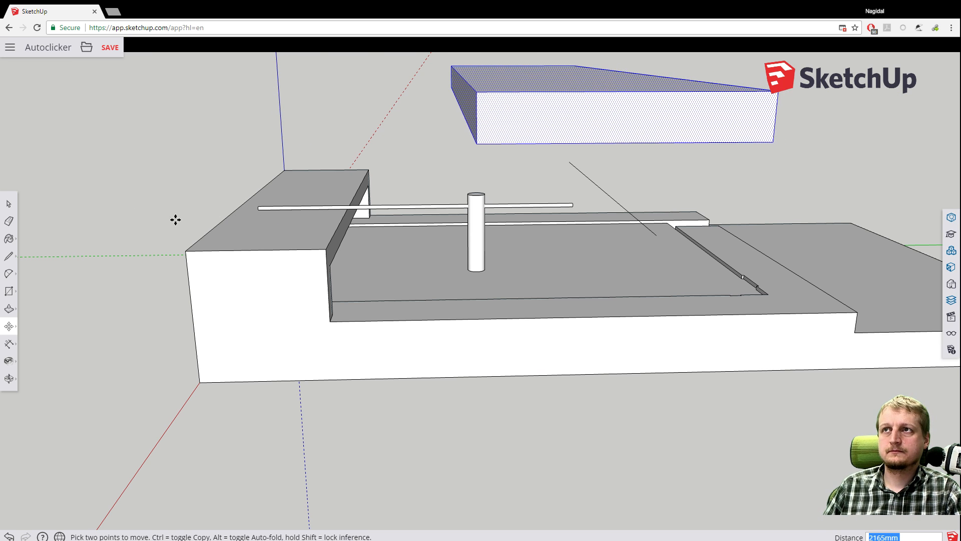
key("Escape")
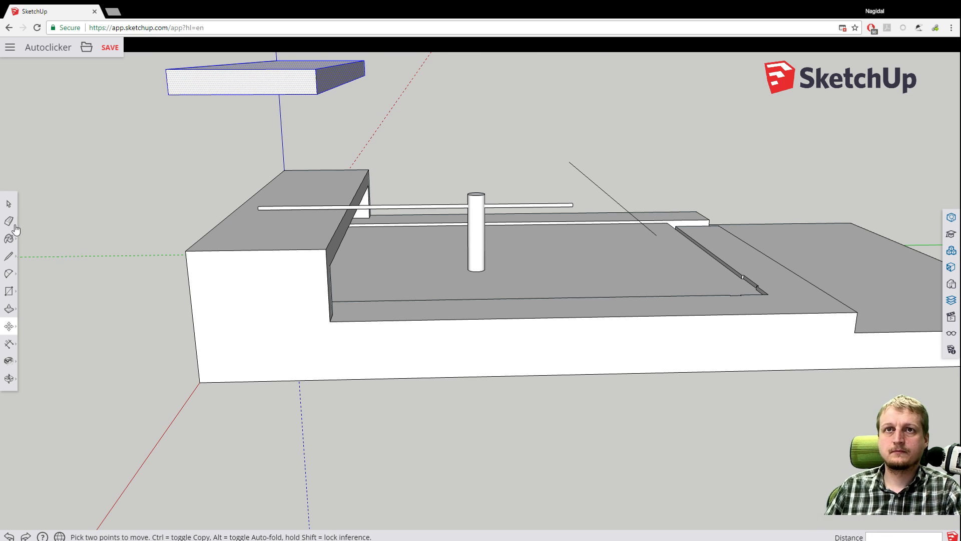
left_click(9, 203)
left_click(140, 175)
Try to reposition the drawing axes with their origin at the top front inner corner of the base's raised end, and undo it.
middle_click_drag(139, 175, 51, 239)
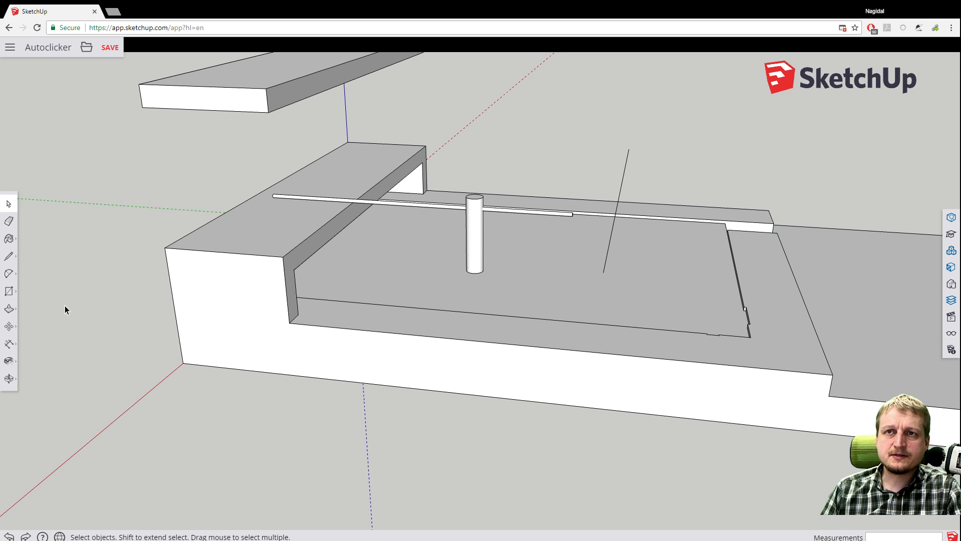
scroll(83, 296, "up", 3)
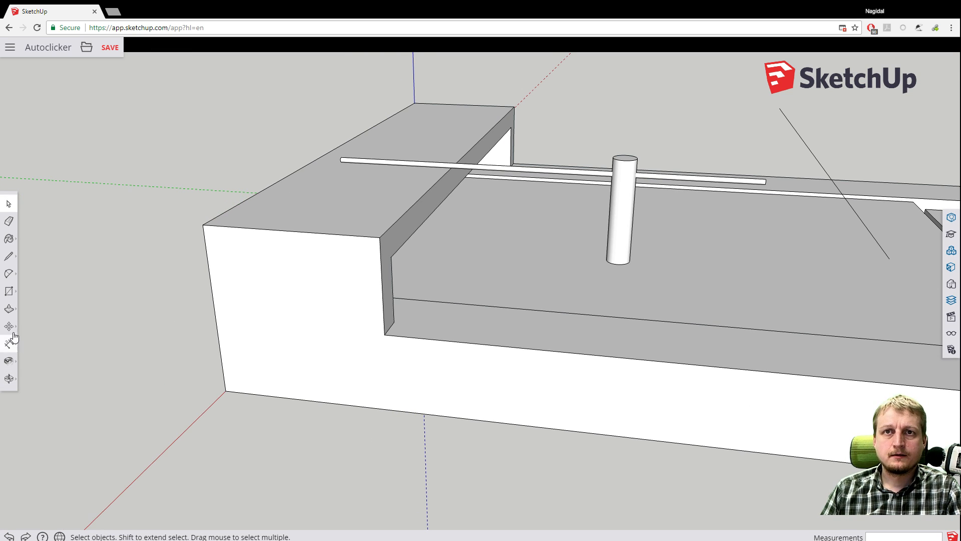
left_click(9, 343)
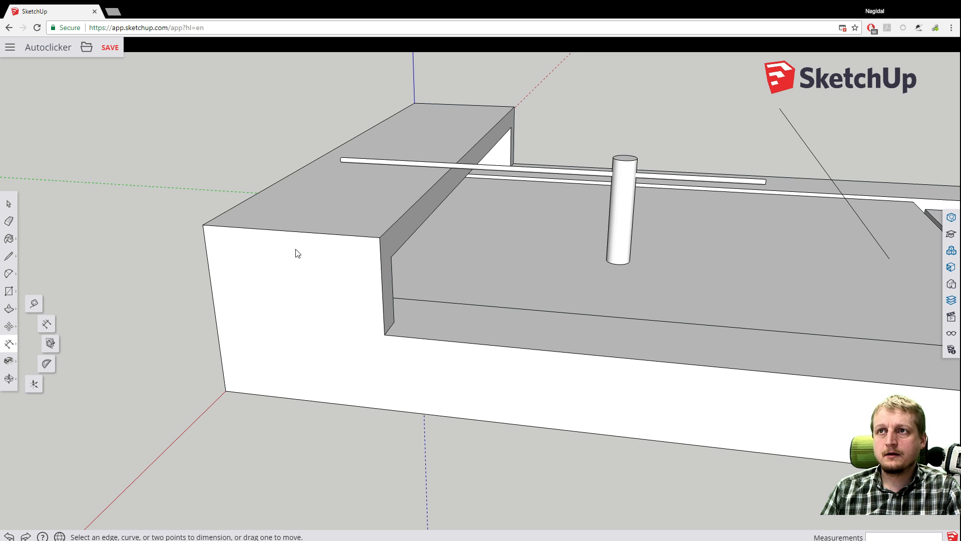
left_click(35, 383)
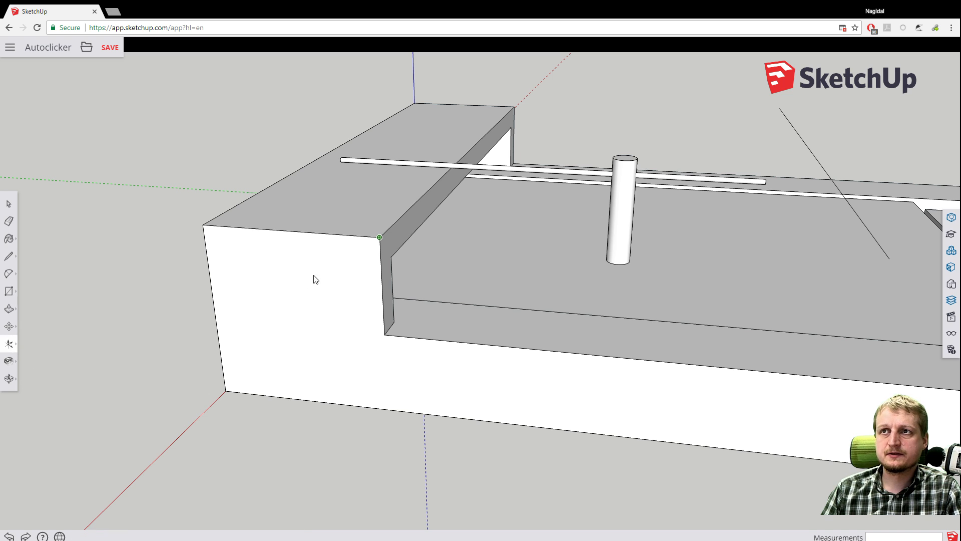
left_click(380, 237)
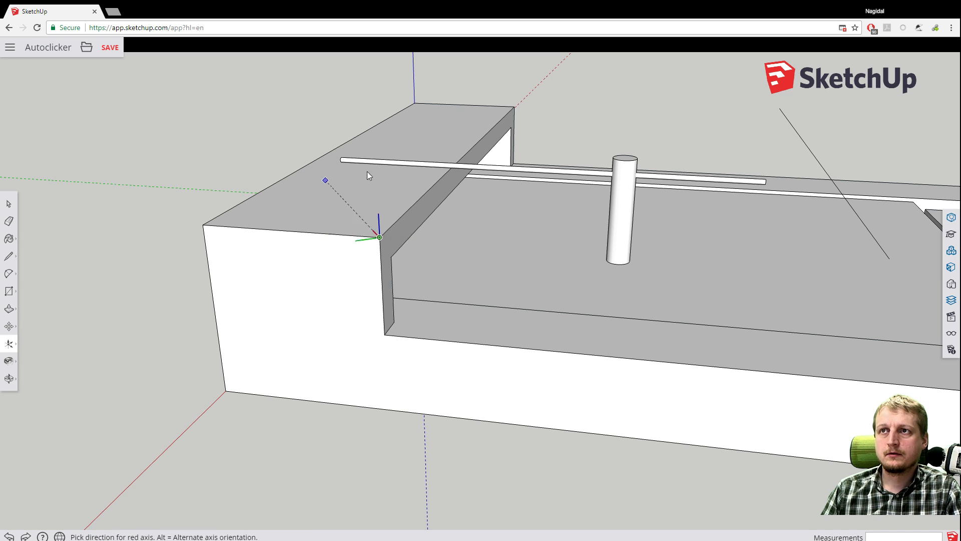
left_click(260, 389)
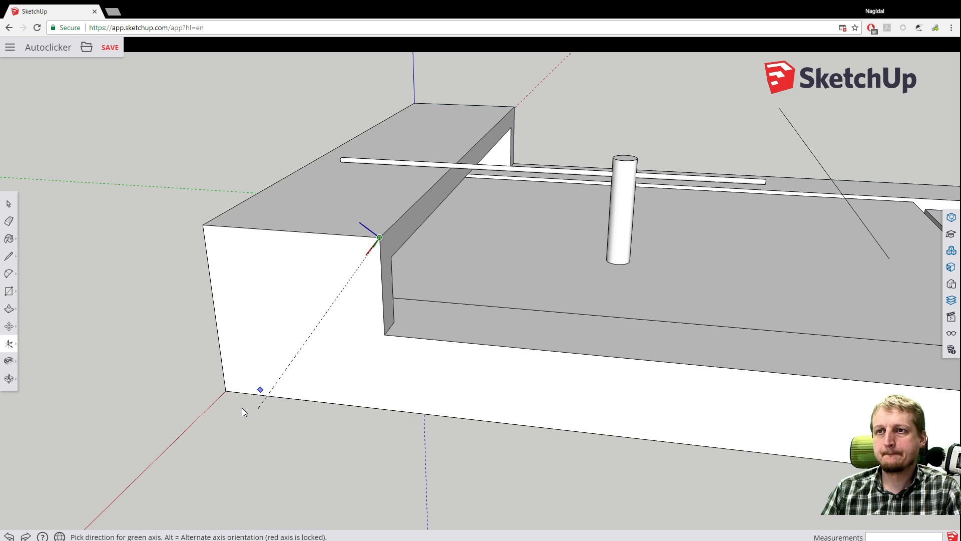
left_click(136, 210)
key("ctrl+z")
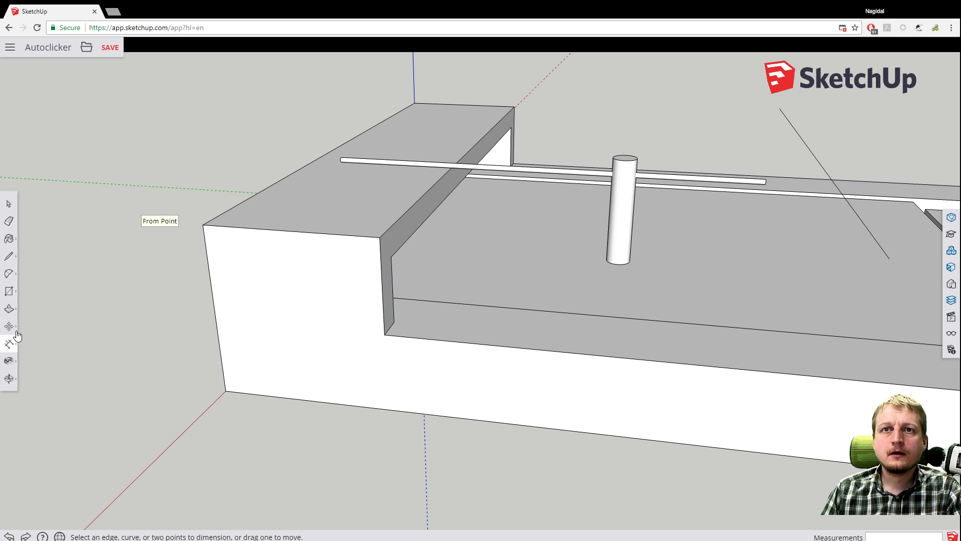
mouse_move(11, 347)
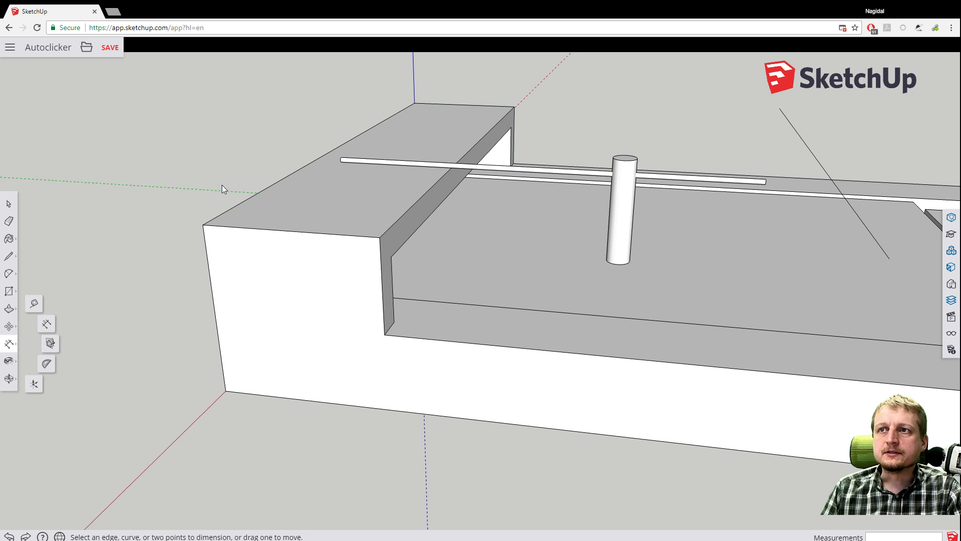
left_click(11, 366)
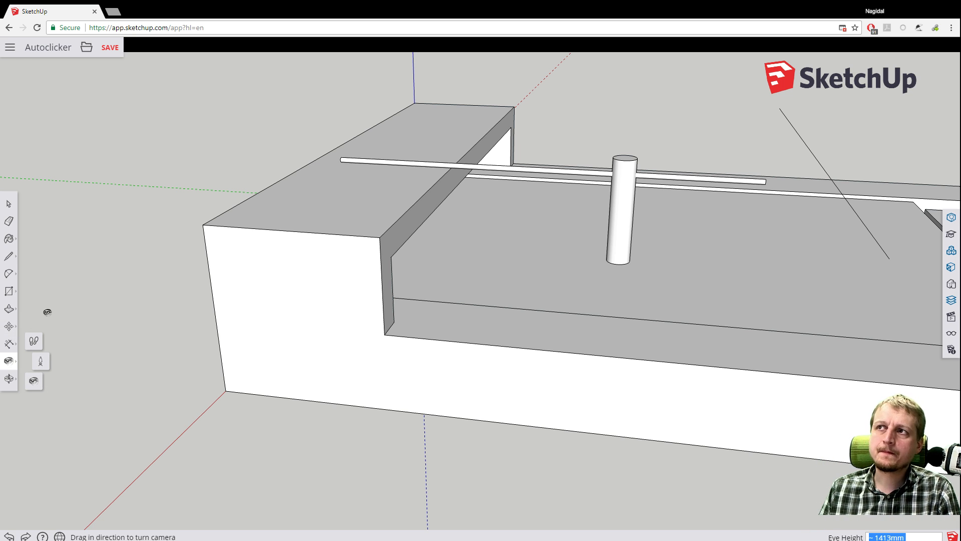
left_click(9, 379)
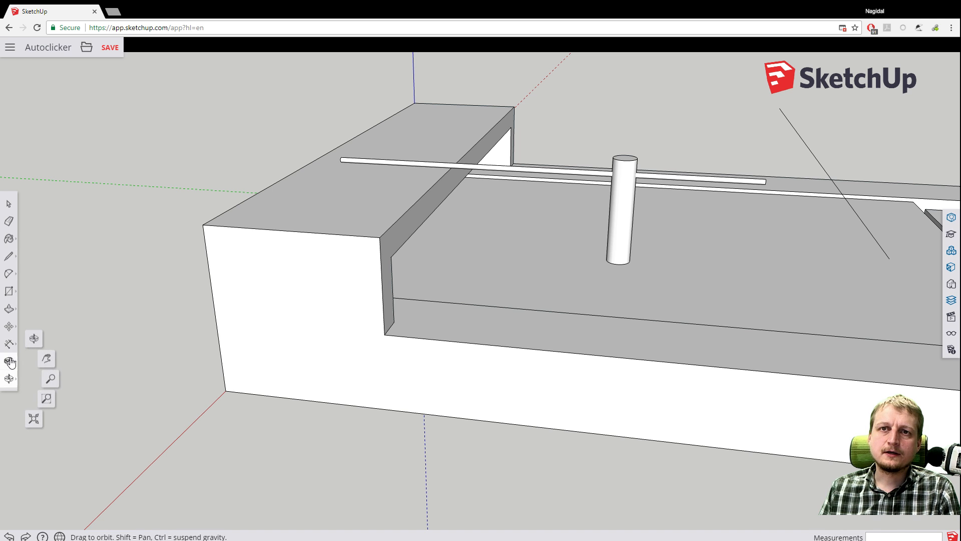
left_click(11, 325)
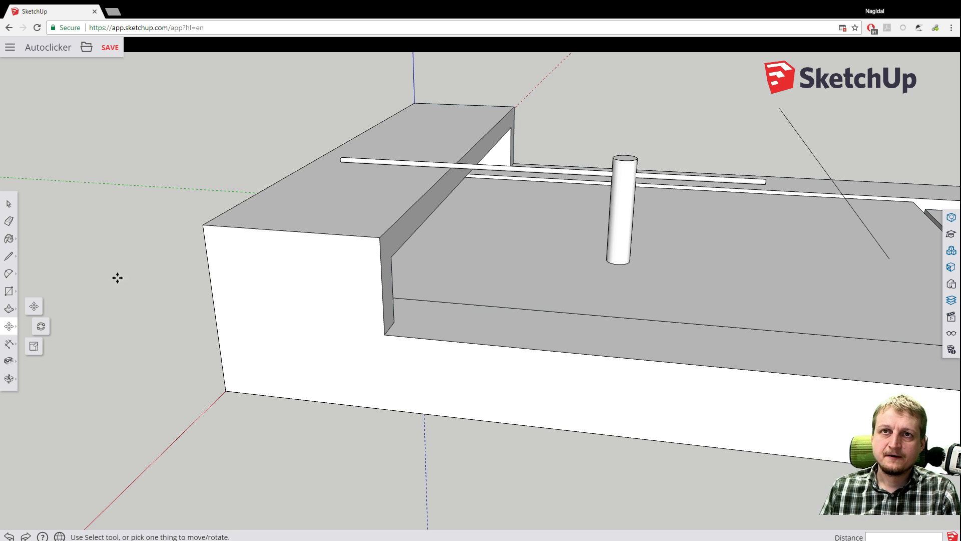
left_click(11, 297)
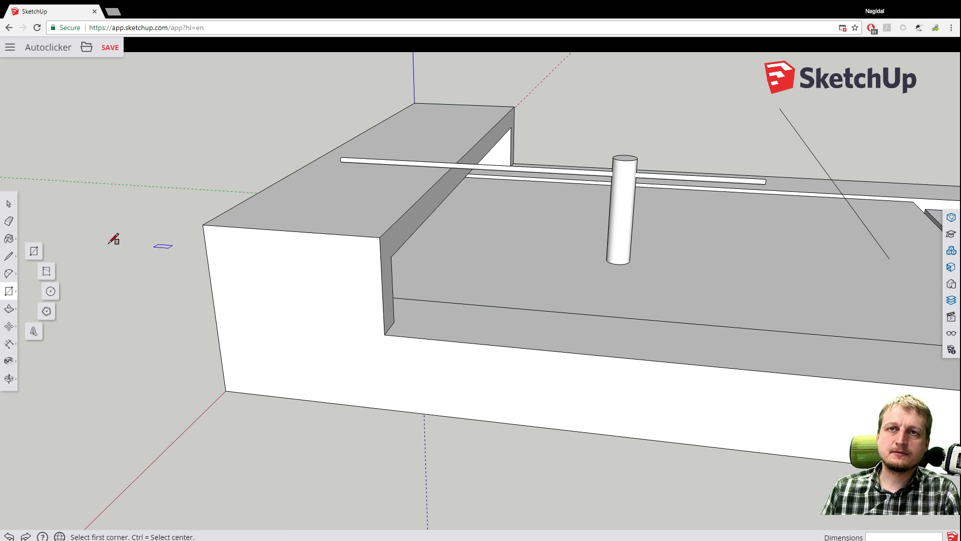
key("space")
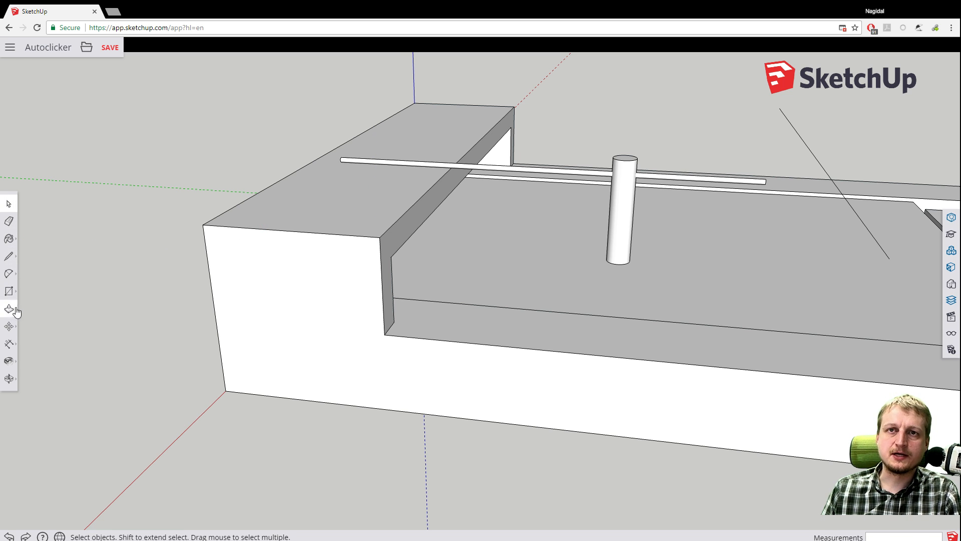
left_click(9, 344)
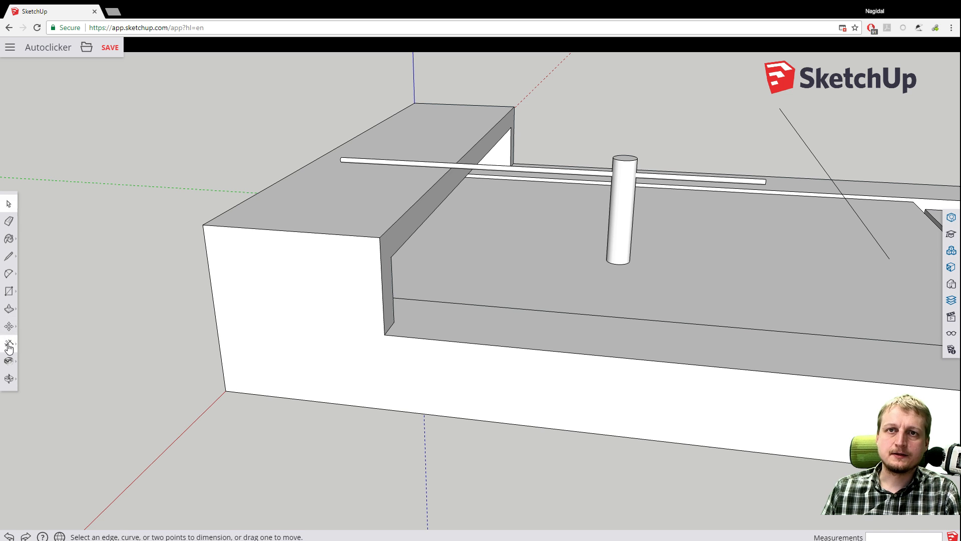
scroll(398, 215, "up", 3)
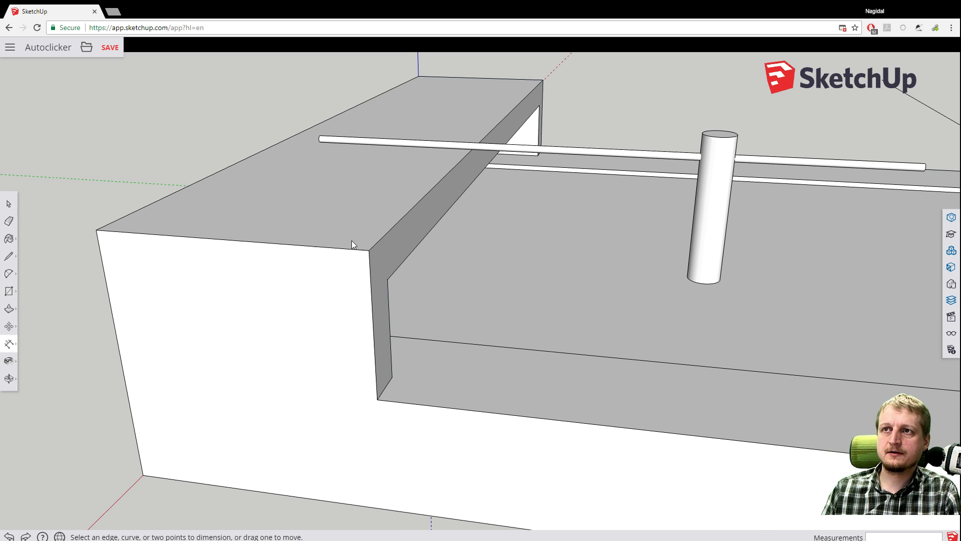
left_click(368, 250)
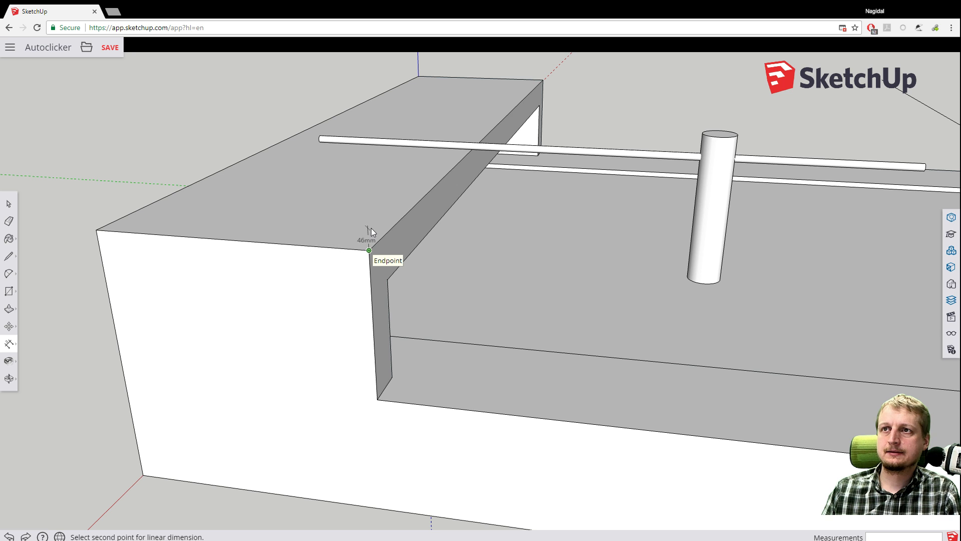
scroll(360, 230, "up", 5)
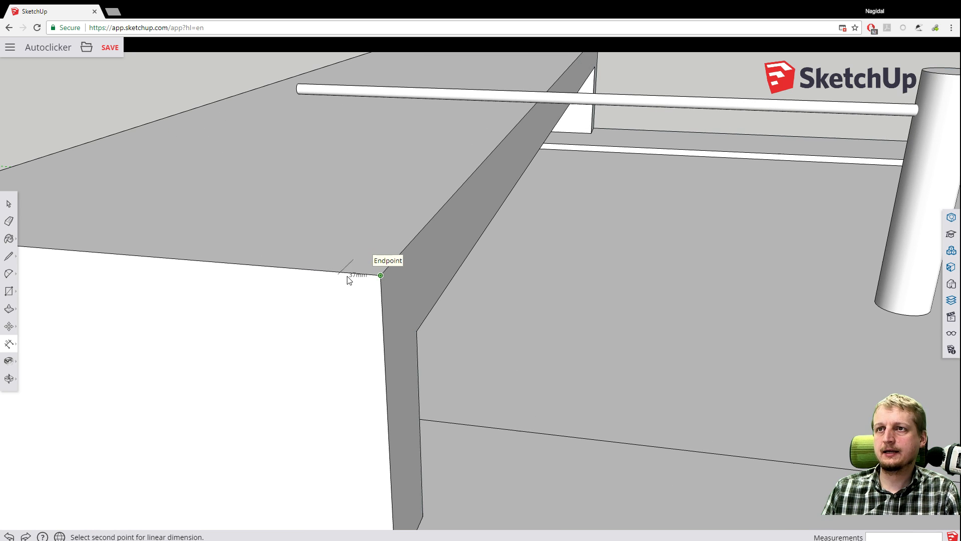
scroll(345, 276, "up", 1)
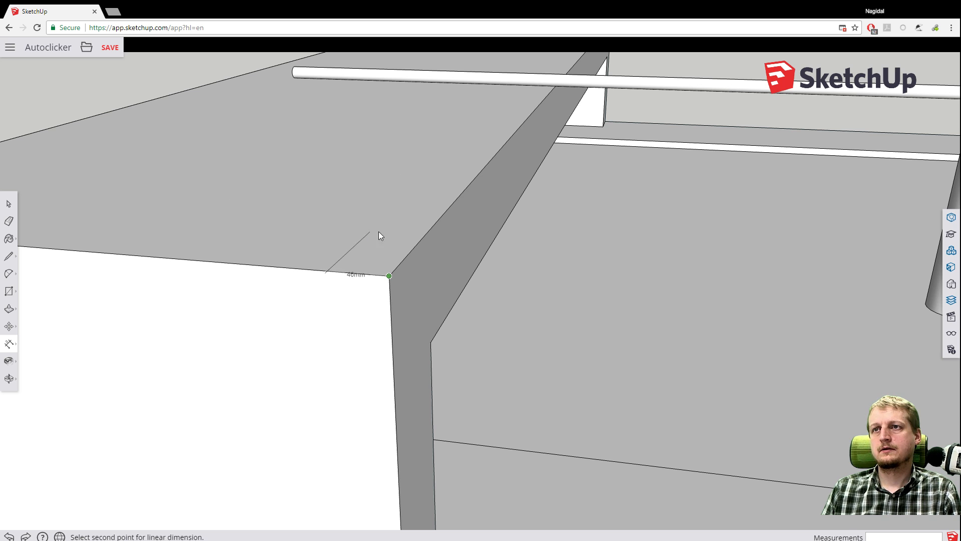
key("Escape")
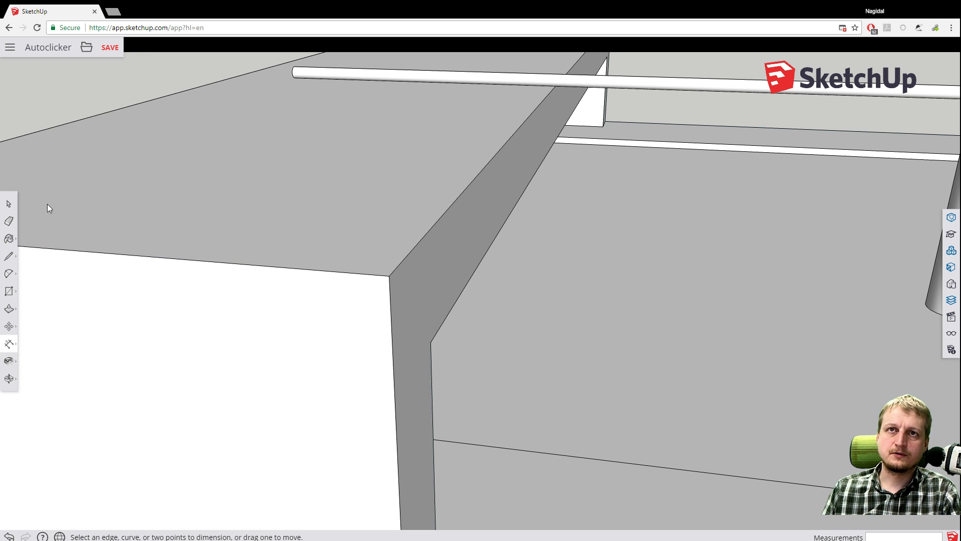
Try to draw a line from the raised end's front inner corner across its top face, and undo it.
left_click(10, 204)
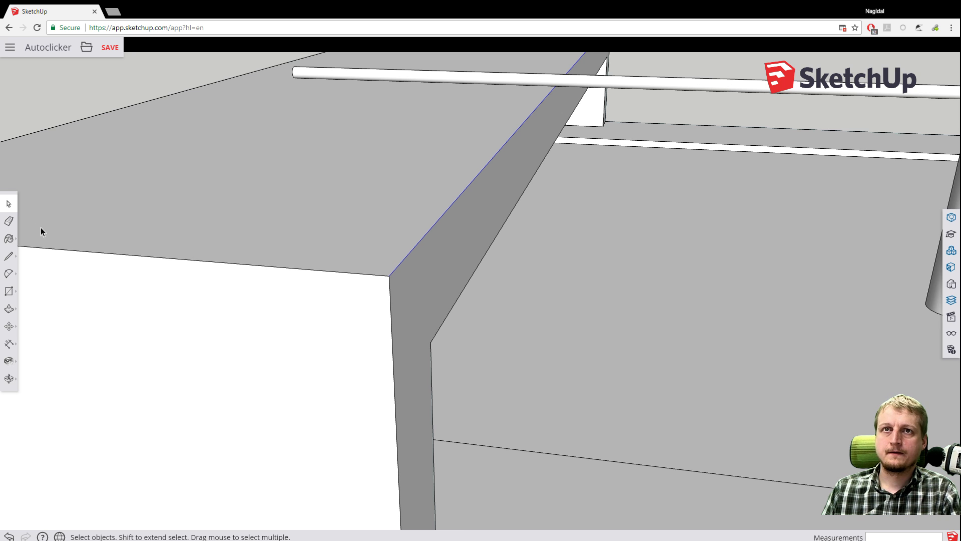
left_click(8, 256)
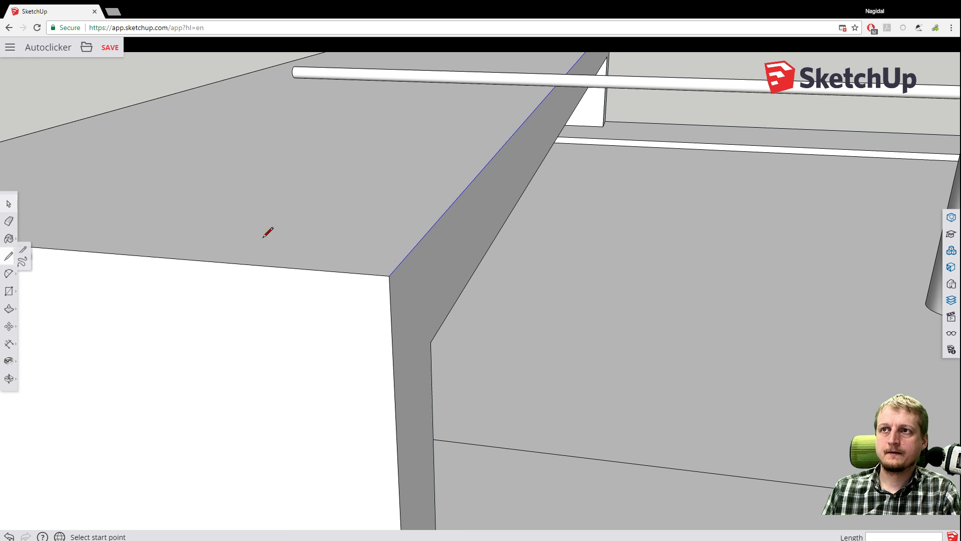
left_click(390, 276)
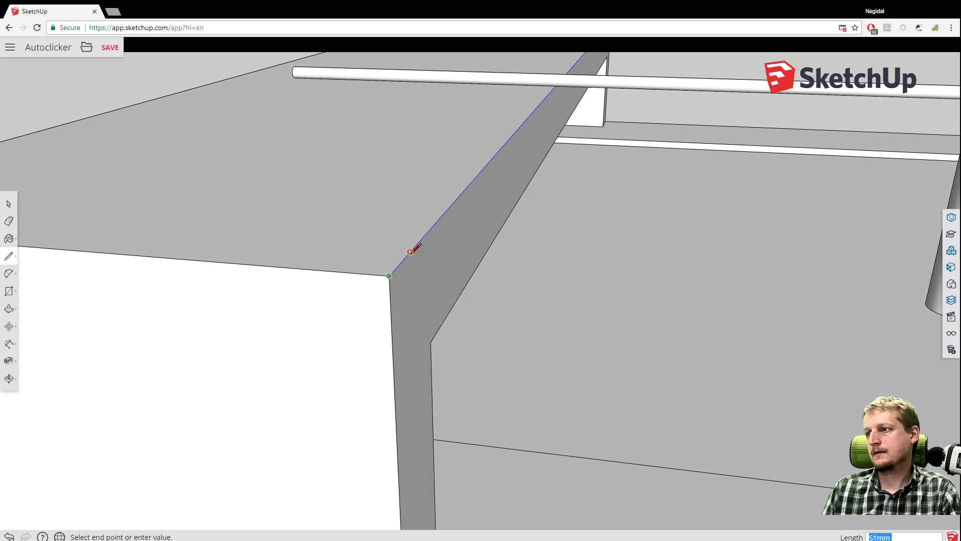
scroll(410, 252, "up", 1)
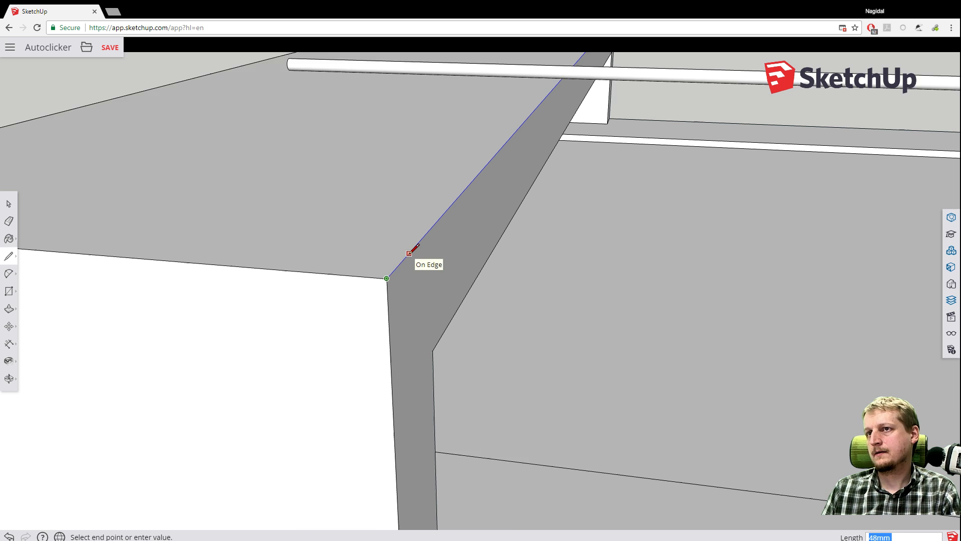
scroll(409, 252, "up", 1)
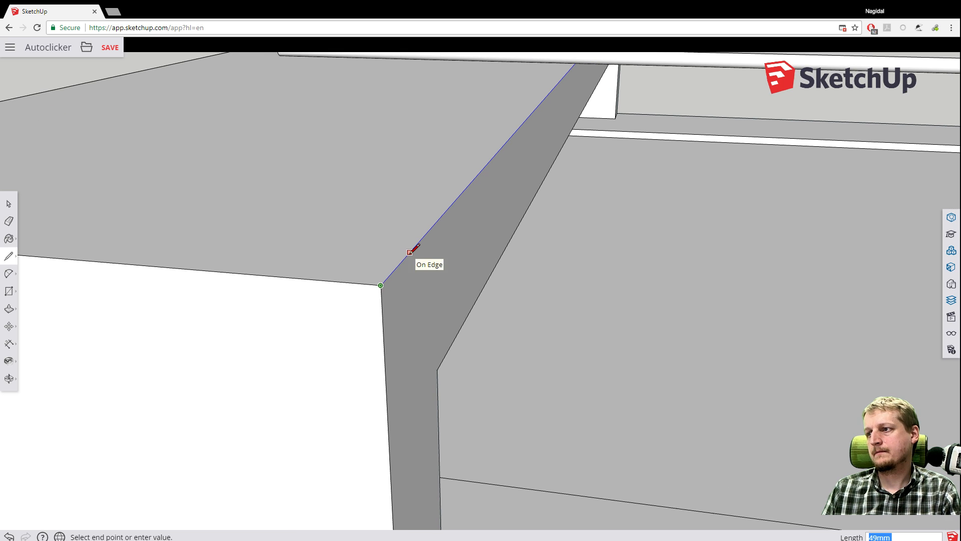
left_click(343, 244)
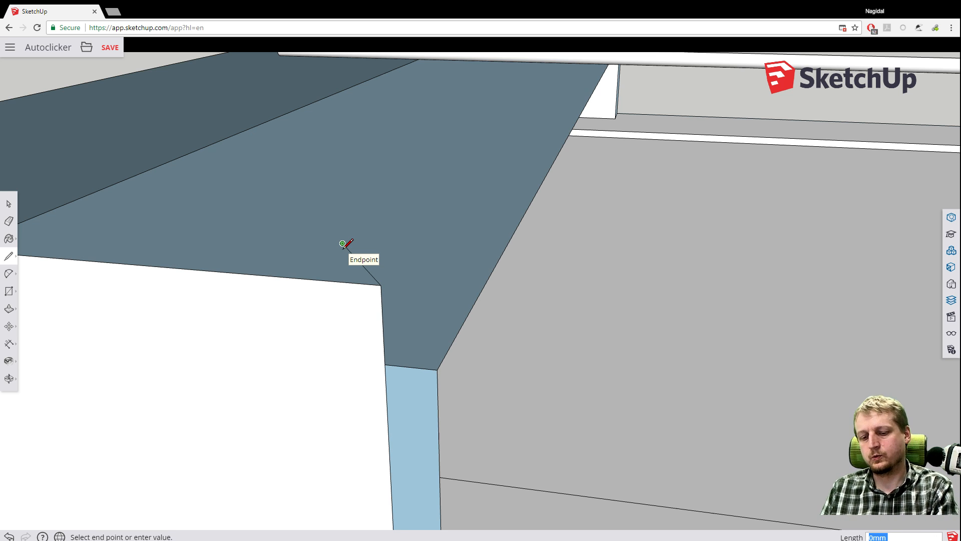
key("ctrl+z")
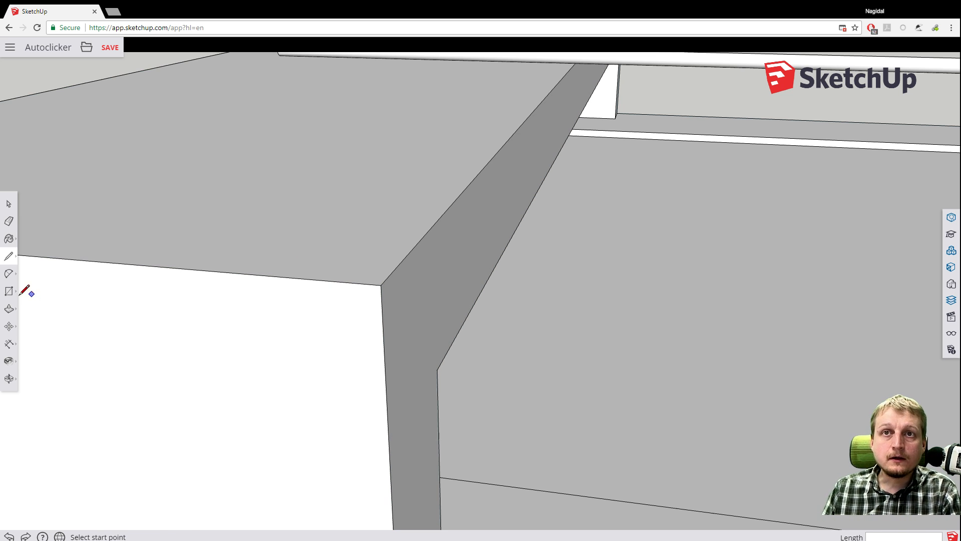
Draw a 50 mm by 50 mm square centred on the front inner corner of the raised end, flush with its top face.
key("r")
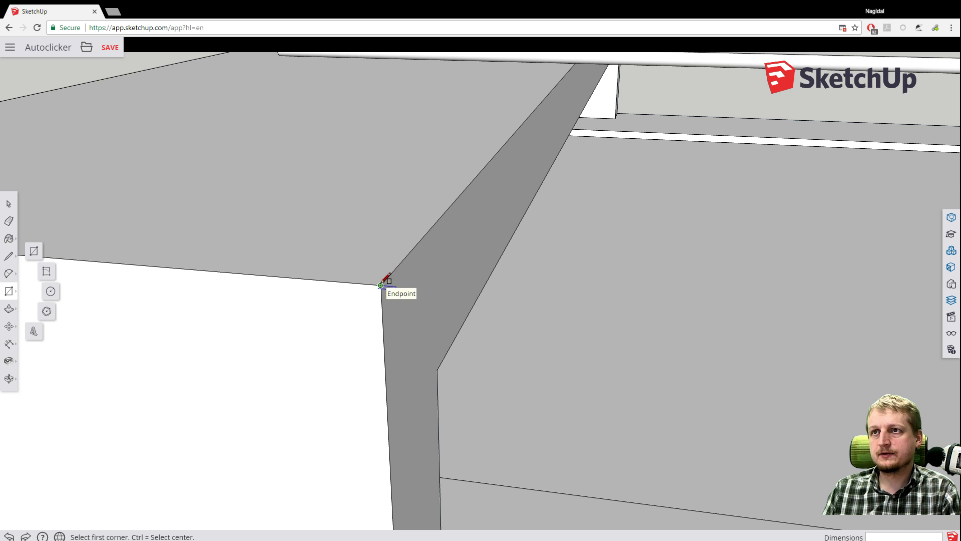
left_click(381, 285)
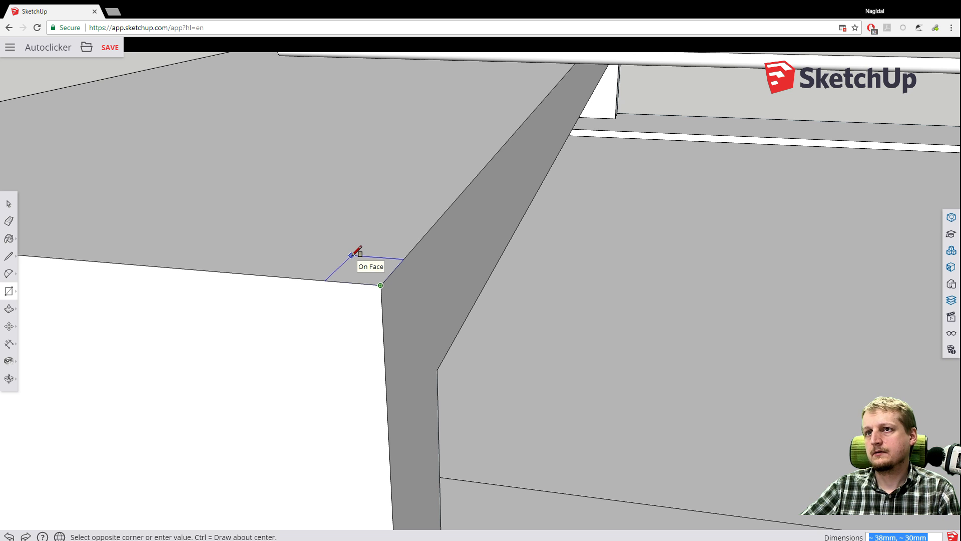
key("ctrl")
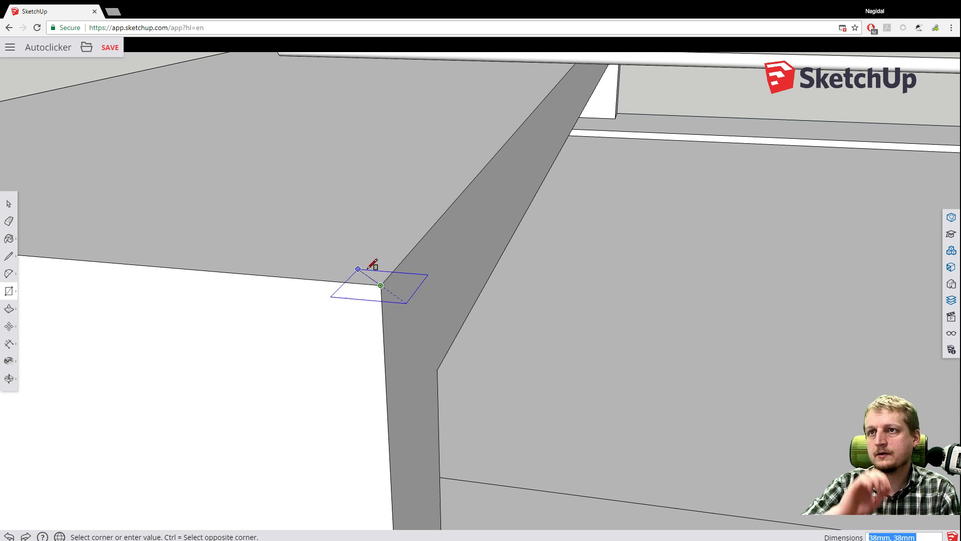
scroll(373, 260, "up", 1)
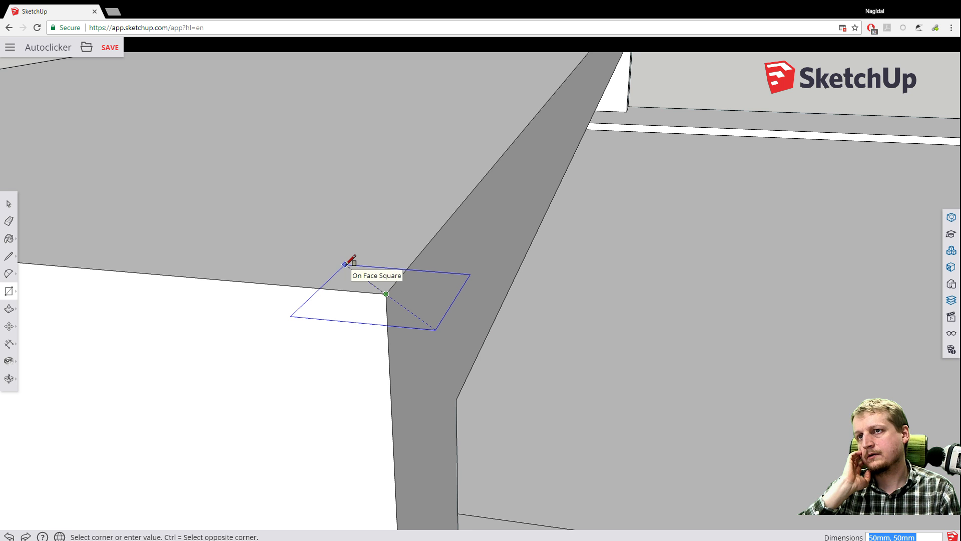
left_click(346, 264)
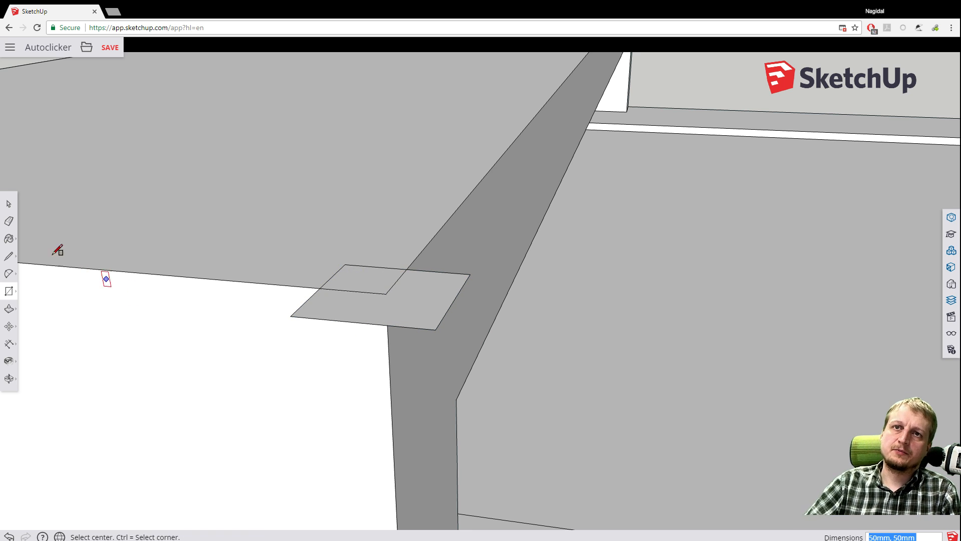
Delete the square's edges that overhang the raised end, keeping only the small corner square on the top face.
key("space")
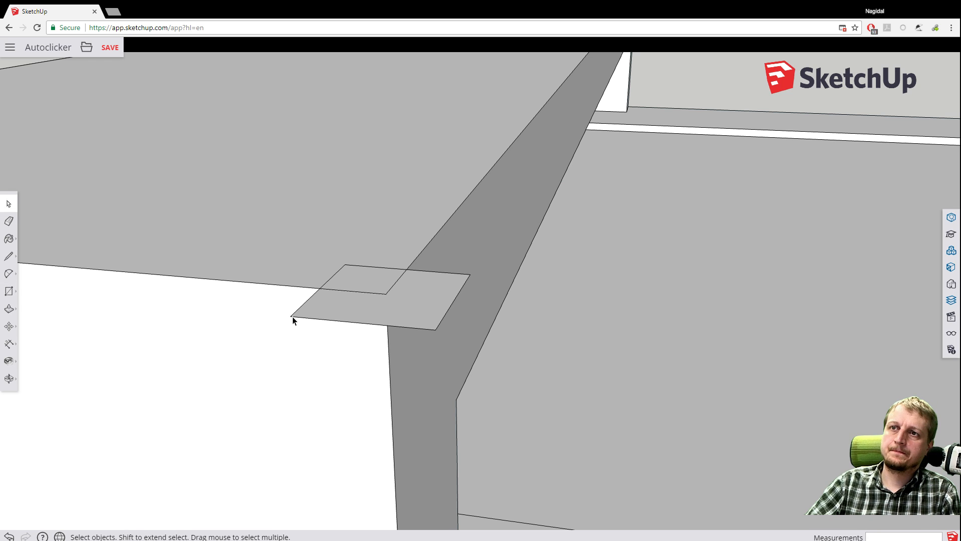
key("Delete")
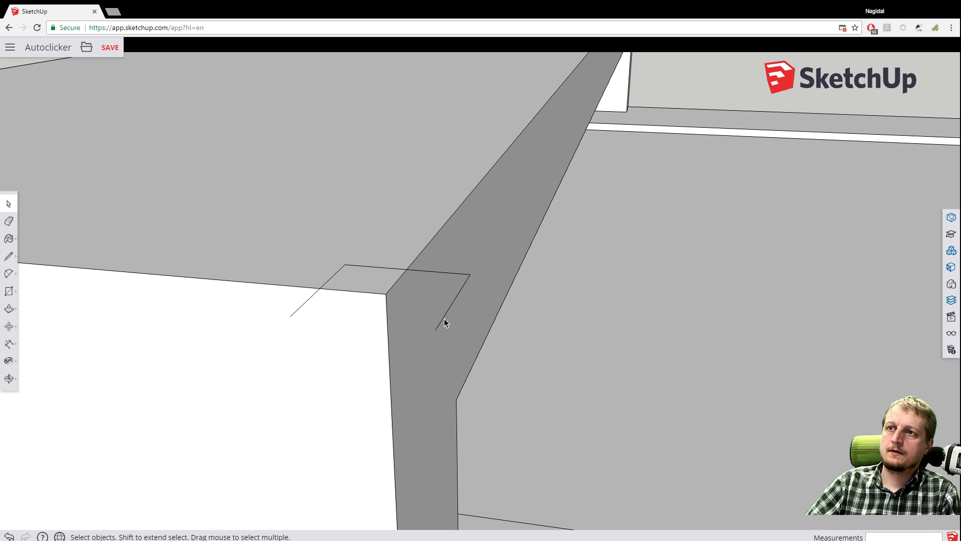
left_click(433, 273)
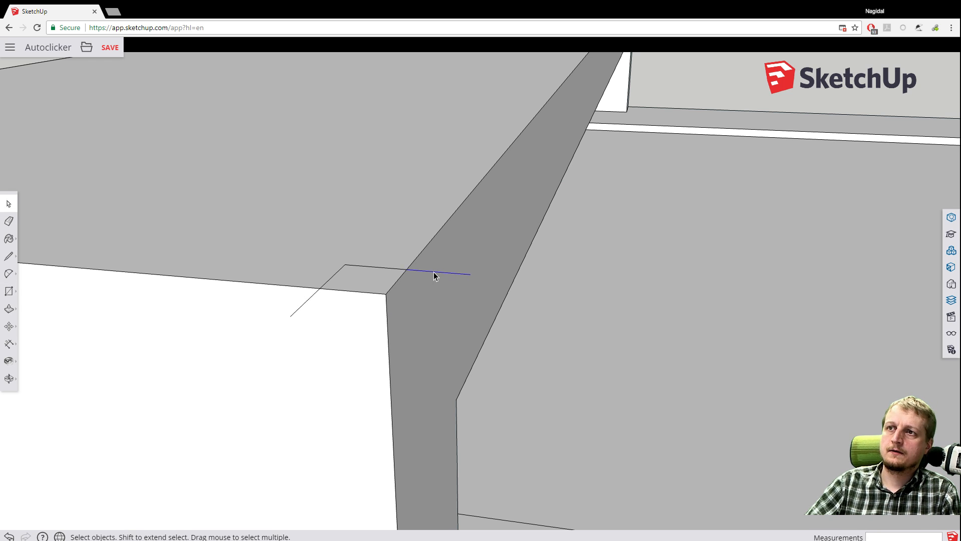
key("Delete")
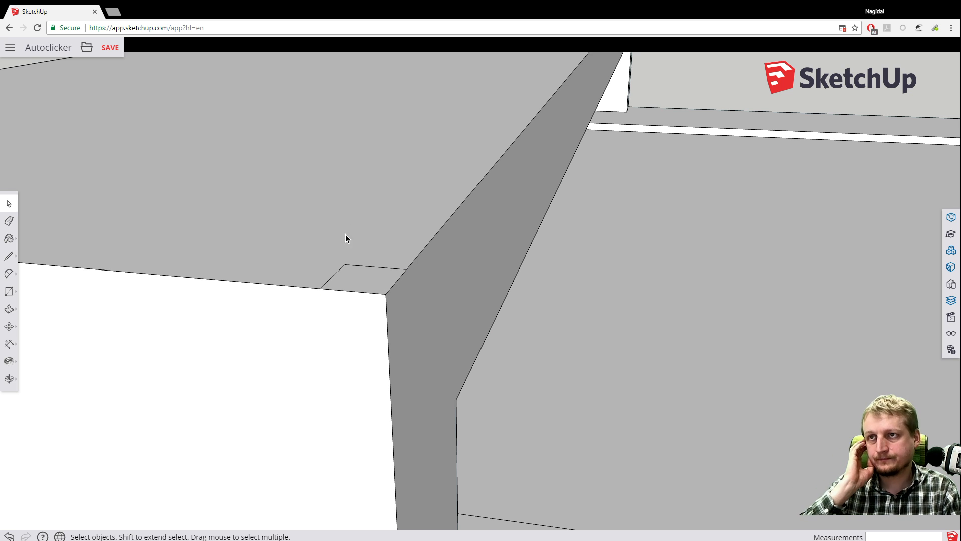
Delete the two remaining edges of the small corner square on the raised end's top face.
left_click(333, 276)
key("Delete")
left_click(362, 266)
key("Delete")
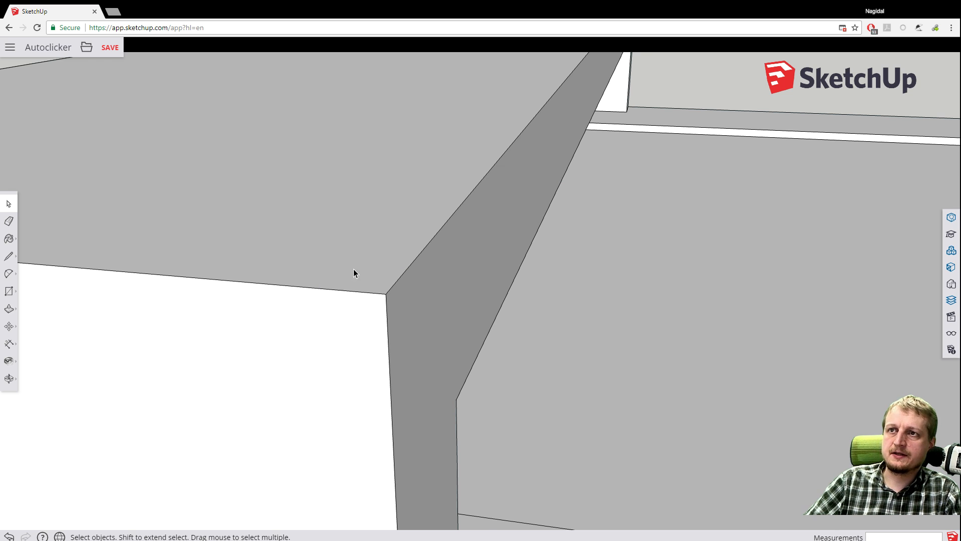
Try to offset the outline of the raised end's top face slightly inward.
left_click(10, 309)
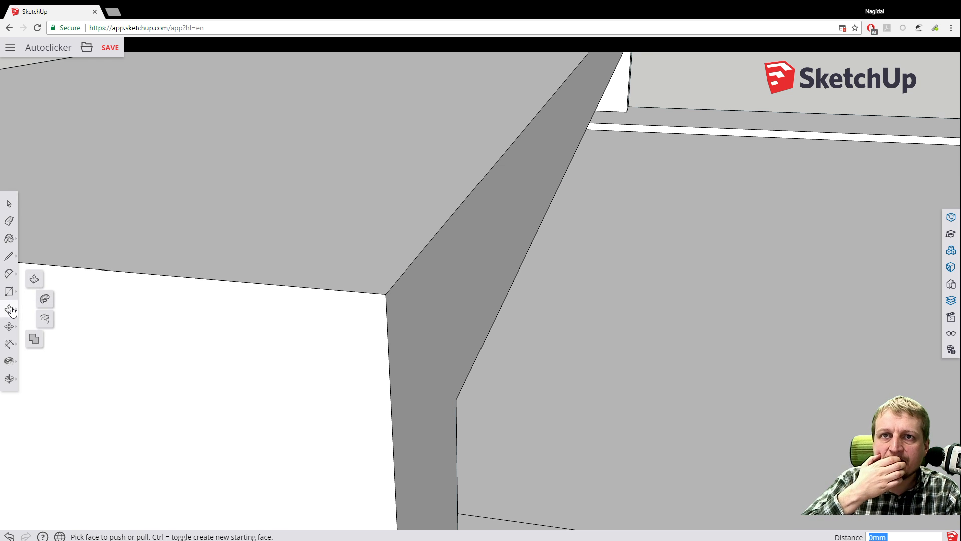
left_click(44, 319)
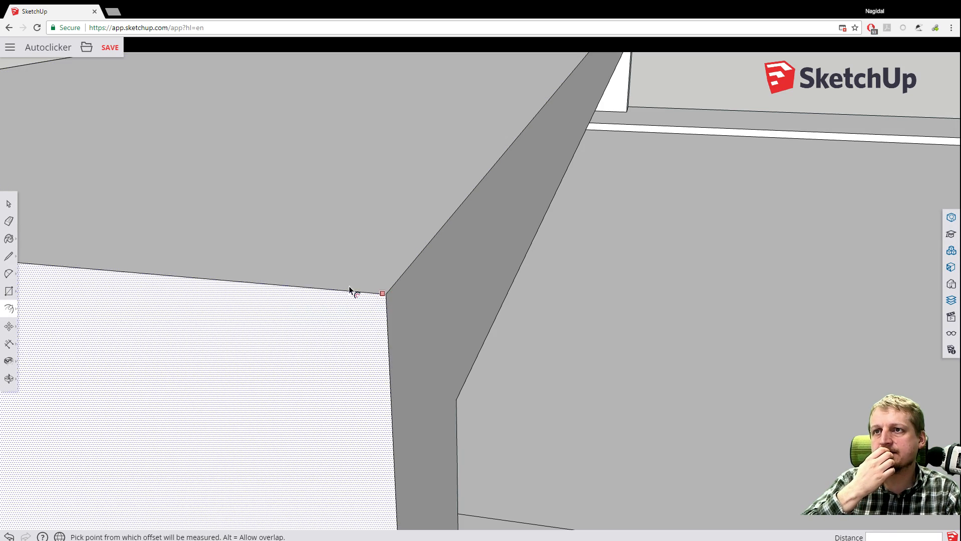
left_click(300, 286)
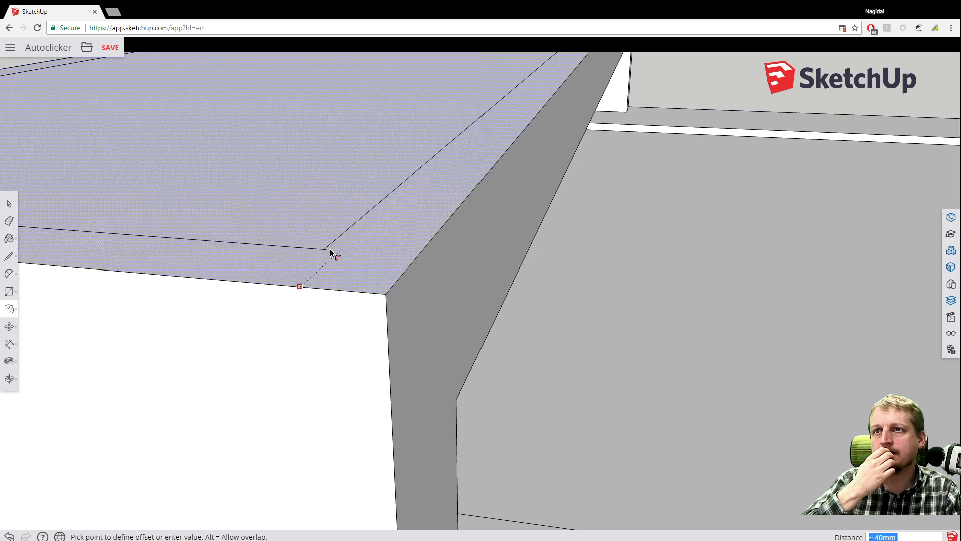
scroll(330, 253, "down", 5)
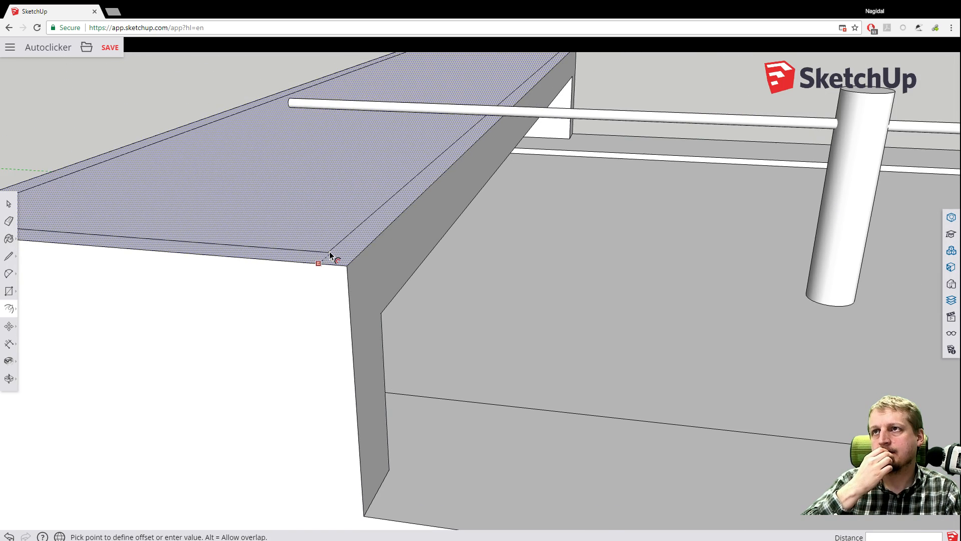
scroll(329, 255, "down", 2)
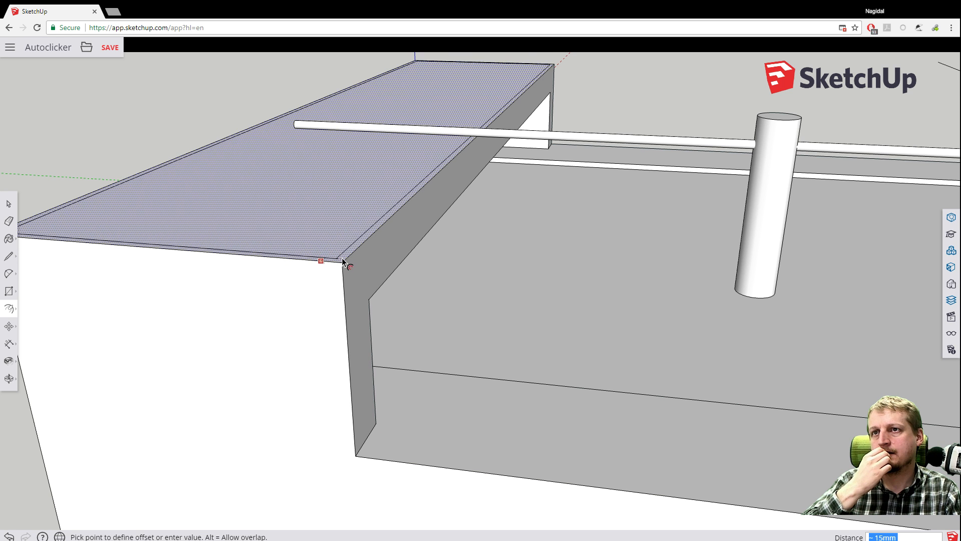
left_click(335, 258)
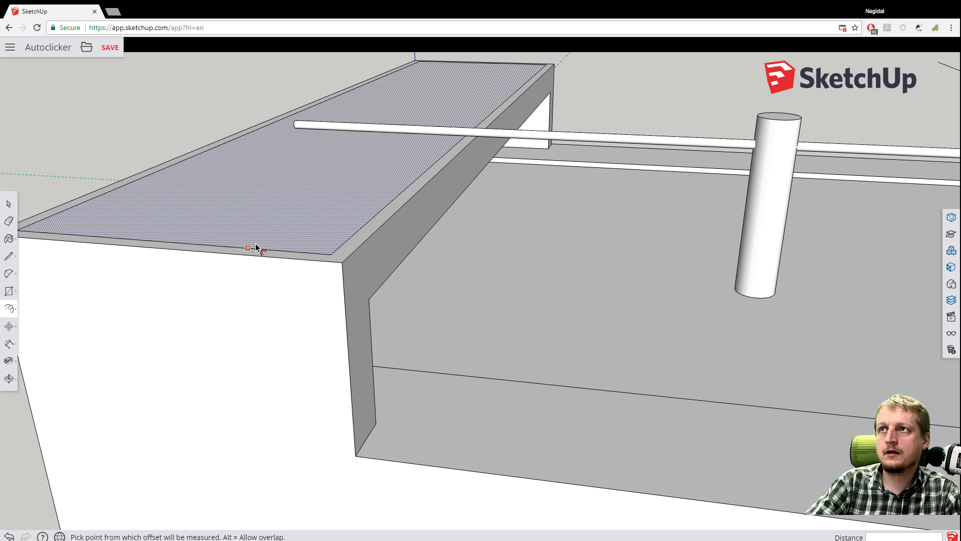
Delete the inset face on top of the raised end together with its bounding edges.
scroll(153, 227, "up", 1)
scroll(153, 227, "up", 1)
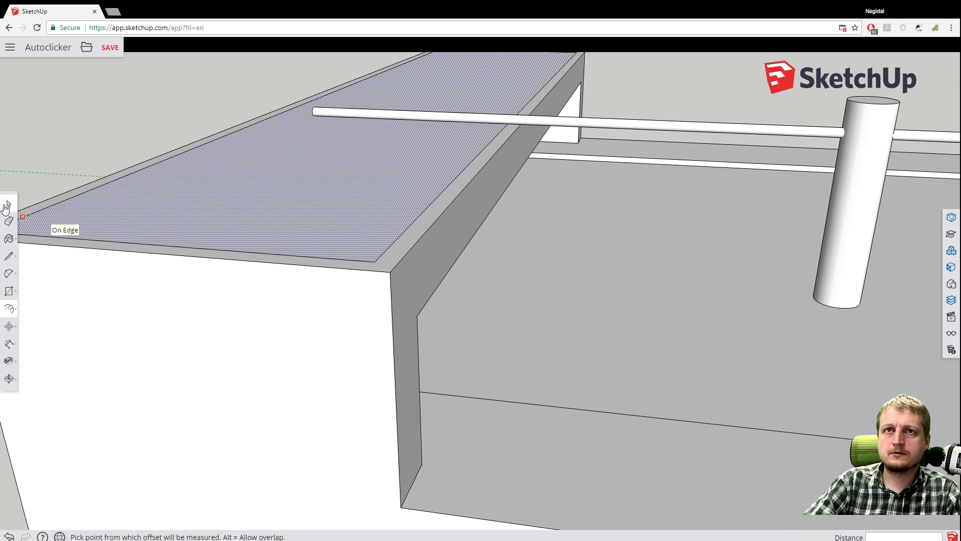
key("space")
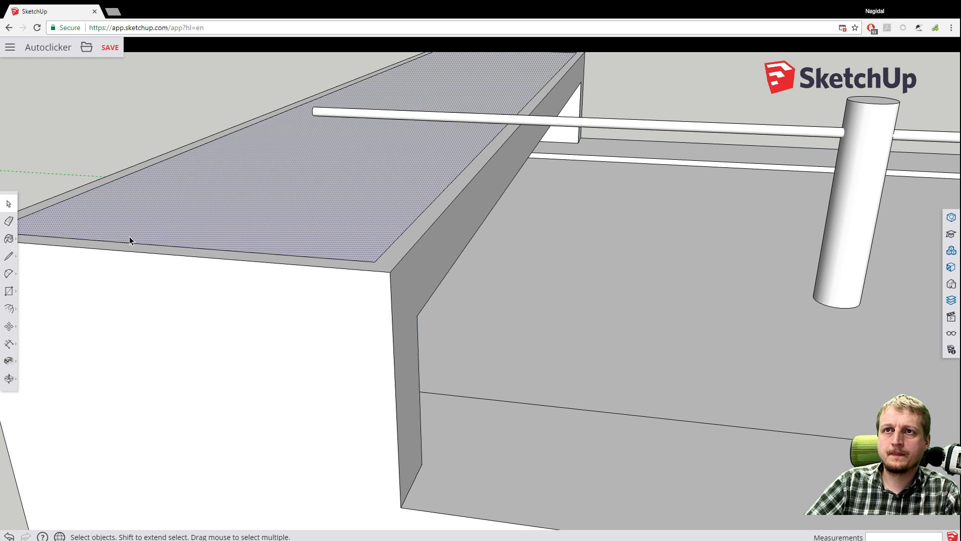
right_click(236, 243)
mouse_move(281, 315)
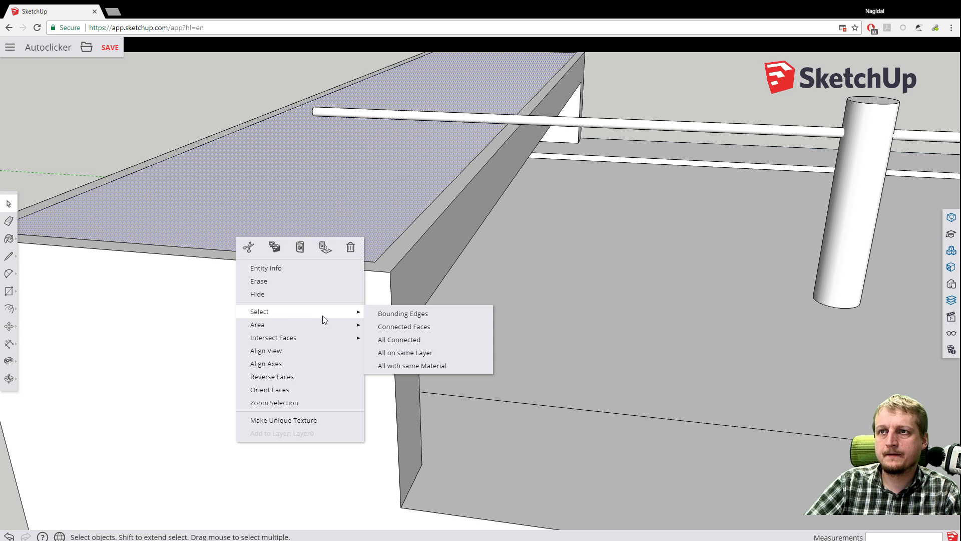
left_click(386, 315)
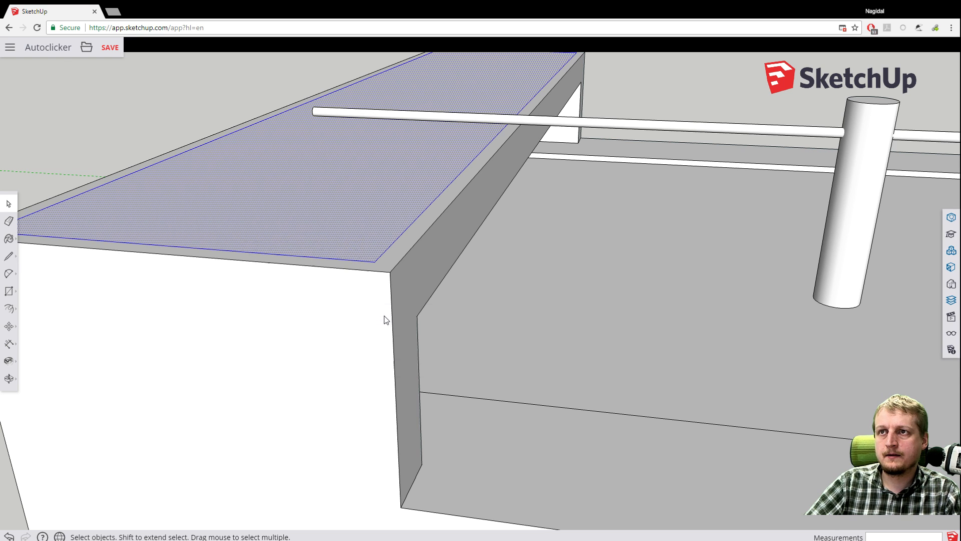
key("Delete")
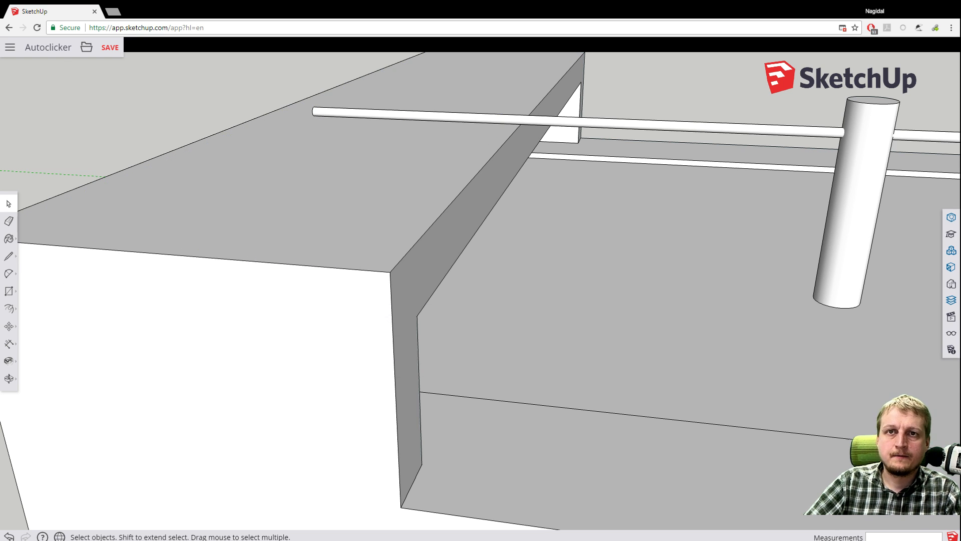
Offset the bounding edges of the raised end's top face inward by about 50 mm.
left_click(224, 258)
right_click(257, 242)
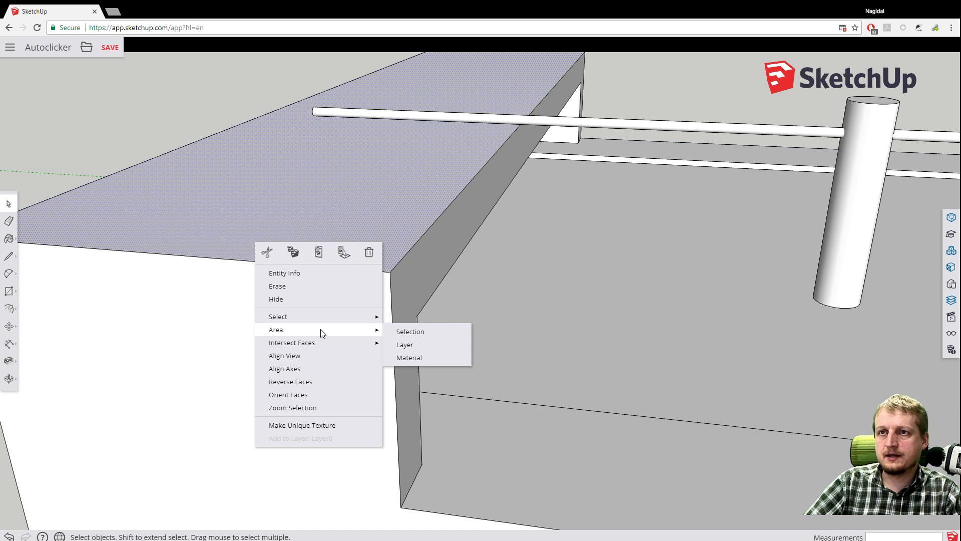
mouse_move(328, 318)
left_click(412, 321)
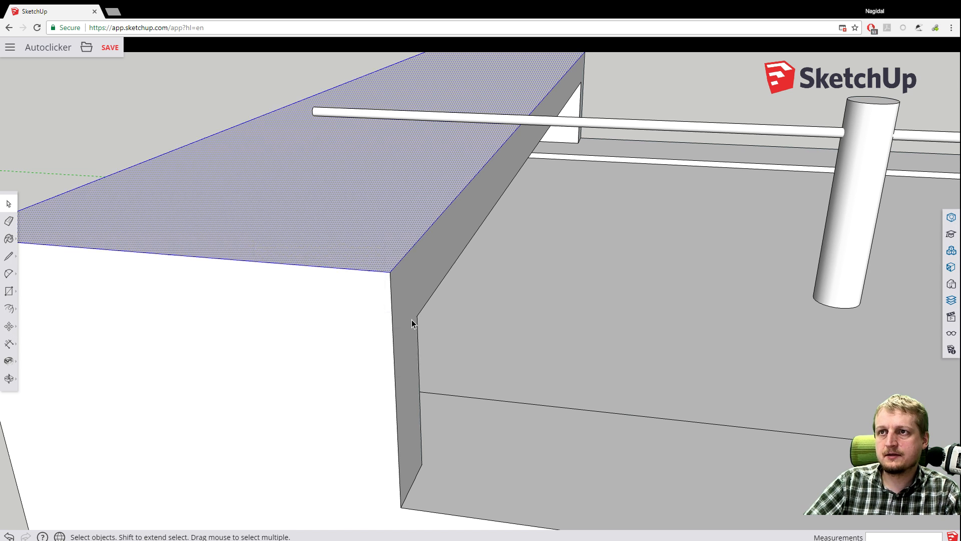
left_click(9, 309)
left_click(46, 320)
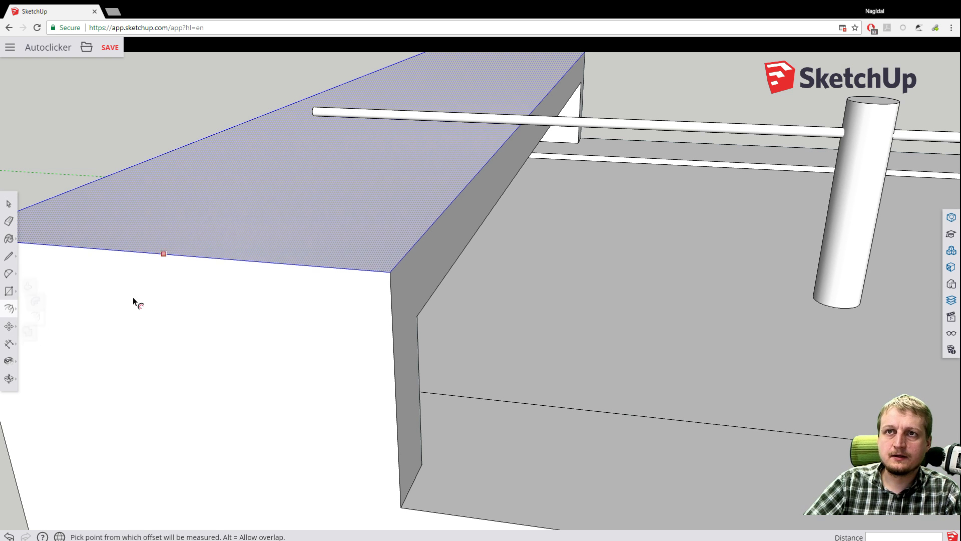
left_click(209, 258)
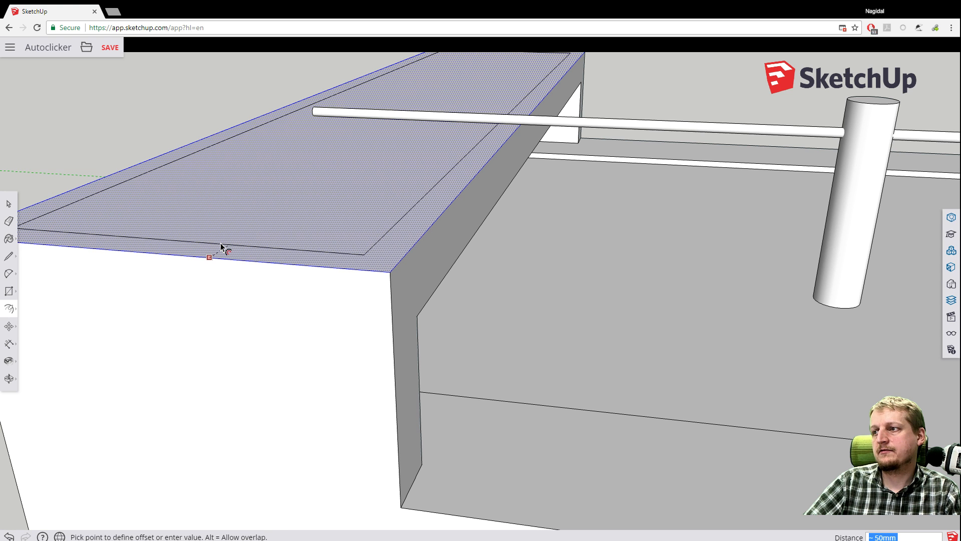
left_click(220, 242)
Draw a circle of about 15 mm radius centred on the inset rectangle's front inner corner.
scroll(153, 255, "down", 4)
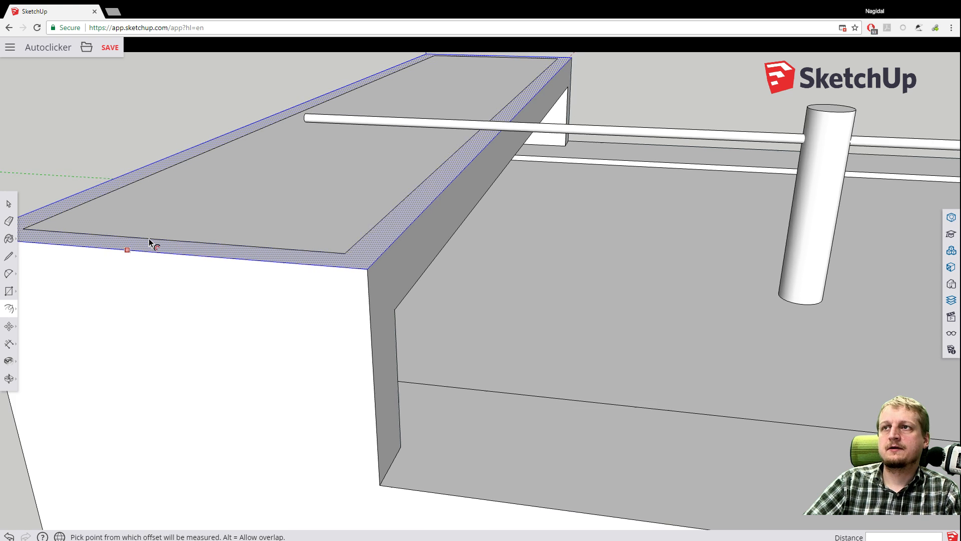
scroll(84, 139, "down", 2)
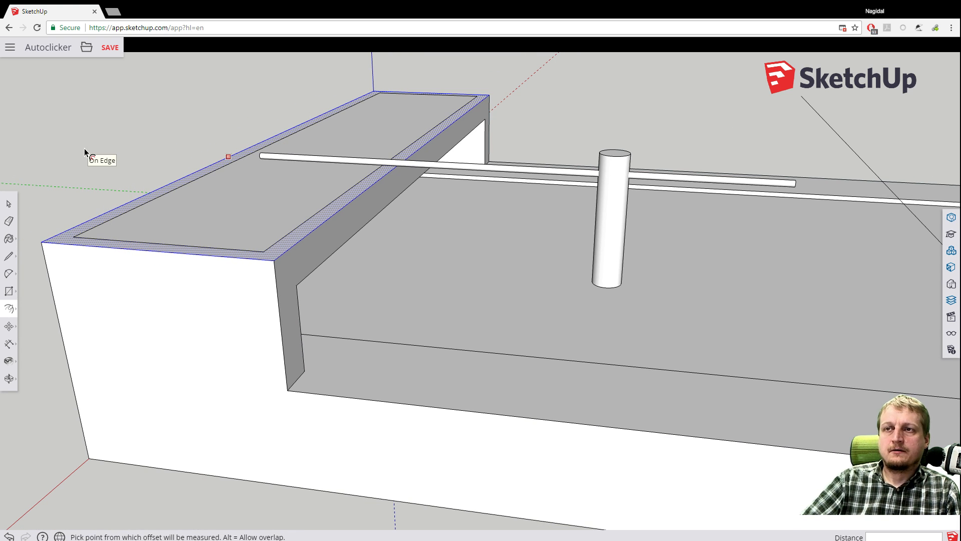
middle_click_drag(81, 158, 75, 208)
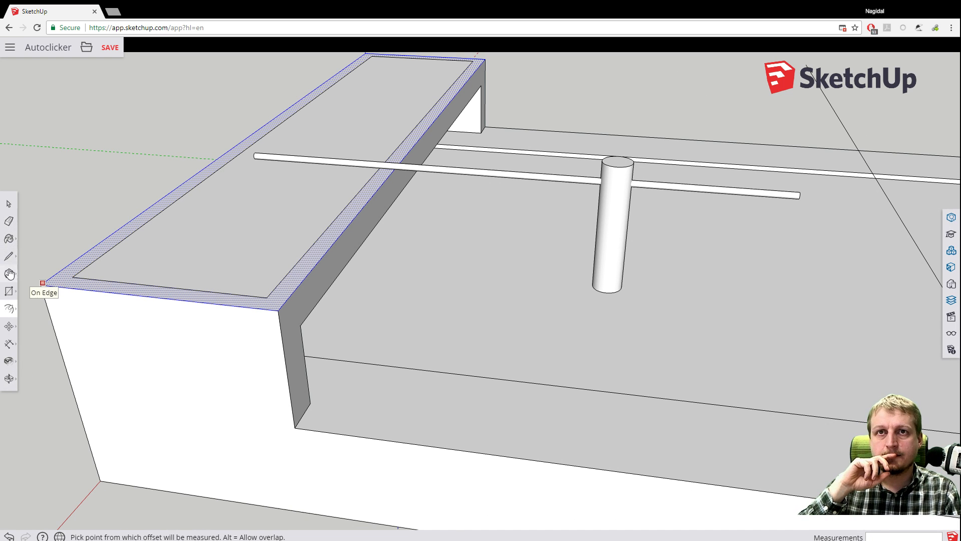
left_click(8, 257)
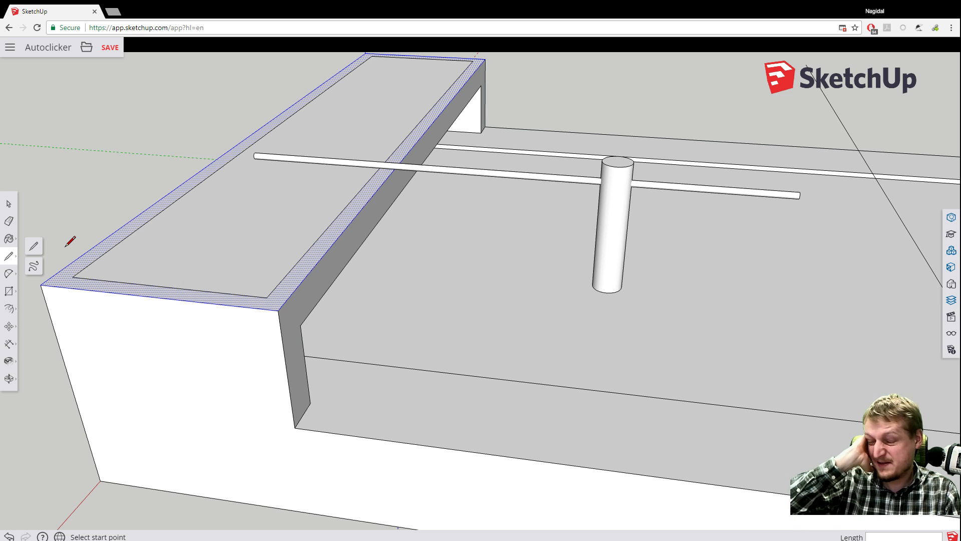
left_click(8, 293)
left_click(34, 286)
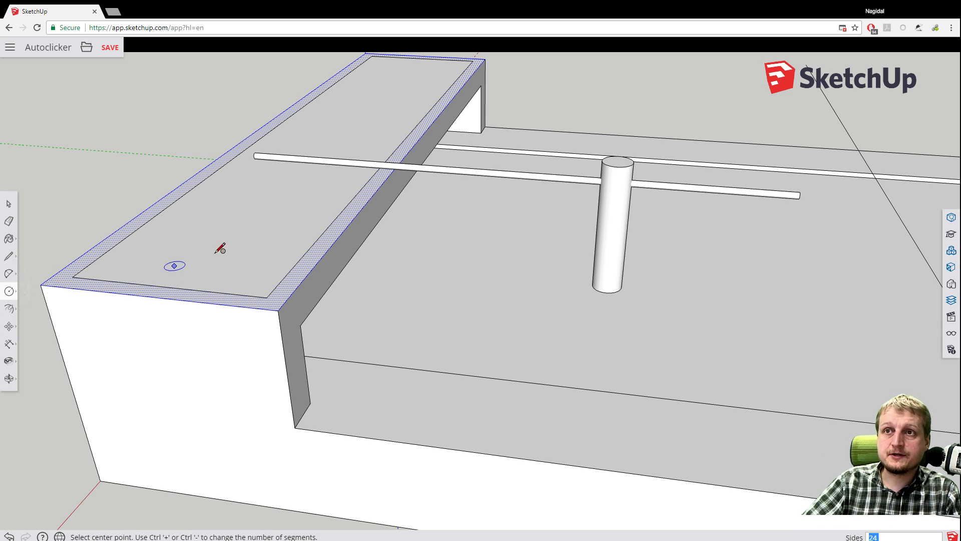
scroll(235, 278, "up", 3)
scroll(293, 312, "up", 1)
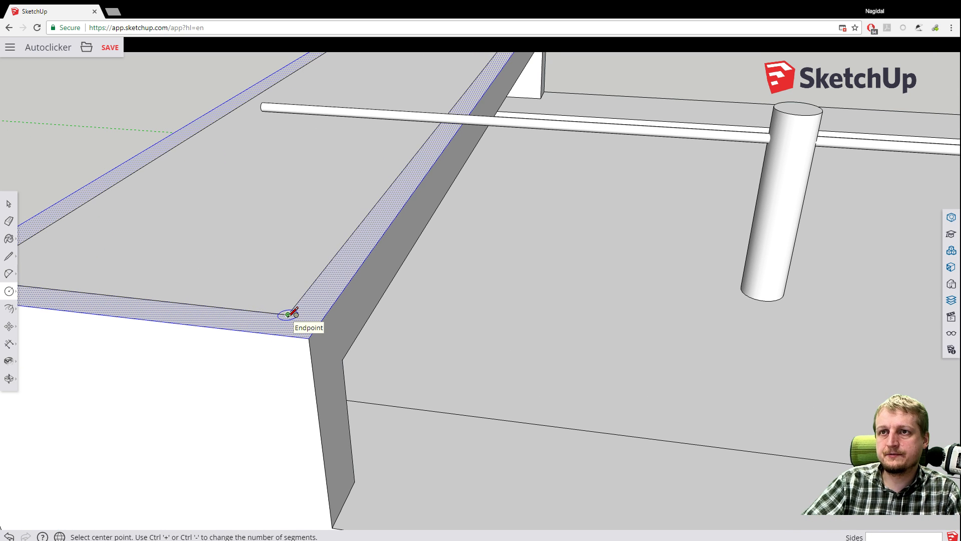
left_click(288, 314)
scroll(286, 312, "up", 2)
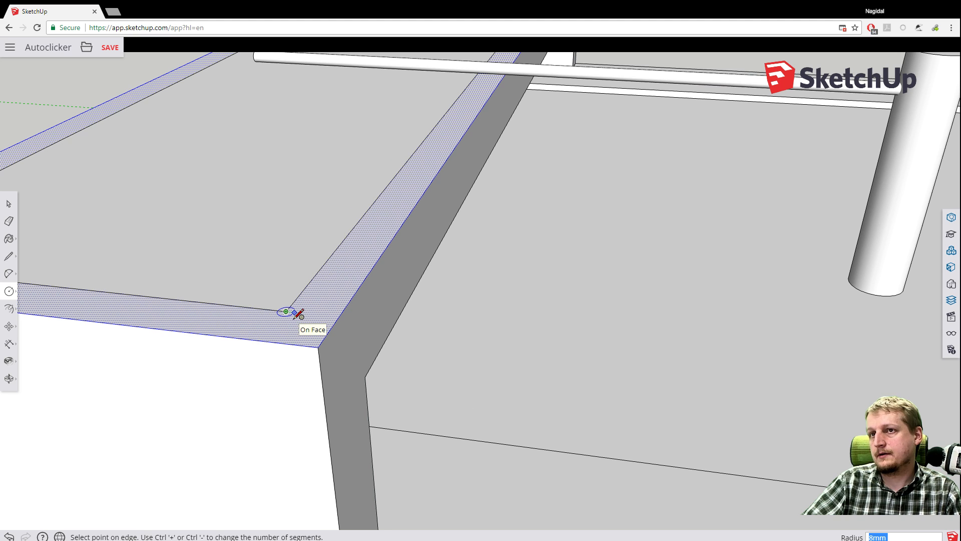
scroll(298, 314, "up", 3)
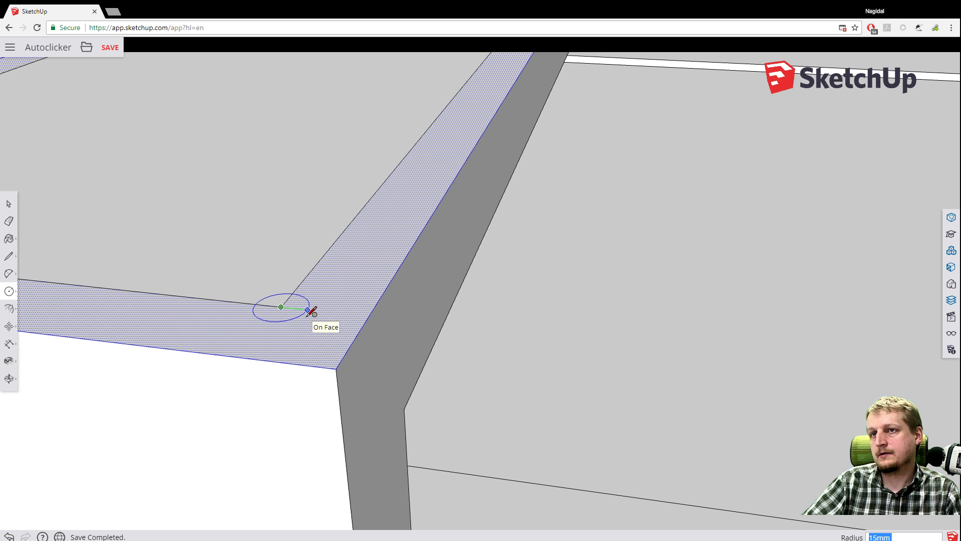
left_click(308, 310)
Draw a circle of 15 mm radius centred on the inset rectangle's front outer corner.
scroll(260, 316, "down", 5)
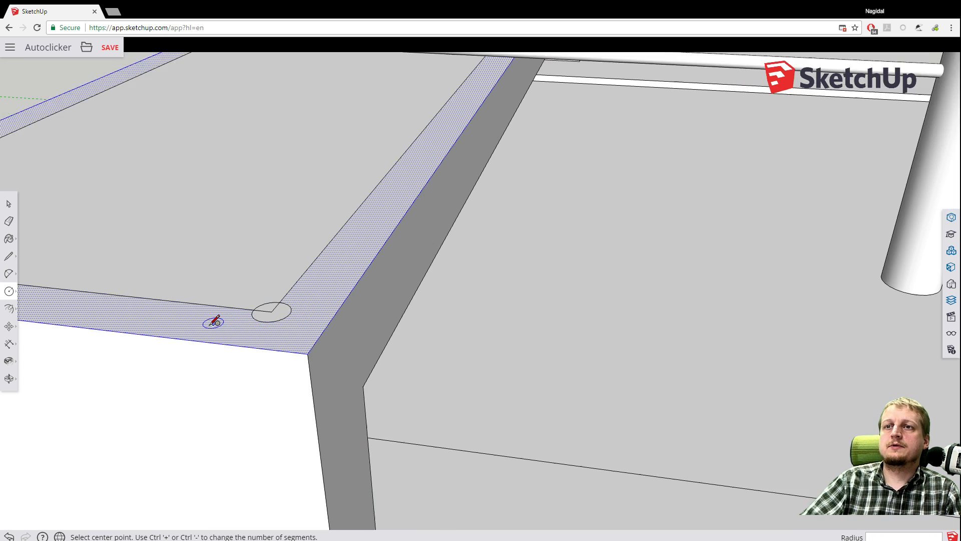
scroll(203, 327, "down", 3)
middle_click_drag(197, 263, 439, 258)
scroll(247, 290, "down", 5)
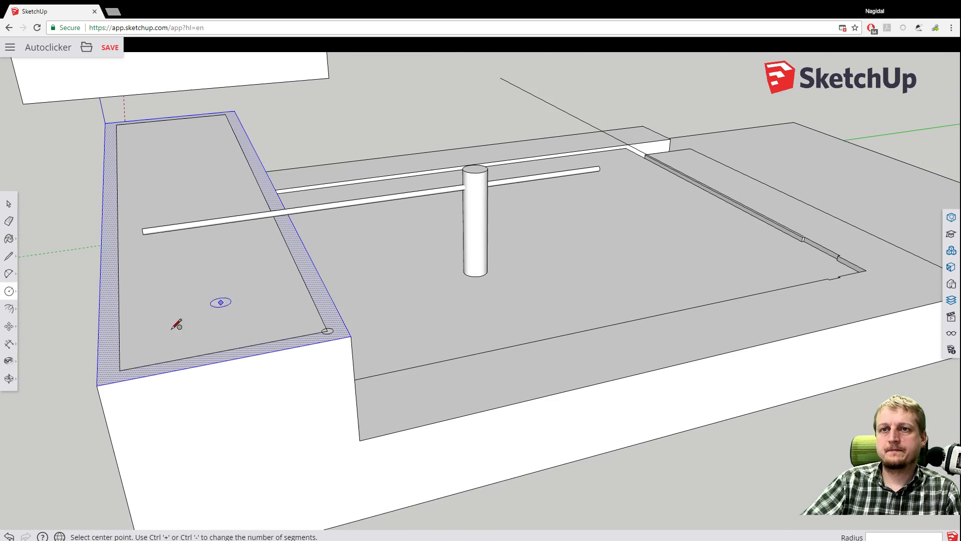
left_click(127, 369)
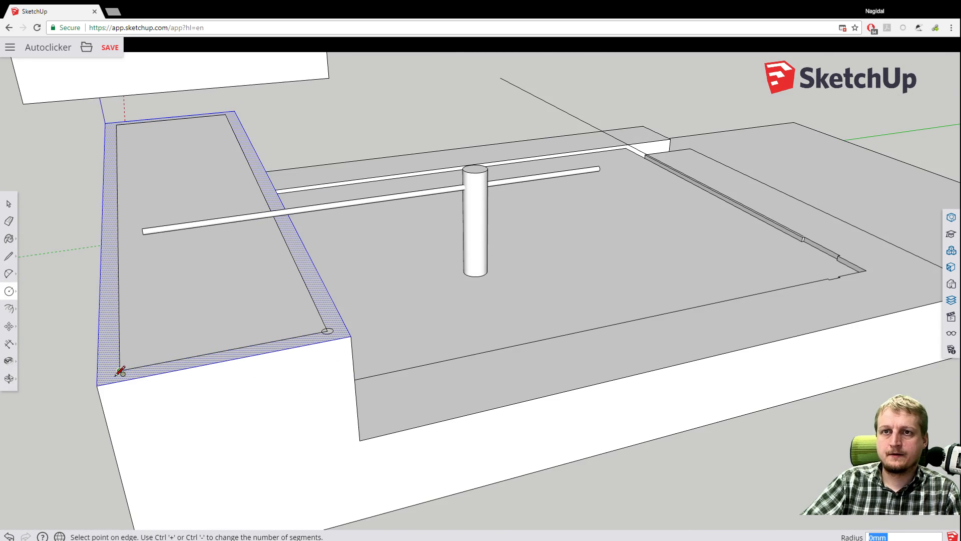
scroll(121, 369, "up", 2)
scroll(121, 369, "up", 2)
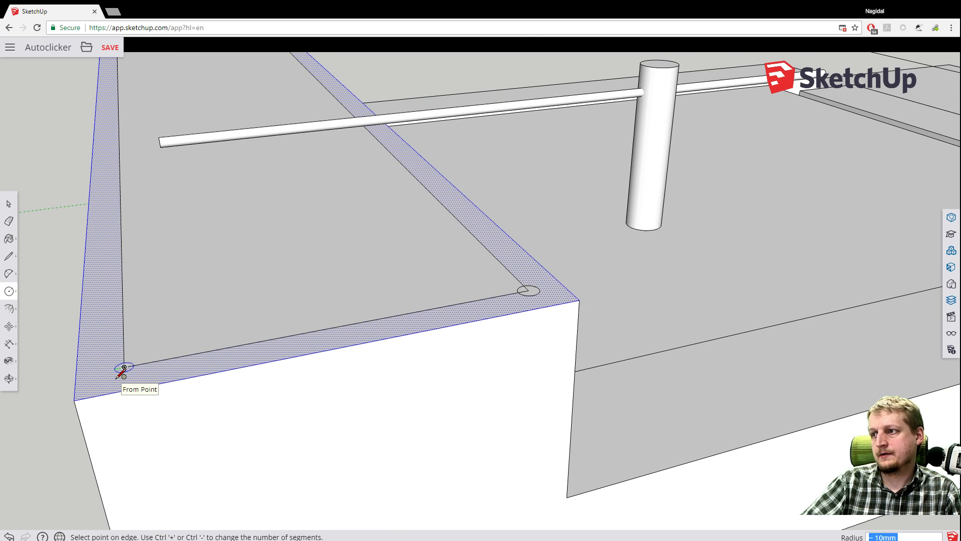
scroll(120, 370, "up", 1)
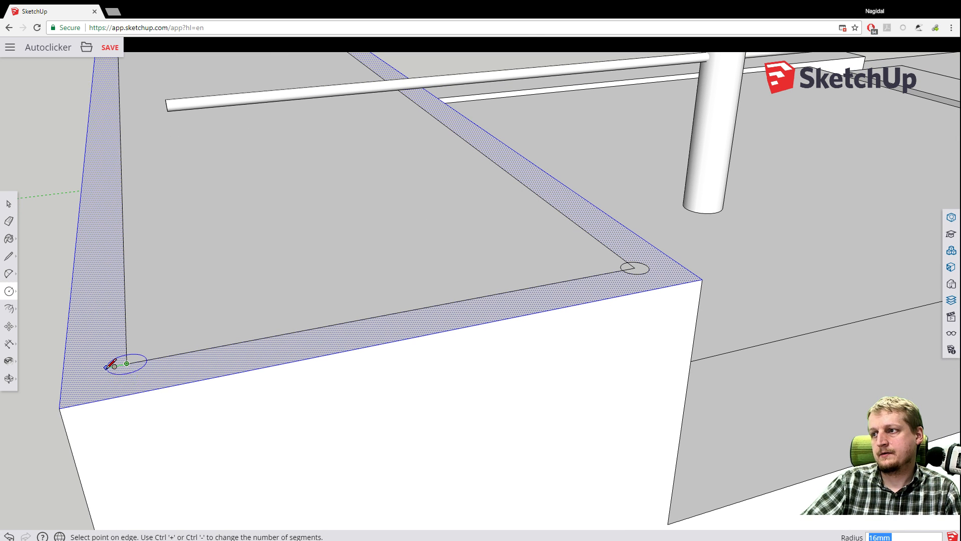
left_click(115, 365)
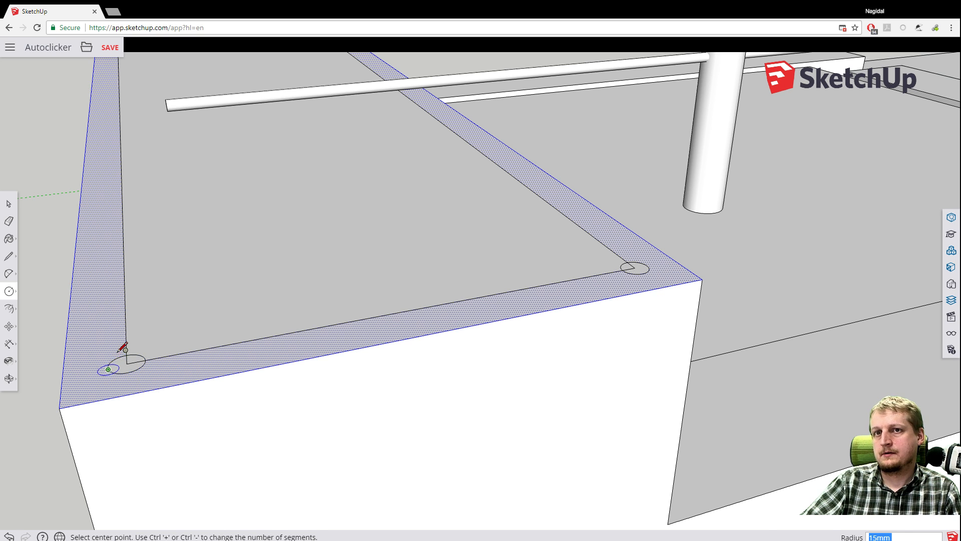
Draw a circle centred on the inset rectangle's back inner corner, matching the two front circles.
scroll(122, 336, "down", 3)
scroll(96, 144, "down", 1)
scroll(96, 144, "down", 1)
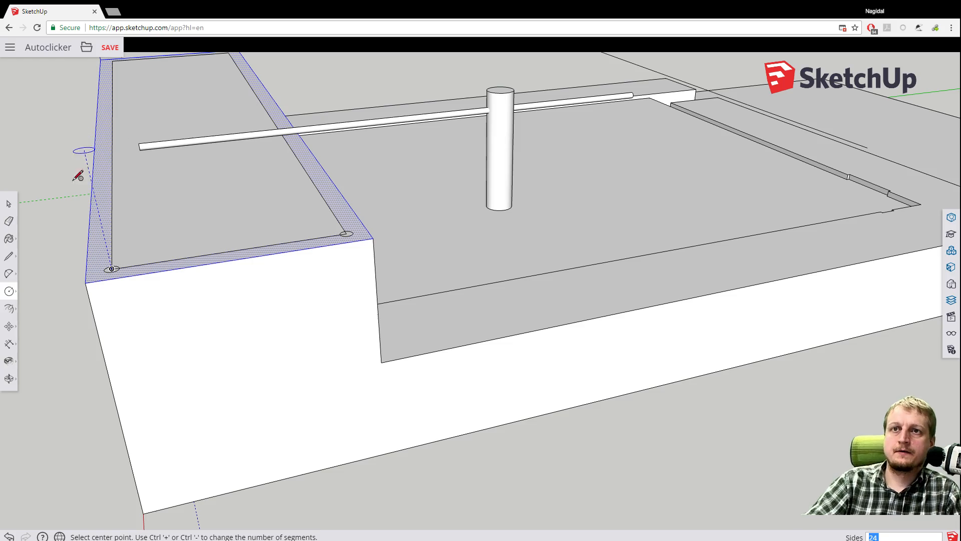
key("o")
left_click_drag(79, 161, 815, 133)
key("c")
scroll(800, 150, "down", 1)
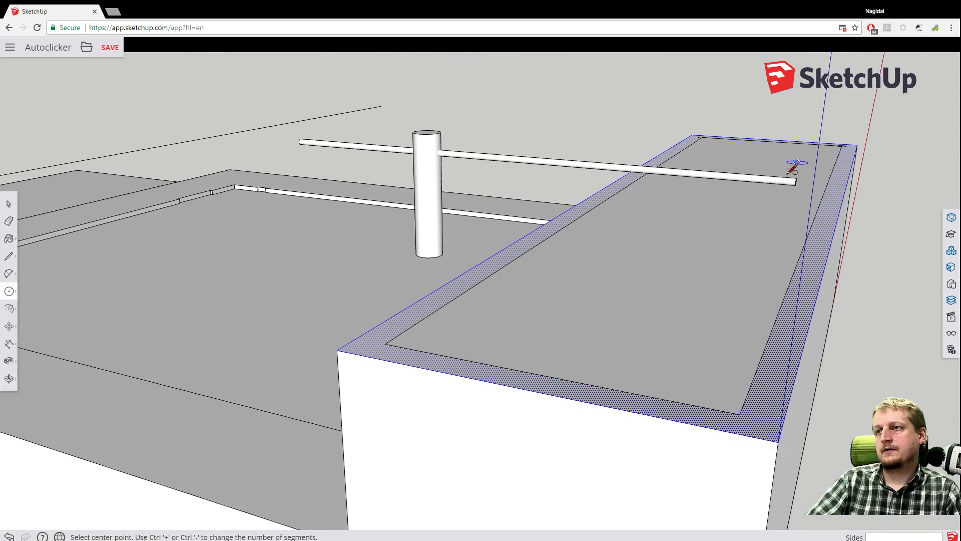
left_click(384, 343)
scroll(395, 345, "up", 3)
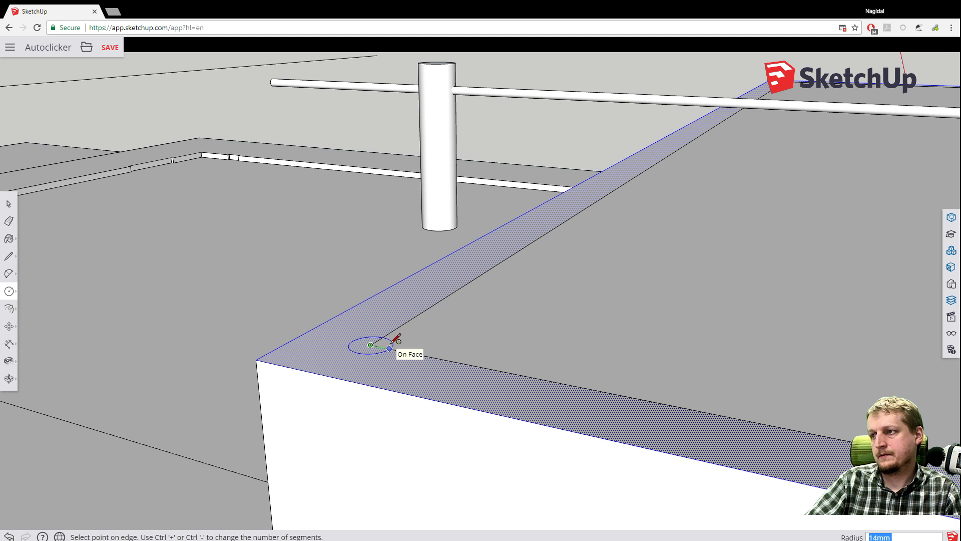
scroll(395, 344, "down", 5)
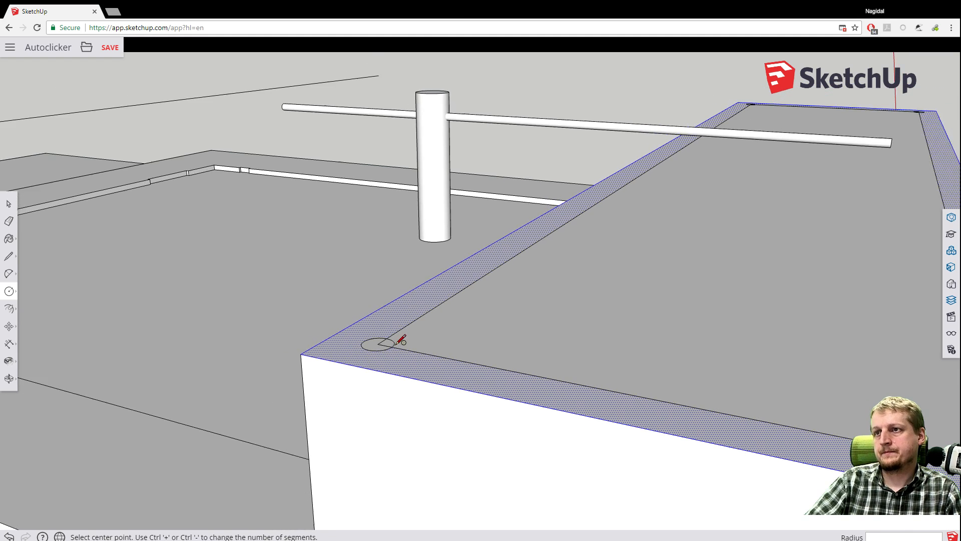
middle_click_drag(579, 350, 346, 308)
scroll(340, 313, "down", 3)
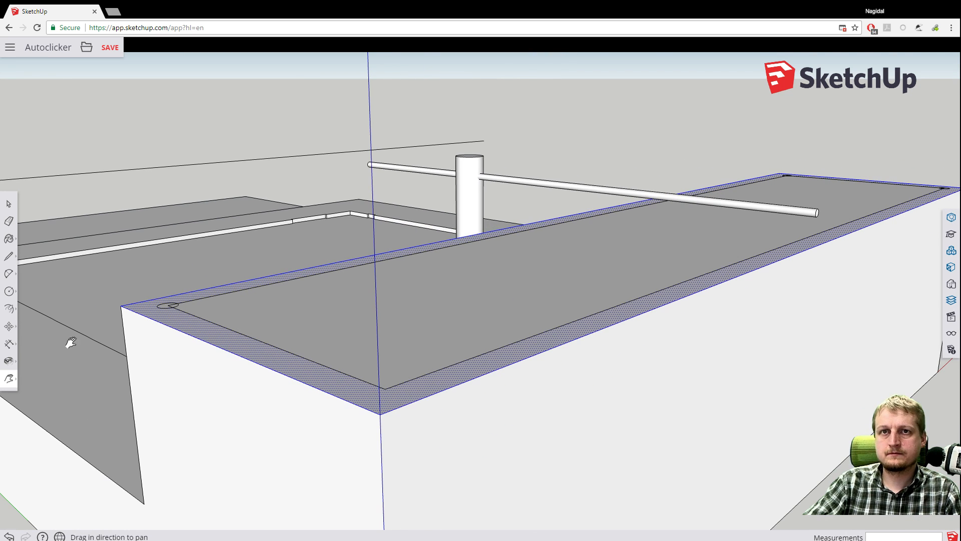
Draw a circle of 15 mm radius centred on the inset rectangle's back outer corner.
left_click(9, 290)
left_click(386, 389)
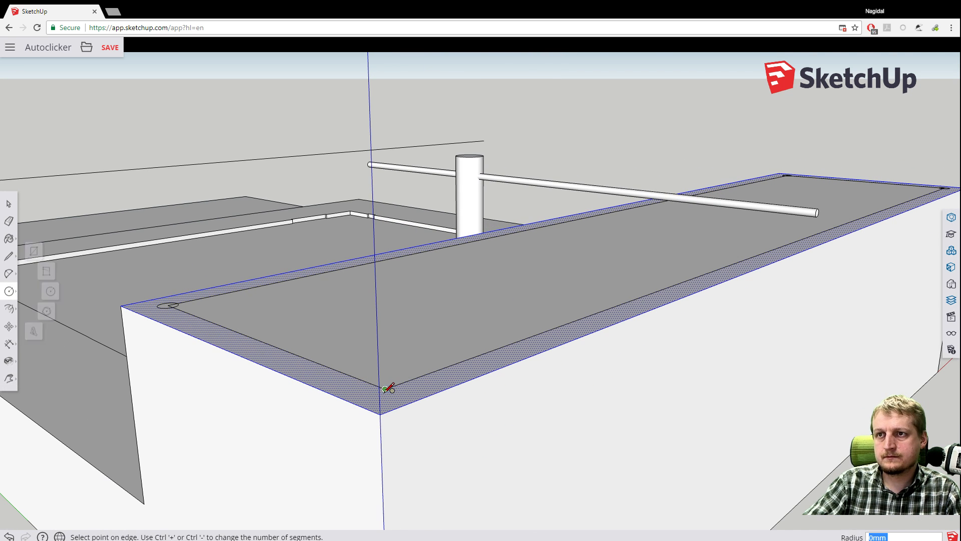
scroll(396, 389, "up", 1)
scroll(398, 391, "up", 1)
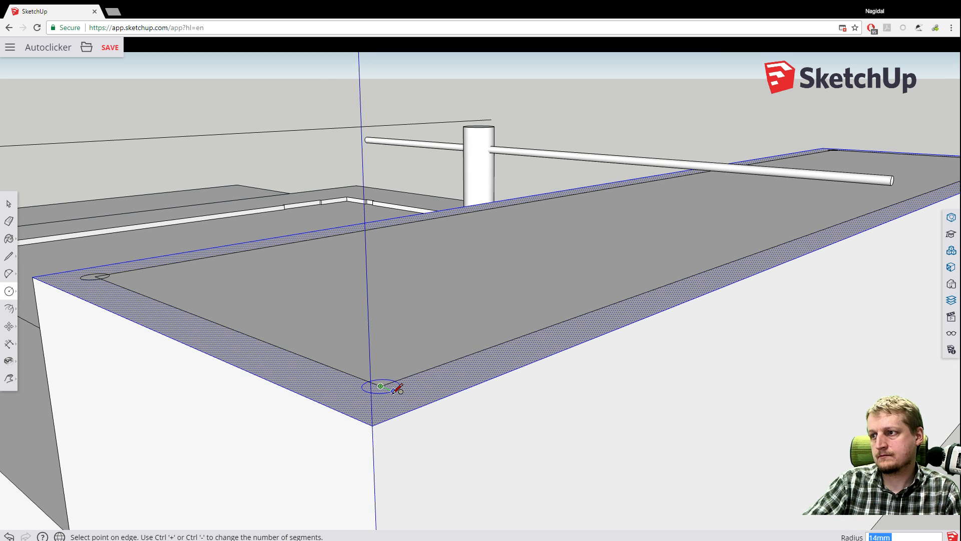
left_click(396, 389)
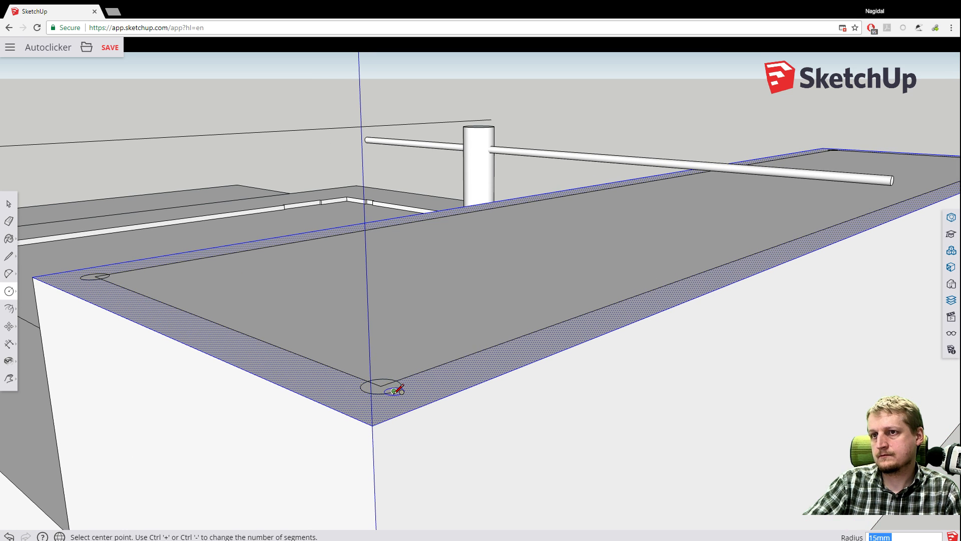
Try to delete the inset rectangle by selecting its inner face with its bounding edges and erasing them.
scroll(388, 356, "down", 3)
scroll(432, 355, "down", 1)
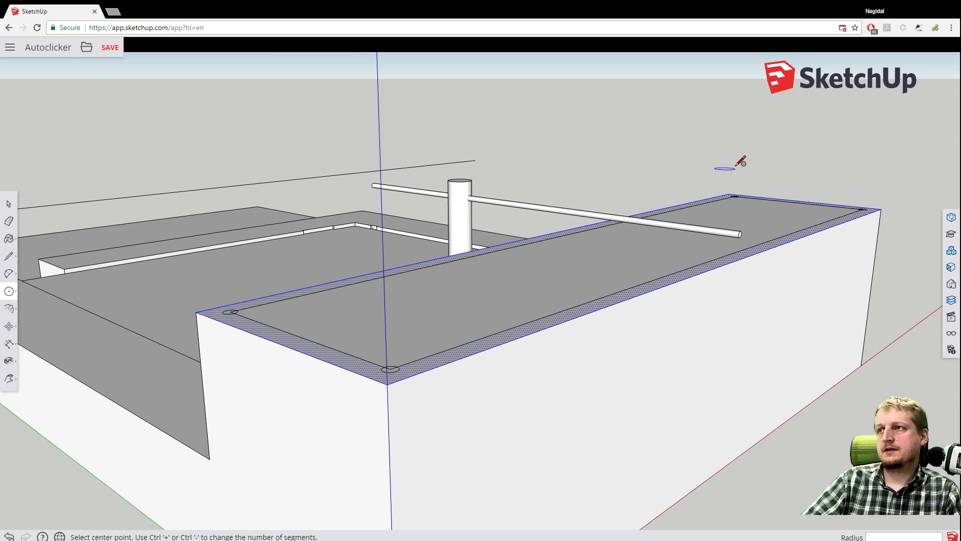
middle_click_drag(734, 166, 251, 320)
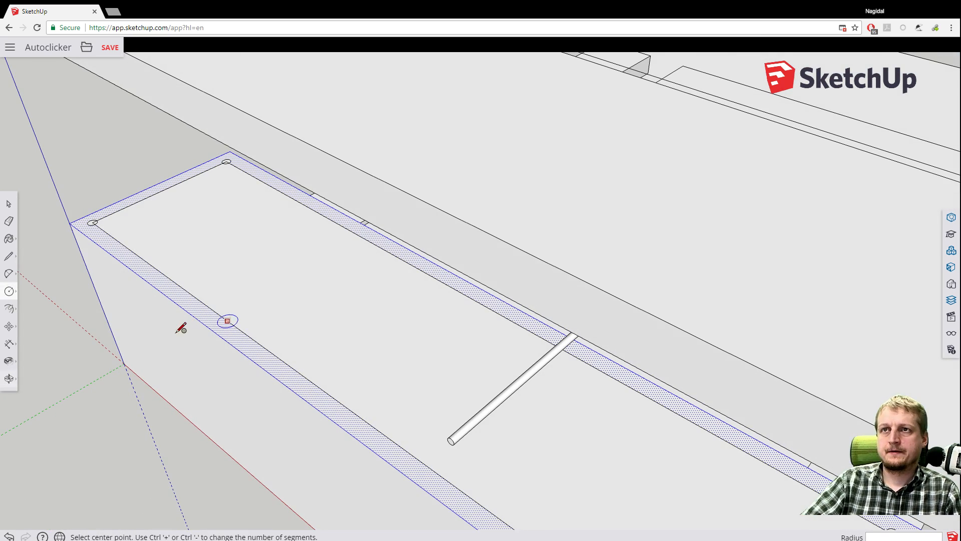
key("space")
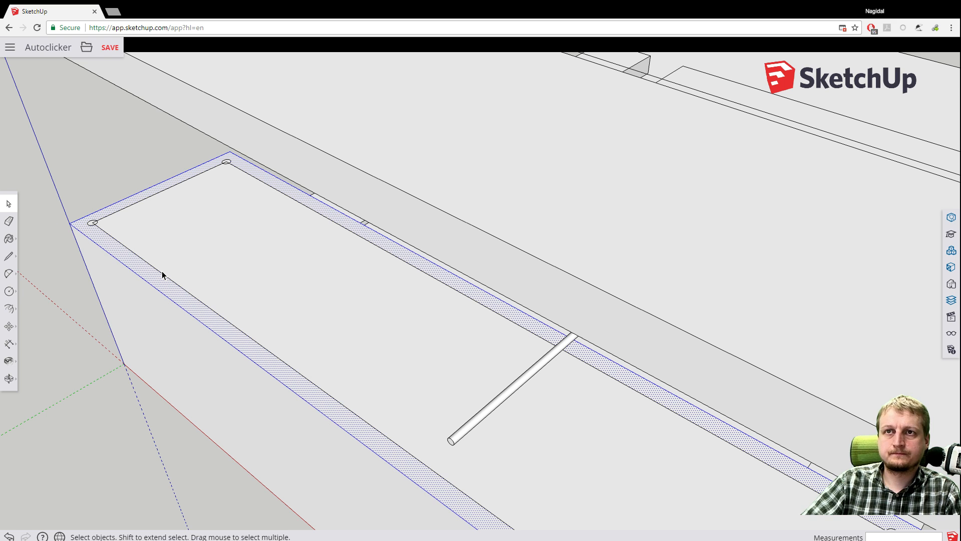
left_click(163, 273)
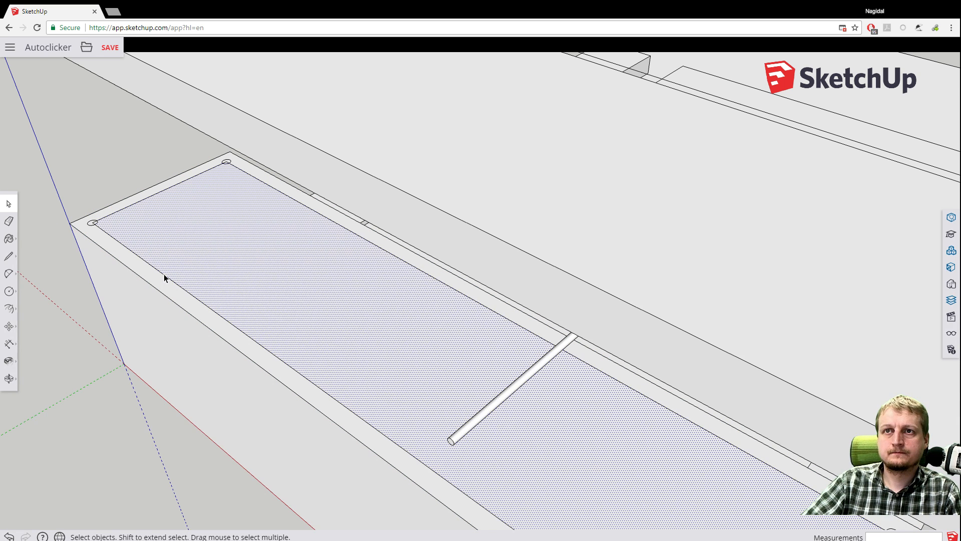
right_click(188, 255)
mouse_move(234, 331)
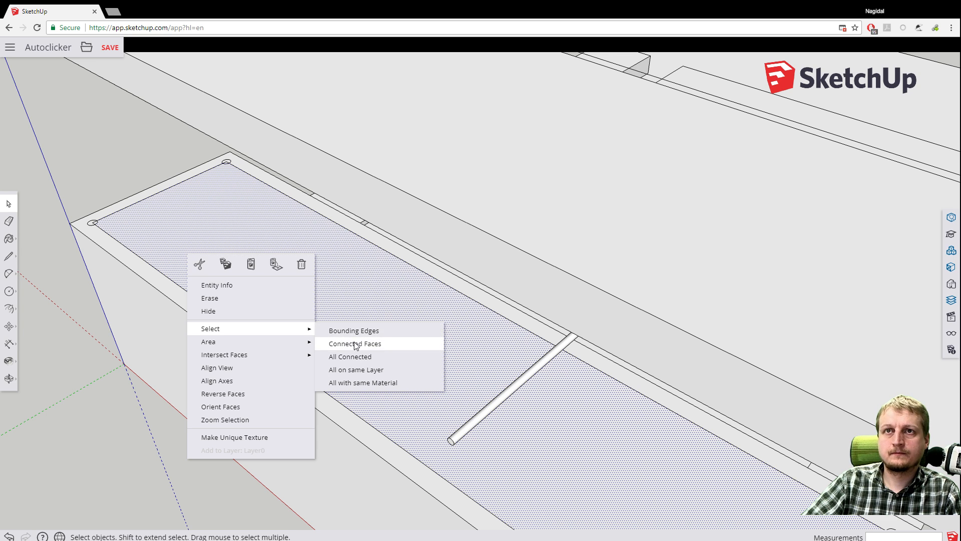
left_click(355, 343)
right_click(293, 311)
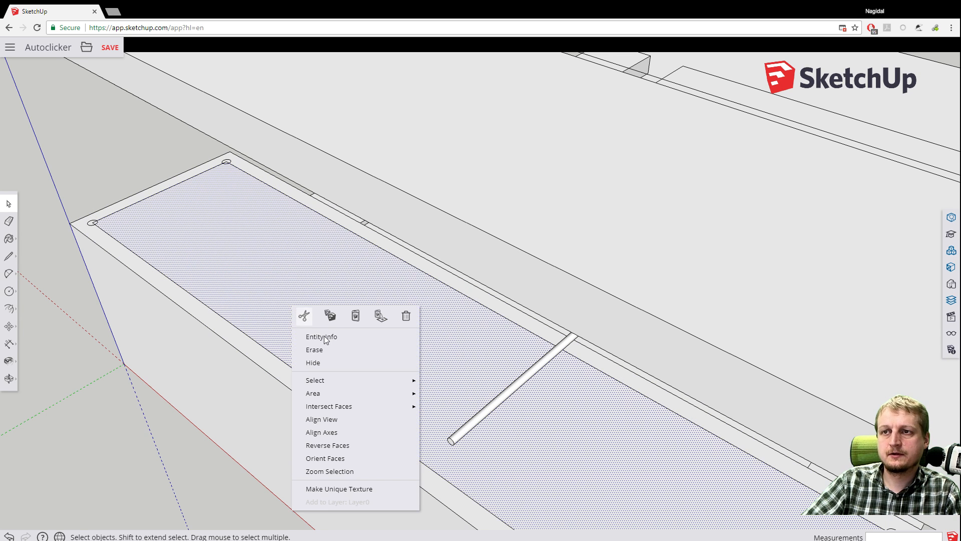
mouse_move(344, 381)
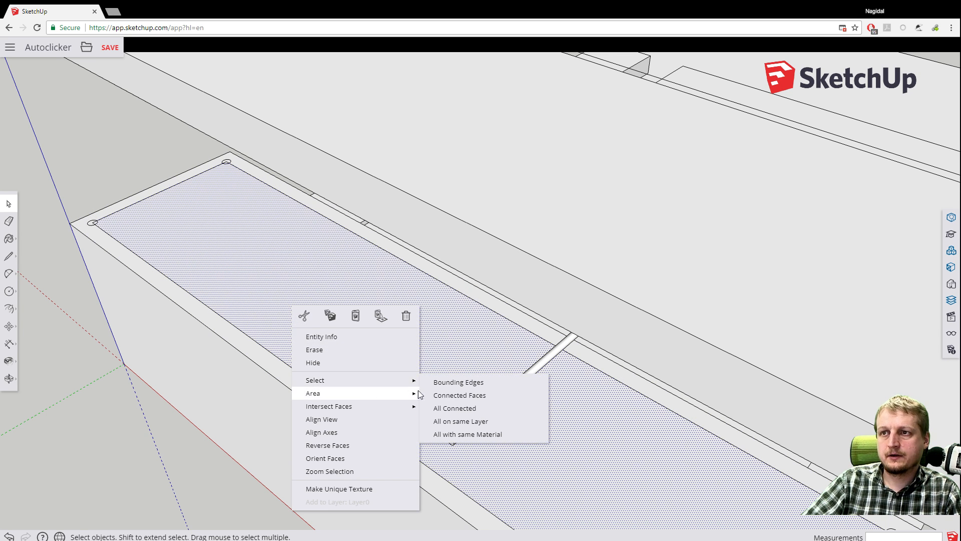
left_click(447, 384)
key("Delete")
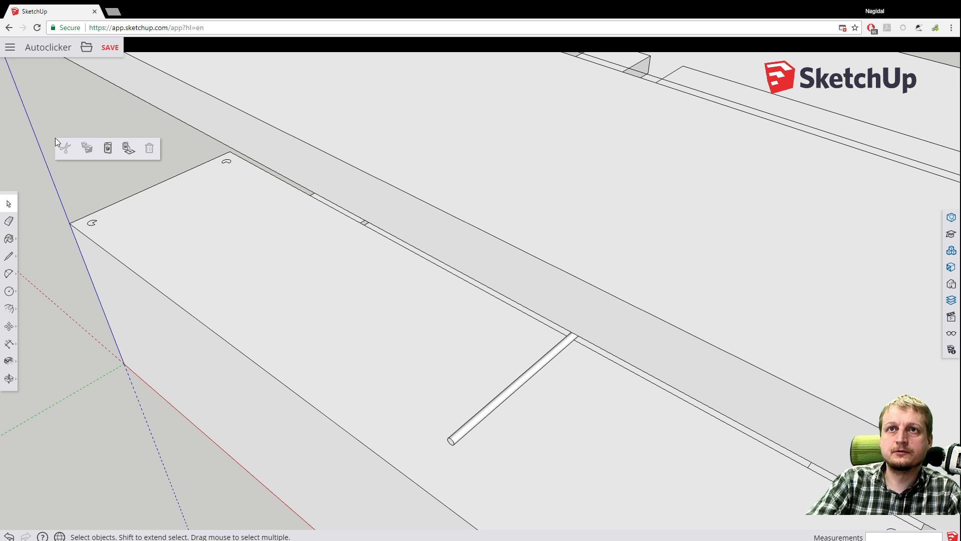
Undo the deletion of the inset face and its bounding edges.
scroll(75, 225, "up", 1)
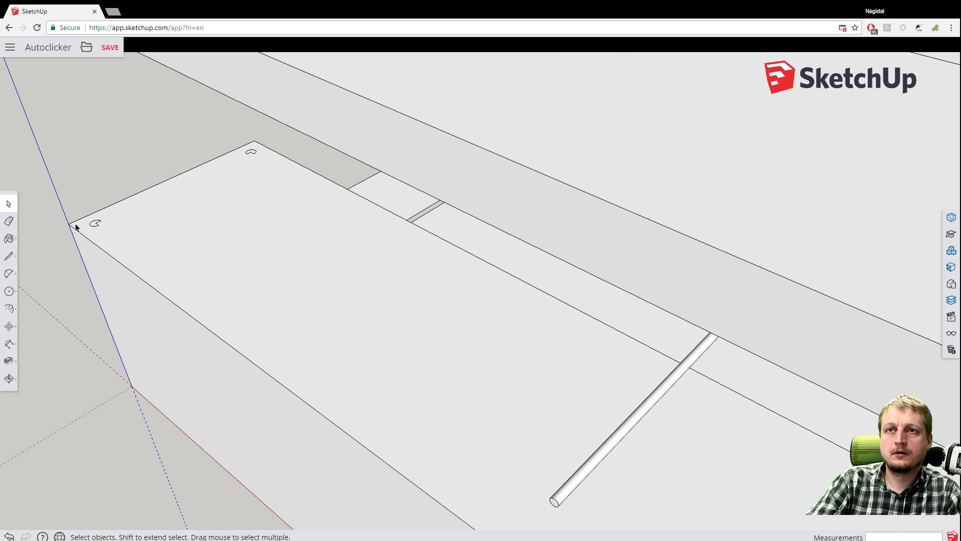
scroll(74, 224, "down", 2)
scroll(76, 227, "up", 2)
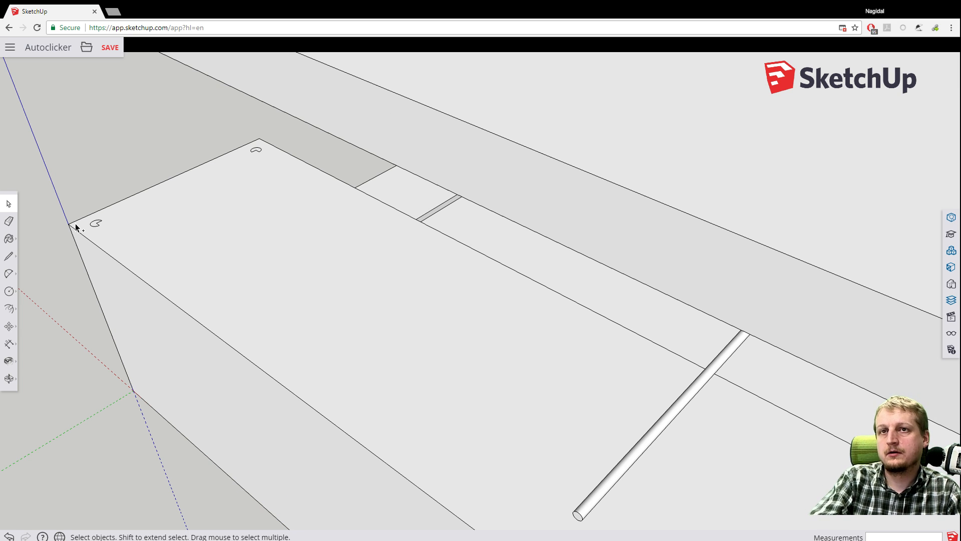
key("ctrl+z")
Delete the inset rectangle's two long edges and its short edge at the back end, keeping the corner circles.
scroll(96, 225, "up", 2)
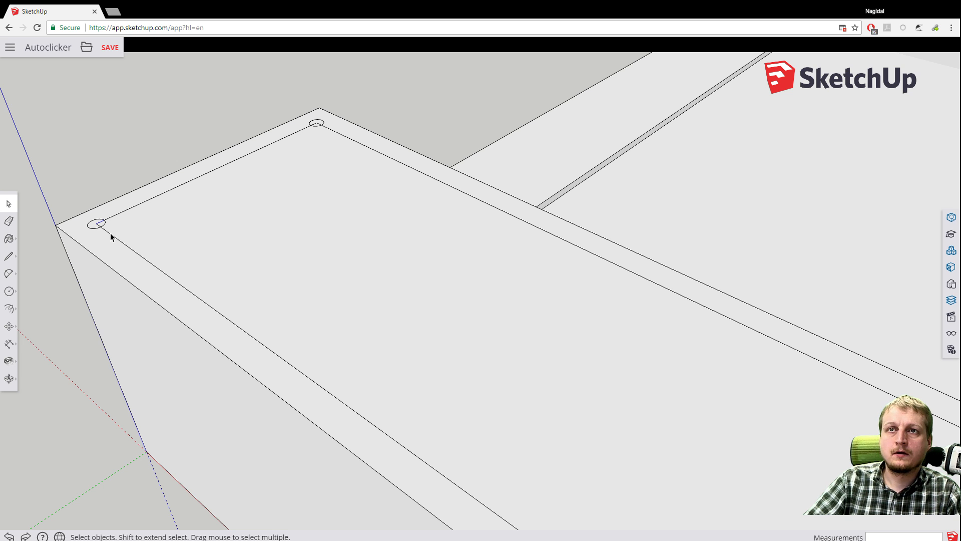
left_click(111, 232)
key("Delete")
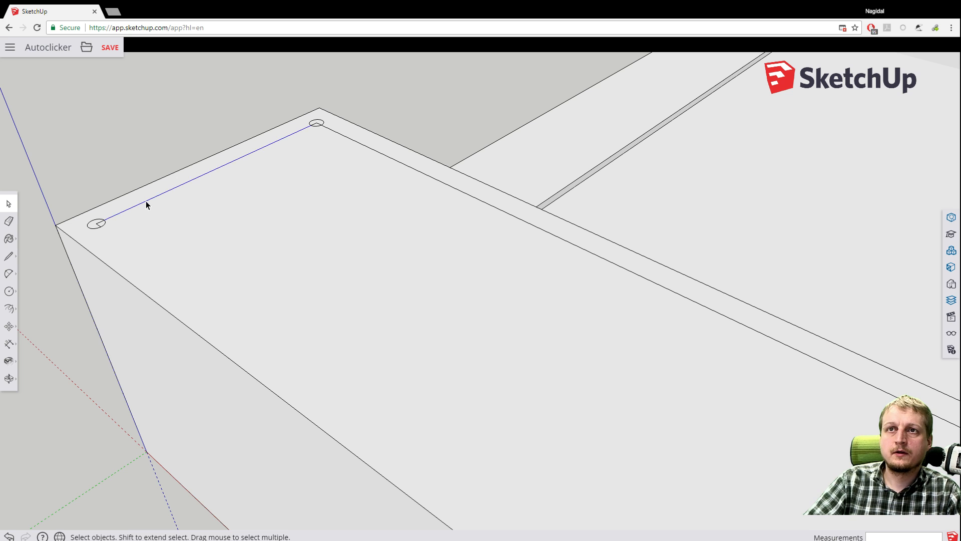
key("Delete")
left_click(350, 137)
key("Delete")
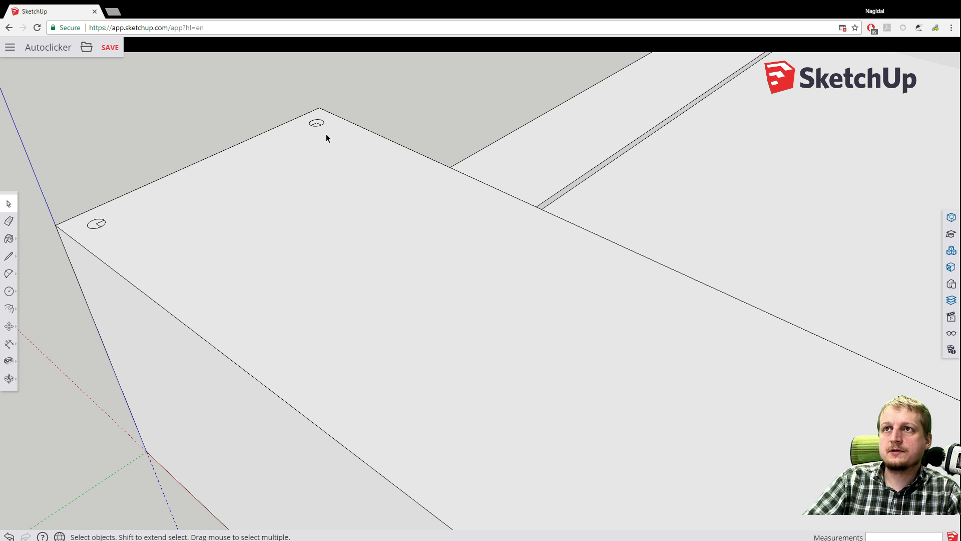
Delete the leftover corner segments inside the two circles at the back end.
scroll(320, 130, "up", 4)
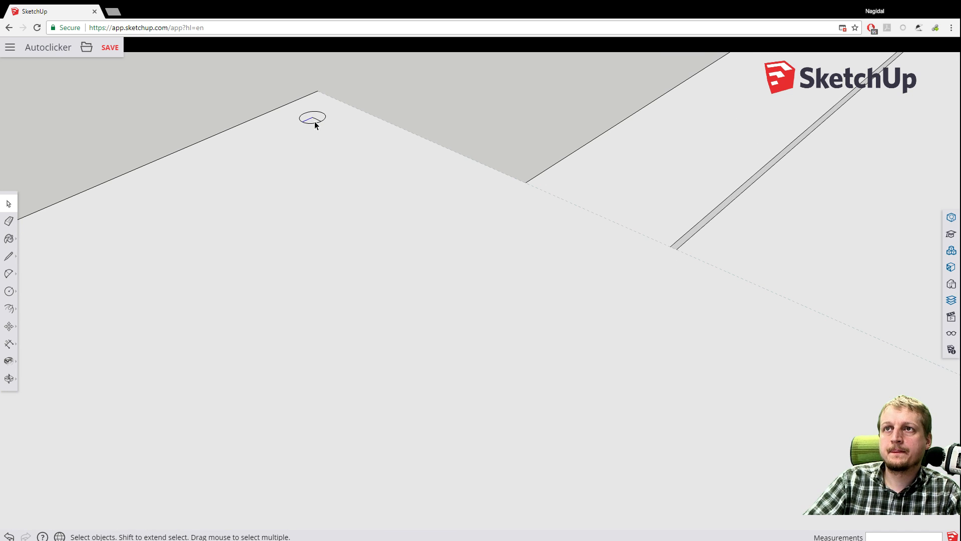
scroll(266, 159, "down", 4)
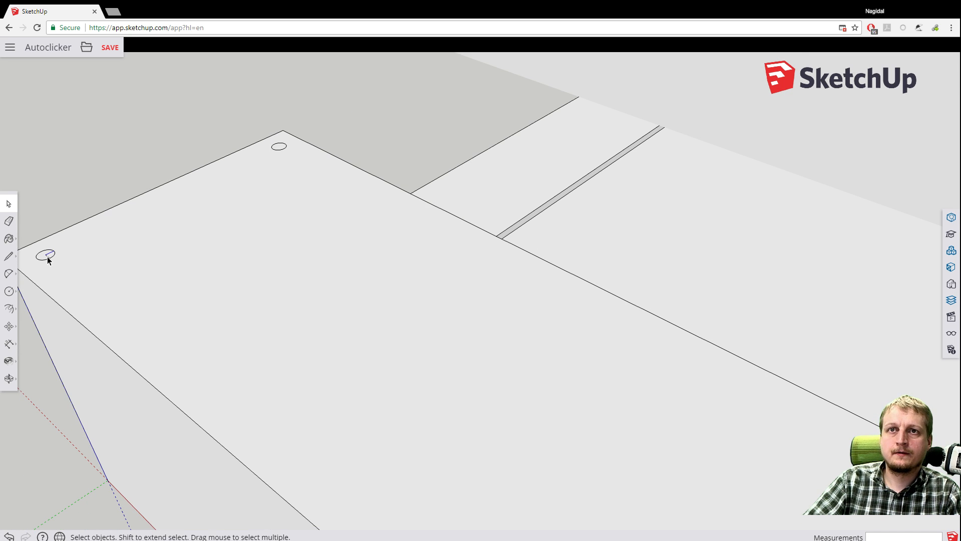
scroll(49, 256, "down", 3)
middle_click_drag(130, 251, 481, 443)
middle_click_drag(368, 419, 209, 362)
scroll(220, 368, "up", 2)
middle_click_drag(303, 441, 243, 314, "shift")
scroll(194, 311, "up", 4)
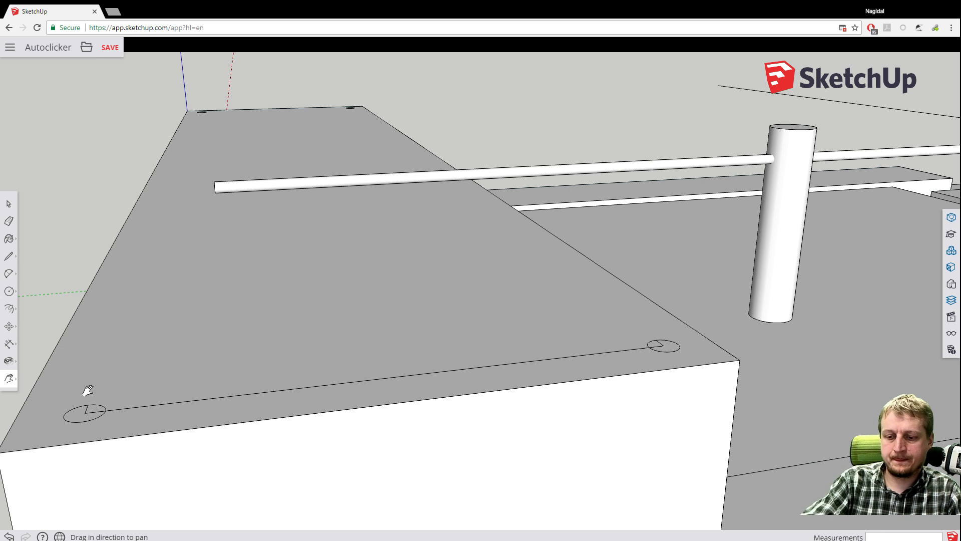
key("l")
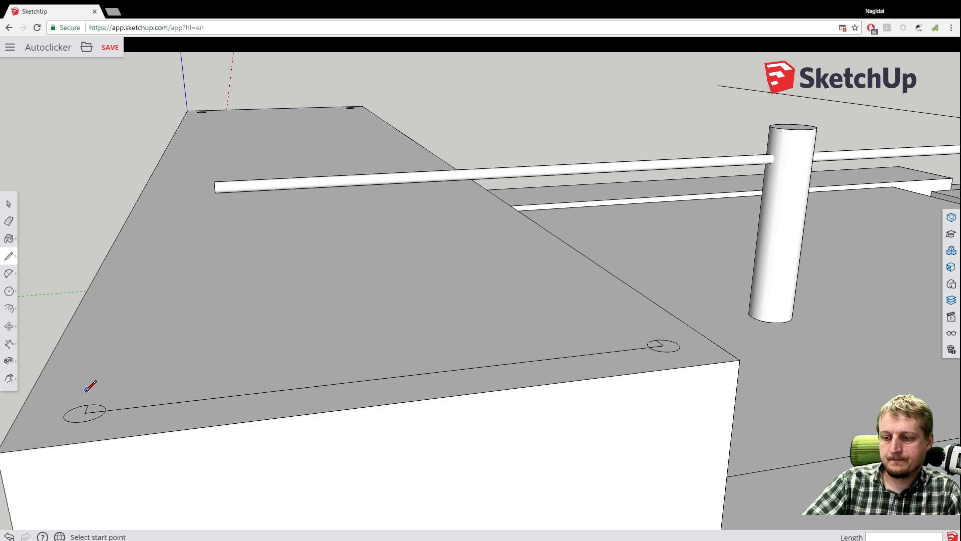
key("a")
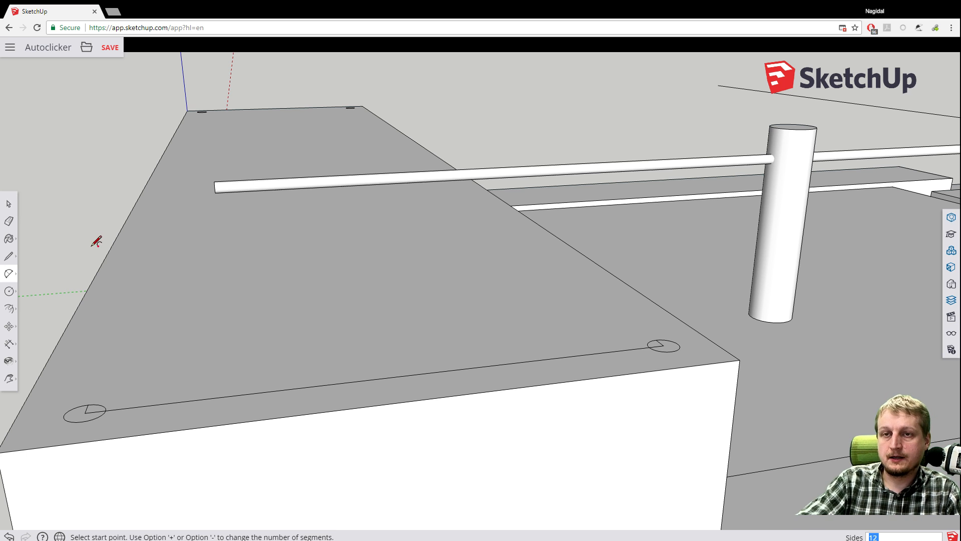
key("s")
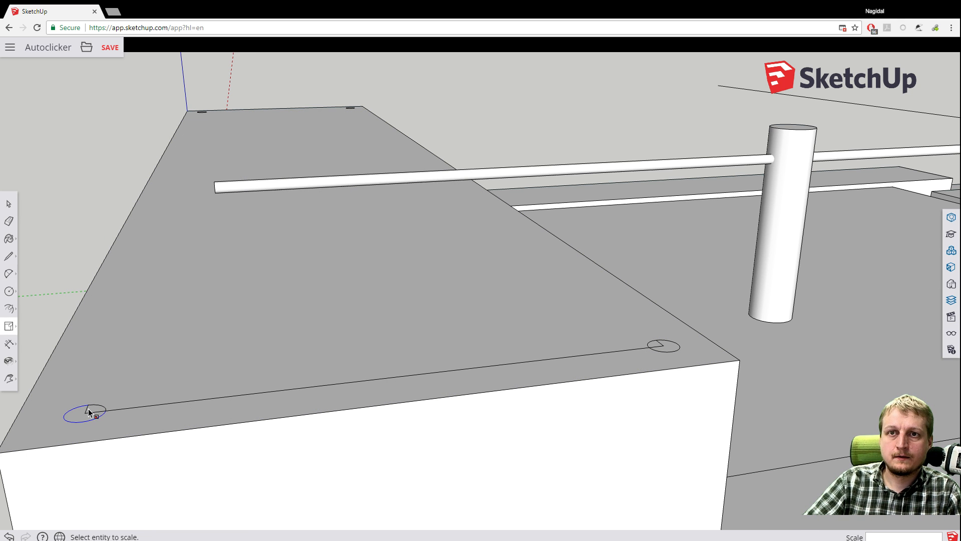
left_click(88, 408)
key("ctrl+y")
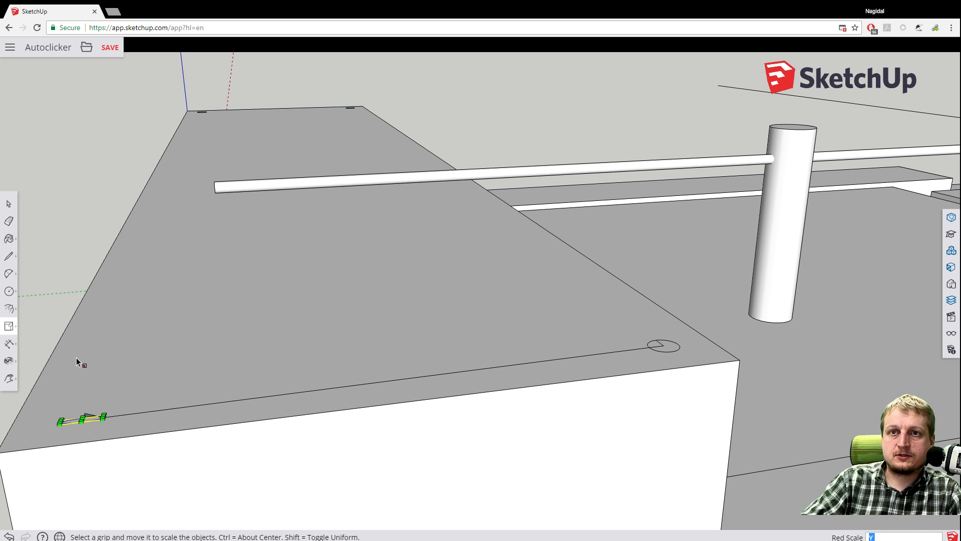
key("ctrl+z")
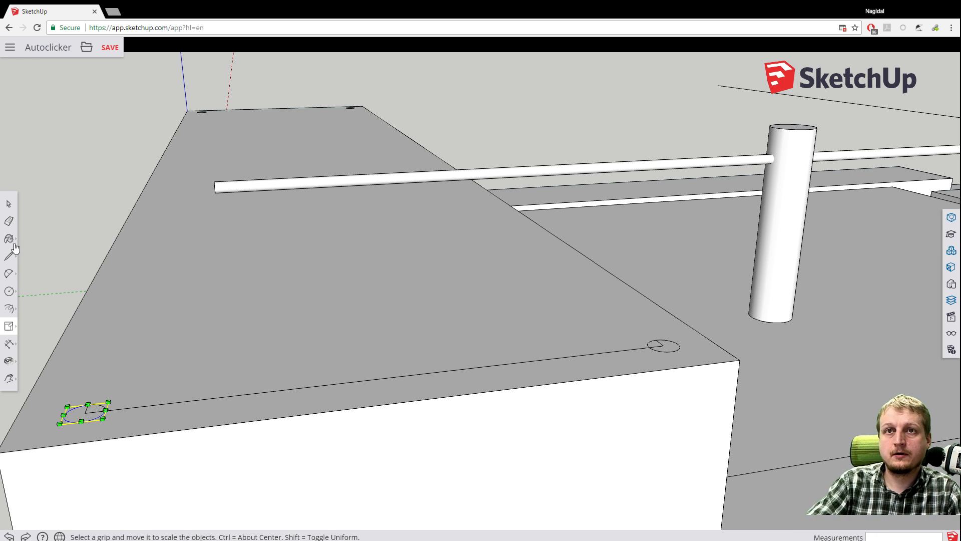
left_click(8, 205)
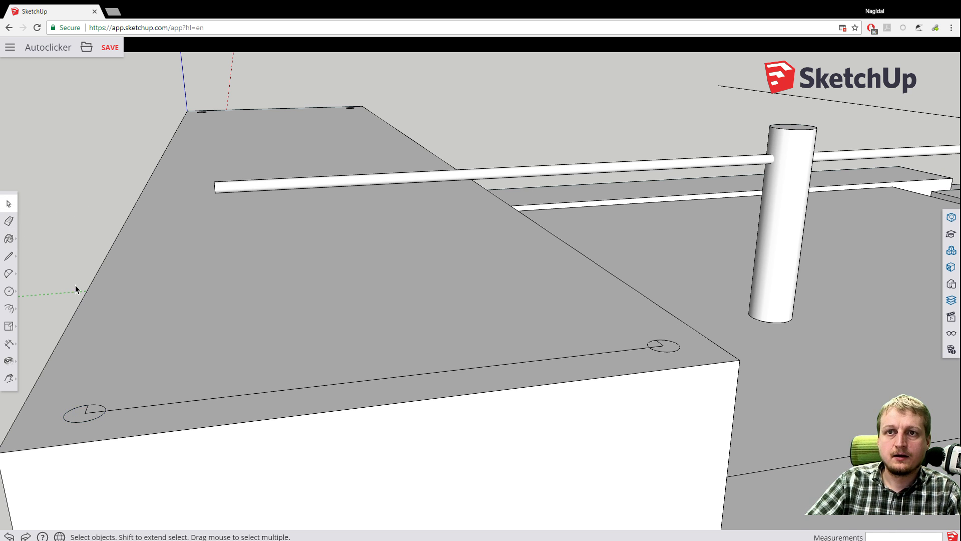
Delete the leftover corner segments inside the two front circles and the inset edge connecting them.
left_click(94, 414)
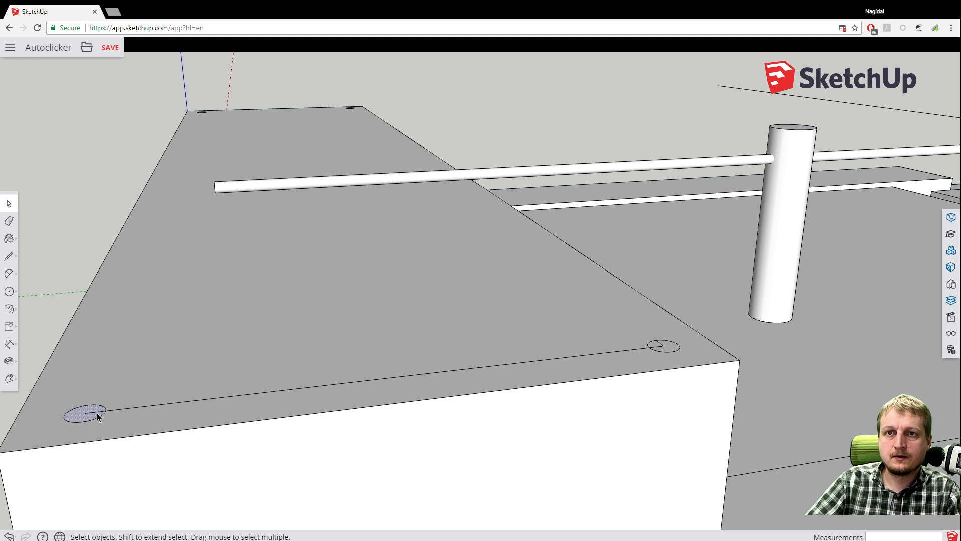
left_click(96, 413)
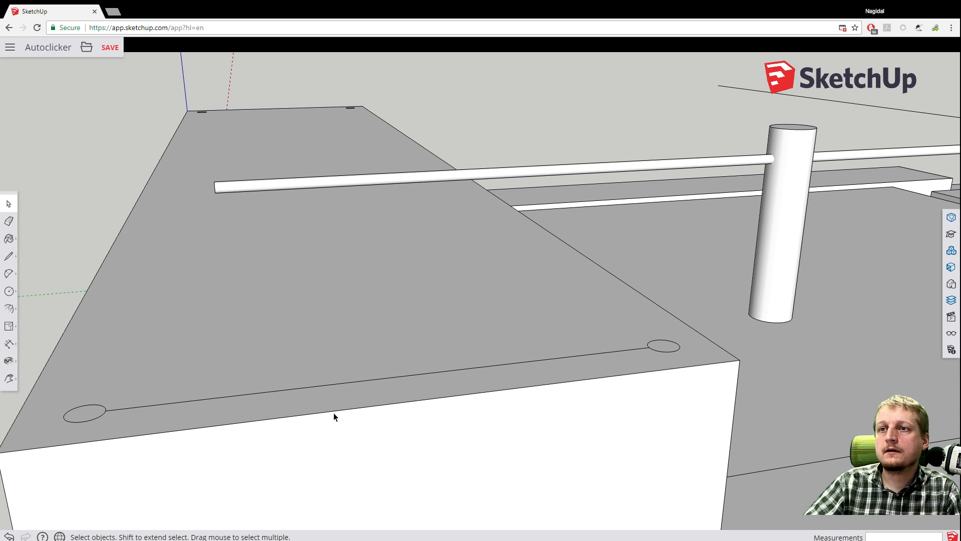
left_click(306, 389)
key("Delete")
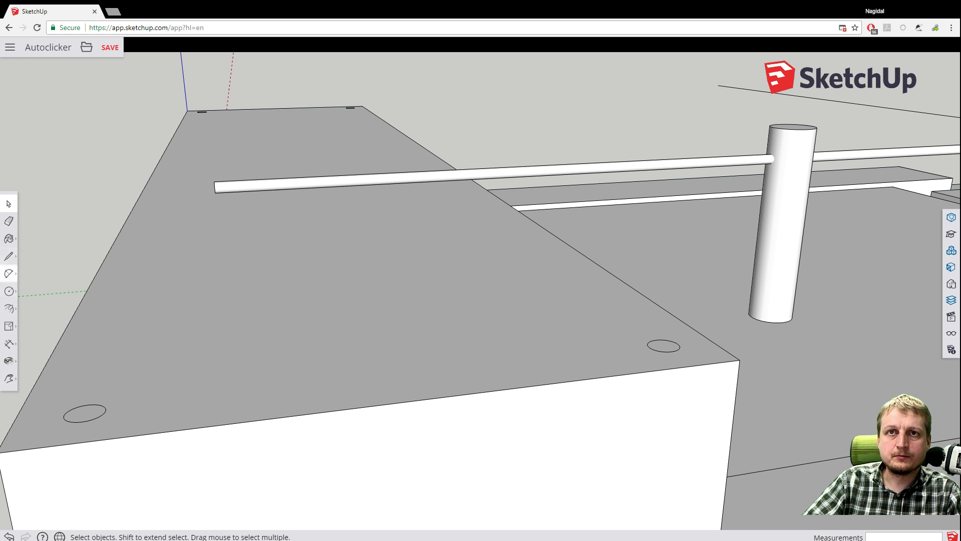
left_click(9, 291)
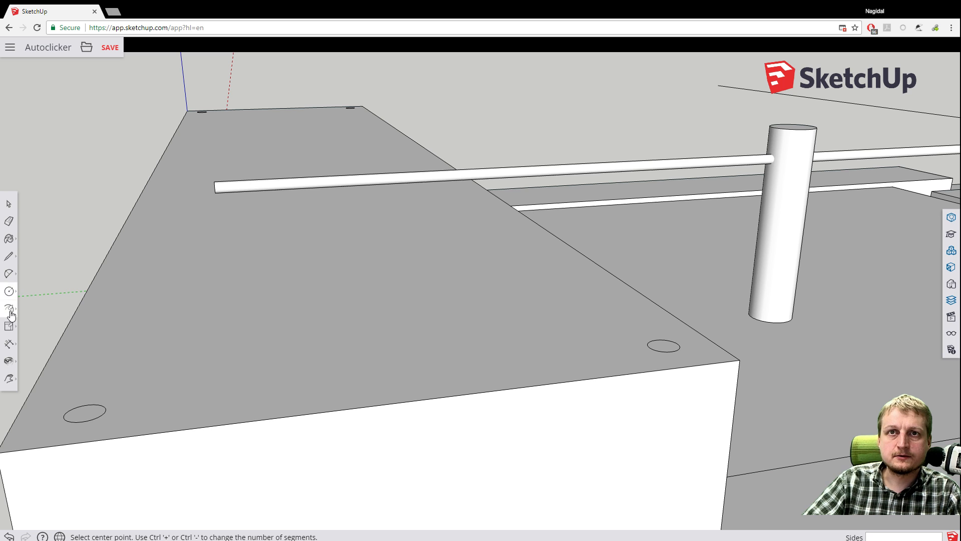
left_click(11, 312)
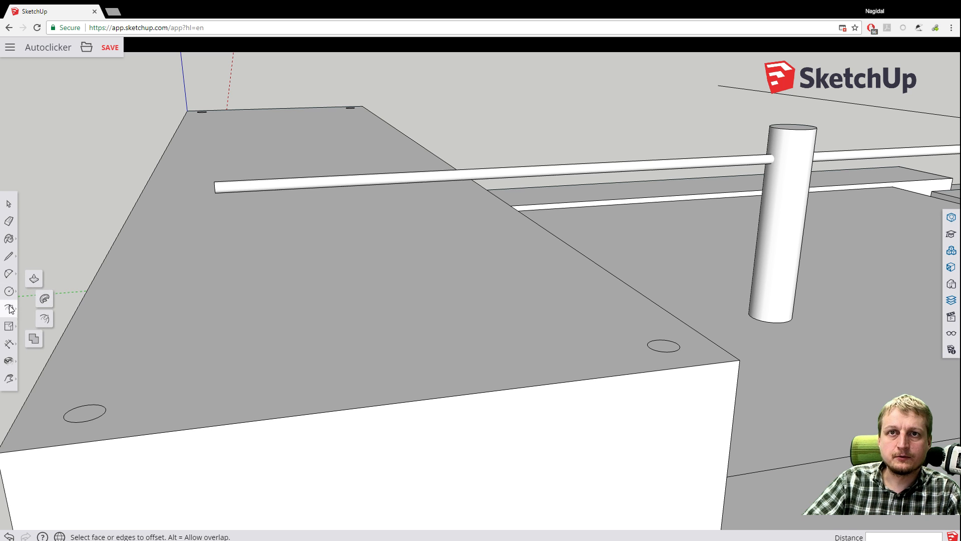
left_click(11, 326)
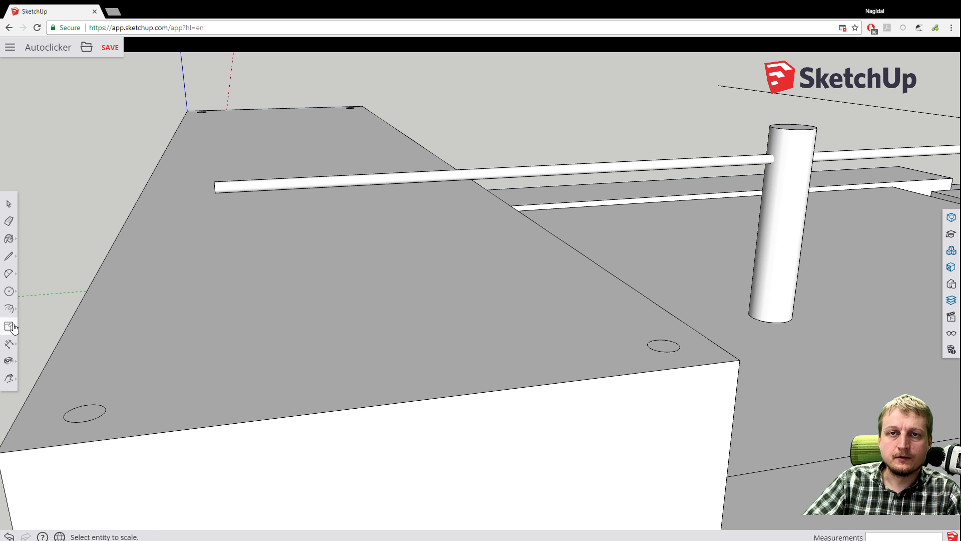
left_click(11, 344)
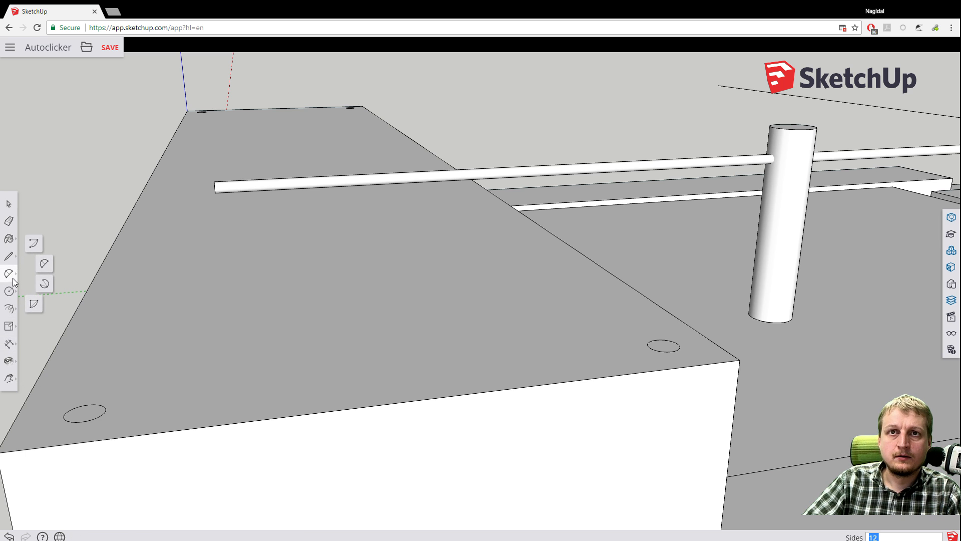
left_click(12, 294)
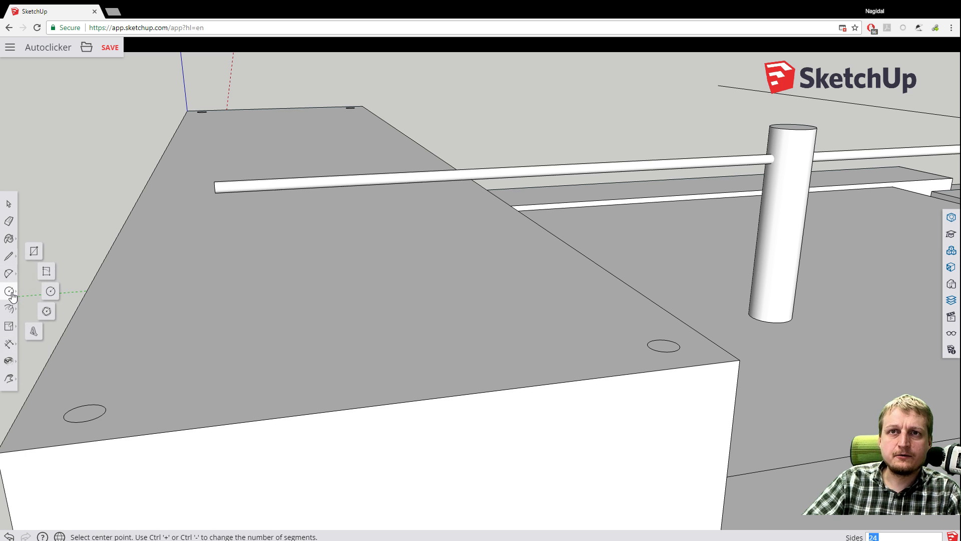
left_click(9, 256)
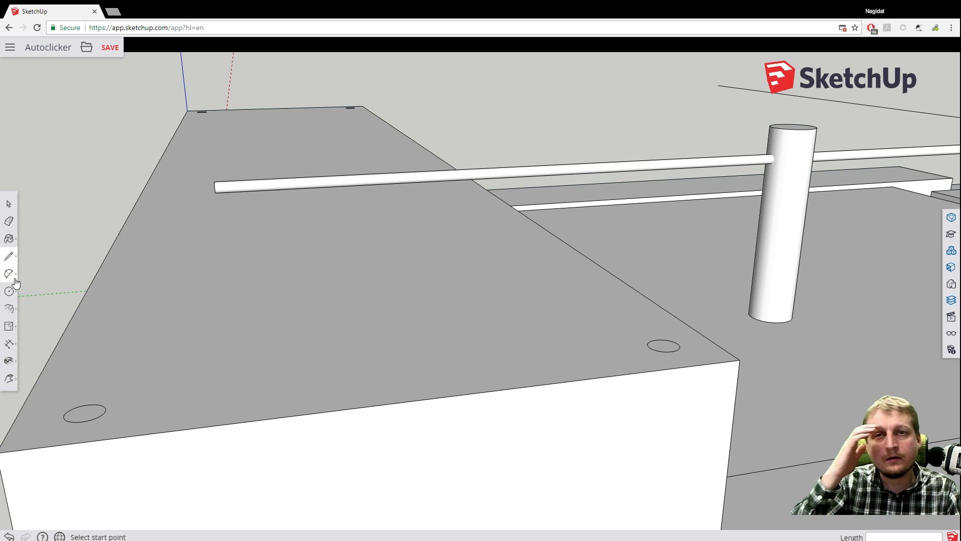
left_click(9, 374)
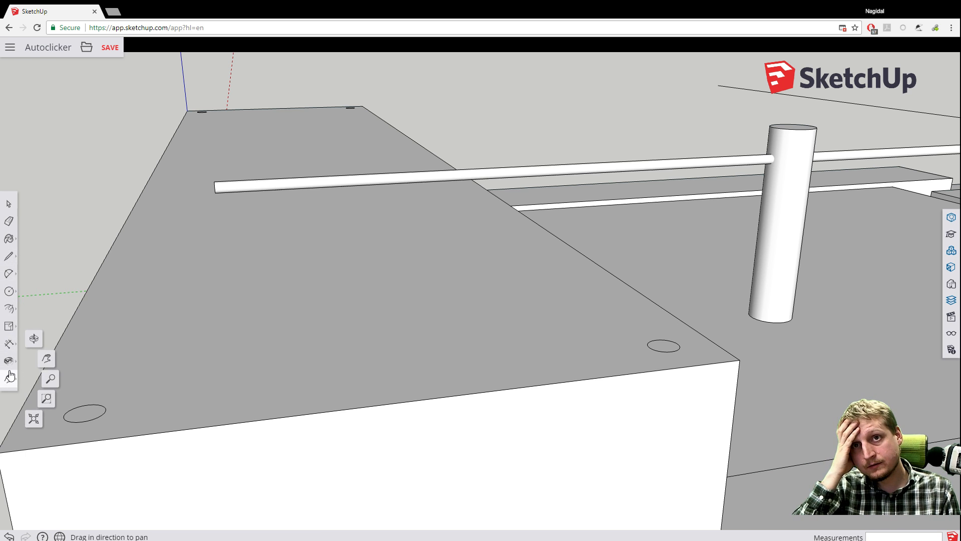
left_click(9, 361)
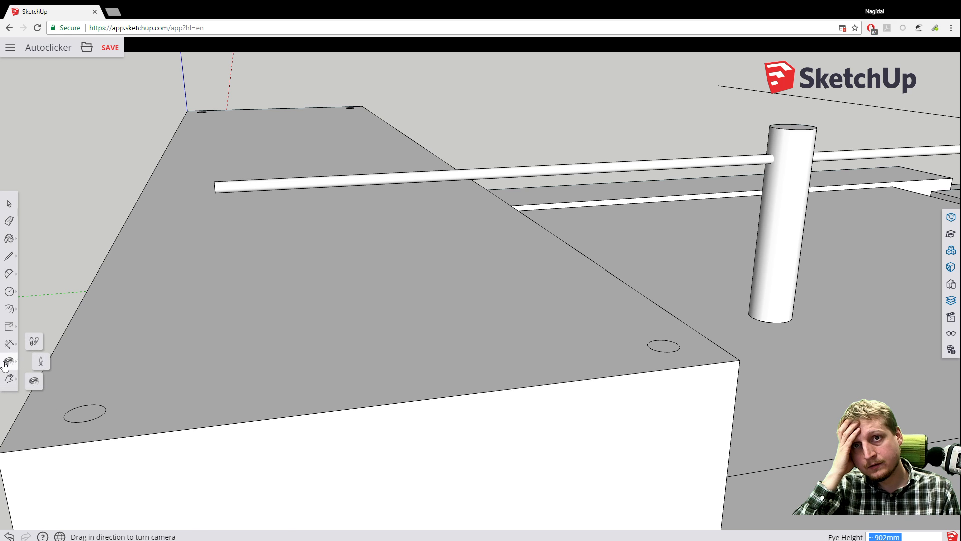
left_click(6, 346)
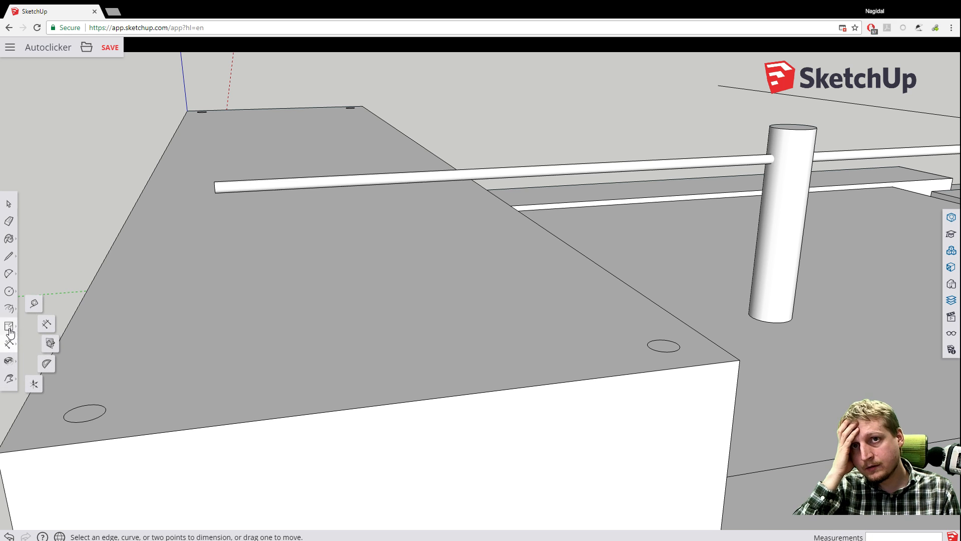
left_click(9, 326)
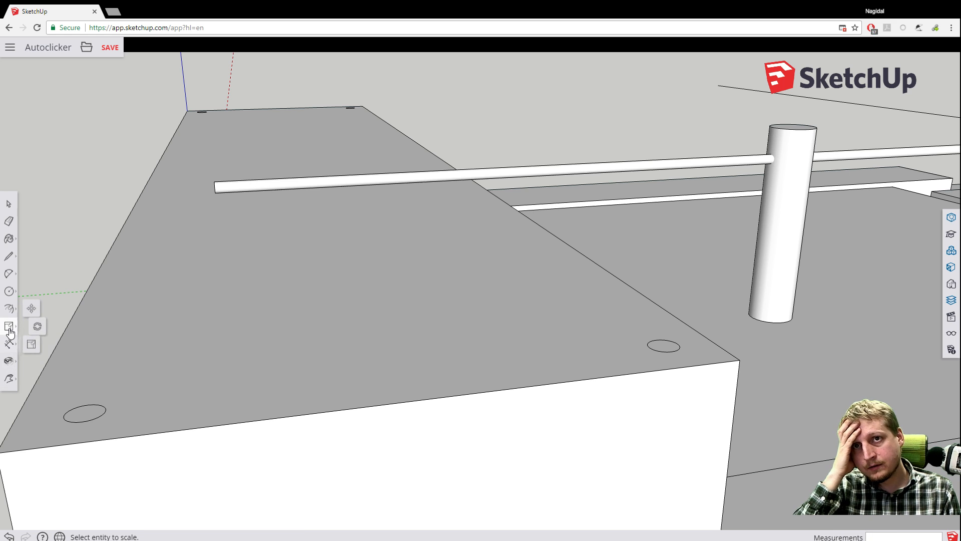
left_click(9, 294)
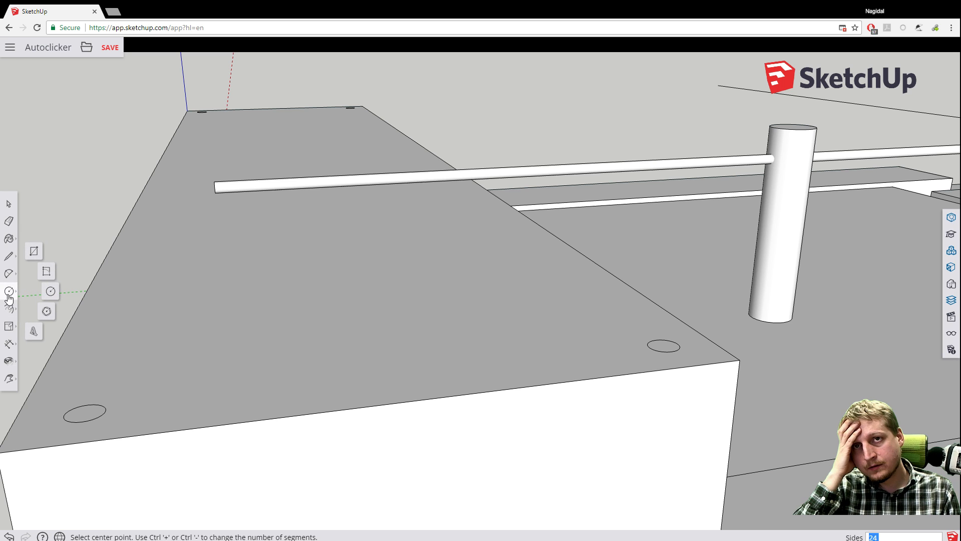
left_click(9, 274)
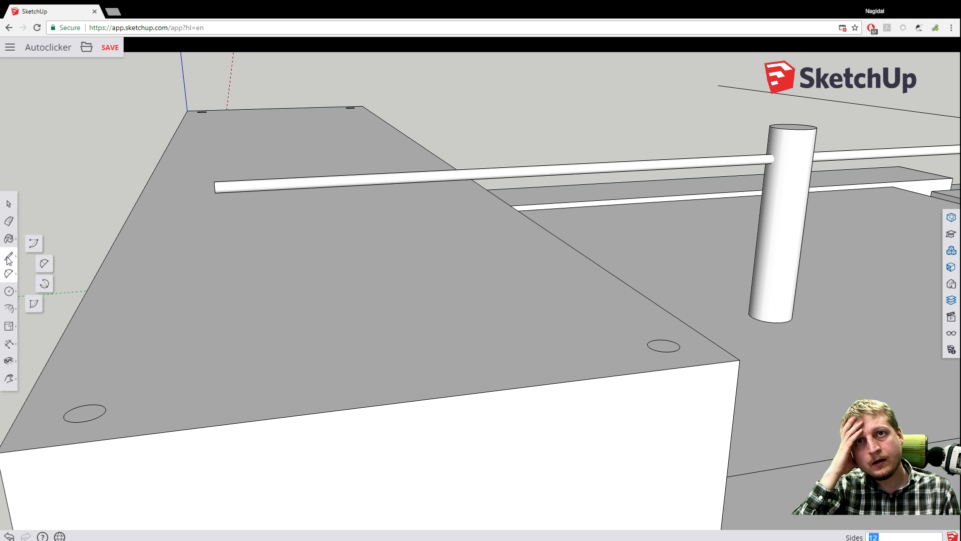
left_click(9, 239)
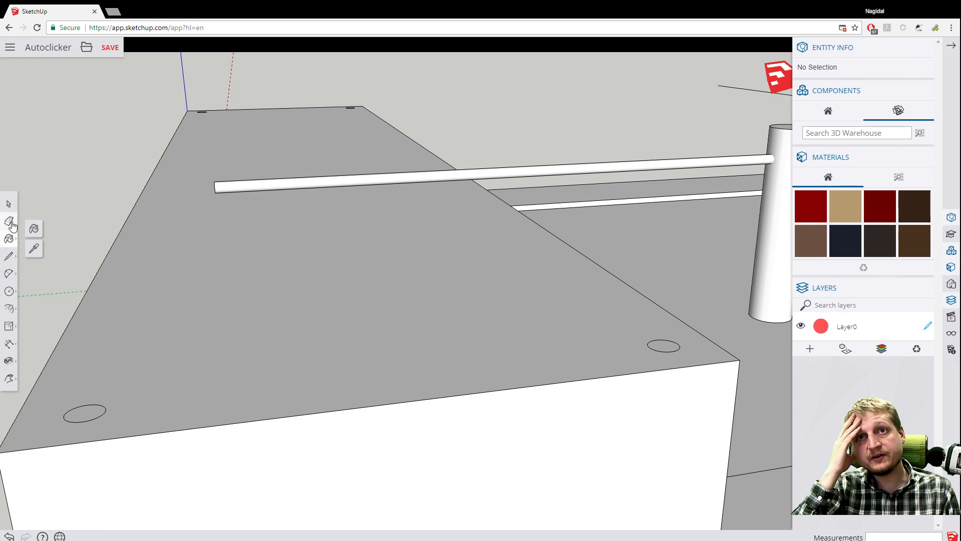
left_click(11, 222)
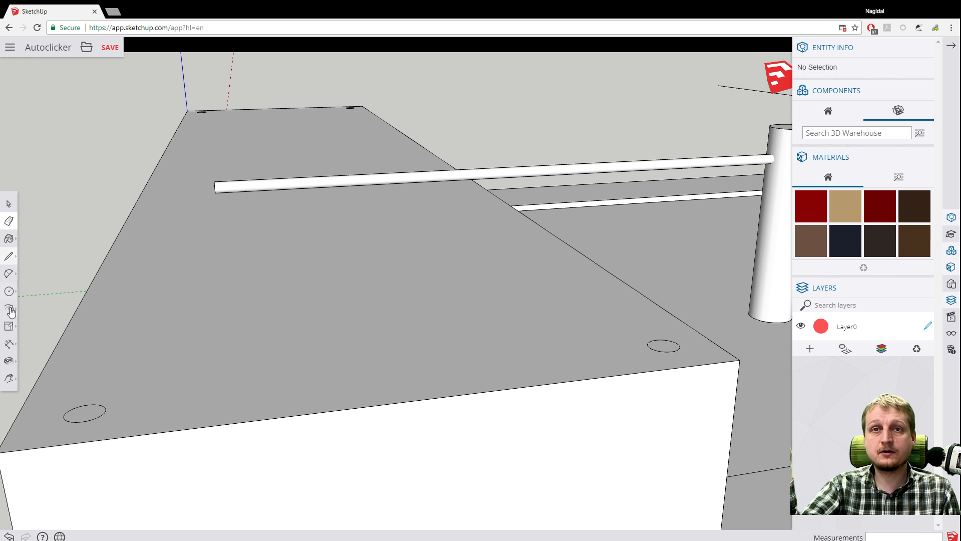
left_click(10, 350)
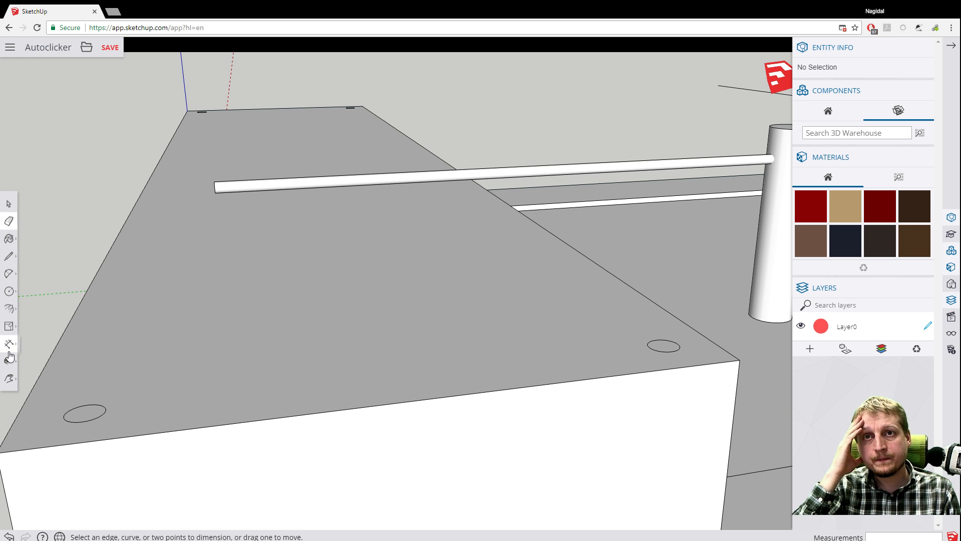
left_click(9, 204)
left_click(78, 414)
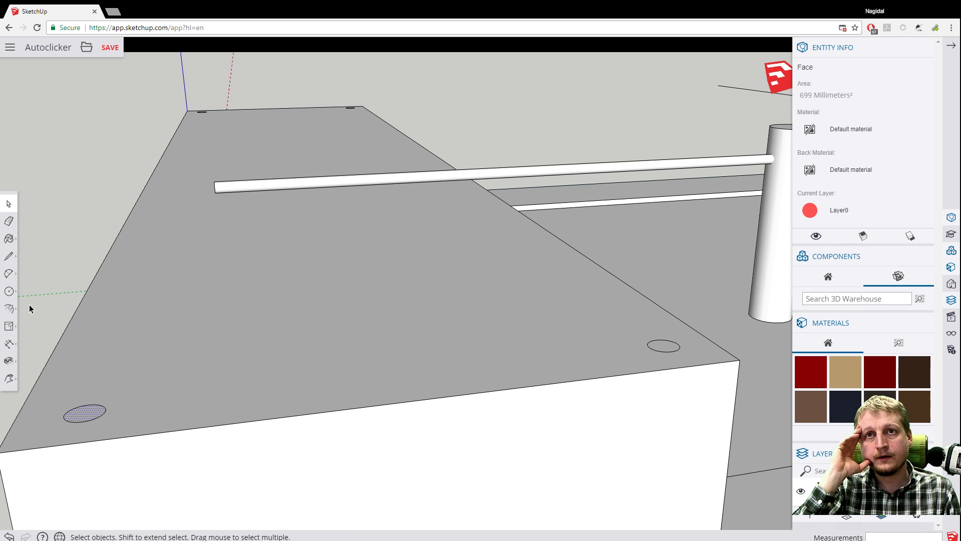
left_click(10, 327)
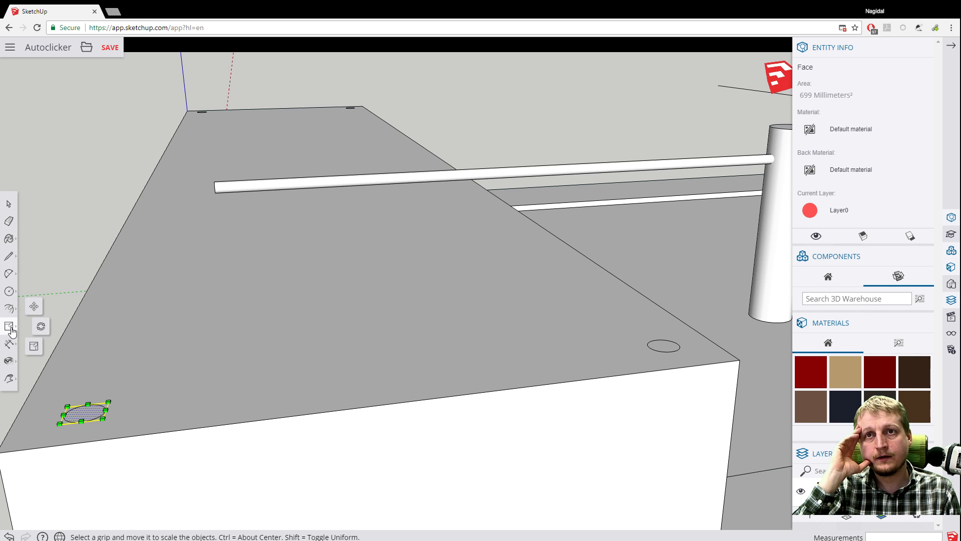
left_click(9, 344)
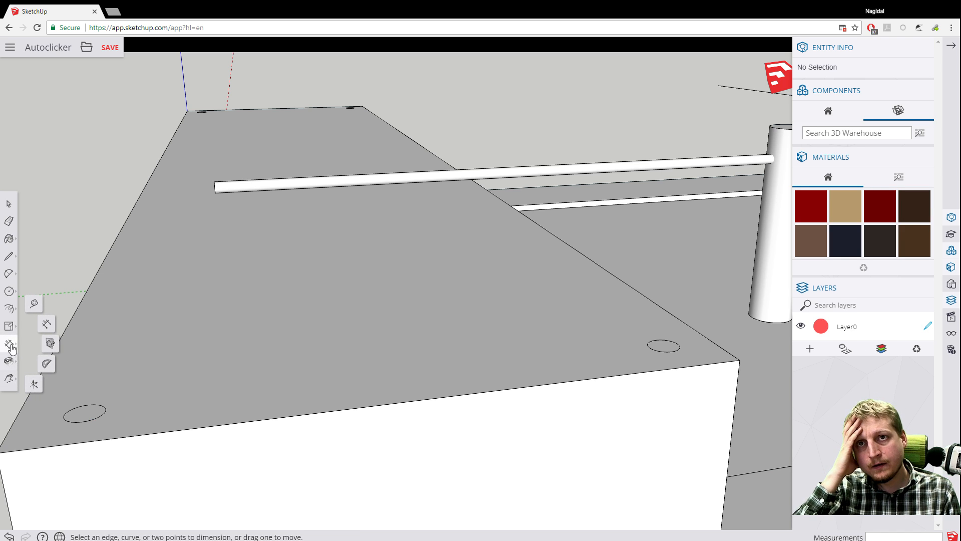
Try to push/pull one front corner circle on the raised end's top face upward by about 94 mm into a post.
left_click(8, 204)
left_click(143, 219)
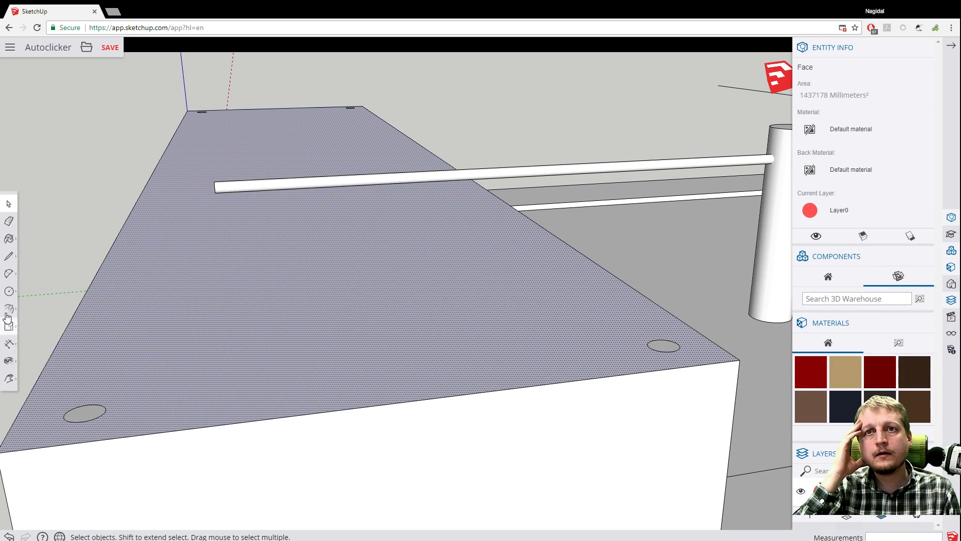
left_click(9, 292)
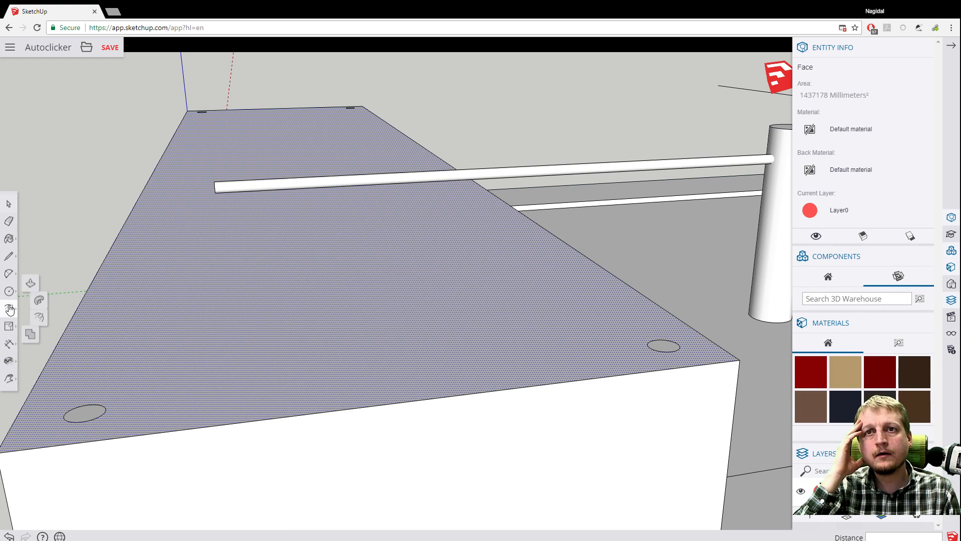
left_click(34, 278)
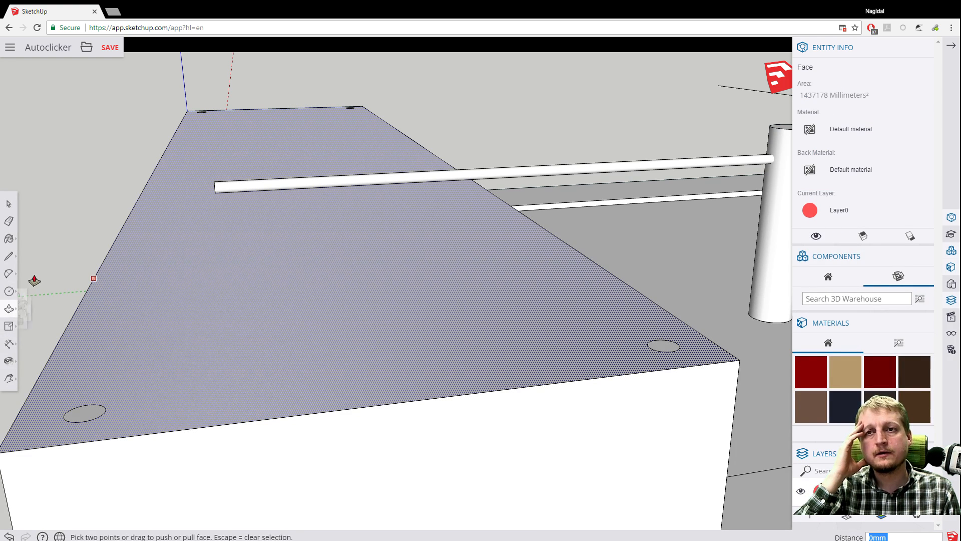
left_click(9, 204)
left_click(95, 411)
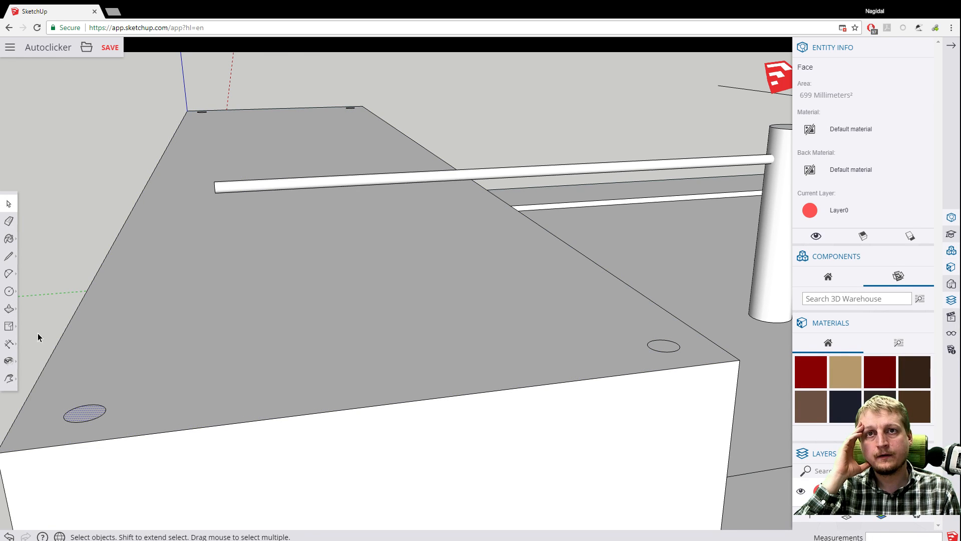
left_click(9, 312)
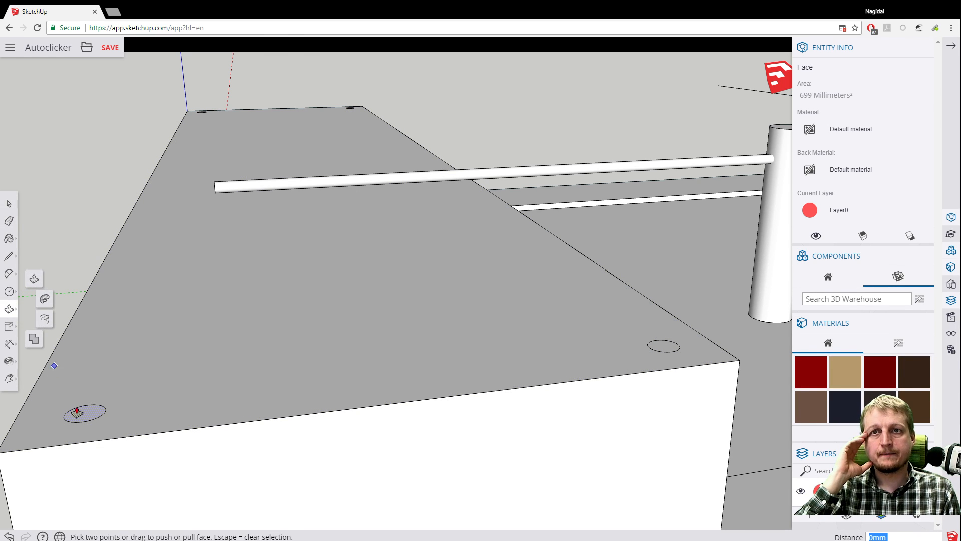
left_click(33, 287)
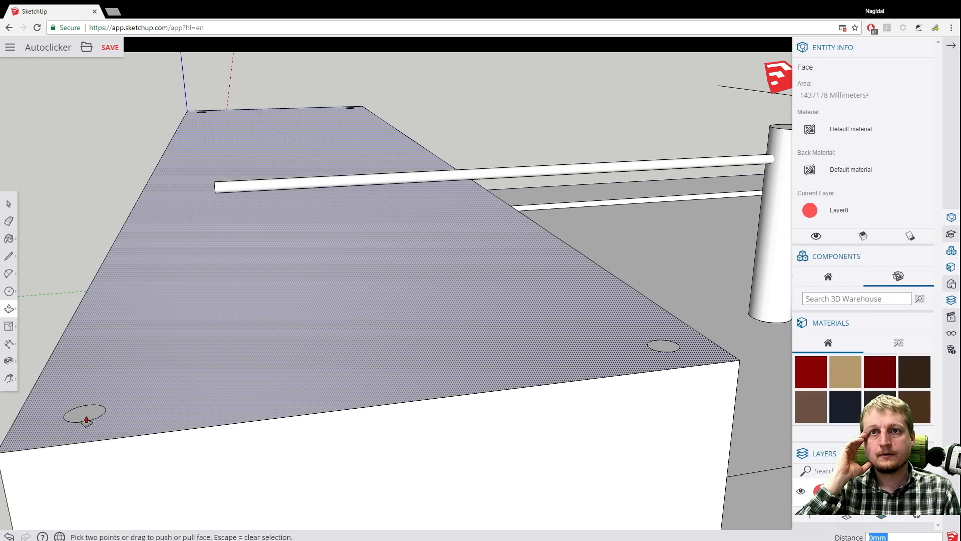
left_click(90, 416)
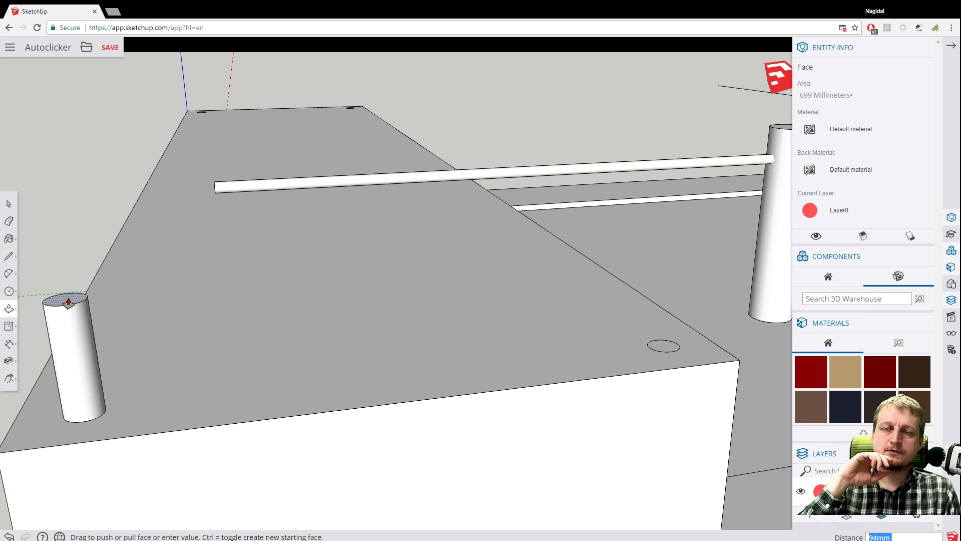
left_click(68, 302)
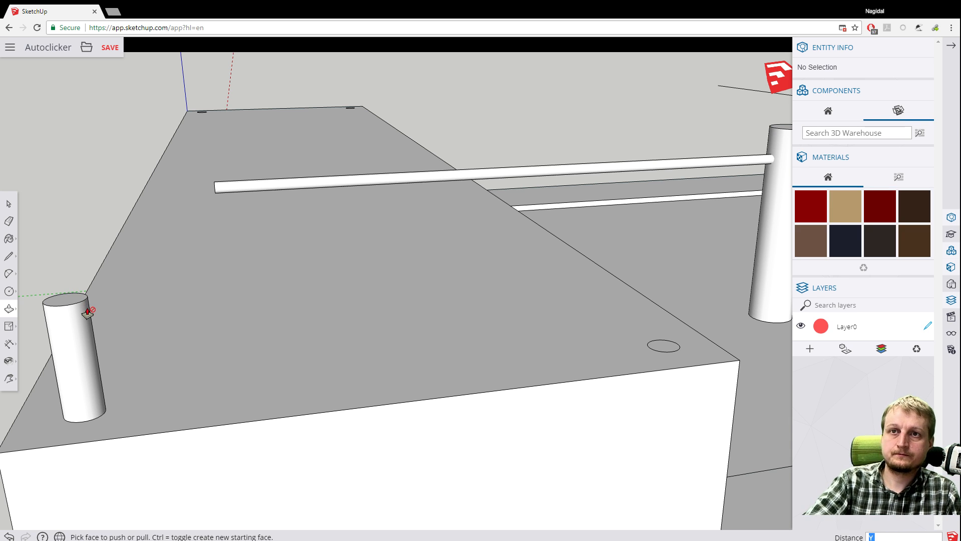
Select the circle face at the raised end's back outer corner, next to the blue axis.
mouse_move(77, 307)
middle_mouse_down()
mouse_move(92, 189)
mouse_move(83, 164)
mouse_move(176, 345)
mouse_move(135, 309)
mouse_move(62, 305)
middle_mouse_up()
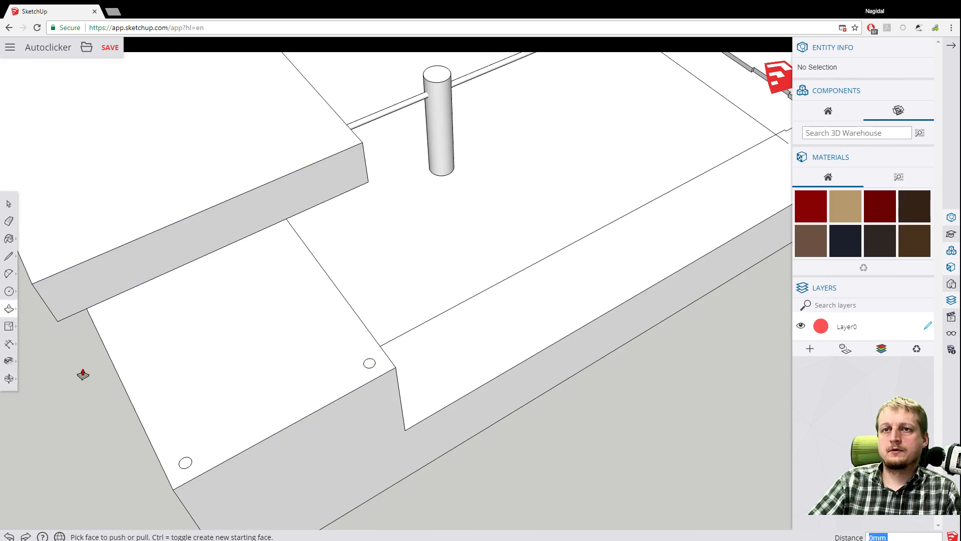
middle_click_drag(83, 375, 172, 239)
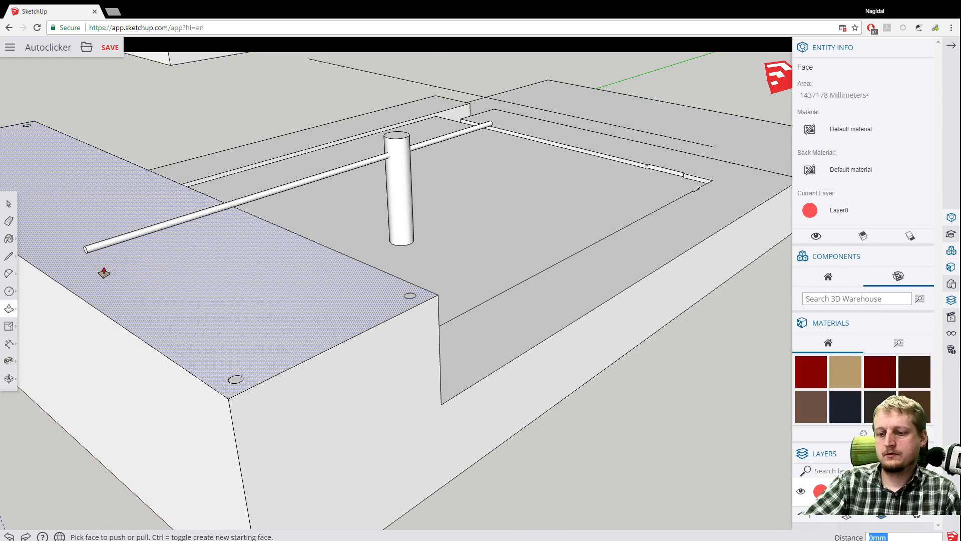
middle_click_drag(104, 273, 333, 249, "shift")
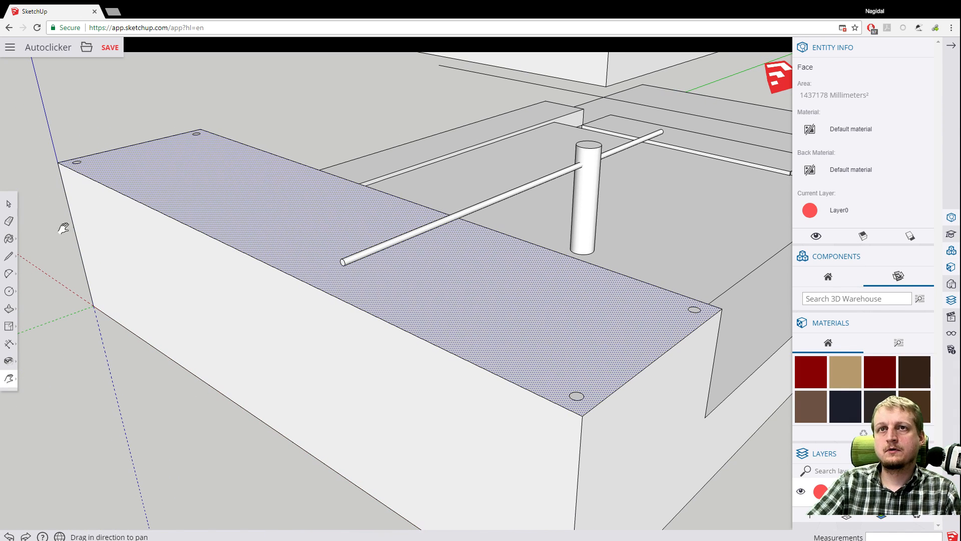
key("space")
left_click(78, 163)
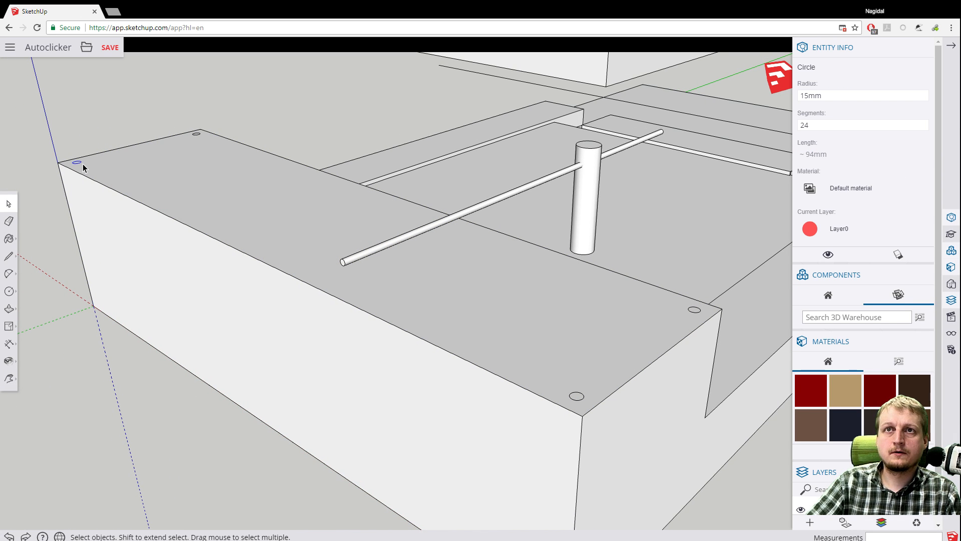
scroll(84, 167, "up", 6)
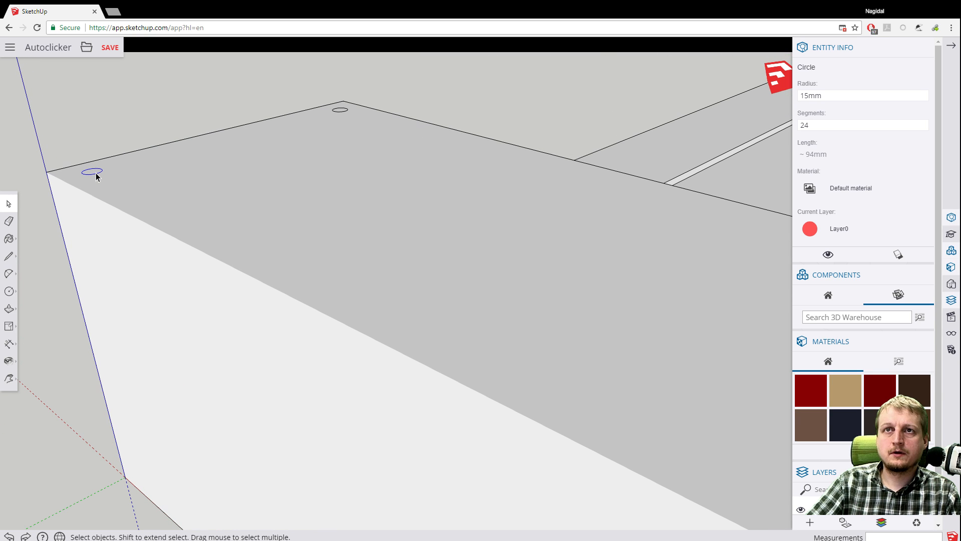
left_click(69, 154)
left_click(91, 172)
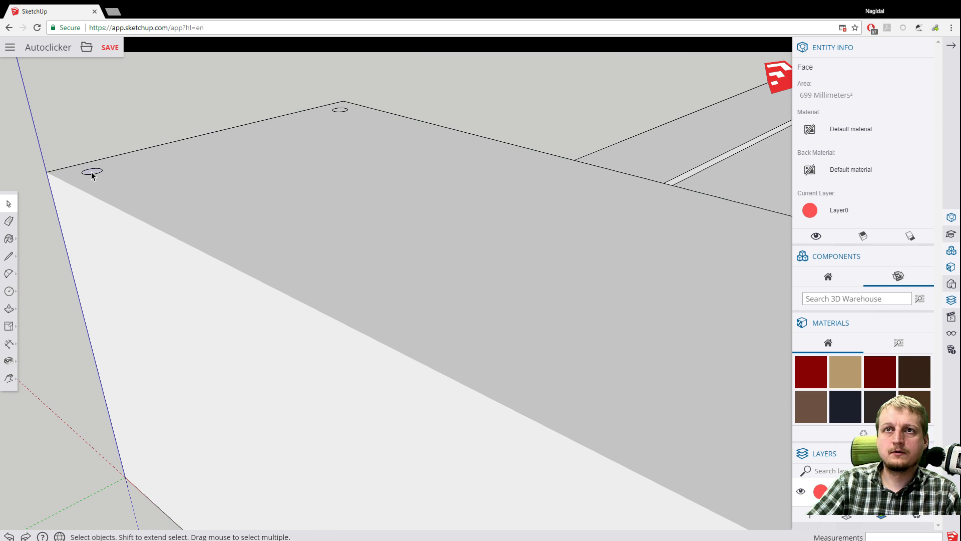
Extend the selection to the other back-end circle's face and edge and the first circle's edge.
left_click(340, 111, "shift")
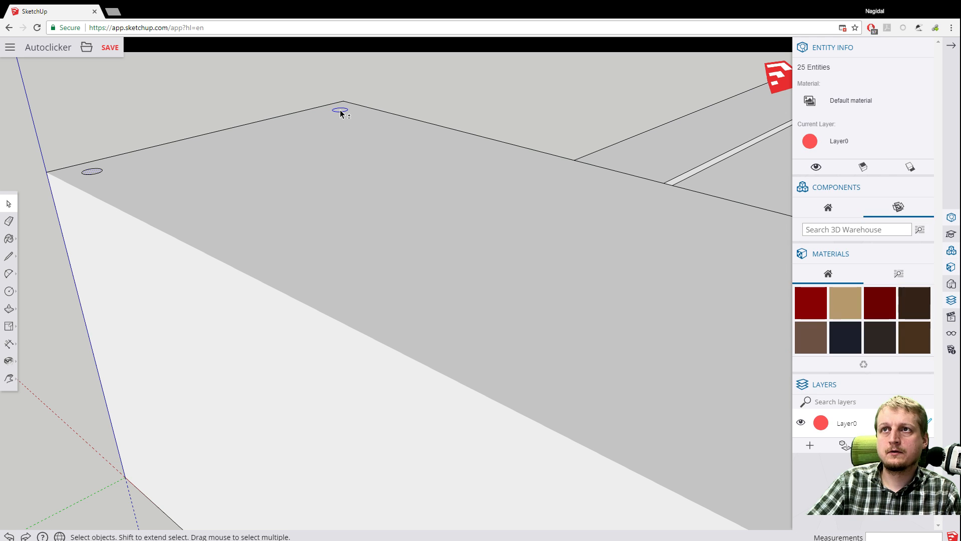
left_click(340, 111, "shift")
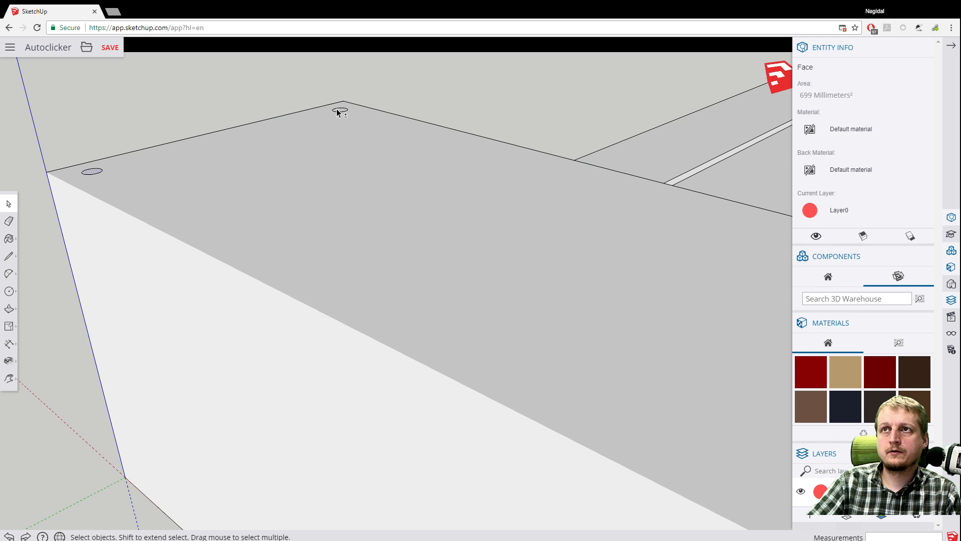
left_click(339, 111, "shift")
scroll(260, 96, "up", 3)
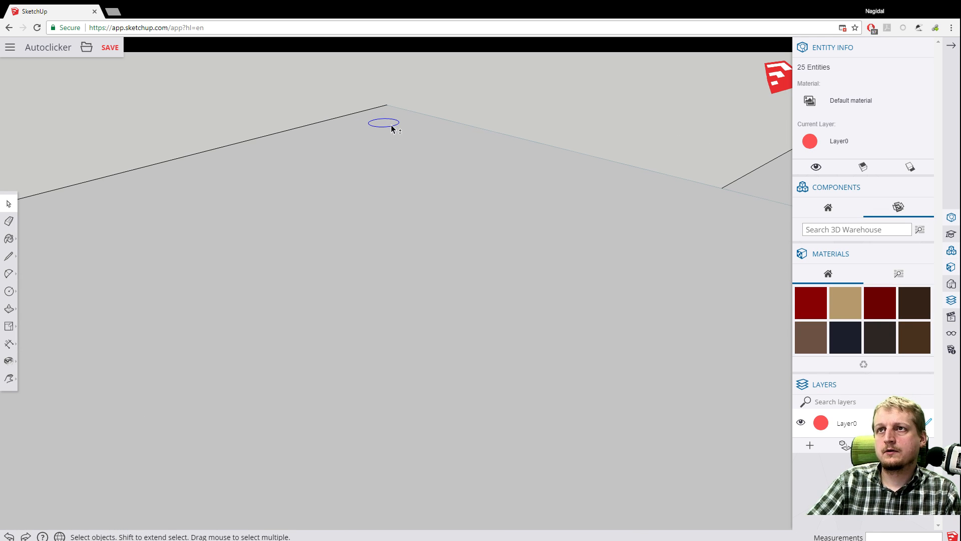
scroll(305, 145, "down", 4)
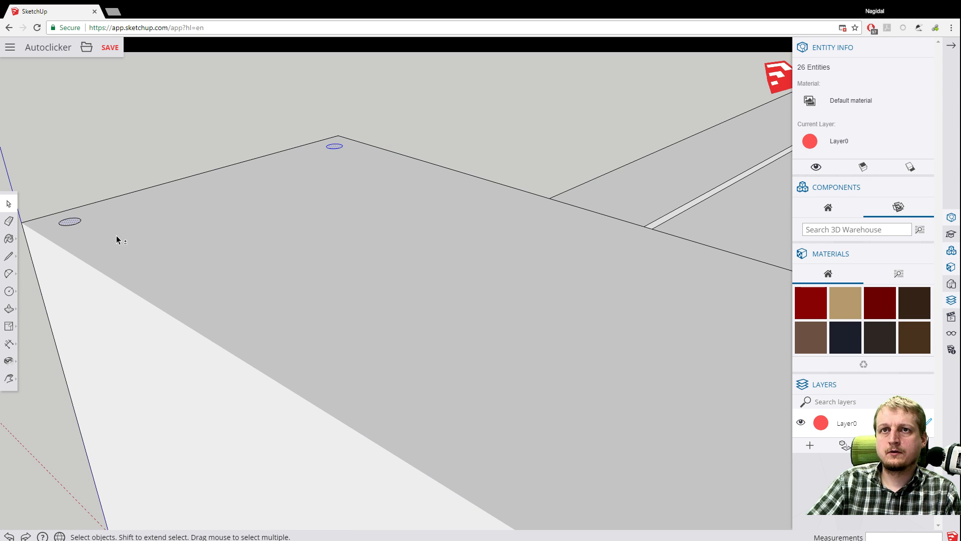
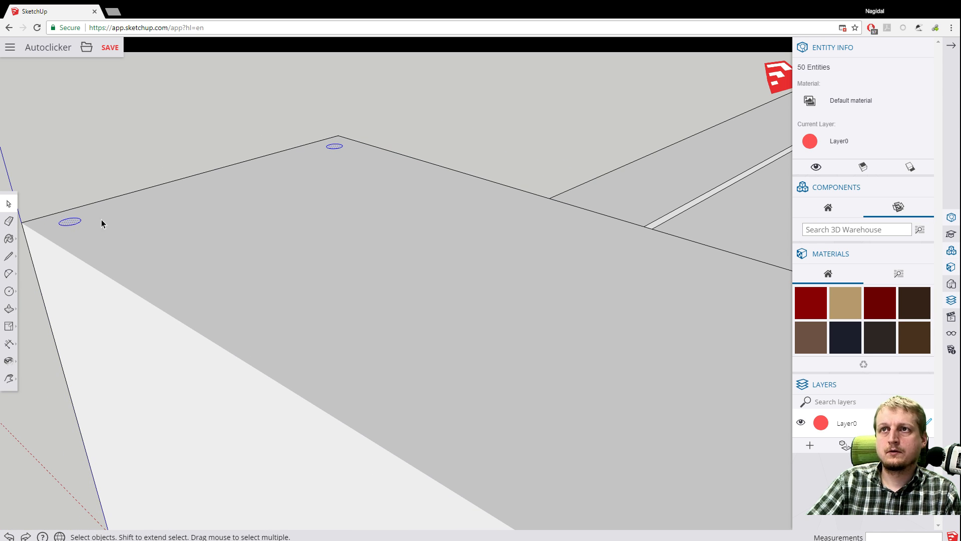
Extend the selection to the face of the front corner circle on the raised end's inner side, nearest the vertical post.
scroll(146, 206, "down", 4)
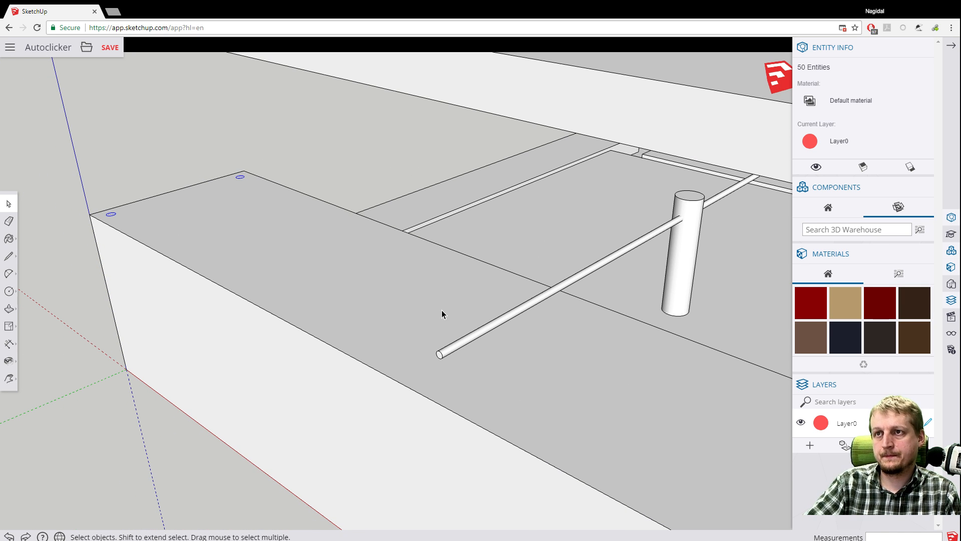
key("h")
left_click_drag(431, 298, 508, 298)
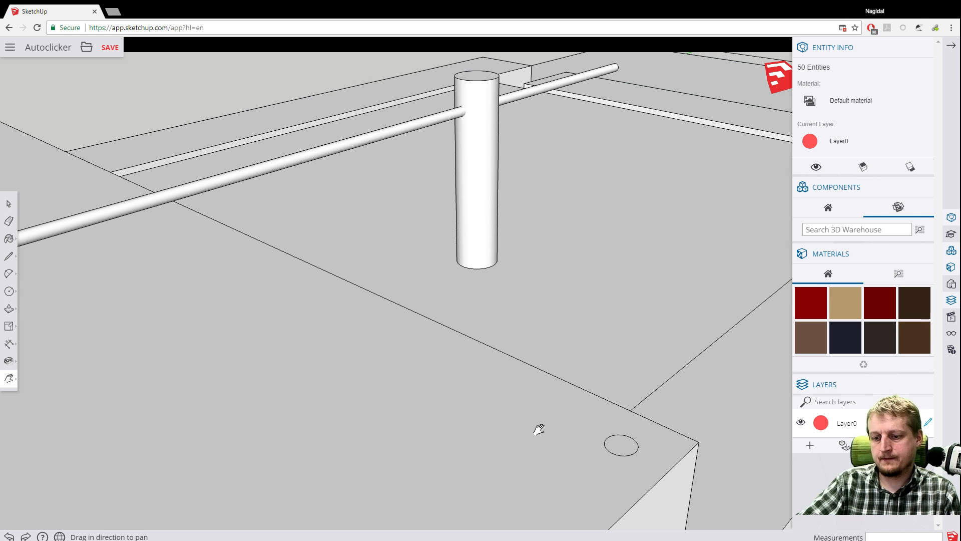
left_click(9, 203)
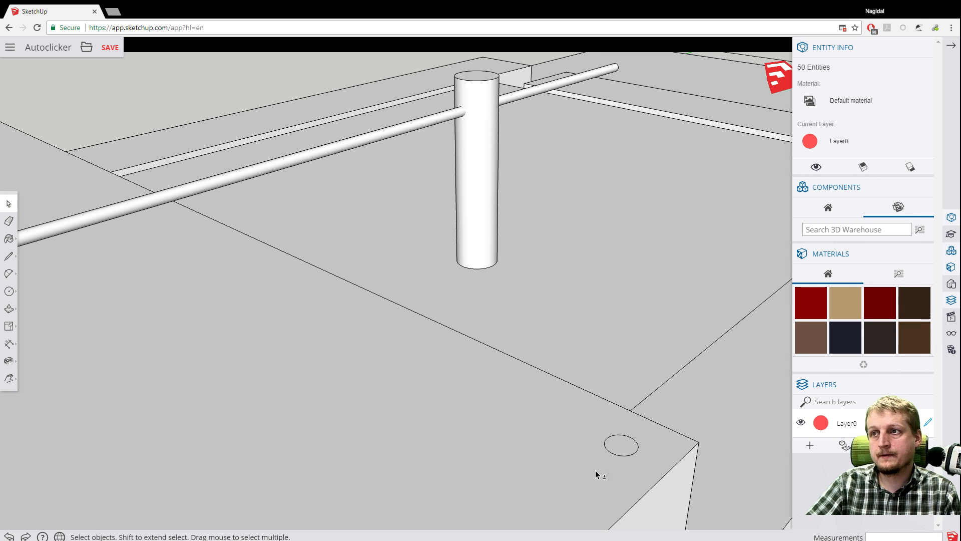
left_click(624, 446, "shift")
Add the bounding edges of the inner front corner circle to the selection.
scroll(440, 423, "down", 1)
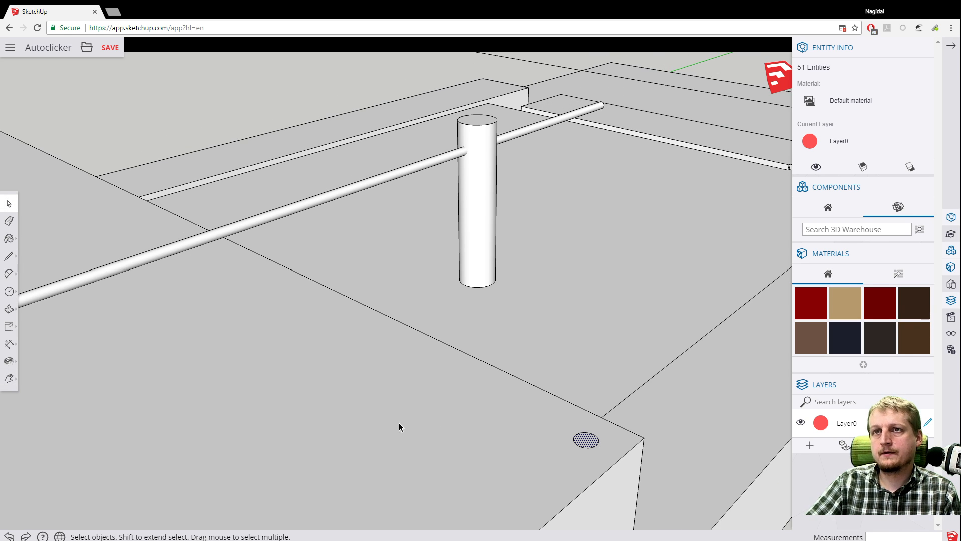
scroll(478, 377, "down", 1)
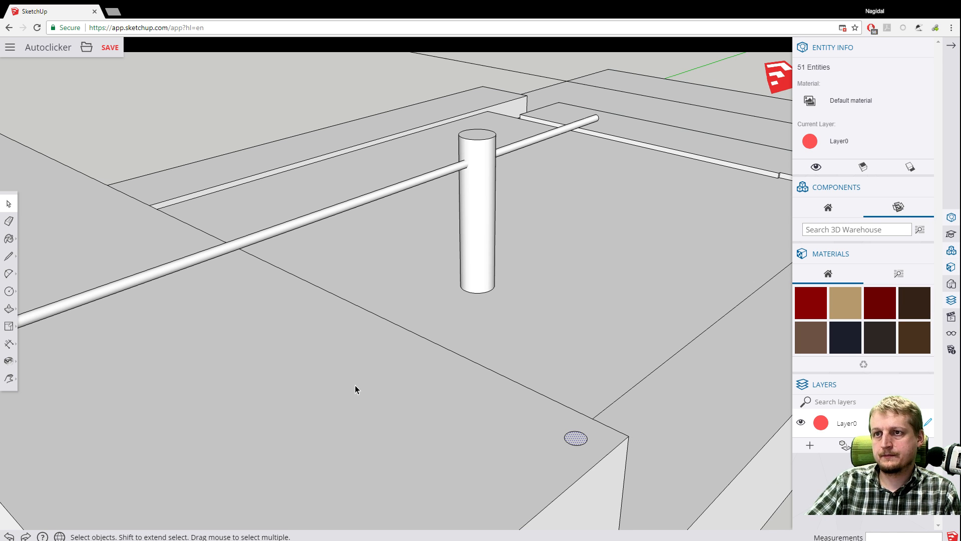
key("h")
left_click_drag(322, 412, 539, 297)
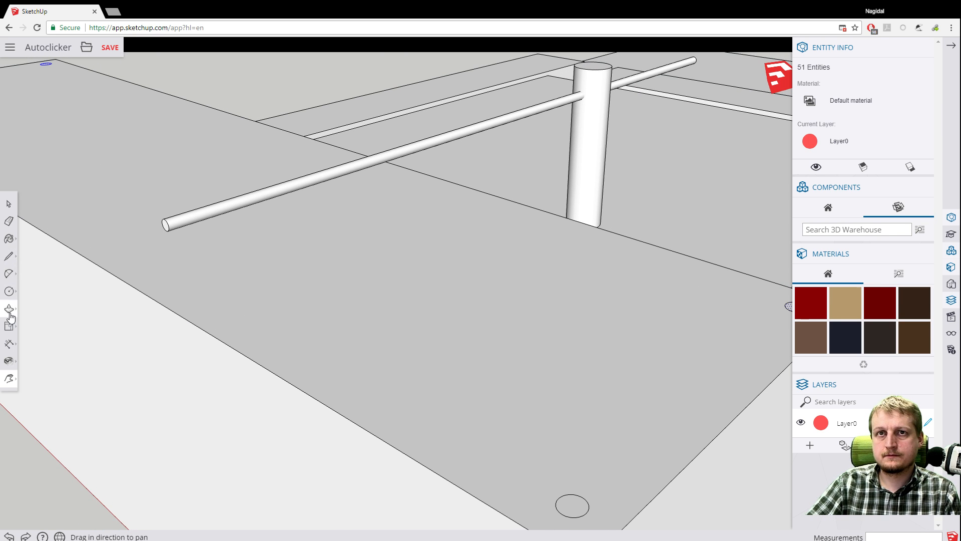
left_click(9, 203)
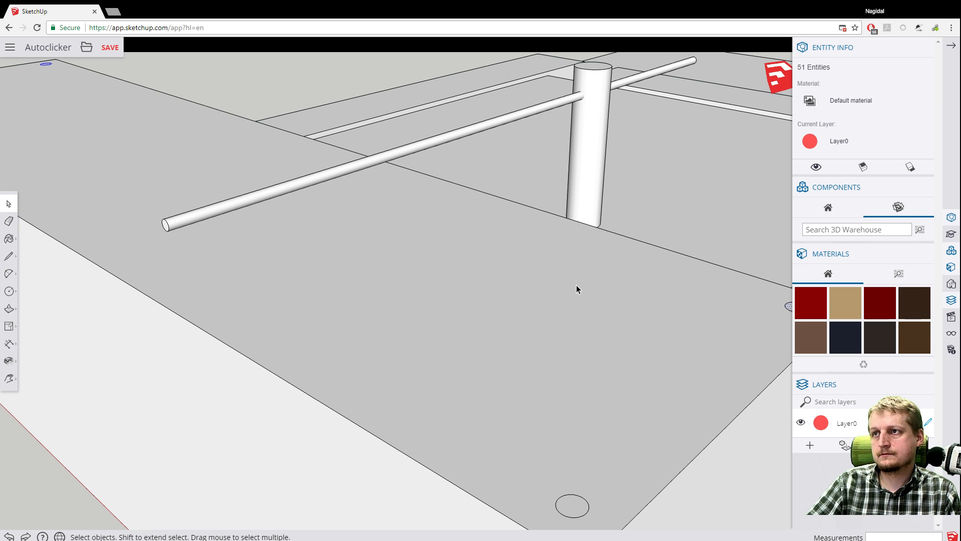
key("h")
left_click_drag(584, 294, 418, 280)
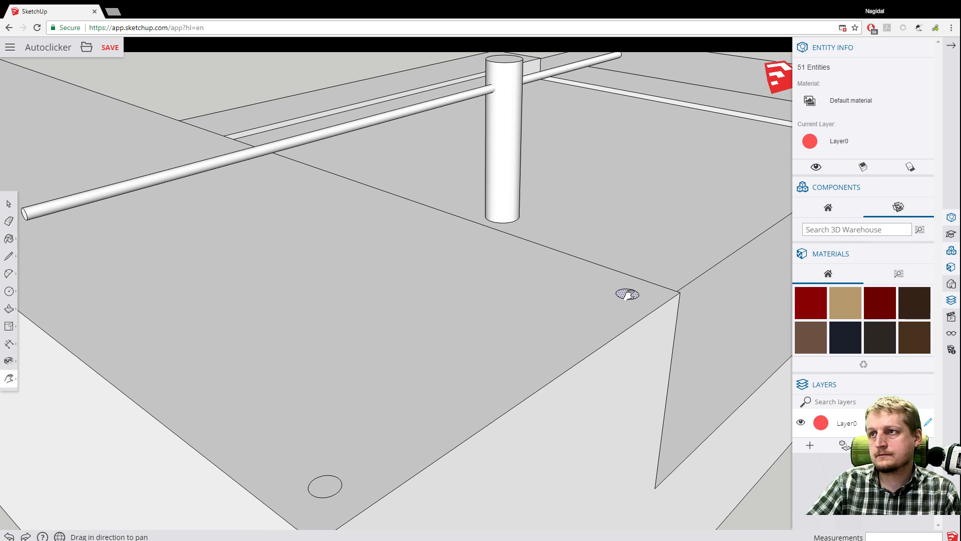
left_click(10, 206)
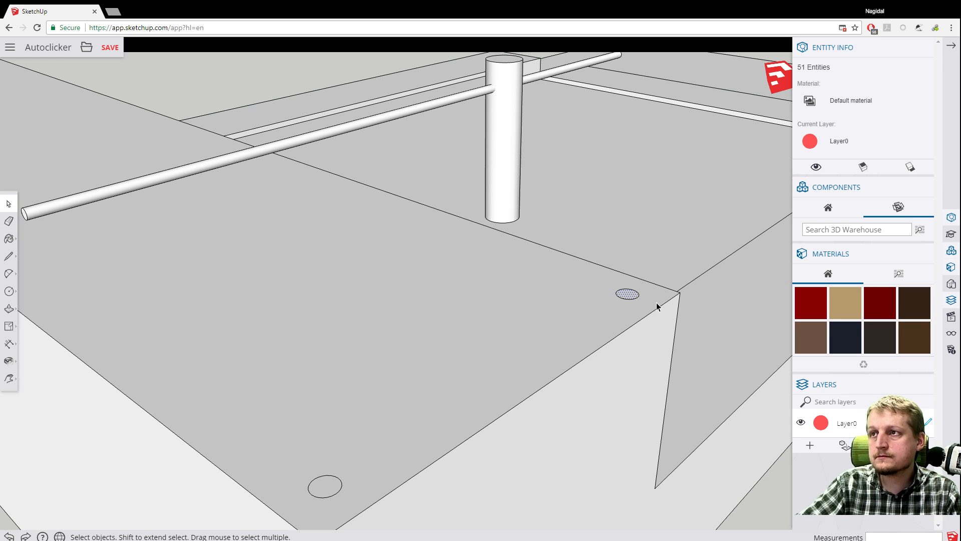
right_click(625, 296)
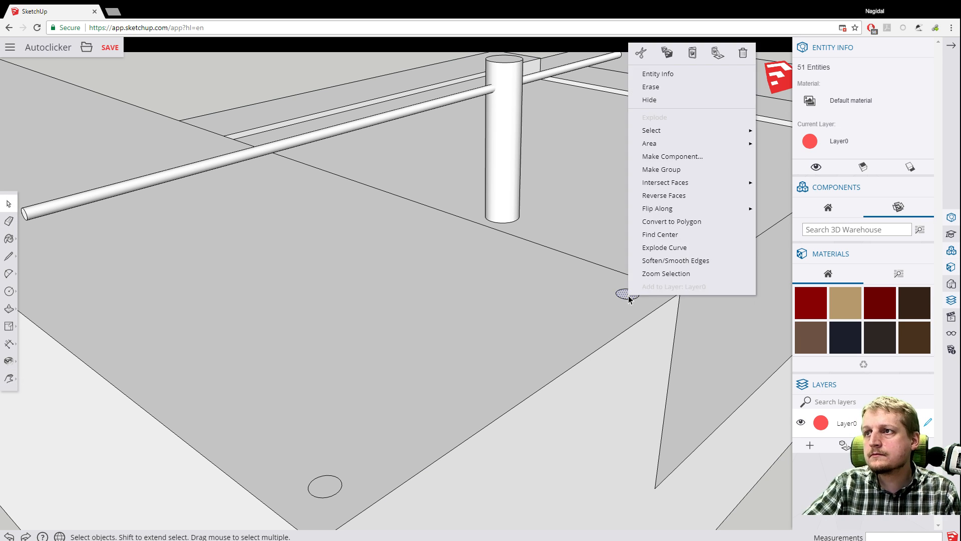
mouse_move(664, 136)
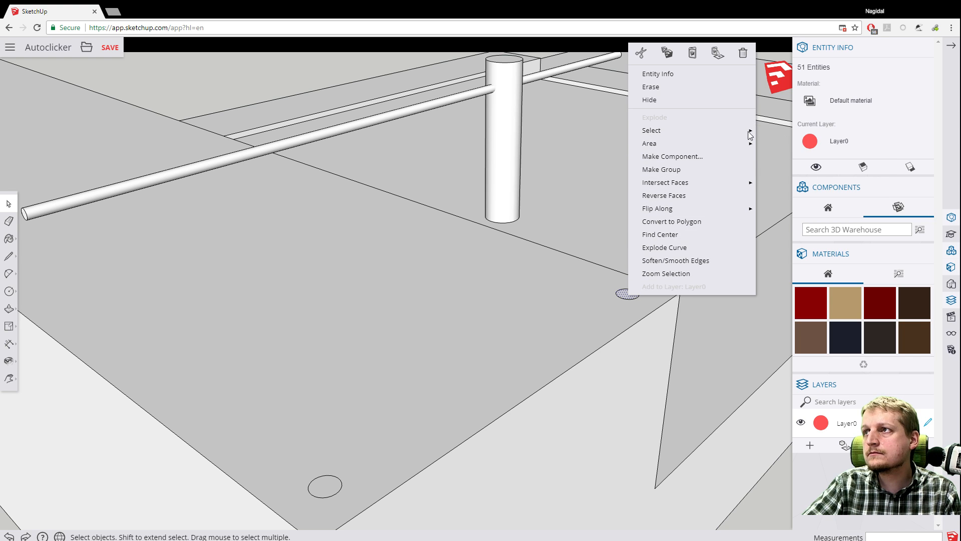
left_click(795, 132)
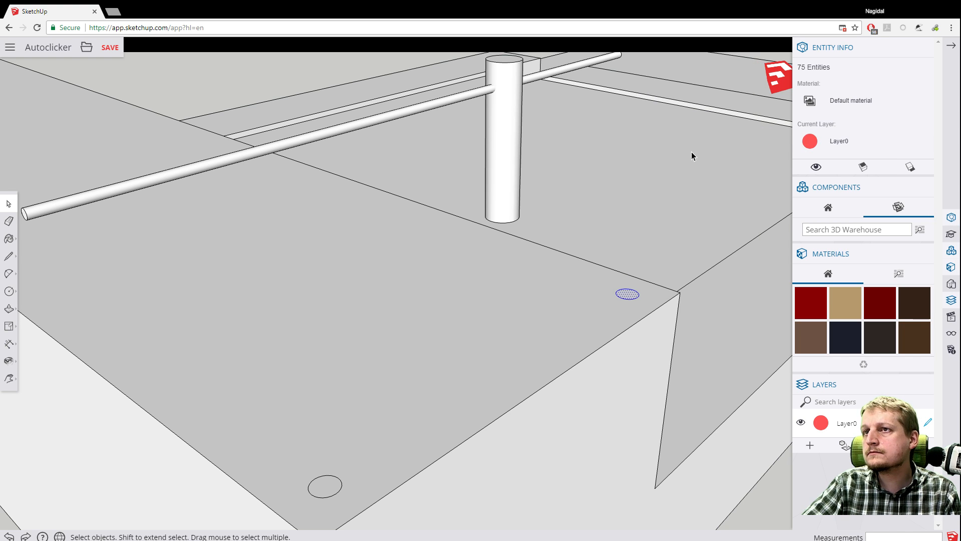
Add the outer front corner circle's face and its bounding edges to the selection.
left_click(327, 488, "shift")
right_click(326, 486)
mouse_move(375, 323)
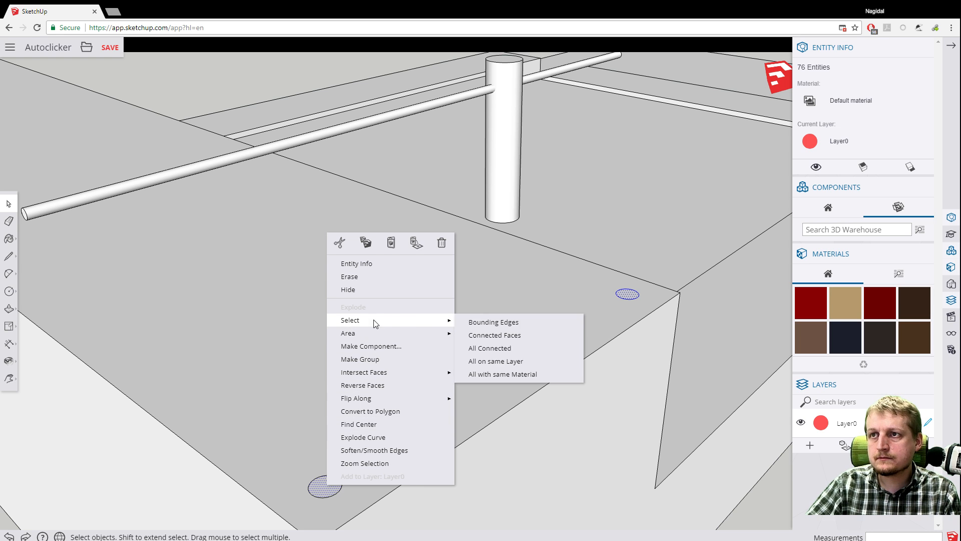
left_click(471, 323)
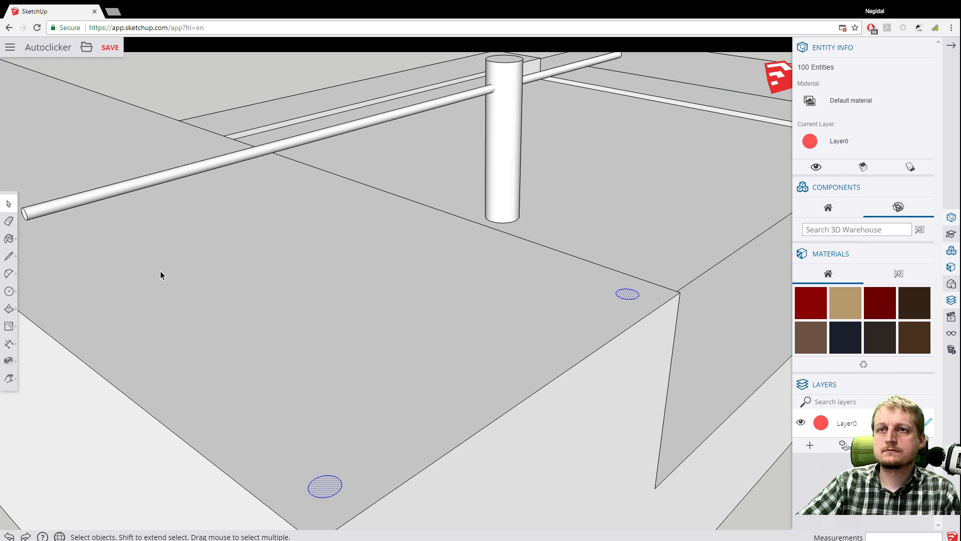
Try to push/pull all four selected corner circles on the raised end's top face together.
key("h")
left_click_drag(105, 241, 367, 392)
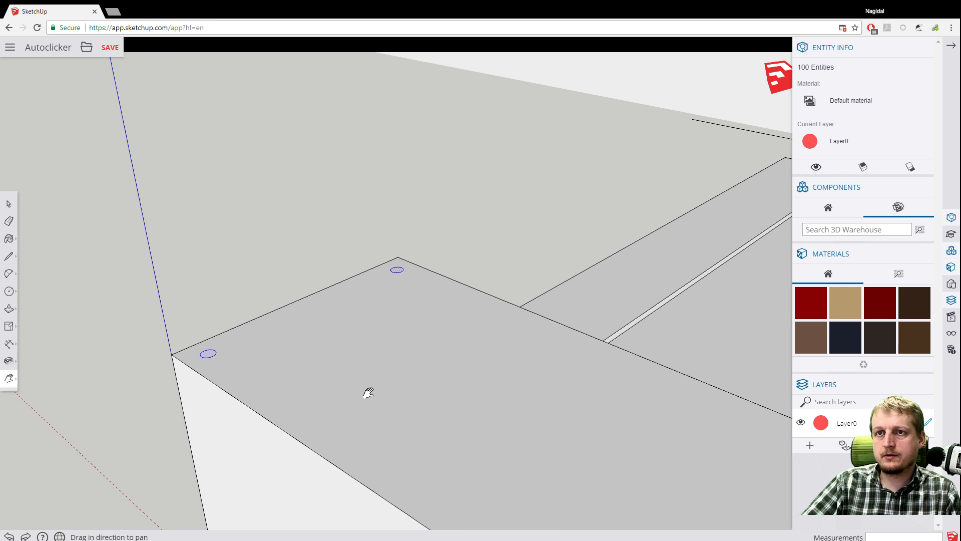
scroll(392, 286, "up", 6)
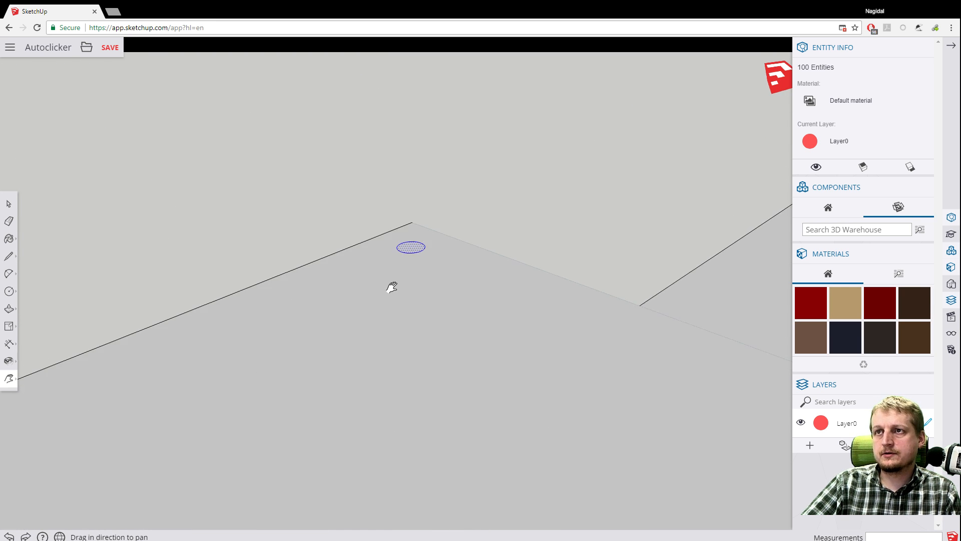
scroll(391, 286, "up", 2)
scroll(392, 284, "down", 6)
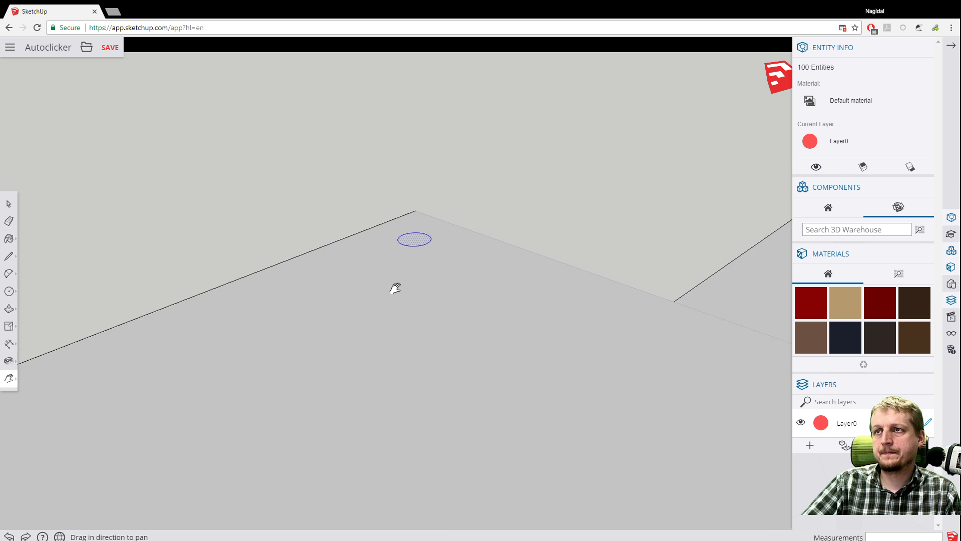
scroll(397, 292, "down", 4)
scroll(478, 370, "down", 2)
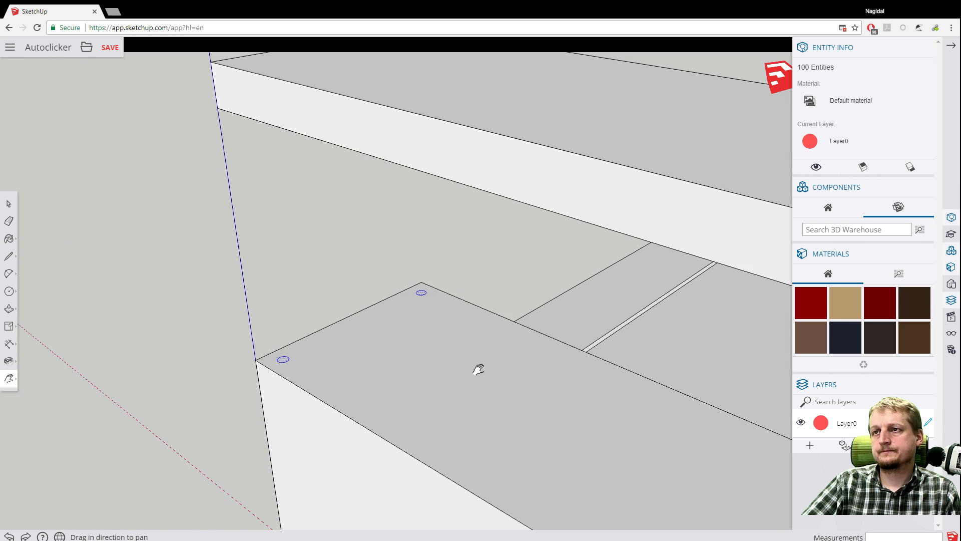
middle_click_drag(471, 366, 472, 300)
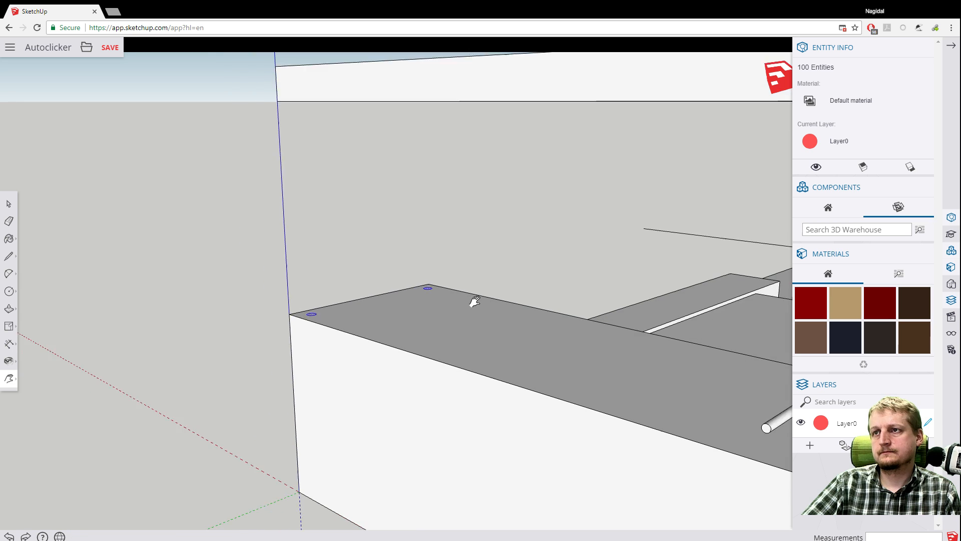
middle_click_drag(552, 341, 147, 287, "shift")
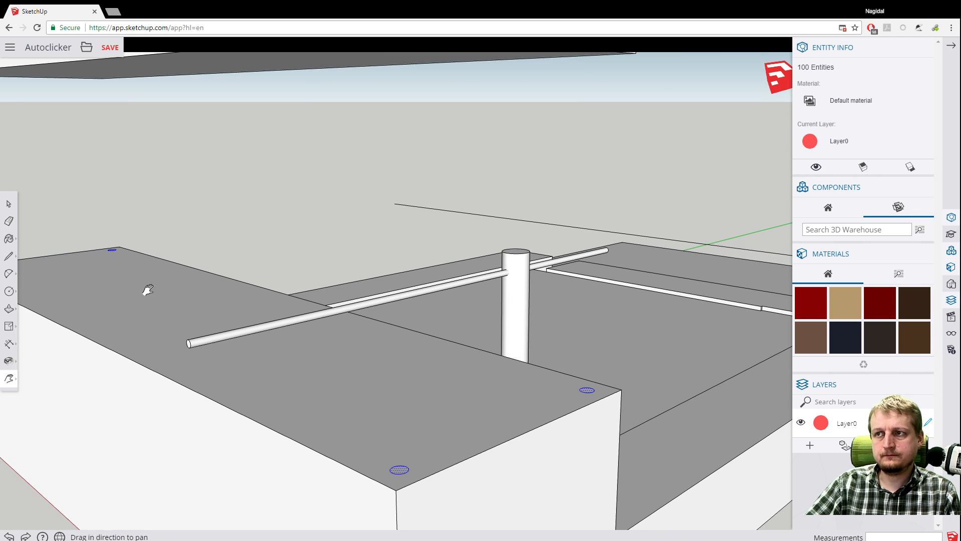
left_click(11, 310)
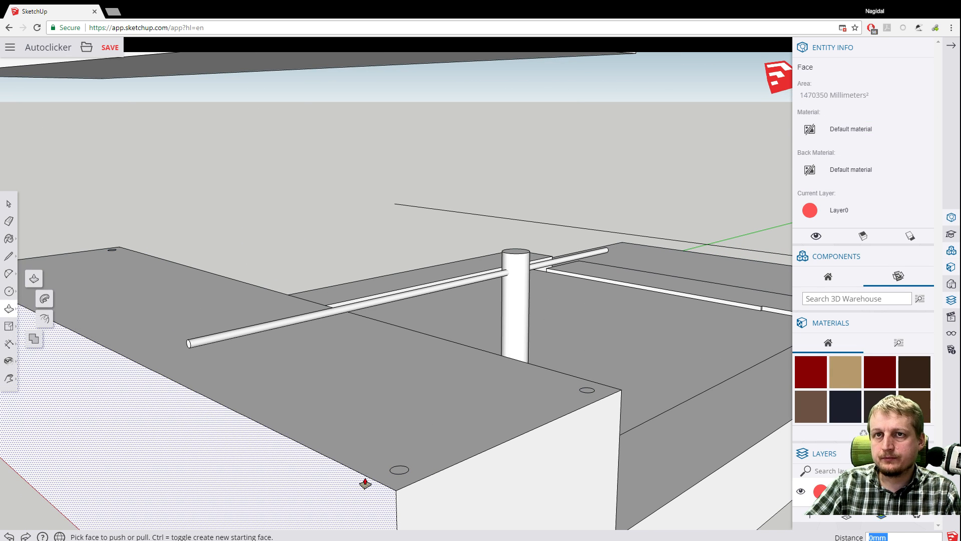
key("space")
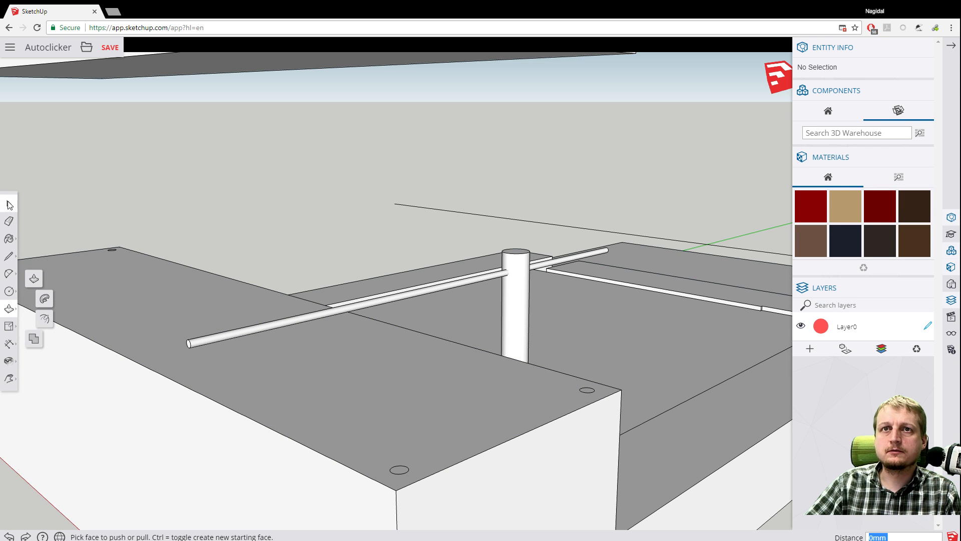
Select only the faces of the two back corner circles on the raised end's top face.
middle_click_drag(323, 409, 114, 295)
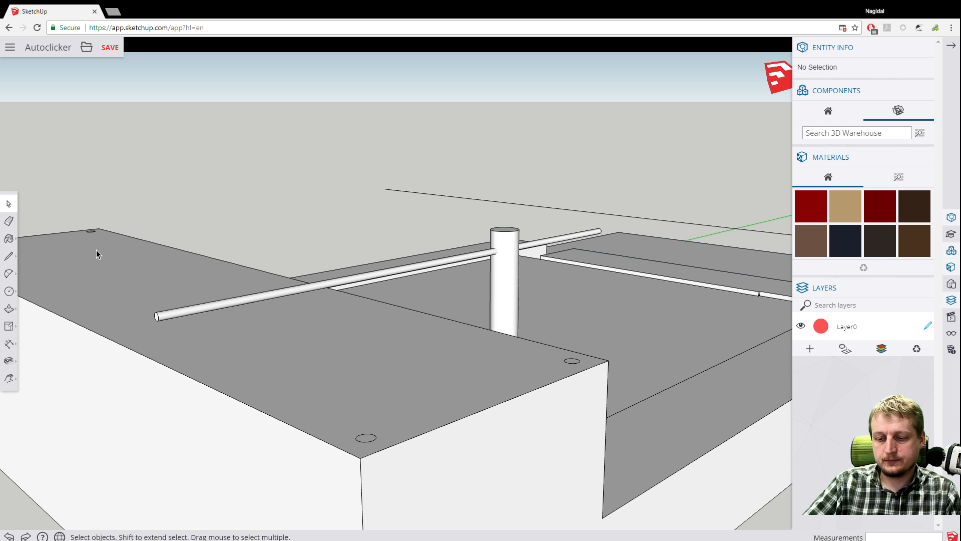
mouse_move(98, 238)
middle_mouse_down()
mouse_move(103, 266)
mouse_move(96, 251)
middle_mouse_up()
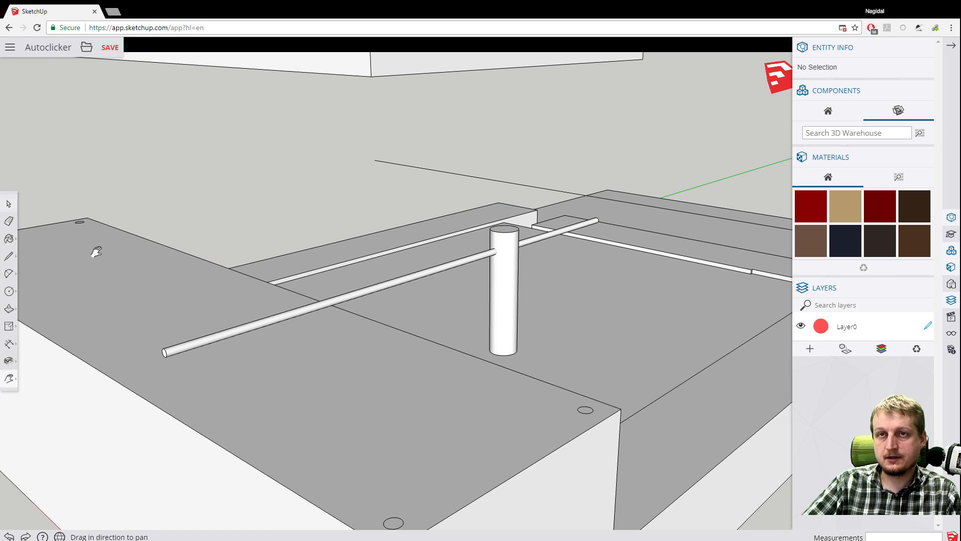
left_click_drag(96, 252, 269, 335)
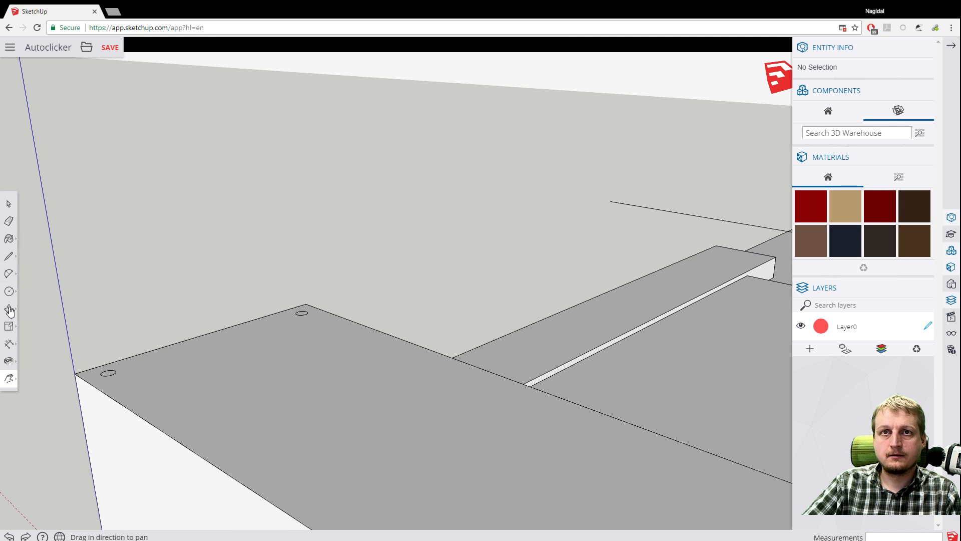
left_click(8, 203)
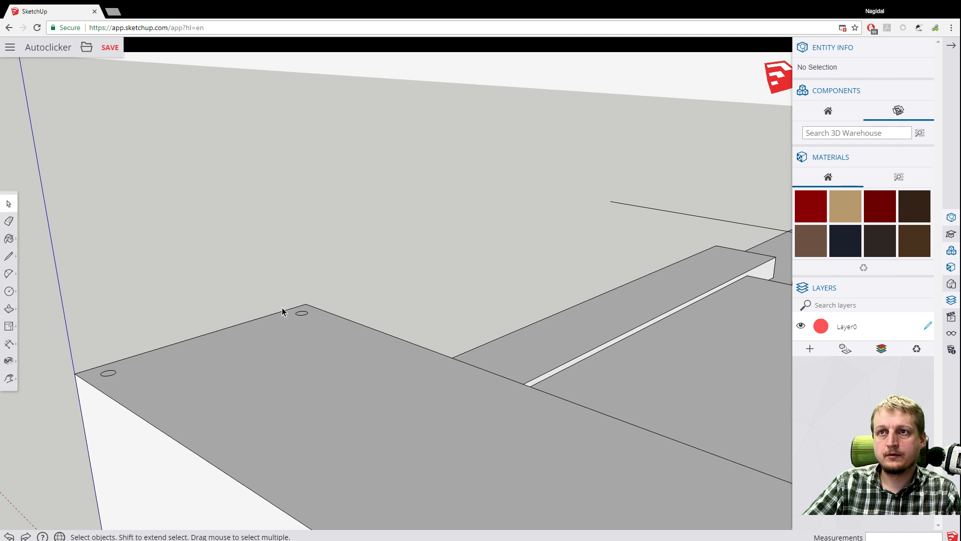
left_click(302, 314)
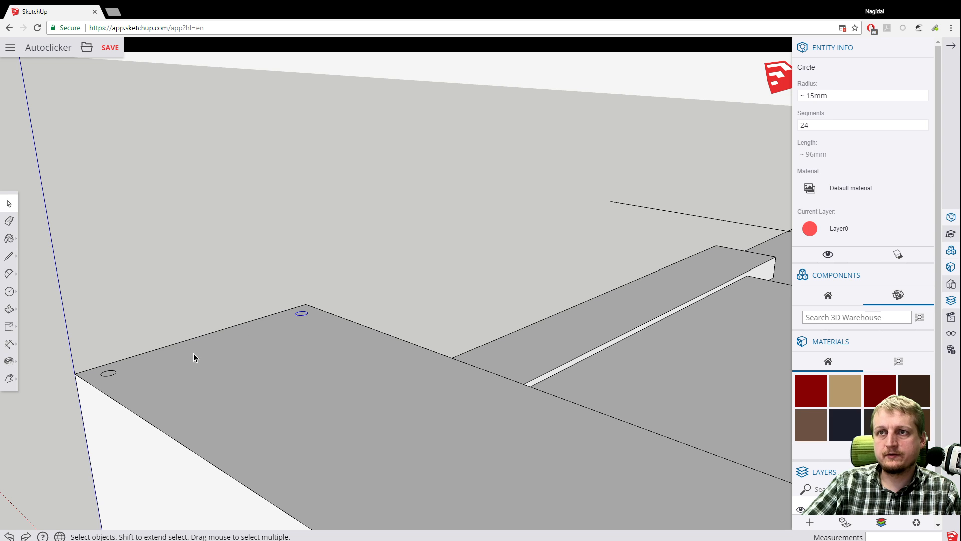
left_click(107, 373)
left_click(303, 314)
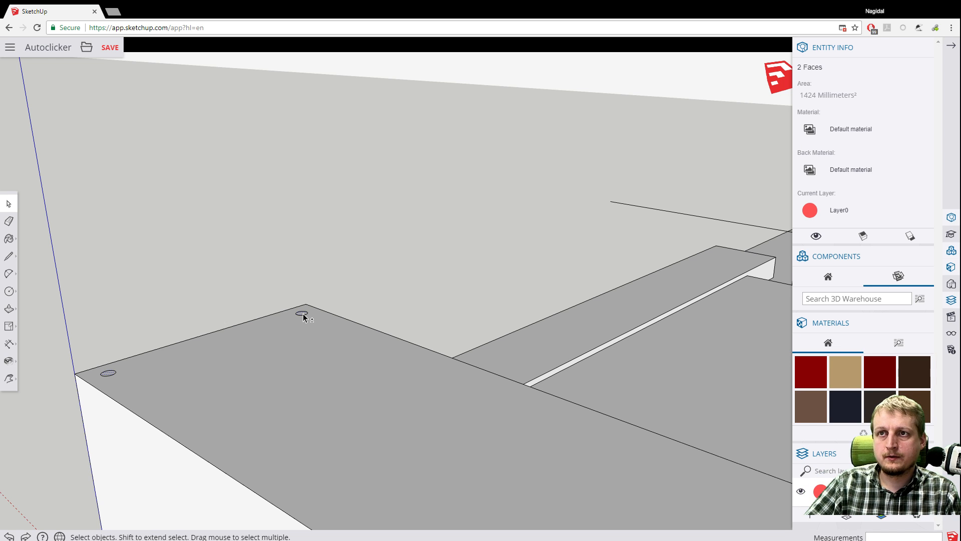
Try to push/pull the back corner circles into posts, the one beside the blue axis about 206 mm high and the other about 204 mm.
left_click(8, 308)
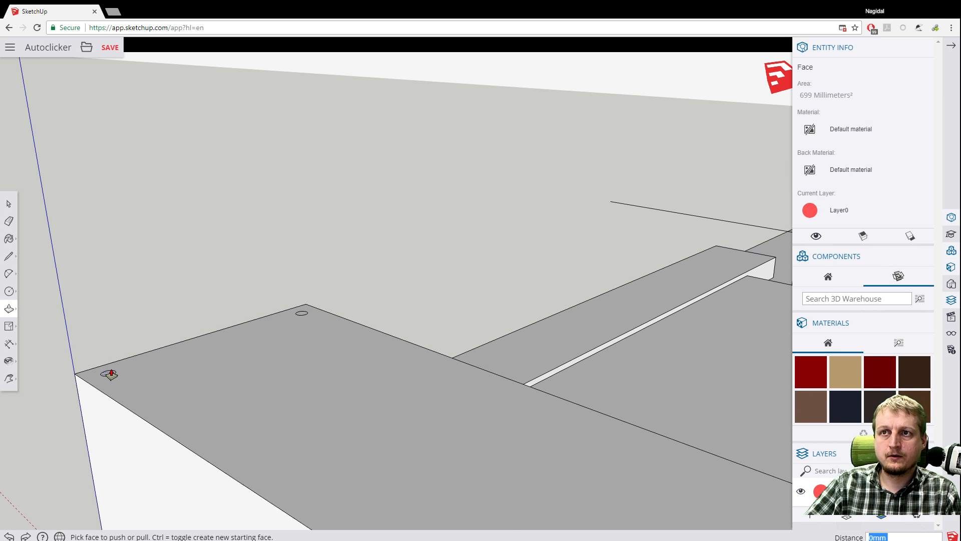
left_click(110, 374)
left_click(103, 281)
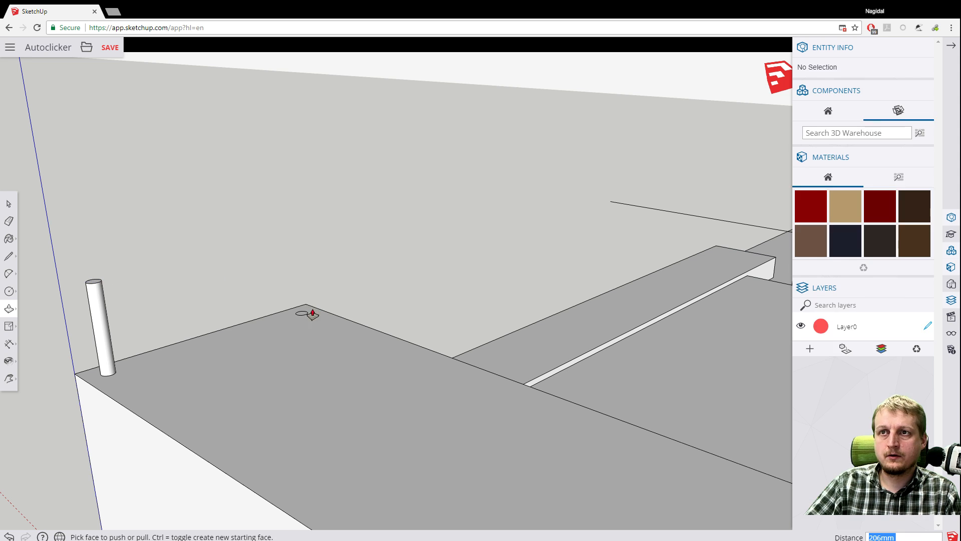
scroll(309, 311, "up", 3)
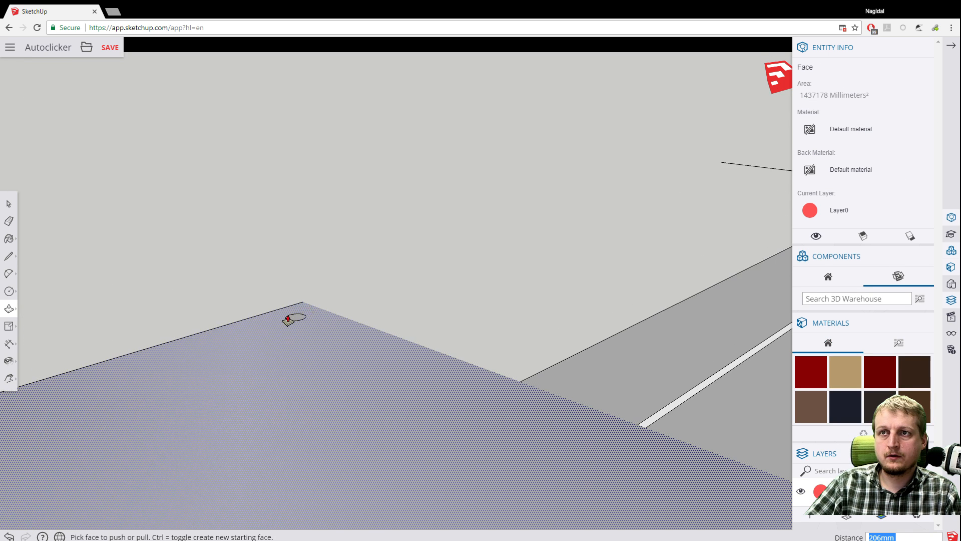
left_click(295, 316)
scroll(294, 235, "down", 2)
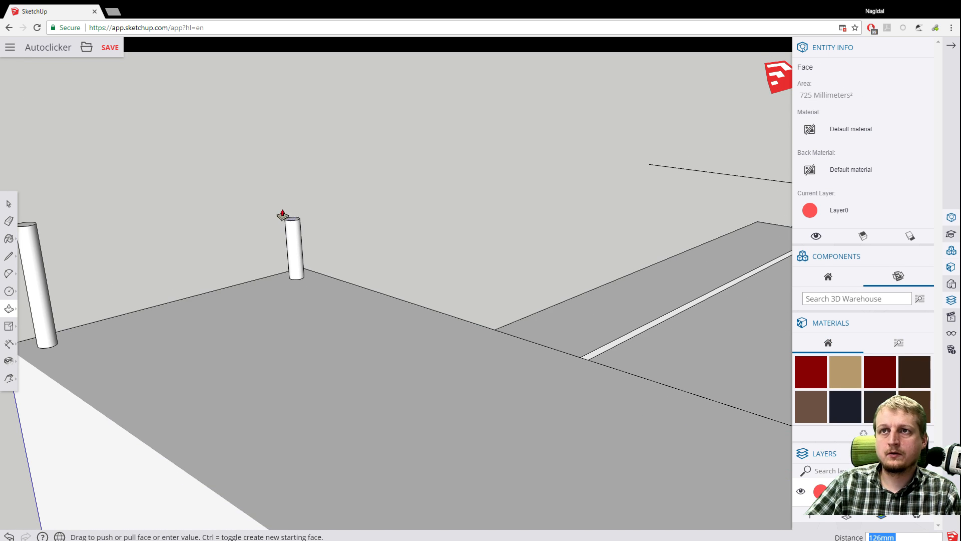
left_click(271, 187)
scroll(215, 220, "down", 4)
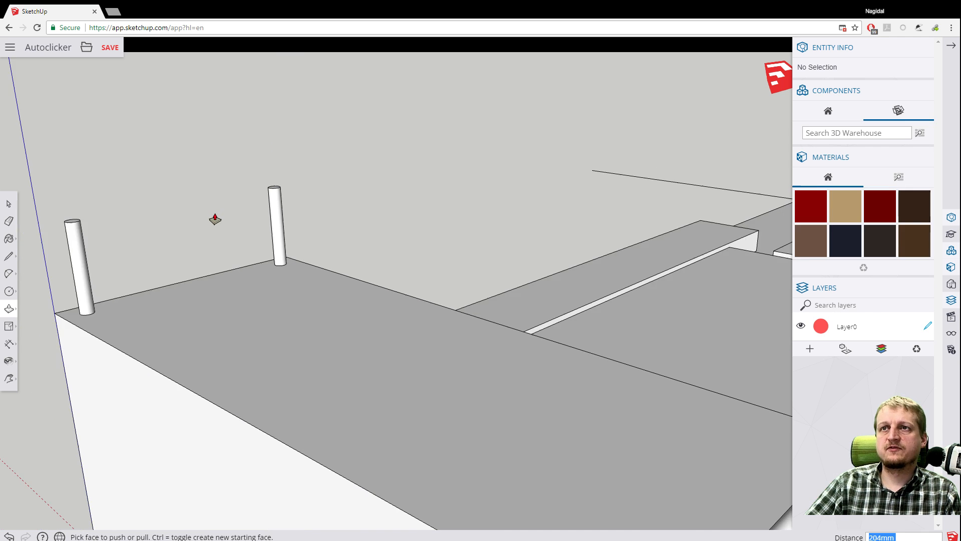
Undo the push/pulls of both back corner circles.
key("ctrl+z")
key("ctrl+z")
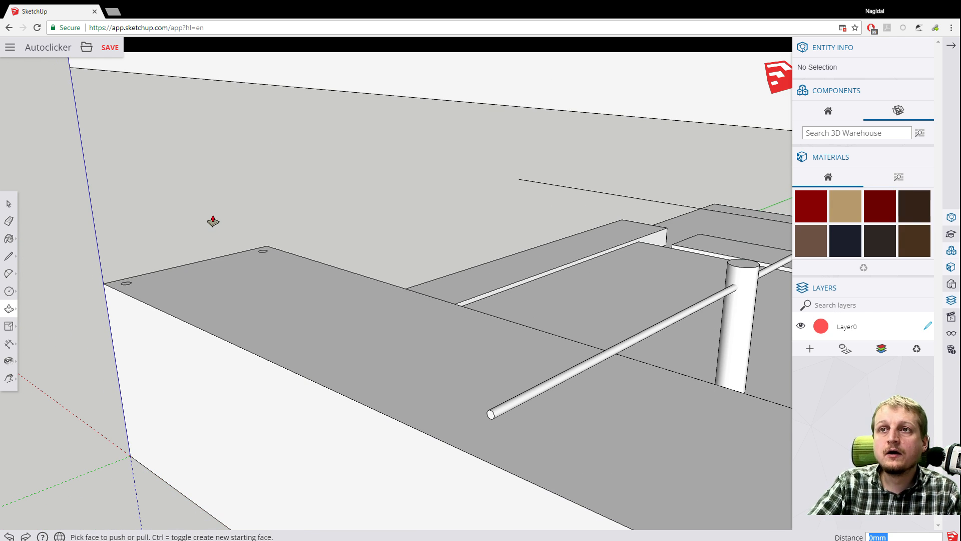
scroll(207, 258, "down", 1)
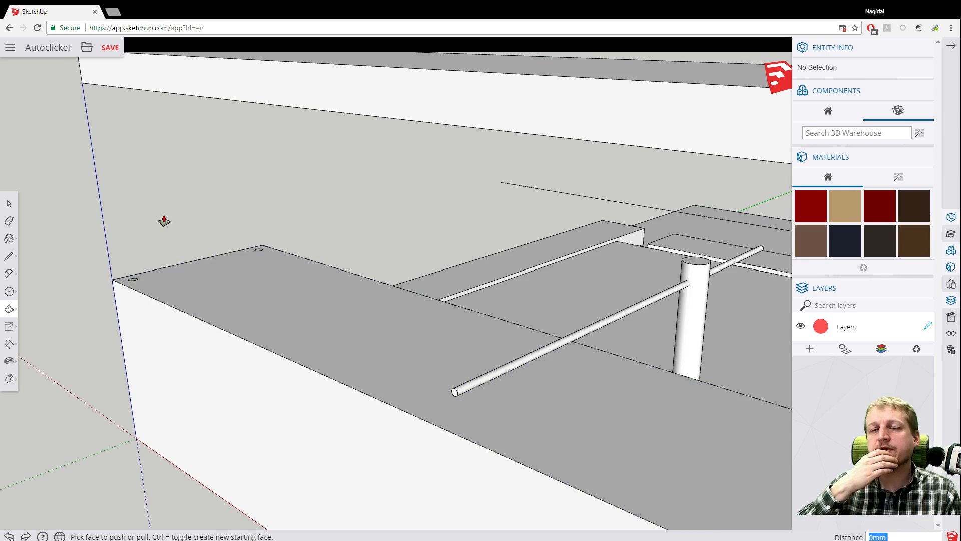
Select the face and bounding edges of the back corner circle farther from the blue axis on the raised end's top face.
scroll(160, 257, "down", 2)
scroll(177, 287, "up", 1)
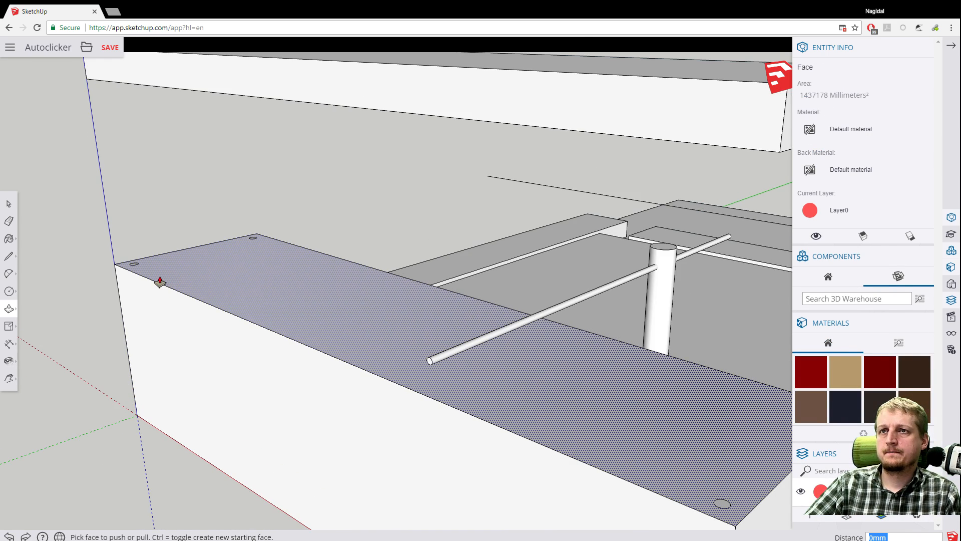
scroll(160, 282, "down", 2)
middle_click_drag(94, 238, 123, 286)
scroll(121, 277, "up", 2)
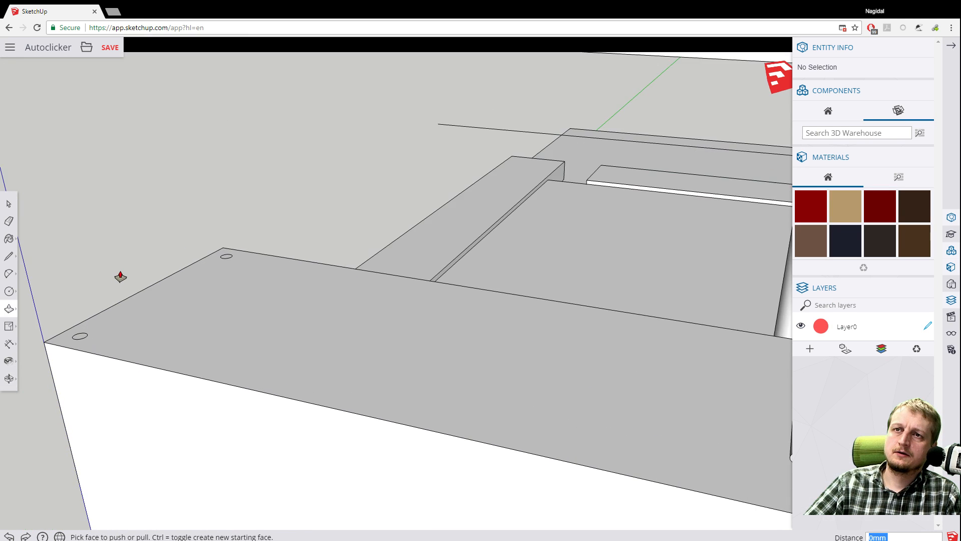
scroll(120, 276, "up", 2)
left_click(8, 203)
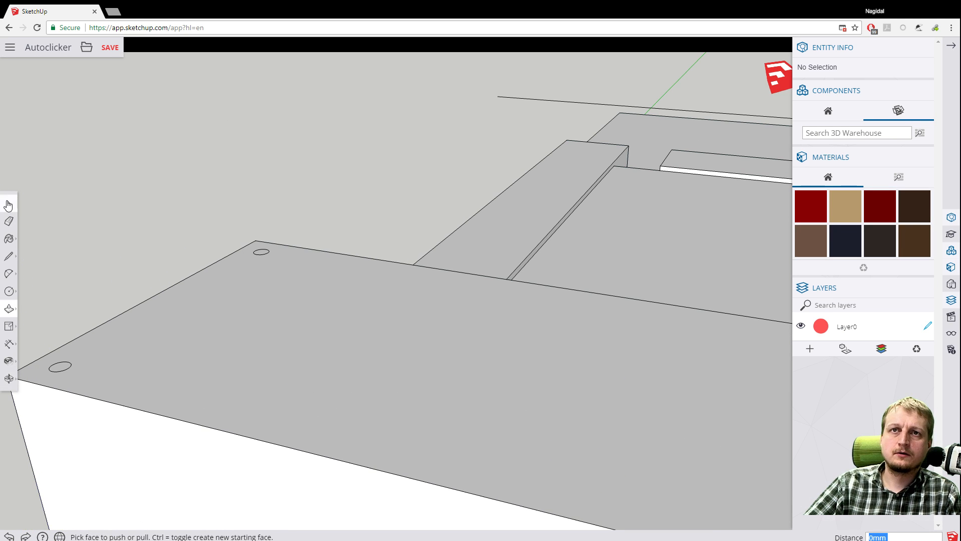
left_click(262, 253)
right_click(260, 251)
mouse_move(310, 326)
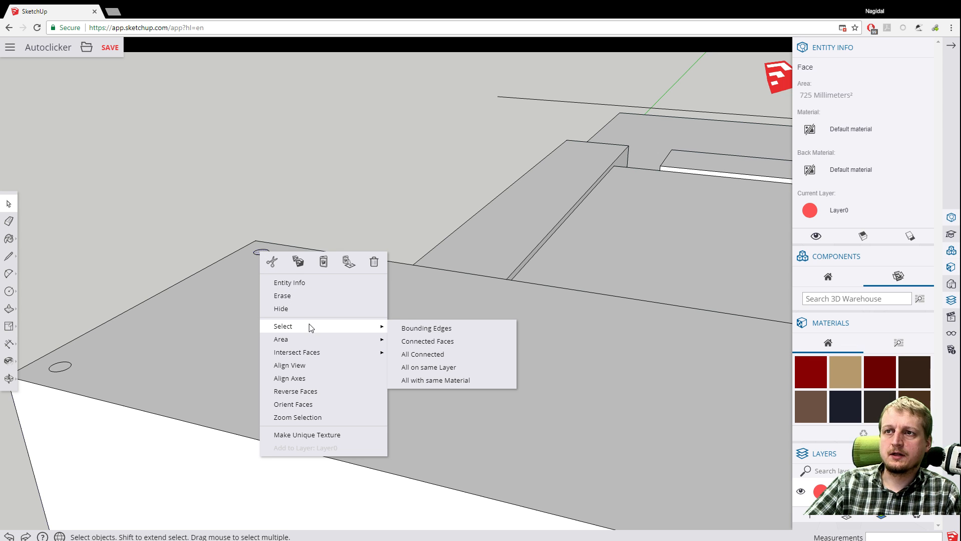
left_click(414, 328)
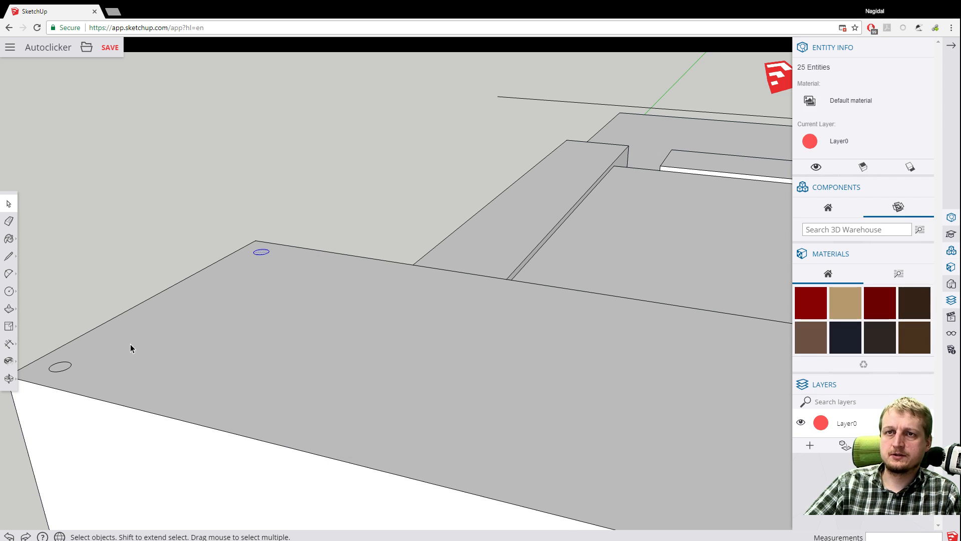
Select the face and bounding edges of the back corner circle beside the blue axis and add the other back circle's outline.
right_click(62, 368)
mouse_move(114, 236)
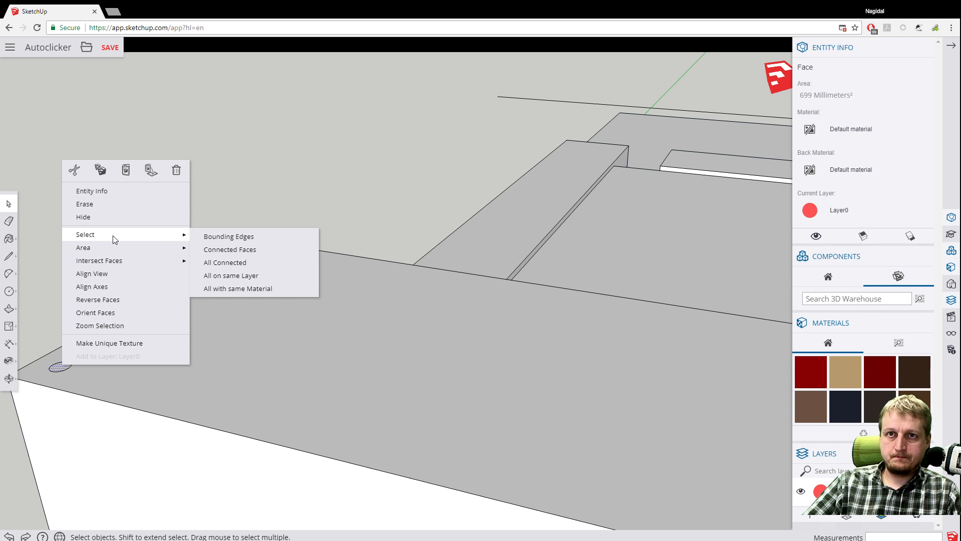
left_click(231, 238)
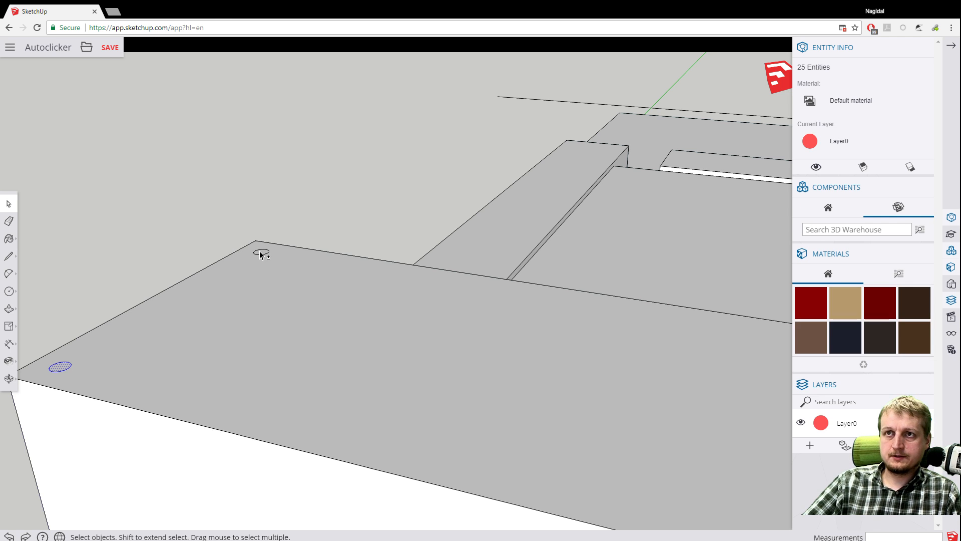
left_click(260, 251, "shift")
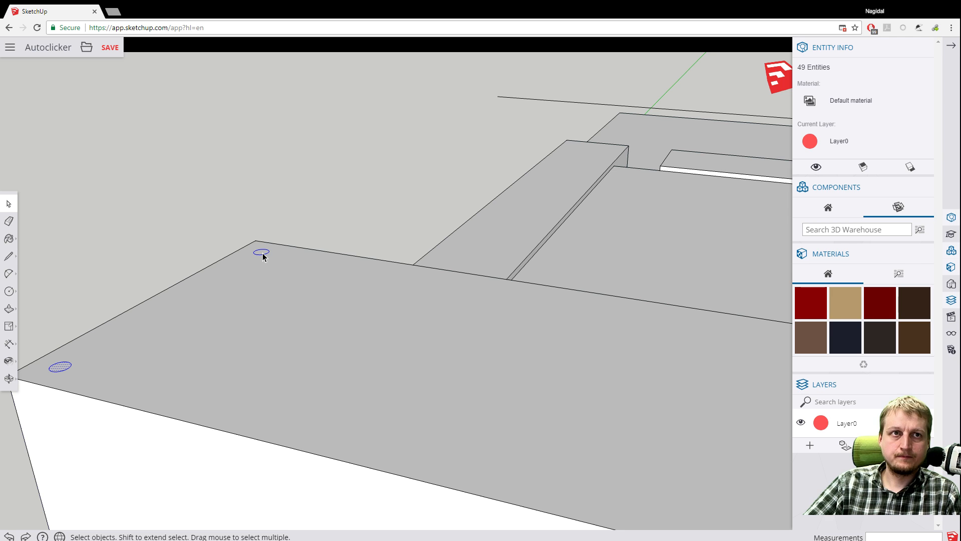
Reselect both back corner circles on the raised end's top face, each with its face and bounding edges.
right_click(261, 253)
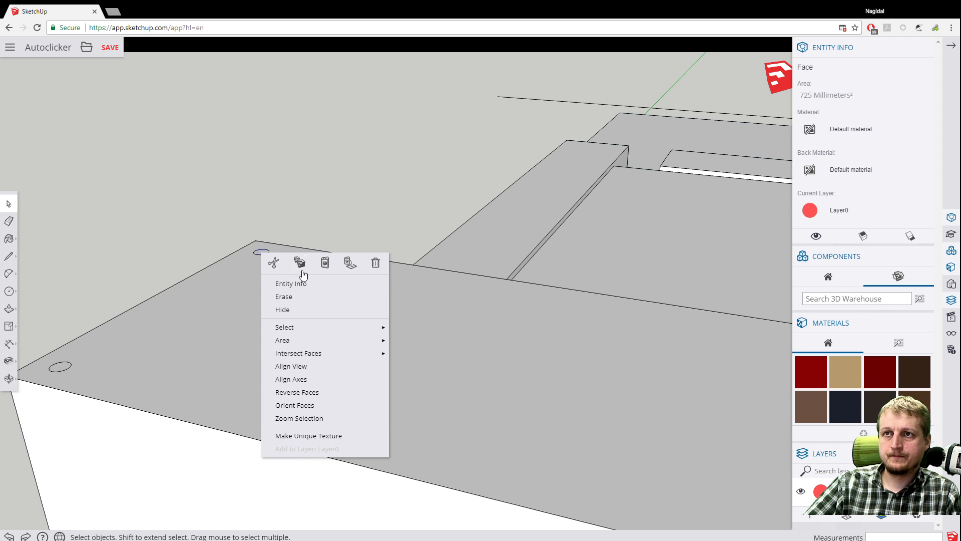
mouse_move(296, 327)
left_click(420, 352)
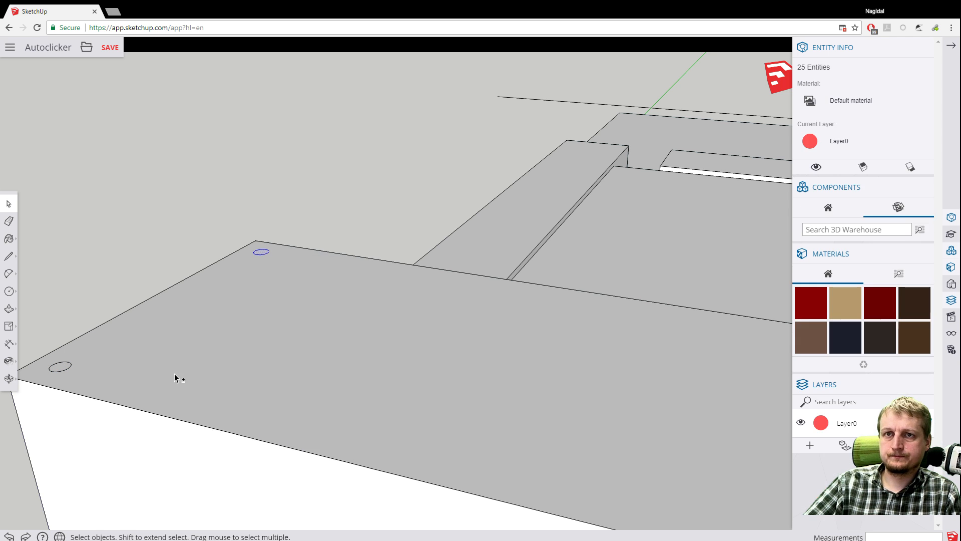
right_click(60, 368)
mouse_move(184, 203)
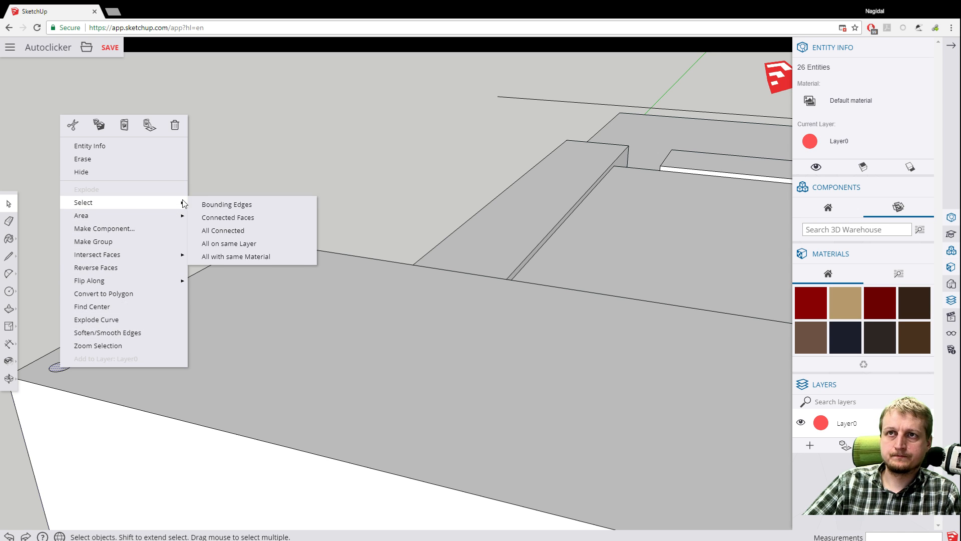
left_click(224, 204)
Add the face and bounding edges of the inner corner circle at the raised end's opposite side to the selection.
key("h")
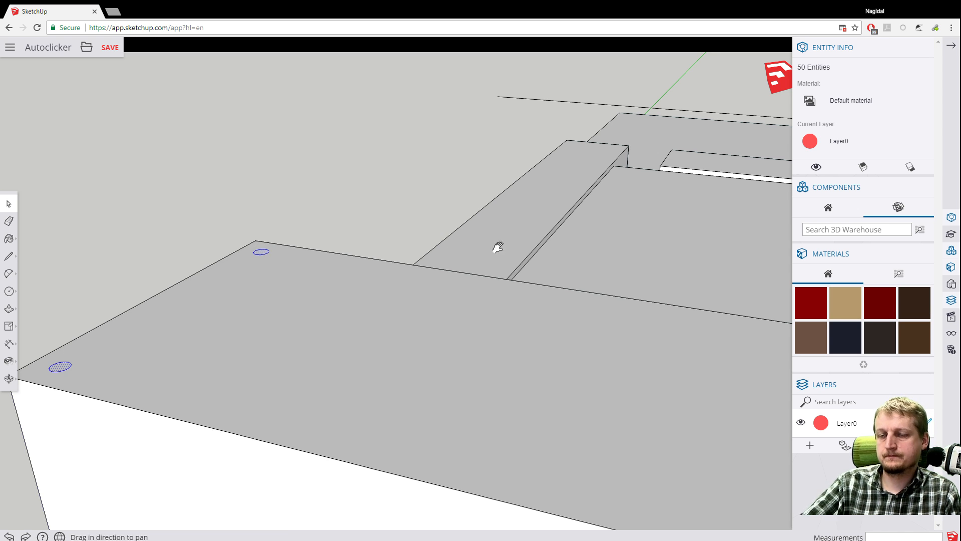
left_click_drag(352, 210, 322, 249)
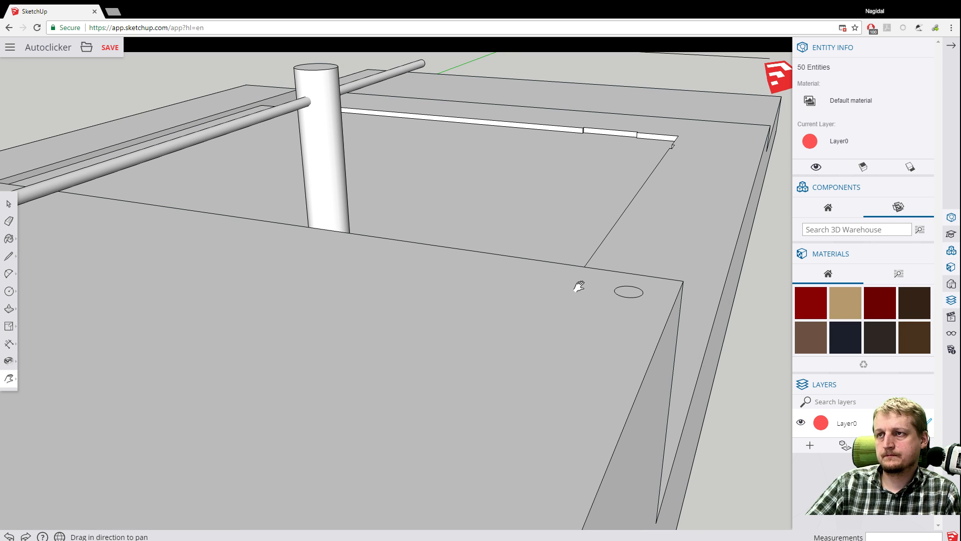
left_click(8, 206)
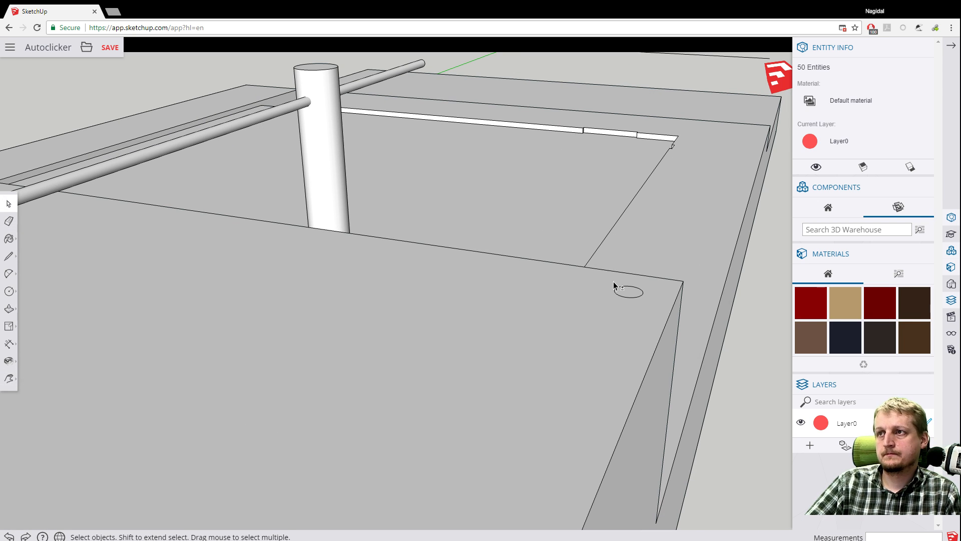
right_click(635, 296)
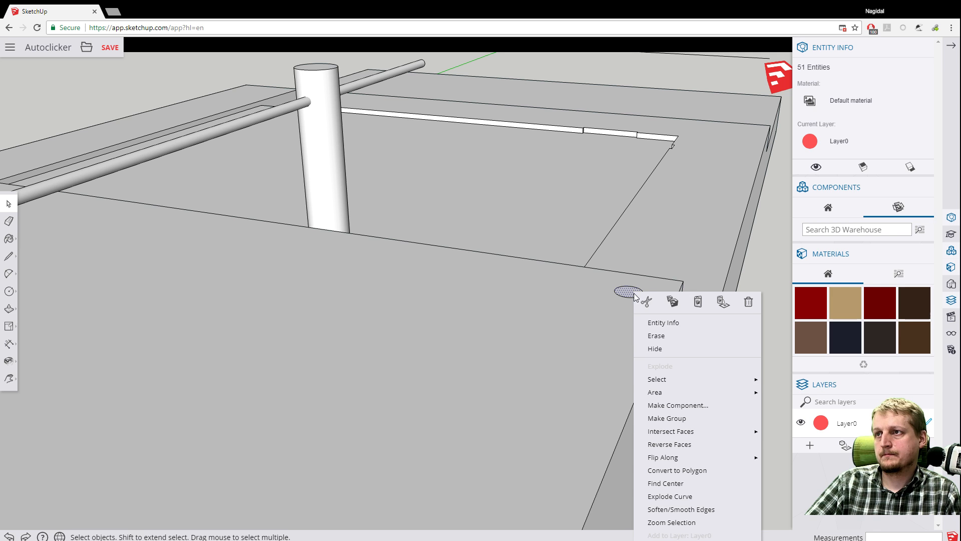
mouse_move(668, 381)
left_click(777, 382)
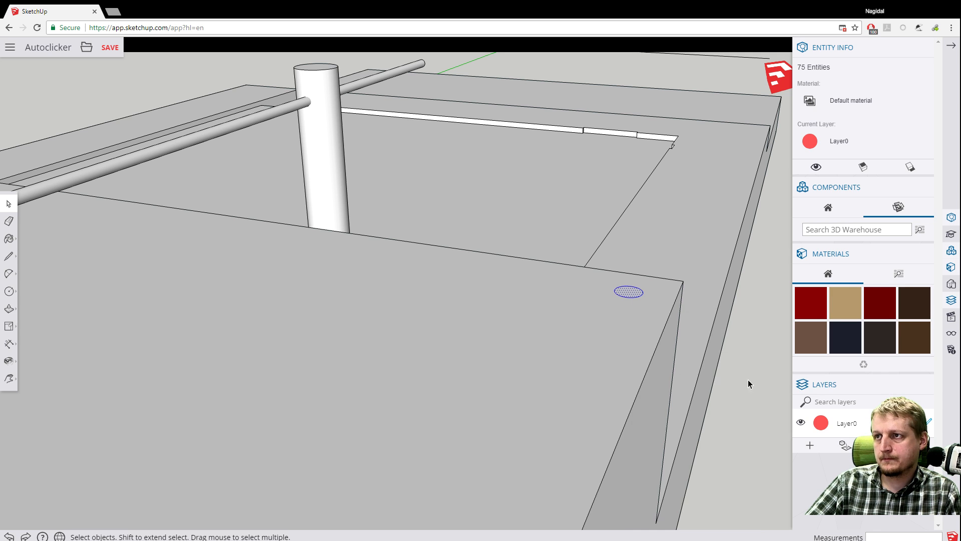
Add the last corner circle's face and bounding edges to the selection and try to use Push/Pull on all four.
key("h")
left_click_drag(425, 393, 359, 137)
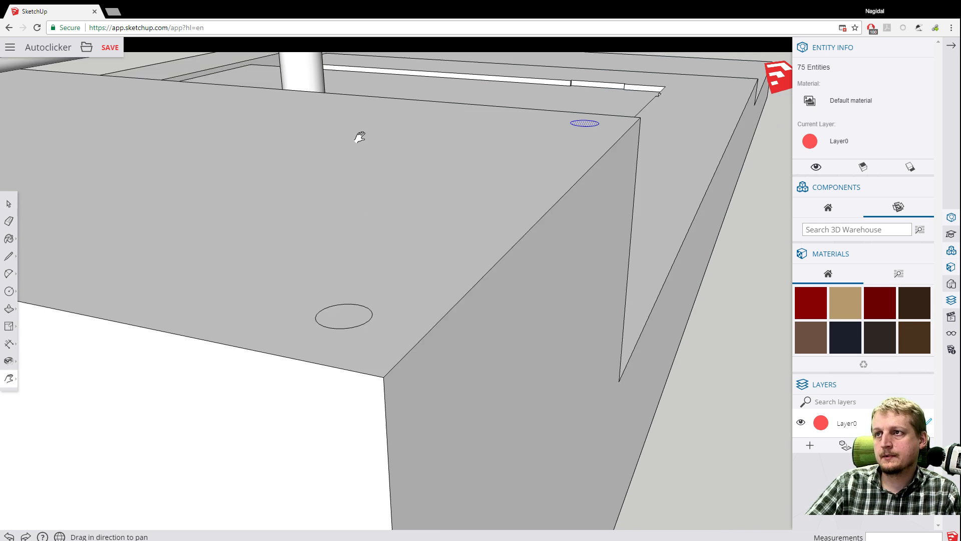
left_click(8, 205)
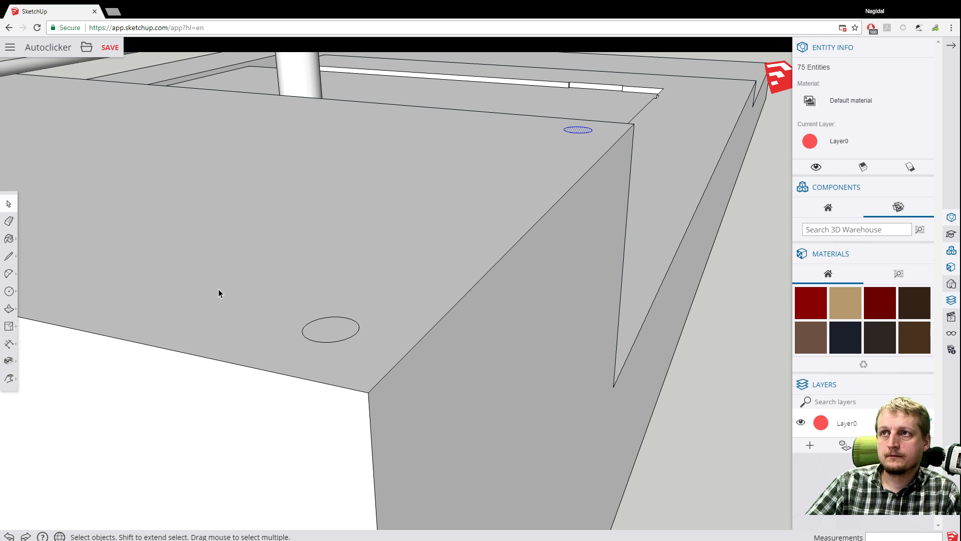
right_click(337, 332)
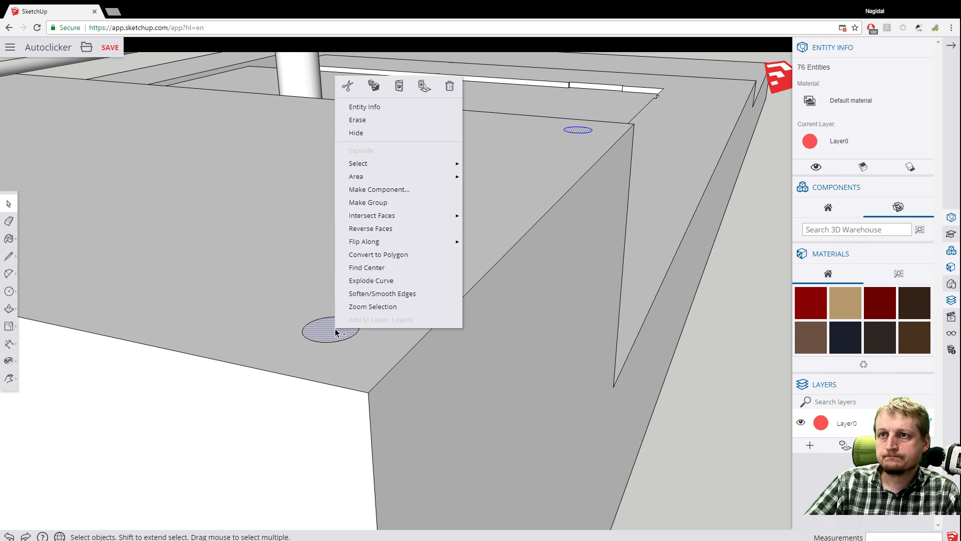
mouse_move(388, 163)
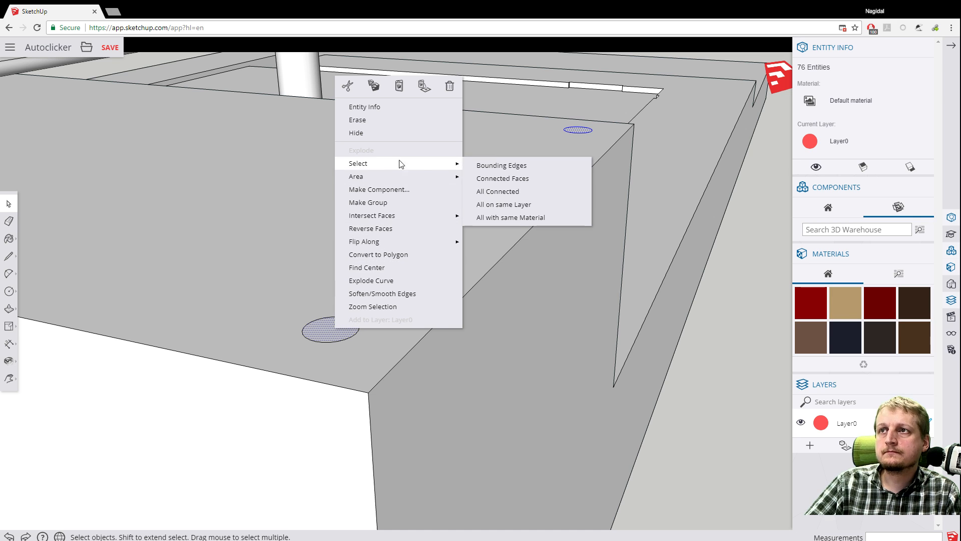
left_click(499, 166)
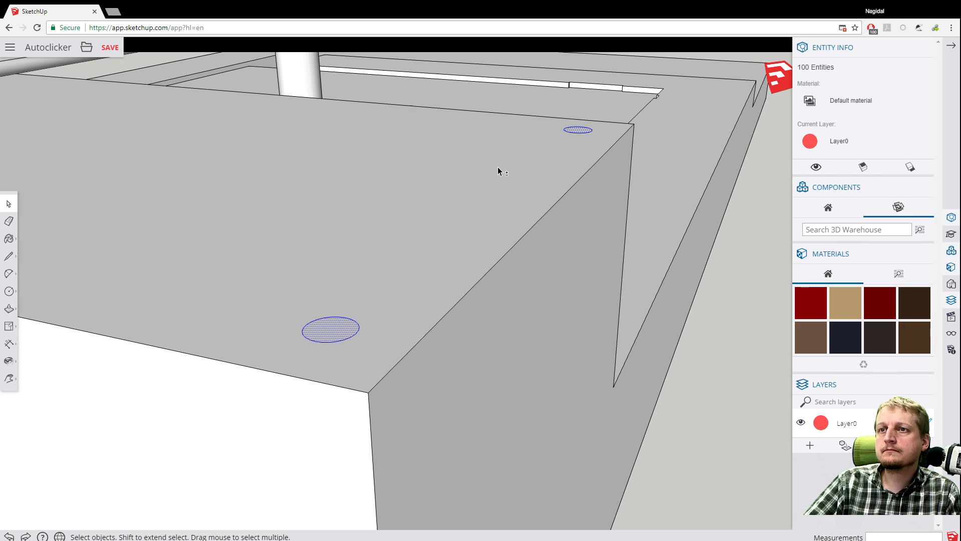
left_click(9, 310)
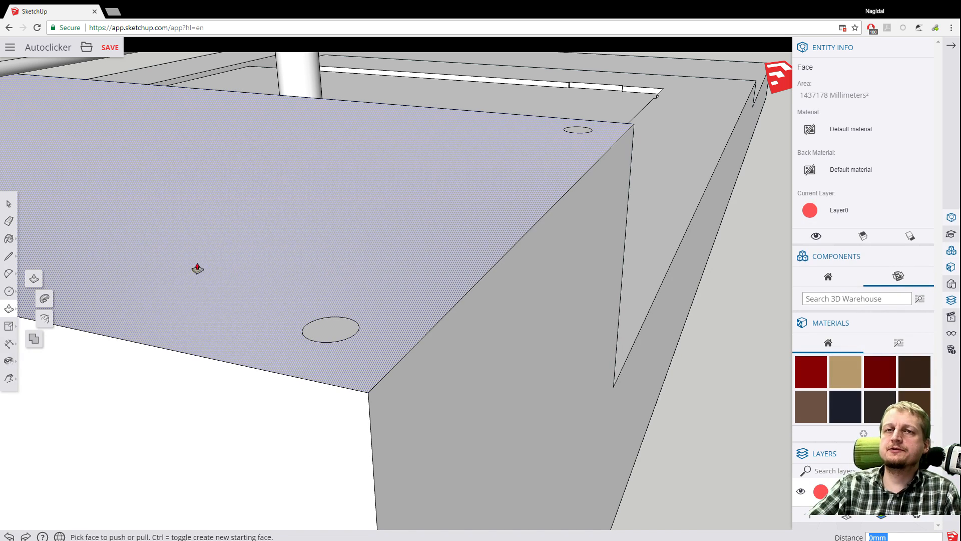
Save the Autoclicker model.
left_click(111, 49)
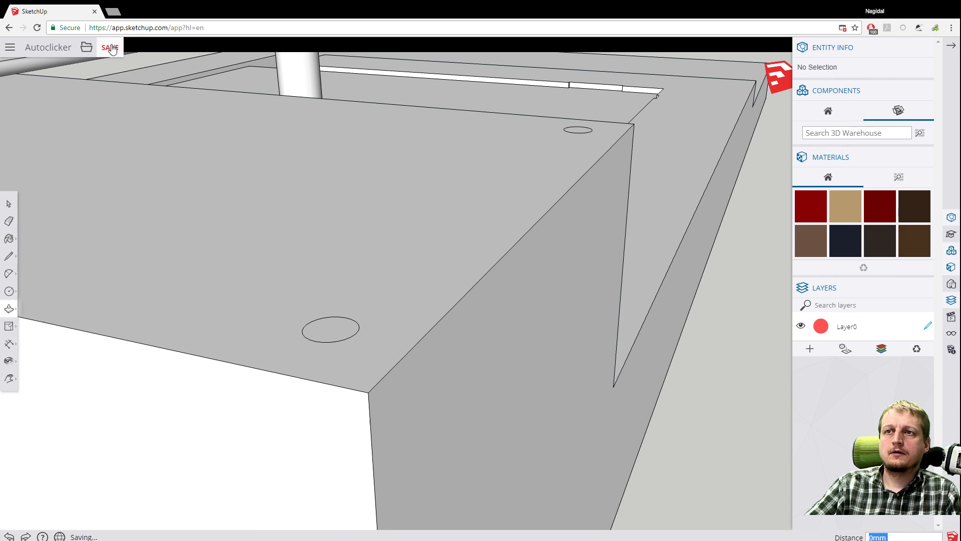
scroll(249, 224, "down", 1)
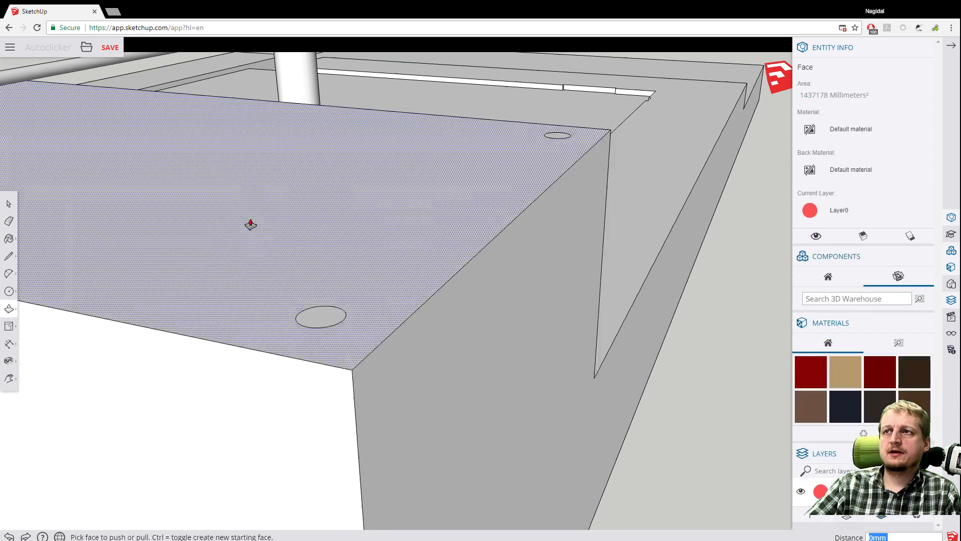
scroll(261, 224, "down", 3)
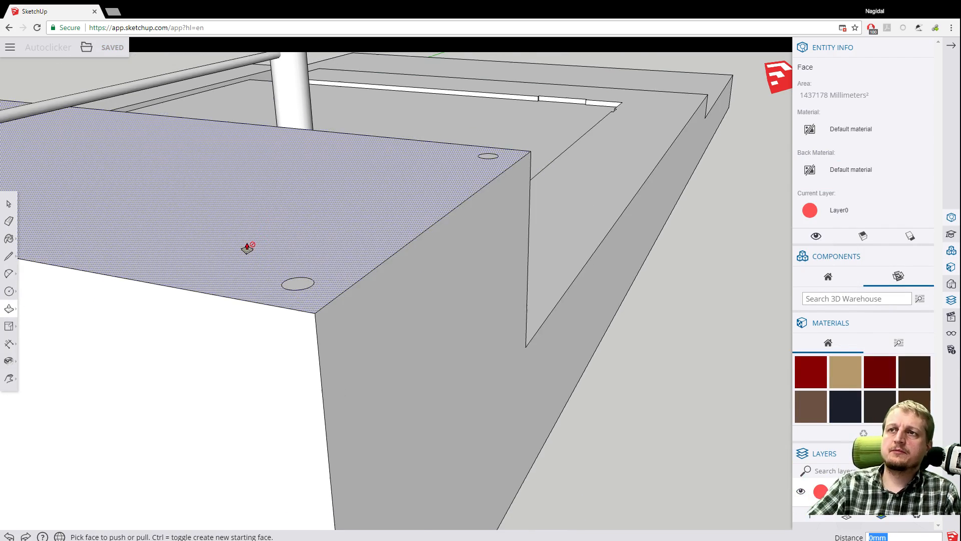
Try to select the faces connected to the outline of the corner circle beside the blue axis.
middle_click_drag(161, 279, 225, 269)
key("h")
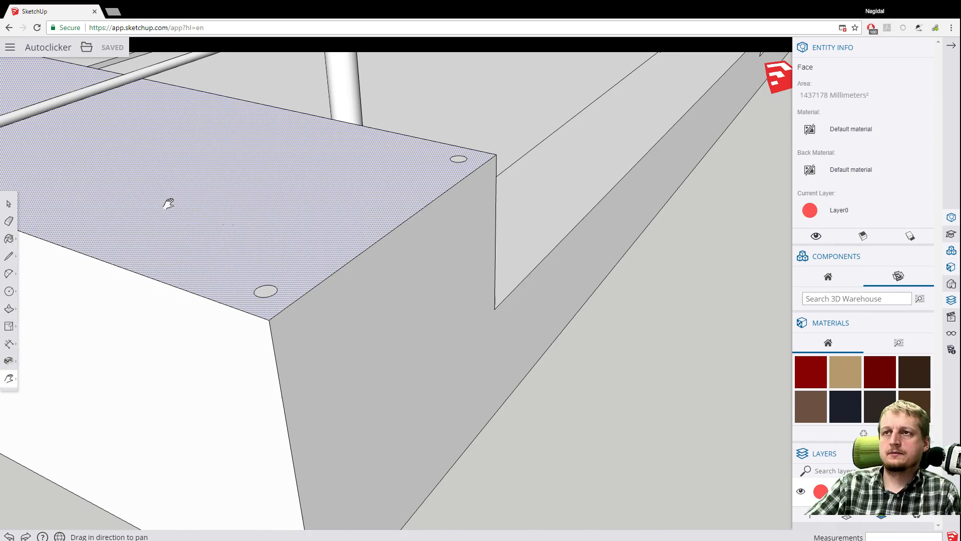
left_click_drag(170, 202, 405, 296)
scroll(405, 295, "down", 5)
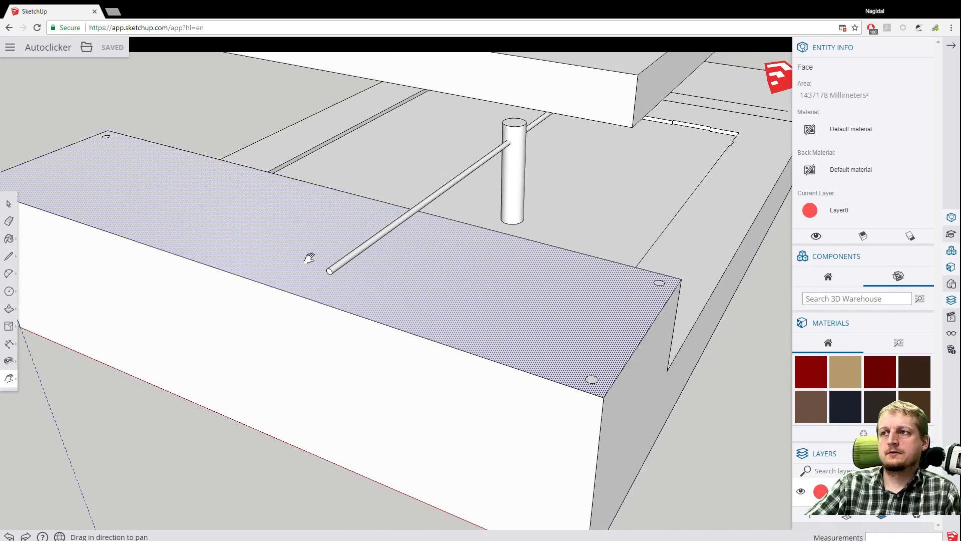
left_click_drag(212, 210, 256, 242)
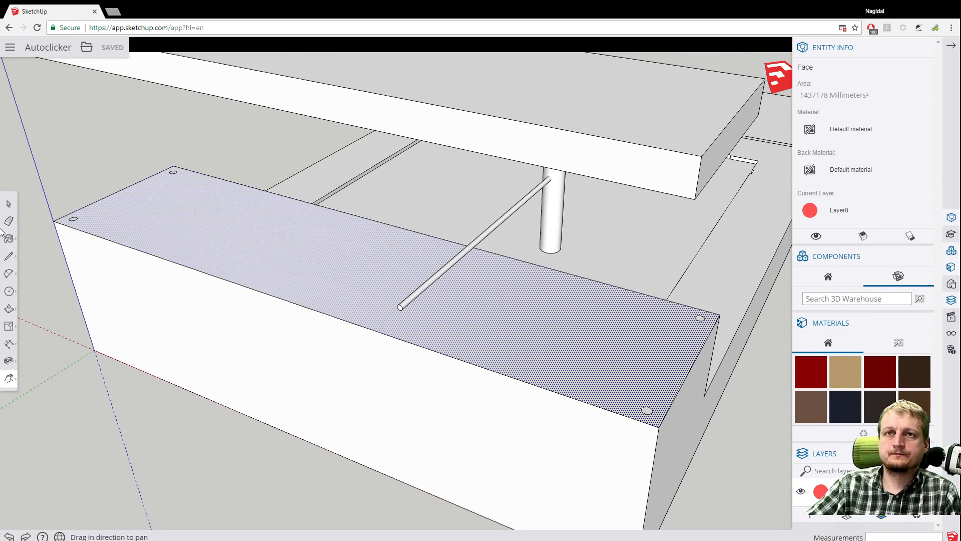
left_click(8, 204)
left_click(55, 214)
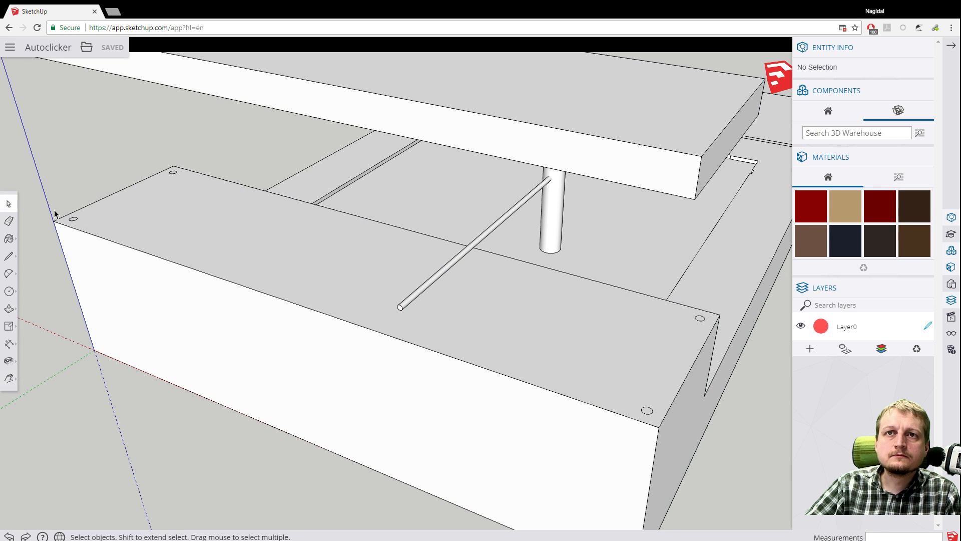
left_click(73, 220)
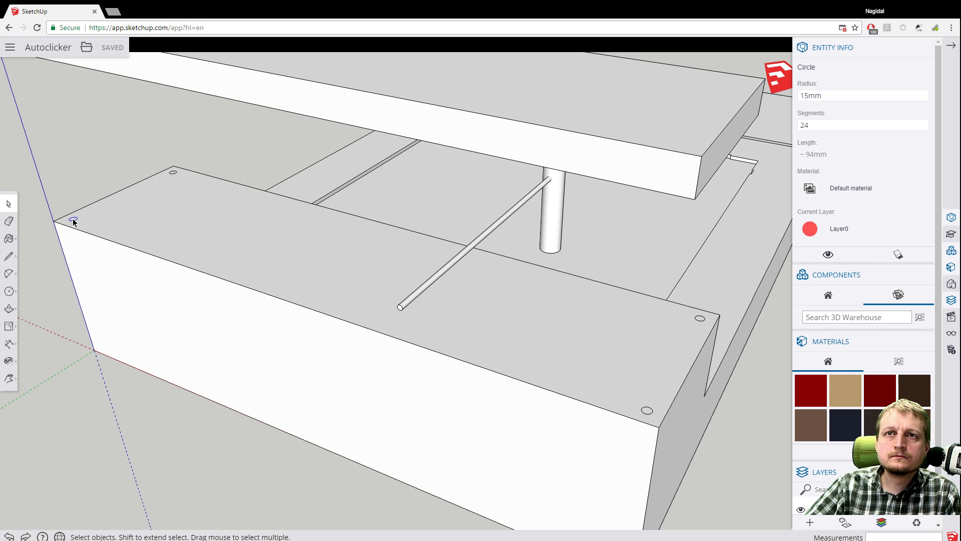
right_click(73, 220)
mouse_move(146, 297)
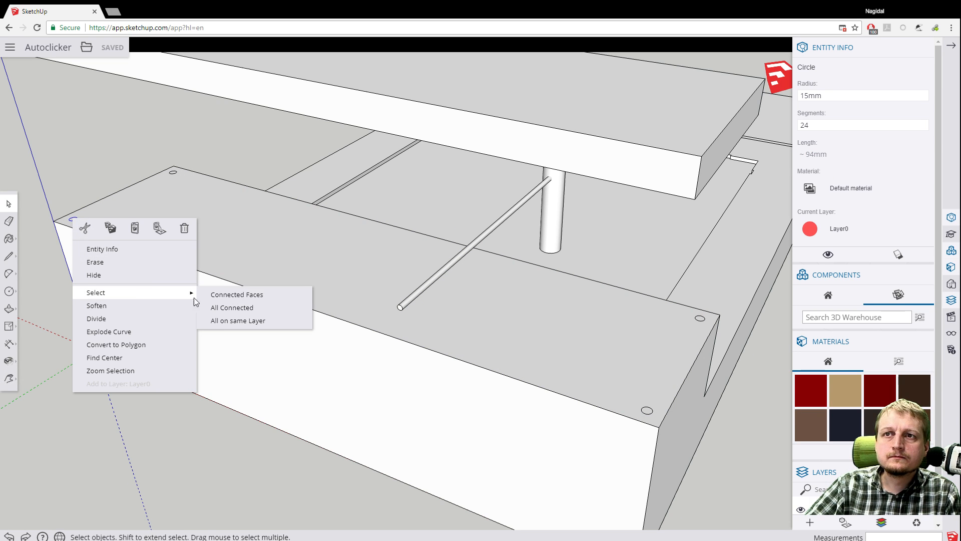
left_click(234, 295)
key("Escape")
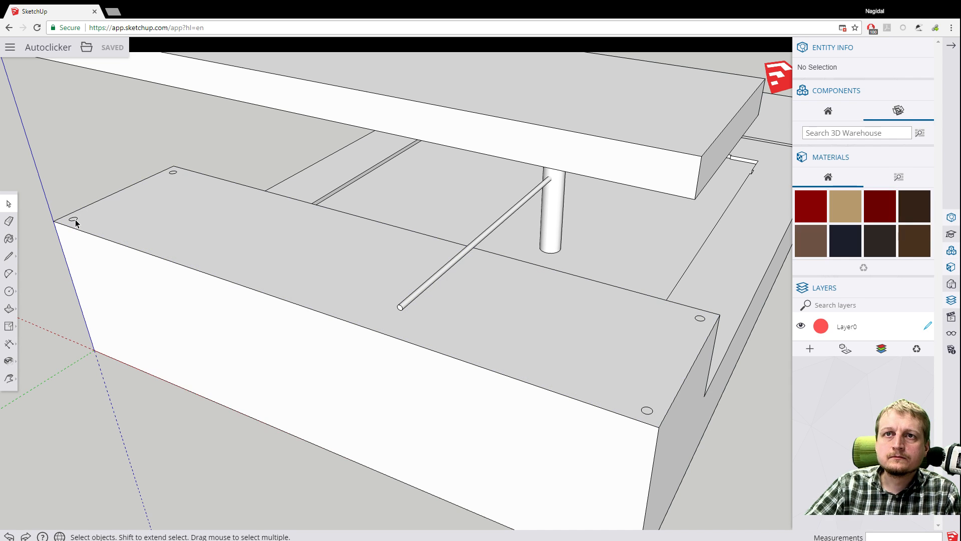
Select only the face of the corner circle beside the blue axis on the raised end's top face.
right_click(73, 220)
mouse_move(166, 293)
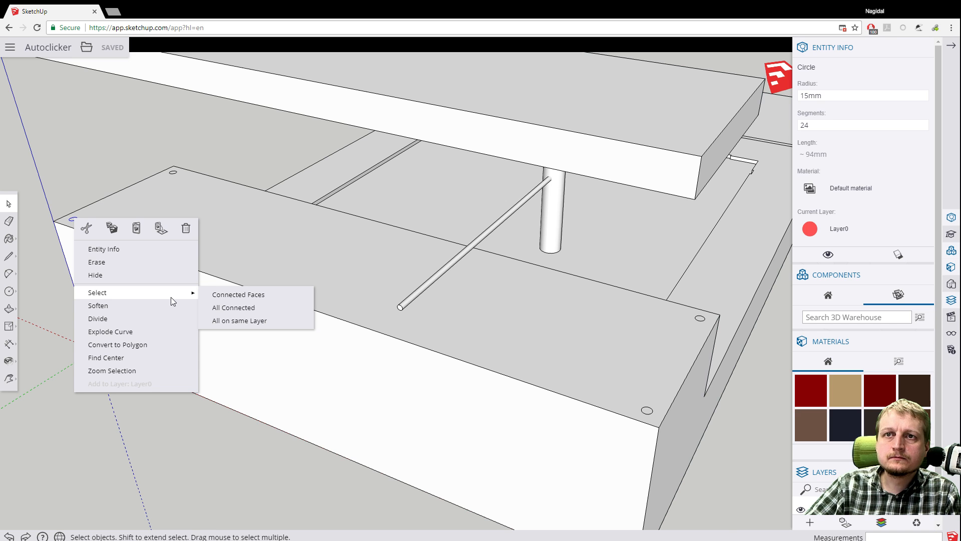
left_click(65, 187)
scroll(60, 208, "up", 5)
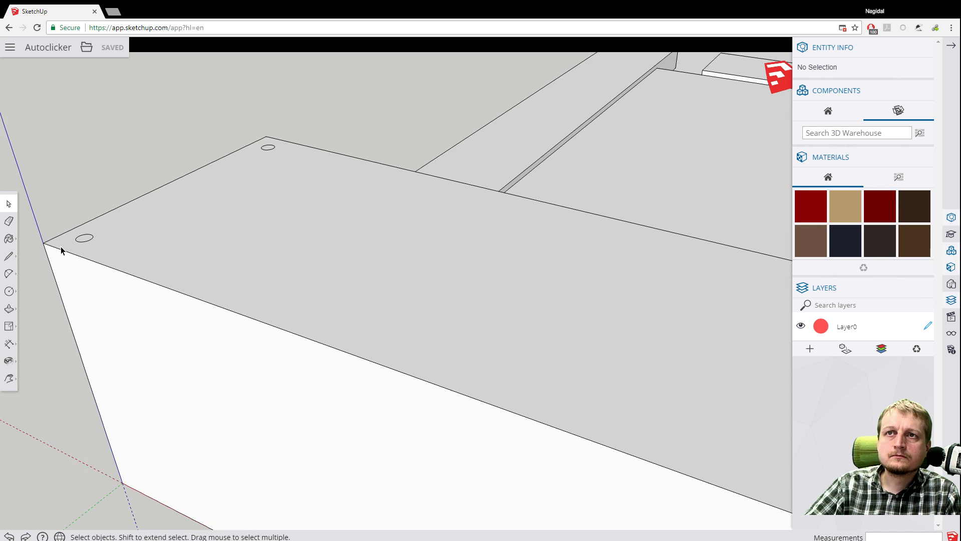
left_click(91, 242)
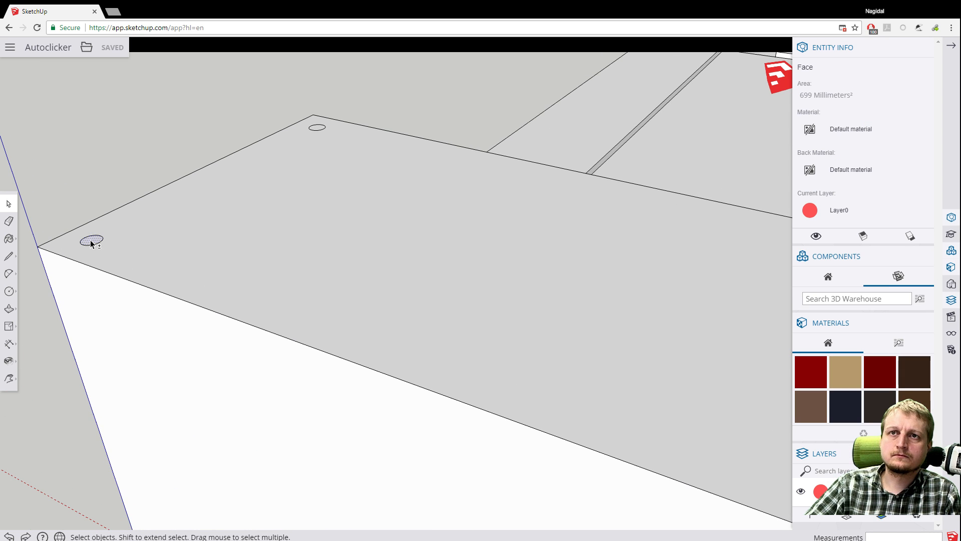
Push/Pull the corner circle beside the blue axis up into a post about 162 mm tall.
left_click(316, 129, "shift")
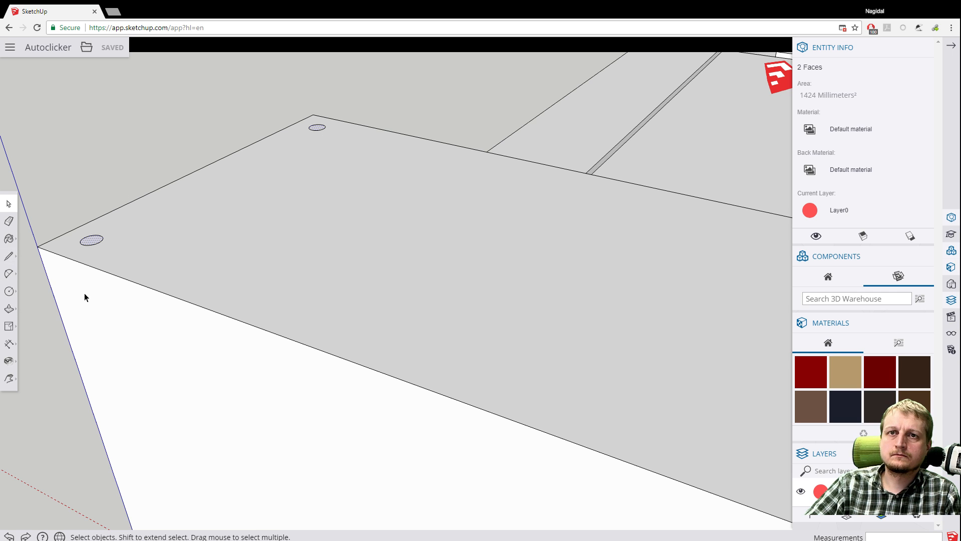
left_click(10, 309)
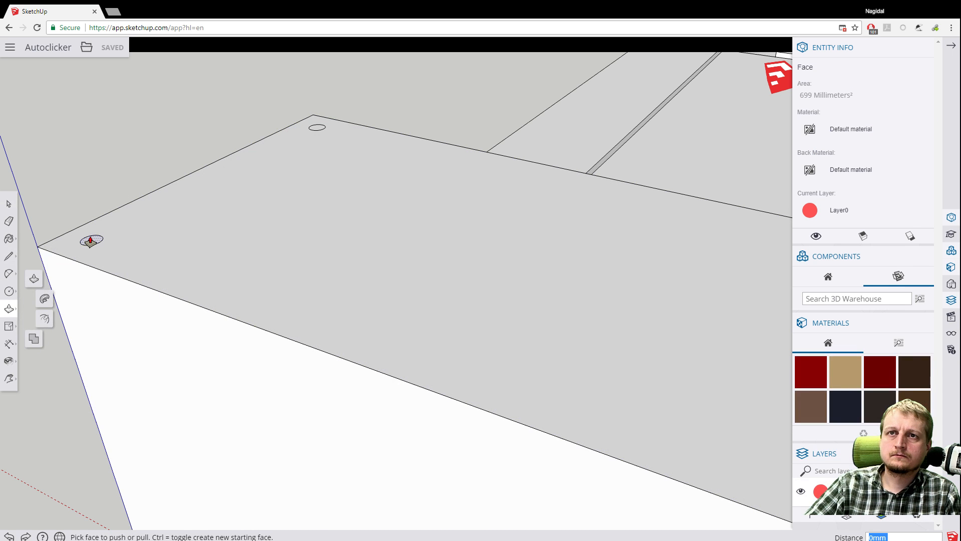
left_click(90, 240)
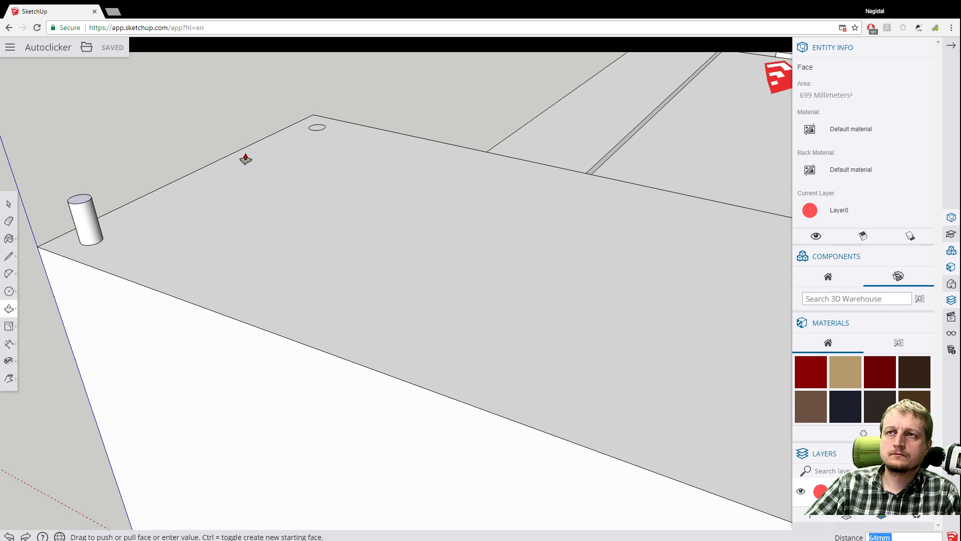
left_click(308, 138)
scroll(300, 134, "down", 1)
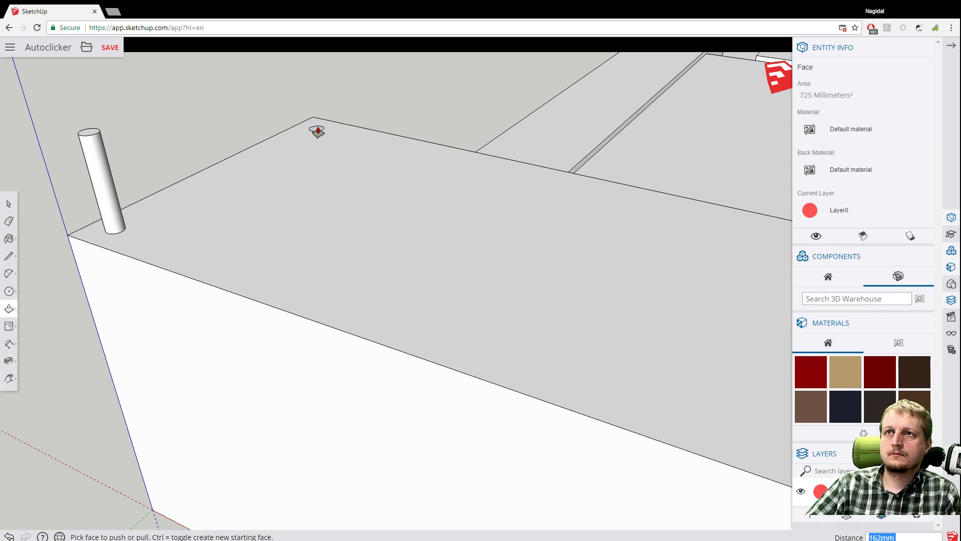
Push/Pull the neighbouring corner circle up to the same height as the first post.
left_click(317, 129)
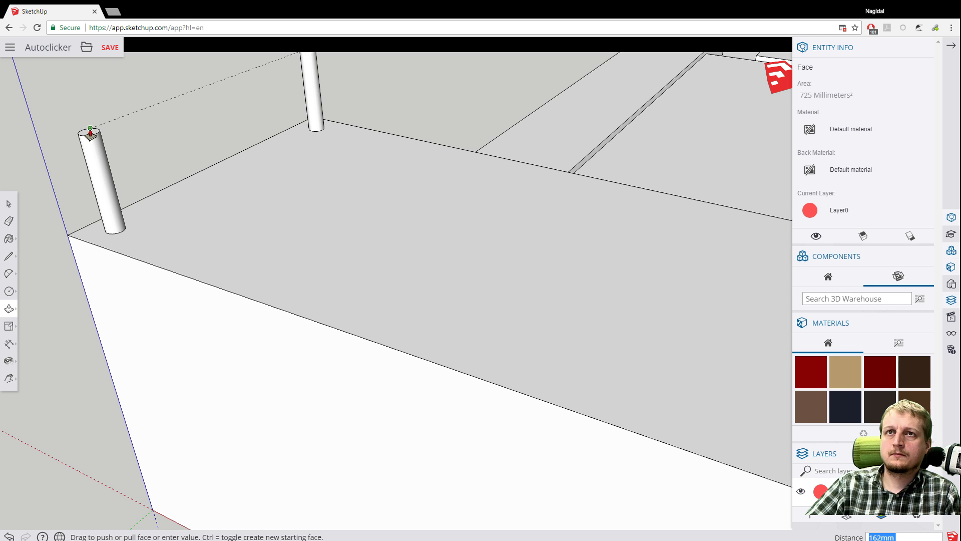
scroll(90, 133, "down", 1)
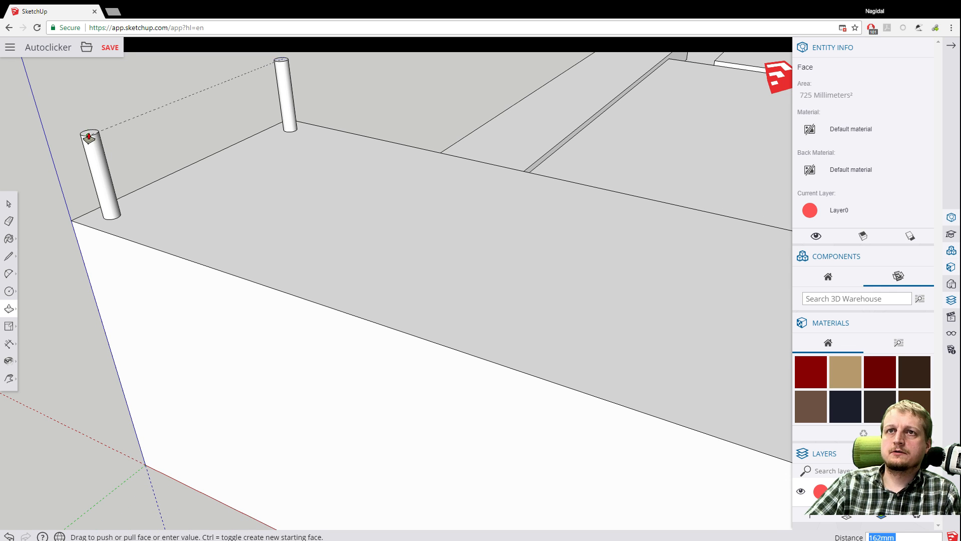
left_click(89, 136)
scroll(120, 157, "down", 2)
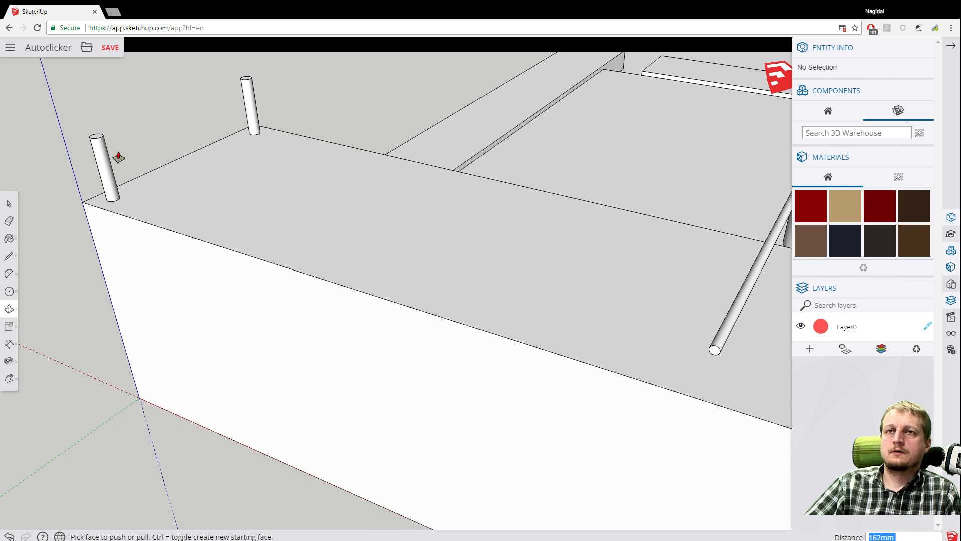
Undo both post extrusions at the blue-axis end of the raised block.
key("ctrl+z")
key("ctrl+z")
scroll(100, 156, "up", 2)
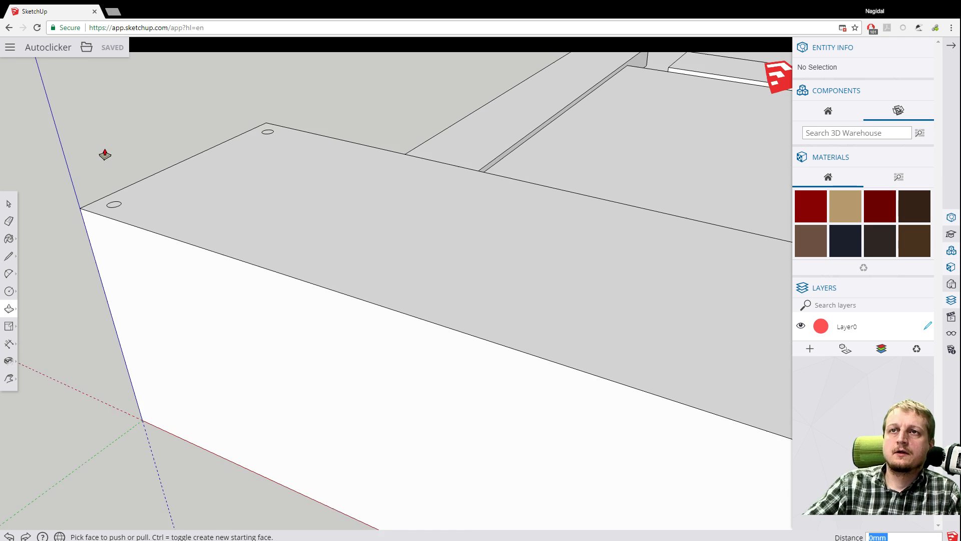
Push/Pull the outer corner circle at the end away from the blue axis into a post about 196 mm tall.
scroll(85, 161, "down", 4)
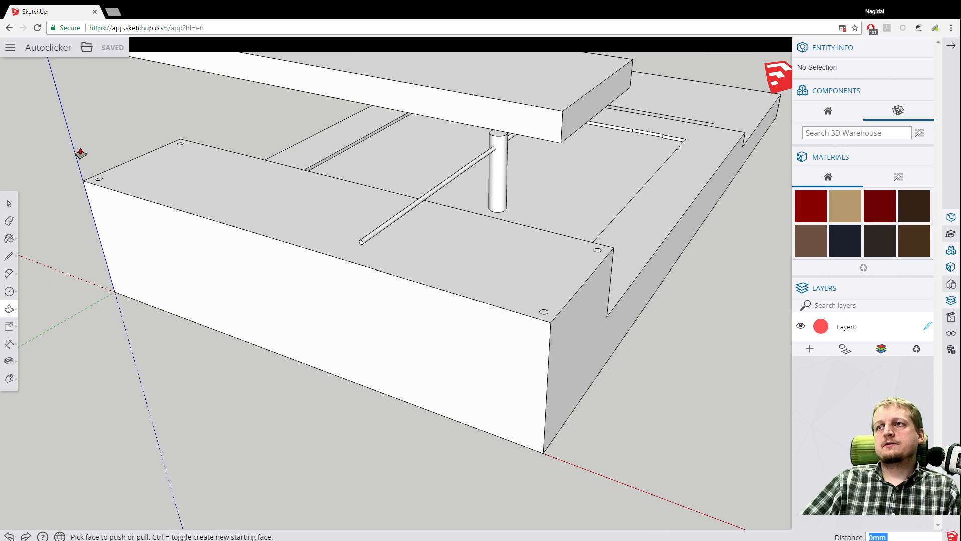
middle_click_drag(328, 354, 120, 355)
scroll(98, 259, "up", 4)
scroll(397, 281, "down", 3)
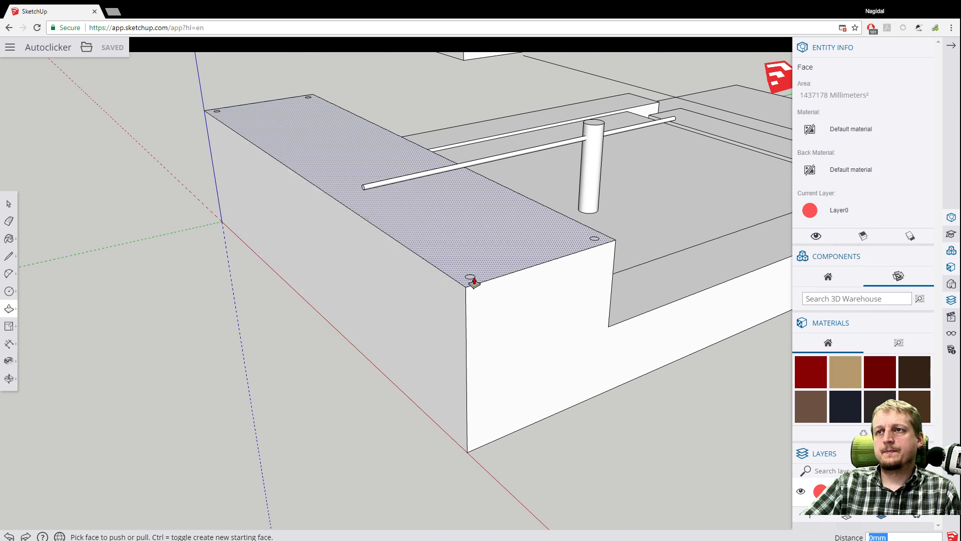
scroll(471, 278, "up", 2)
left_click(470, 275)
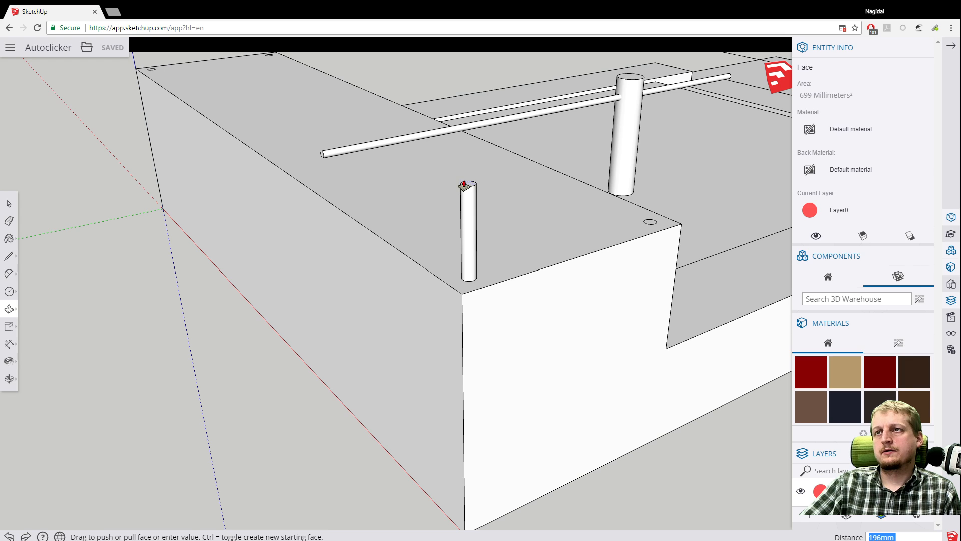
left_click(465, 187)
Extrude the inner corner circle at the same end up to the top of the adjacent post.
middle_click_drag(596, 298, 353, 281)
left_click(379, 244)
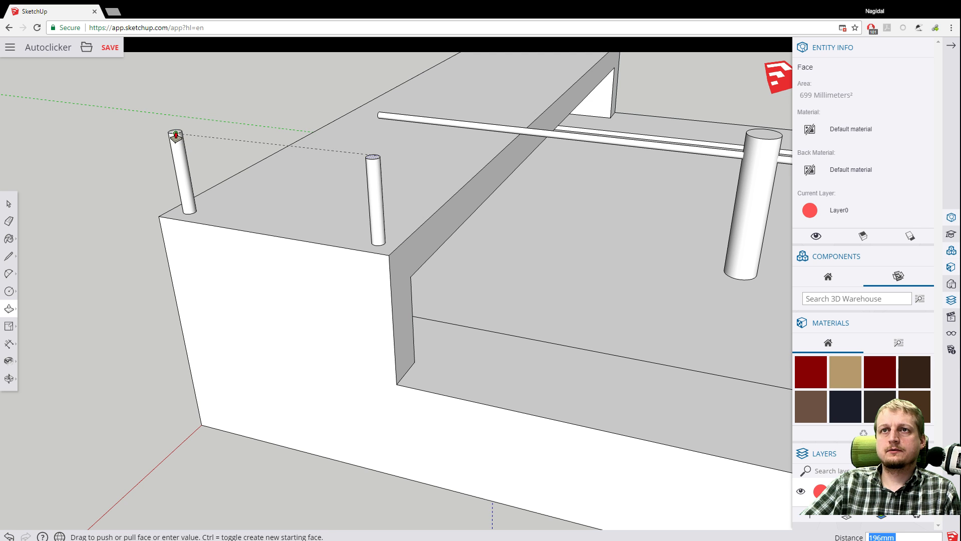
left_click(176, 134)
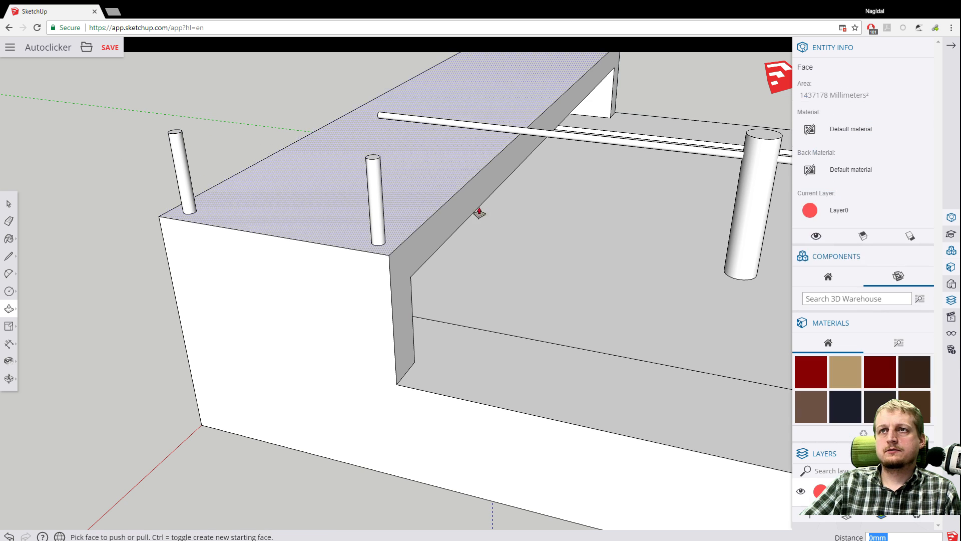
Extrude the corner circle beside the blue axis to the height of the posts at the opposite end.
middle_click_drag(119, 115, 364, 322)
scroll(96, 289, "up", 3)
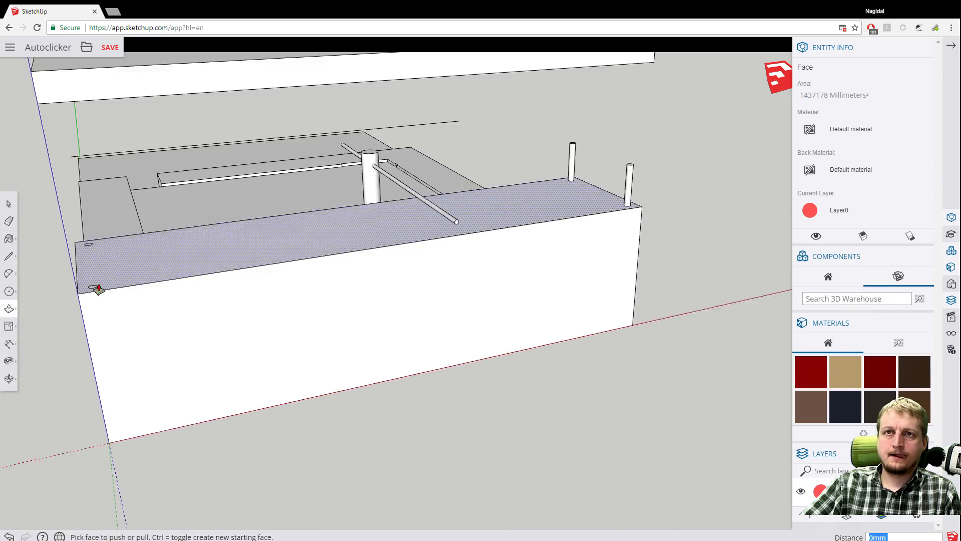
left_click(89, 289)
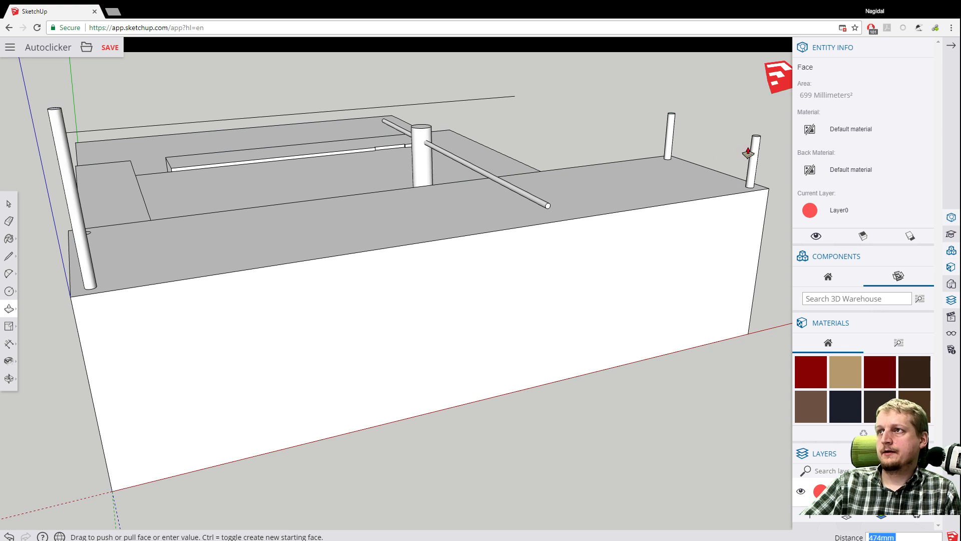
left_click(759, 136)
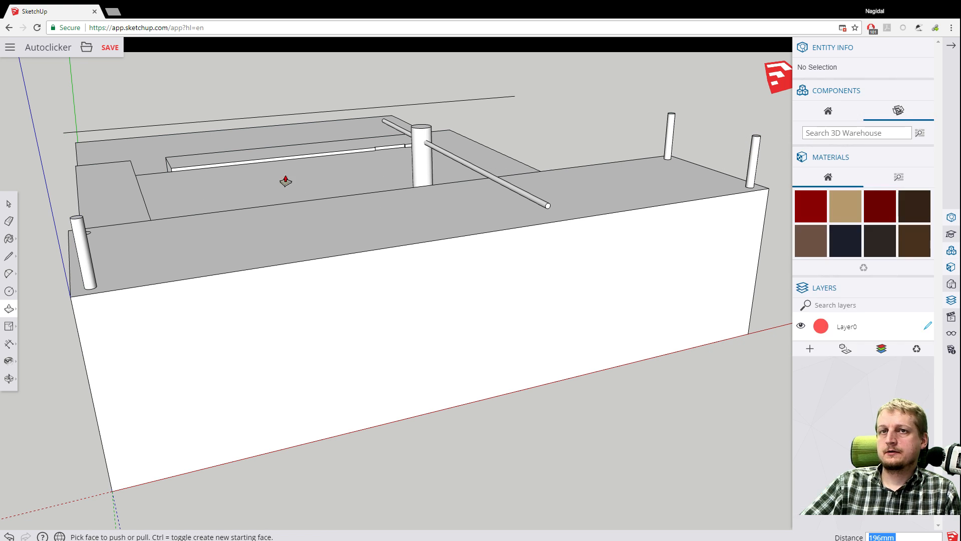
Extrude the remaining corner circle to match the height of the neighbouring post beside the blue axis.
middle_click_drag(76, 316, 95, 343)
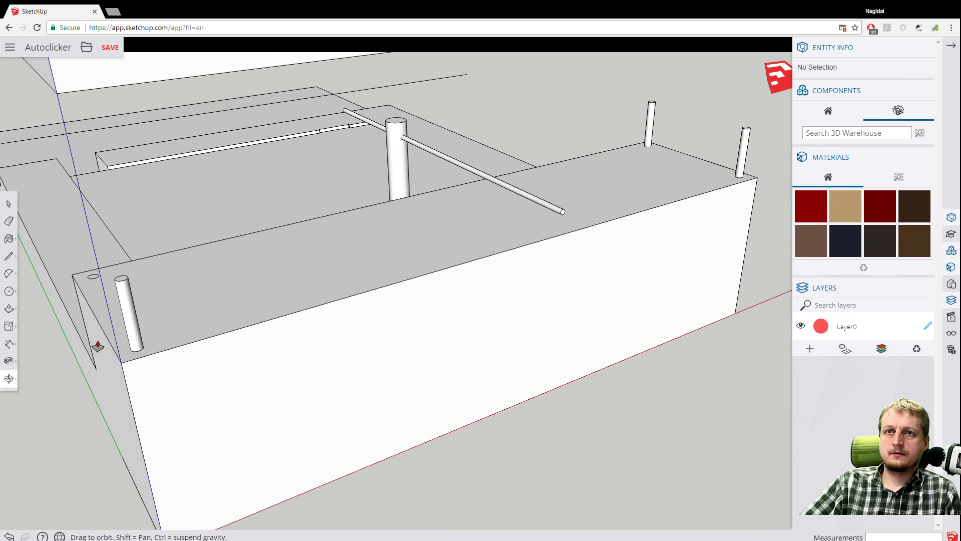
left_click(93, 275)
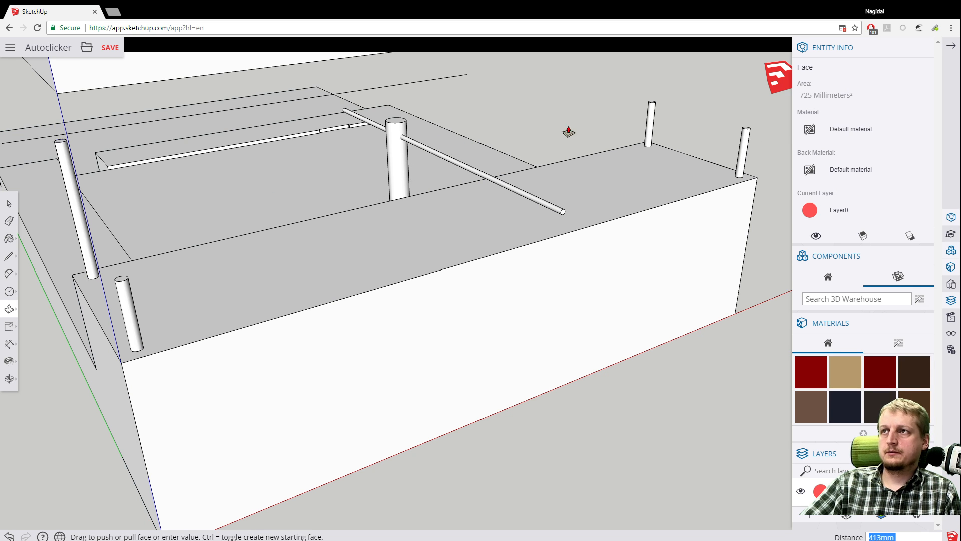
left_click(124, 277)
Examine the four corner posts and the slab floating above the raised end from several sides.
middle_click_drag(43, 264, 12, 296)
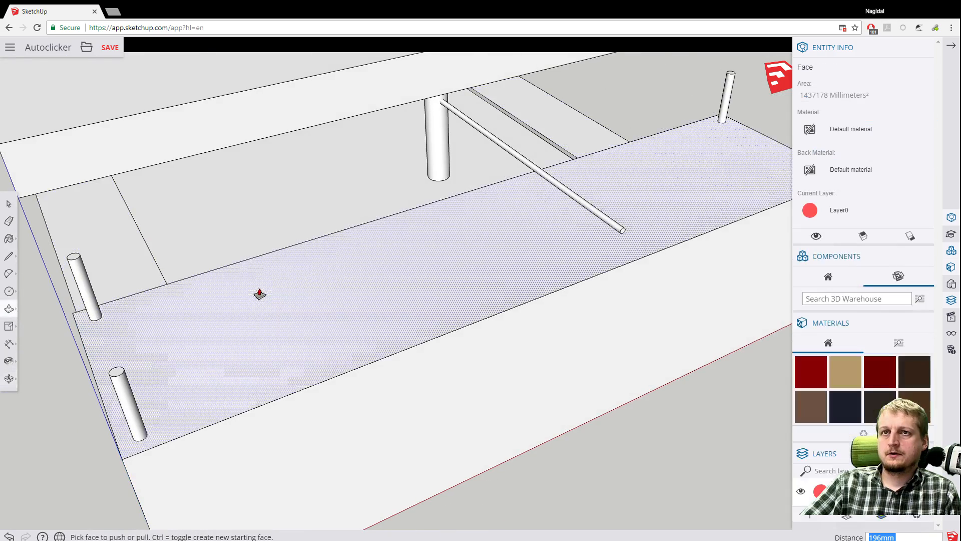
scroll(259, 294, "down", 2)
scroll(240, 276, "down", 2)
middle_click_drag(704, 187, 178, 155)
middle_click_drag(334, 164, 144, 247)
scroll(225, 184, "up", 2)
scroll(225, 184, "down", 2)
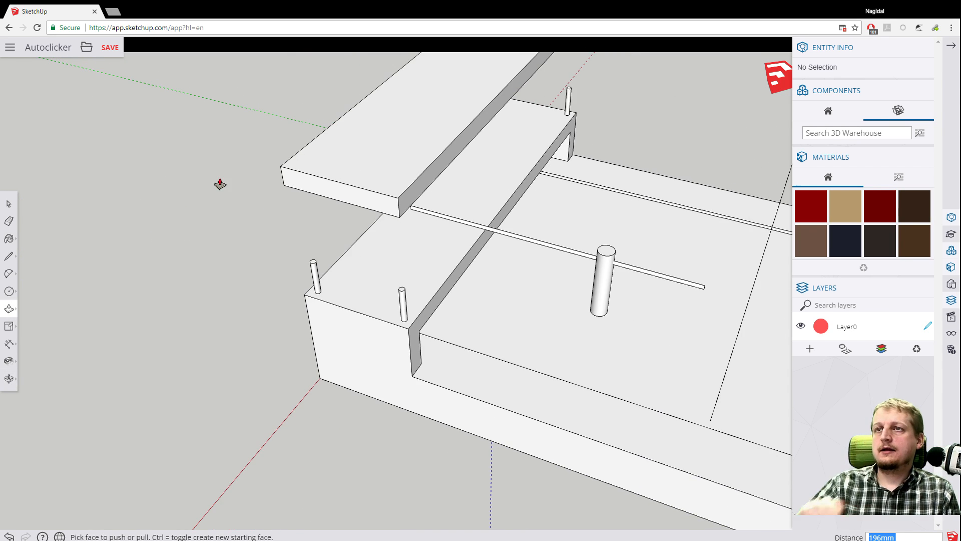
middle_click_drag(246, 173, 183, 252)
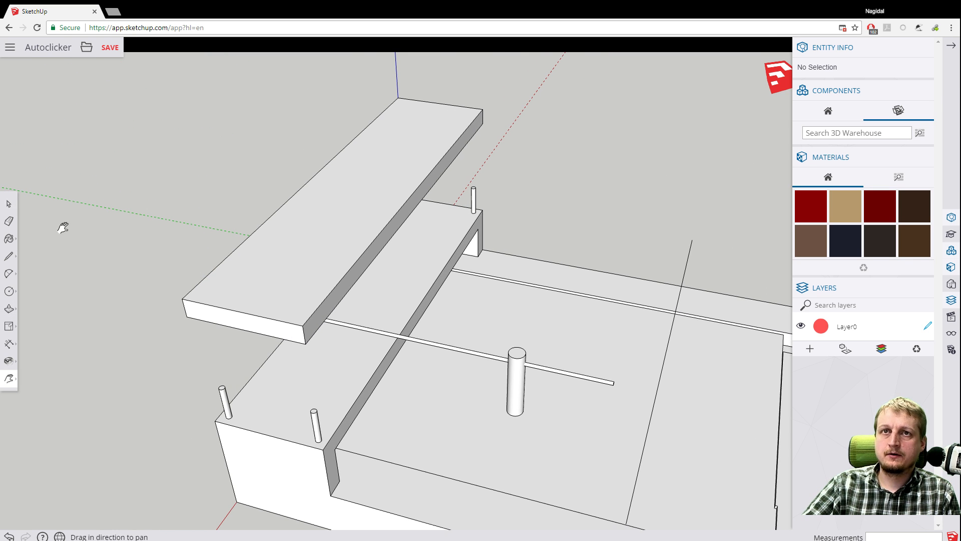
Select the slab floating above the raised end with all its connected faces and edges.
left_click(8, 204)
left_click(249, 294)
right_click(249, 294)
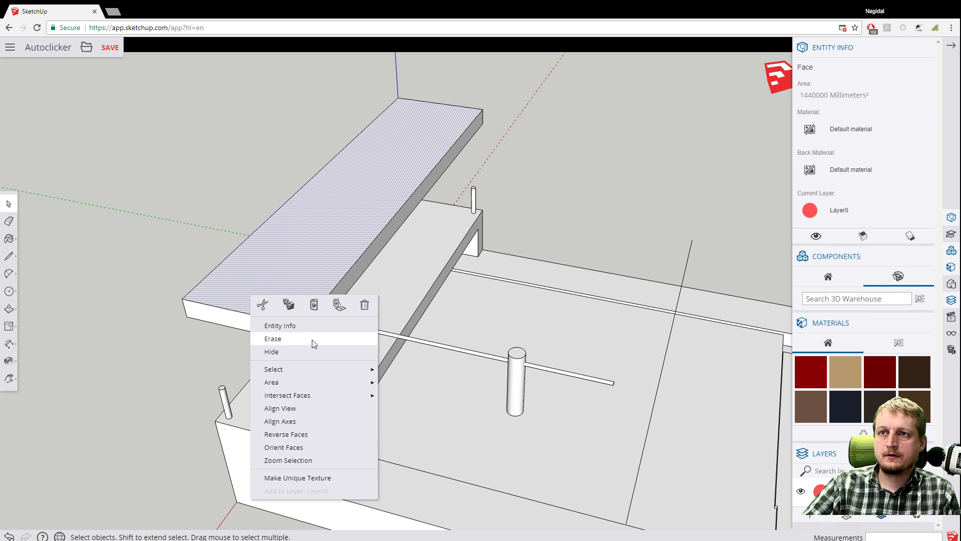
mouse_move(311, 369)
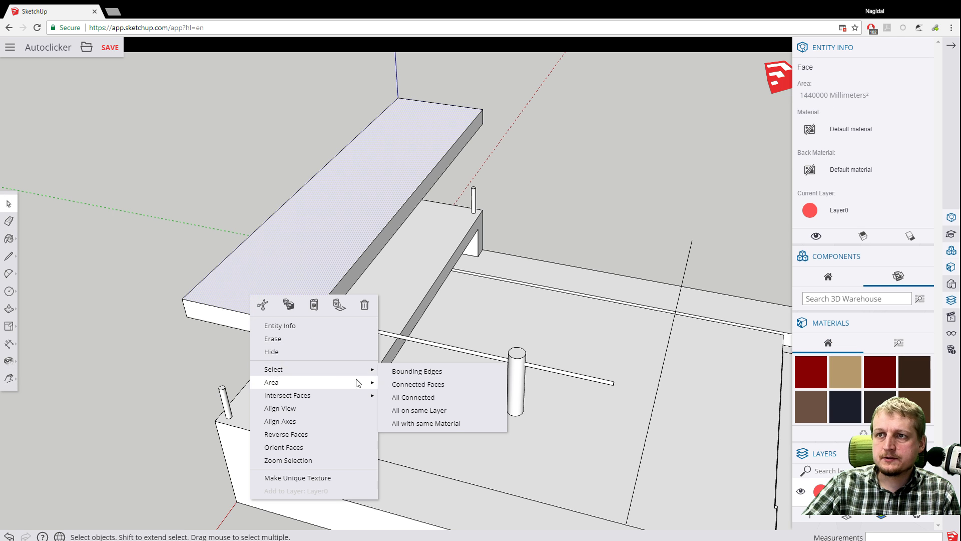
left_click(410, 384)
right_click(272, 308)
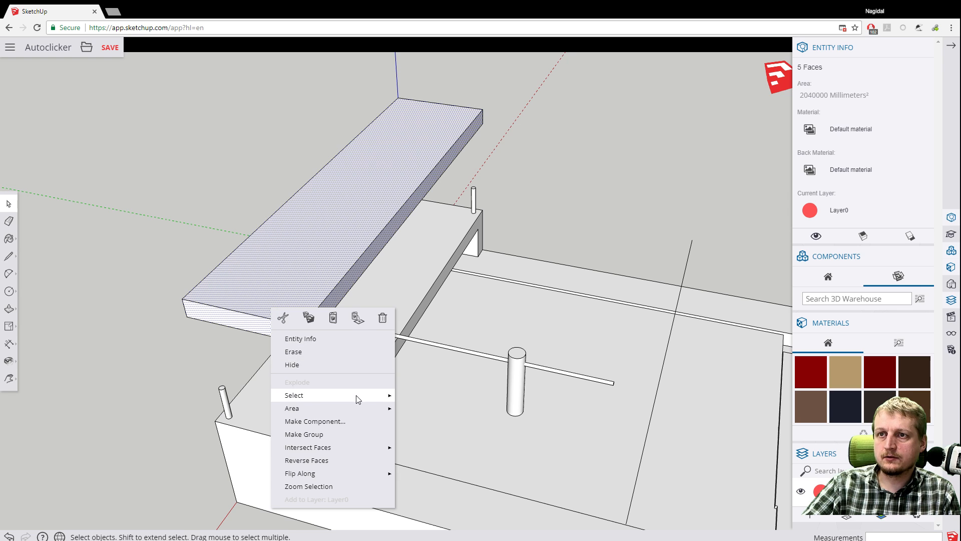
mouse_move(385, 401)
left_click(418, 409)
right_click(278, 314)
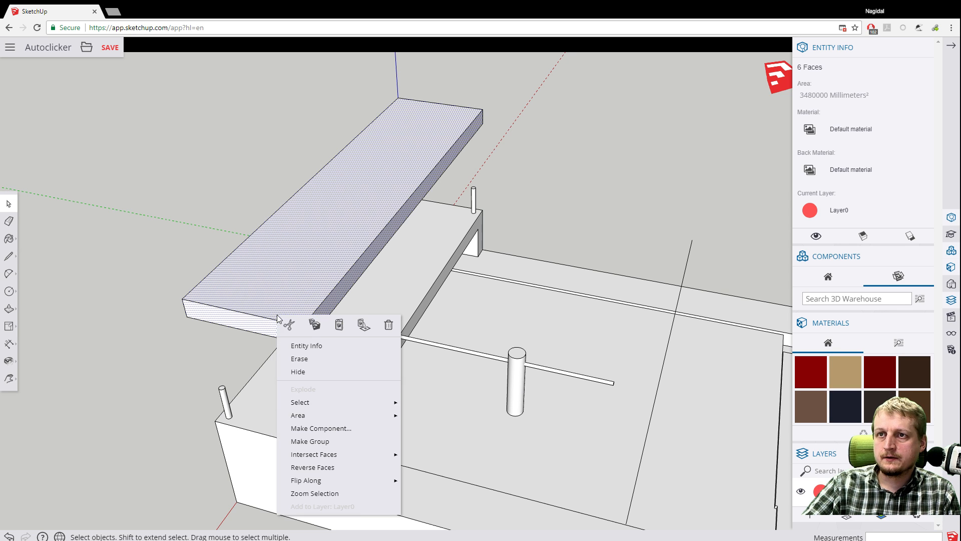
left_click(429, 430)
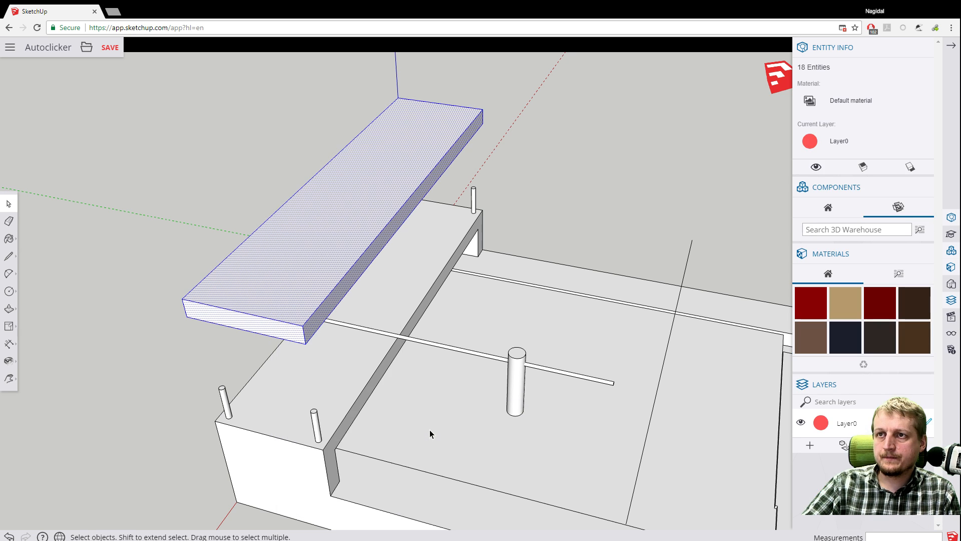
scroll(135, 309, "down", 4)
middle_click_drag(146, 283, 178, 197)
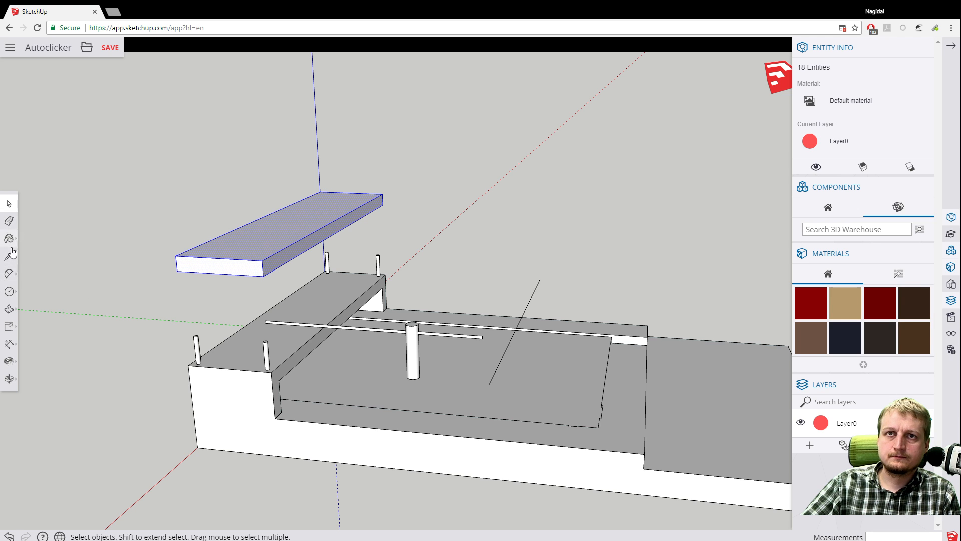
left_click(10, 308)
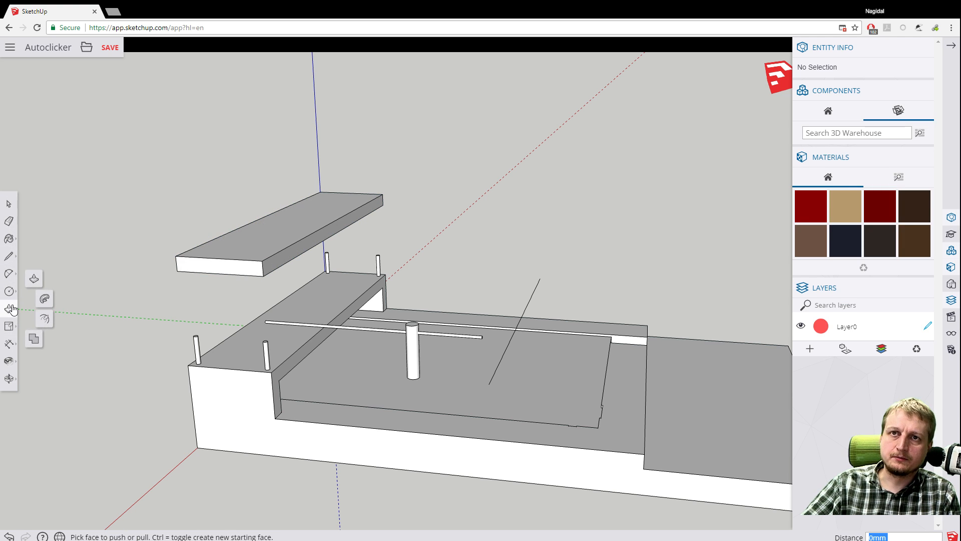
left_click(15, 345)
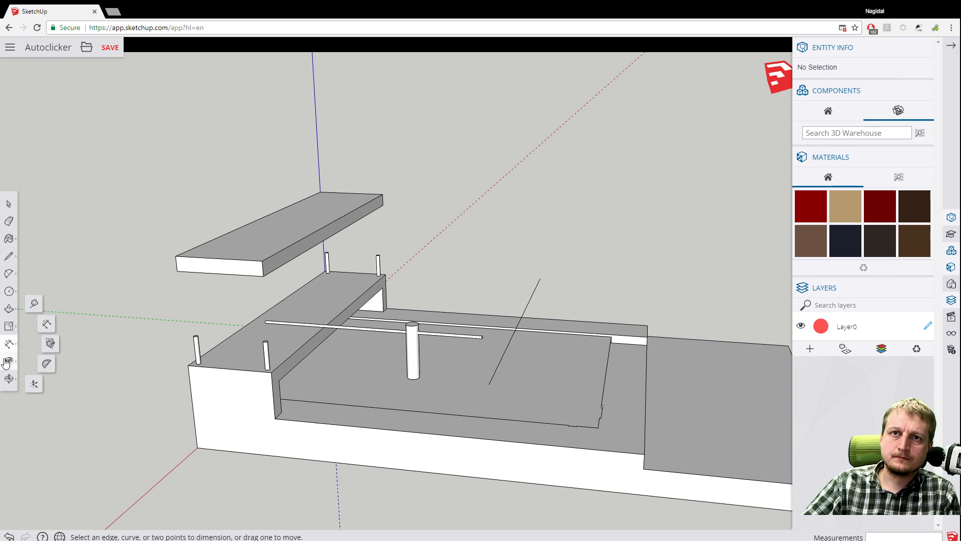
left_click(8, 361)
left_click(8, 379)
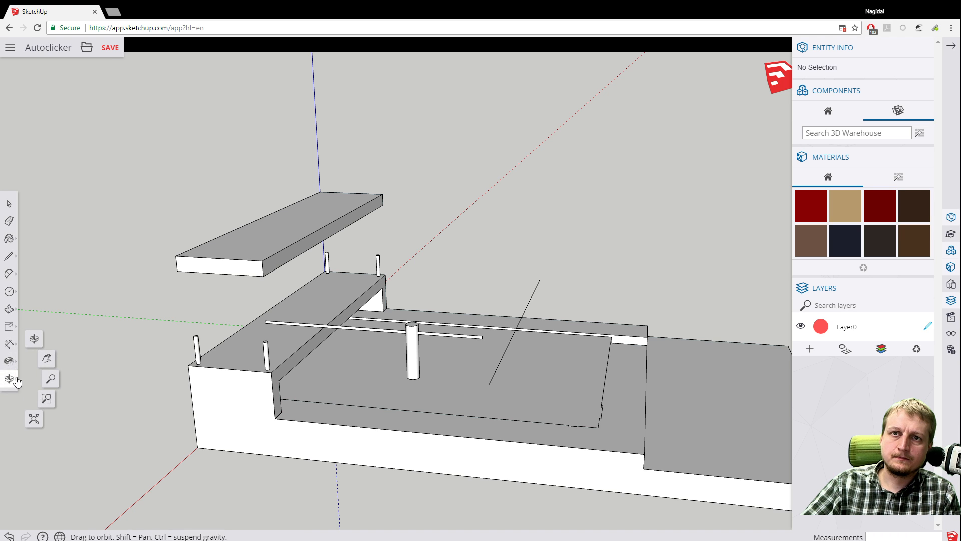
left_click(9, 291)
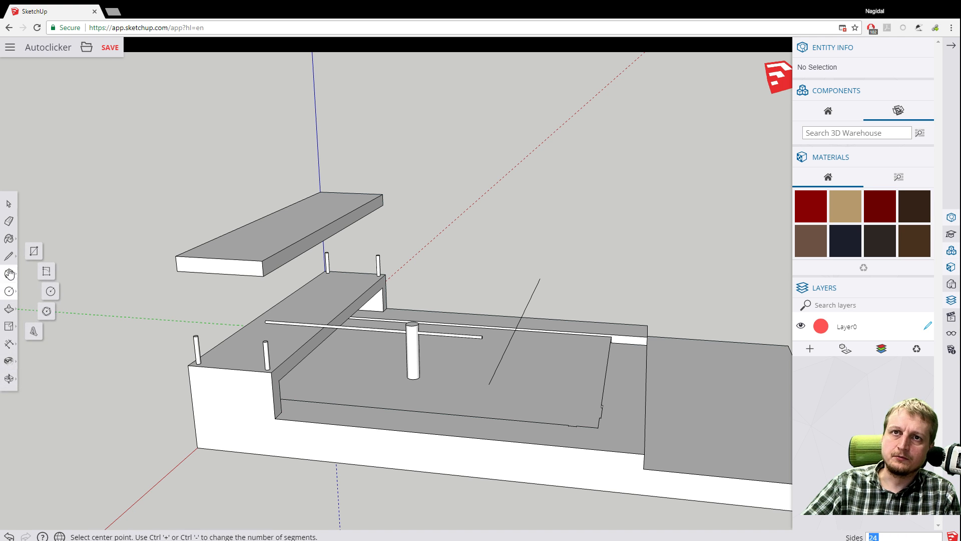
left_click(9, 270)
left_click(8, 254)
left_click(9, 240)
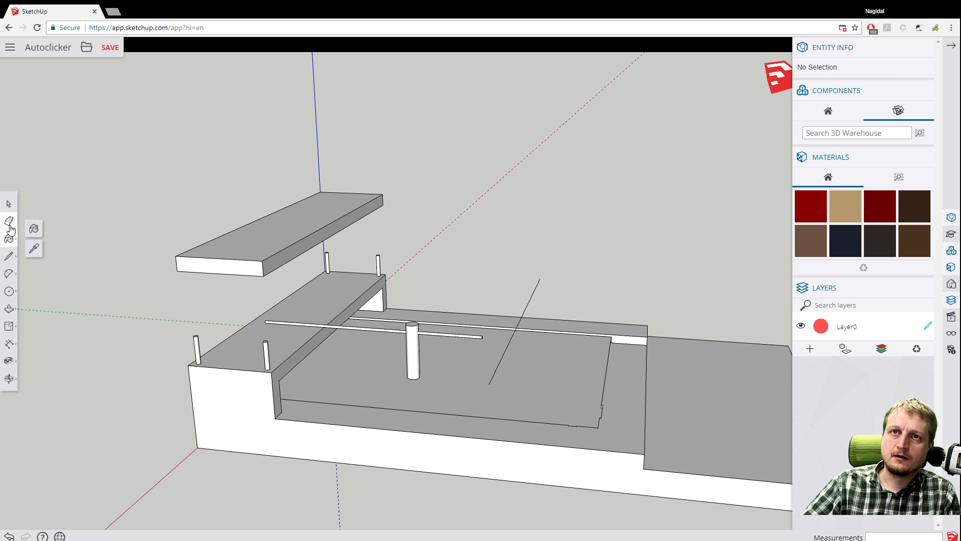
left_click(10, 225)
left_click(9, 272)
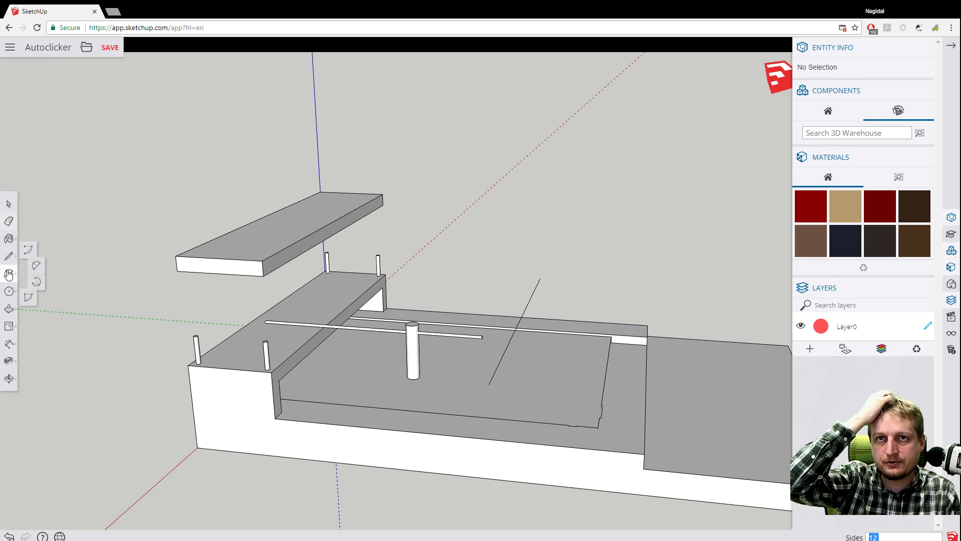
left_click(8, 295)
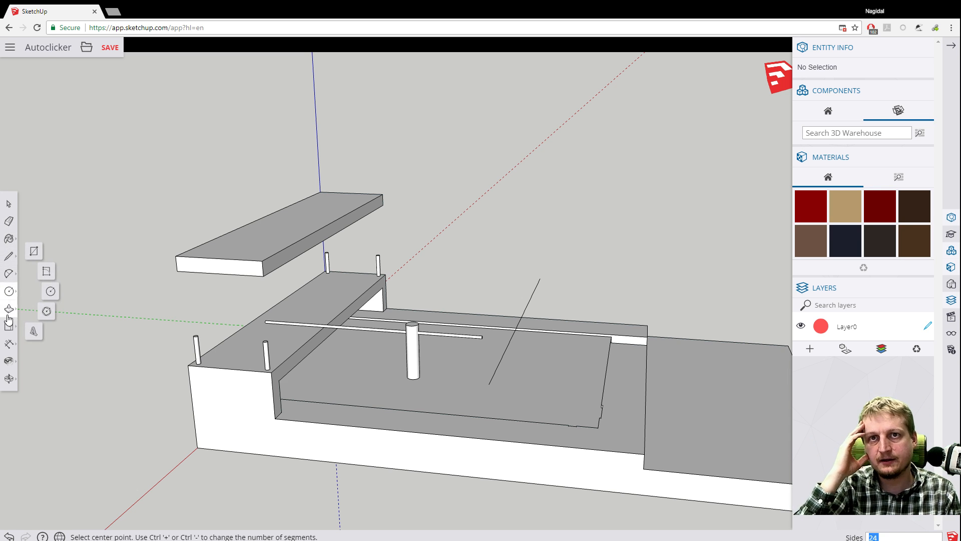
left_click(9, 309)
left_click(8, 326)
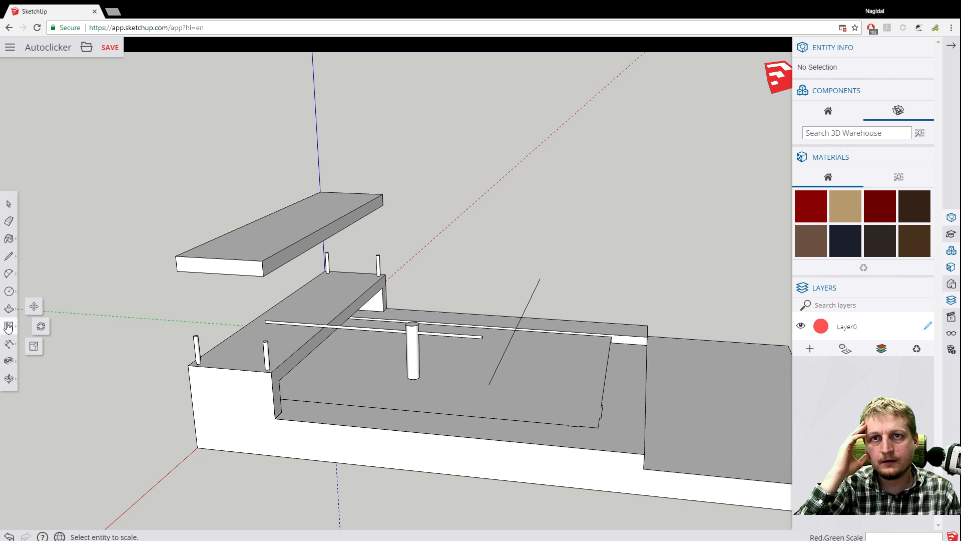
Lower the floating slab with all its connected geometry about 629 mm along the blue axis onto the four corner posts.
left_click(34, 307)
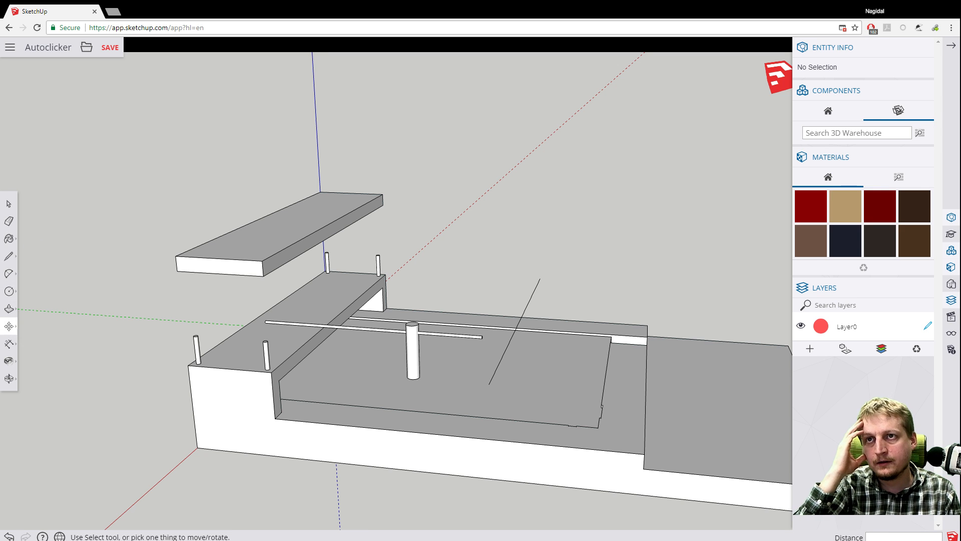
right_click(247, 241)
mouse_move(332, 320)
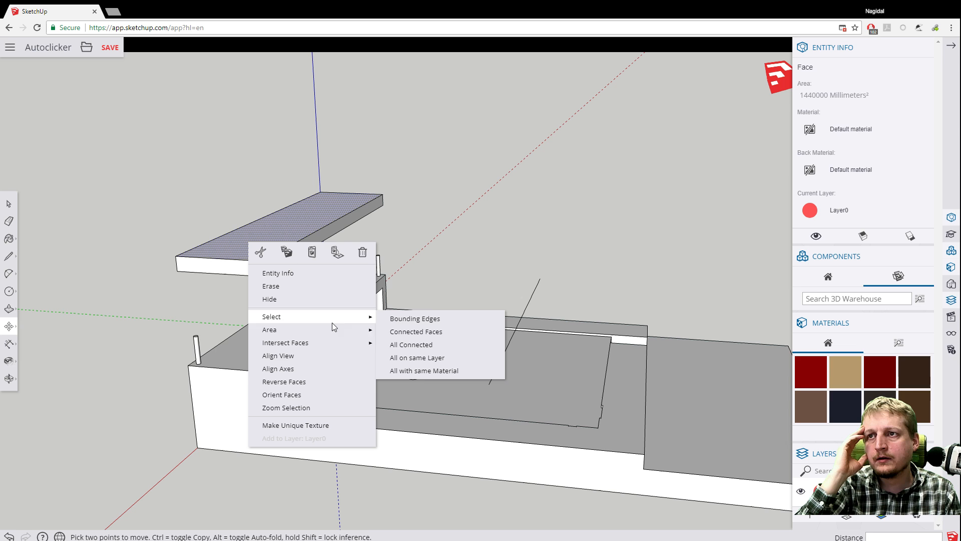
left_click(412, 344)
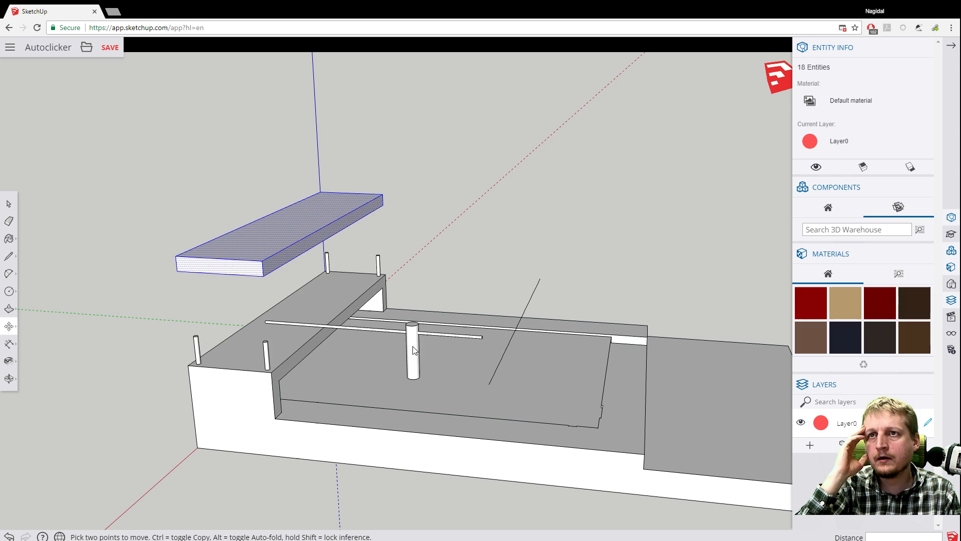
left_click(229, 267)
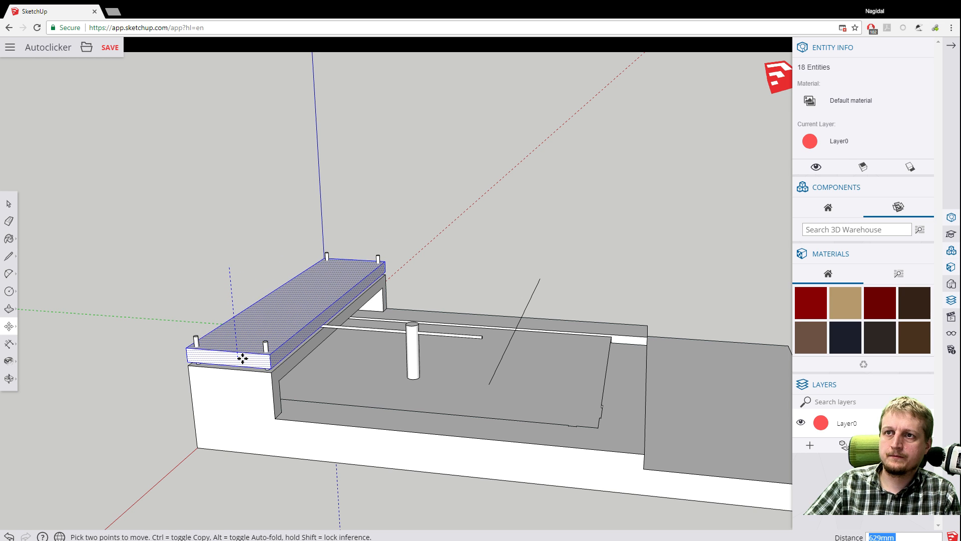
Examine the lowered slab, the corner posts and the gap above the raised end from several sides and distances.
middle_click_drag(202, 321, 163, 277)
scroll(169, 279, "up", 5)
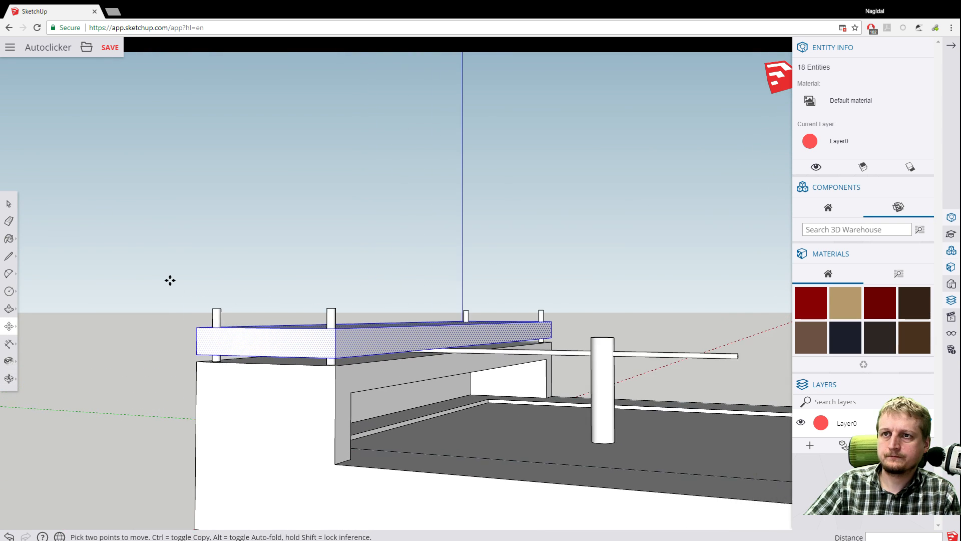
middle_click_drag(253, 296, 517, 277)
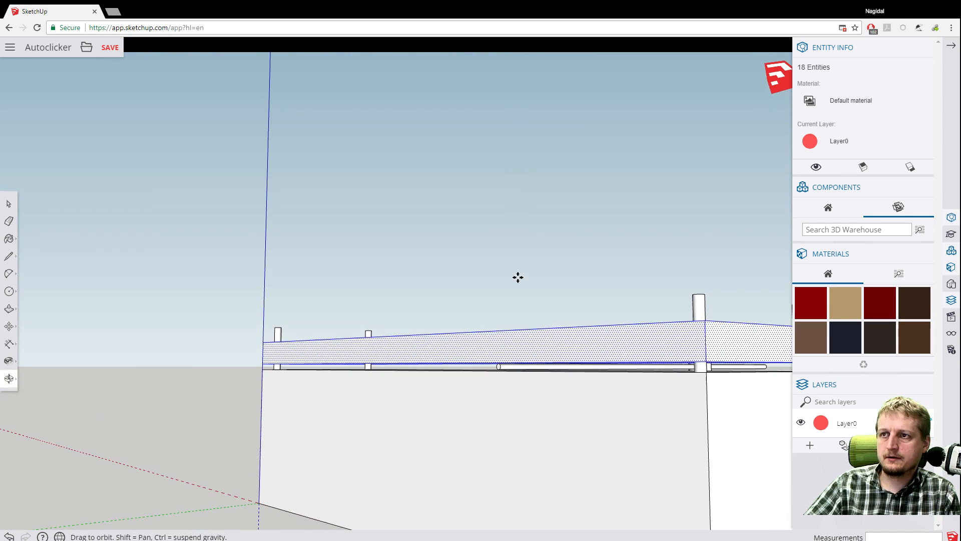
scroll(489, 335, "up", 4)
middle_click_drag(489, 337, 182, 364)
middle_click_drag(203, 284, 111, 403)
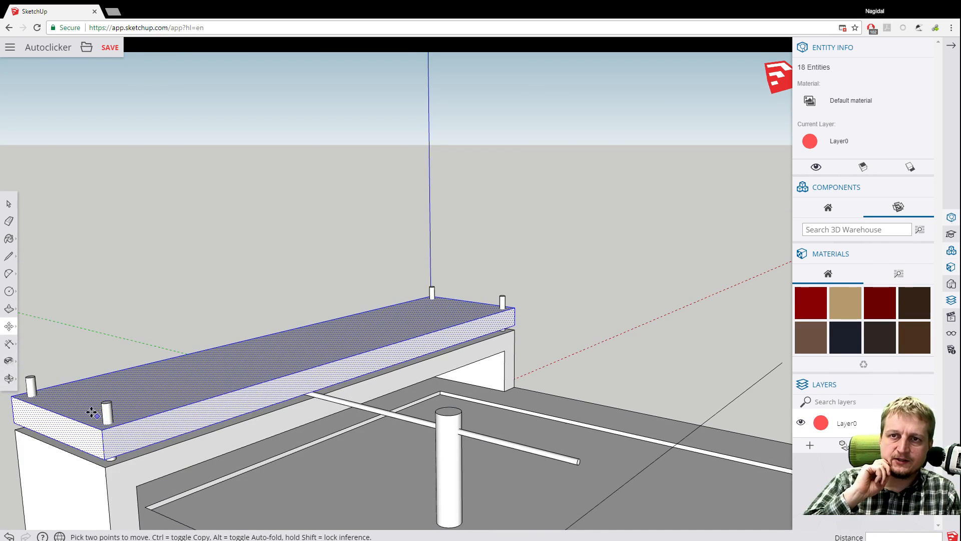
scroll(293, 360, "down", 1)
scroll(293, 359, "down", 1)
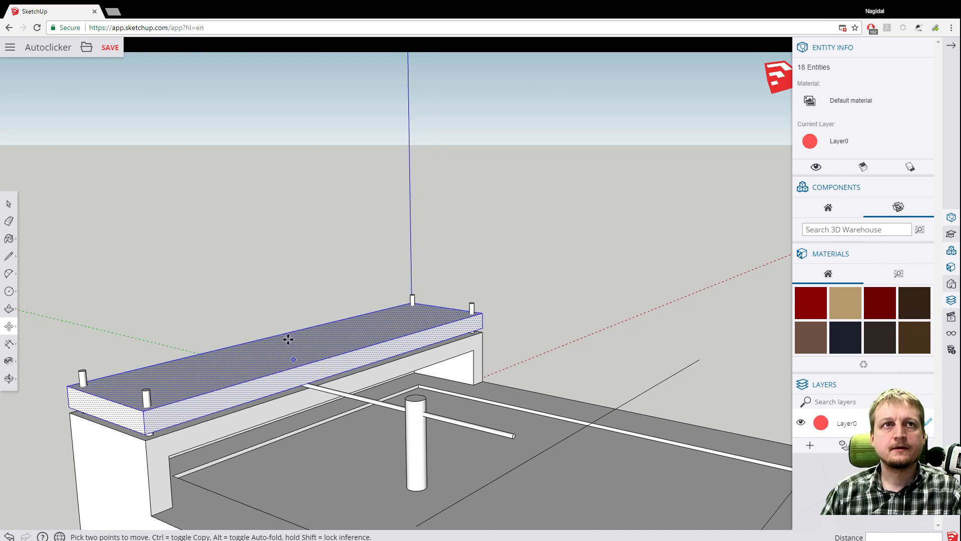
scroll(275, 338, "down", 1)
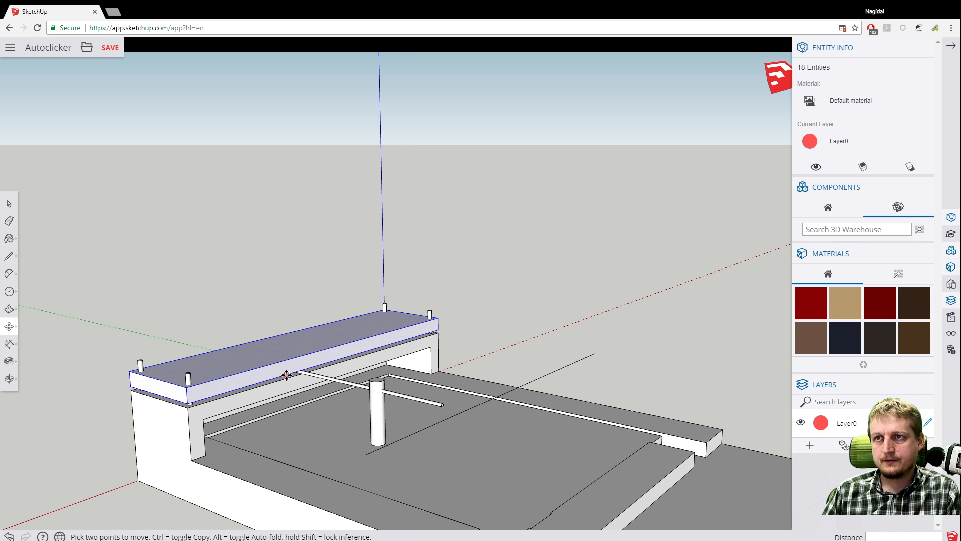
scroll(225, 327, "down", 1)
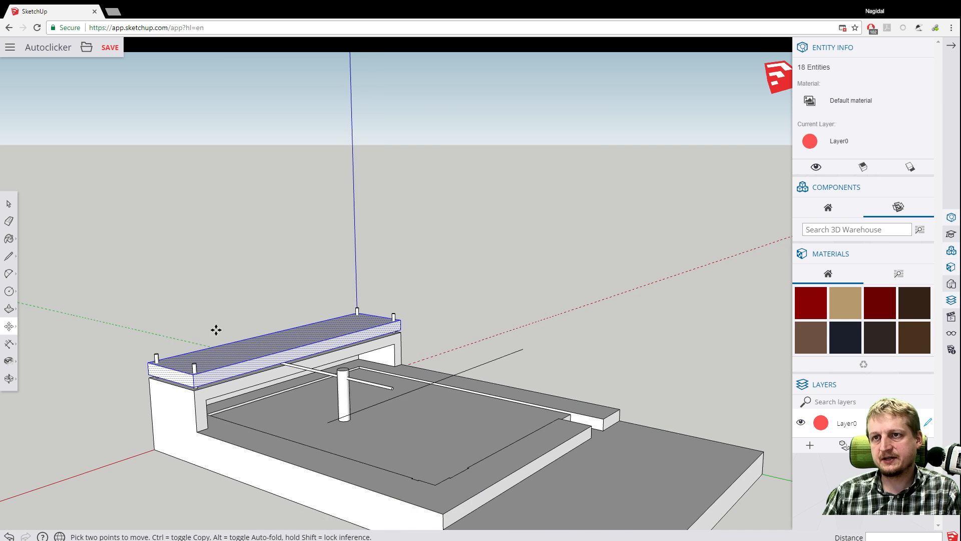
middle_click_drag(236, 350, 58, 240)
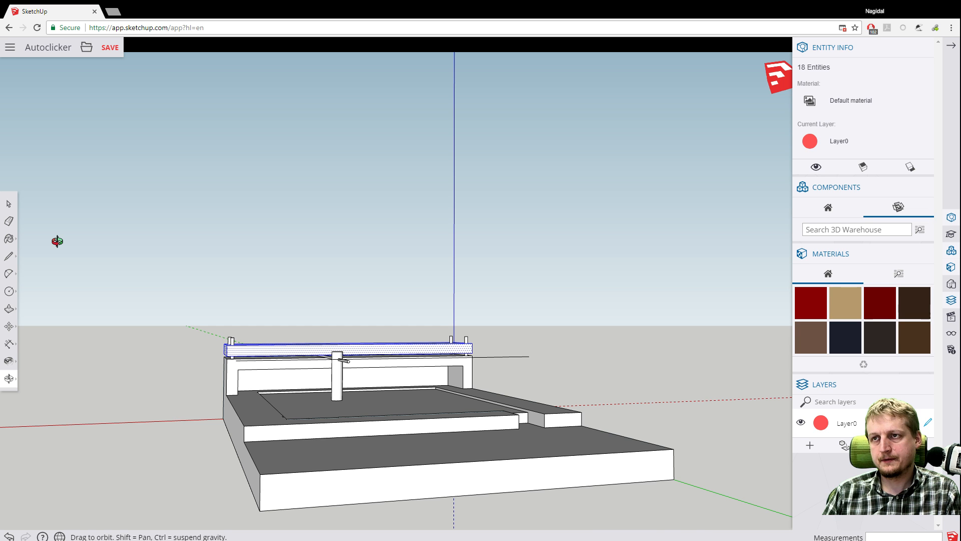
middle_click_drag(57, 241, 142, 301)
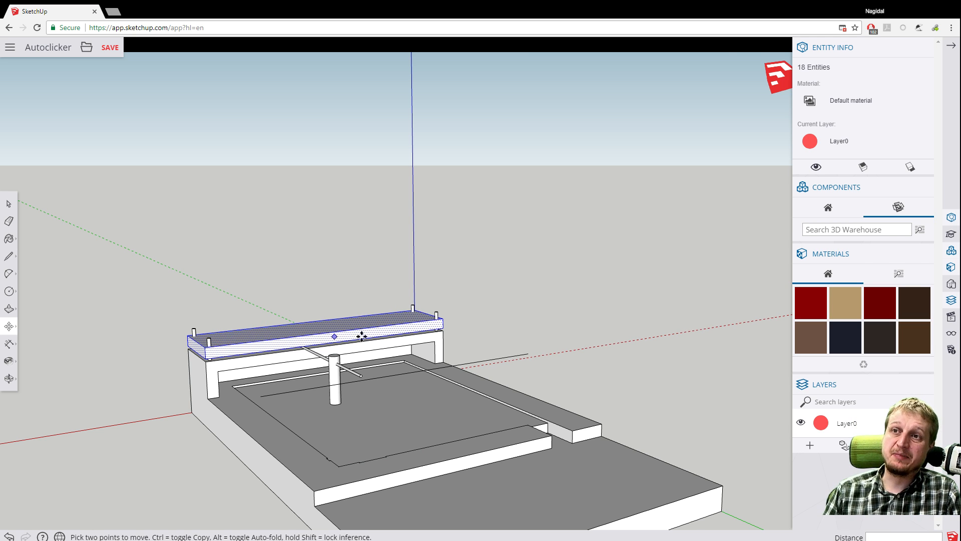
scroll(236, 353, "up", 4)
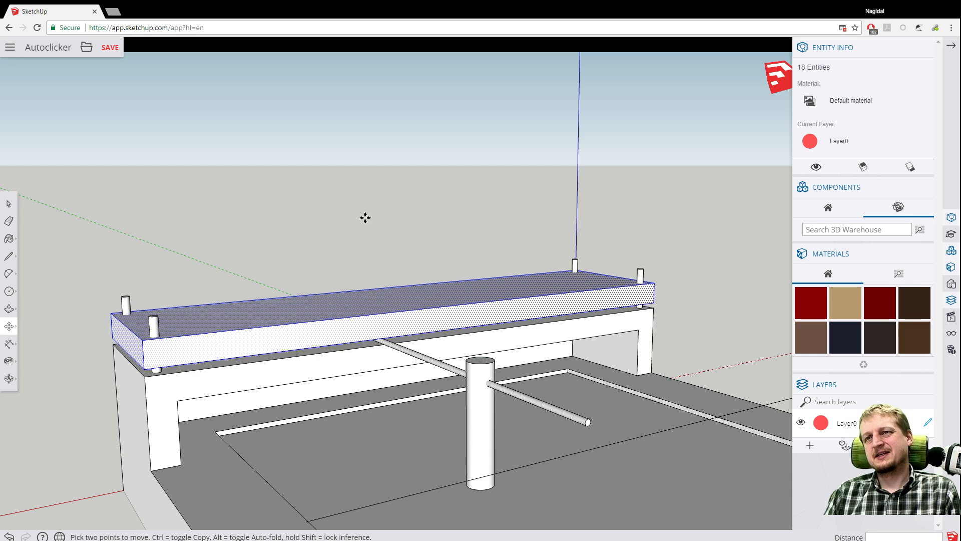
middle_click_drag(364, 214, 509, 203)
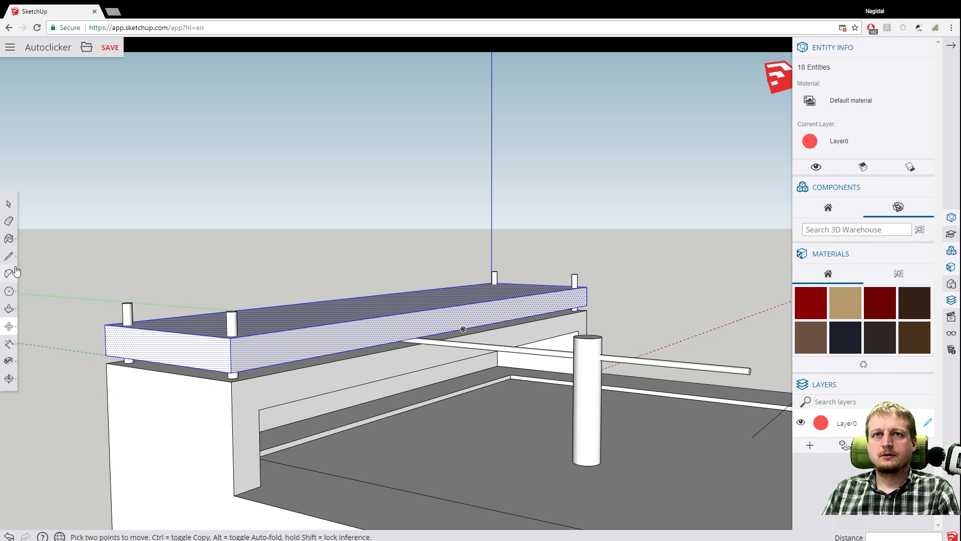
Try to push the back face of the recess under the raised end about 131 mm outward through the rear wall.
left_click(9, 308)
left_click(330, 407)
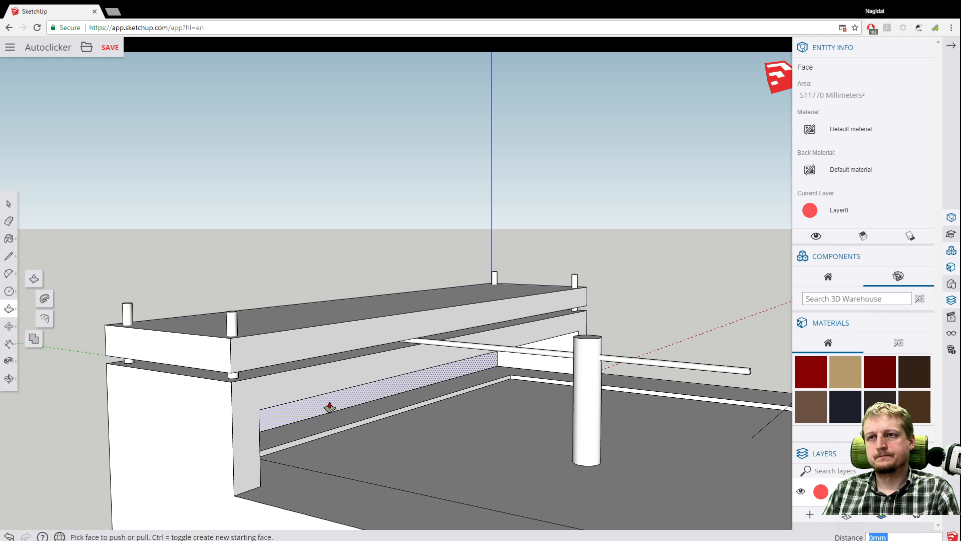
left_click(329, 406)
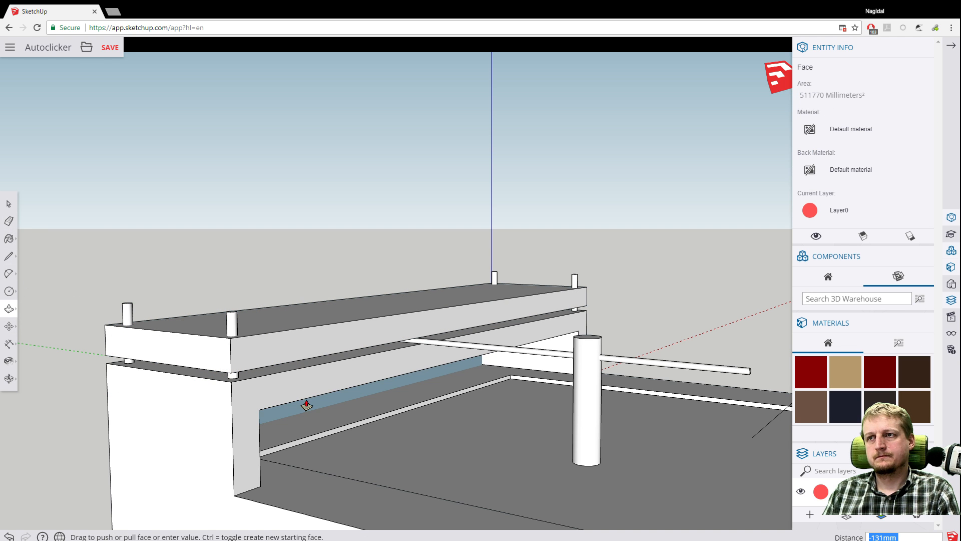
left_click(306, 405)
middle_click_drag(65, 294, 459, 302)
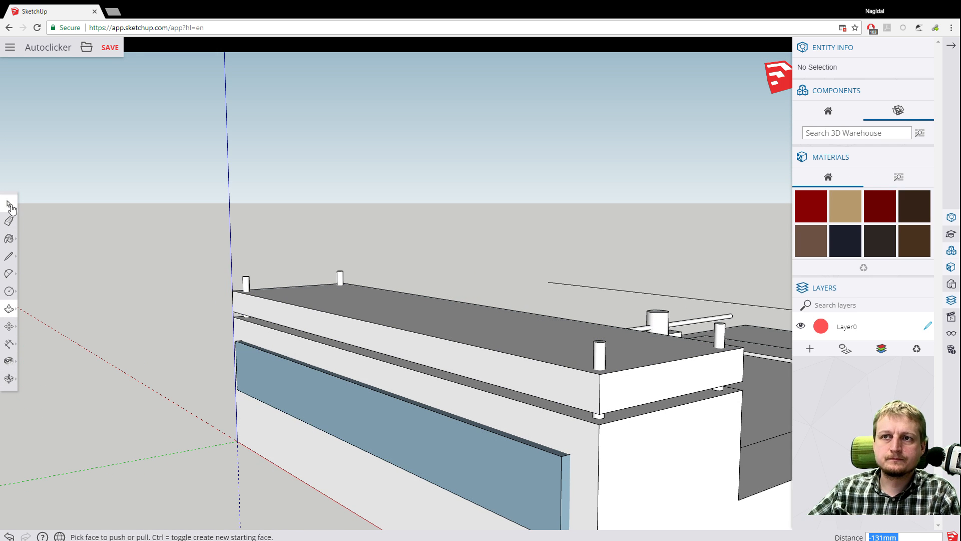
Try to remove the panel protruding from the rear wall by deleting its outer face and leftover edges near the blue axis.
left_click(10, 206)
left_click(277, 371)
key("Delete")
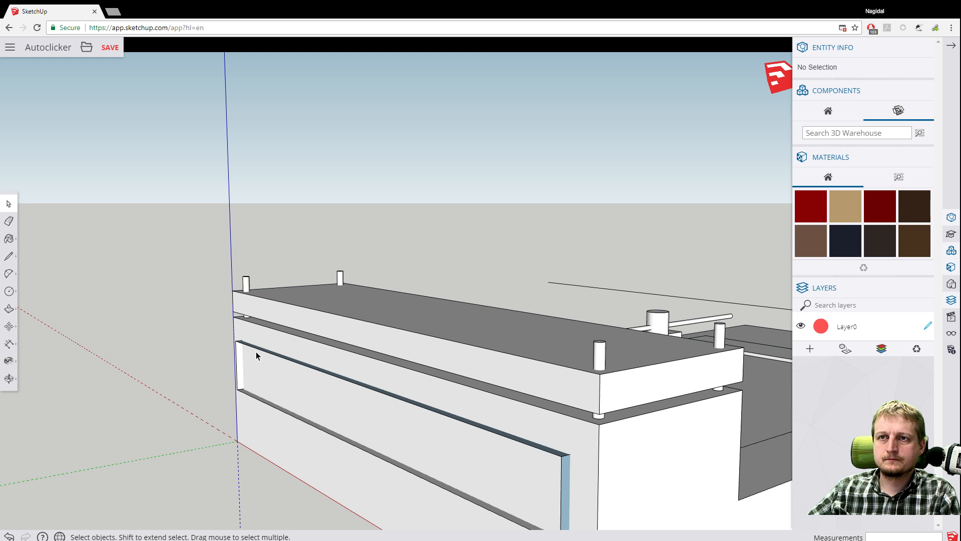
left_click(252, 349)
key("Delete")
scroll(250, 353, "up", 3)
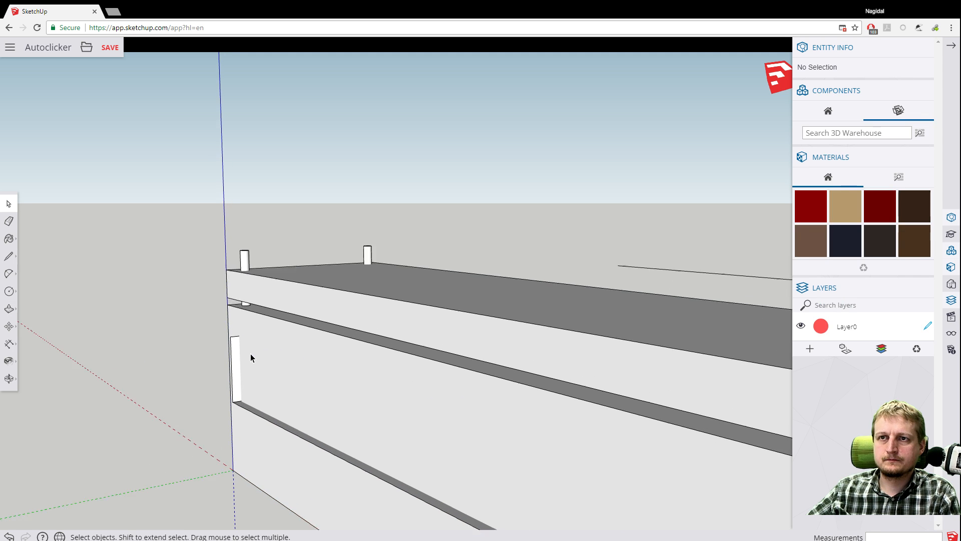
left_click(233, 335)
key("Delete")
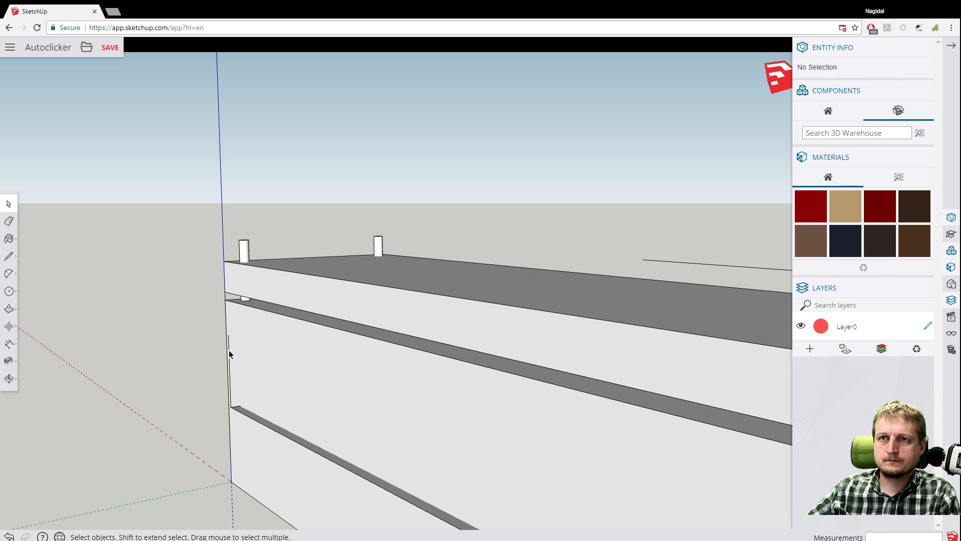
left_click(229, 350)
key("Delete")
left_click(235, 407)
key("Delete")
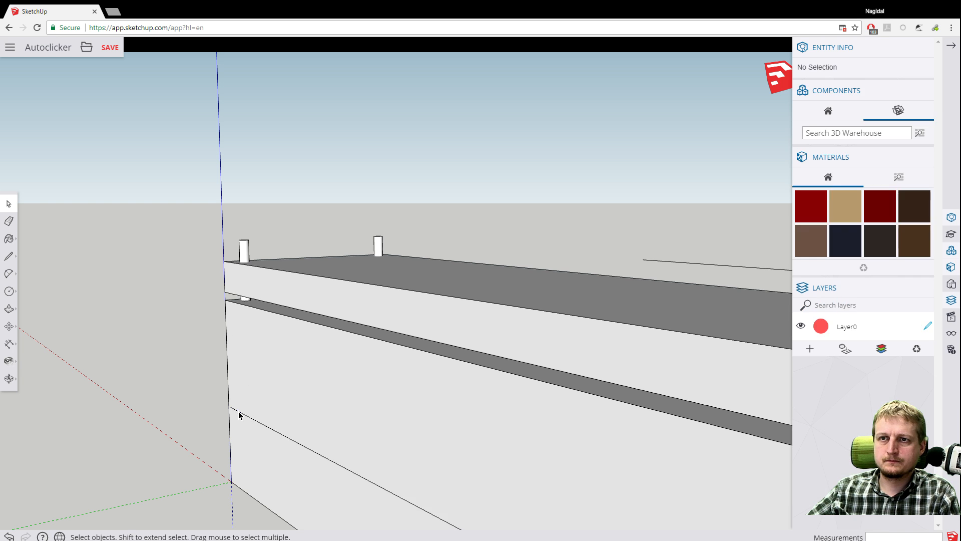
Try to delete the leftover edges of the protruding panel at the rear wall's end away from the blue axis.
scroll(238, 407, "down", 3)
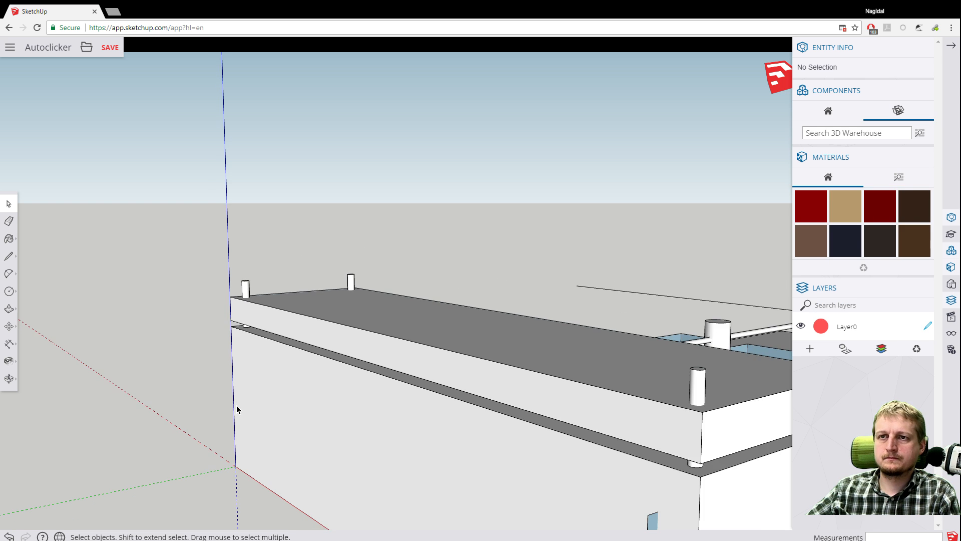
middle_click_drag(271, 512, 187, 457)
left_click(413, 415)
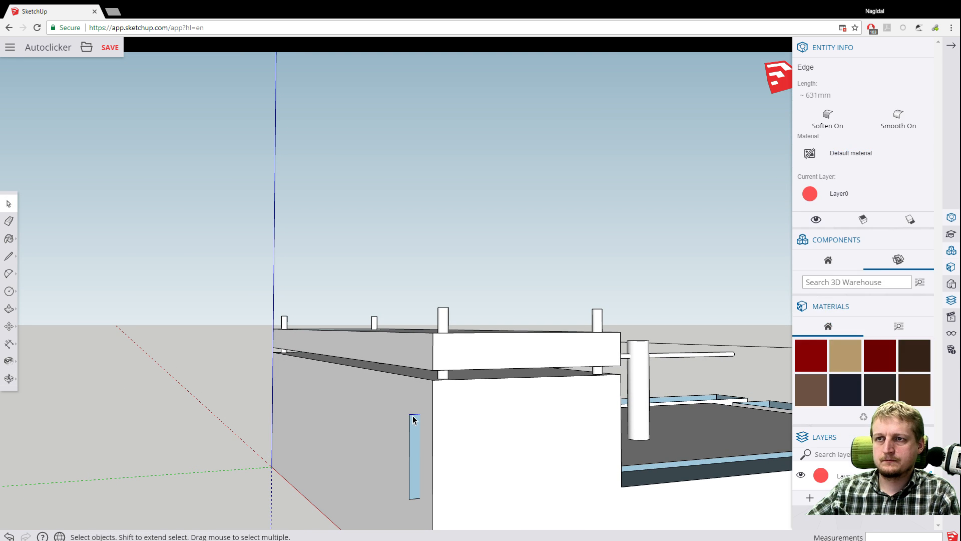
key("Delete")
left_click(410, 426)
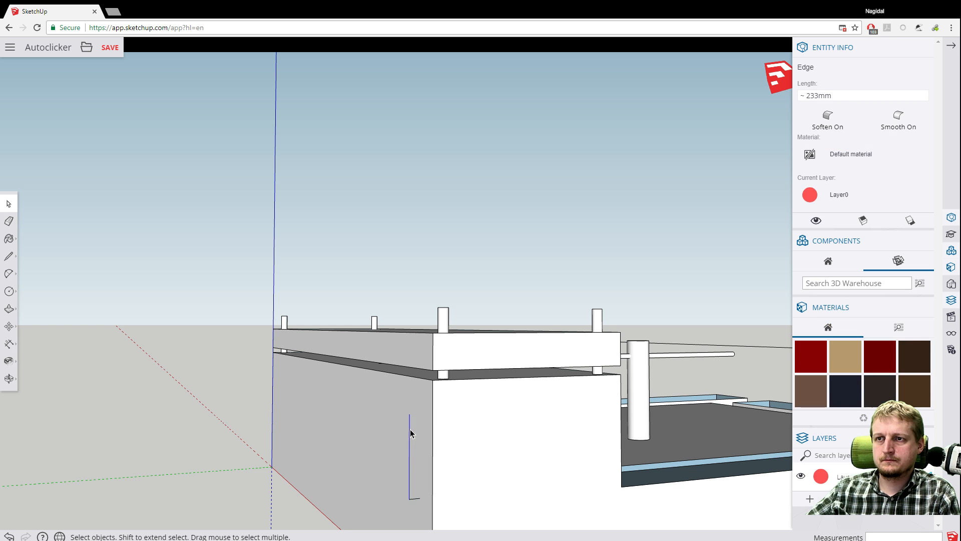
key("Delete")
left_click(415, 500)
key("Delete")
middle_click_drag(415, 502, 152, 431)
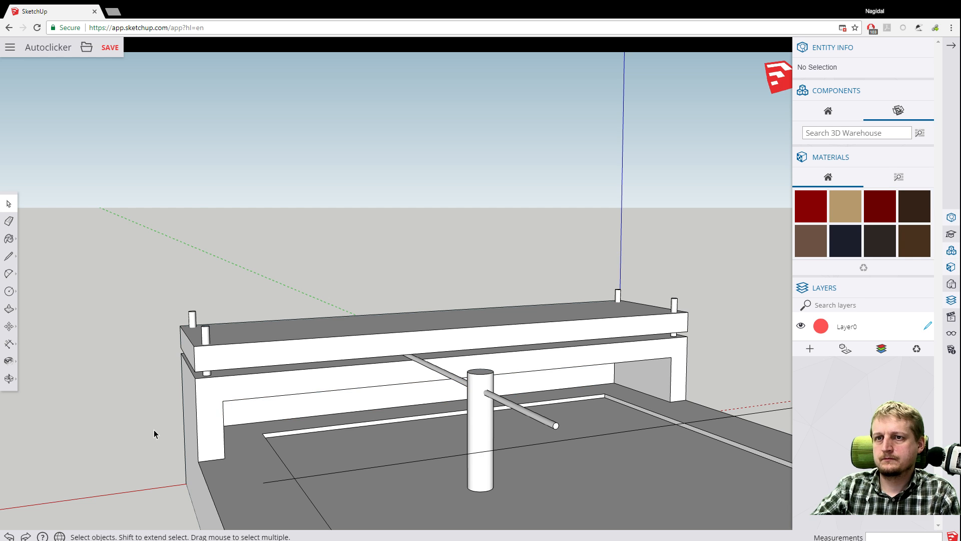
Try to push the recess's back face about 157 mm toward the rear of the raised end.
middle_click_drag(144, 383, 826, 358)
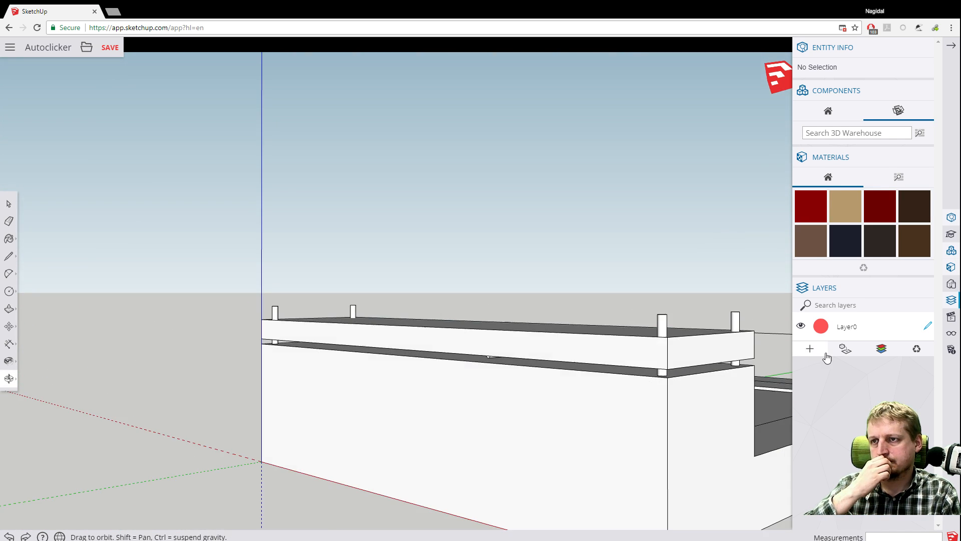
middle_click_drag(726, 380, 179, 420)
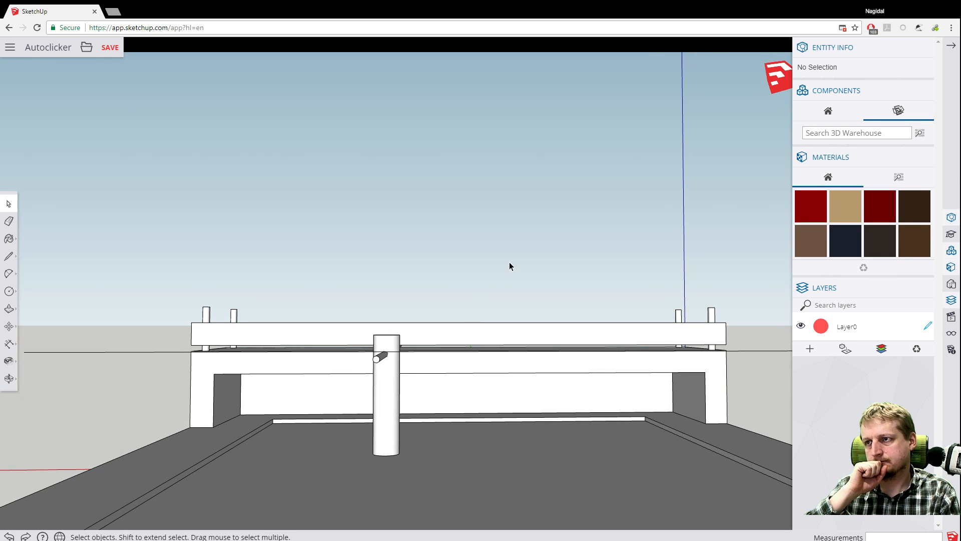
middle_click_drag(509, 265, 587, 274)
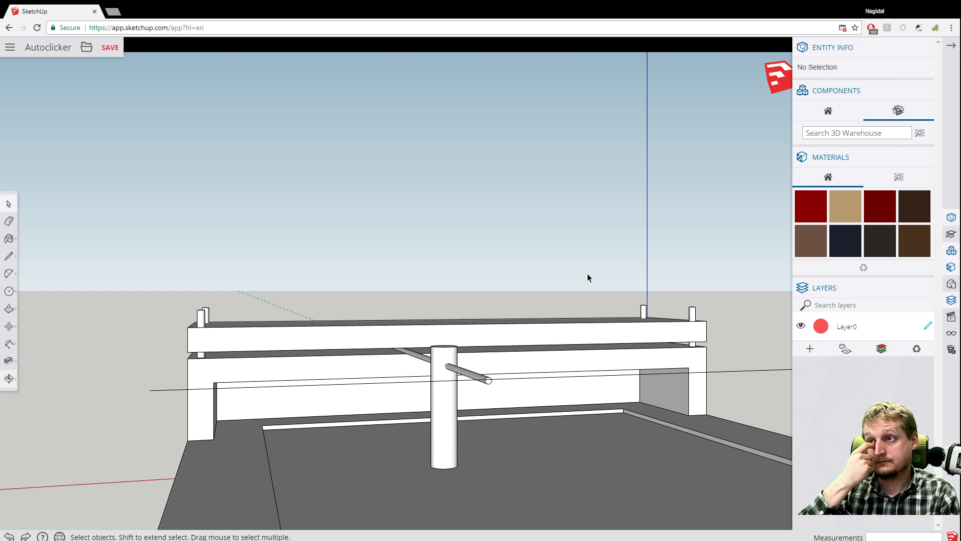
left_click(9, 308)
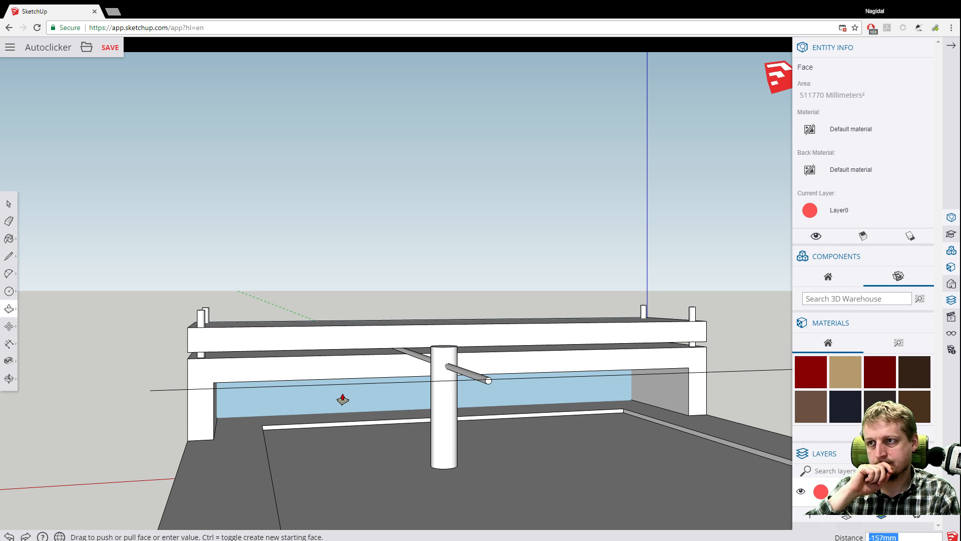
left_click(344, 400)
left_click(344, 400)
left_click(345, 399)
Push the recess's back face about 100 mm to the outer rear surface, cutting an opening through the wall.
scroll(360, 403, "up", 5)
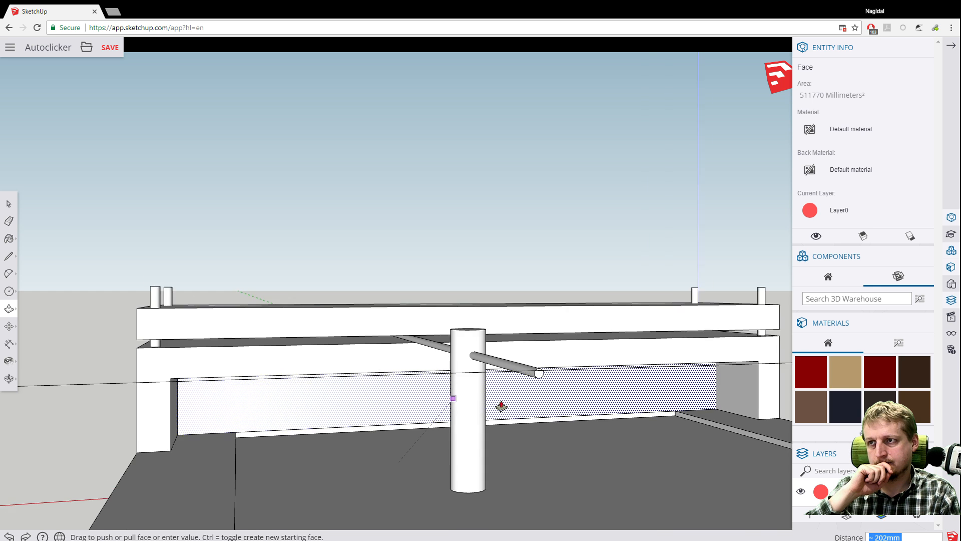
middle_click_drag(576, 394, 827, 350)
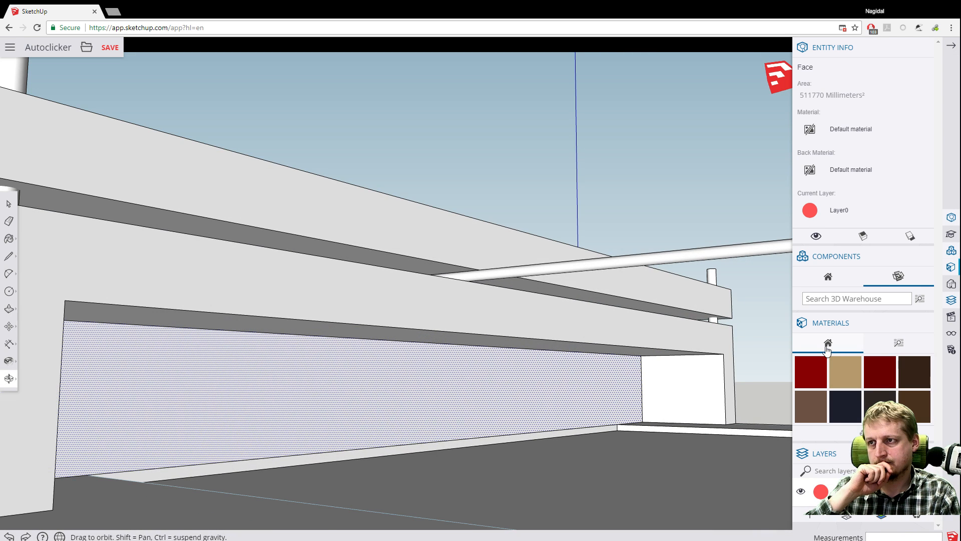
scroll(536, 389, "up", 5)
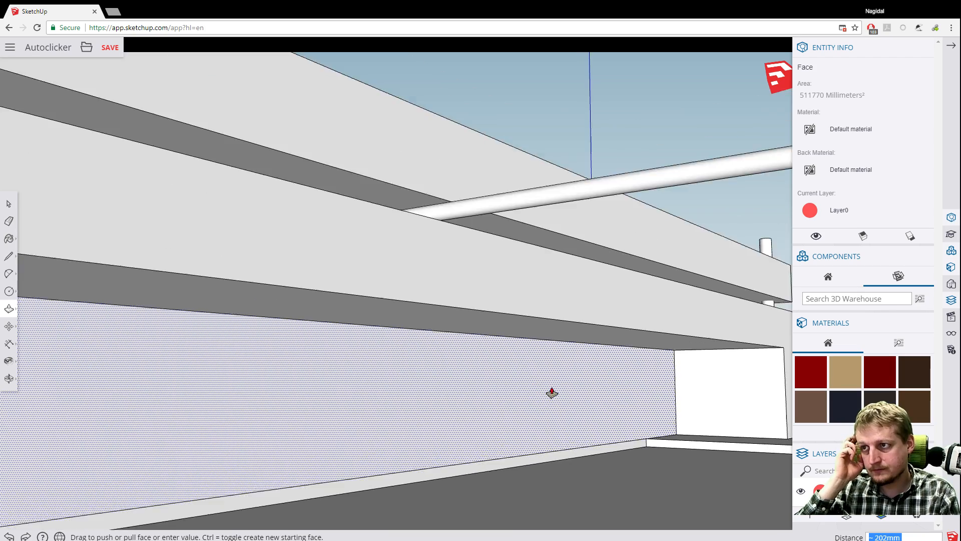
left_click(549, 435)
left_click(540, 418)
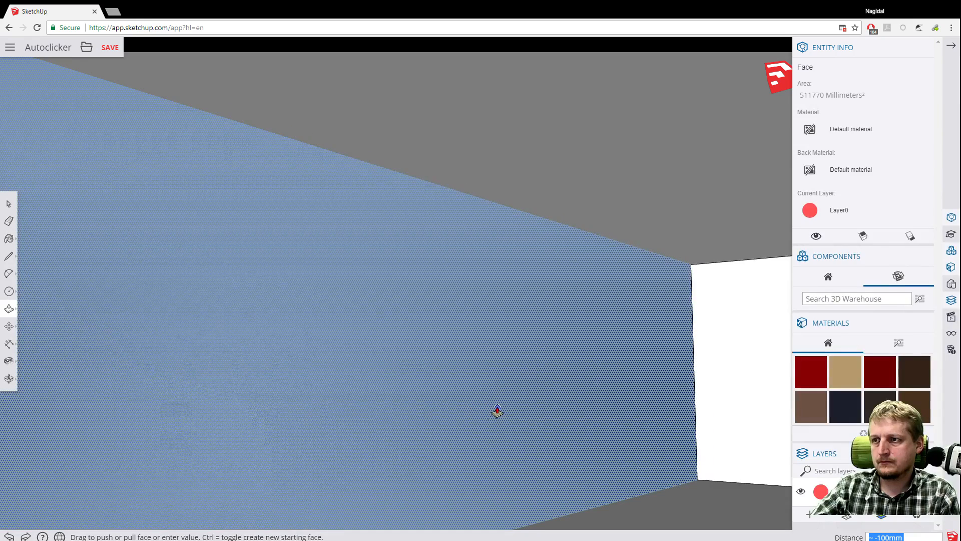
left_click(496, 408)
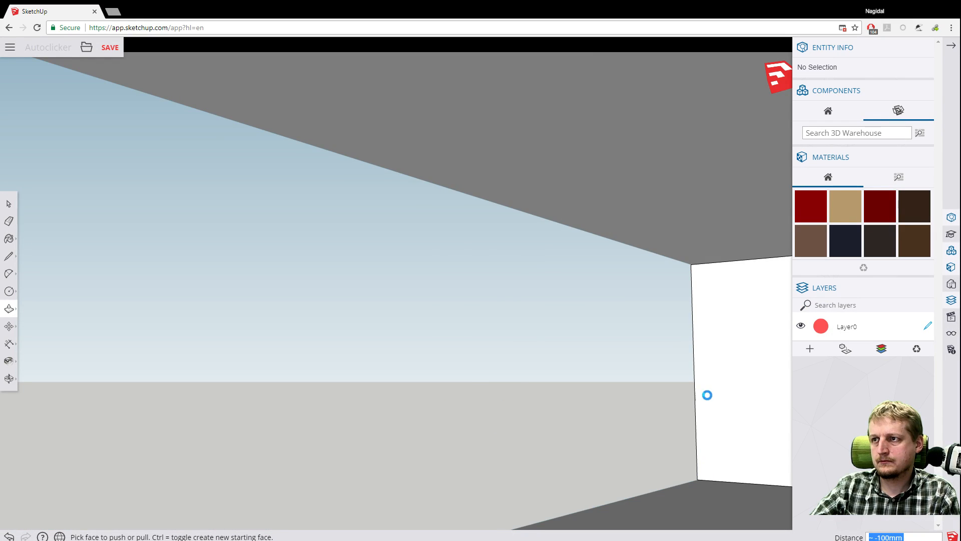
scroll(534, 403, "down", 5)
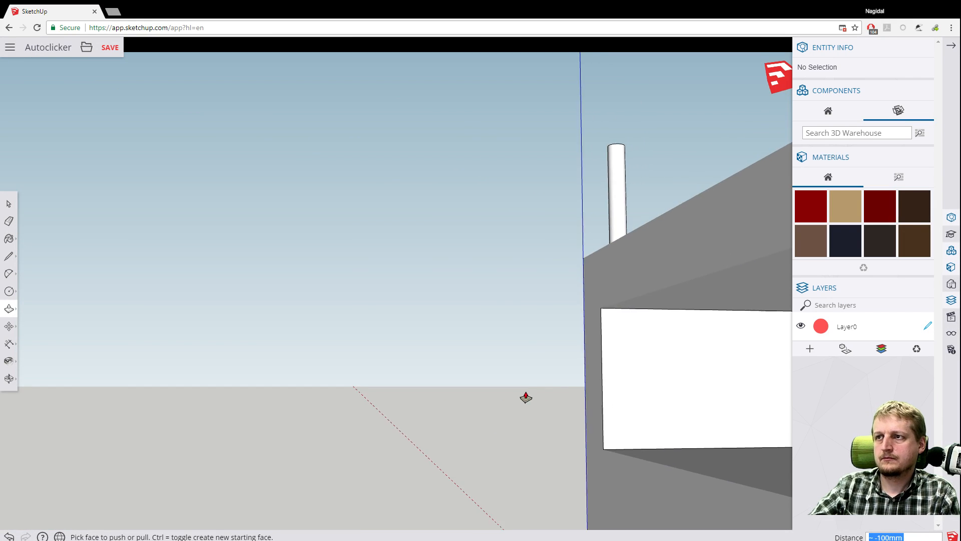
Try to move the floating slab by its top face alone, and undo the move.
middle_click_drag(464, 349, 618, 310)
scroll(455, 313, "down", 4)
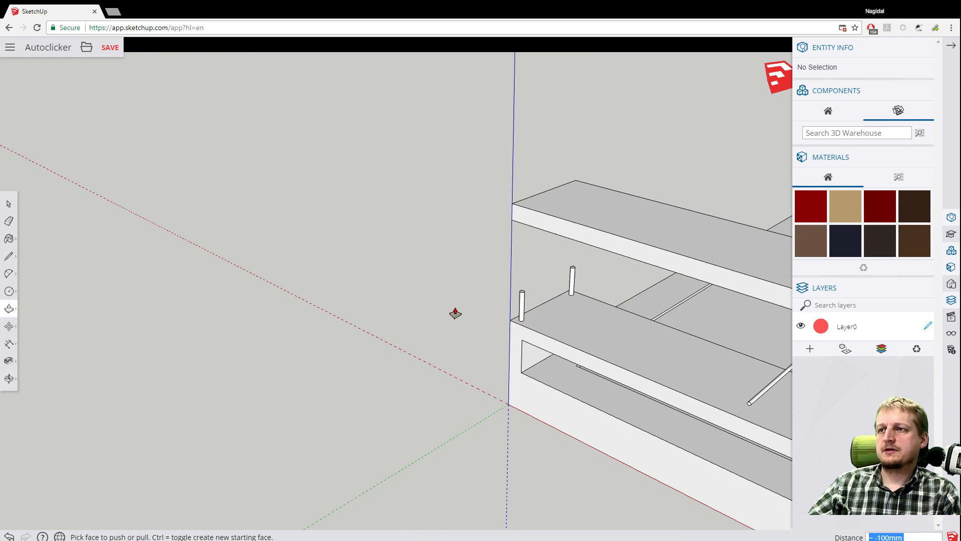
middle_click_drag(575, 403, 537, 353)
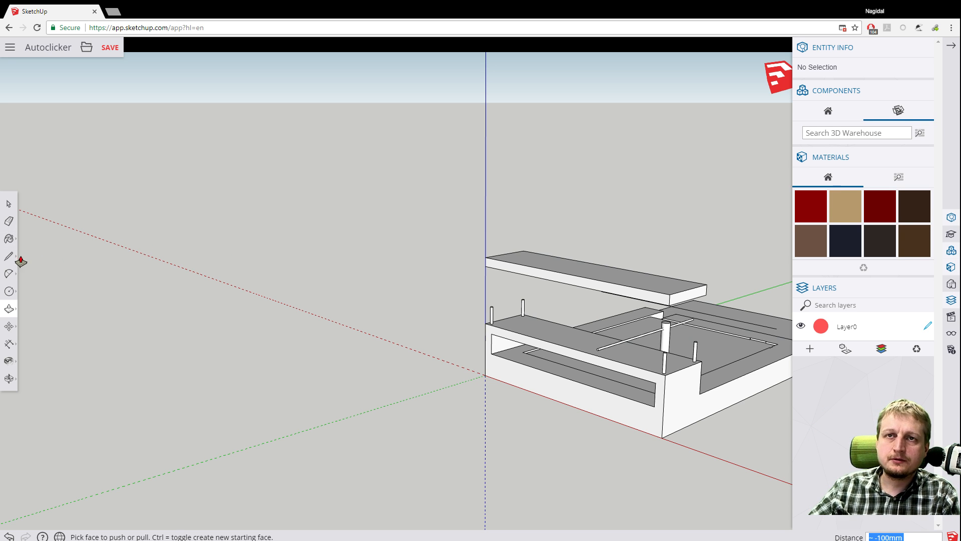
left_click(8, 203)
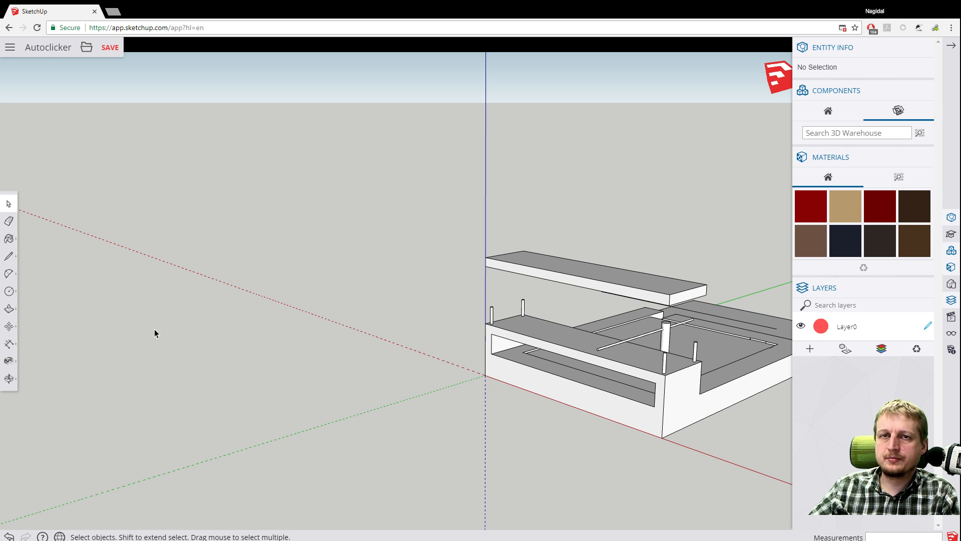
left_click(9, 326)
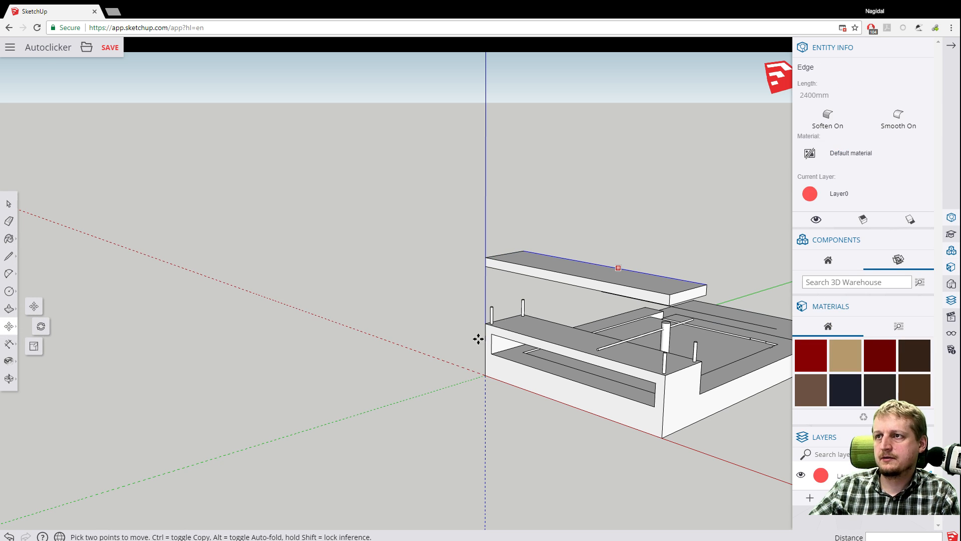
middle_click_drag(682, 216, 504, 257)
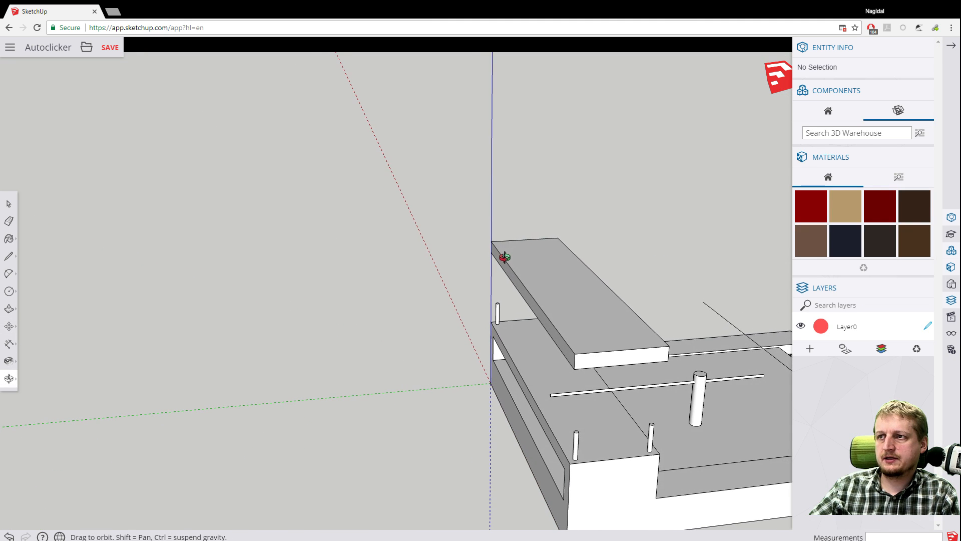
left_click(559, 296)
right_click(559, 296)
left_click(399, 245)
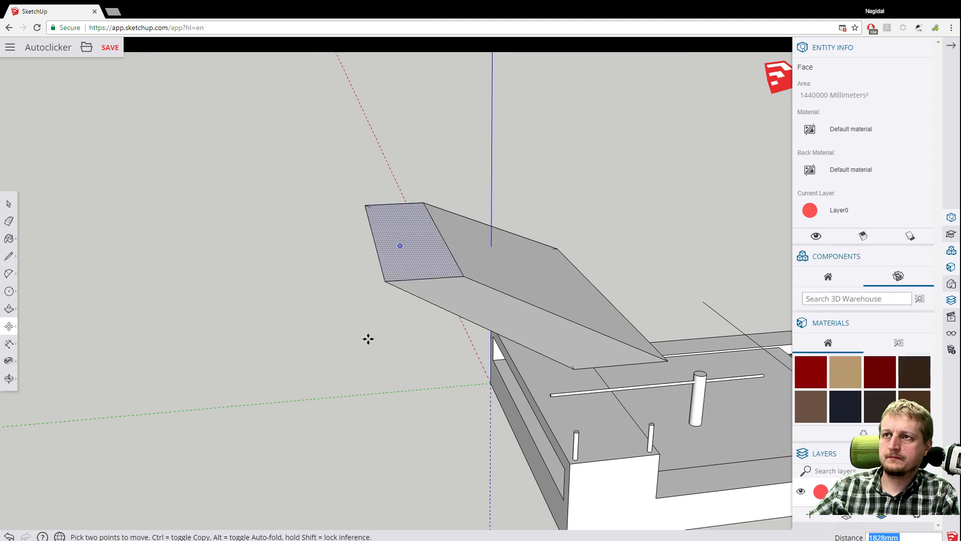
key("ctrl+z")
Select all geometry connected to the floating slab and move it straight down along the blue axis over the four corner posts.
right_click(573, 302)
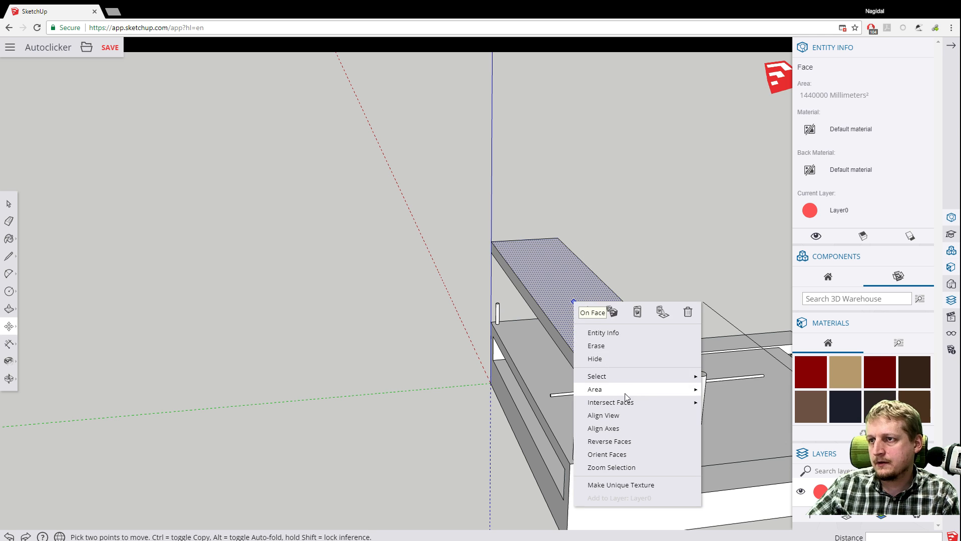
mouse_move(647, 376)
left_click(728, 402)
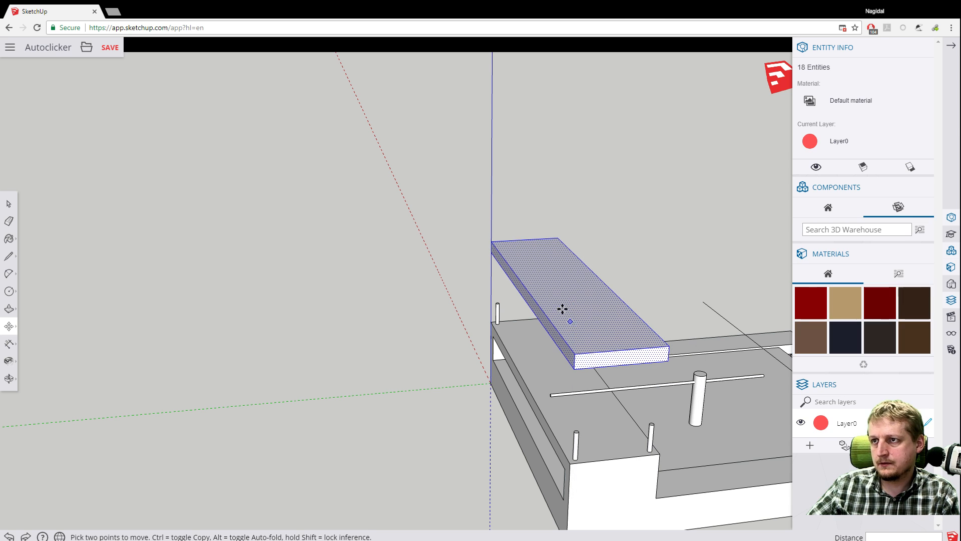
left_click(576, 319)
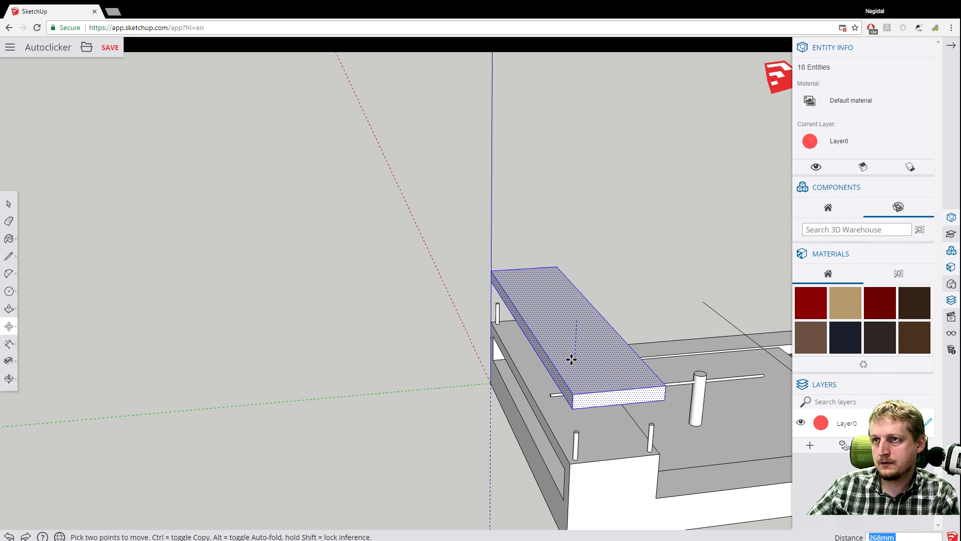
left_click(572, 403)
Lower the selected slab about 15 mm further along the corner posts, leaving a small gap above the raised end.
middle_click_drag(451, 370, 745, 213)
key("m")
scroll(541, 395, "up", 2)
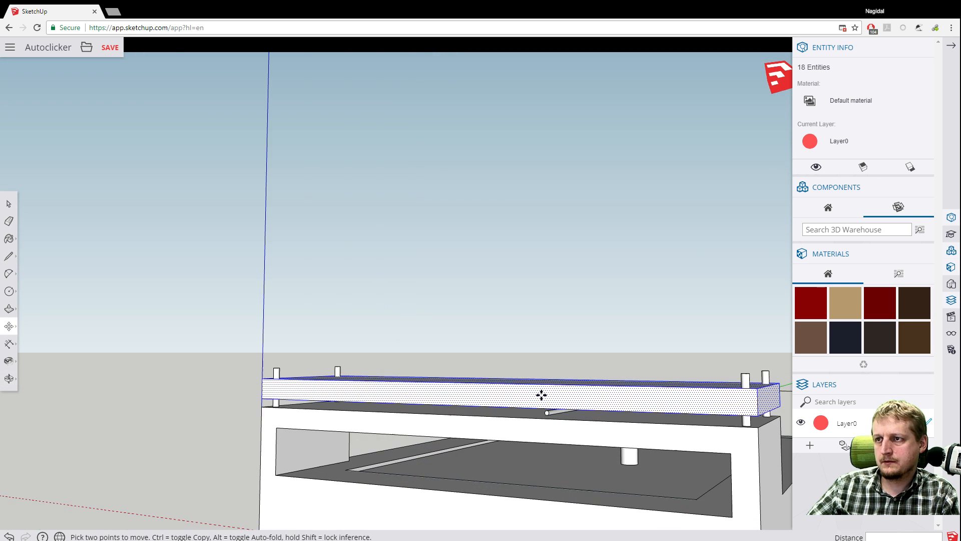
key("h")
left_click_drag(539, 342, 474, 296)
scroll(481, 349, "up", 2)
scroll(482, 350, "up", 3)
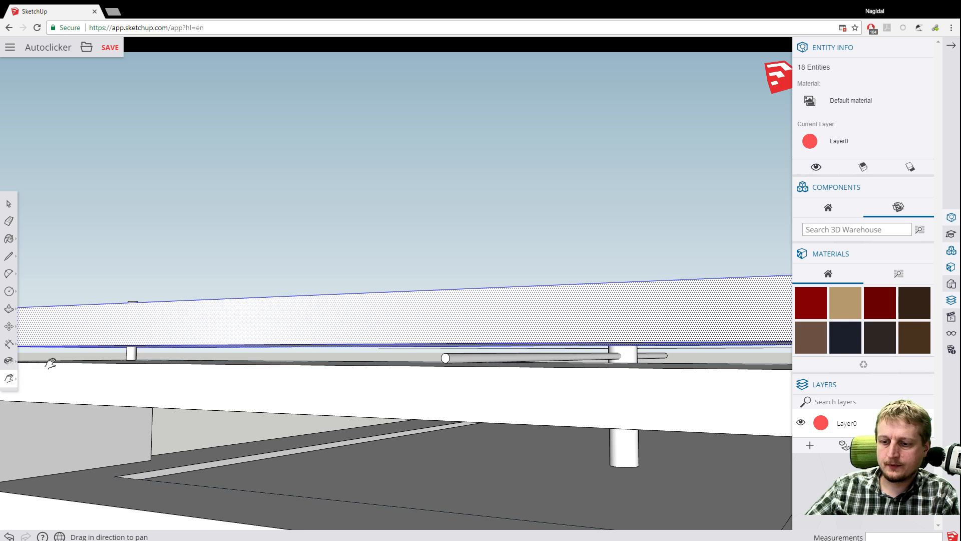
key("m")
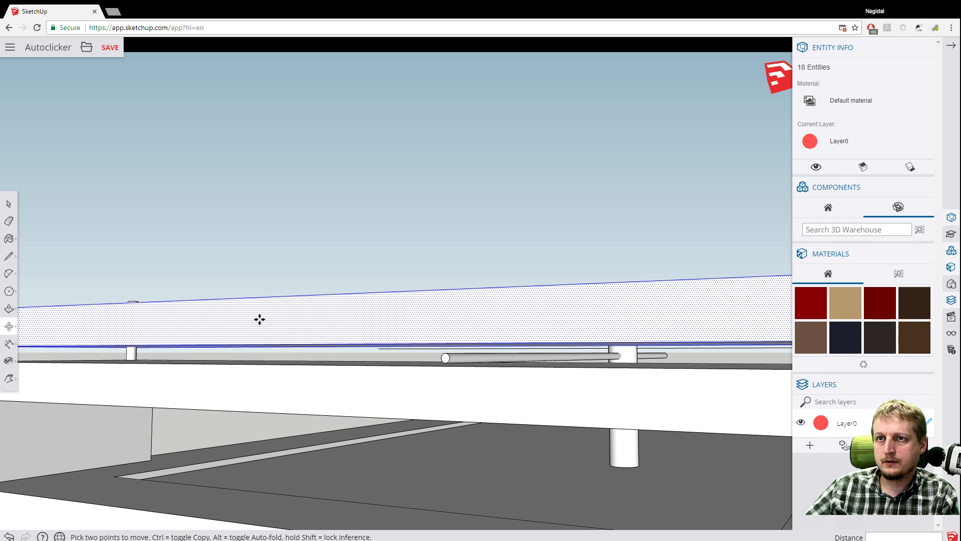
left_click_drag(257, 318, 258, 329)
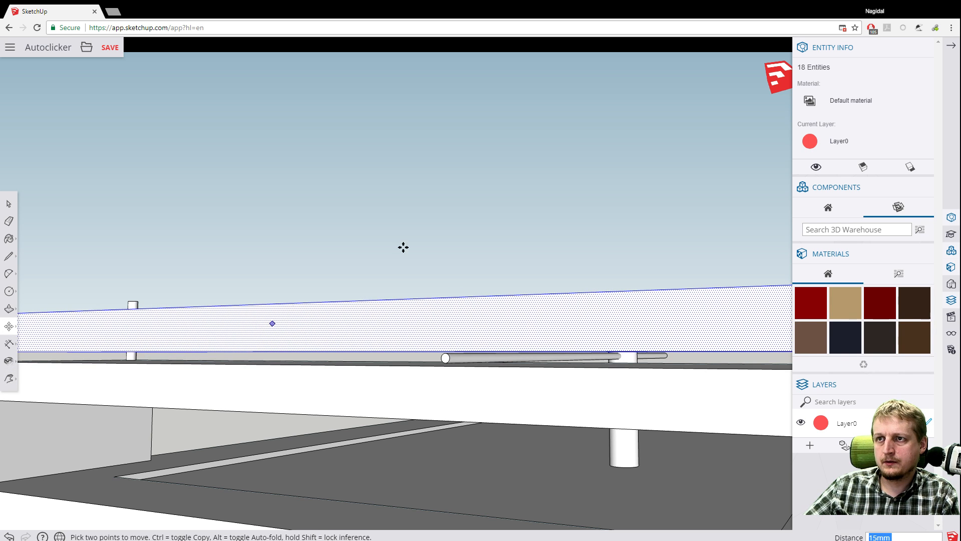
Examine how the lowered slab sits on the four corner posts from above, from the side and from the rear opening.
key("o")
middle_click_drag(427, 218, 125, 345)
scroll(123, 344, "down", 3)
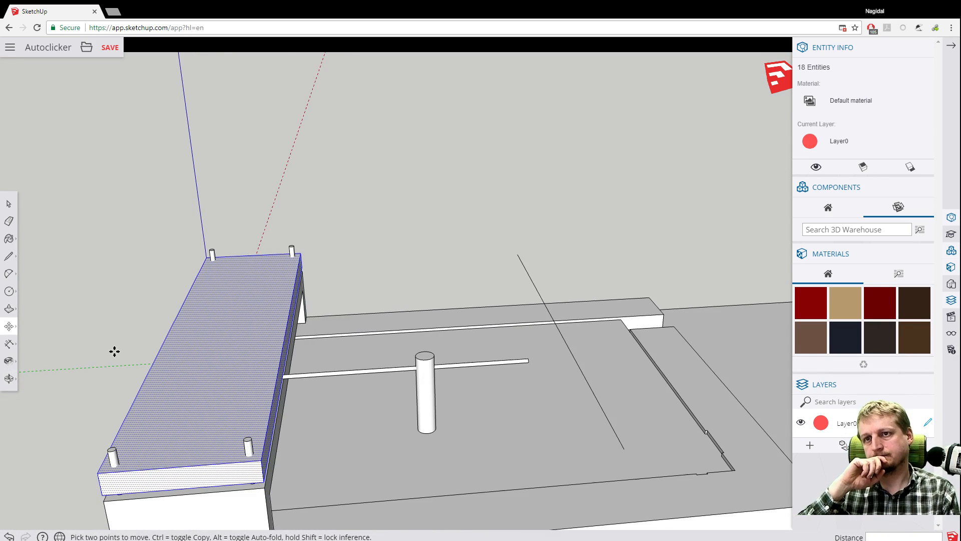
middle_click_drag(113, 350, 23, 264)
scroll(93, 256, "down", 2)
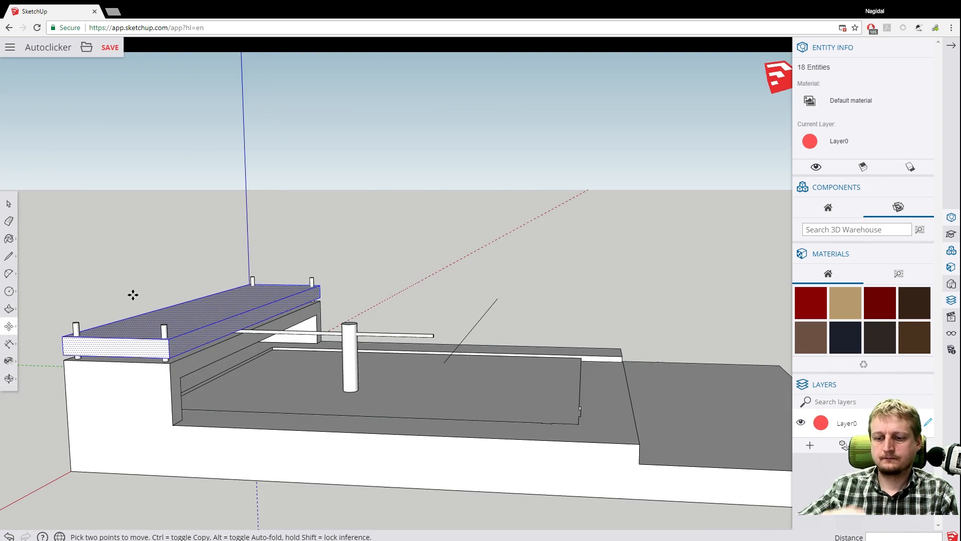
middle_click_drag(133, 292, 226, 319, "shift")
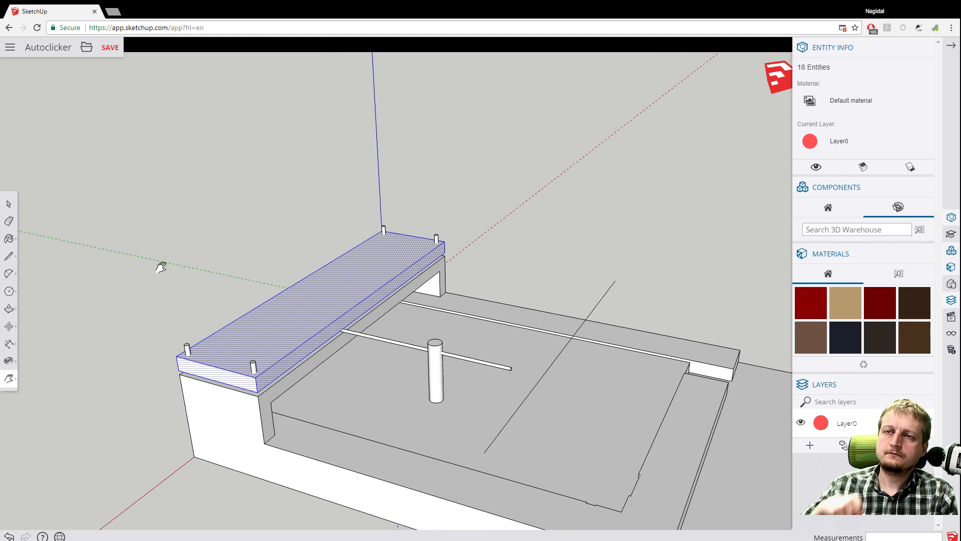
middle_click_drag(160, 266, 212, 289)
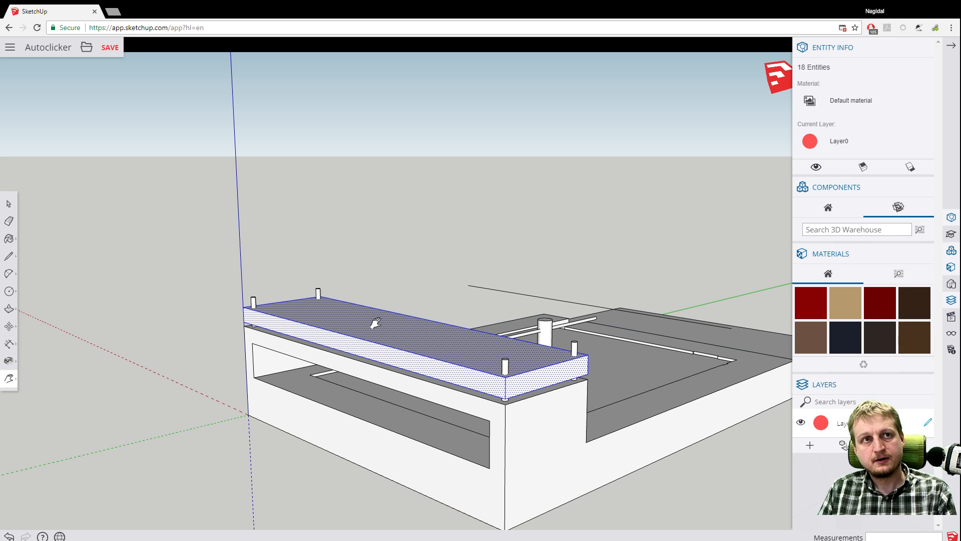
key("o")
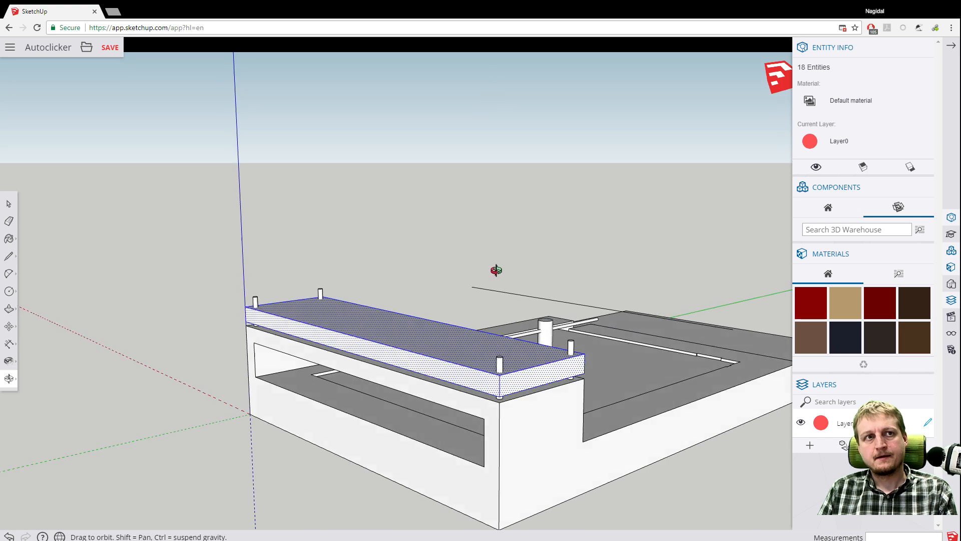
left_click_drag(496, 270, 130, 318)
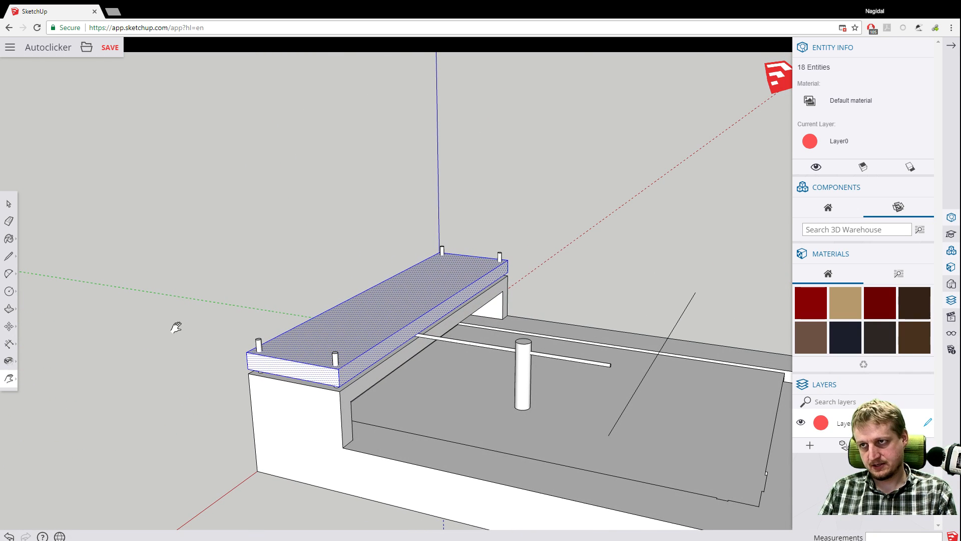
Examine the whole model from several sides, including the stepped base, the central post with its rod and the rear wall opening.
key("h")
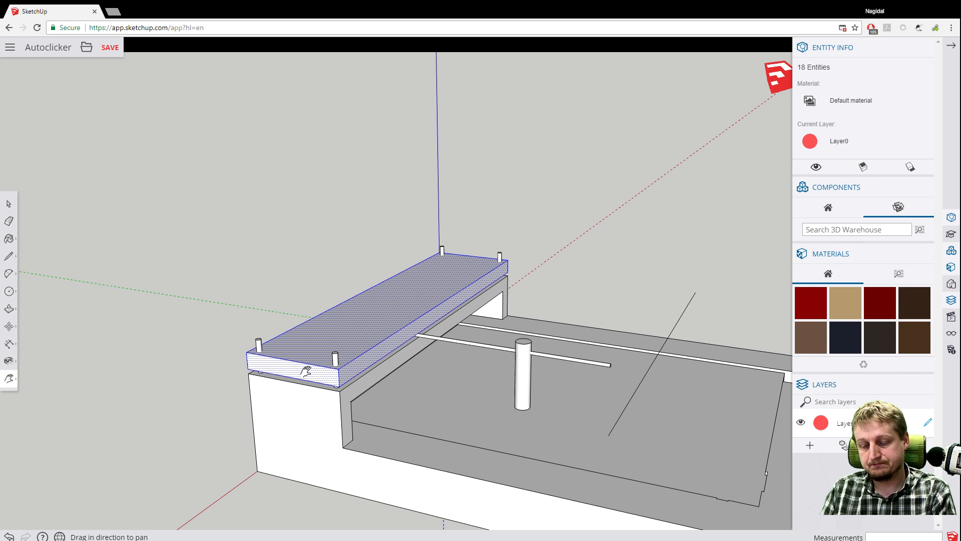
left_click_drag(499, 286, 383, 202)
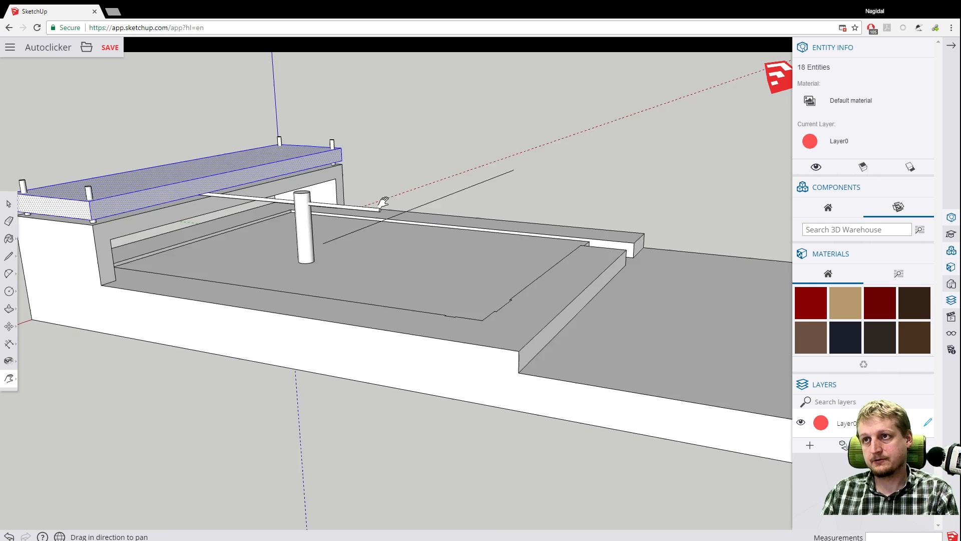
scroll(383, 202, "down", 3)
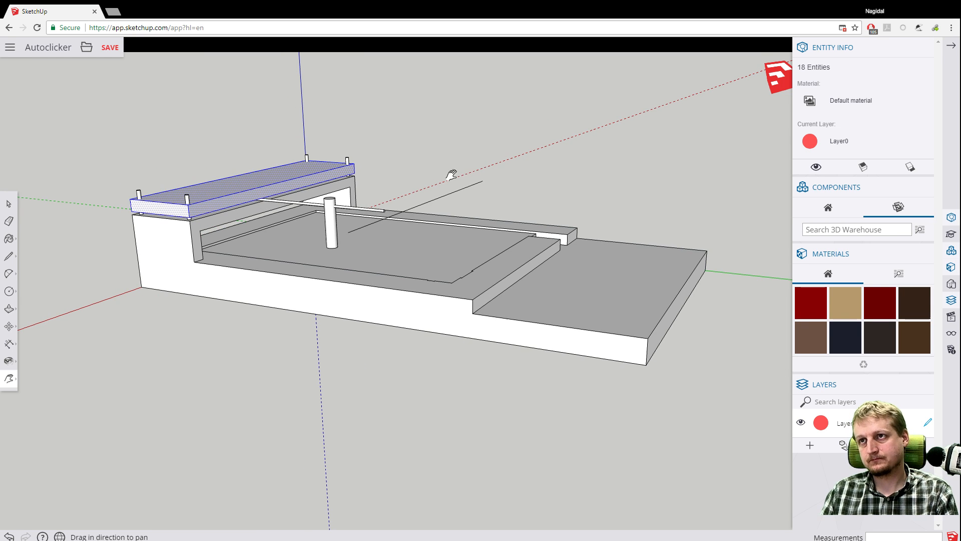
left_click_drag(451, 174, 440, 243)
scroll(440, 226, "down", 2)
scroll(439, 225, "up", 2)
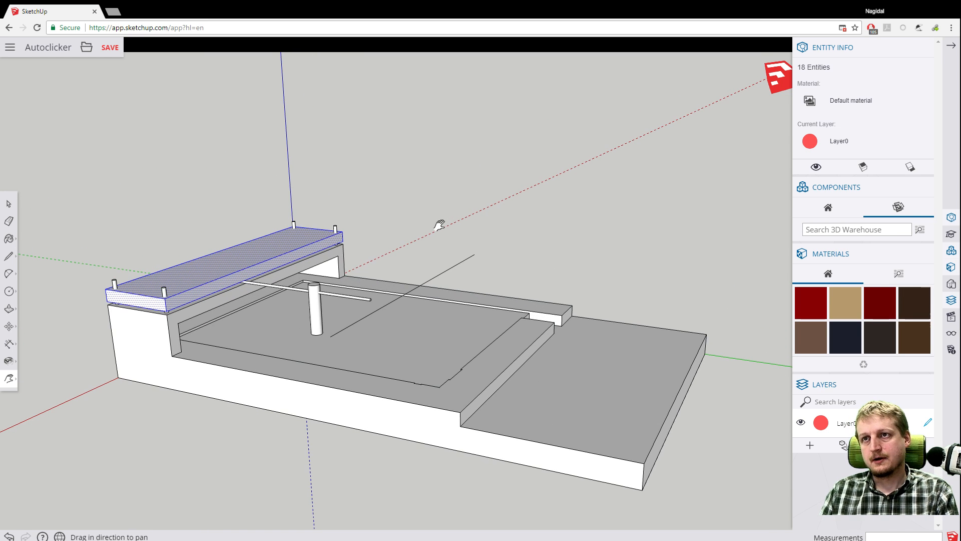
left_click_drag(496, 277, 468, 270)
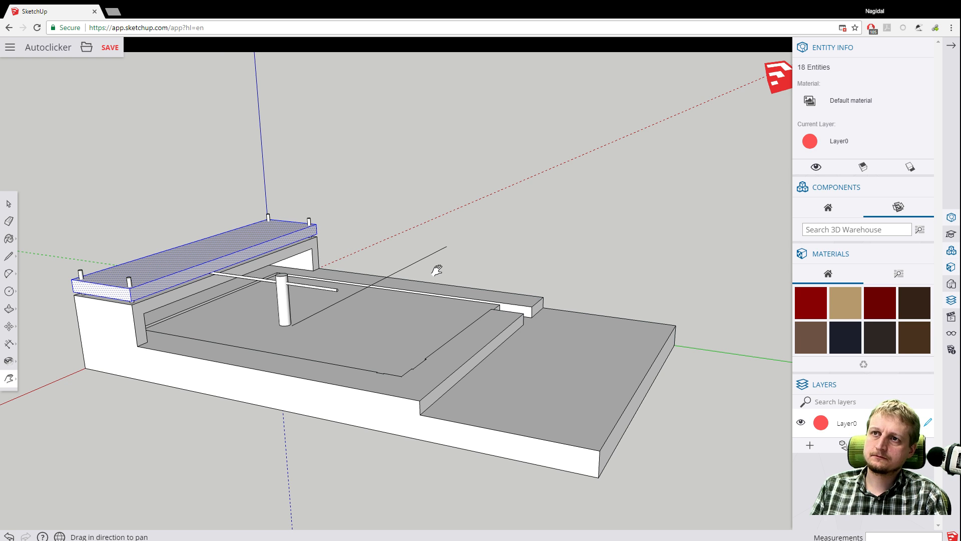
key("o")
left_click_drag(525, 257, 475, 302)
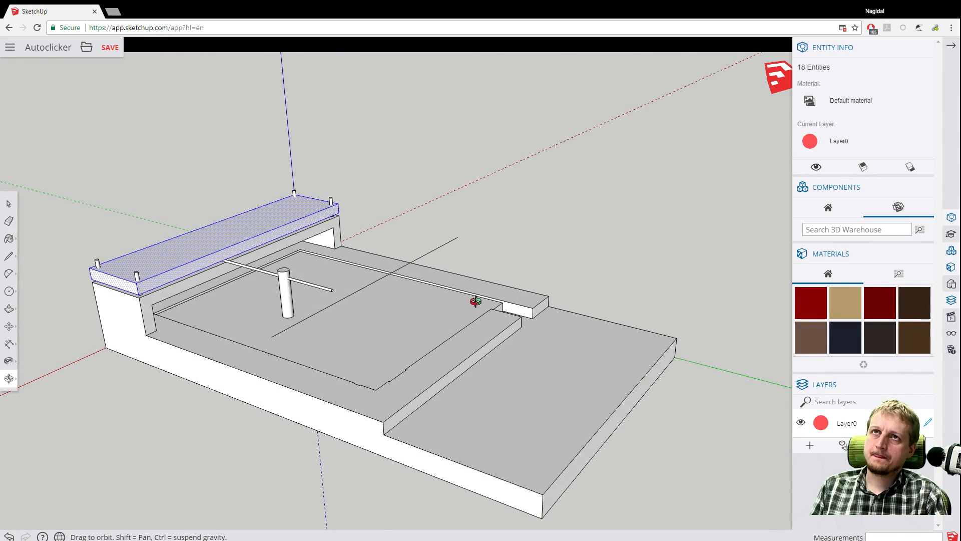
key("h")
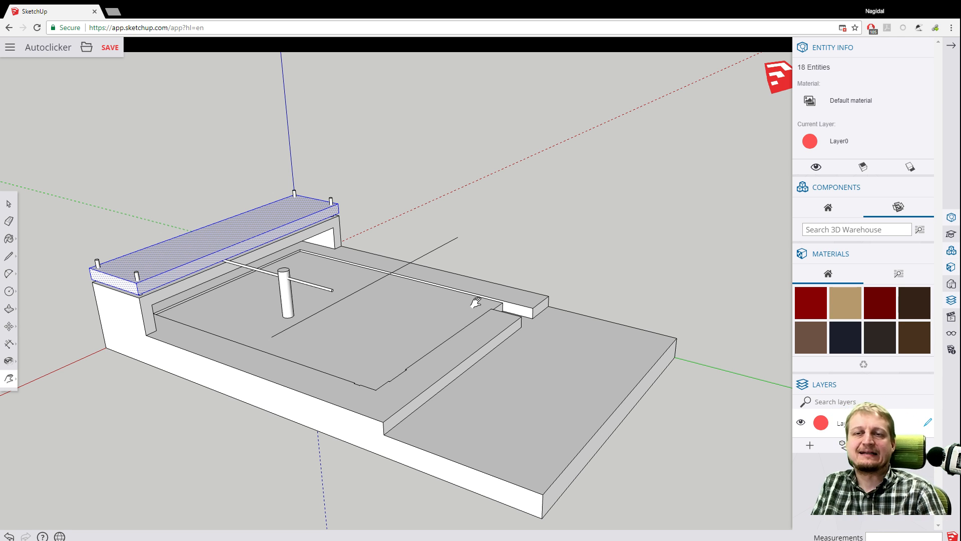
key("o")
left_click_drag(426, 249, 315, 209)
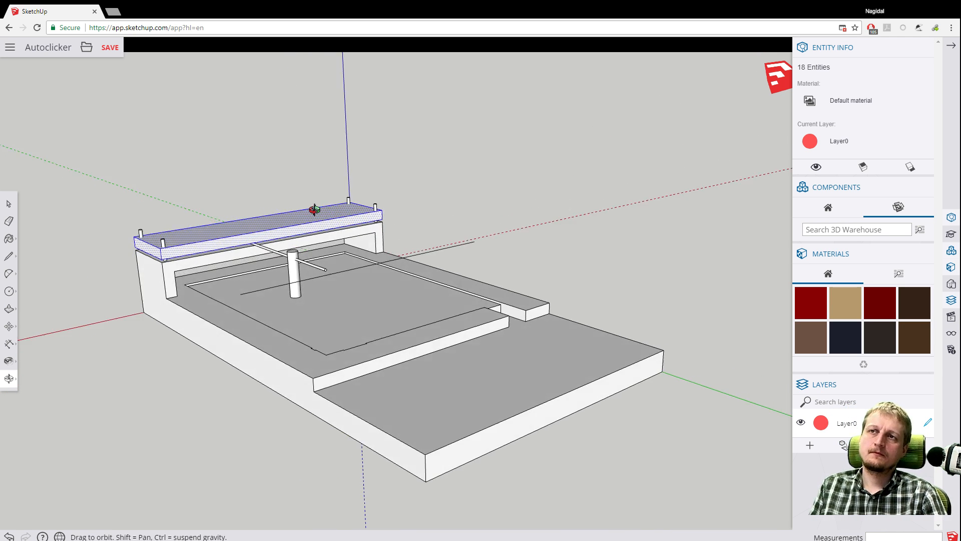
middle_click_drag(314, 209, 678, 202)
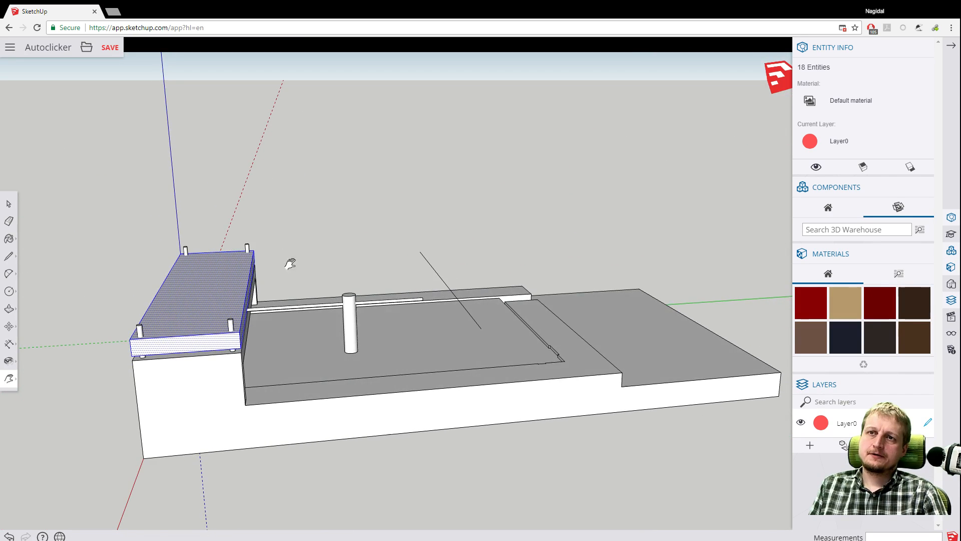
middle_click_drag(119, 334, 480, 232)
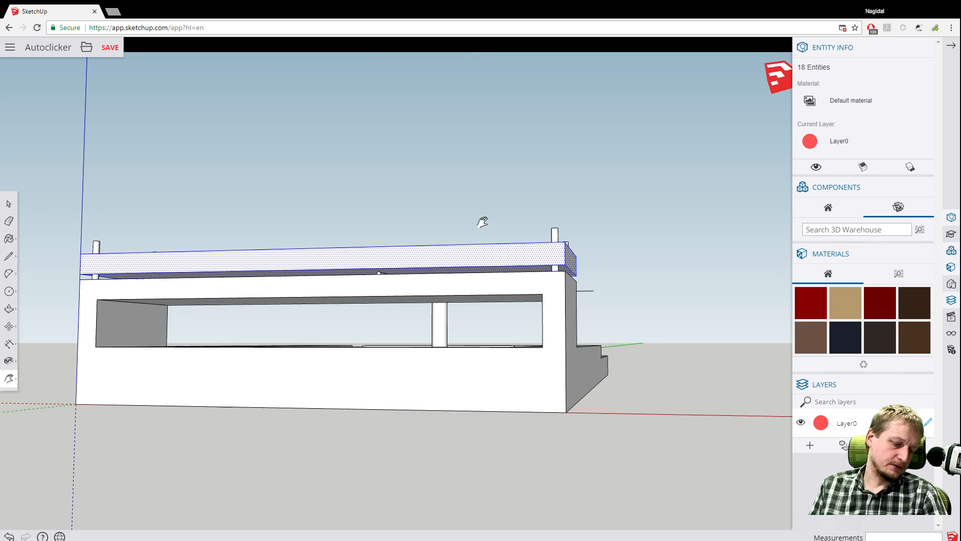
middle_click_drag(619, 207, 158, 287)
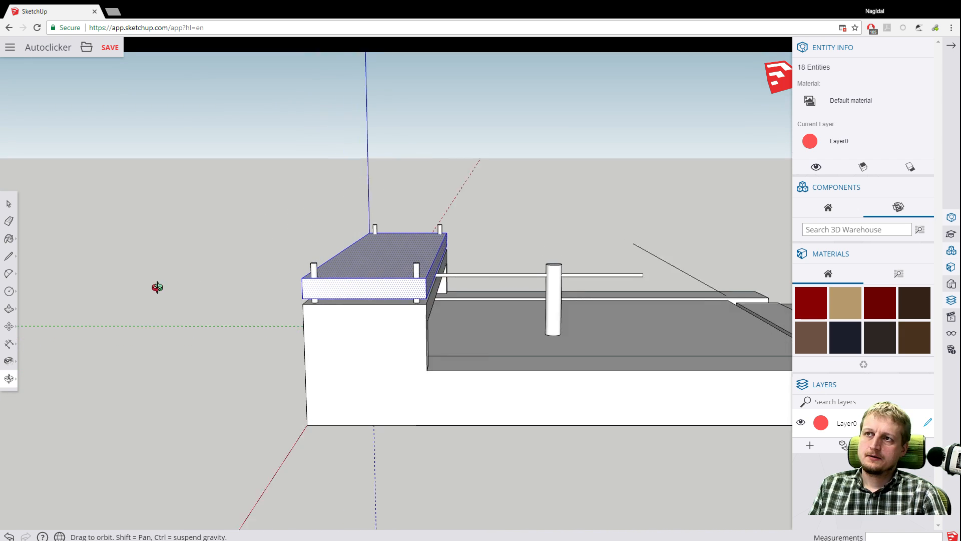
middle_click_drag(654, 238, 589, 233)
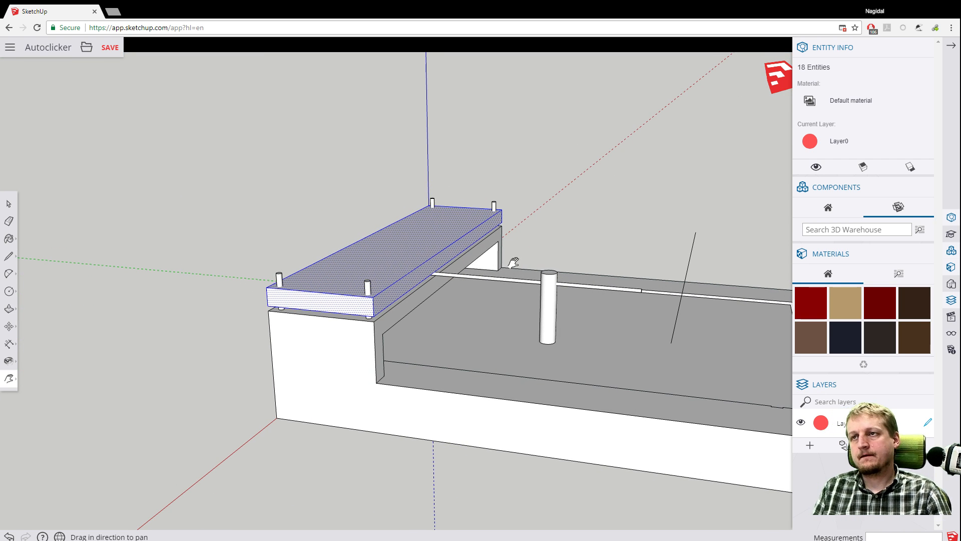
middle_click_drag(513, 262, 438, 224)
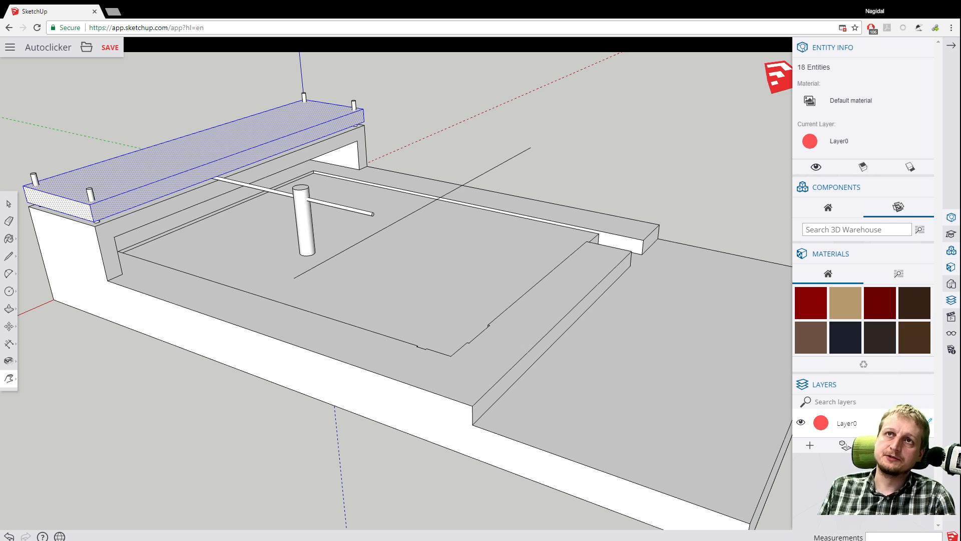
Save the Autoclicker model and view the complete base with the slab in place.
left_click(109, 48)
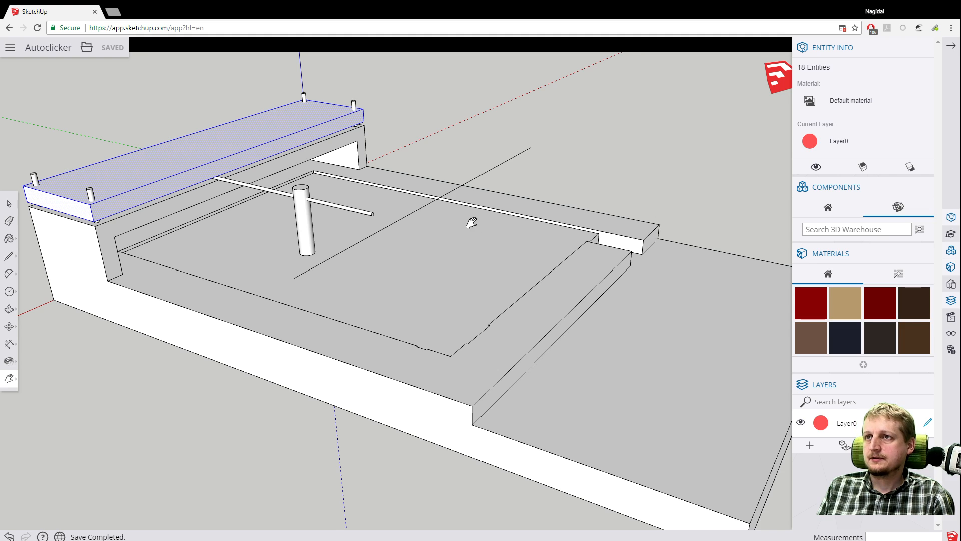
scroll(445, 221, "down", 3)
left_click_drag(432, 233, 396, 220)
key("h")
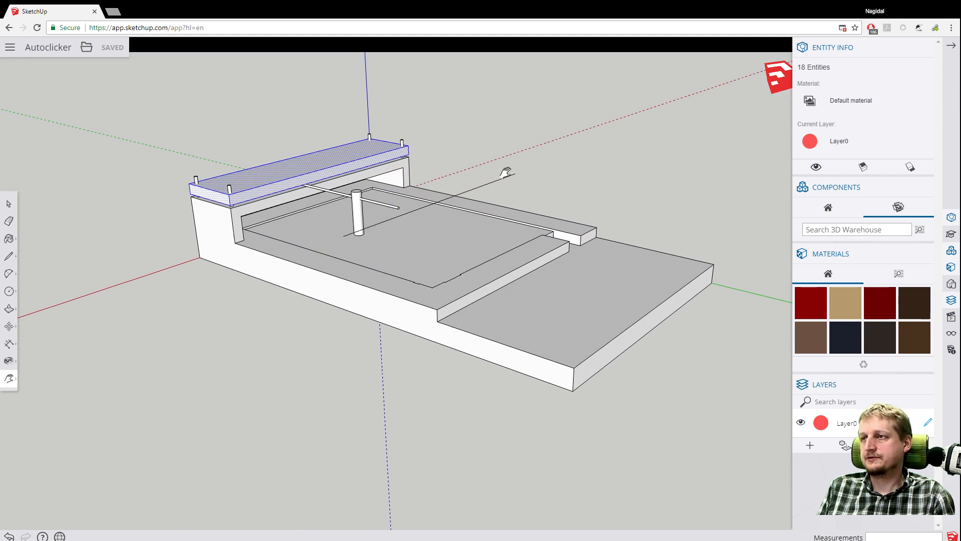